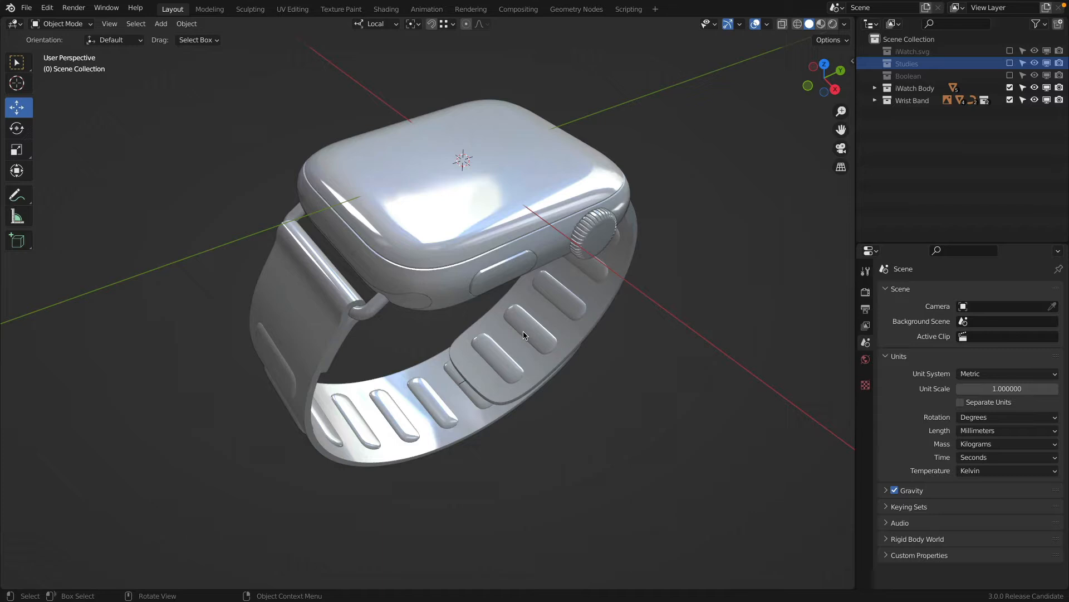
Inspect the watch model from several angles and from directly above.
middle_drag(530, 341, 339, 301)
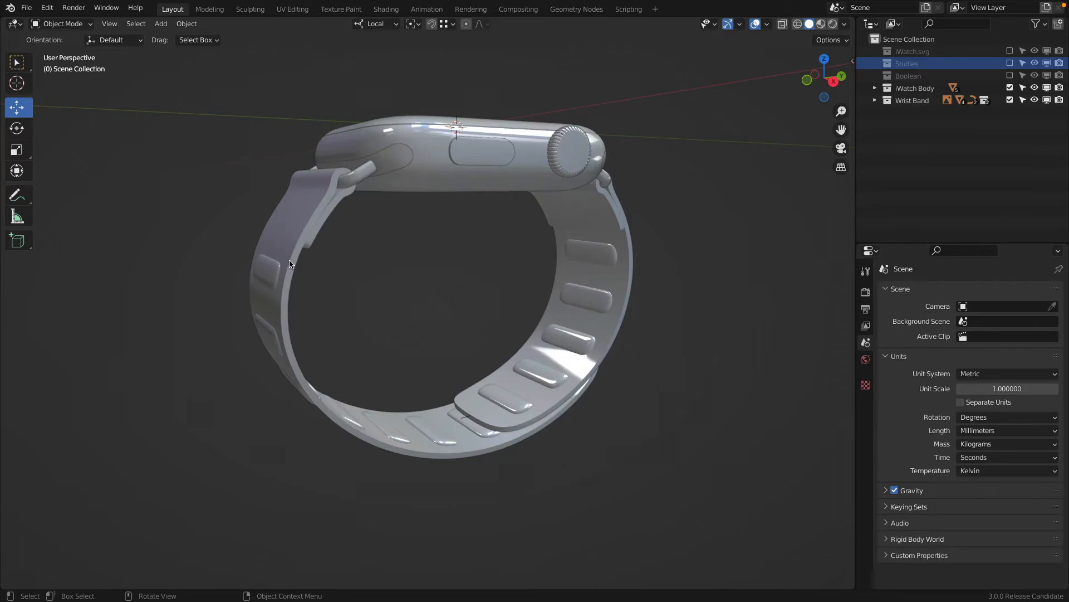
middle_drag(291, 267, 315, 302)
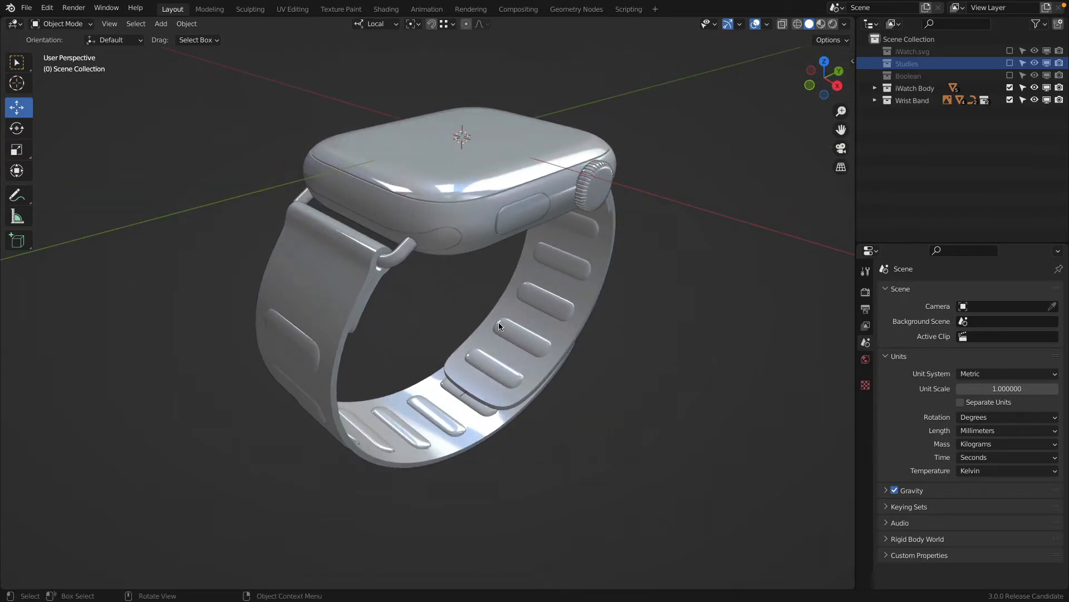
key(KP_7)
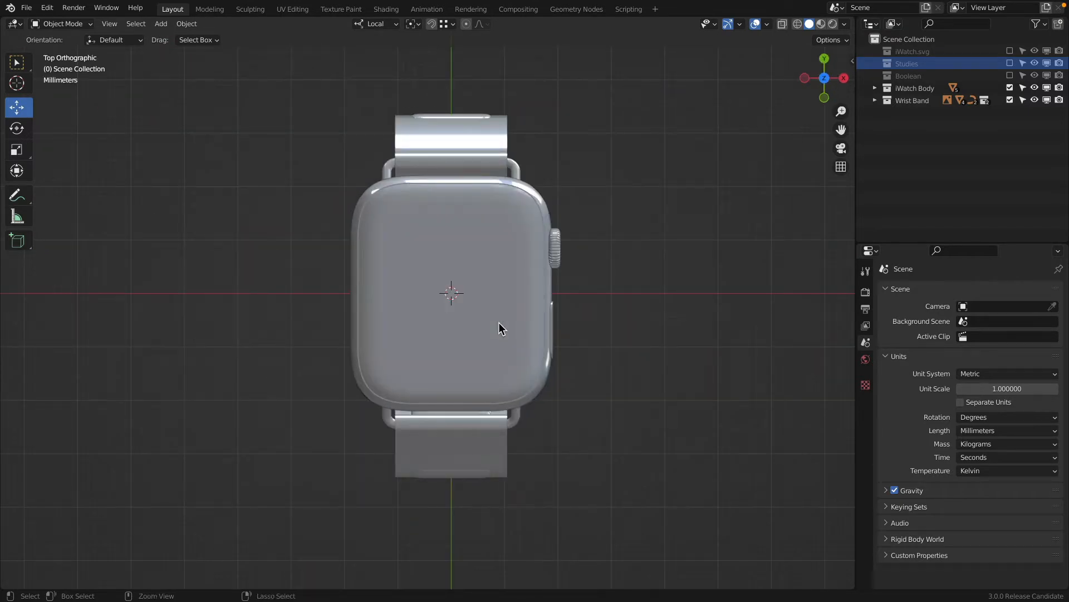
Switch to Finder and preview the Version 1, Version 2 and Version 3 images in the Renderings folder, comparing them.
key(super+Tab)
key(super+Tab)
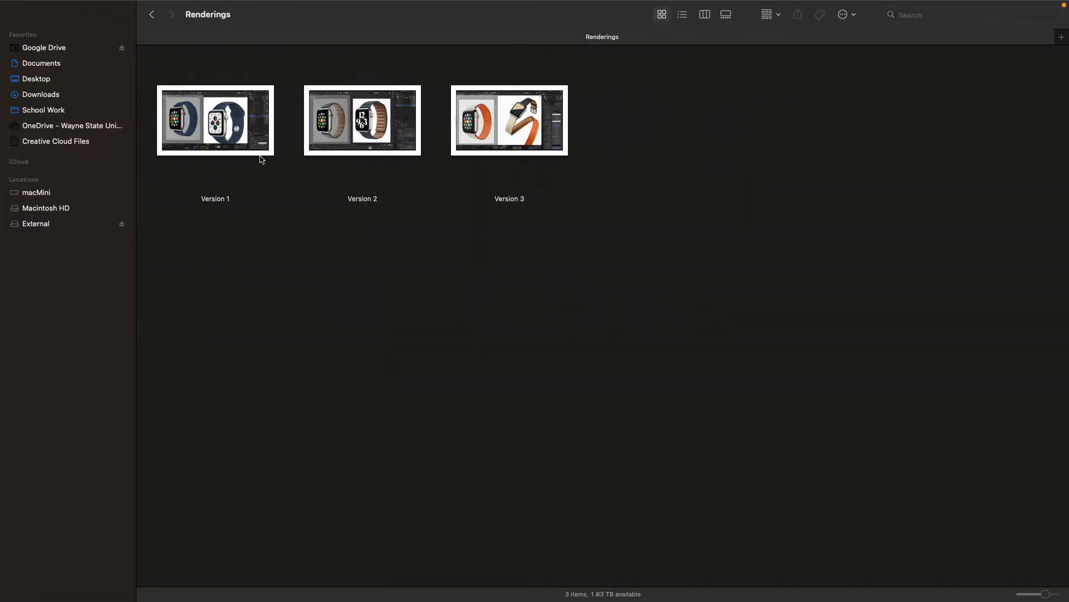
click(212, 122)
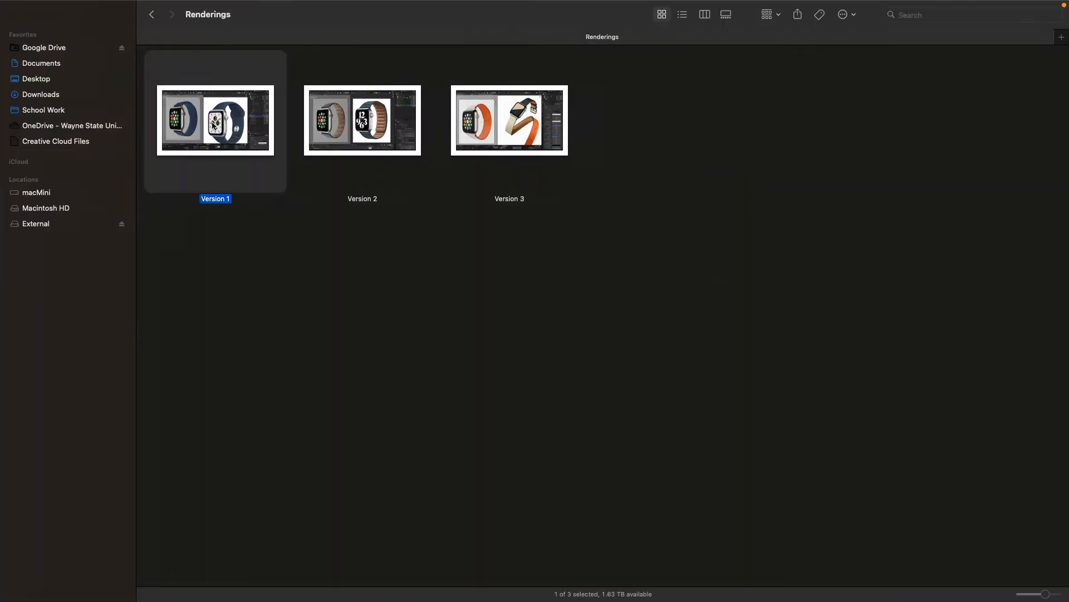
key(space)
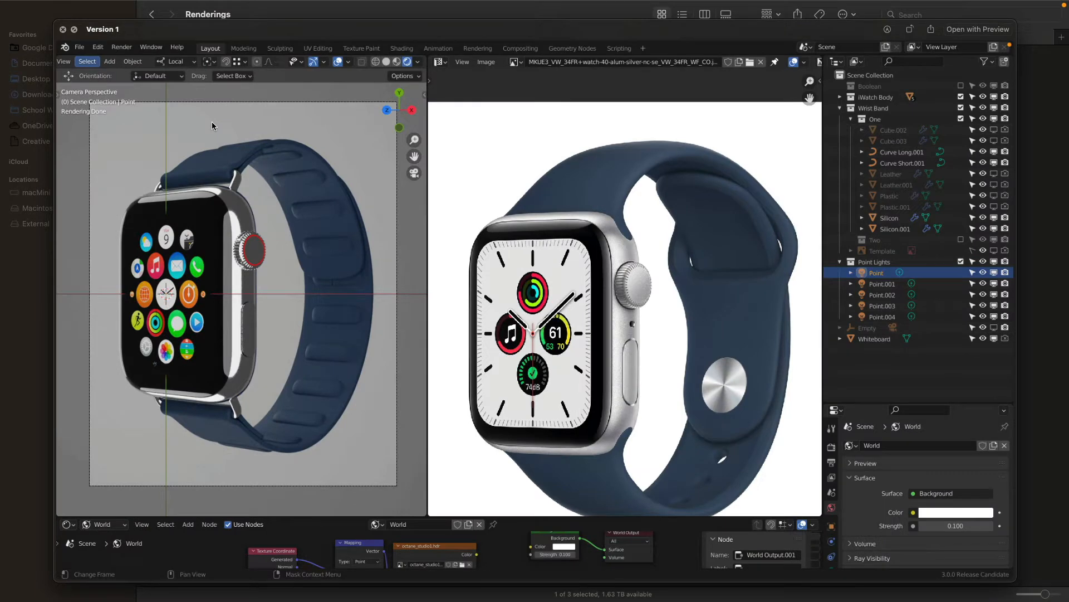
key(Right)
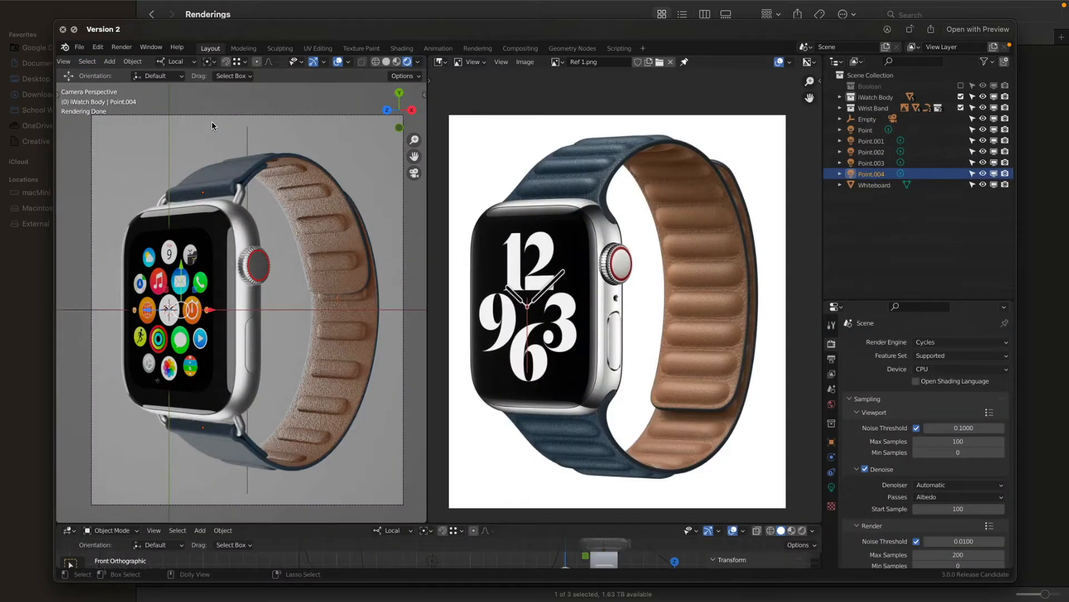
key(Right)
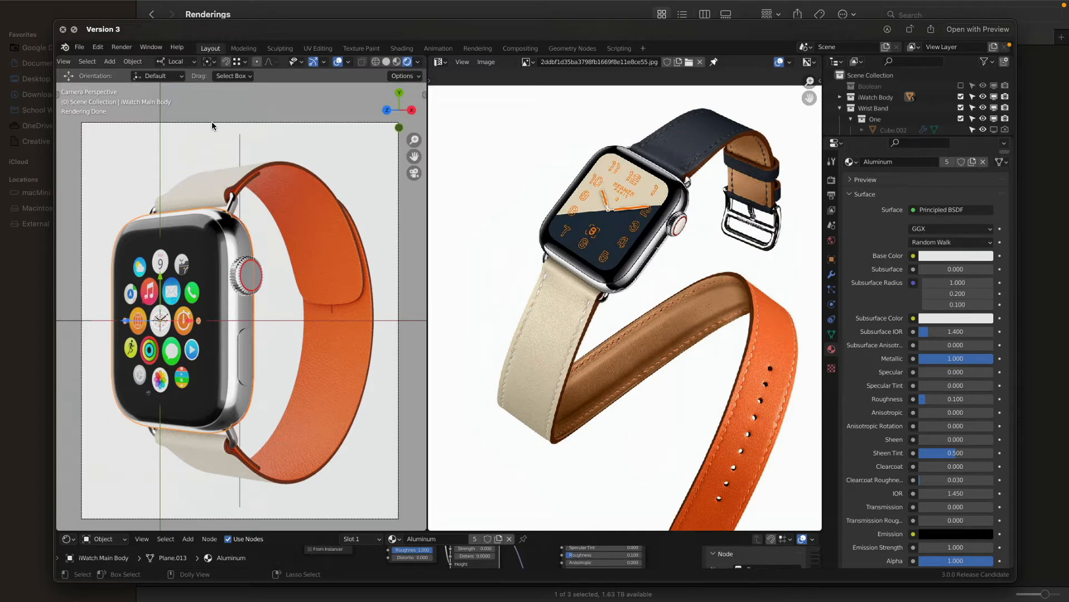
key(Left)
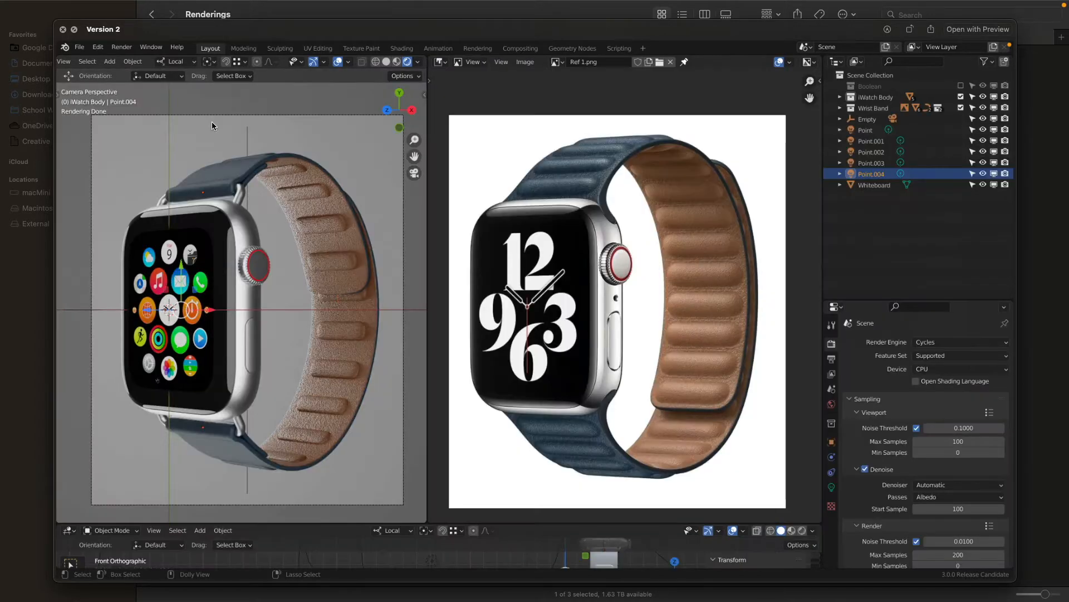
key(Left)
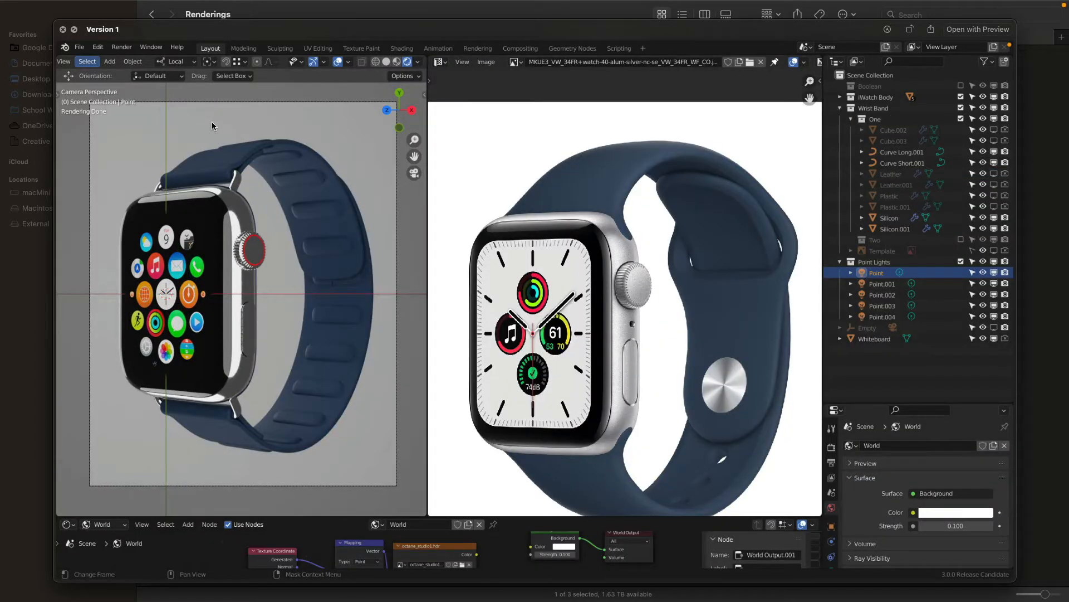
key(Right)
key(Right)
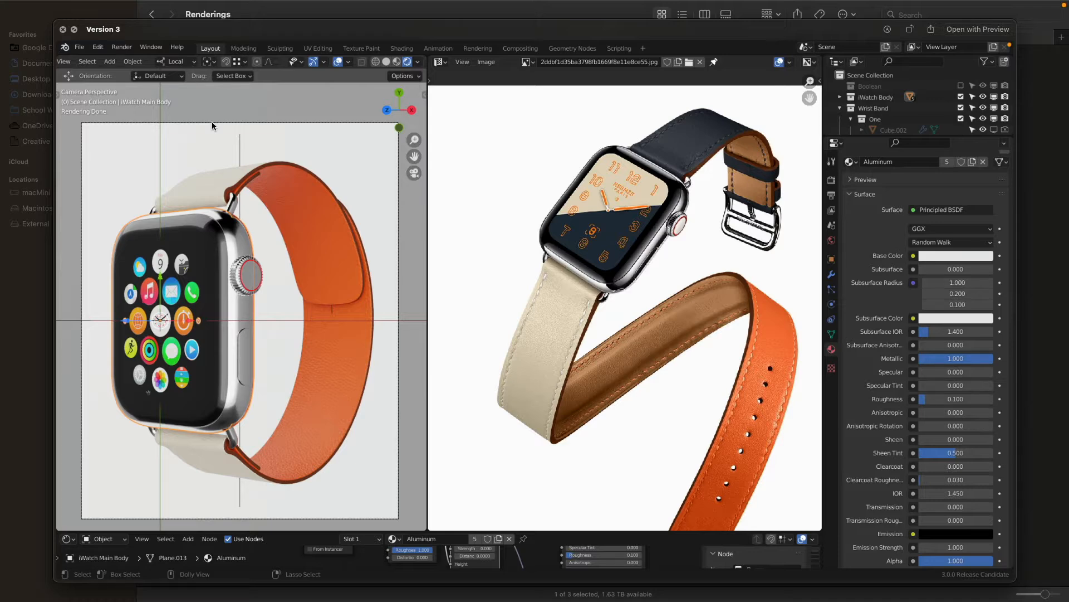
Switch back to Blender to view the untextured watch model.
key(super+Tab)
key(super+Tab)
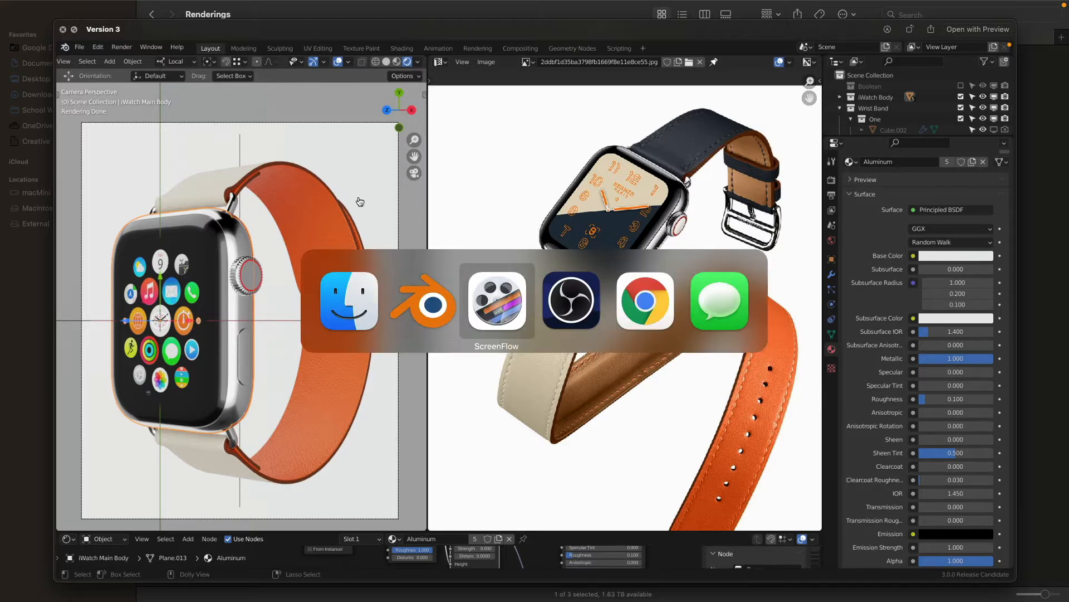
key(super+shift+Tab)
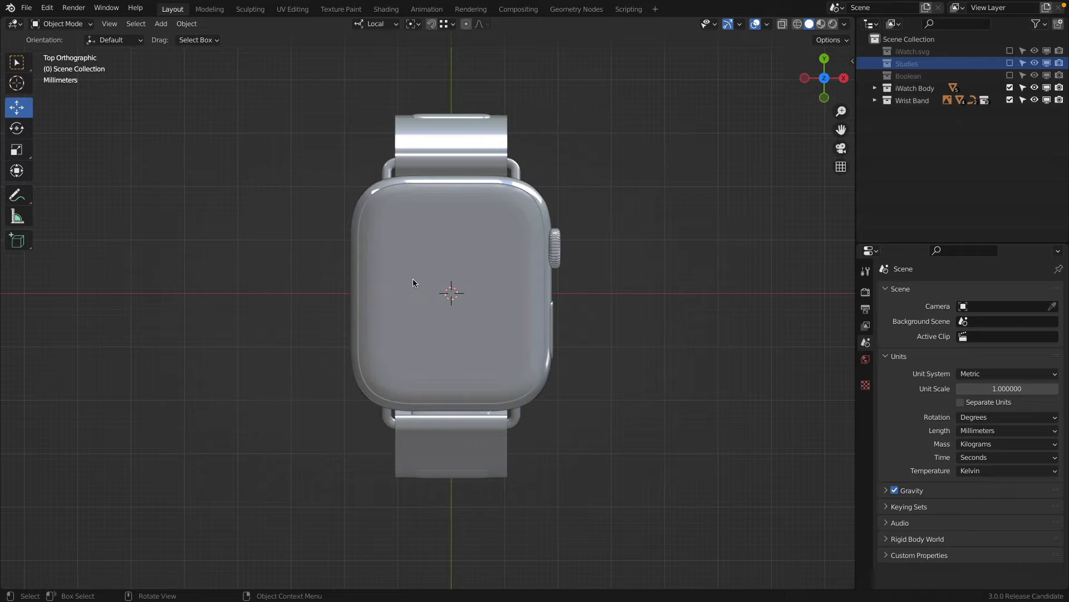
Switch to Finder, close the image preview and open the Textures folder inside the iWatch folder.
key(super+Tab)
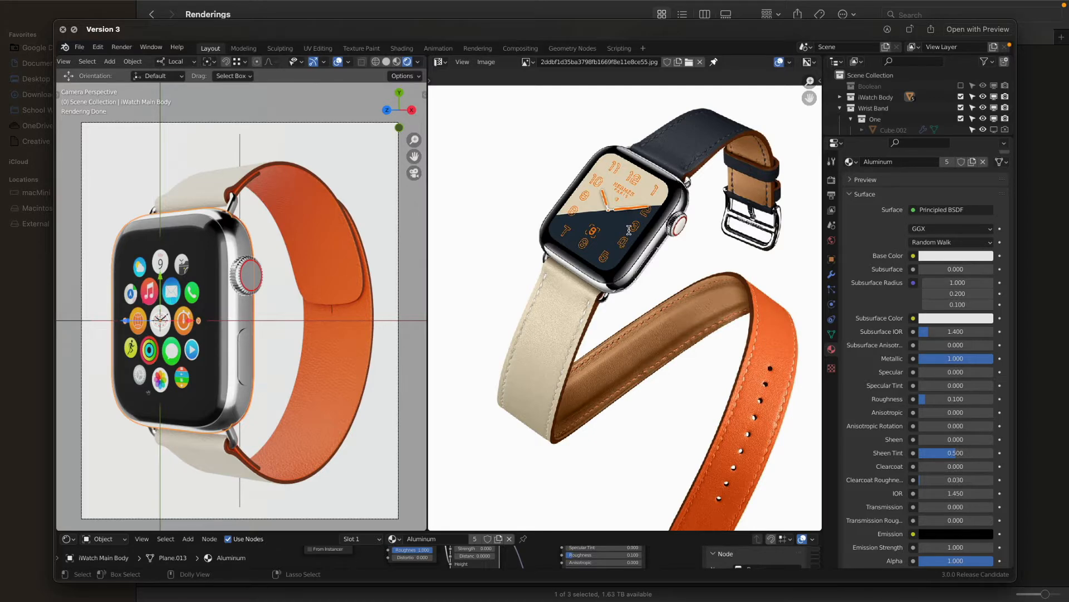
key(space)
click(583, 288)
key(super+Up)
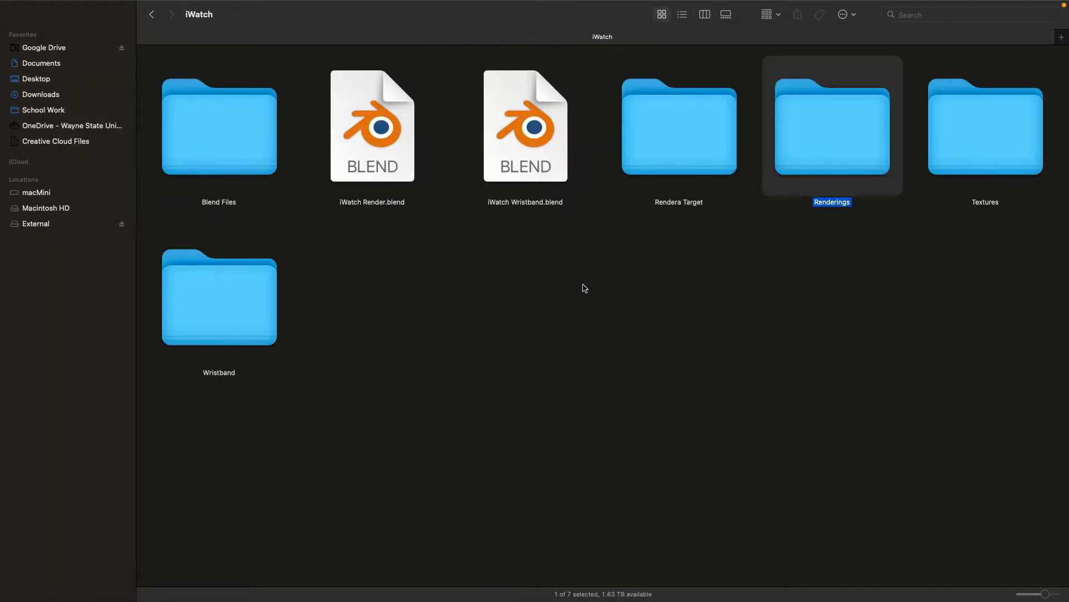
key(Left)
key(Right)
key(Right)
key(super+Down)
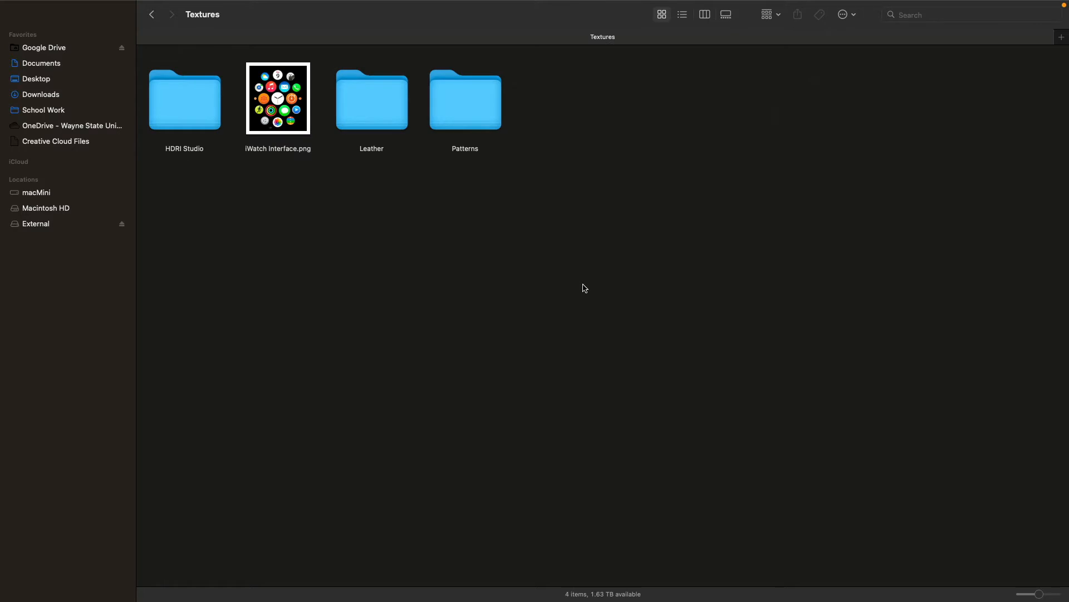
Preview iWatch Interface.png in the Textures folder and close the preview.
key(Right)
key(Right)
key(space)
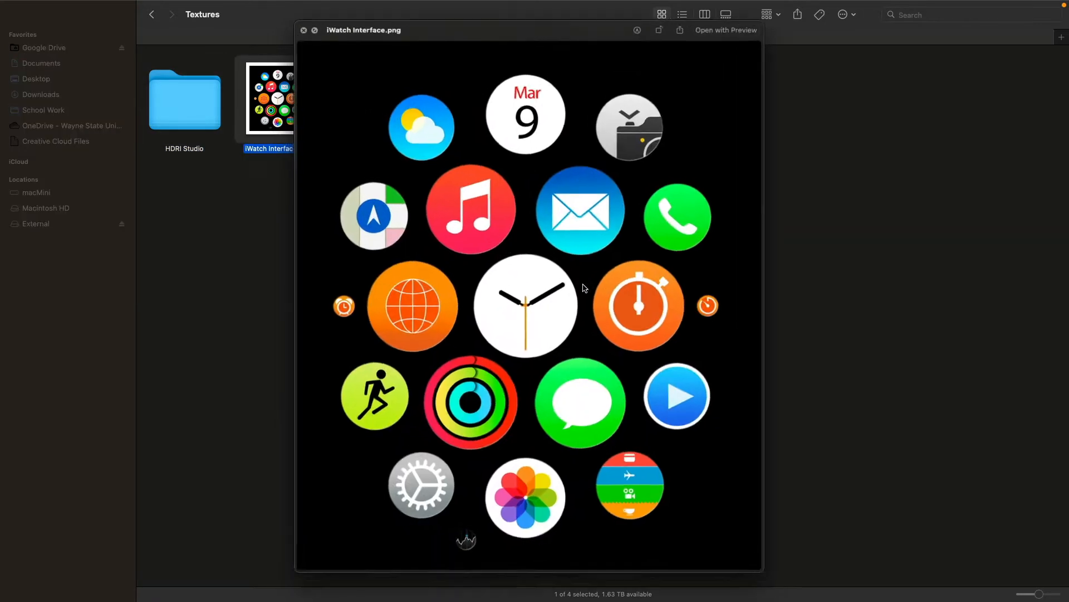
key(space)
Open the HDRI Studio folder and preview its studio lighting images from octane_studio1.hdr through Studio White Studio.hdr.
key(Left)
key(super+Down)
key(Right)
key(Right)
key(Right)
key(Right)
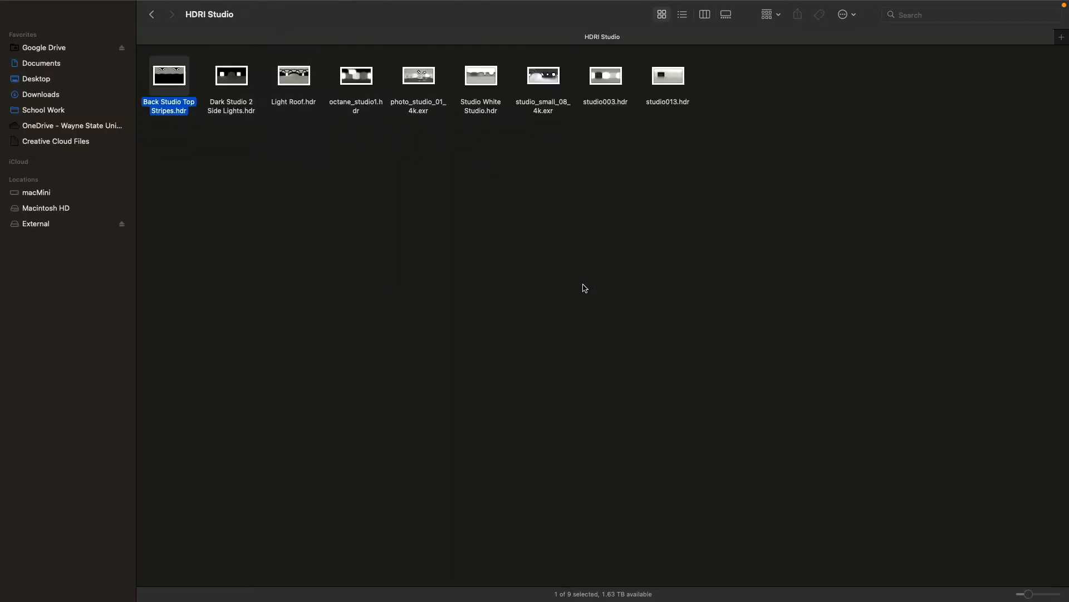
key(space)
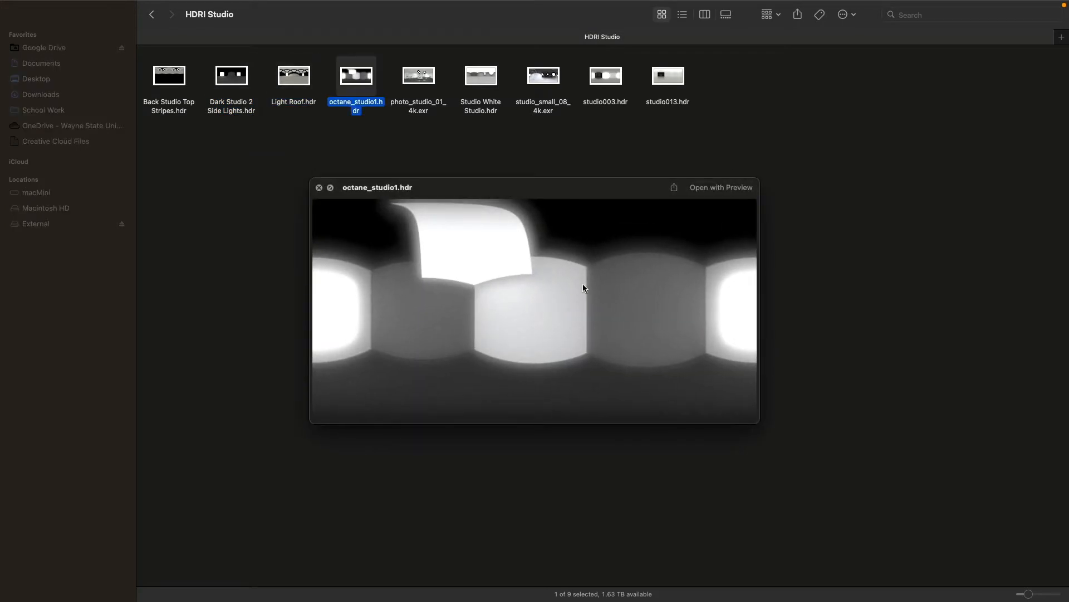
key(Right)
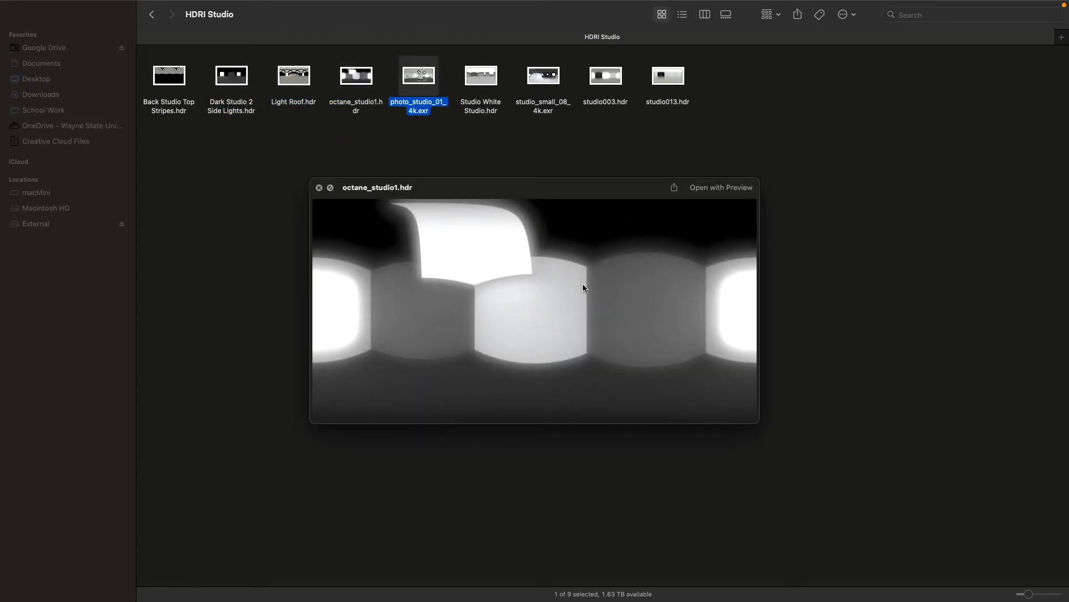
key(Right)
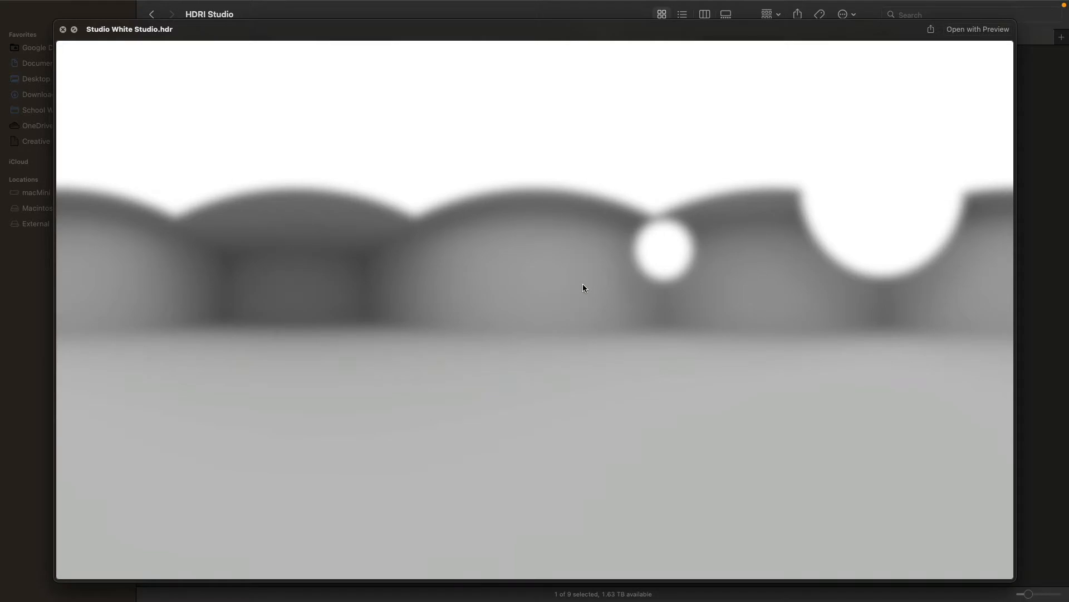
key(space)
Return to the parent iWatch folder and switch back to Blender.
key(super+Up)
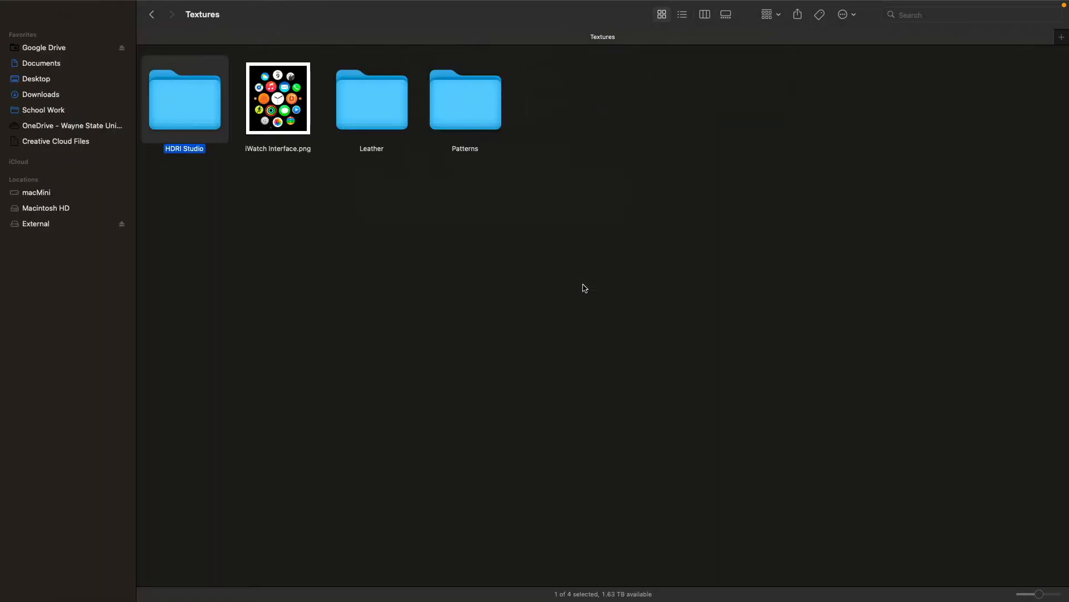
key(super+Up)
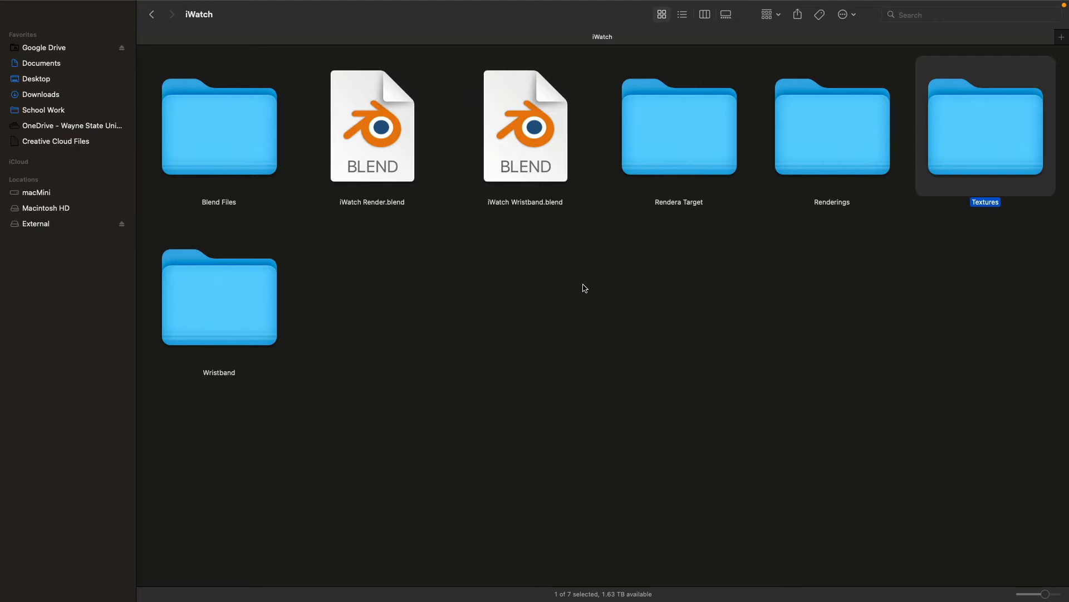
key(super+Tab)
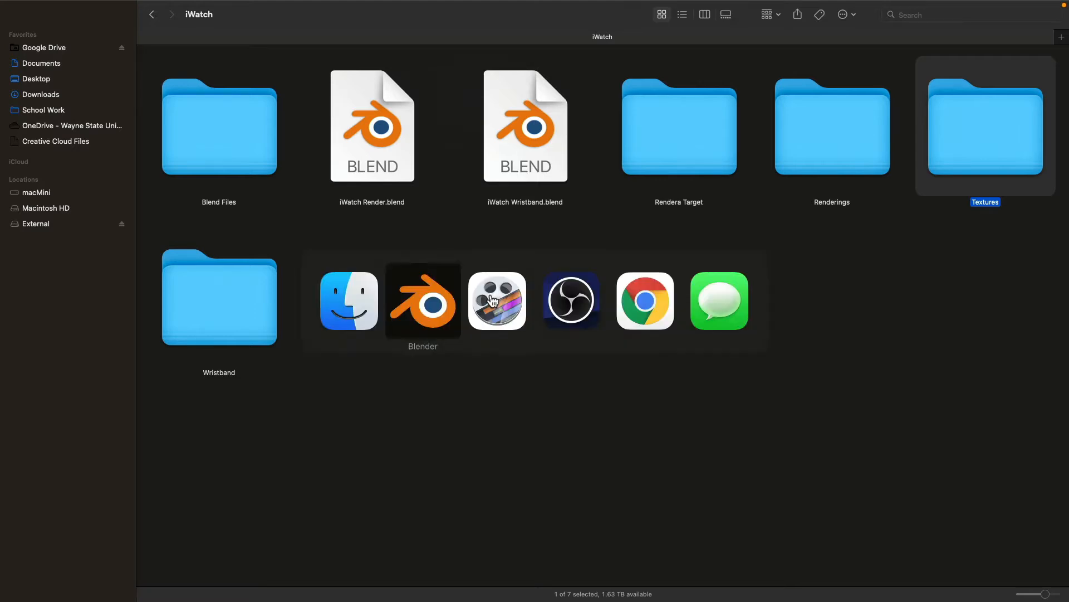
click(438, 301)
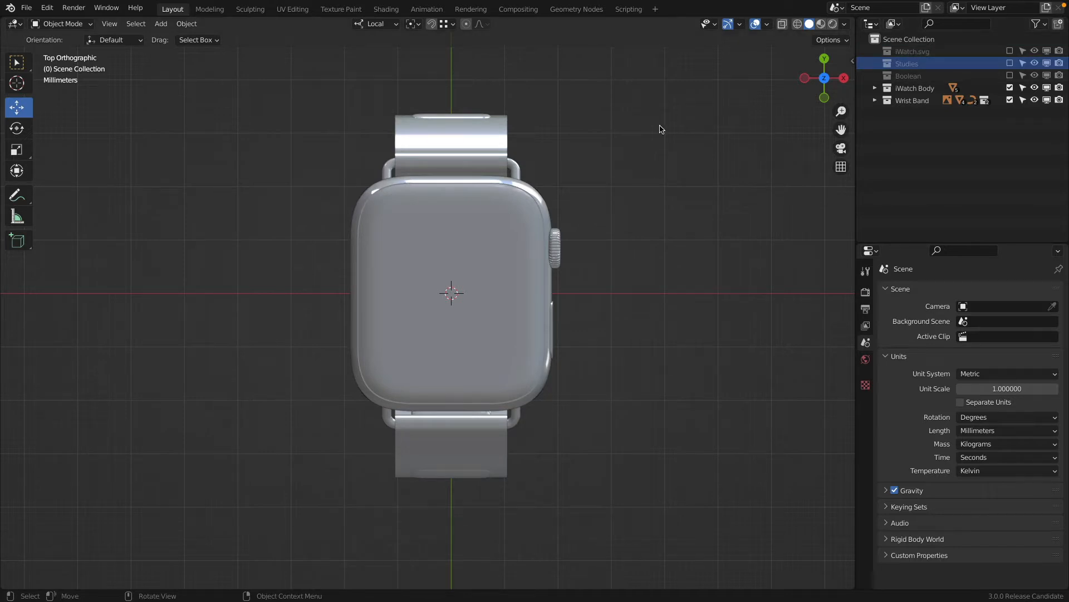
Open the recent file iWatch Render.blend, discarding unsaved changes to iWatch Wristband.blend.
key(super+Tab)
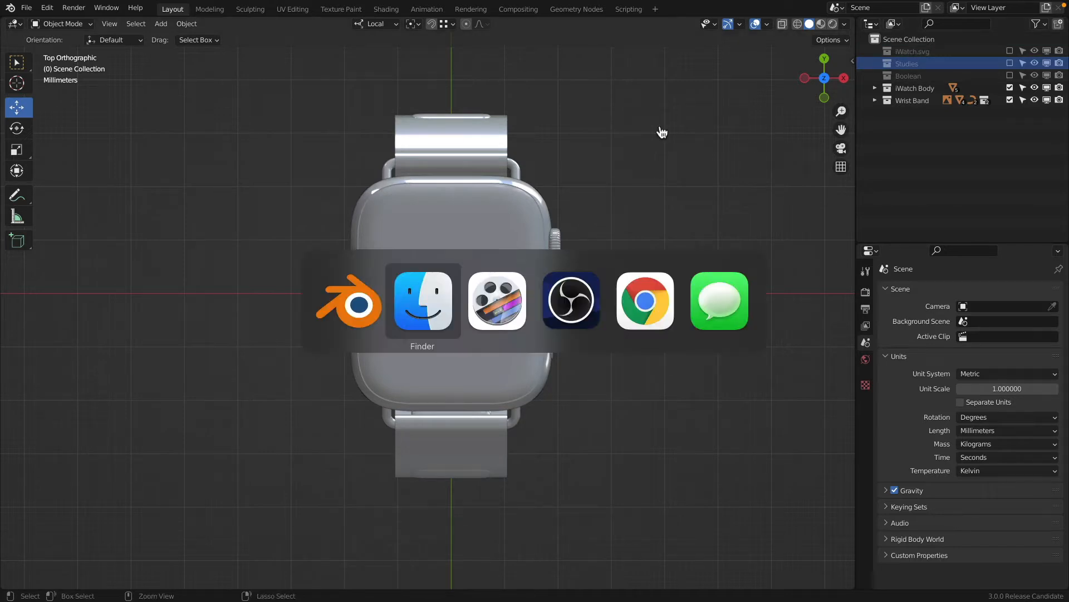
click(361, 306)
click(26, 8)
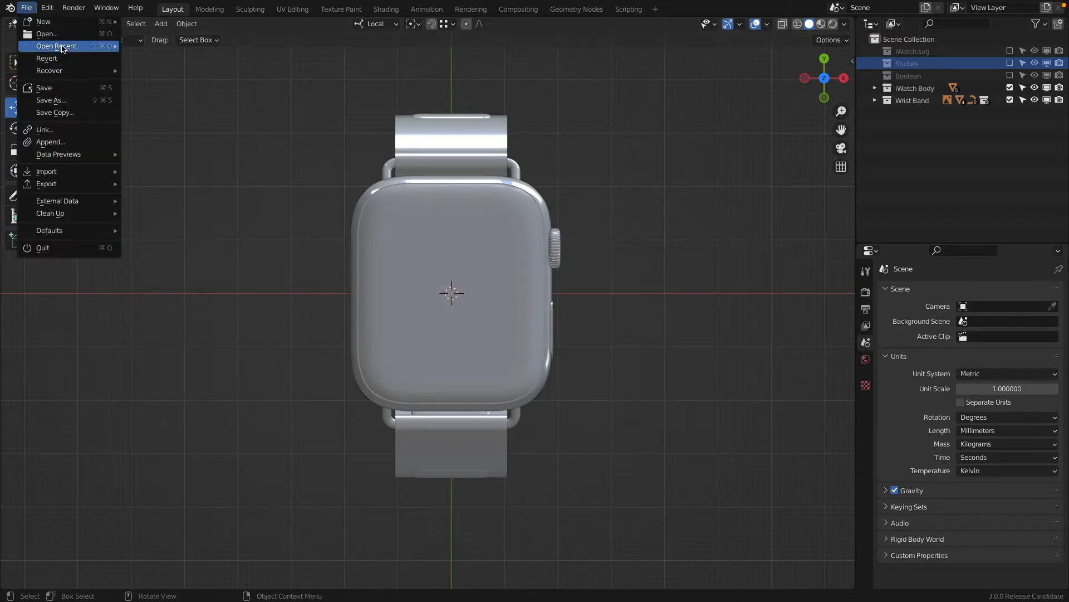
mouse_move(65, 47)
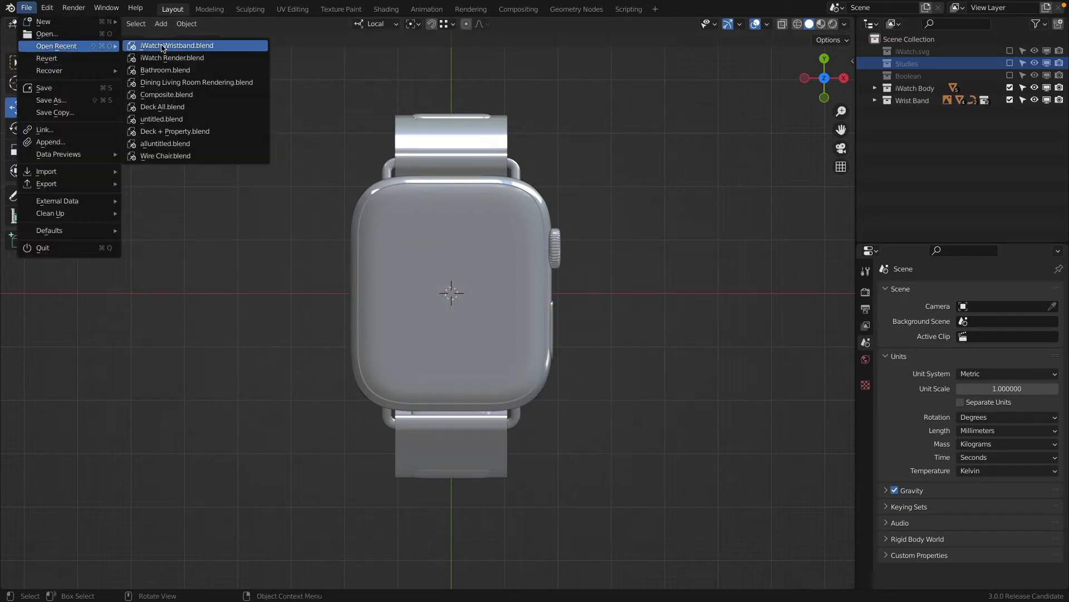
click(218, 60)
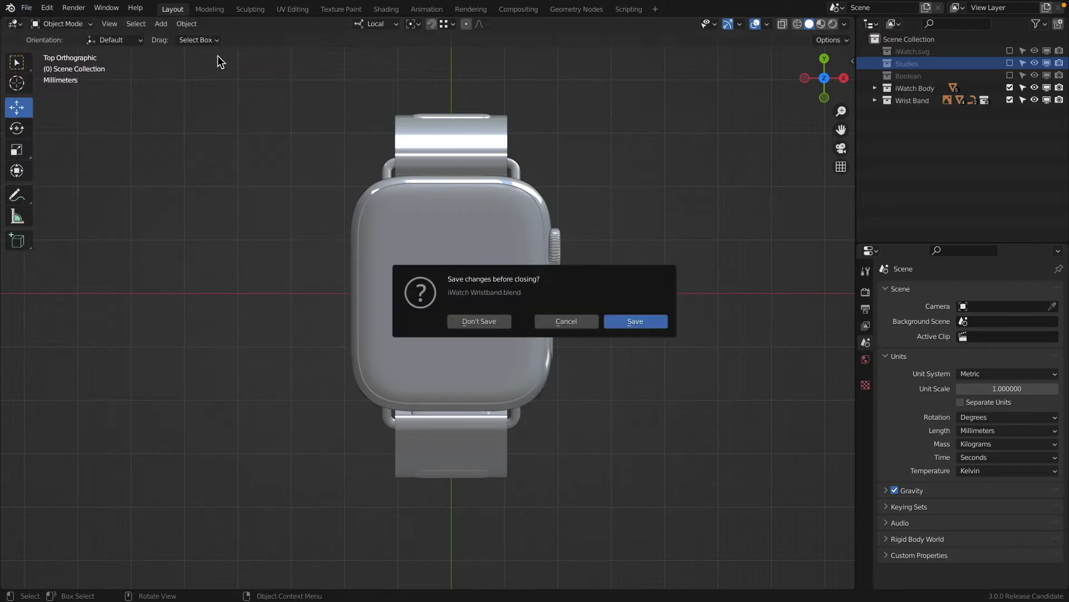
click(496, 319)
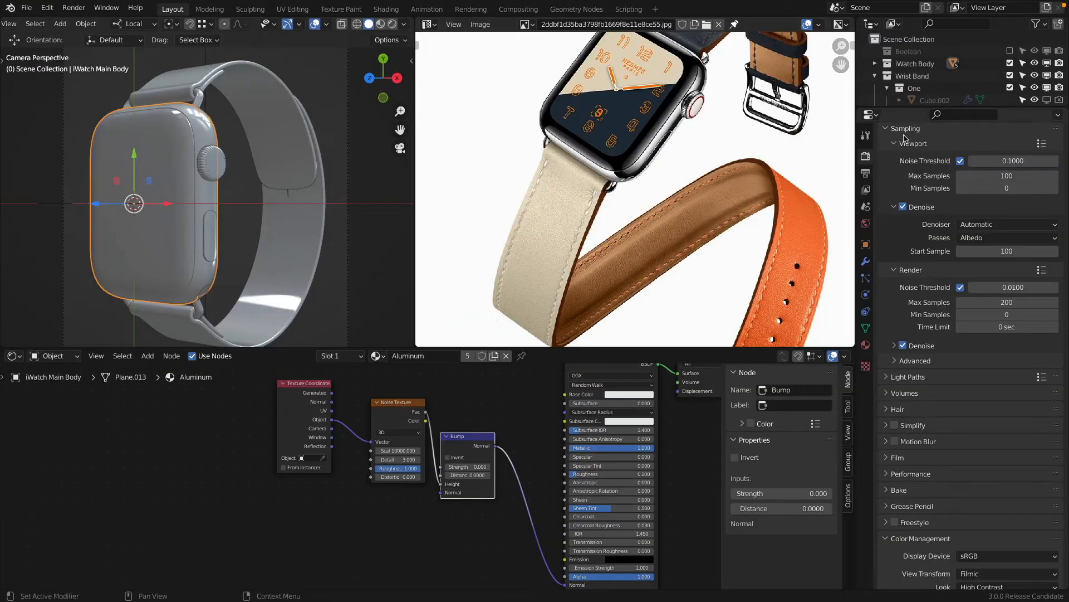
Enlarge the Outliner and the upper editor areas, and collapse the Wrist Band collection.
drag(897, 104, 898, 367)
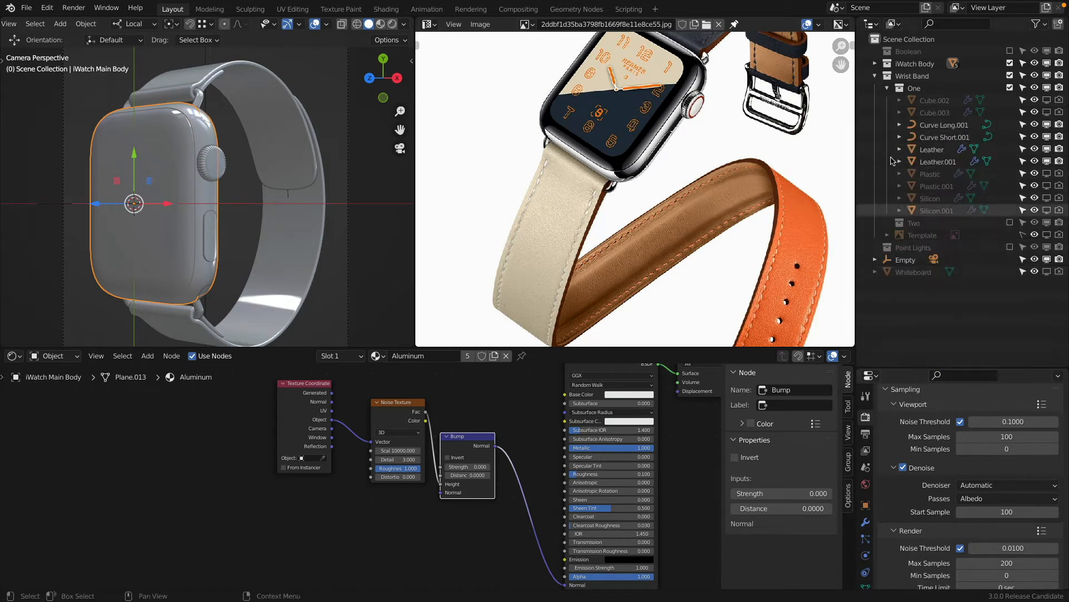
click(875, 76)
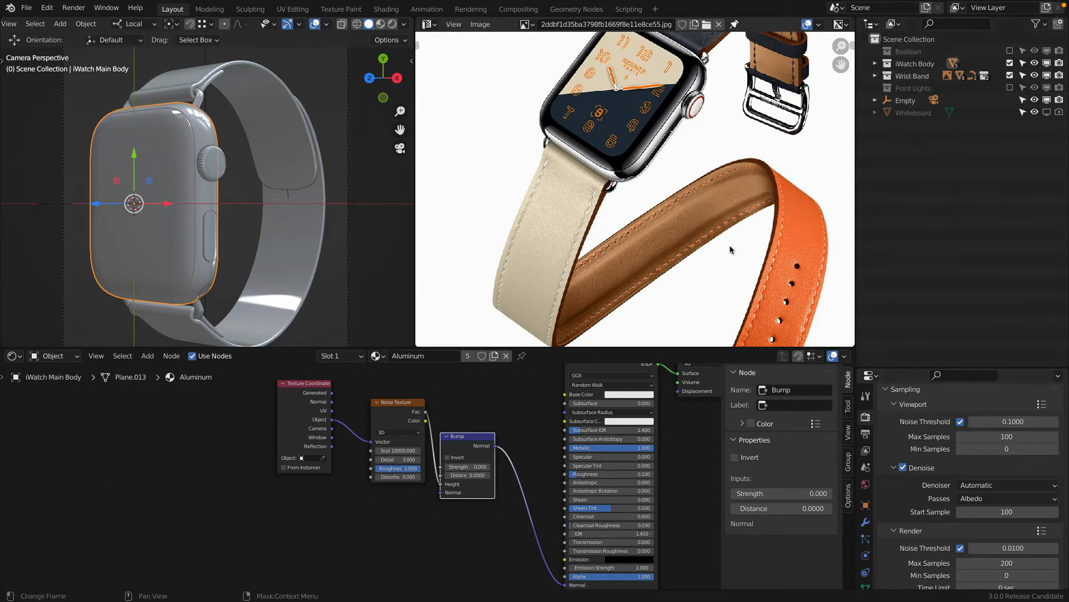
drag(639, 347, 639, 463)
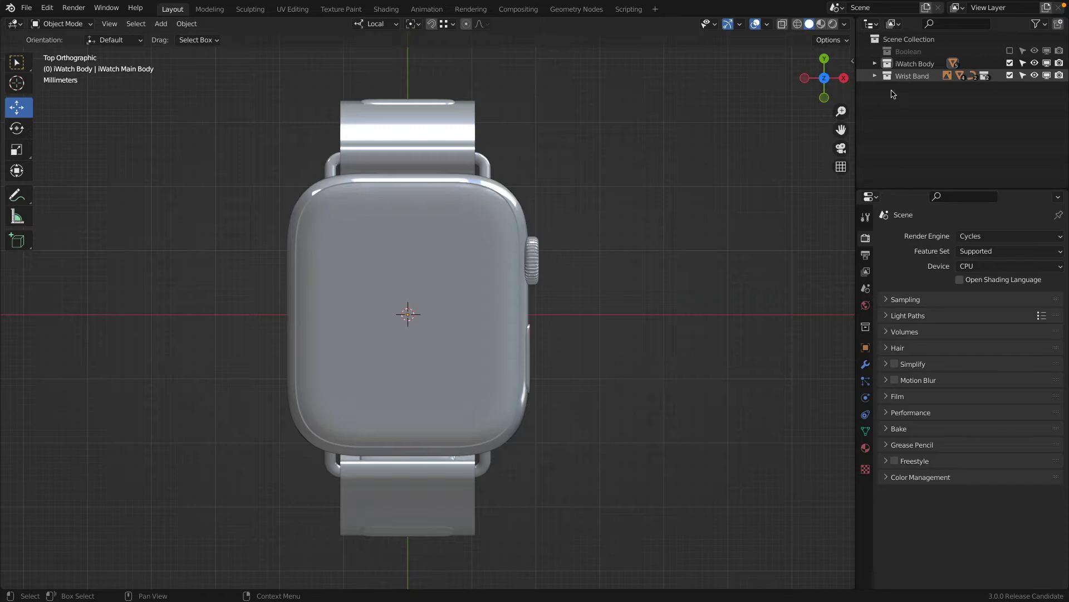
Set the Cycles viewport sampling to 50 max samples with denoising starting at sample 50.
middle_drag(559, 241, 492, 308)
scroll(494, 294, down, 3)
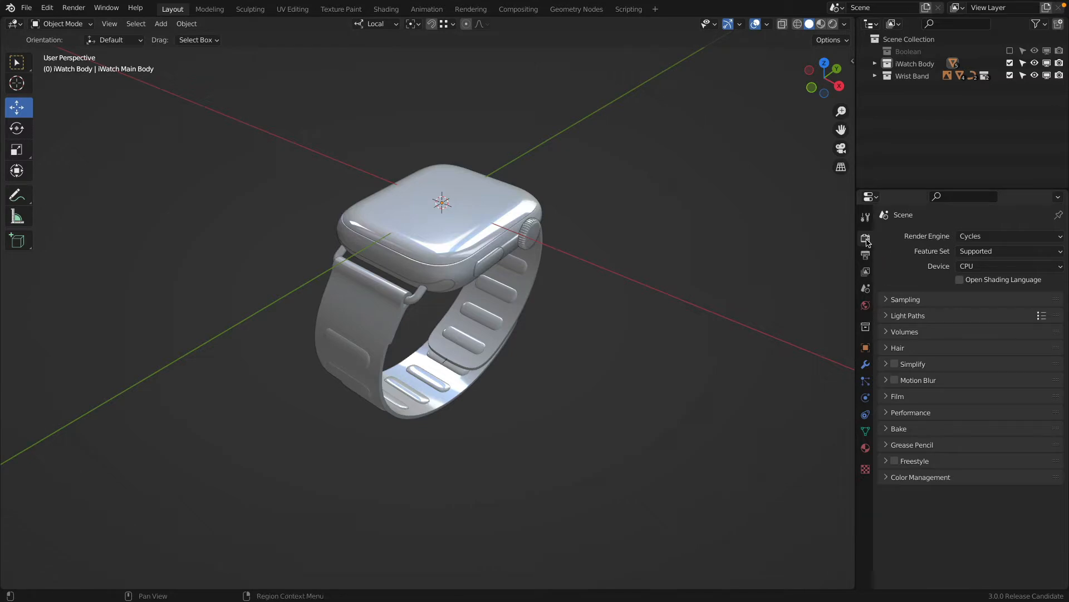
click(886, 299)
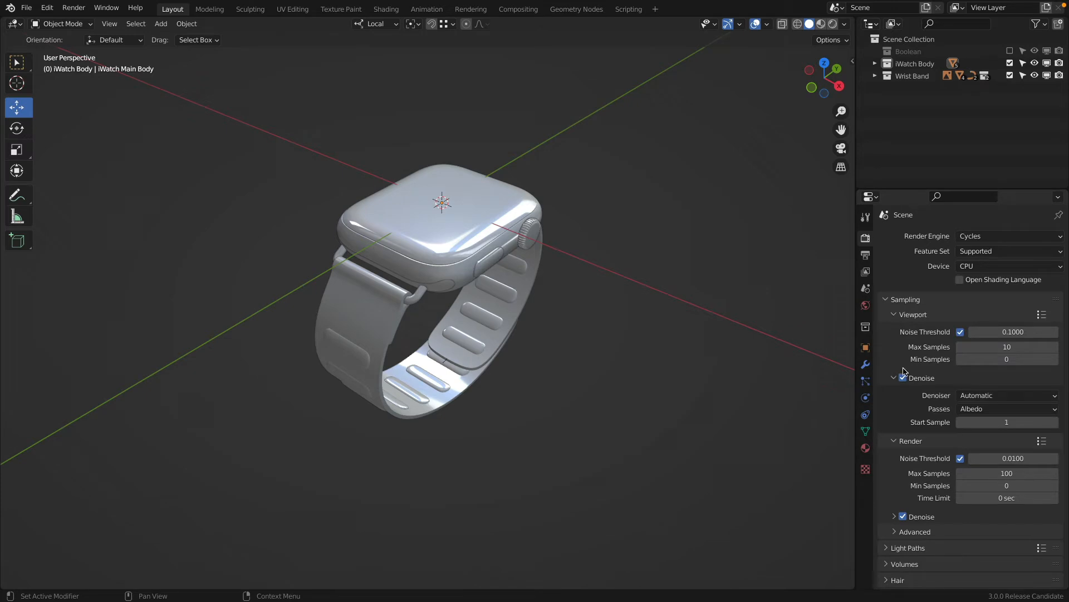
click(1012, 346)
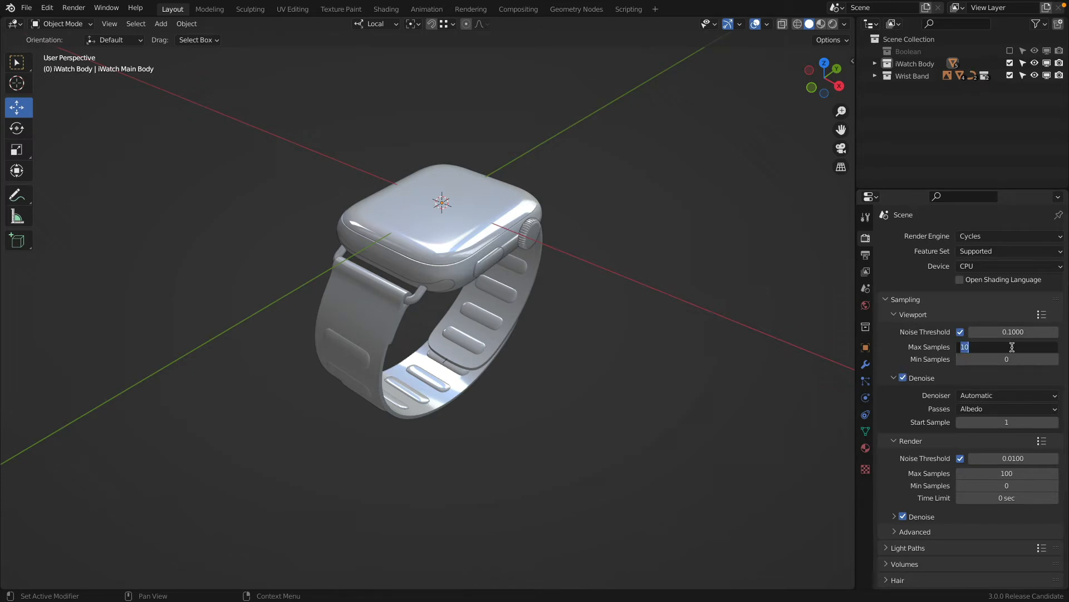
text(50)
key(Return)
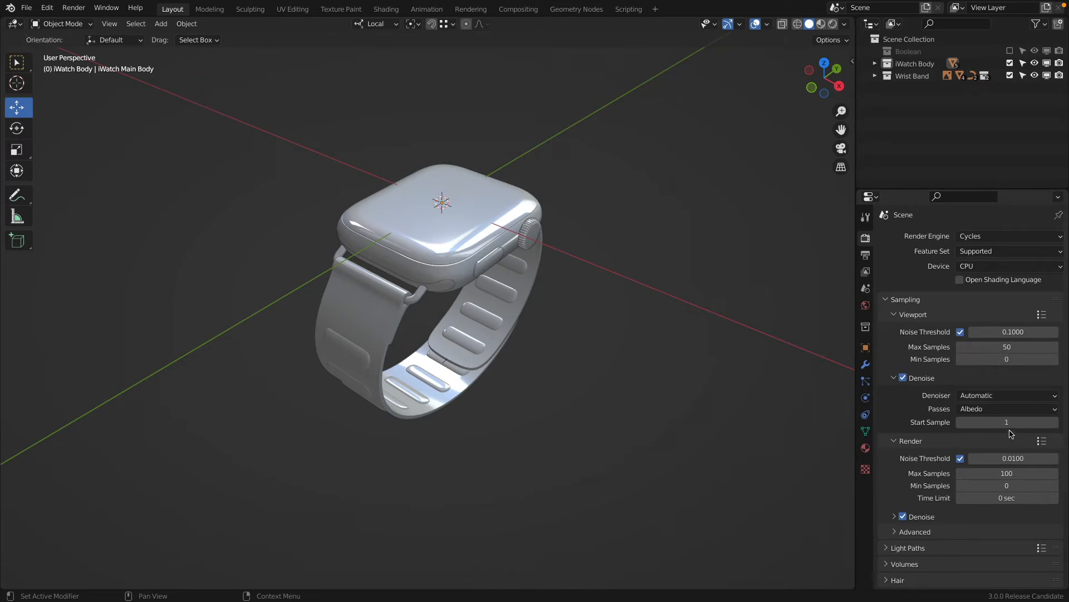
click(1009, 422)
text(50)
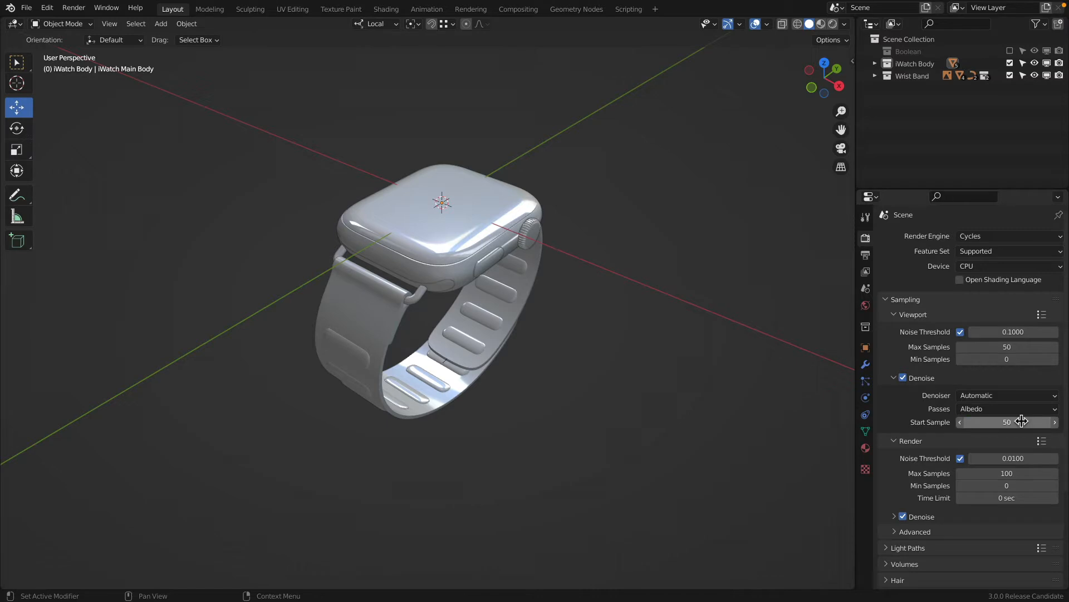
key(Return)
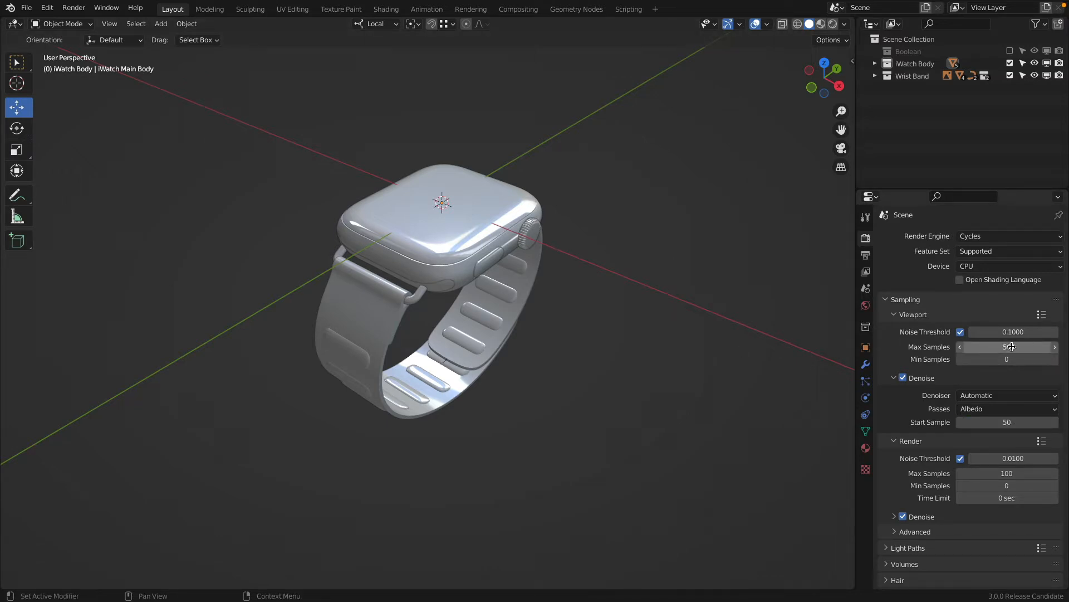
Set the maximum samples for the final Cycles render to 200.
scroll(894, 445, down, 4)
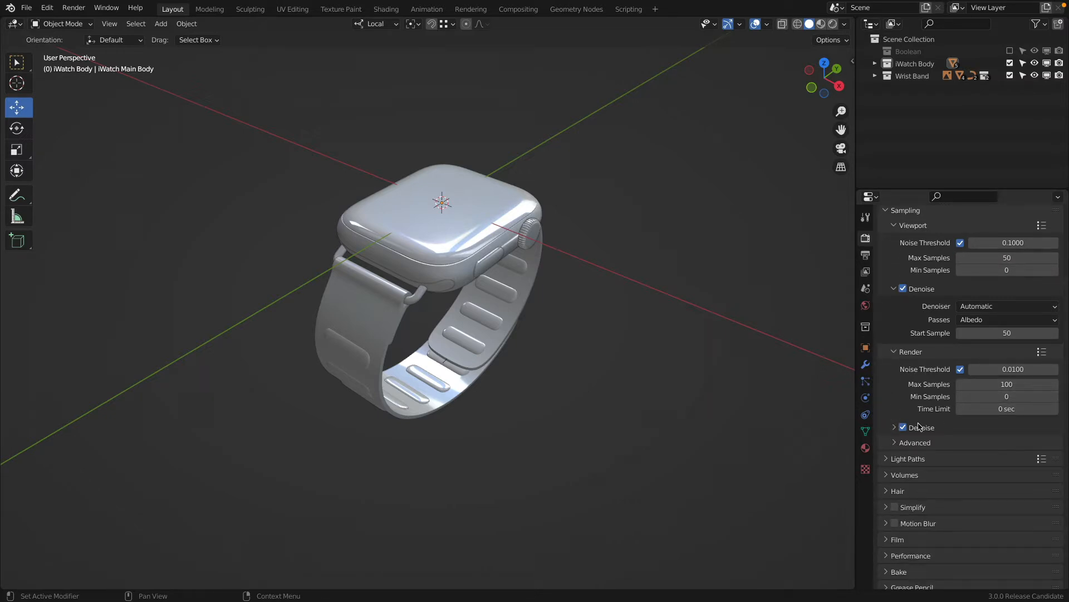
click(1009, 384)
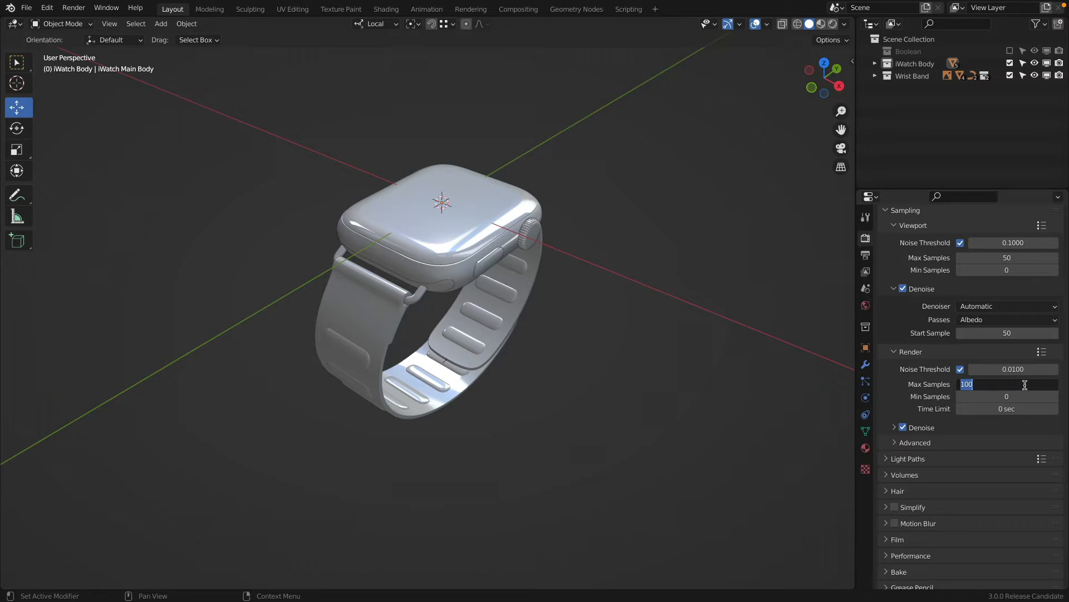
text(200)
key(Return)
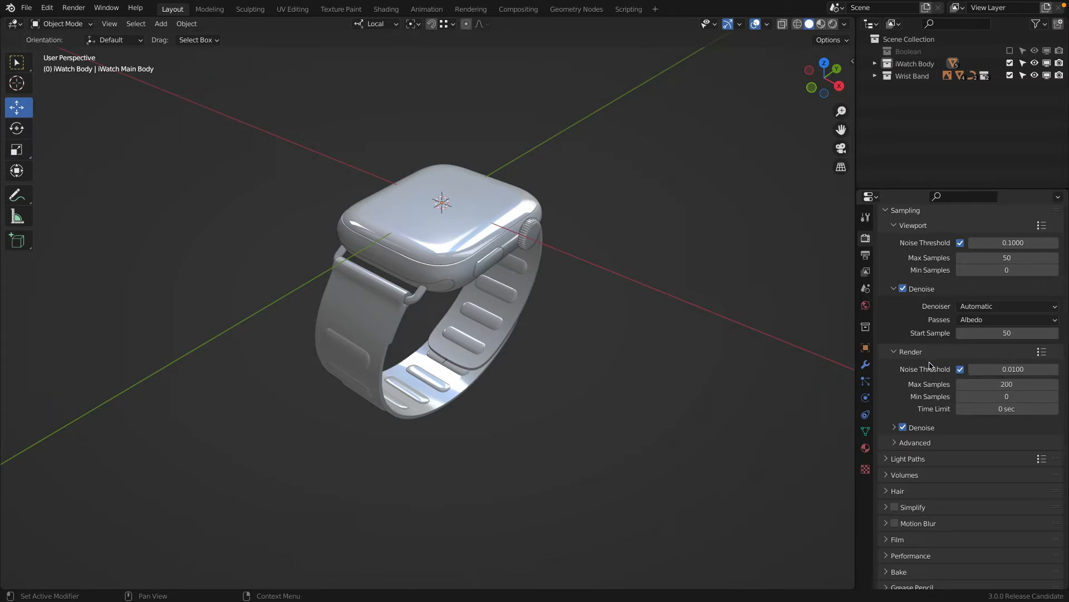
Enable Fast GI Approximation in the light path settings.
click(889, 458)
scroll(890, 458, down, 4)
click(892, 430)
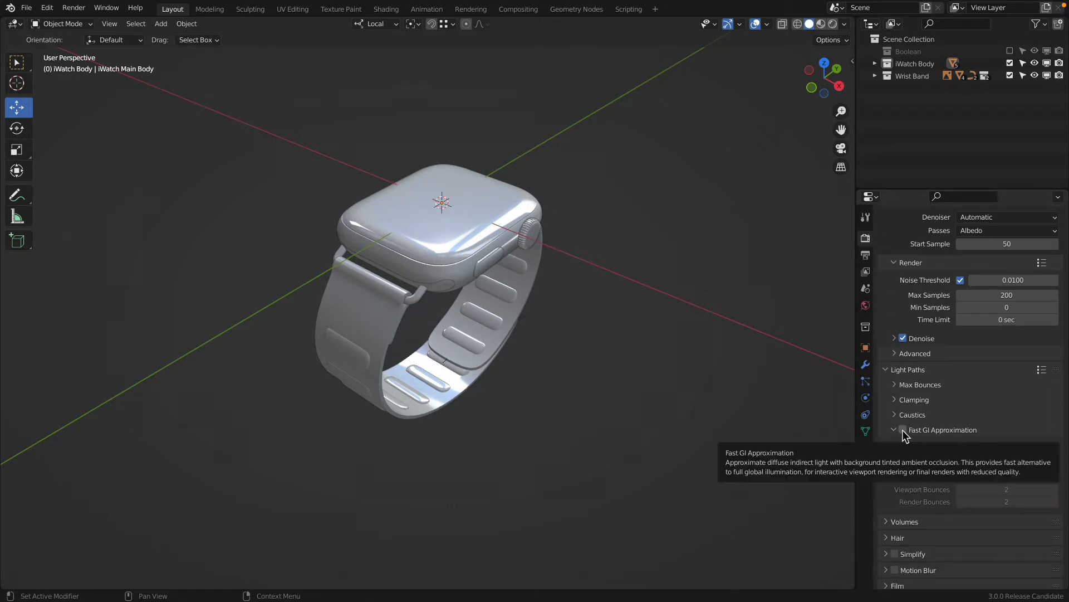
click(903, 431)
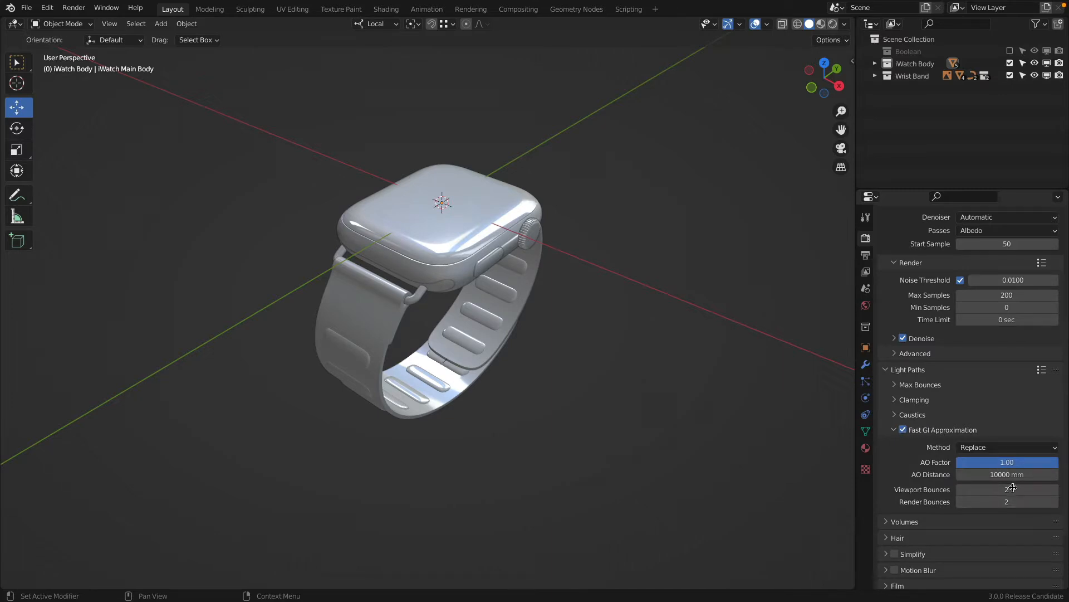
Try 3 viewport and render bounces for Fast GI Approximation, and set both back to 2.
drag(1015, 498, 1013, 488)
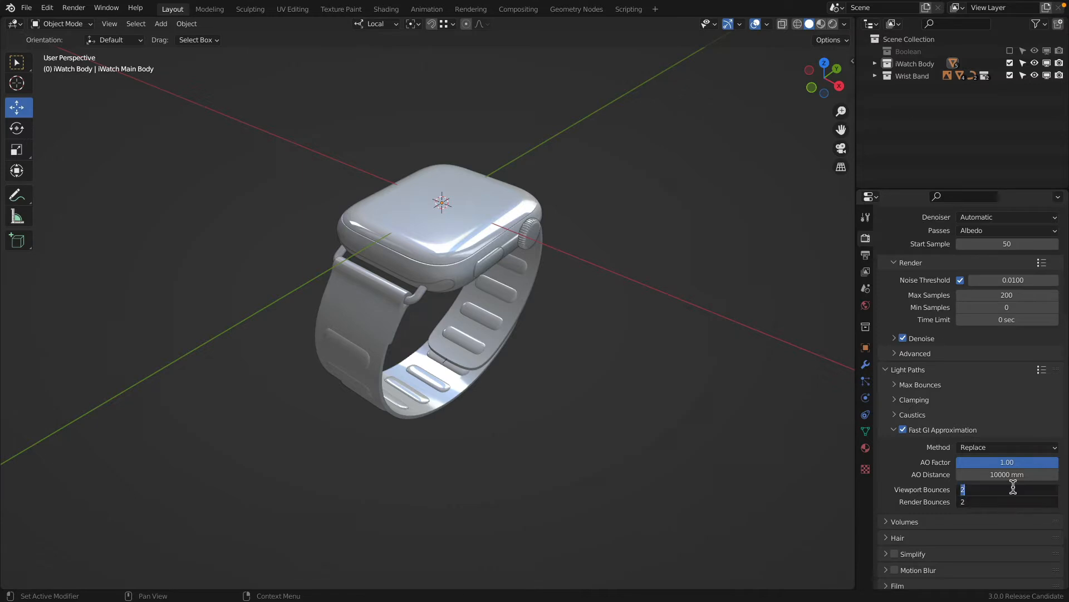
text(3)
key(Return)
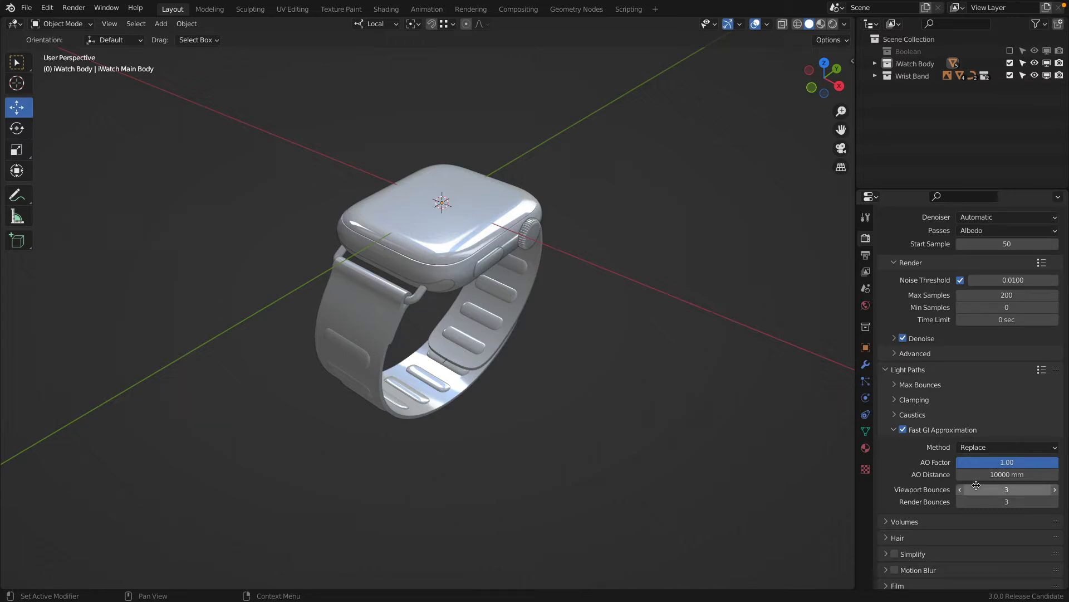
drag(993, 489, 993, 501)
text(2)
key(Return)
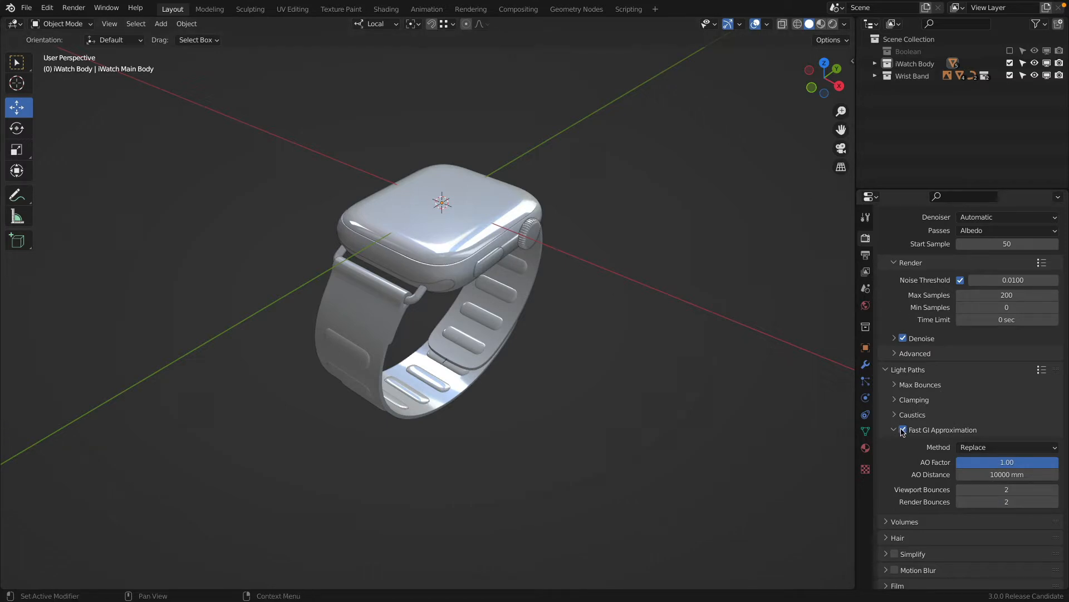
Collapse the light path settings and enable a transparent film background for the render.
click(886, 369)
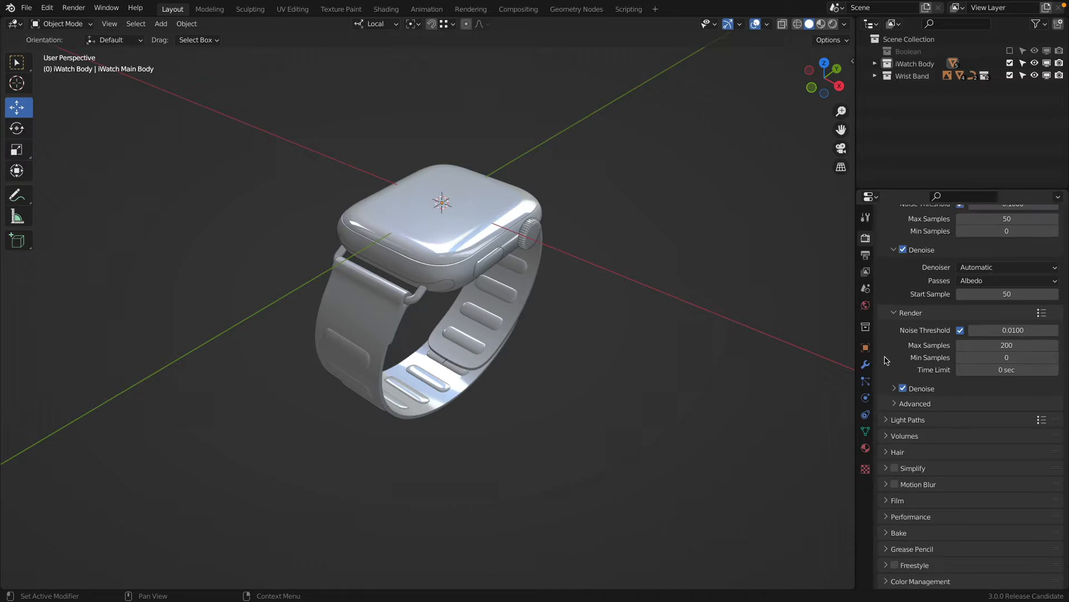
scroll(888, 359, up, 5)
scroll(886, 361, down, 4)
scroll(888, 362, down, 1)
click(887, 501)
scroll(889, 499, down, 5)
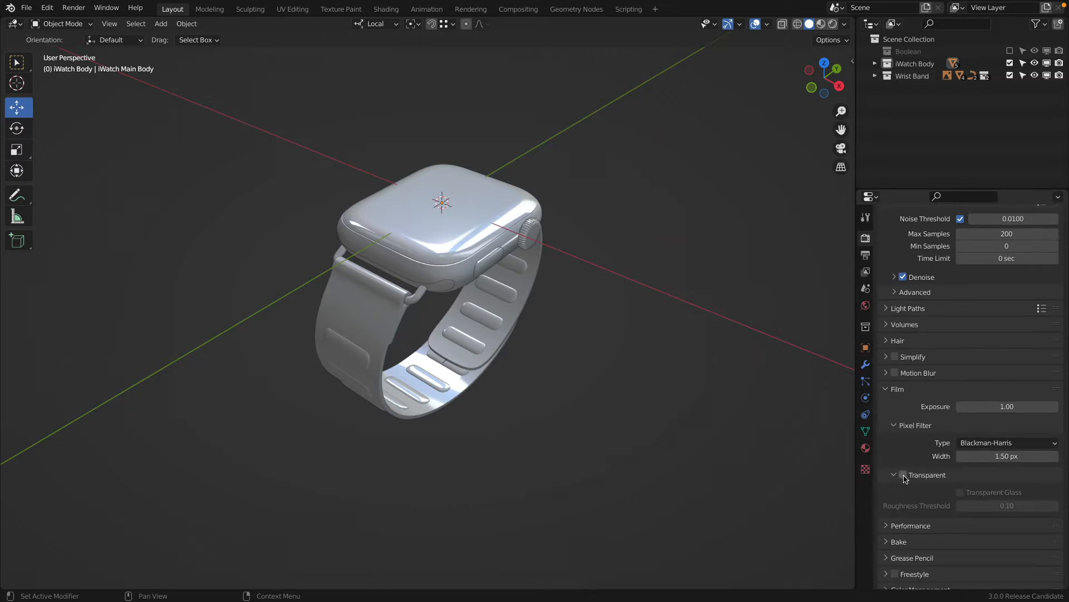
click(904, 475)
click(889, 389)
scroll(576, 222, up, 4)
scroll(561, 224, down, 6)
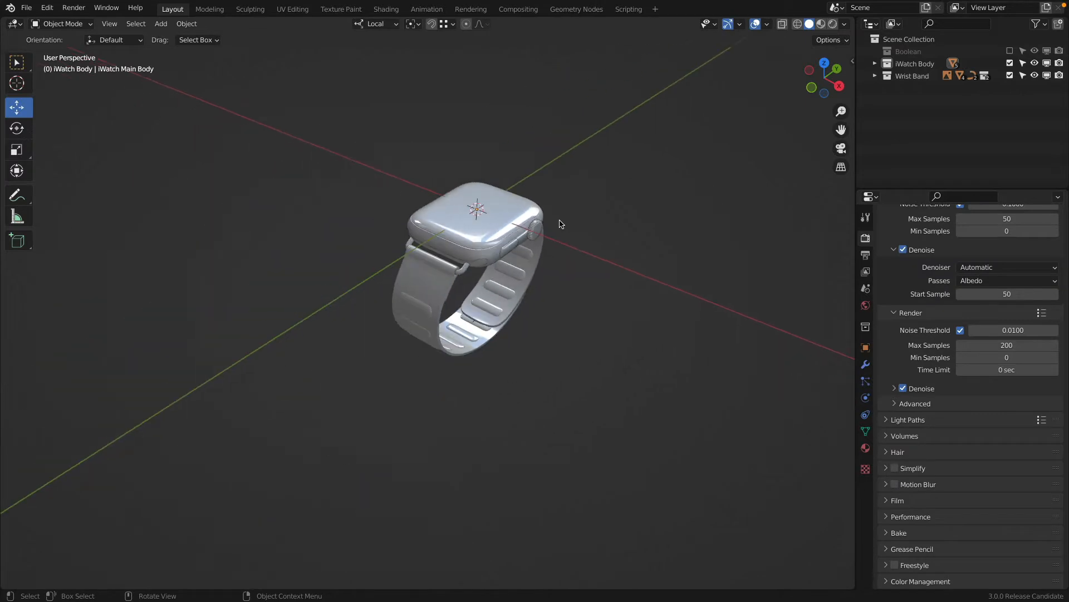
Inspect the watch's side and temporarily show the Boolean collection's cutter objects, excluding the collection again.
middle_drag(561, 224, 505, 241)
scroll(477, 245, up, 5)
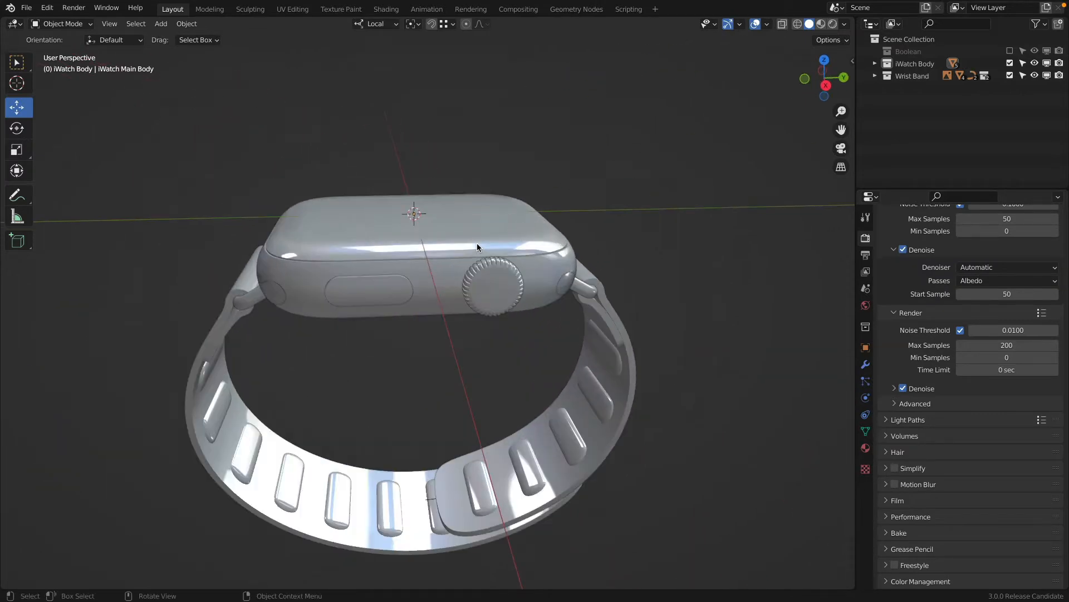
middle_drag(295, 220, 366, 279)
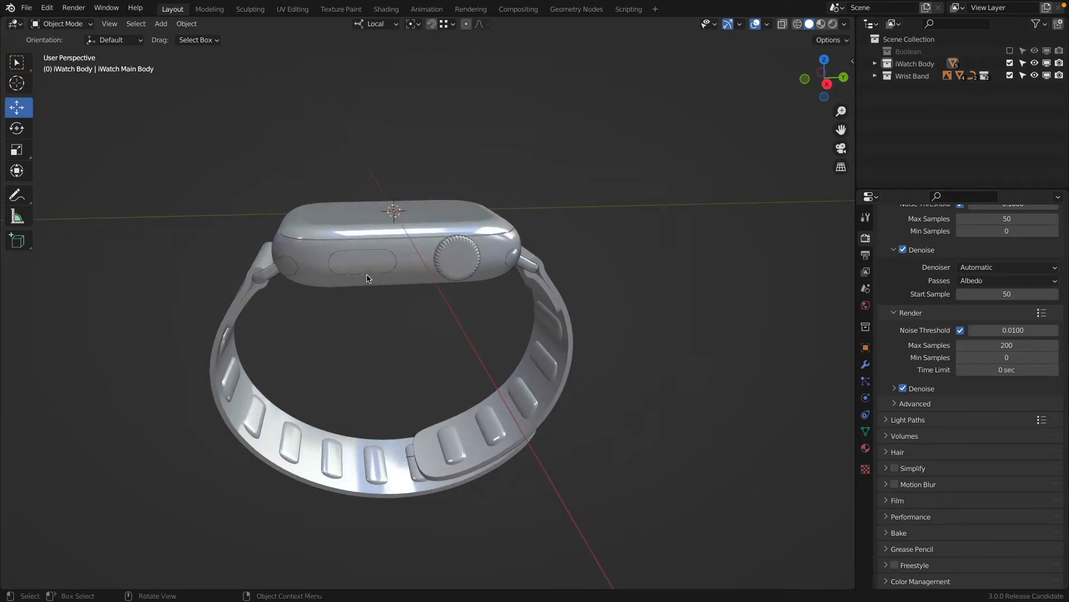
click(1009, 51)
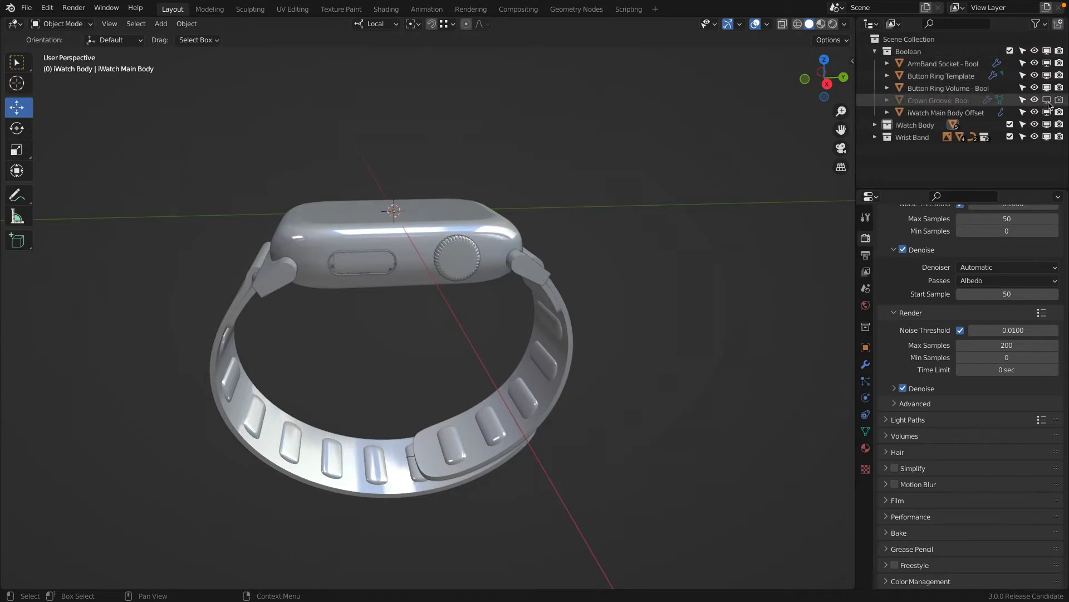
click(1010, 51)
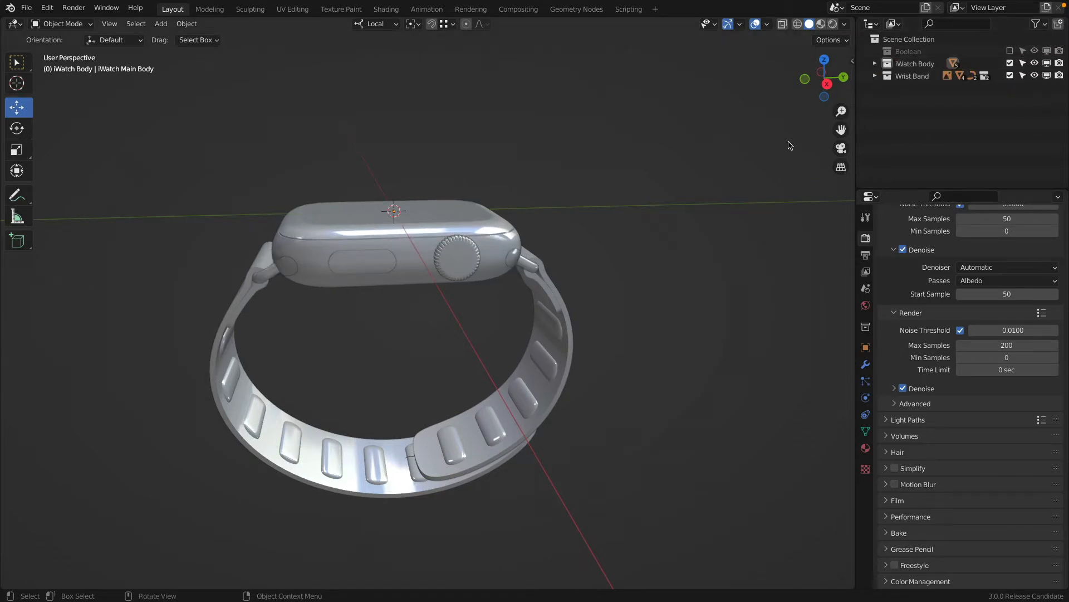
Select all watch parts and check the whole model from the front and from the top.
click(251, 291)
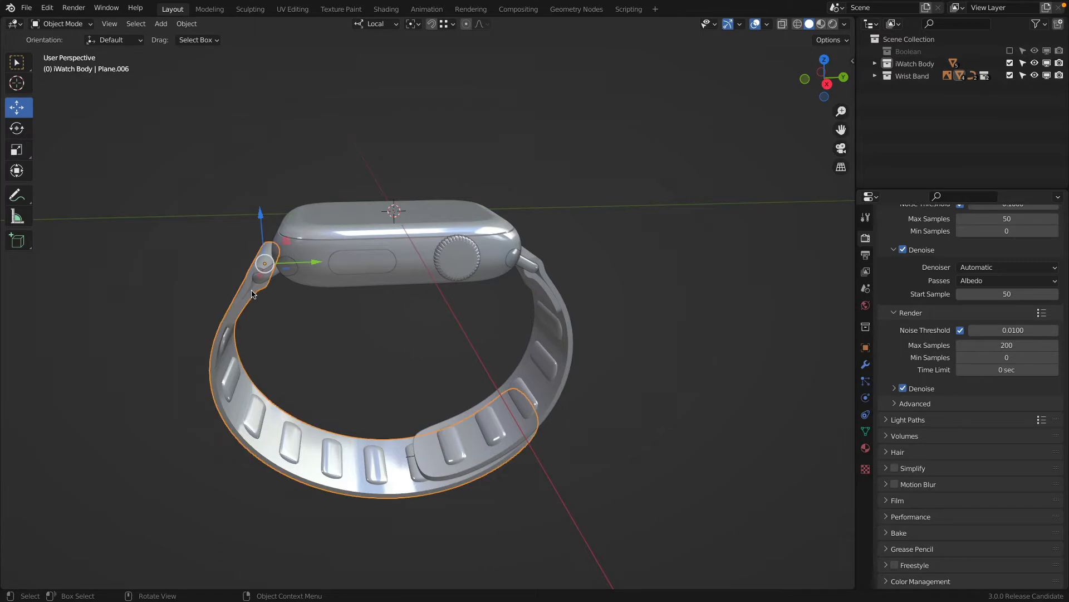
key(Tab)
scroll(252, 291, down, 5)
key(Tab)
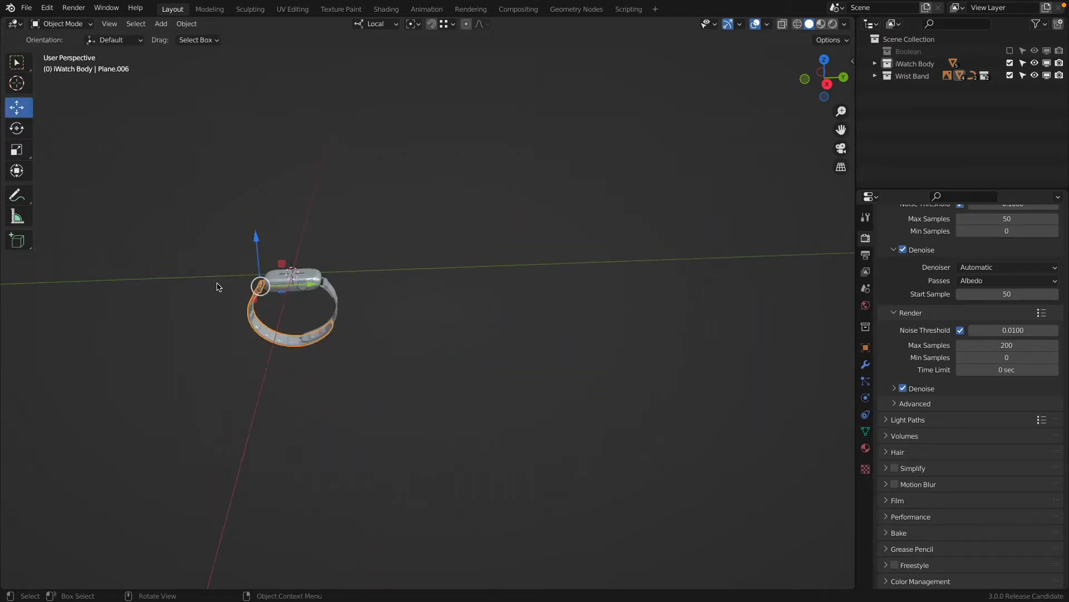
scroll(217, 287, up, 3)
key(a)
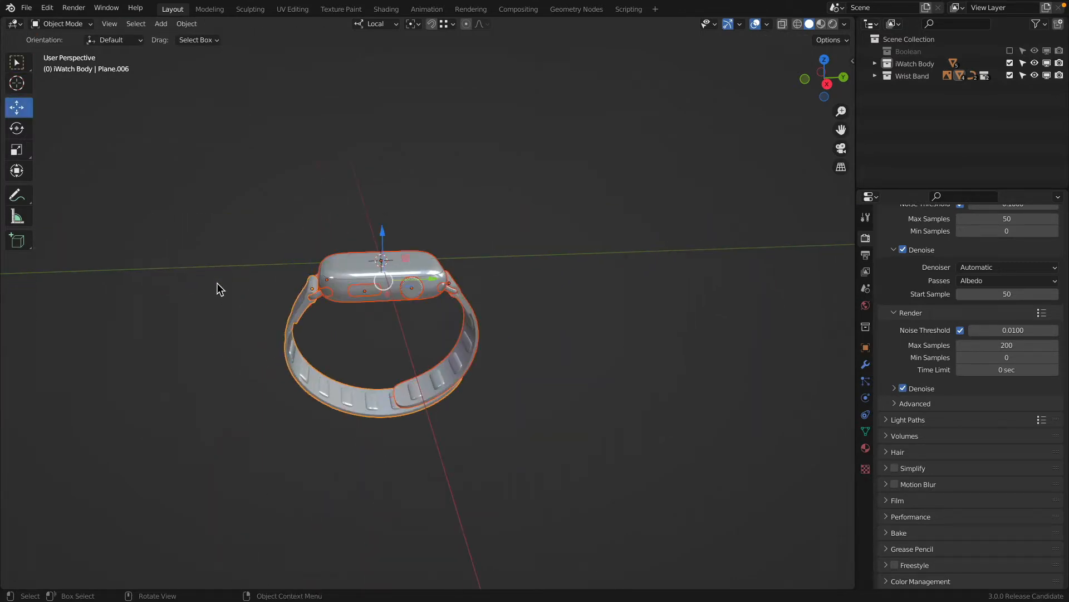
key(KP_1)
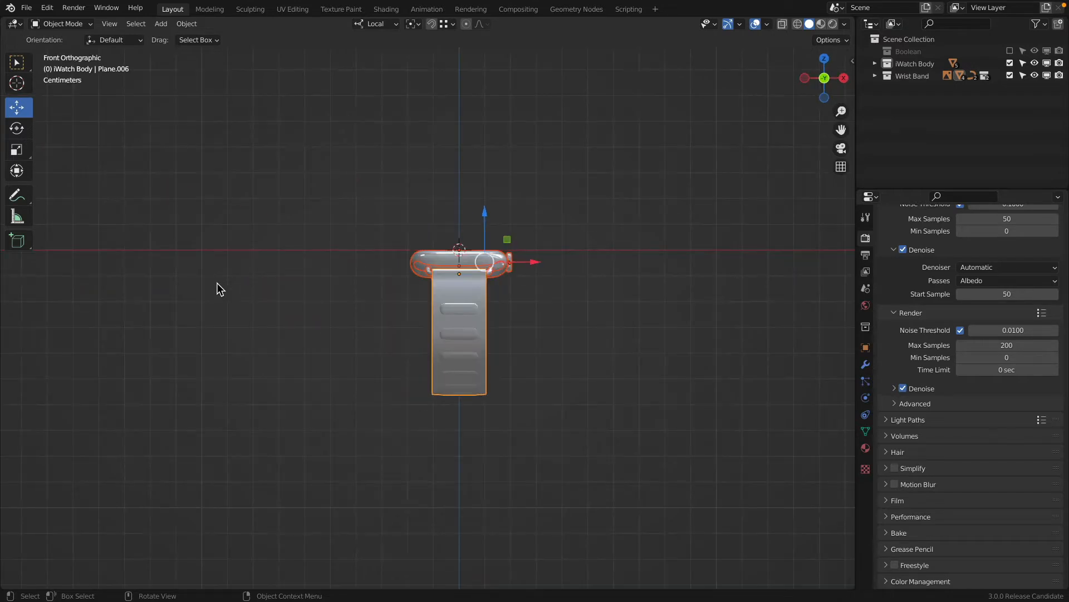
key(KP_7)
key(KP_Decimal)
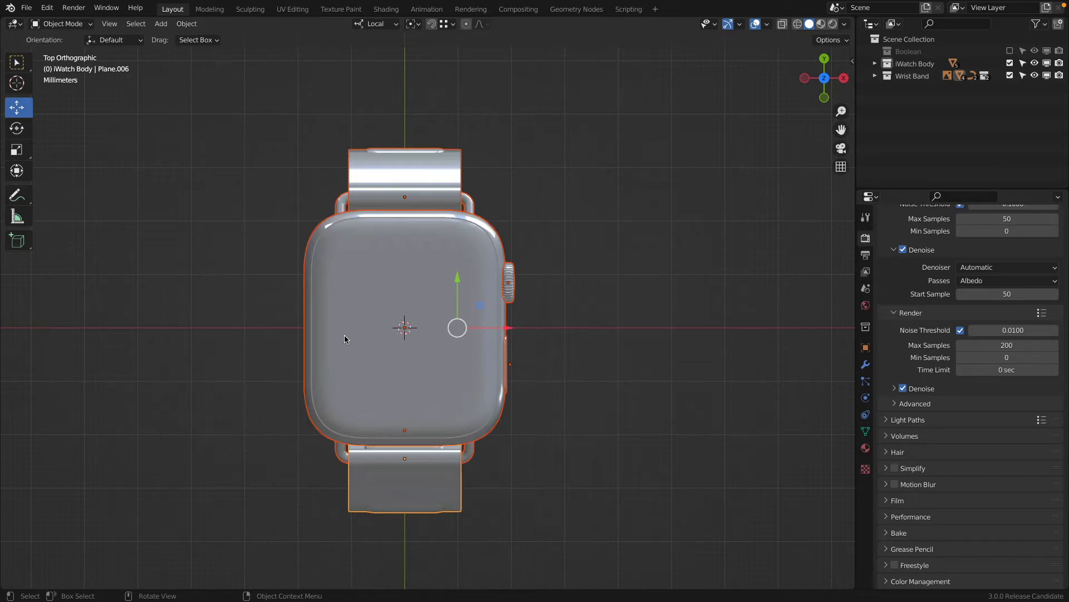
Snap the 3D cursor to the world origin and add a camera there.
scroll(363, 315, down, 6)
middle_drag(496, 375, 529, 245)
key(shift+s)
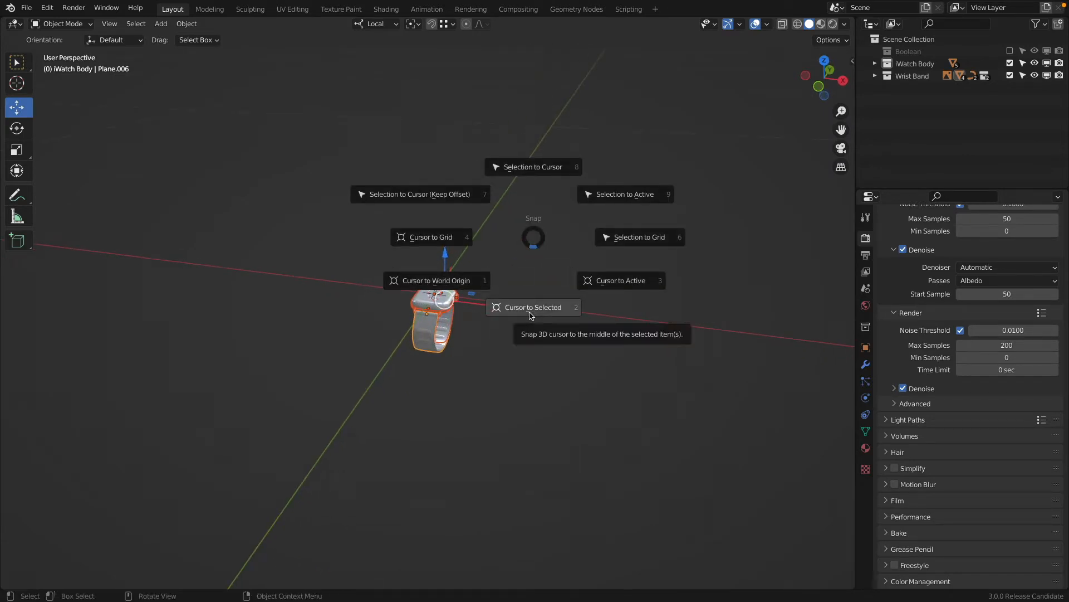
click(486, 283)
key(shift+a)
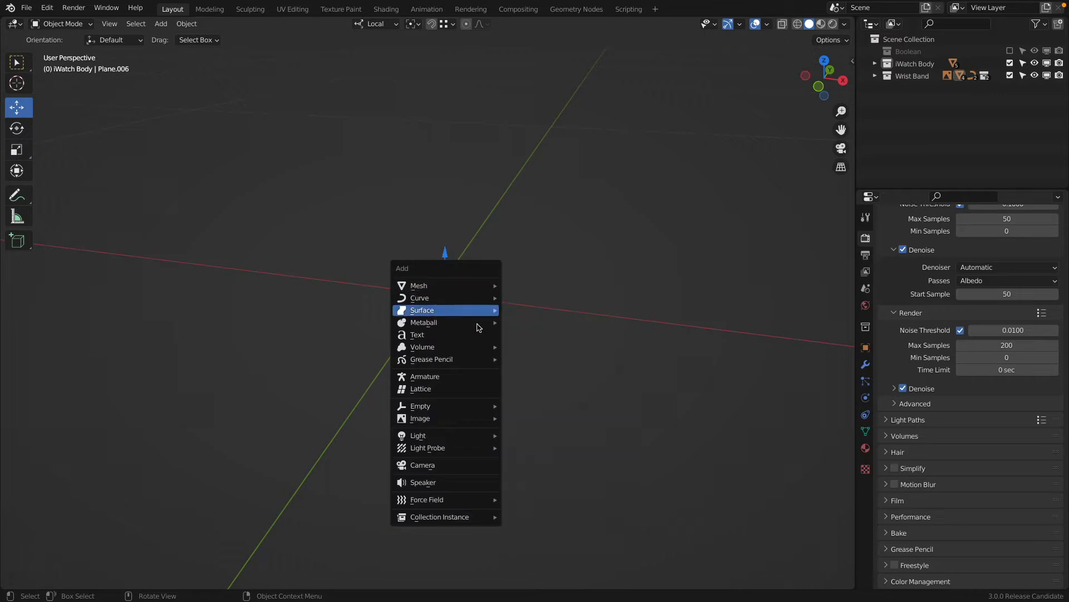
click(444, 464)
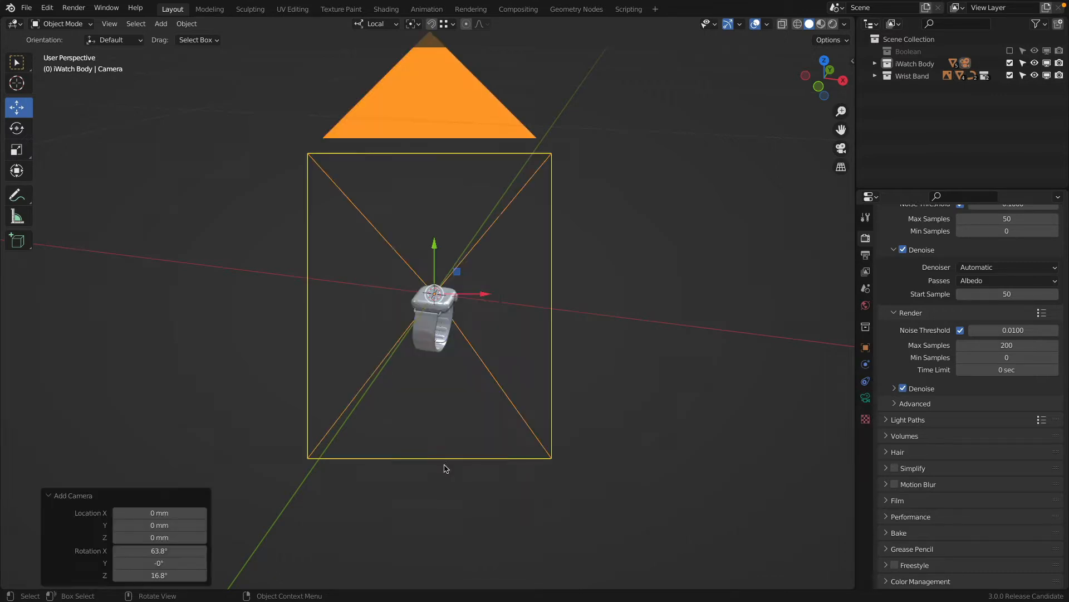
Reset the camera's X, Y and Z rotation to 0° so it points straight down.
middle_drag(441, 465, 548, 311)
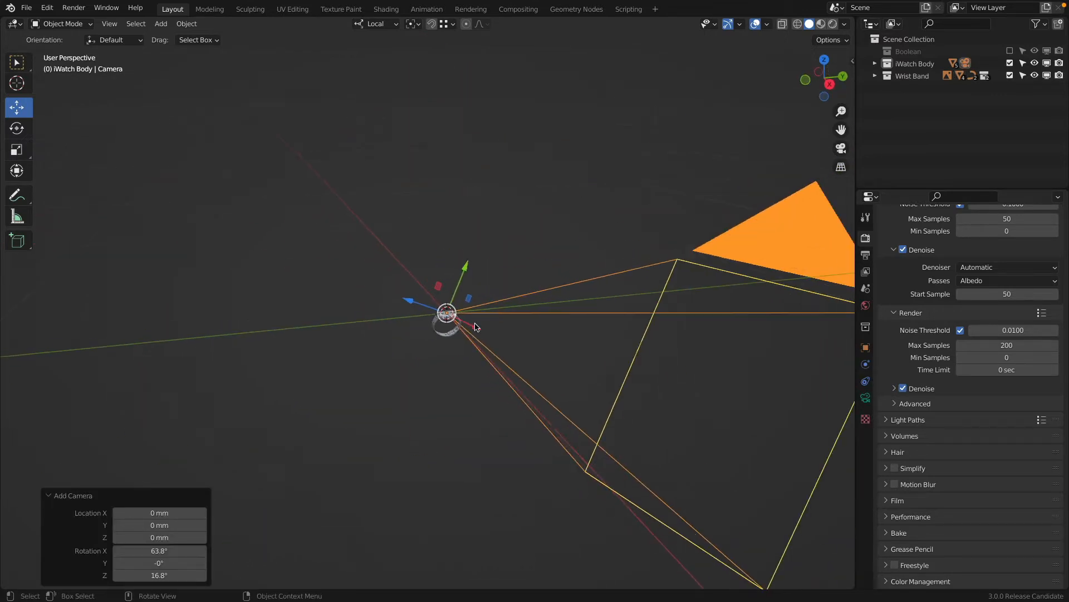
key(n)
drag(774, 137, 774, 161)
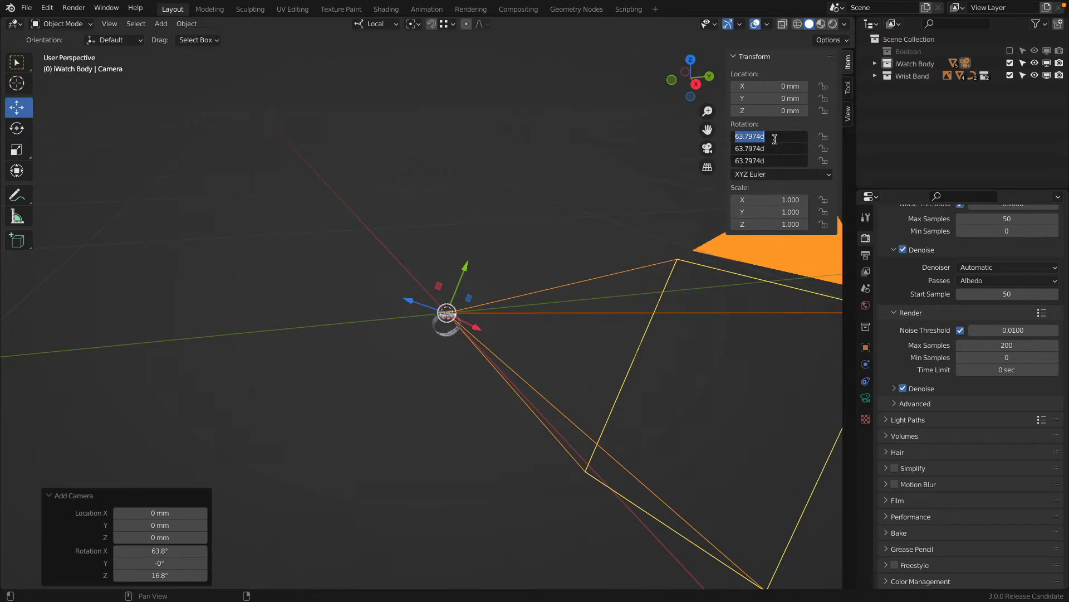
text(0)
key(Return)
Raise the camera about 408 mm along Z above the watch and scale it down to about 0.131.
drag(456, 282, 453, 112)
key(s)
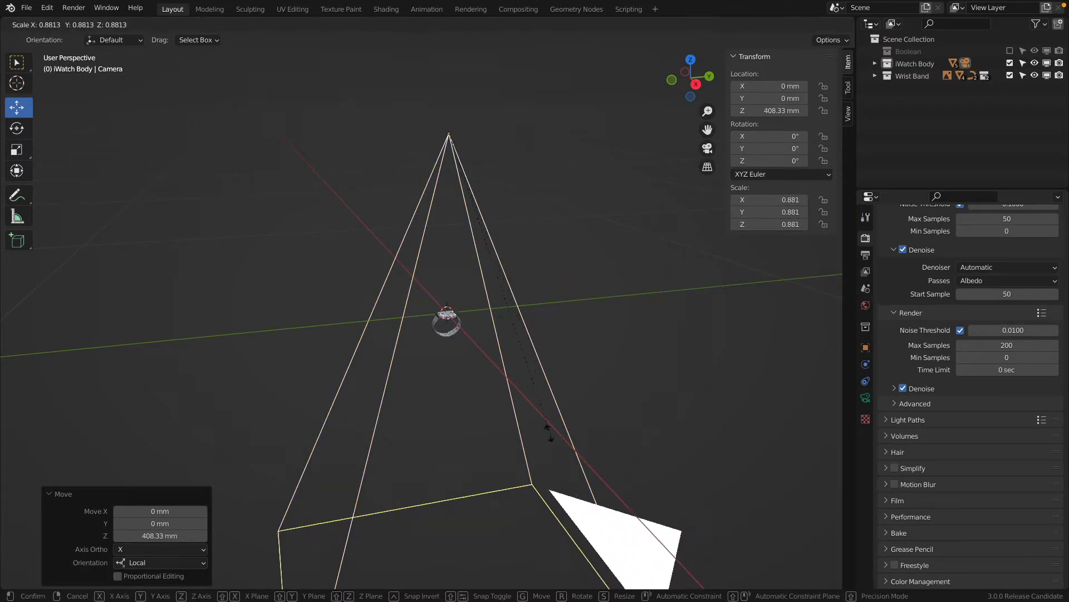
click(479, 167)
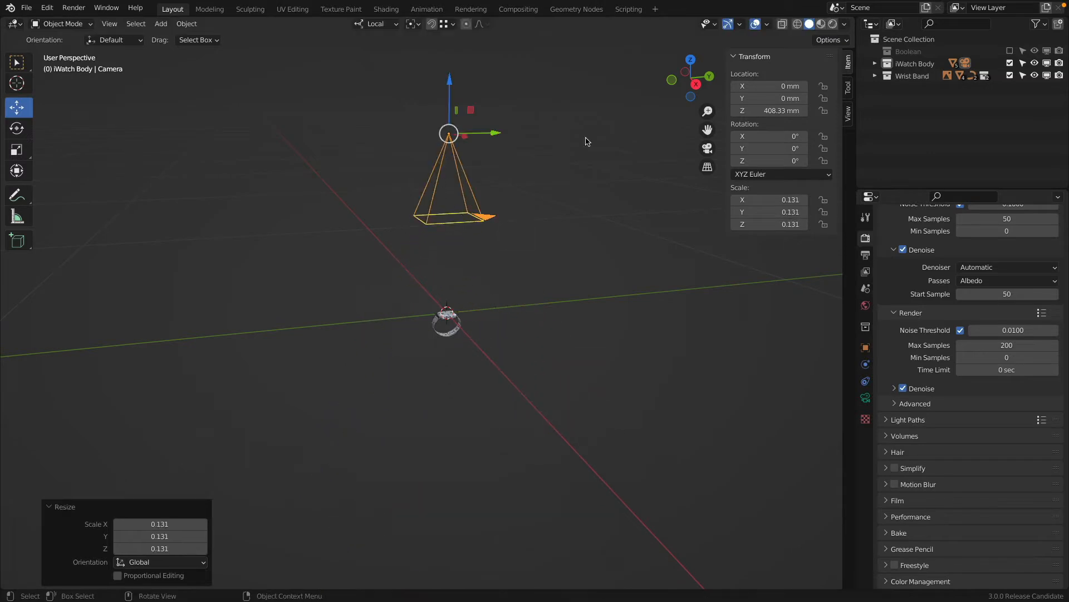
Split the 3D viewport horizontally into two areas and divide the upper area vertically into a smaller and a larger viewport.
right_click(639, 17)
click(628, 45)
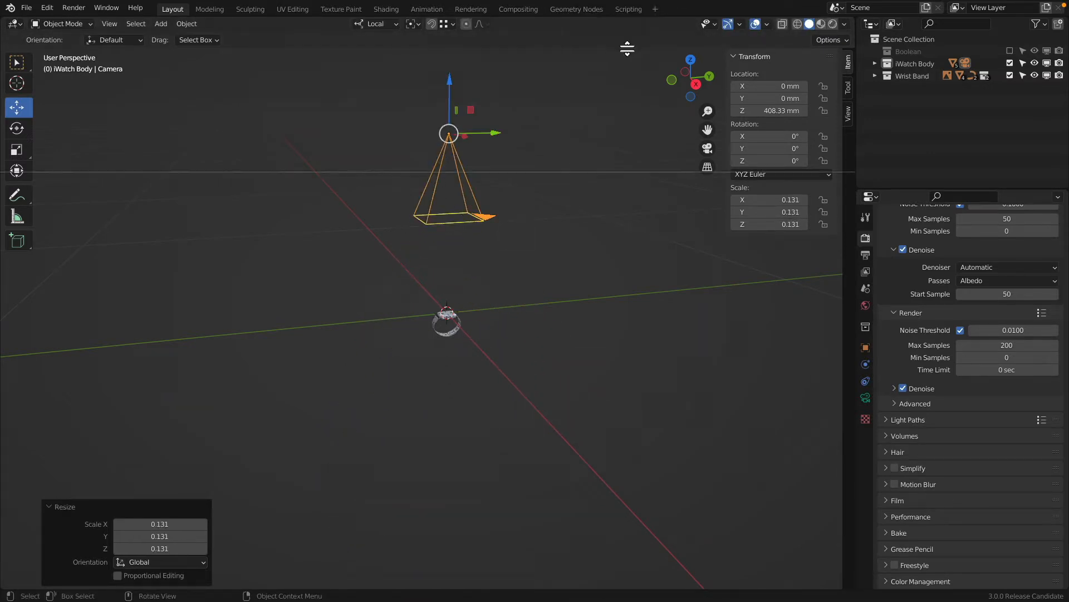
click(540, 287)
right_click(578, 17)
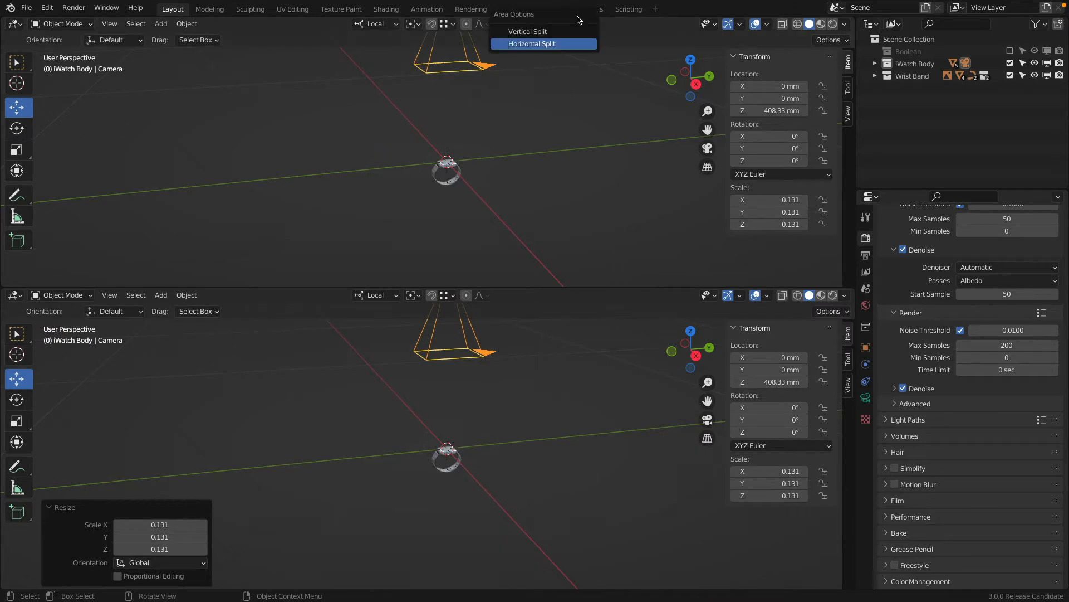
click(551, 31)
click(384, 111)
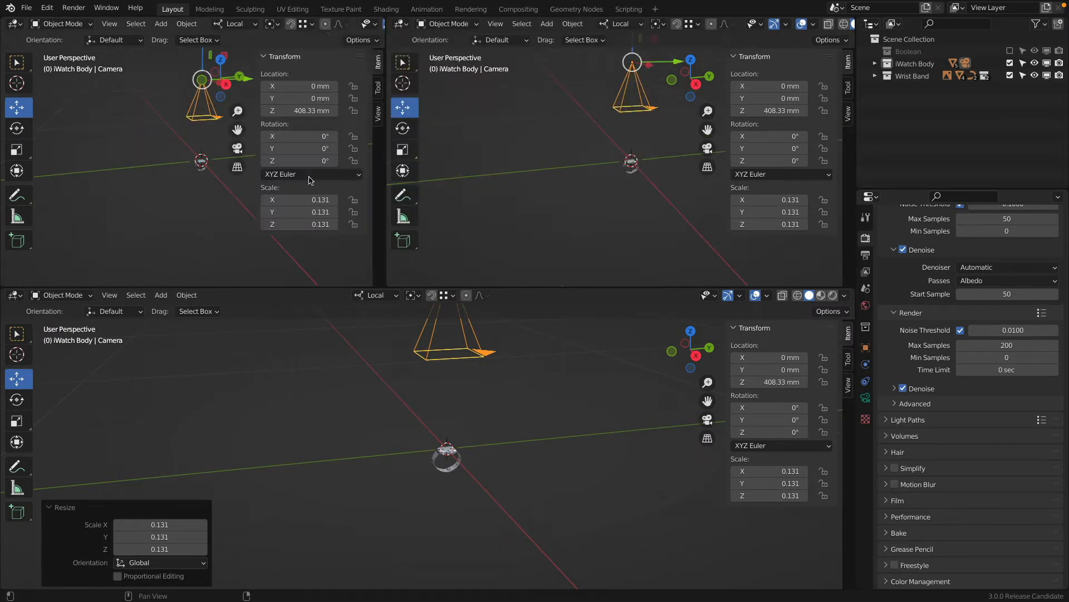
Show the camera view in the smaller upper viewport, hide its toolbar and sidebar, centre the camera frame and narrow the viewport.
click(238, 149)
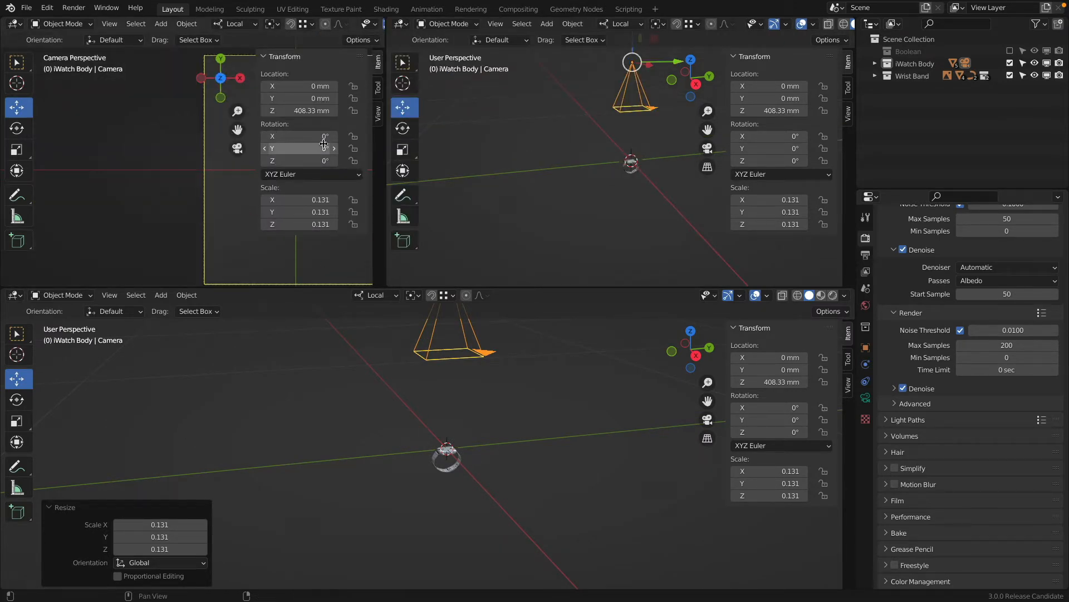
key(n)
key(t)
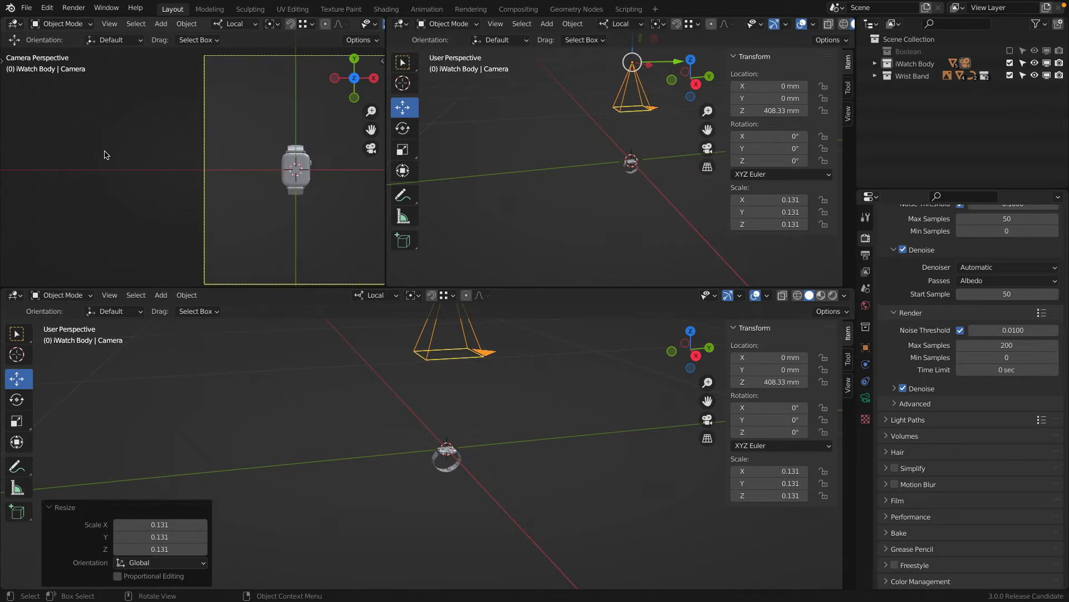
shift+middle_drag(251, 144, 124, 143)
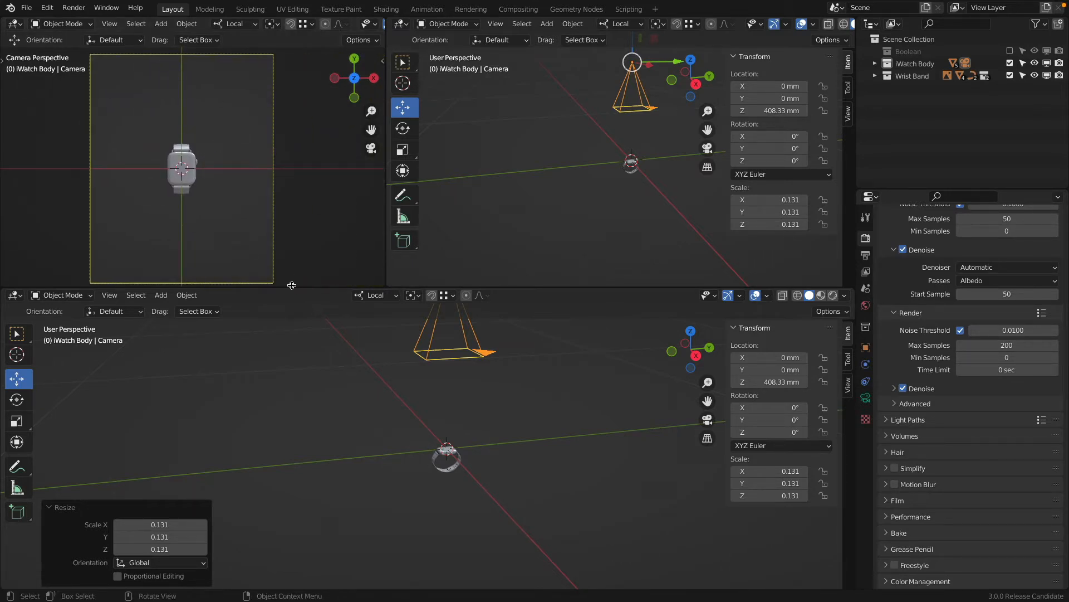
drag(386, 220, 301, 220)
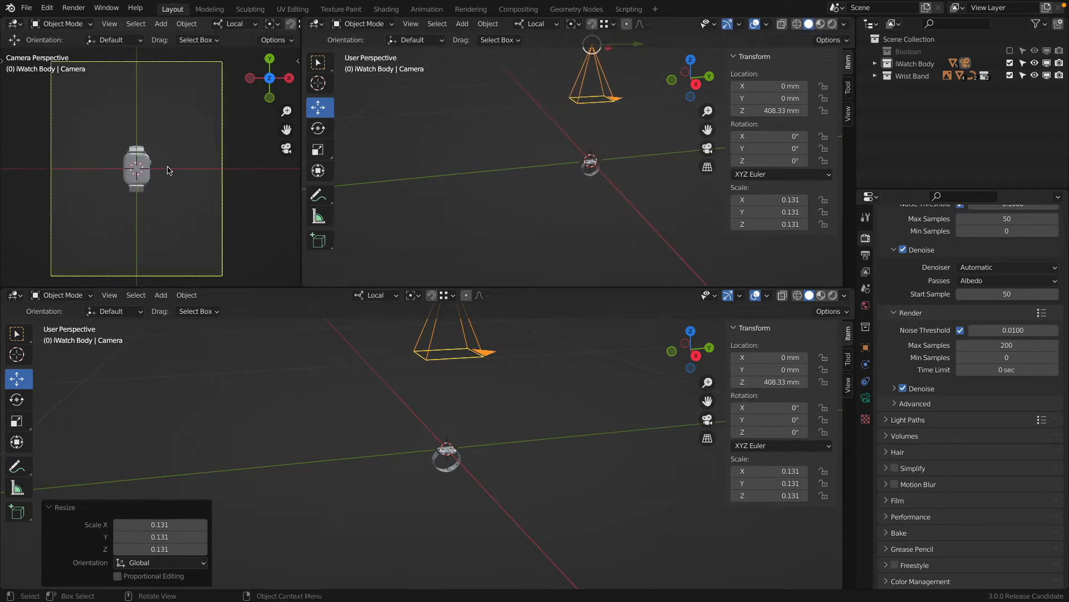
Lower the camera along Z to about 190 mm above the watch.
scroll(570, 182, up, 1)
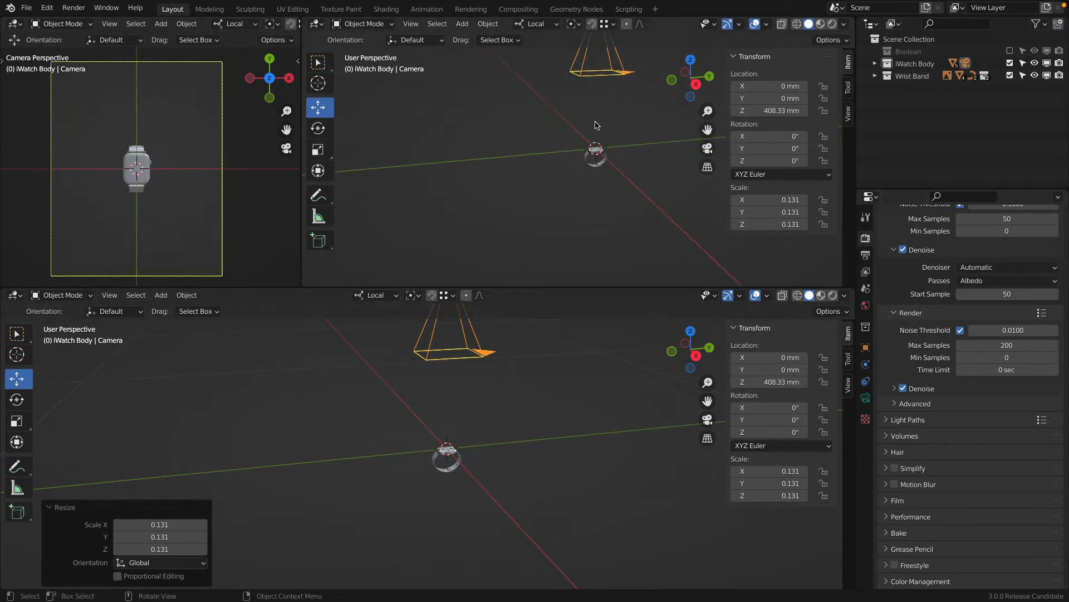
shift+middle_drag(595, 123, 569, 227)
drag(576, 73, 592, 149)
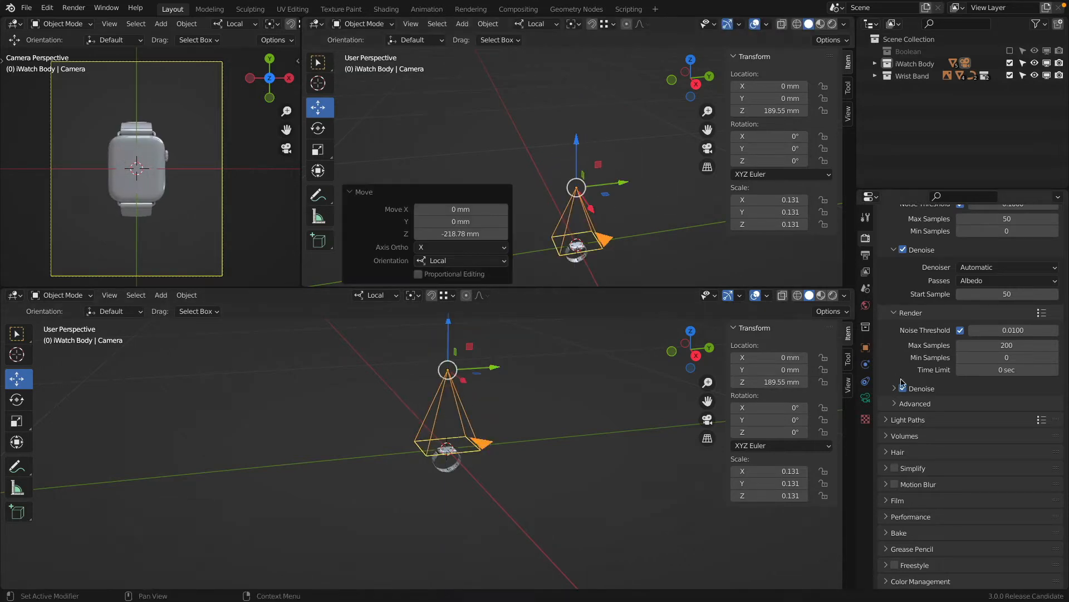
Set the camera's focal length to 90 mm and scale the camera down to about 0.049.
click(865, 397)
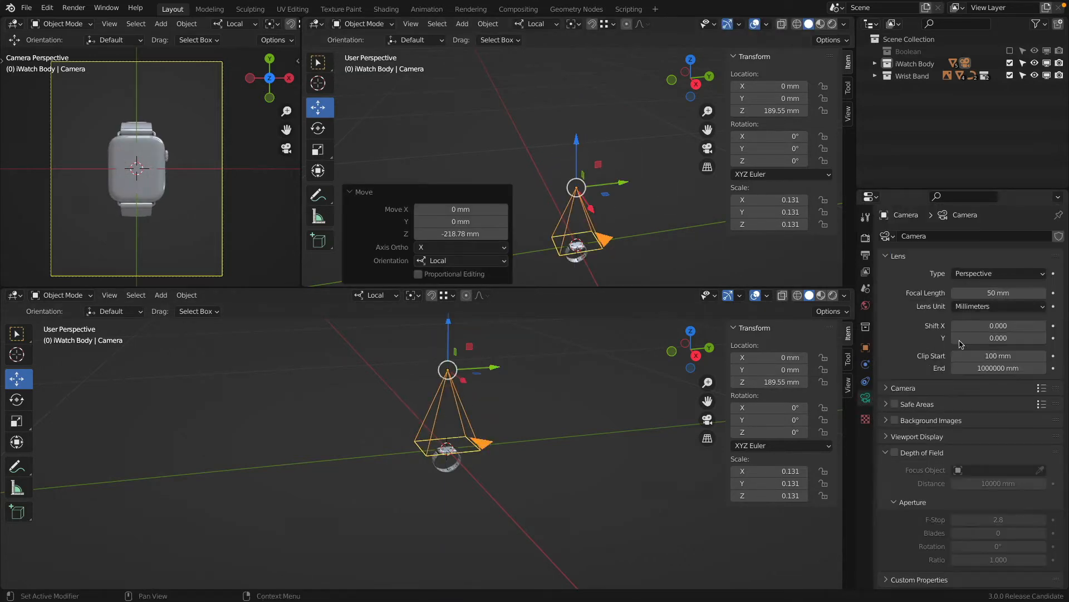
click(987, 292)
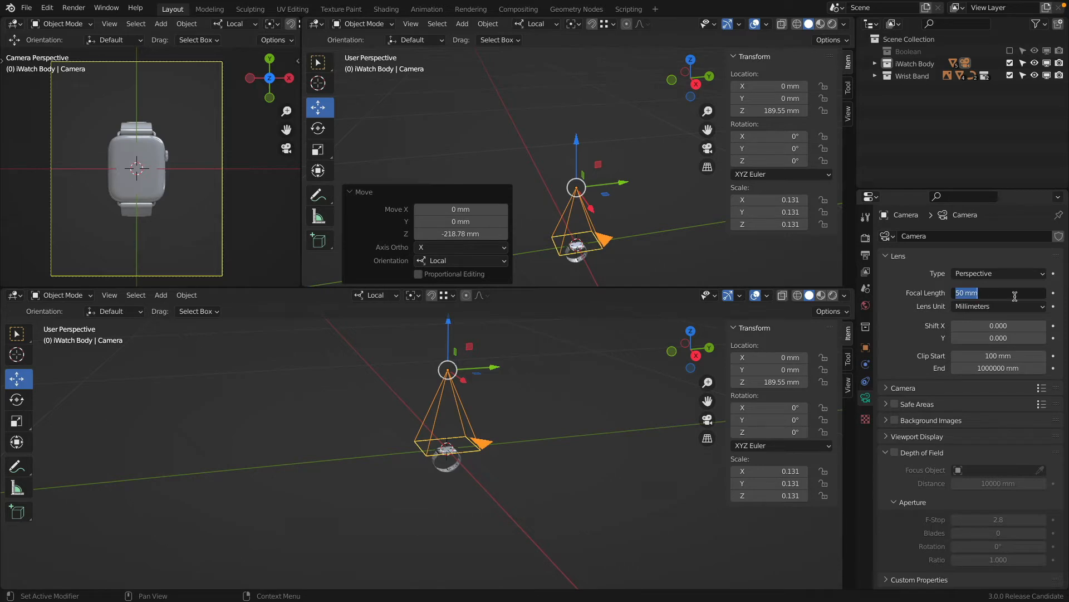
text(90)
key(Return)
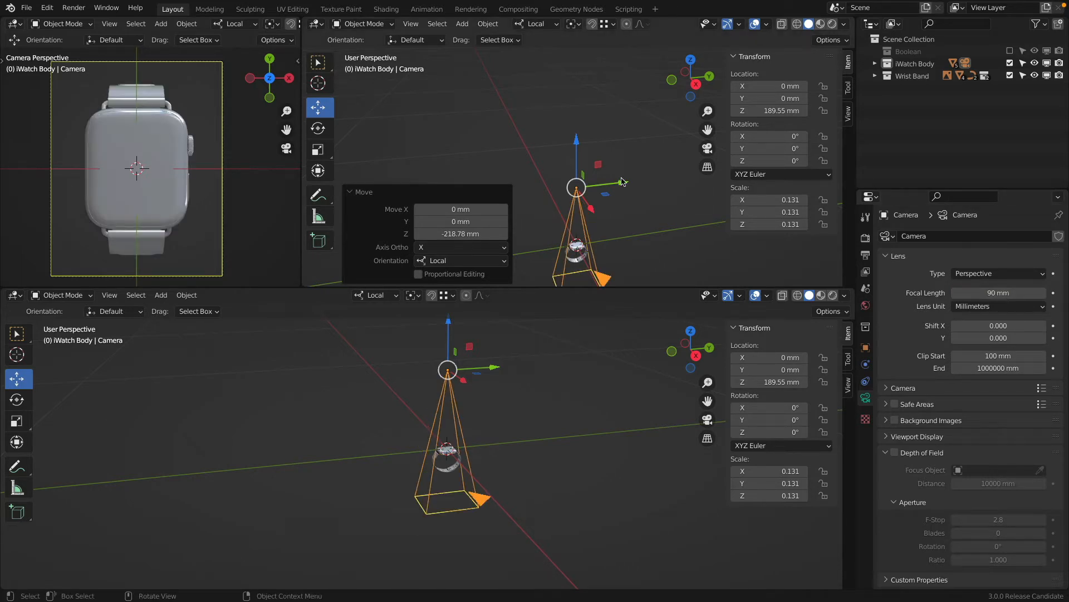
key(s)
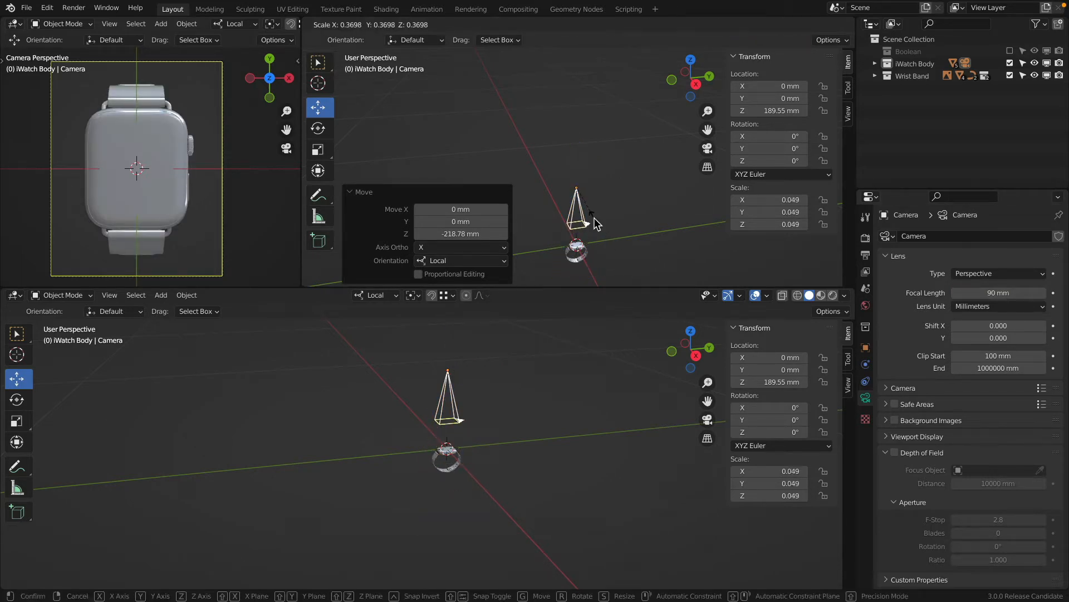
click(593, 217)
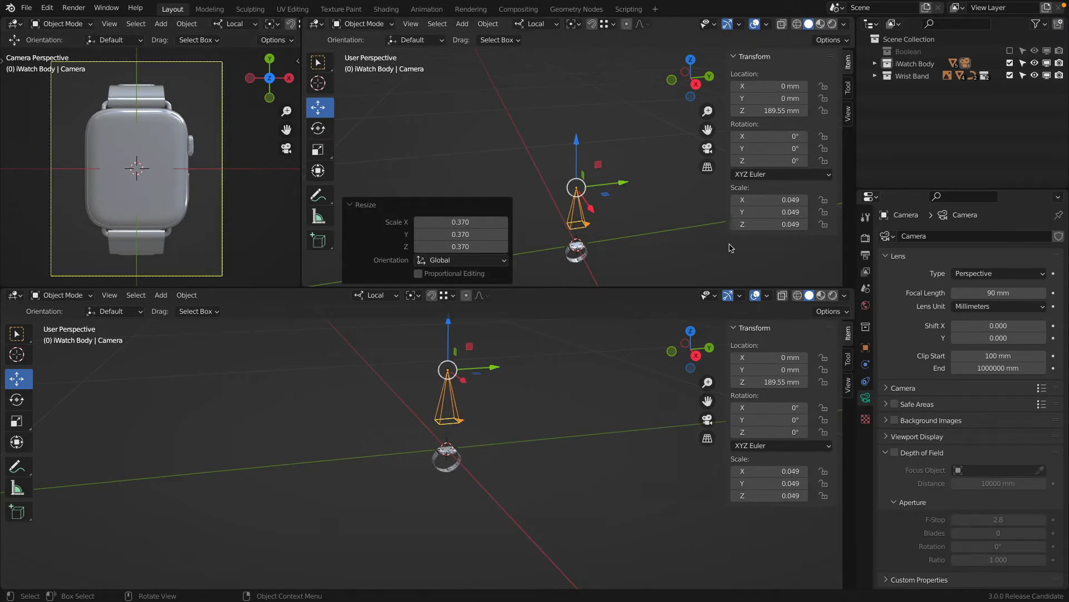
Set the output's X resolution to 700 px after trying 900 px, and collapse the Resize operator settings.
click(865, 238)
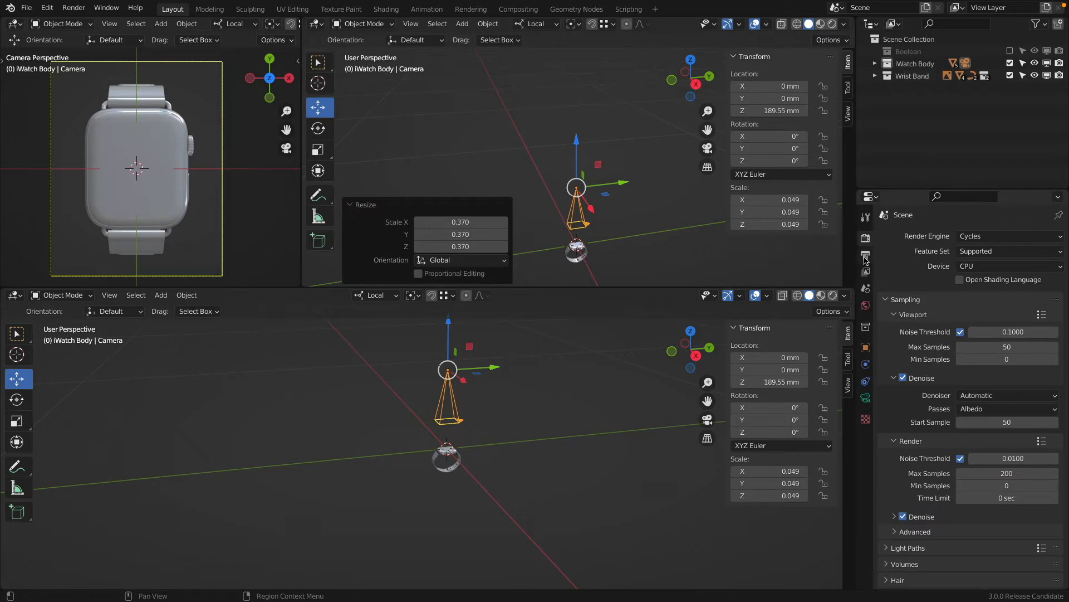
click(866, 255)
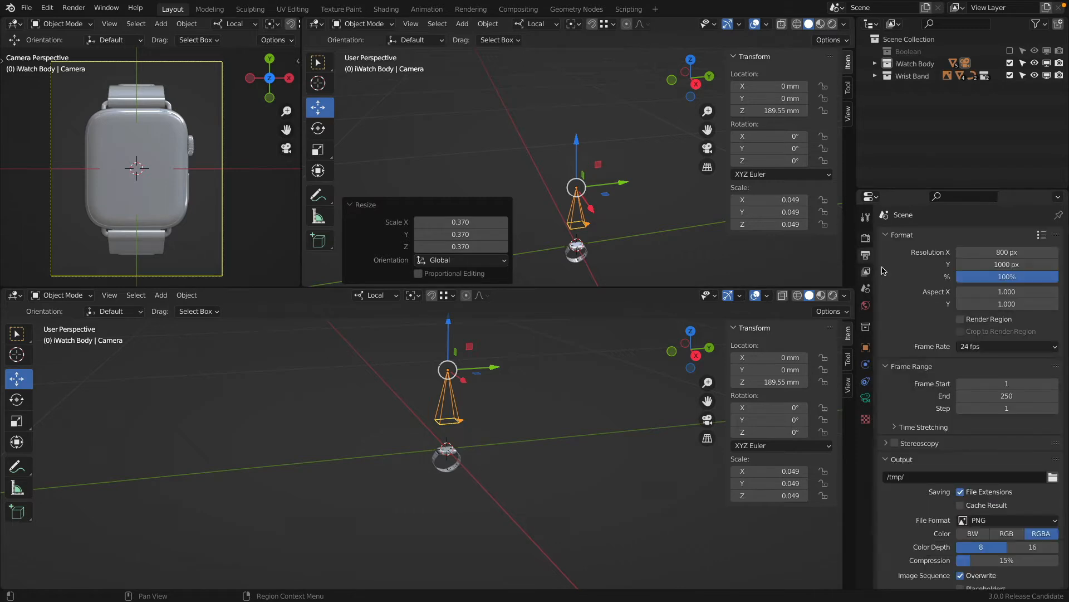
click(1002, 254)
text(9)
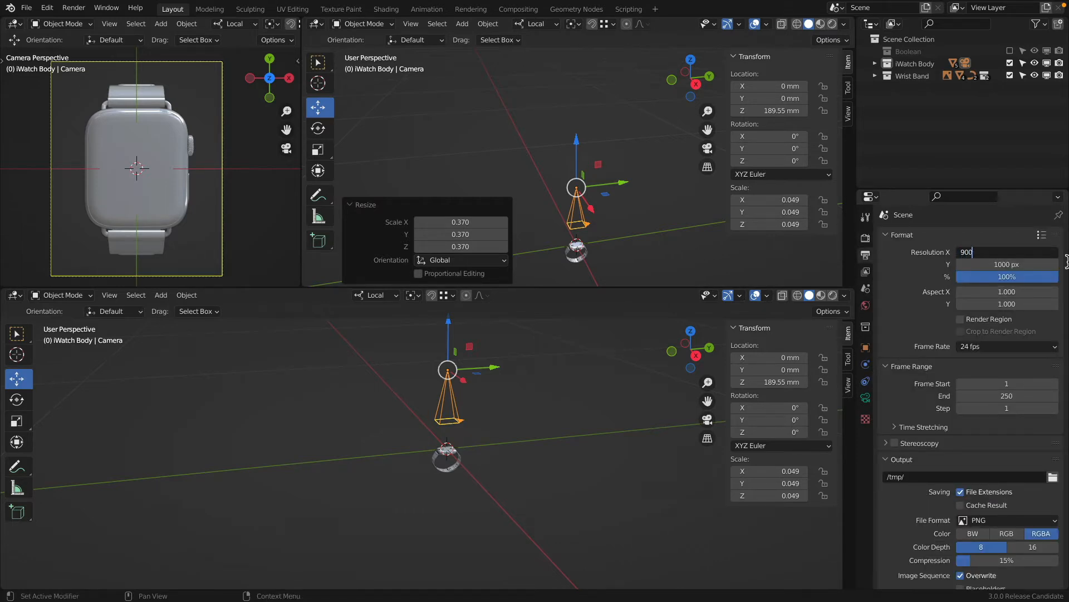
text(00)
key(Return)
click(997, 252)
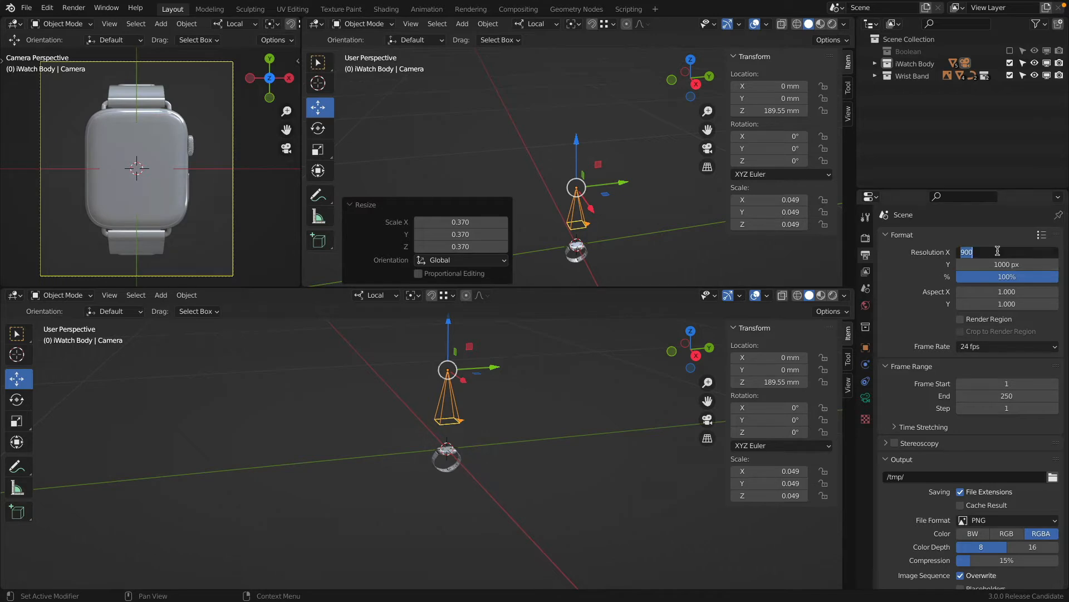
text(700)
key(Return)
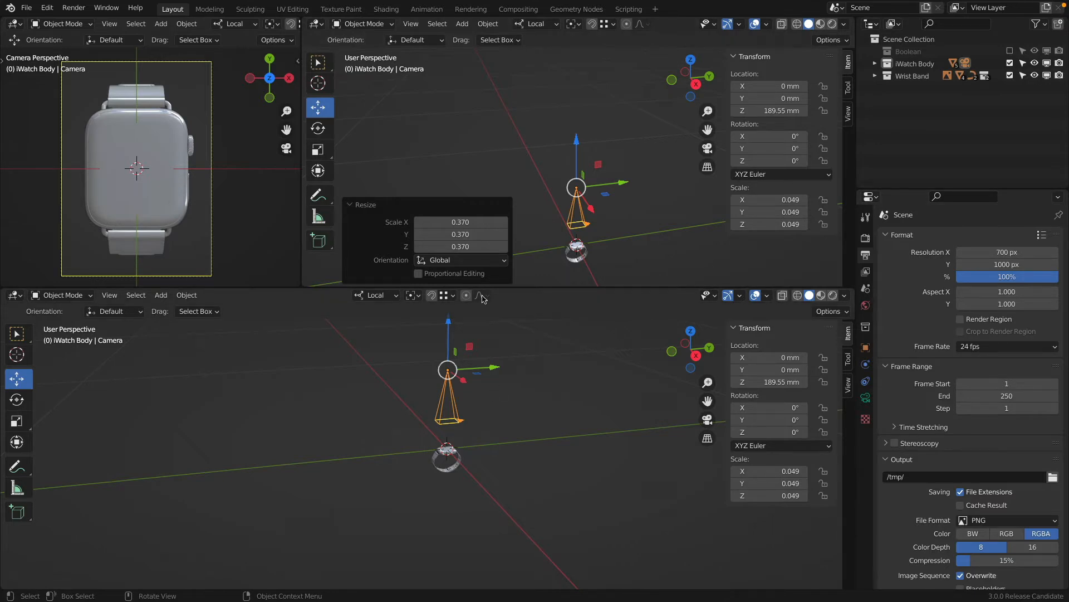
click(359, 206)
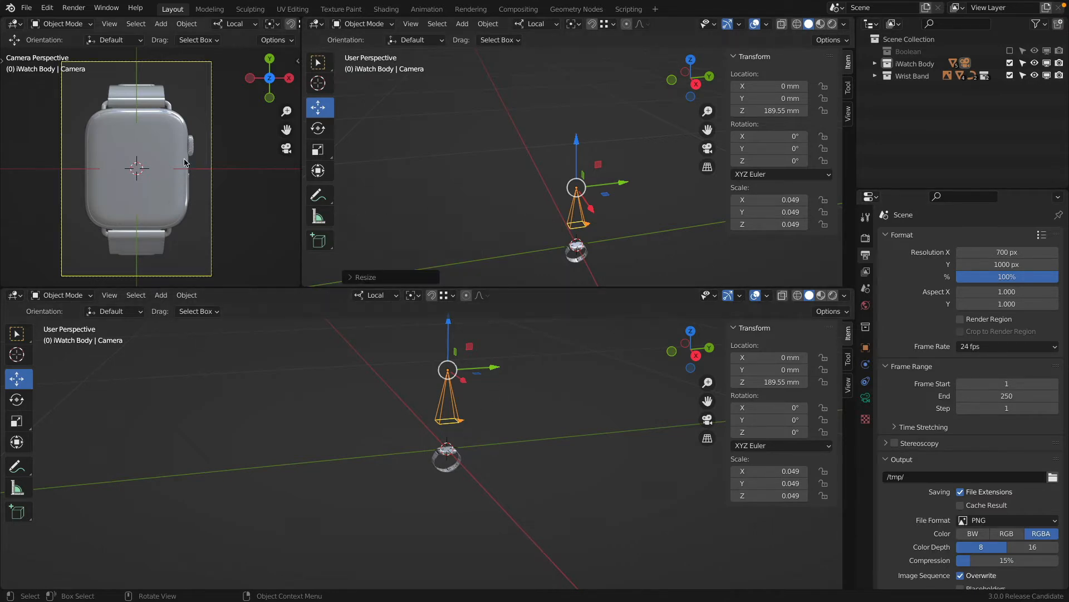
Try framing the watch at an angle by moving the camera in front view and rotating it about 38°, and undo these changes.
key(KP_1)
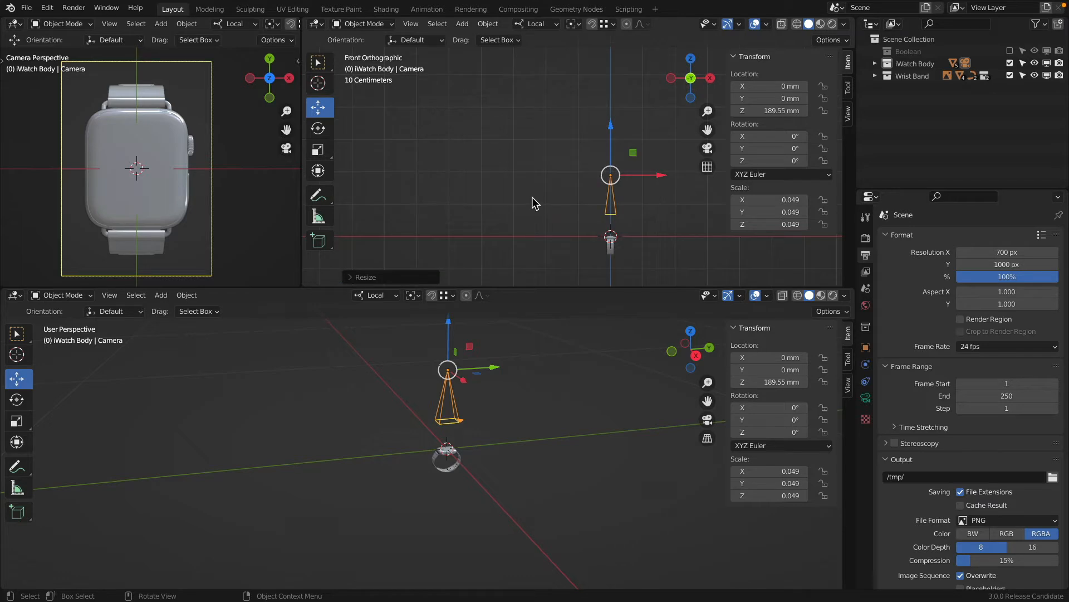
key(g)
click(685, 224)
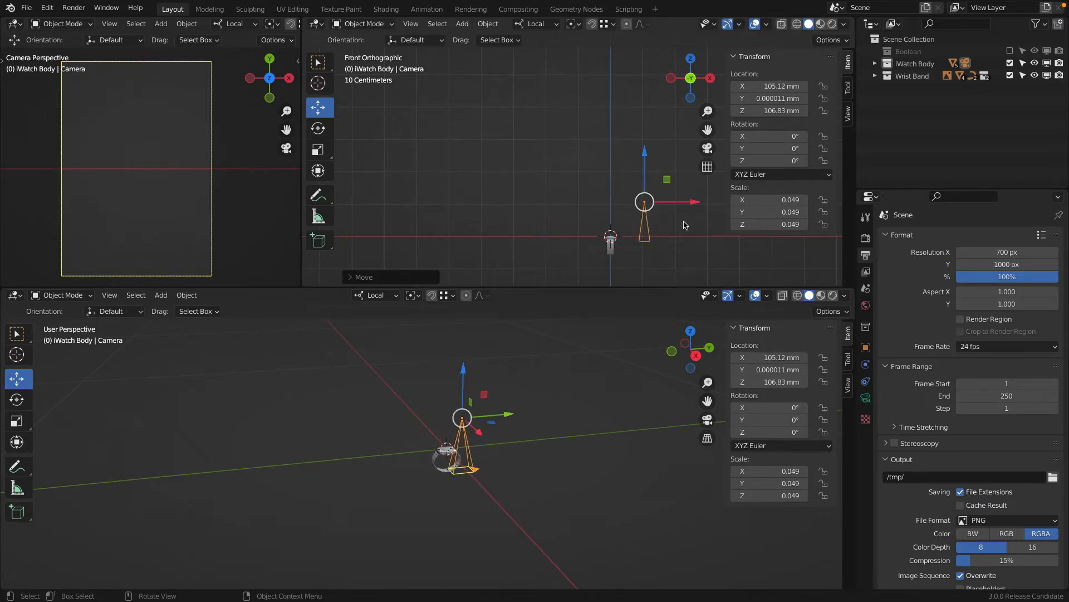
key(r)
click(653, 227)
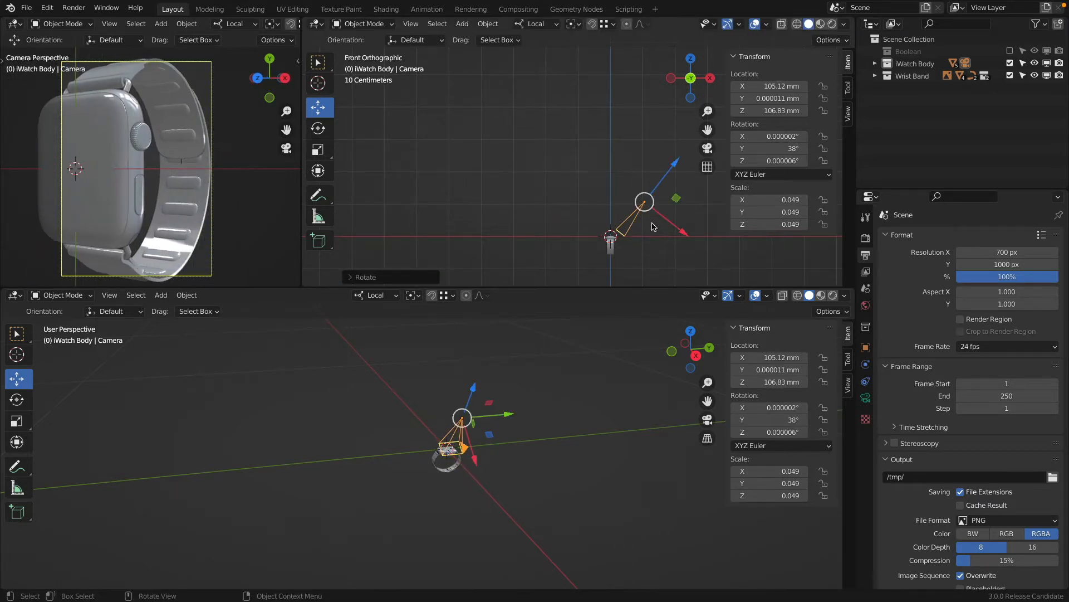
key(g)
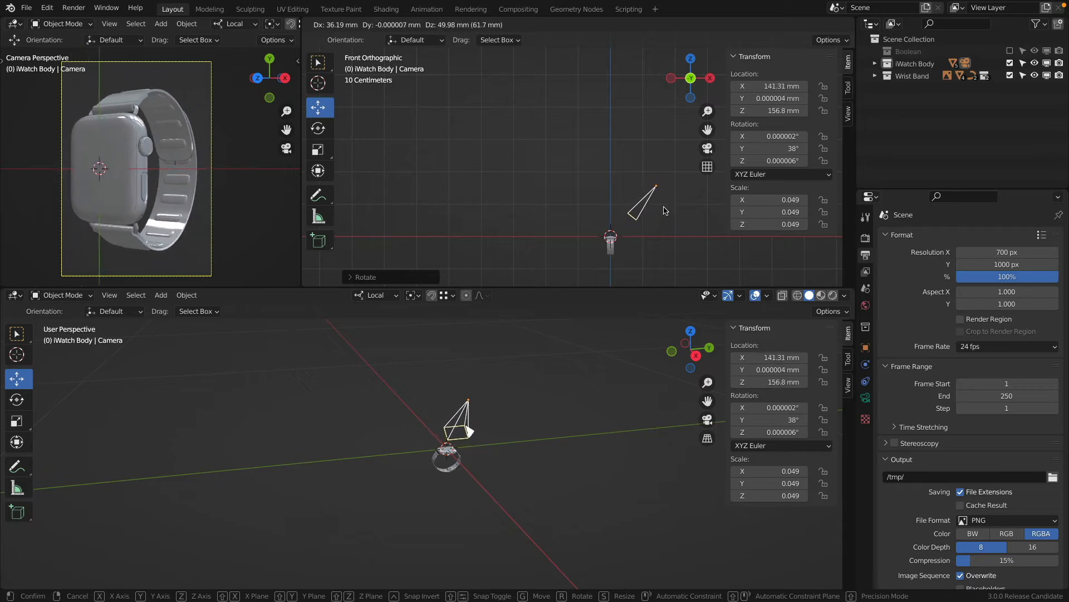
click(664, 211)
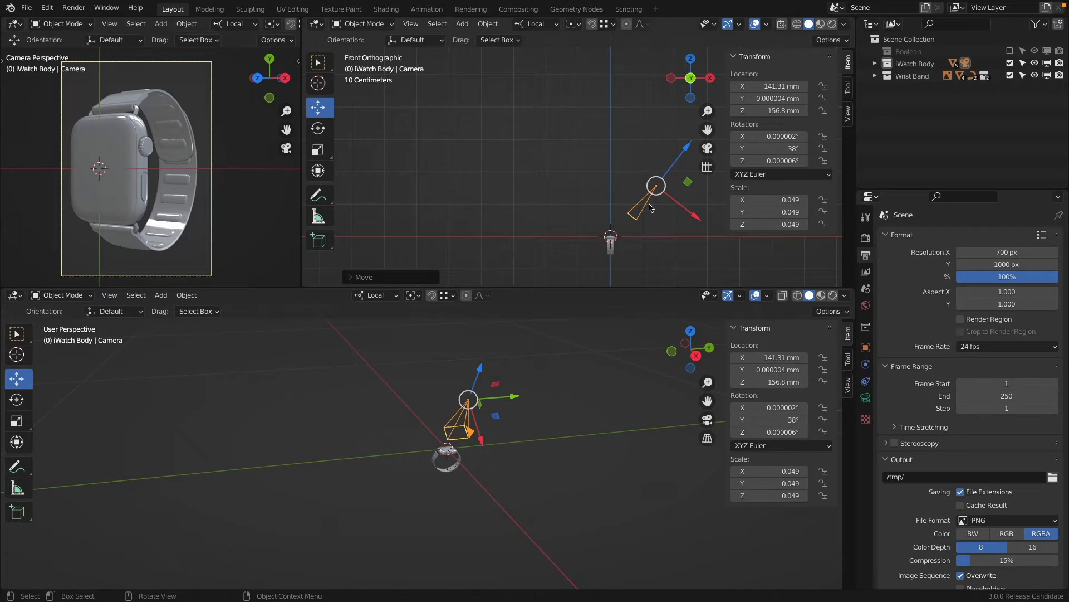
key(ctrl+z)
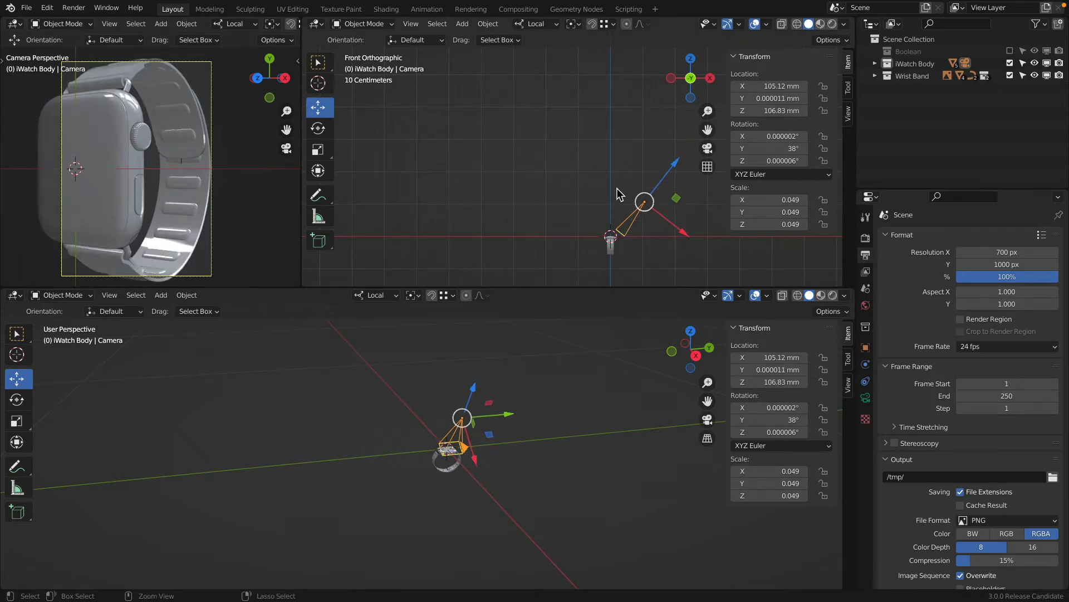
key(ctrl+z)
Add an Arrows empty at the world origin.
middle_drag(655, 160, 613, 180)
key(shift+a)
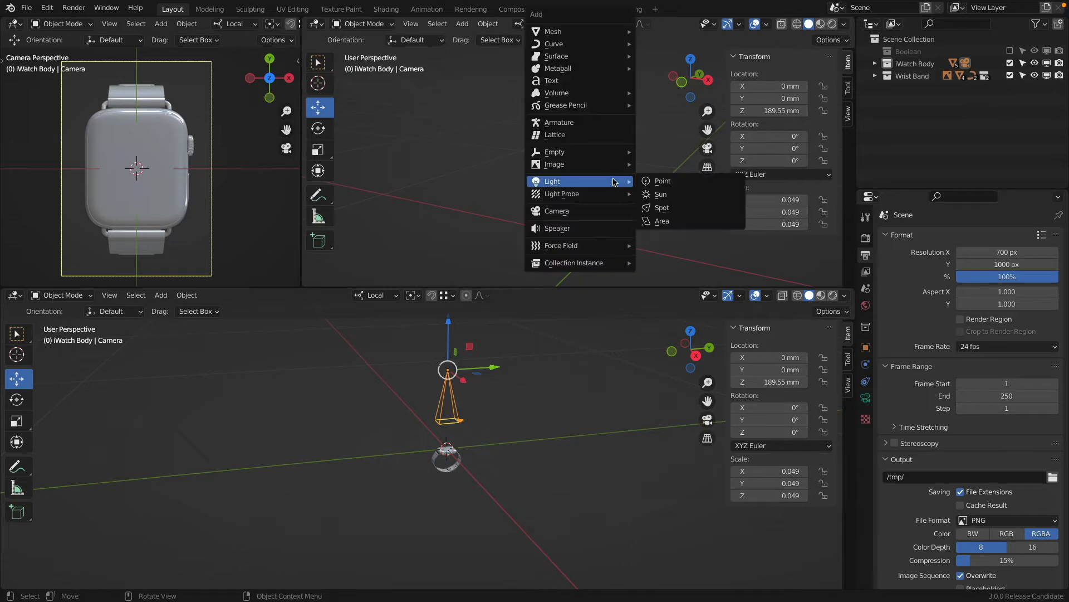
mouse_move(585, 150)
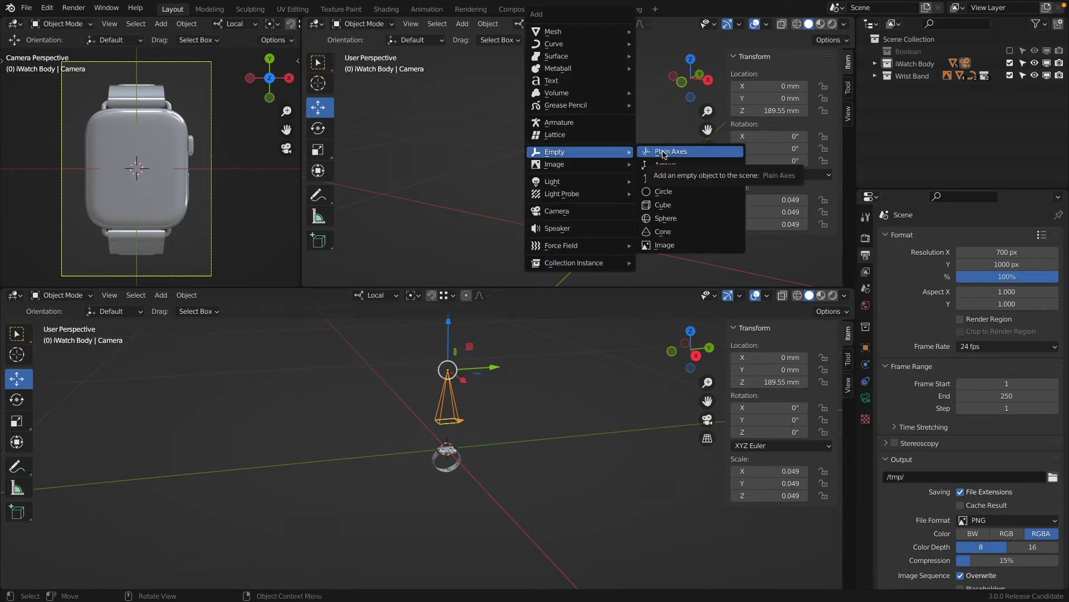
click(685, 165)
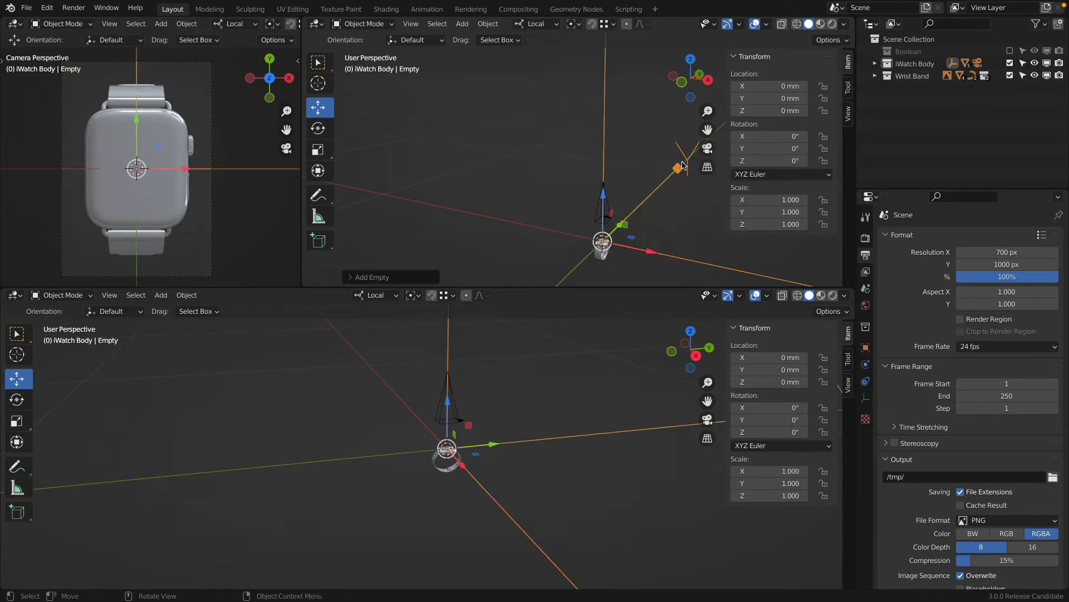
Set the empty's display size to 40 mm, after trying 15 mm and 30 mm.
click(866, 397)
click(1010, 268)
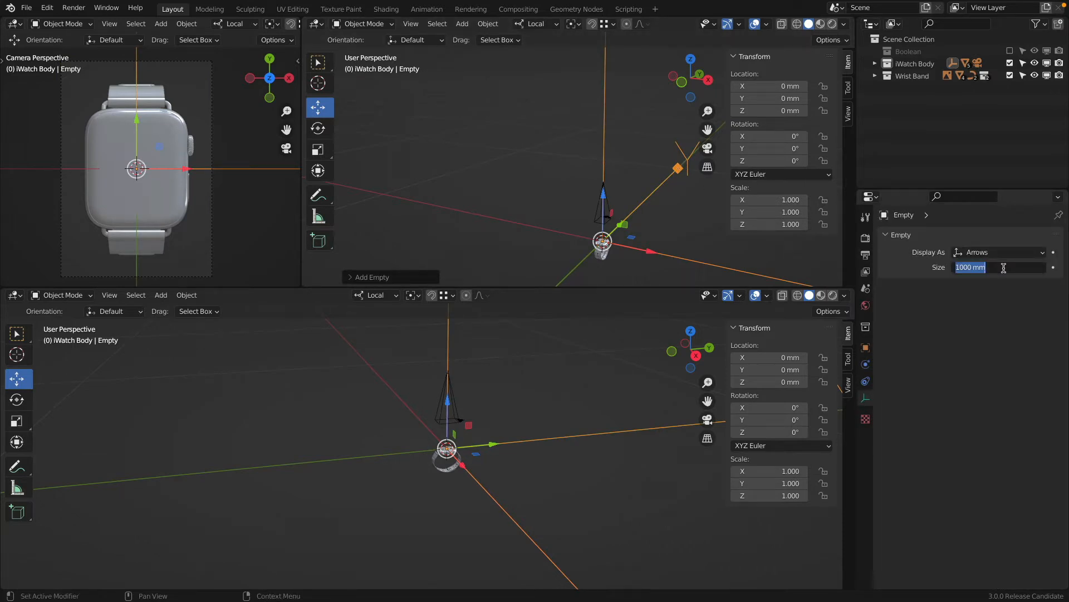
text(15)
key(Return)
click(1003, 267)
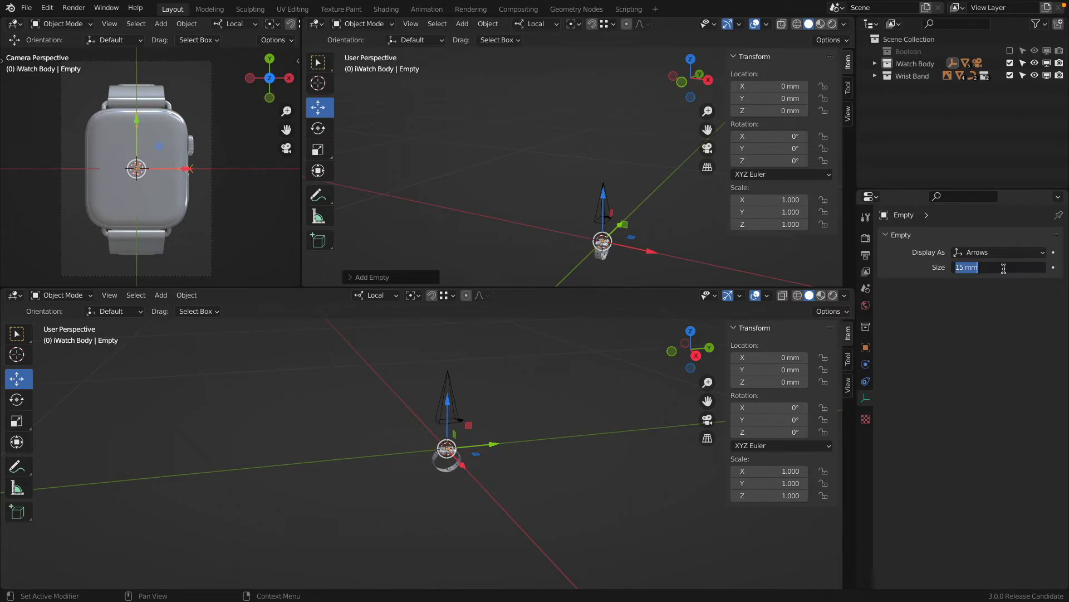
text(30)
key(Return)
click(1003, 268)
text(40)
key(Return)
Parent the camera to the empty, with the empty as the active object.
scroll(643, 224, up, 3)
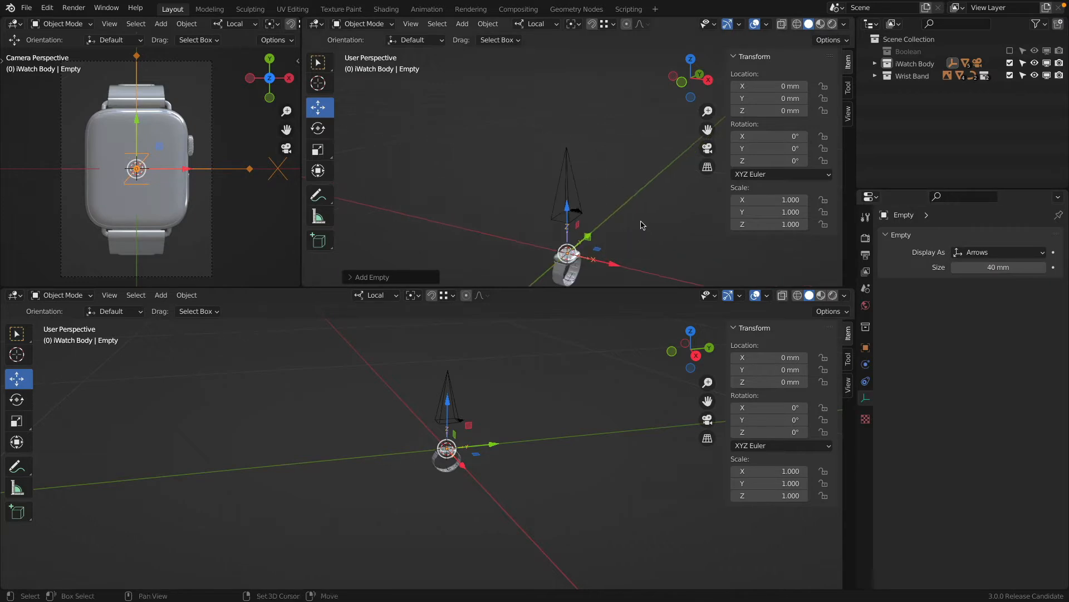
scroll(643, 225, up, 5)
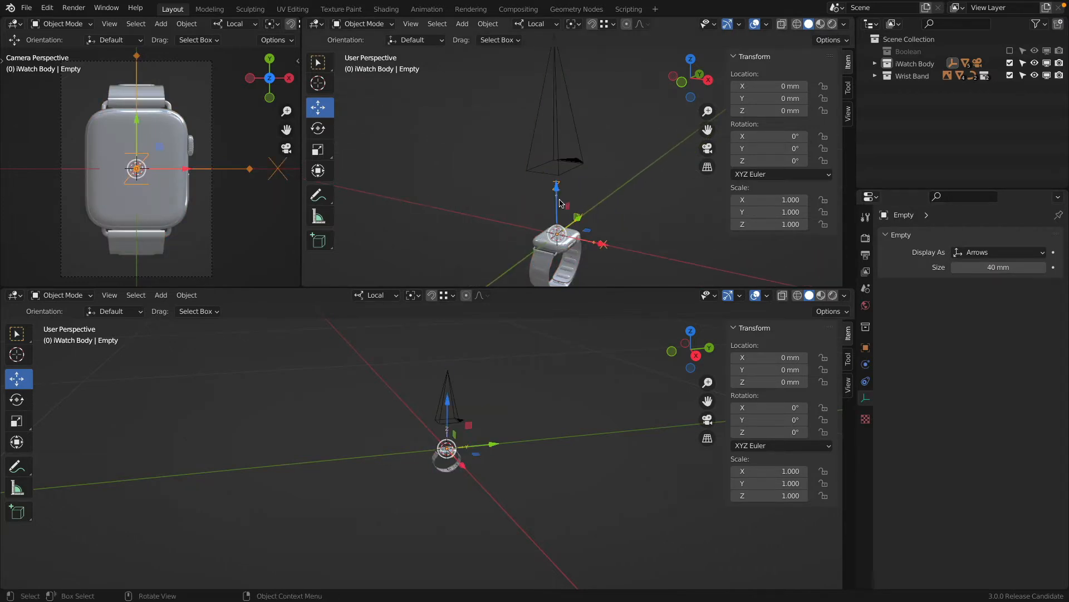
click(580, 166)
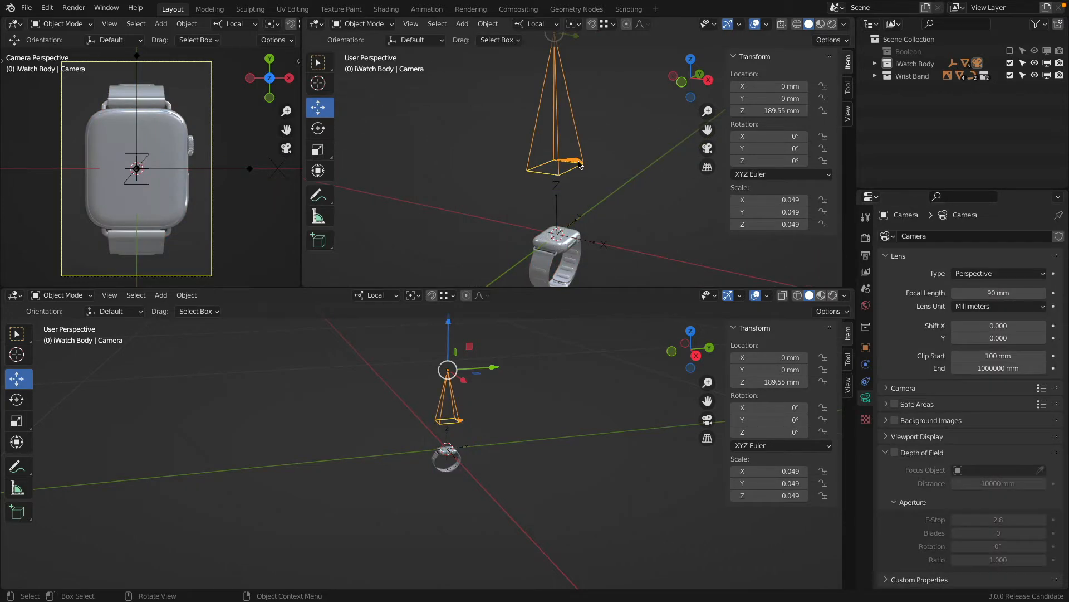
shift+click(558, 204)
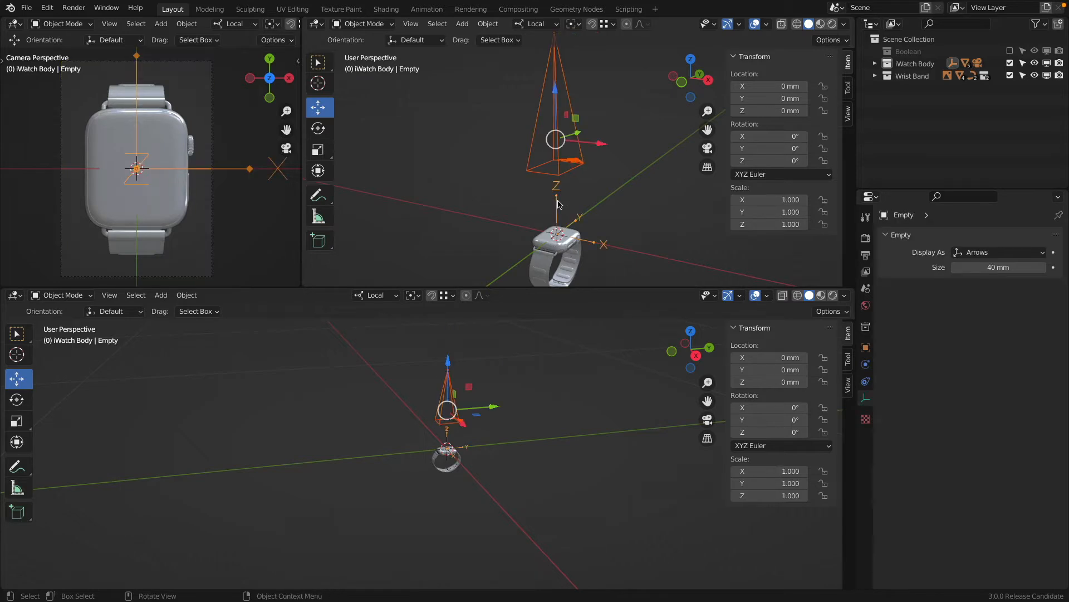
click(488, 24)
mouse_move(513, 201)
click(614, 200)
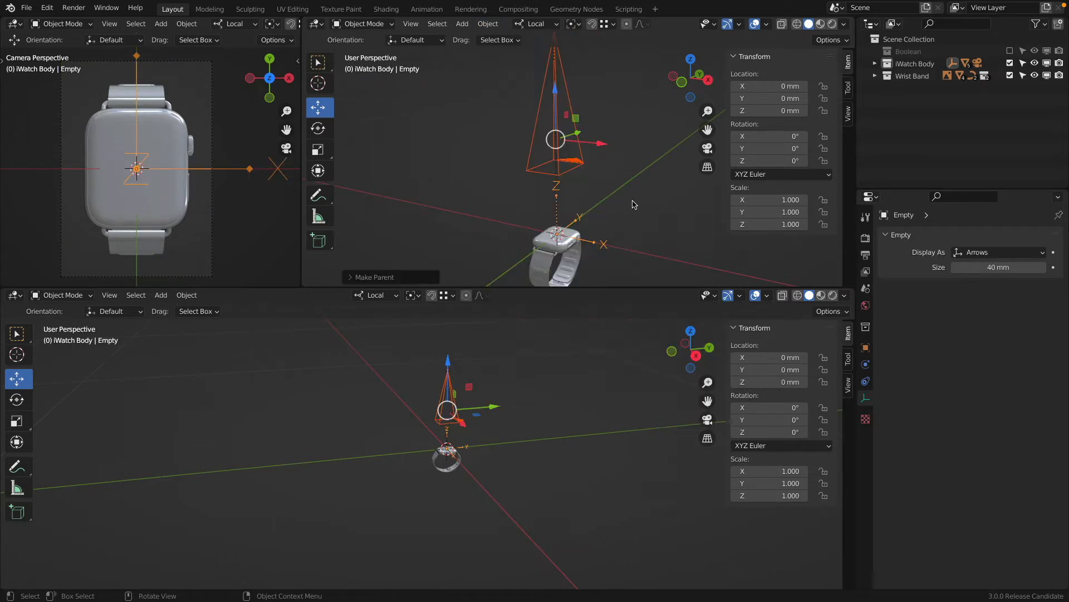
Rotate the empty about 34.8° around Y in front view so the camera swings to the side of the watch.
click(584, 225)
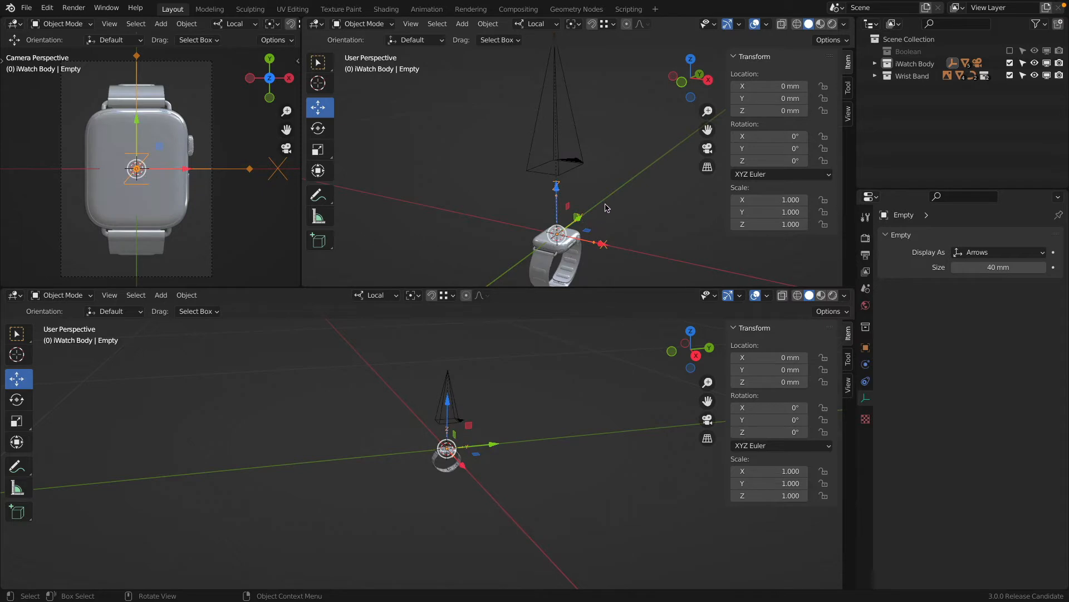
scroll(607, 205, down, 2)
key(KP_1)
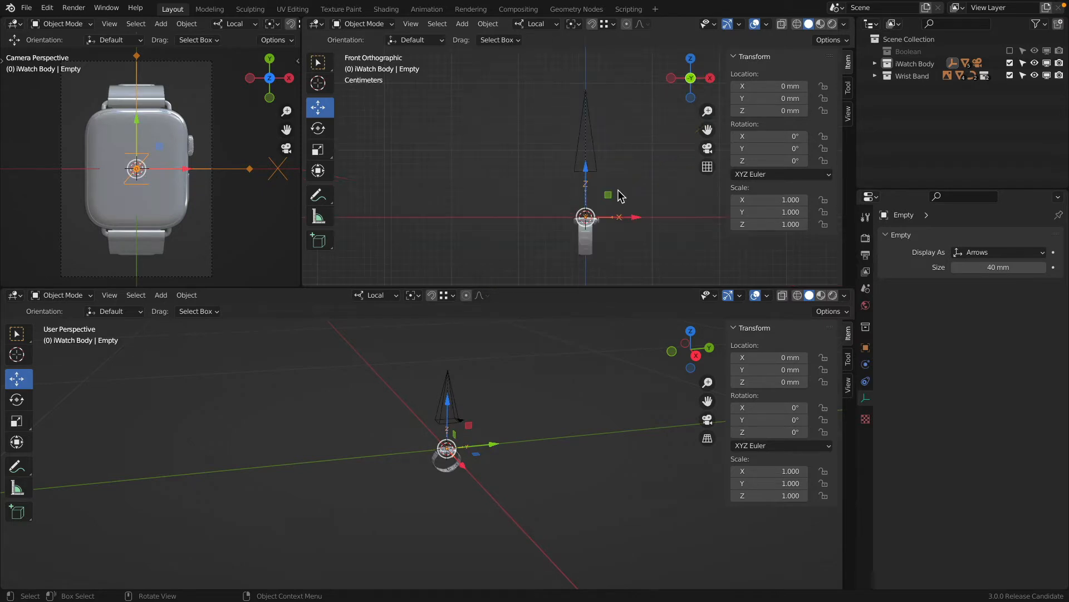
key(r)
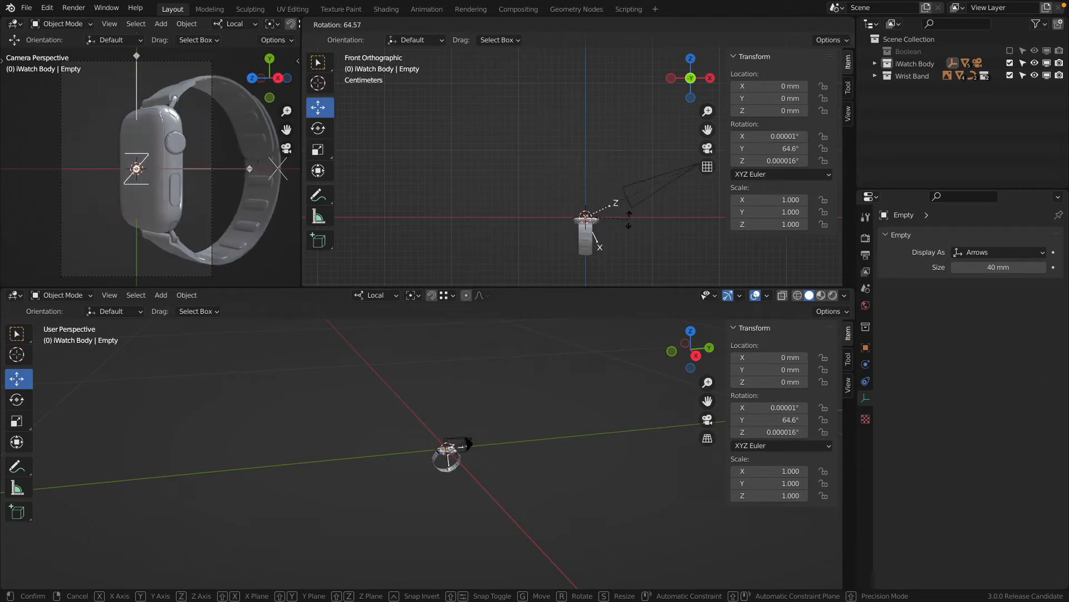
click(615, 202)
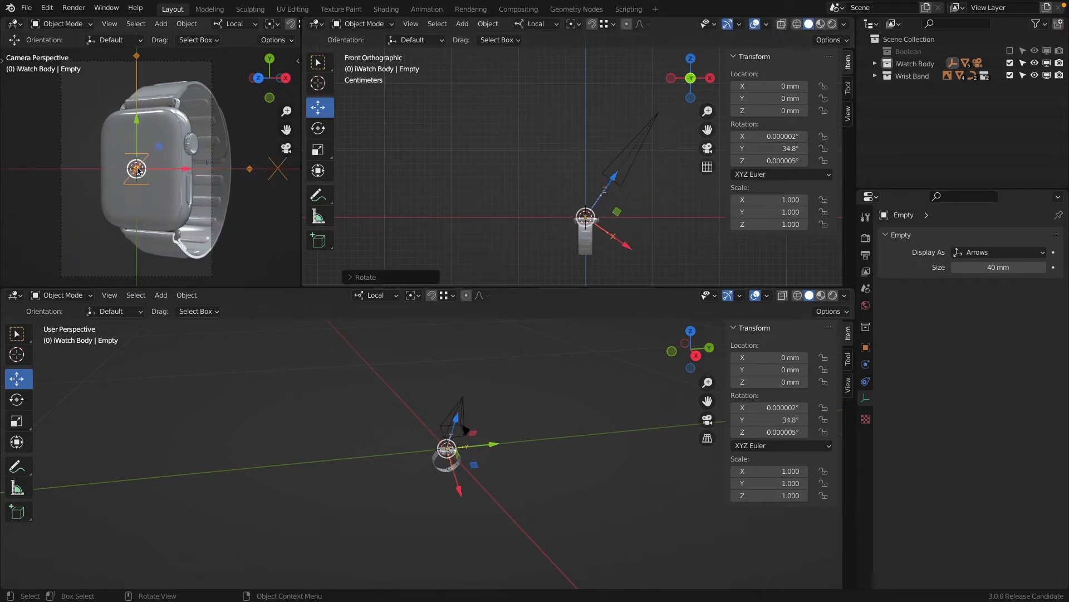
Switch the transform orientation to Global and lower the empty along Z to about -22.4 mm.
click(537, 24)
click(524, 63)
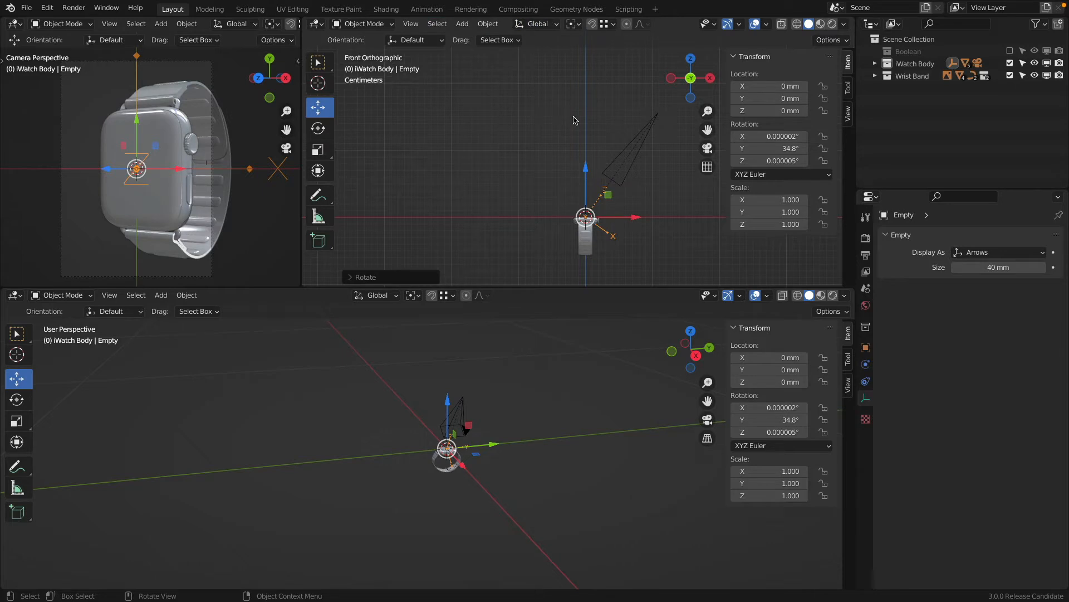
drag(586, 169, 590, 188)
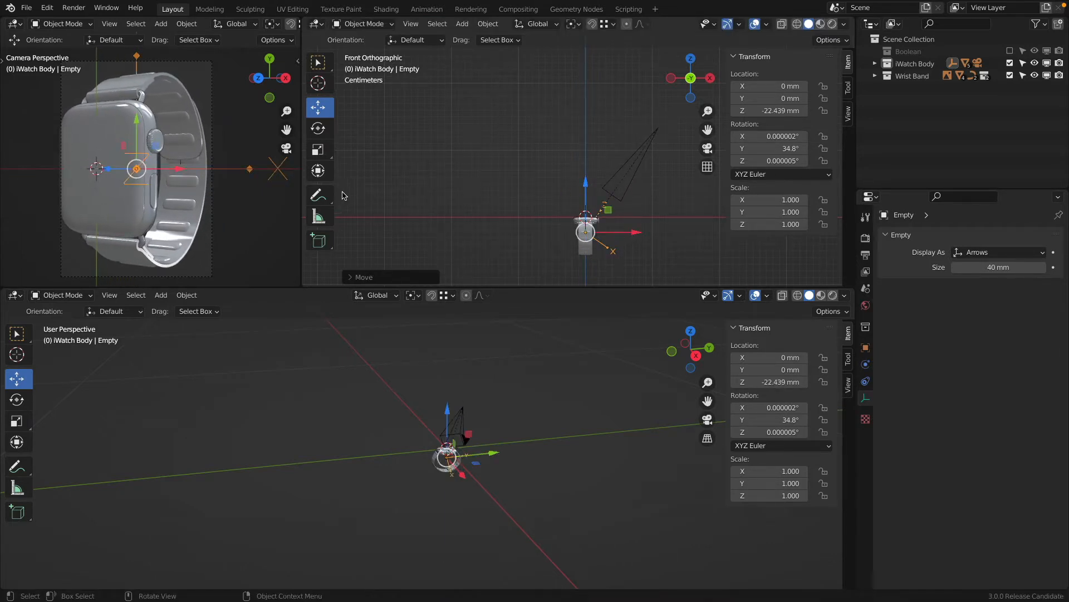
Select the camera and set the output's X resolution to 800 px.
scroll(342, 198, down, 1)
click(586, 162)
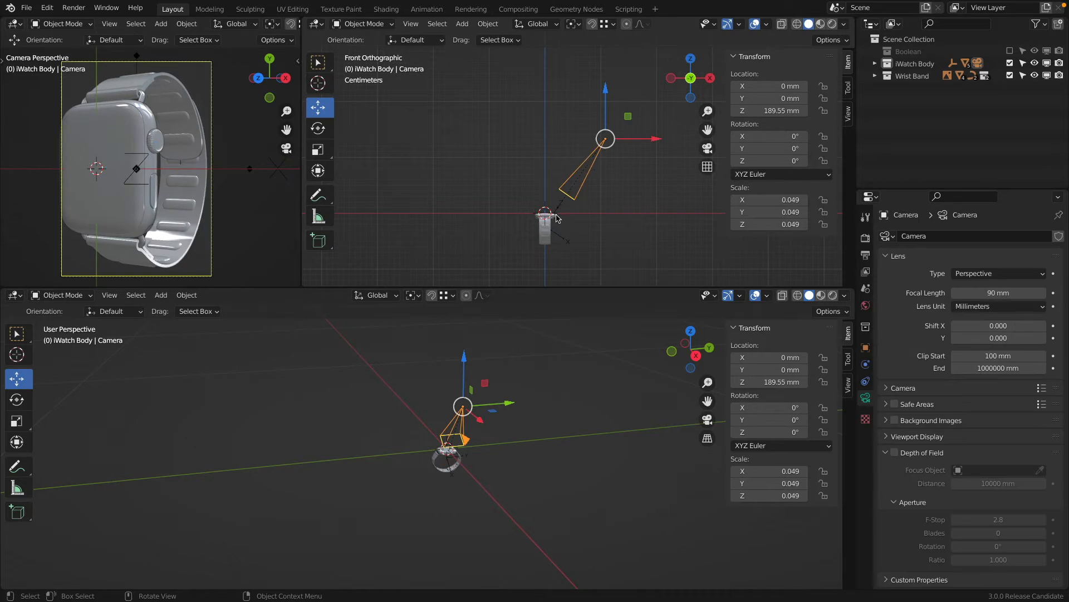
click(866, 254)
click(984, 254)
text(800)
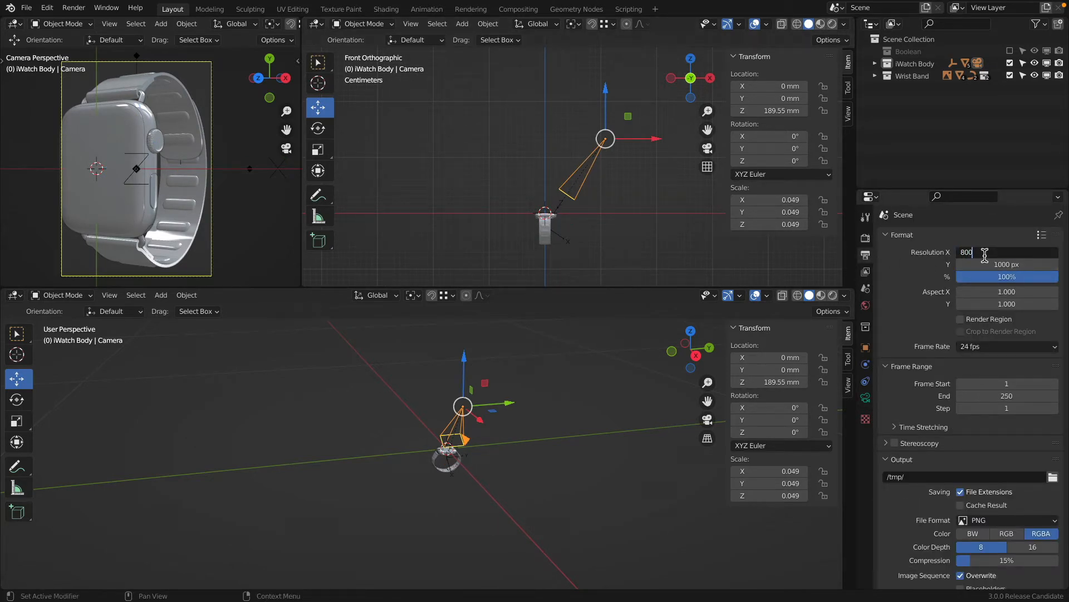
key(Return)
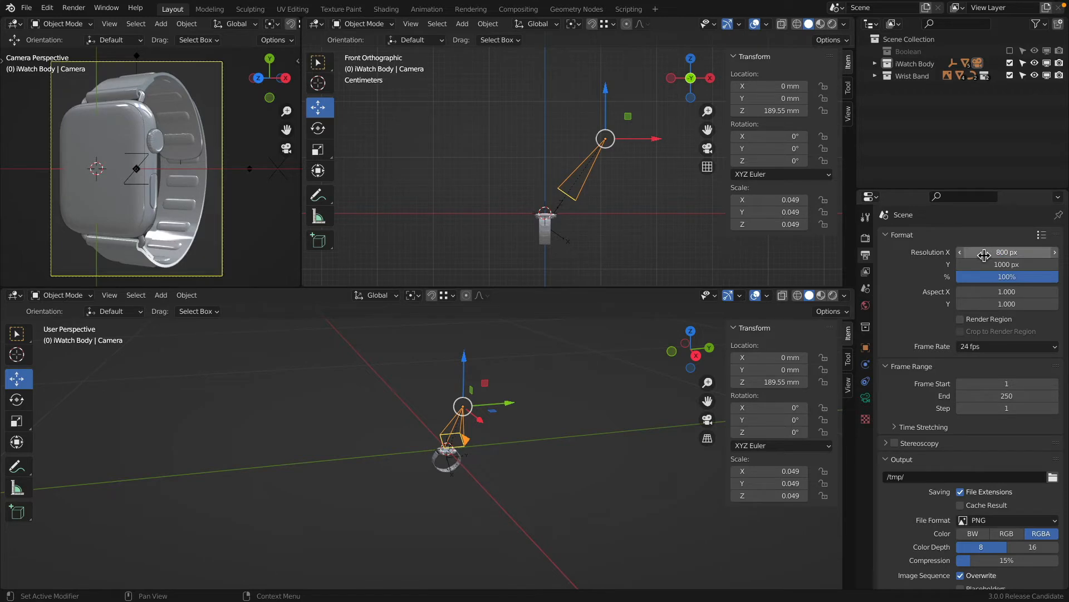
Switch the transform orientation to Local and pull the camera back along its own Z axis to about 212 mm.
click(534, 23)
click(528, 78)
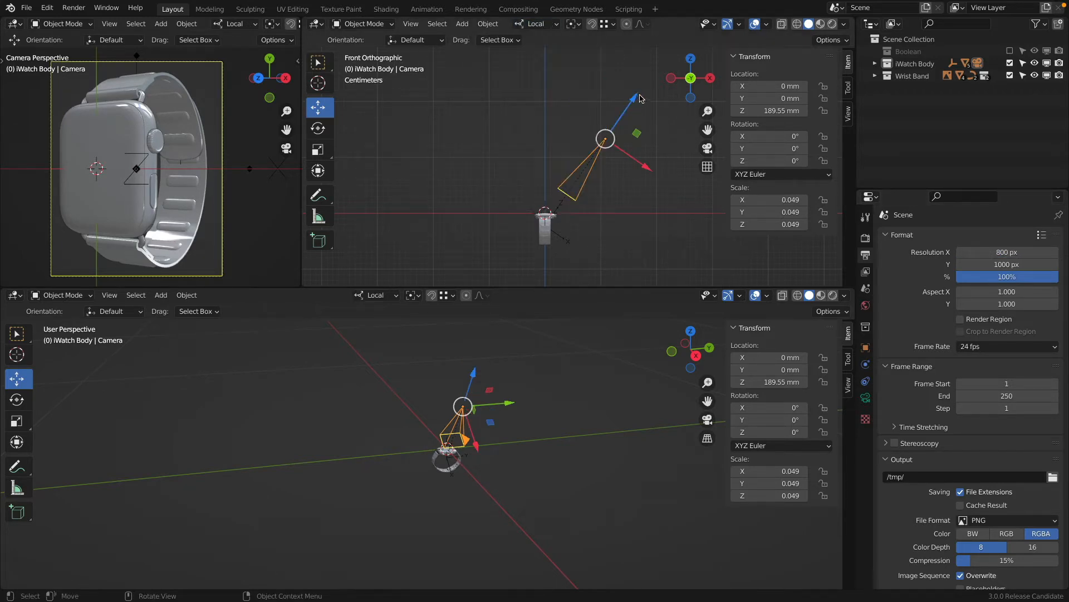
drag(638, 99, 645, 95)
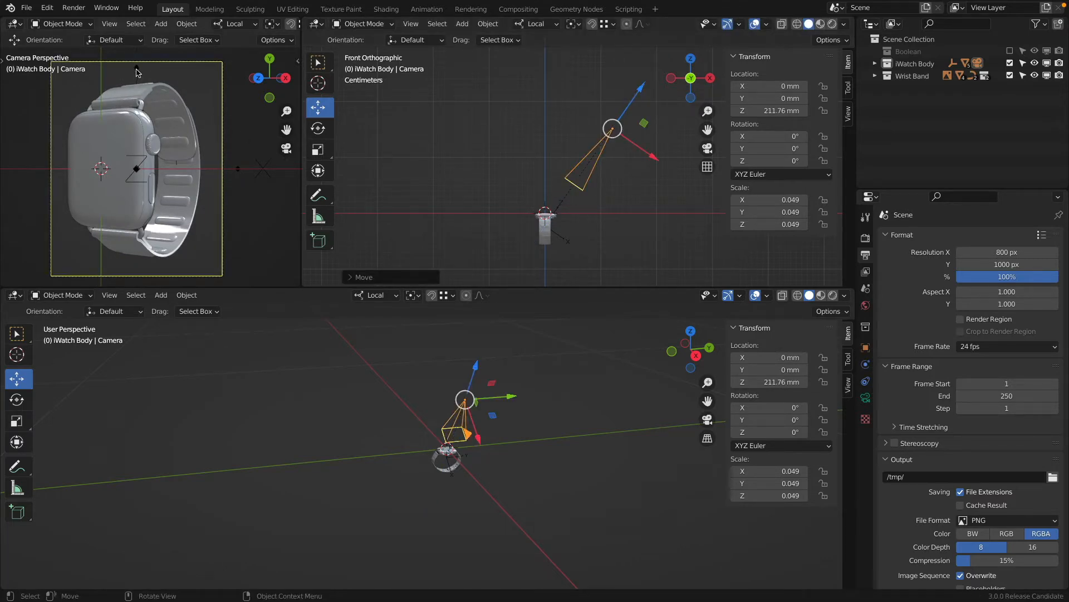
Change the empty's display type to Plain Axes.
click(136, 169)
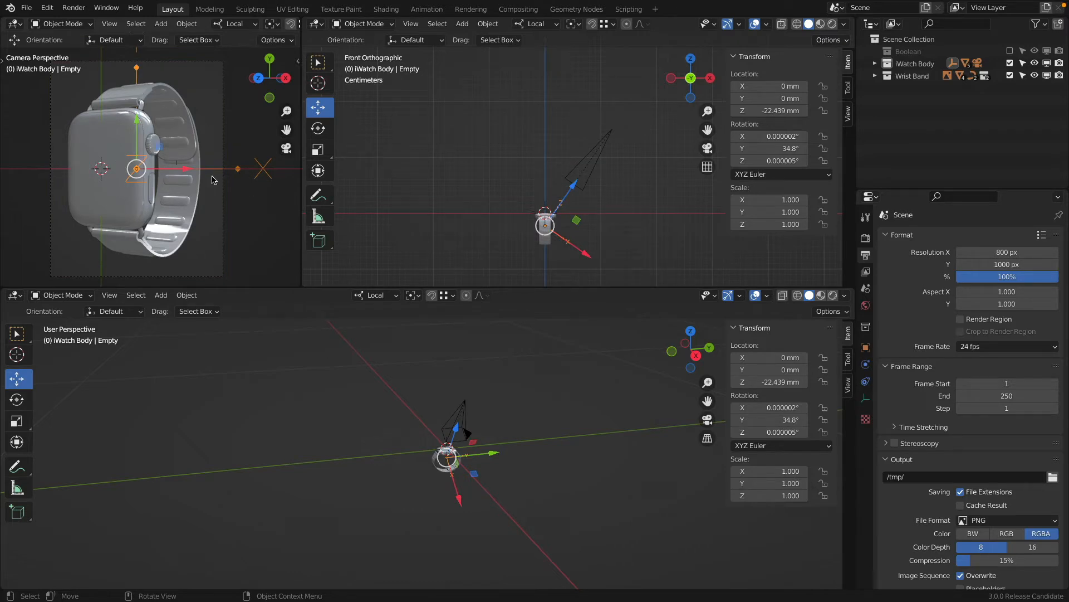
click(865, 397)
click(981, 252)
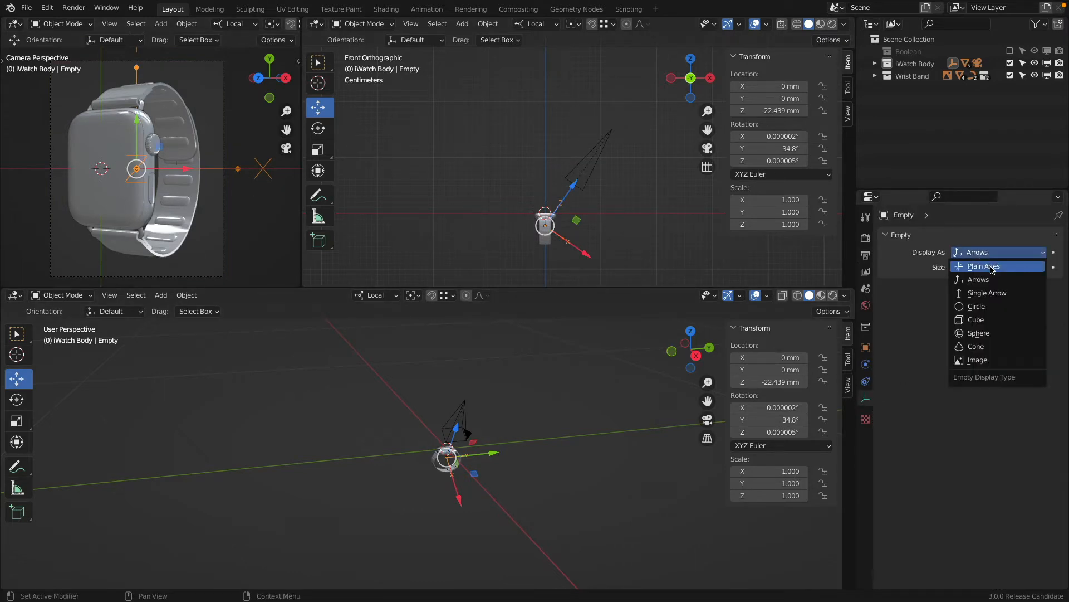
click(979, 262)
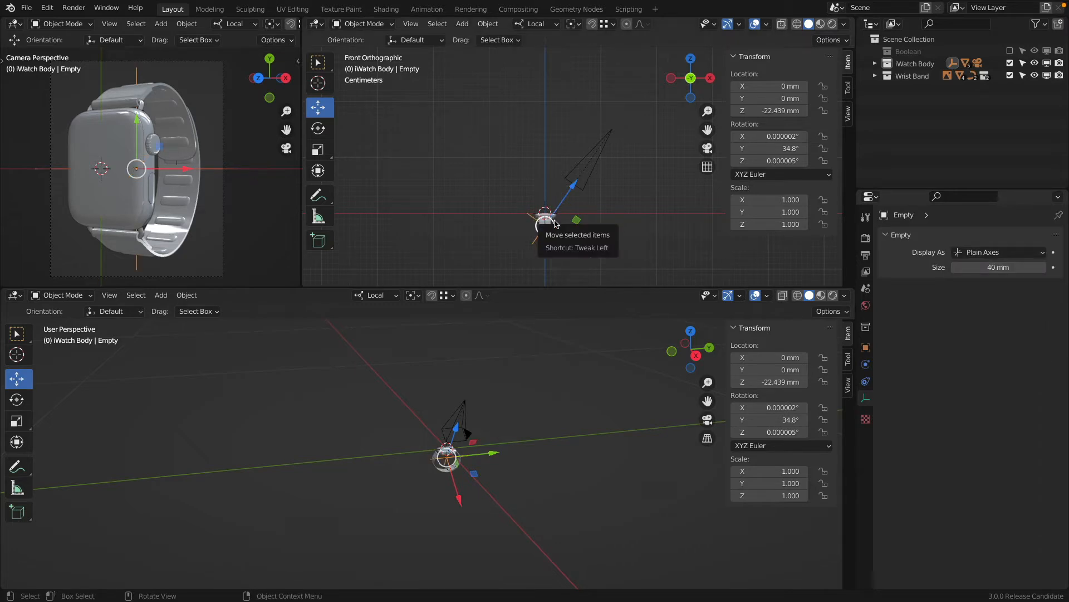
Rotate the empty further in front view to a Y rotation of about 44.7°, after trying 39°.
key(a)
key(a)
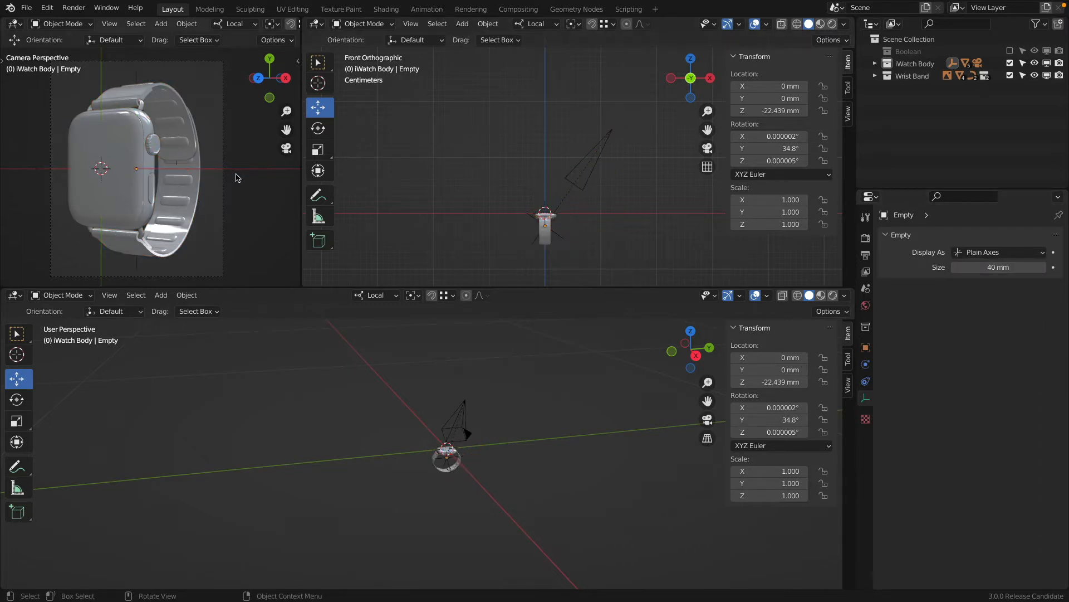
click(568, 235)
key(r)
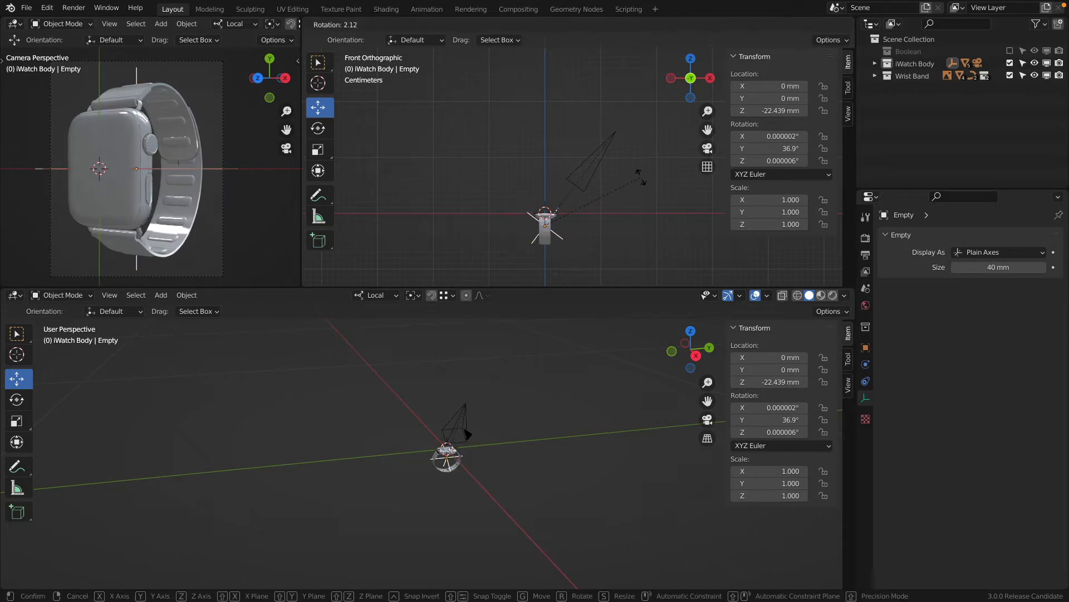
click(574, 195)
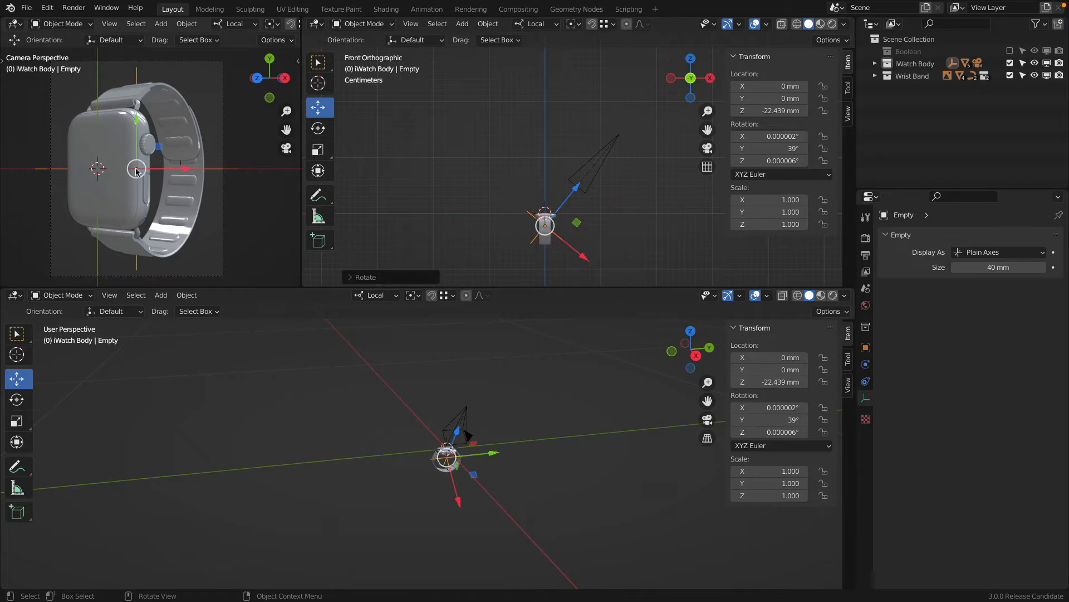
key(r)
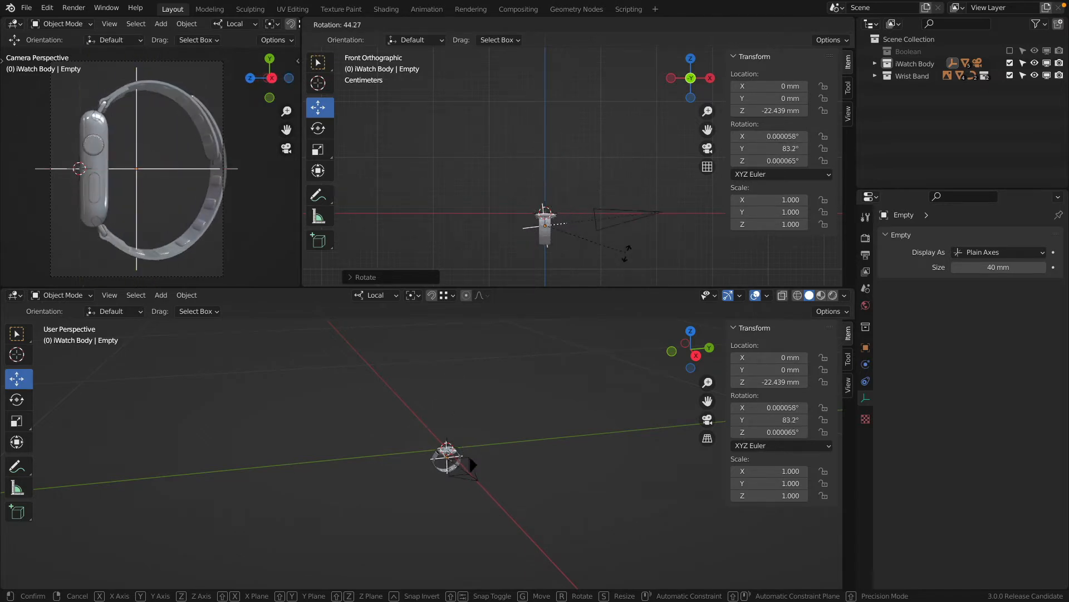
click(604, 208)
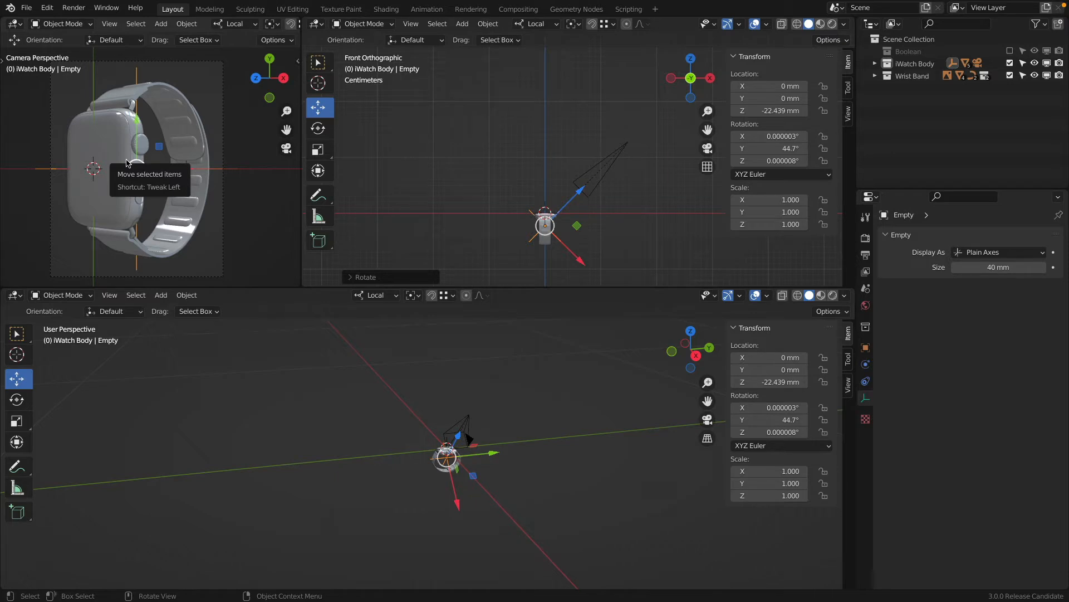
Add a point light and move it in front view to about X -128 mm, Z 46 mm.
key(shift+a)
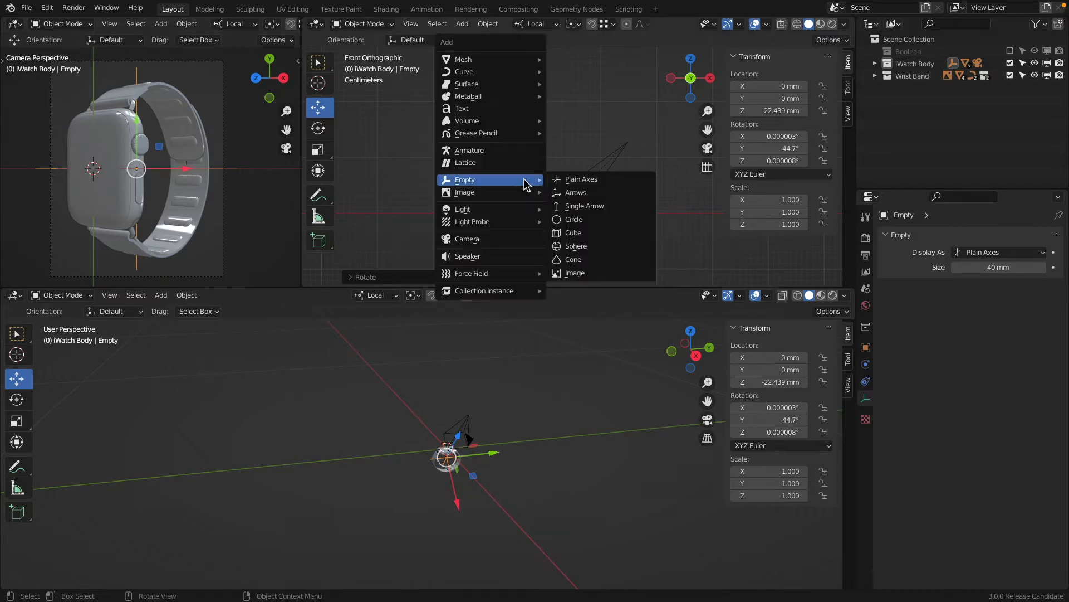
mouse_move(513, 211)
click(573, 209)
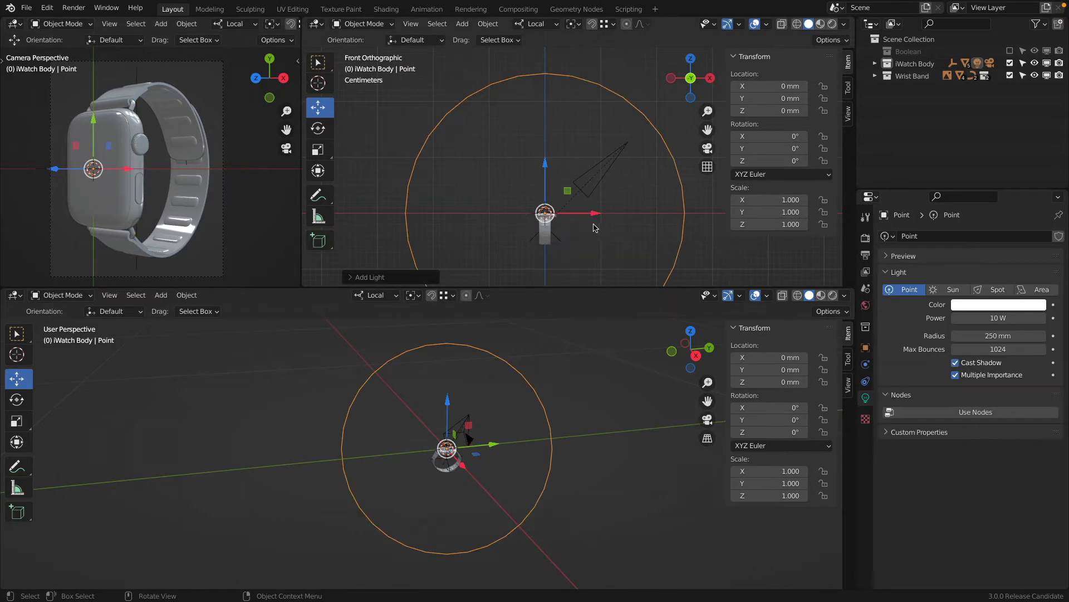
key(g)
click(519, 199)
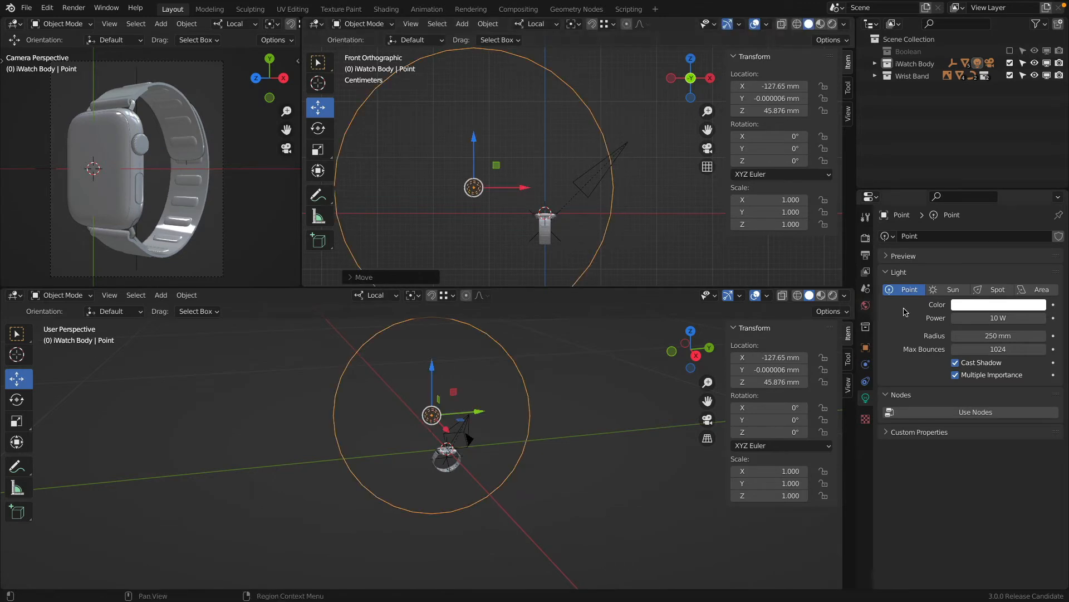
Set the point light's power to 5 W and switch the camera viewport to rendered shading.
click(1000, 317)
text(5)
key(Return)
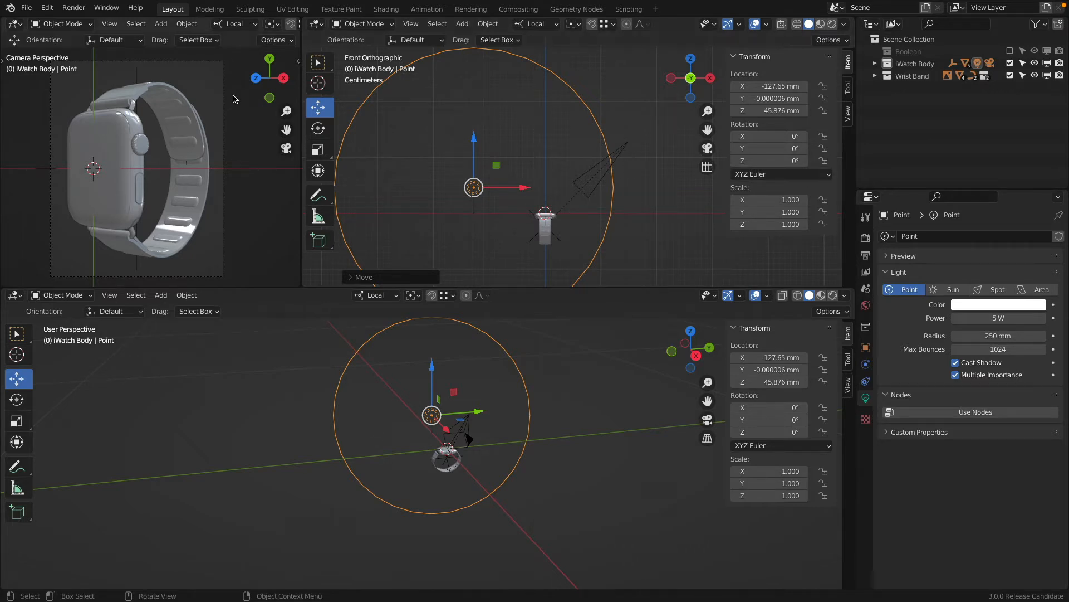
scroll(237, 25, down, 8)
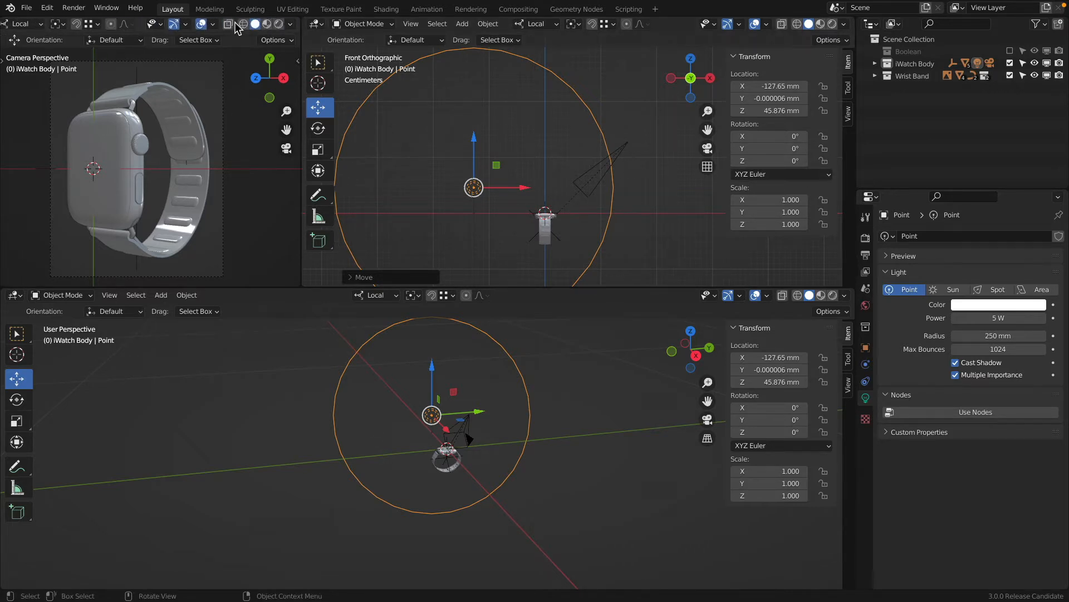
click(278, 24)
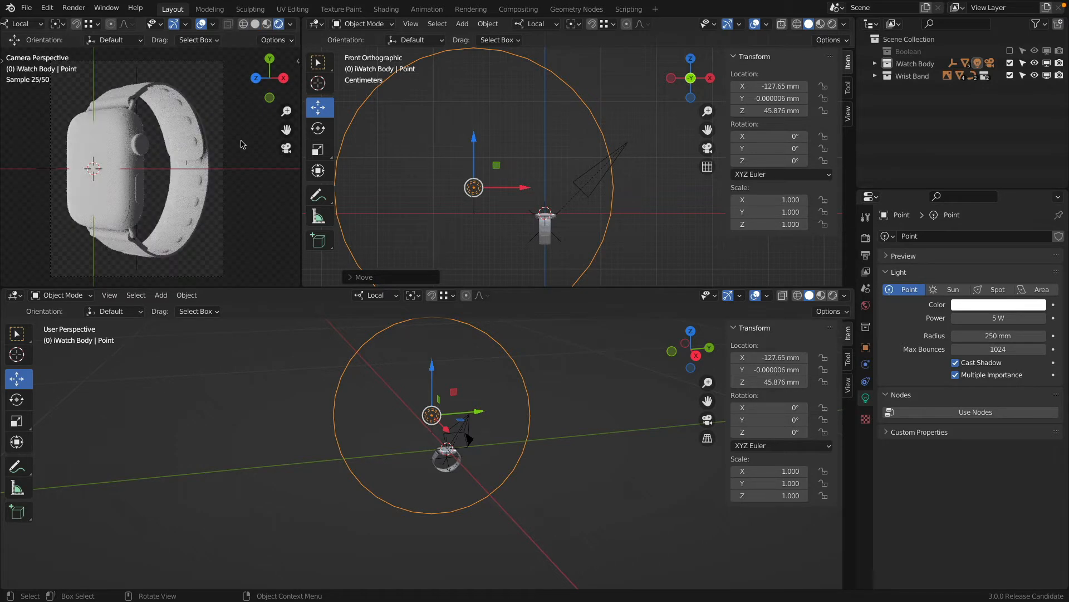
Set the world background's strength to 0.001, after trying 0.
click(866, 305)
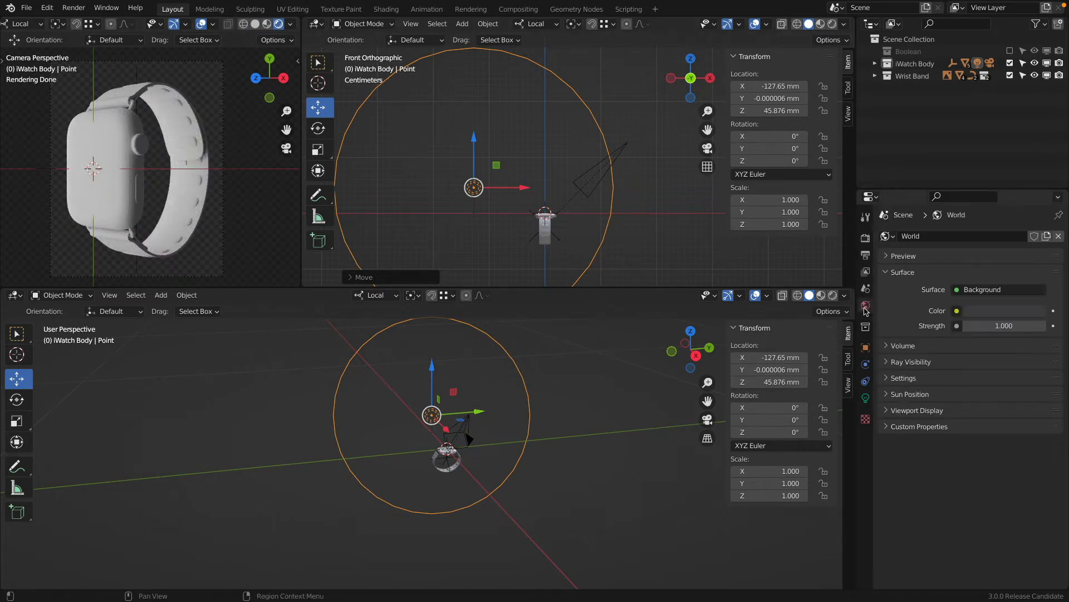
click(1005, 329)
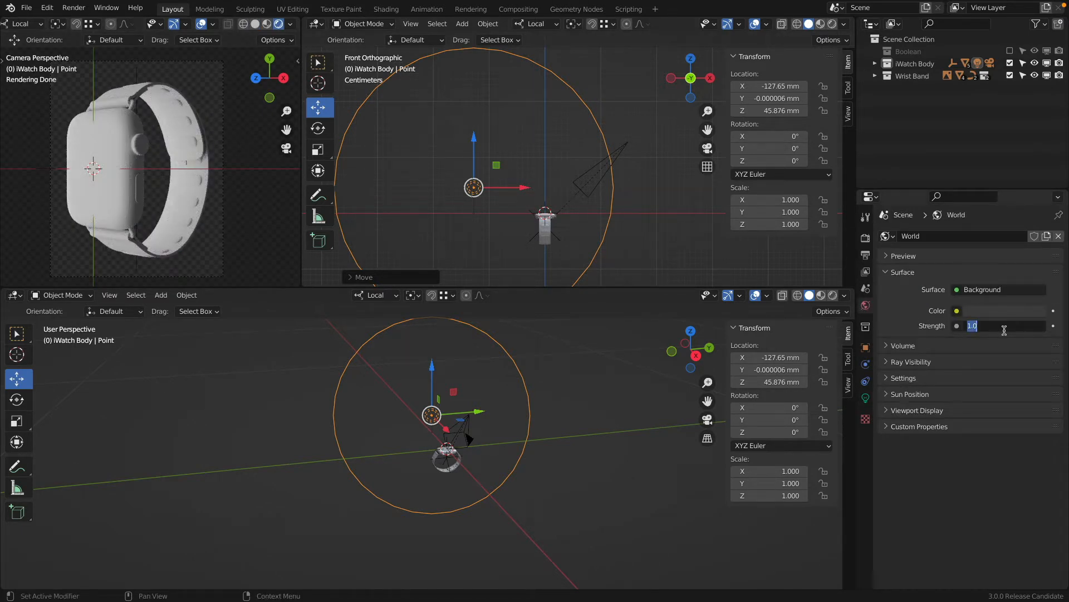
text(0)
key(Return)
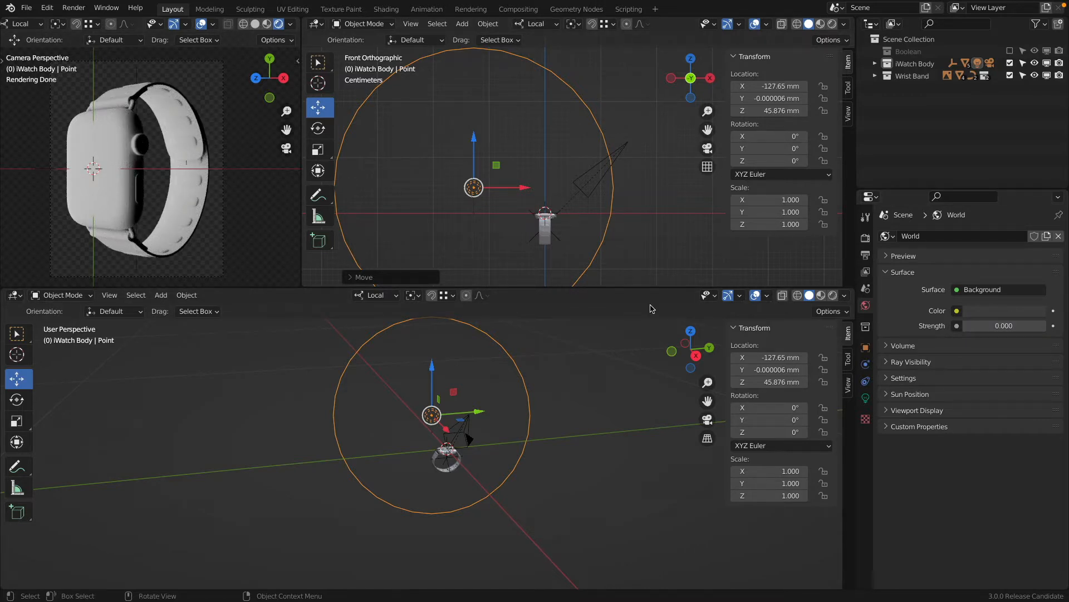
click(1006, 325)
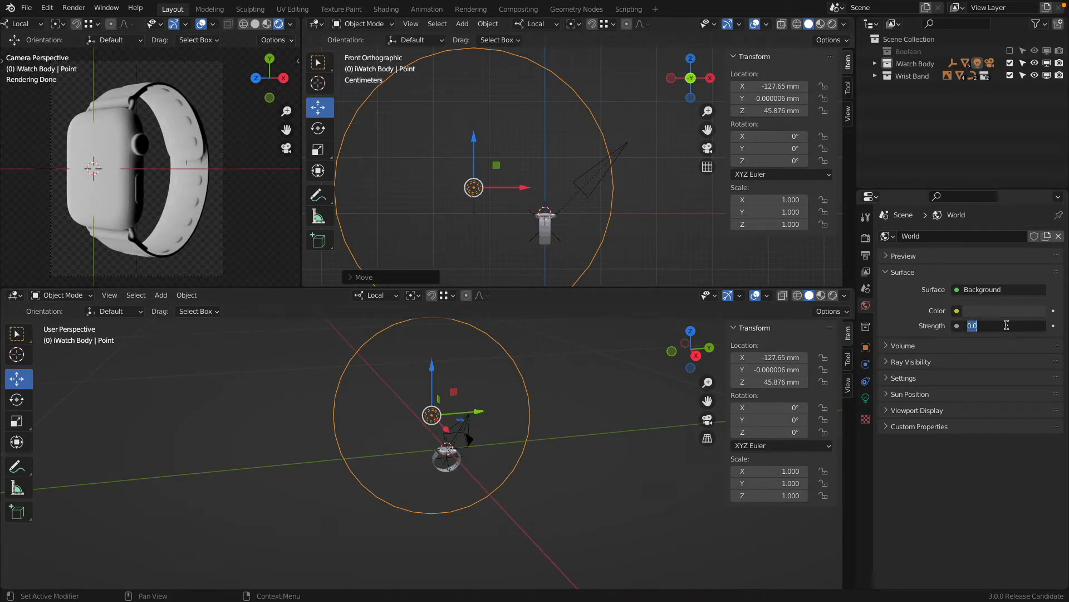
text(01)
key(Return)
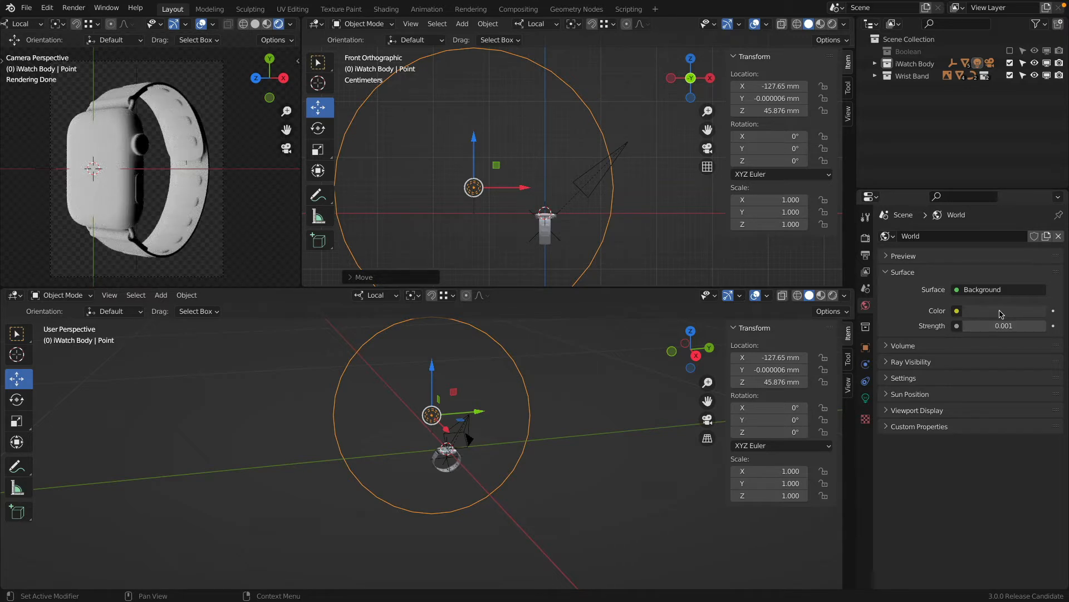
Set the world background's color to white and its strength to 0.01.
click(1002, 310)
drag(1043, 206, 1038, 134)
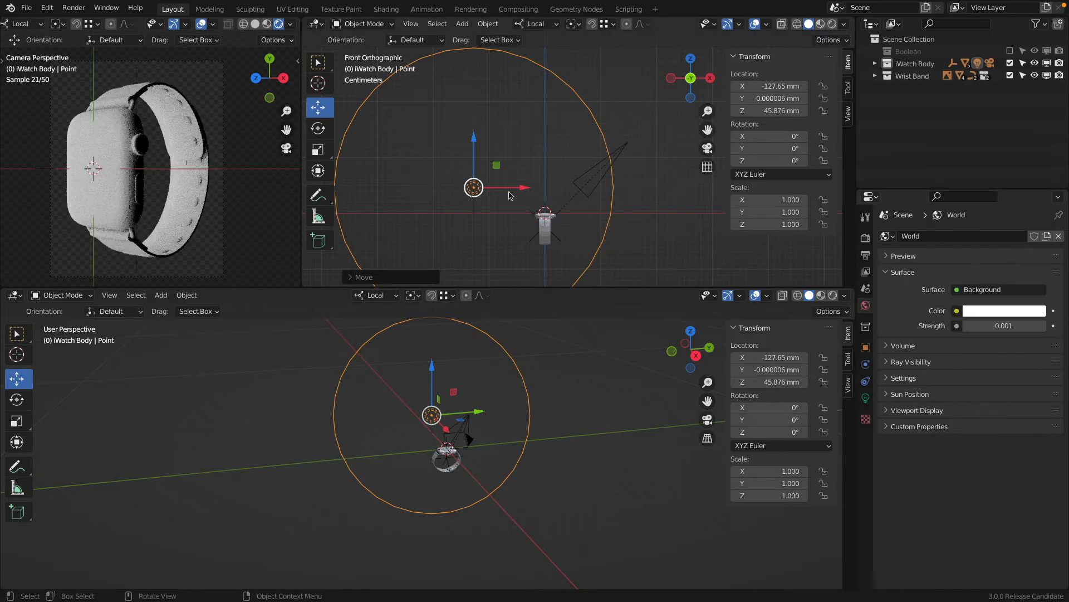
click(992, 325)
click(991, 325)
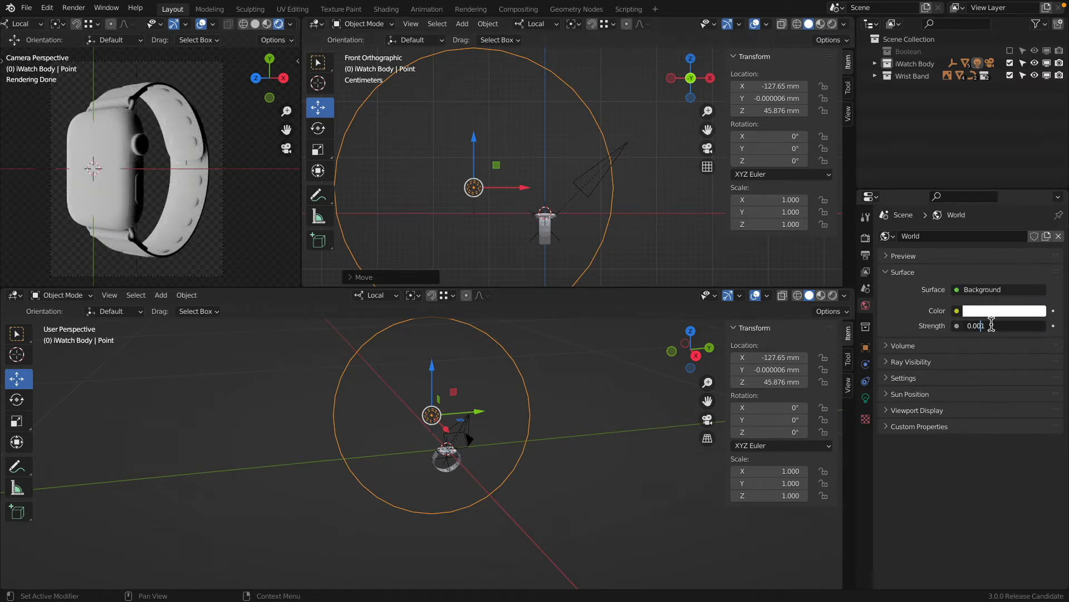
key(Return)
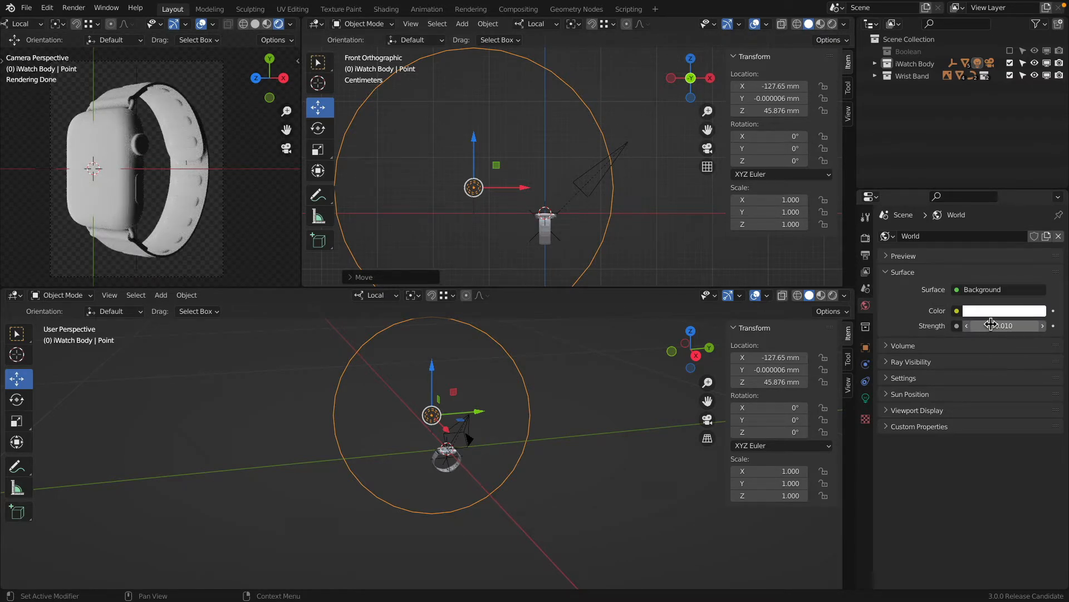
Try world background strengths of 0.1 and 0.05.
click(991, 326)
key(Right)
key(Left)
key(BackSpace)
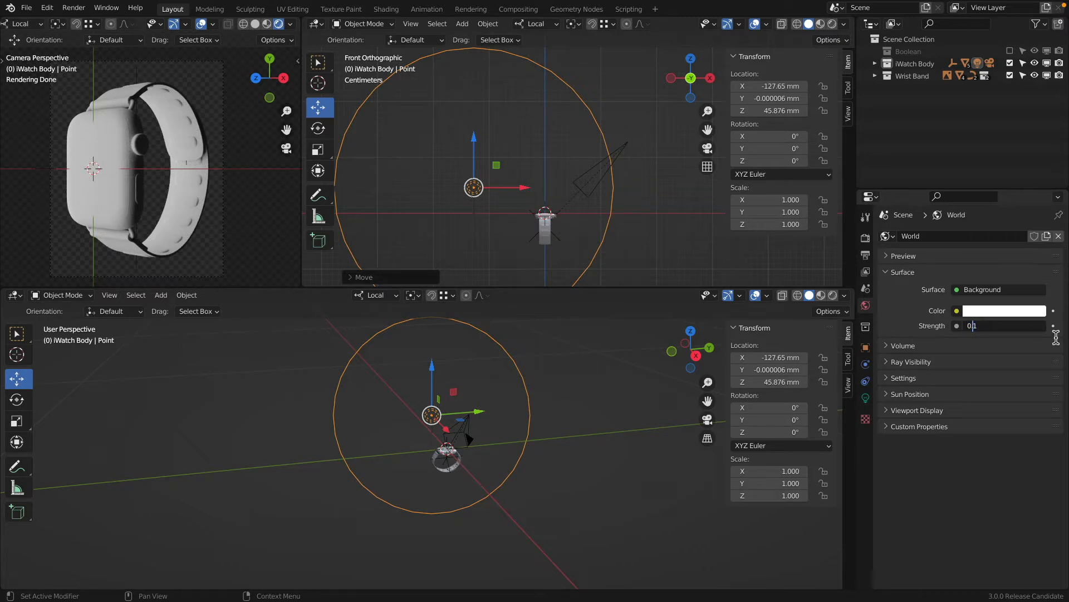
key(Return)
click(1022, 325)
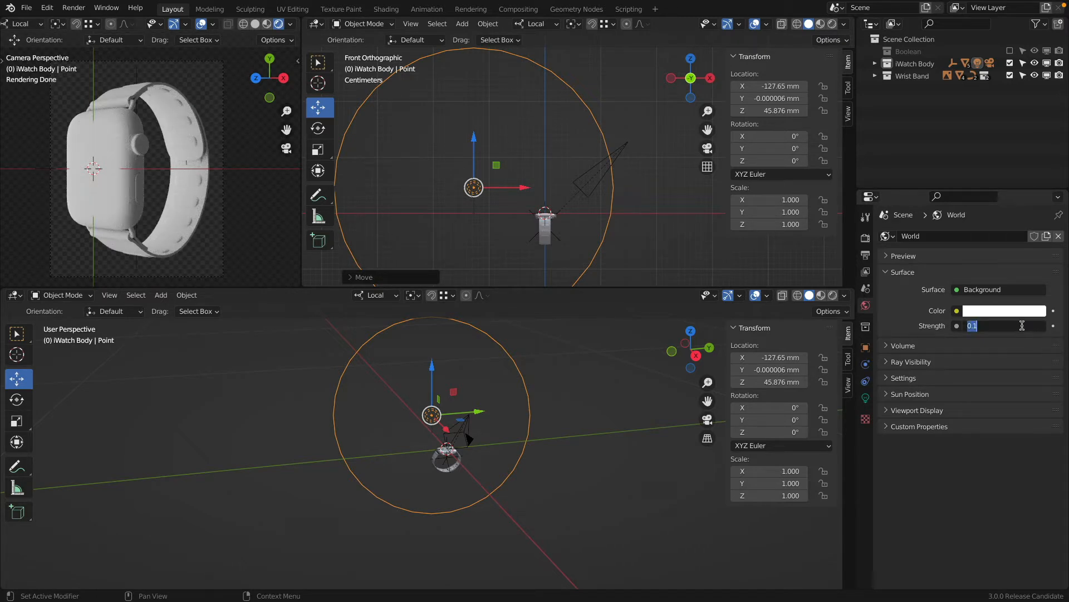
text(0.05)
key(Return)
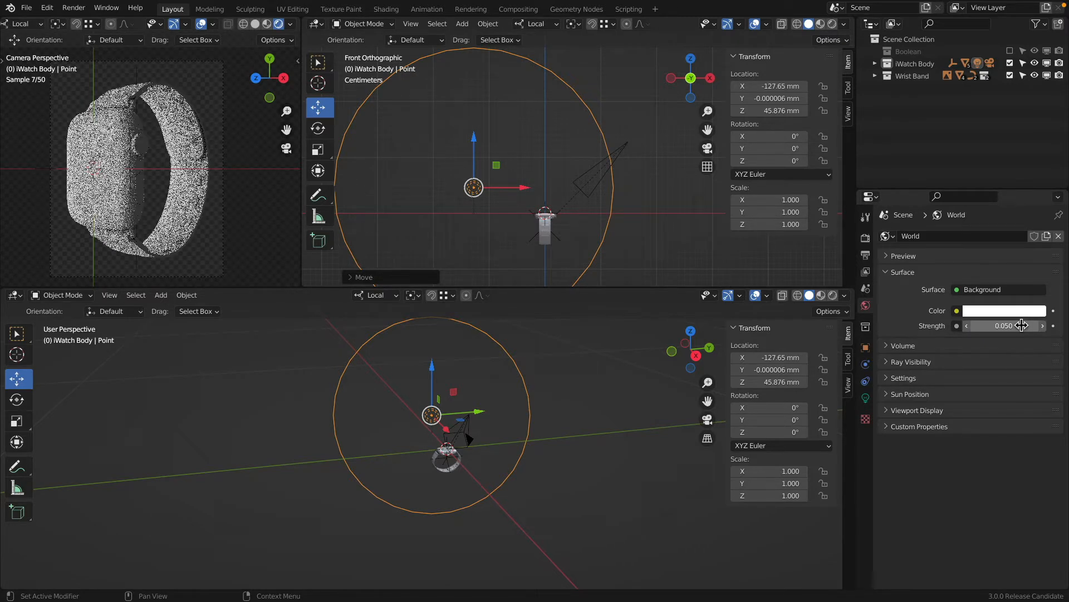
Set the world background's strength to 0.025, after trying 0.03 and 0.02.
click(1019, 325)
text(0.0)
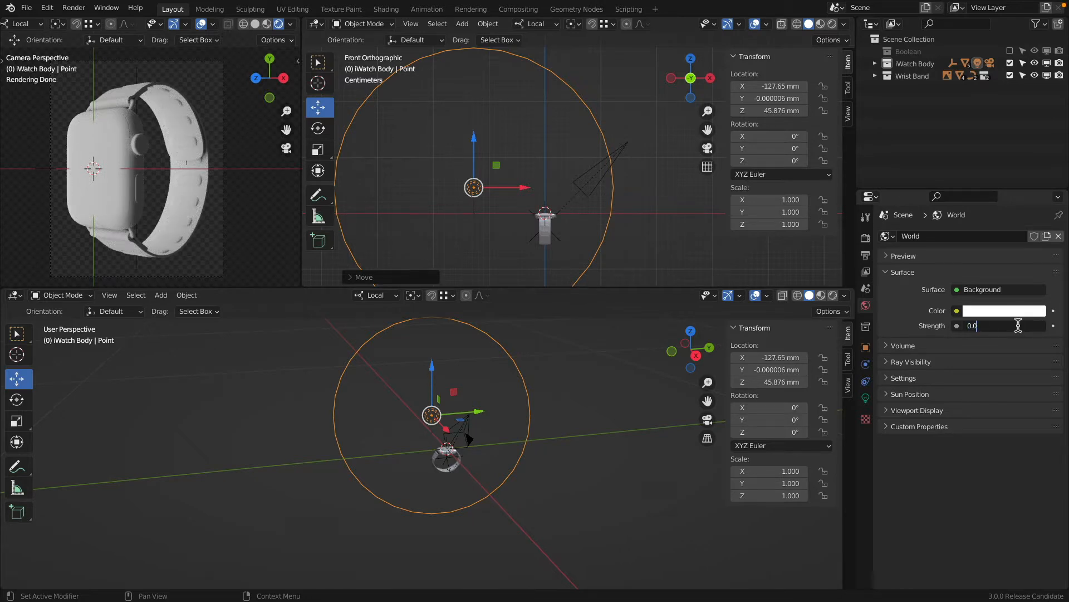
text(3)
key(Return)
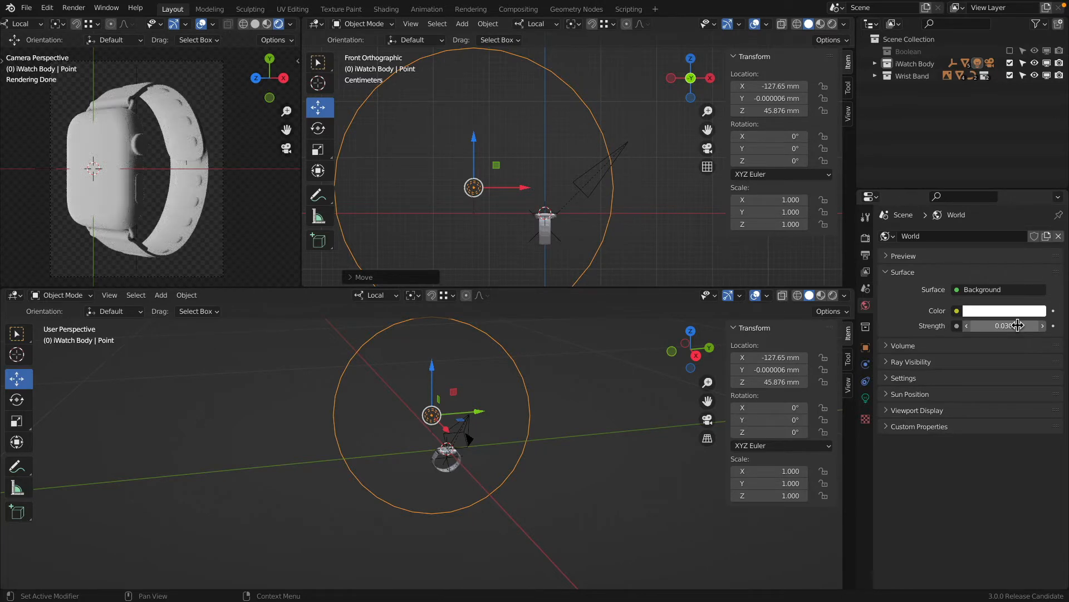
click(1018, 326)
click(1018, 325)
key(Return)
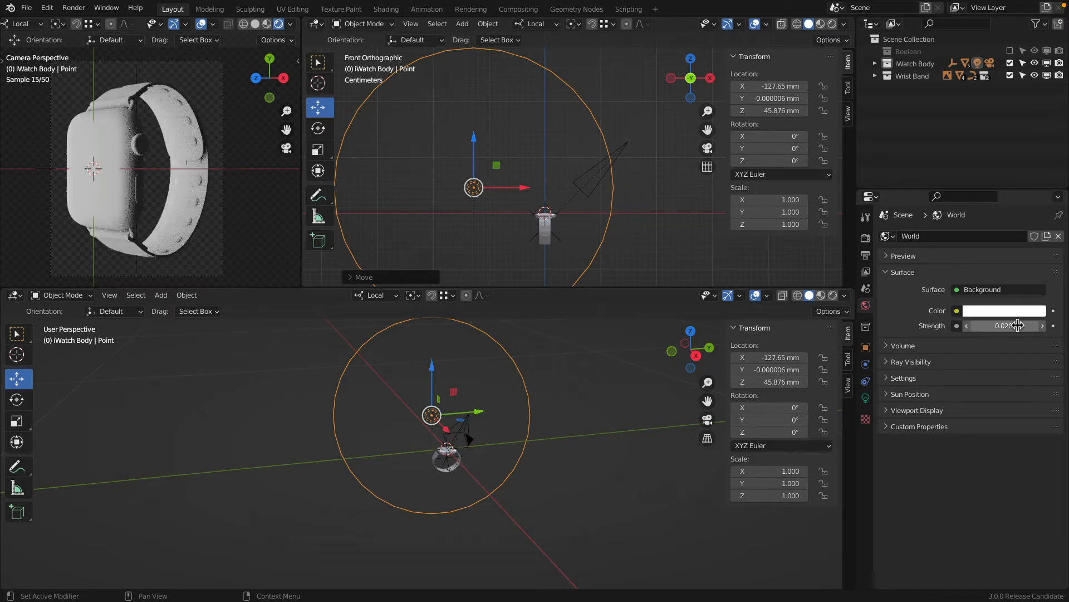
click(1018, 326)
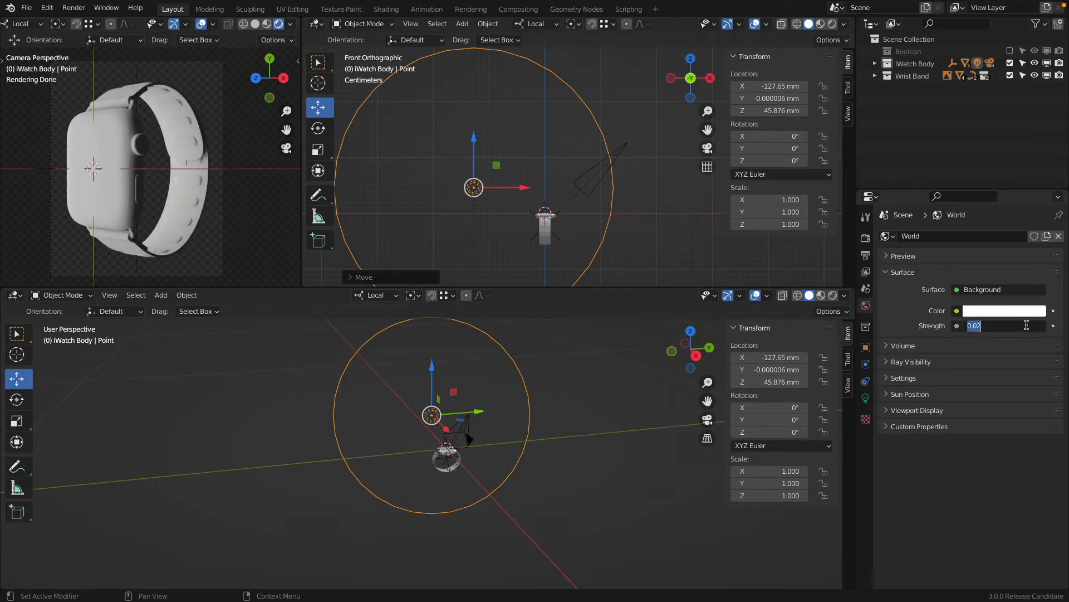
key(End)
text(5)
key(Return)
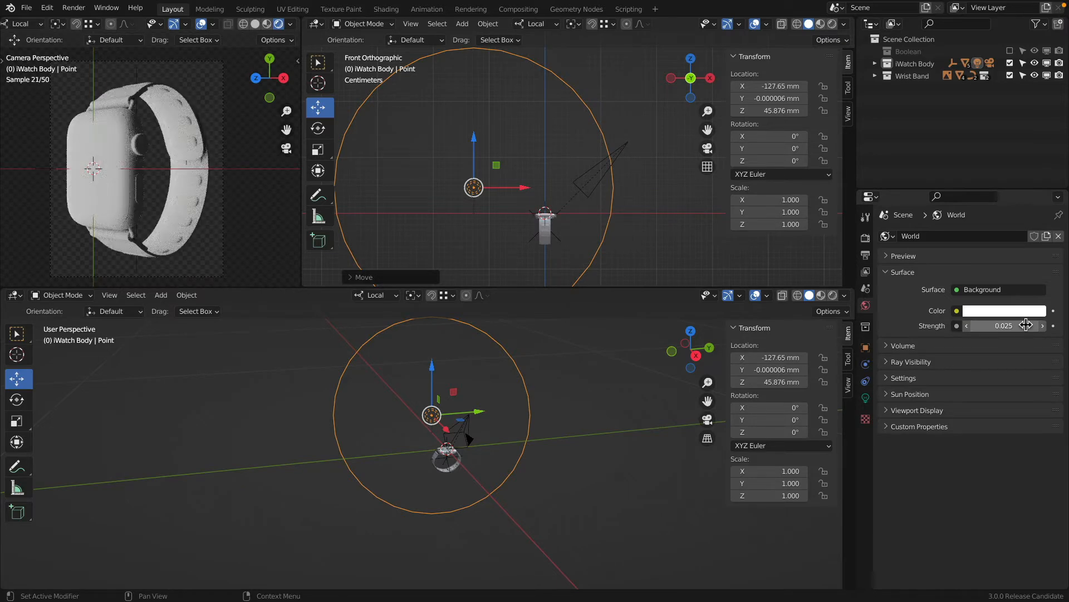
Move the point light farther from the watch in front view, to about X -279 mm, Z 141 mm.
scroll(121, 120, up, 8)
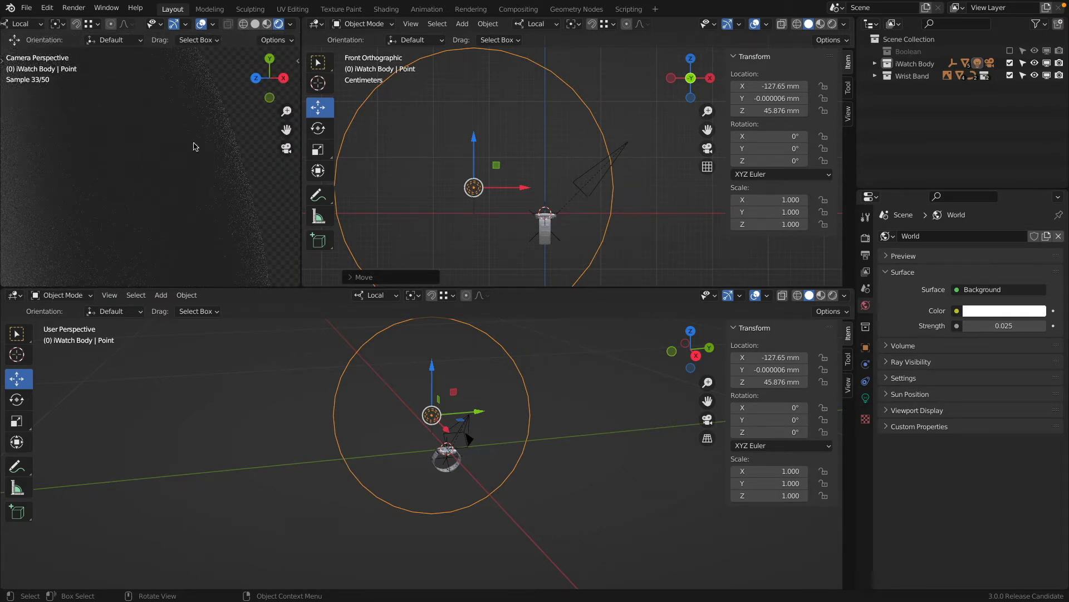
scroll(161, 141, down, 8)
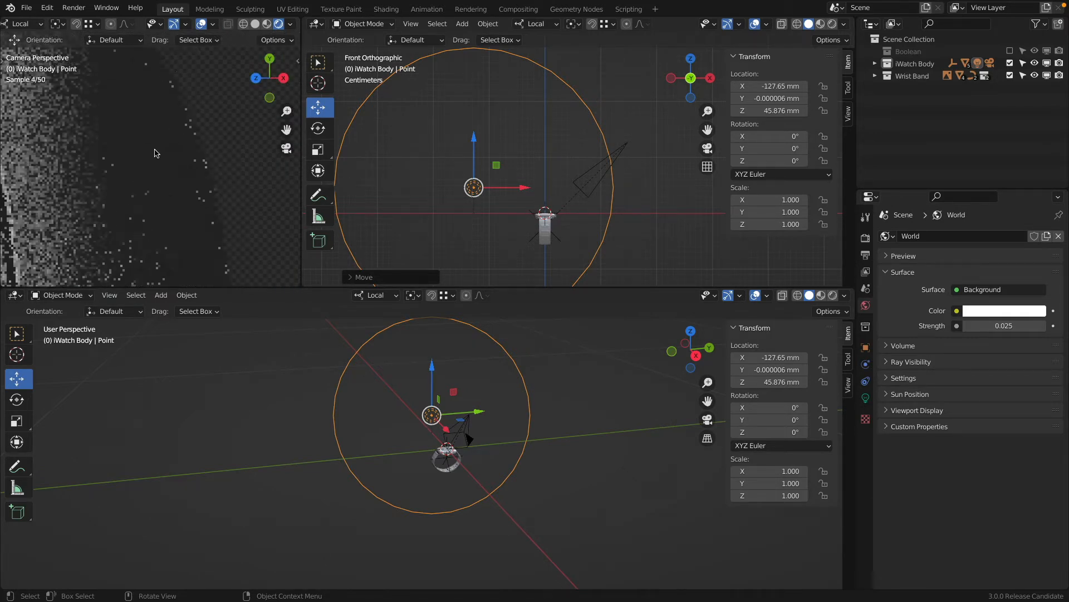
scroll(157, 160, up, 2)
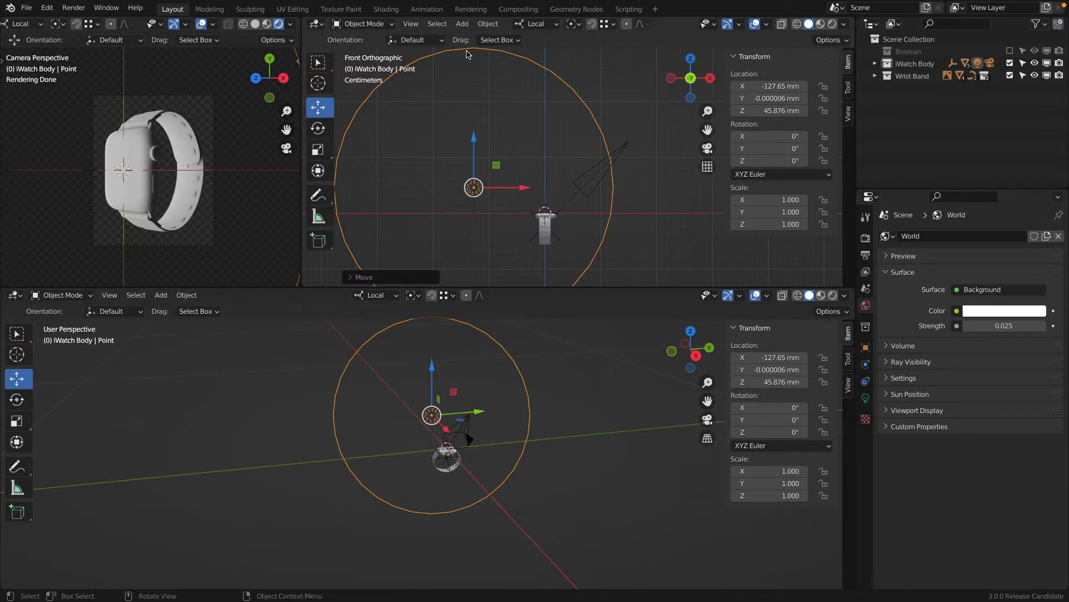
key(g)
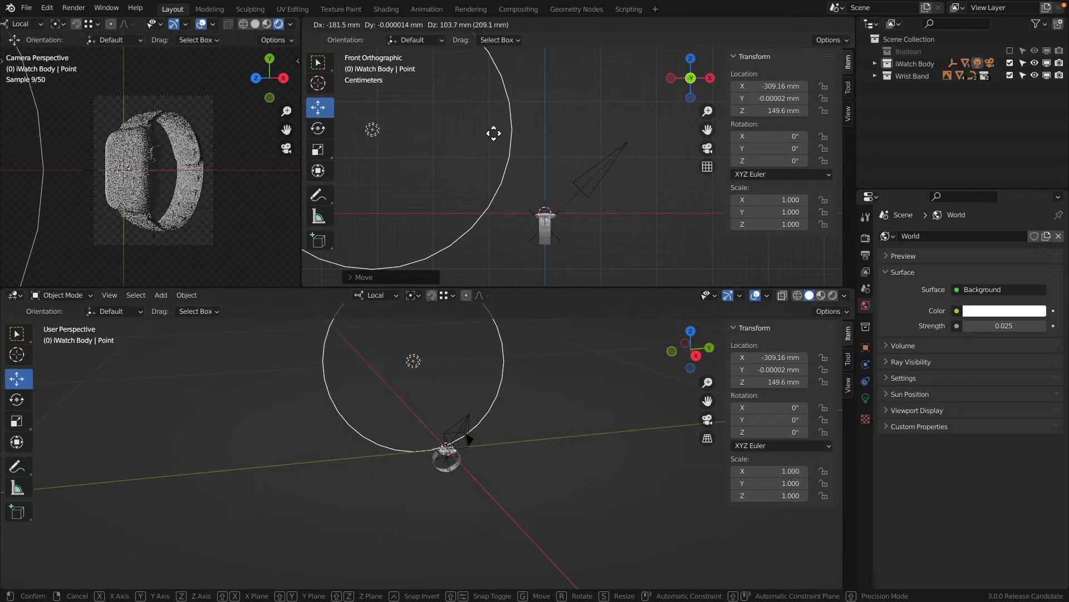
click(493, 136)
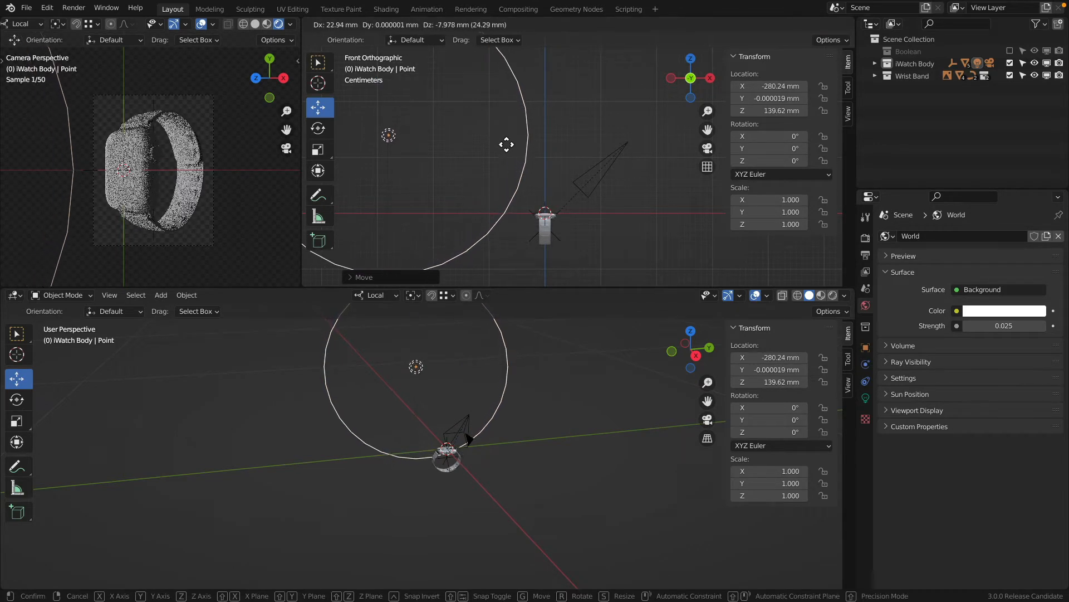
click(505, 144)
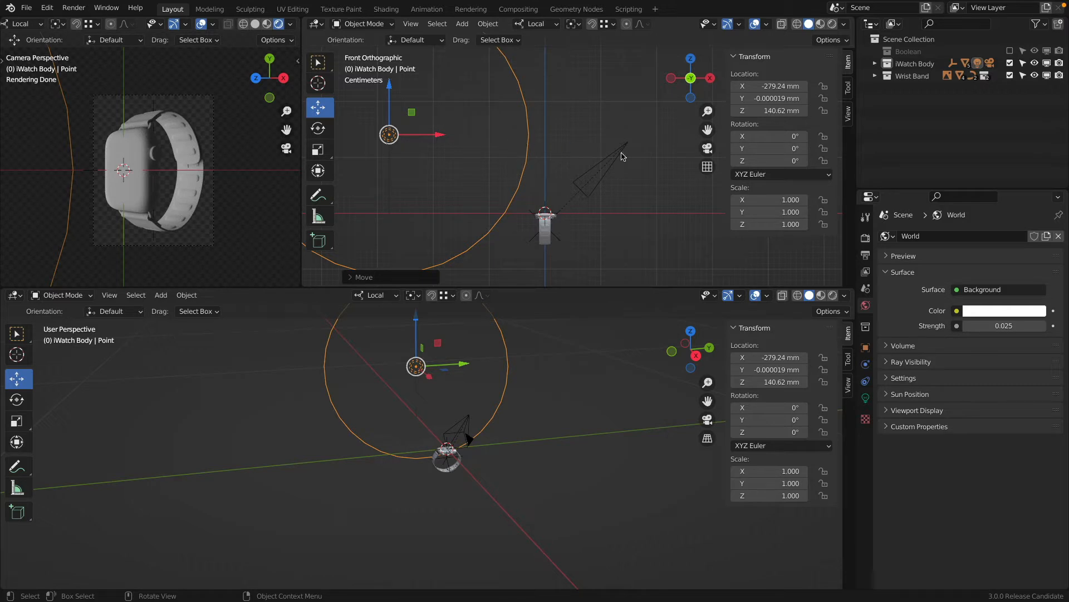
Try point light radii of 150 mm and 10 mm and check the shadows in the camera render.
click(865, 398)
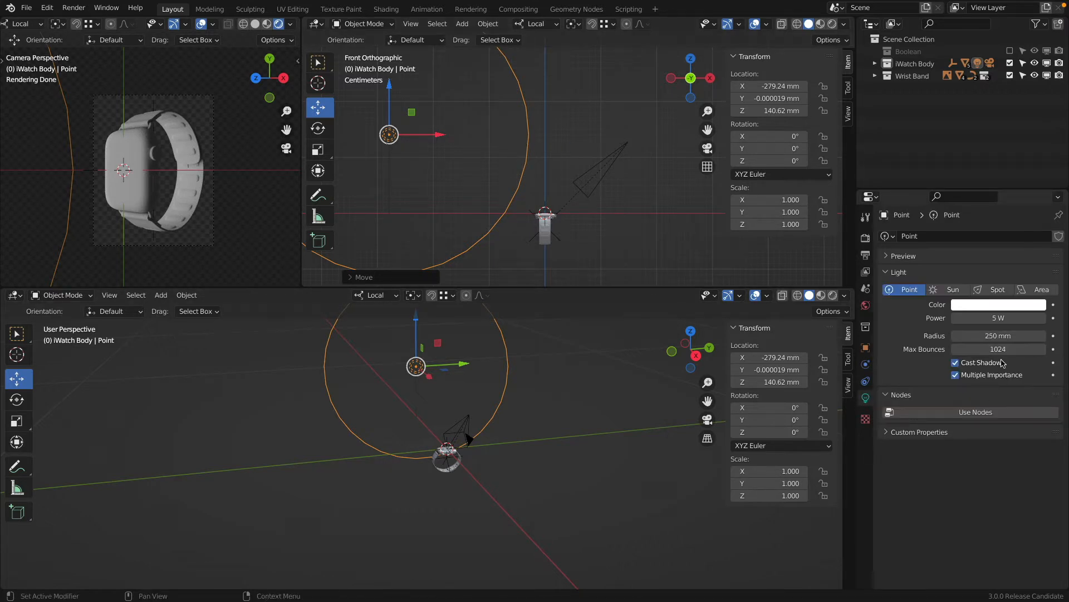
click(1005, 337)
text(150)
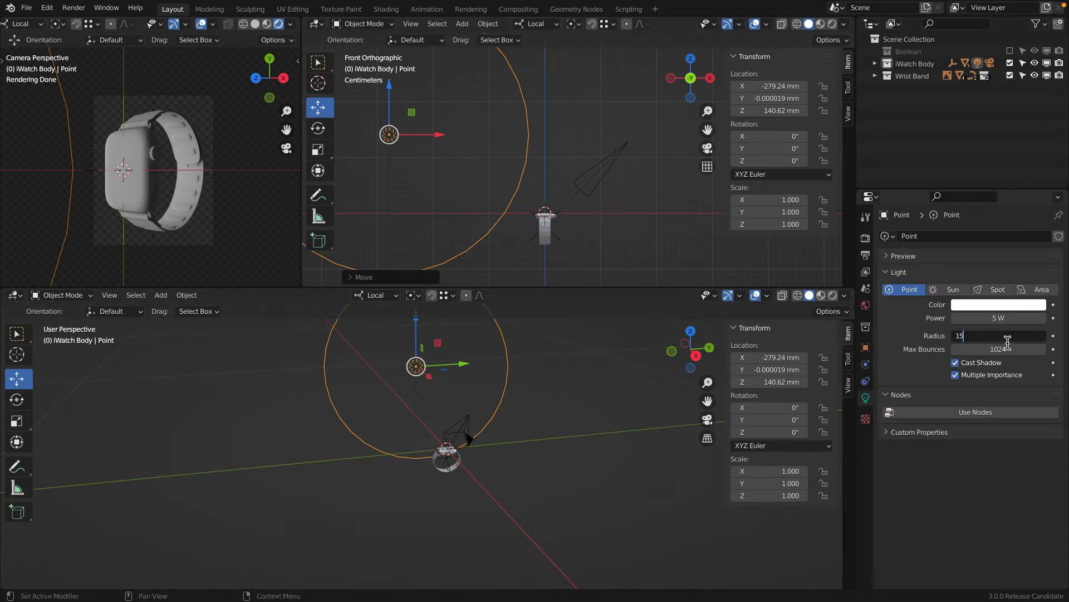
key(Return)
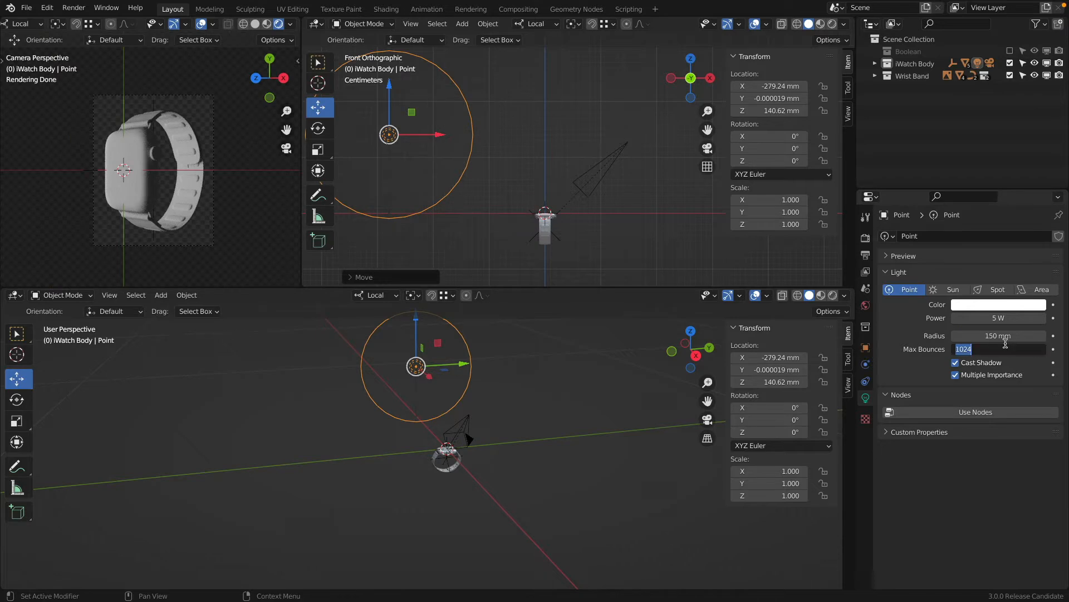
click(1001, 335)
text(10)
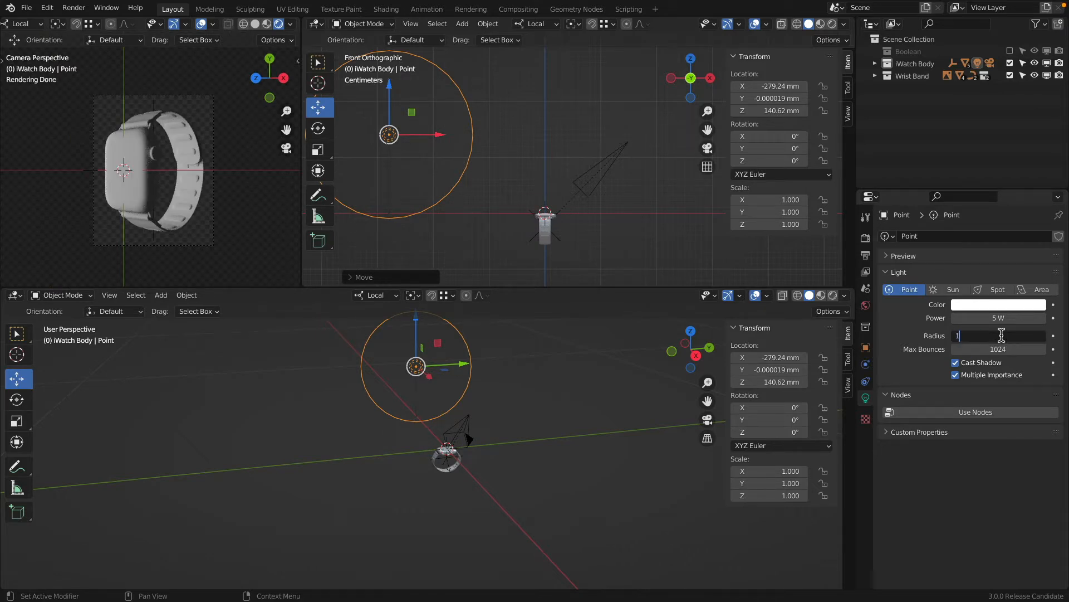
key(Return)
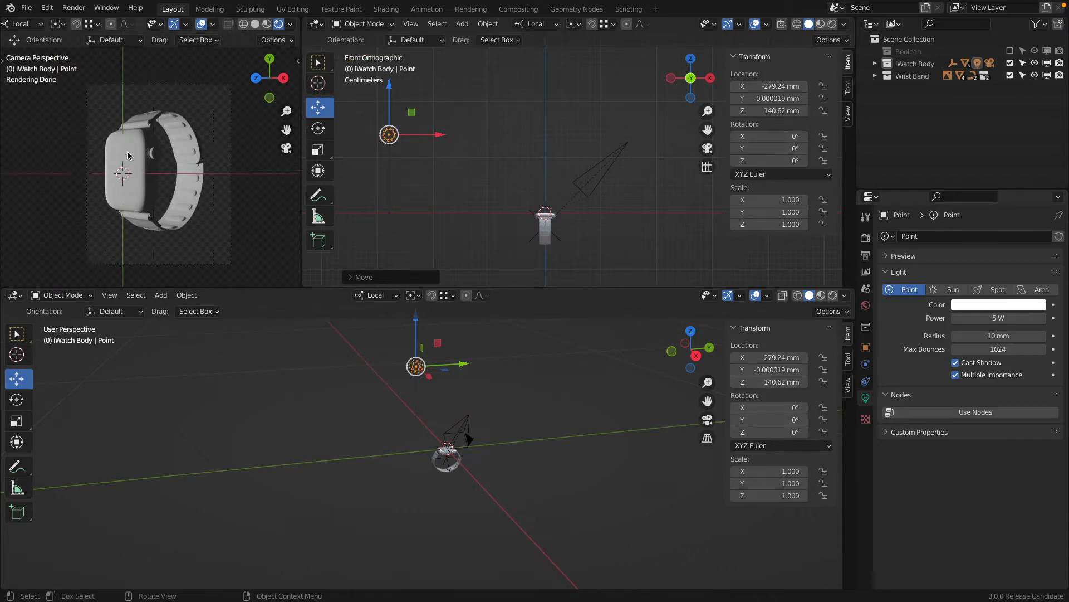
scroll(180, 130, up, 3)
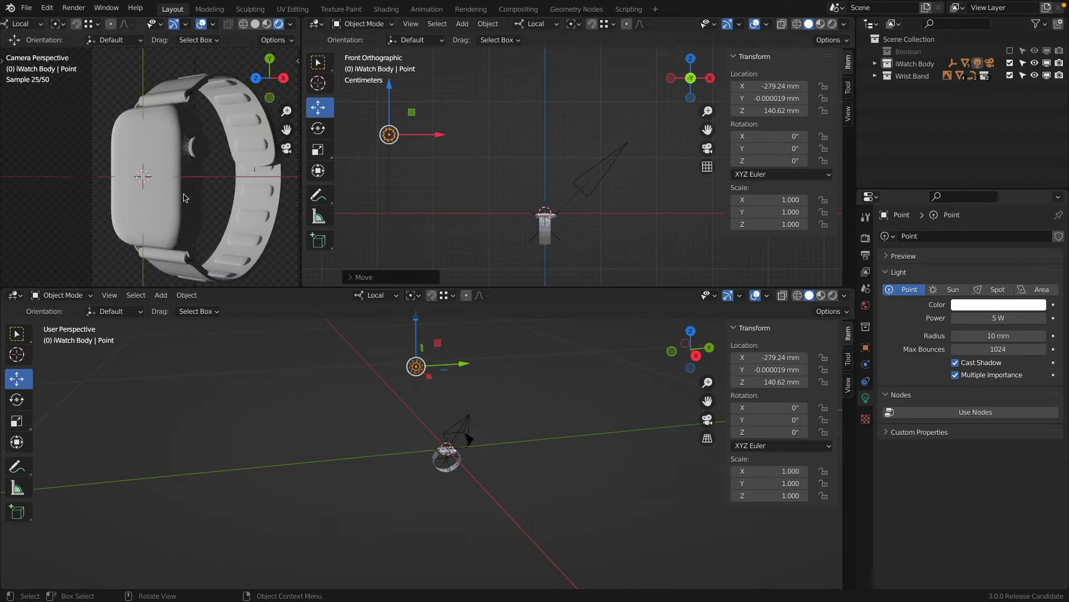
Set the point light's radius to 100 mm, after trying 2 mm.
click(1002, 335)
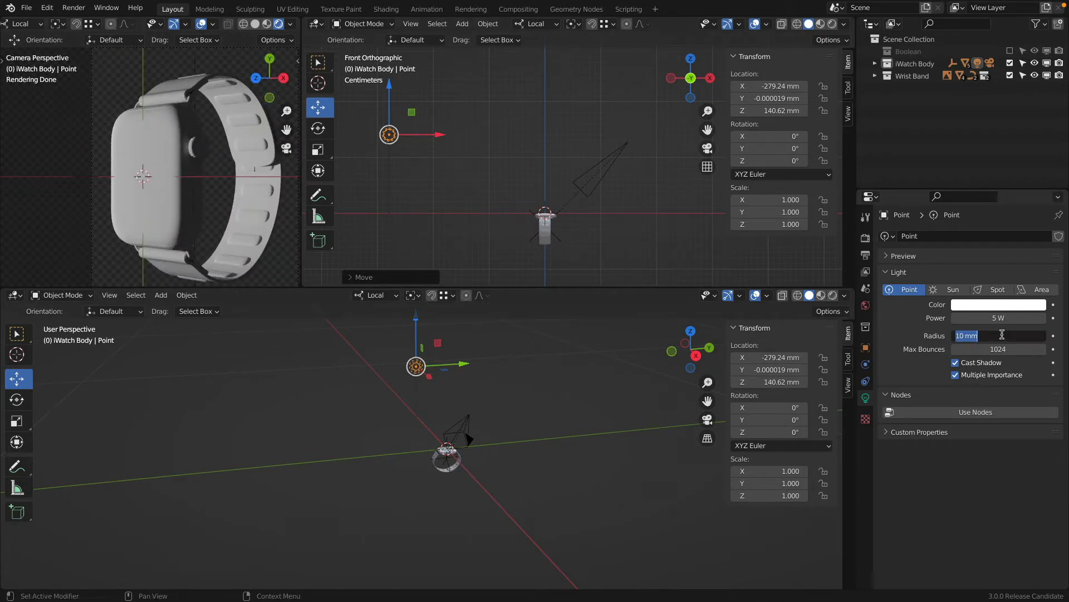
text(2)
key(Return)
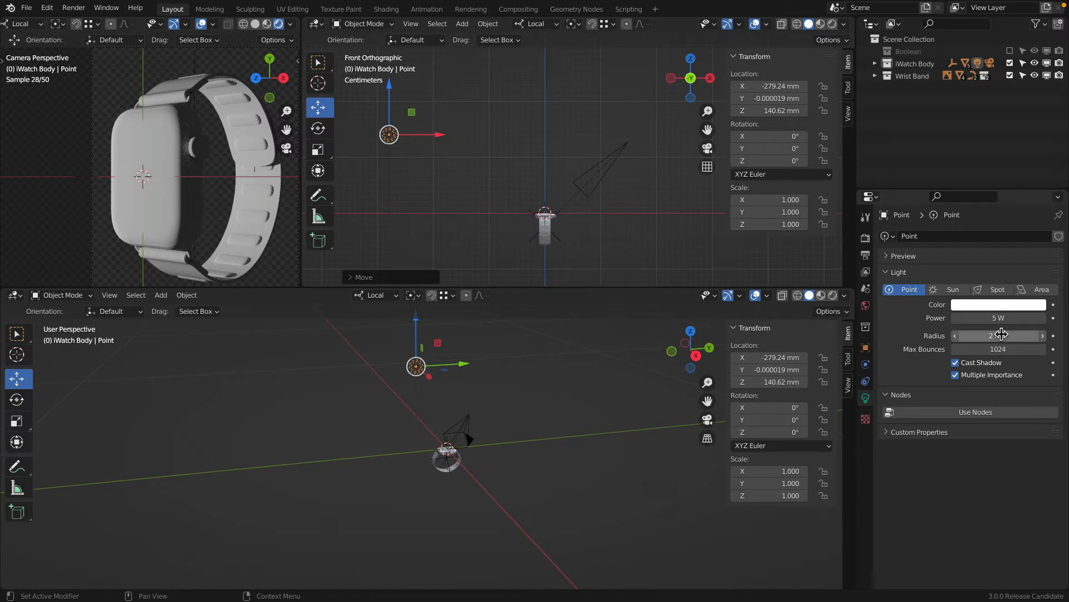
click(1002, 334)
text(100)
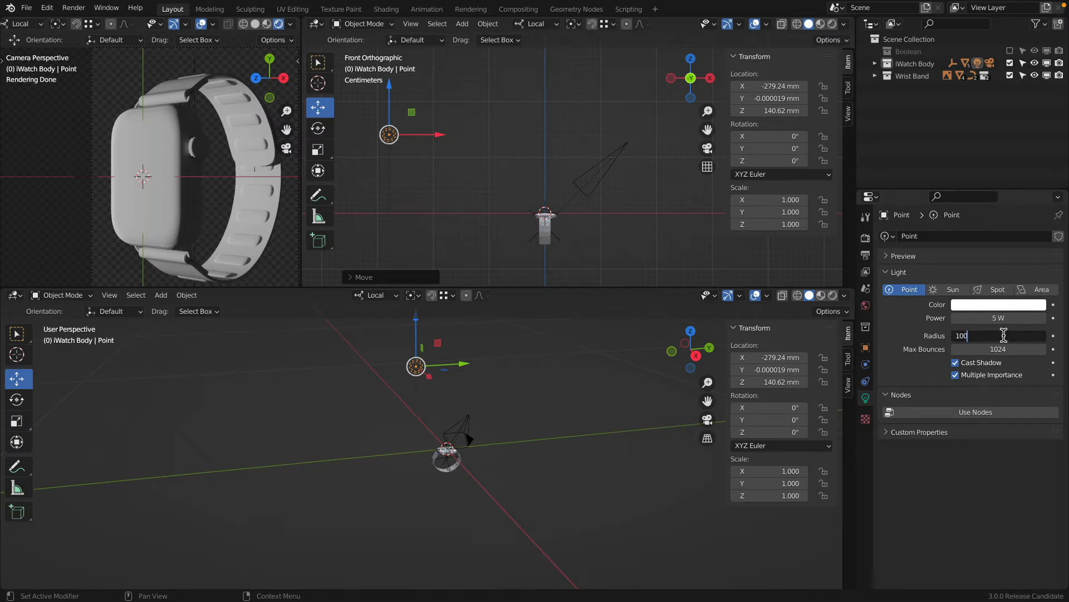
key(Return)
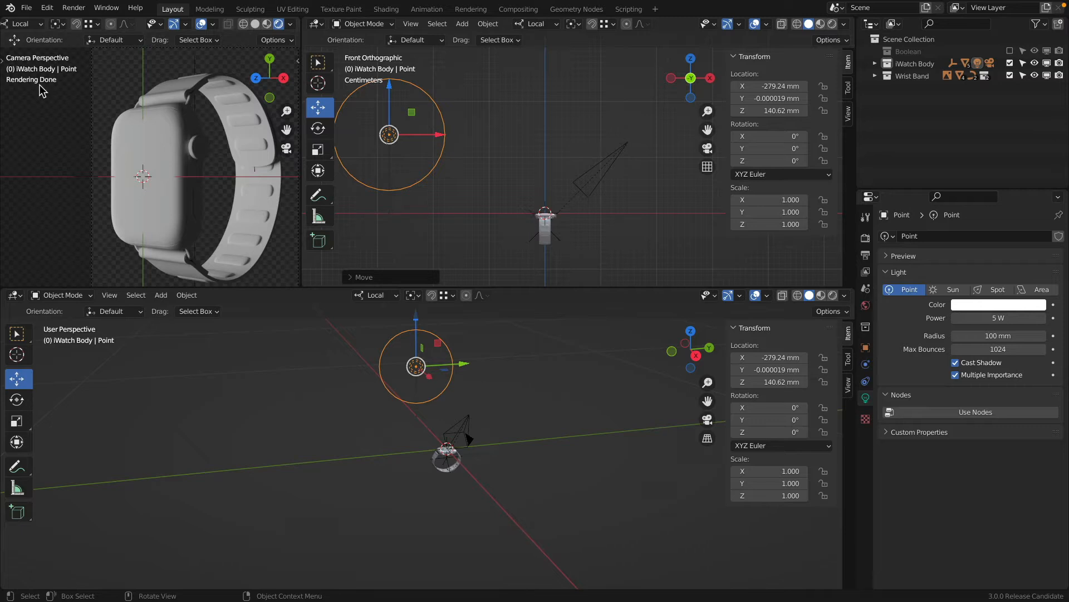
Set the render's color management look to Very High Contrast, after trying High Contrast.
scroll(50, 103, down, 3)
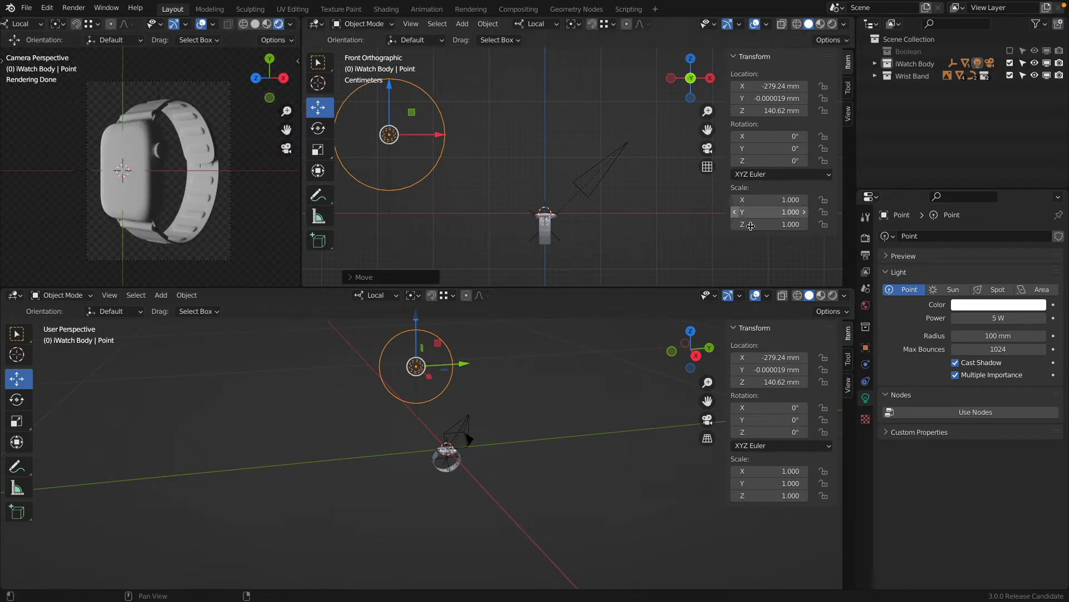
click(866, 238)
scroll(896, 415, down, 5)
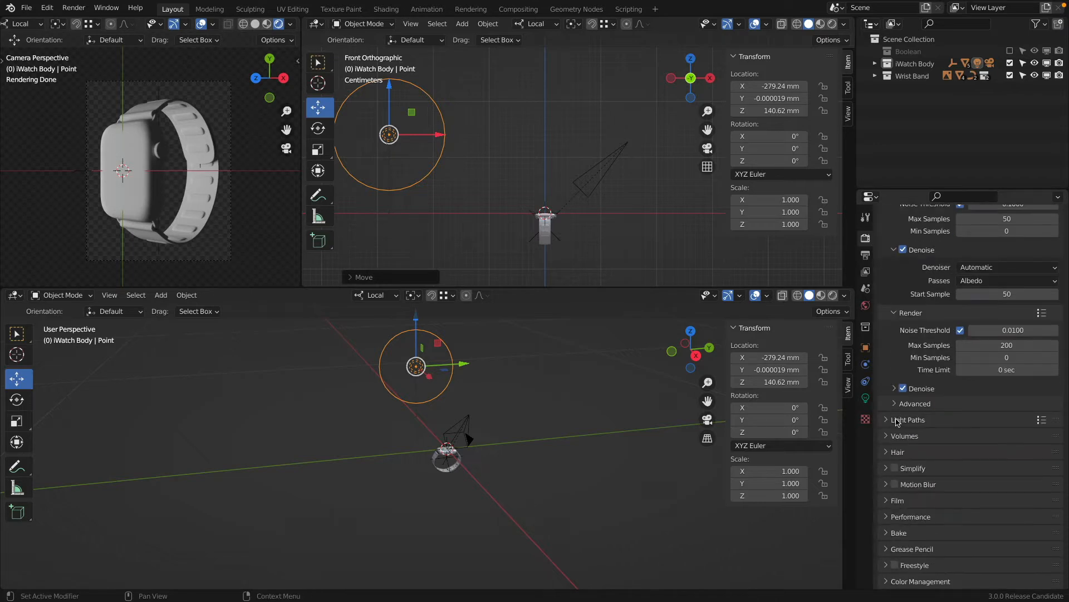
click(891, 581)
scroll(948, 408, down, 5)
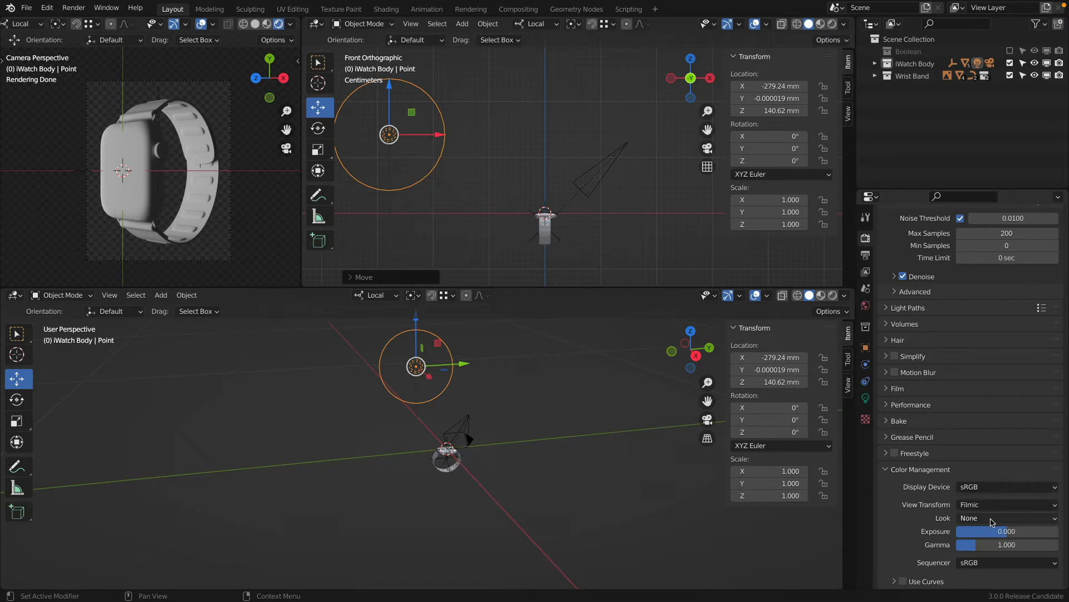
click(994, 518)
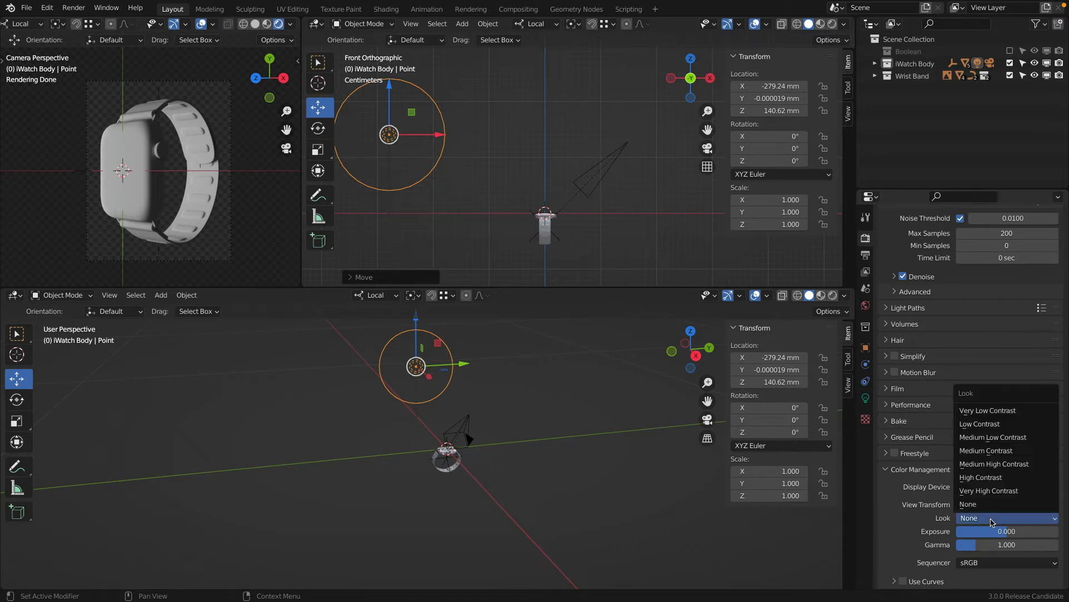
click(1000, 479)
click(991, 518)
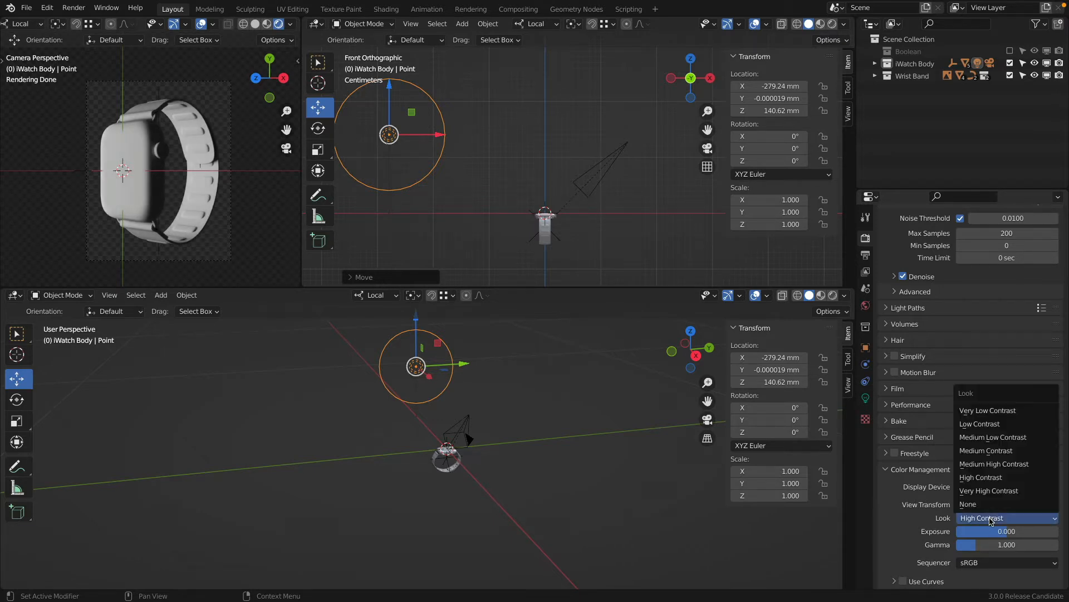
click(991, 491)
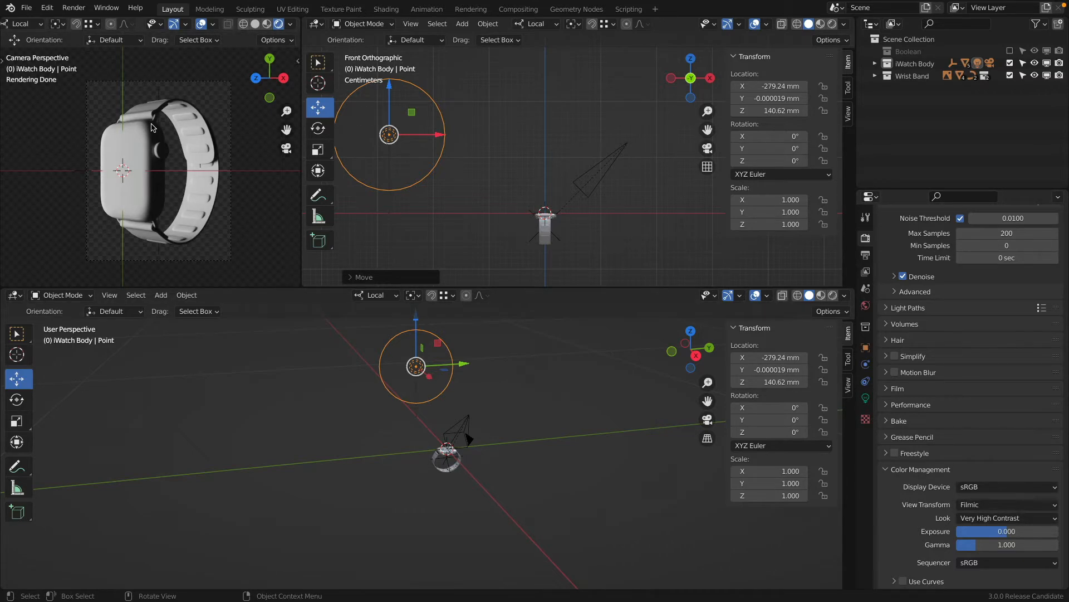
Try the None and Medium High Contrast color management looks, comparing them on the watch's crown in the camera render.
scroll(158, 137, up, 5)
scroll(159, 139, up, 3)
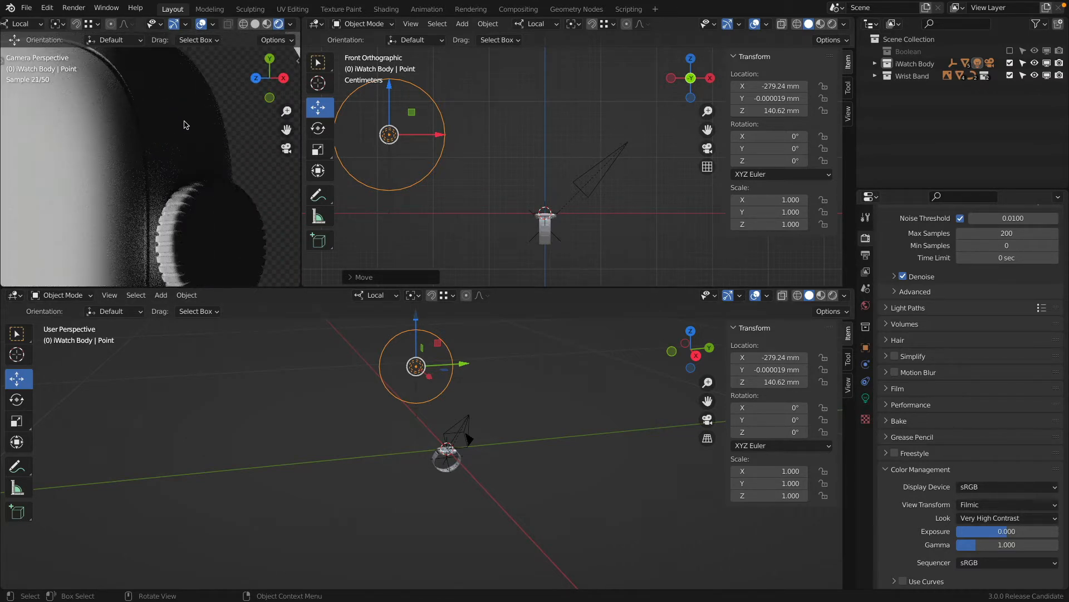
click(986, 518)
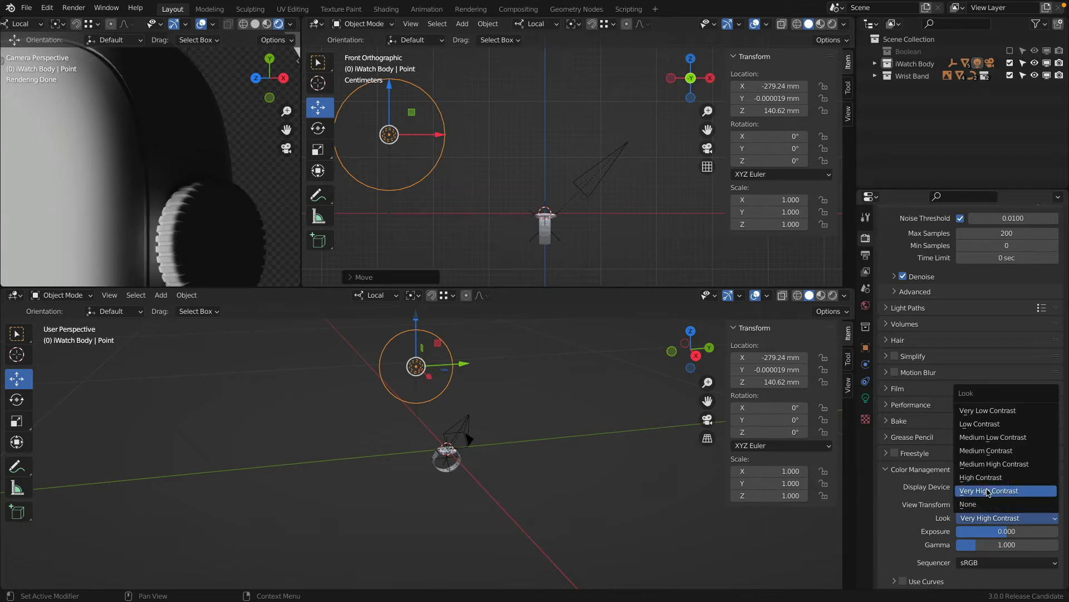
click(978, 504)
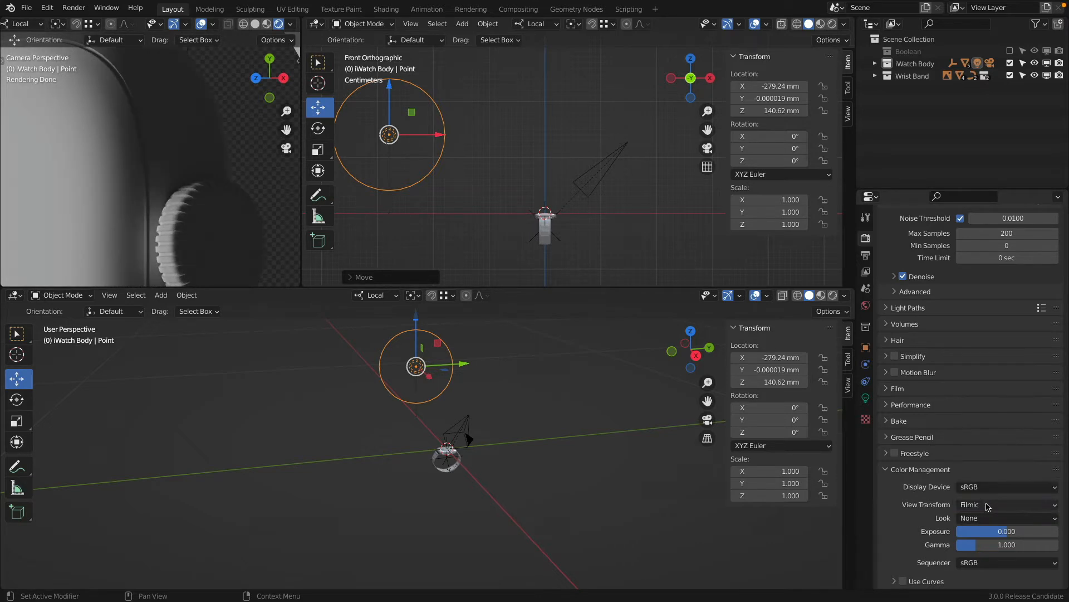
click(987, 517)
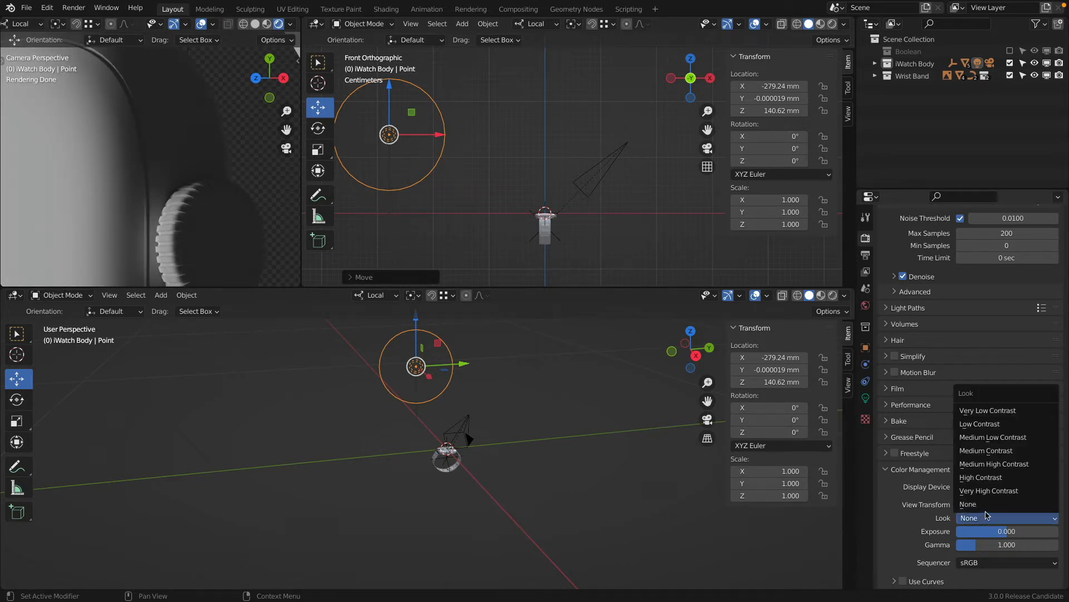
click(994, 464)
click(1006, 518)
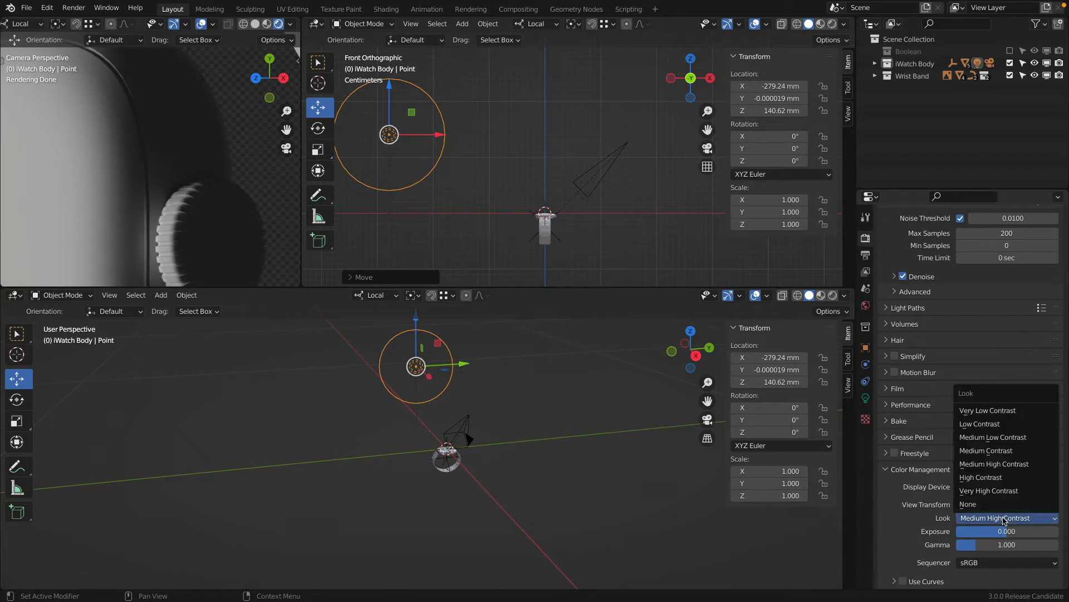
click(1007, 465)
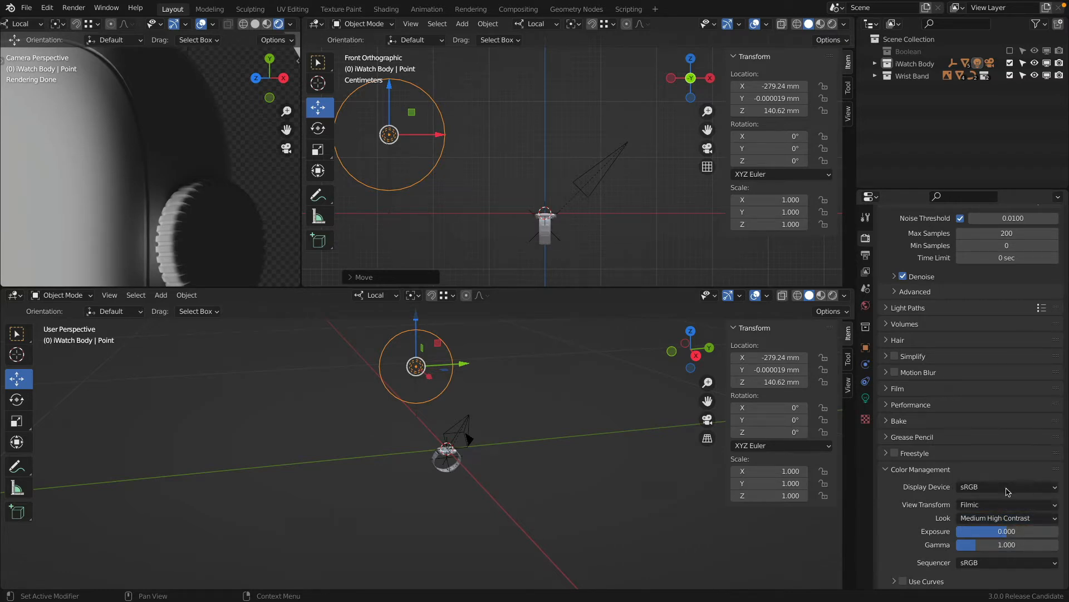
Set the render's color management look to High Contrast and frame the whole watch in the camera render.
click(1003, 518)
click(1004, 477)
scroll(221, 149, down, 5)
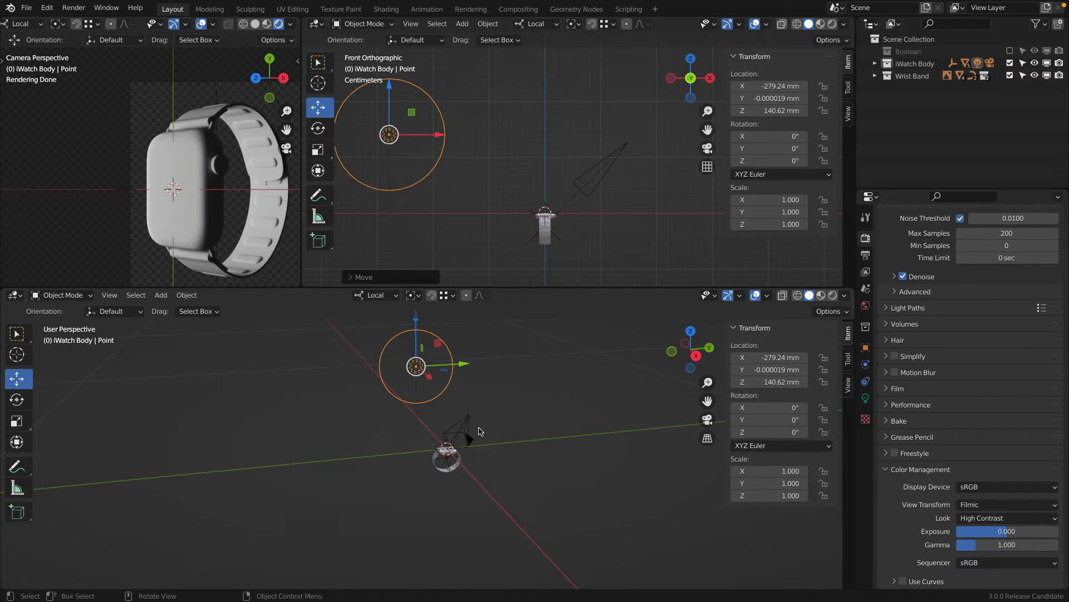
shift+middle_drag(267, 157, 232, 144)
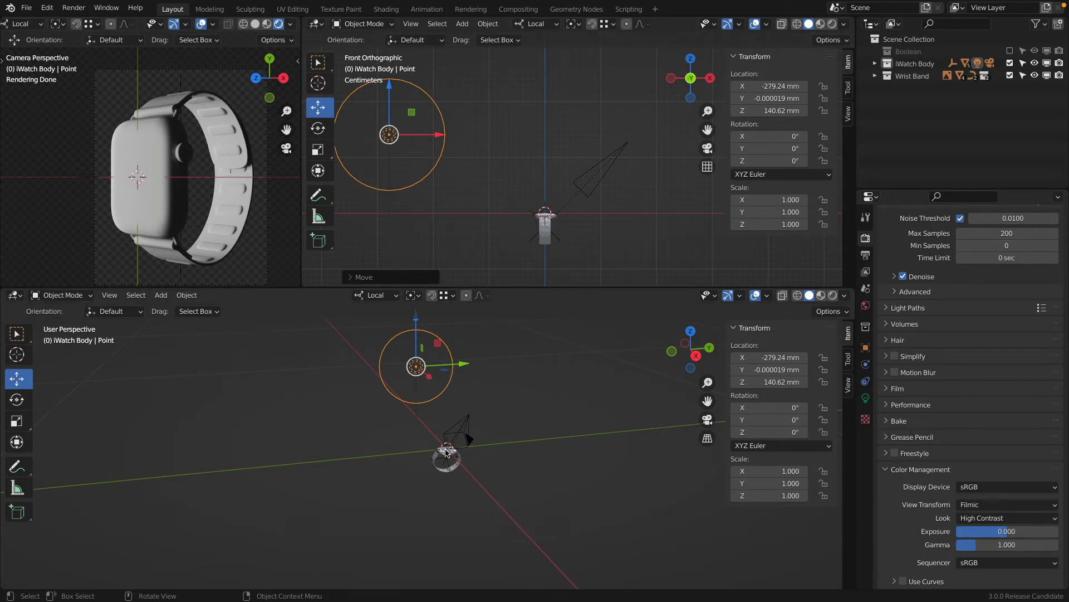
Add a mesh plane and move it well below the watch in front view, to about X -476 mm, Z -676 mm.
key(KP_1)
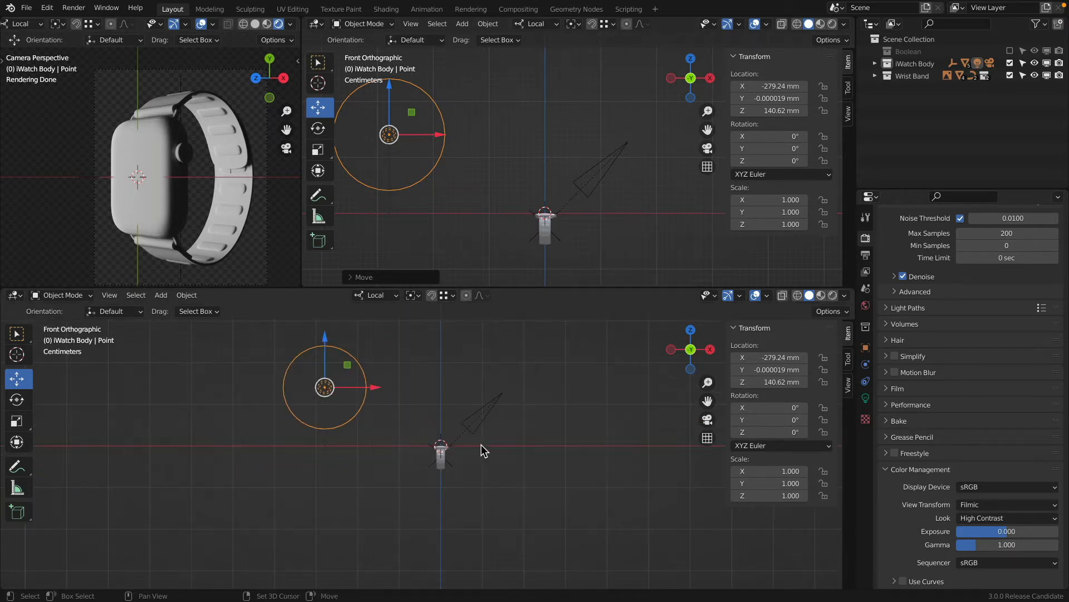
key(shift+a)
mouse_move(473, 298)
click(530, 296)
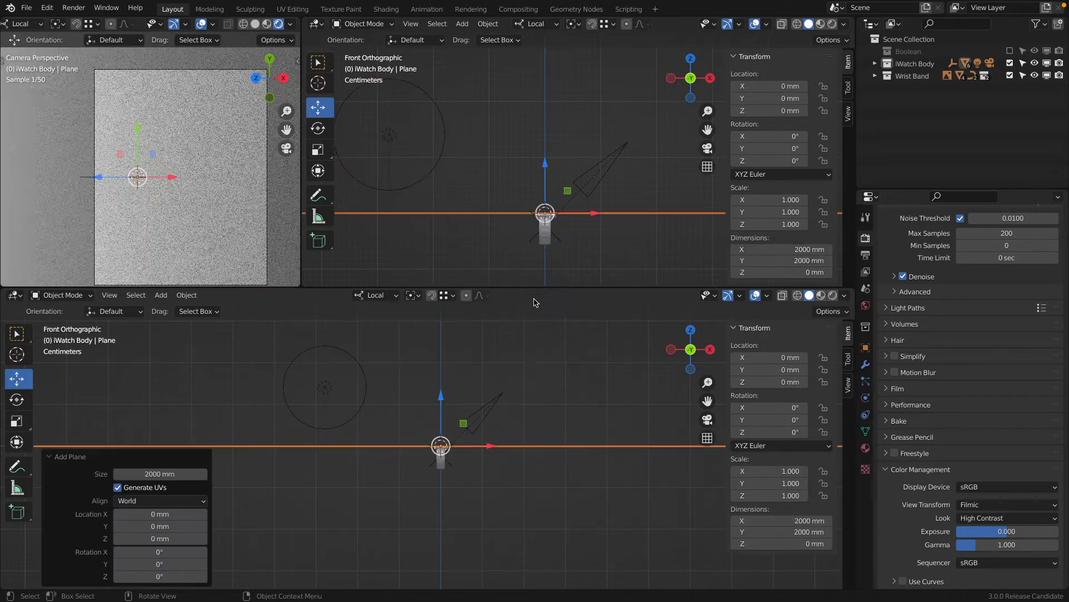
scroll(531, 371, down, 4)
key(g)
click(466, 464)
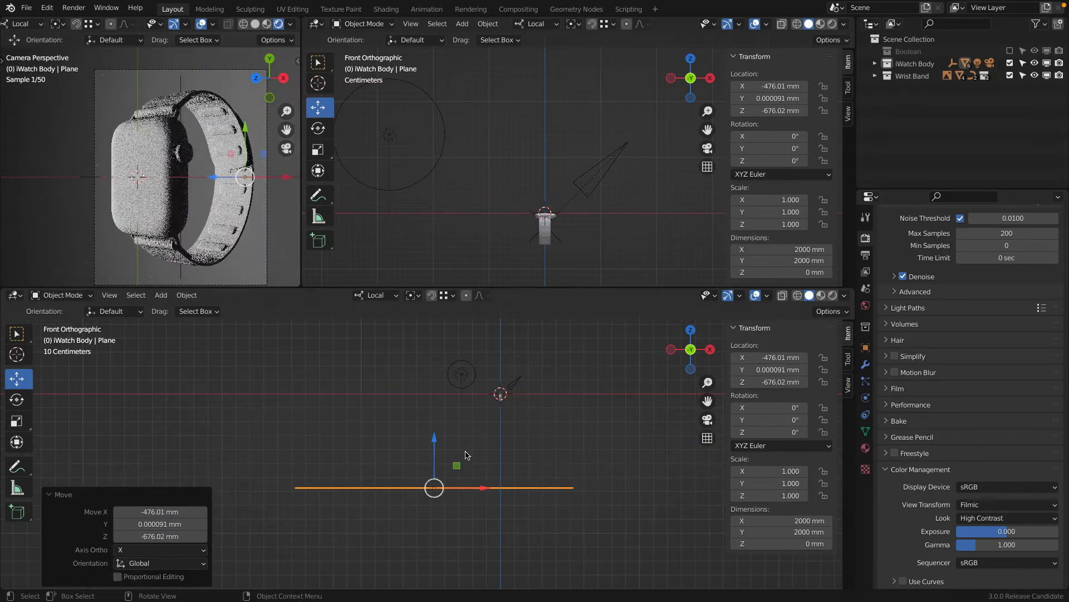
Tilt the plane about 45.6° in front view and place it behind the watch, at about X -108 mm, Z -360 mm.
key(r)
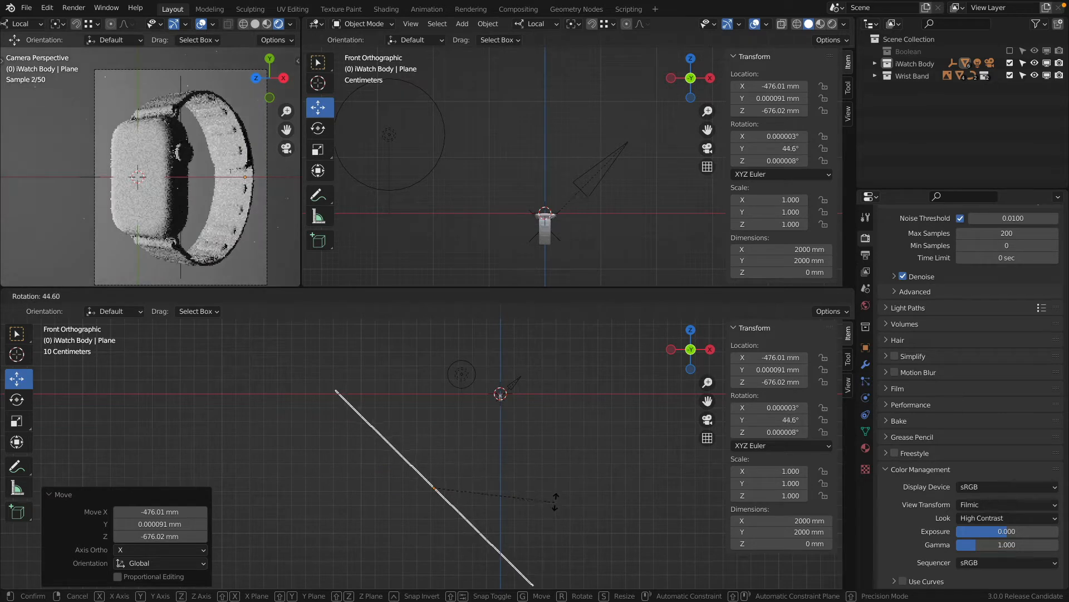
click(556, 503)
key(g)
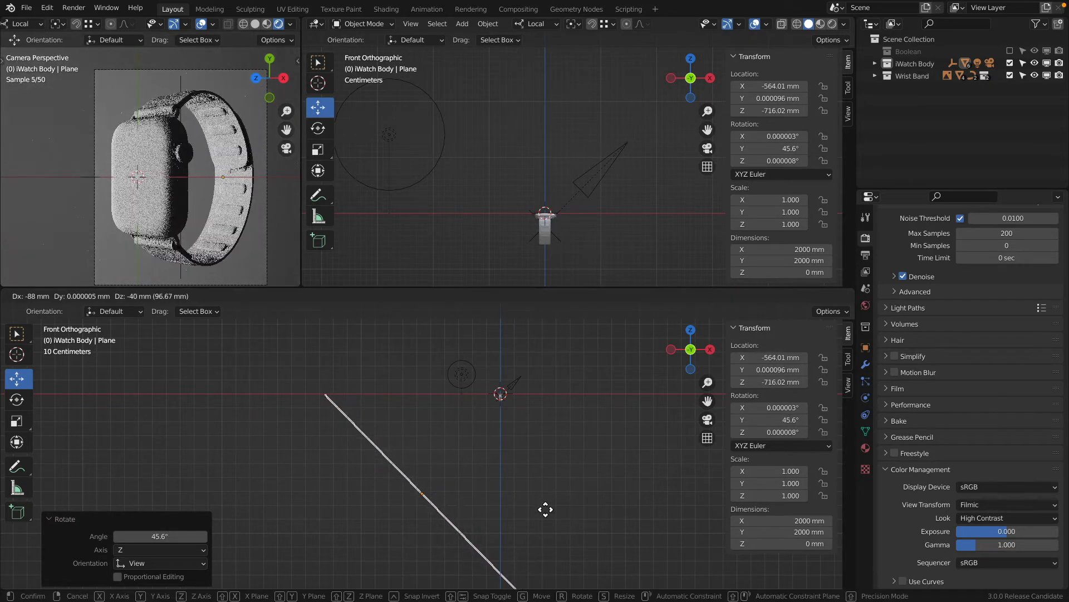
click(540, 509)
key(g)
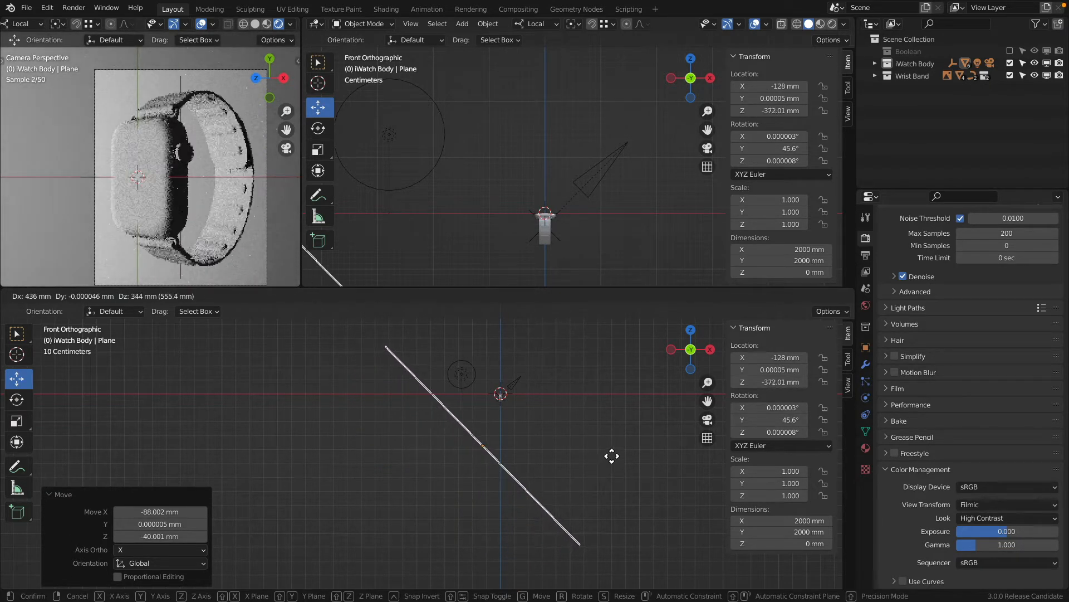
click(612, 455)
Hide and reveal the plane repeatedly to compare how its bounced light affects the watch in the camera render.
scroll(177, 121, up, 8)
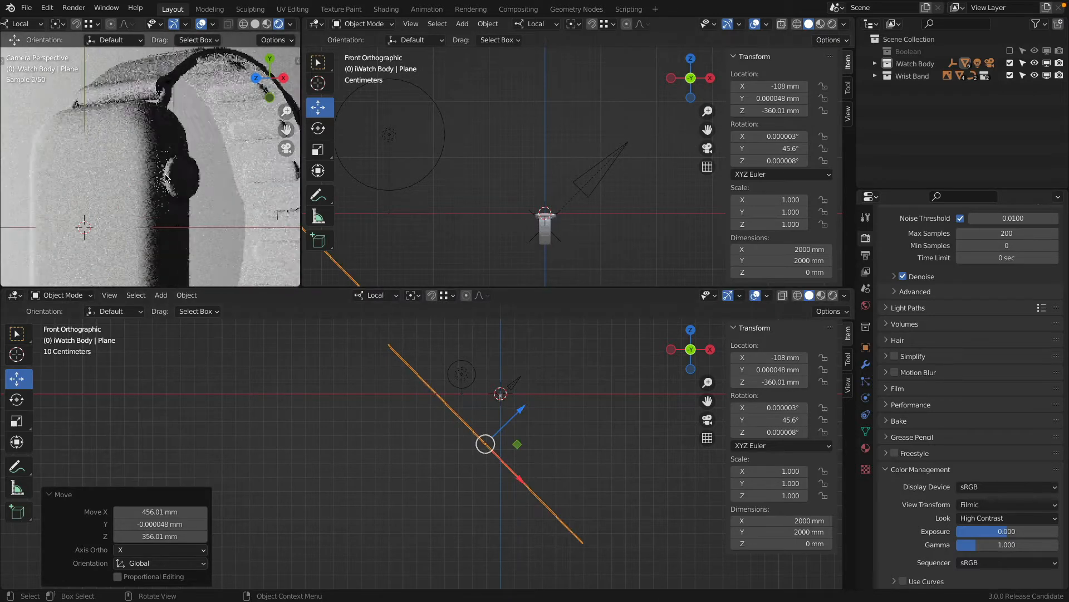
scroll(177, 122, down, 6)
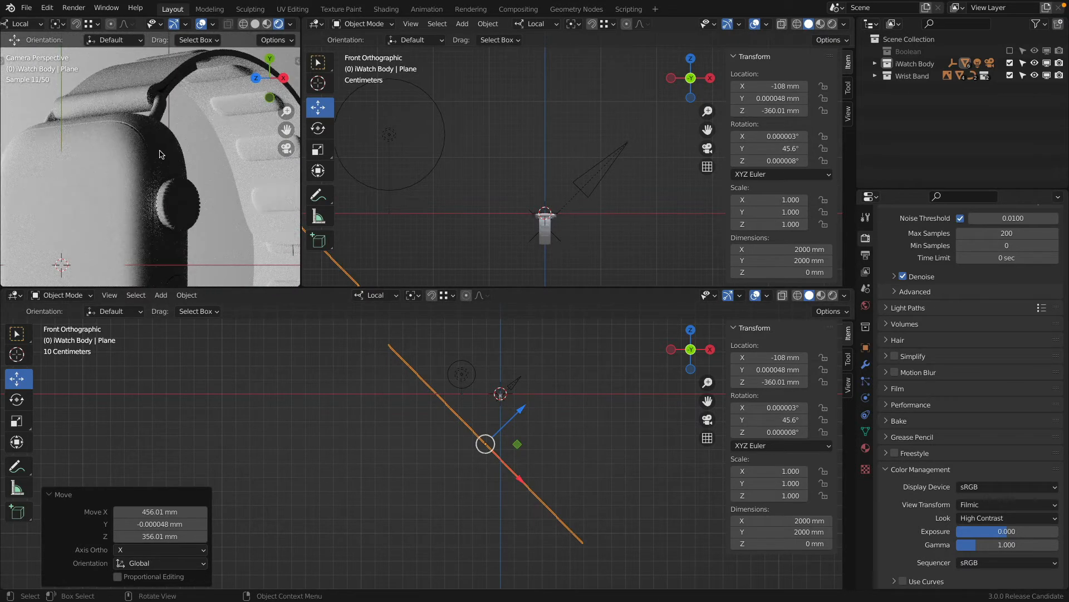
key(h)
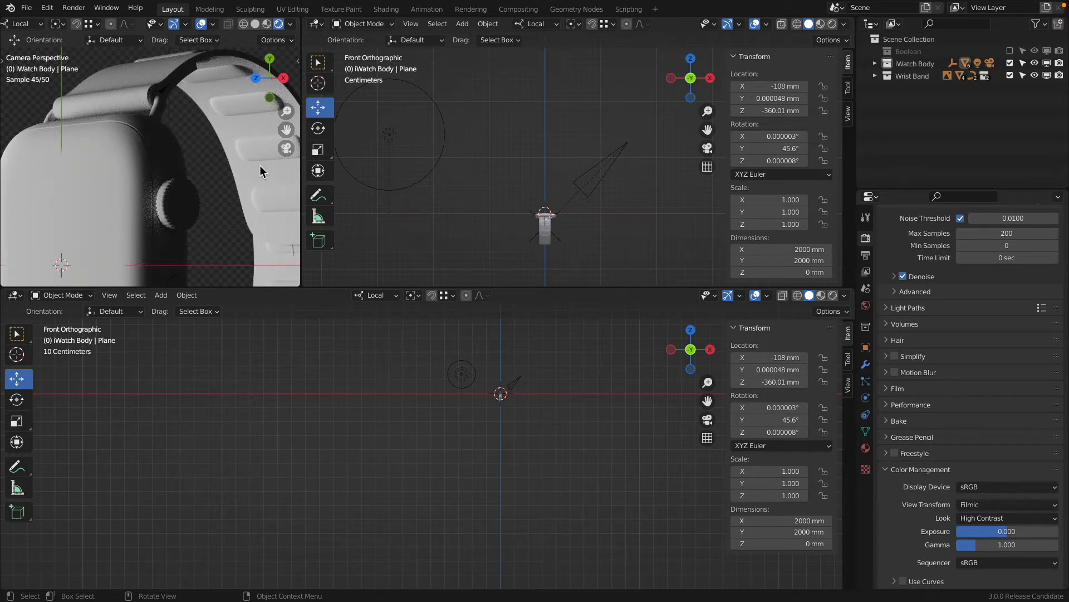
key(alt+h)
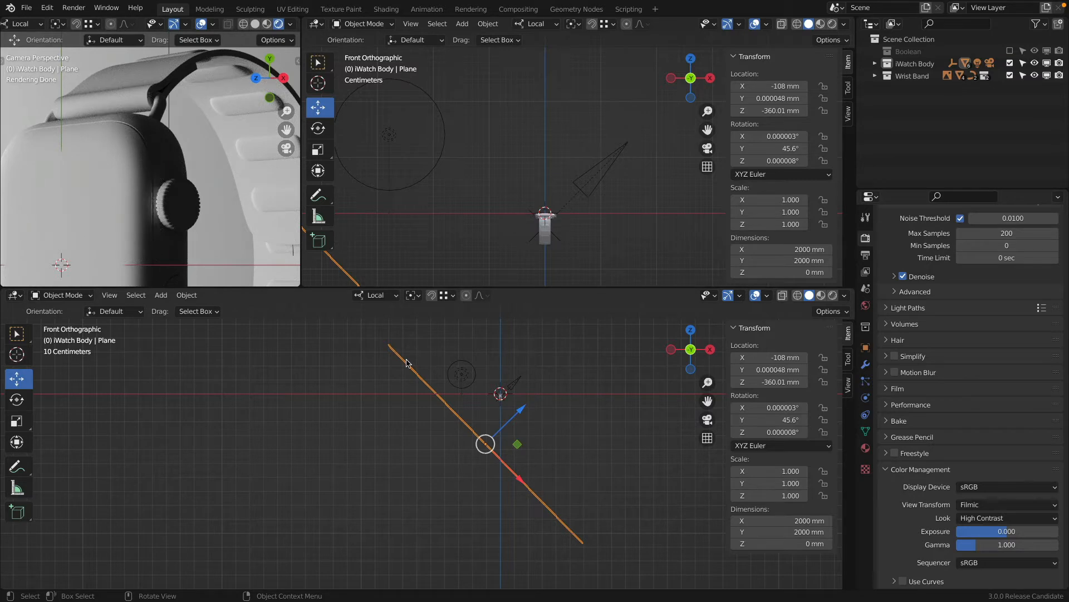
key(h)
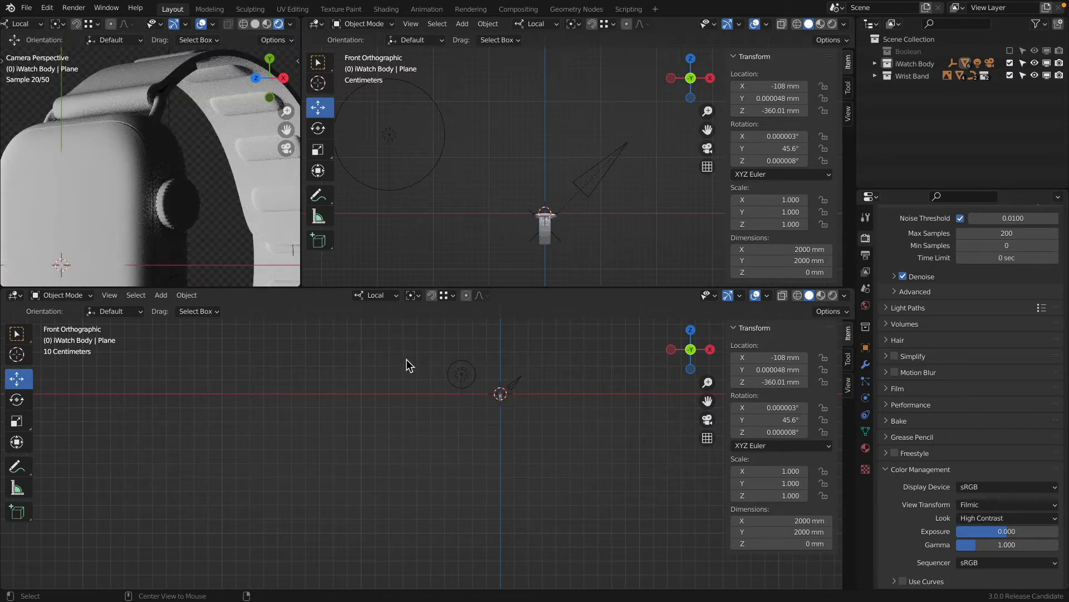
key(alt+h)
key(h)
key(alt+h)
key(h)
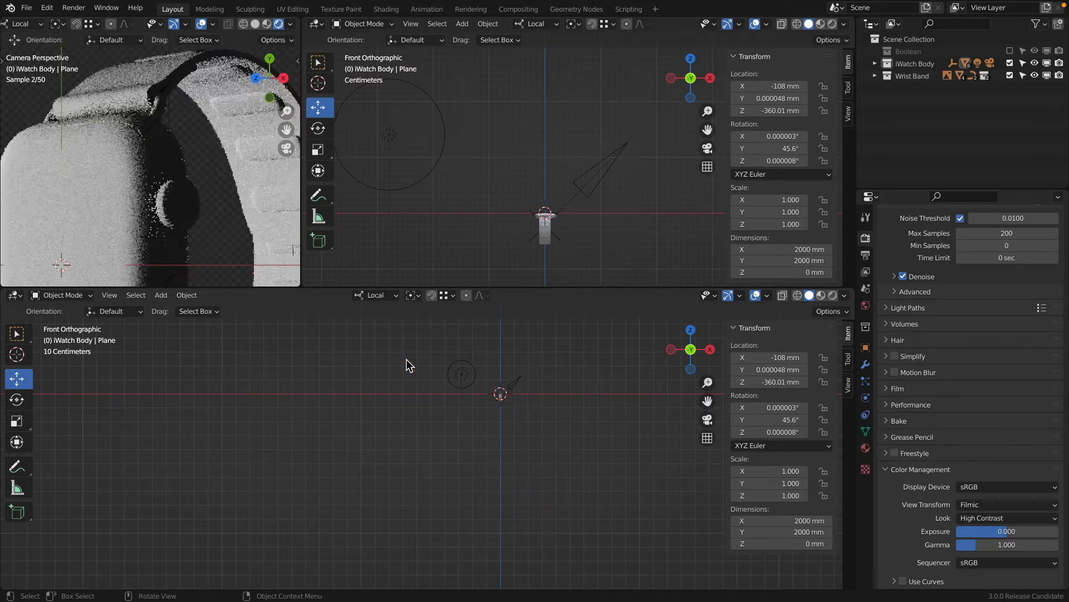
key(alt+h)
key(h)
key(alt+h)
key(h)
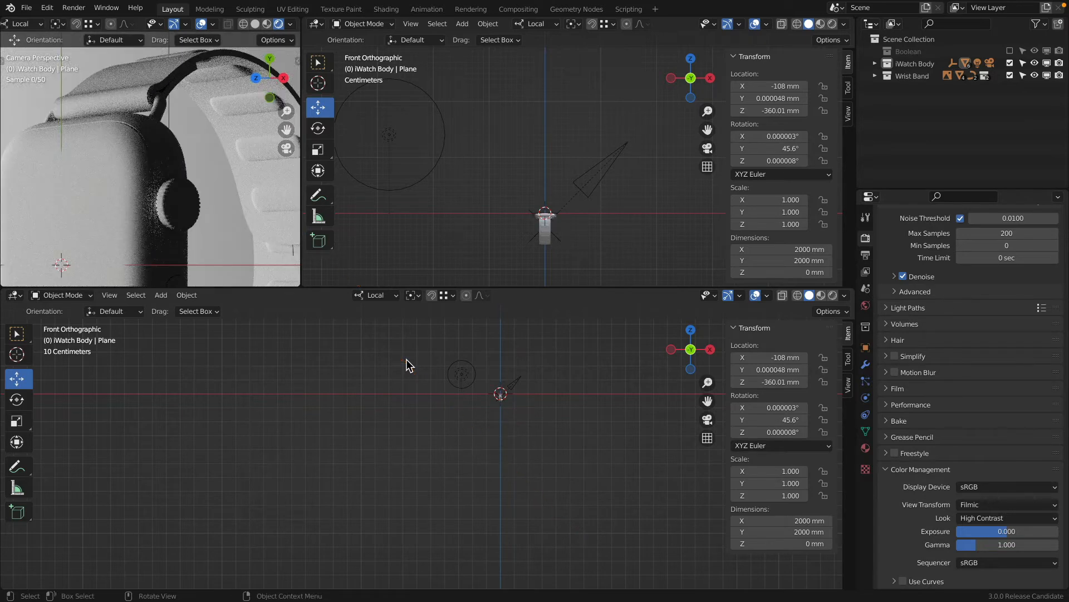
key(alt+h)
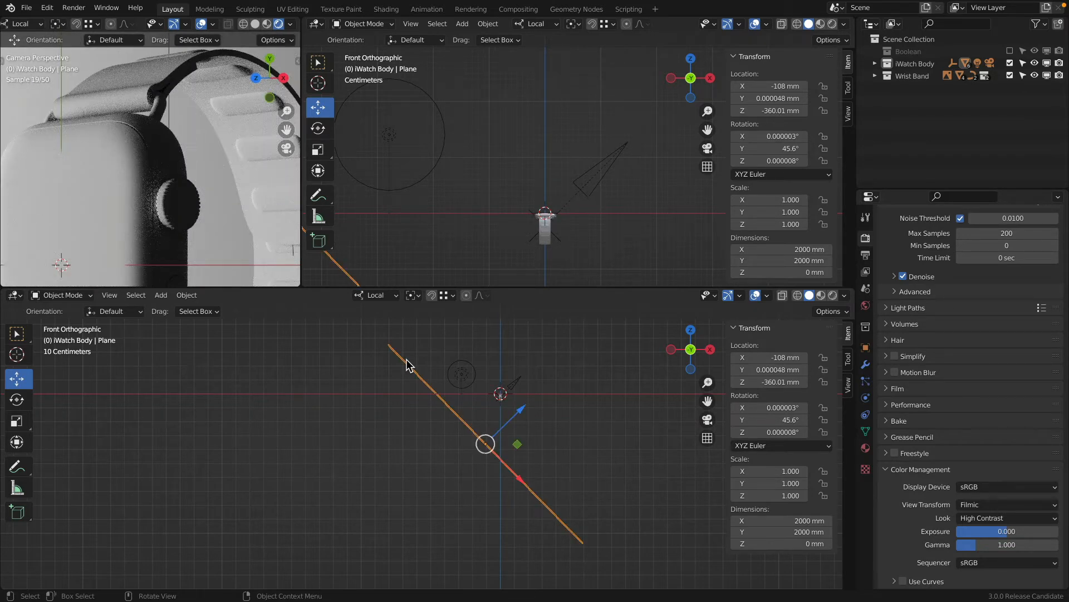
scroll(201, 187, down, 5)
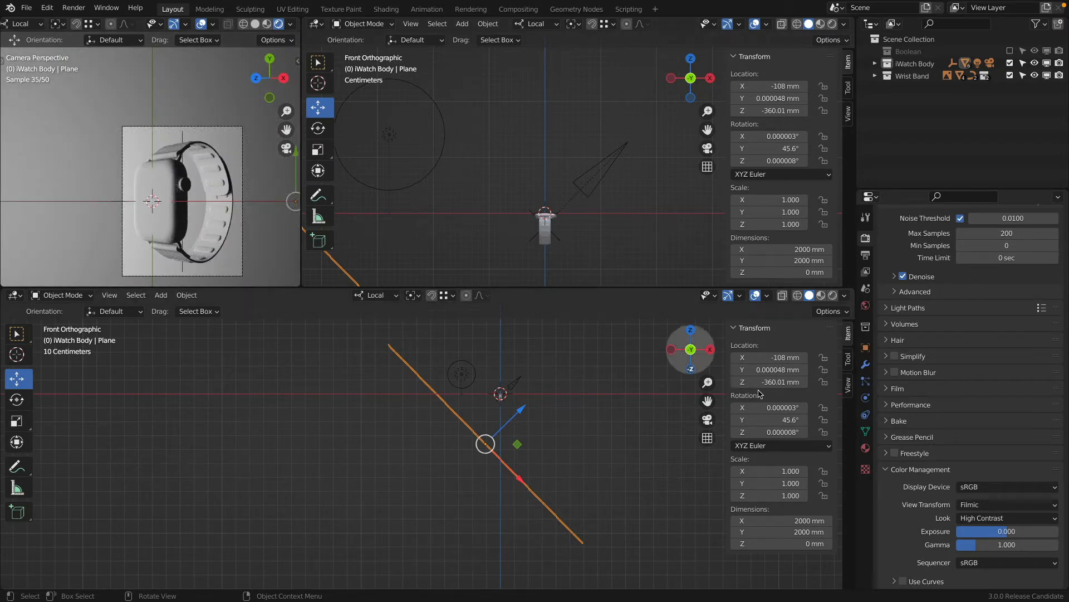
Give the plane a new material named Whiteboard with its base color brightened to pure white.
click(865, 447)
click(935, 292)
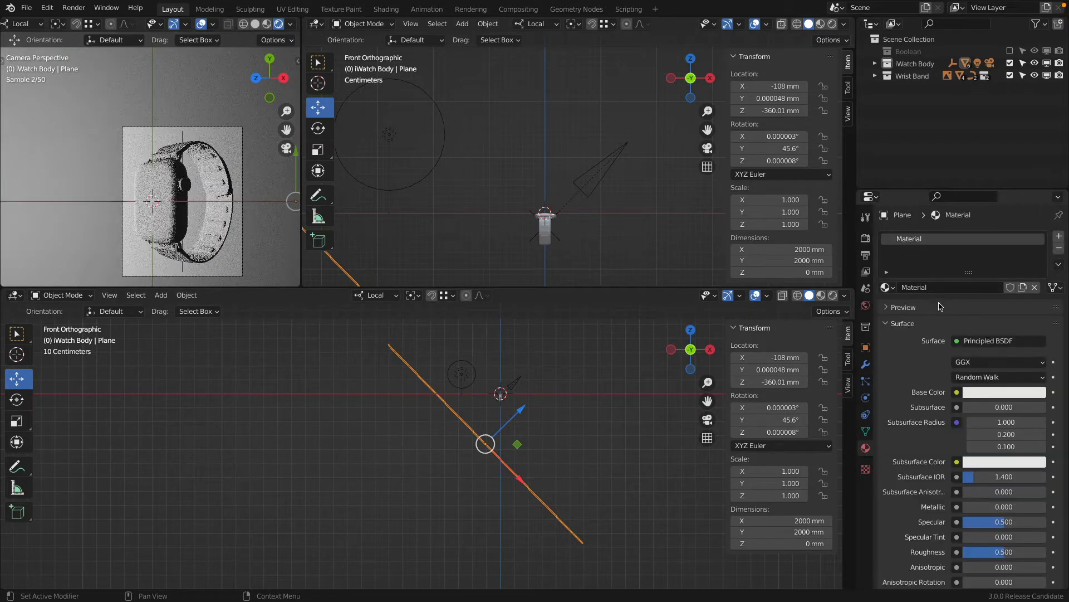
click(1001, 393)
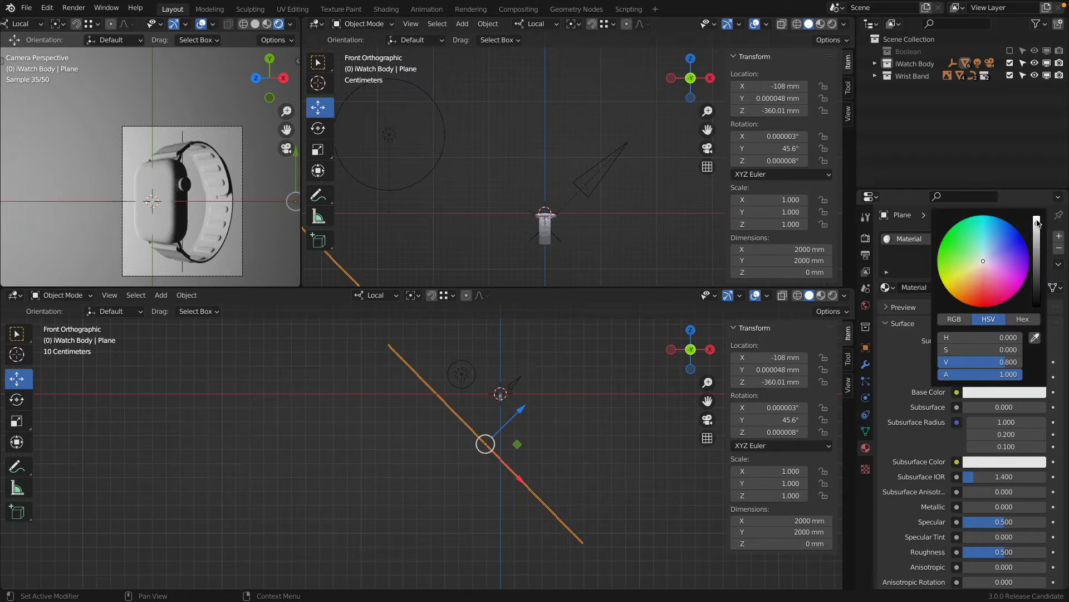
drag(1037, 223, 1037, 217)
double_click(937, 287)
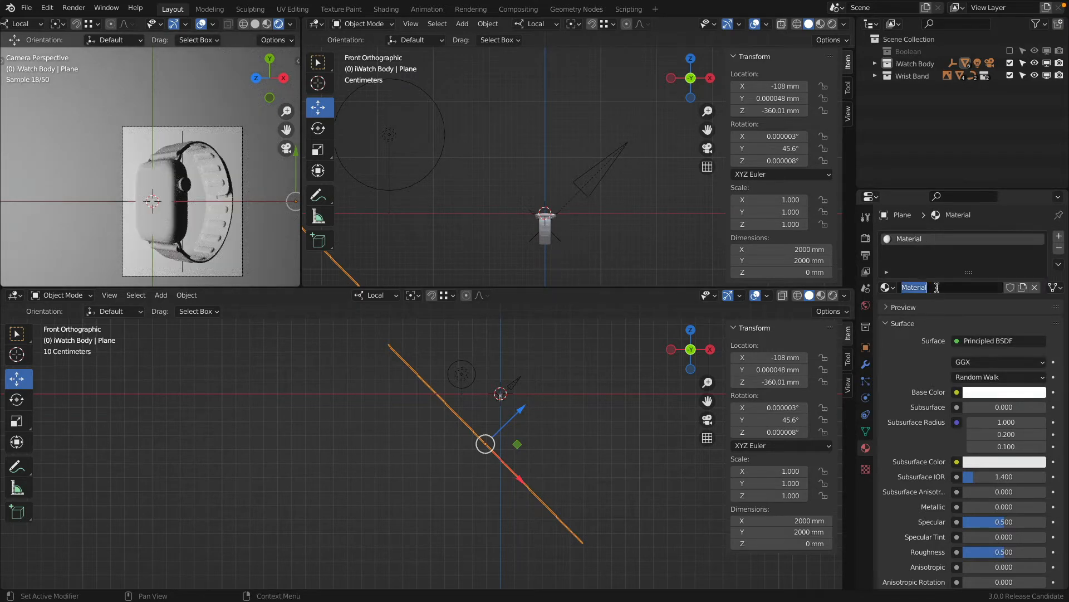
text(Whiteboard)
key(Return)
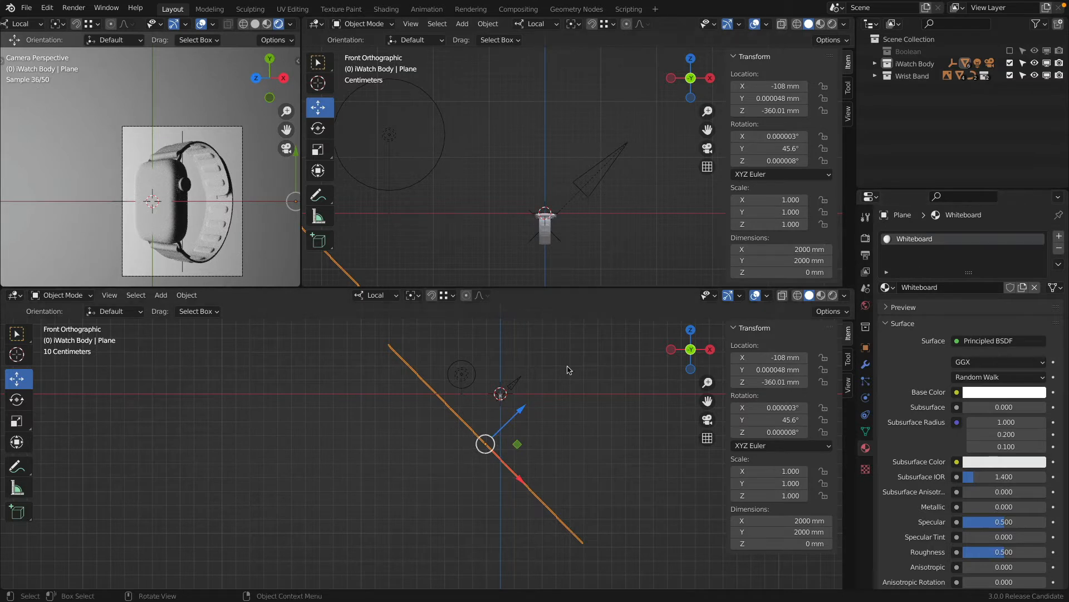
Move the plane to the Scene Collection and rename the object Whiteboard.
key(m)
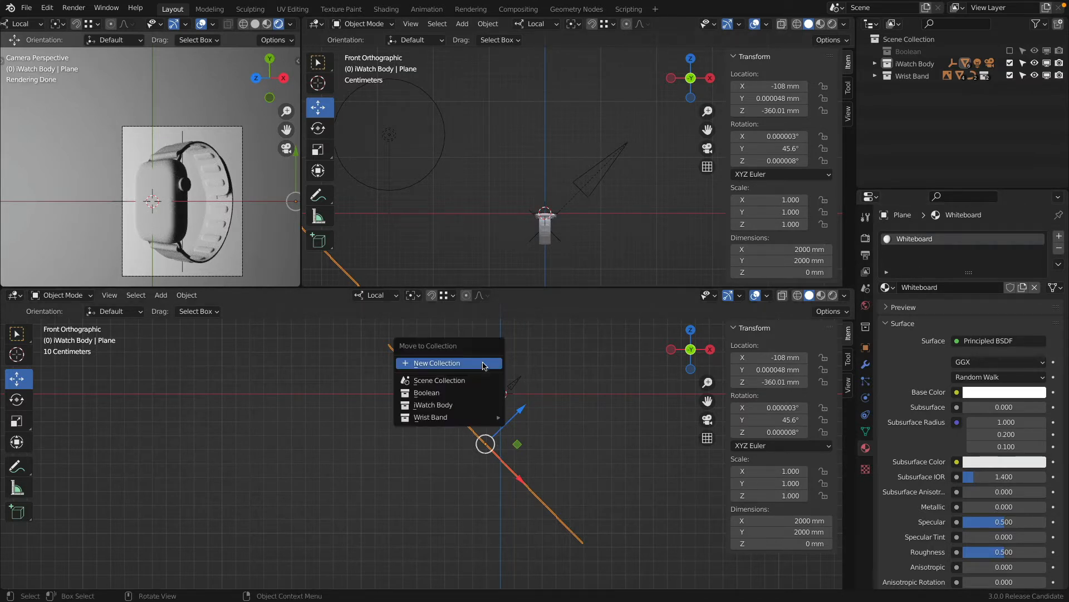
click(470, 385)
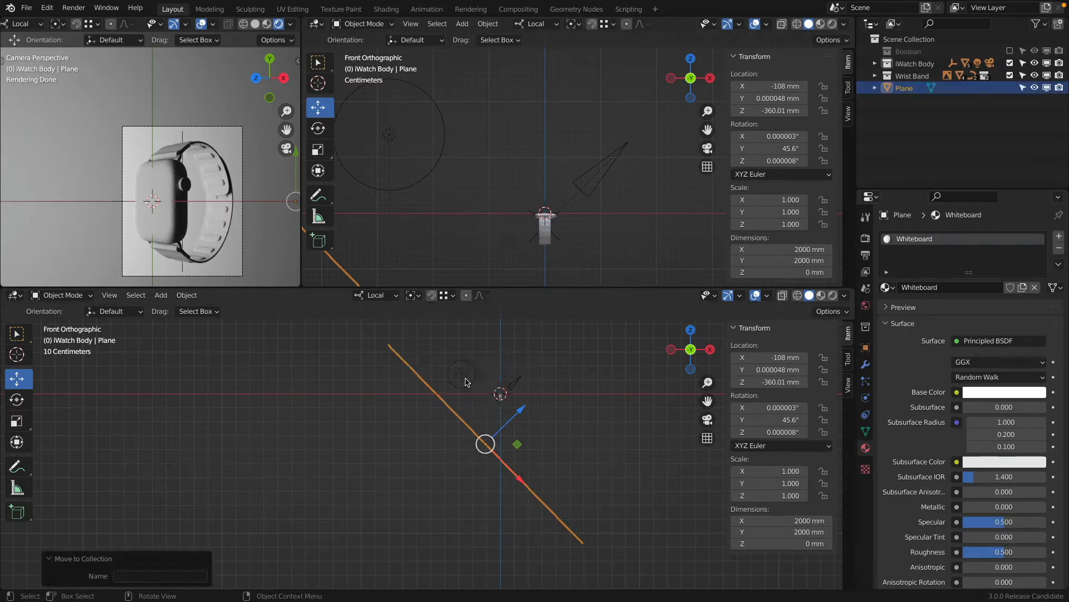
double_click(905, 88)
text(Whiteboa)
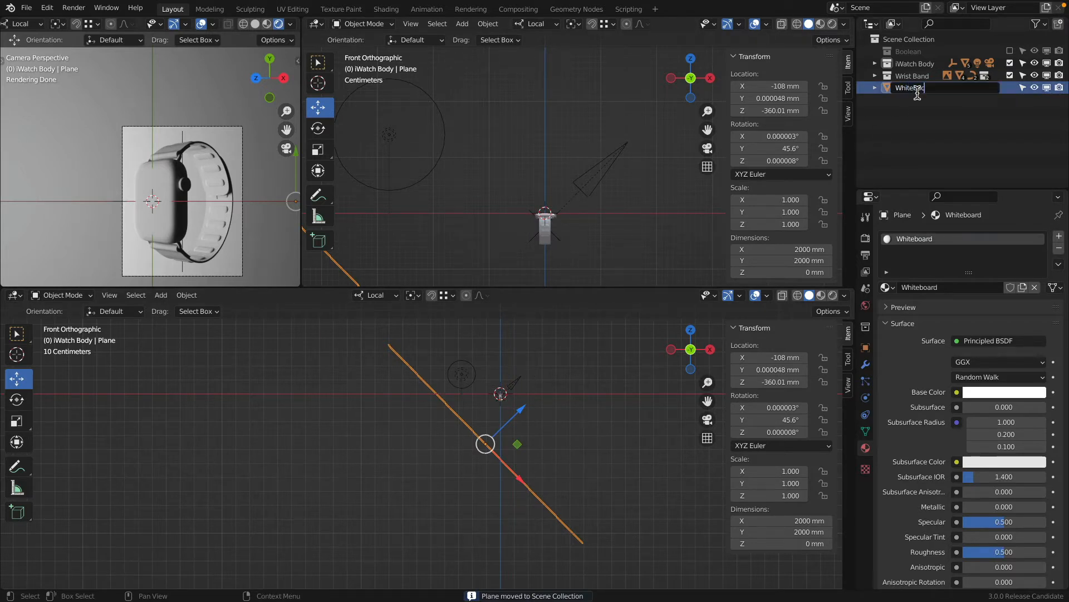
text(eba)
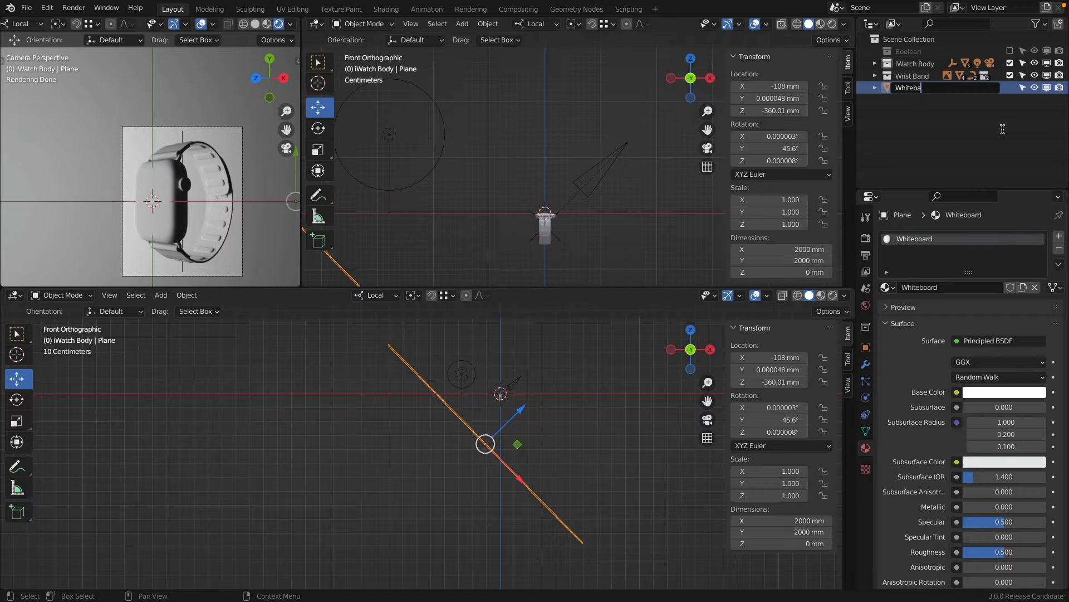
key(BackSpace)
text(oard)
key(Return)
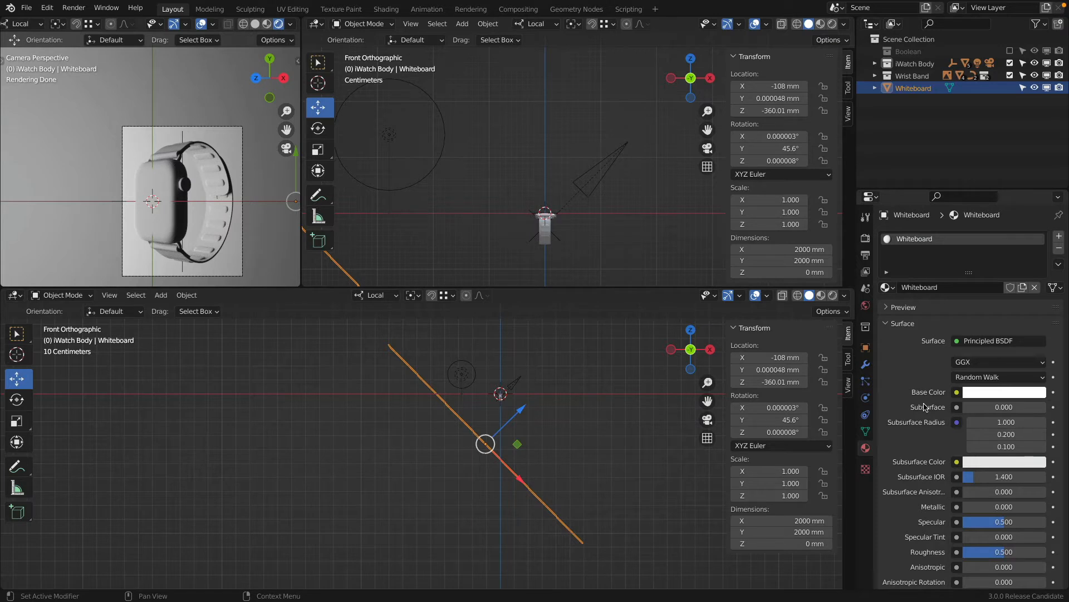
Set the Whiteboard material's emission color to white and inspect the watch up close in the camera render.
scroll(925, 406, down, 12)
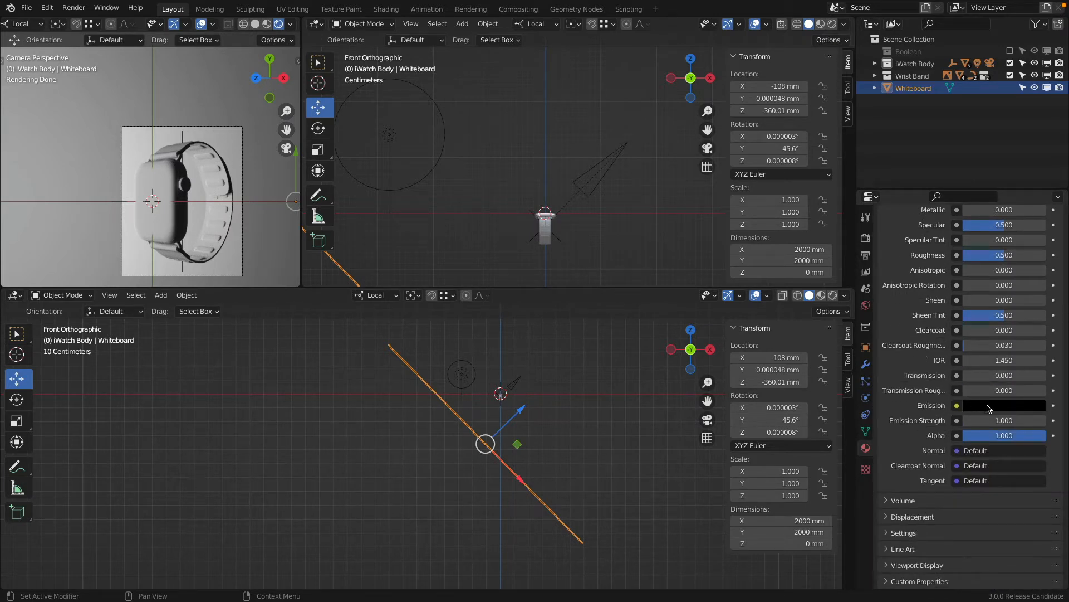
click(989, 407)
drag(1034, 253, 1036, 230)
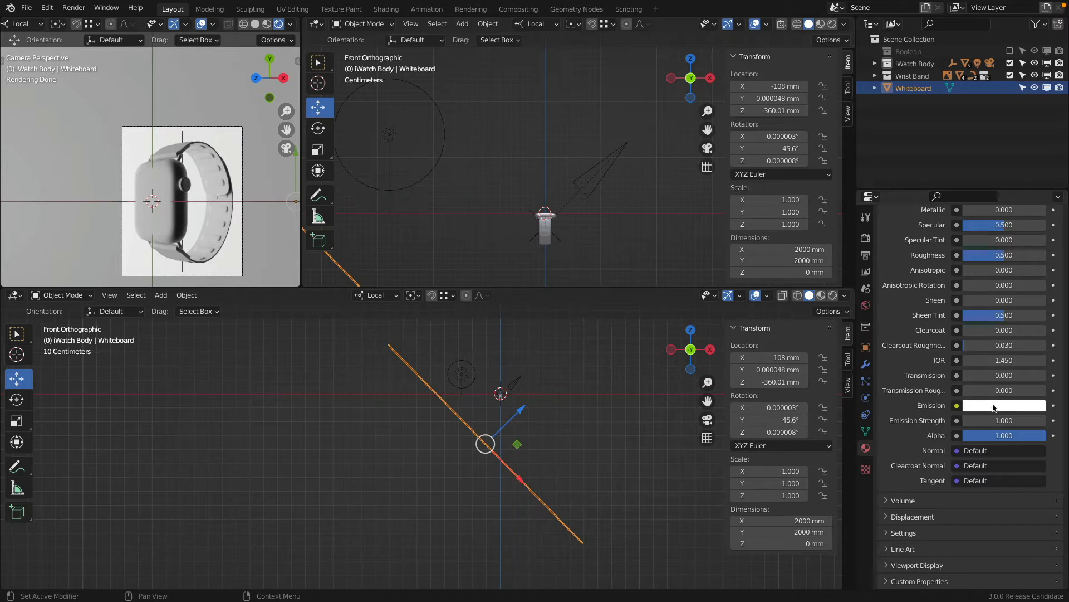
scroll(182, 186, up, 5)
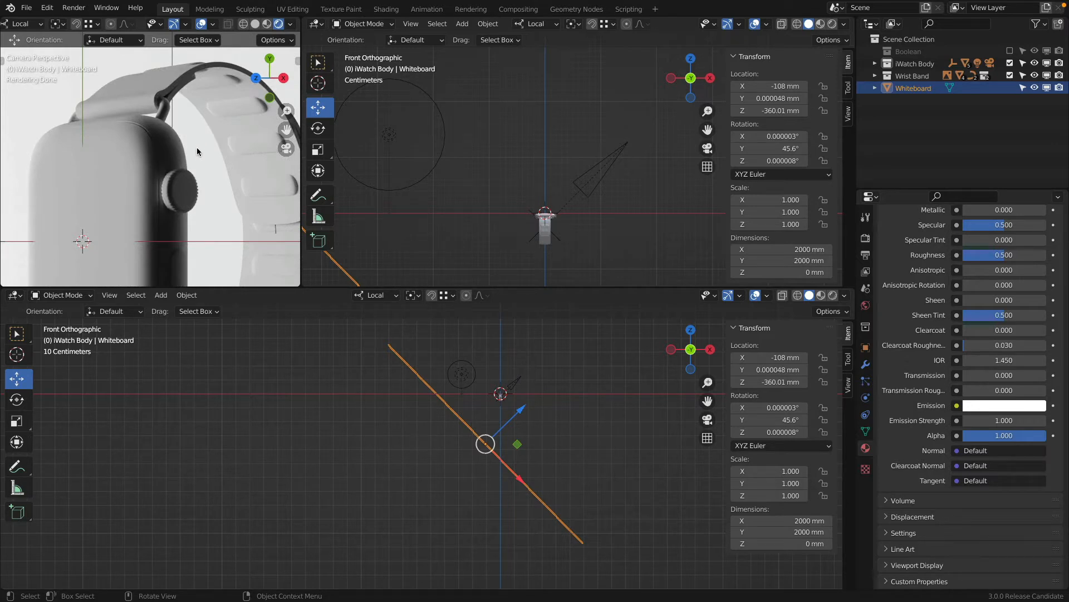
Set the Whiteboard material's emission strength to 0 and back to 1 to compare the lighting on the watch.
click(1005, 420)
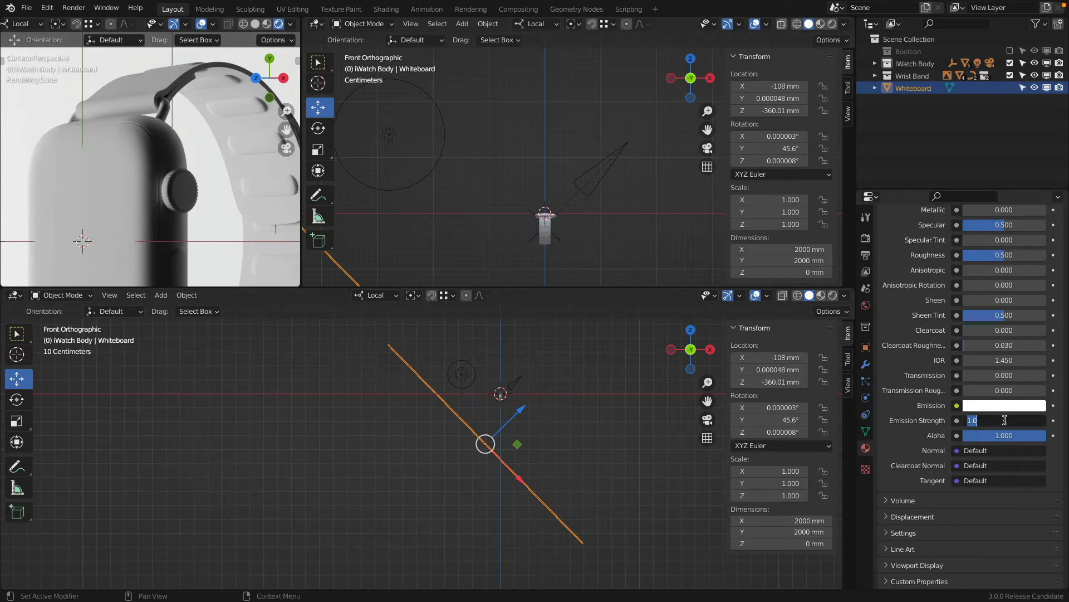
text(0)
key(Return)
click(1005, 420)
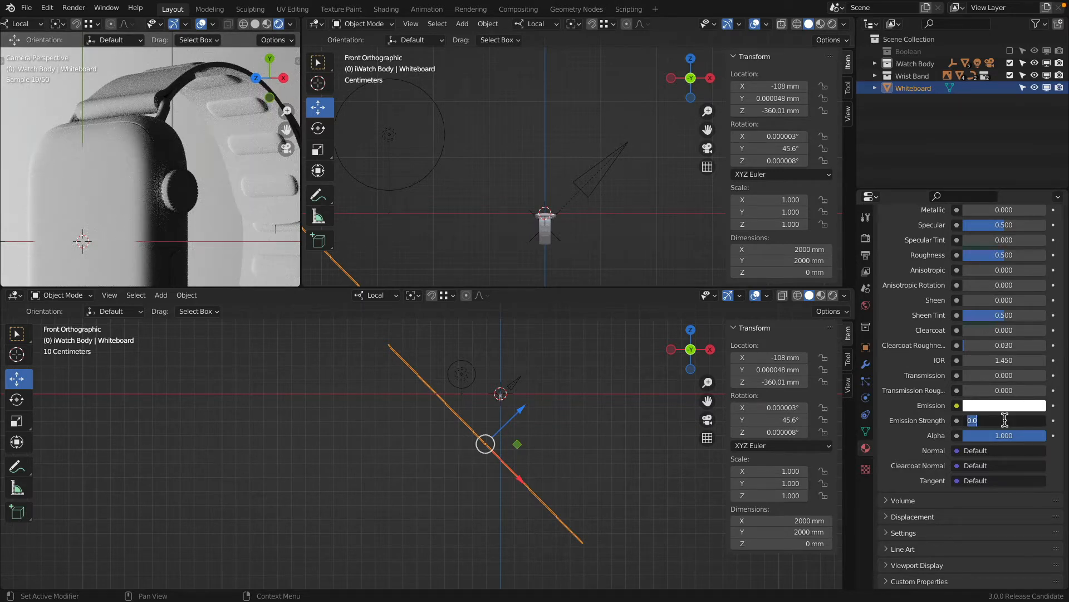
text(1)
key(Return)
Move the whiteboard plane away from the watch along its local Z axis to about X -810 mm, Z -1048 mm.
scroll(562, 401, down, 5)
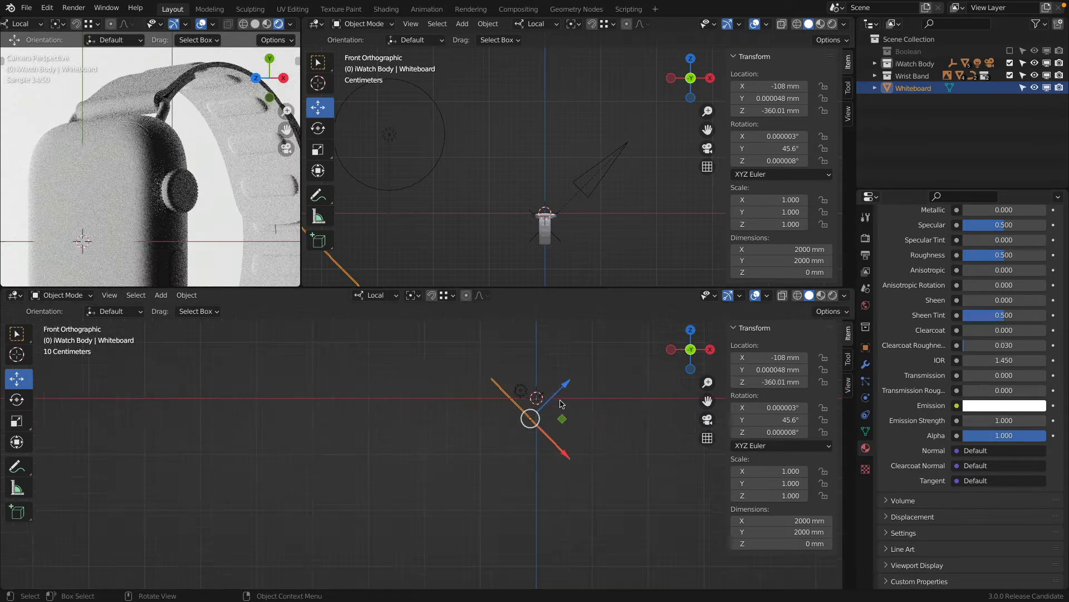
mouse_move(569, 379)
mouse_down()
mouse_move(551, 404)
mouse_move(592, 375)
mouse_move(578, 383)
mouse_up()
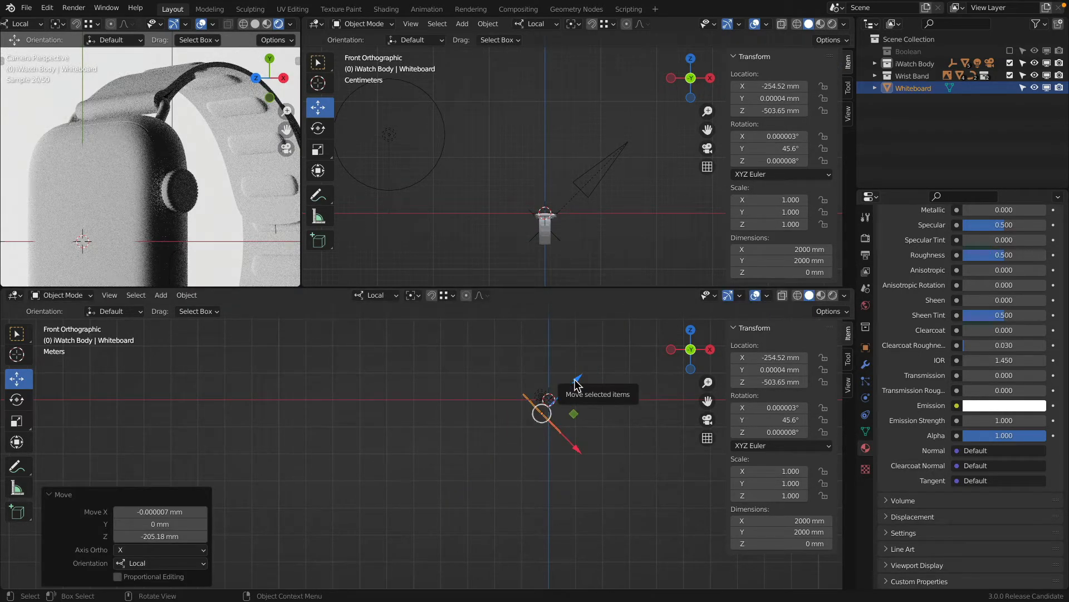
scroll(560, 390, up, 6)
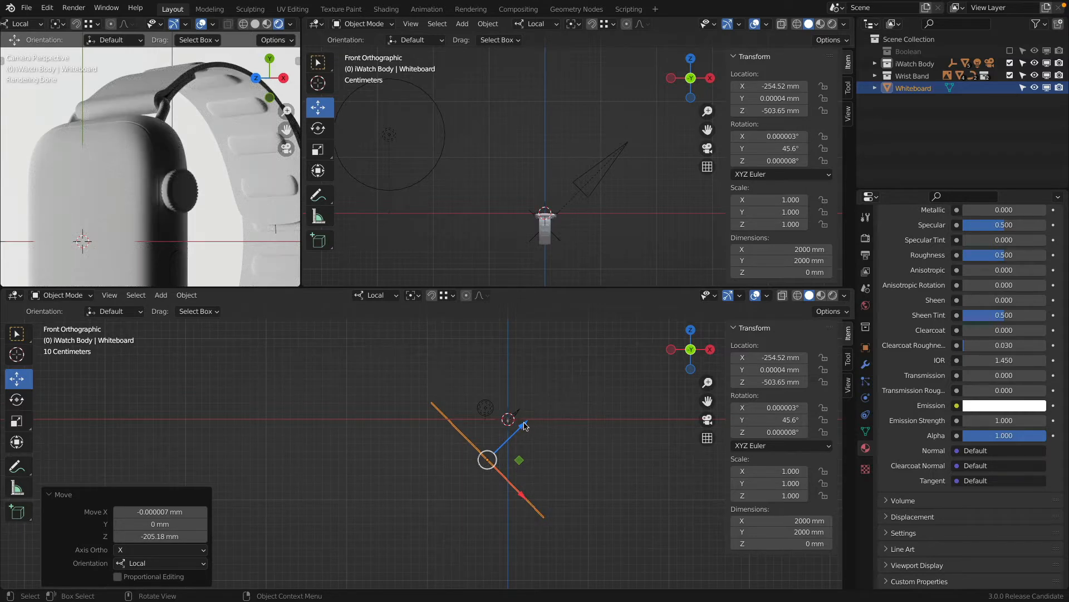
drag(524, 426, 504, 456)
scroll(505, 456, down, 3)
shift+middle_drag(504, 456, 522, 406)
drag(533, 394, 524, 405)
Raise the Whiteboard material's emission strength to 4.
click(998, 420)
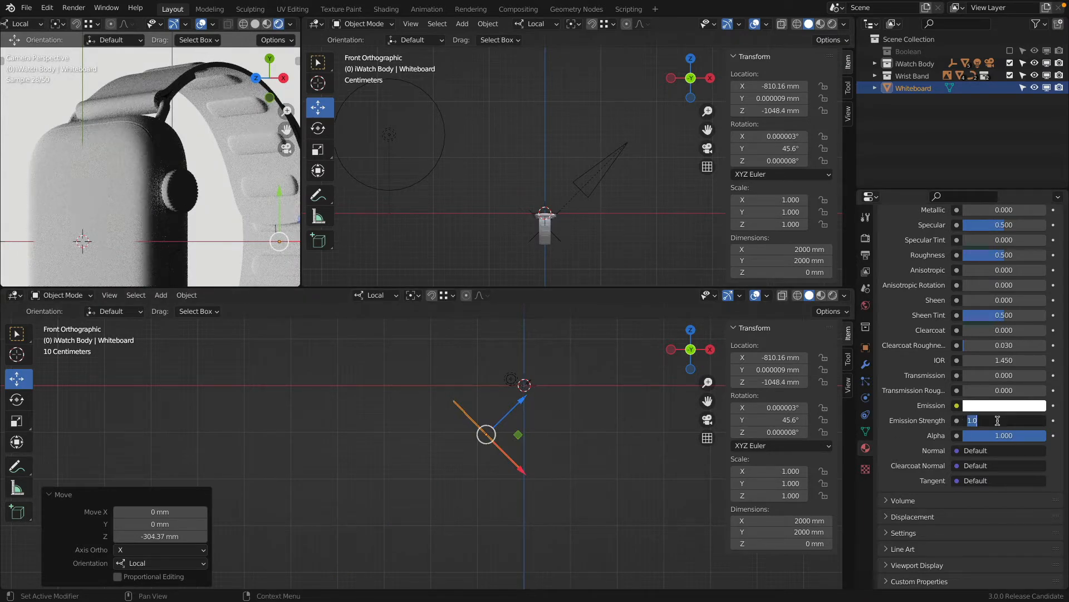
key(Return)
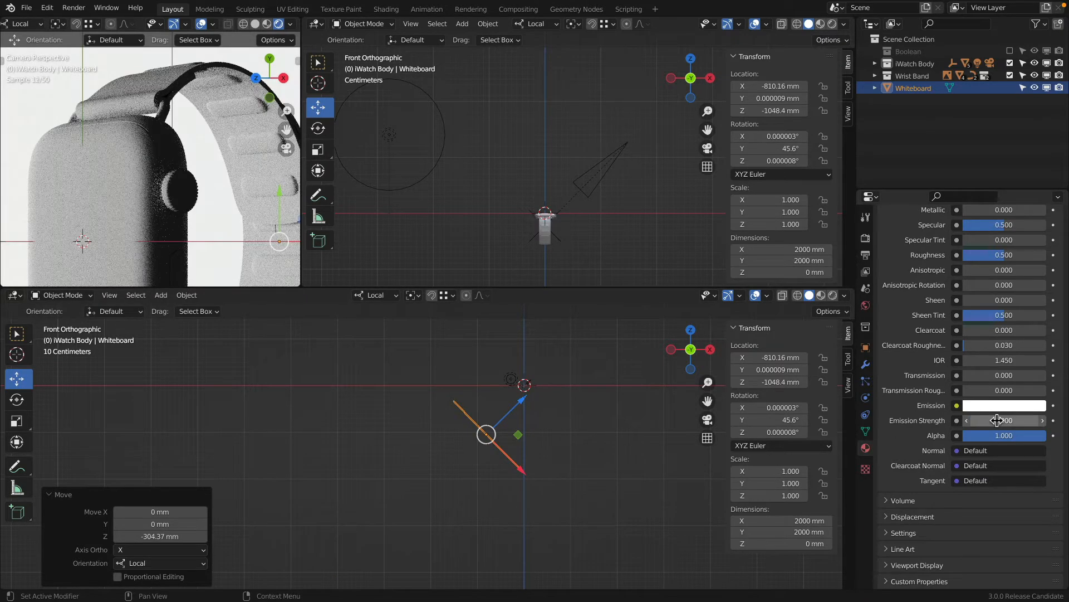
click(997, 422)
text(4)
key(Return)
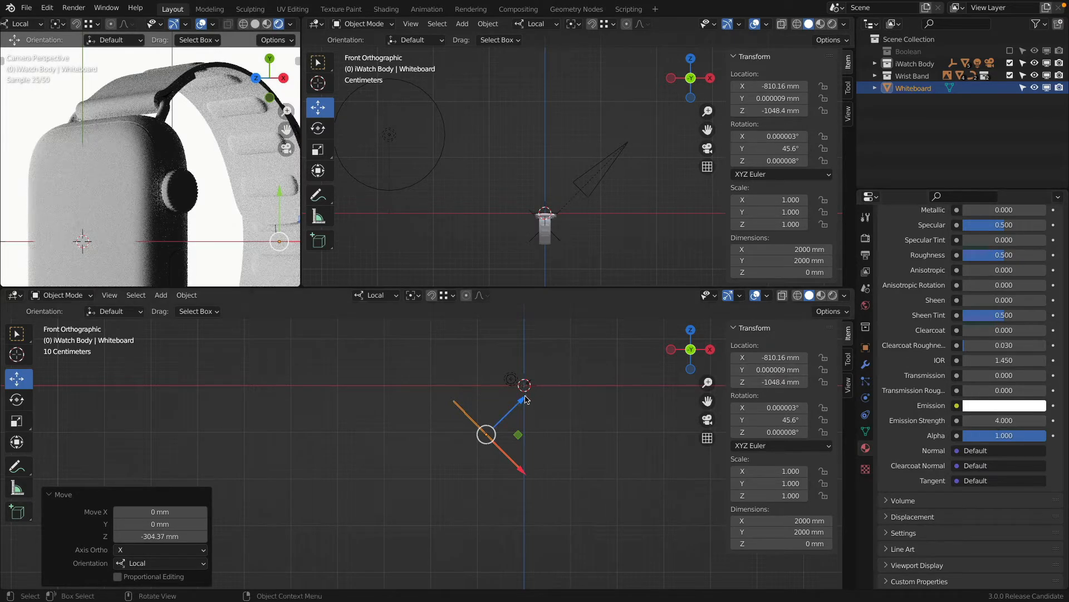
Push the whiteboard about 321 mm further back along its local Z axis and inspect the watch's dark side in the camera render.
drag(526, 398, 521, 424)
scroll(217, 169, down, 3)
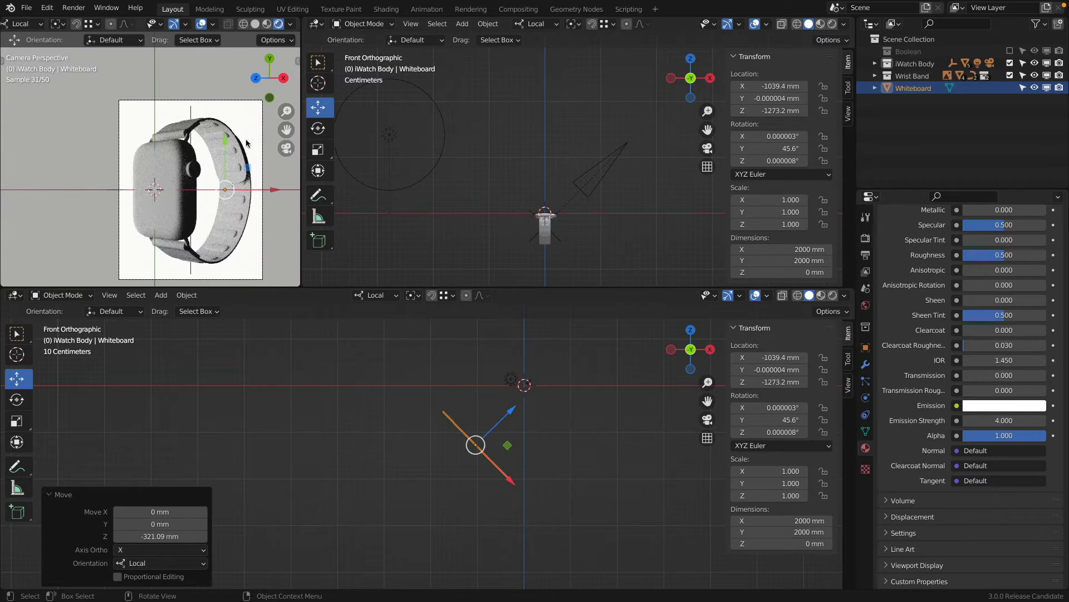
scroll(199, 146, up, 6)
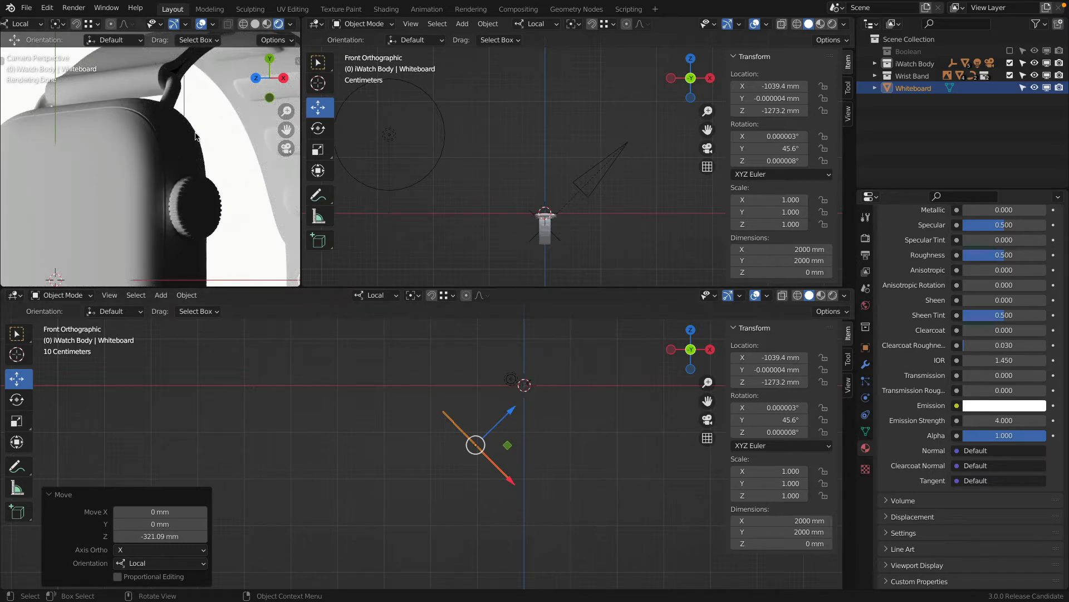
scroll(234, 149, down, 5)
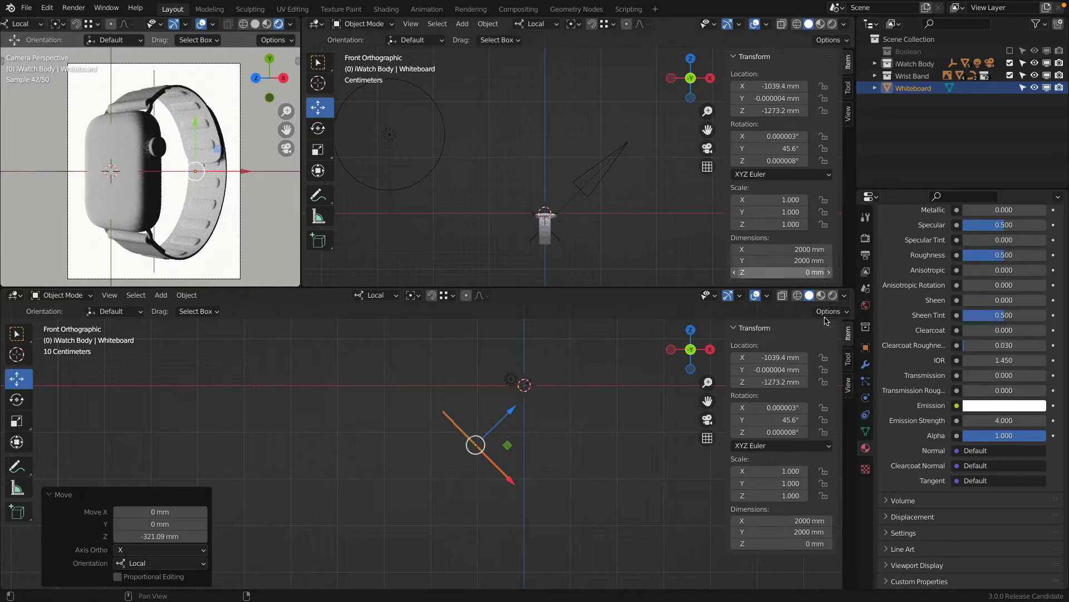
Set the Whiteboard material's emission strength to 1 and darken its emission color to black.
click(1010, 423)
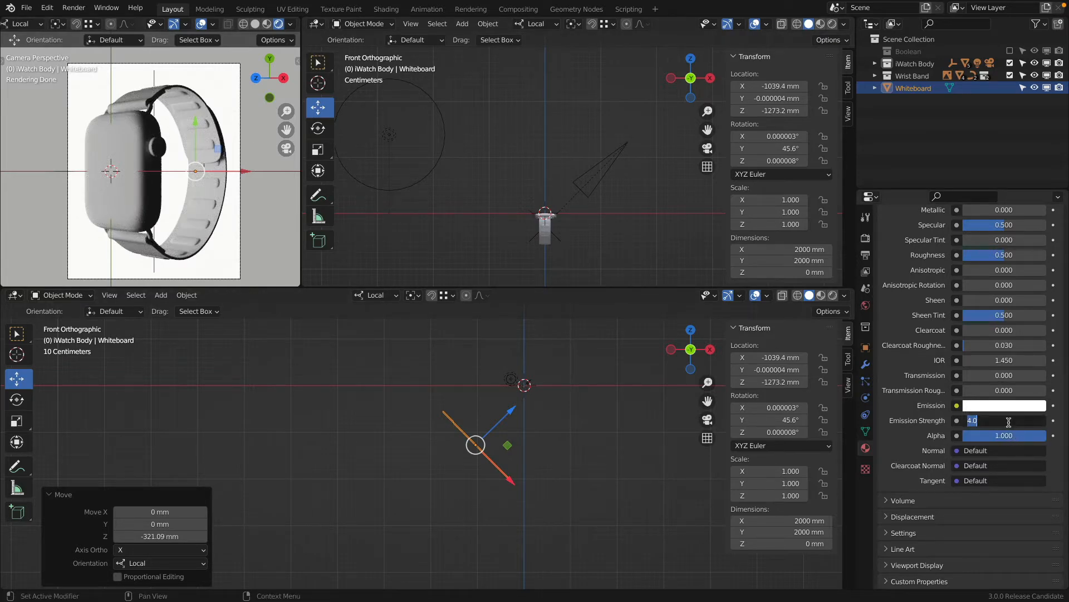
text(1)
key(Return)
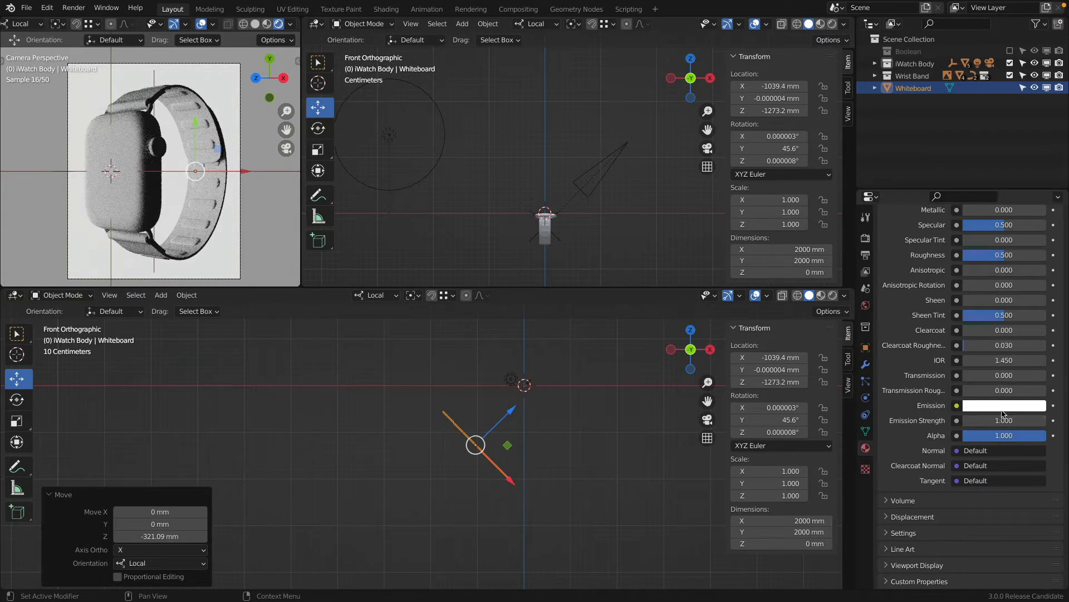
click(1001, 407)
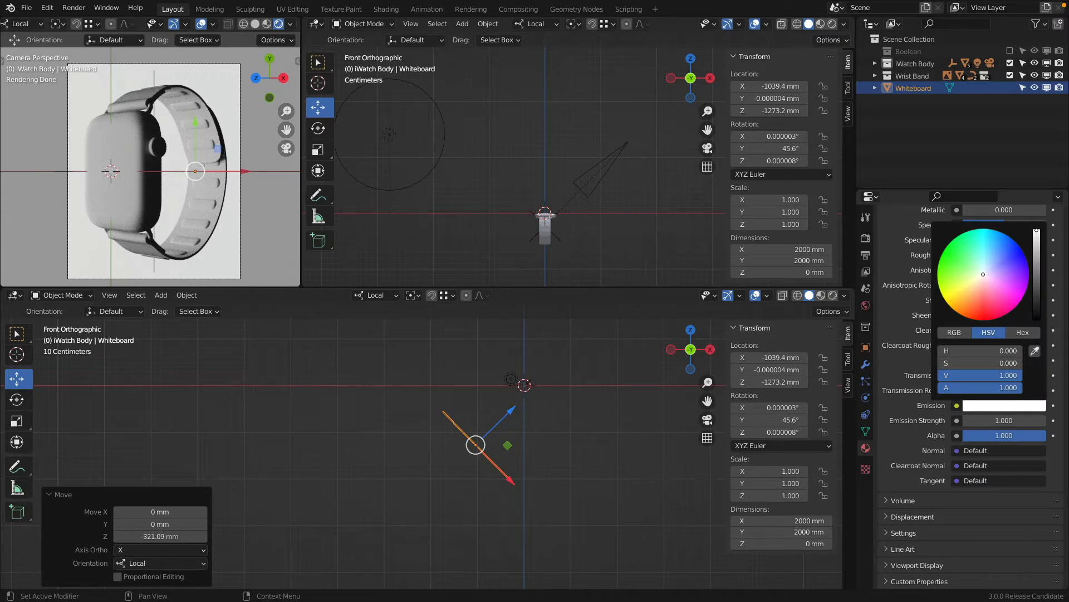
click(1037, 313)
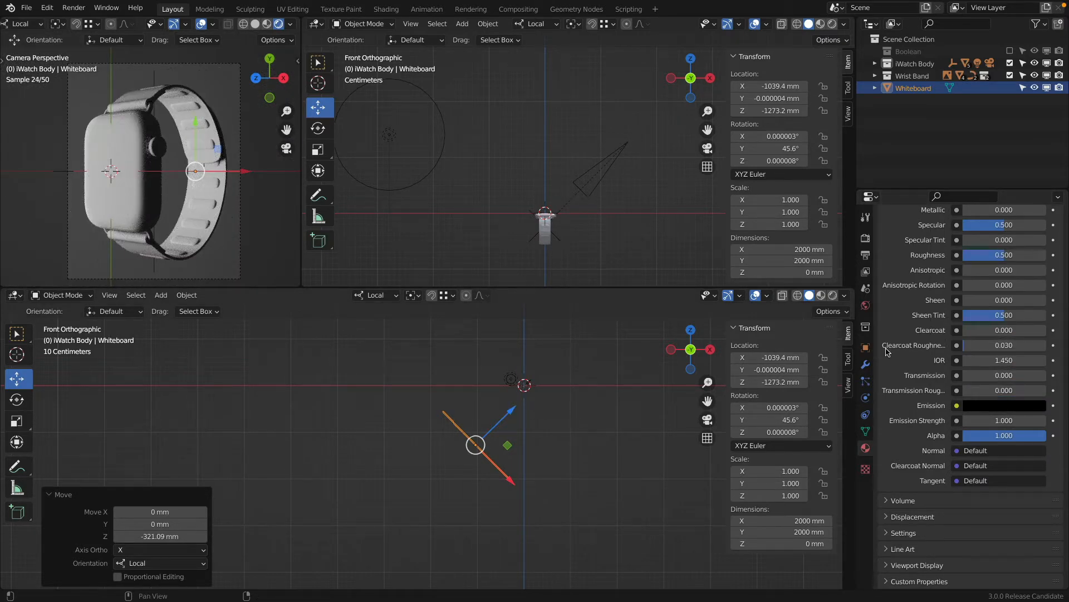
Move the whiteboard about 923 mm closer to the watch along its local Z axis and inspect the camera render.
drag(509, 415, 553, 390)
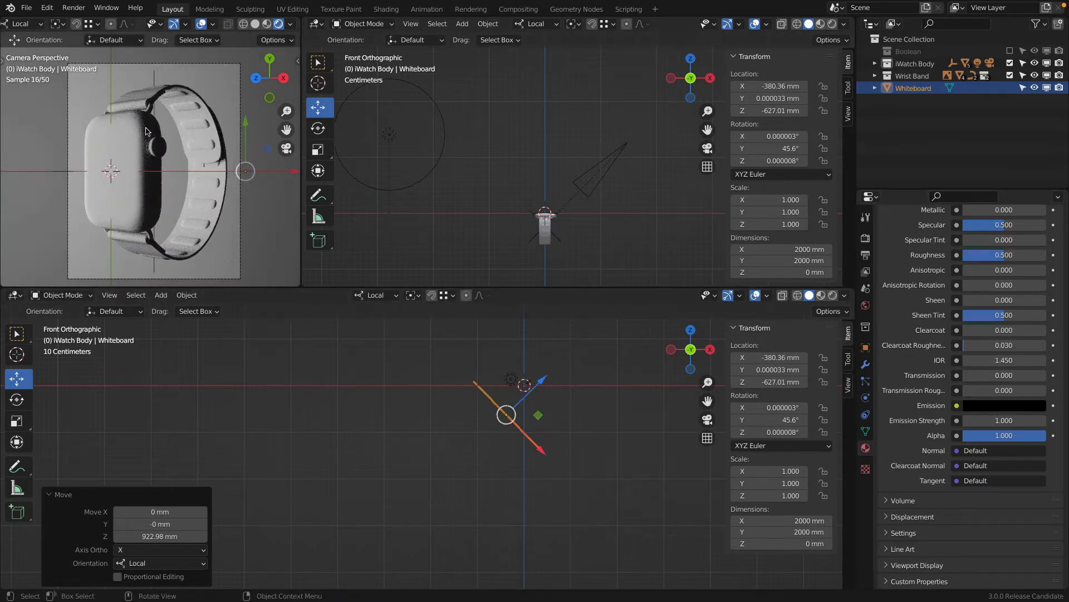
scroll(159, 112, up, 4)
scroll(159, 112, down, 2)
Toggle the whiteboard's visibility to compare the watch with and without its bounced light, leaving the whiteboard hidden.
key(h)
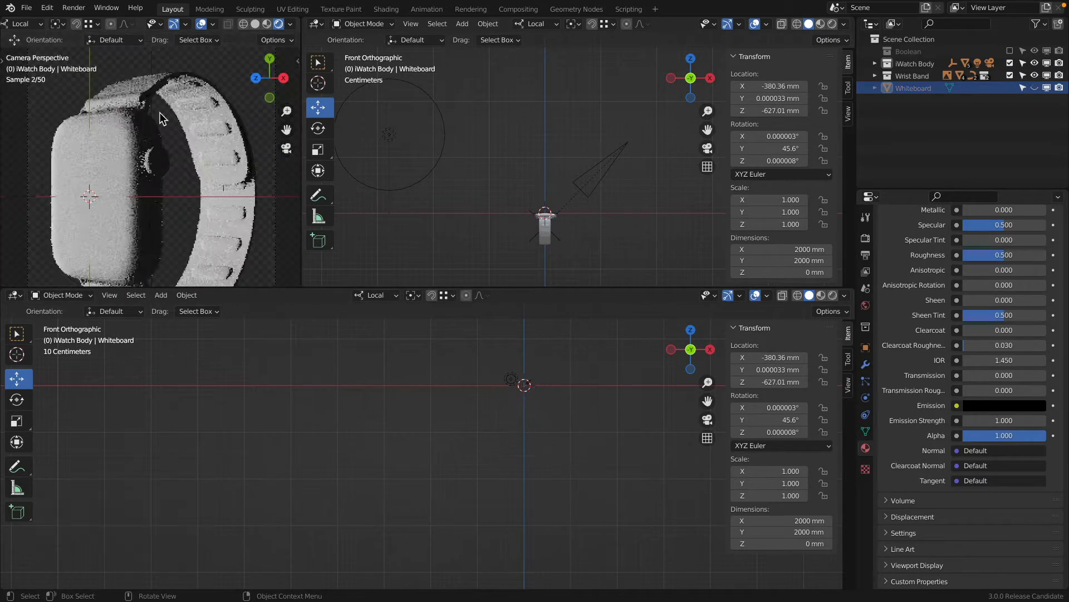
key(alt+h)
key(h)
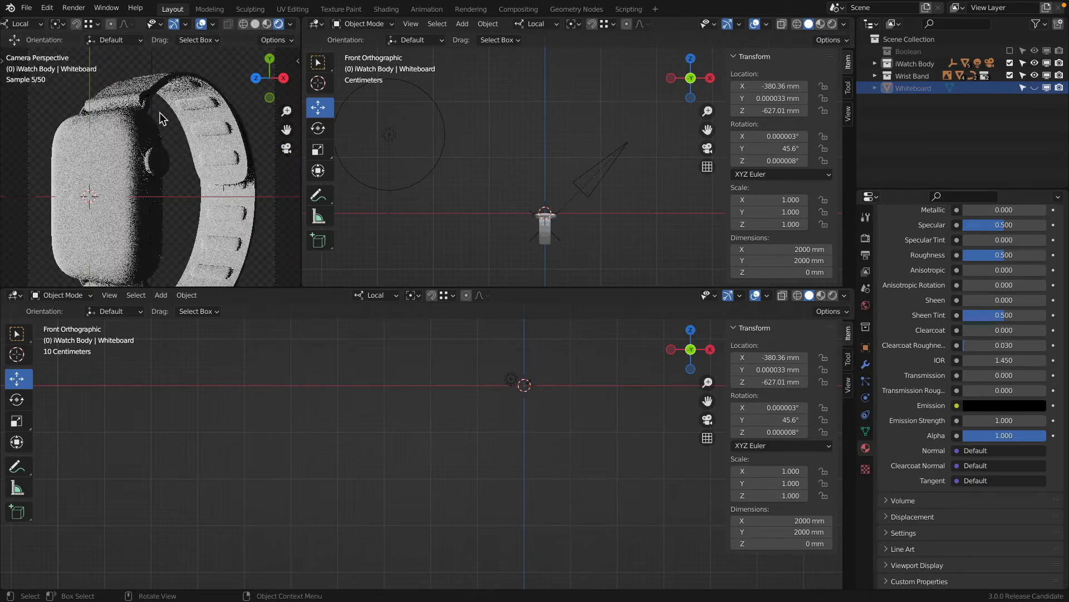
key(alt+h)
key(h)
scroll(159, 112, down, 3)
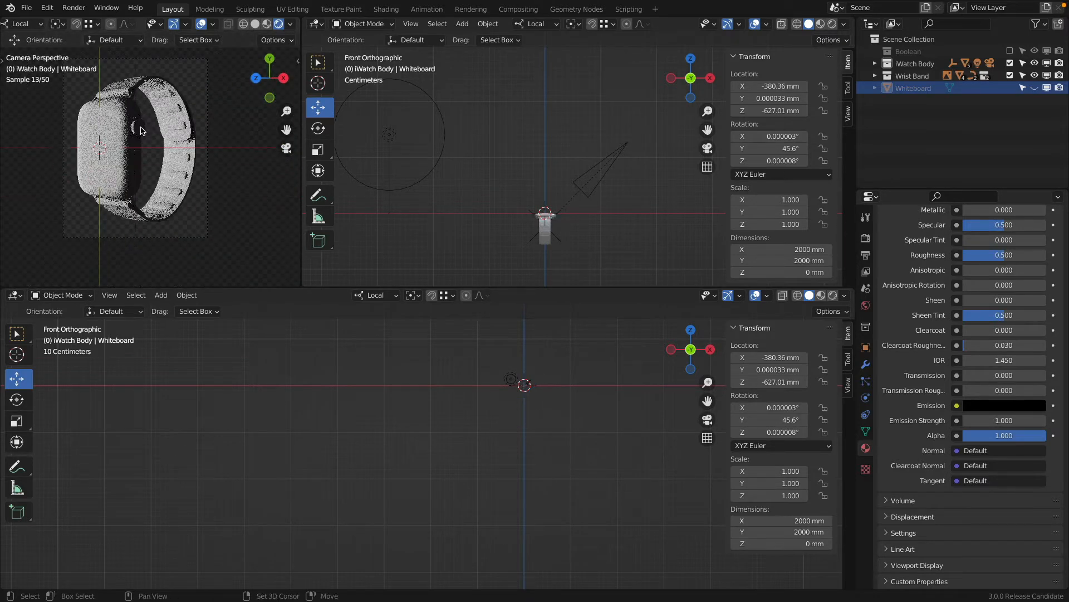
Enlarge the camera render viewport in height and width and frame the whole watch inside it.
drag(321, 287, 320, 440)
drag(301, 374, 415, 374)
scroll(245, 208, up, 1)
shift+middle_drag(245, 209, 239, 225)
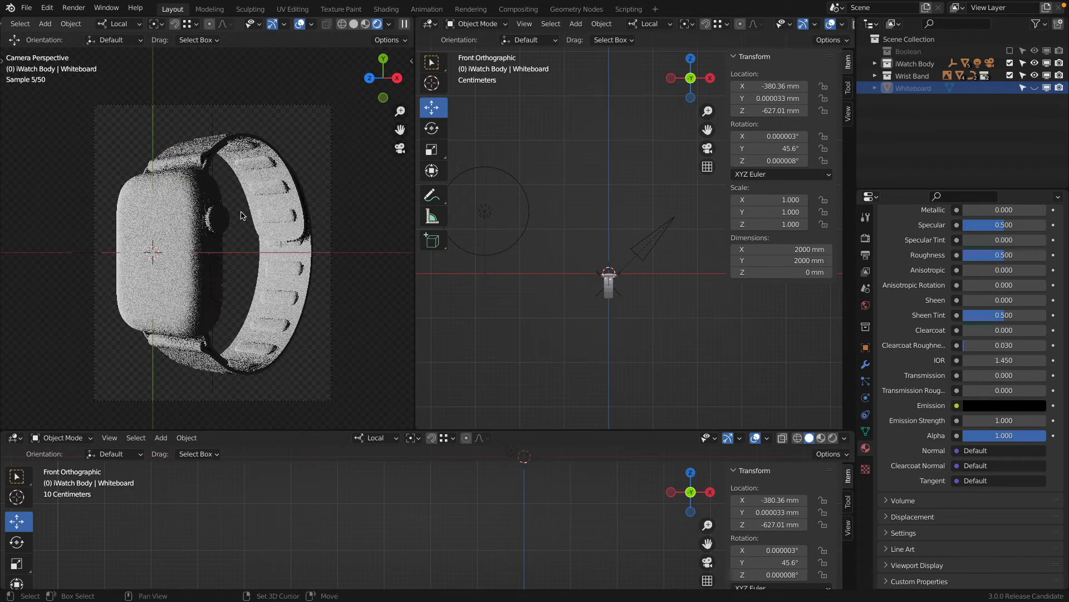
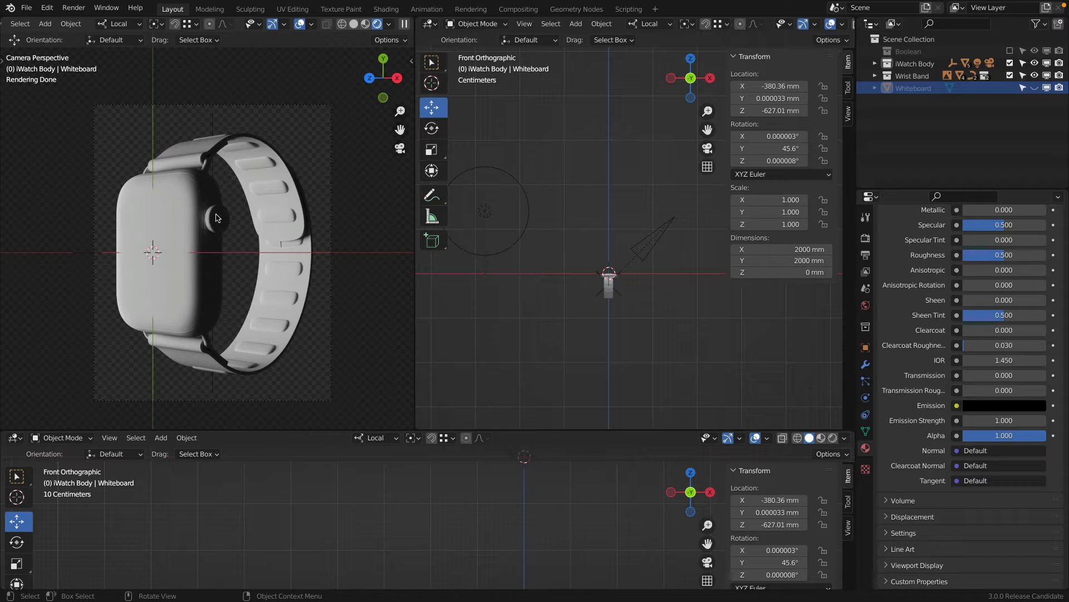
Select the Hooks object joining the watch body to the band and give it a new material.
click(184, 188)
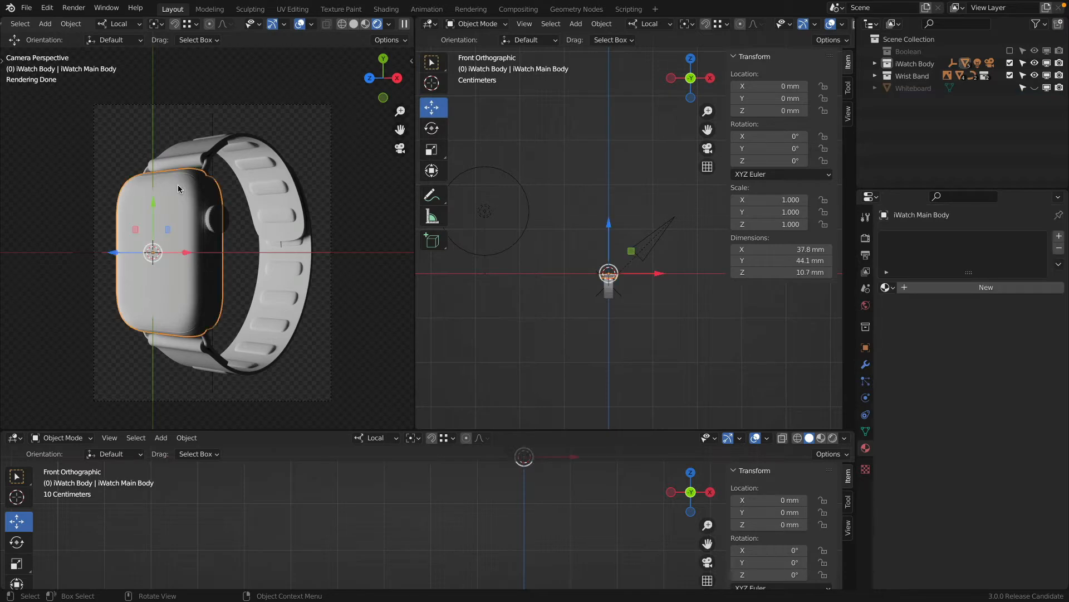
scroll(200, 169, up, 6)
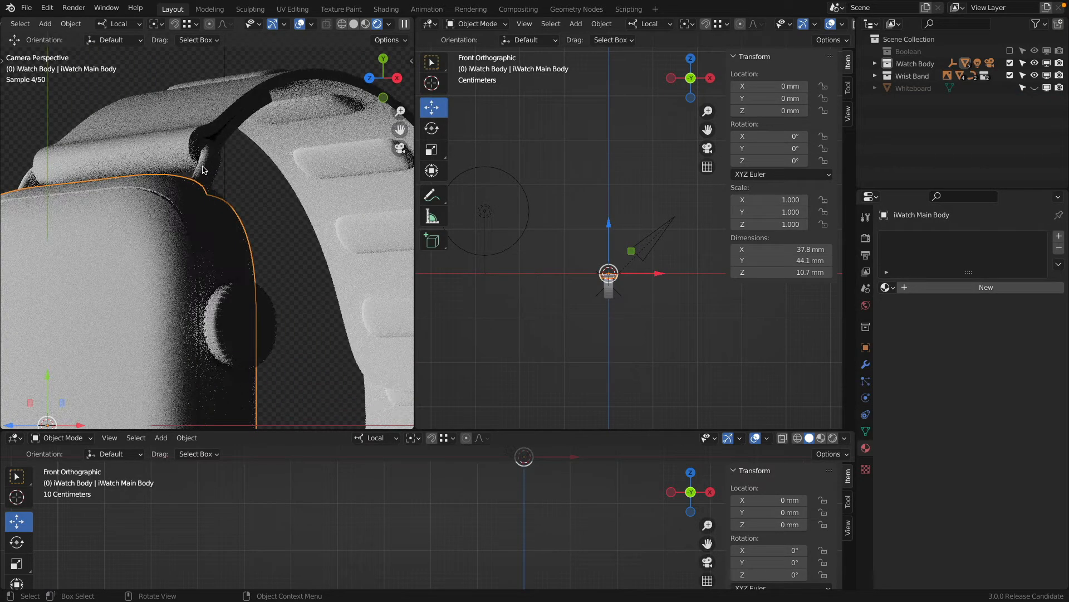
click(206, 166)
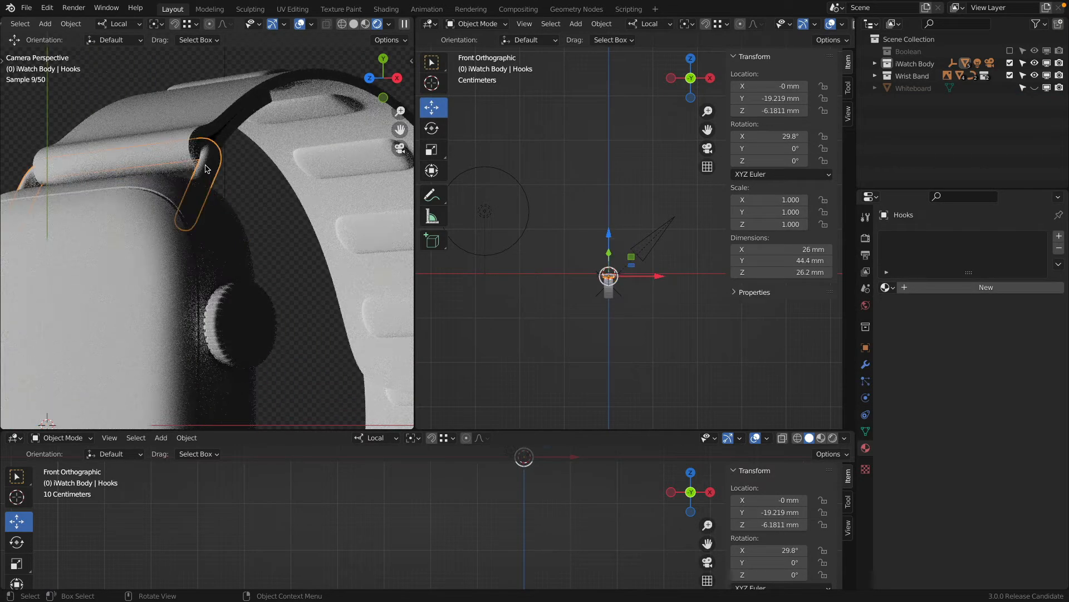
click(980, 287)
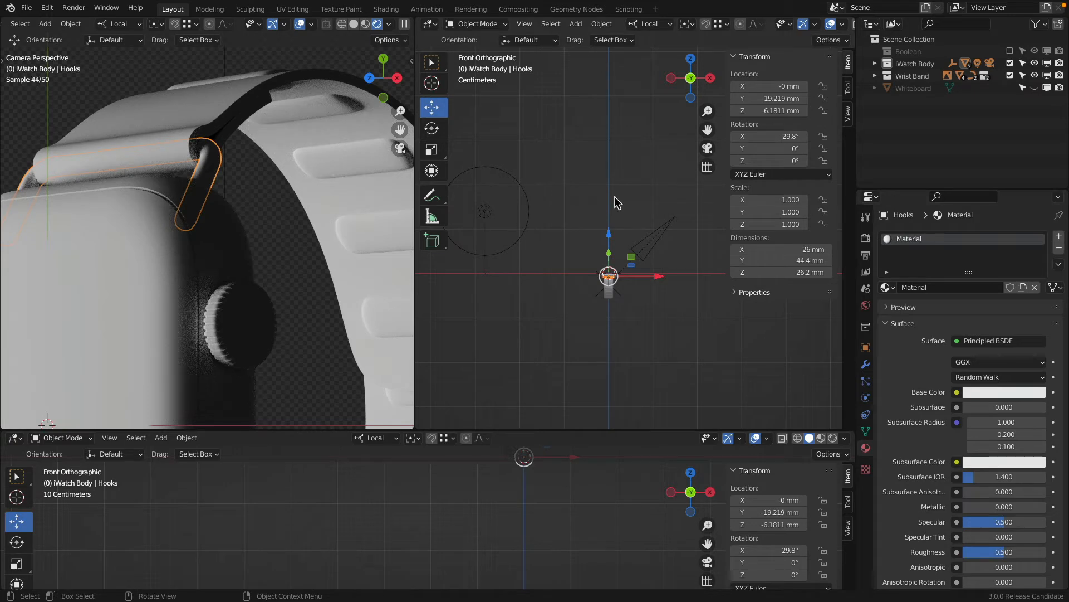
Switch to Finder and preview the watch photos in the Rendera Target folder to study their lighting and materials.
key(super+Tab)
key(super+Tab)
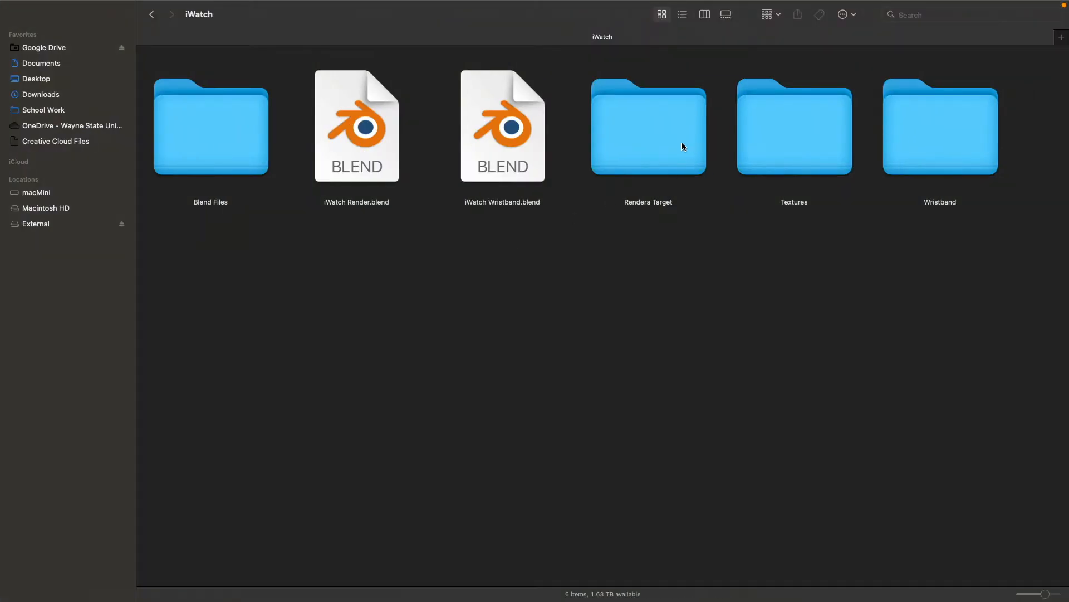
double_click(666, 139)
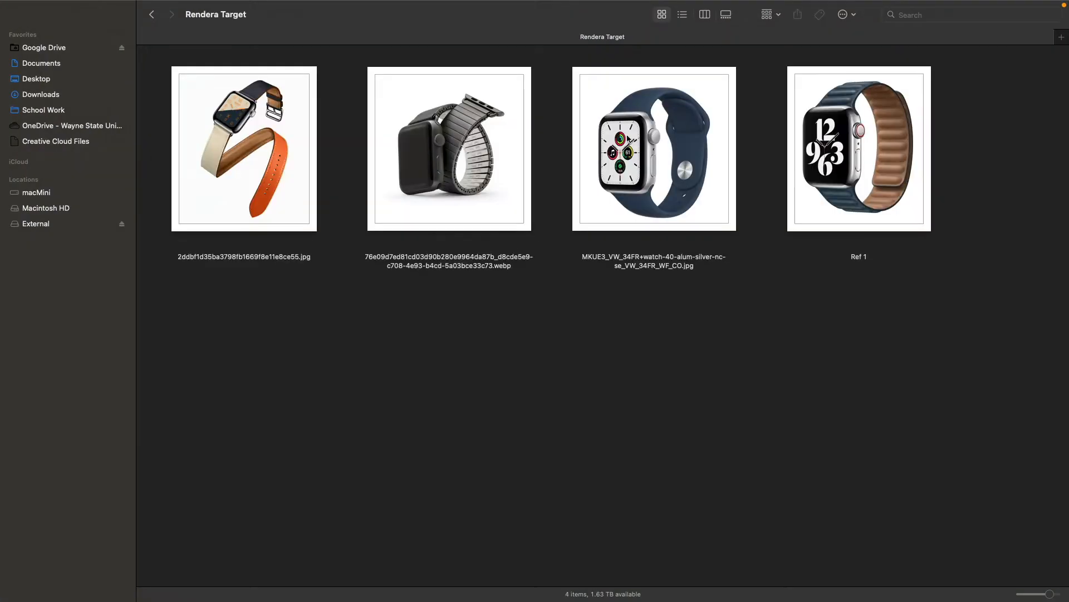
click(265, 138)
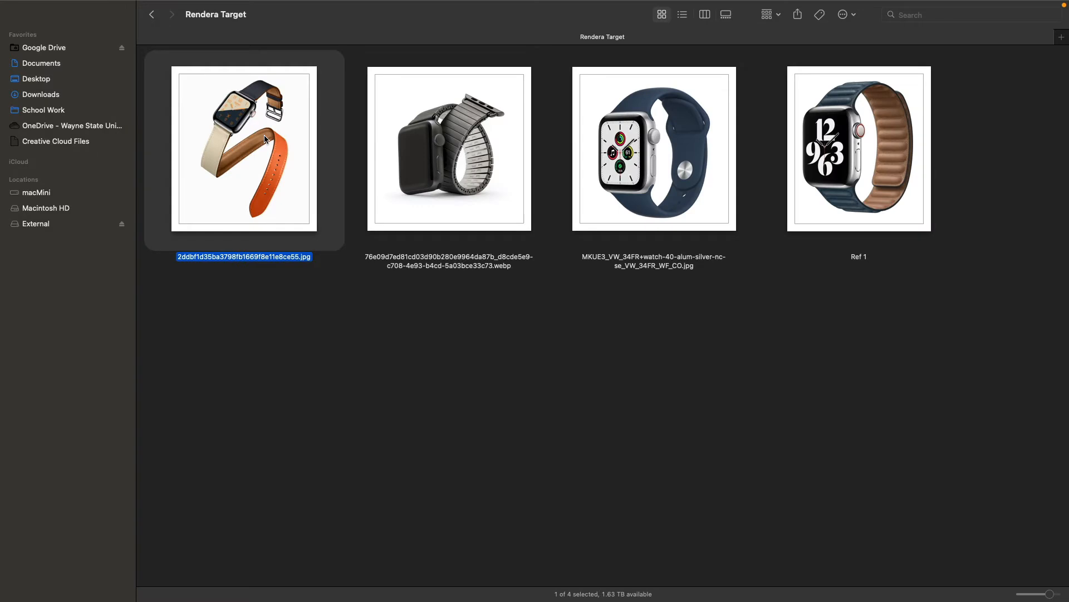
key(space)
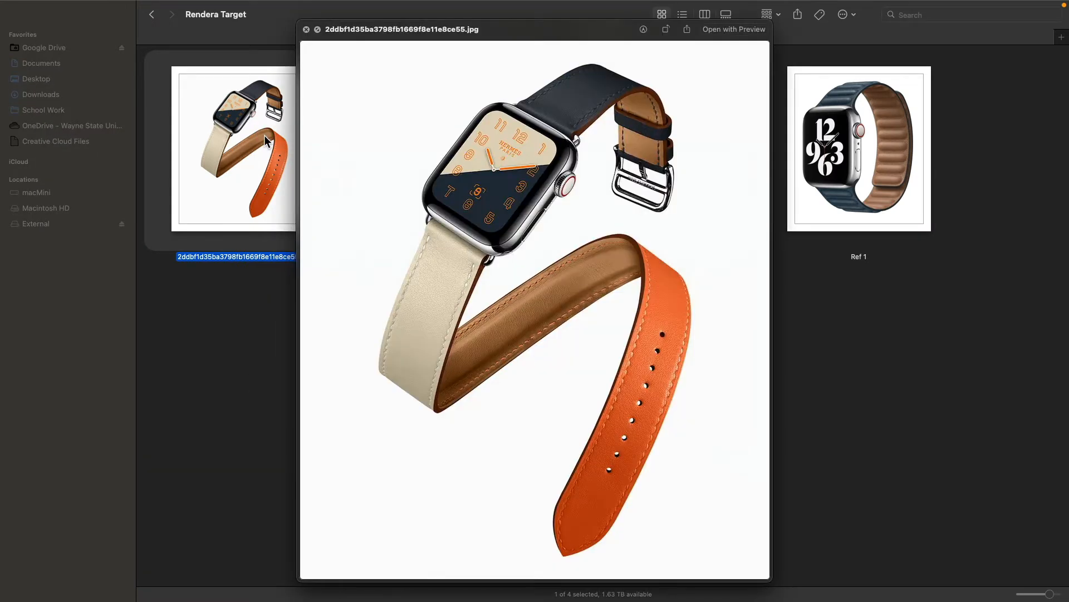
key(Right)
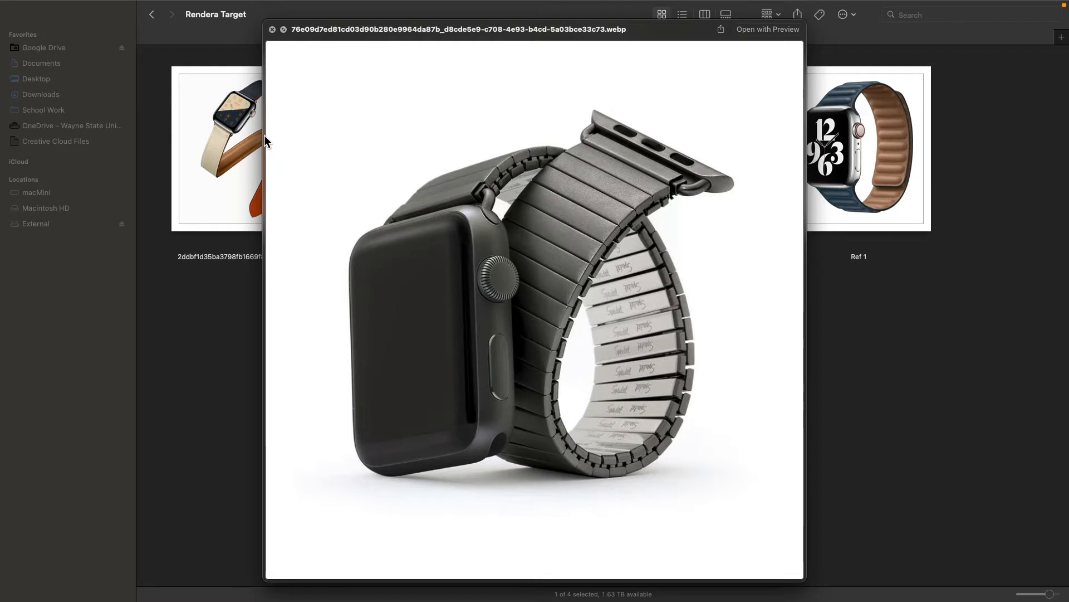
key(Right)
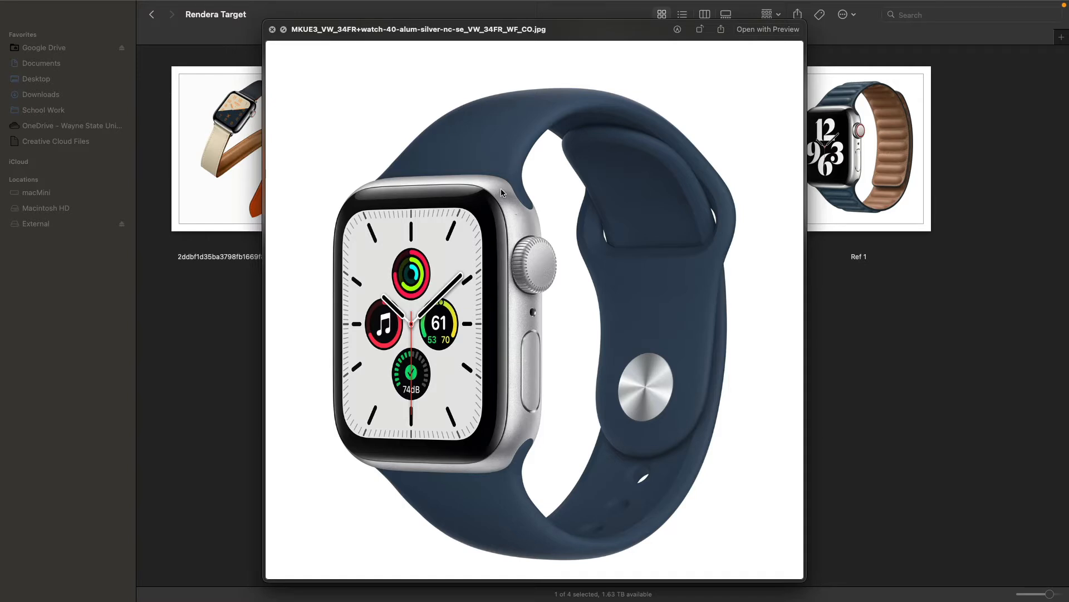
key(Right)
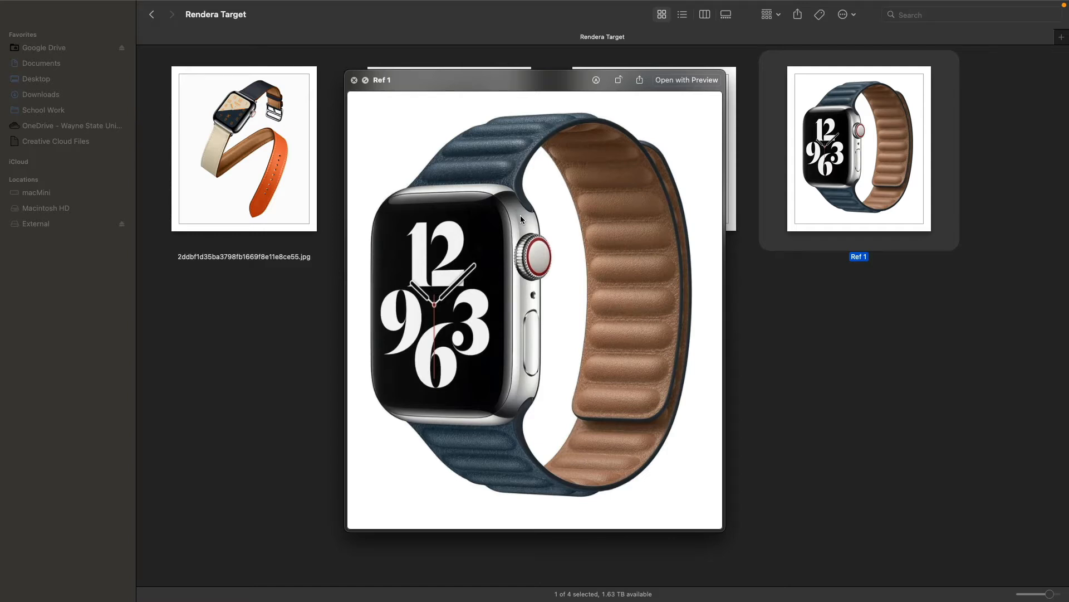
key(Left)
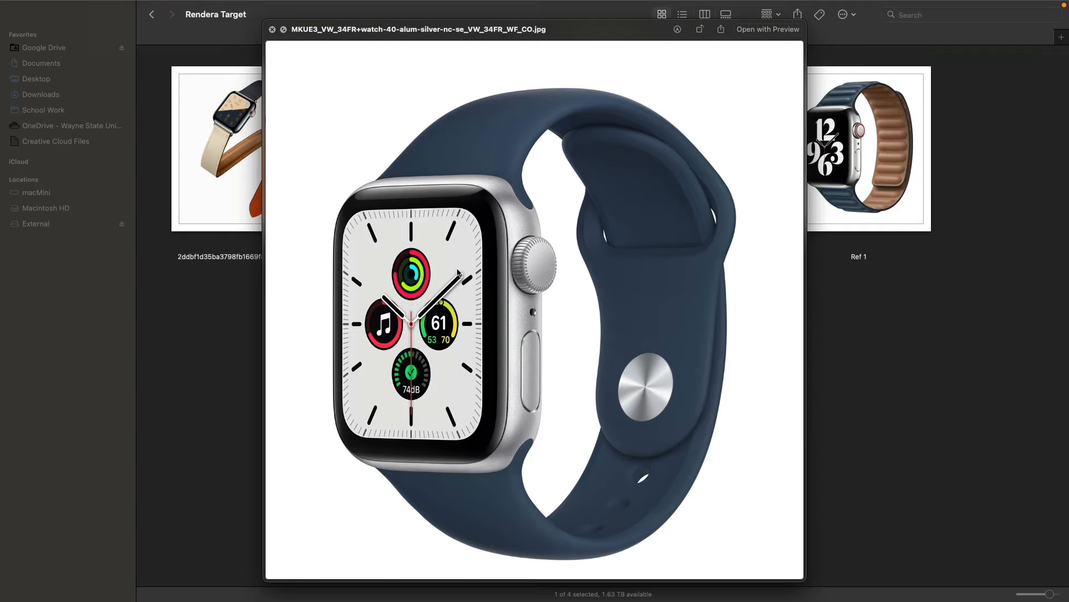
key(space)
Switch back to Blender and rename the Hooks object's new material to Aluminum.
key(super+Tab)
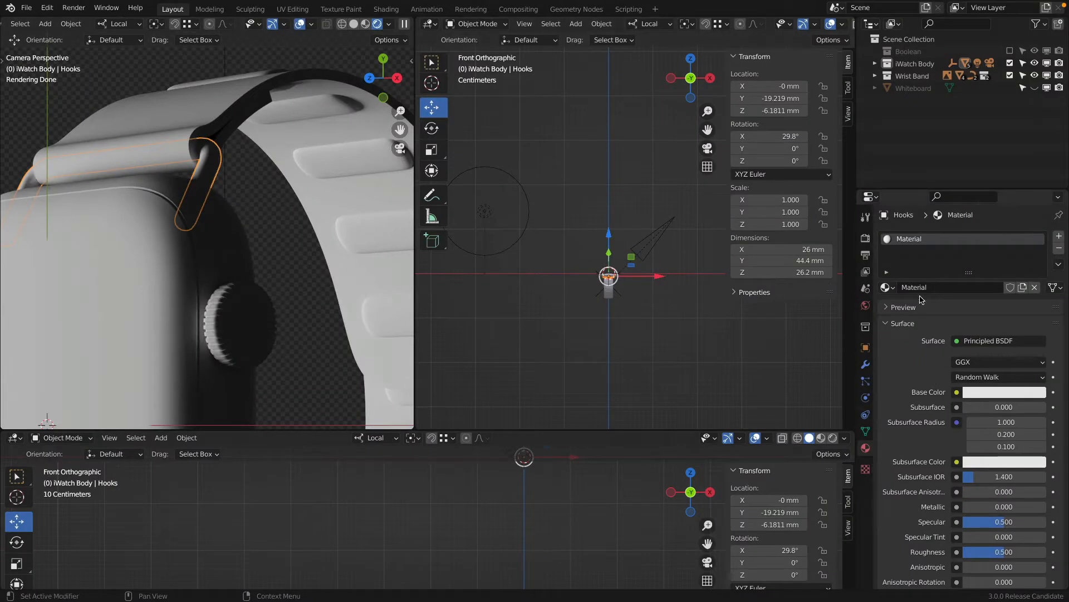
click(936, 286)
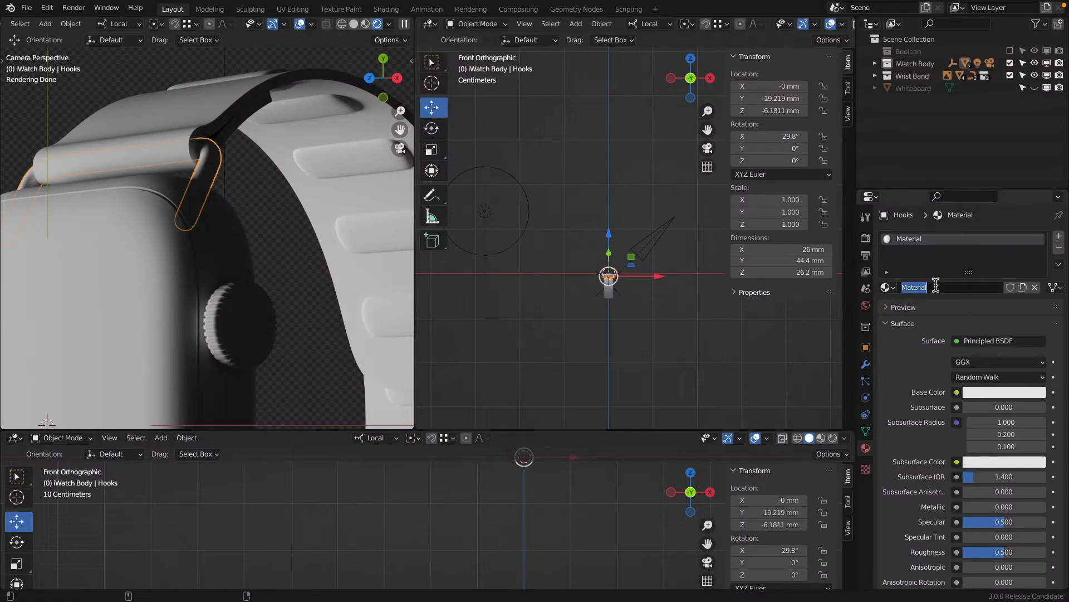
text(M)
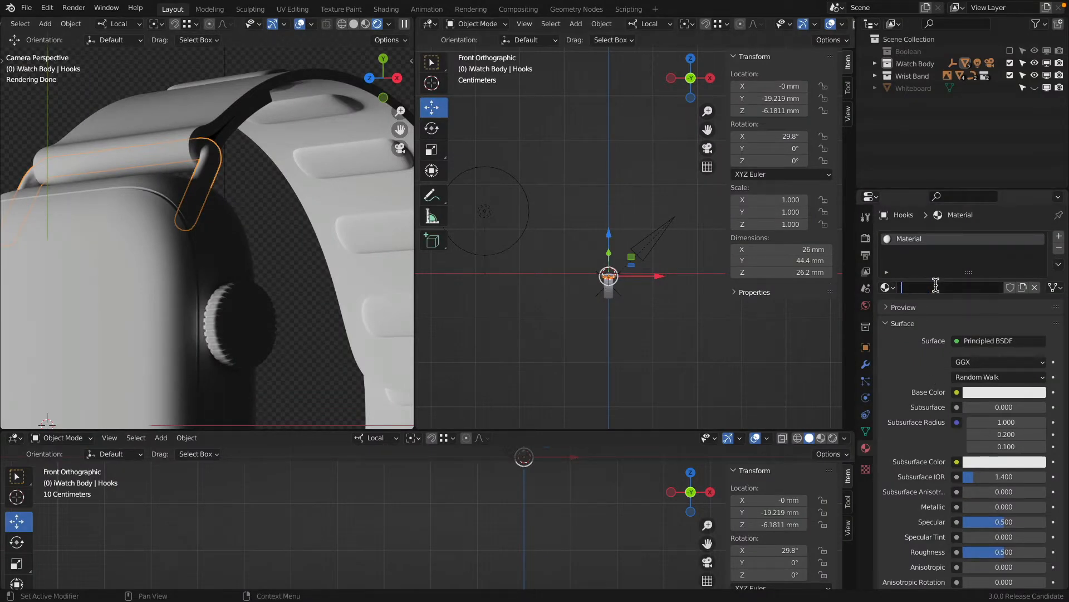
text(Aluminum)
key(Return)
Set the Aluminum material's metallic to 1.000, specular to 0.000 and roughness to 0.000.
scroll(908, 363, down, 5)
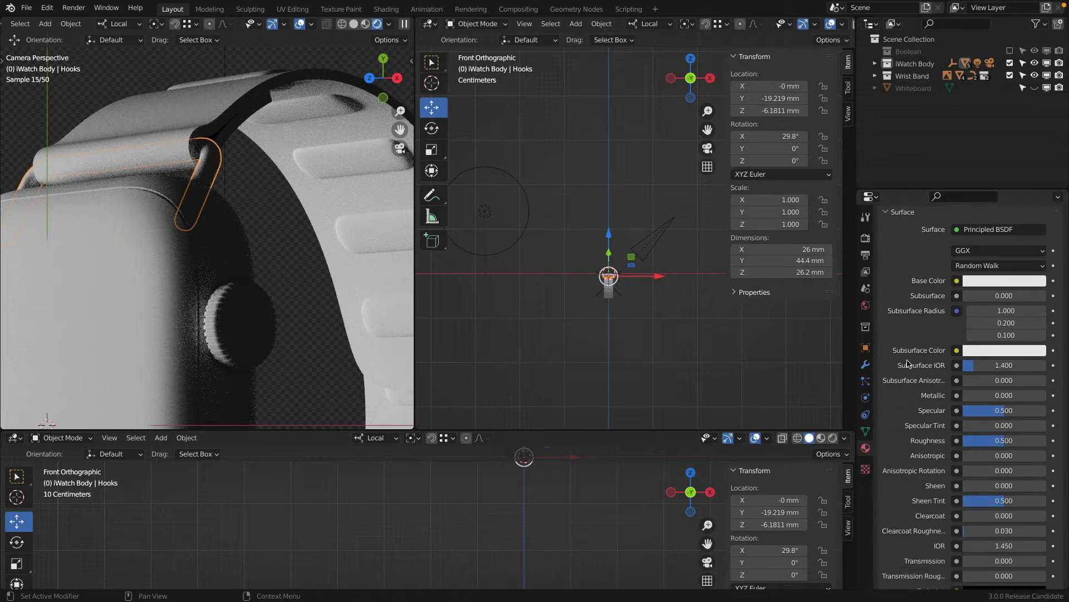
drag(979, 396, 1062, 396)
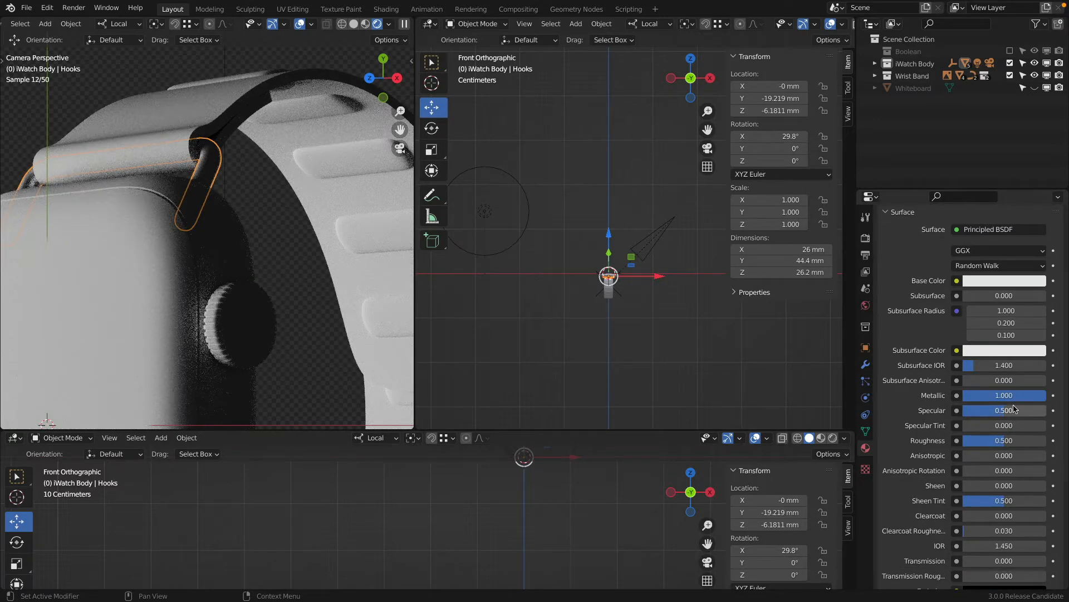
drag(1014, 411, 961, 411)
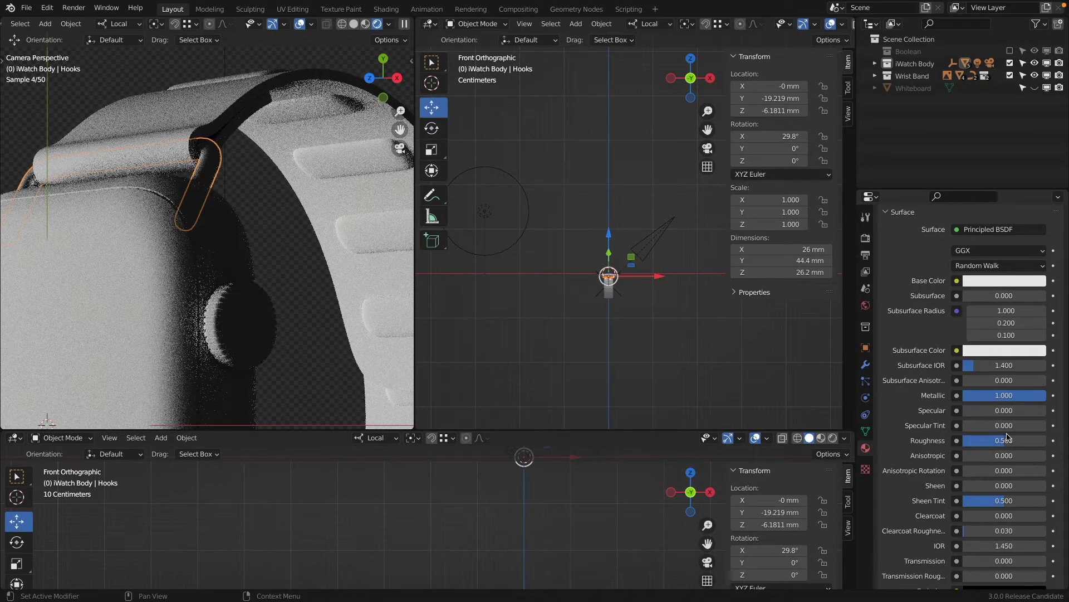
drag(1009, 440, 964, 440)
Assign the existing Aluminum material to the watch's Crown.
scroll(251, 168, down, 3)
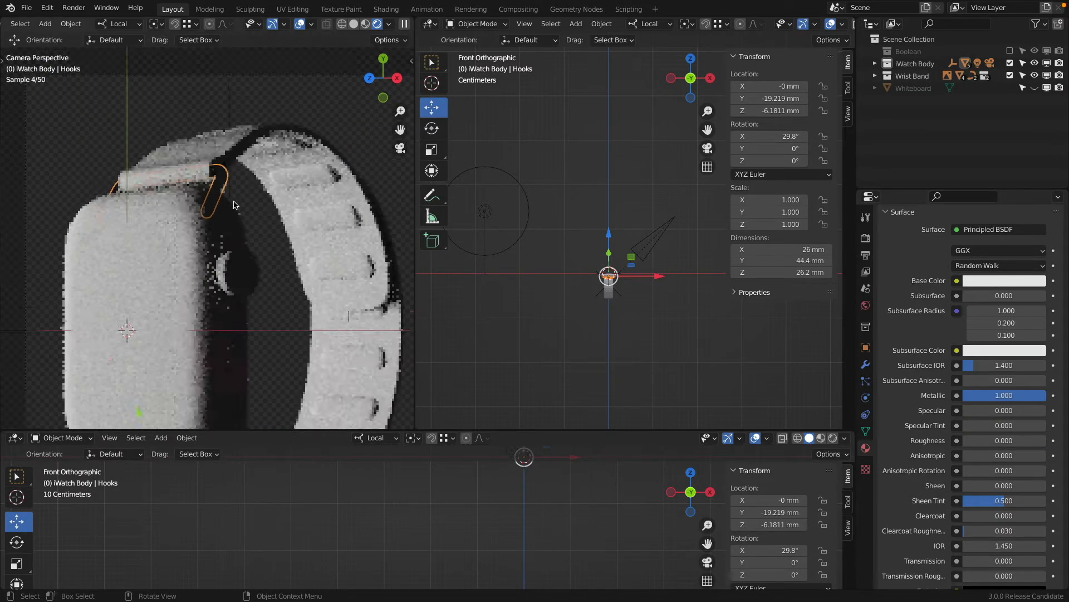
click(251, 217)
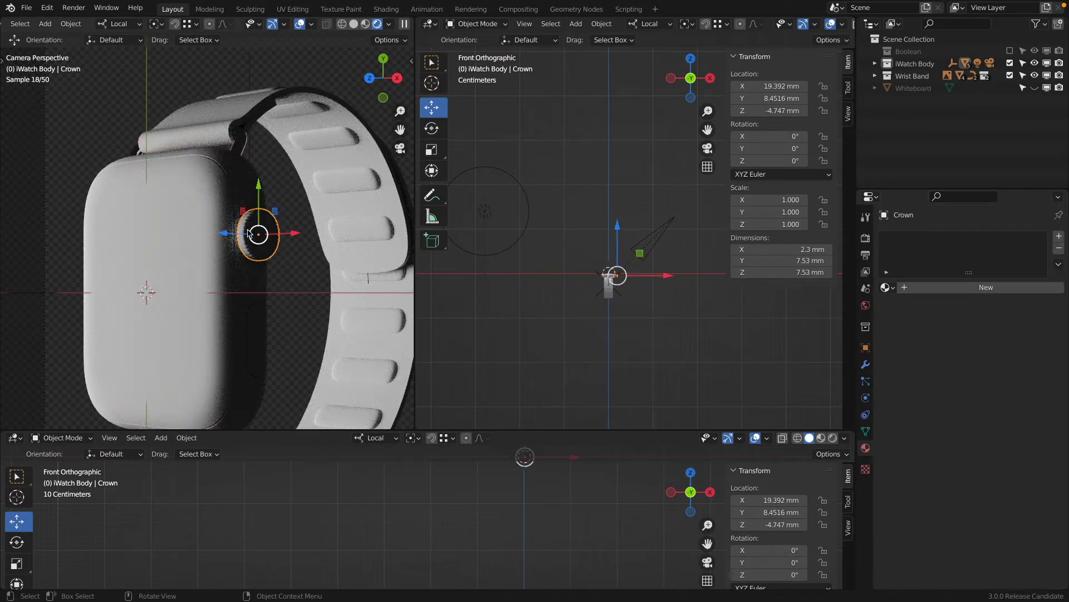
click(886, 287)
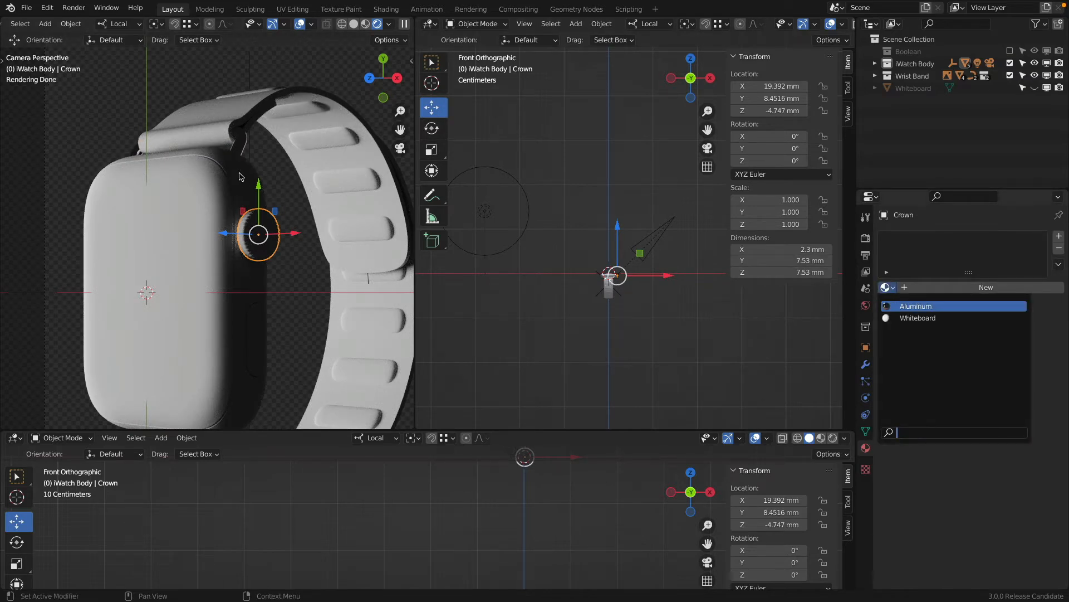
key(Return)
Assign the existing Aluminum material to the iWatch Main Body.
scroll(239, 162, up, 5)
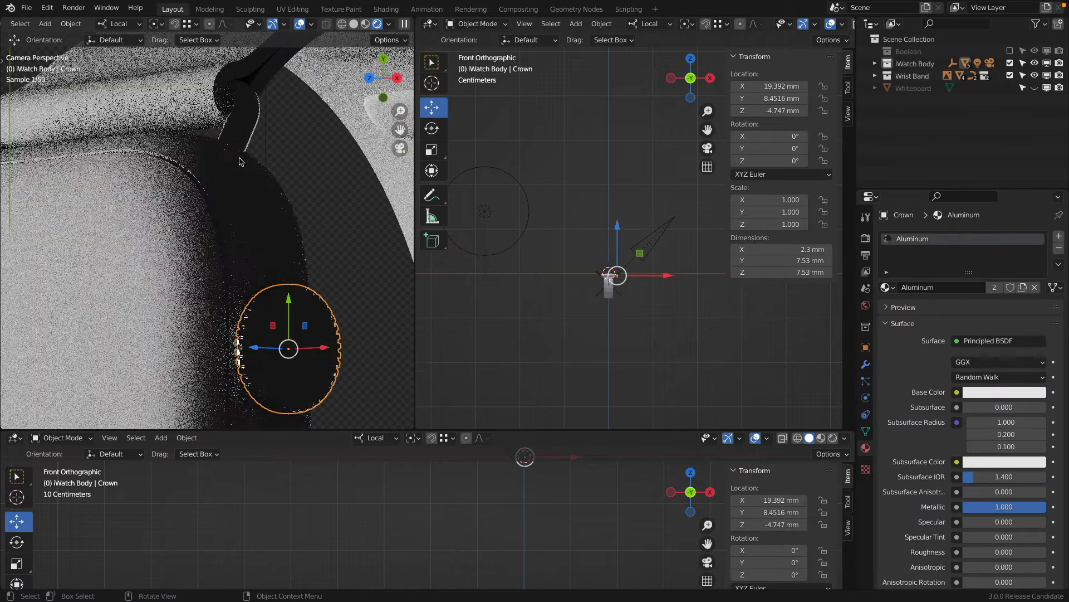
click(240, 162)
scroll(239, 163, down, 5)
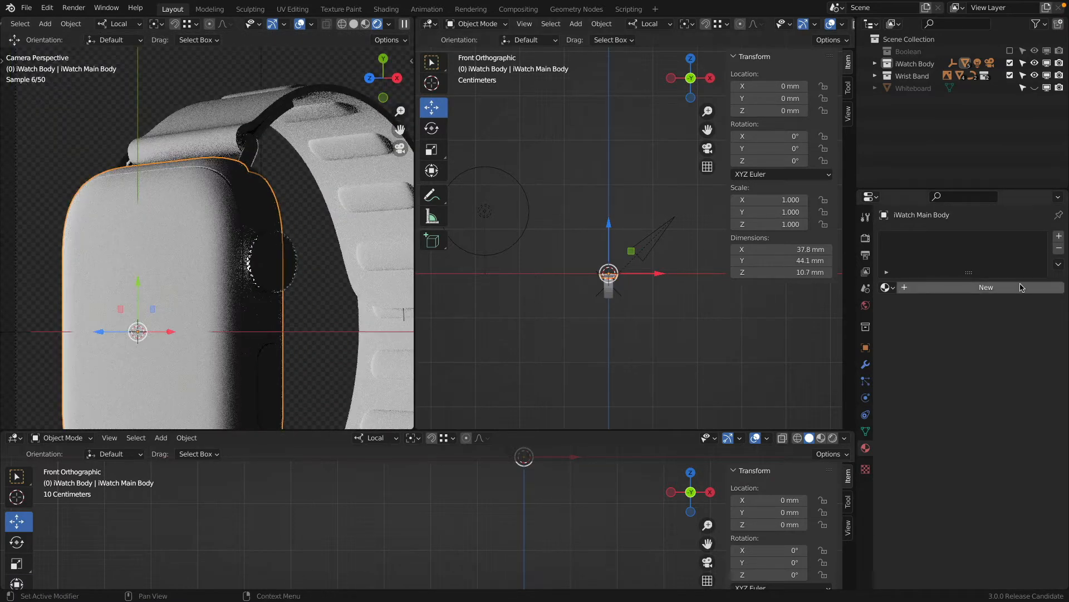
click(886, 287)
click(900, 306)
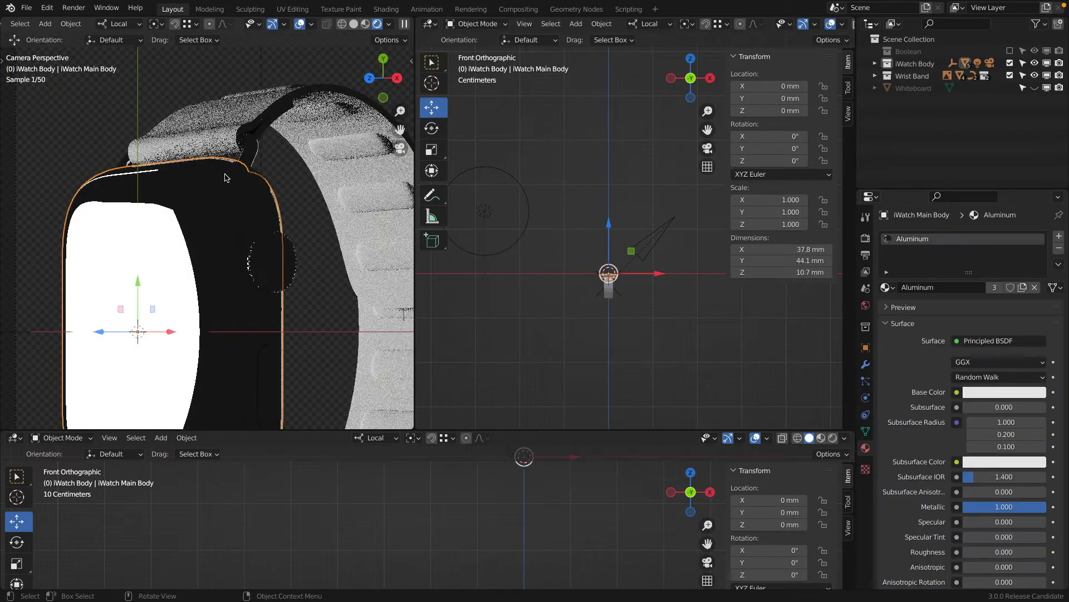
Assign the existing Aluminum material to the iWatch Armband Socket.
click(254, 177)
scroll(272, 174, down, 5)
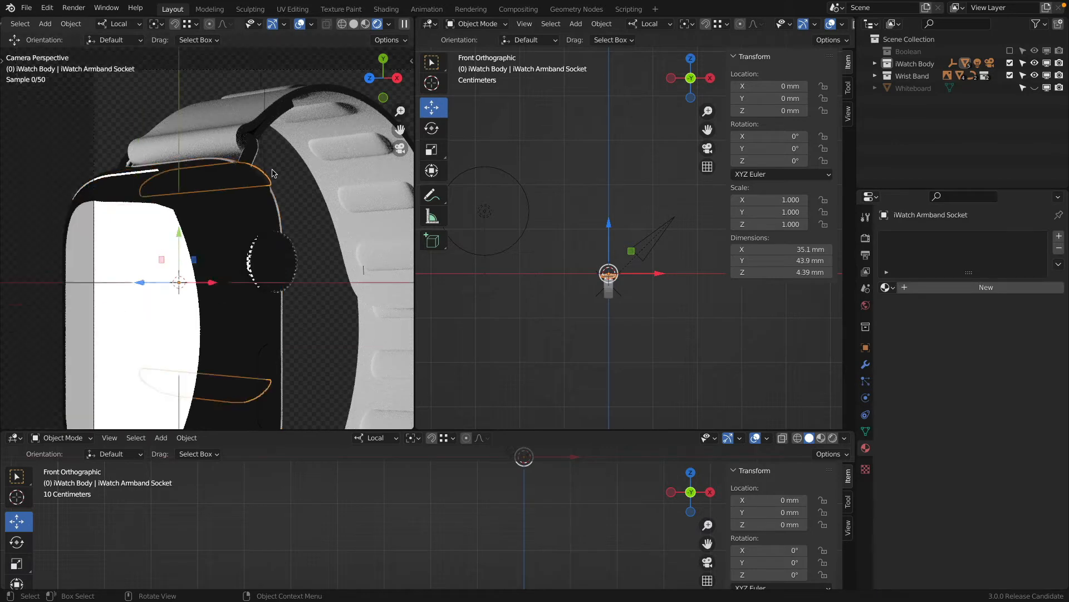
scroll(266, 181, up, 5)
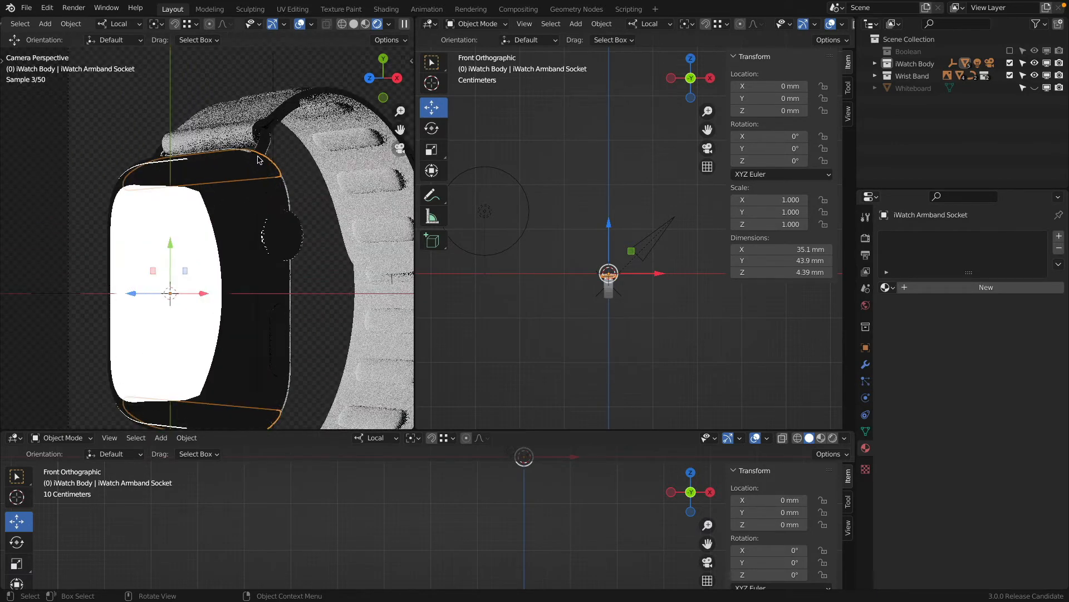
click(886, 288)
click(894, 305)
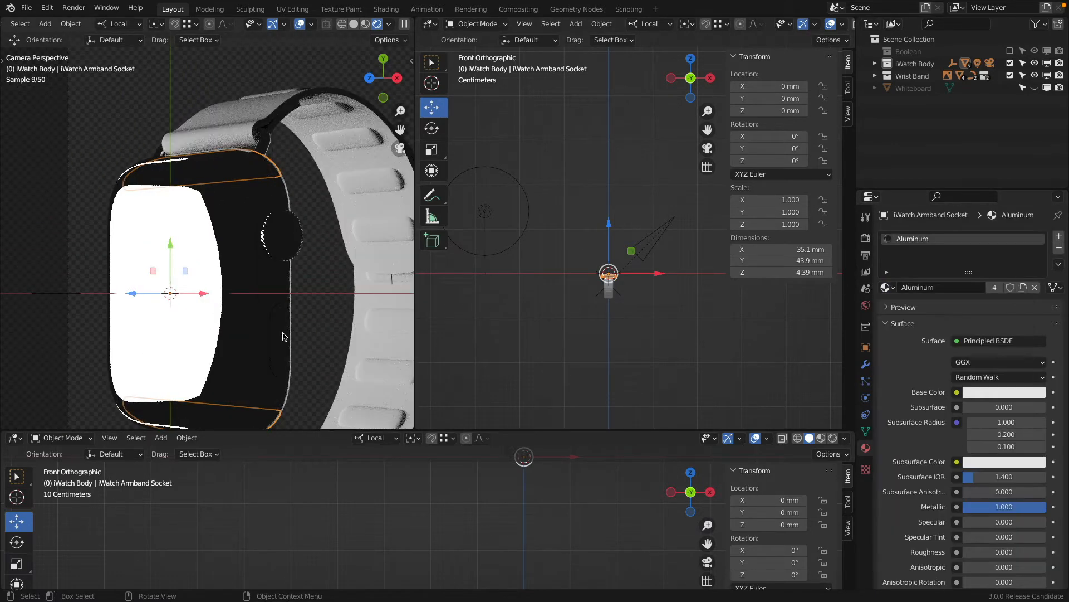
Assign the existing Aluminum material to the Button Ring on the side of the watch.
click(284, 333)
click(886, 287)
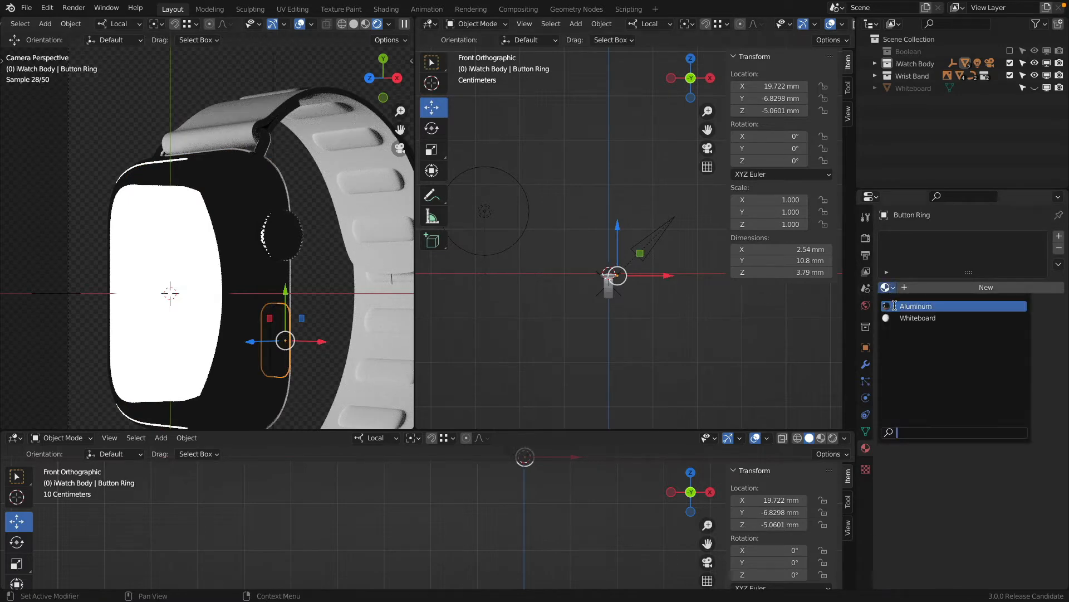
click(894, 305)
scroll(289, 217, down, 4)
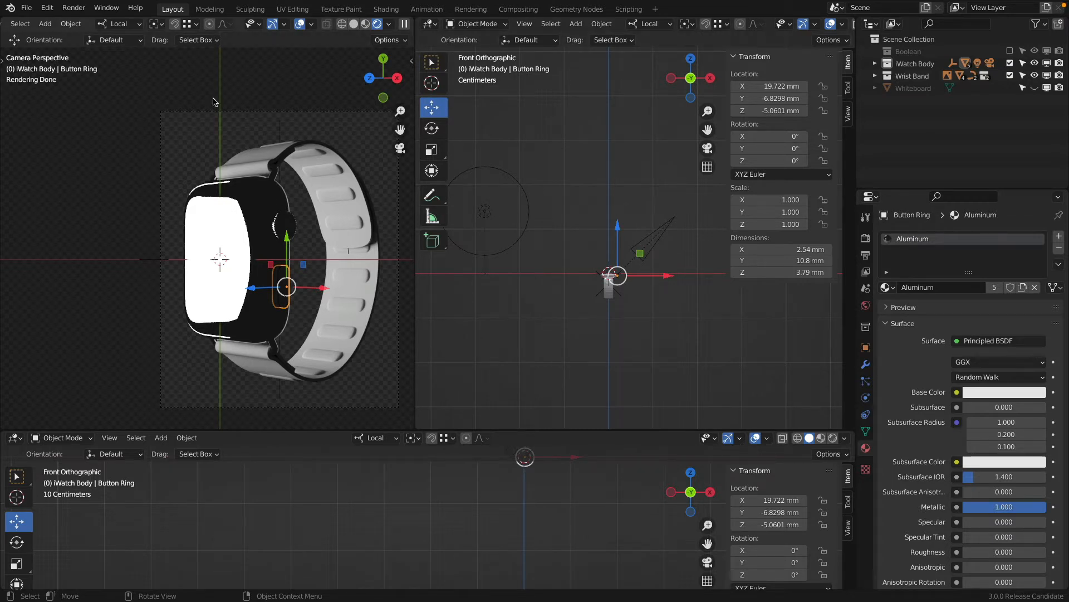
Toggle the transparent film option in the render settings to compare backgrounds, leaving transparency off.
click(865, 238)
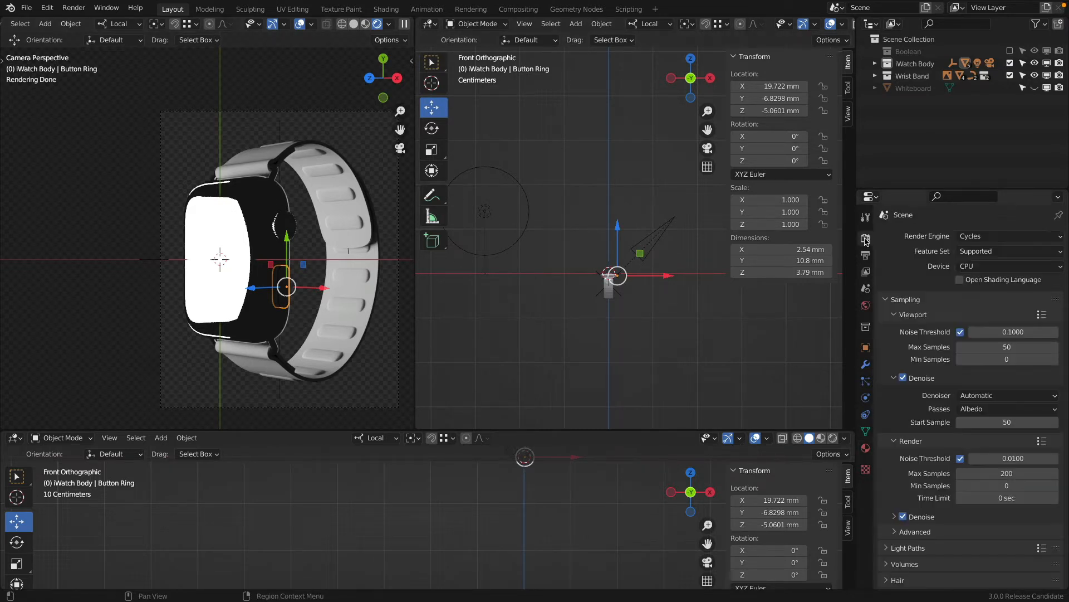
scroll(887, 565, down, 5)
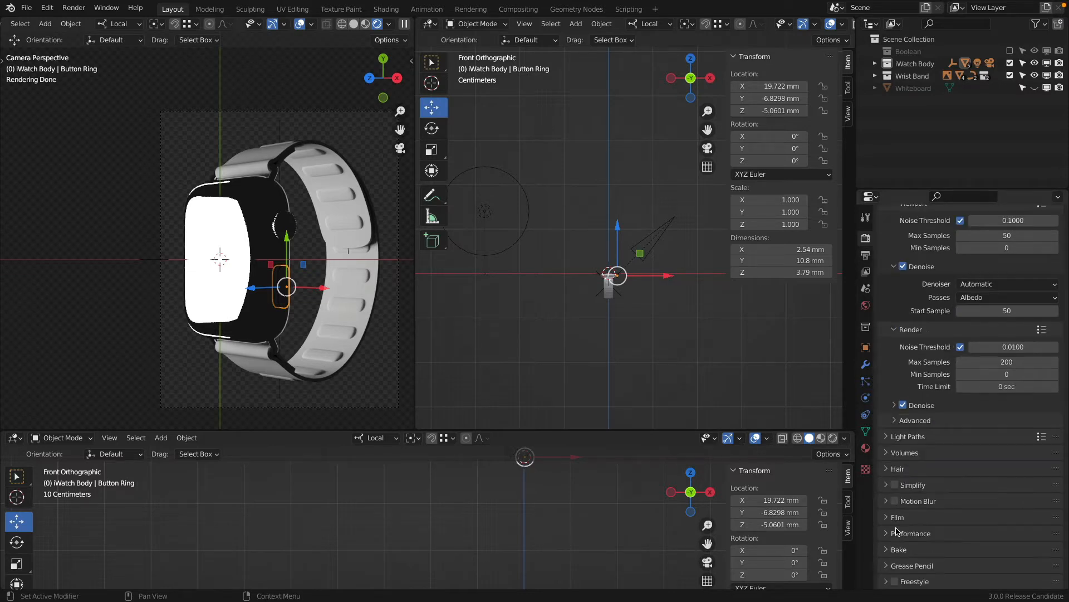
scroll(887, 383, up, 5)
click(886, 298)
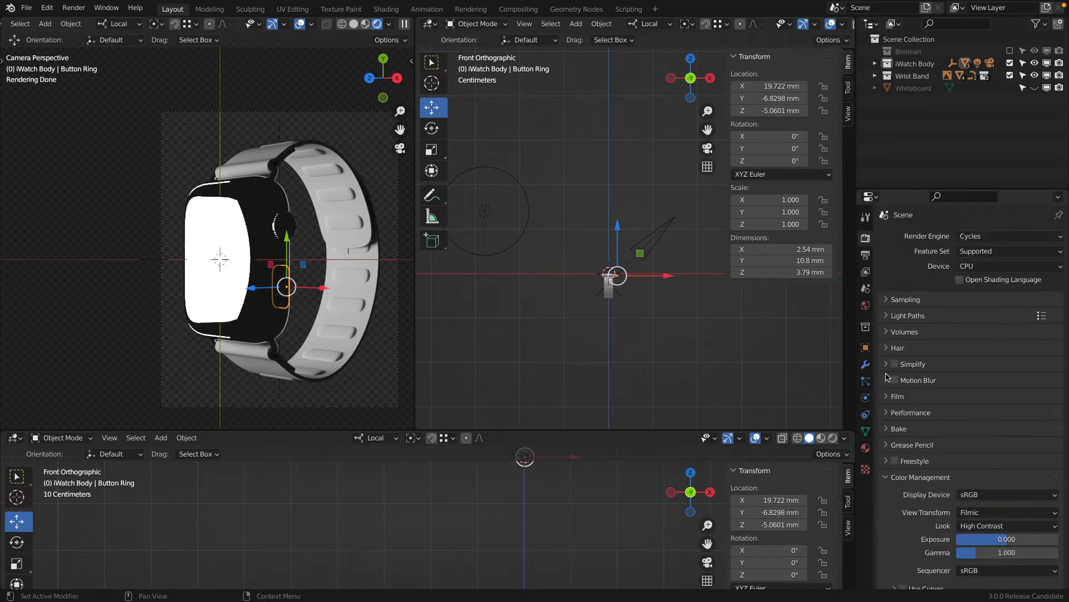
click(889, 477)
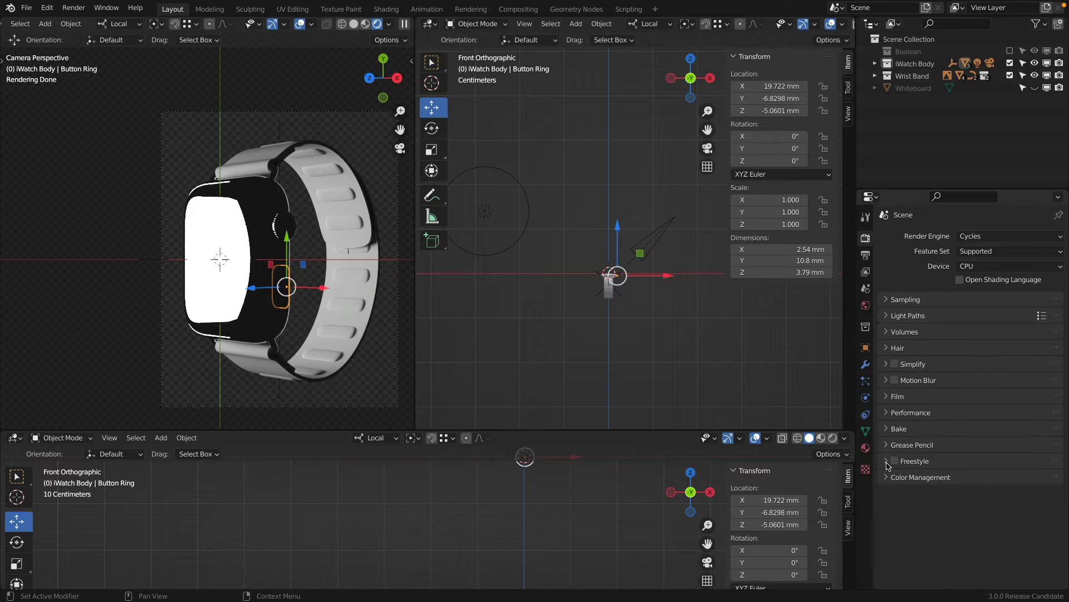
click(888, 396)
click(903, 482)
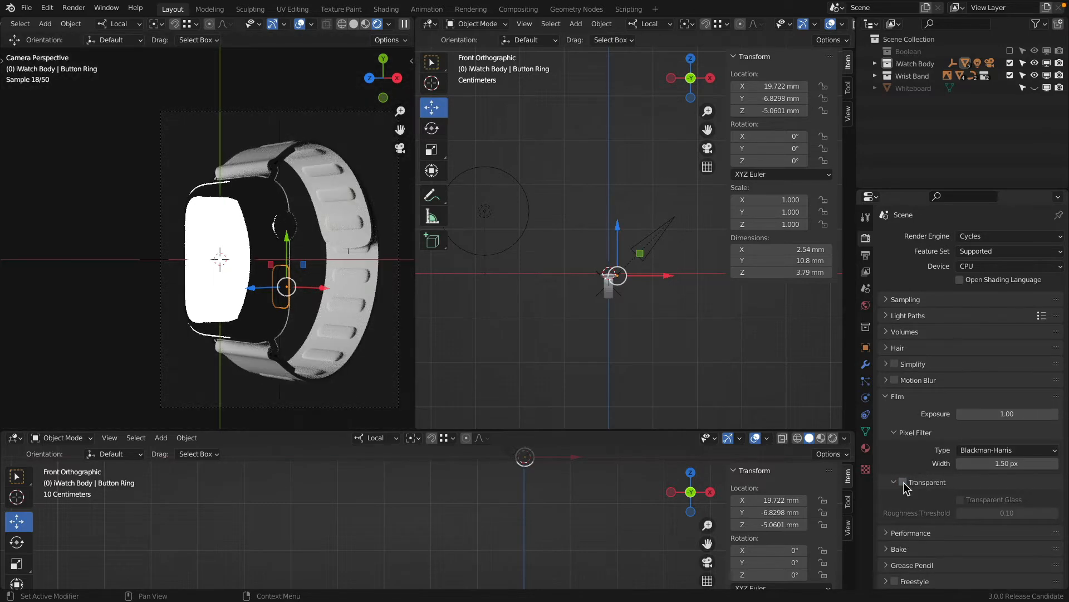
click(904, 483)
click(904, 483)
click(903, 483)
click(903, 482)
Toggle the Whiteboard's visibility repeatedly to compare the aluminum parts with and without it, leaving the Whiteboard visible.
click(1034, 88)
click(1033, 88)
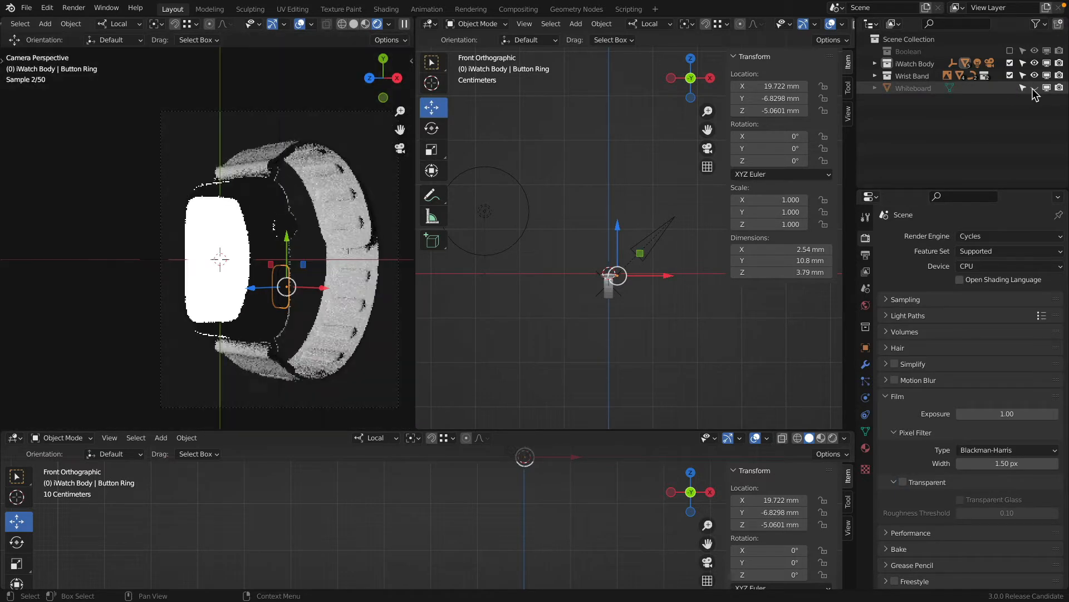
click(1034, 89)
click(1033, 88)
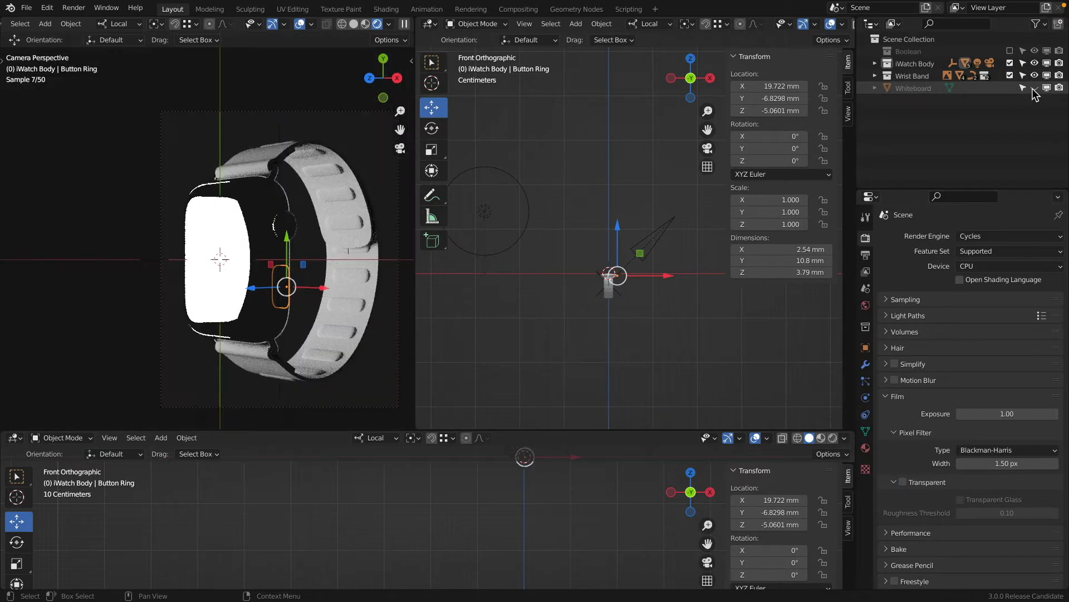
click(1033, 88)
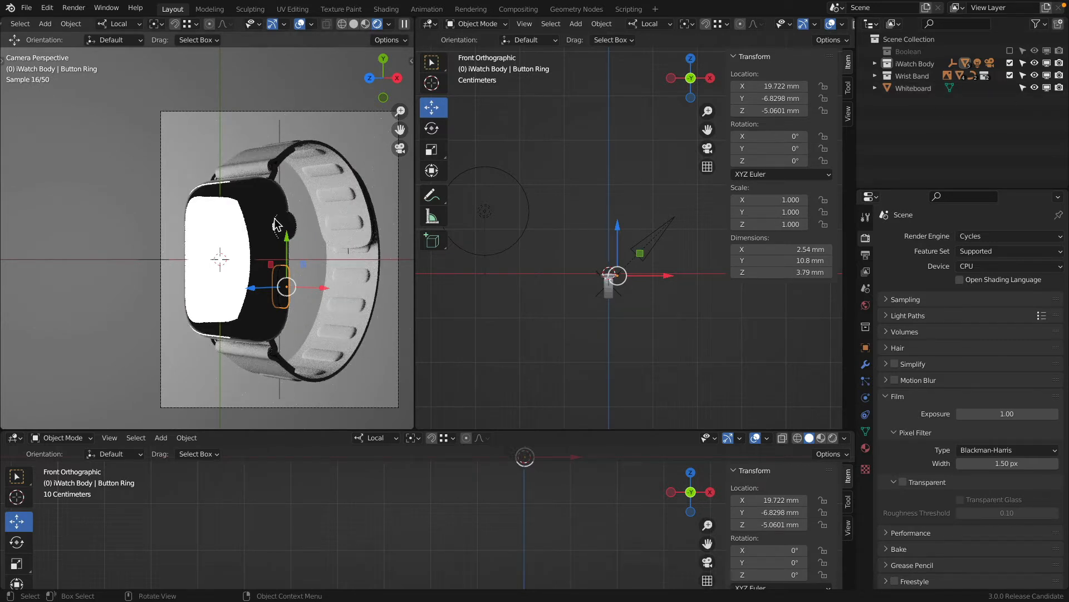
click(887, 397)
click(1035, 88)
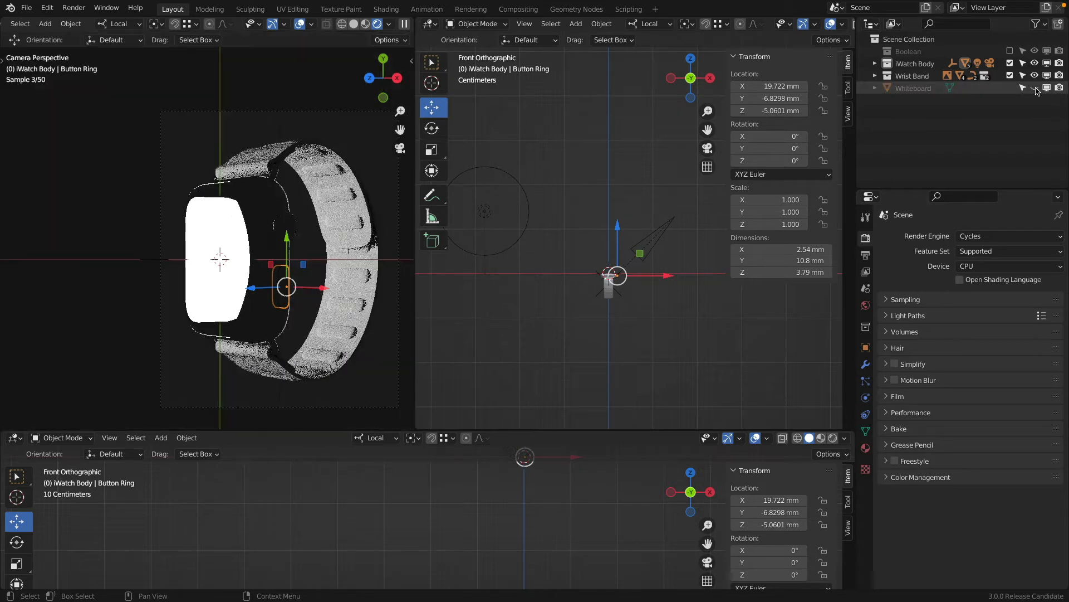
click(1035, 88)
click(1035, 88)
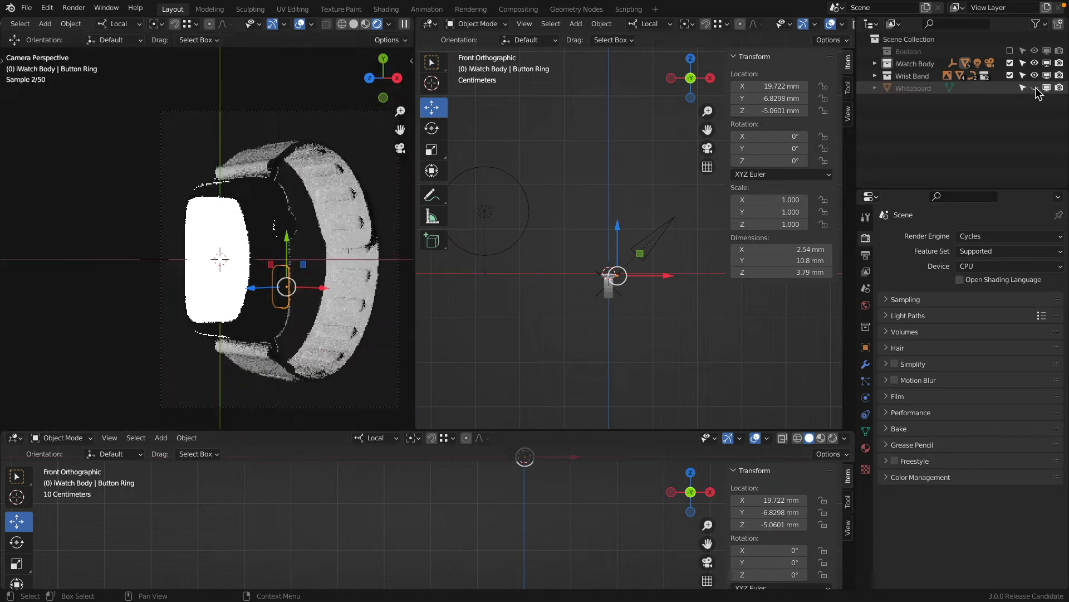
click(1035, 88)
click(1035, 89)
click(1035, 88)
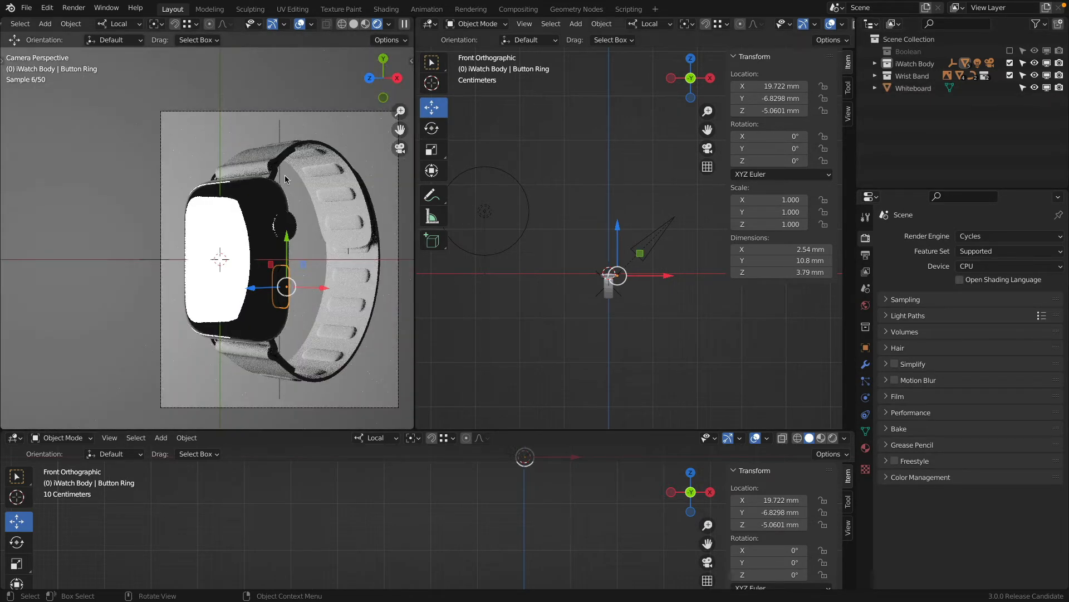
Select the iWatch Main Body and set its Aluminum material's roughness to 0.2.
scroll(245, 199, up, 2)
click(244, 190)
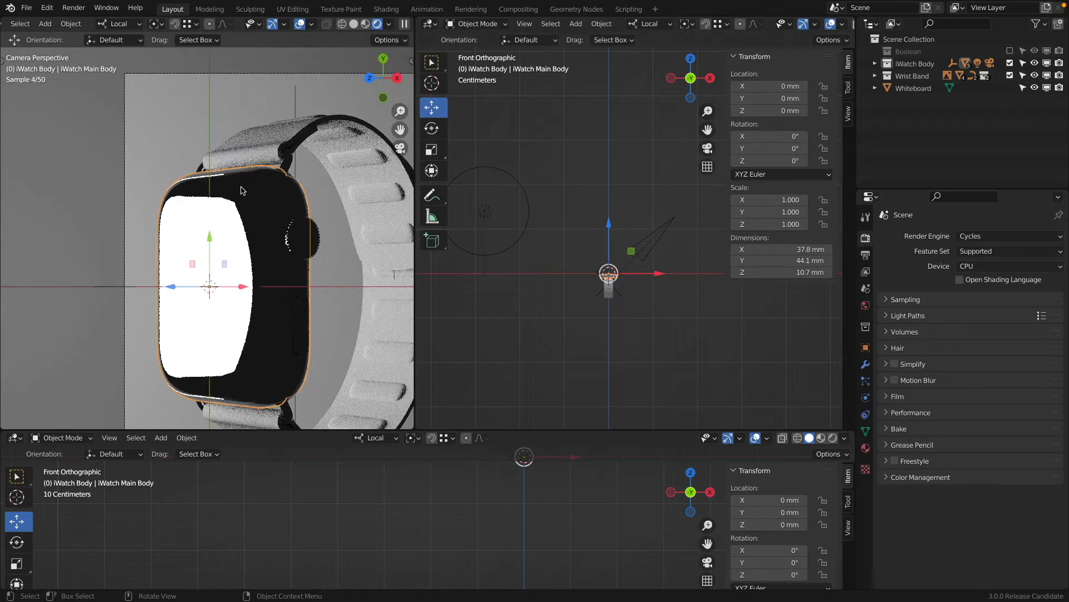
click(866, 447)
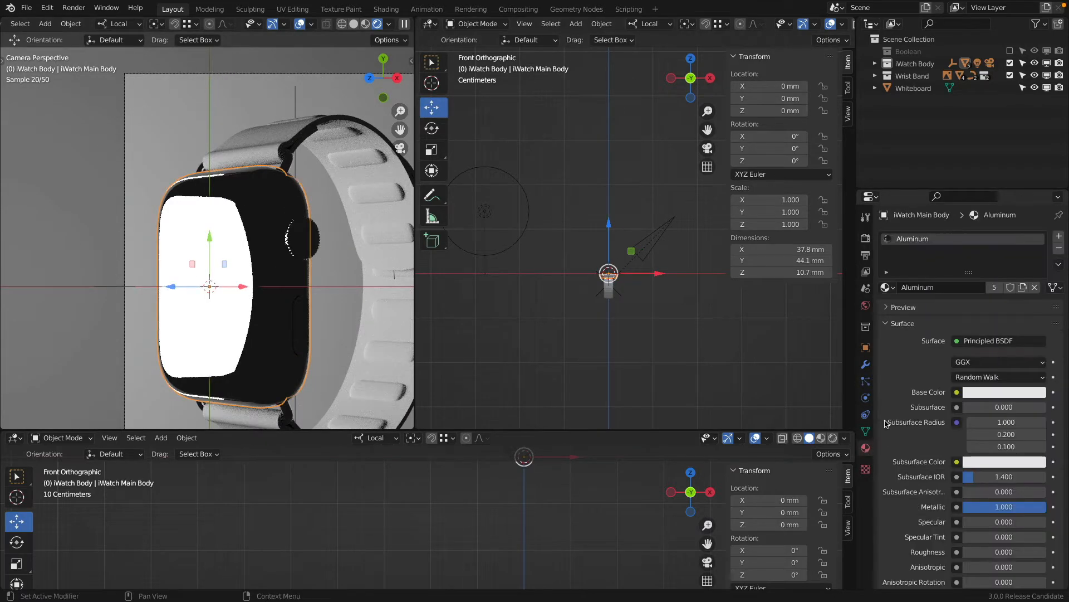
scroll(962, 435, down, 3)
scroll(962, 435, down, 1)
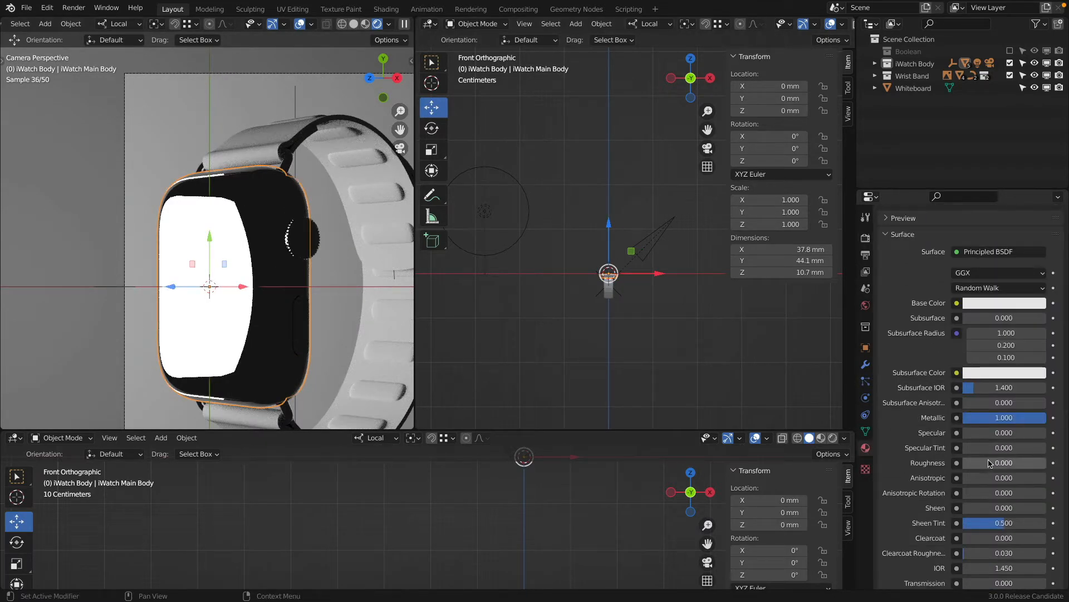
click(988, 462)
text(0.2)
key(Return)
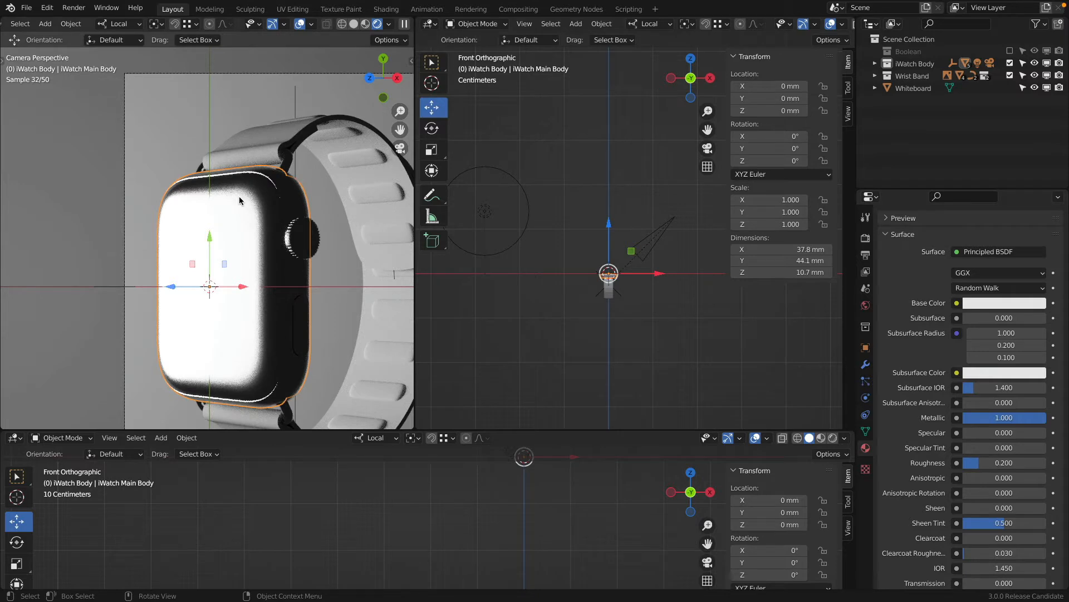
Compare the body's reflections at a lower Aluminum roughness, and set the roughness back to 0.2.
scroll(239, 196, up, 4)
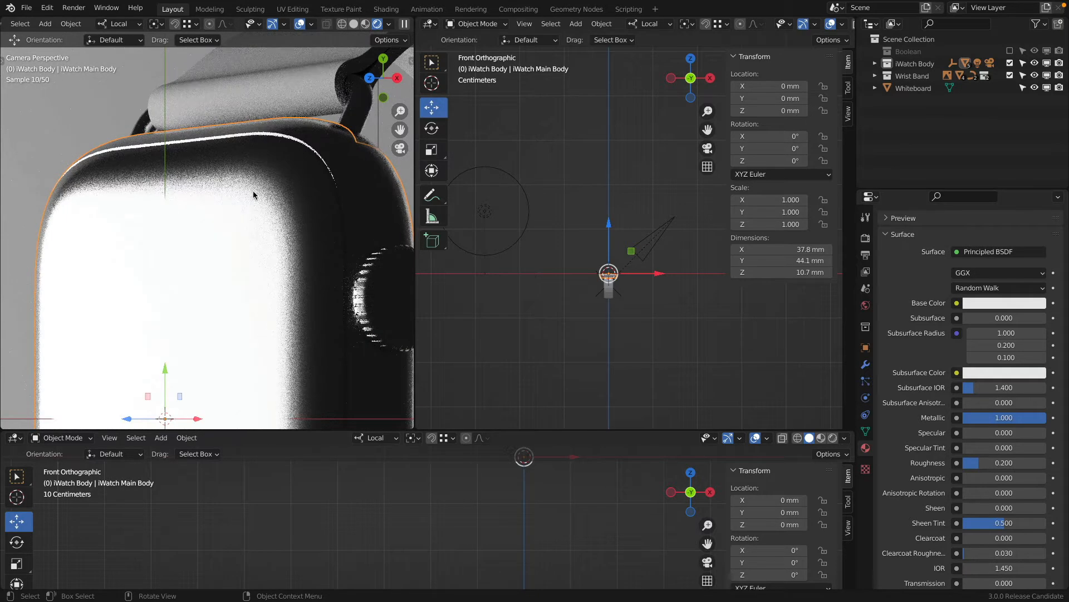
drag(989, 464, 969, 463)
click(1008, 466)
text(0.2)
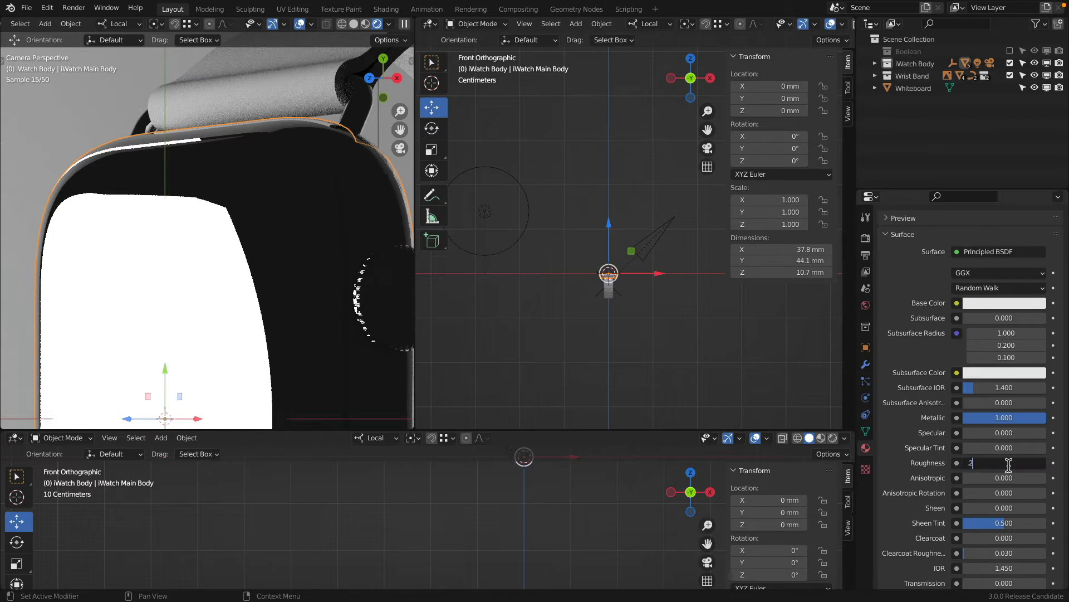
key(Return)
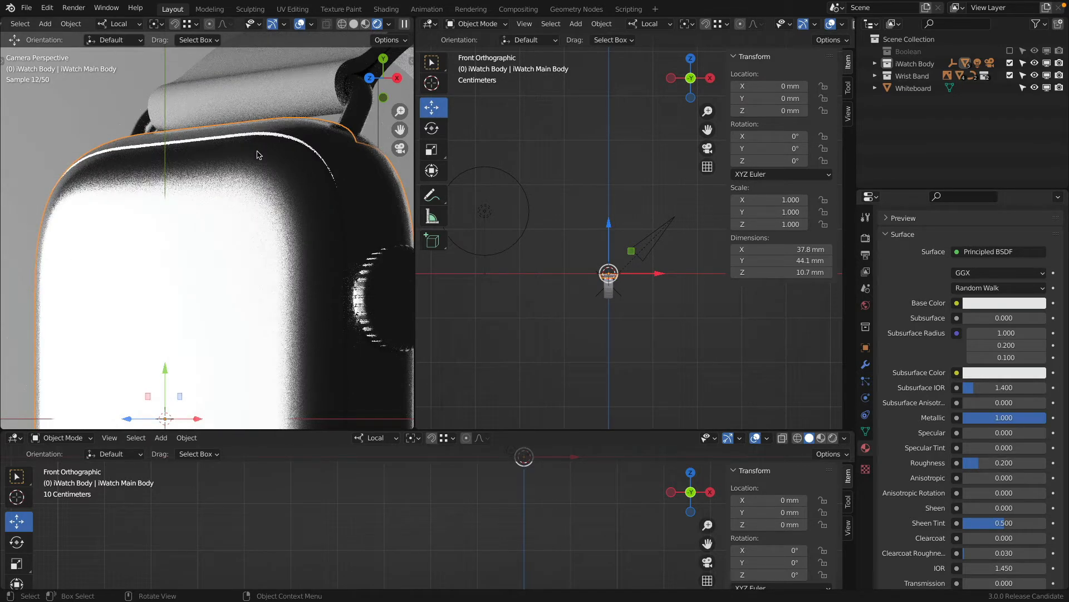
Switch the viewport from the camera view to solid shading and open the iWatch Main Body's mesh for editing.
scroll(222, 206, down, 3)
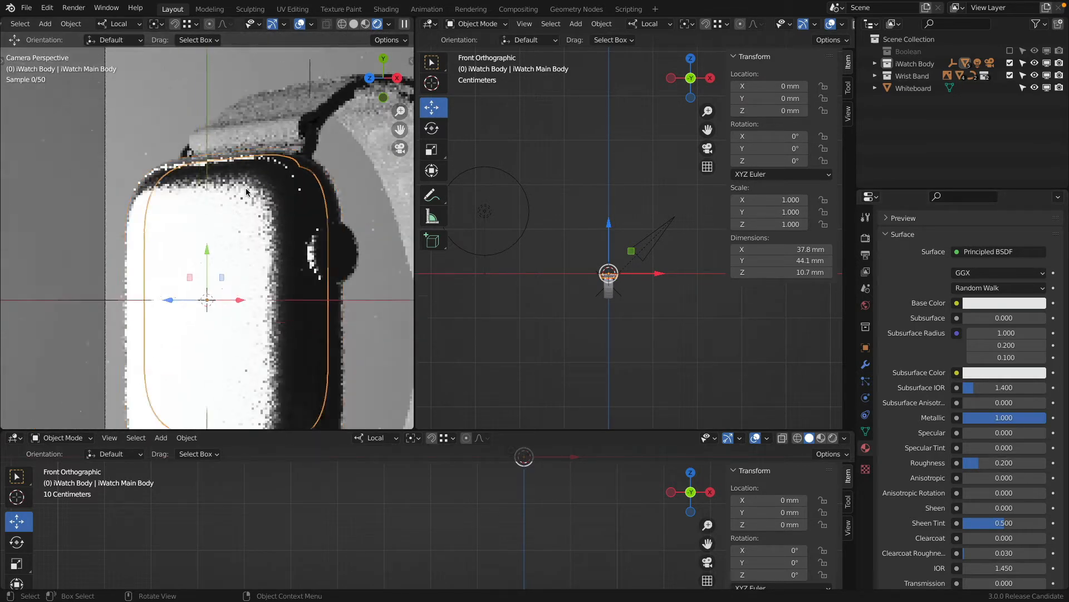
scroll(244, 211, down, 2)
key(z)
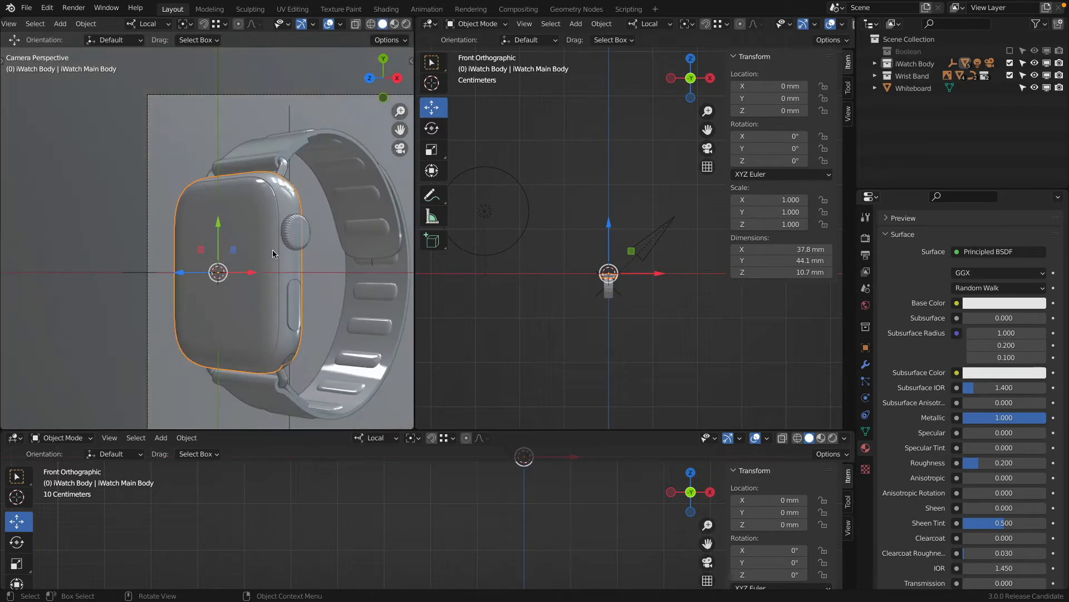
middle_drag(275, 250, 305, 148)
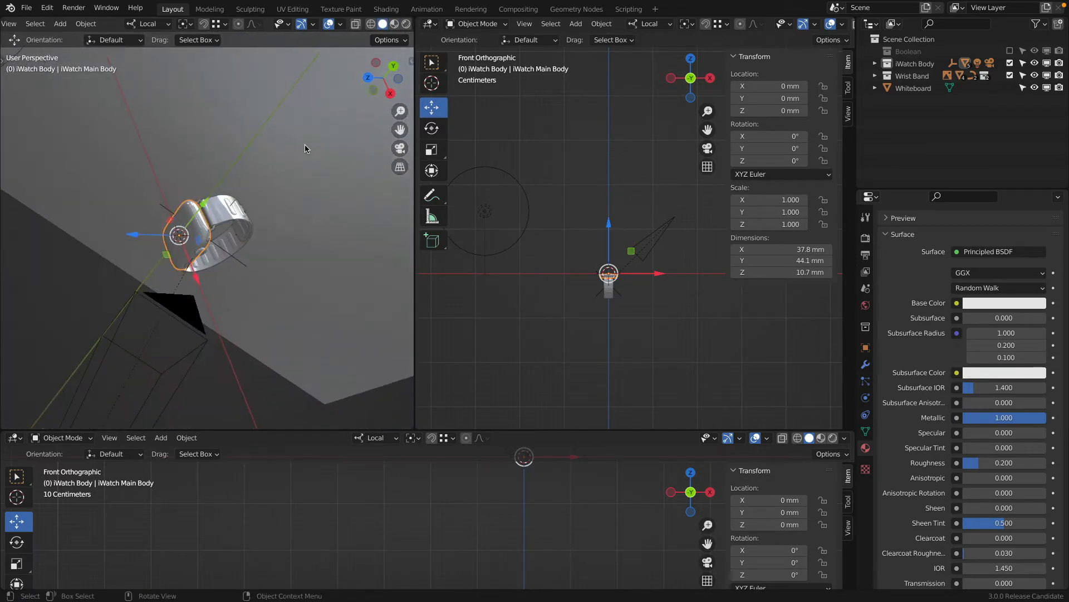
key(KP_7)
middle_drag(208, 254, 181, 162)
scroll(204, 178, up, 7)
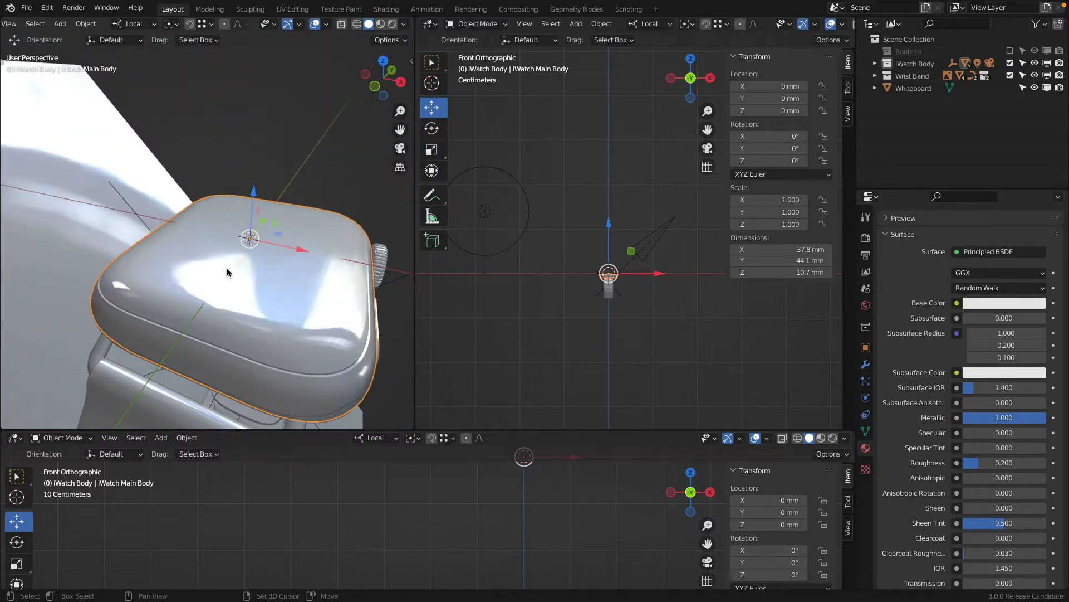
shift+middle_drag(226, 269, 188, 220)
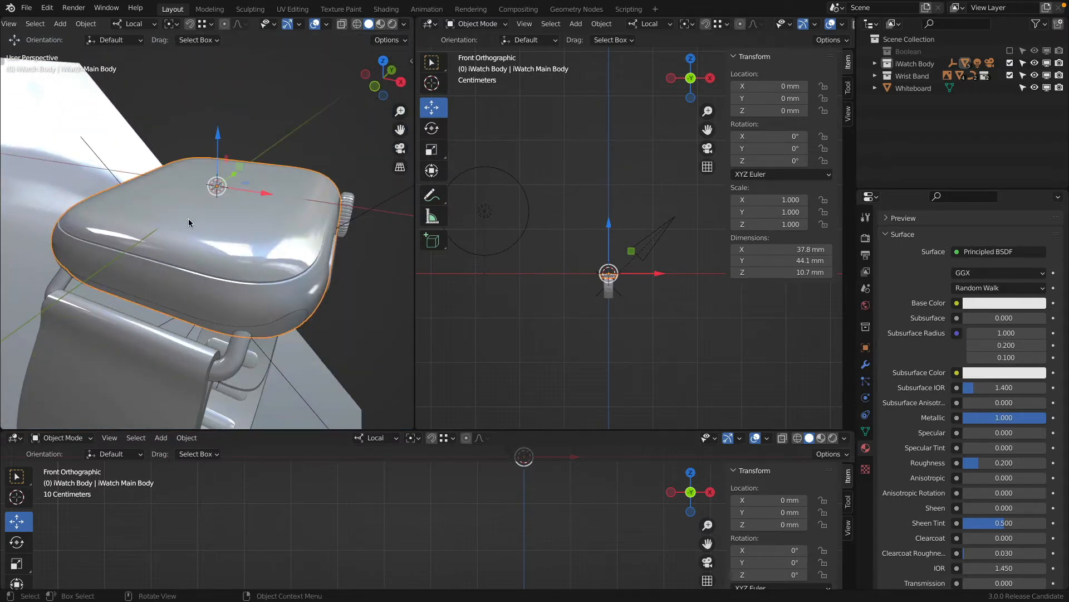
click(250, 209)
click(249, 234)
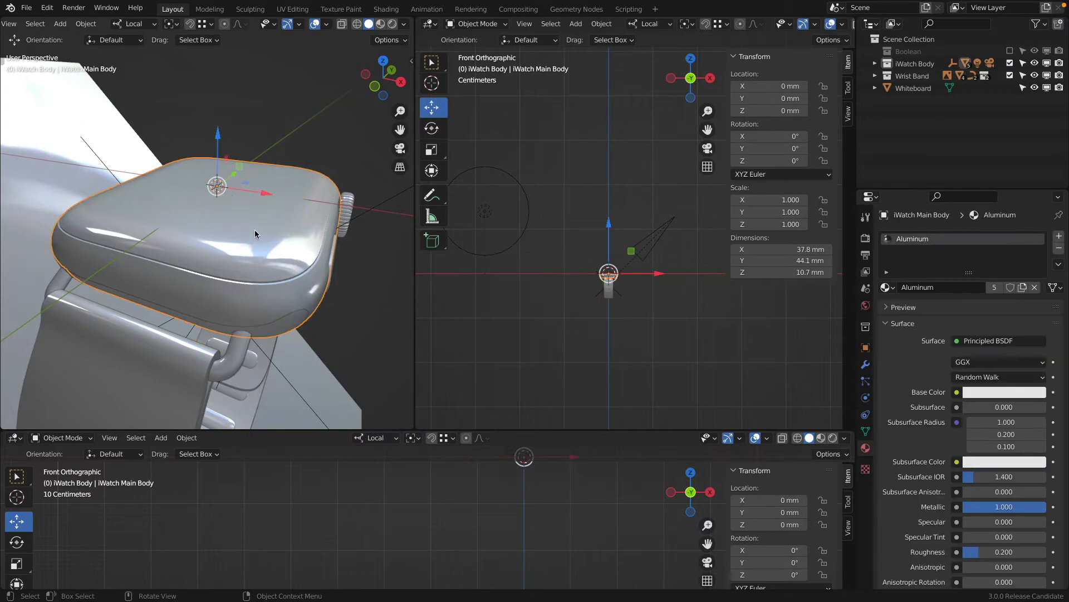
key(Tab)
Select all face loops of the curved rim, from the seam groove up to the narrow loop bordering the flat screen.
middle_drag(209, 216, 240, 271)
scroll(240, 271, up, 6)
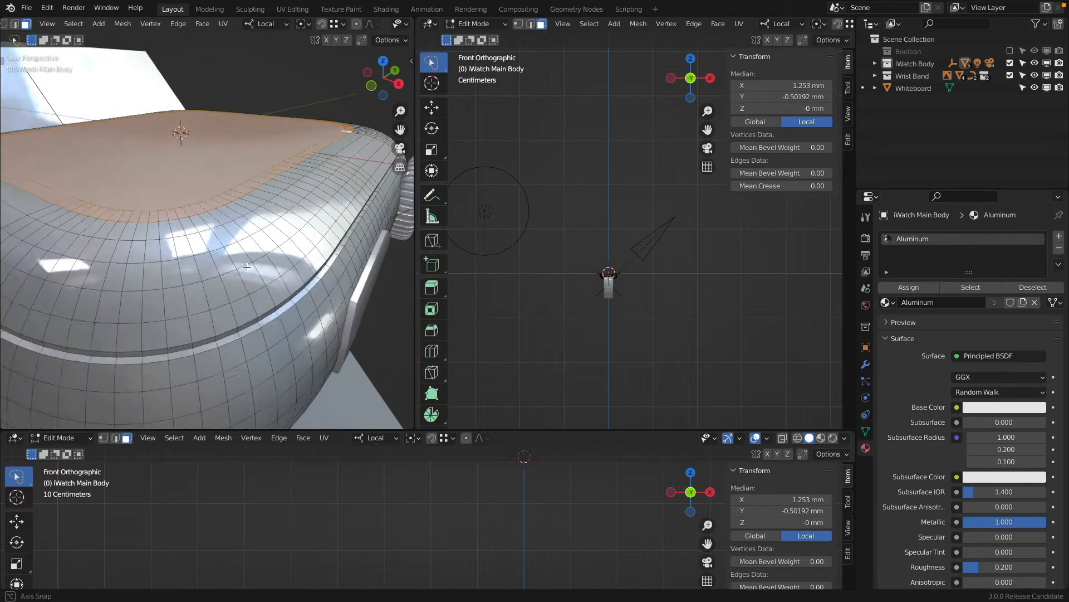
scroll(252, 252, down, 2)
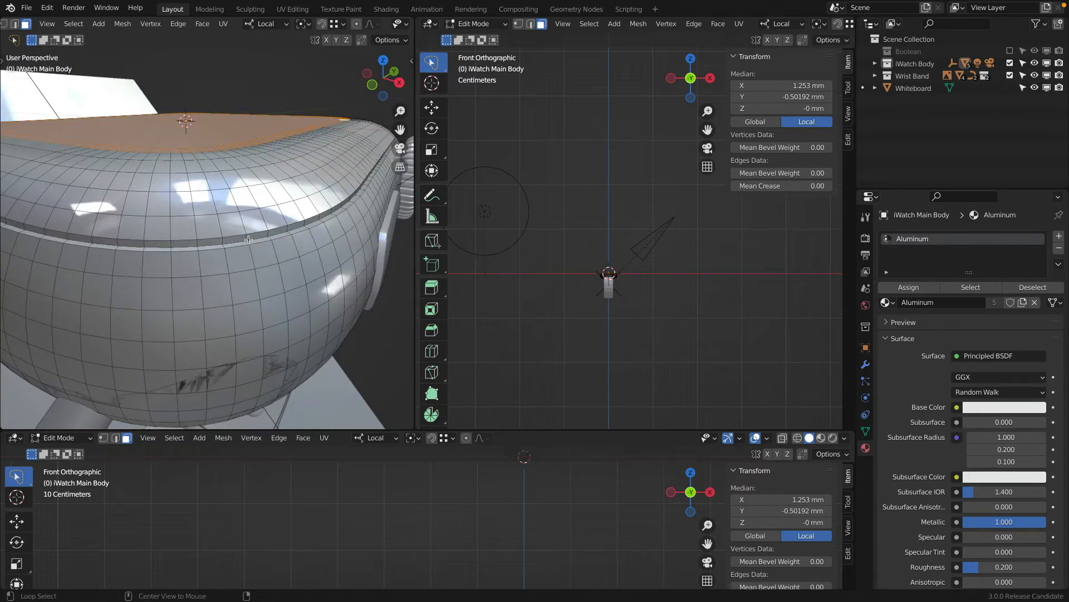
alt+click(246, 238)
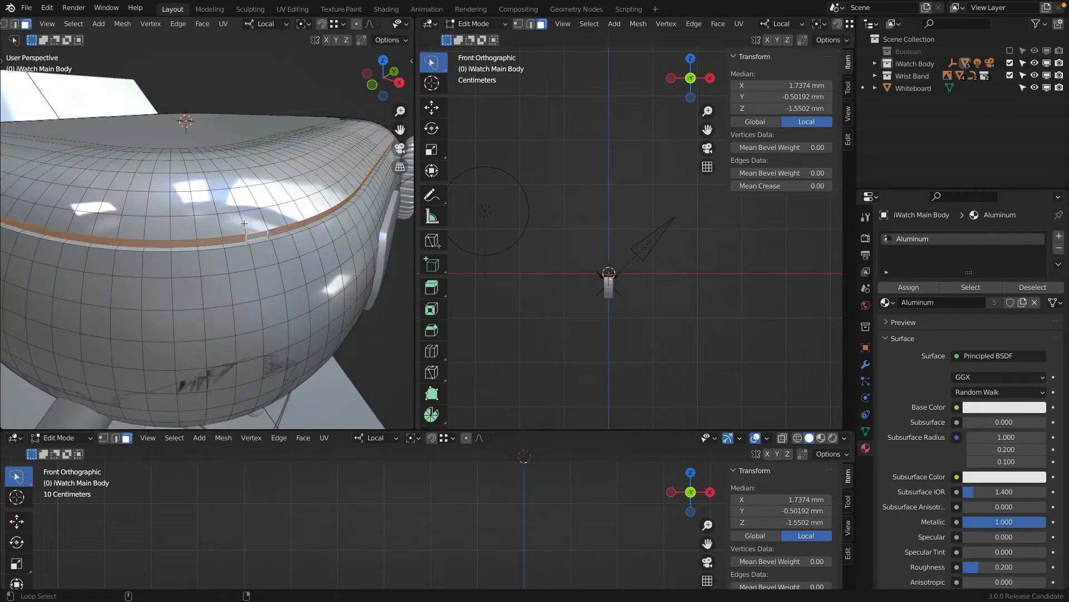
alt+shift+click(244, 223)
alt+shift+click(237, 205)
alt+shift+click(224, 180)
alt+shift+click(211, 166)
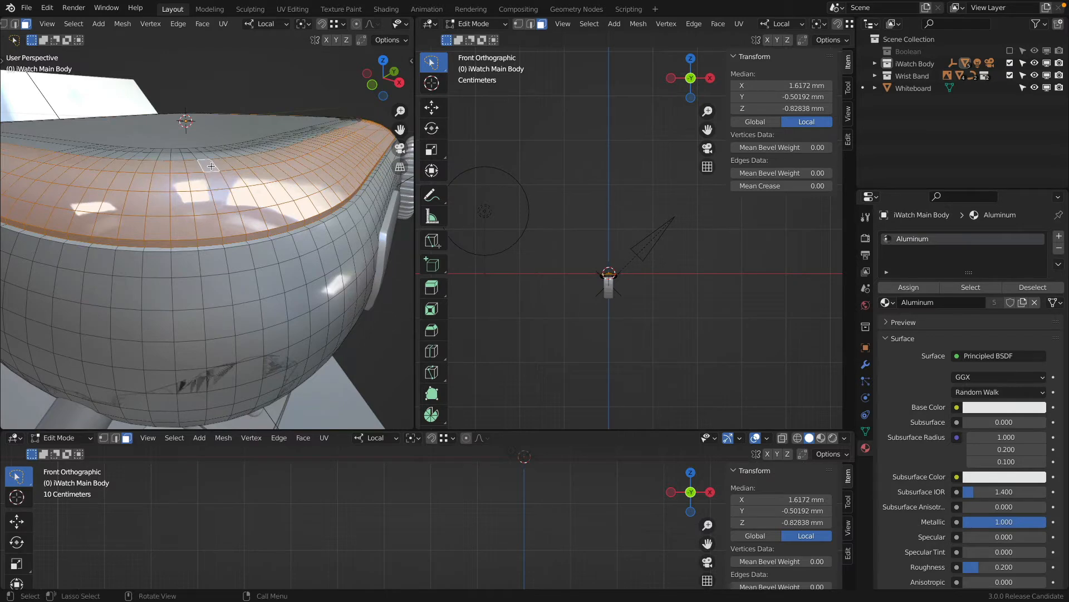
scroll(211, 166, down, 5)
middle_drag(211, 166, 254, 251)
scroll(254, 252, up, 5)
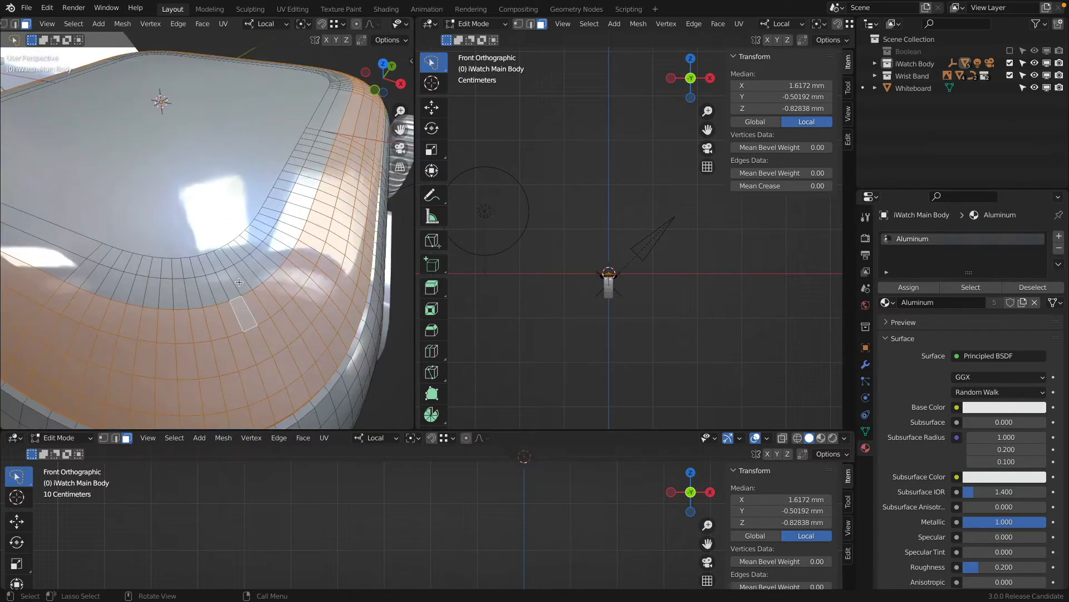
alt+shift+click(233, 280)
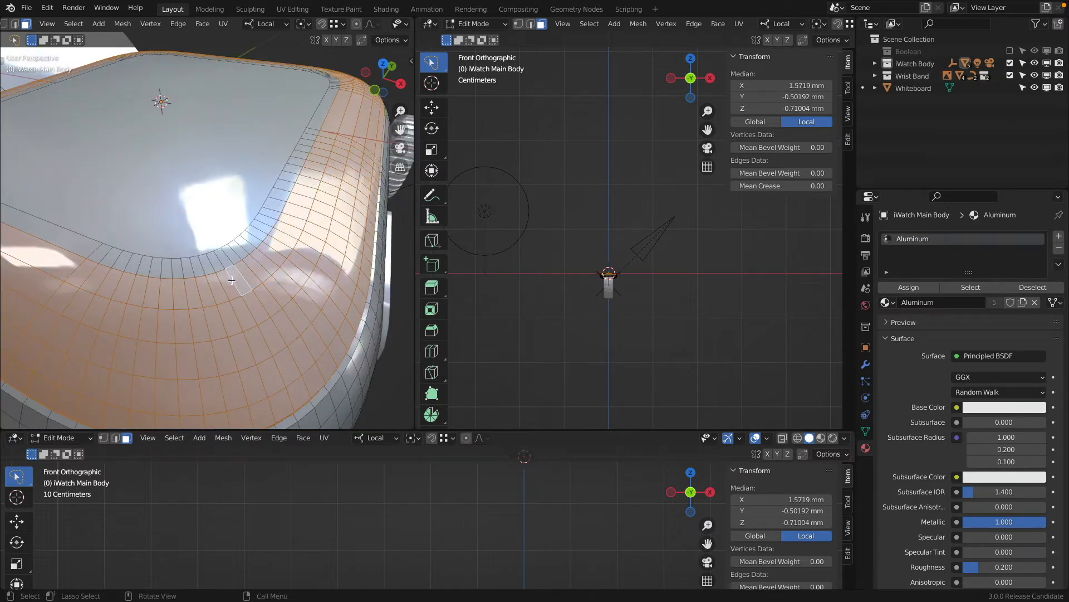
Add a second material slot to the iWatch Main Body and assign a new material named Glass to the selected rim faces.
scroll(236, 283, down, 6)
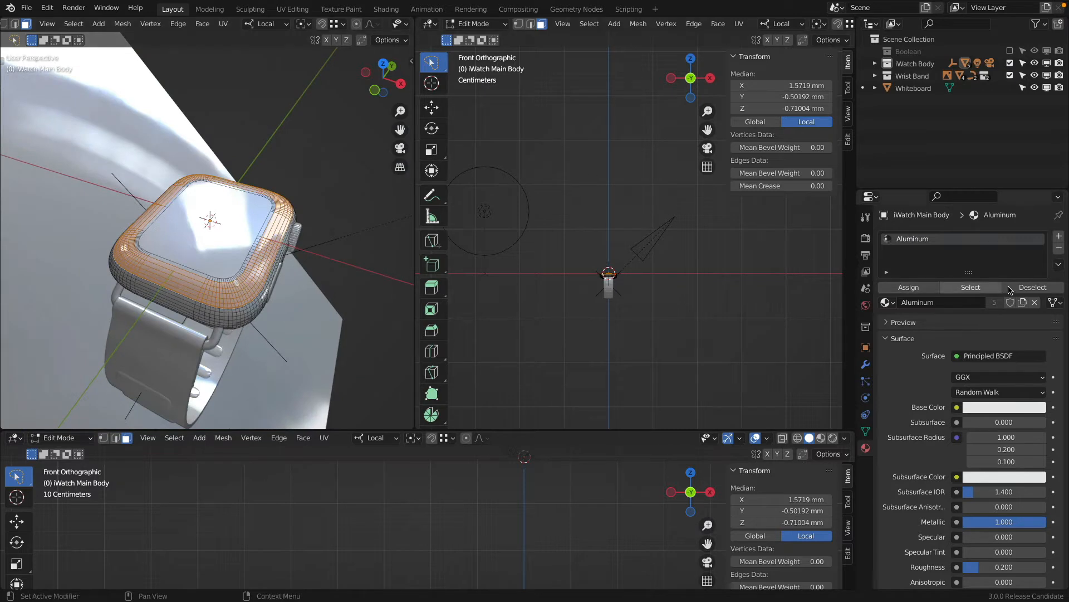
click(1059, 235)
click(907, 323)
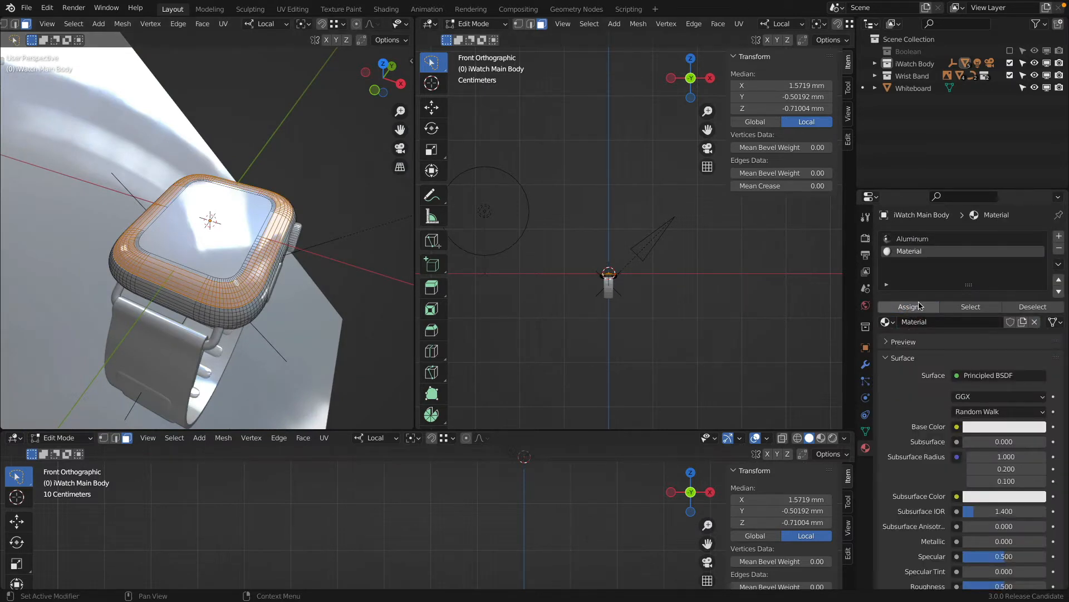
double_click(932, 322)
text(Gl)
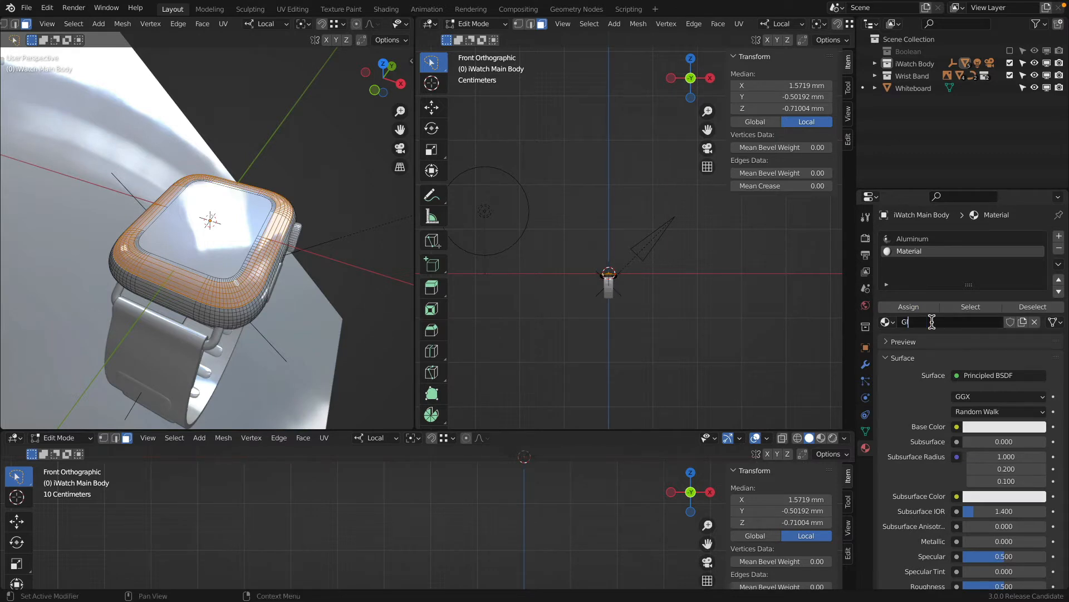
text(ass)
key(Return)
Give the Glass material a near-black base color, a specular of 1.0 and a roughness of 0.
scroll(981, 436, down, 3)
click(978, 361)
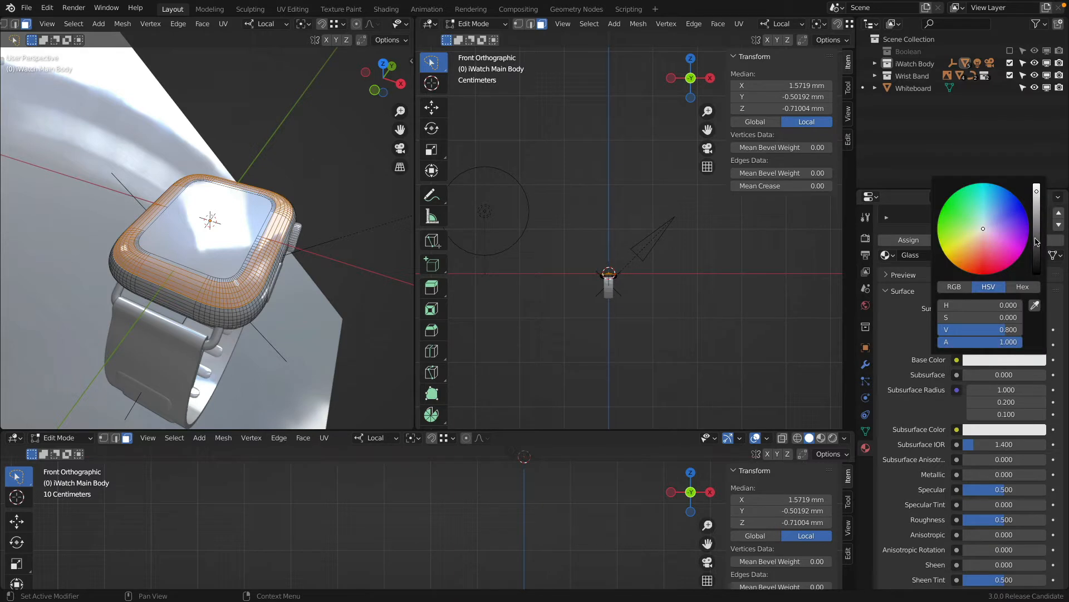
drag(1036, 244, 1036, 266)
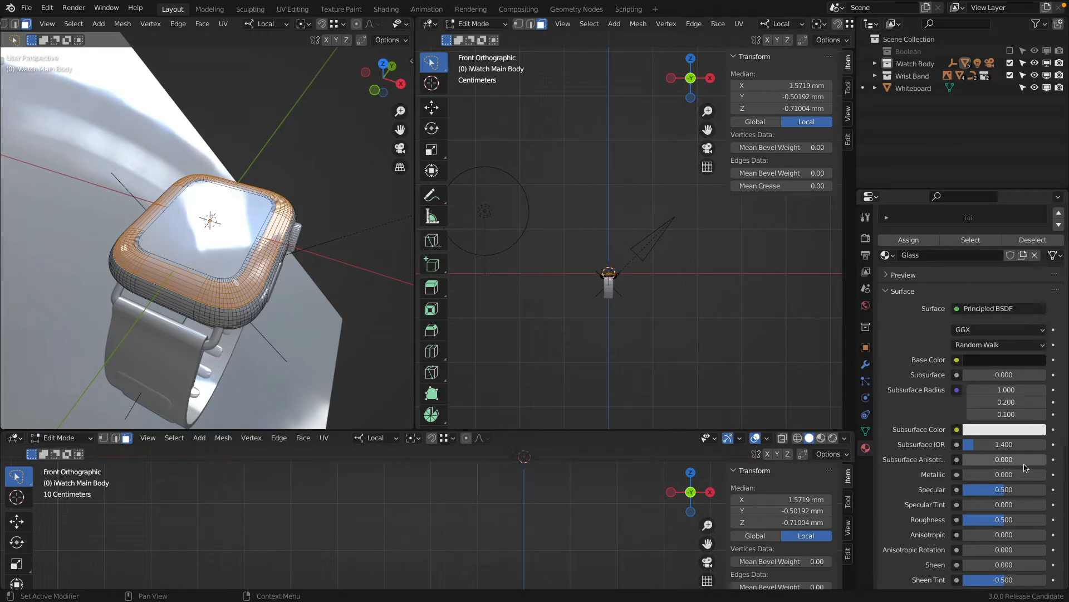
drag(1021, 493, 972, 520)
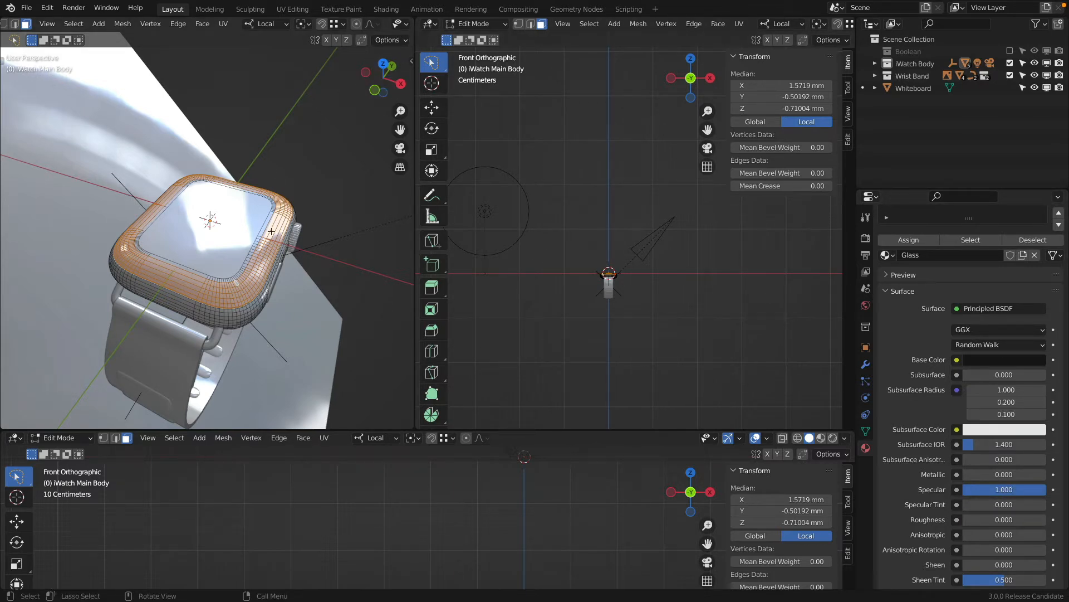
Switch the viewport to rendered shading and inspect the glass rim in Object Mode.
key(z)
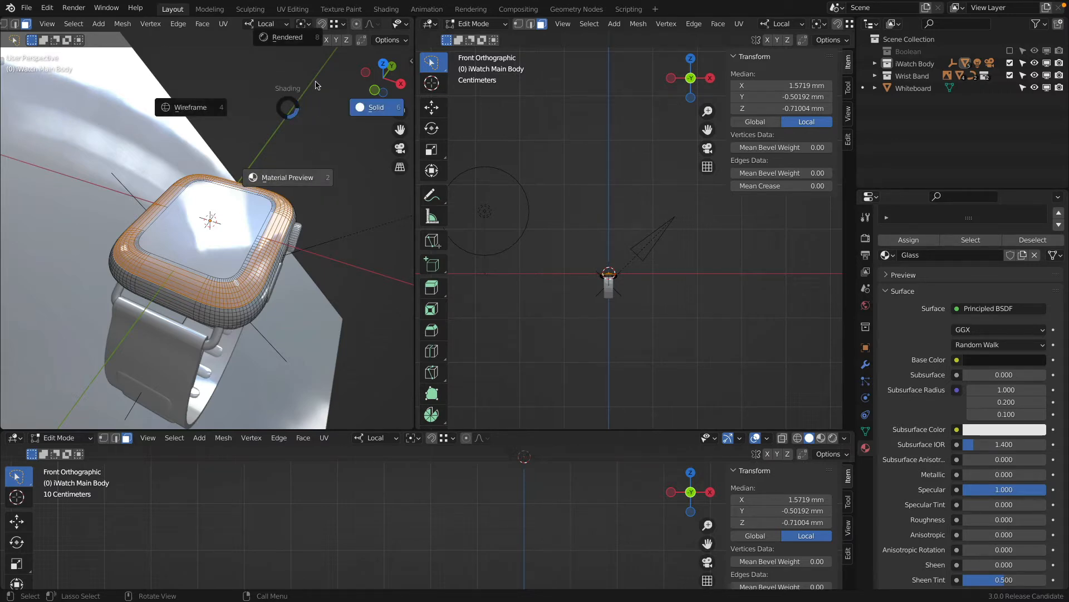
click(308, 41)
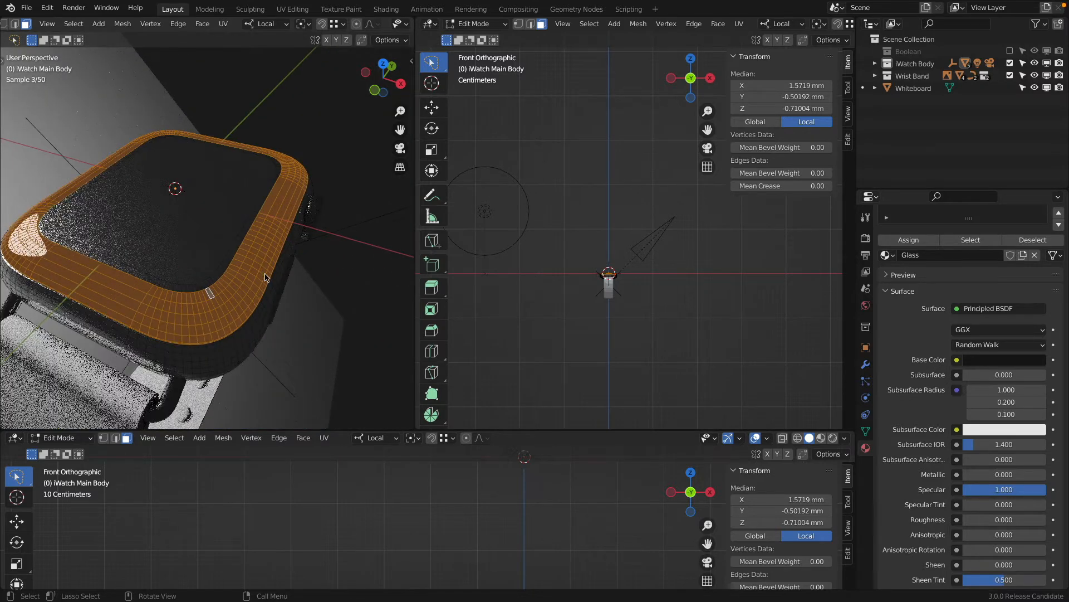
key(Tab)
middle_drag(262, 292, 135, 225)
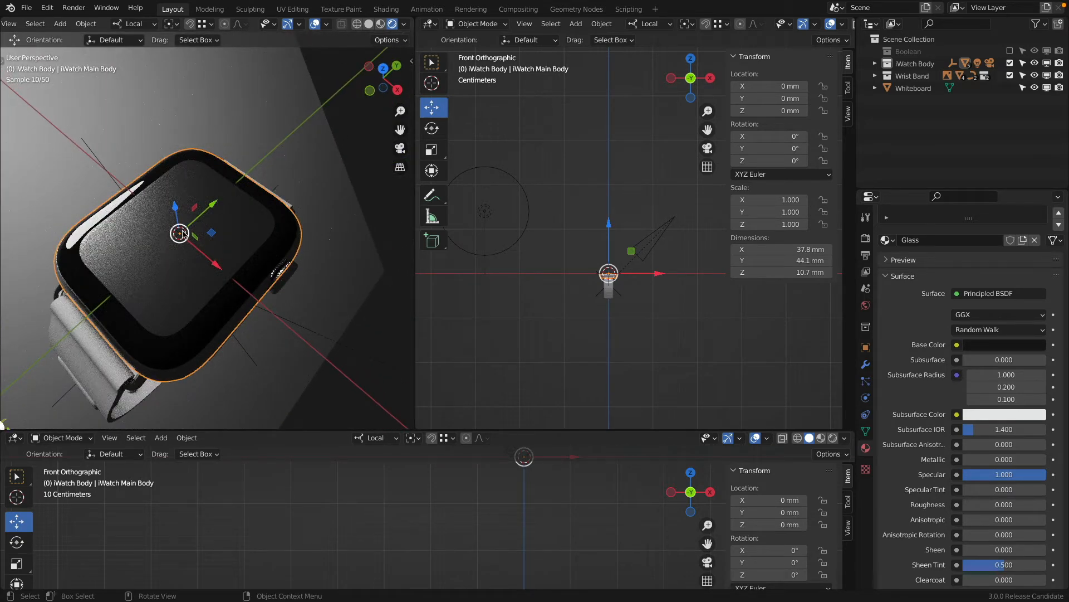
Select the flat screen face together with its narrow bordering face loop on the iWatch Main Body.
key(Tab)
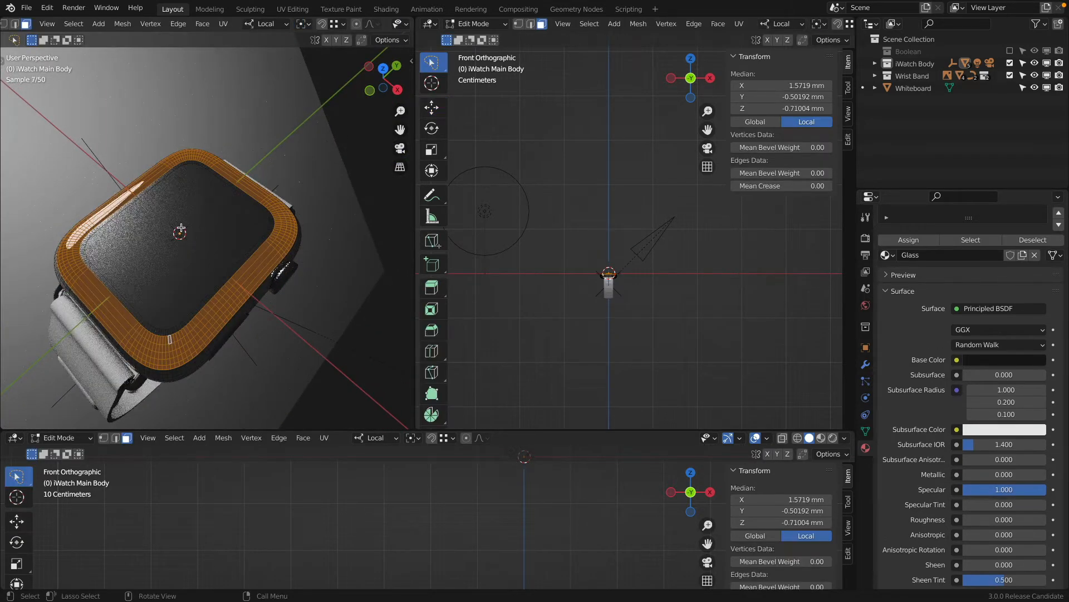
scroll(166, 316, up, 3)
alt+click(173, 304)
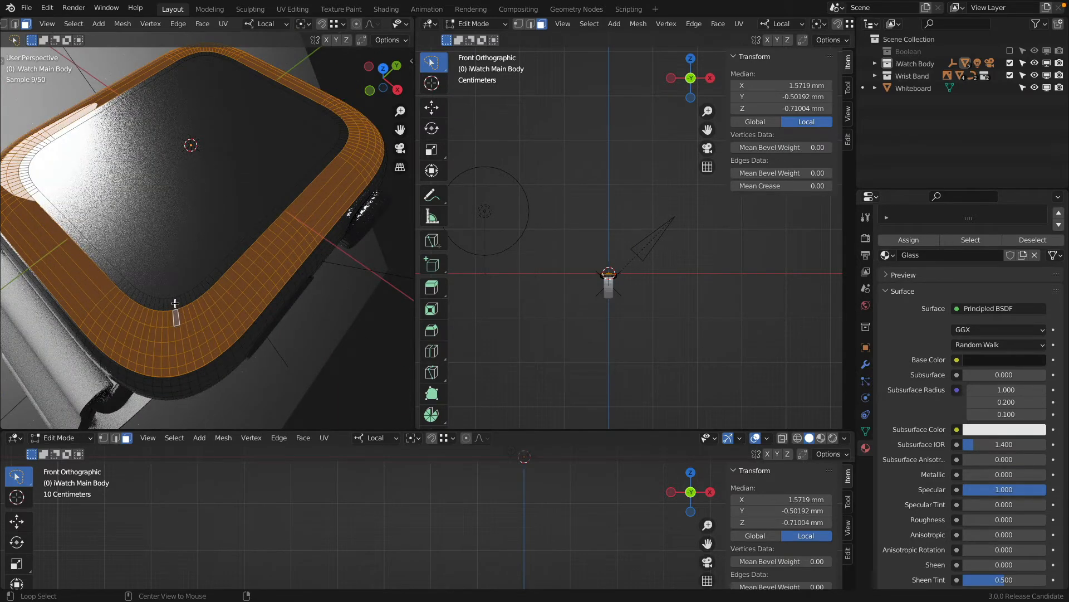
shift+click(182, 196)
scroll(182, 195, down, 4)
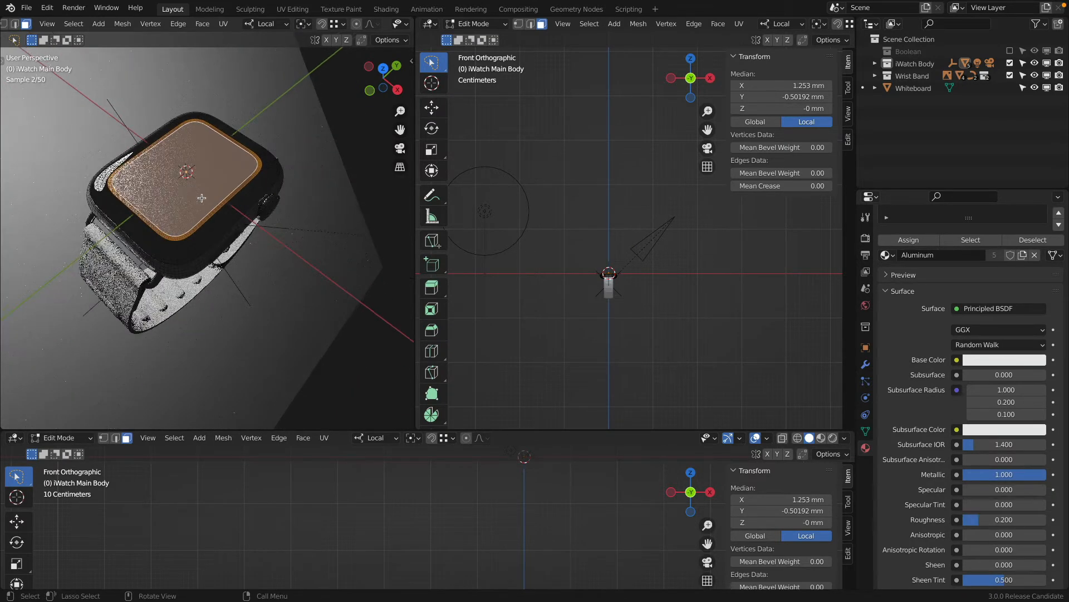
middle_drag(183, 196, 235, 203)
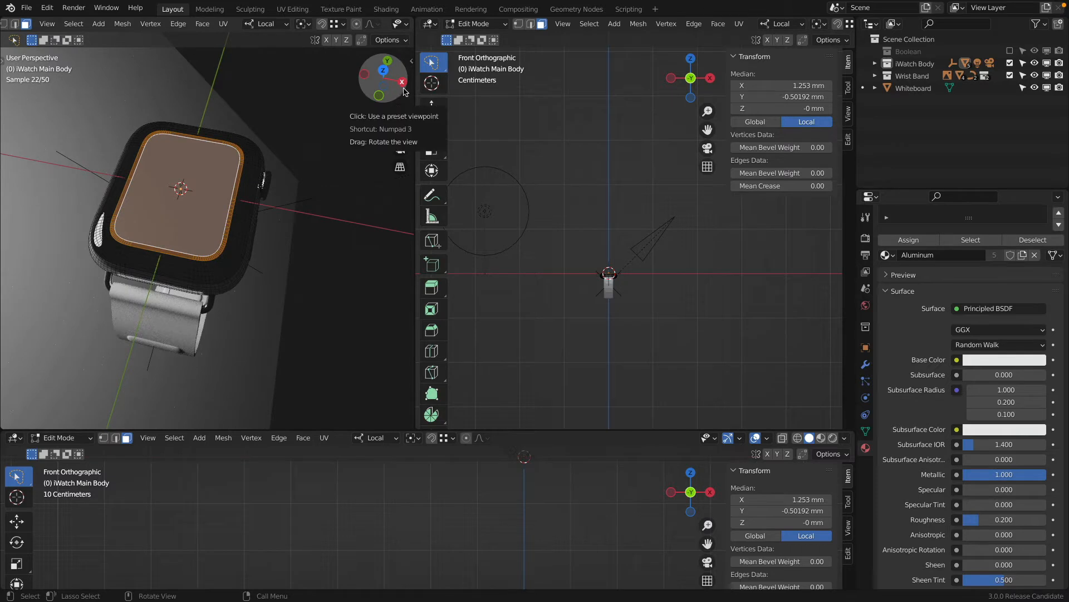
scroll(1065, 242, up, 3)
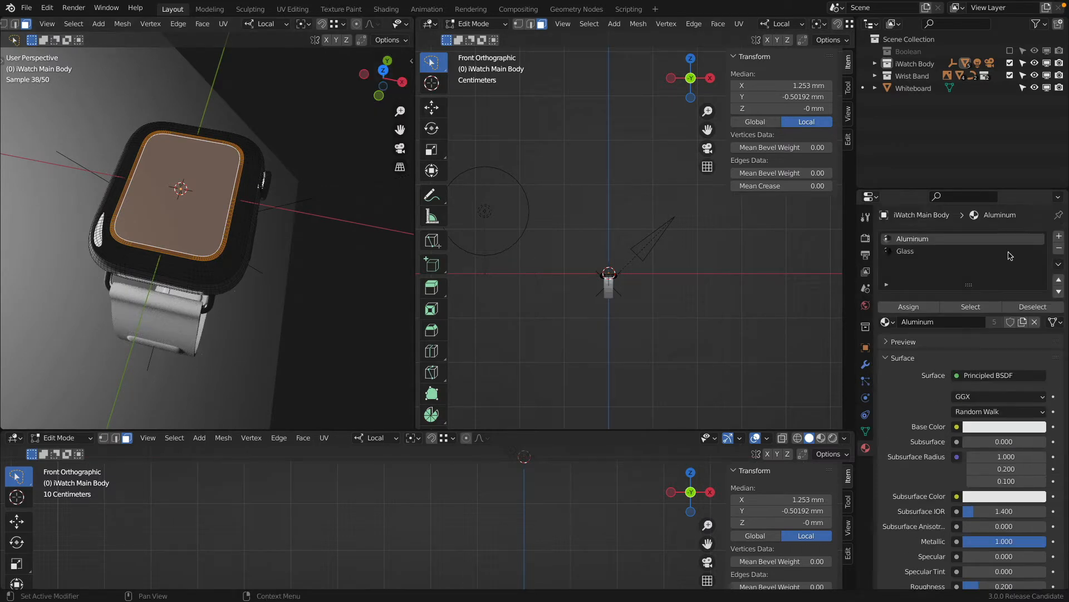
Create a third material named Interface and assign it to the selected screen faces.
click(1060, 236)
click(925, 322)
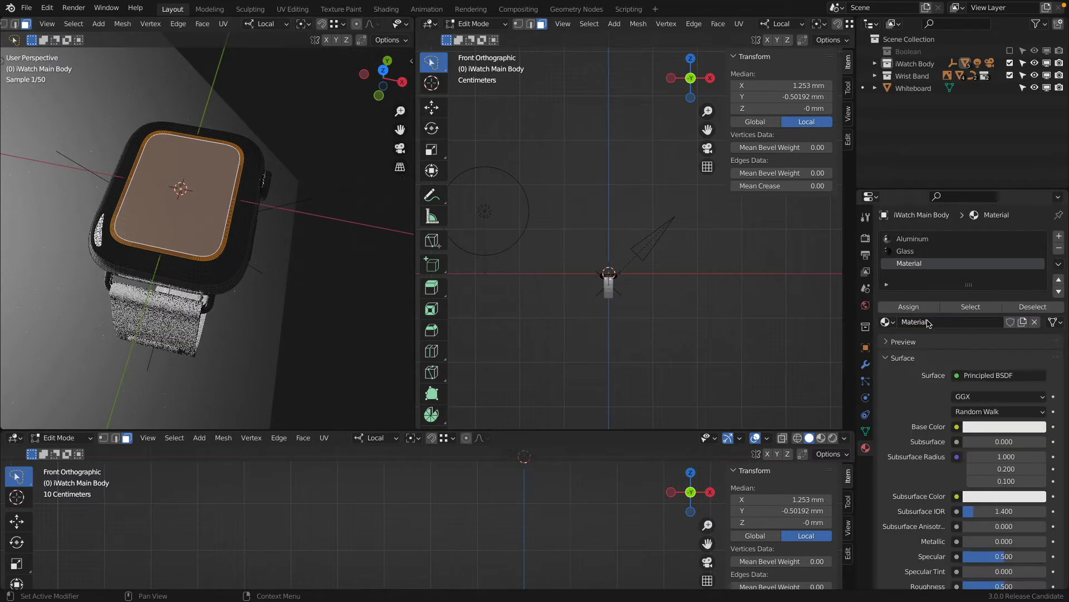
double_click(925, 322)
key(BackSpace)
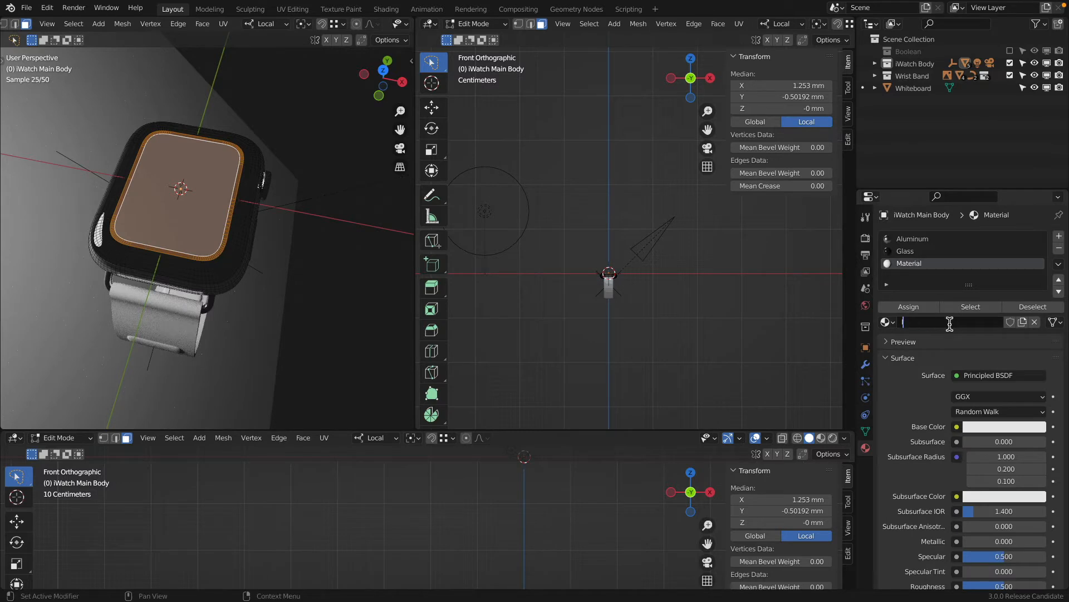
text(Interface)
key(Return)
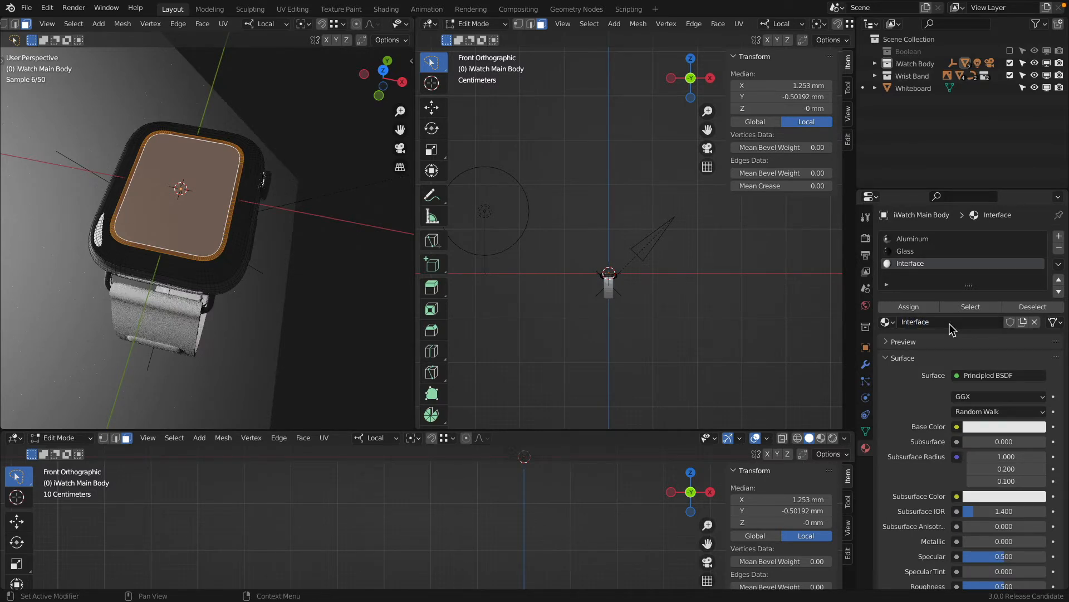
click(908, 306)
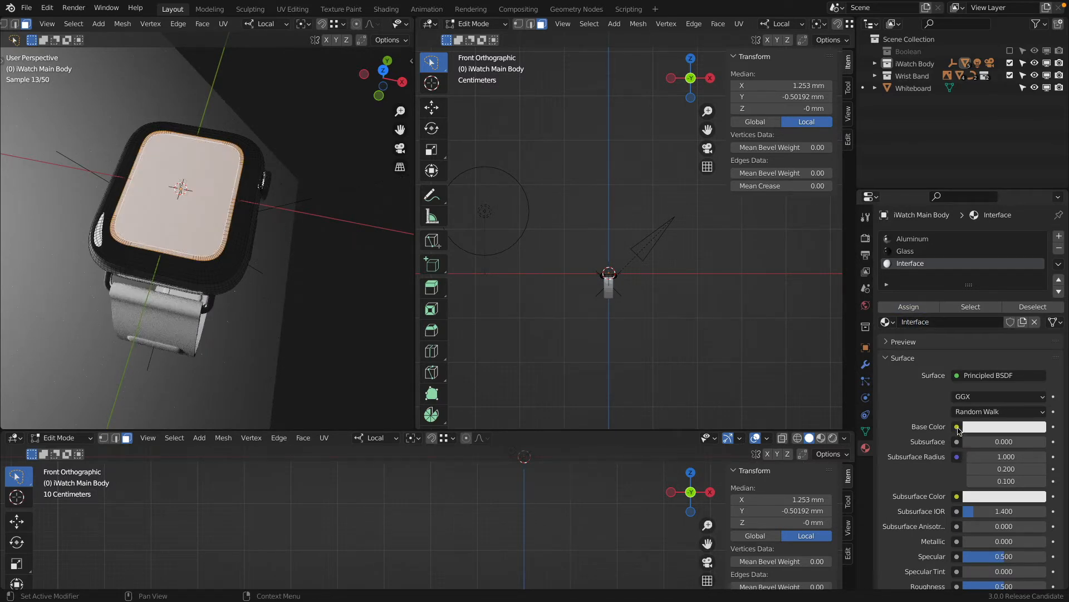
Link an Image Texture to the Interface material's base color and load iWatch Interface.png from the Textures folder.
click(957, 427)
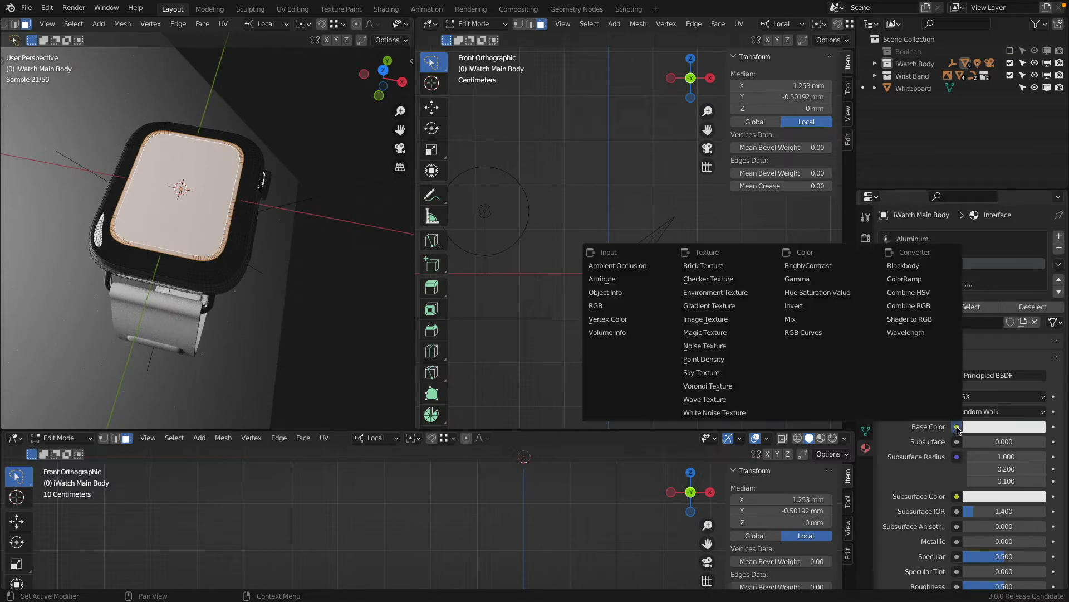
click(738, 322)
click(1024, 441)
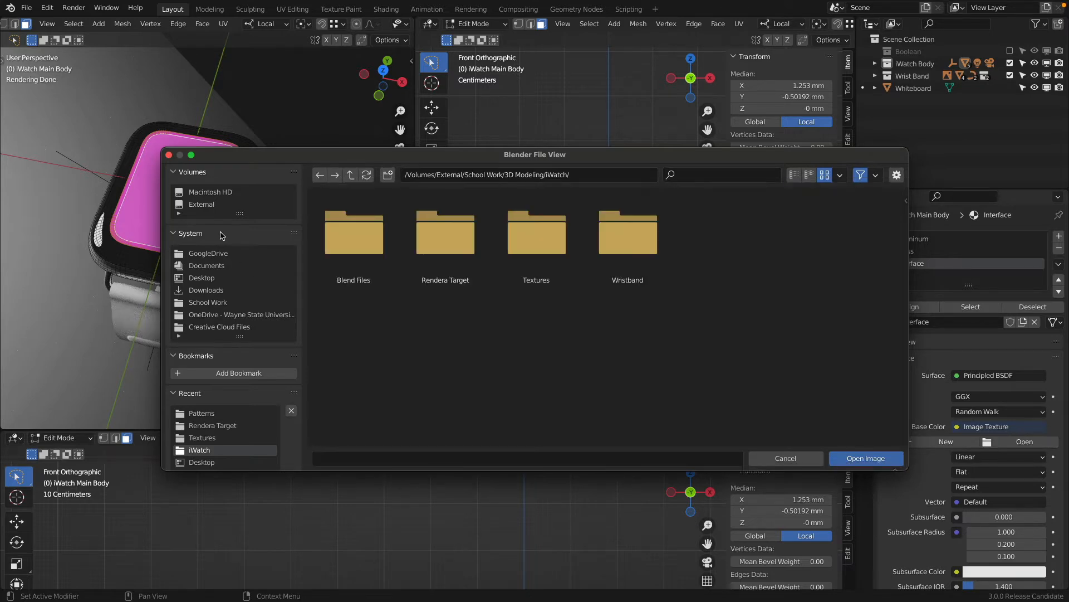
click(552, 240)
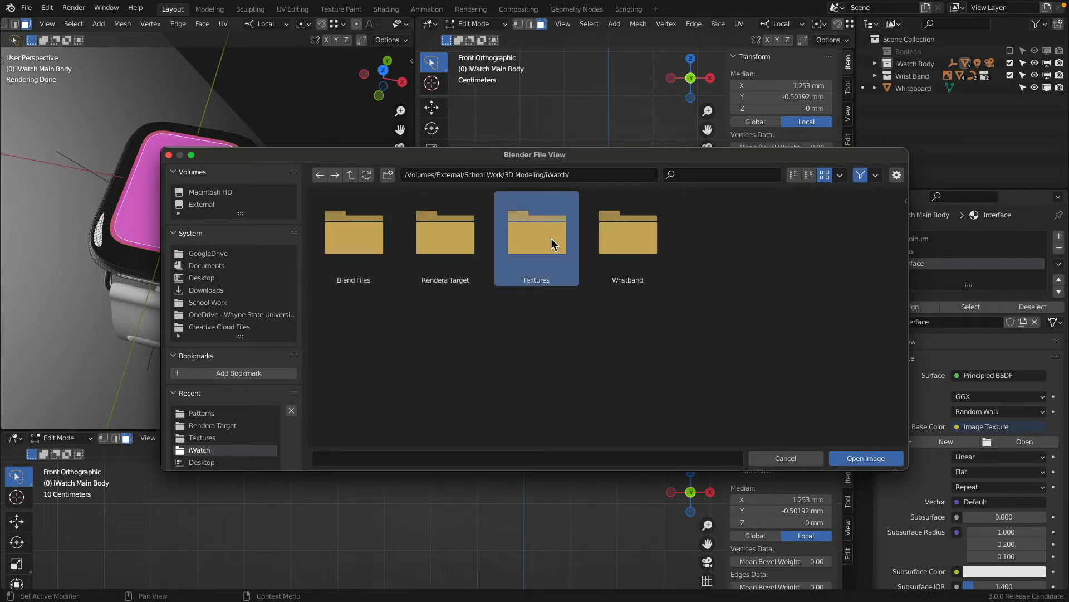
double_click(541, 238)
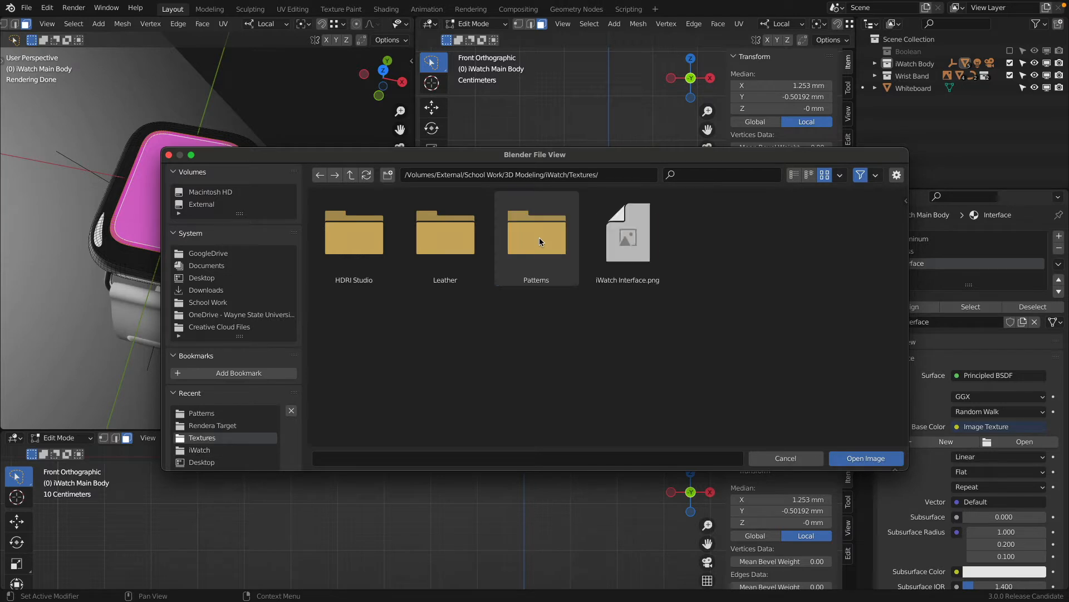
click(629, 235)
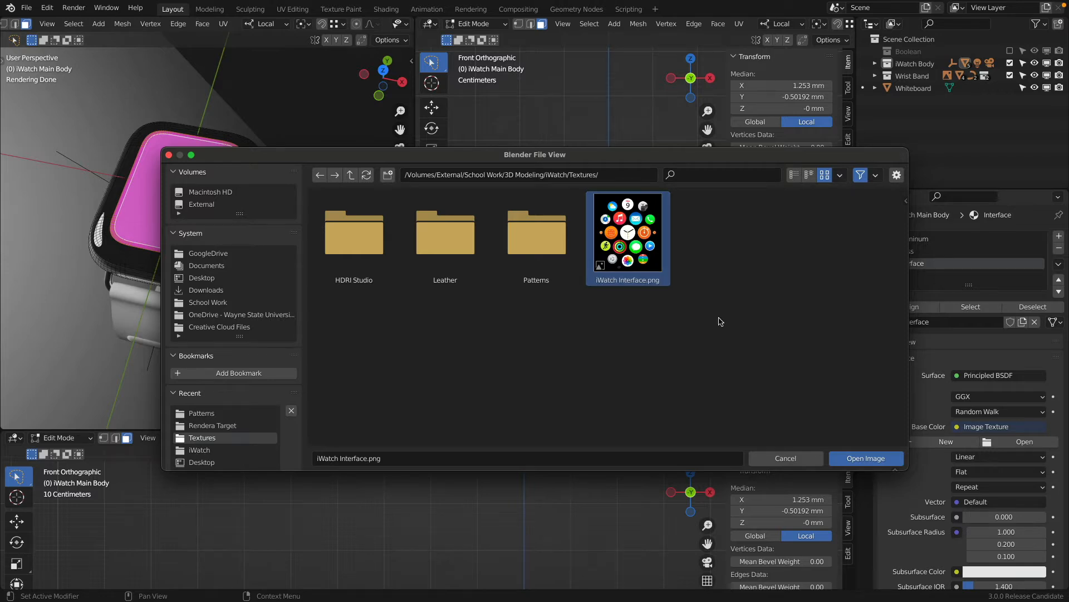
click(863, 458)
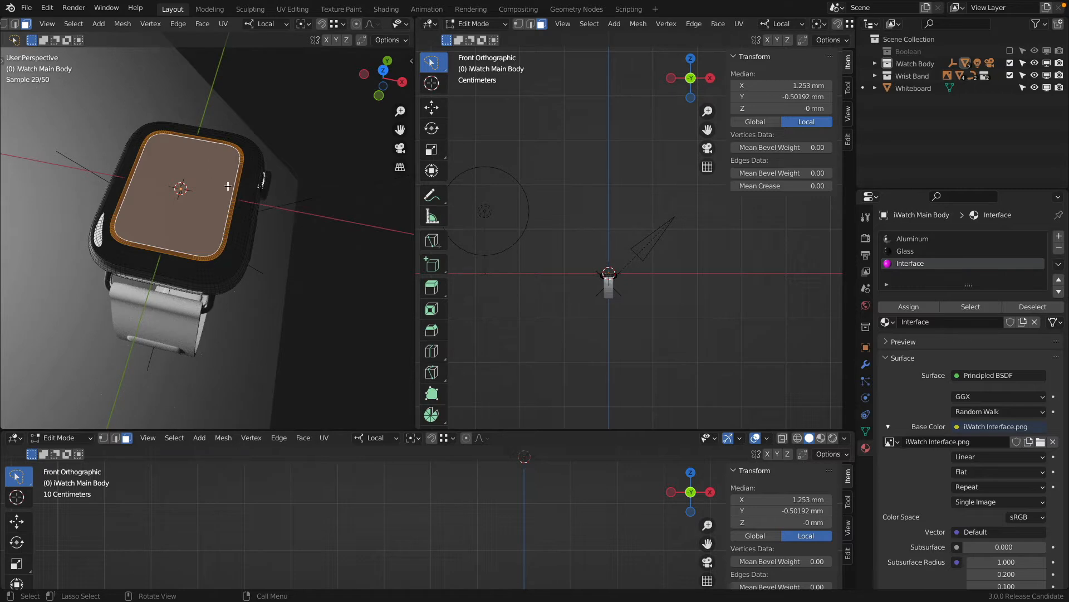
Change the front orthographic viewport to a UV Editor and display iWatch Interface.png in it.
click(430, 24)
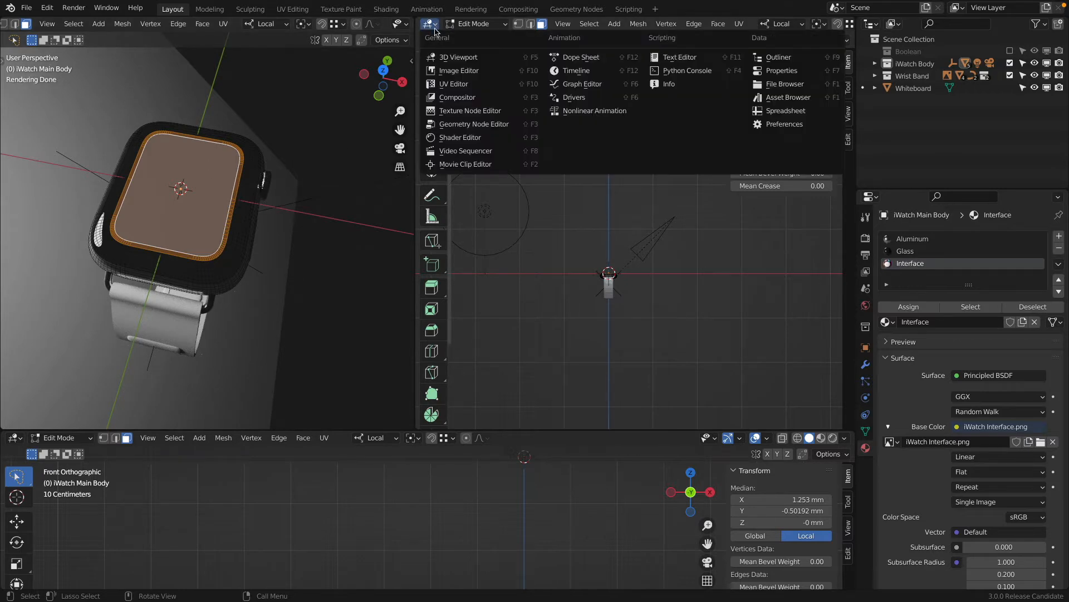
click(470, 85)
click(582, 24)
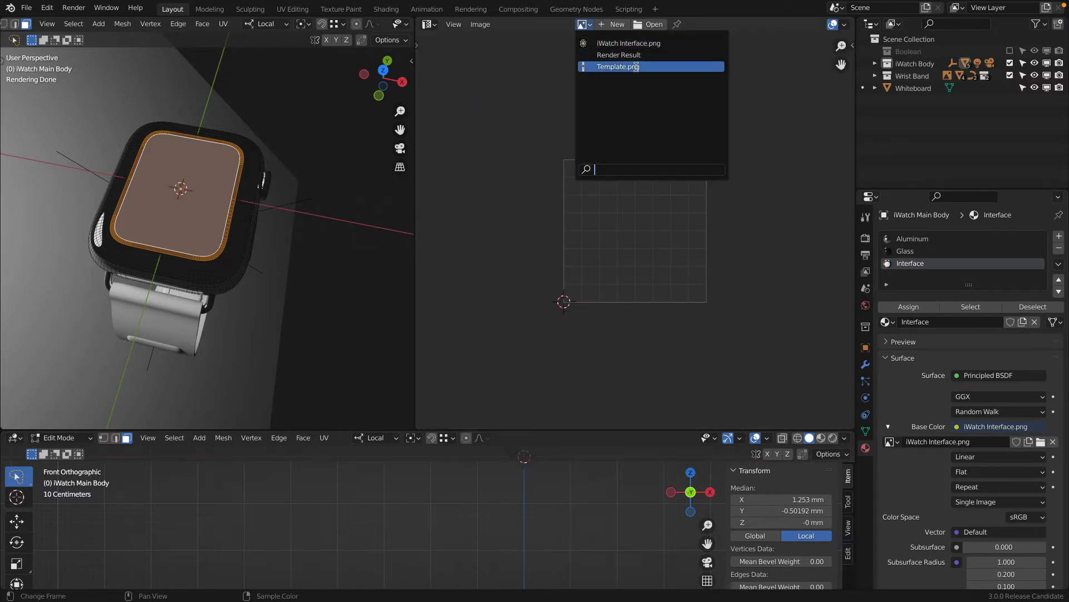
click(645, 44)
scroll(607, 114, down, 5)
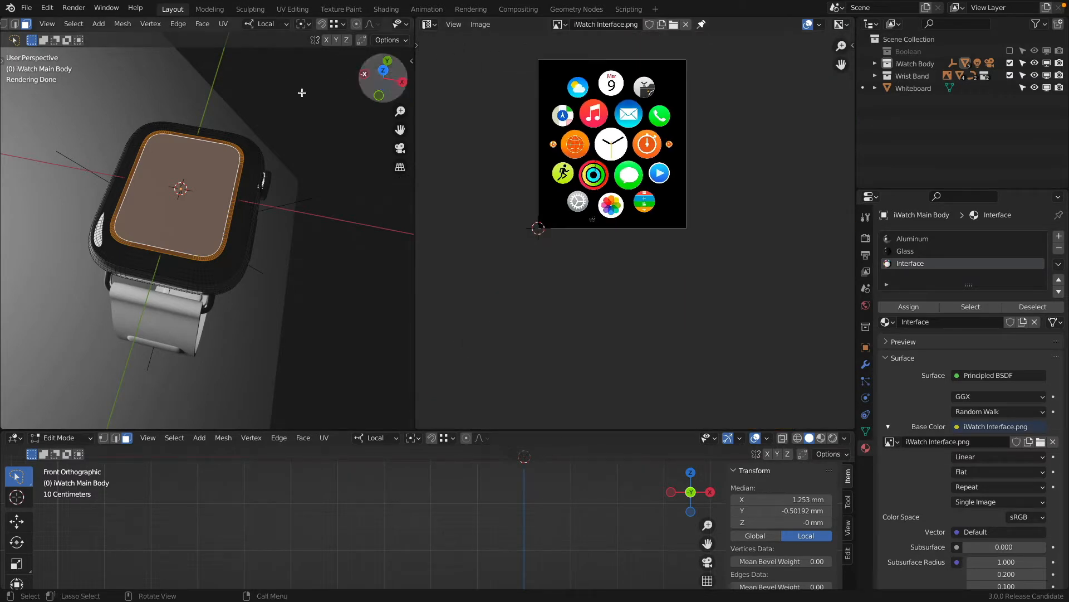
Switch the rendered viewport to top view and unwrap the selected screen faces.
key(KP_7)
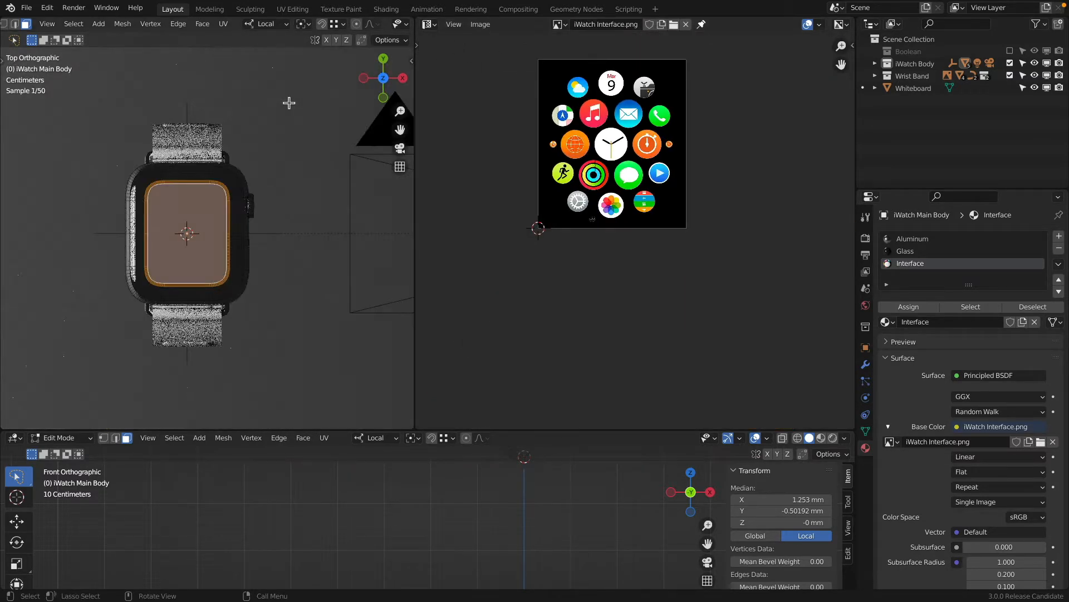
click(224, 24)
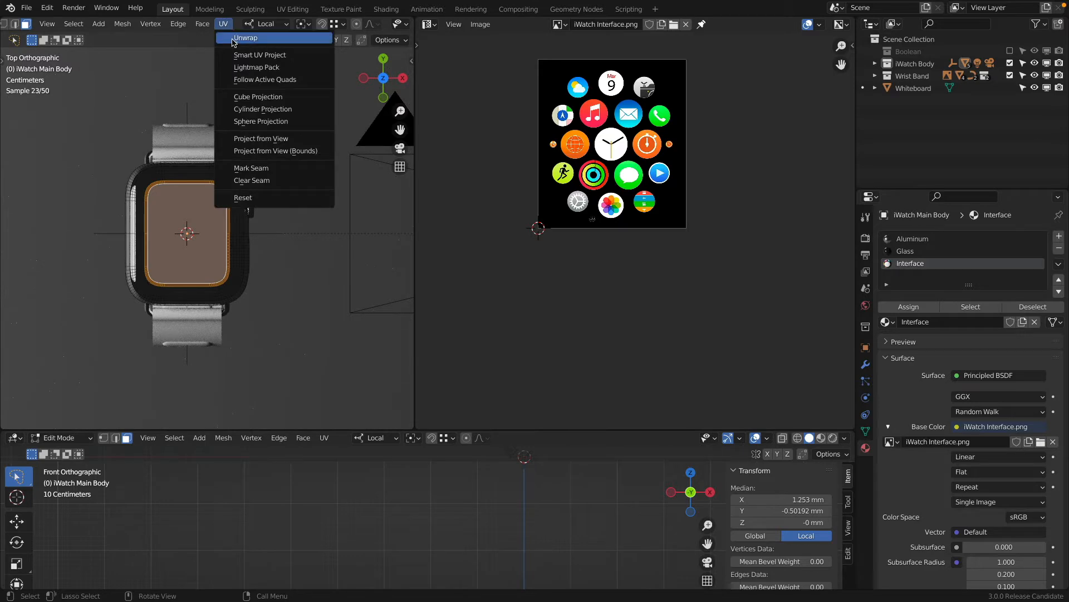
click(271, 39)
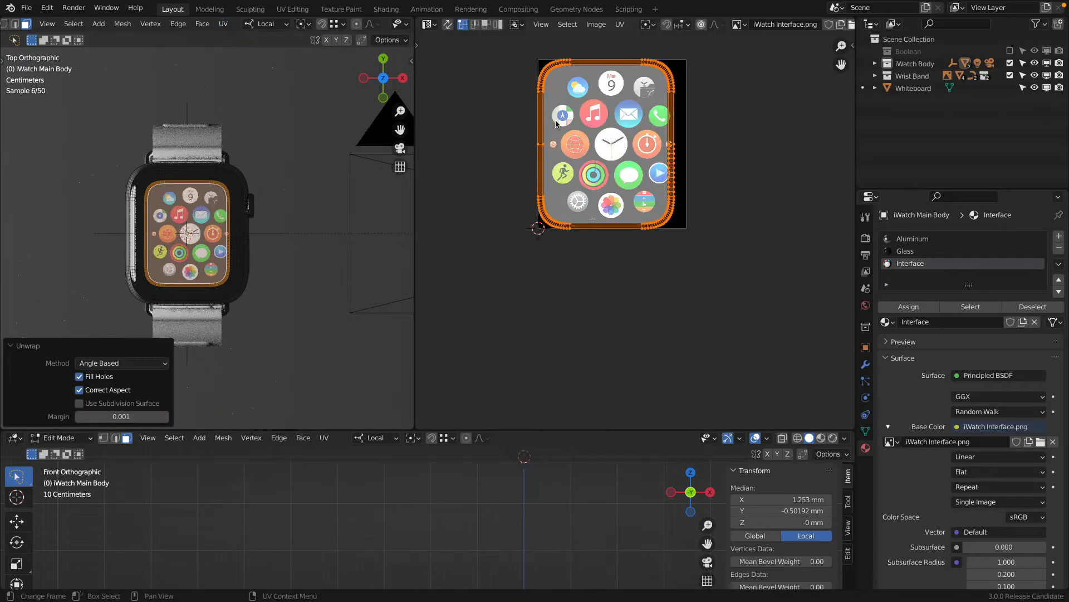
Move the screen's UV island about 0.04 along X to center it horizontally on the interface image.
scroll(670, 128, up, 3)
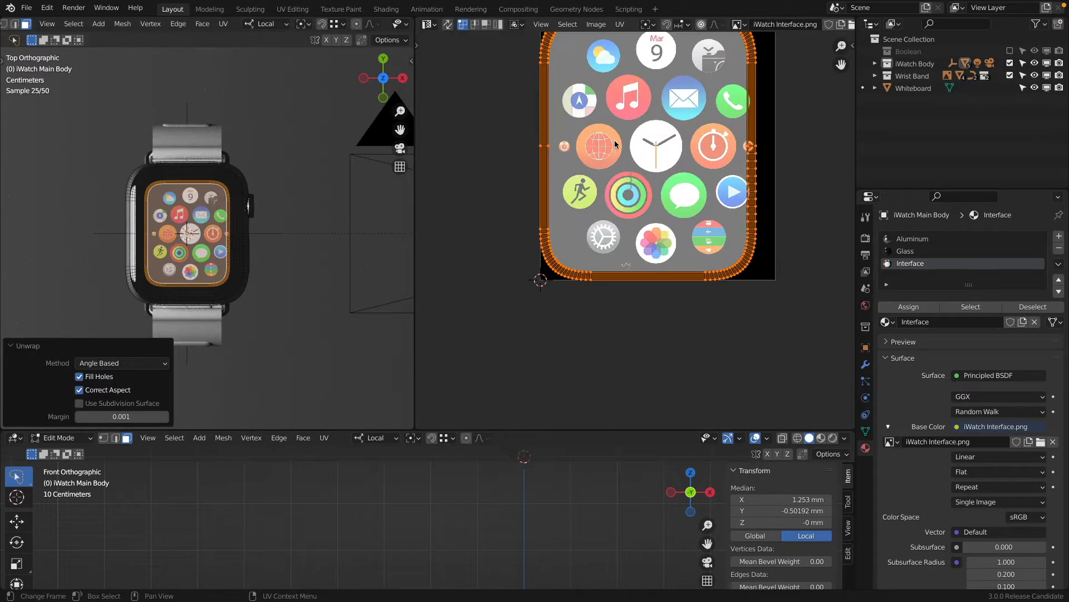
scroll(670, 128, down, 1)
key(g)
key(x)
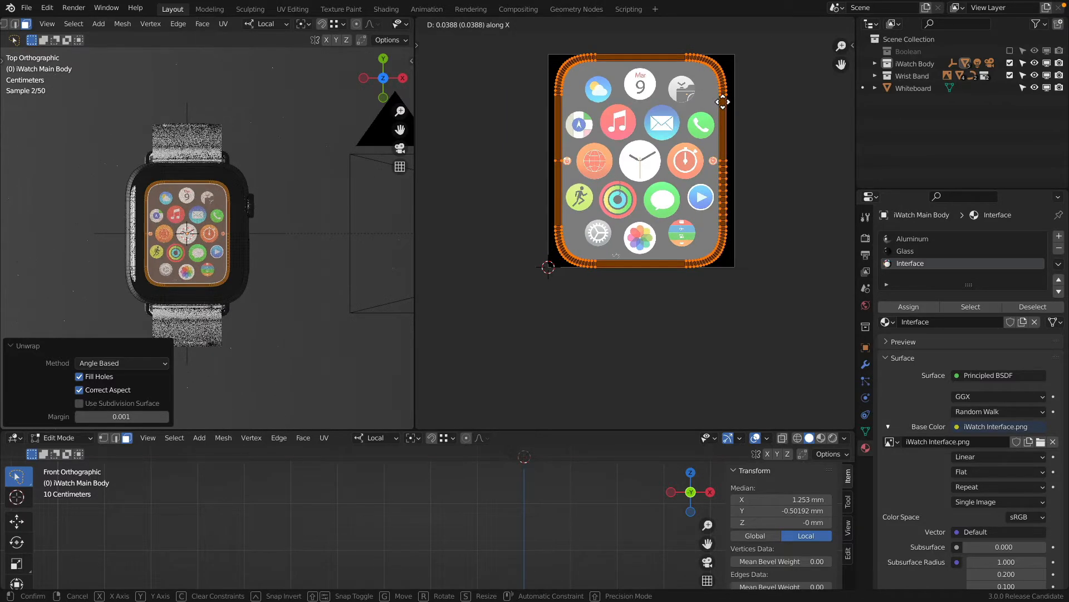
click(725, 101)
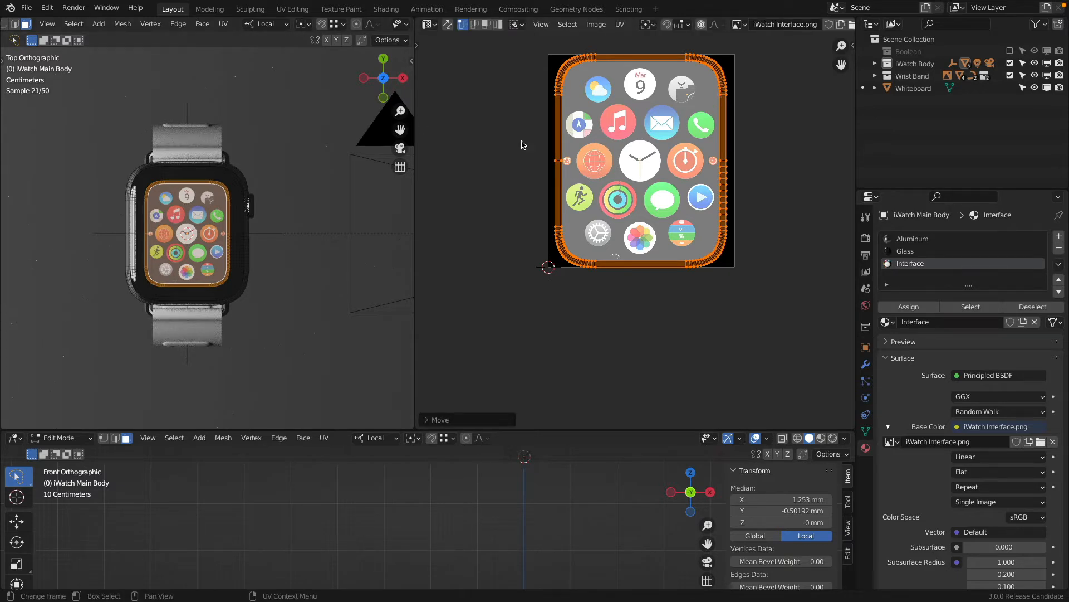
scroll(704, 146, up, 3)
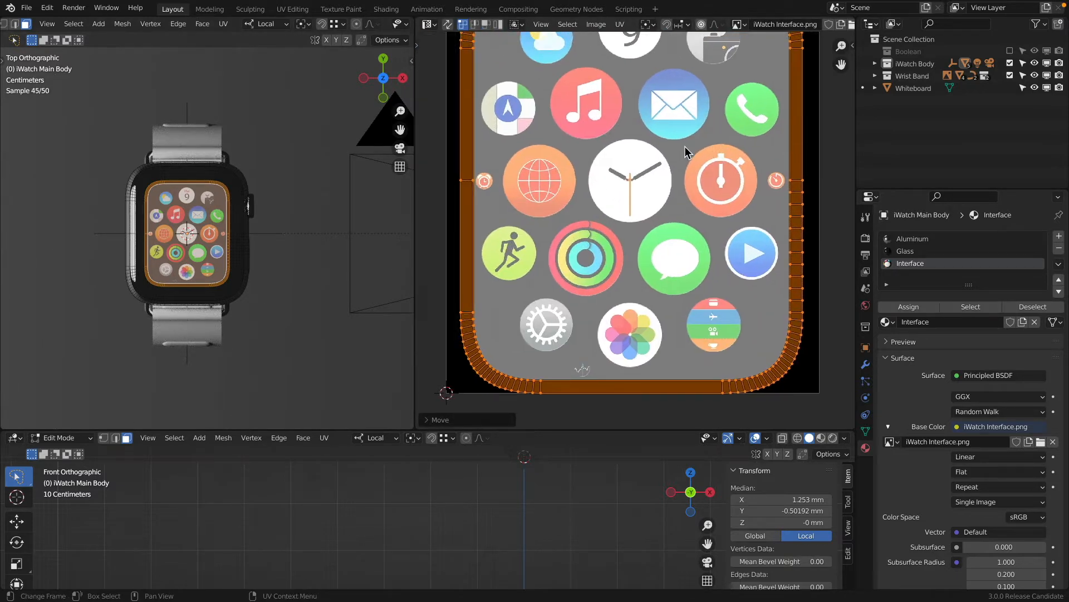
key(g)
key(x)
click(683, 150)
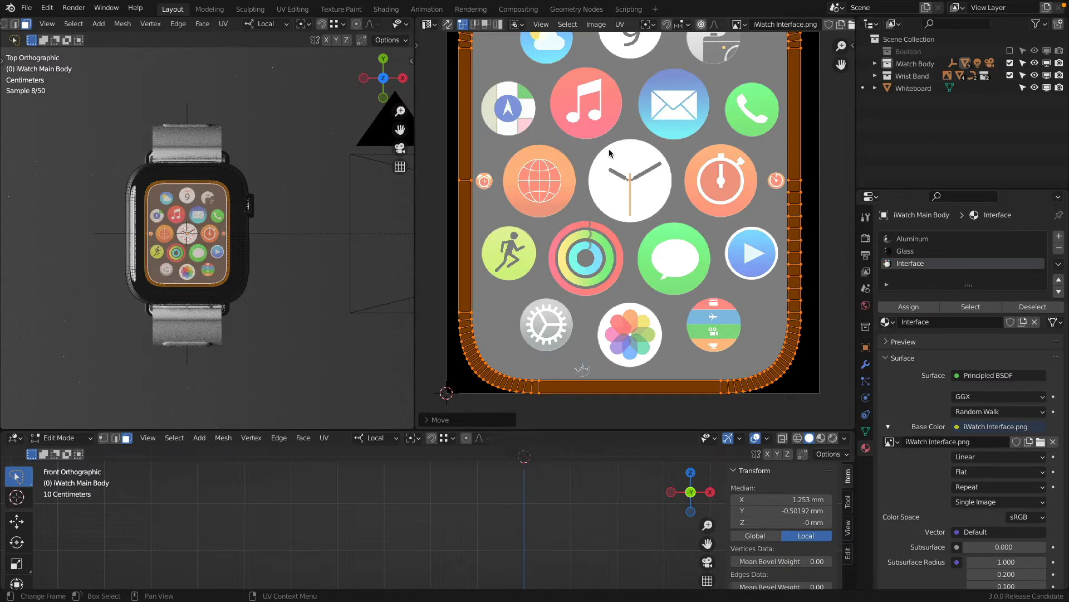
scroll(608, 152, down, 2)
Return to Object Mode and inspect the interface image on the rendered watch screen.
key(Tab)
scroll(214, 211, up, 3)
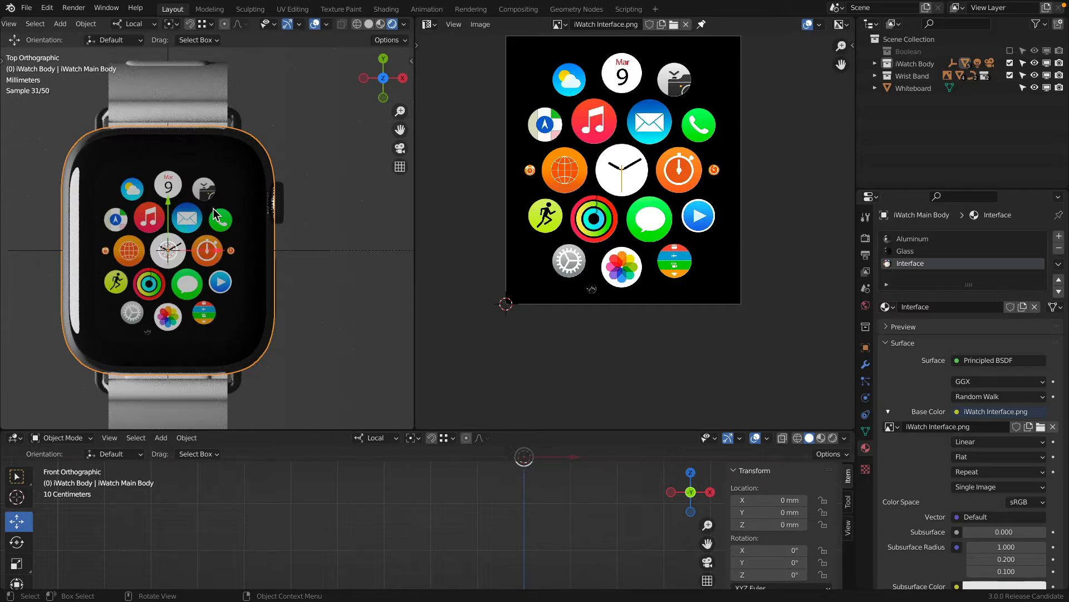
scroll(211, 214, down, 5)
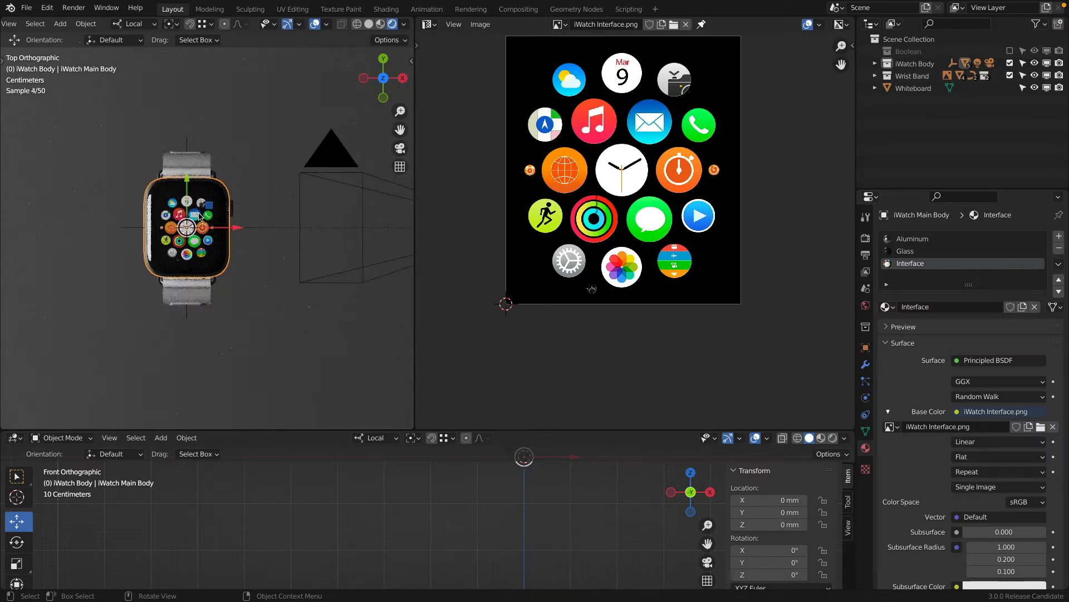
scroll(199, 216, up, 3)
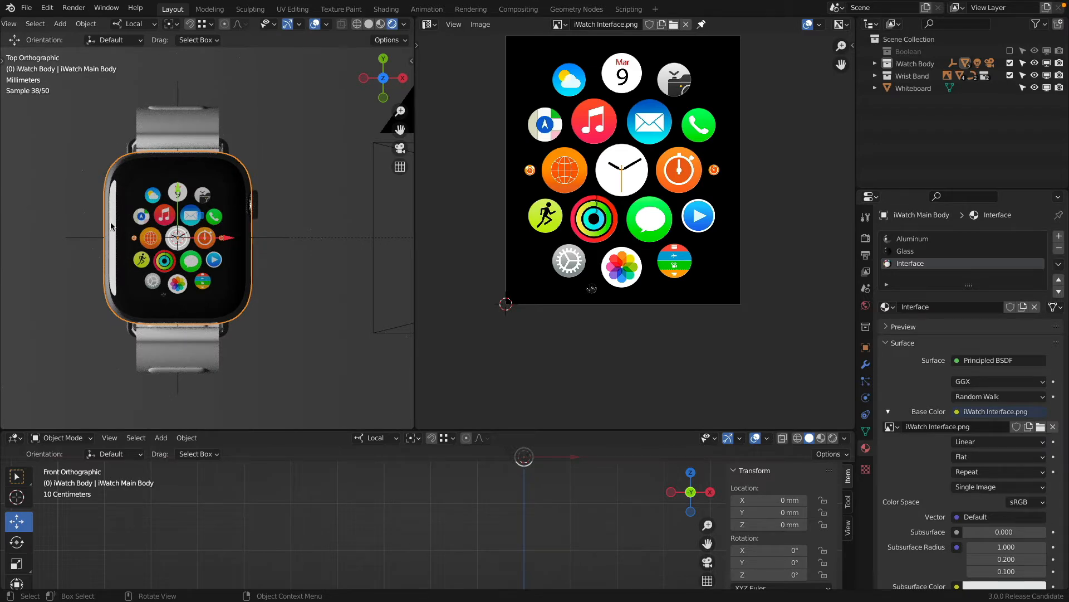
Switch to Finder, preview the silver aluminum watch reference photo in the Rendera Target folder, and return to Blender.
key(super+Tab)
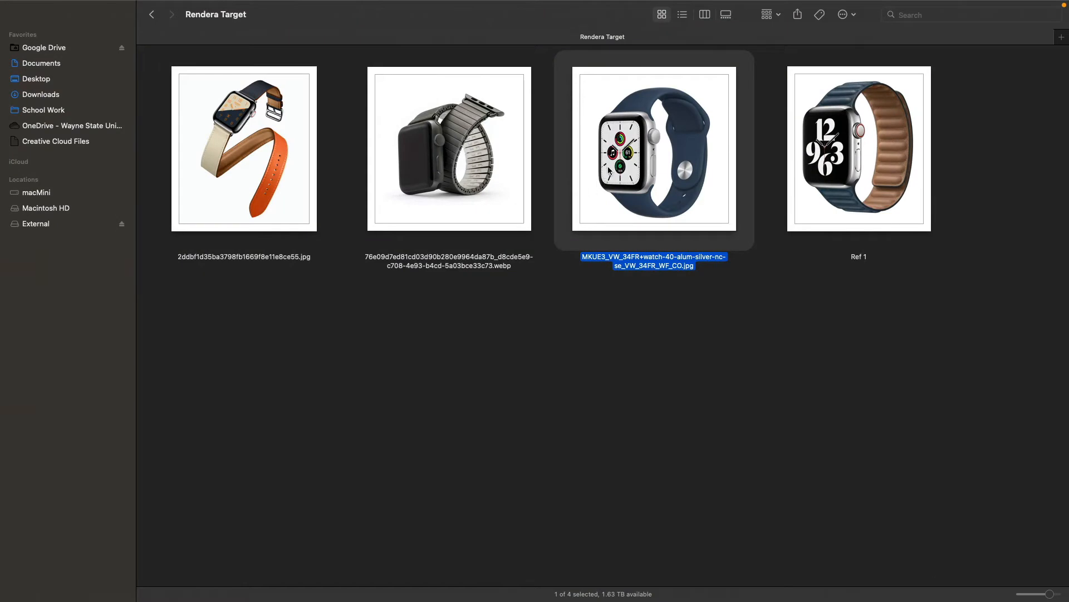
key(space)
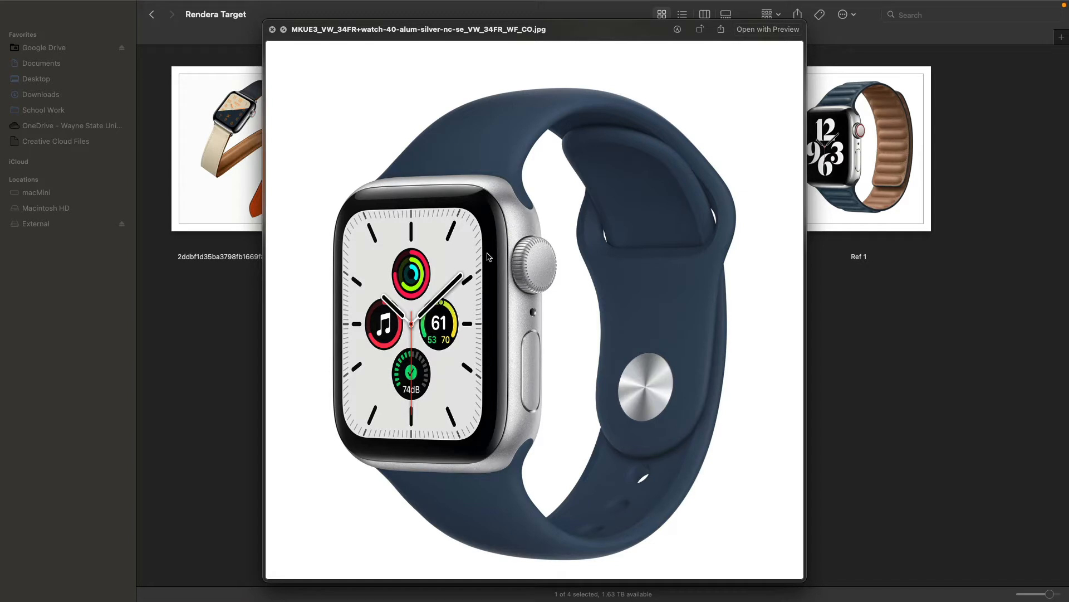
key(space)
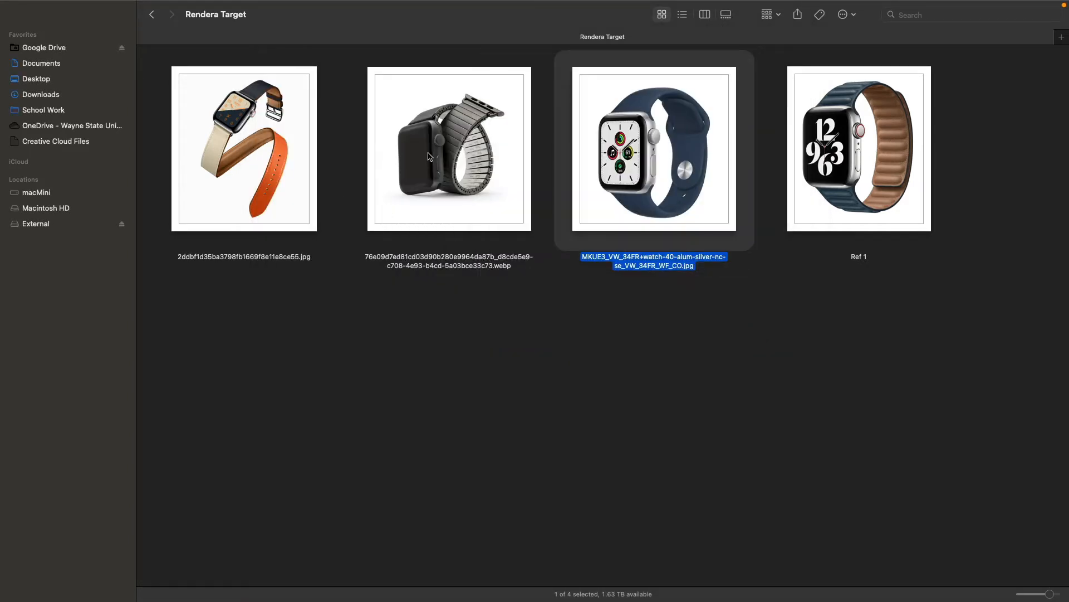
key(super+Tab)
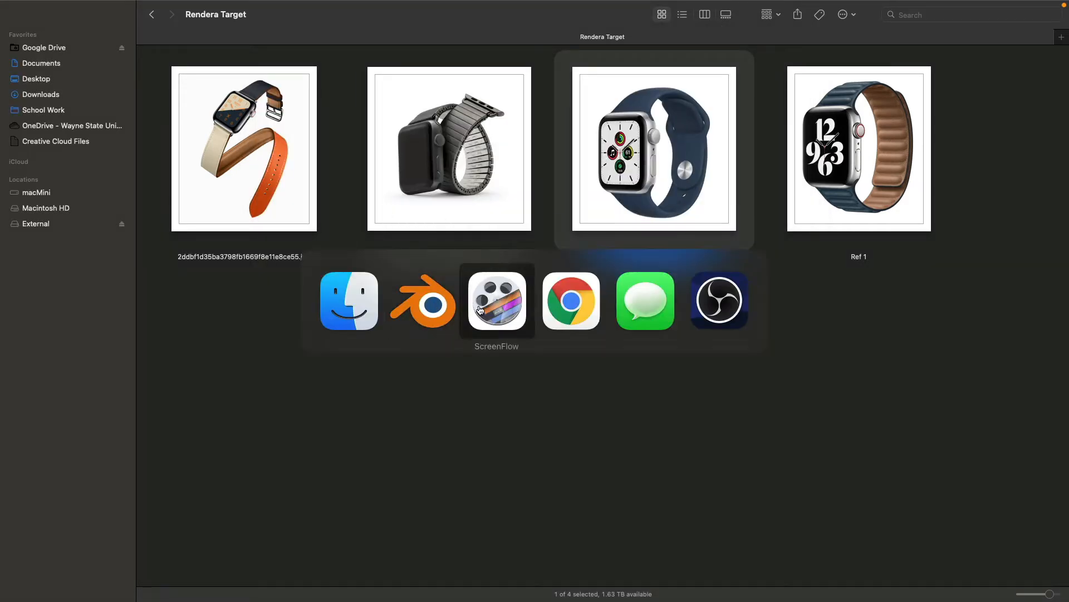
click(435, 310)
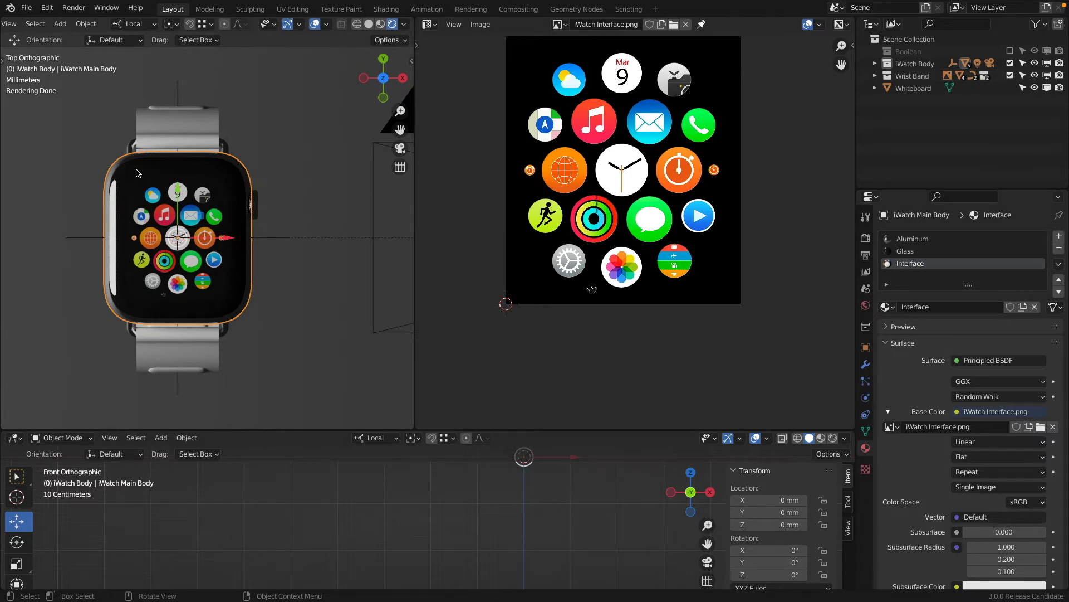
Examine the rendered watch from above at several distances and review the Interface material's surface settings.
scroll(222, 167, down, 4)
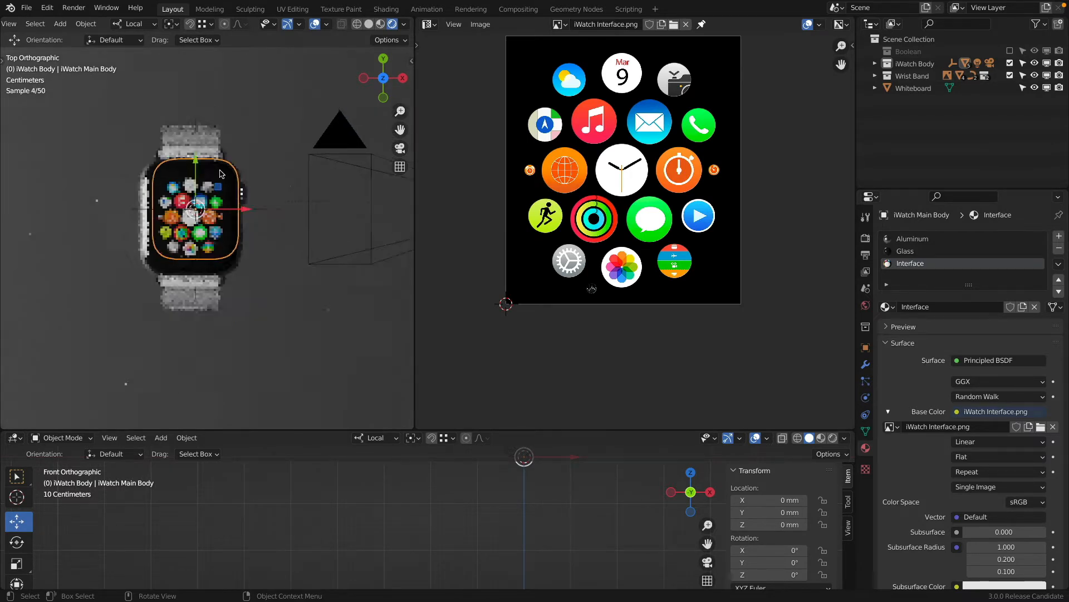
click(329, 171)
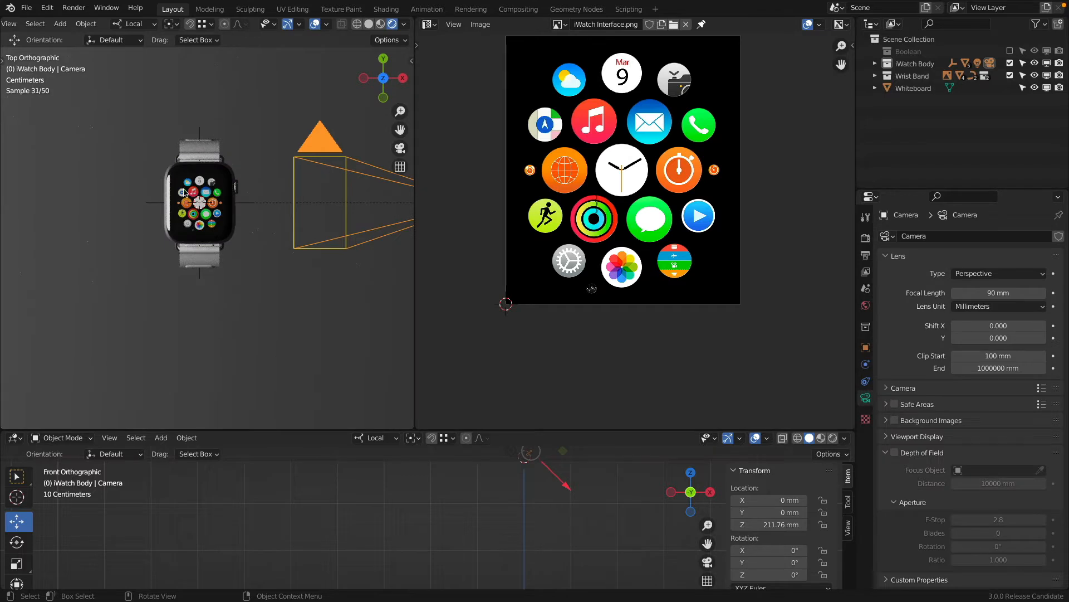
scroll(164, 202, up, 5)
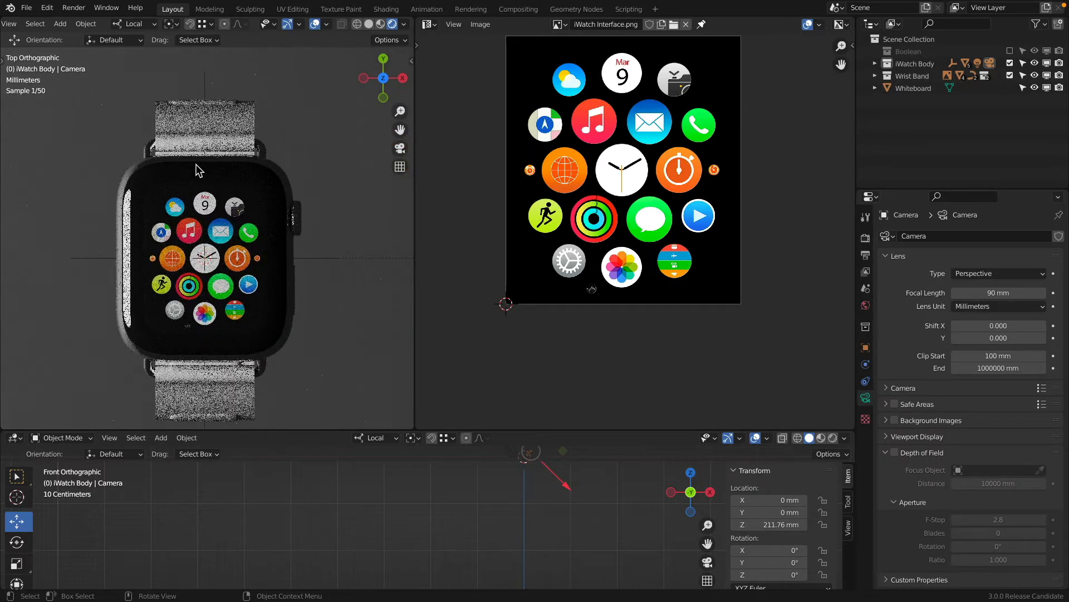
scroll(197, 169, down, 5)
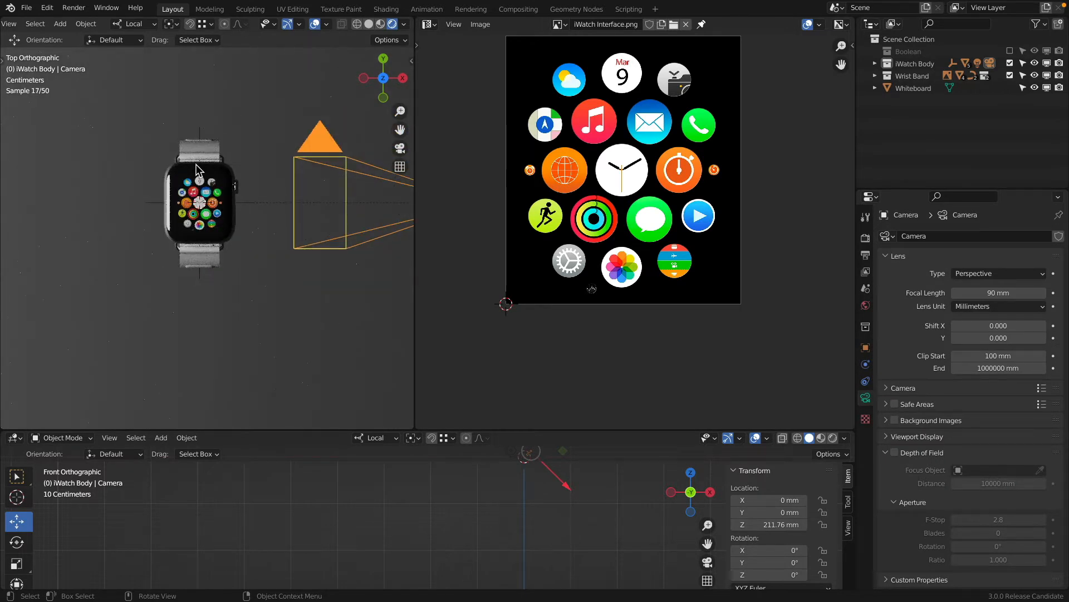
scroll(196, 168, up, 5)
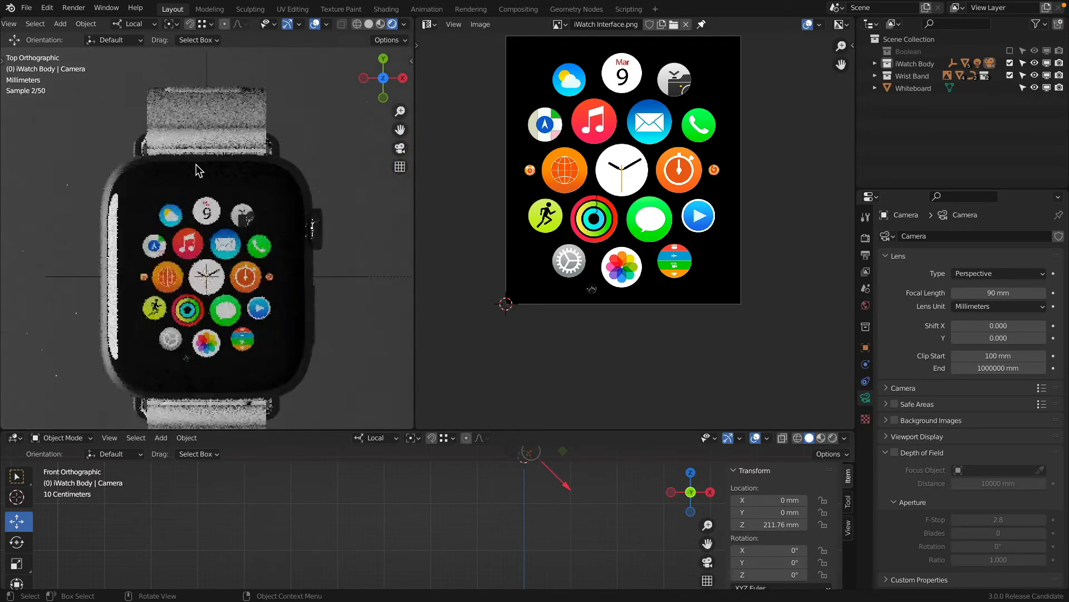
scroll(196, 169, down, 1)
scroll(198, 169, down, 1)
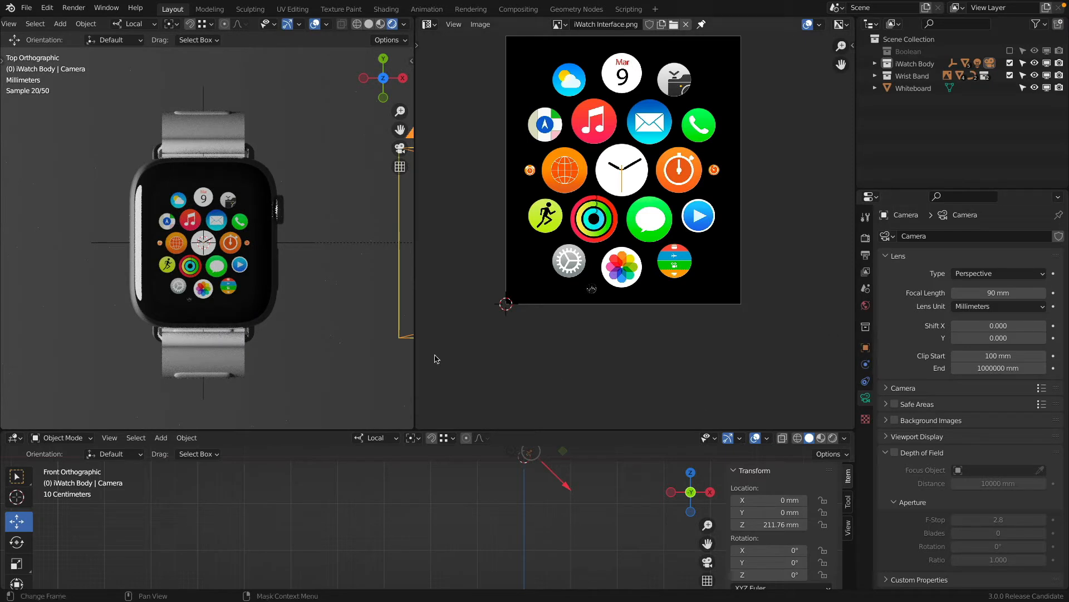
click(218, 174)
scroll(919, 345, down, 15)
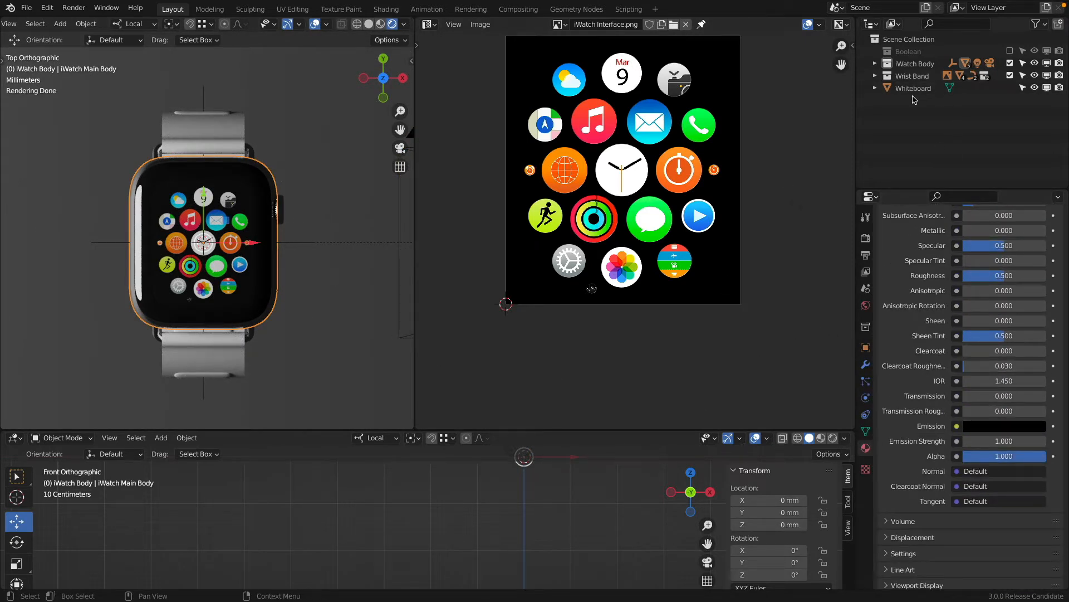
Select the light together with the camera in the top view.
scroll(262, 219, down, 3)
scroll(204, 237, down, 6)
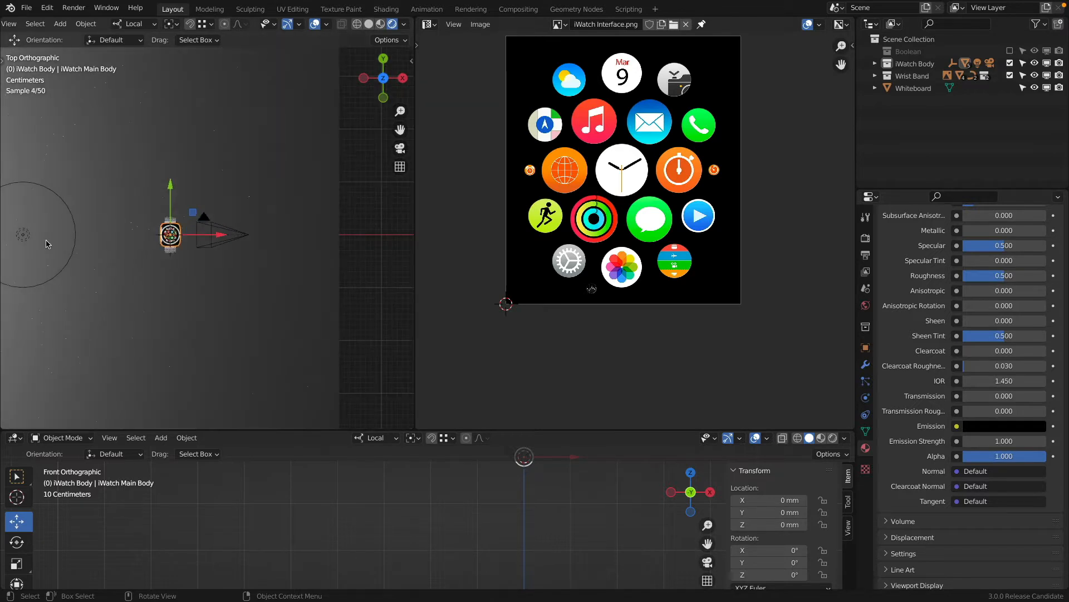
click(25, 236)
click(238, 236)
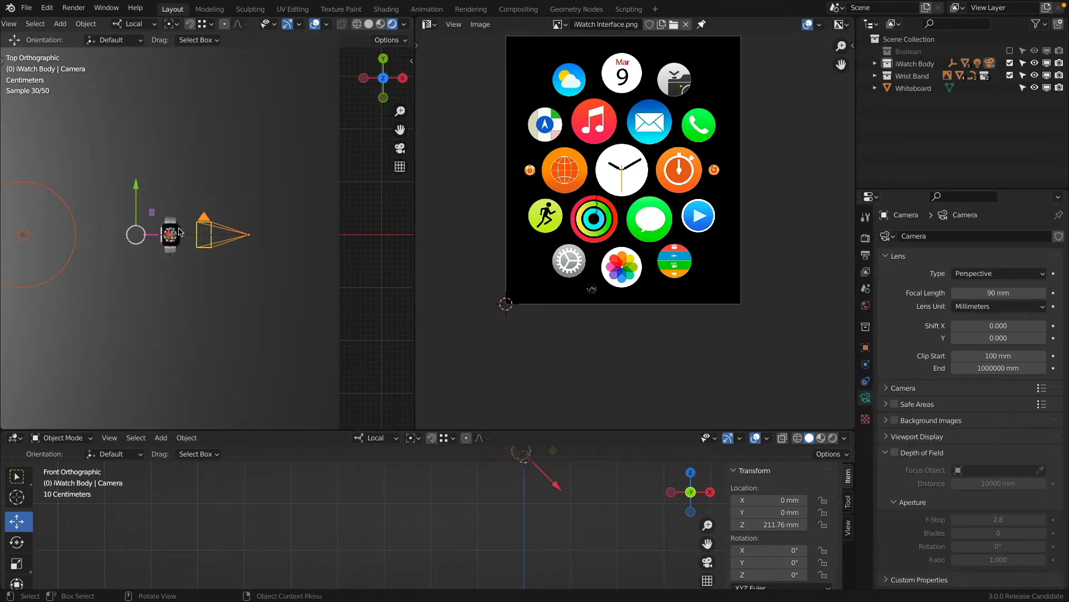
Move the empty, camera and point light into the Scene Collection and hide the point light in the viewport.
scroll(179, 228, up, 5)
scroll(203, 196, down, 2)
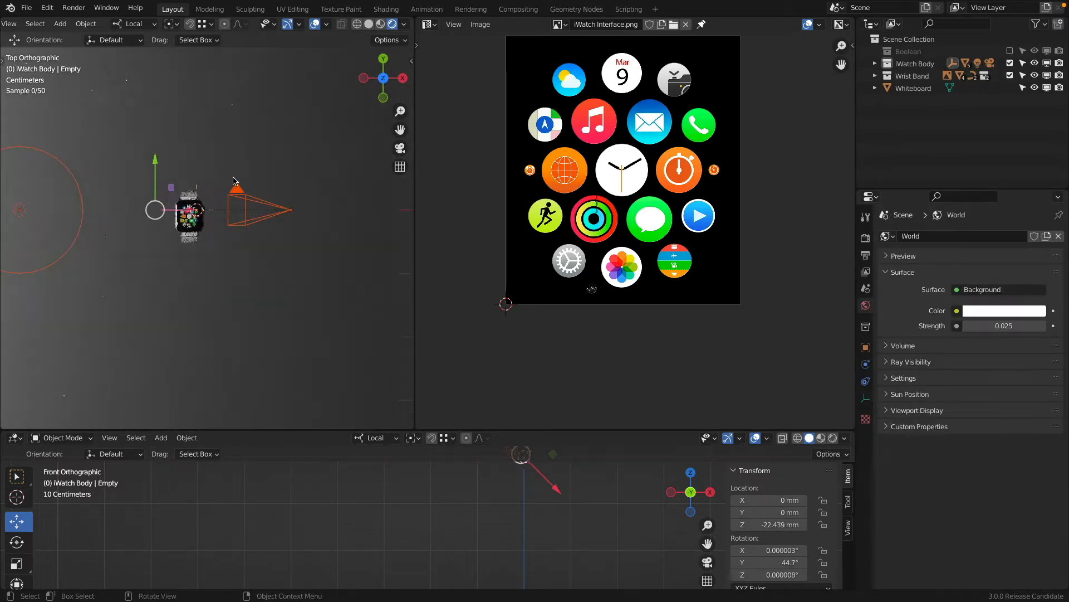
key(m)
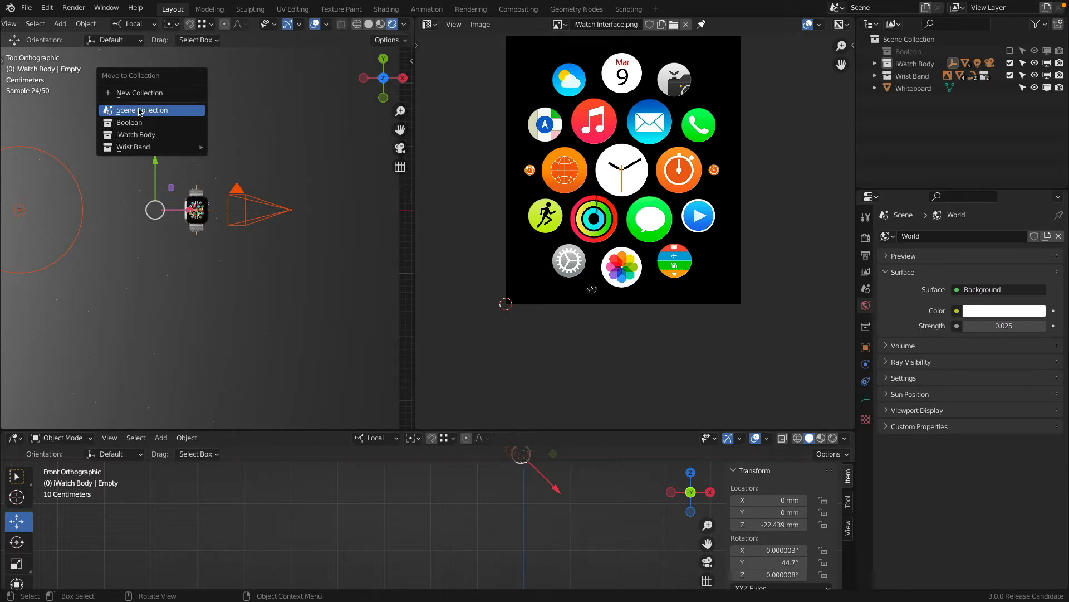
click(155, 114)
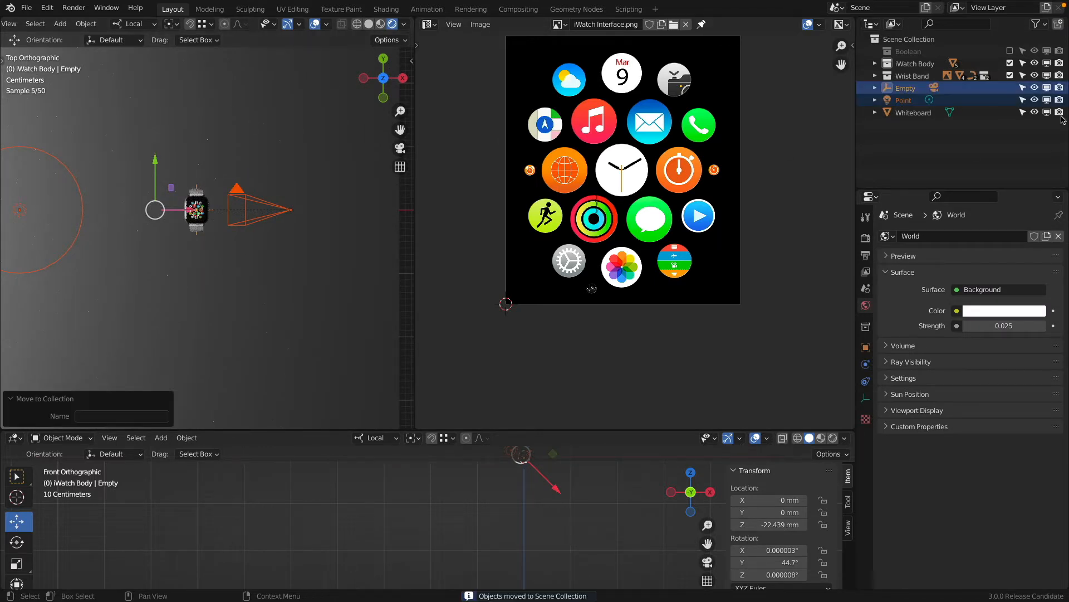
click(936, 145)
click(1034, 100)
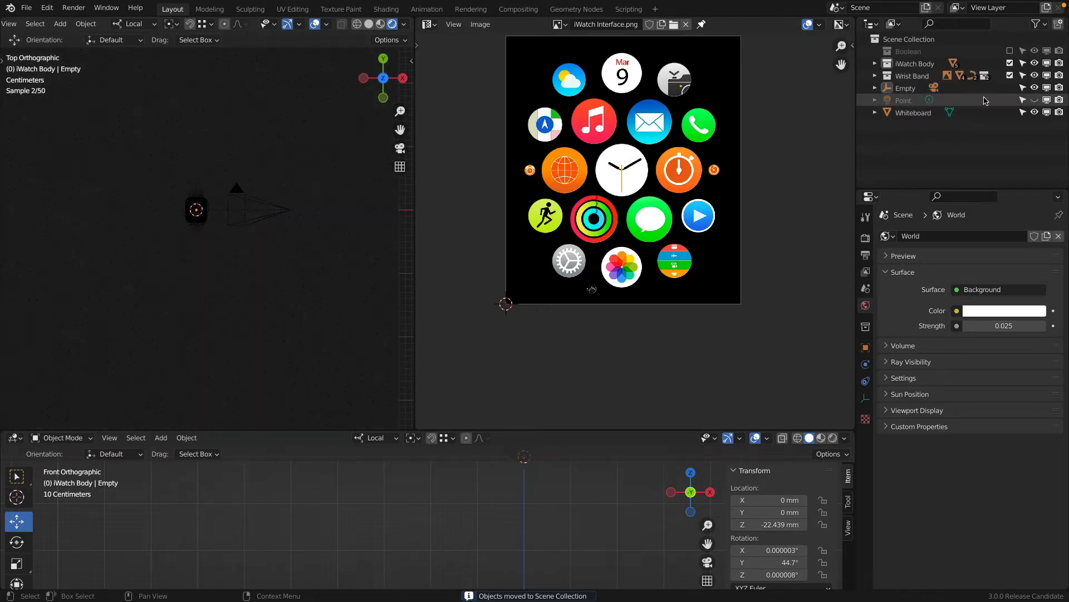
Select the watch's main body and set its Interface material's emission color to white.
click(176, 209)
key(KP_Decimal)
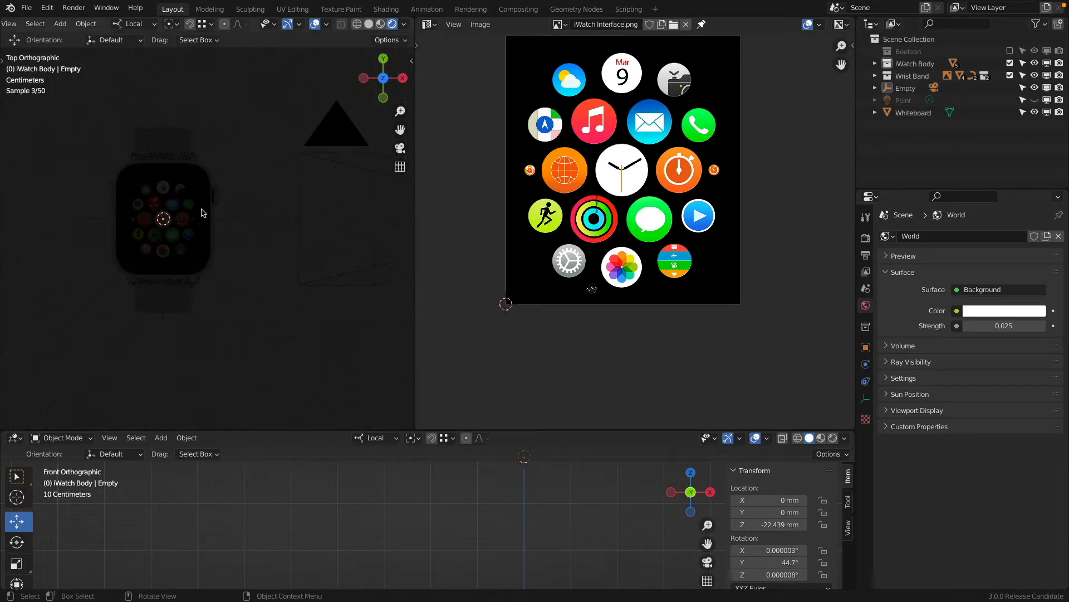
scroll(177, 209, down, 4)
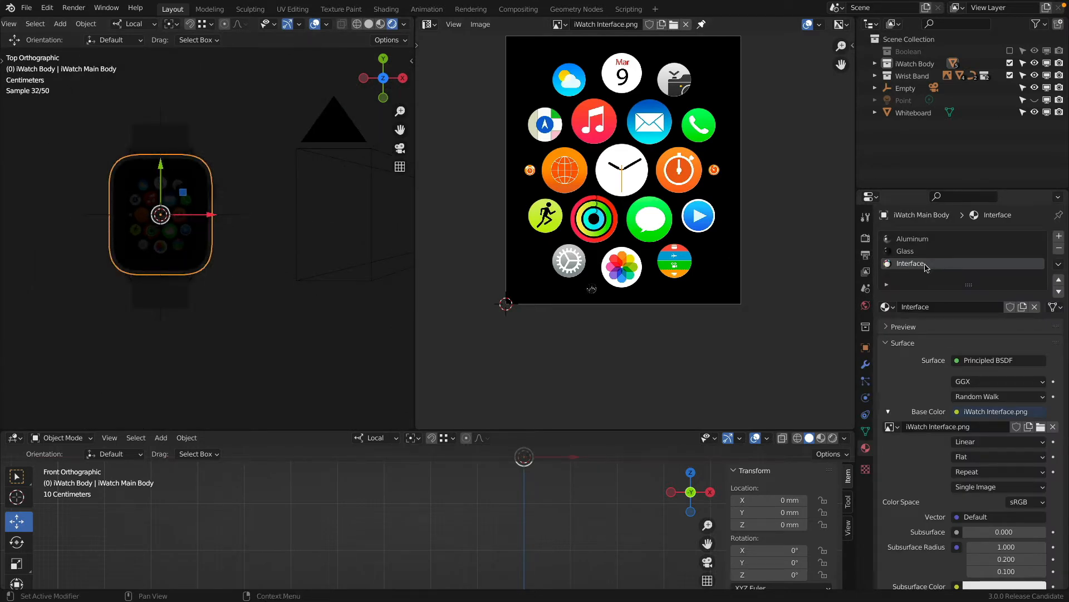
scroll(896, 346, down, 15)
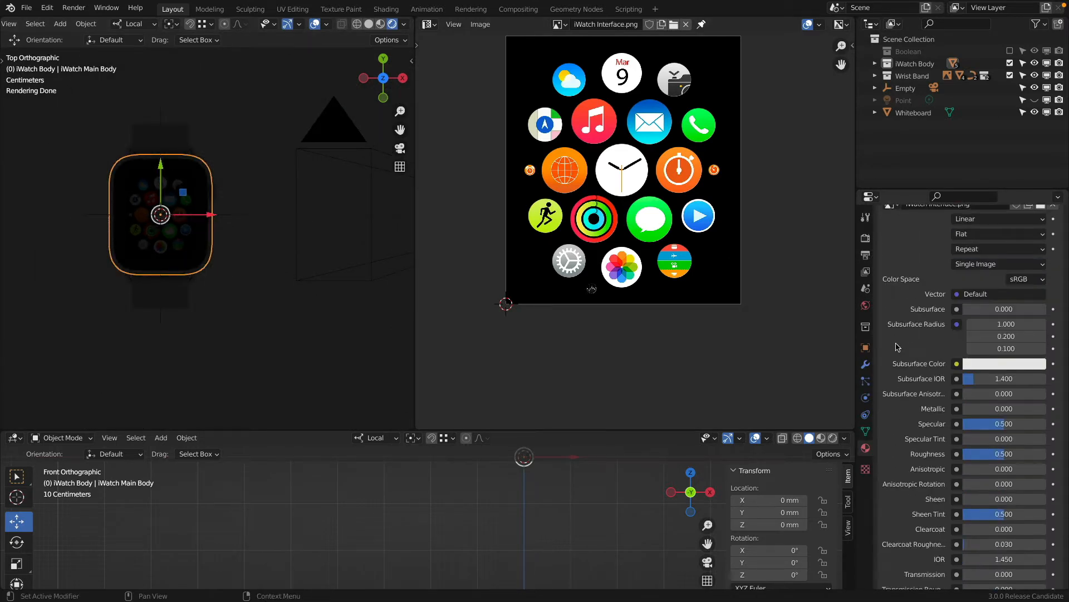
scroll(897, 346, down, 3)
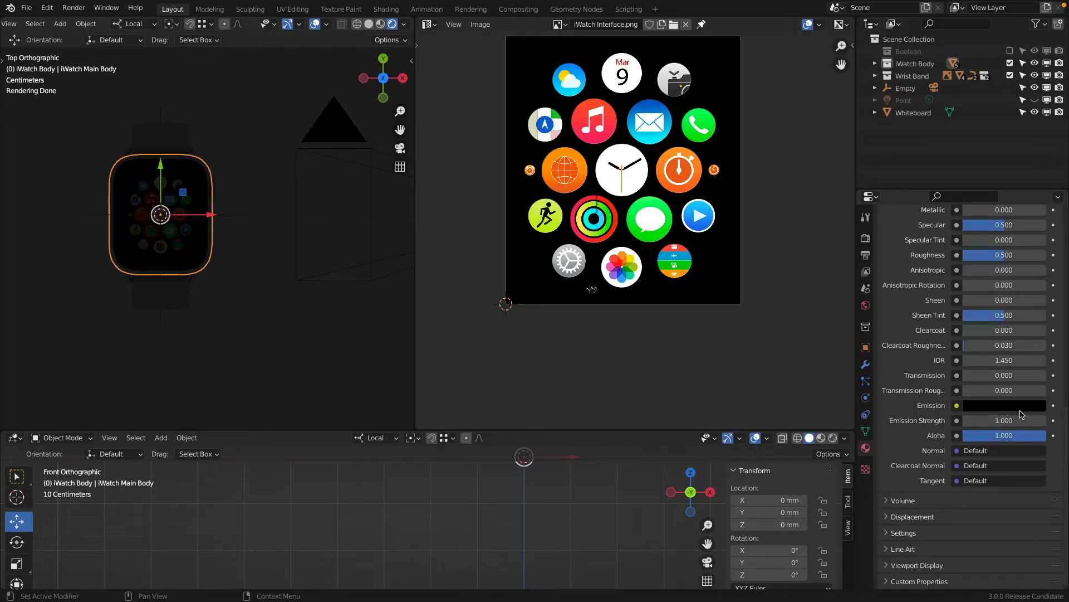
click(997, 406)
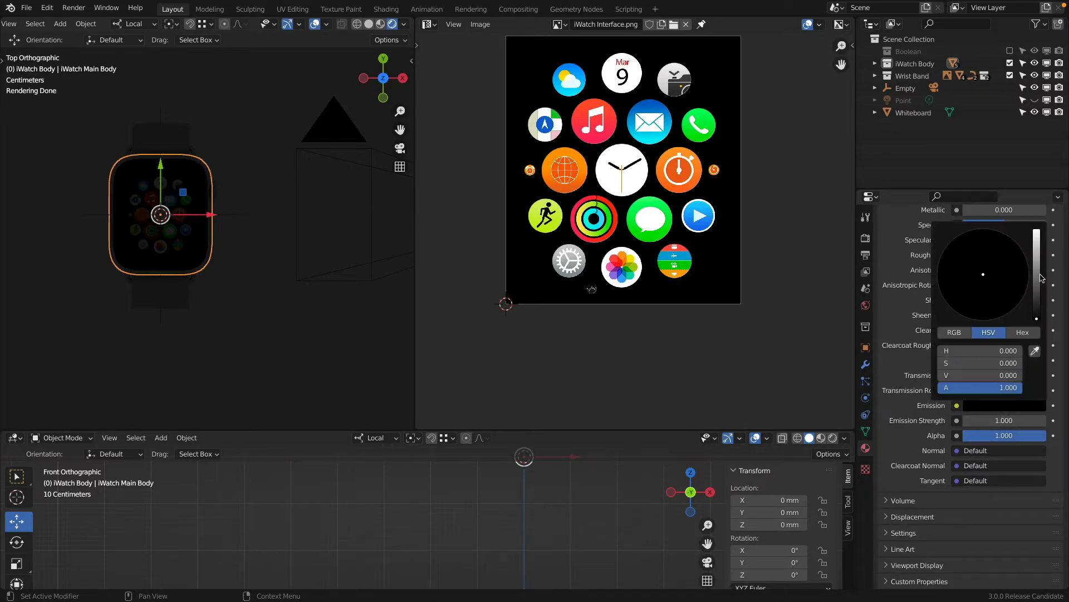
drag(1041, 278, 1037, 230)
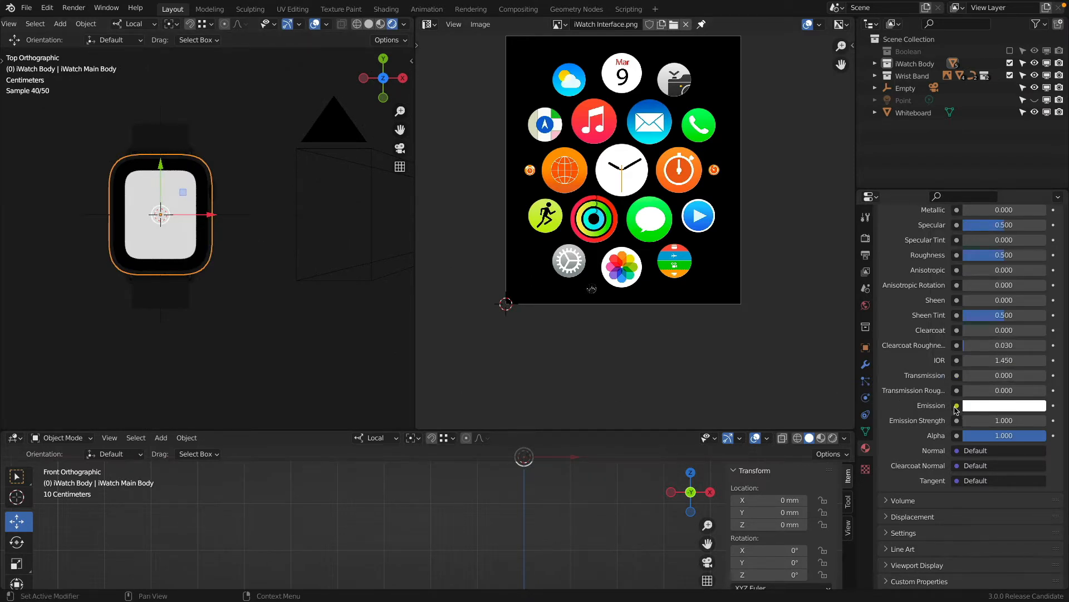
Assign iWatch Interface.png as an image texture to the Interface material's emission.
click(956, 405)
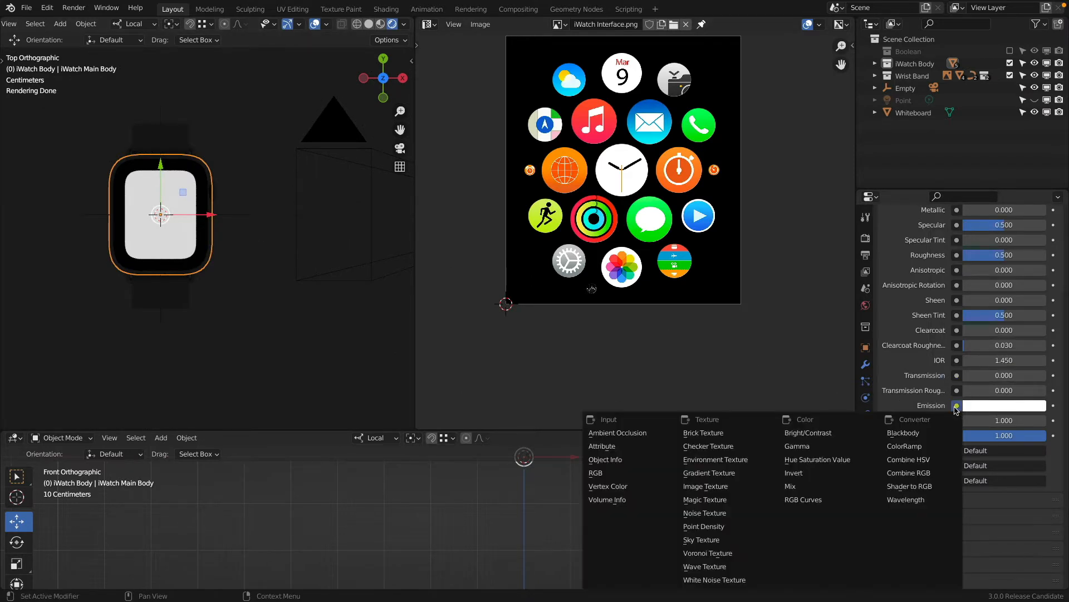
click(719, 486)
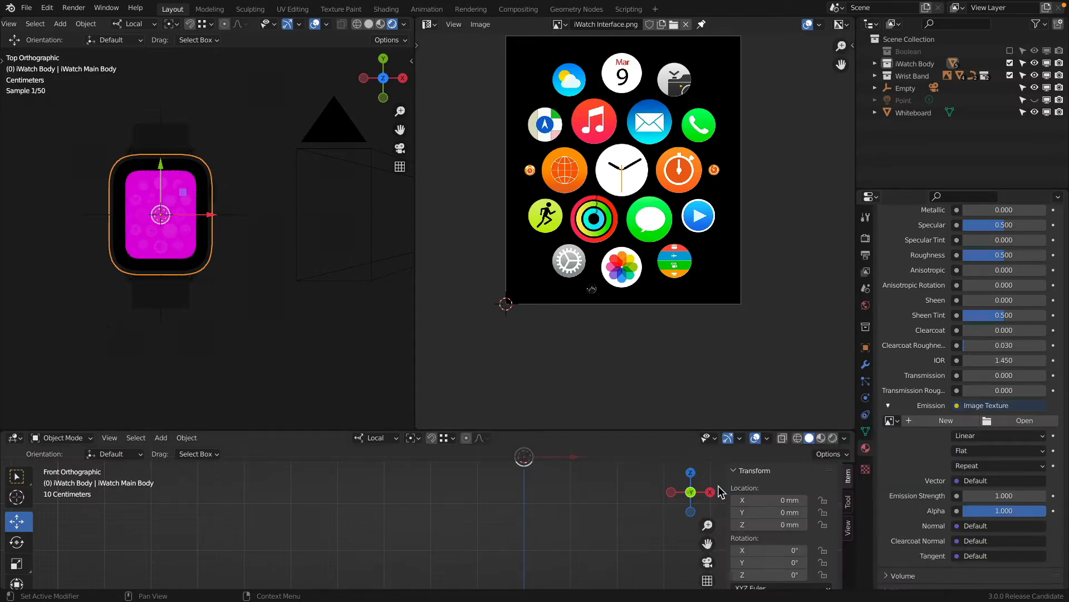
click(890, 420)
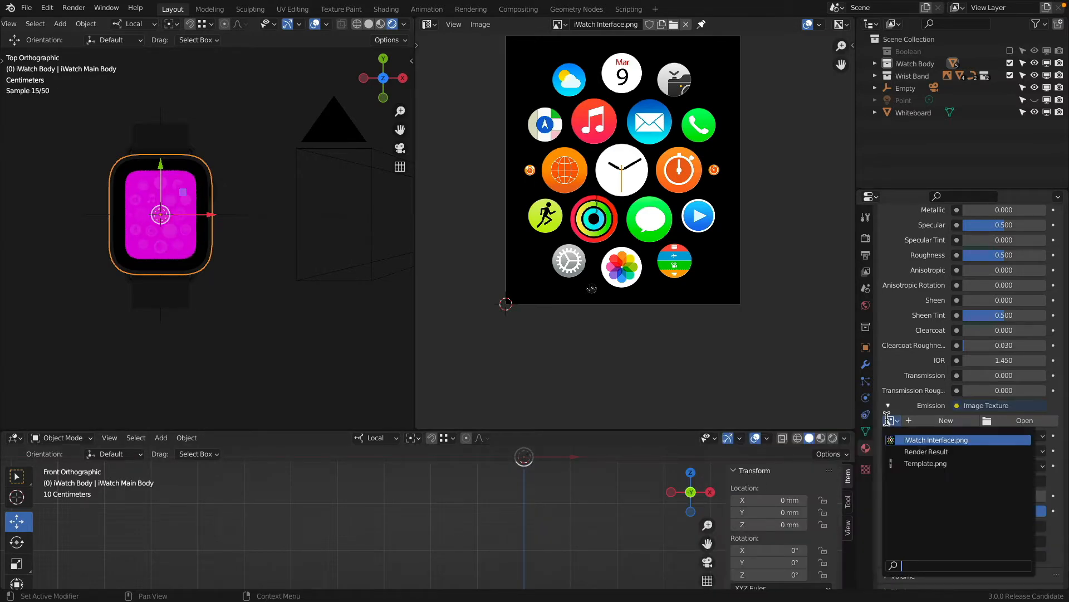
click(909, 440)
middle_drag(235, 320, 169, 139)
scroll(167, 139, up, 6)
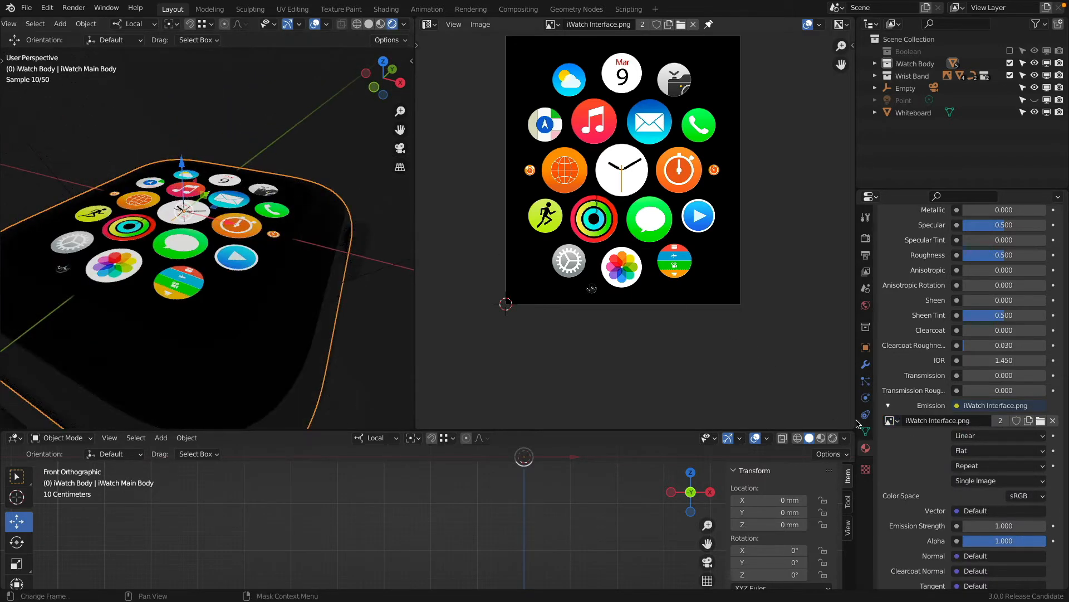
click(889, 406)
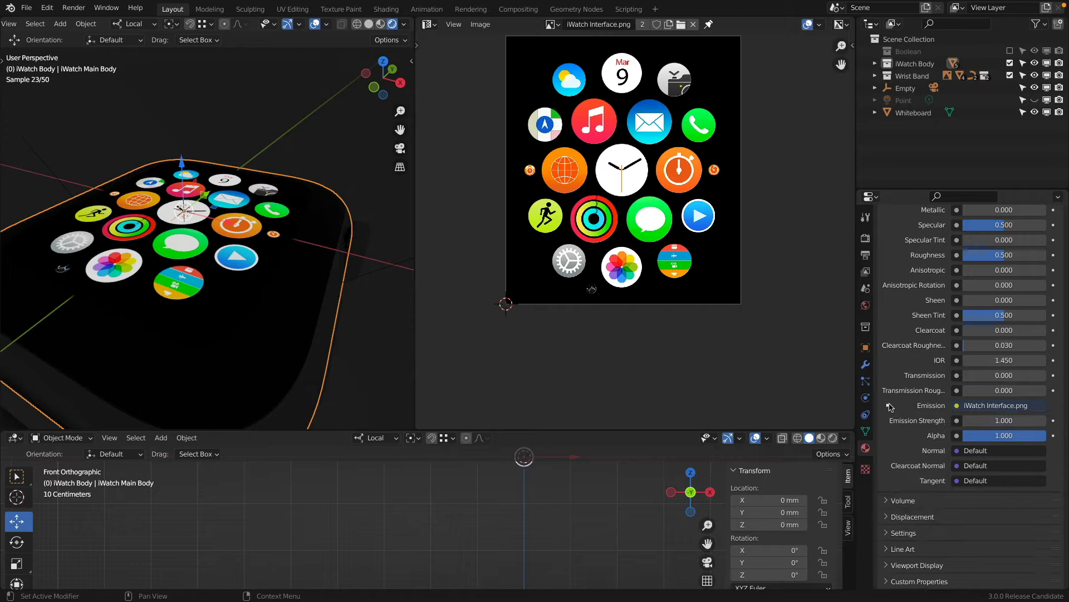
Try emission strengths of 2 and 4 on the Interface material and set the strength back to 1.
click(1005, 420)
text(2)
key(Return)
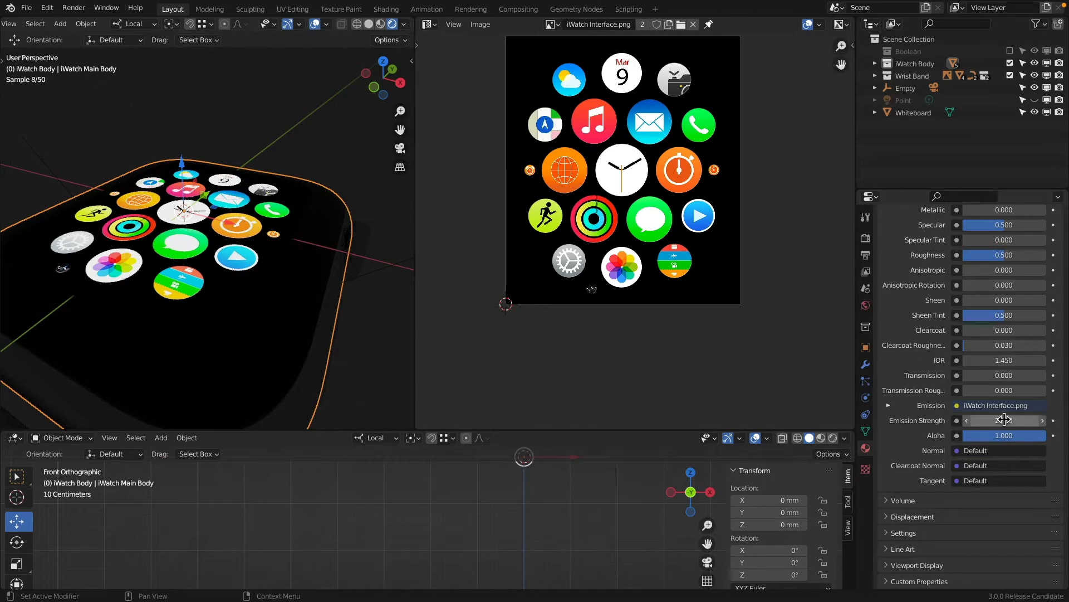
click(1006, 420)
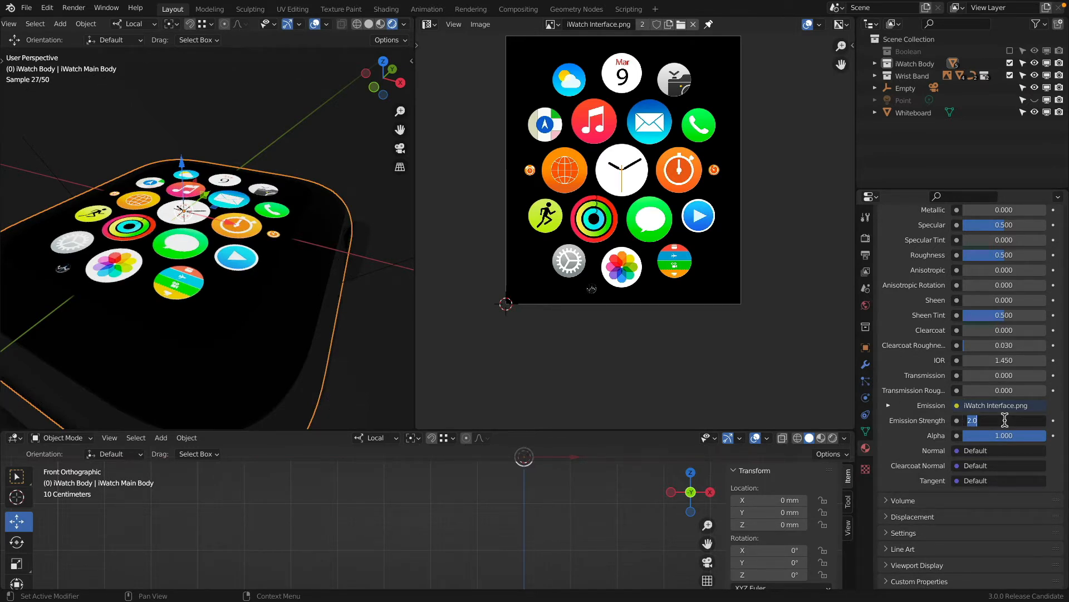
text(4)
key(Return)
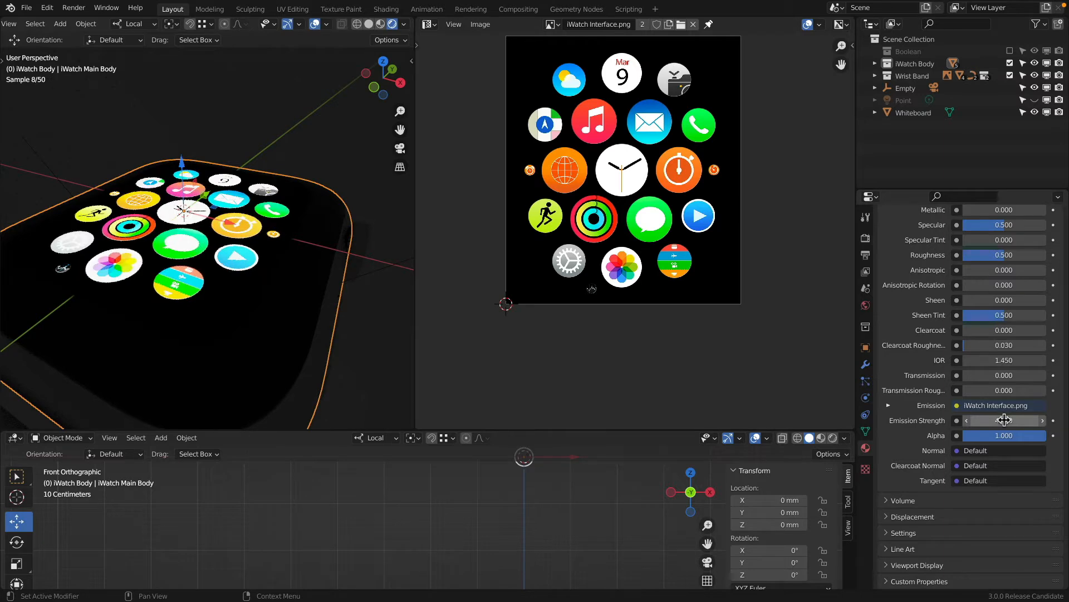
click(1005, 420)
text(1)
key(Return)
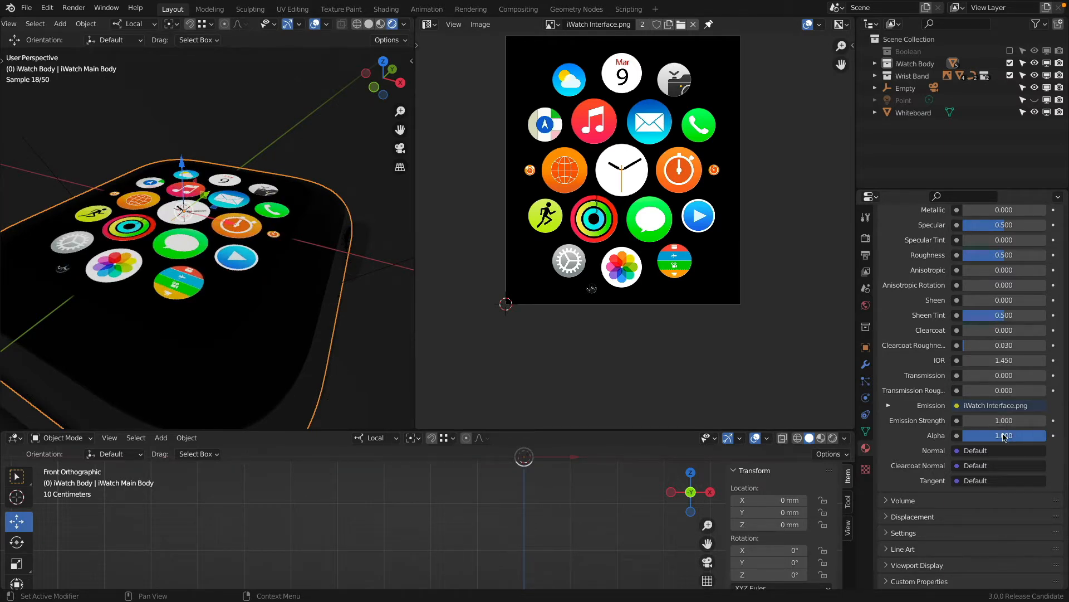
Set the Interface material's emission strength to 0.
click(1005, 436)
click(1049, 437)
click(1014, 421)
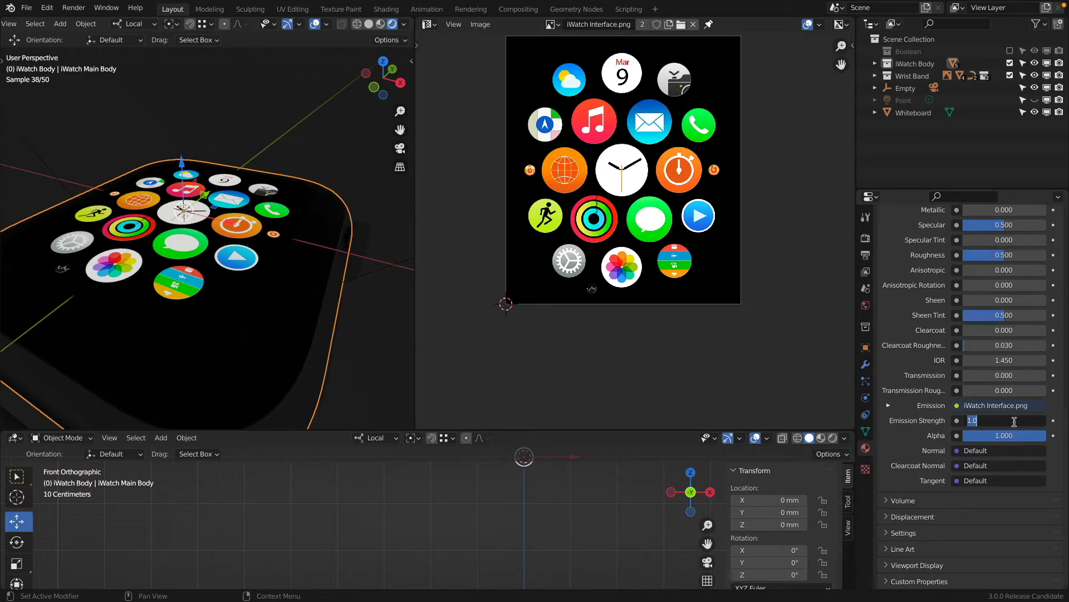
text(0)
key(Return)
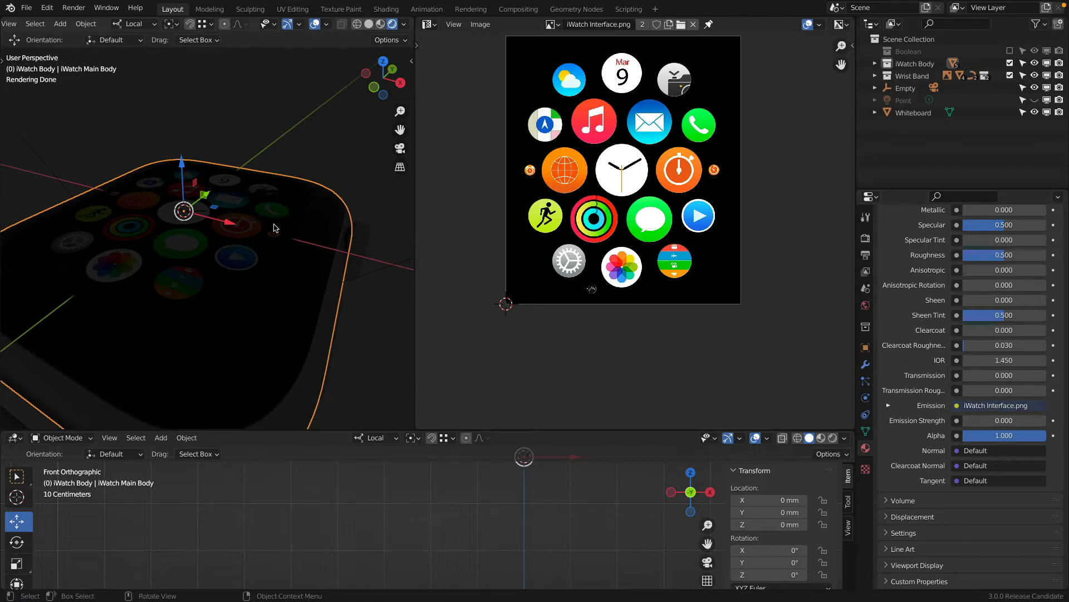
Unhide the point light in the viewport to relight the watch.
scroll(166, 228, down, 3)
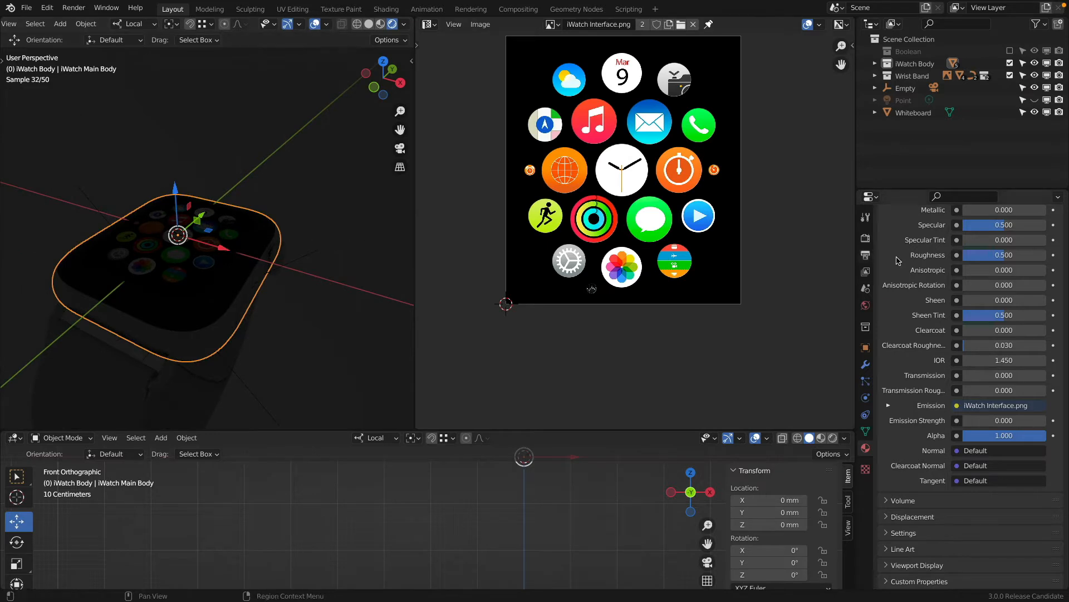
scroll(938, 299, up, 7)
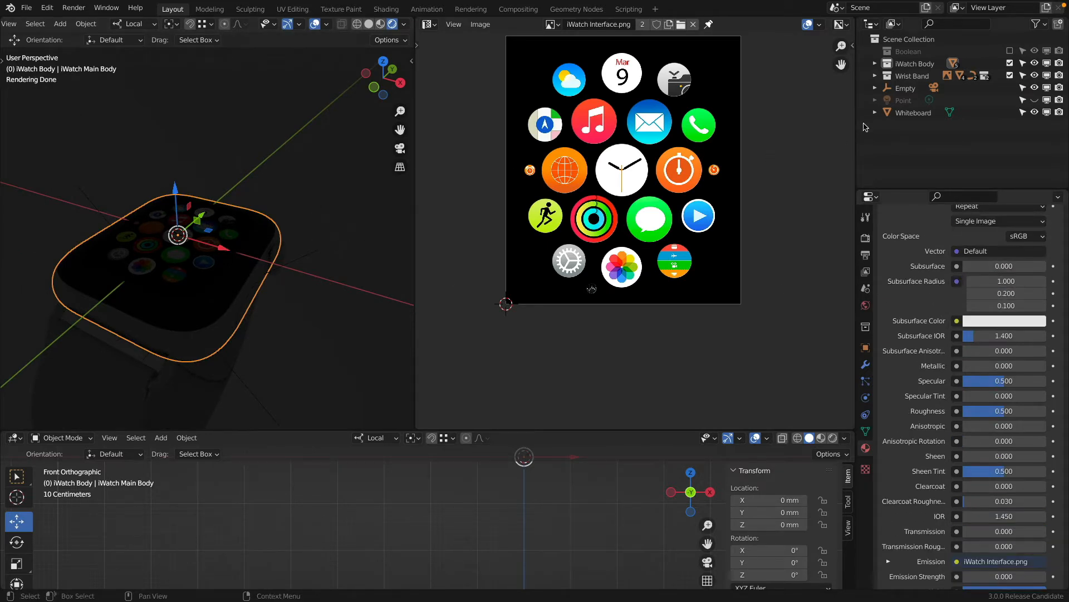
click(1035, 101)
scroll(217, 262, up, 4)
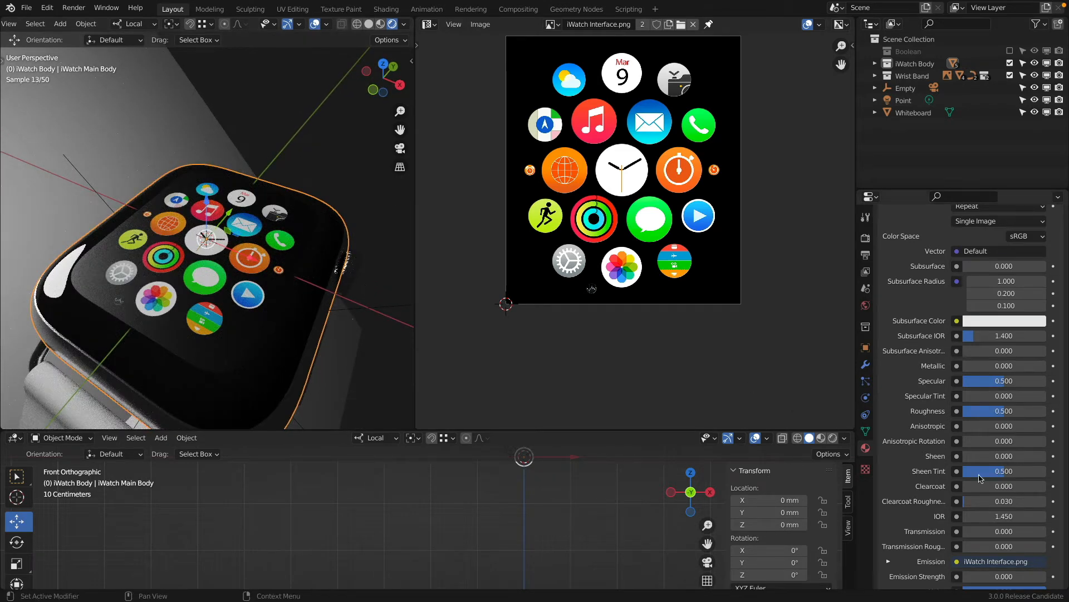
Try an emission strength of 1 with the point light on and return the strength to 0.
scroll(1000, 479, down, 5)
click(997, 464)
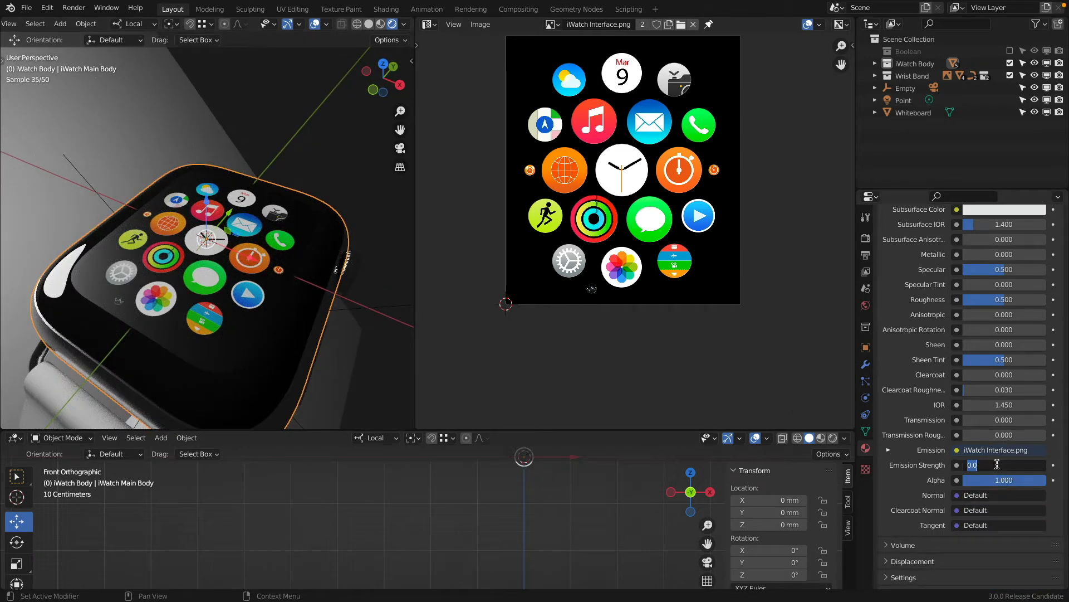
text(1)
key(Return)
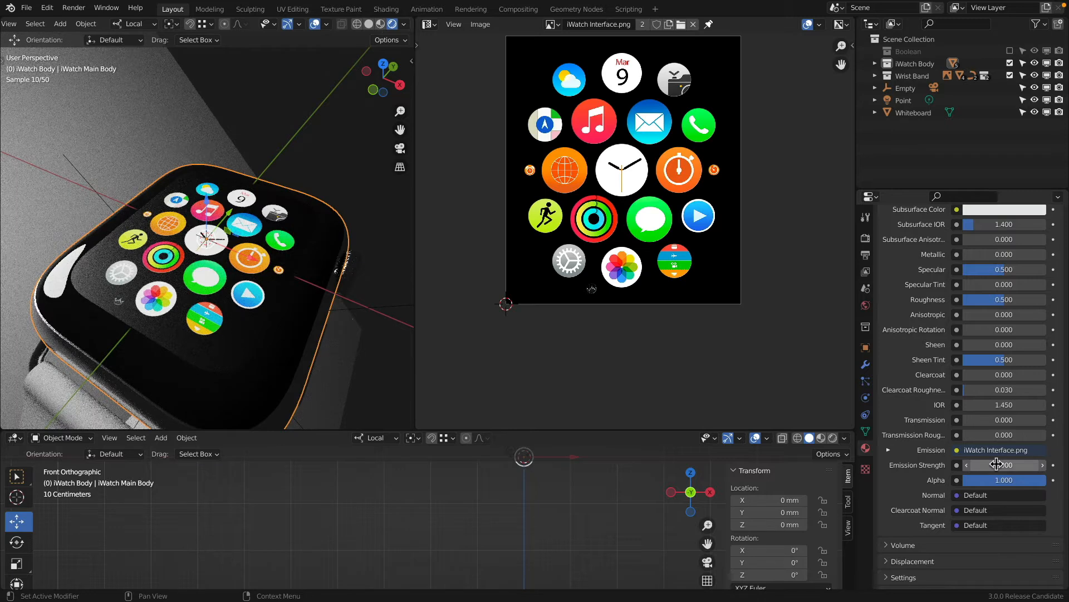
click(997, 464)
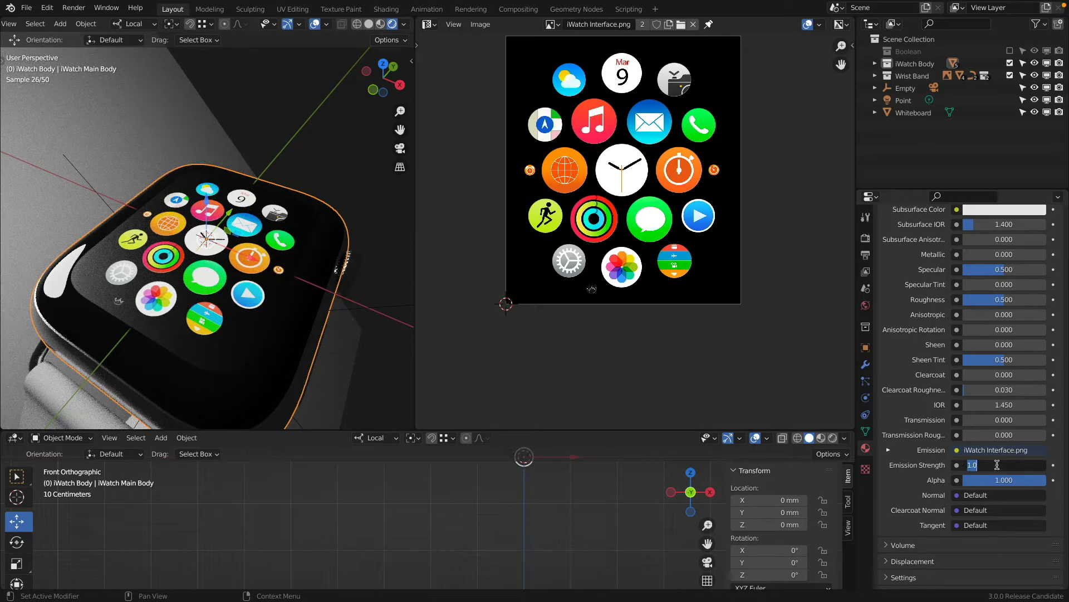
text(0)
key(Return)
Lower the Interface material's specular value to 0 to remove the screen's own reflections.
scroll(203, 305, down, 3)
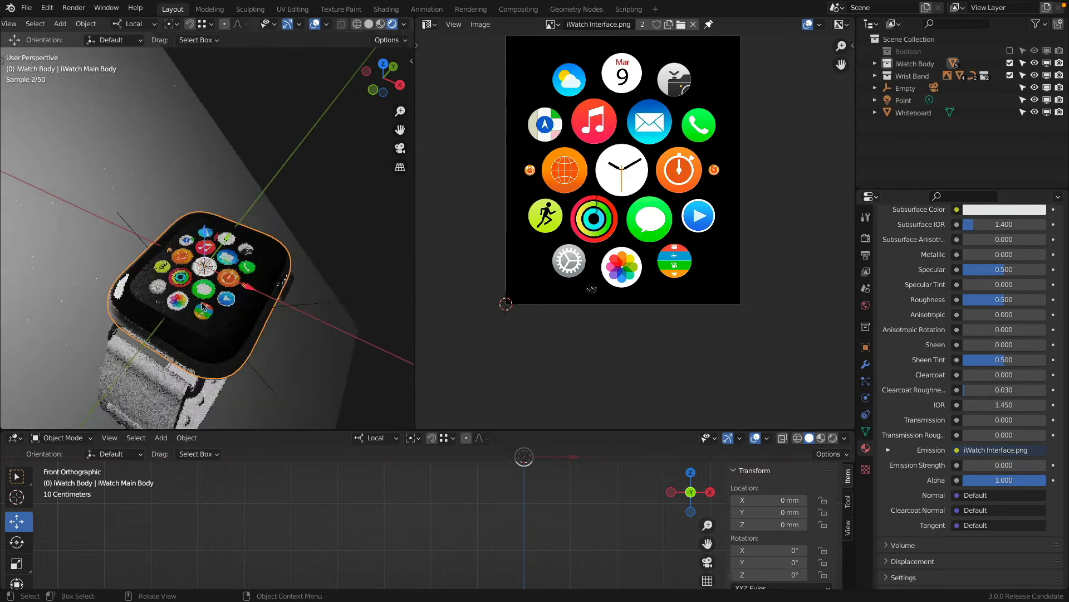
middle_drag(203, 305, 125, 205)
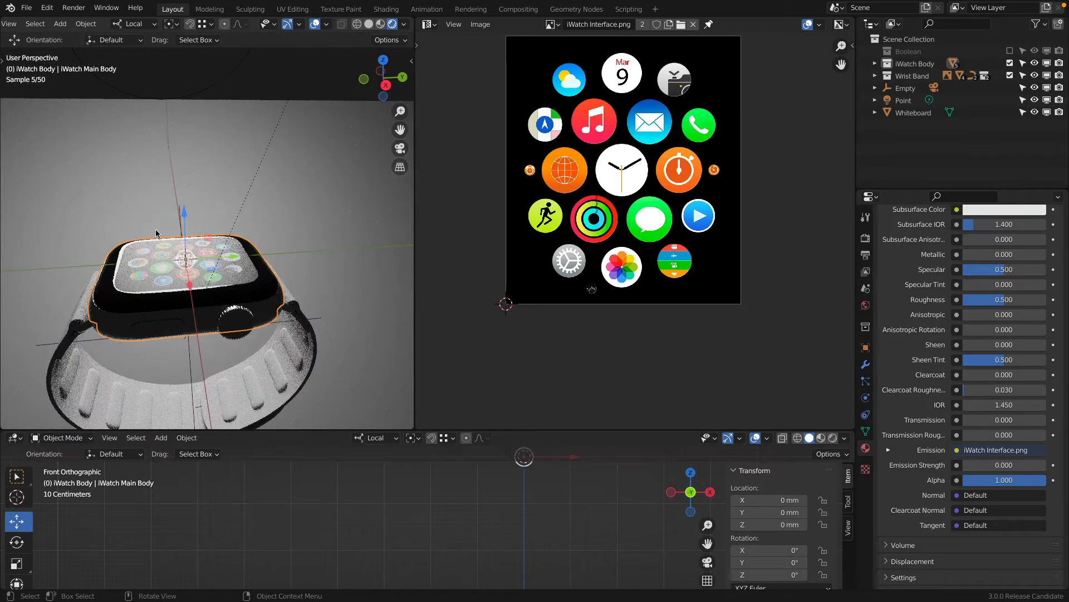
scroll(156, 233, up, 3)
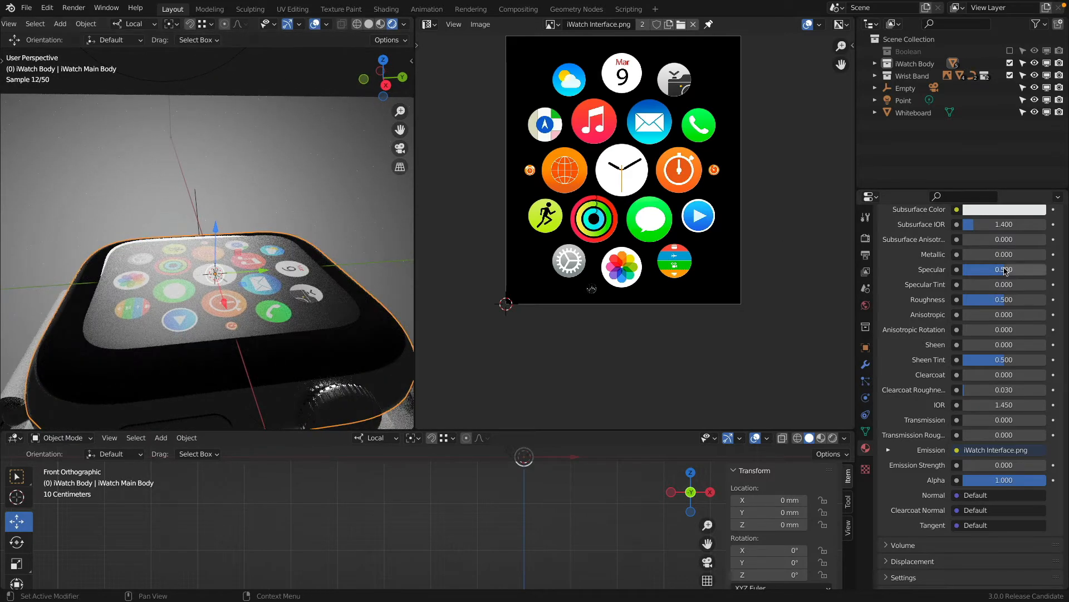
drag(1005, 272, 964, 272)
Review the Glass material's surface settings and return to the Interface material's settings.
scroll(941, 270, up, 10)
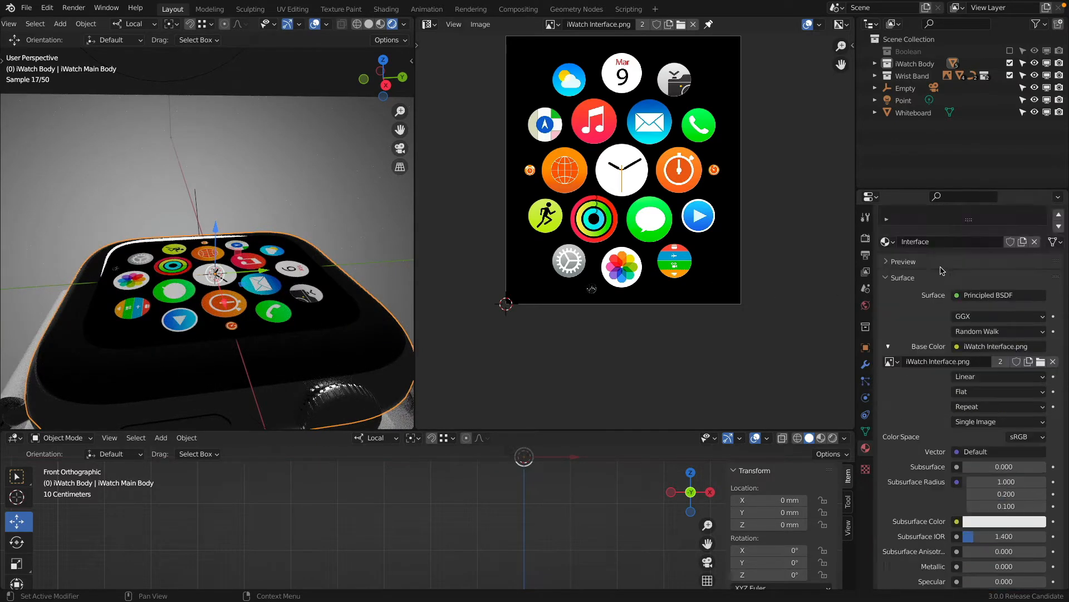
scroll(942, 270, up, 3)
click(923, 251)
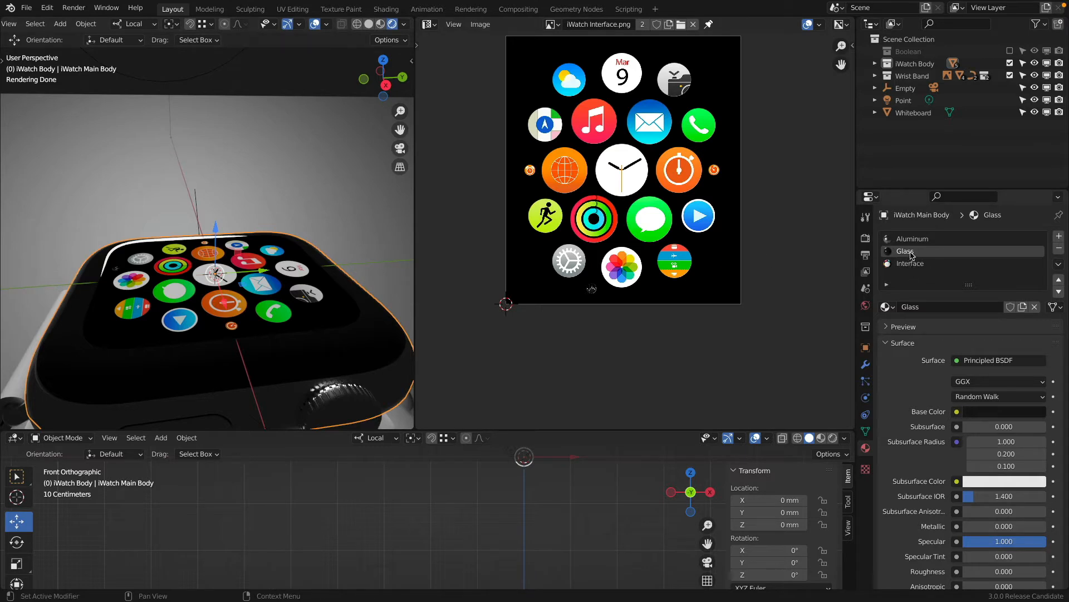
scroll(986, 458, down, 4)
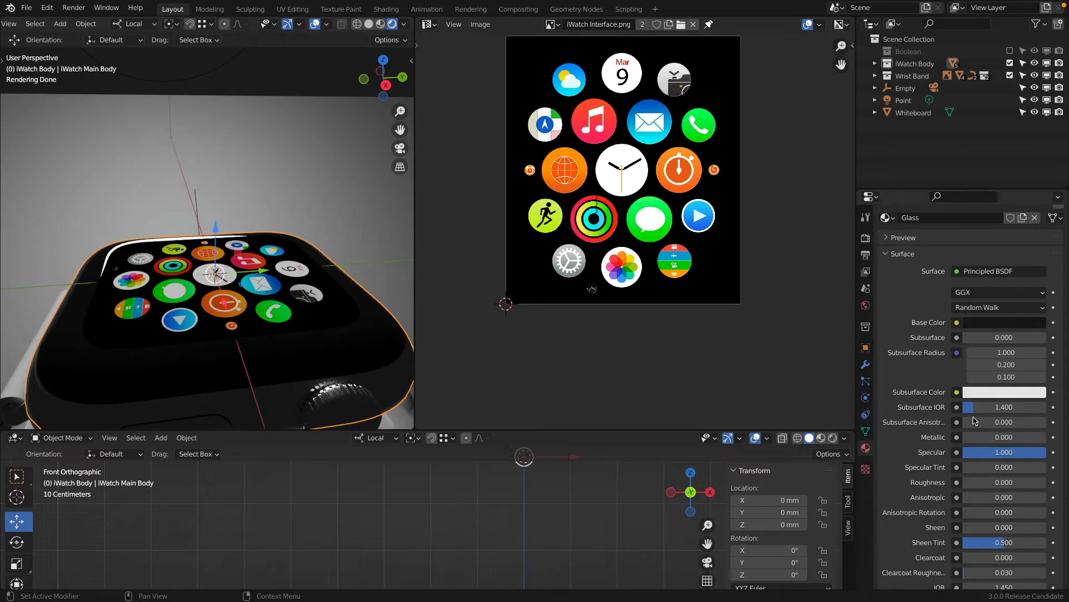
scroll(914, 257, up, 4)
click(916, 263)
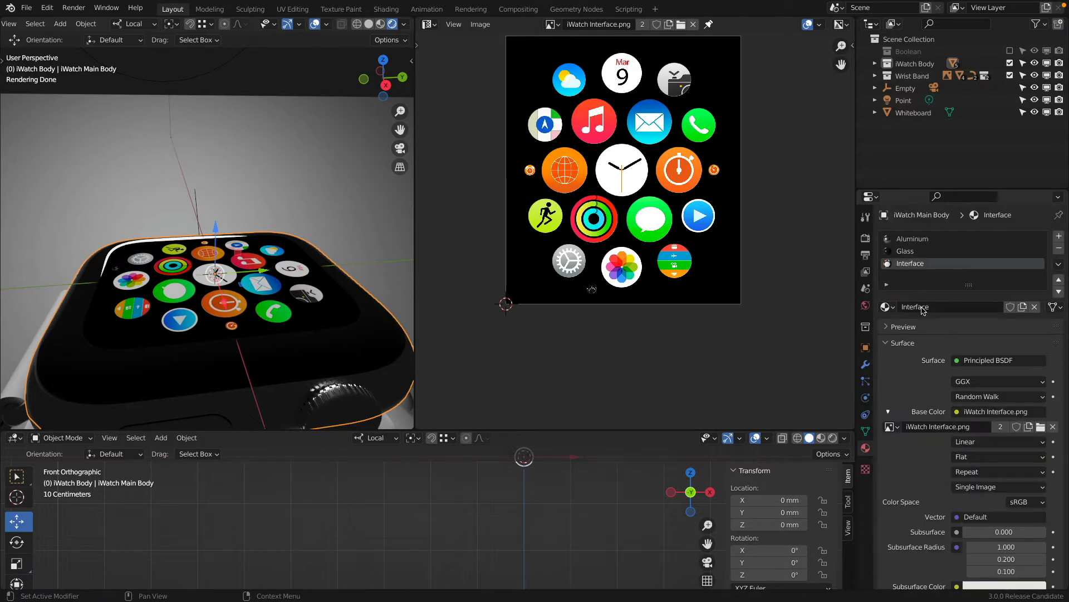
scroll(966, 450, down, 7)
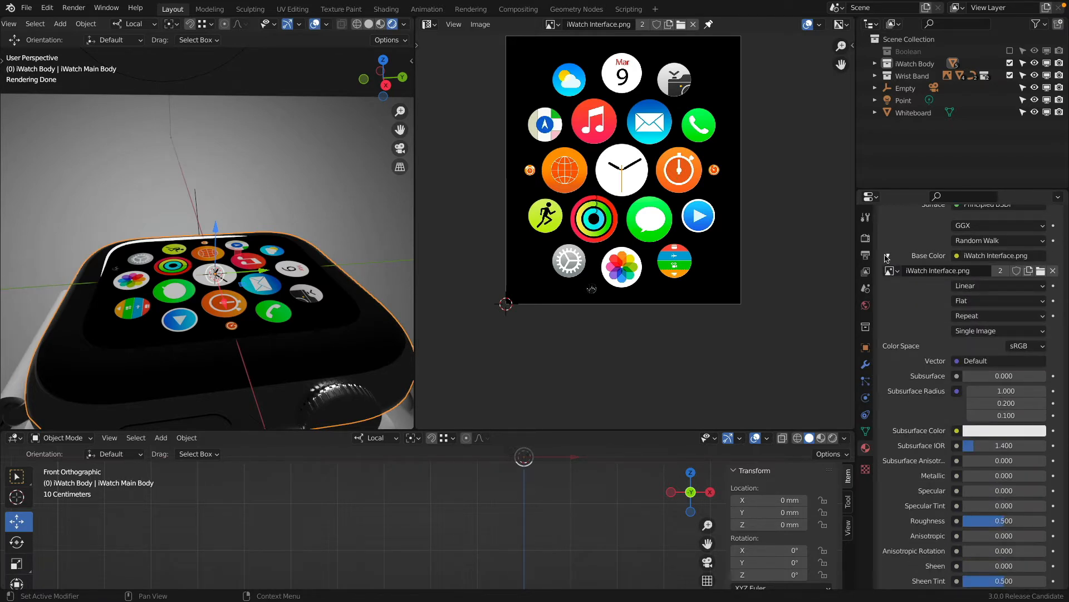
Set the Interface material's roughness to 0.
click(888, 256)
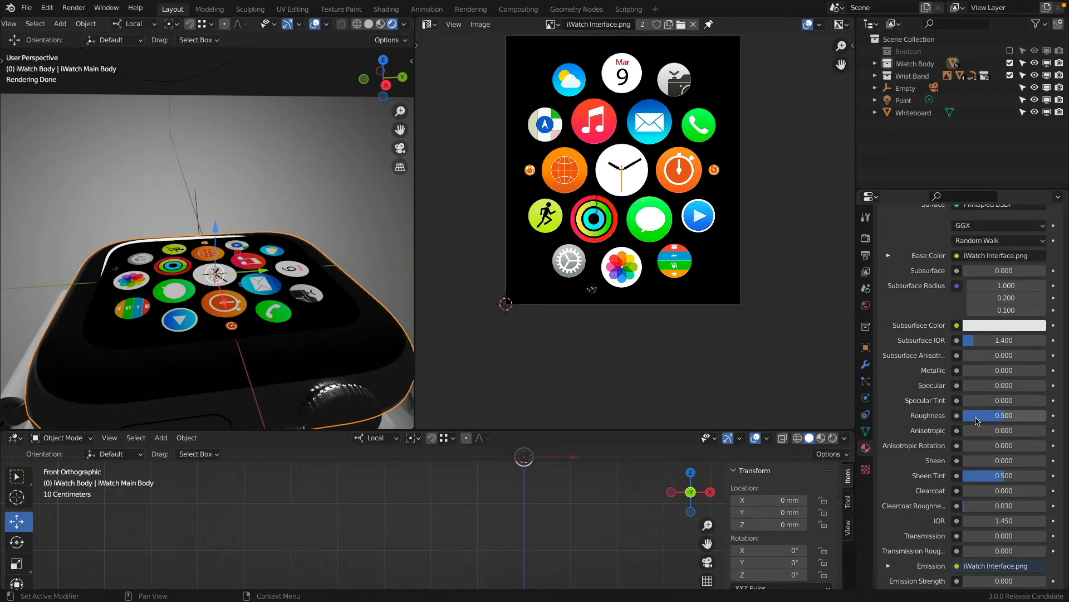
scroll(933, 350, up, 7)
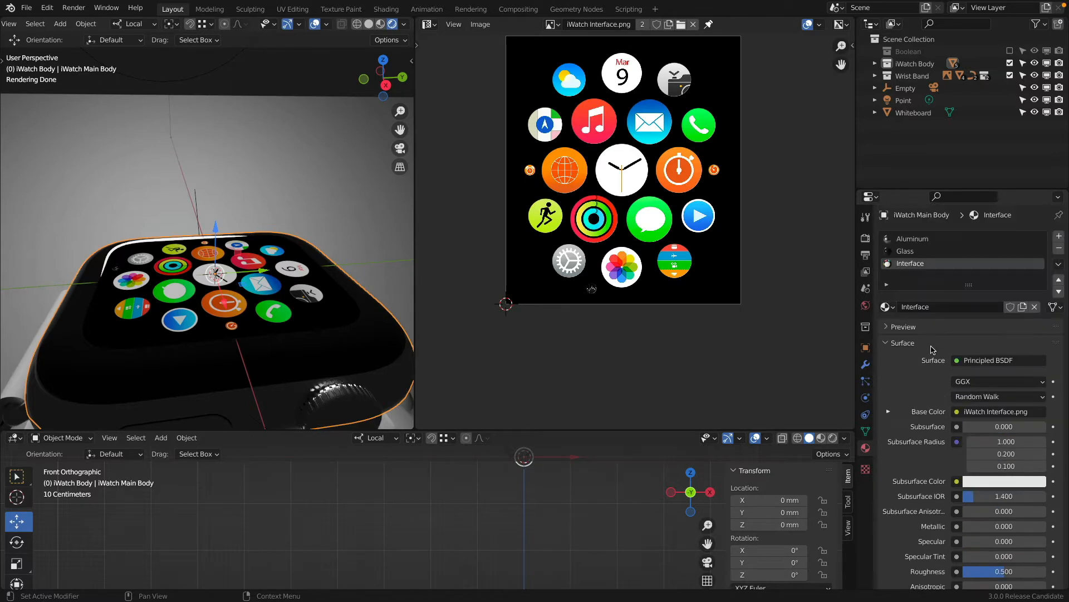
scroll(1009, 440, down, 6)
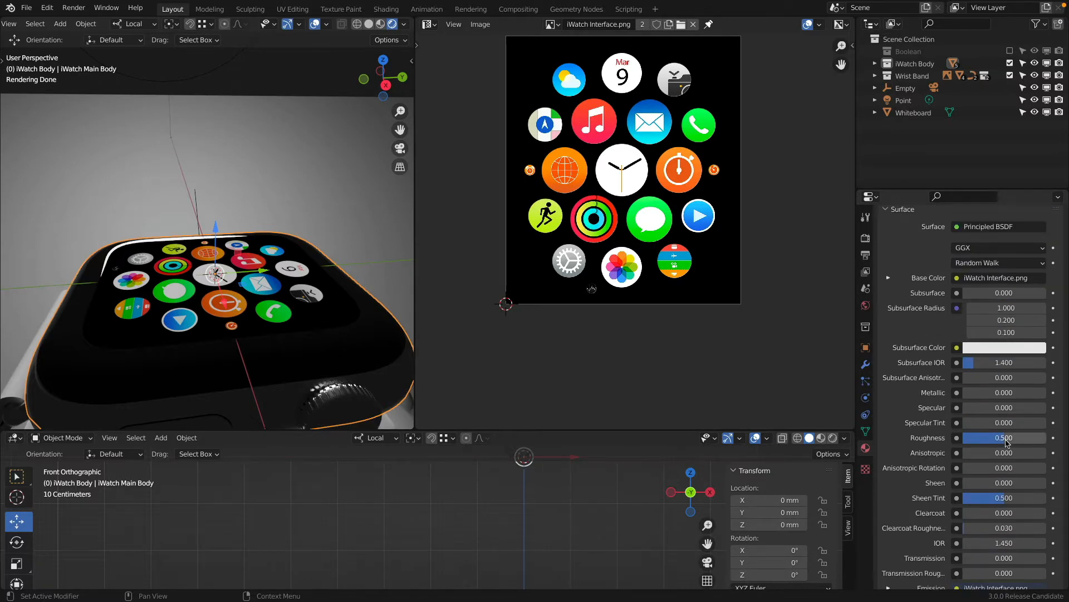
drag(1007, 438, 964, 438)
scroll(929, 301, up, 6)
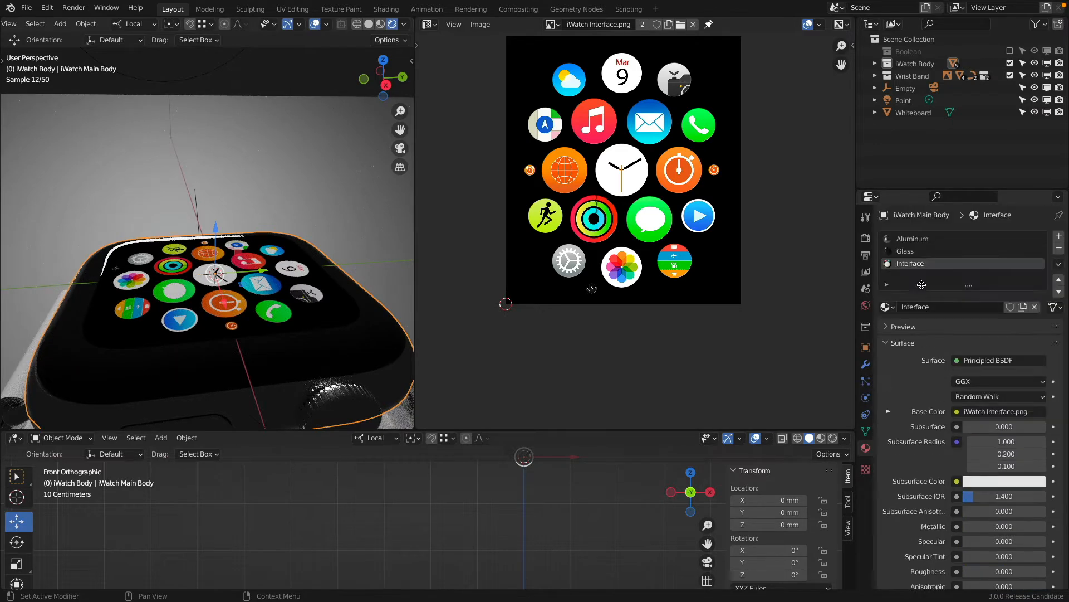
Check the Glass material's values and set the Interface material's specular to 1.
click(925, 253)
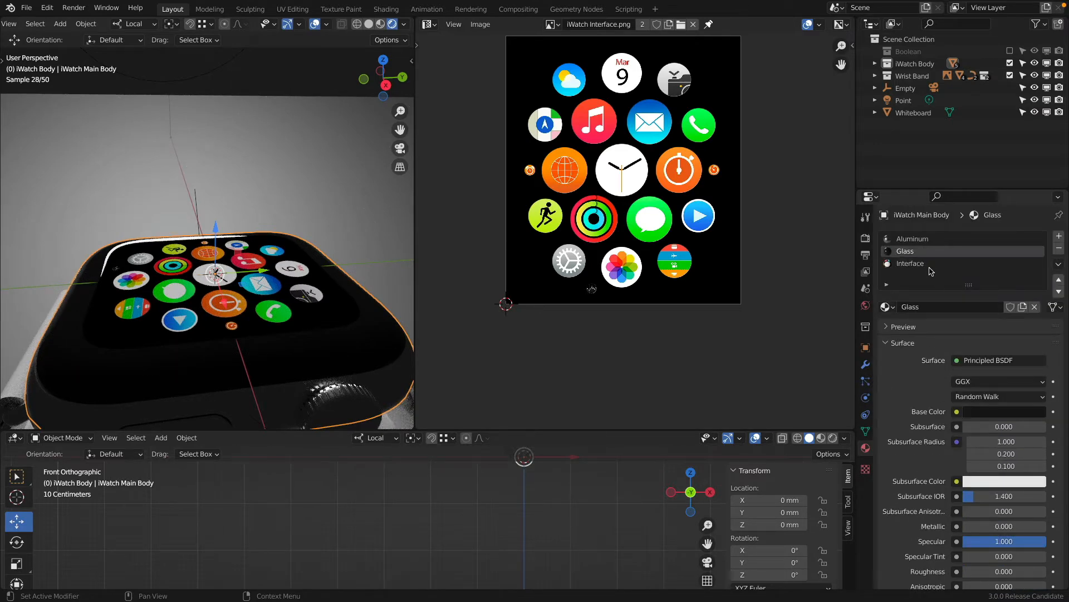
click(929, 264)
scroll(930, 268, down, 3)
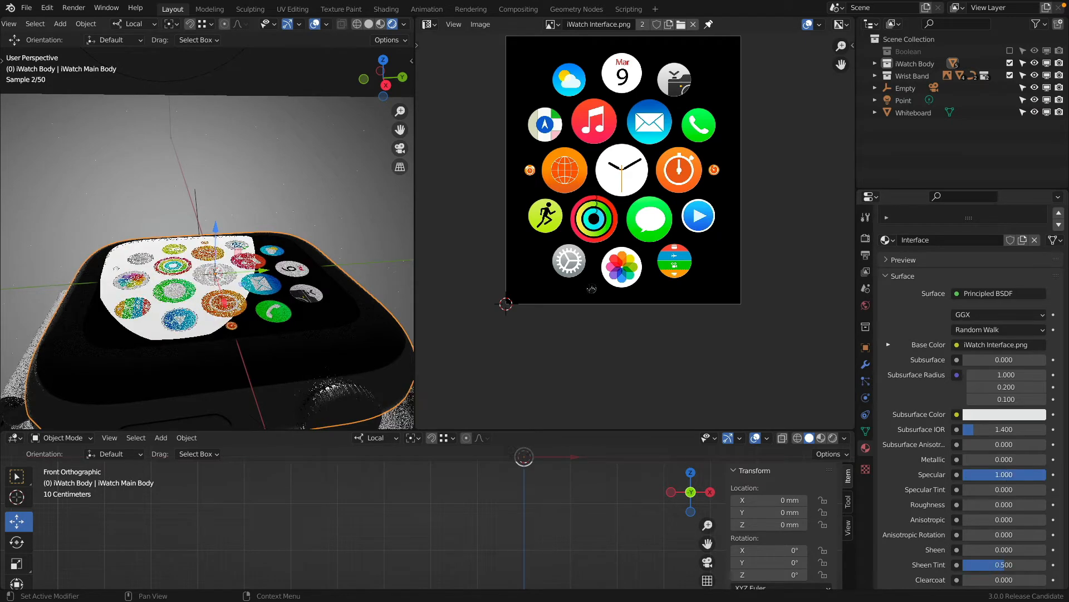
Switch the viewport to solid shading and inspect the crown's mesh up close.
middle_drag(268, 256, 351, 247)
scroll(261, 220, up, 3)
key(KP_7)
key(z)
scroll(320, 229, up, 6)
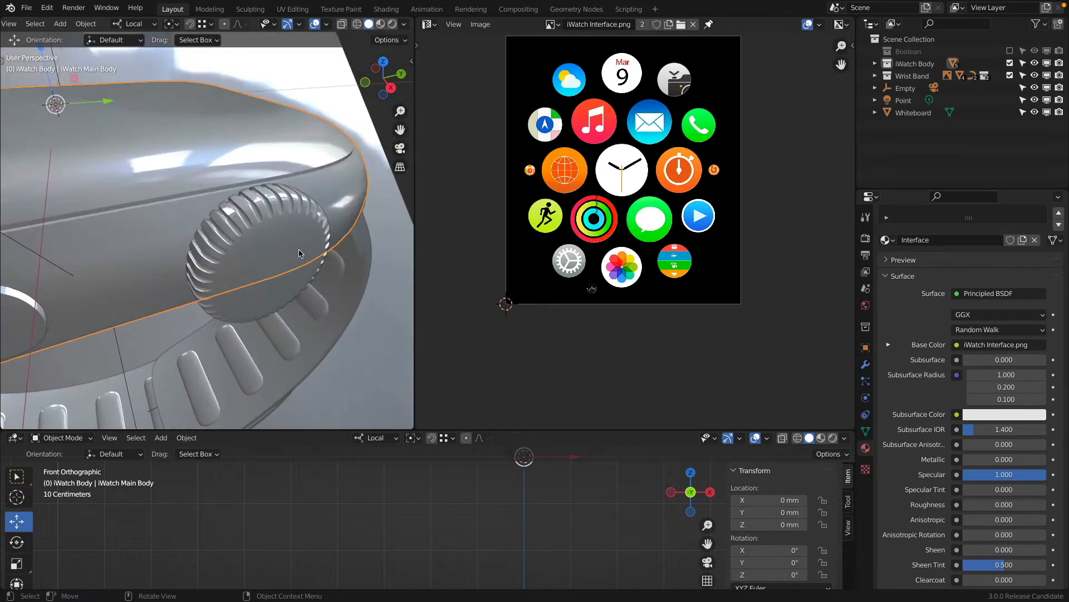
click(281, 234)
key(Tab)
middle_drag(276, 244, 261, 211)
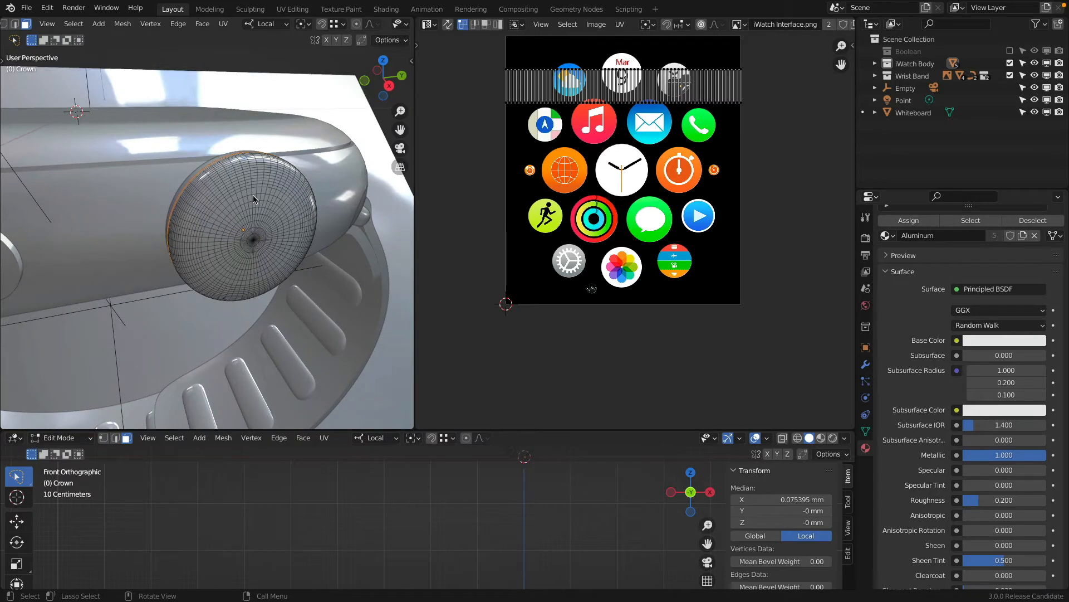
key(Tab)
Switch to Finder, preview the silver aluminum watch photo and Ref 1 to study the crown, and return to Blender.
key(super+Tab)
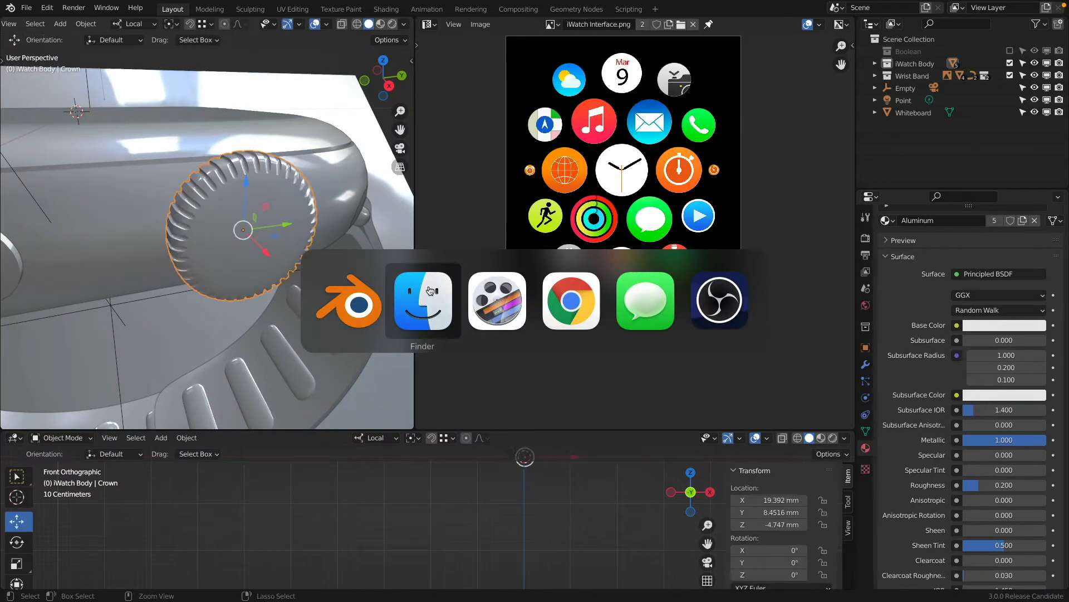
click(433, 302)
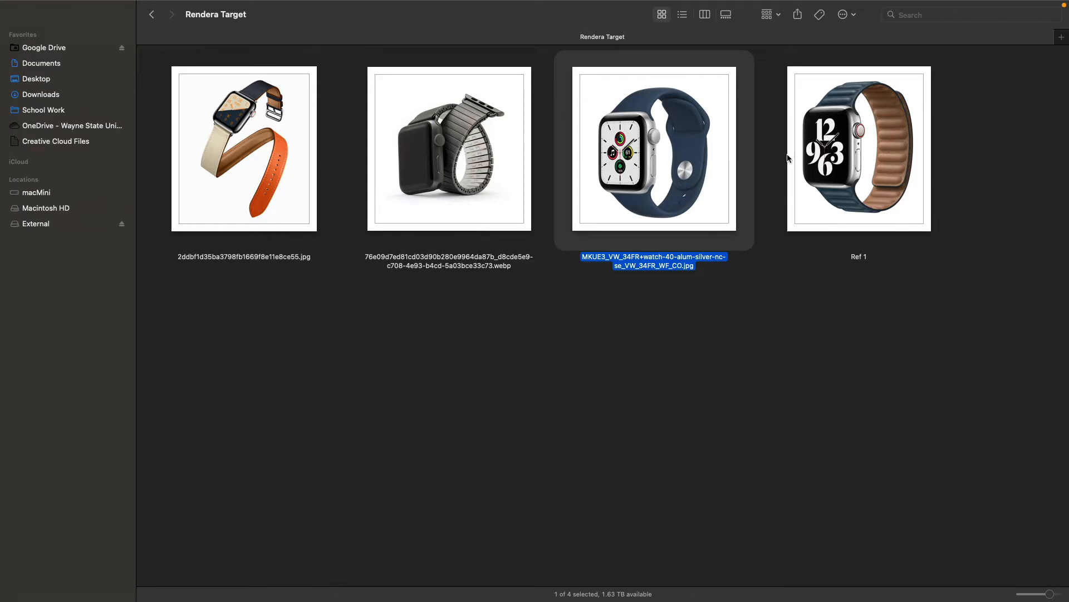
key(space)
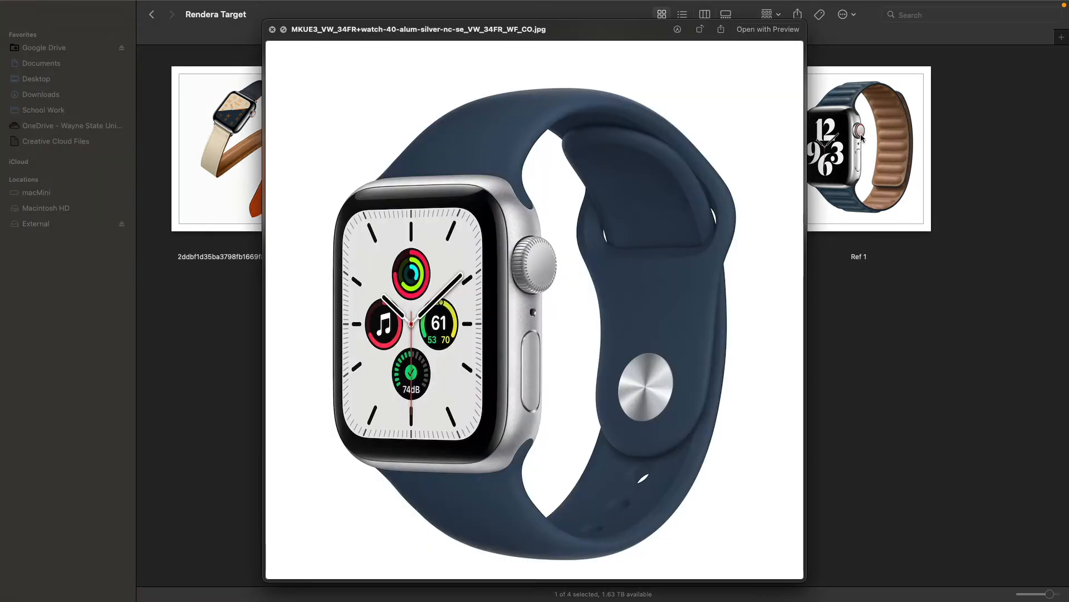
click(861, 136)
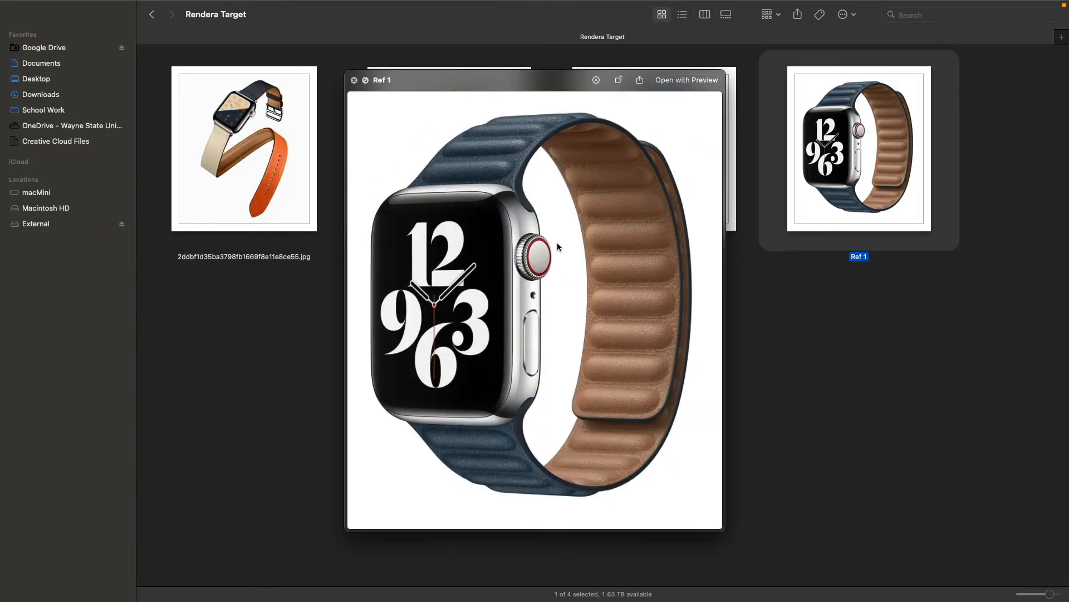
key(super+Tab)
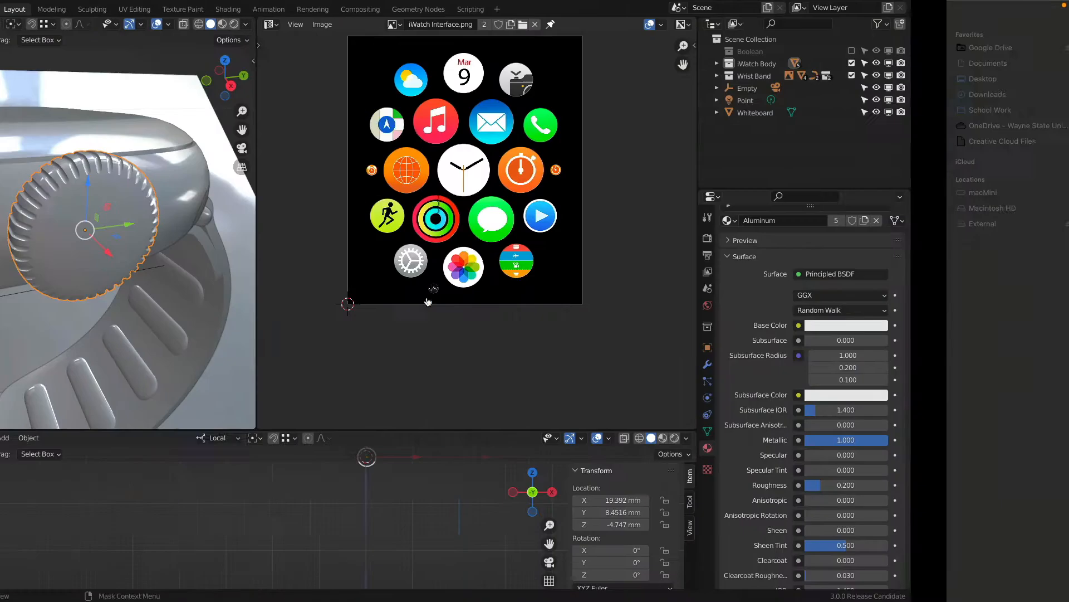
Edit the crown's mesh and select a ring of faces on its front, just inside the ridges.
key(Tab)
scroll(225, 185, up, 10)
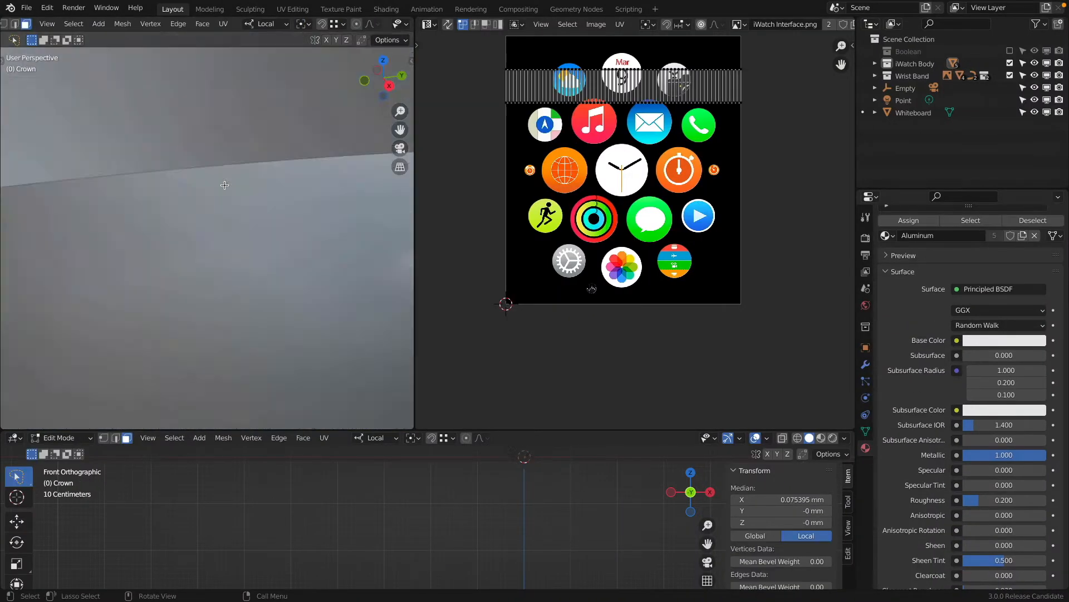
scroll(225, 185, down, 5)
scroll(265, 202, down, 5)
scroll(265, 202, up, 3)
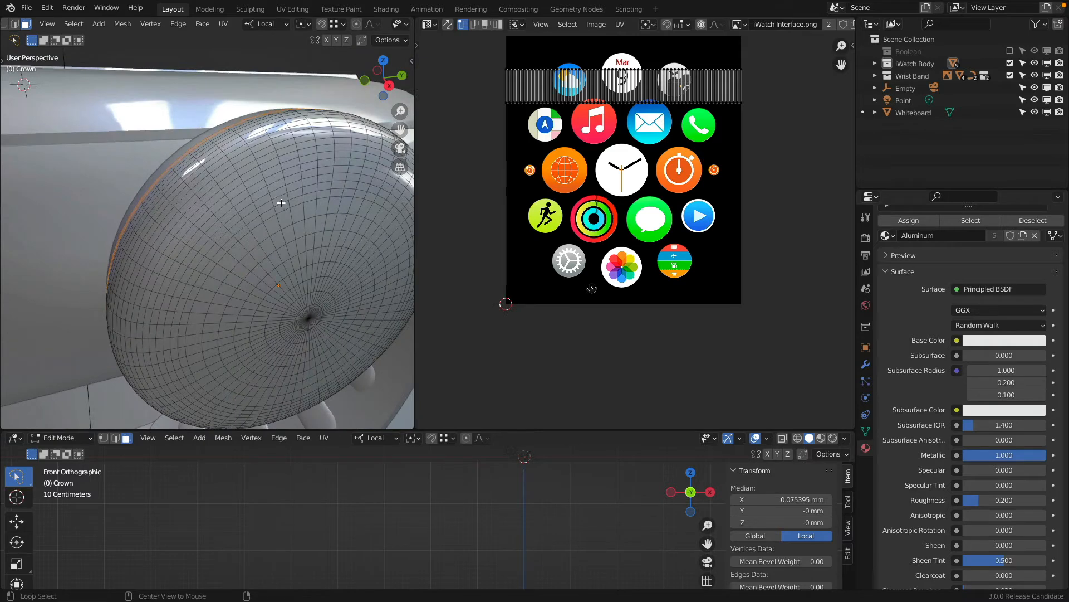
alt+click(272, 196)
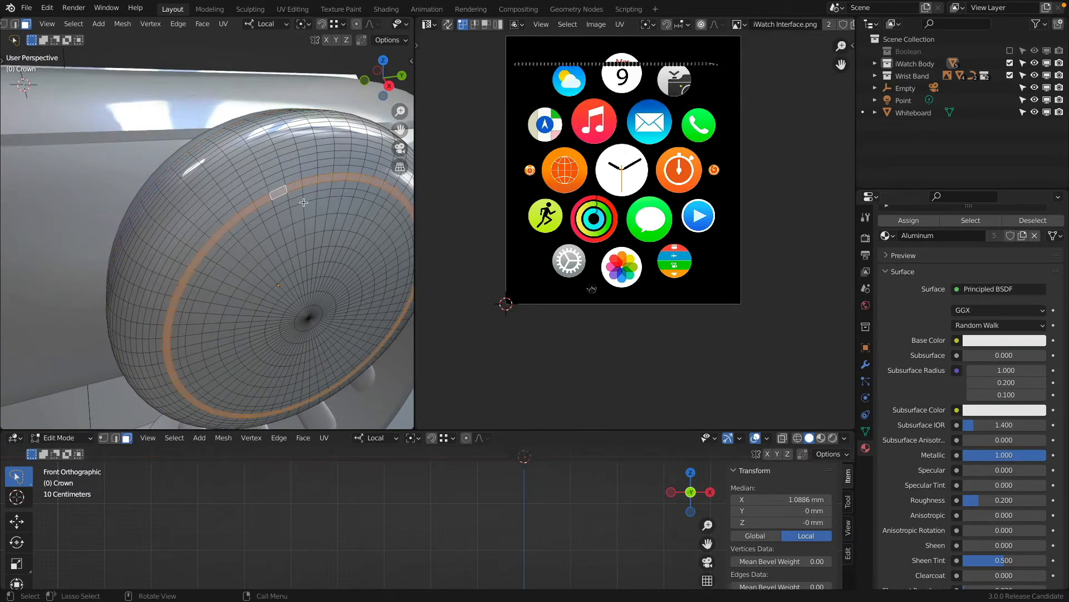
Add a second material to the crown, give it a fully saturated red base color and name it Red.
scroll(970, 256, up, 4)
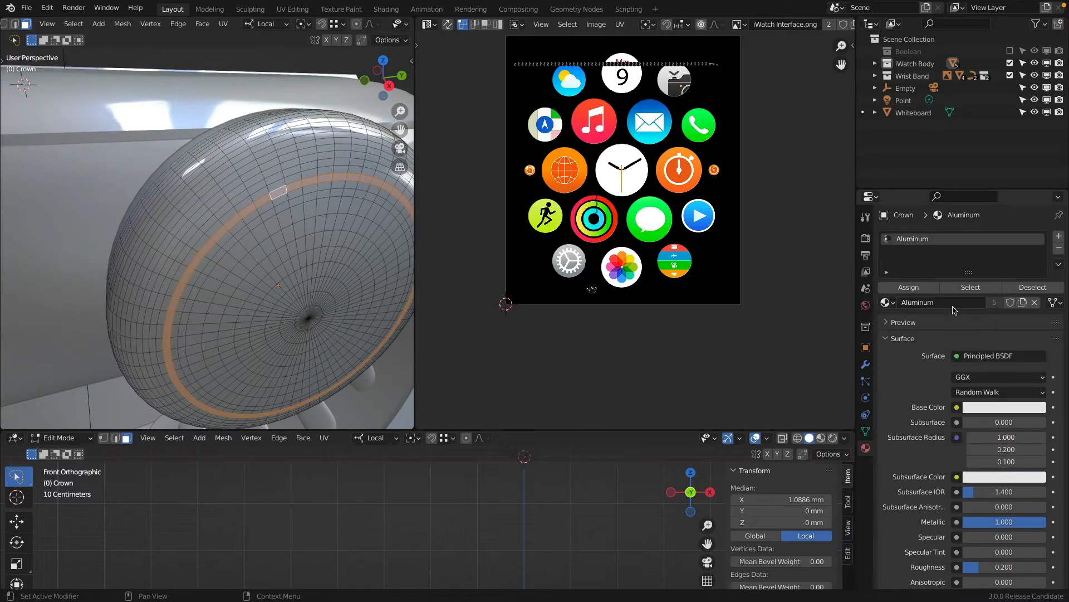
click(1058, 239)
click(950, 322)
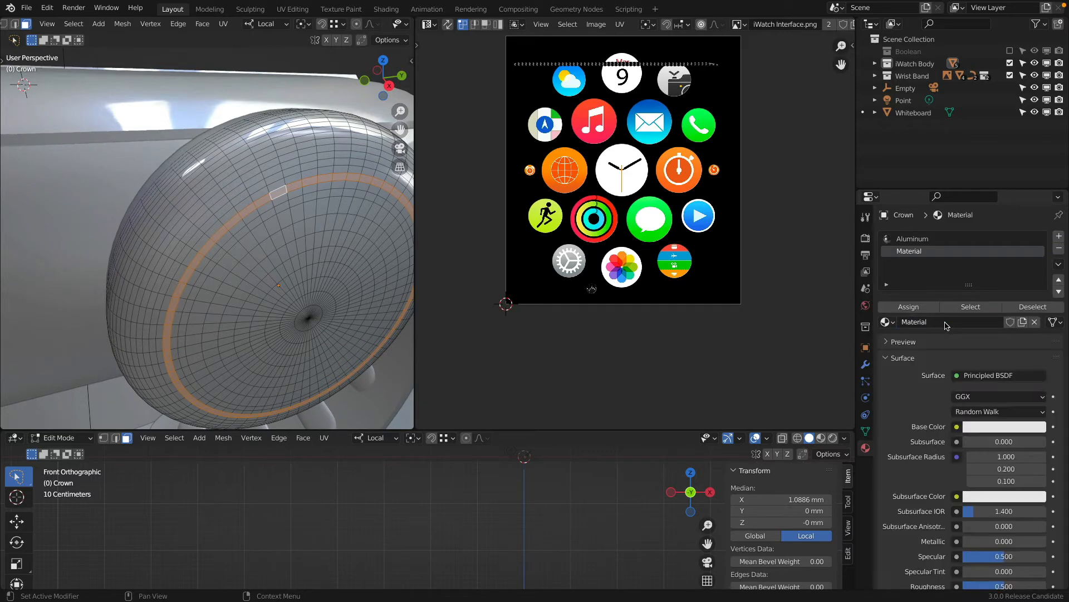
click(986, 431)
drag(994, 316, 985, 338)
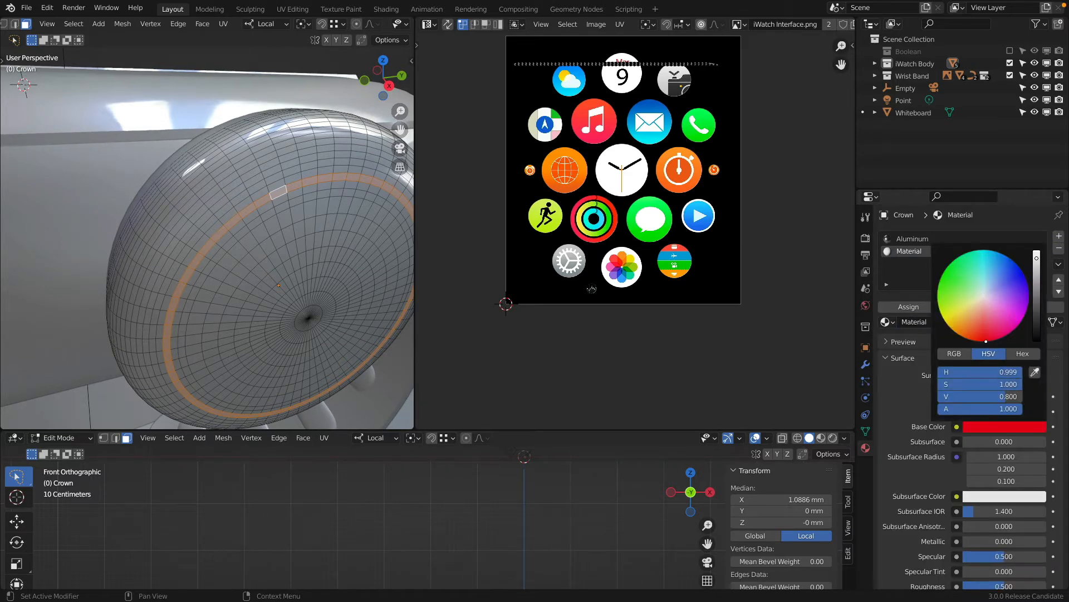
double_click(929, 322)
text(Red)
key(Return)
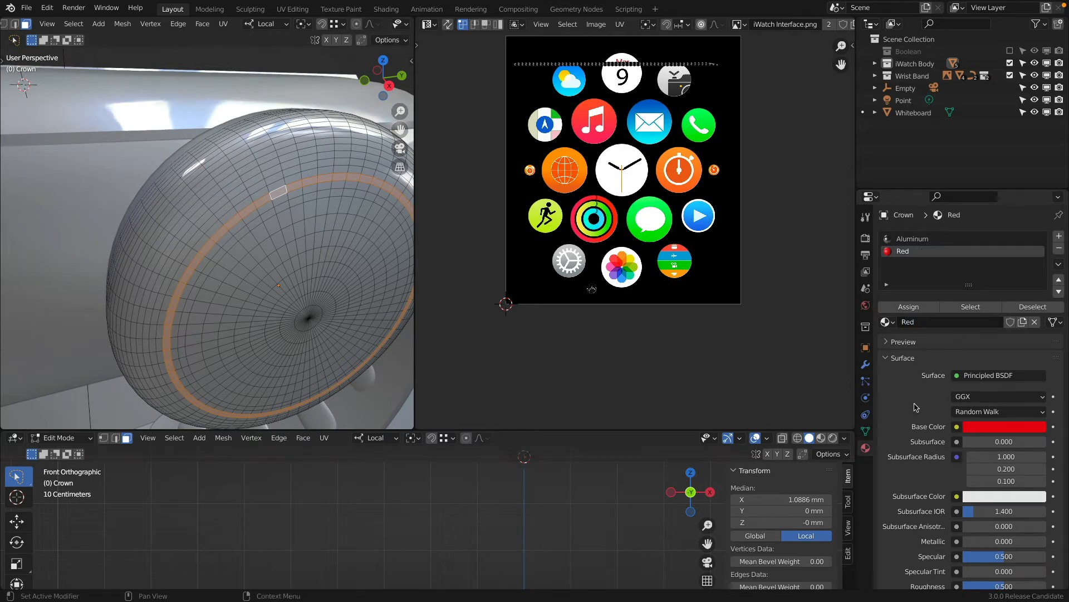
Try the Red material on the selected face ring and check the crown in rendered shading.
scroll(991, 474, down, 3)
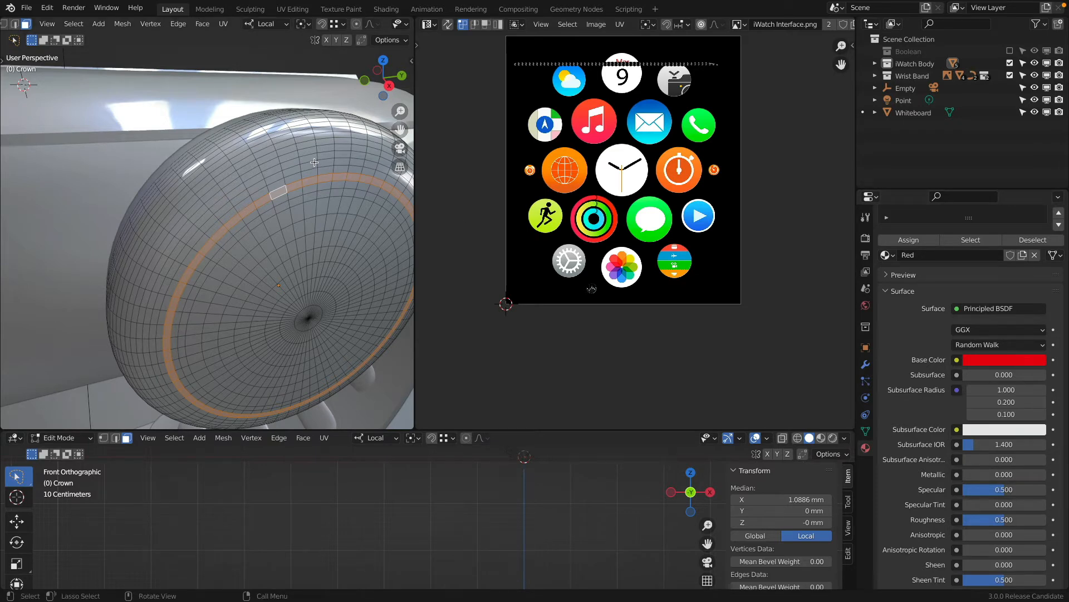
scroll(944, 326, up, 3)
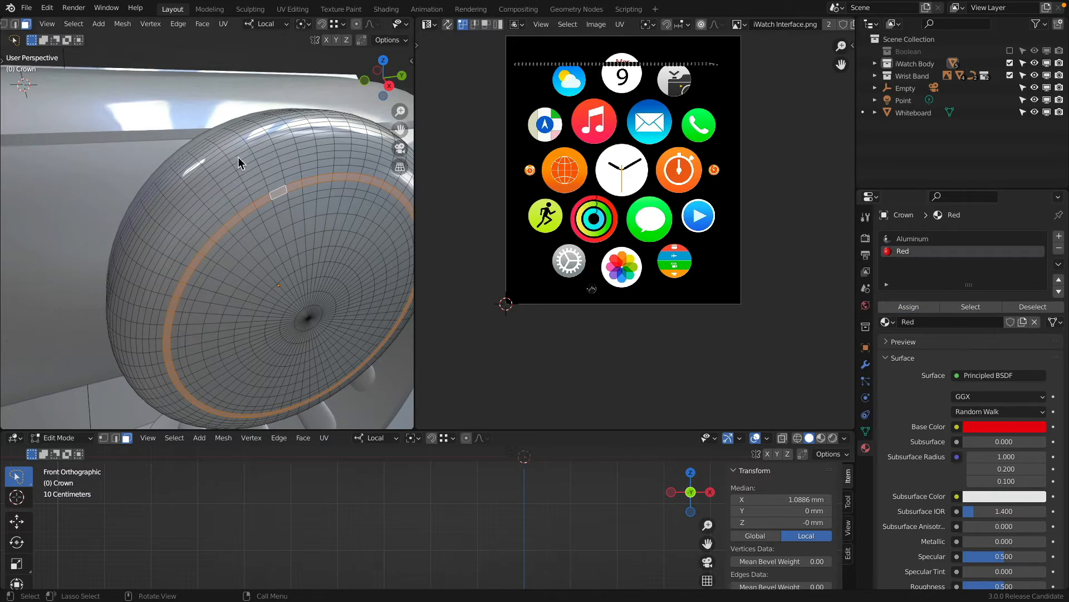
key(Tab)
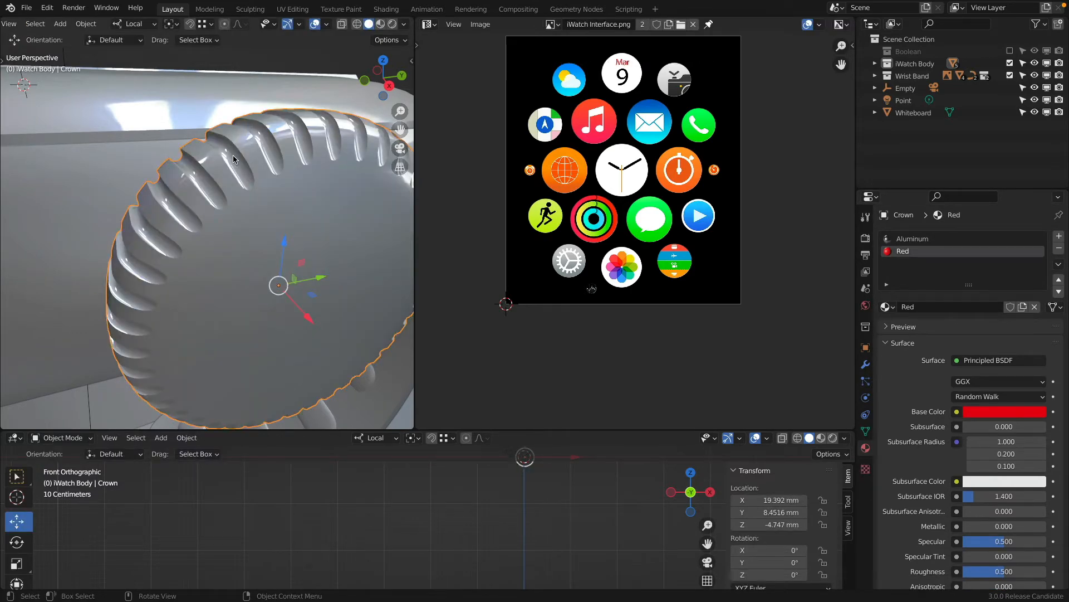
key(z)
click(302, 114)
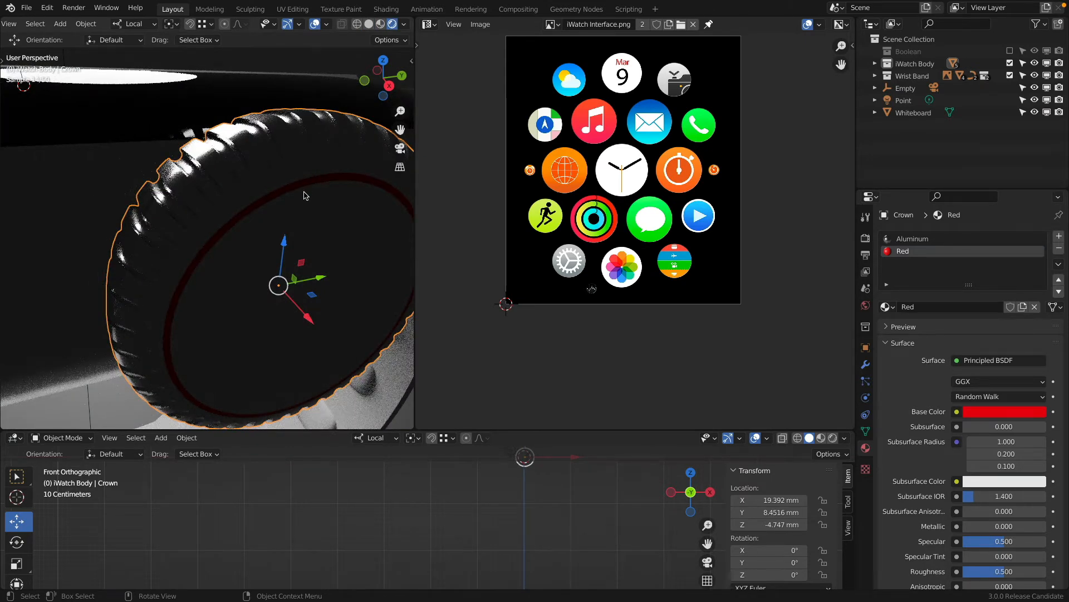
Assign the Red material to the adjacent outer face ring of the crown and show it in material preview shading.
key(z)
click(353, 204)
key(Tab)
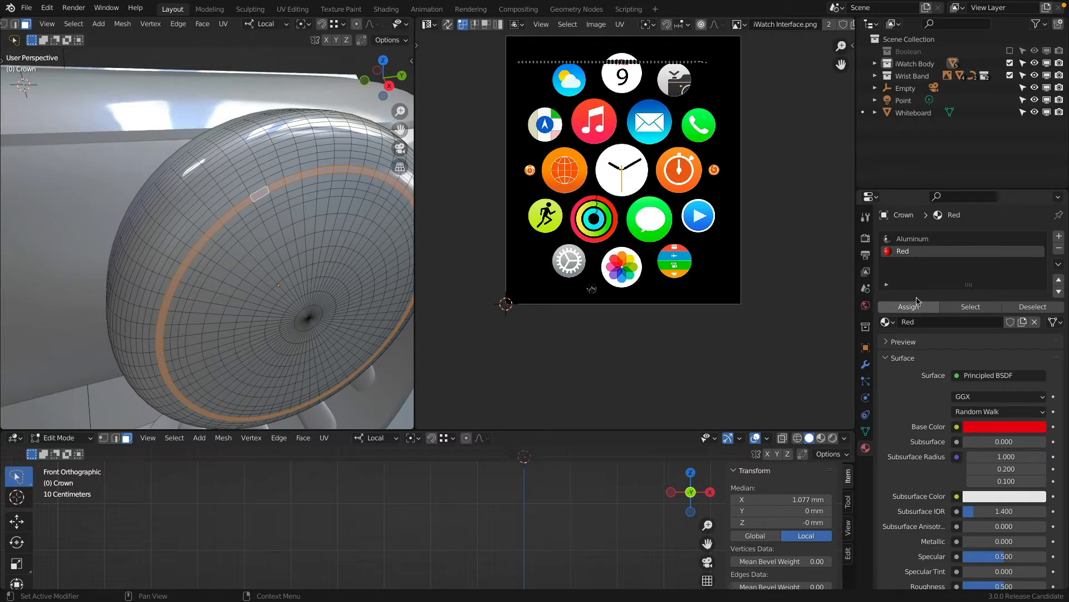
scroll(368, 29, down, 5)
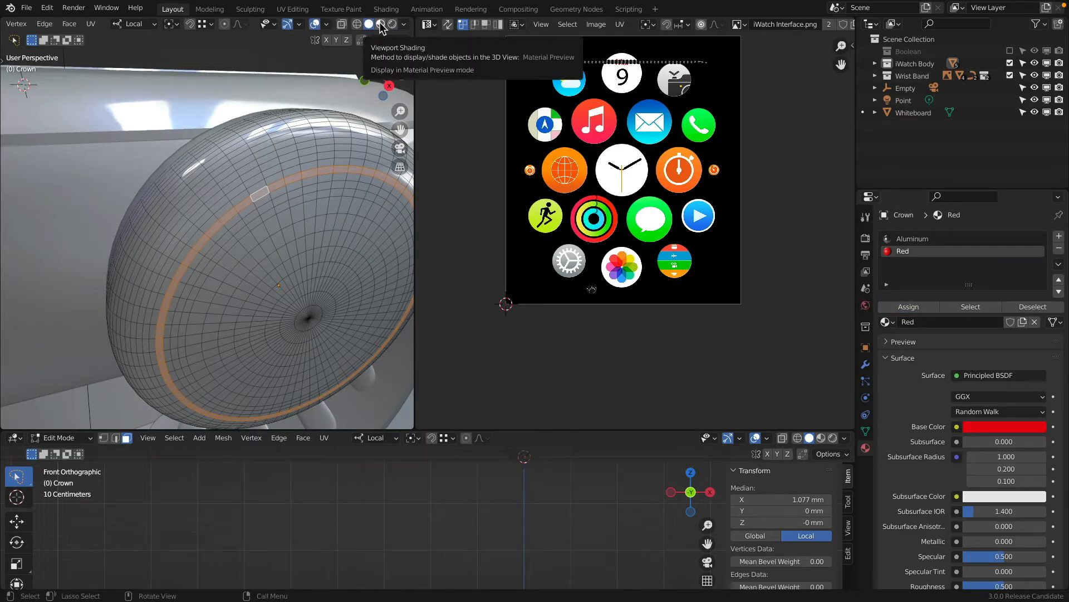
click(381, 25)
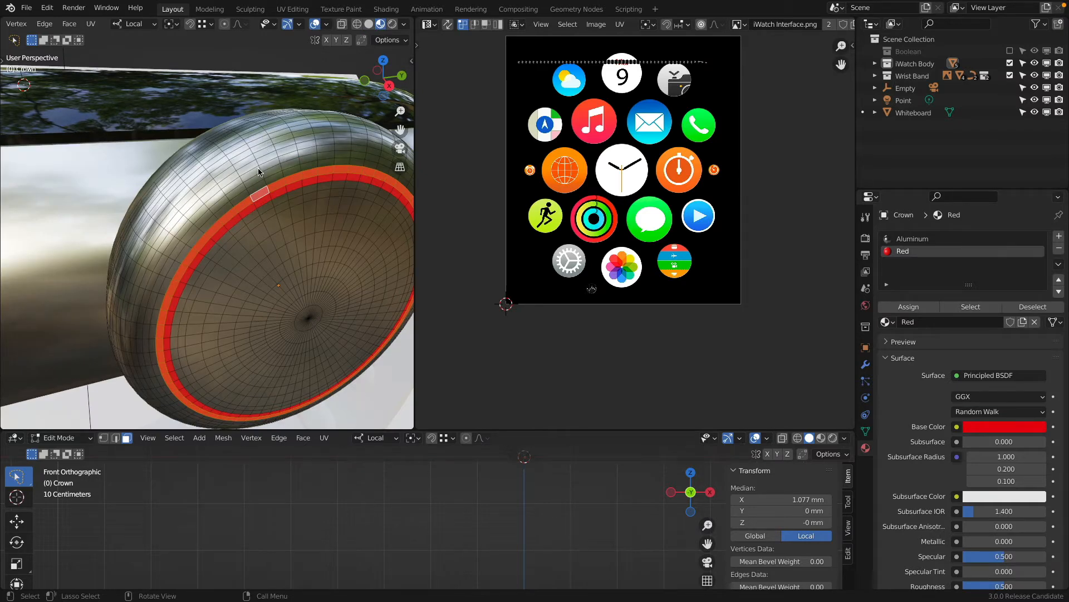
Examine the crown's red ring in material preview and rendered shading.
key(Tab)
scroll(258, 169, down, 10)
mouse_move(223, 174)
middle_down()
mouse_move(284, 223)
mouse_move(291, 293)
mouse_move(343, 165)
mouse_move(214, 180)
middle_up()
scroll(214, 179, up, 6)
key(z)
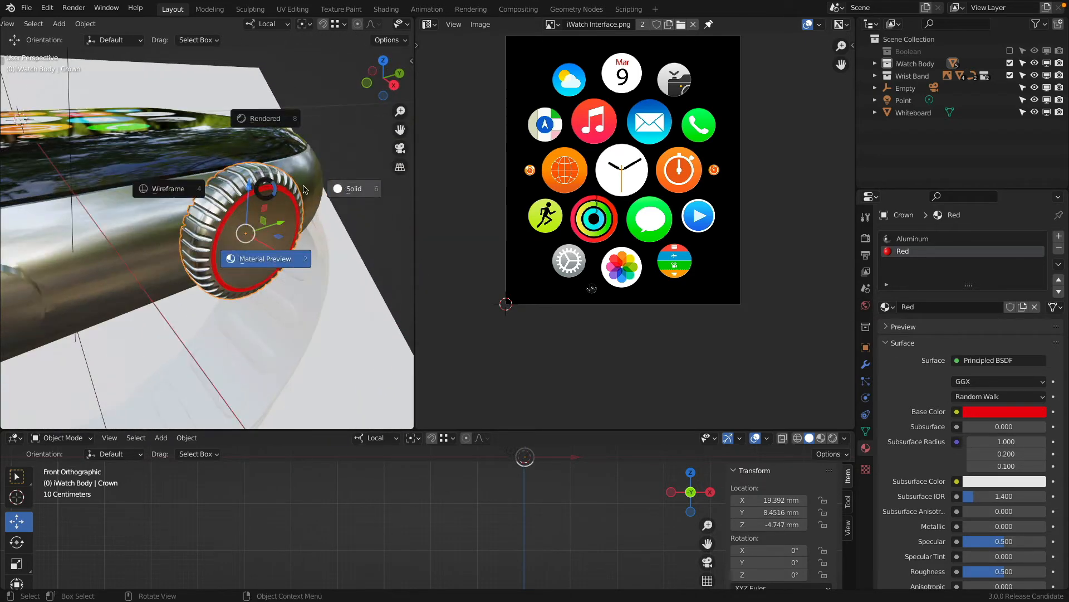
click(272, 121)
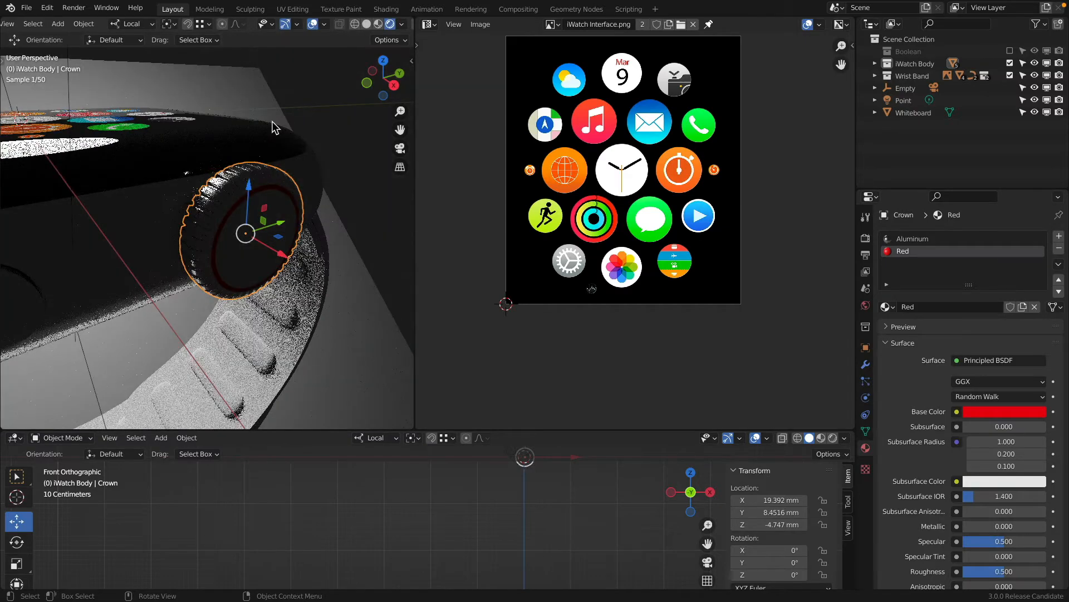
middle_drag(272, 121, 260, 168)
scroll(204, 172, up, 4)
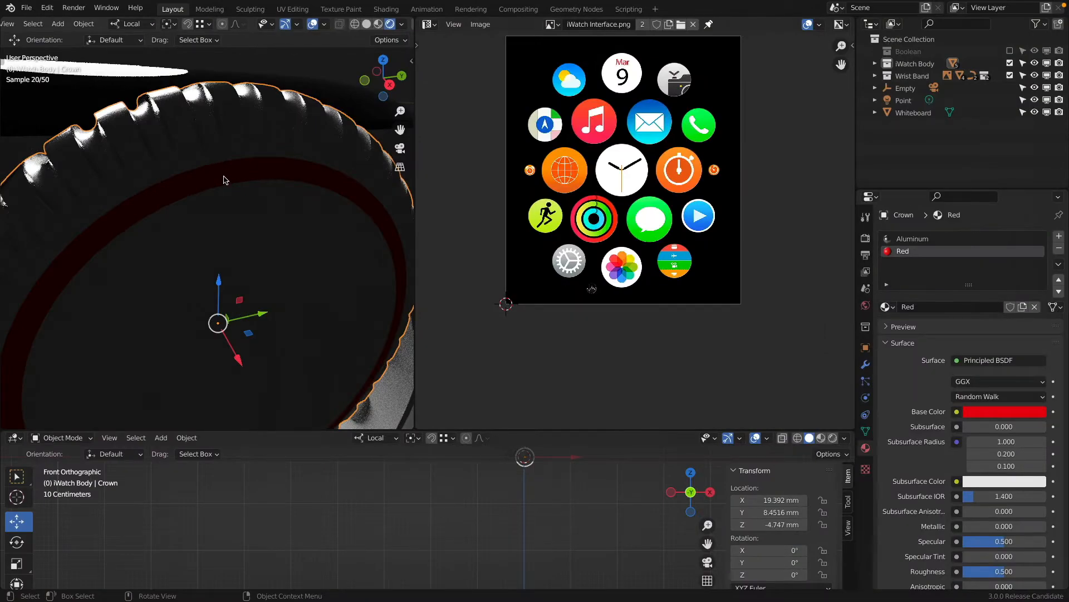
Assign the Red material to the face ring just outside the crown's existing red rings.
key(Tab)
alt+click(208, 163)
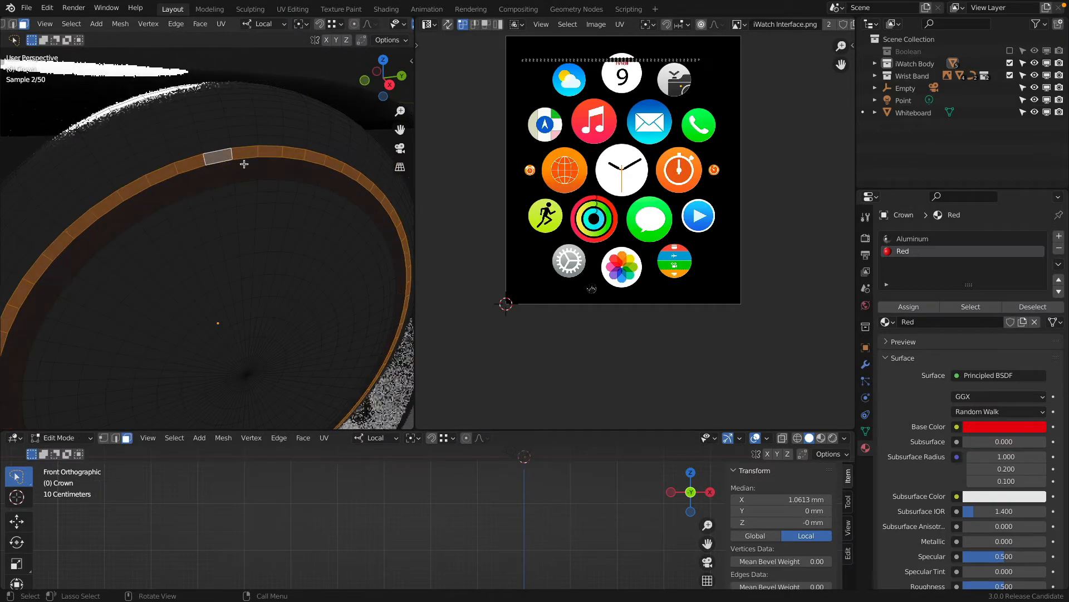
click(914, 307)
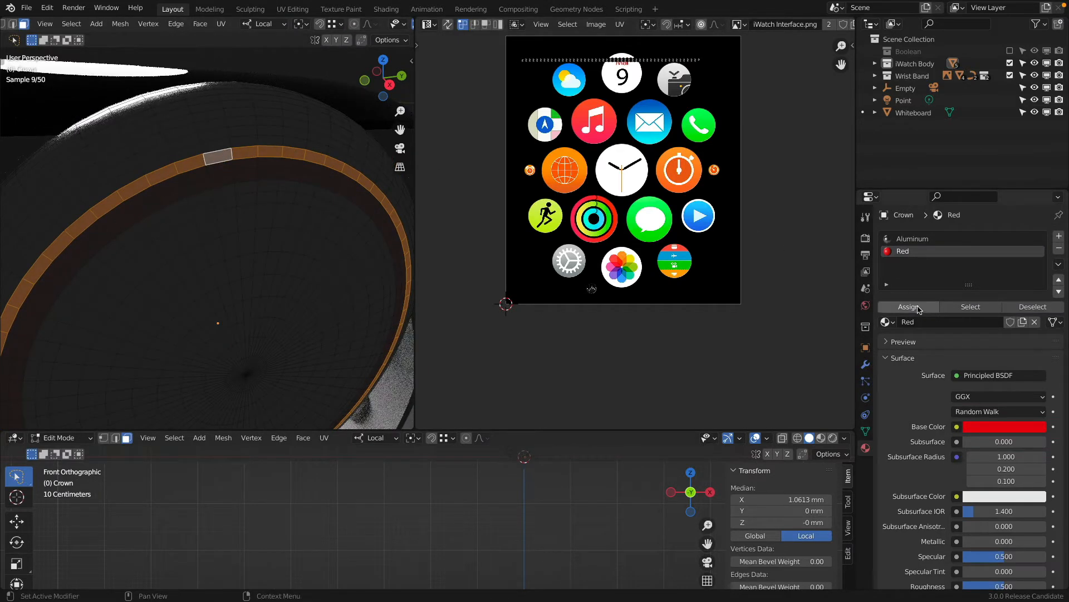
Assign the Aluminum material back to the innermost red face ring of the crown and leave mesh editing.
alt+click(262, 175)
click(914, 238)
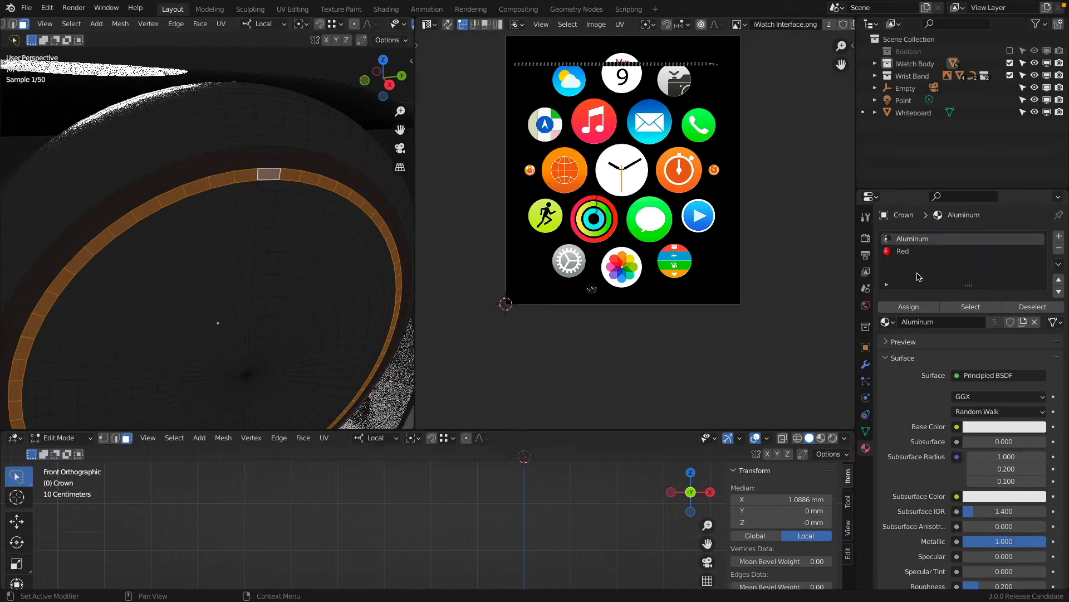
click(908, 306)
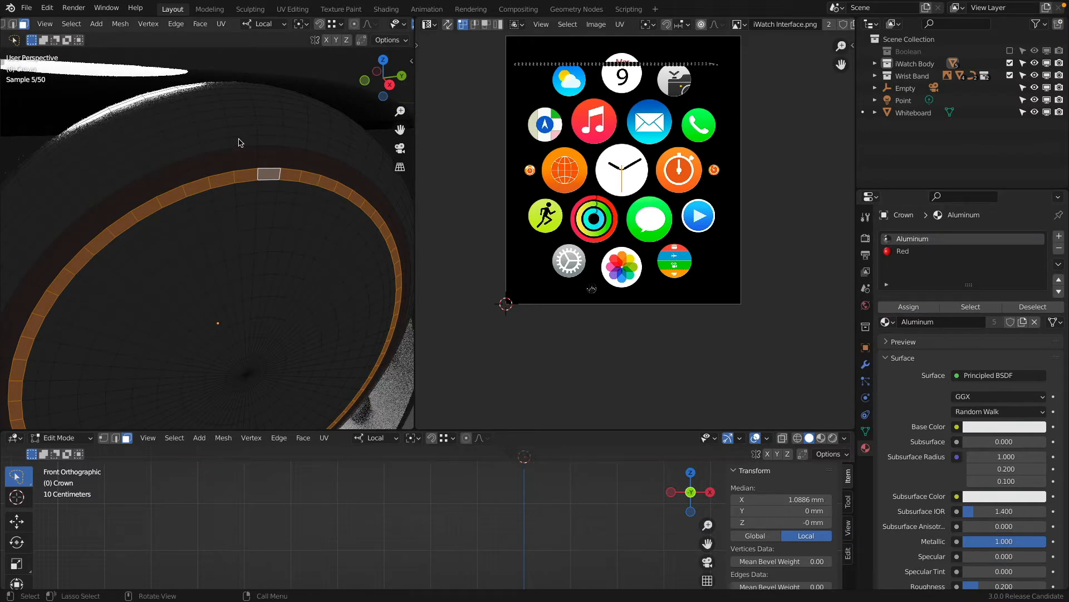
key(Tab)
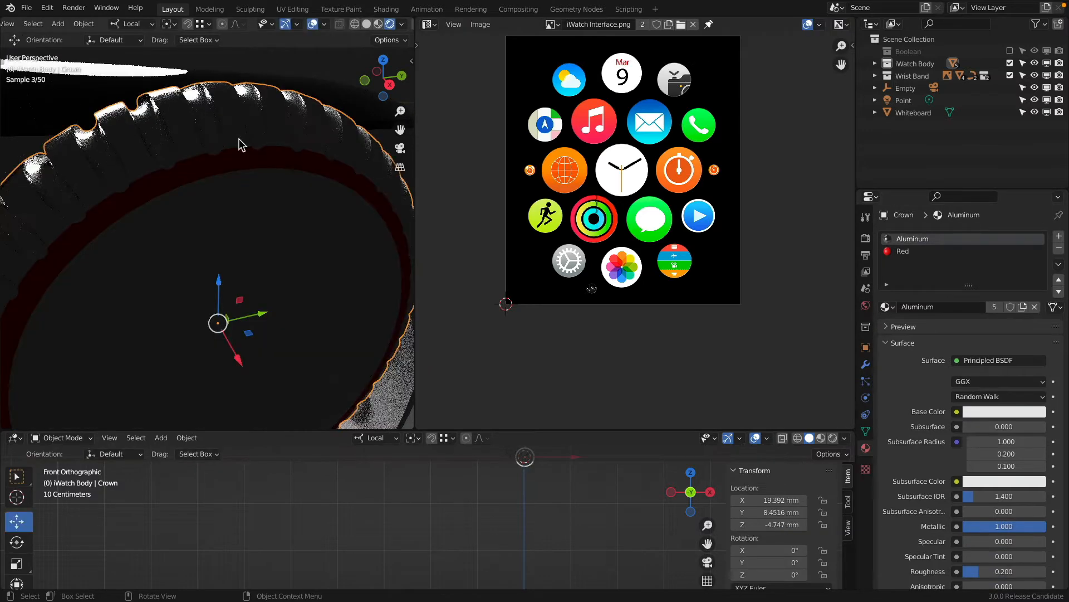
Assign the Aluminum material to the outermost red face ring of the crown and the Red material to the ring just inside it.
key(Tab)
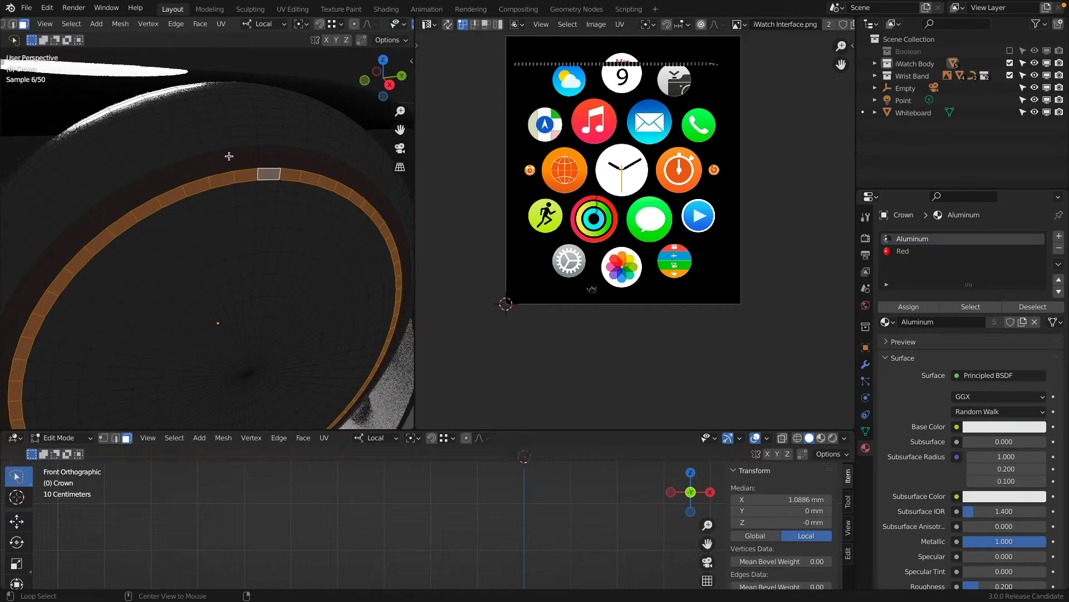
click(912, 307)
alt+click(260, 173)
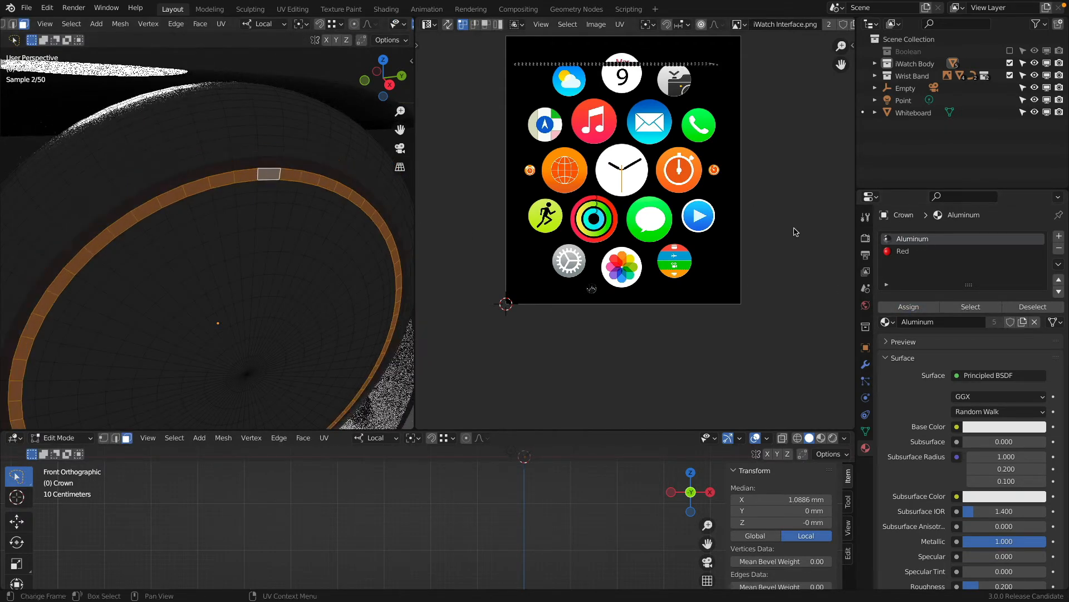
click(903, 251)
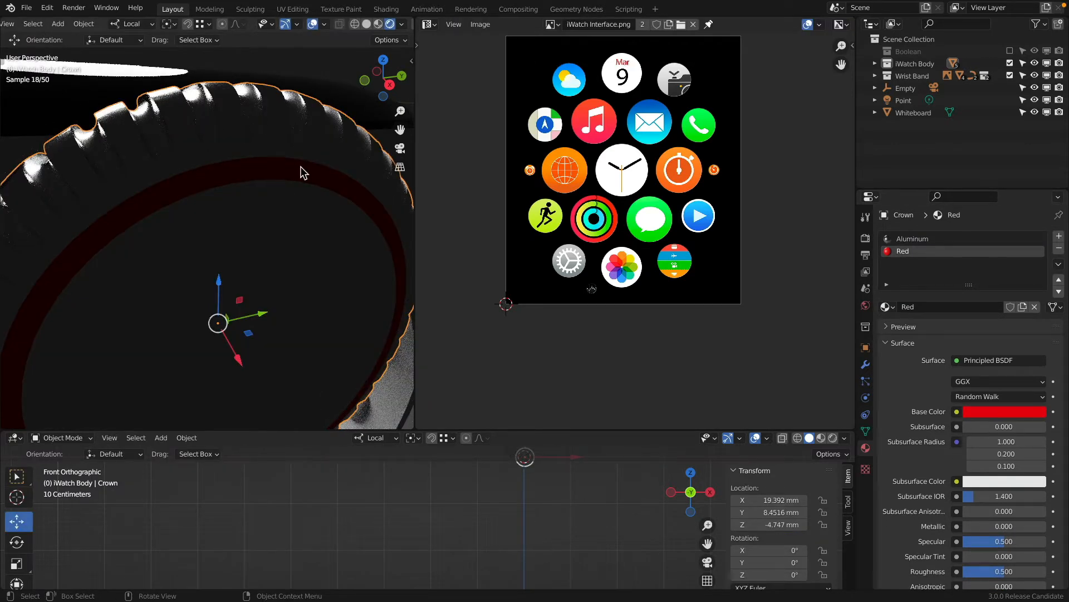
Examine the crown's red rings in rendered shading from the top and from oblique angles, up close and from afar.
scroll(334, 195, down, 10)
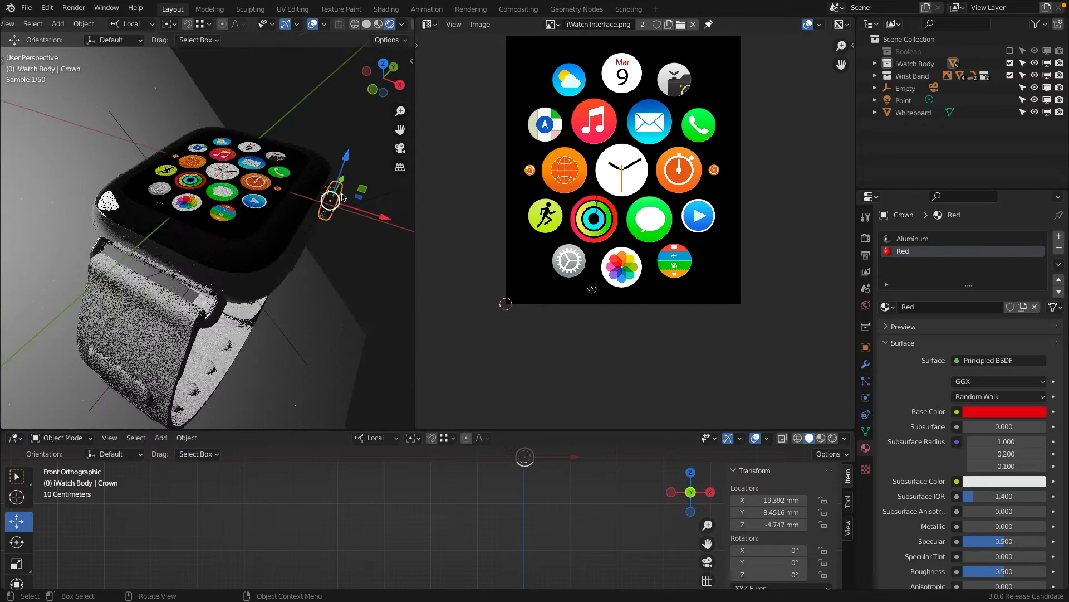
key(KP_7)
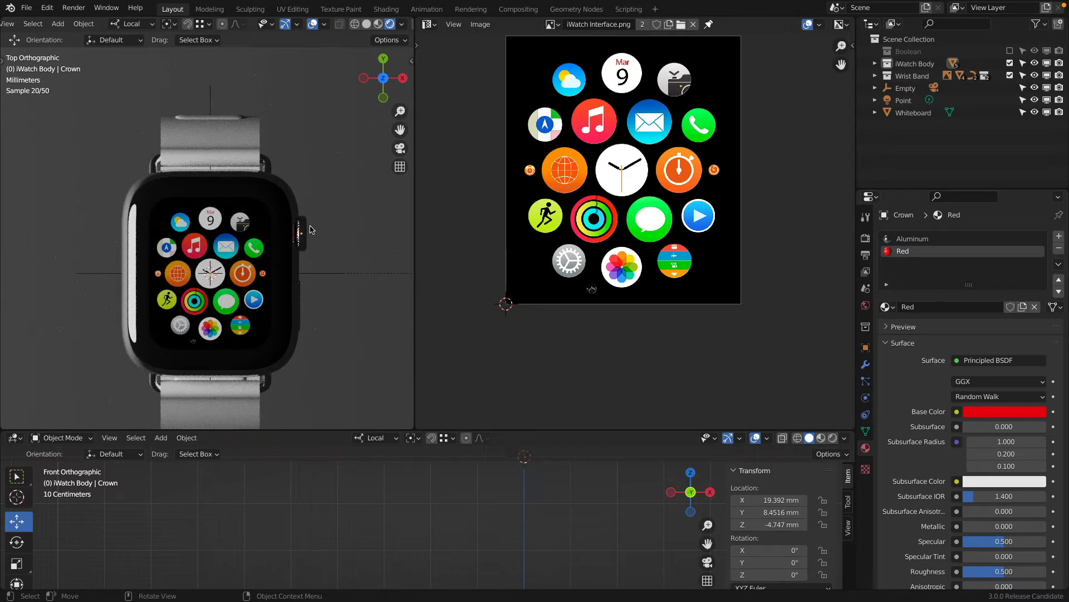
scroll(310, 230, up, 10)
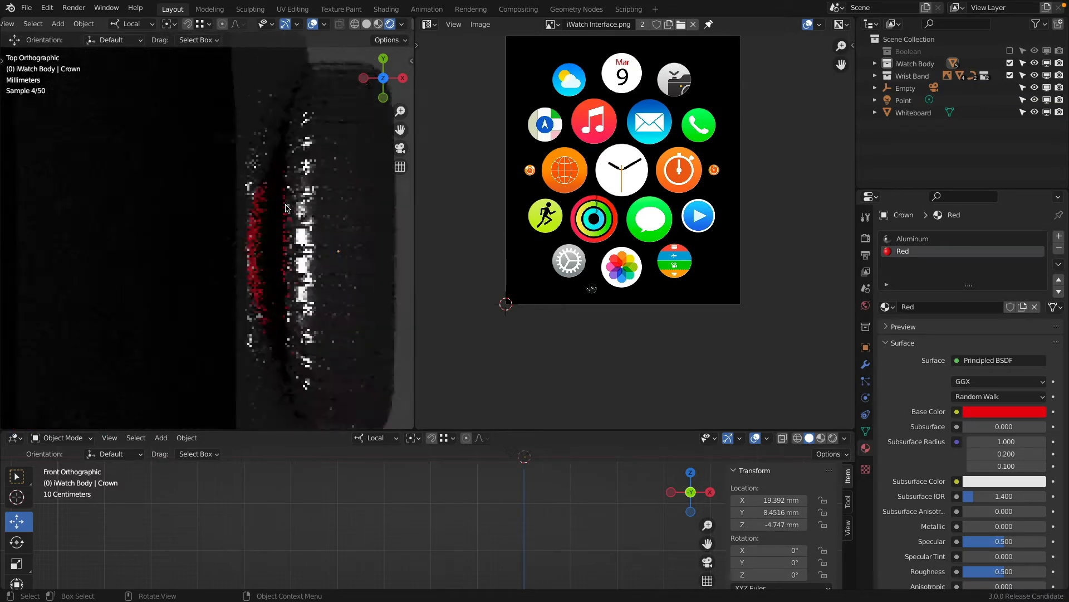
scroll(340, 215, down, 3)
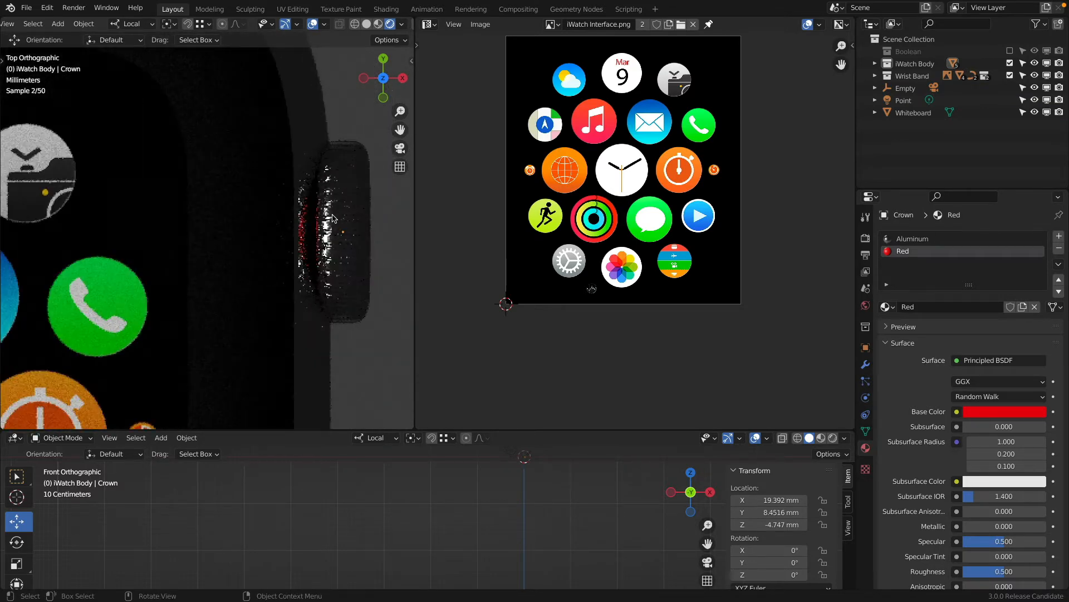
middle_drag(334, 218, 262, 217)
scroll(358, 208, down, 4)
key(Tab)
scroll(267, 215, up, 10)
scroll(279, 212, down, 9)
scroll(264, 212, up, 4)
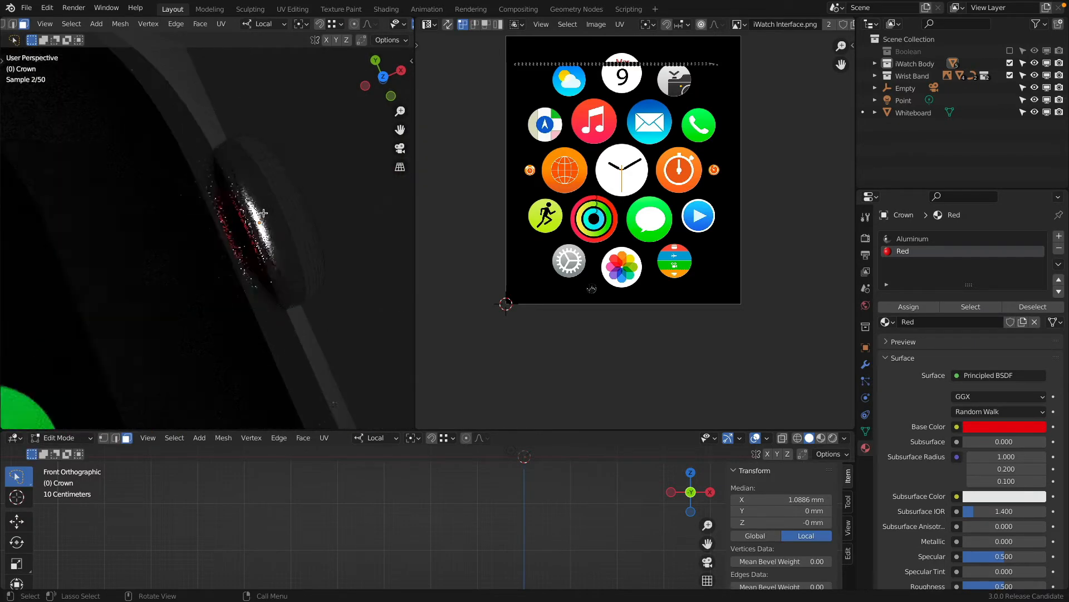
scroll(247, 220, up, 2)
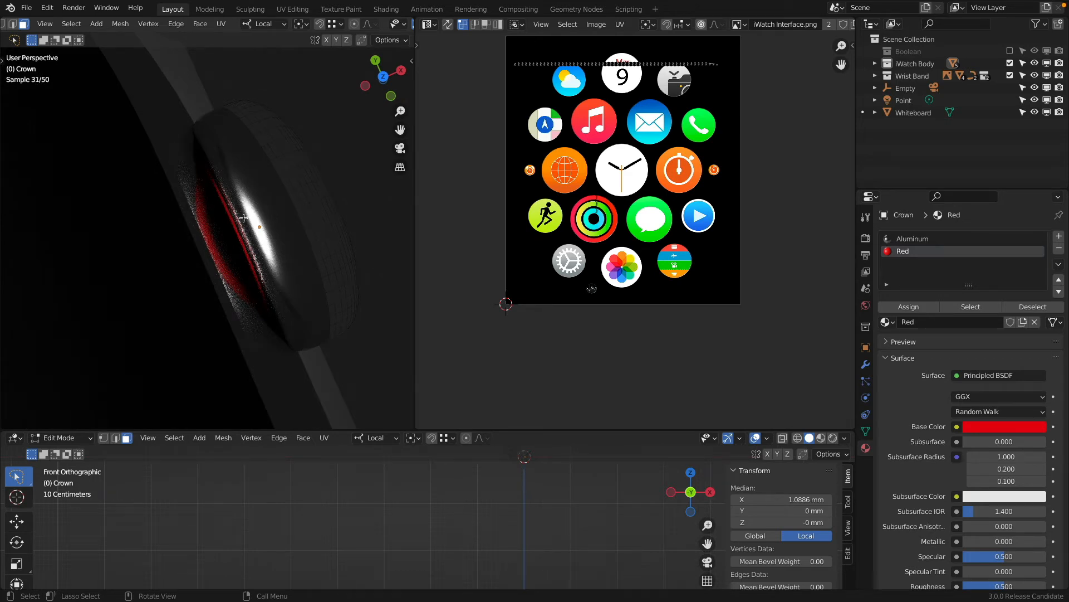
Check the crown's Mirror modifier options and select the two red face rings on its outer side.
click(866, 364)
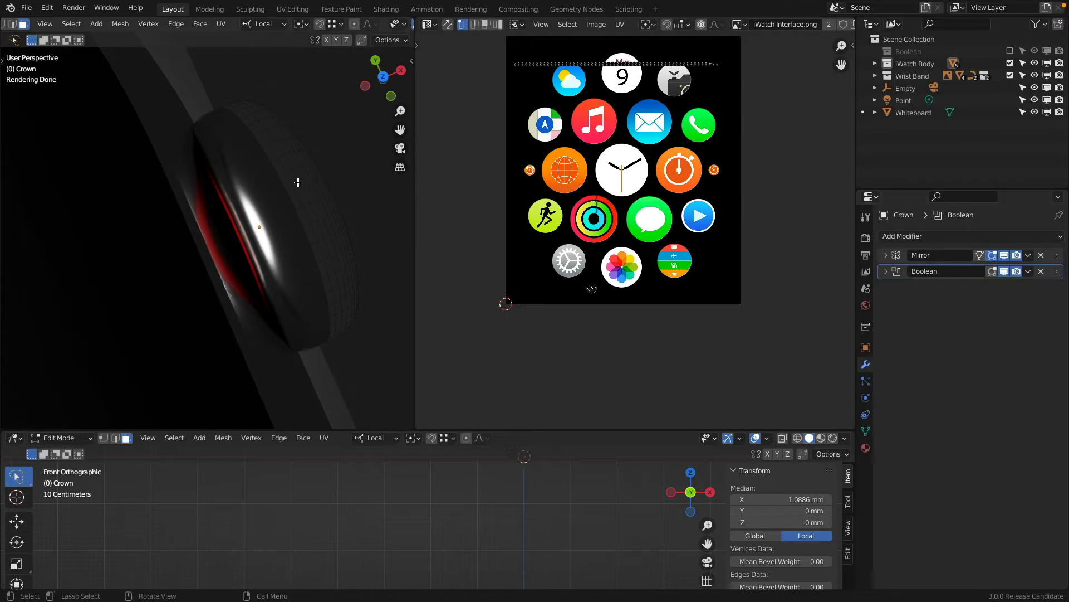
middle_drag(296, 181, 201, 149)
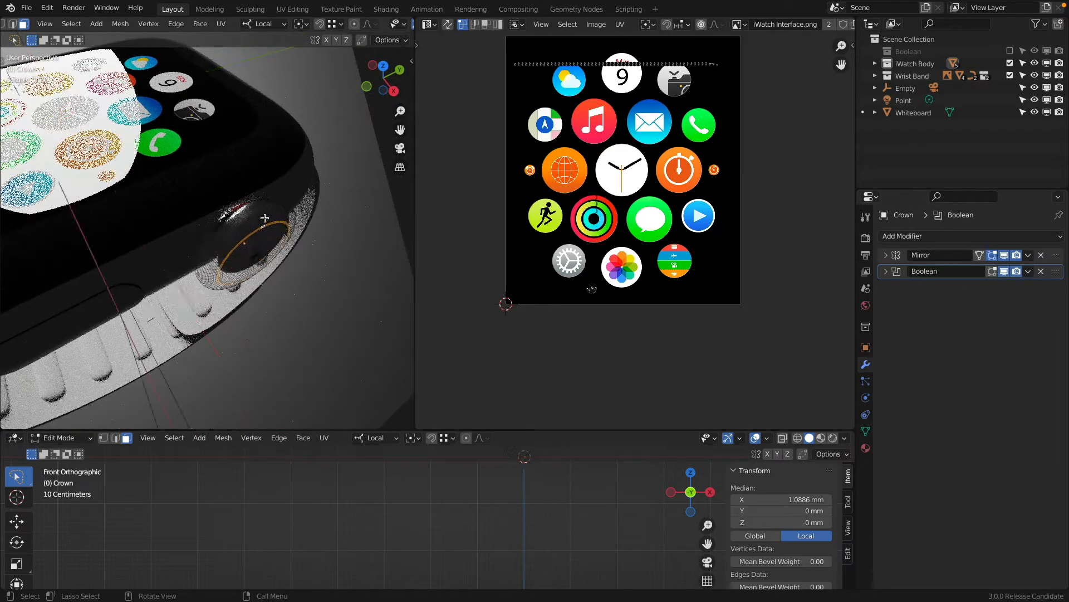
scroll(211, 161, up, 3)
click(1028, 255)
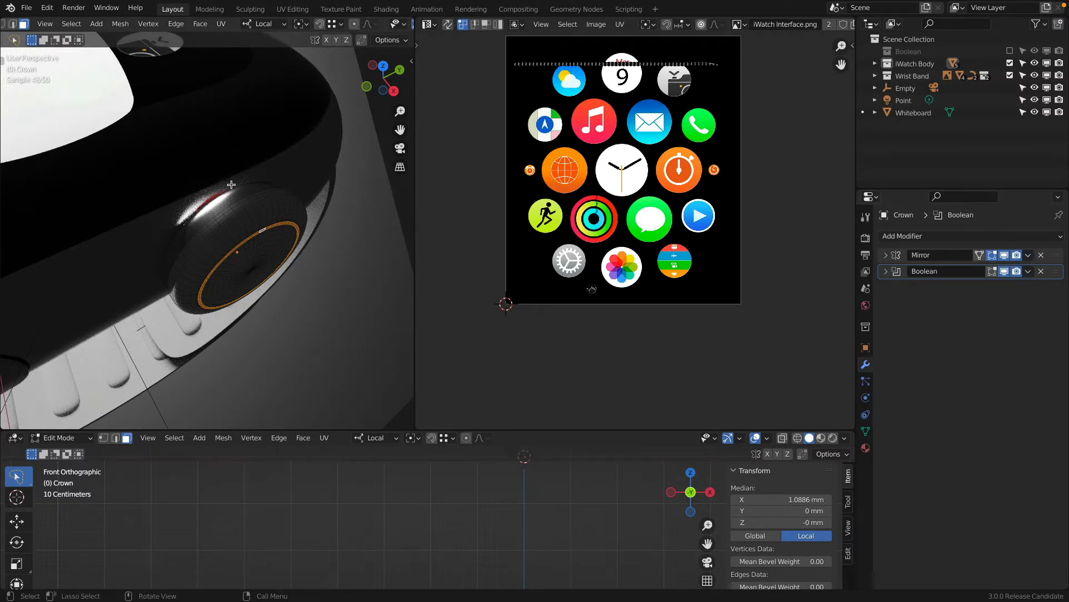
scroll(237, 162, up, 8)
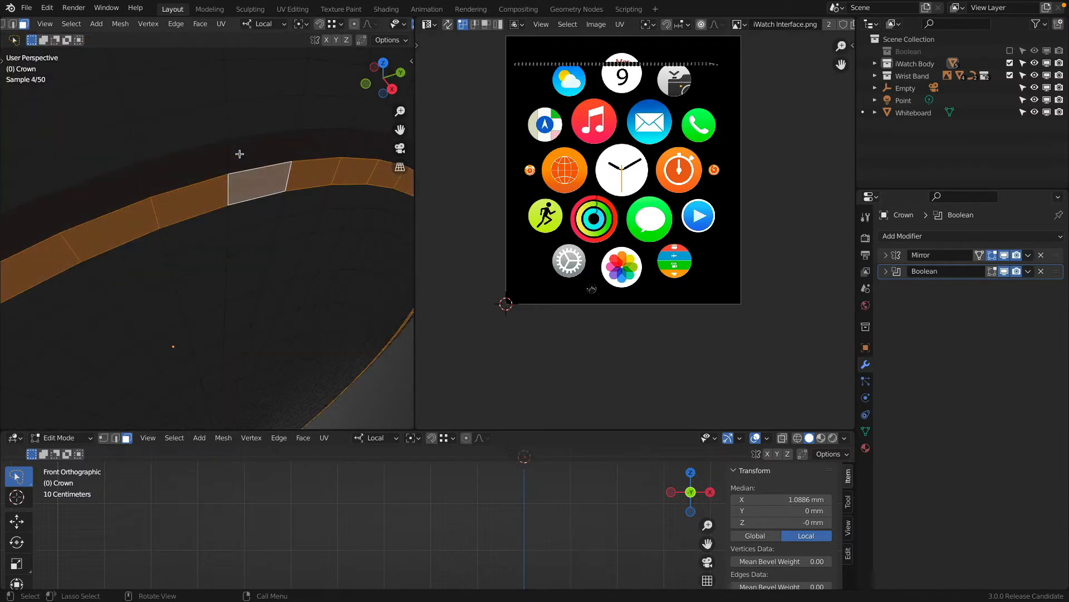
scroll(240, 154, down, 7)
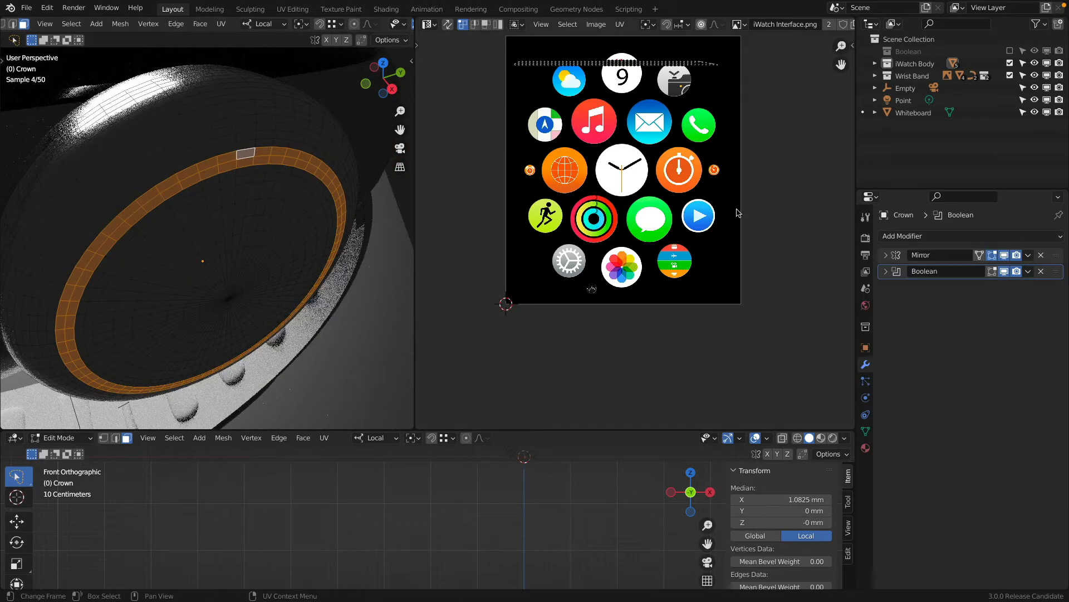
click(867, 448)
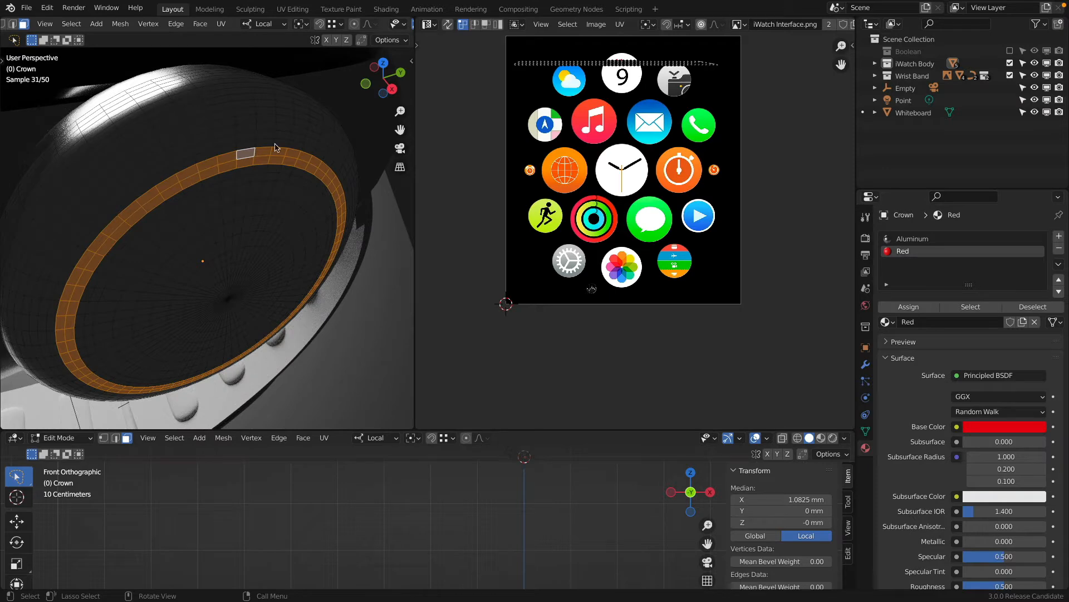
key(Tab)
Isolate the crown in local view, frame it and display it in material preview shading.
key(z)
click(354, 171)
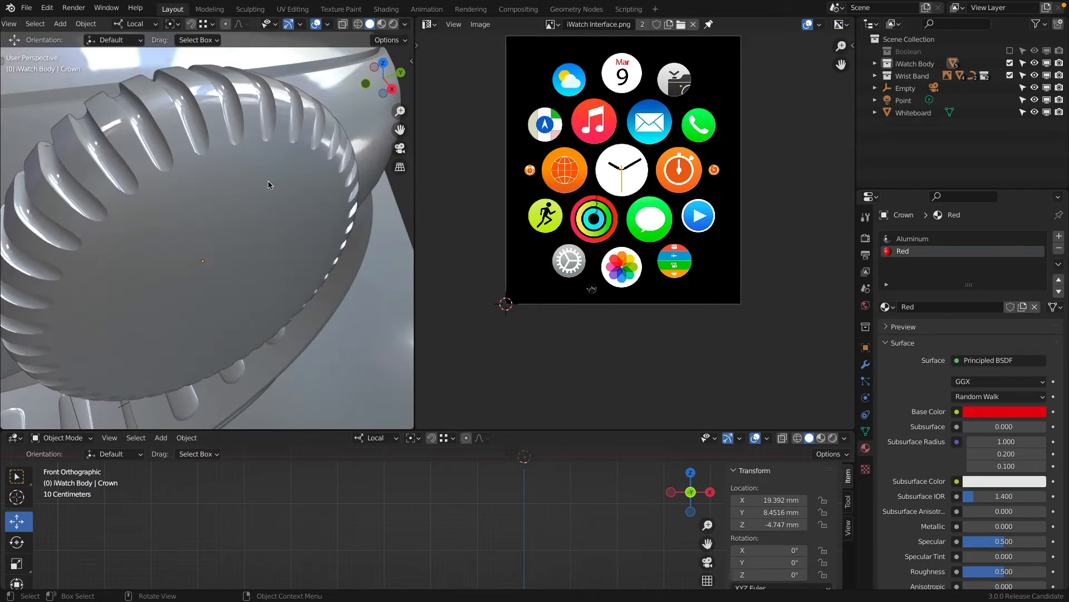
click(253, 170)
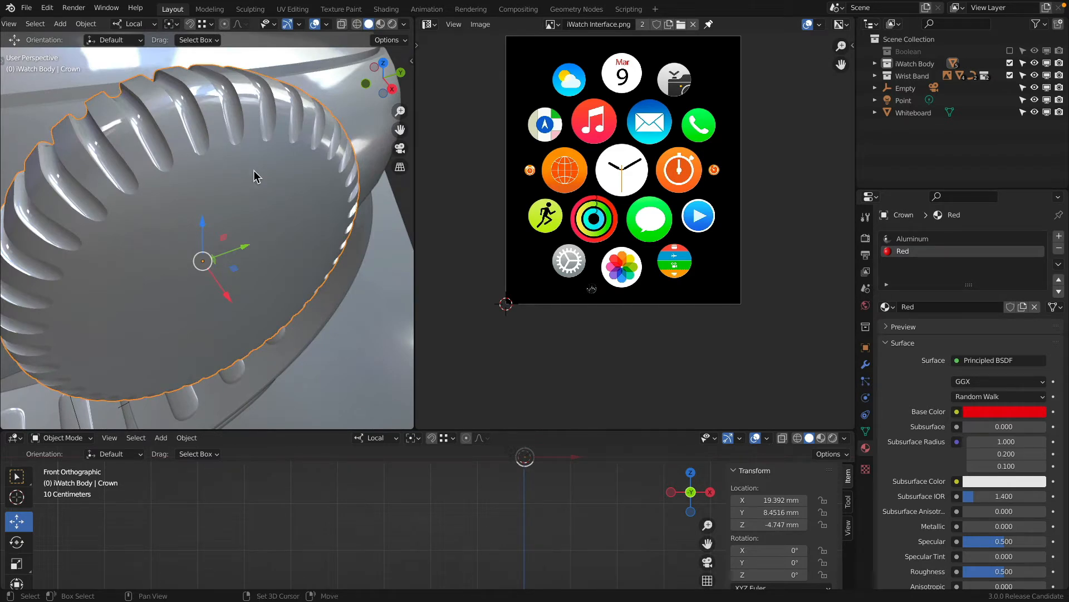
key(slash)
key(z)
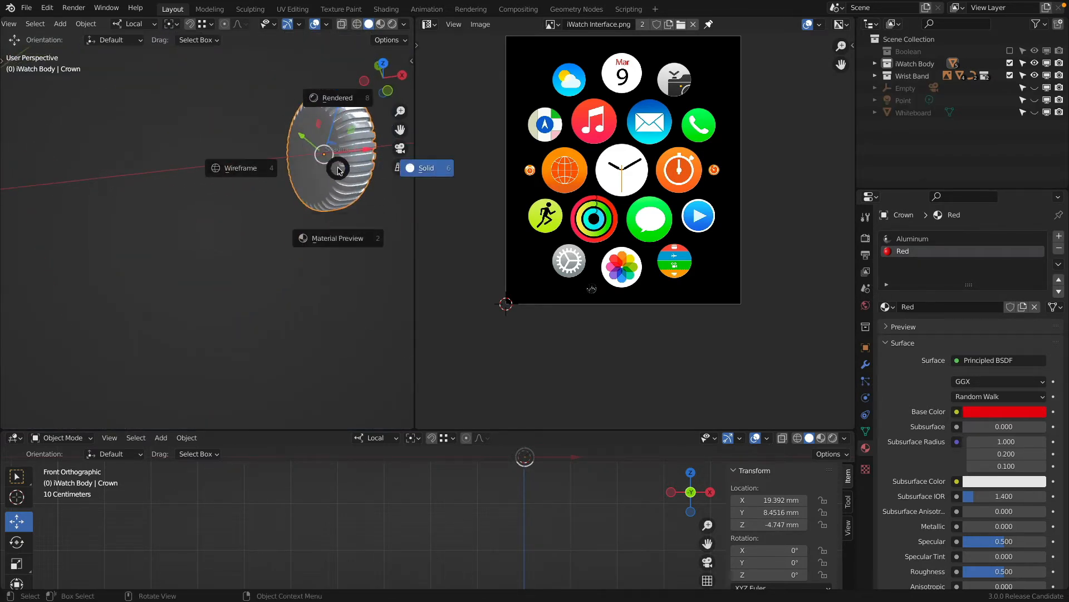
click(338, 238)
key(KP_Decimal)
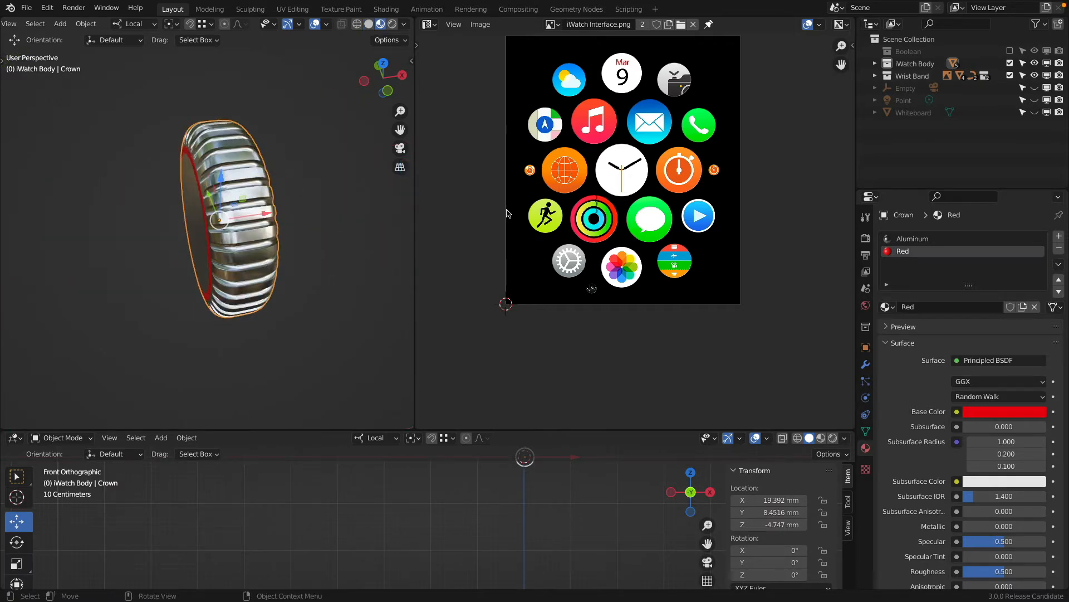
Apply the crown's Mirror modifier.
click(866, 364)
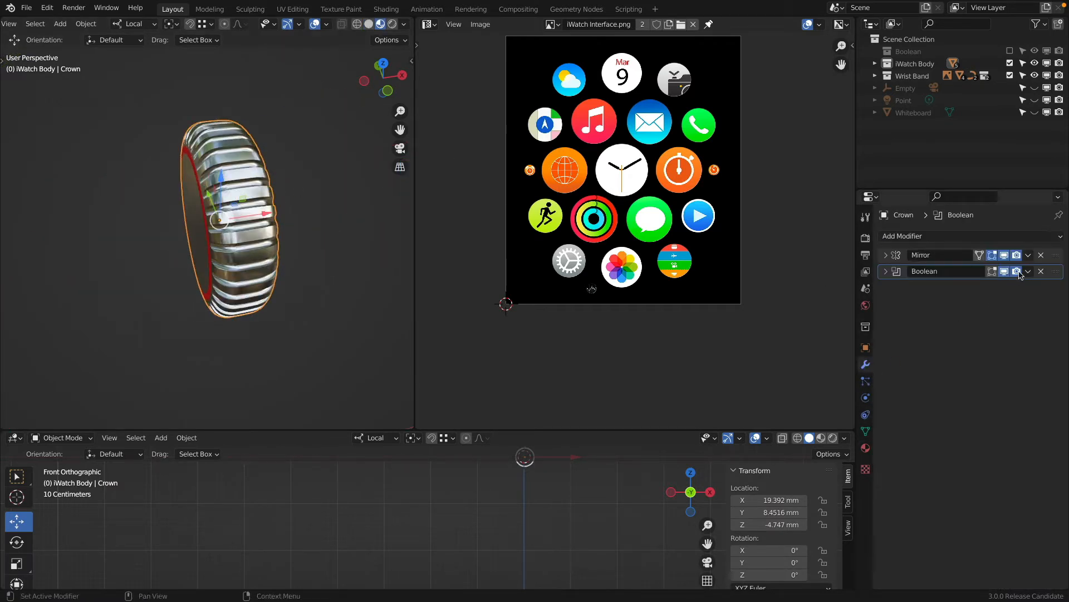
click(1029, 255)
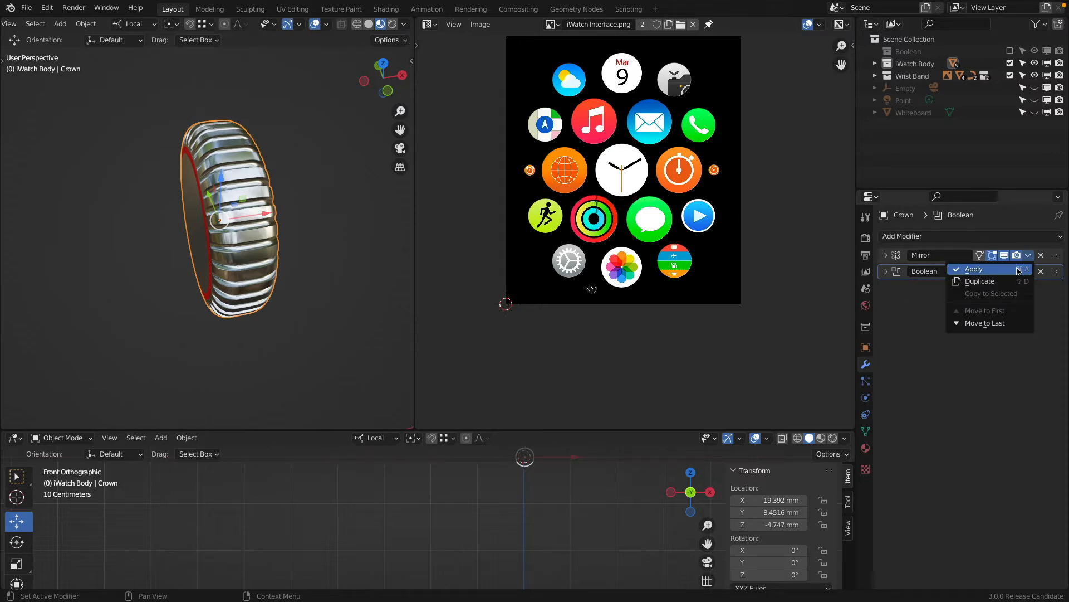
click(1019, 271)
Assign the Aluminum material to the two red face rings on the crown's side facing the watch body.
middle_drag(261, 184, 306, 169)
key(Tab)
scroll(305, 169, up, 3)
alt+click(306, 160)
alt+shift+click(303, 169)
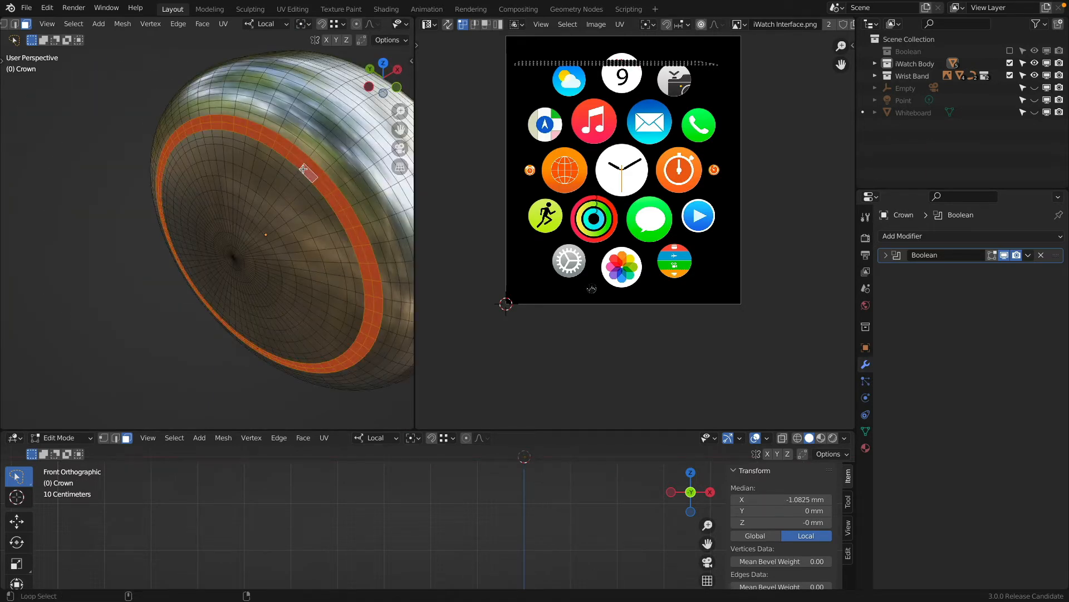
click(865, 448)
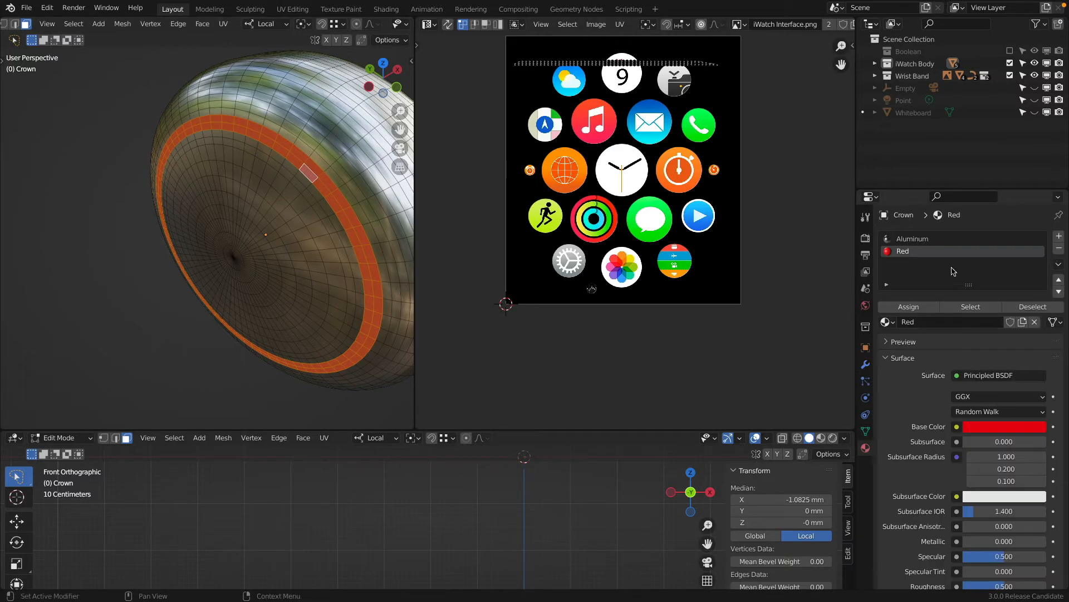
click(936, 239)
click(925, 311)
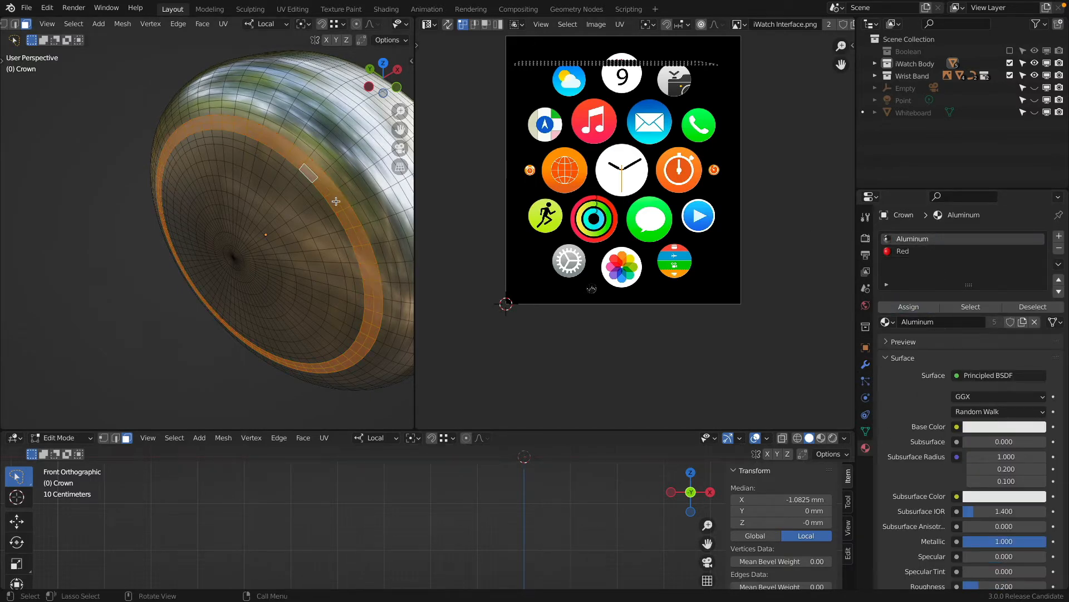
Extrude the two red face rings on the crown's outer side inward by about 0.066 mm.
scroll(337, 200, down, 3)
middle_drag(336, 200, 154, 139)
scroll(162, 144, up, 5)
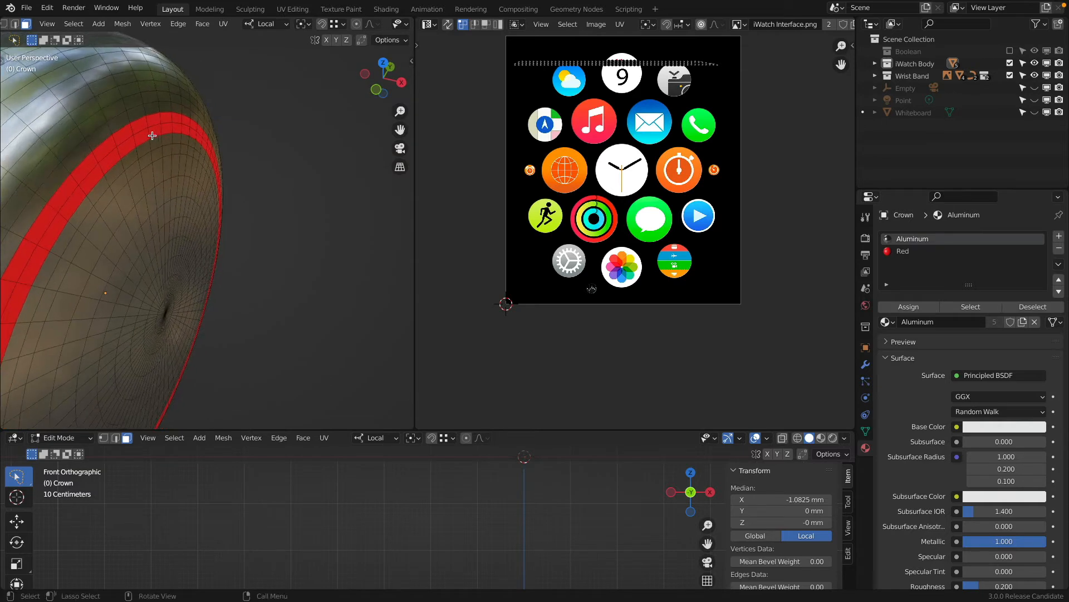
alt+click(150, 134)
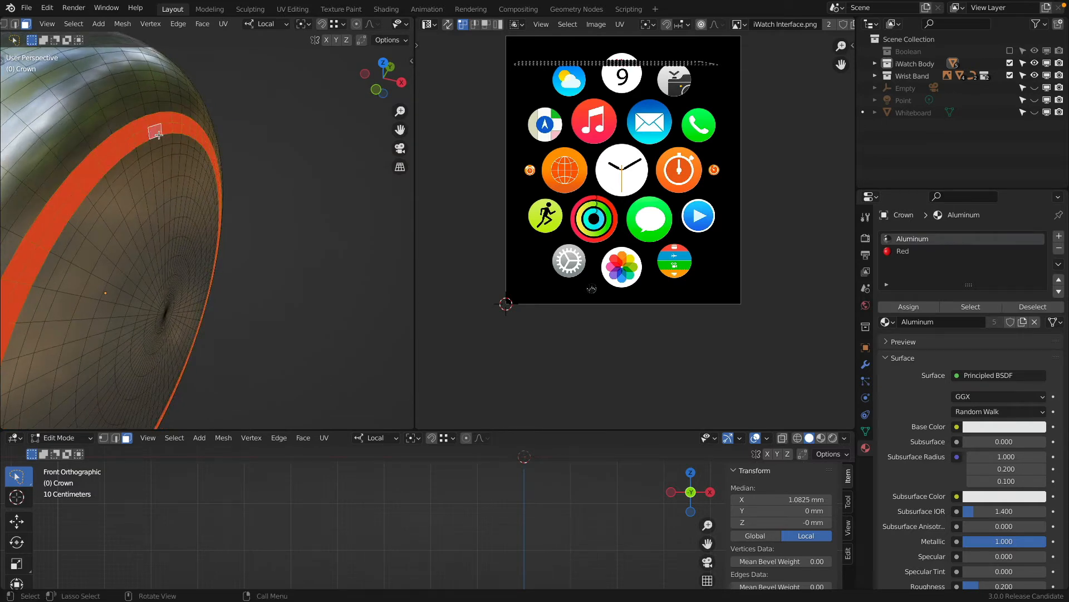
key(e)
click(185, 121)
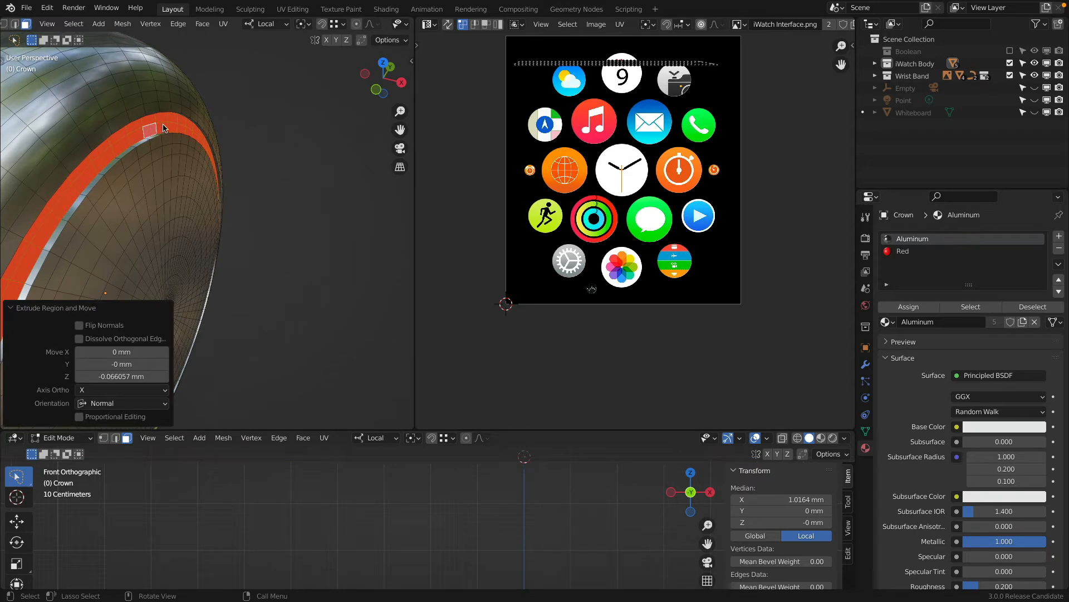
Assign the Red material to the inner and outer side walls of the recessed crown ring and leave mesh editing.
key(Tab)
key(Tab)
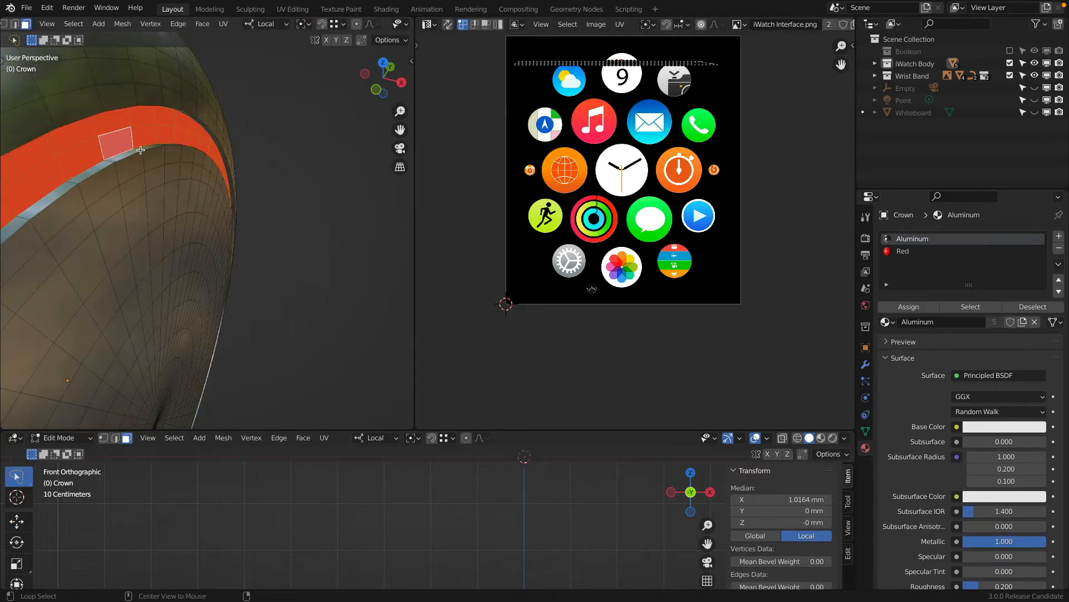
alt+click(141, 149)
alt+click(142, 149)
scroll(143, 151, down, 8)
middle_drag(168, 172, 165, 139)
scroll(149, 96, up, 8)
scroll(155, 97, down, 2)
click(175, 102)
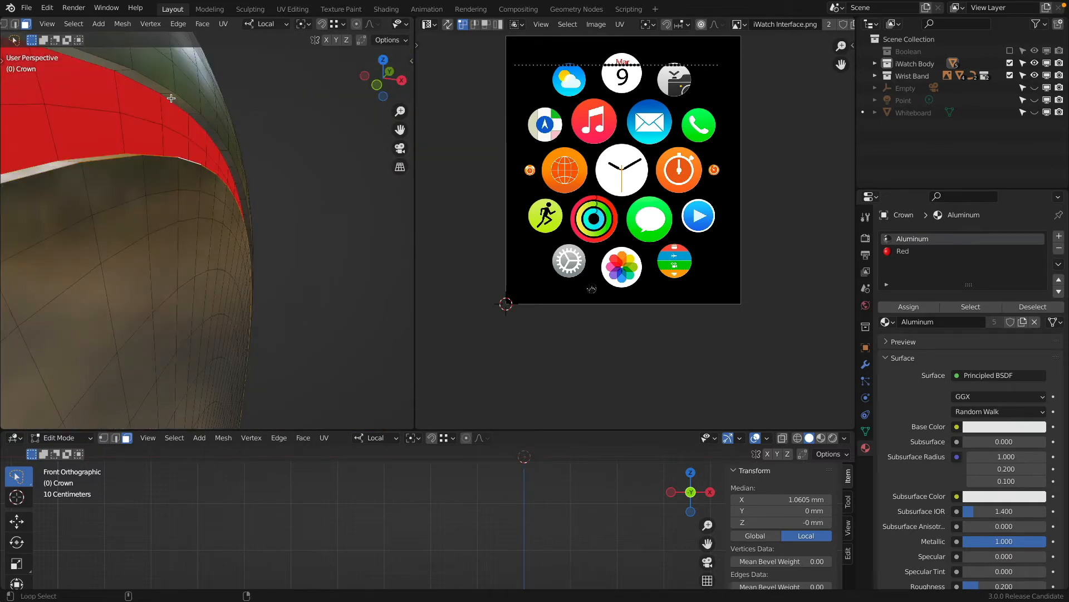
click(894, 252)
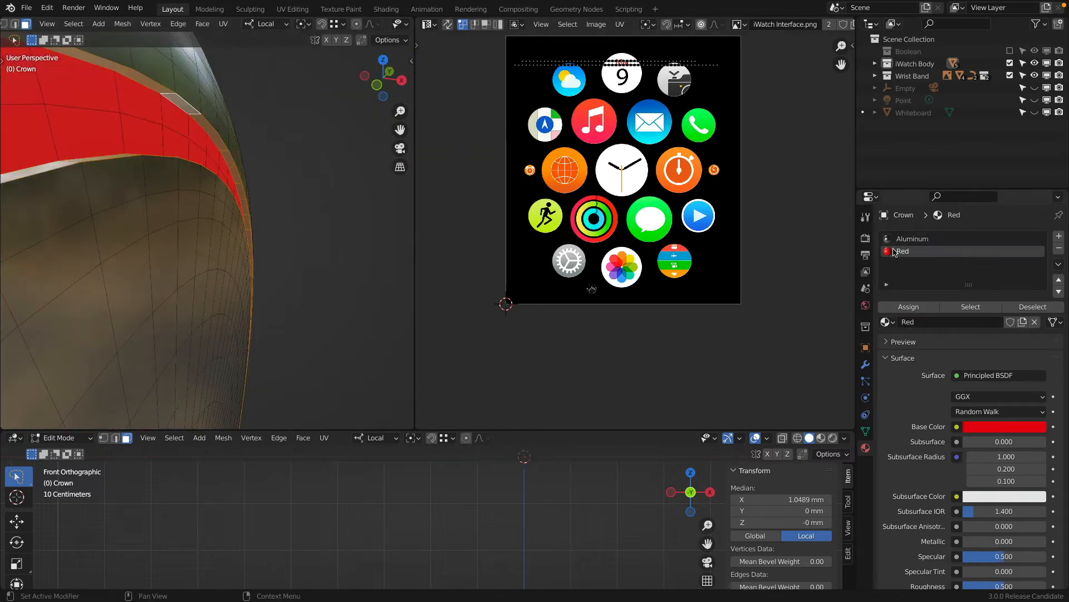
click(908, 307)
scroll(170, 112, down, 3)
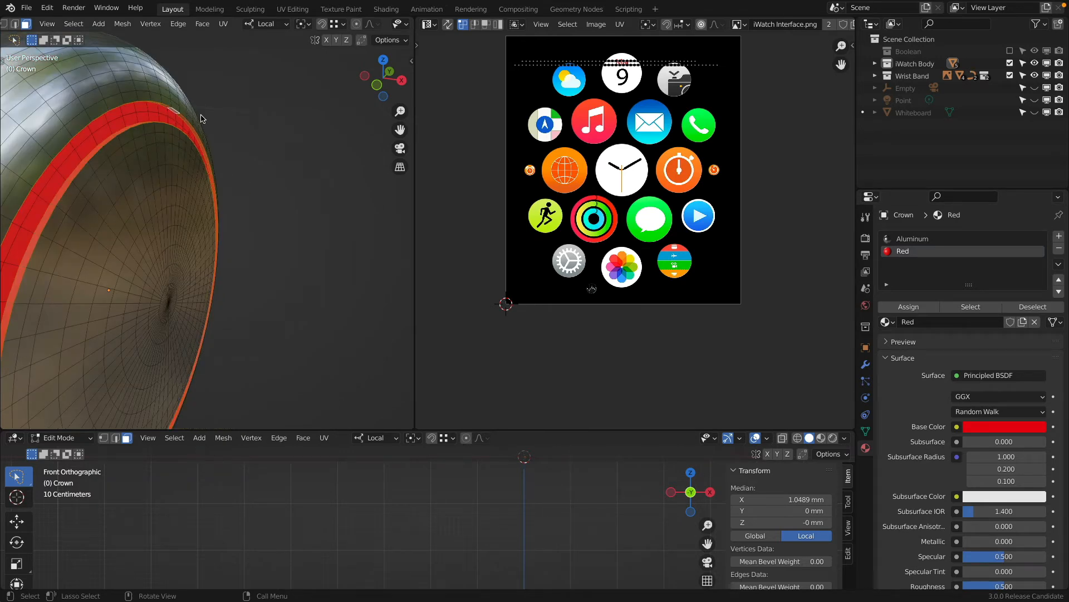
key(Tab)
scroll(202, 120, down, 2)
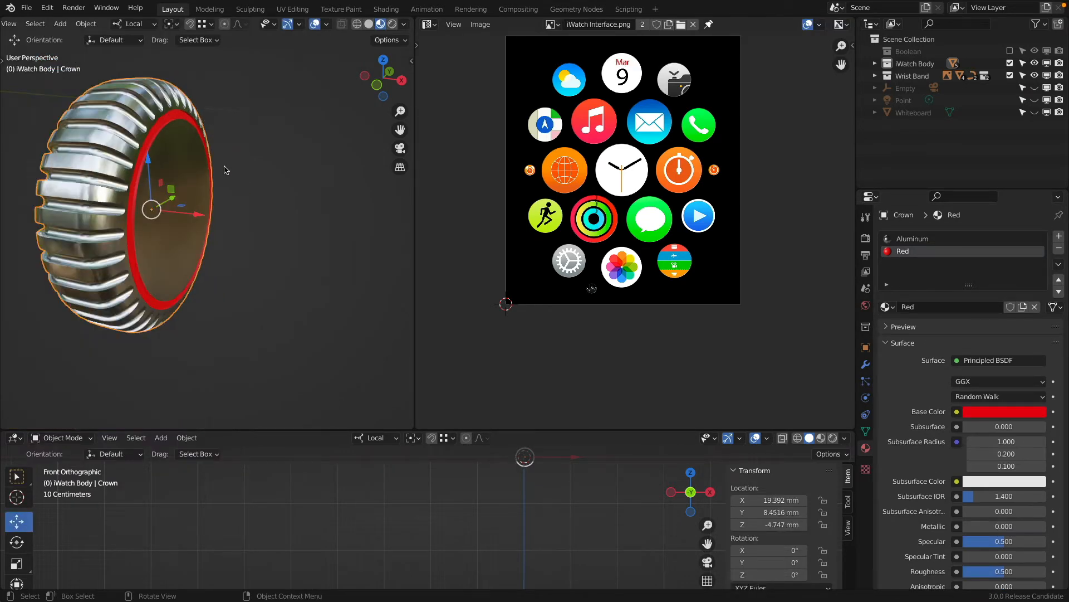
Reveal all hidden objects and view the whole watch from the top.
key(alt+h)
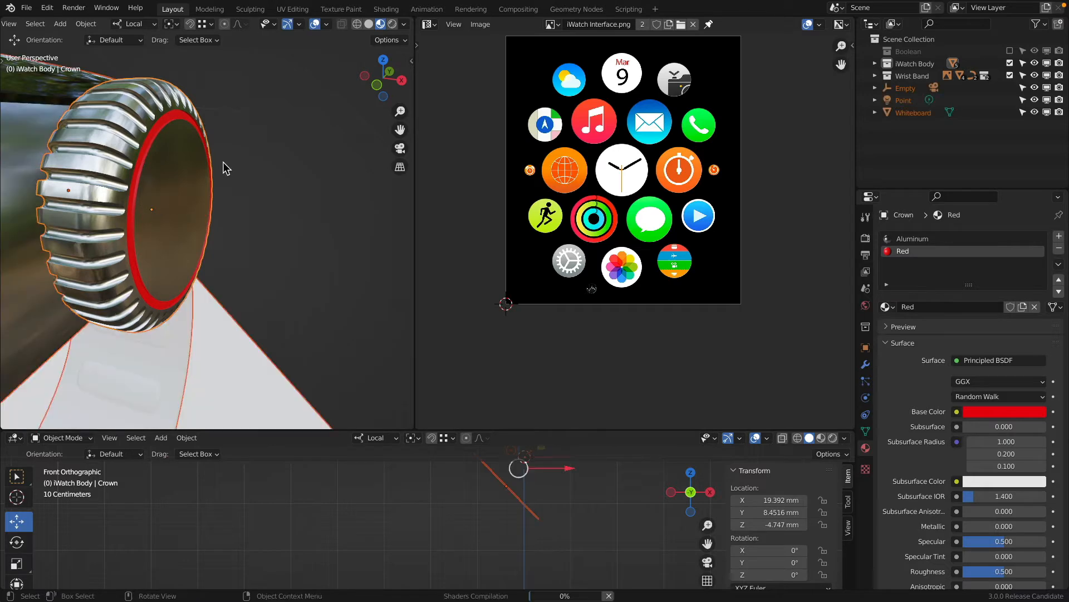
middle_drag(223, 162, 252, 180)
scroll(144, 166, down, 4)
scroll(252, 182, down, 3)
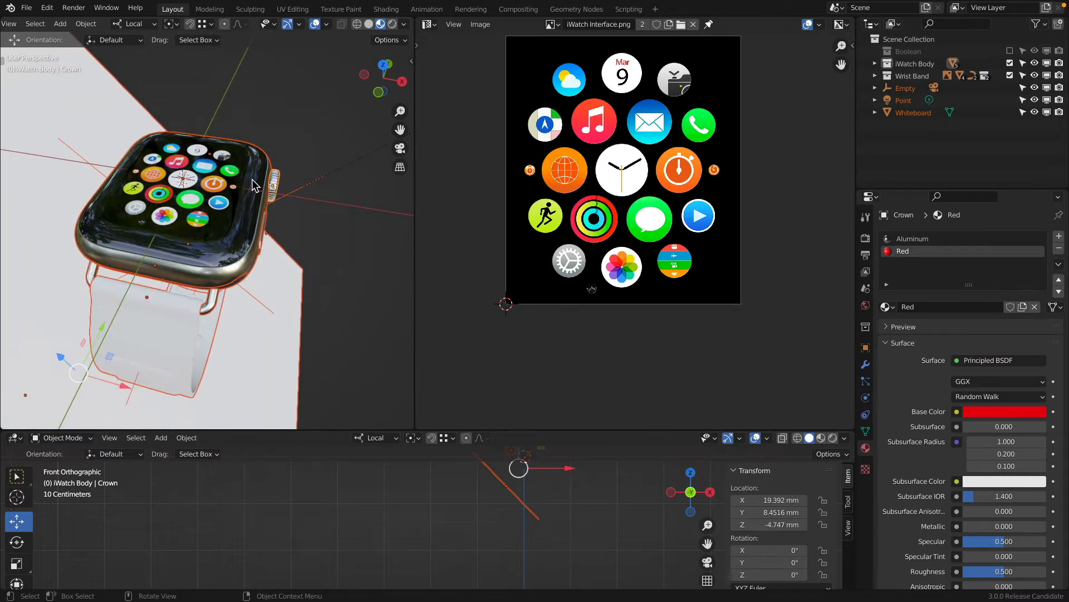
key(KP_7)
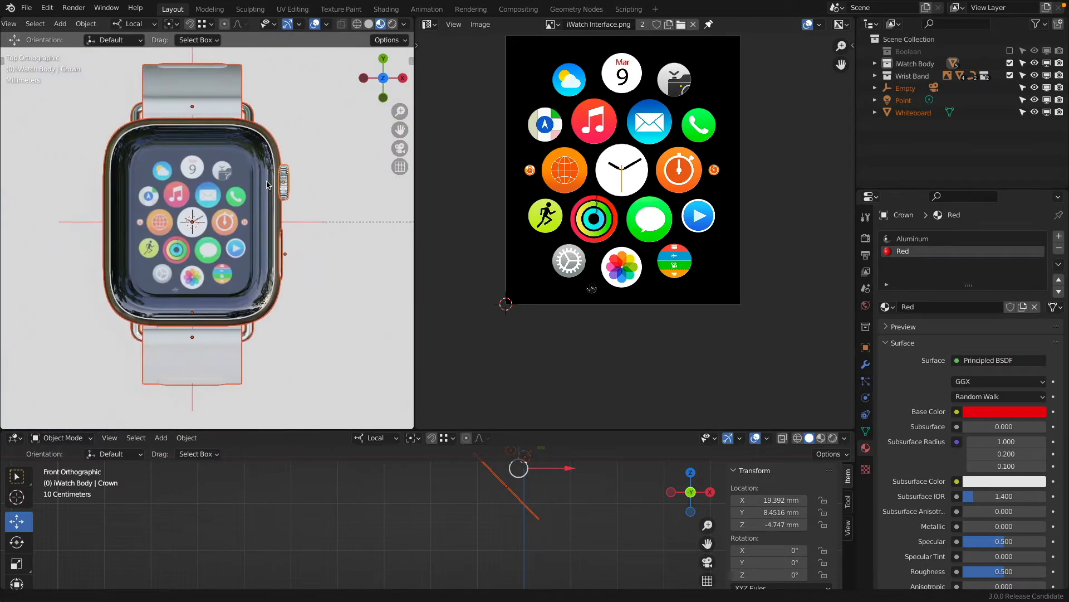
Switch the viewport to rendered shading, look through the camera and centre the camera frame on the watch.
key(z)
click(266, 123)
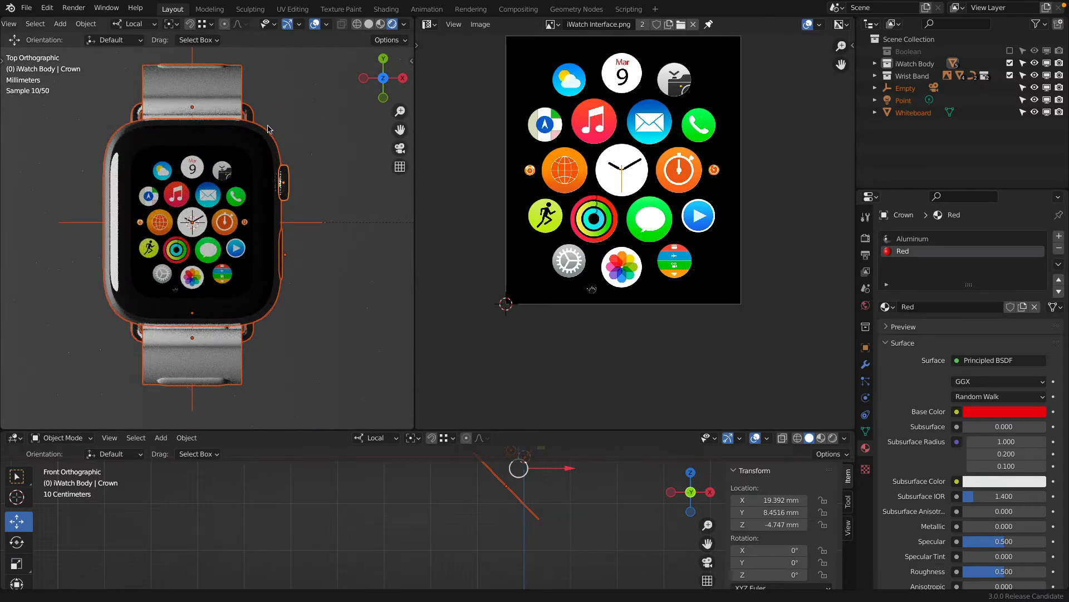
mouse_move(267, 122)
shift+middle_down()
mouse_move(287, 146)
mouse_move(240, 231)
mouse_move(272, 253)
shift+middle_up()
scroll(287, 145, down, 2)
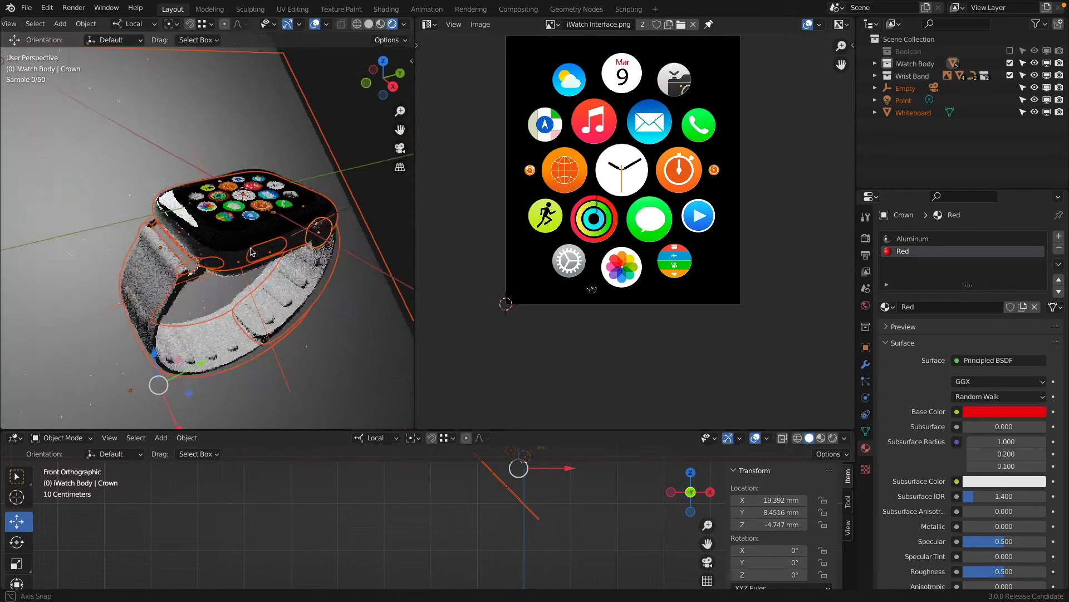
key(KP_0)
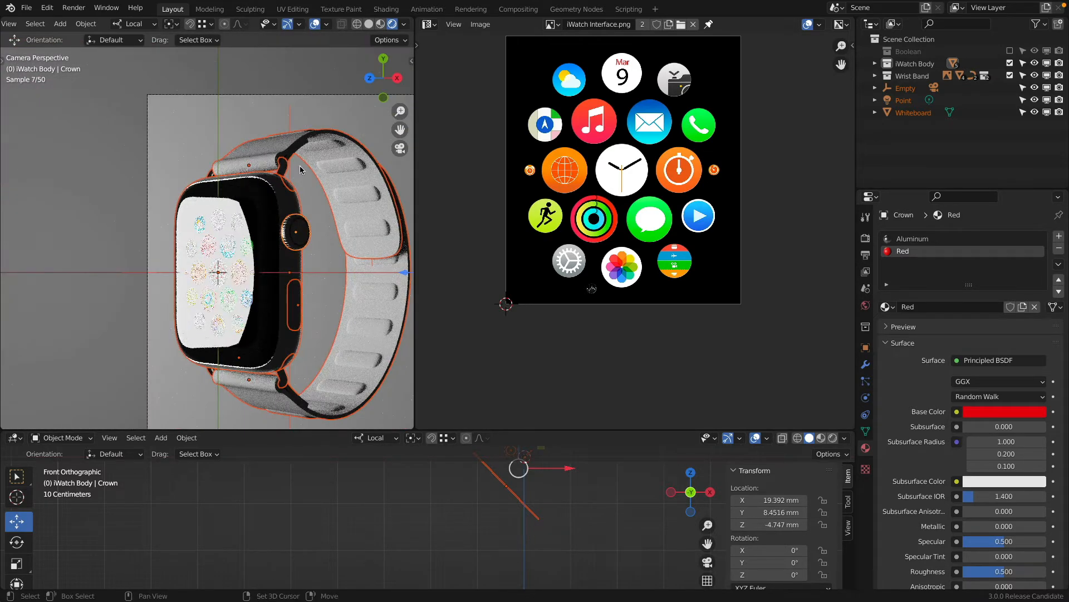
shift+middle_drag(203, 176, 182, 107)
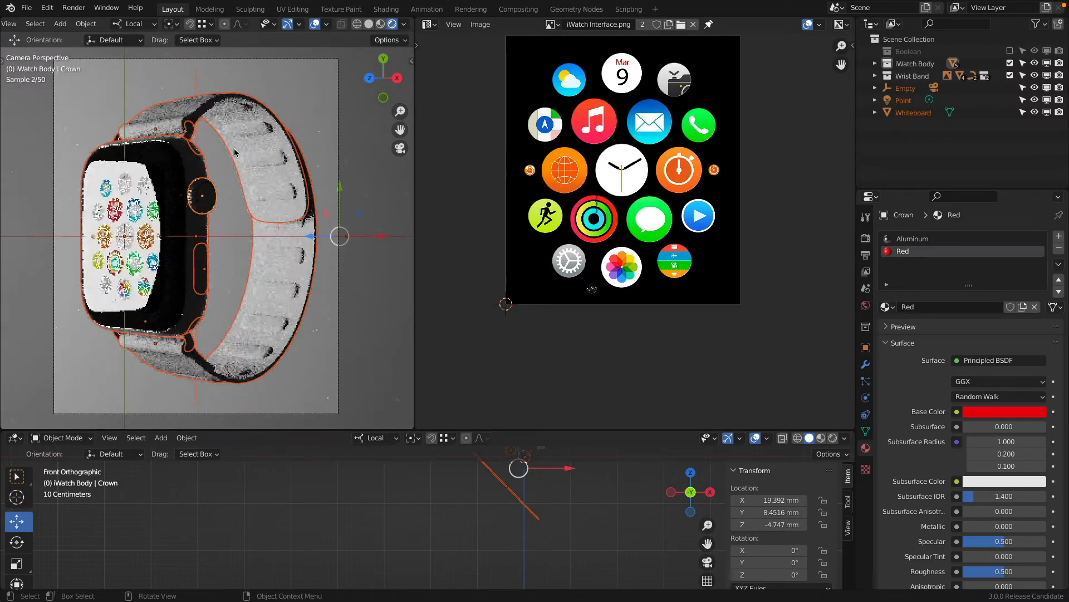
click(16, 25)
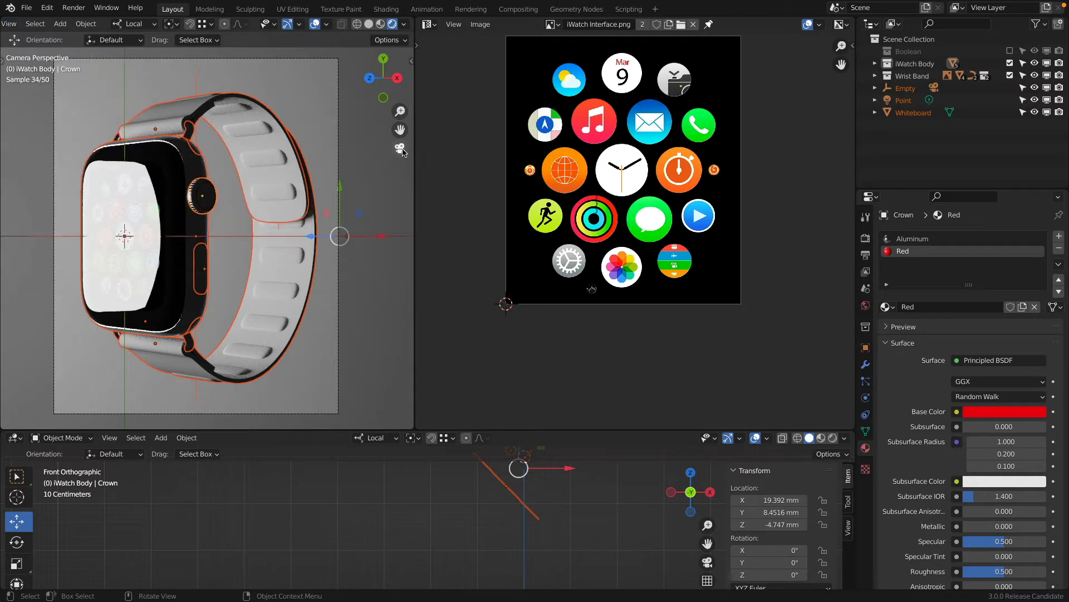
Compare the rendered watch in the camera view with a free orbited view and the top view, ending in the camera view.
click(400, 149)
middle_drag(235, 191, 356, 178)
click(400, 166)
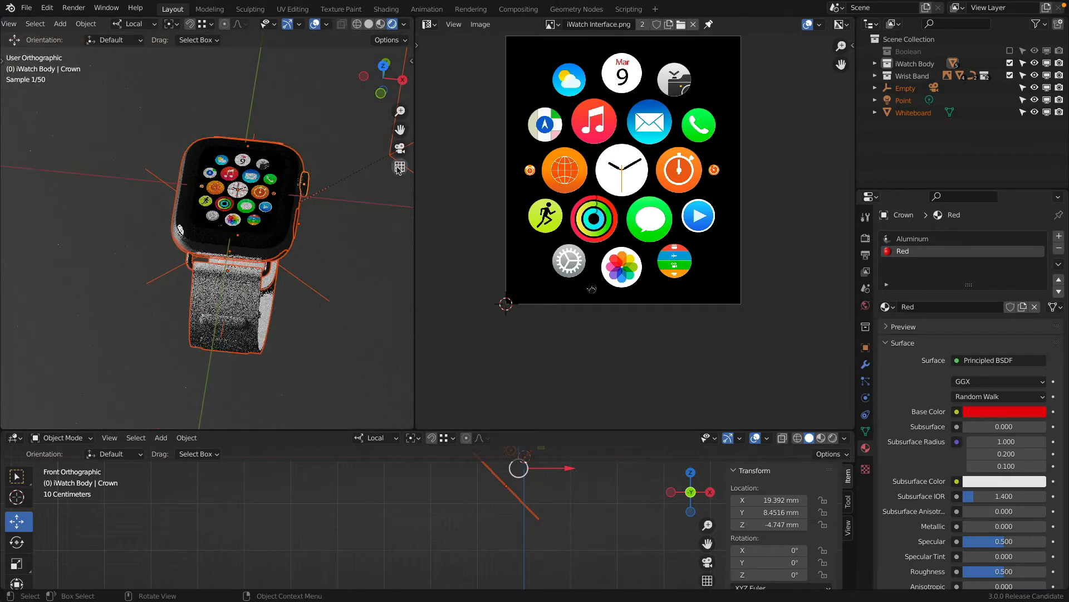
click(401, 163)
click(400, 149)
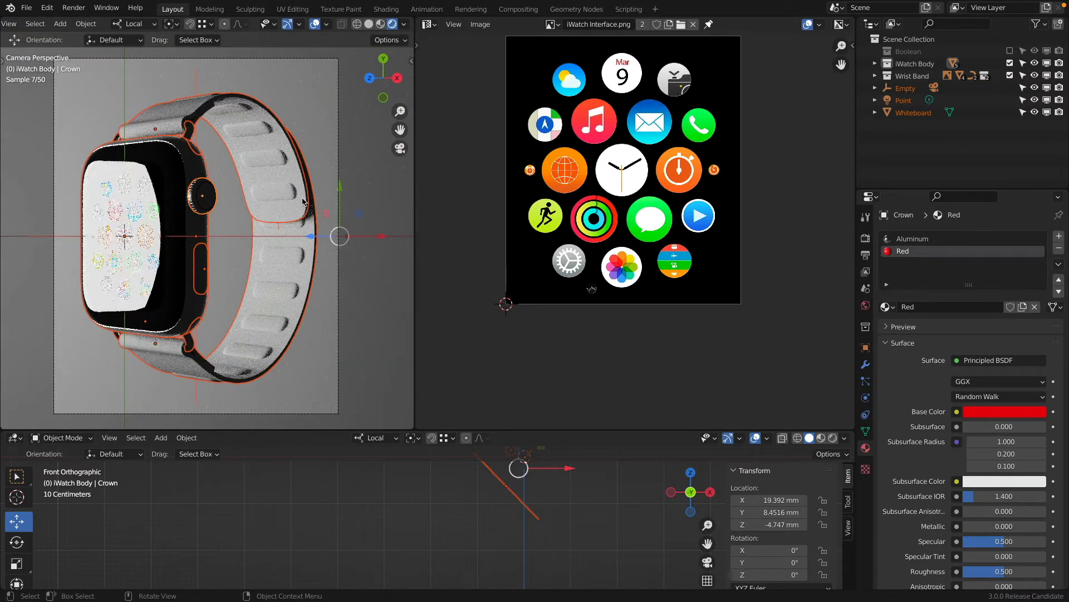
key(KP_7)
click(384, 78)
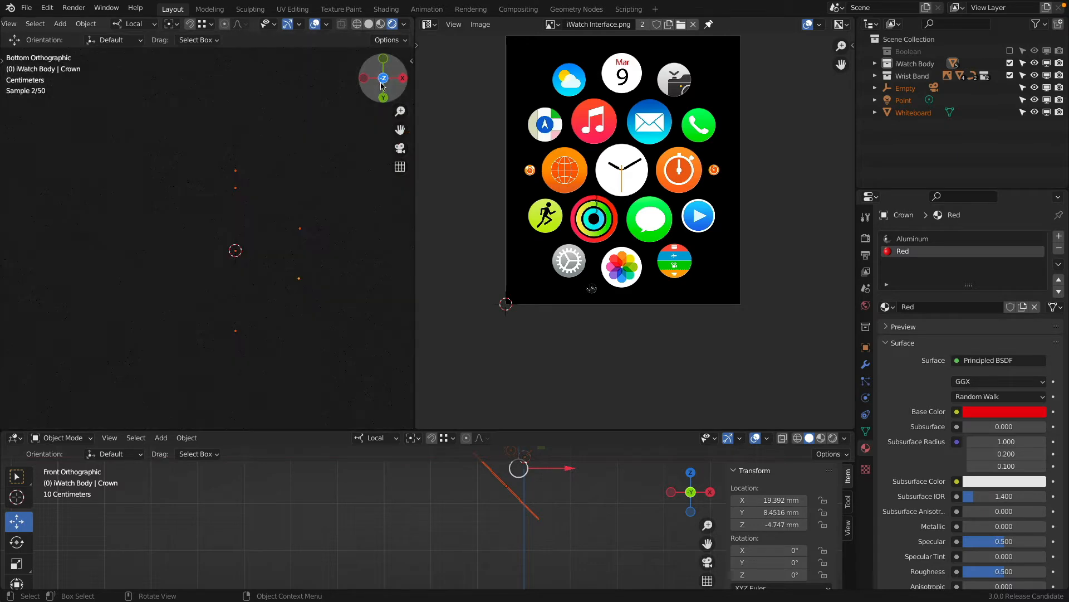
click(399, 148)
key(KP_7)
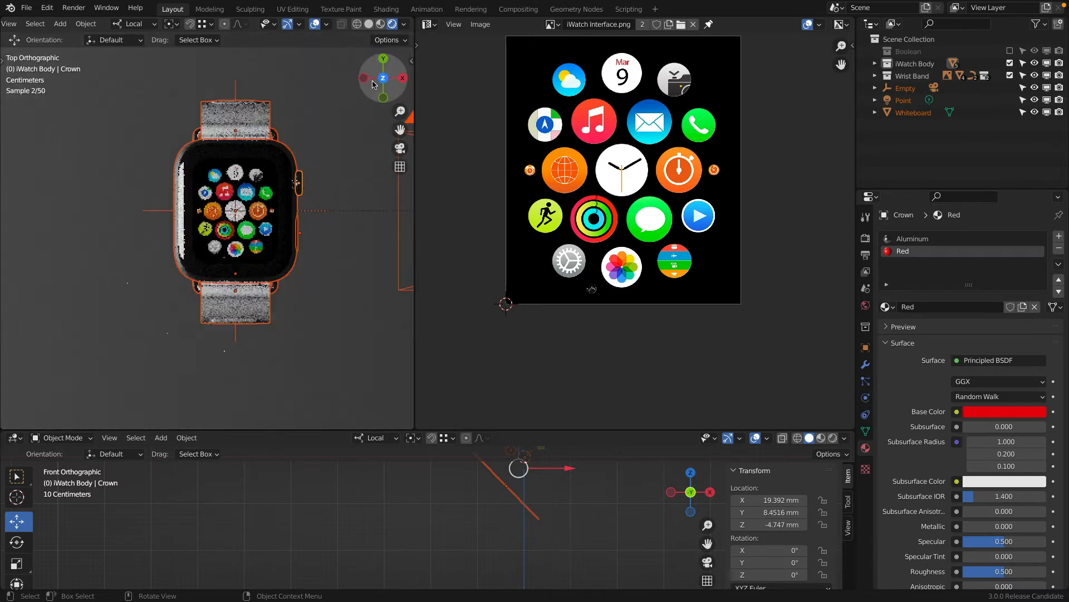
click(400, 149)
key(KP_7)
click(399, 149)
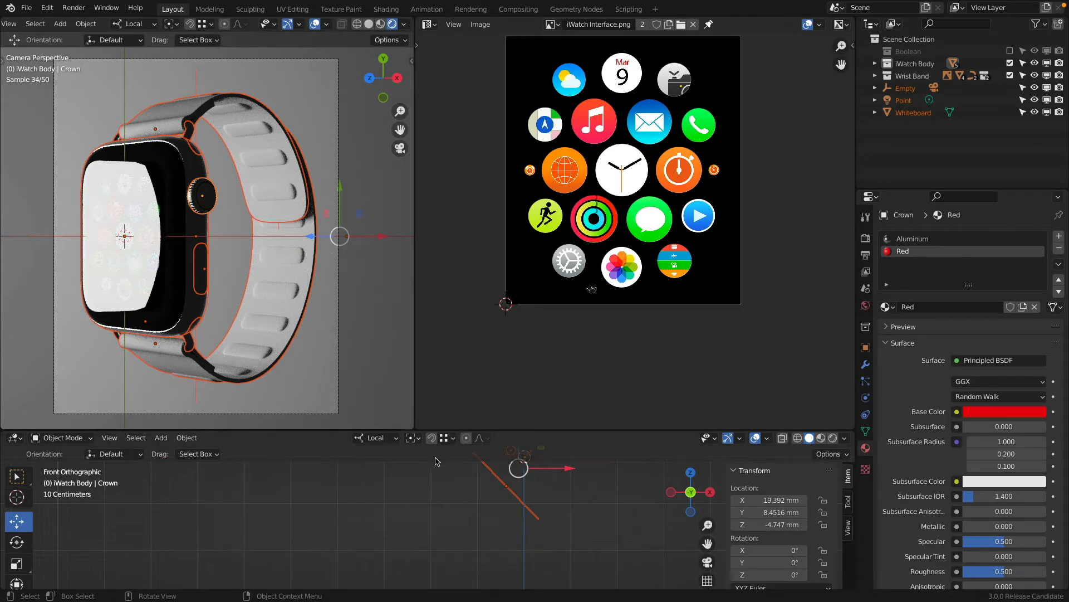
Select the point light in the front view and lower it about 37 mm along Z.
scroll(432, 494, down, 8)
shift+middle_drag(430, 485, 424, 503)
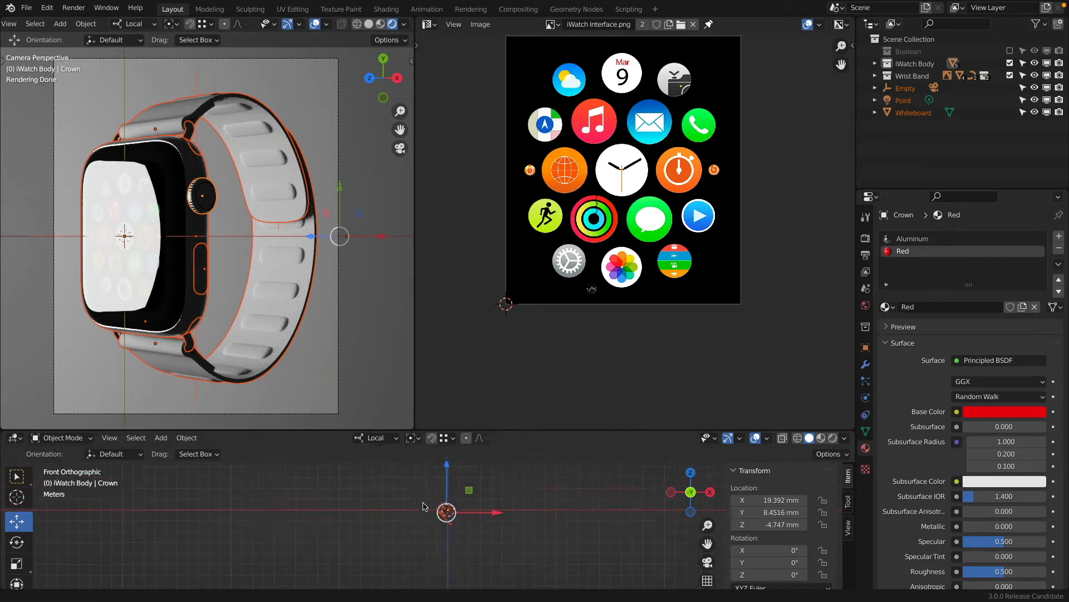
scroll(423, 500, up, 4)
scroll(454, 517, up, 5)
scroll(454, 520, up, 4)
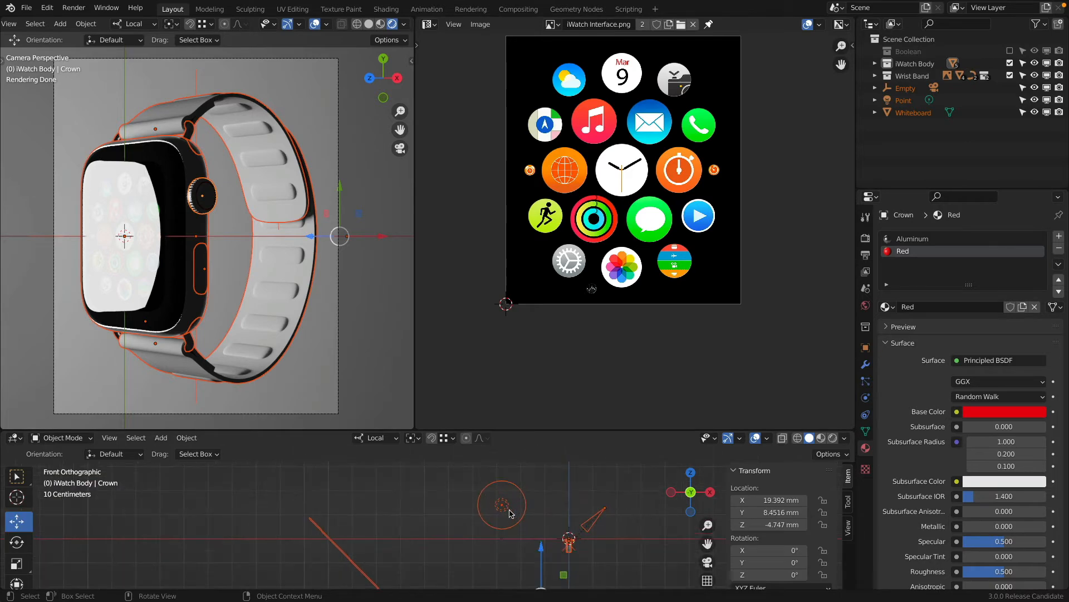
click(503, 508)
mouse_move(492, 498)
mouse_down()
mouse_move(493, 512)
mouse_move(504, 487)
mouse_up()
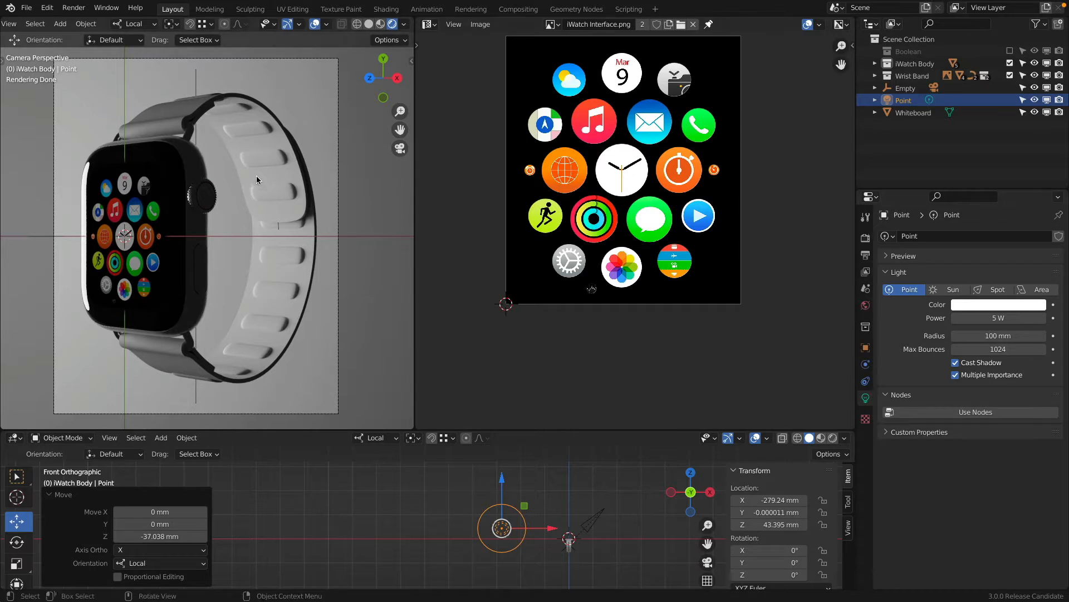
Create a new material on the upper wristband piece.
click(198, 99)
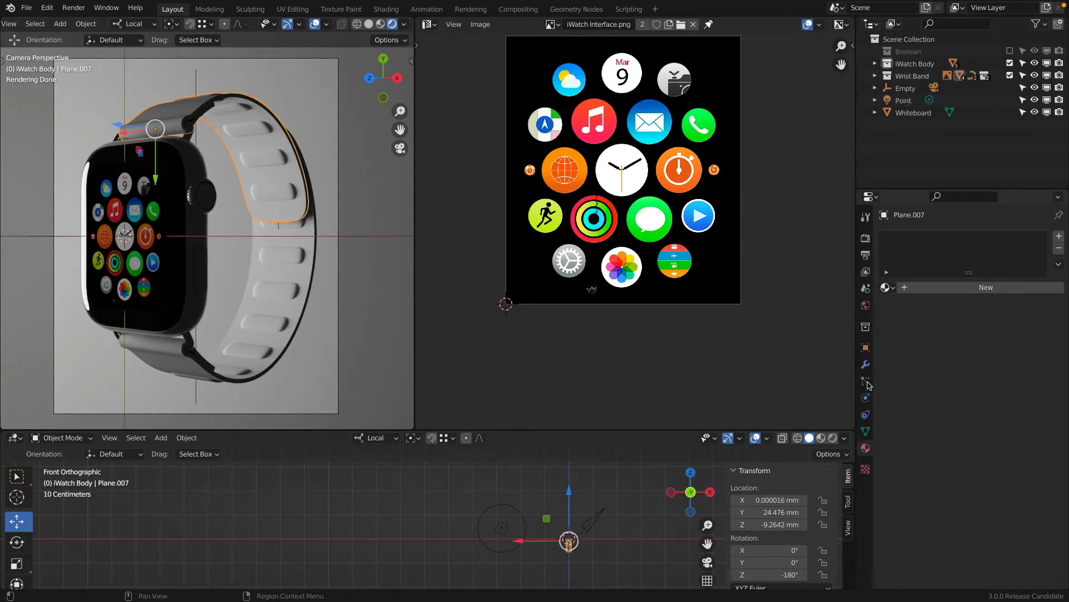
click(947, 288)
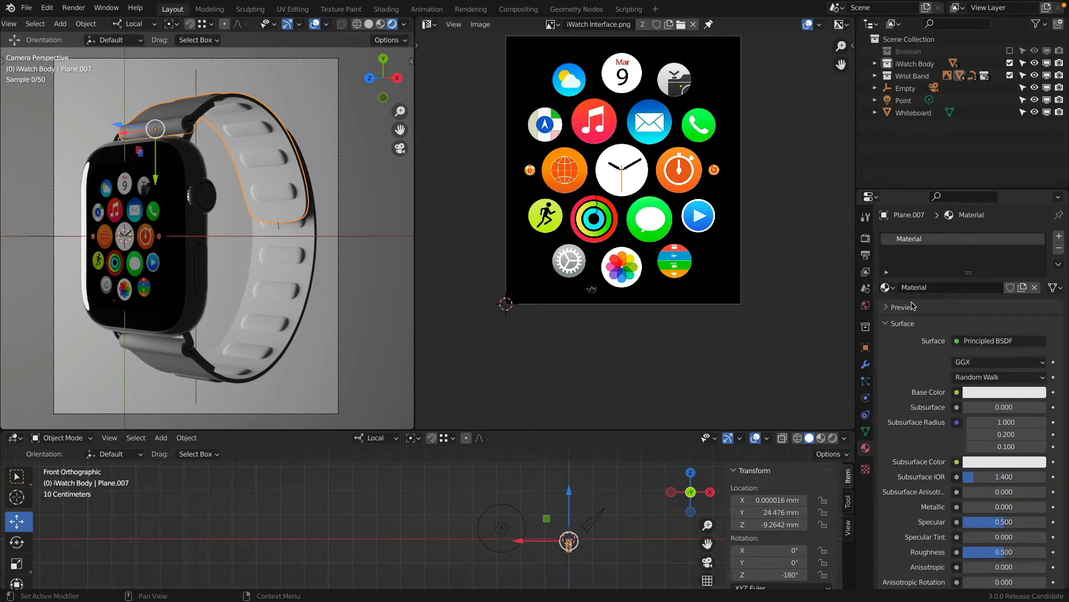
scroll(935, 310, down, 4)
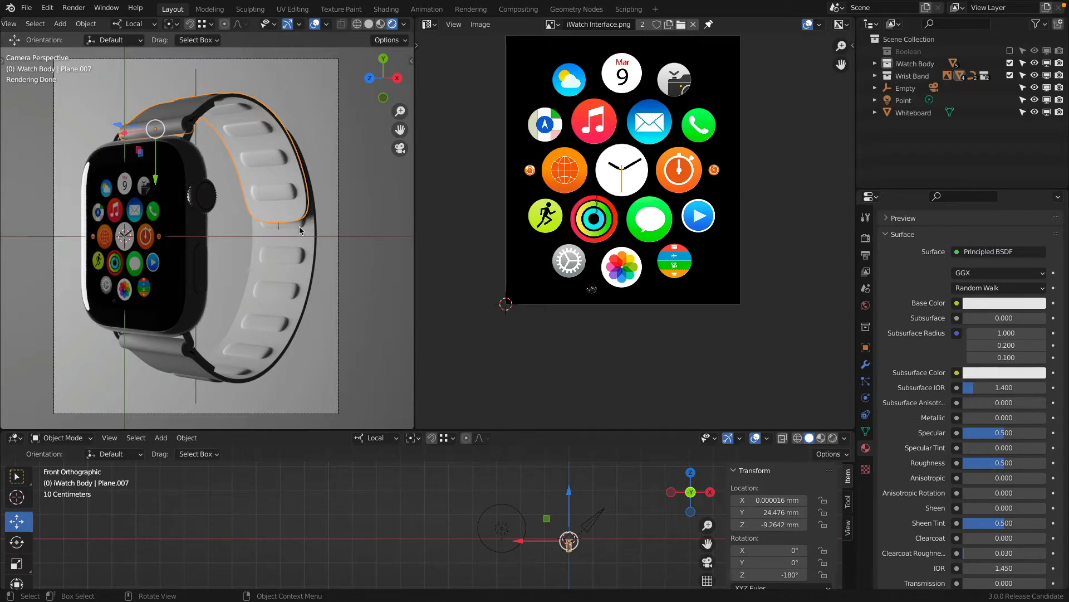
Switch to Finder, preview the navy-band watch photo in the Rendera Target folder, and return to Blender.
key(super+Tab)
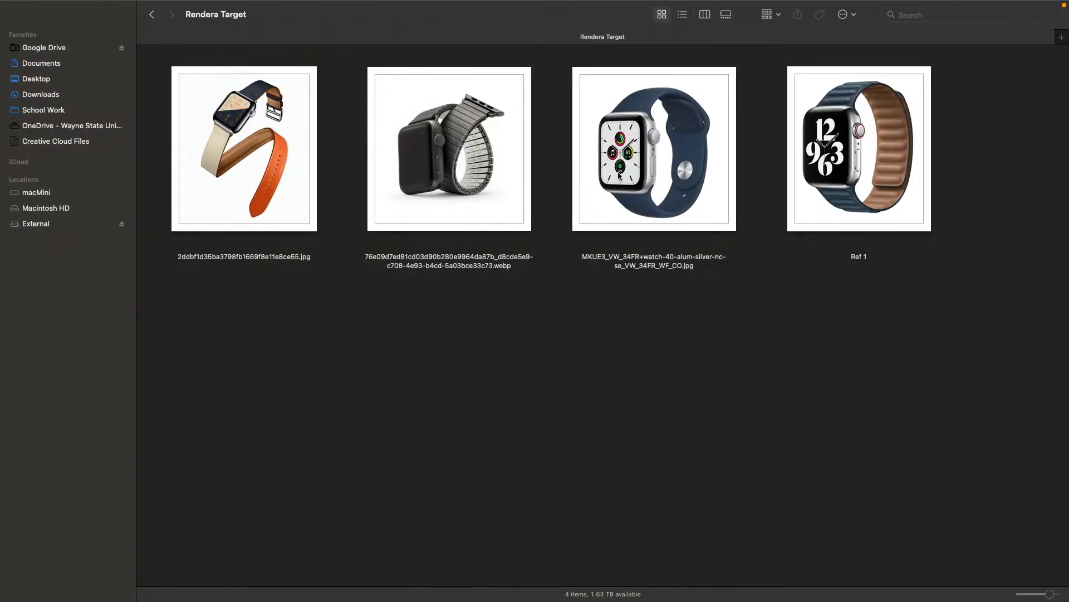
click(621, 174)
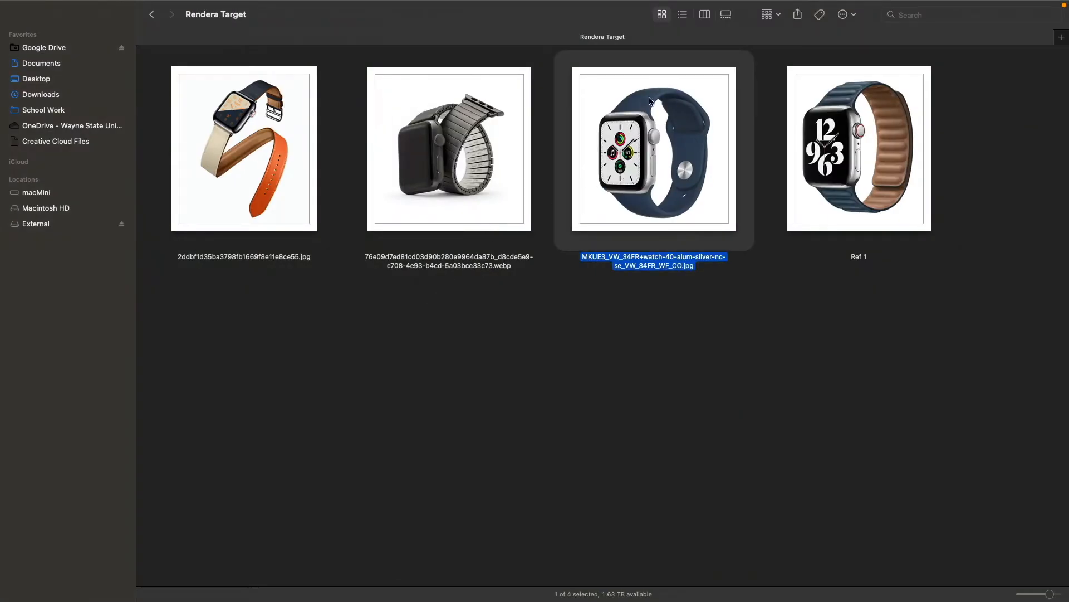
key(space)
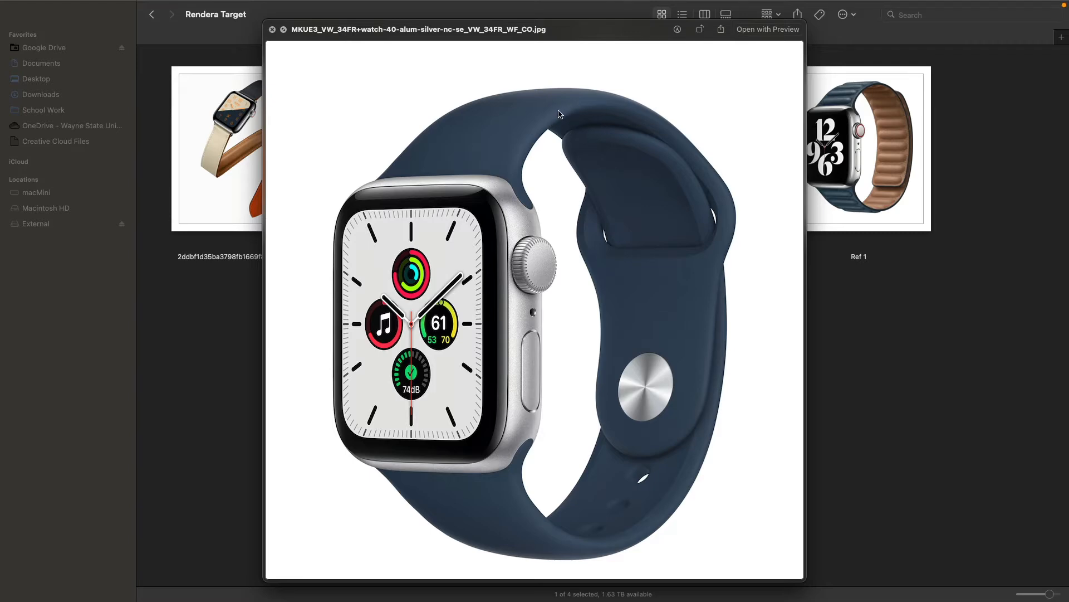
key(space)
key(super+Tab)
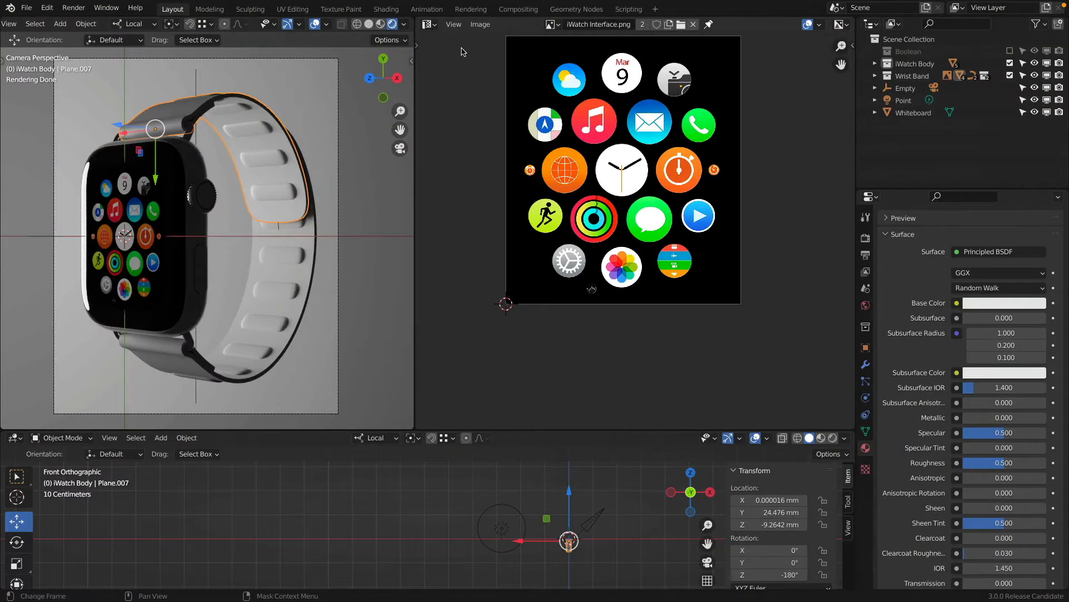
Open MKUE3_VW_34FR+watch-40-alum-silver-nc-se_VW_34FR_WF_CO.jpg from the Rendera Target folder in the Image Editor, fitted fully in view.
click(429, 25)
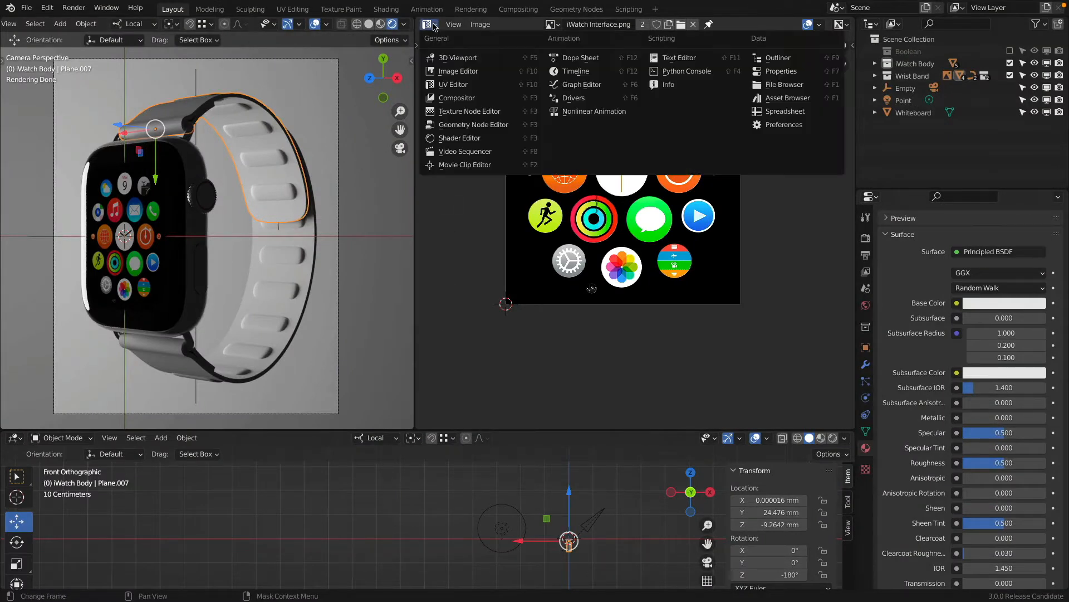
click(474, 77)
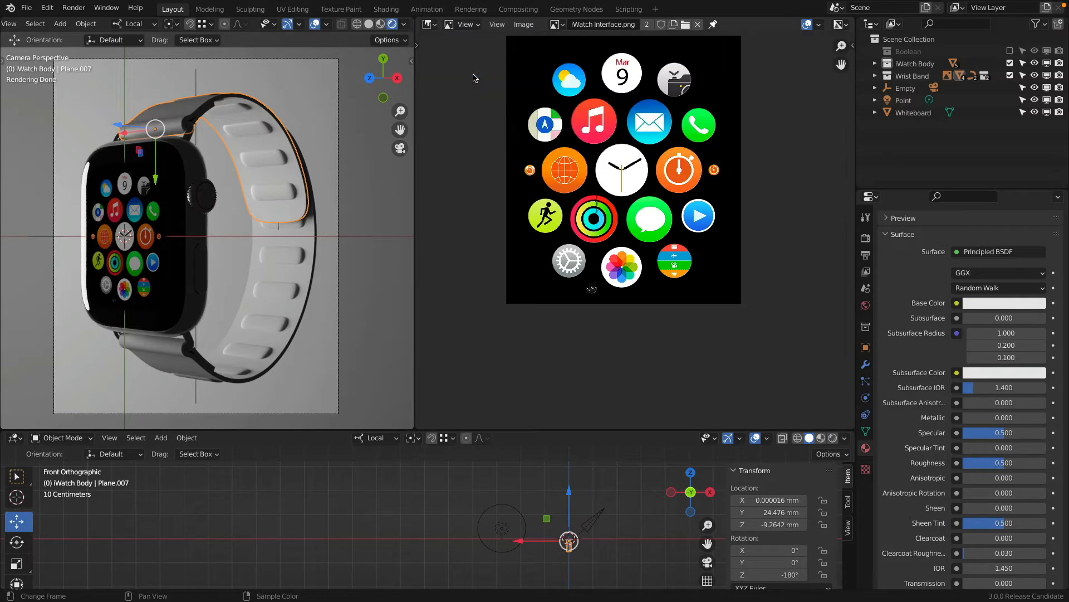
click(684, 26)
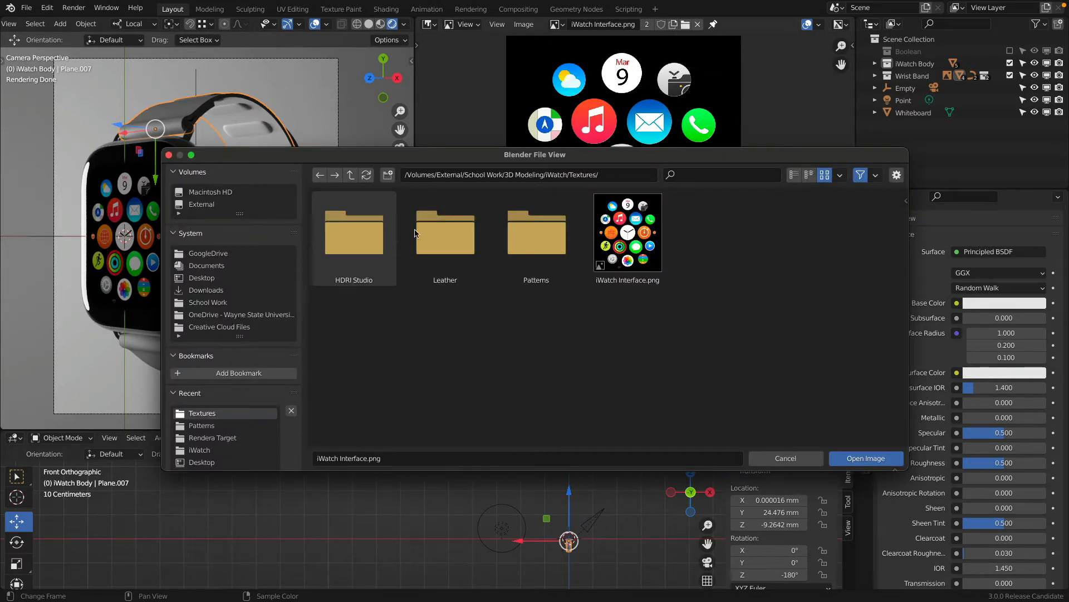
click(351, 174)
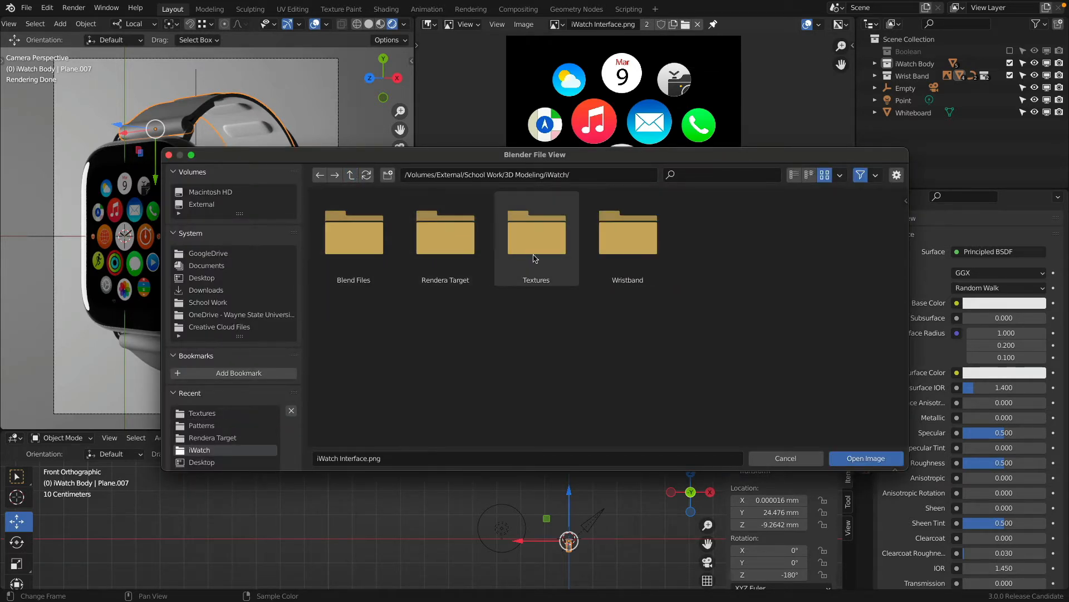
click(448, 244)
double_click(447, 240)
double_click(445, 240)
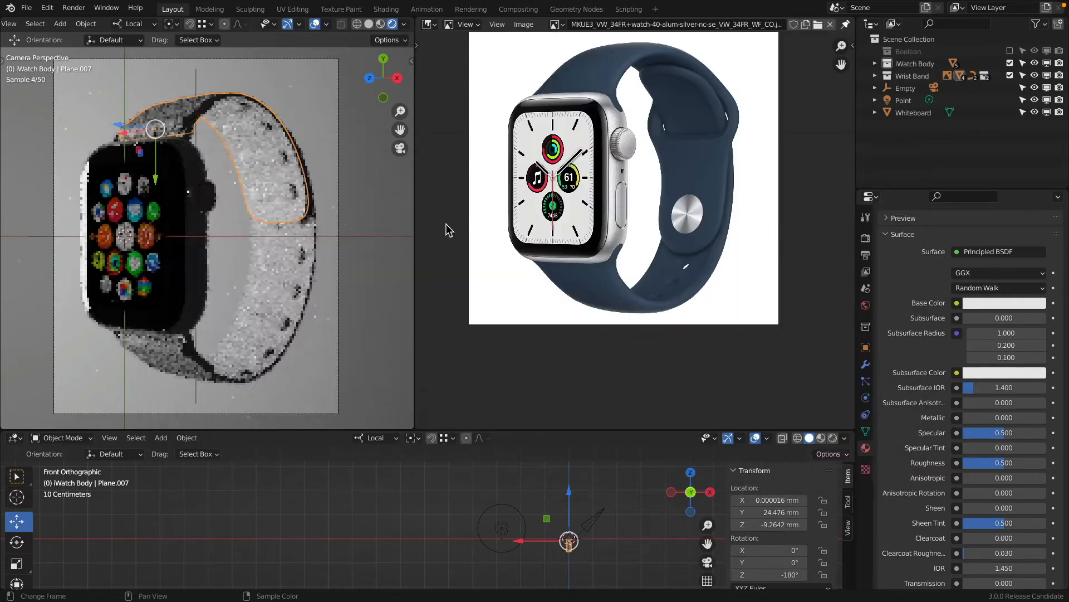
middle_drag(584, 109, 538, 169)
scroll(538, 170, up, 3)
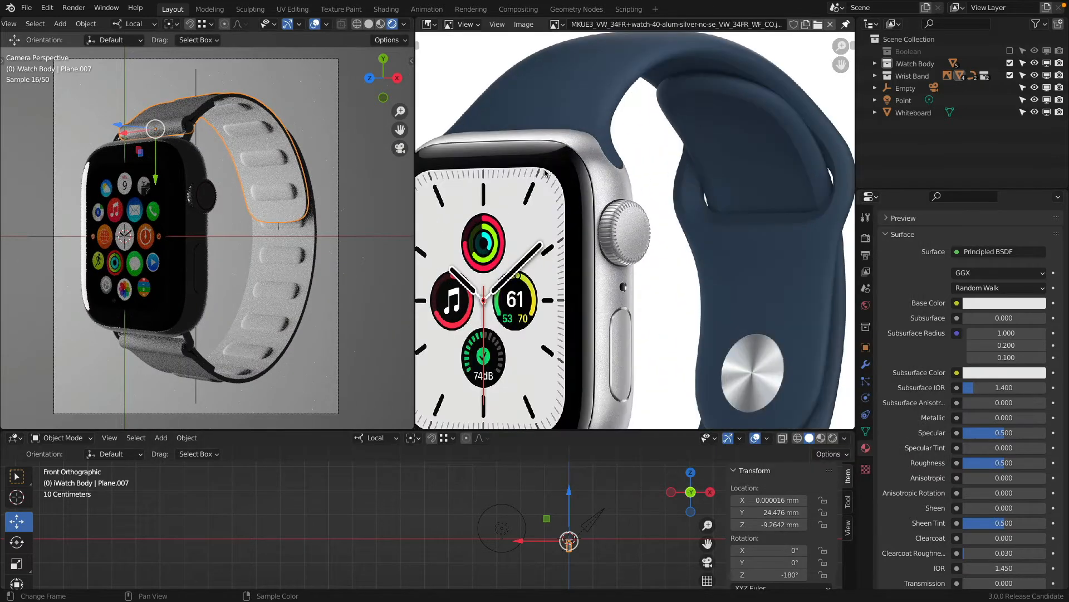
scroll(550, 161, down, 1)
scroll(551, 161, down, 2)
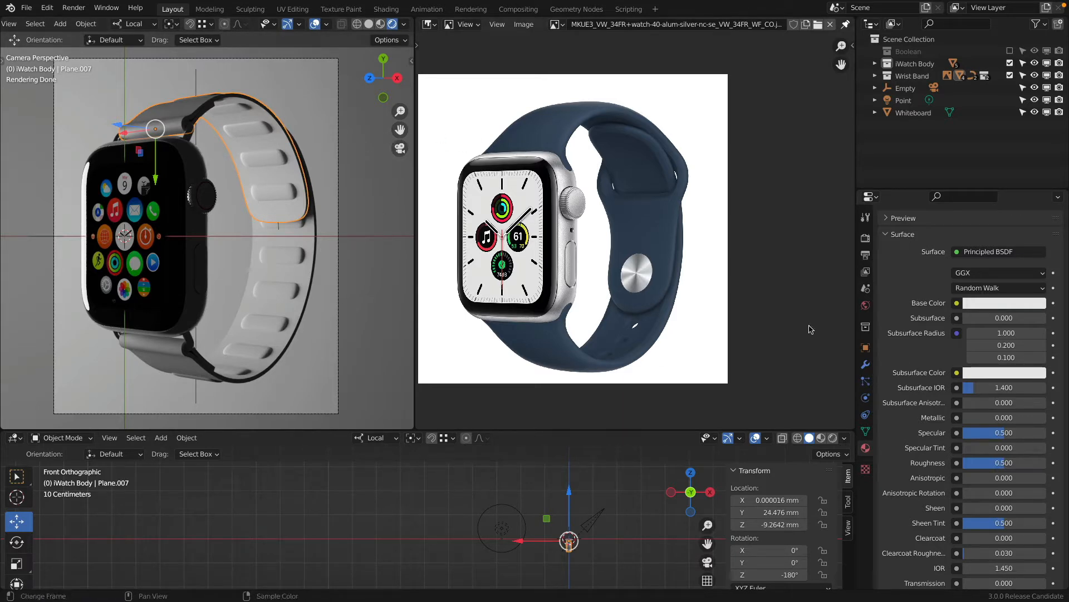
Rename the upper band's material Silicon Wristband and sample its base color from the navy strap in the reference photo.
scroll(908, 292, up, 4)
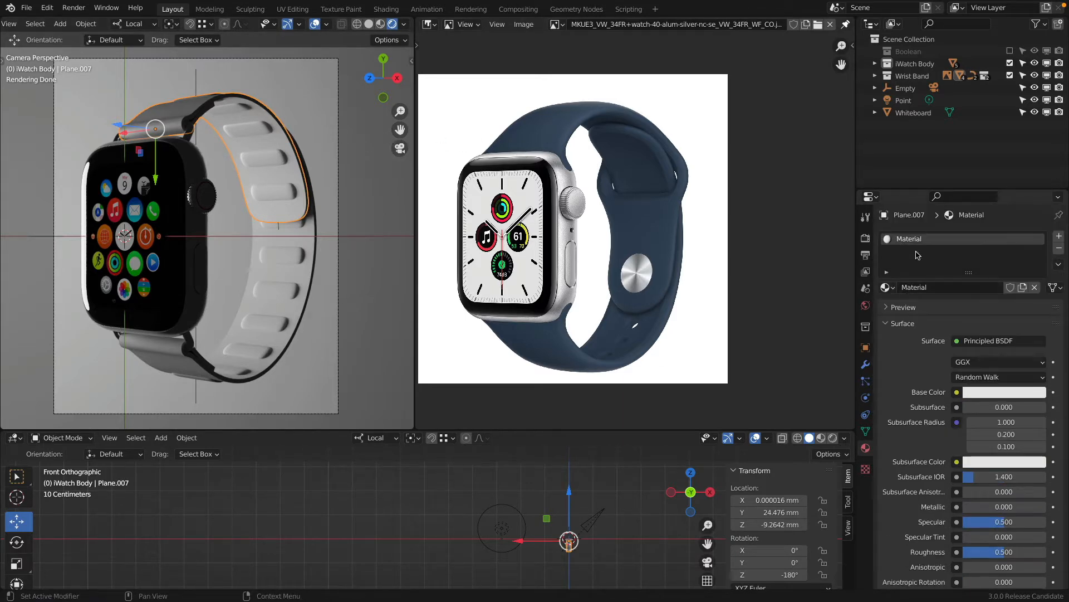
click(936, 289)
text(Silicon Wristband)
key(Return)
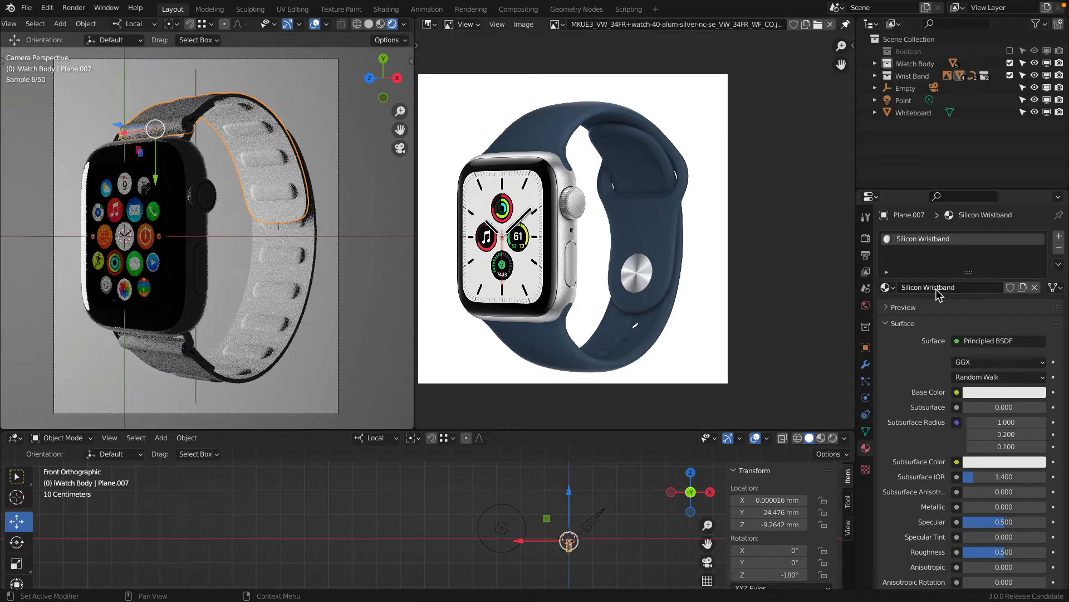
click(977, 393)
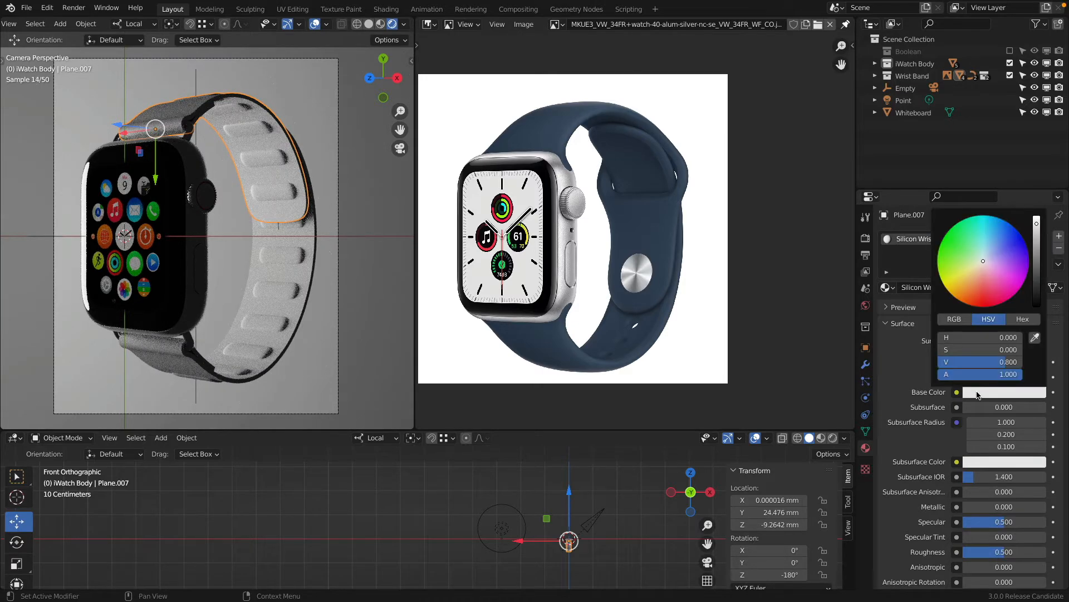
click(1034, 337)
click(645, 227)
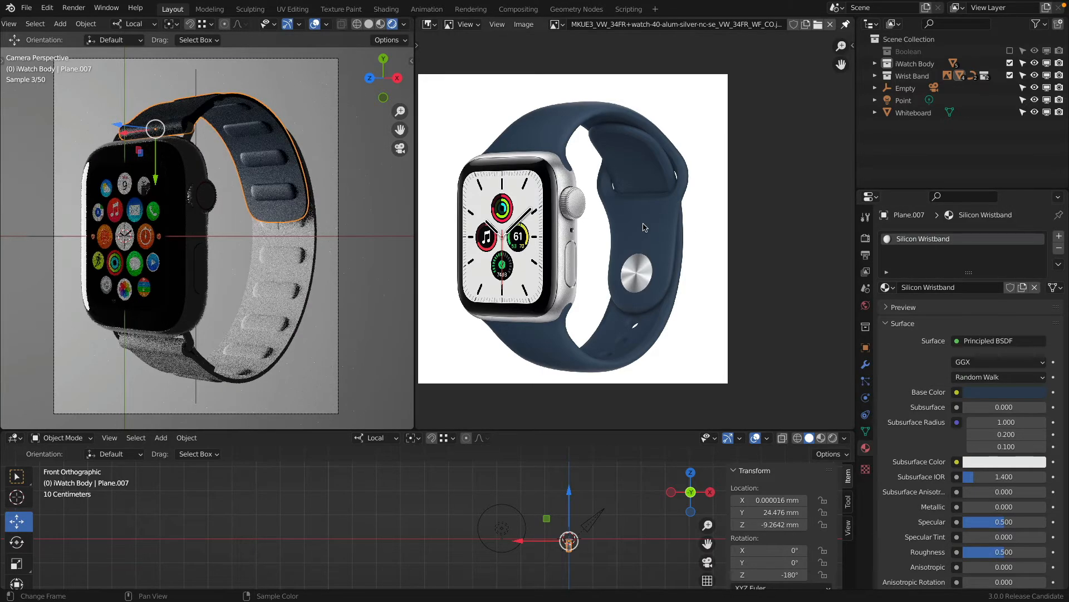
Assign the existing Silicon Wristband material to the lower wristband piece.
click(304, 294)
click(887, 287)
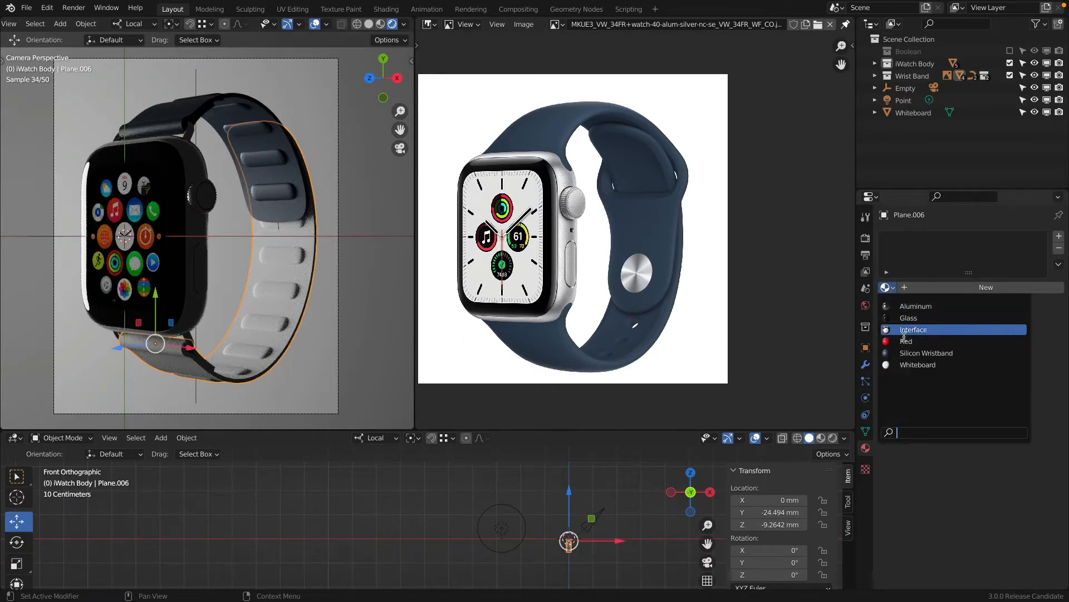
key(Return)
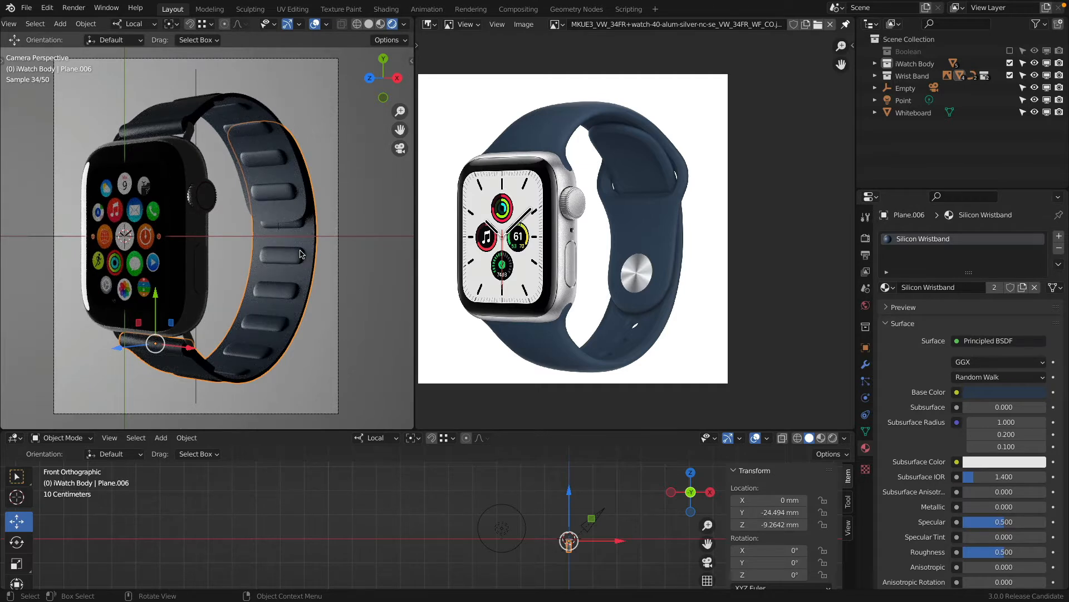
Set the specular of the Silicon Wristband material to 0.1.
scroll(981, 440, down, 4)
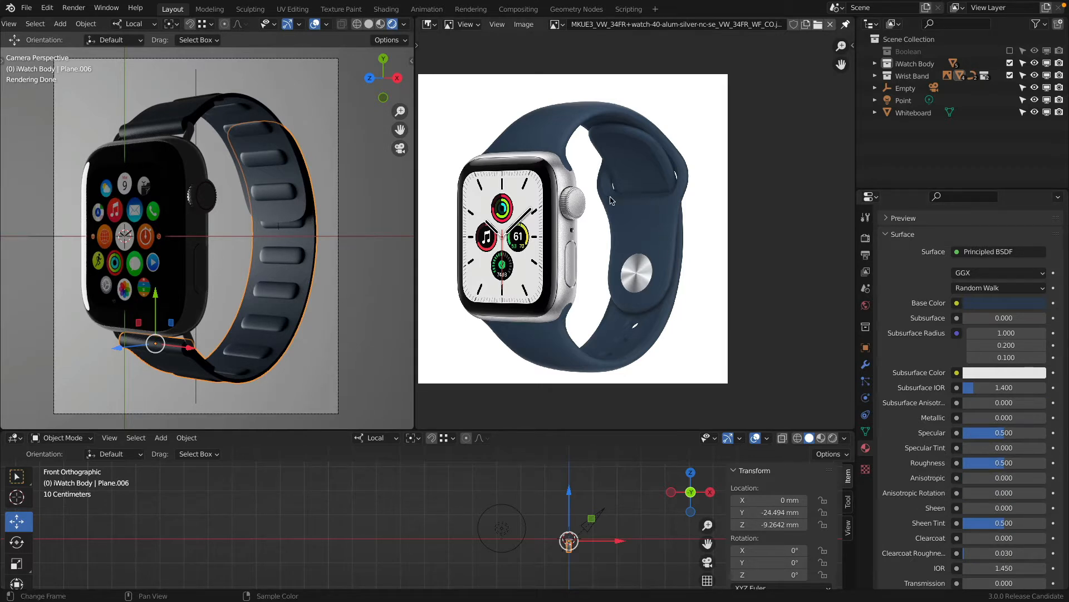
click(1011, 432)
text(0.1)
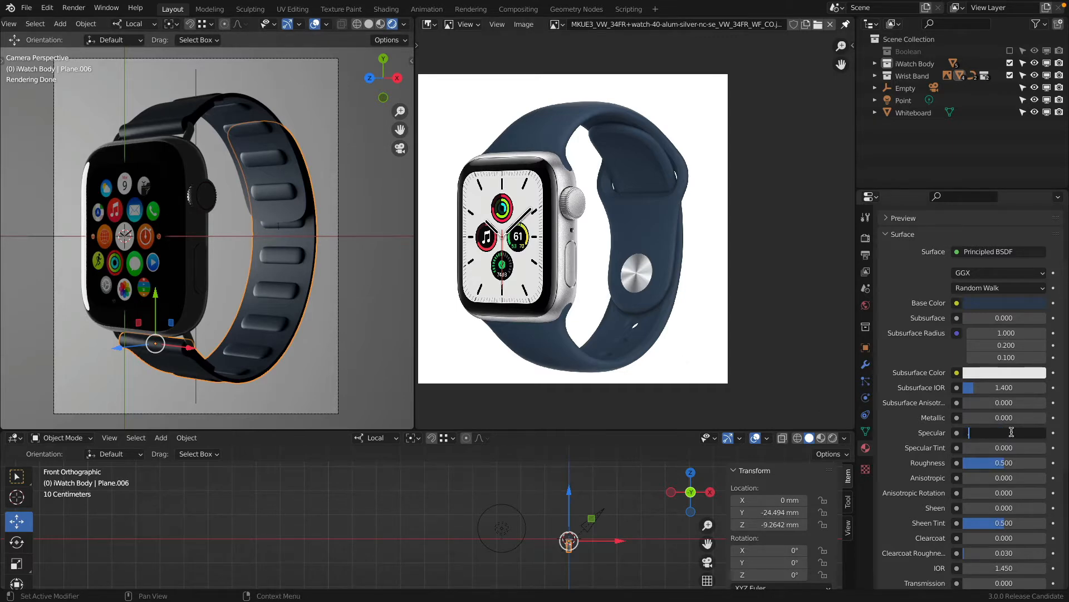
key(Return)
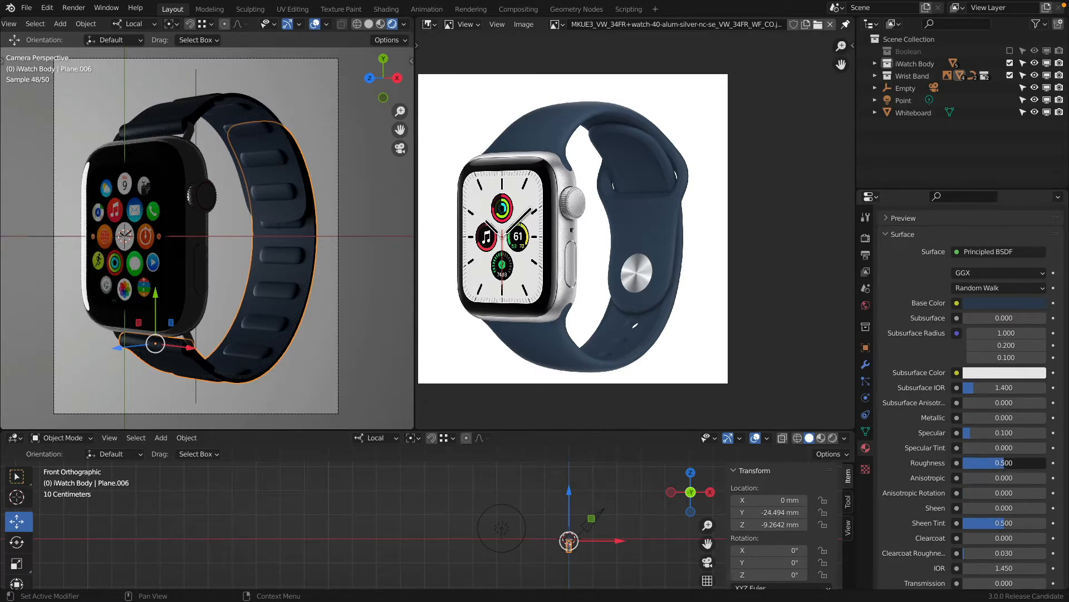
Try roughness values of 0.2, 0.6 and 0 on the Silicon Wristband material.
click(995, 463)
key(BackSpace)
key(Return)
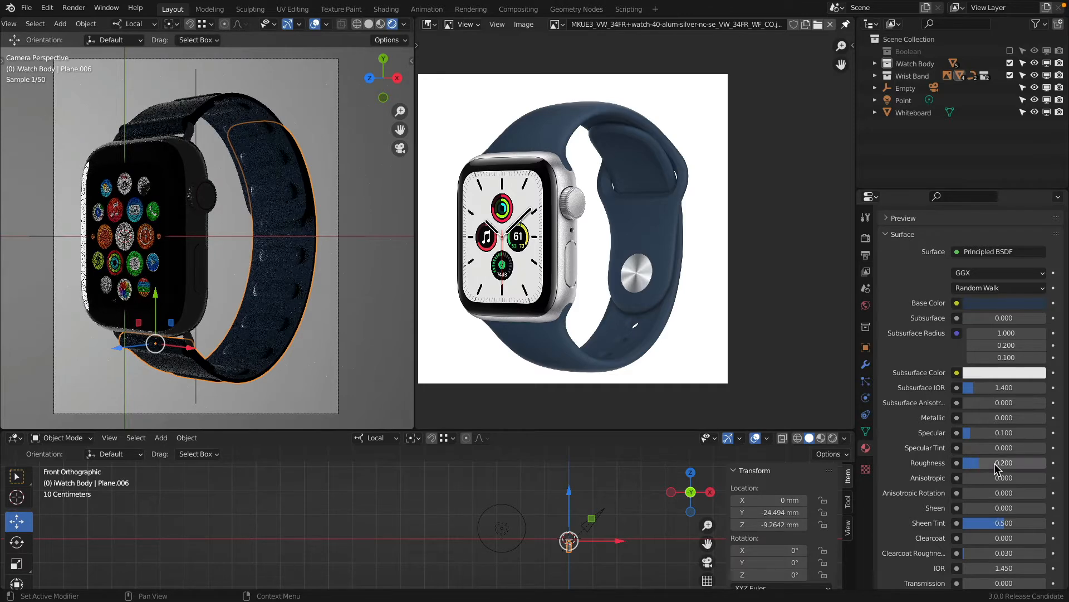
click(995, 463)
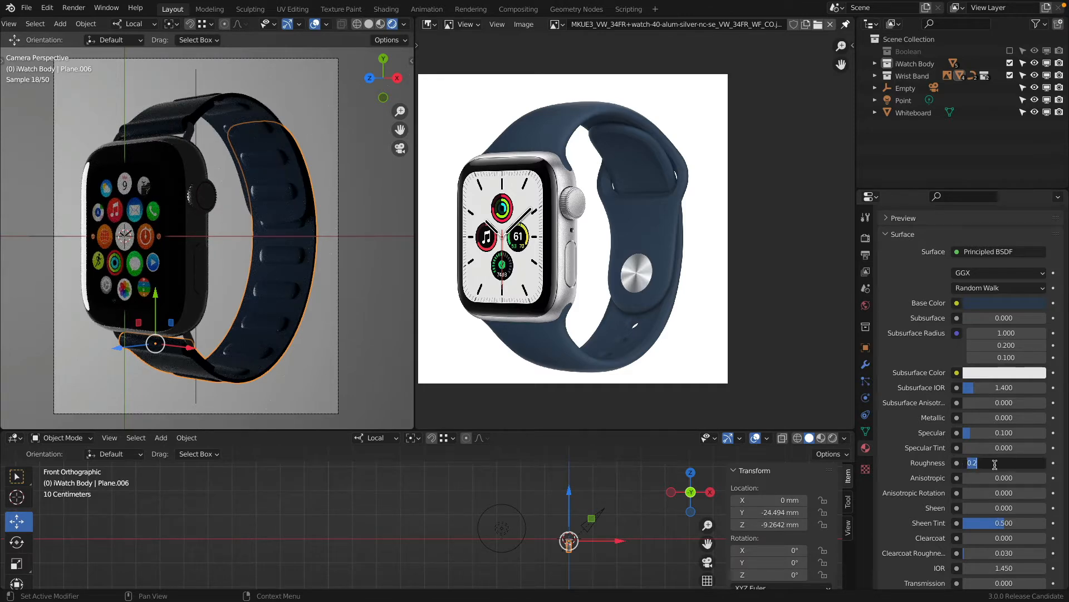
key(BackSpace)
text(.6)
key(Return)
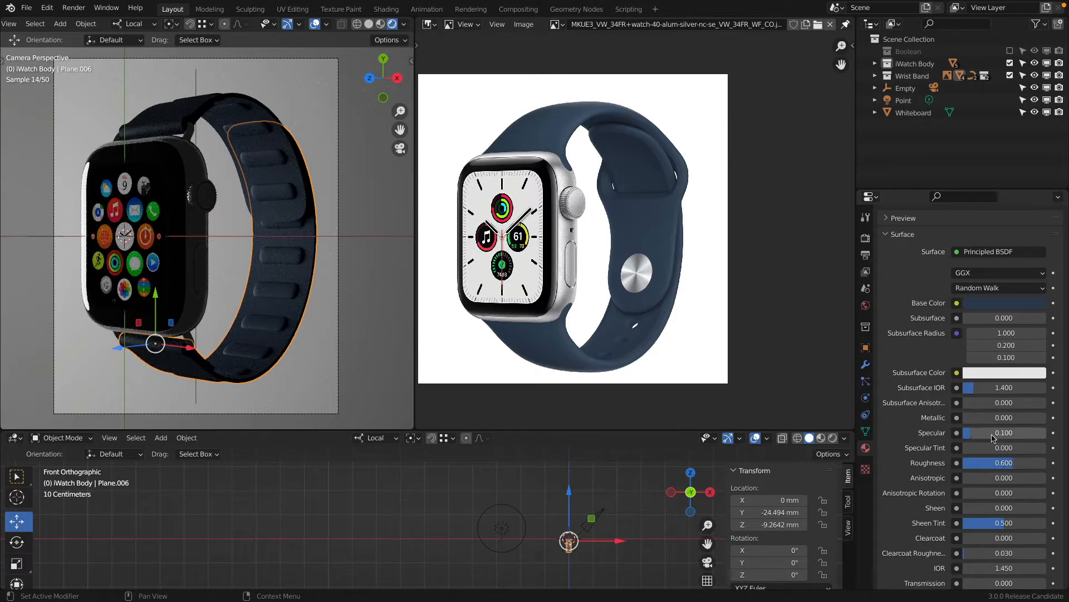
drag(983, 467, 930, 467)
Set the wristband material's specular to 0.05 and its roughness to 0.6, trying a roughness of 0.5 first.
click(989, 432)
key(BackSpace)
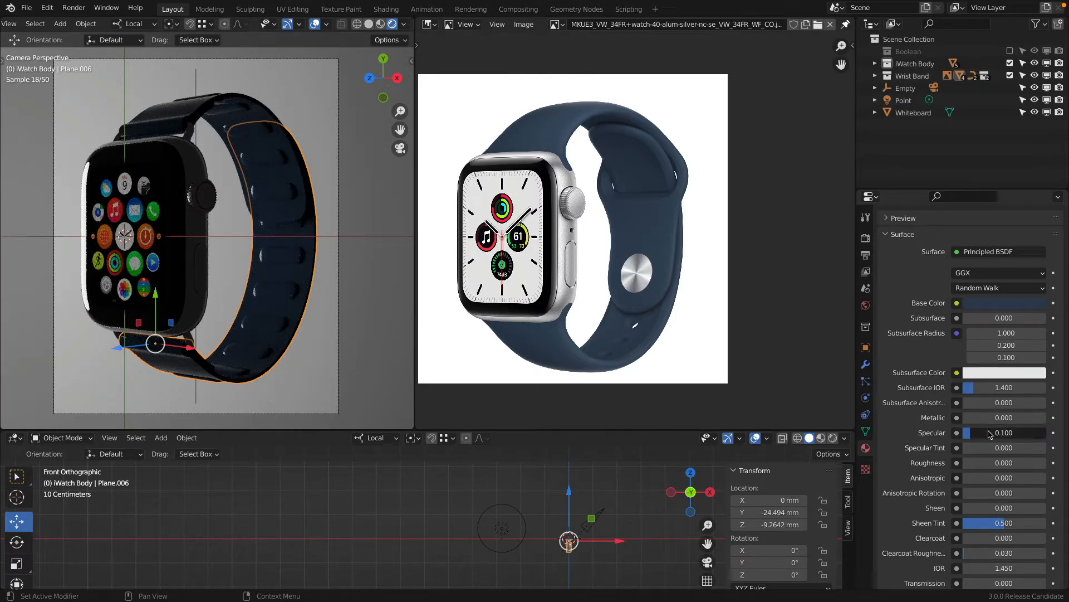
text(.05)
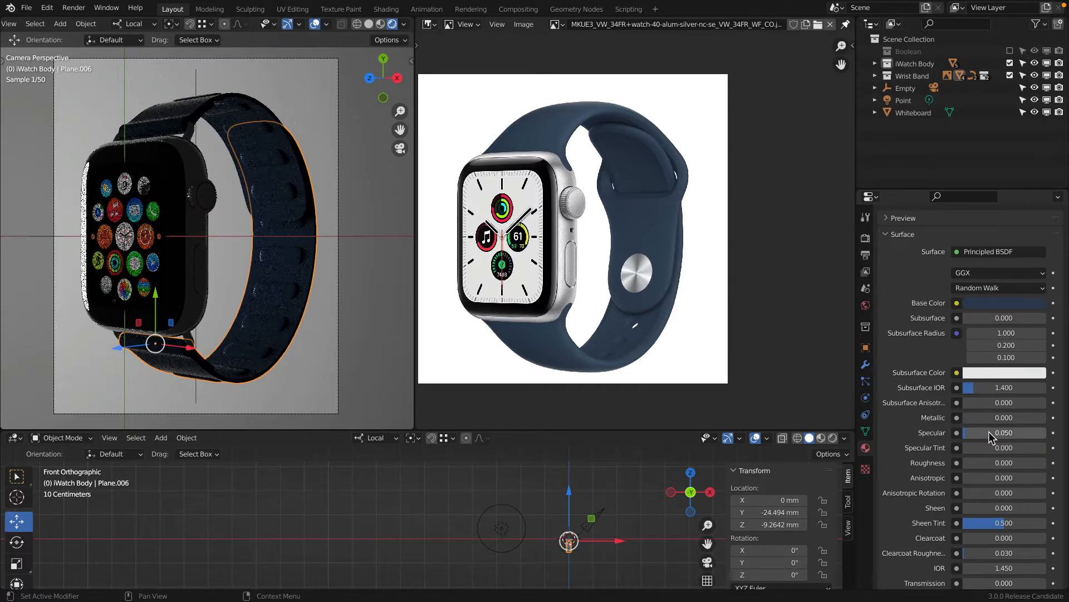
click(994, 463)
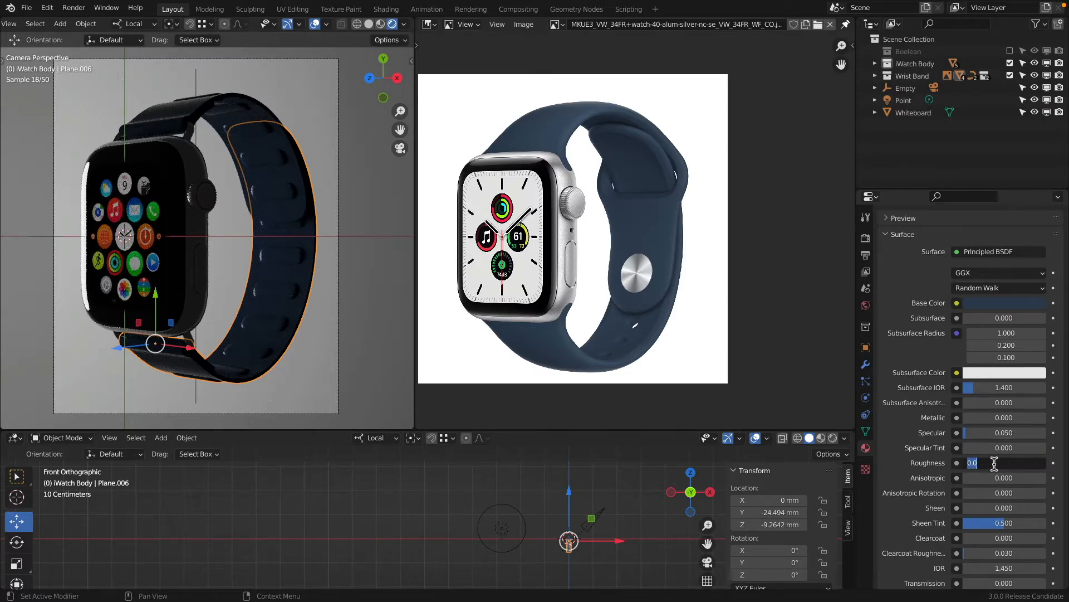
text(.5)
key(Return)
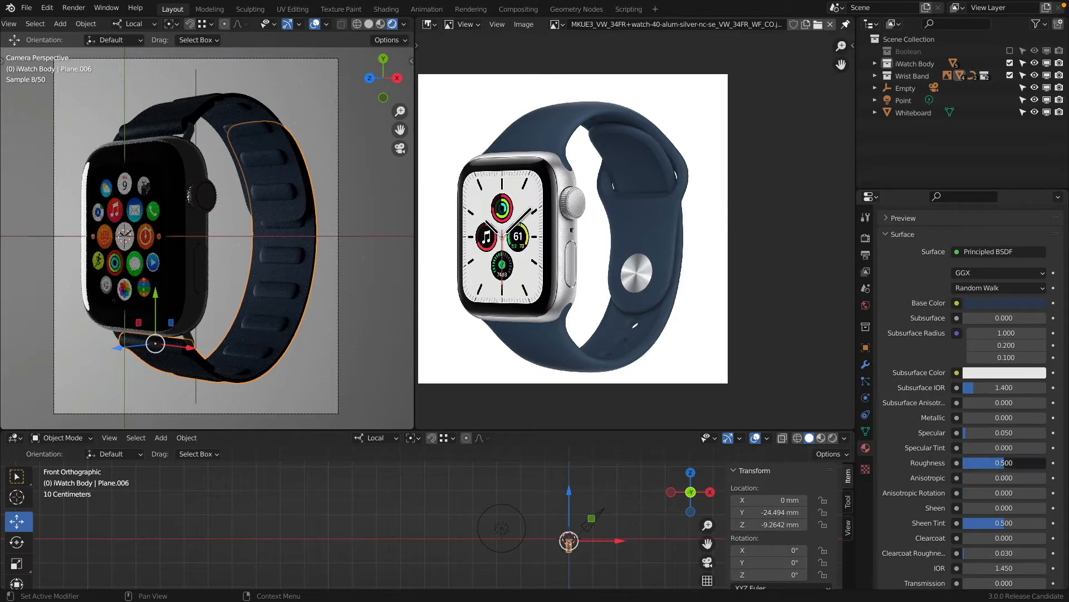
click(995, 463)
key(BackSpace)
text(.6)
key(Return)
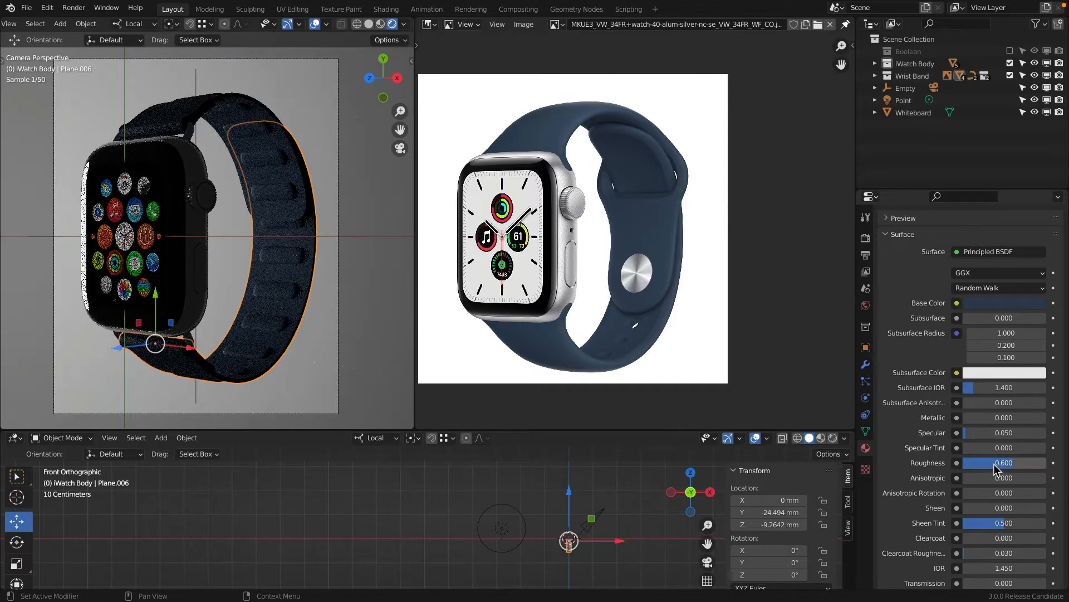
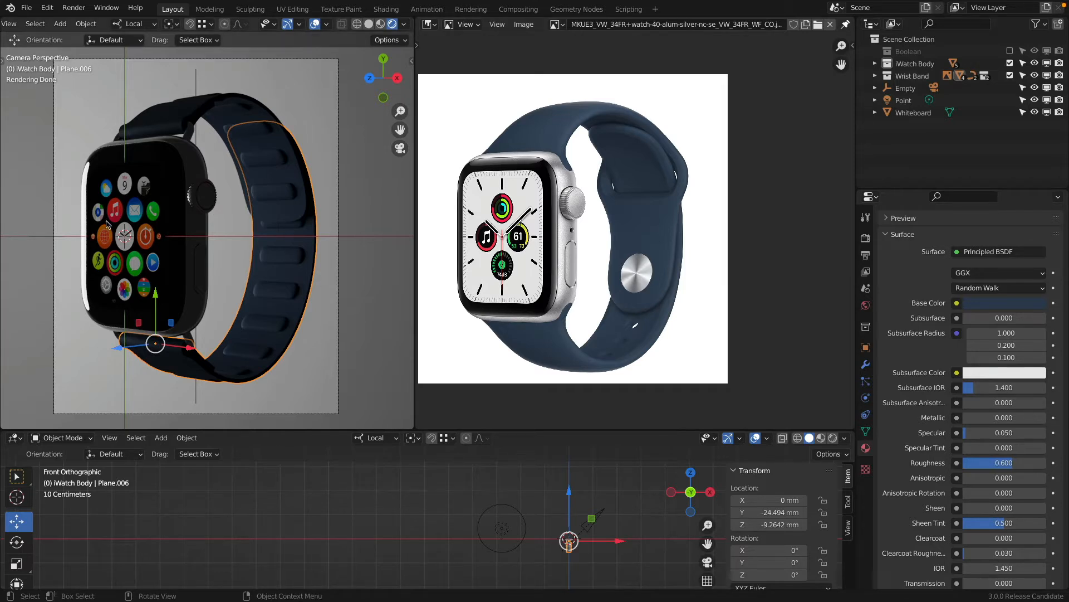
Lower the existing point light about 75 mm along Z, to a height of about -31.6 mm.
click(496, 527)
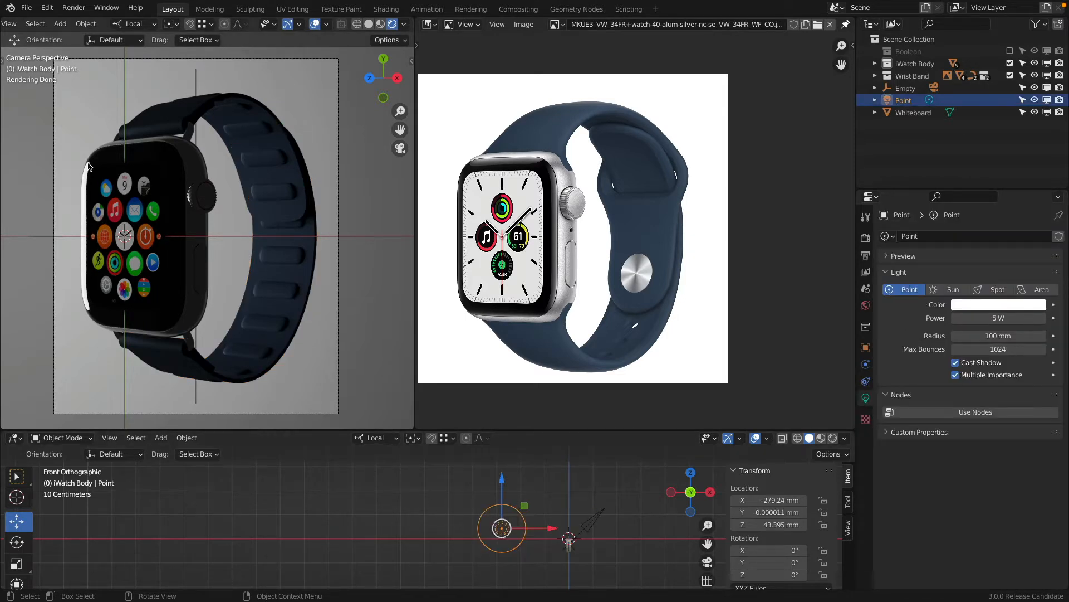
scroll(568, 545, up, 3)
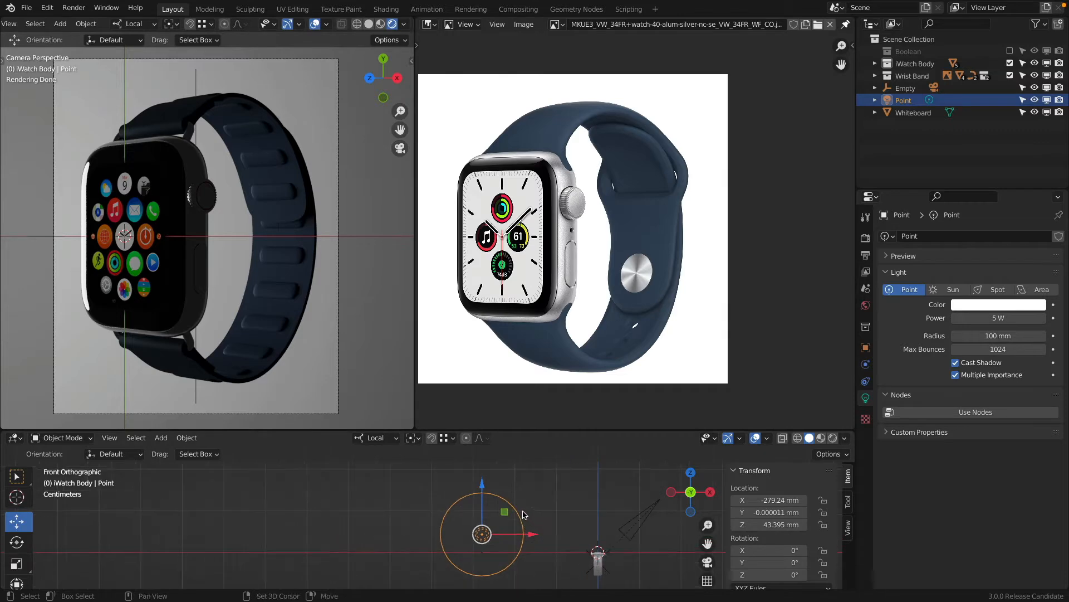
drag(452, 470, 456, 505)
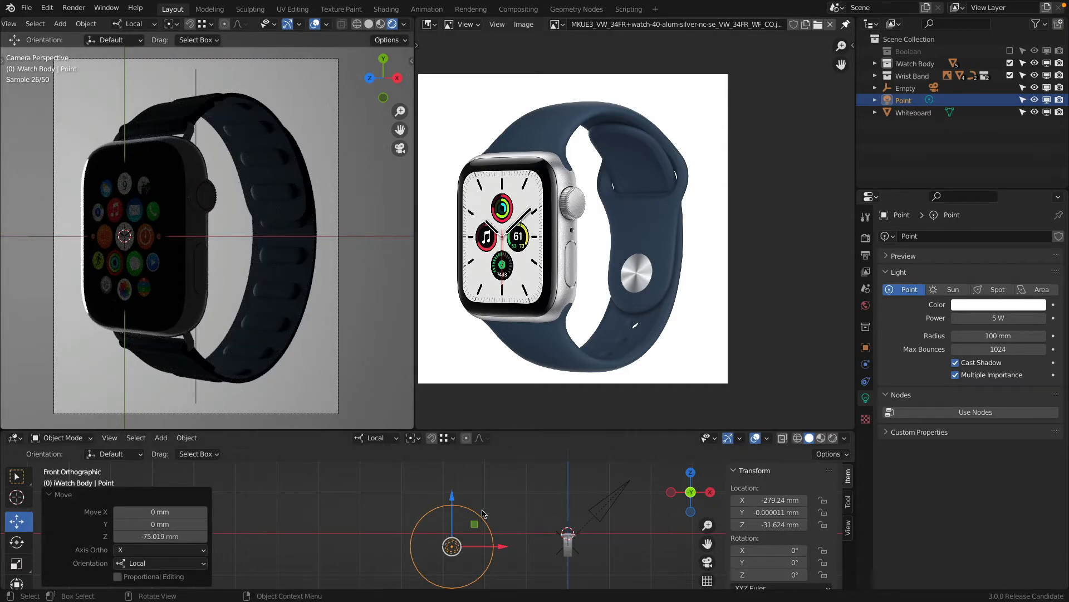
Enlarge the lower viewport and, in top view, duplicate the point light to about X 5 mm, Y 195 mm beside the watch.
scroll(483, 513, down, 2)
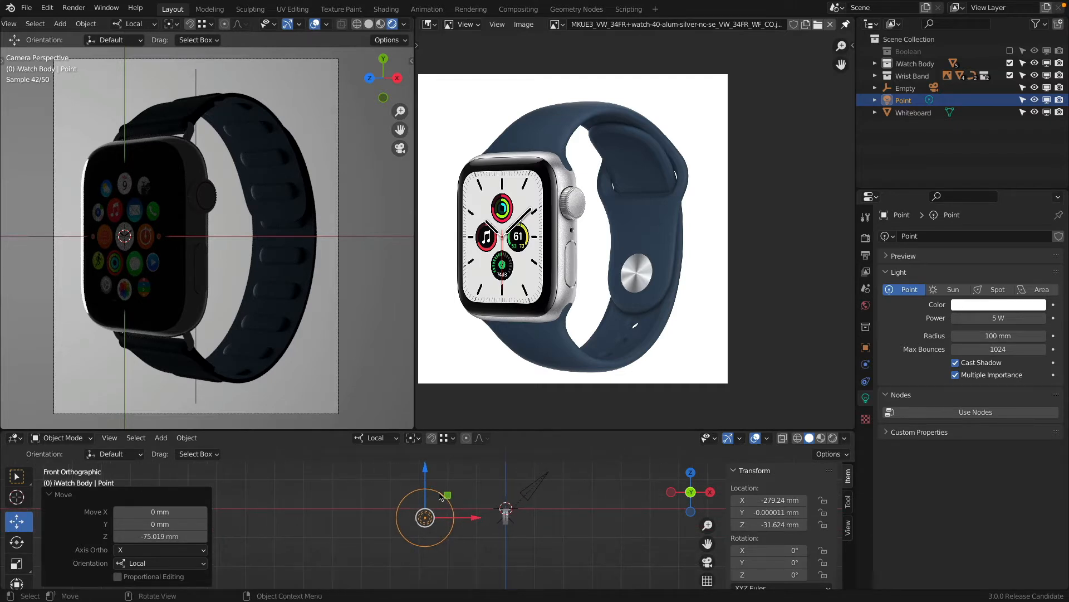
key(KP_7)
scroll(423, 502, up, 2)
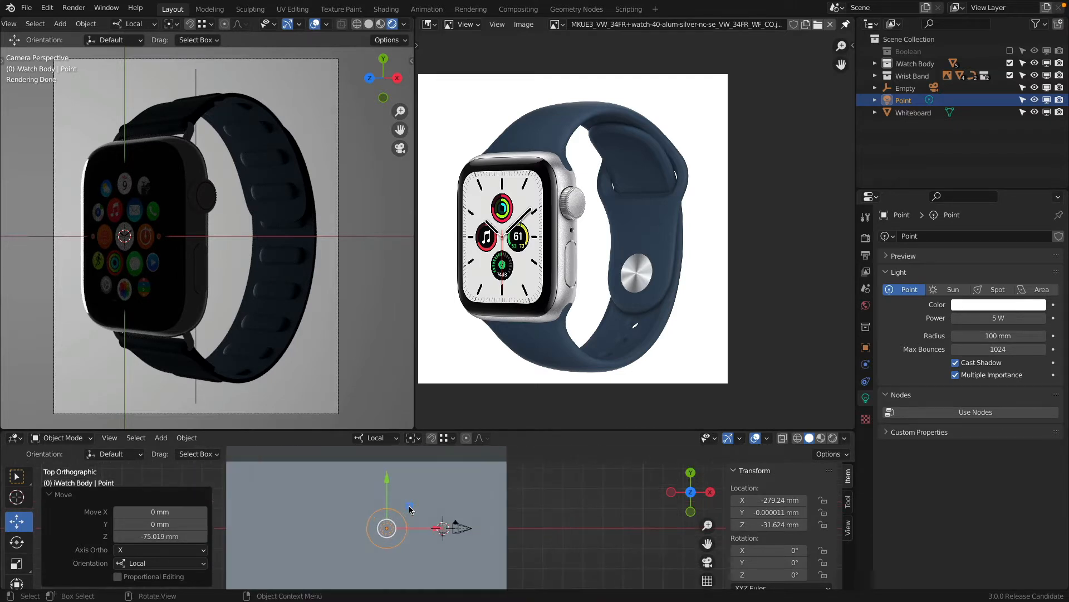
drag(435, 432, 434, 324)
scroll(368, 449, up, 3)
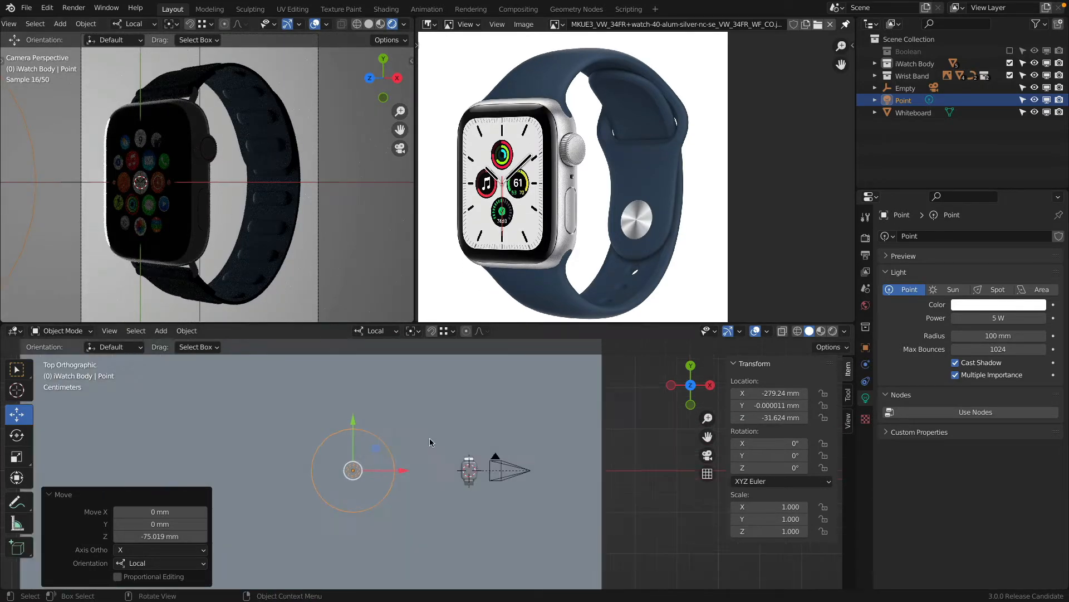
key(shift+d)
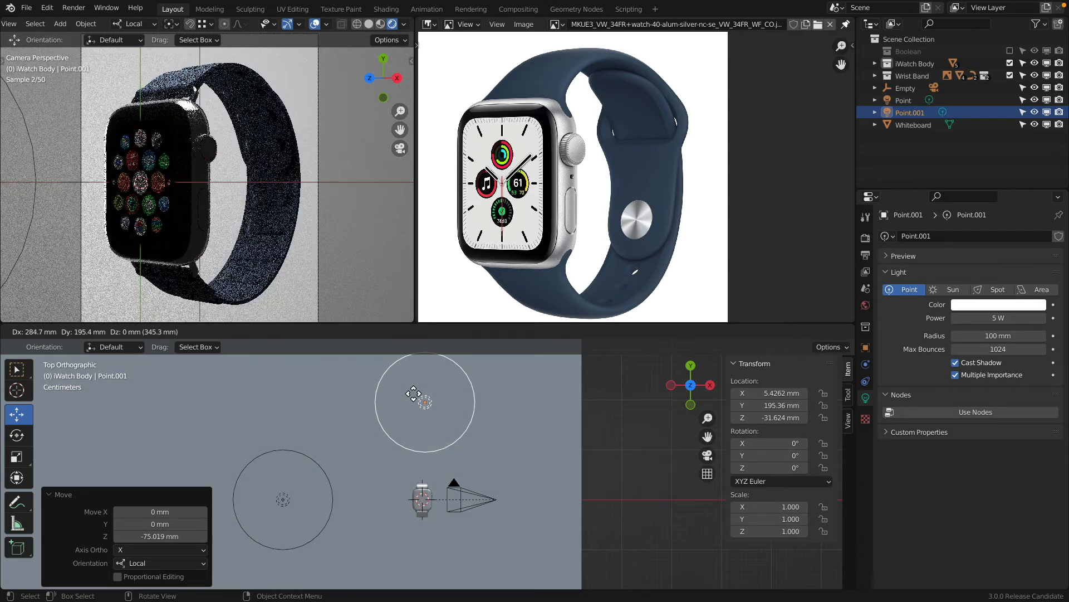
click(409, 388)
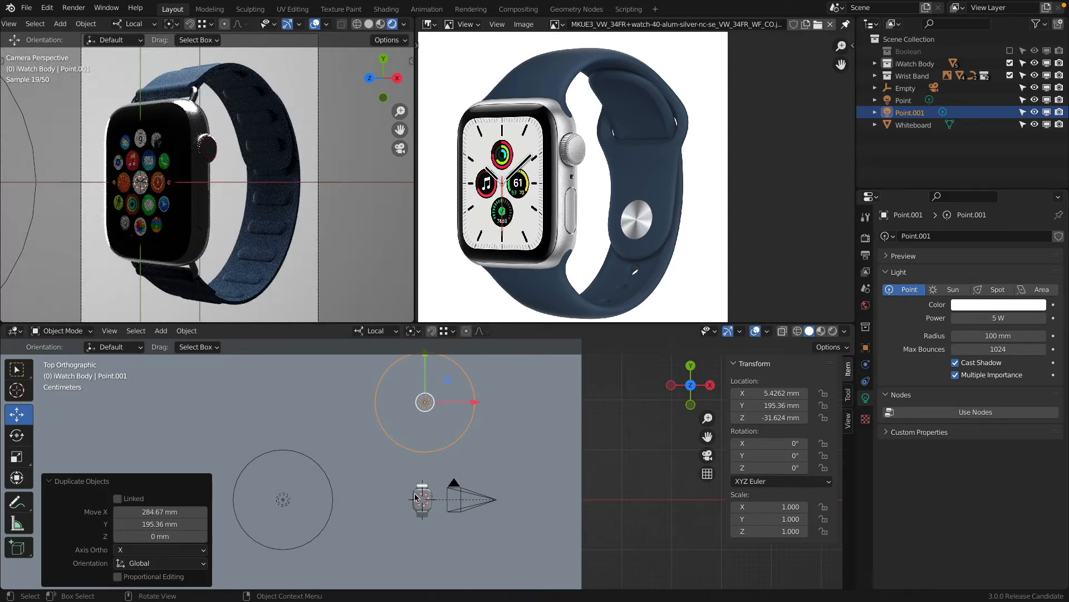
Reposition the duplicated light in front and right views to about X -128.5 mm, Y 198 mm, Z 20.6 mm.
click(691, 405)
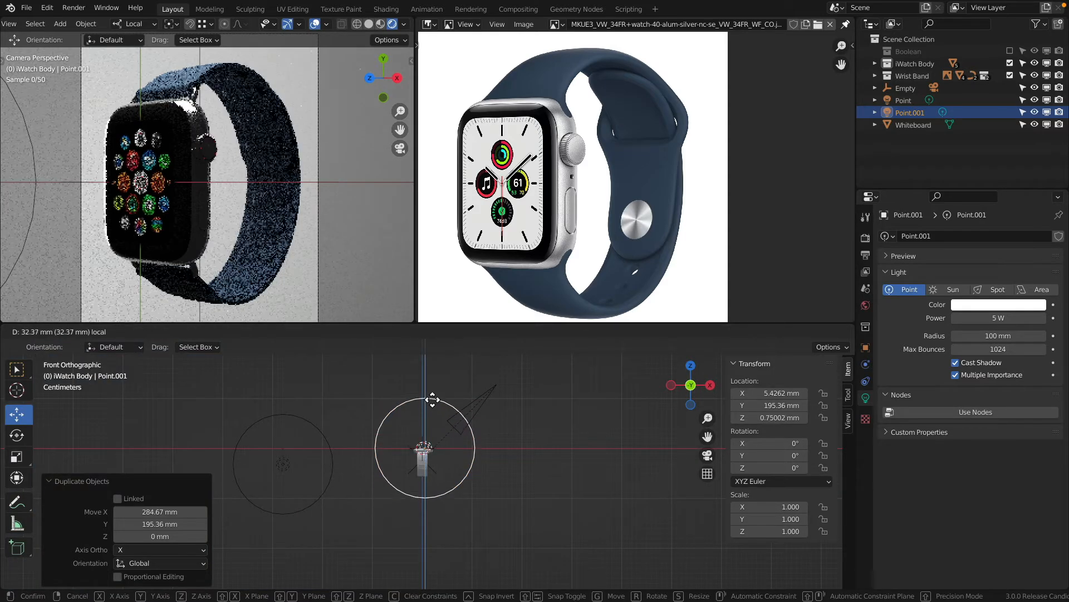
drag(427, 420, 427, 389)
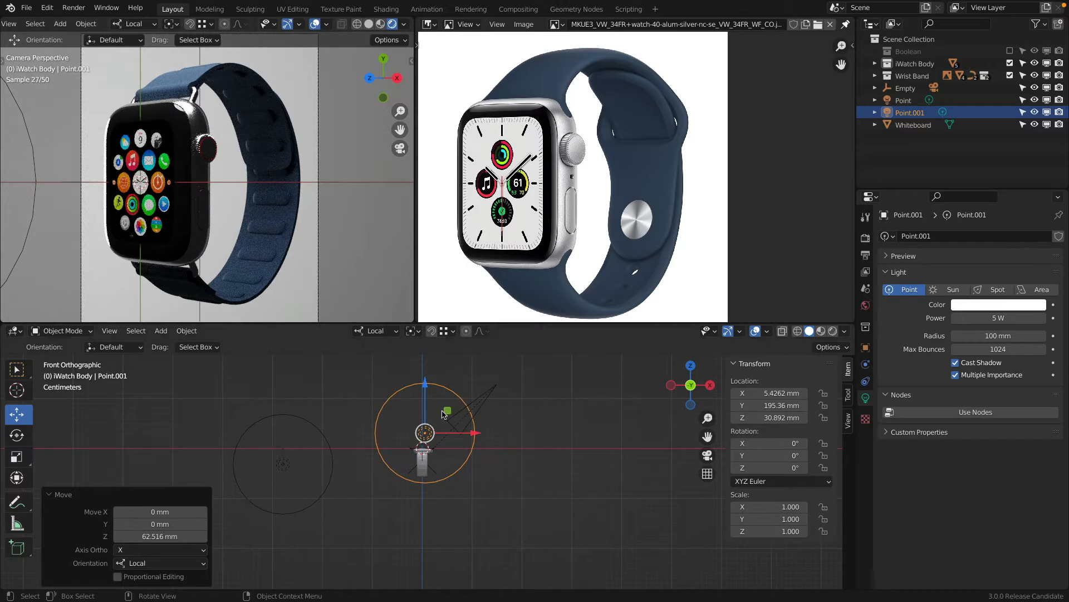
drag(471, 434, 407, 425)
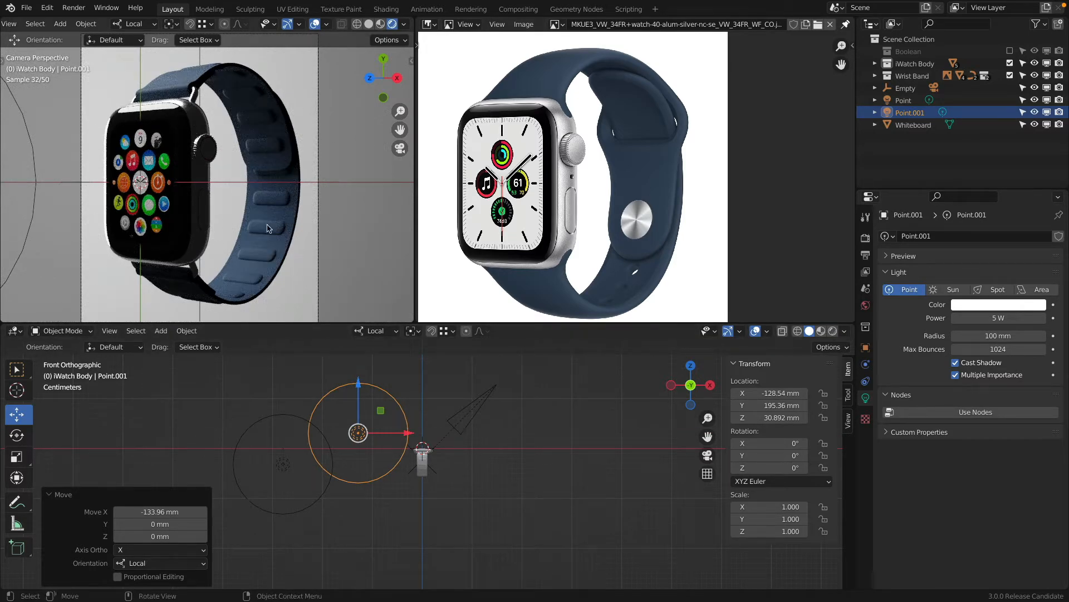
scroll(373, 398, up, 3)
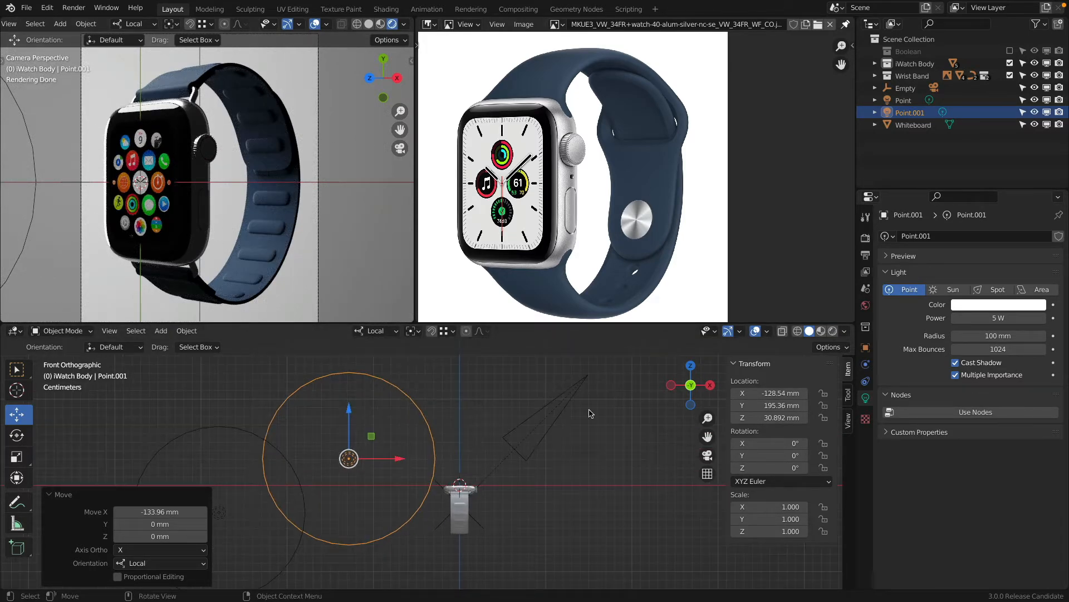
click(710, 384)
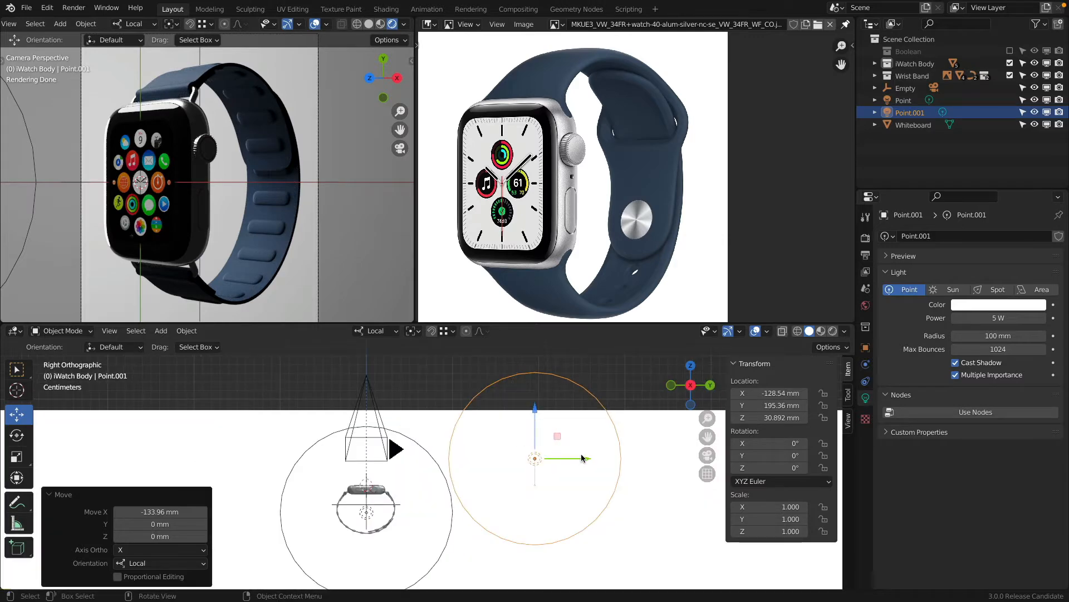
mouse_move(581, 457)
mouse_down()
mouse_move(599, 458)
mouse_move(584, 458)
mouse_up()
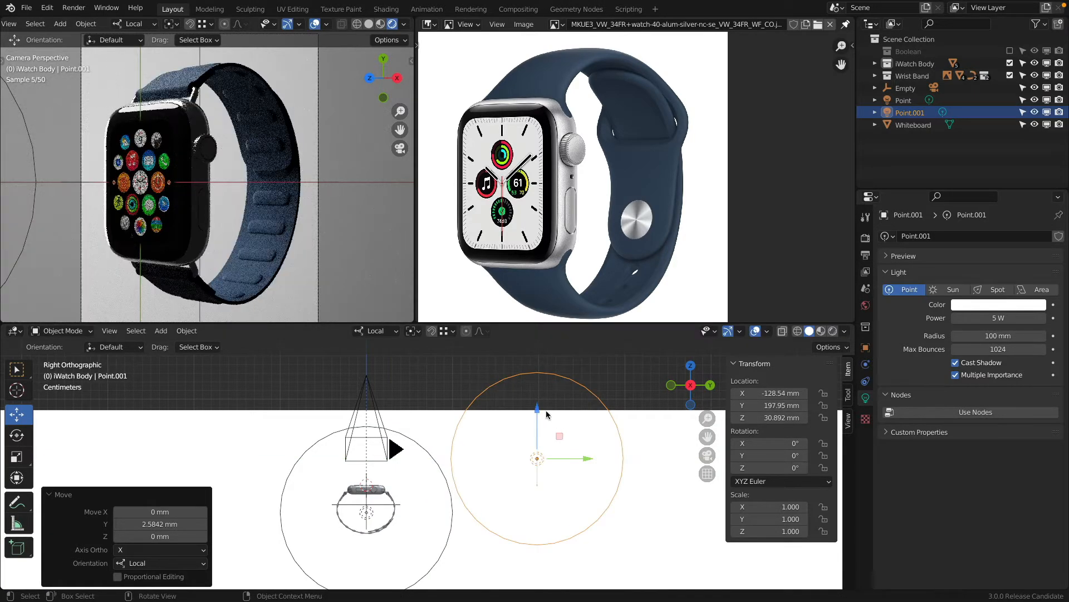
mouse_move(537, 410)
mouse_down()
mouse_move(538, 399)
mouse_move(538, 426)
mouse_up()
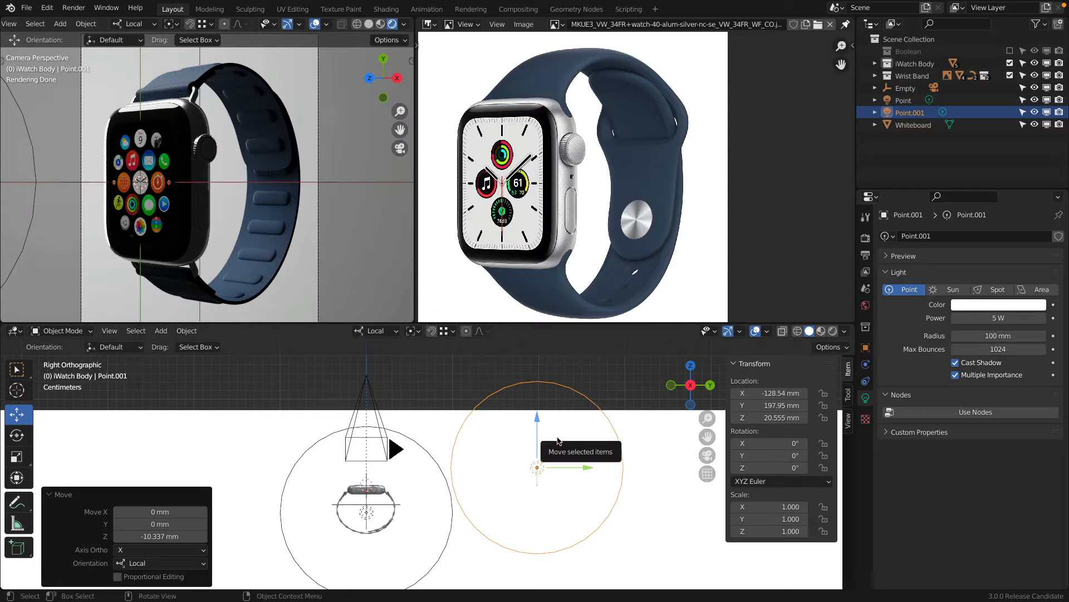
Duplicate this light about -404 mm along Y to the watch's opposite side and lower the copy about 38 mm along Z.
key(shift+d)
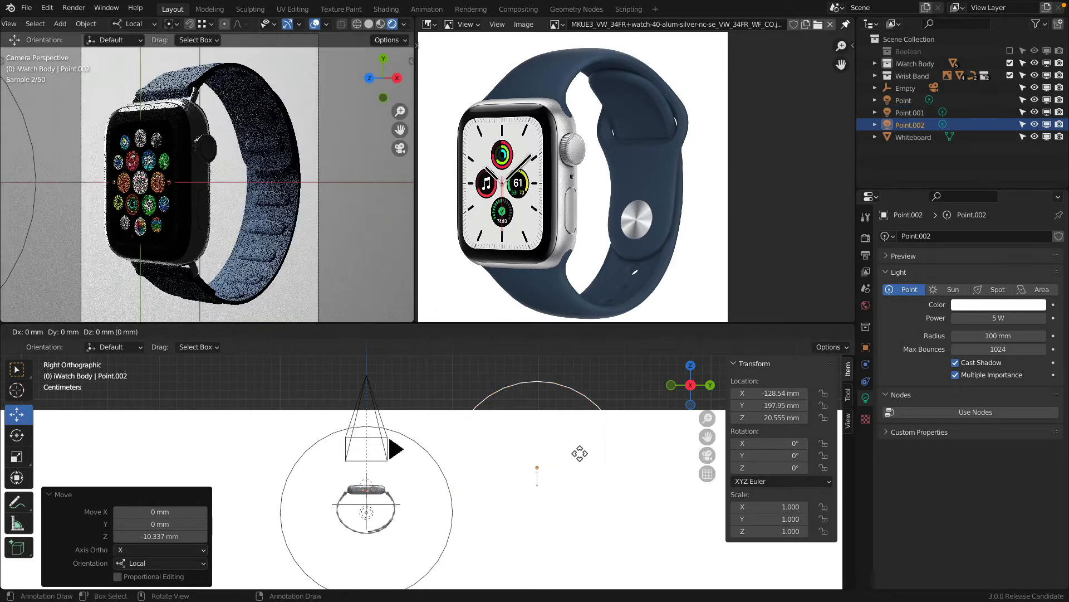
key(y)
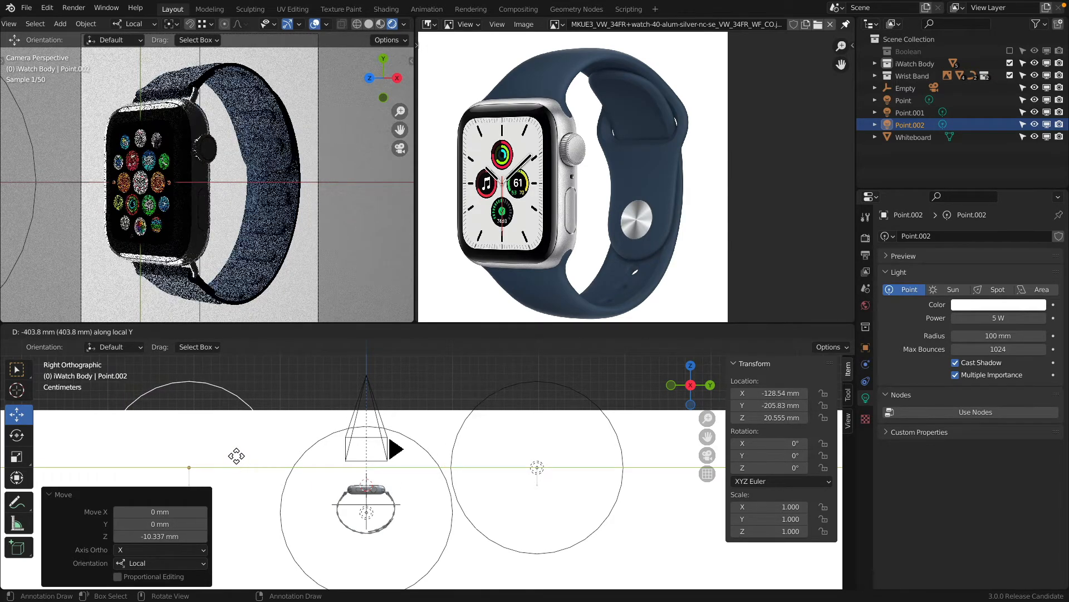
click(234, 453)
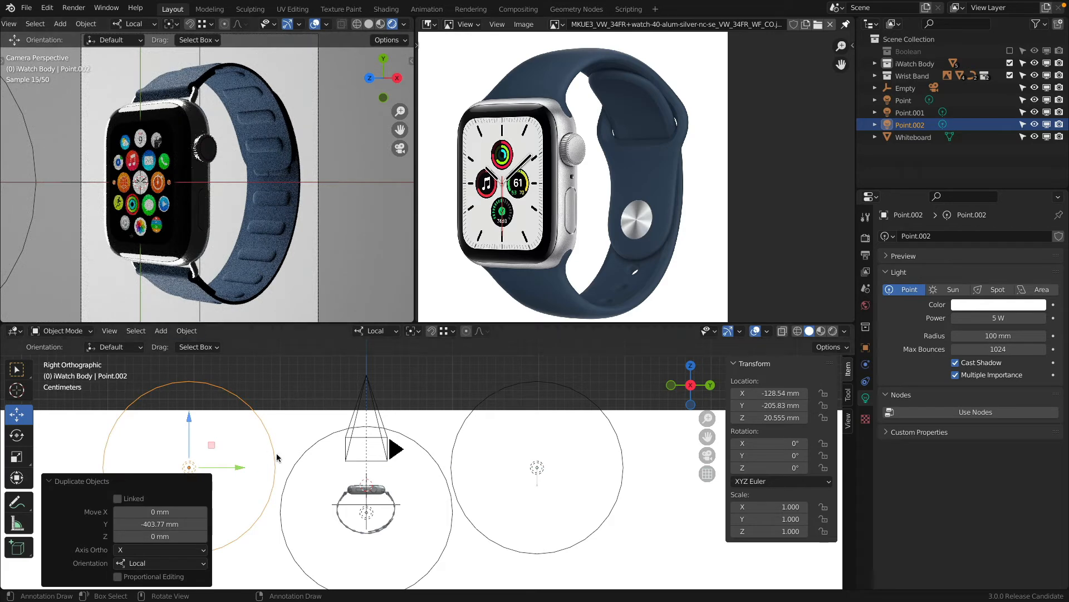
shift+middle_drag(189, 415, 249, 384)
drag(249, 384, 254, 425)
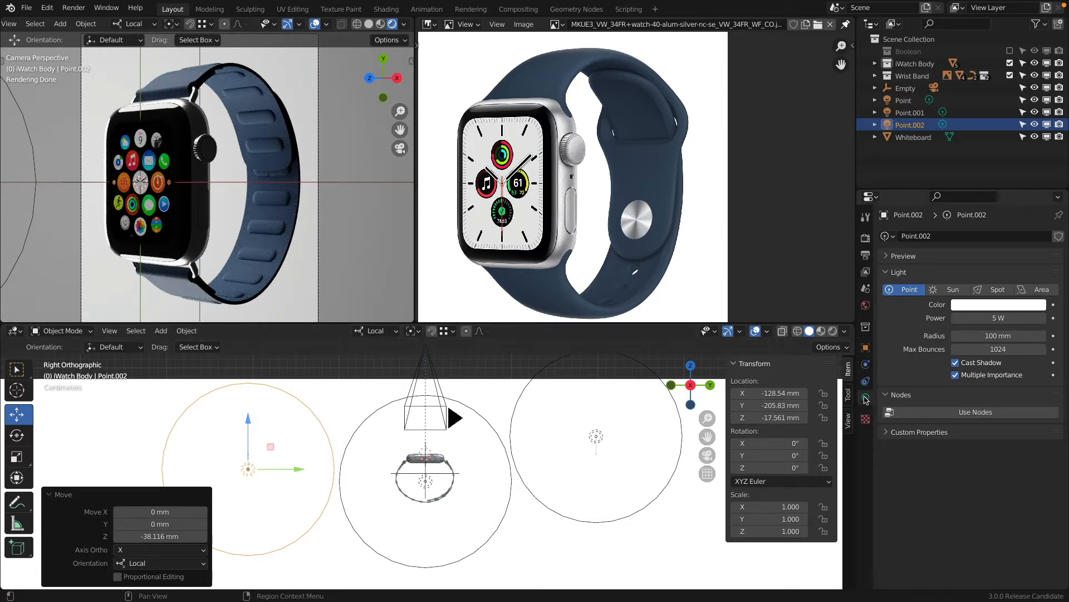
Set the power of both duplicated point lights, on opposite sides of the watch, to 2 W.
click(1044, 318)
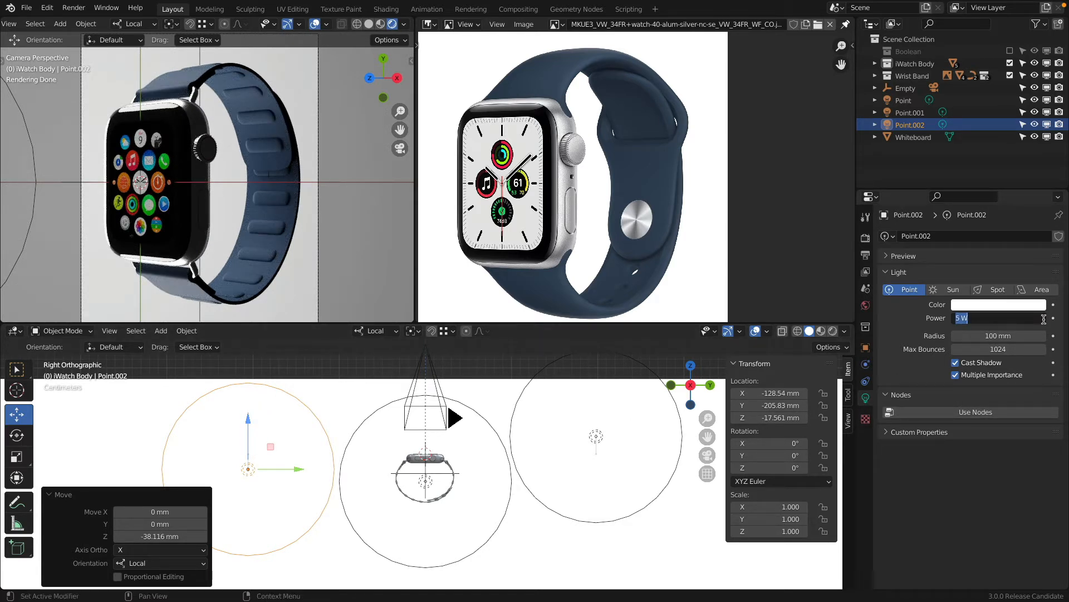
text(2)
key(Return)
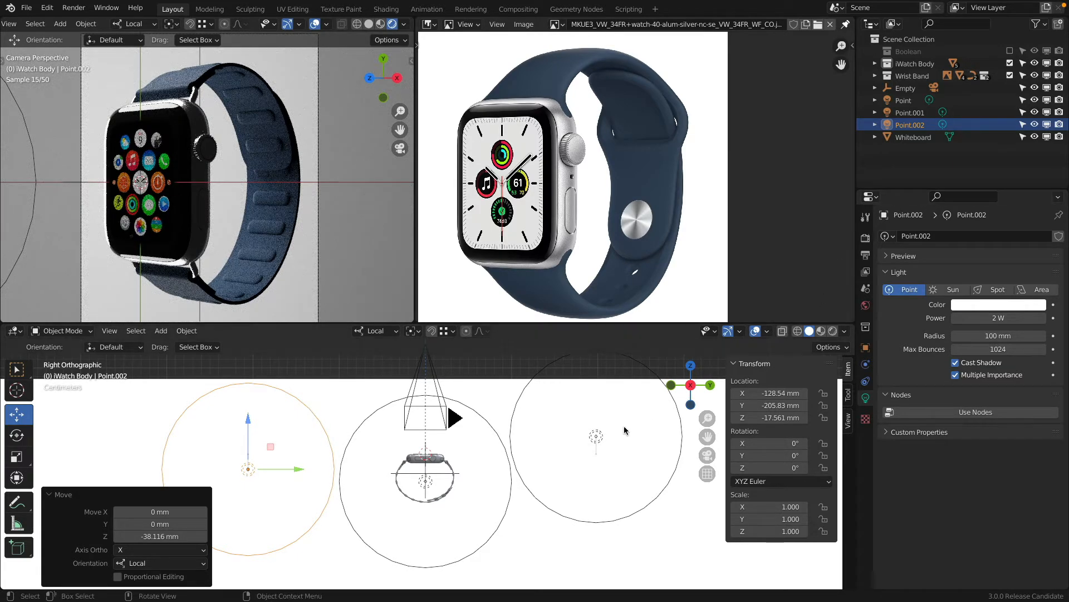
click(597, 436)
click(1006, 315)
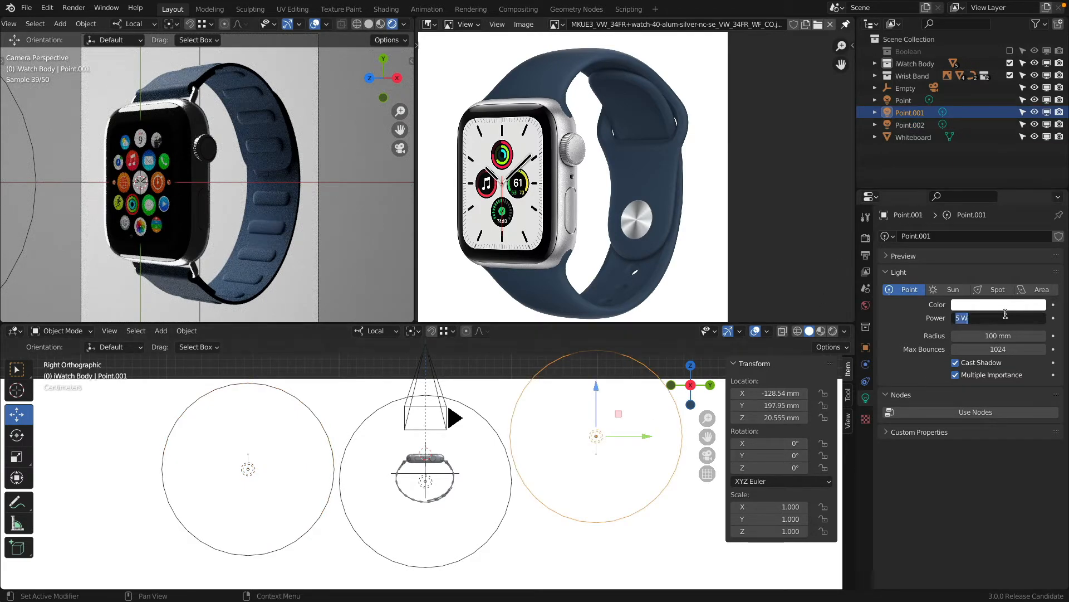
text(2)
key(Return)
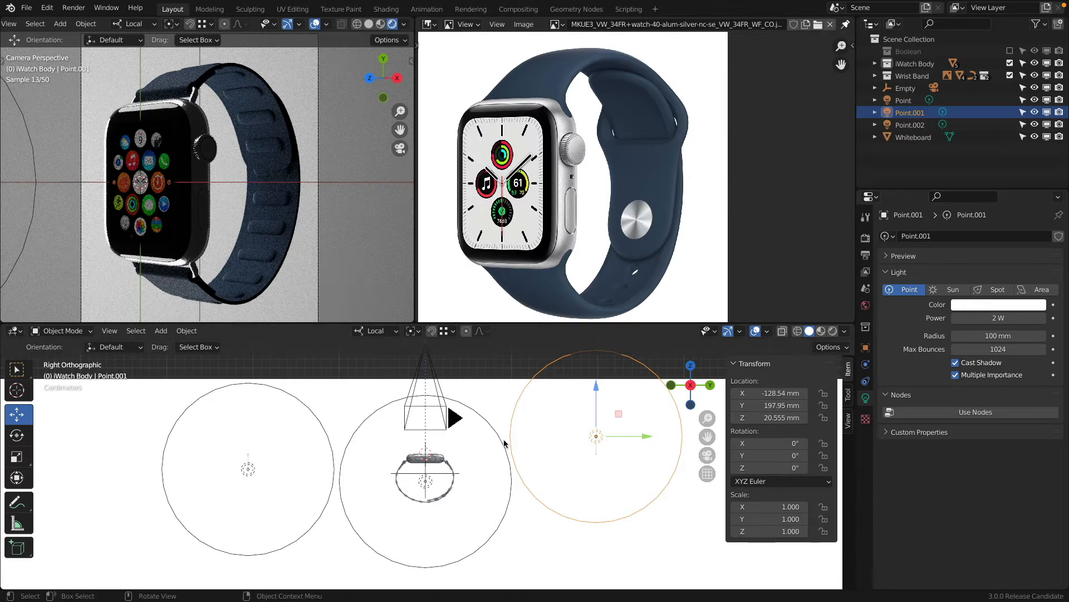
Set the power of the original point light, the middle one beneath the watch in right view, to 1 W.
click(491, 432)
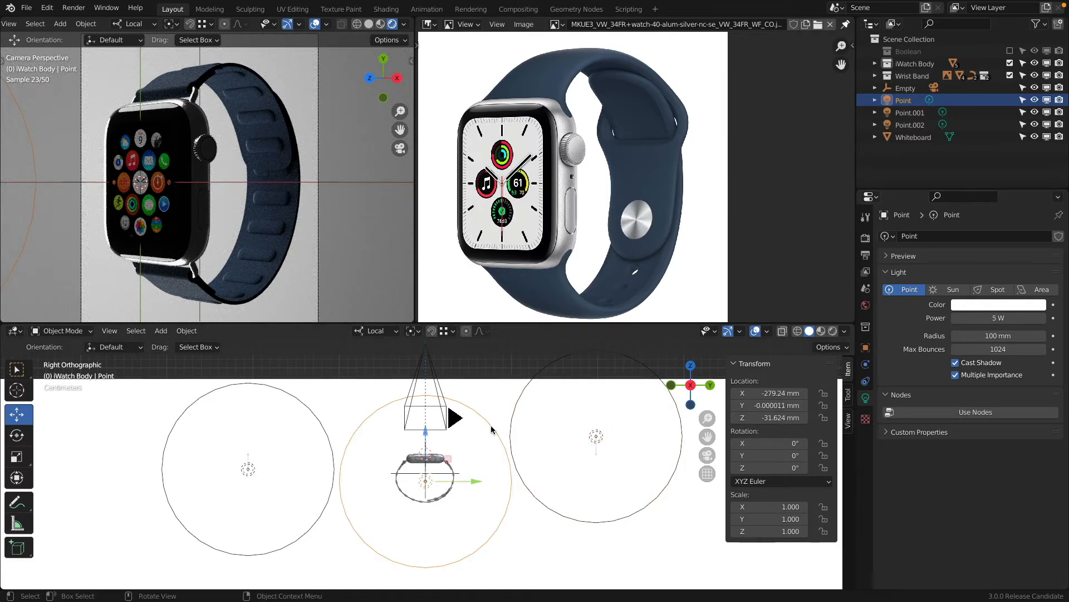
click(1001, 318)
text(2)
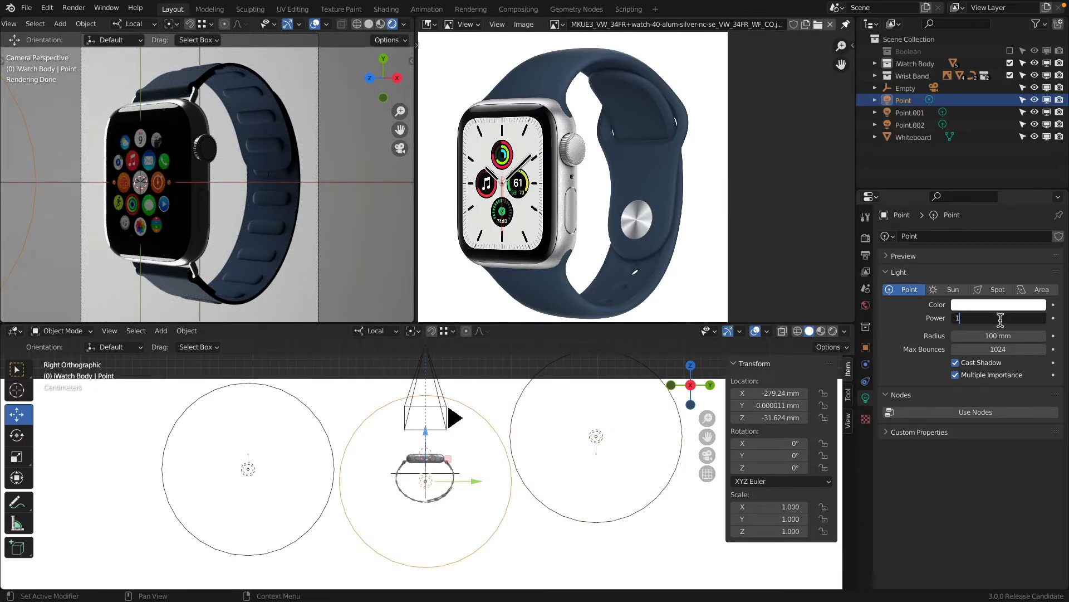
key(Return)
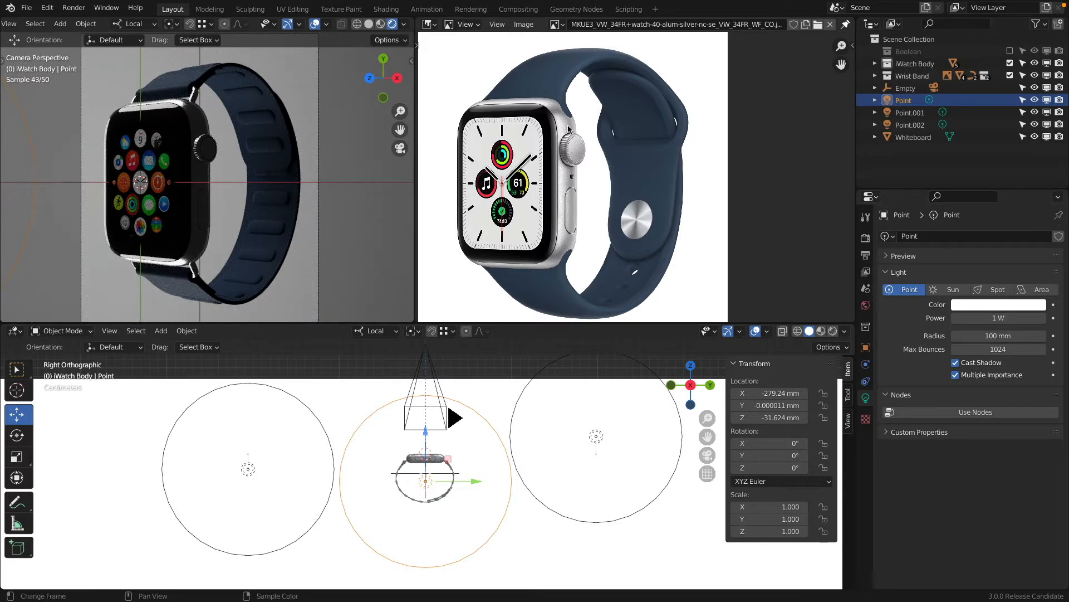
In top view, duplicate this light about 432 mm along X to the camera side of the watch.
key(KP_7)
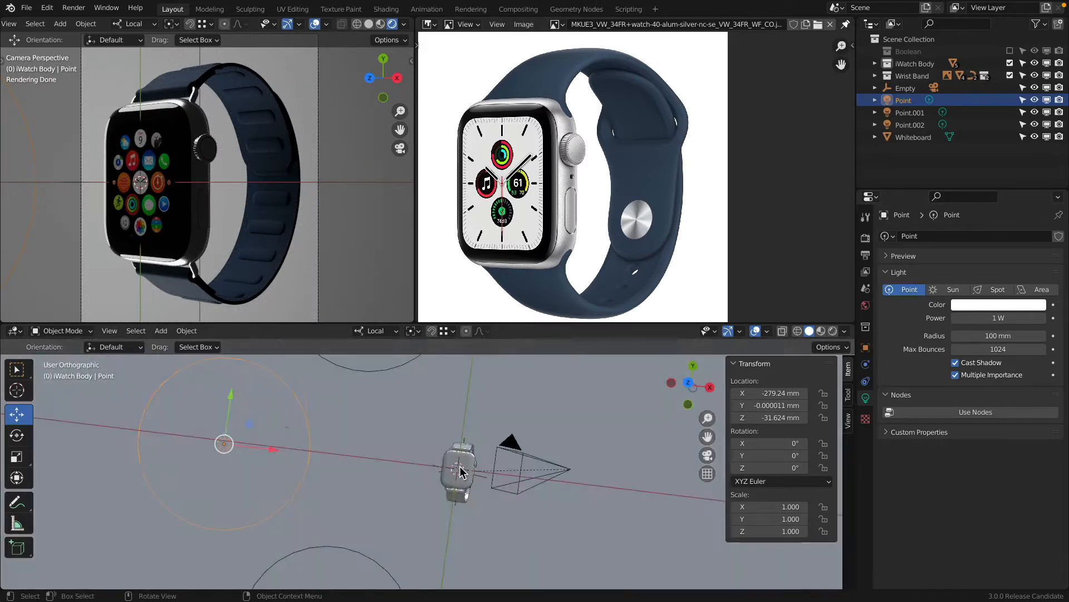
scroll(460, 470, down, 5)
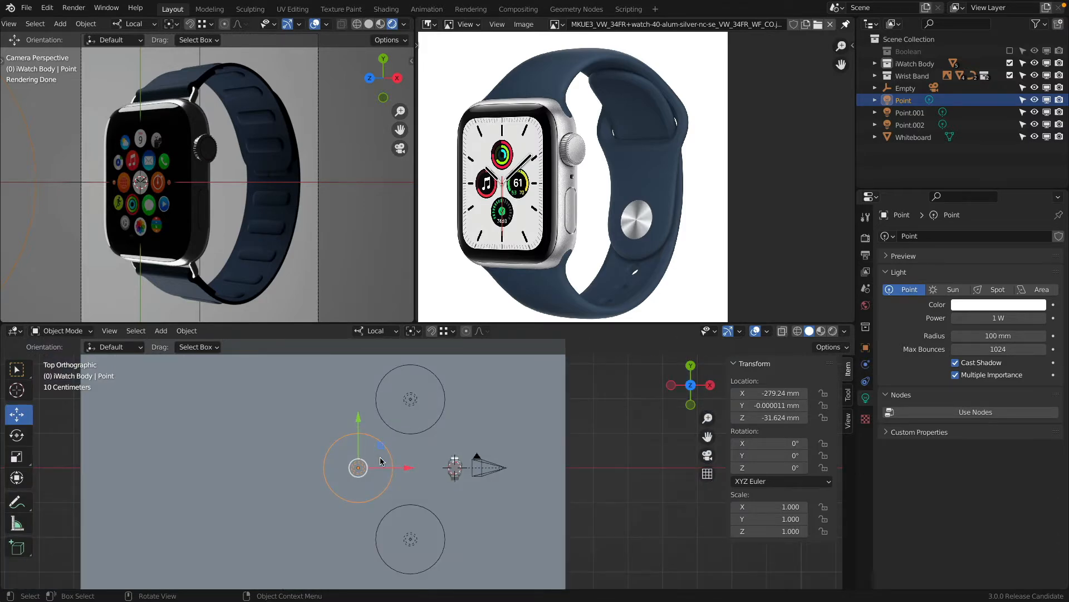
key(shift+d)
key(x)
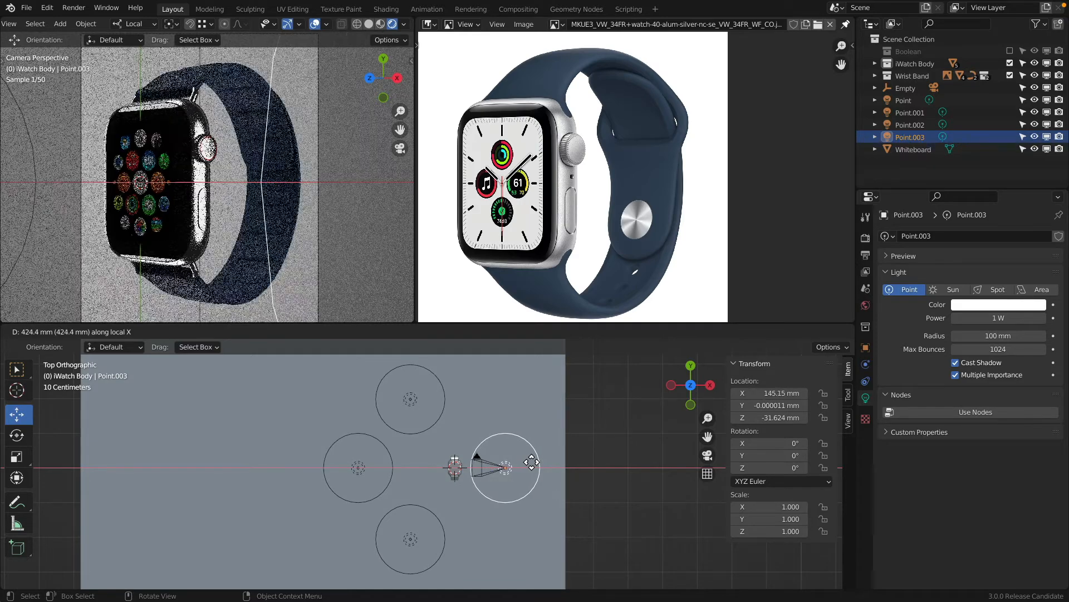
click(532, 463)
In front view, move the duplicated light up and outward to about X 211 mm, Z 142 mm.
key(KP_1)
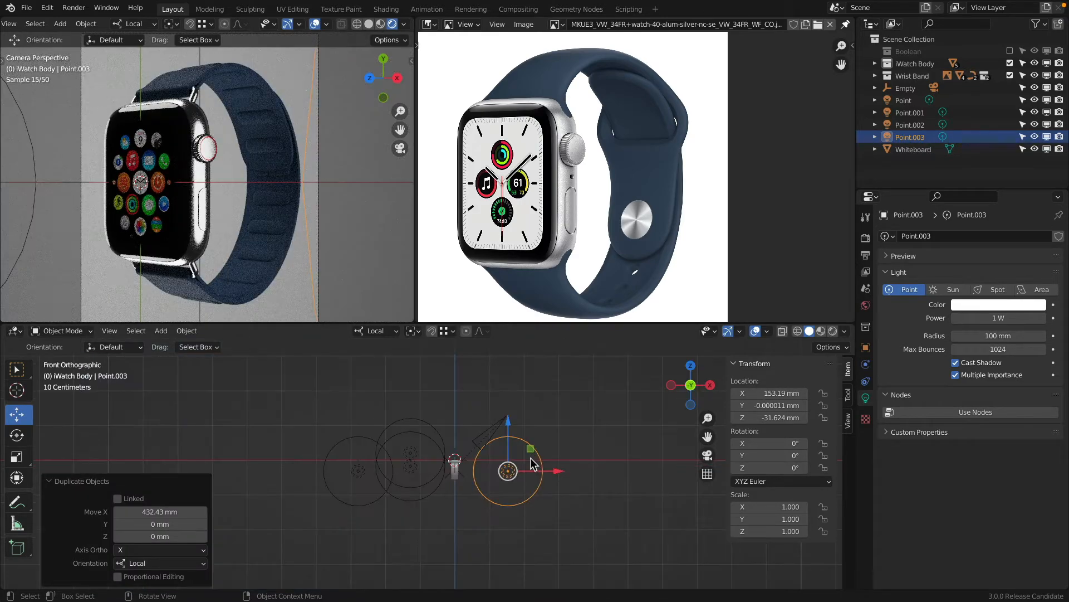
key(g)
key(z)
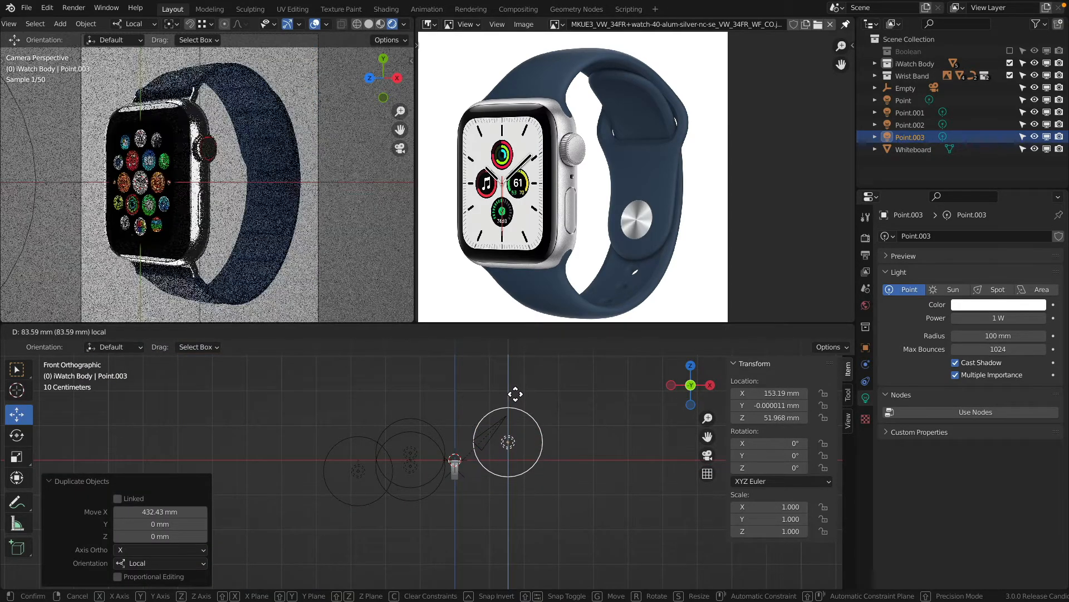
click(519, 379)
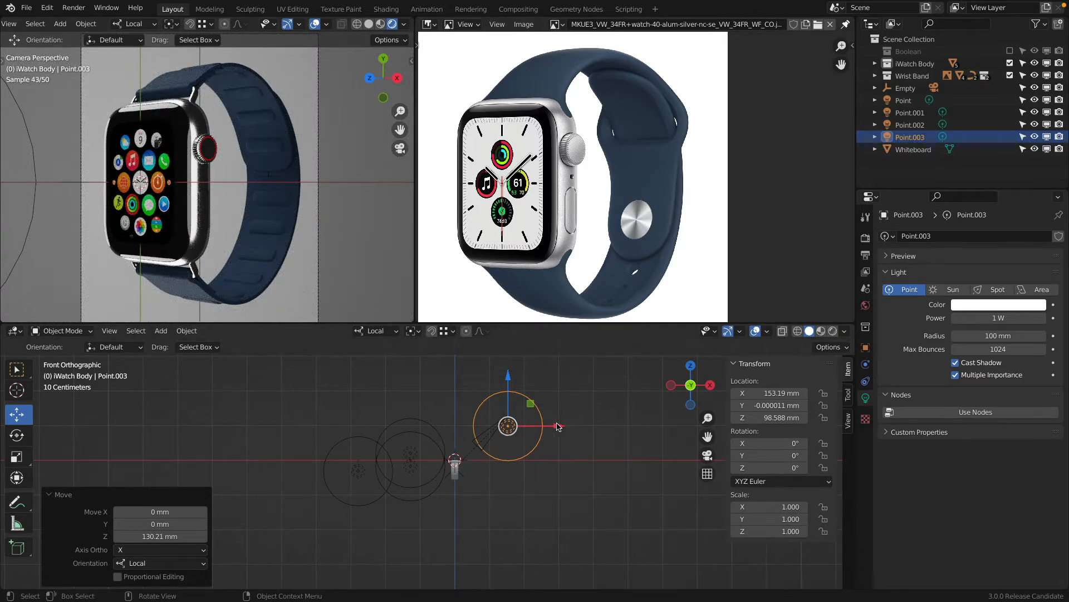
drag(561, 426, 582, 427)
drag(529, 381, 532, 365)
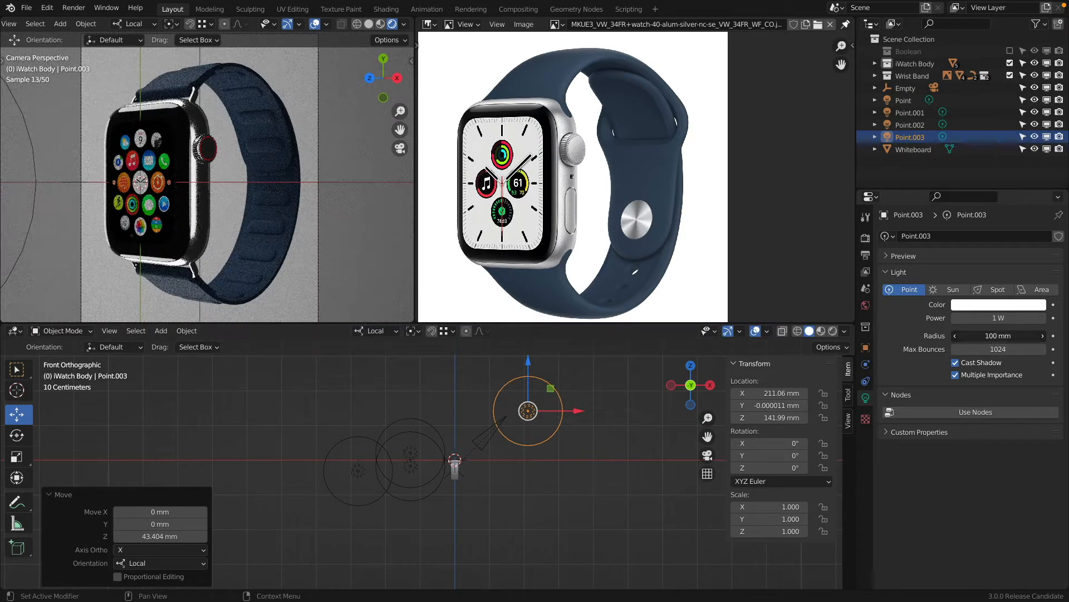
Enlarge the new light's radius to 210 mm and shift it along X to about 182 mm.
drag(993, 335, 1041, 336)
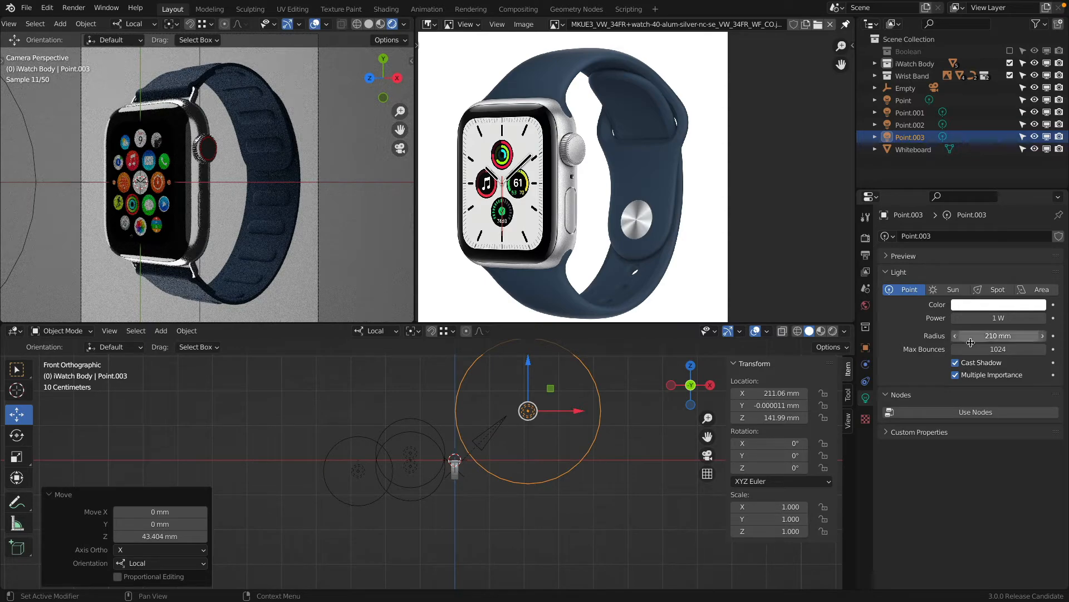
drag(583, 410, 567, 410)
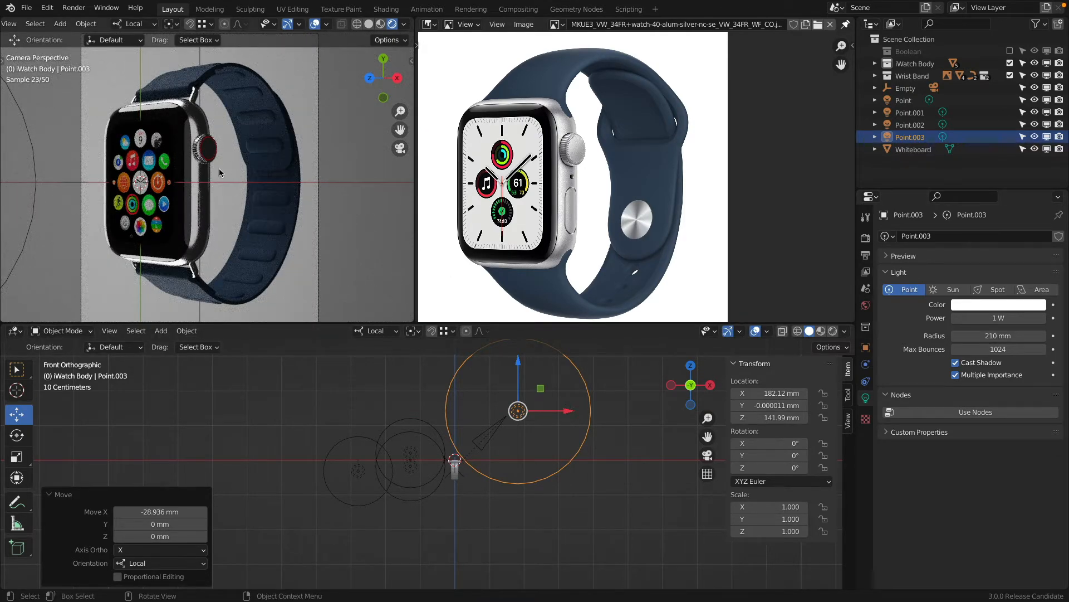
scroll(219, 168, up, 3)
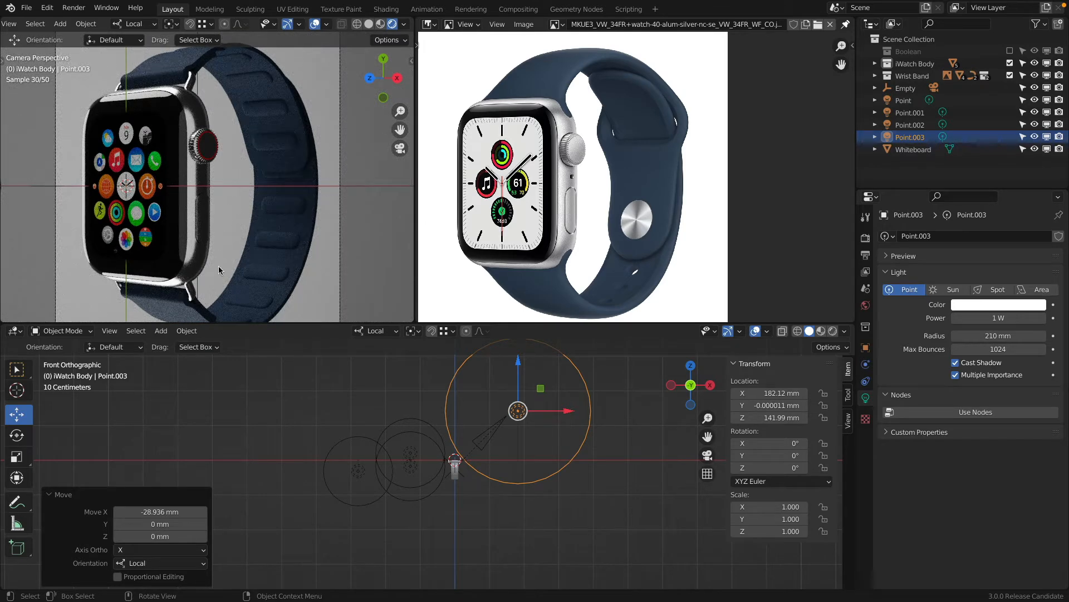
Try a power of 2 W on the new camera-side light, and set it to 4 W.
click(995, 318)
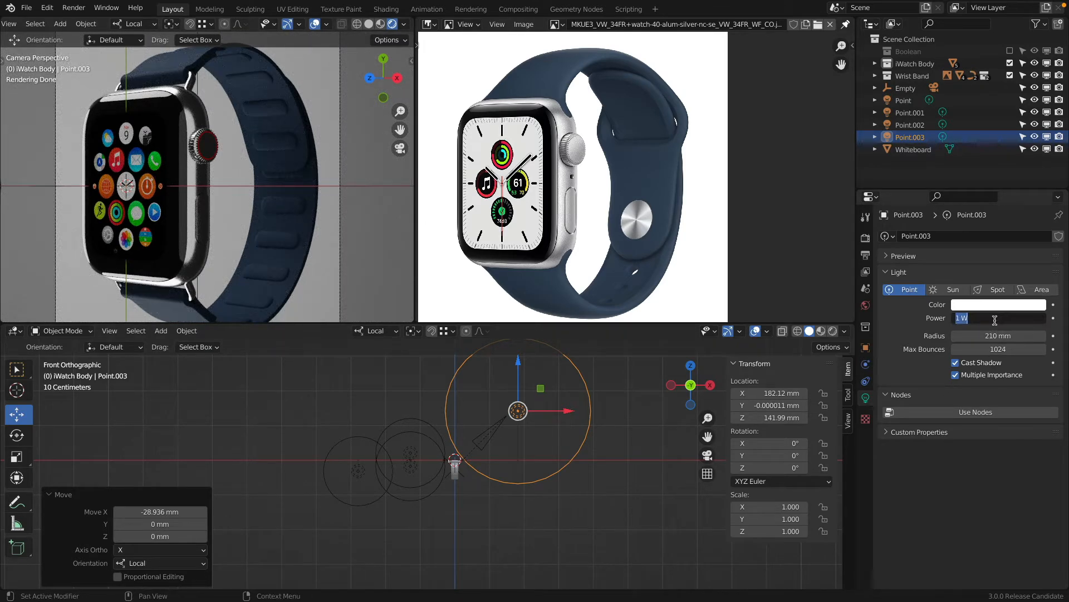
text(2)
key(Return)
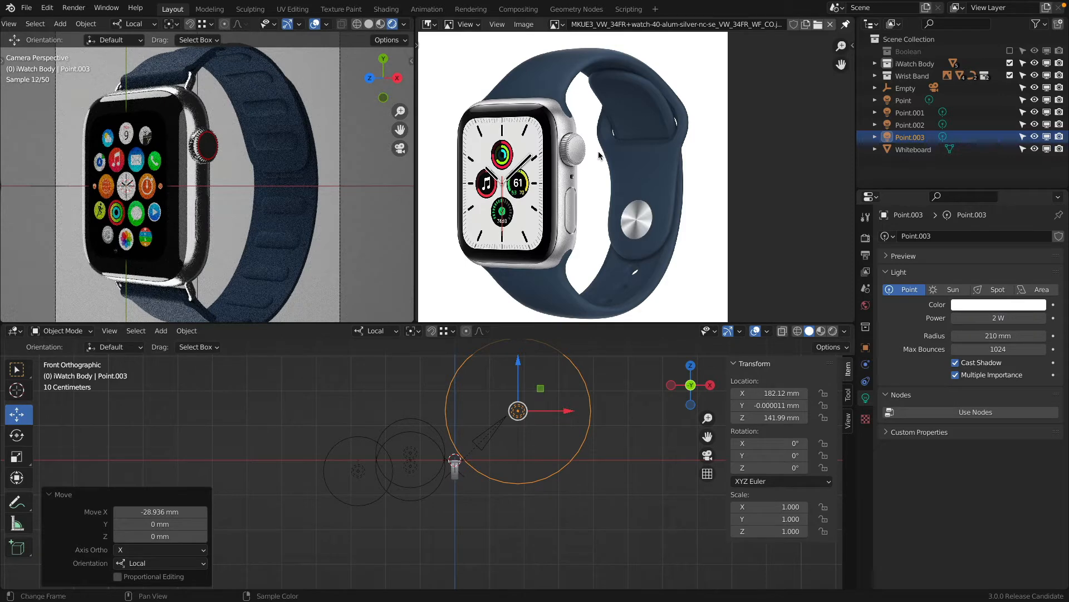
click(1000, 318)
text(5)
key(Return)
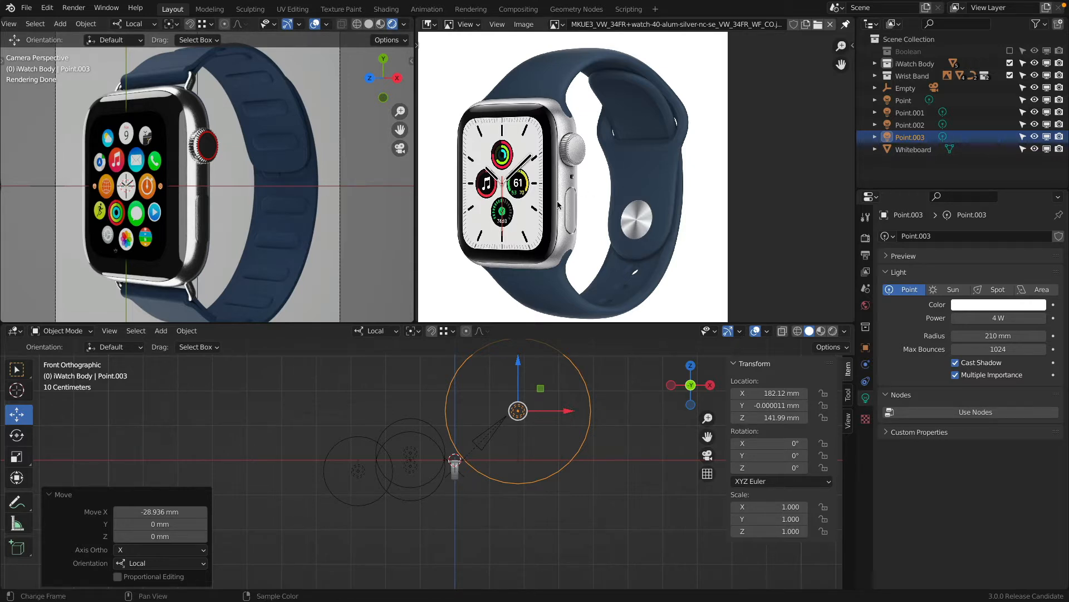
Switch to Finder, preview the navy-and-tan, silicone-band and orange leather-band watch photos in the Rendera Target folder, and return to Blender.
key(super+Tab)
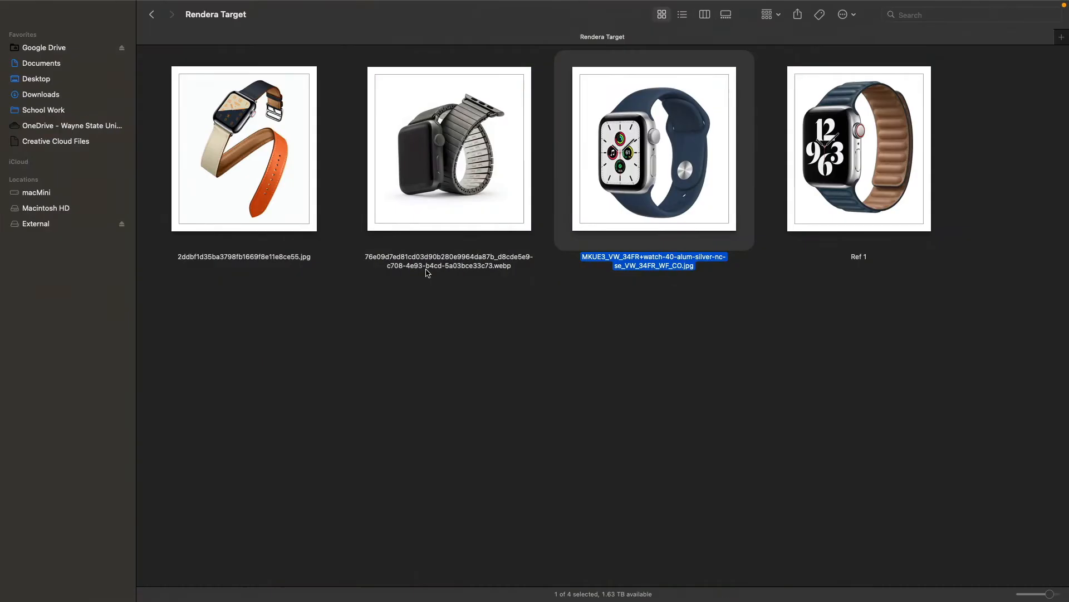
click(834, 173)
key(space)
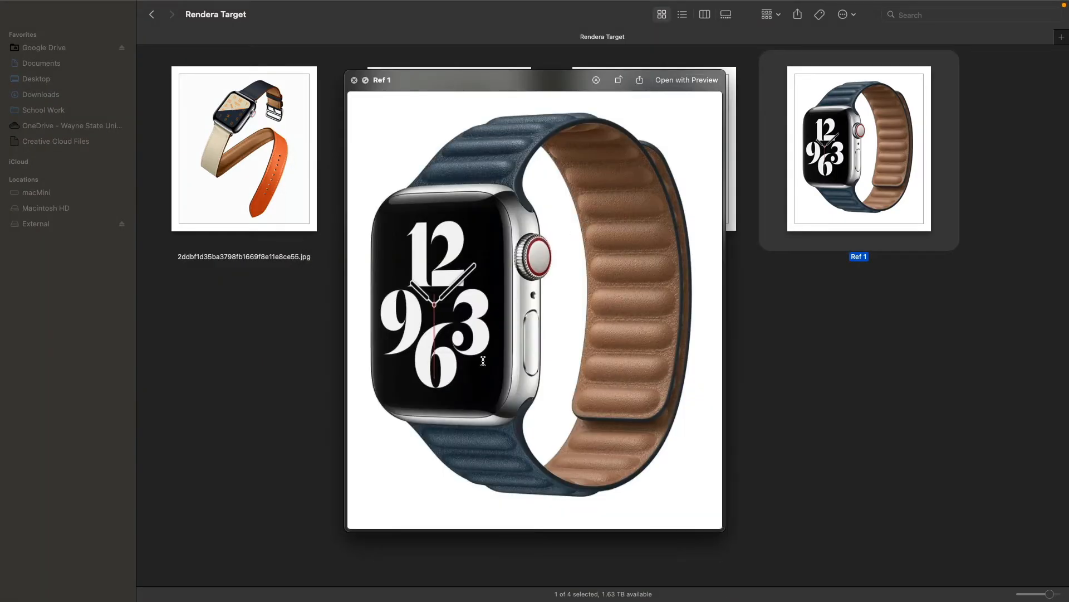
key(space)
key(Left)
key(space)
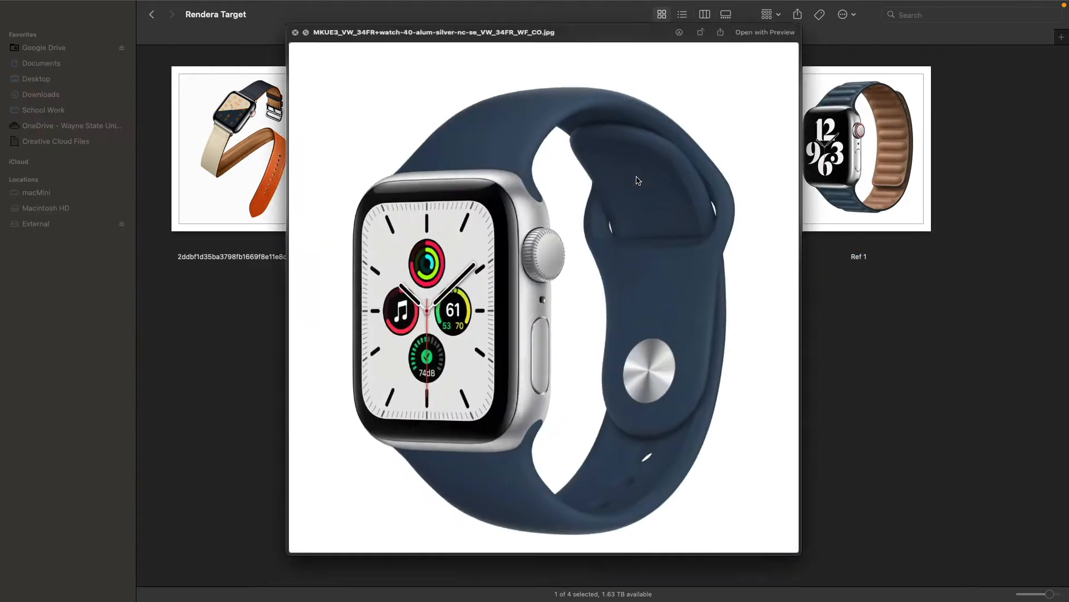
key(space)
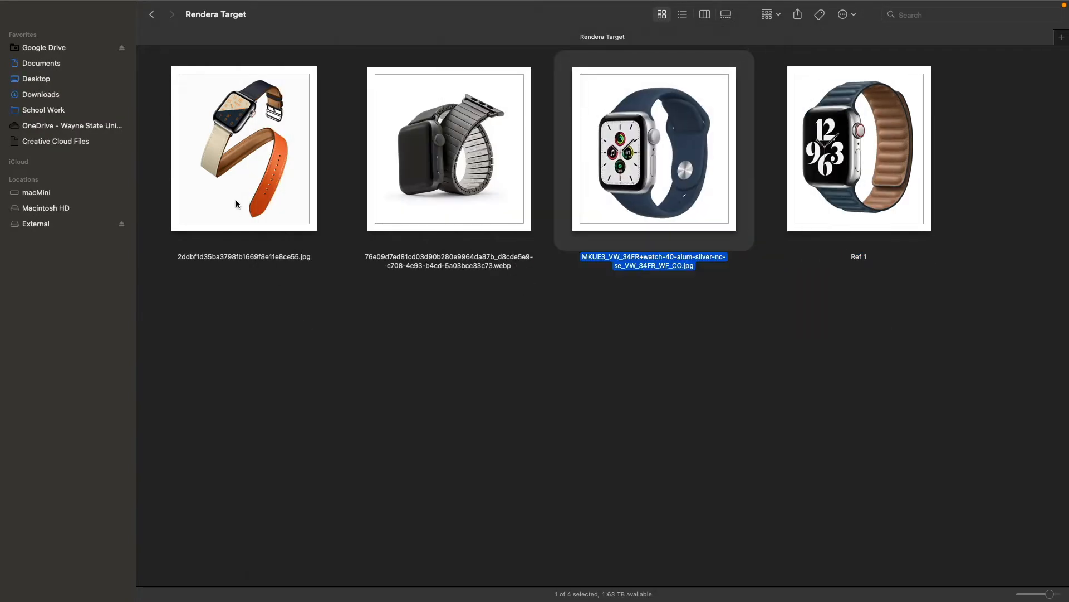
key(Left)
key(Left)
key(space)
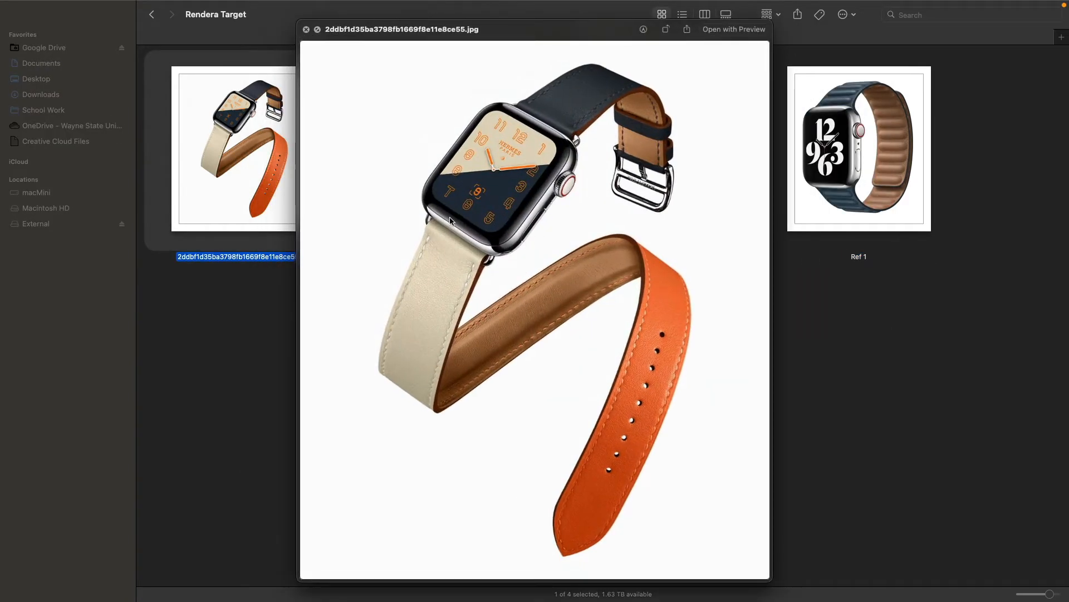
key(space)
key(super+Tab)
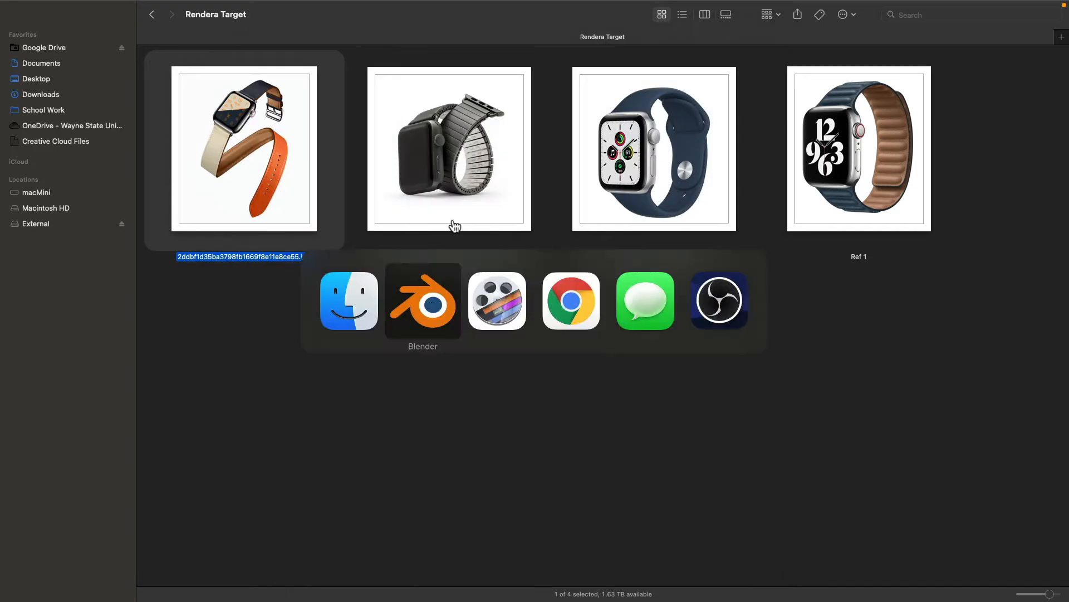
click(434, 306)
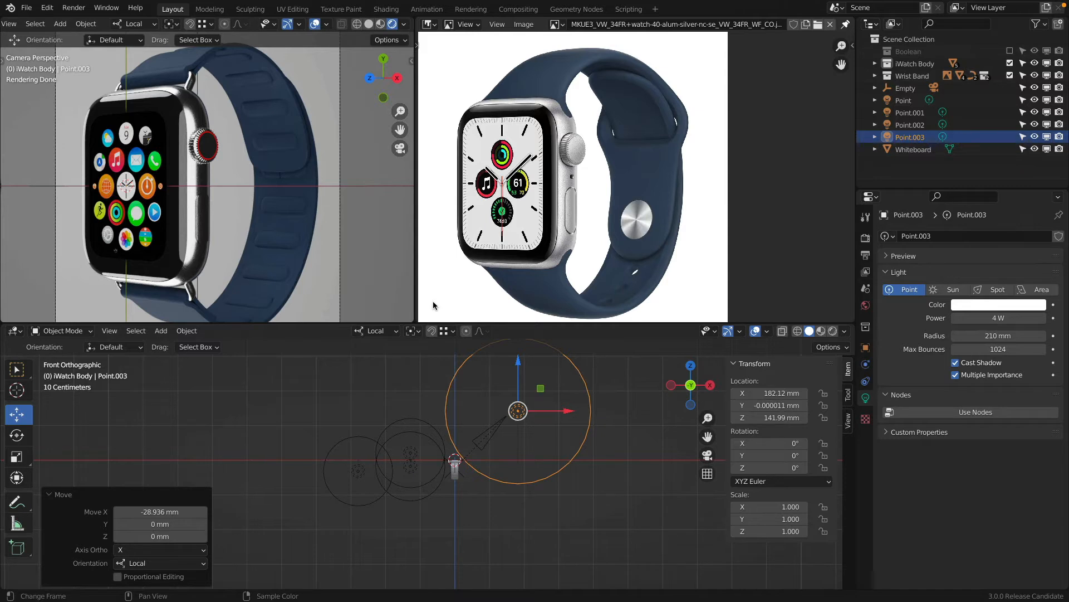
Set the roughness of the watch main body's Aluminum material to 0.4.
click(199, 110)
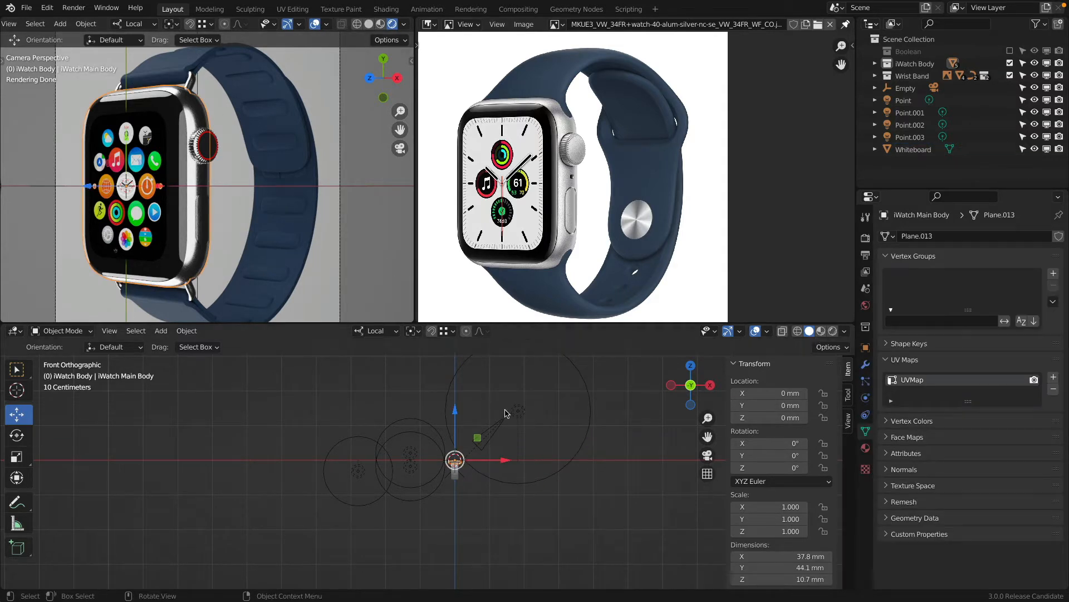
click(867, 448)
scroll(903, 450, down, 5)
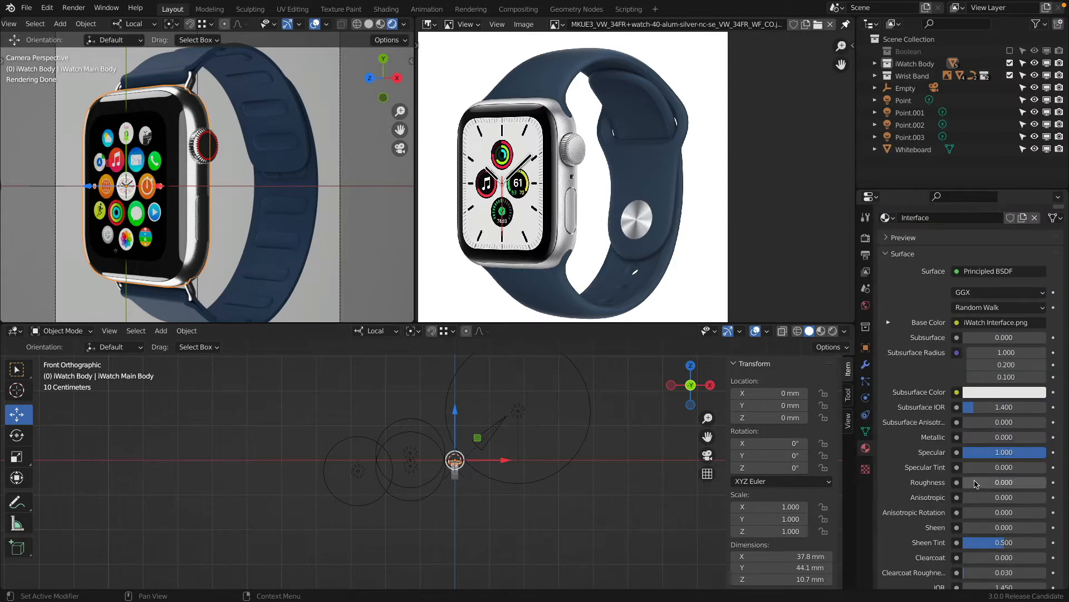
click(976, 483)
key(Escape)
scroll(927, 303, up, 5)
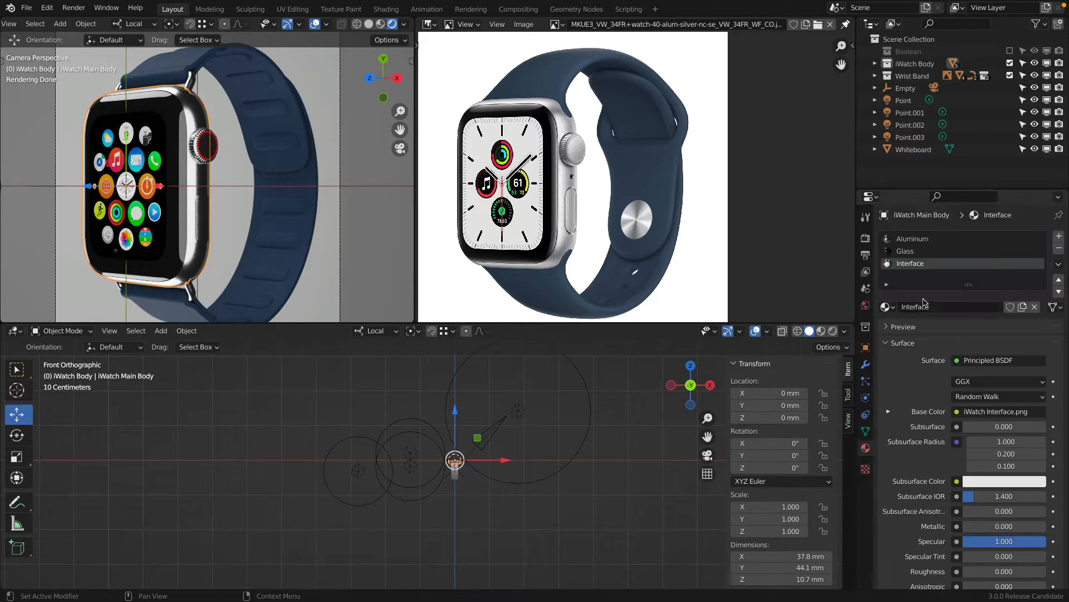
click(925, 240)
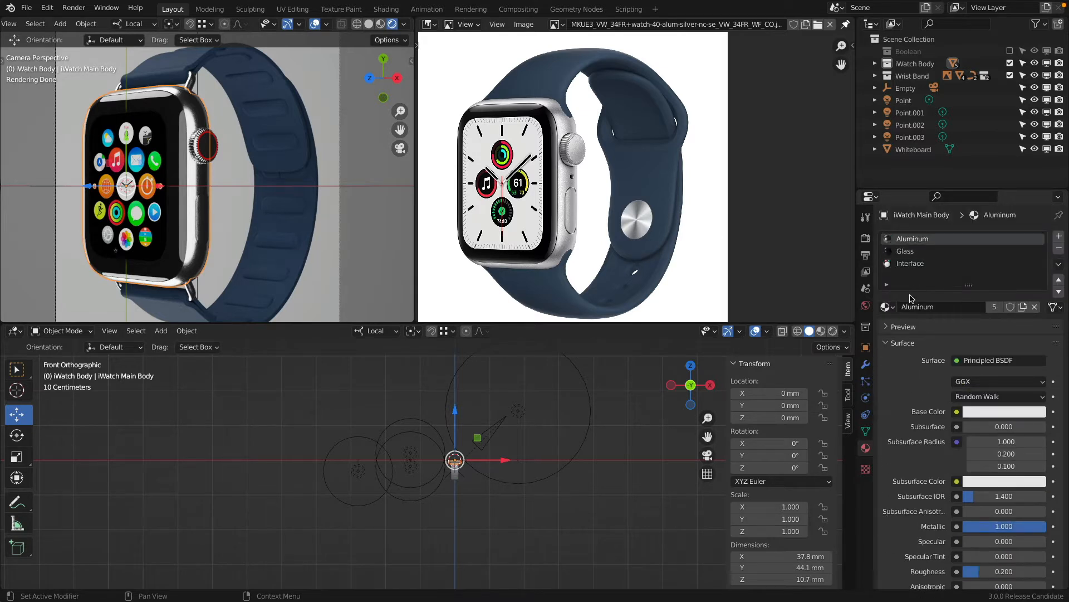
scroll(906, 431, down, 5)
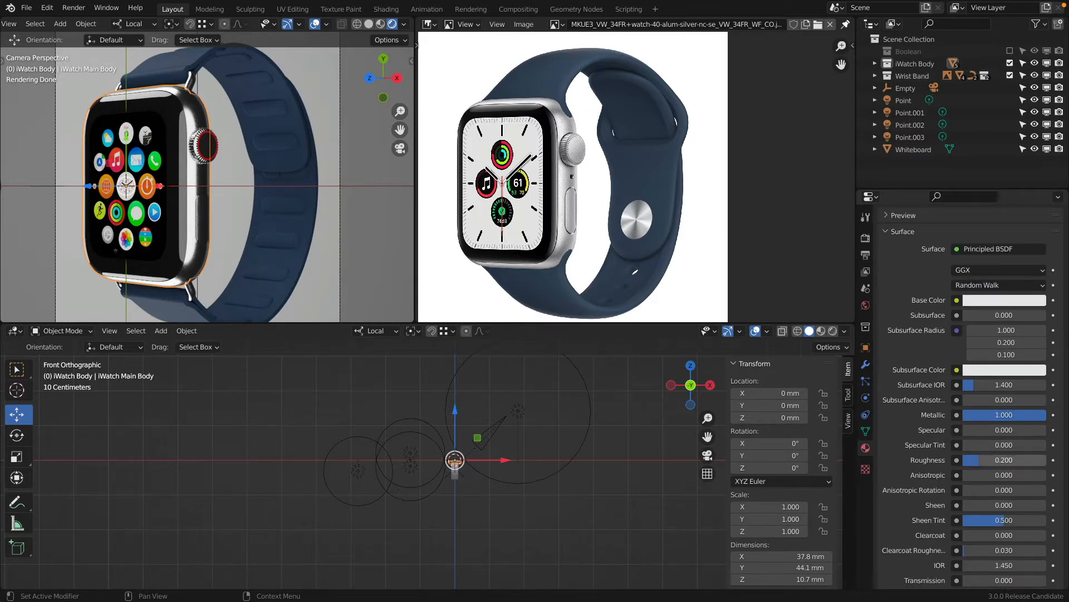
click(1031, 464)
text(0.4)
key(Return)
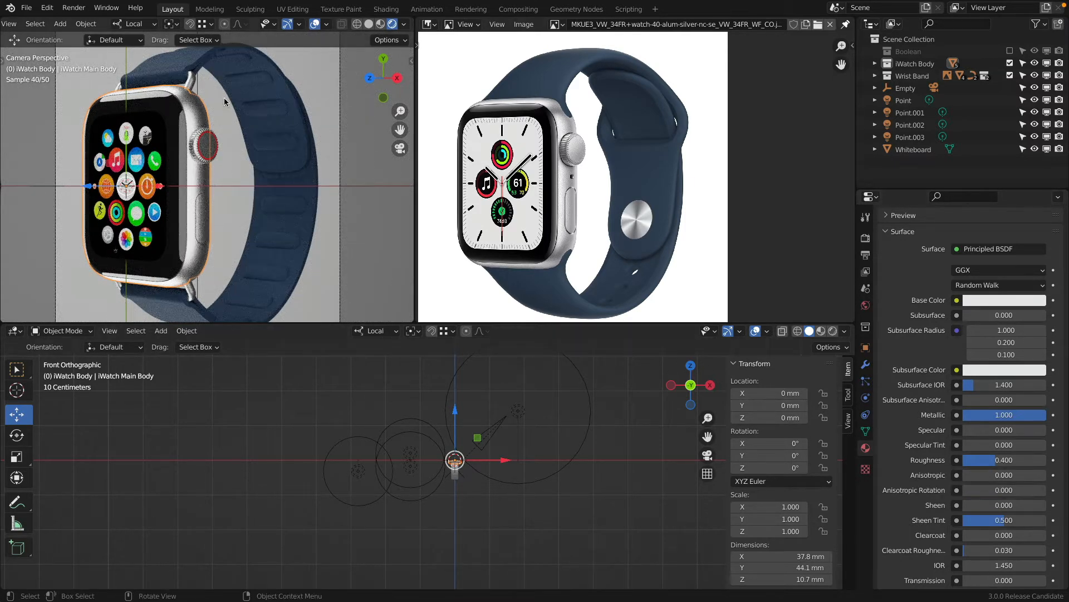
Compare the Aluminum material at roughness 0.2, and restore the roughness to 0.4.
click(1007, 461)
text(0.2)
key(Return)
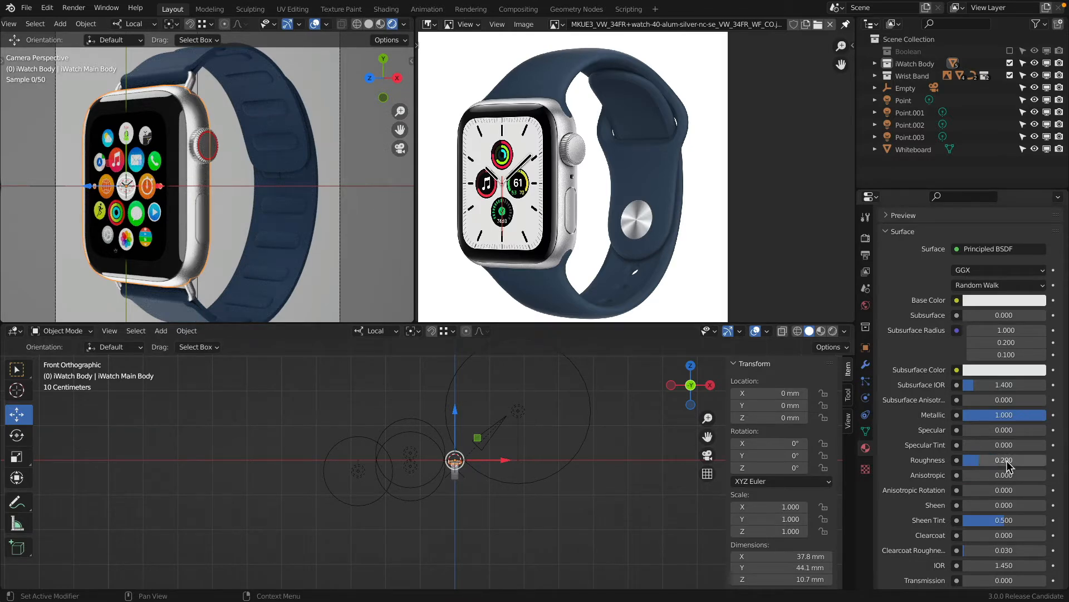
click(1007, 462)
key(BackSpace)
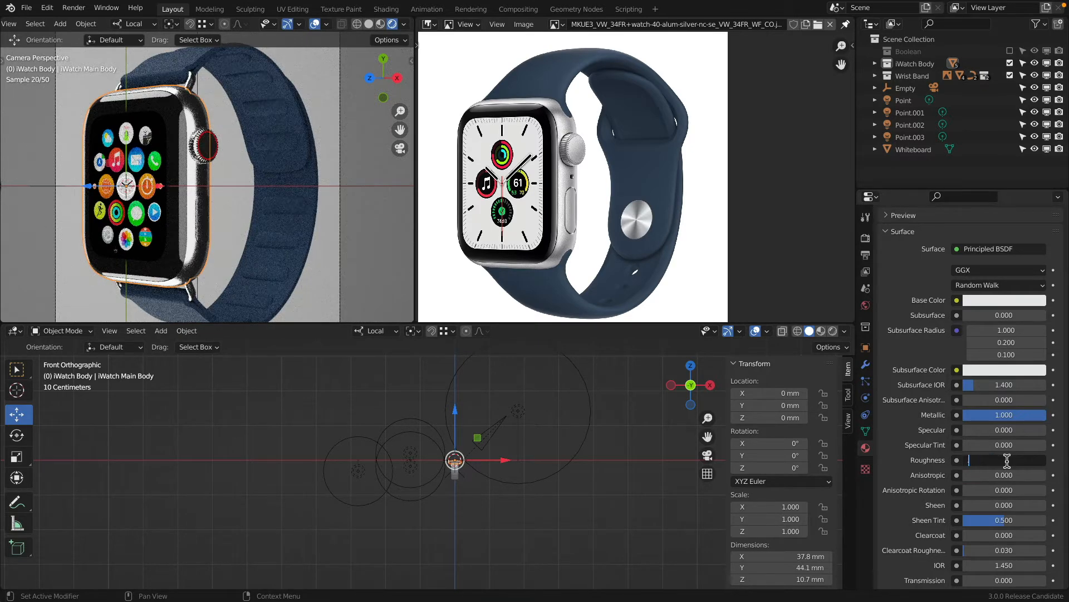
text(.4)
key(Return)
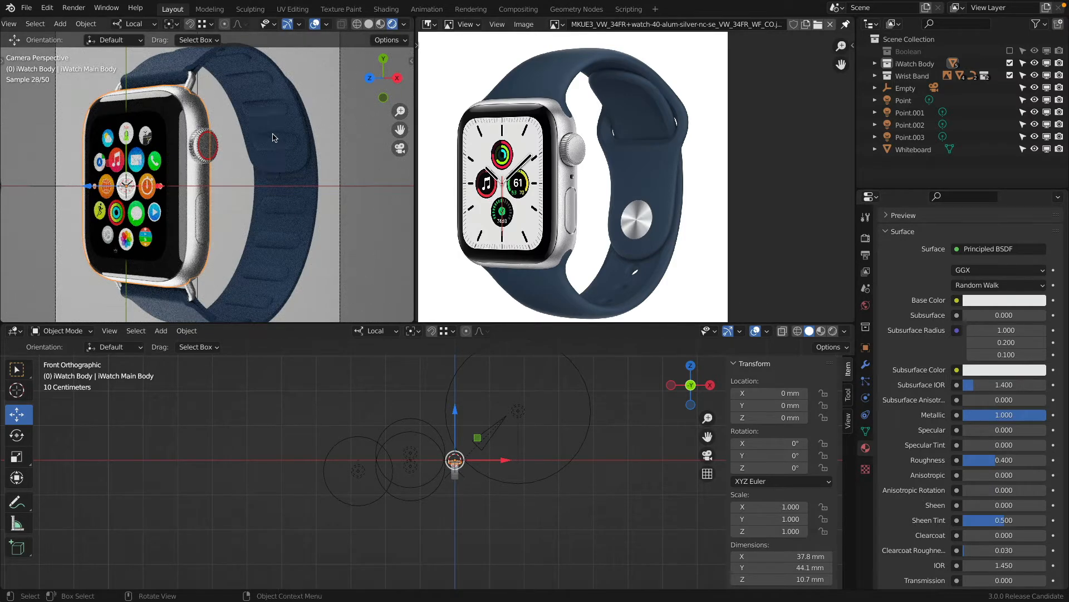
Try an exposure of 1 in the scene's Color Management settings.
scroll(272, 140, down, 3)
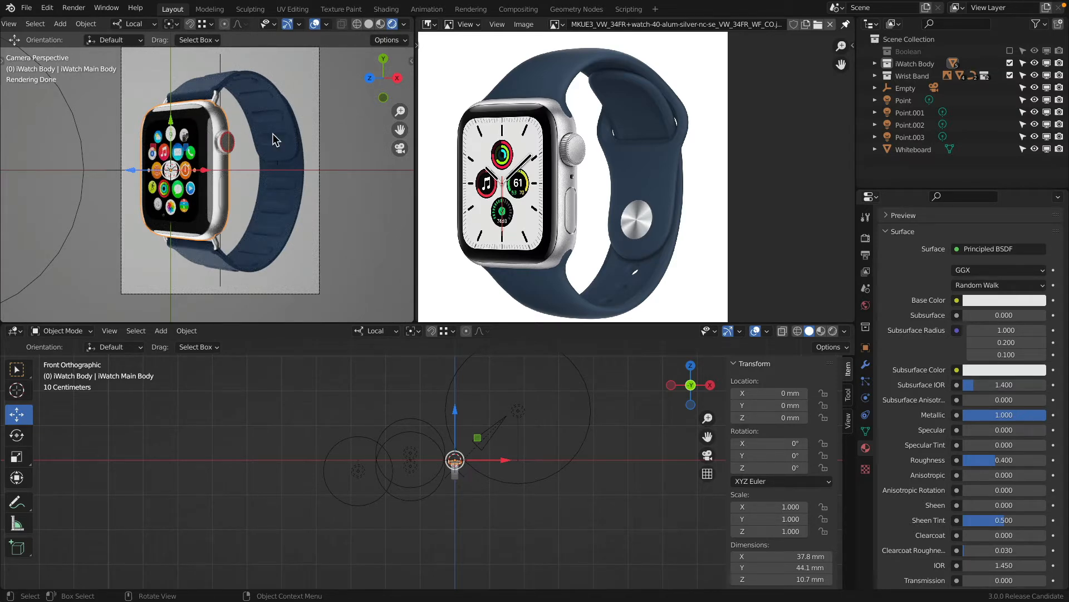
scroll(272, 133, up, 1)
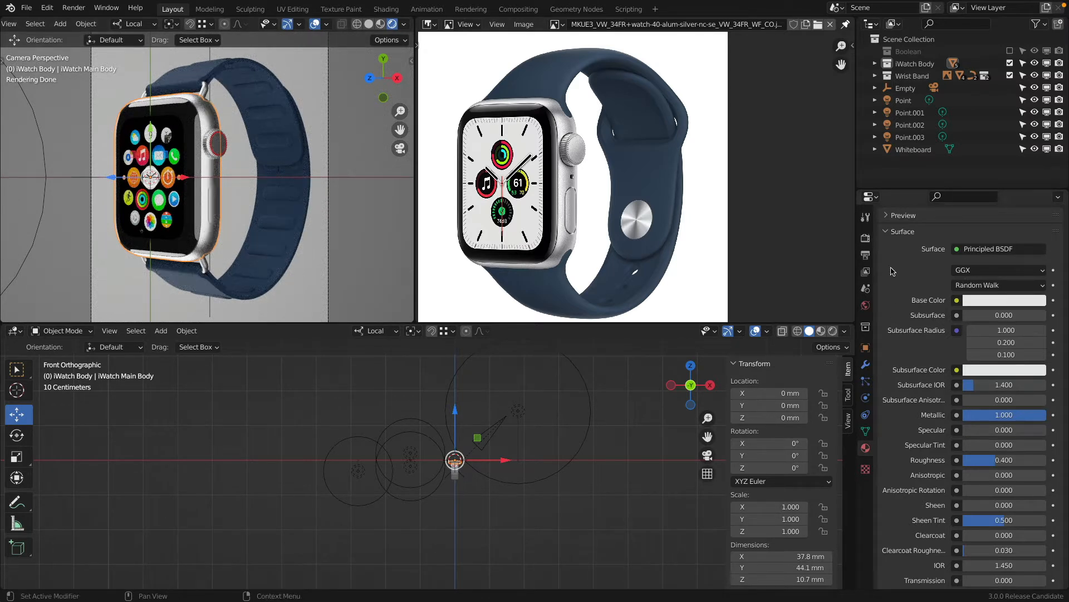
click(866, 237)
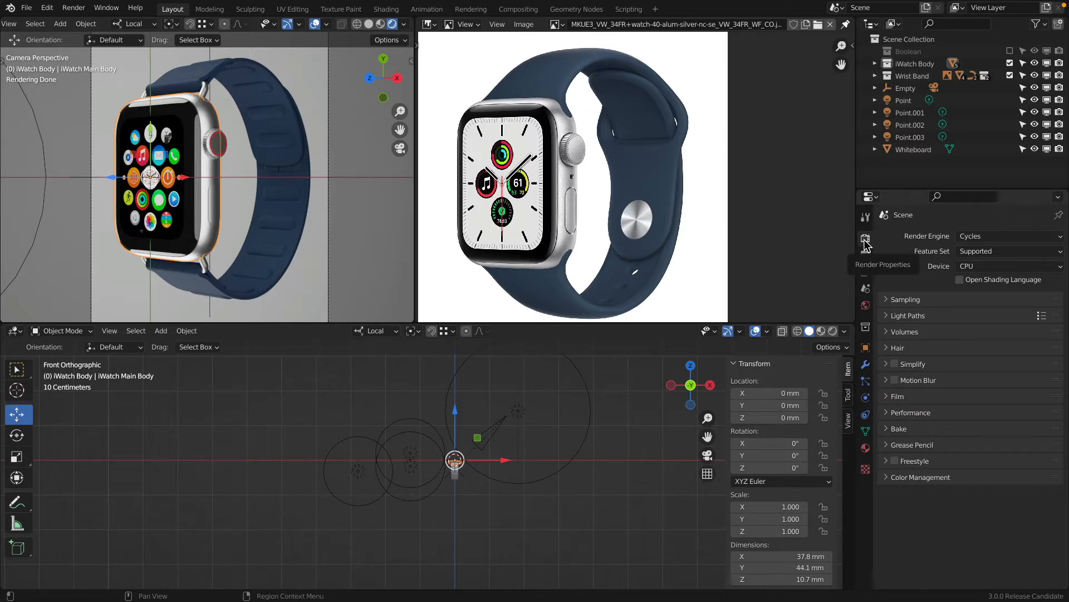
click(885, 477)
scroll(915, 433, down, 1)
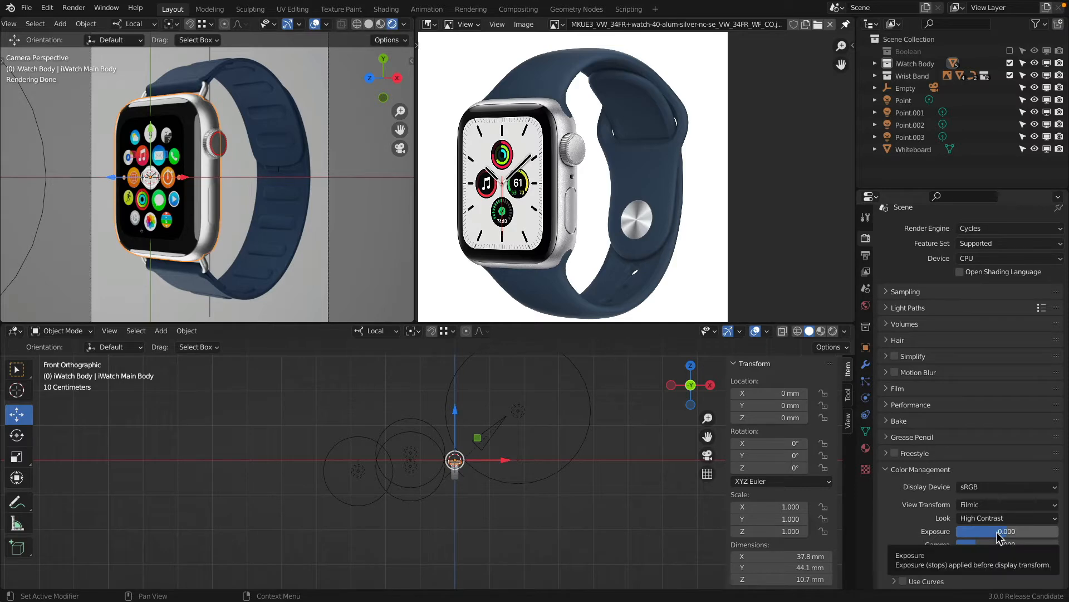
mouse_move(998, 536)
mouse_down()
mouse_move(1011, 537)
mouse_move(1008, 546)
mouse_up()
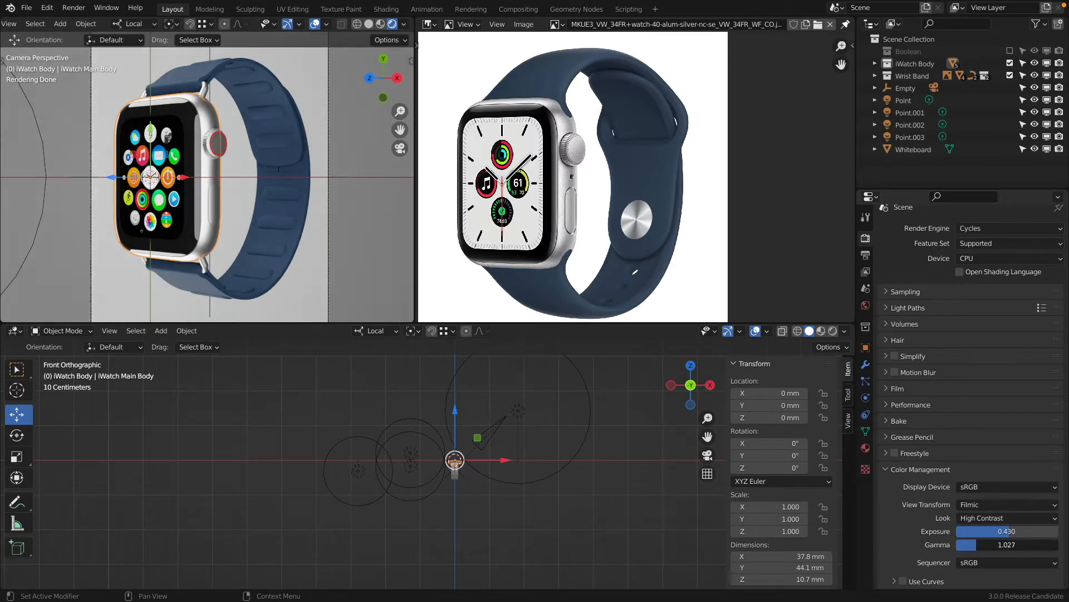
double_click(984, 531)
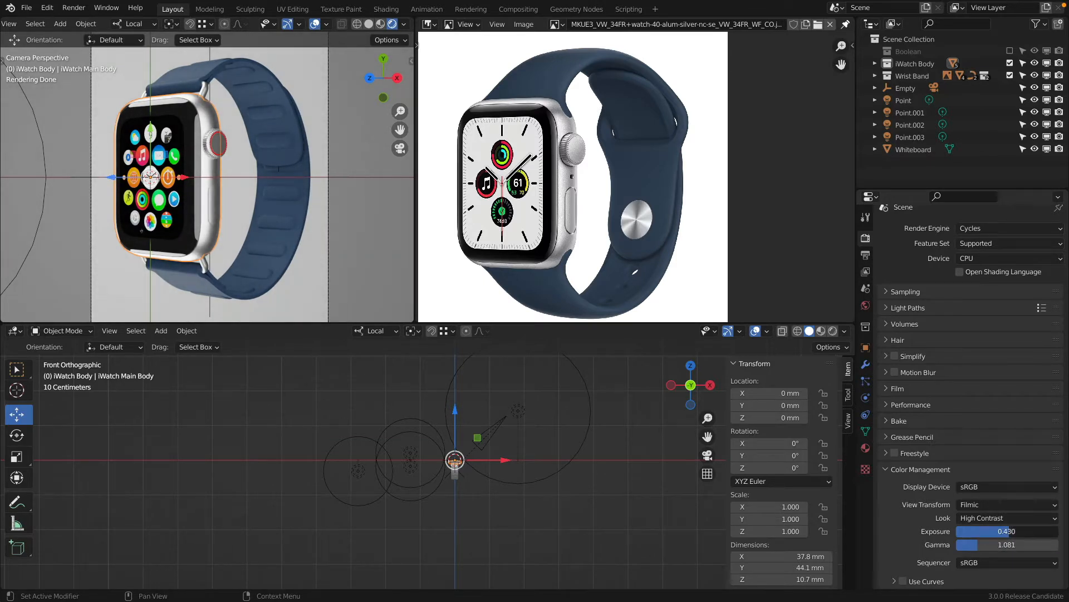
text(1)
key(Return)
Restore the scene's Color Management gamma to 1 and exposure to 0.
double_click(989, 545)
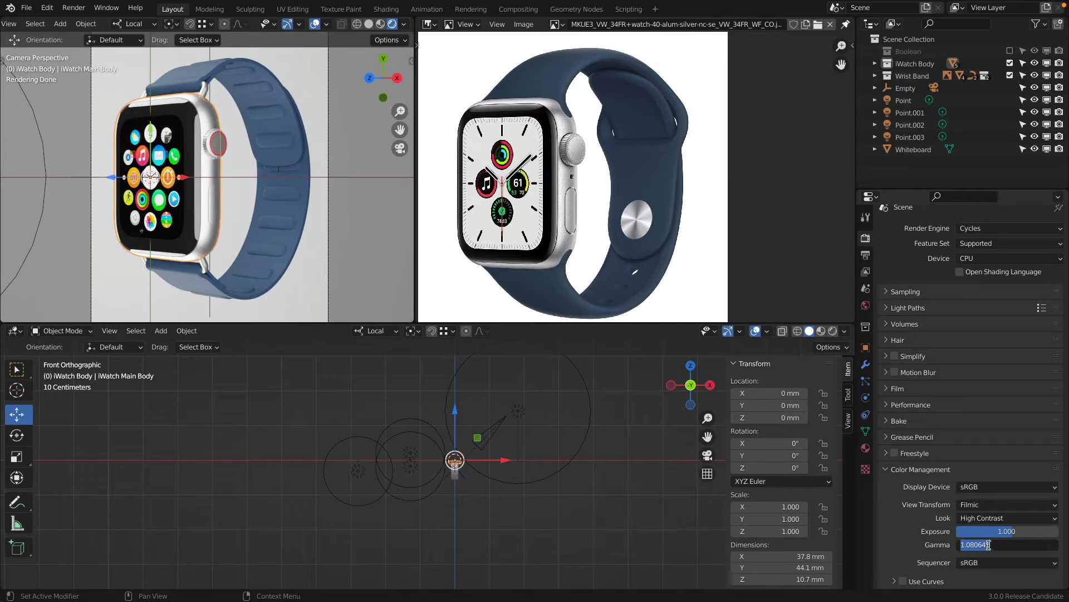
text(1)
key(Return)
double_click(999, 531)
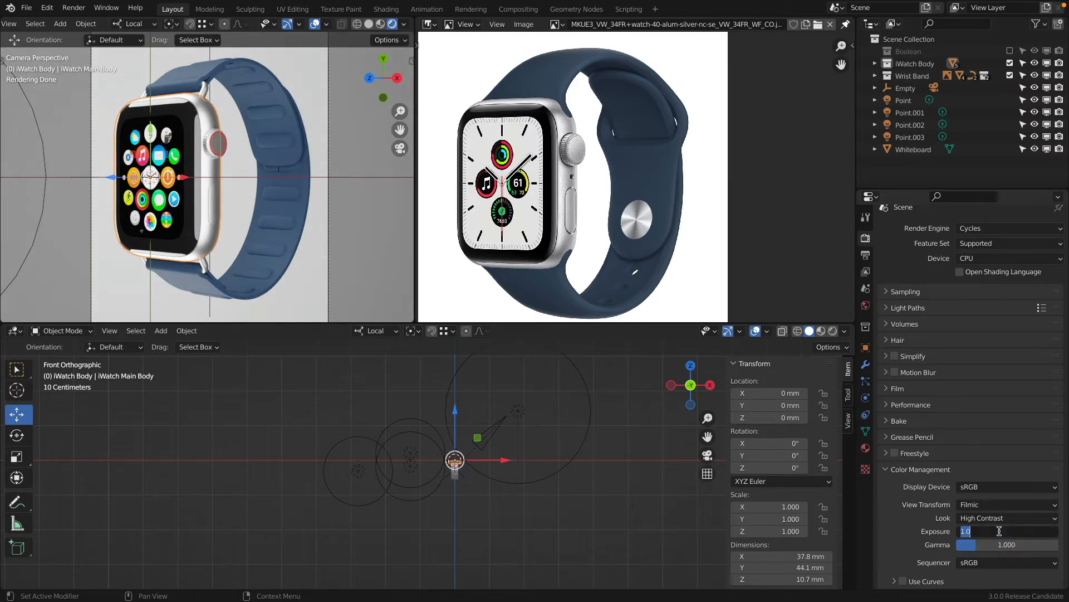
text(0)
key(Return)
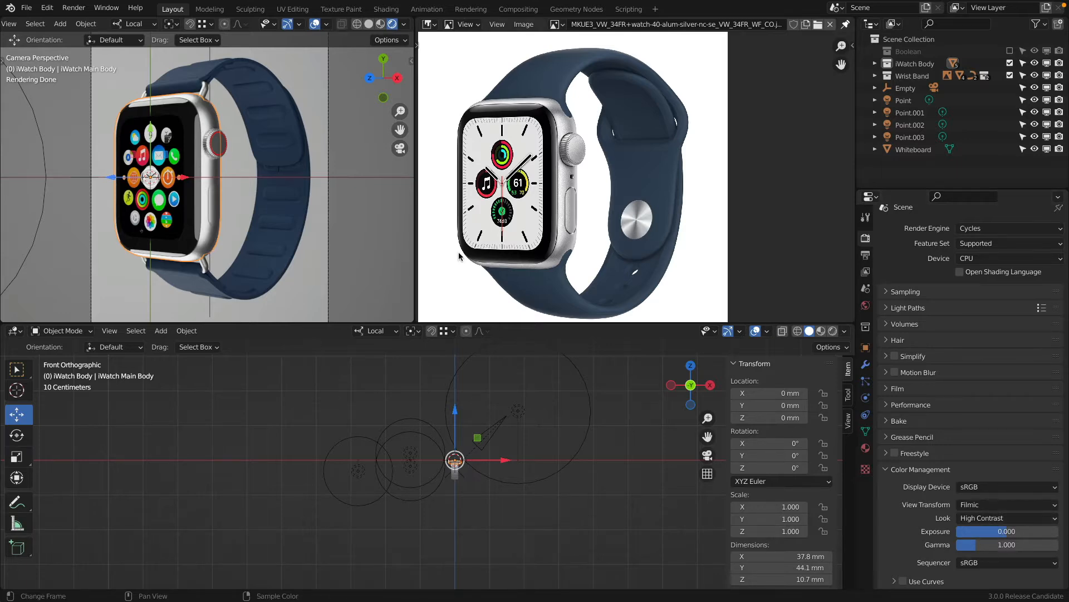
Compare the metal surface around the digital crown up close in the rendered view and the reference photo.
scroll(217, 123, up, 8)
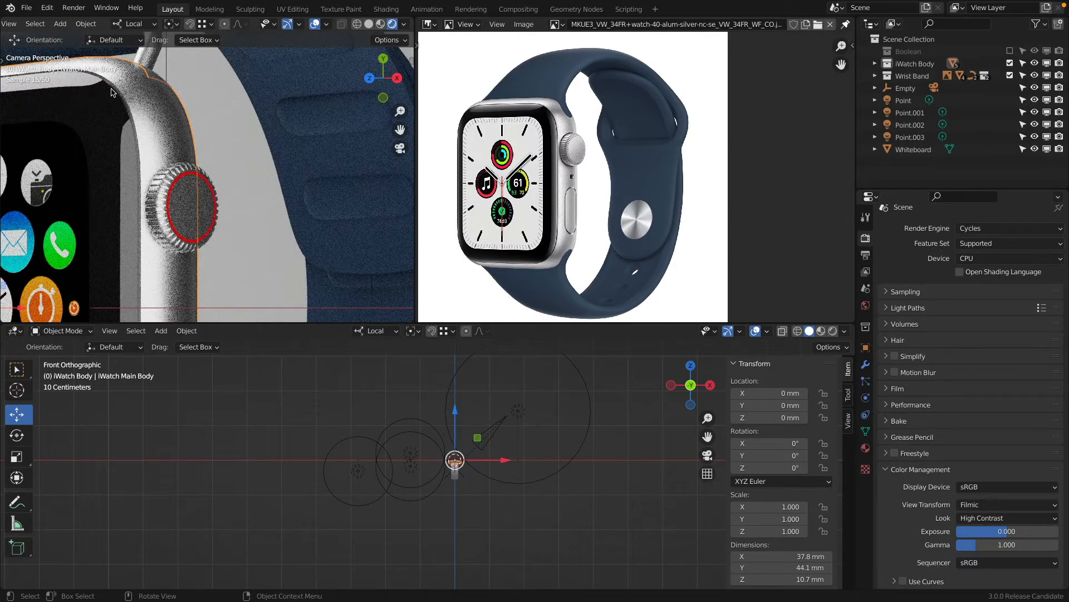
scroll(115, 93, up, 6)
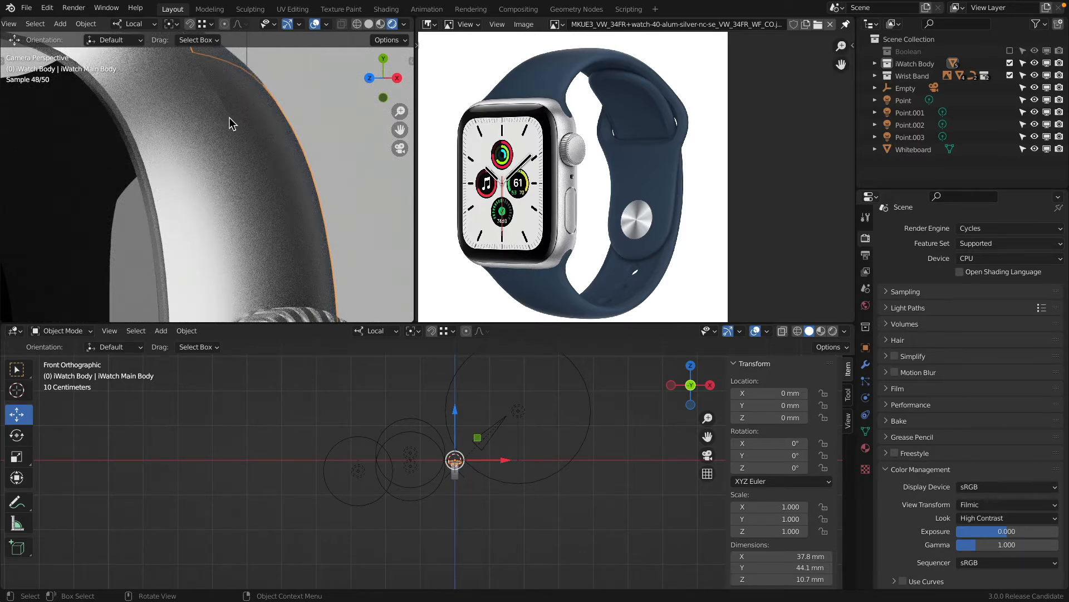
scroll(255, 162, down, 2)
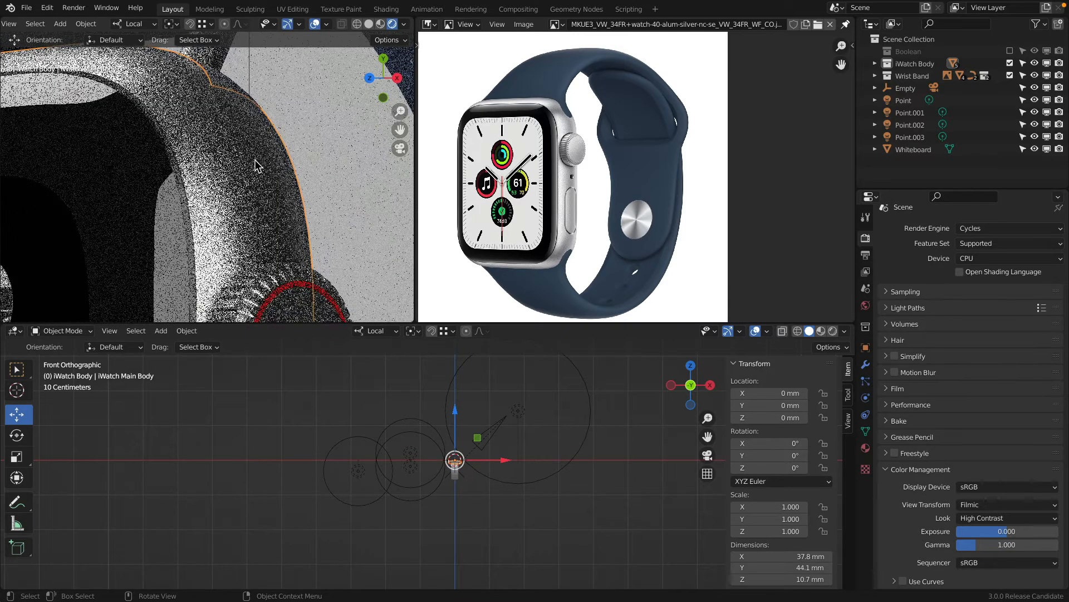
scroll(530, 95, up, 5)
scroll(529, 94, up, 3)
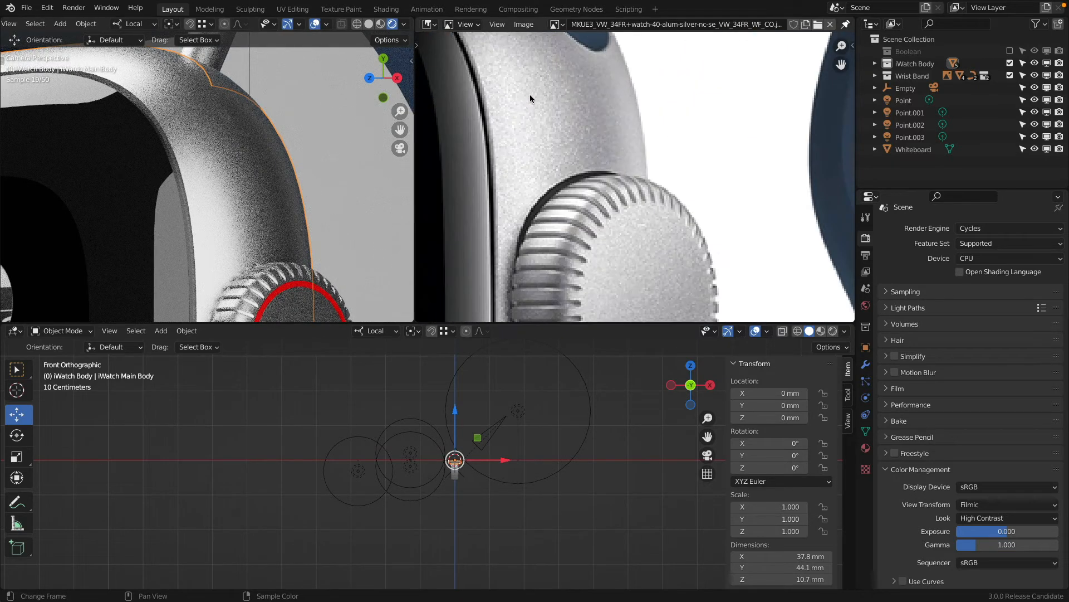
scroll(223, 195, down, 3)
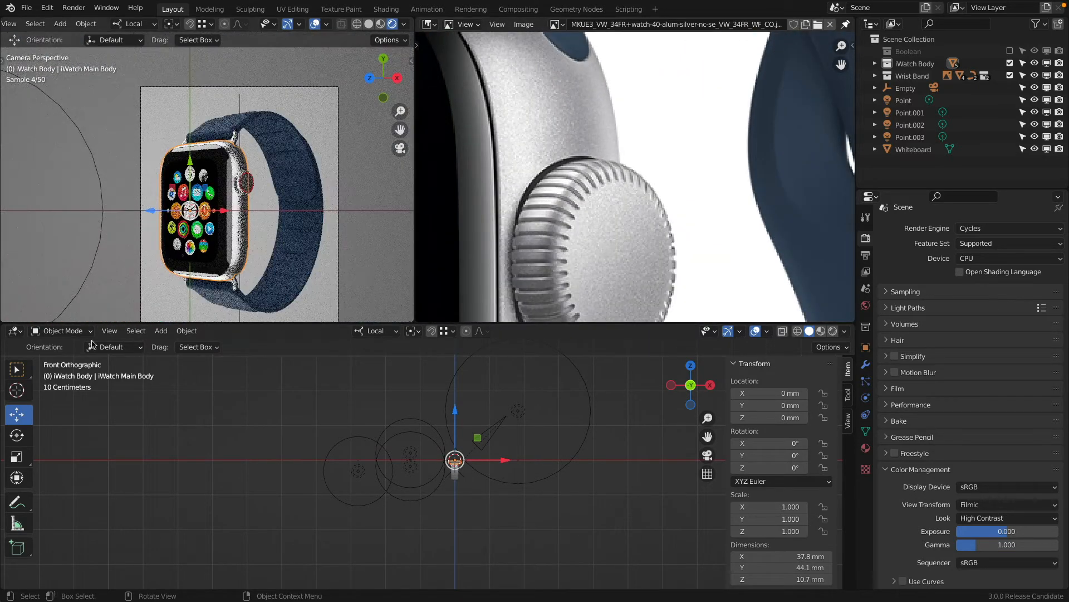
Change the lower 3D viewport to the Shader Editor with the Aluminum nodes in view, and show the material's properties.
click(14, 331)
click(66, 445)
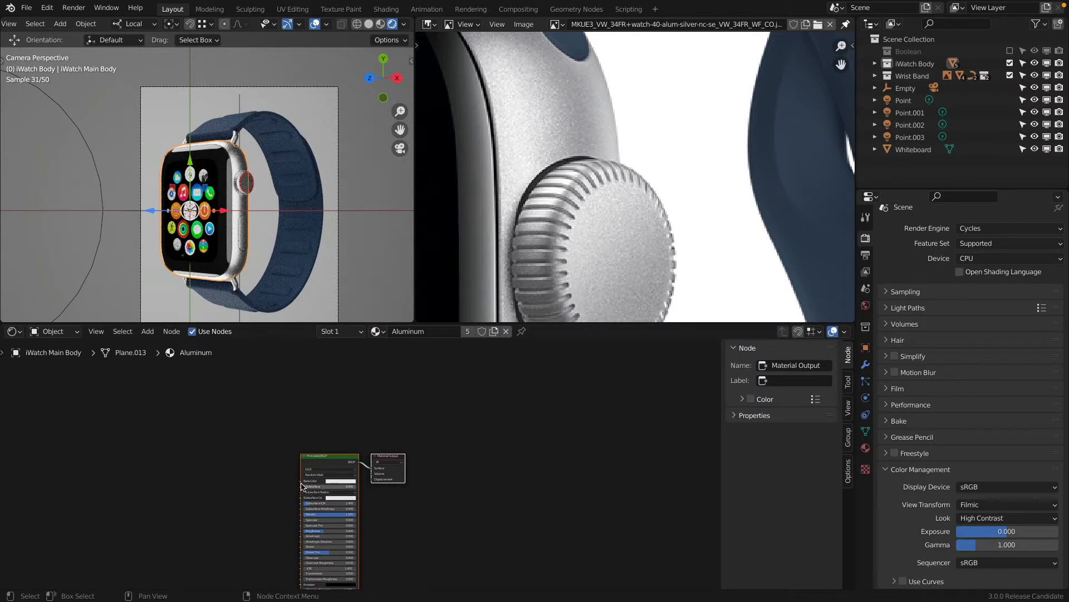
scroll(353, 389, up, 3)
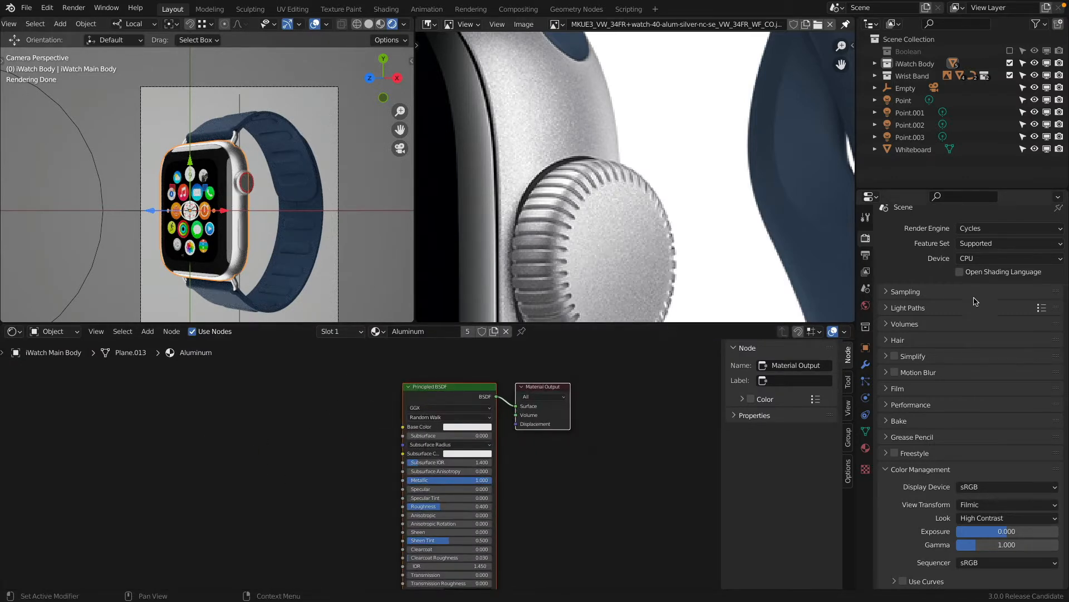
click(865, 447)
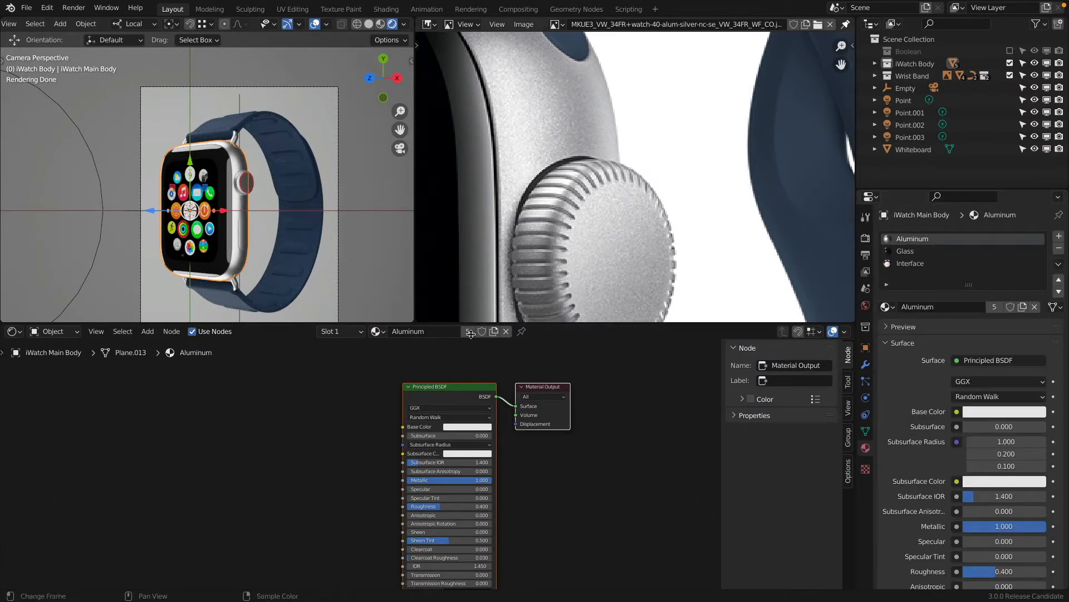
scroll(279, 407, up, 3)
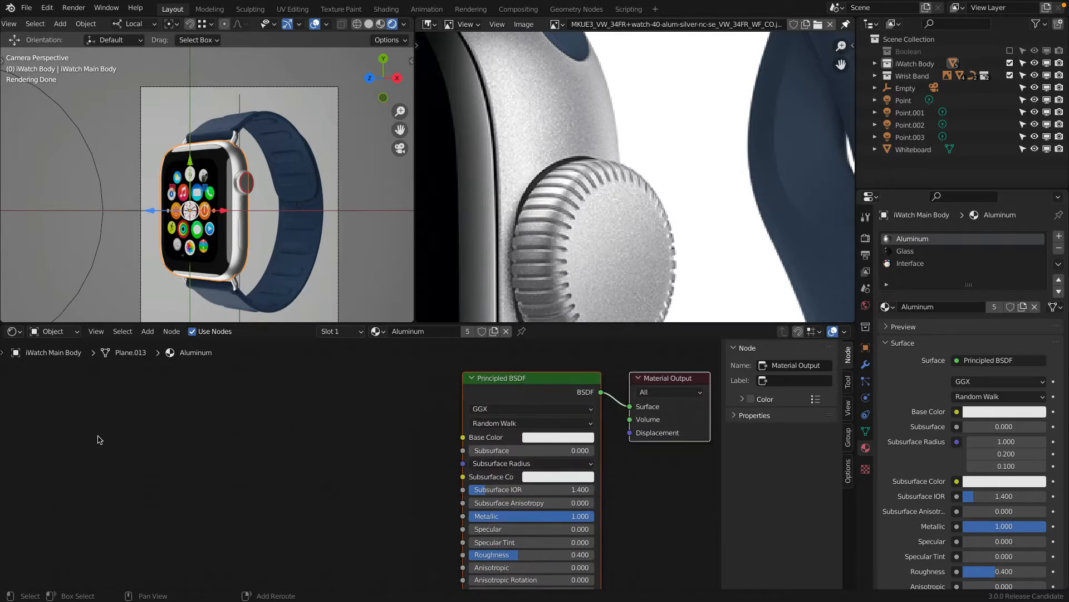
Add a Texture Coordinate node well ahead of the Principled BSDF in the Aluminum material.
key(shift+a)
mouse_move(114, 454)
click(181, 394)
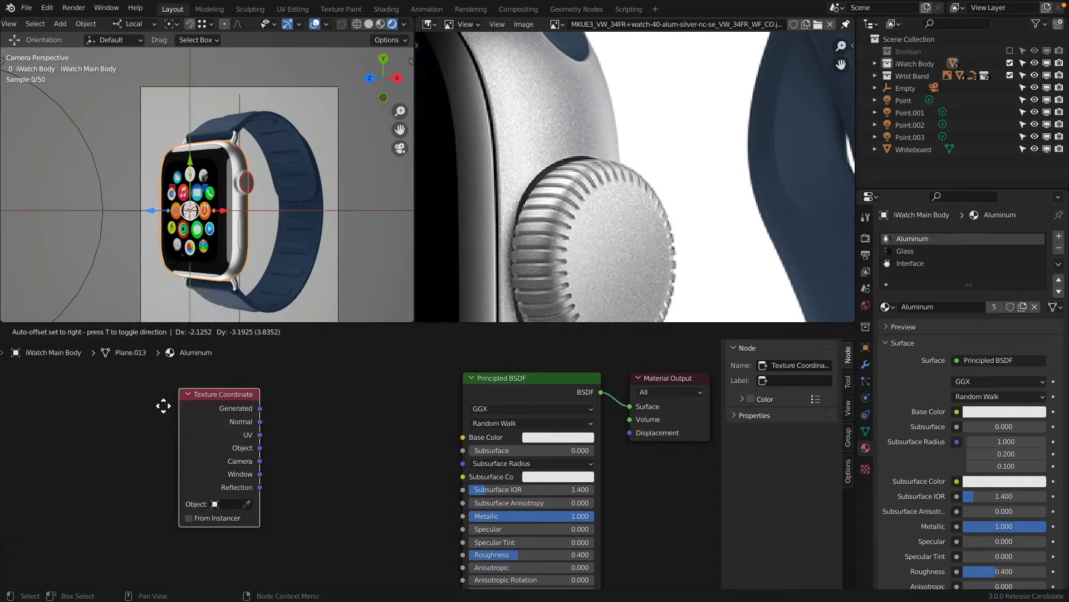
click(78, 446)
Try a Mapping node beside the Texture Coordinate node, and delete it.
key(shift+a)
mouse_move(160, 485)
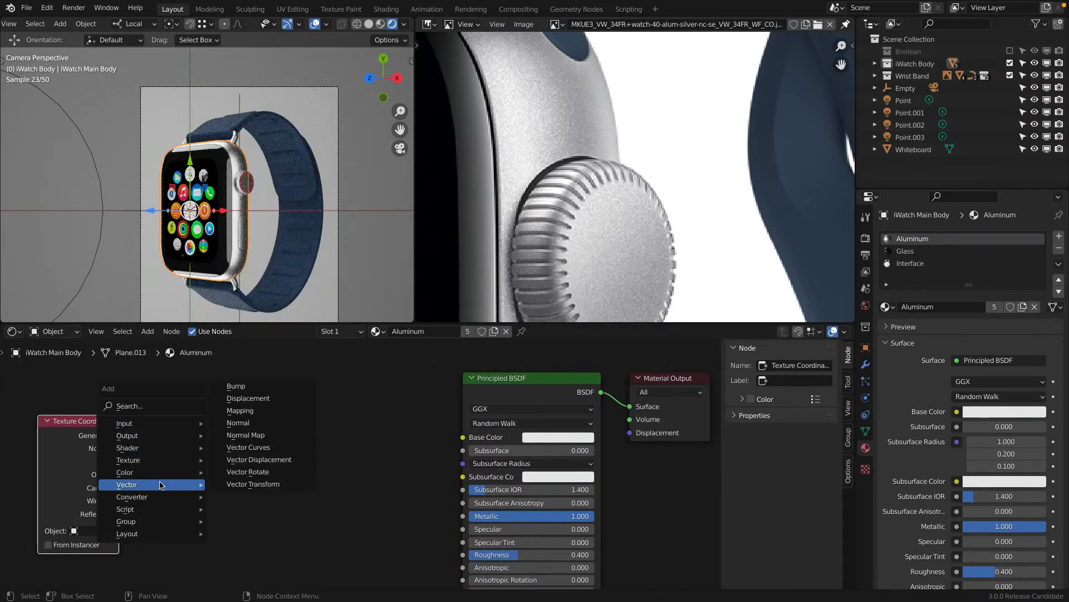
click(240, 413)
click(237, 416)
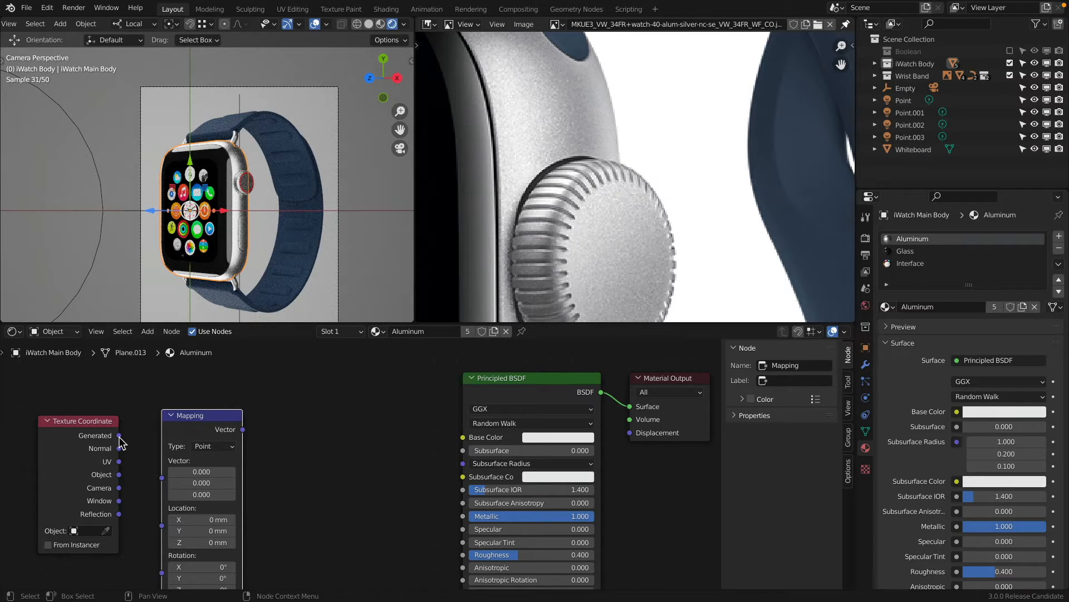
key(x)
Add a Noise Texture node, linking Texture Coordinate's Object output to its Scale and its Fac output to the Principled BSDF's Base Color.
key(shift+a)
mouse_move(204, 428)
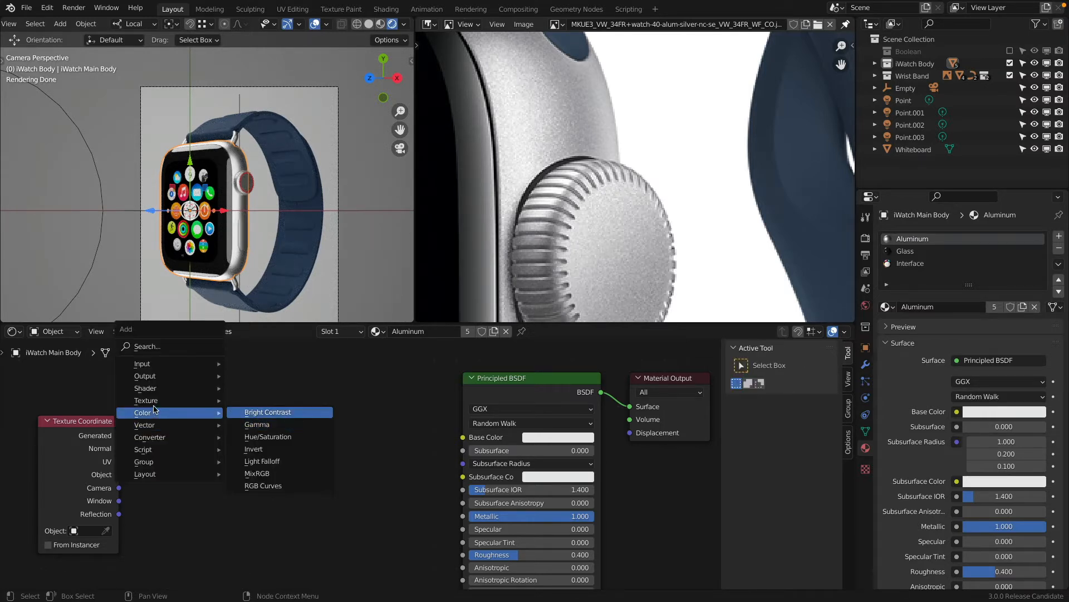
mouse_move(198, 406)
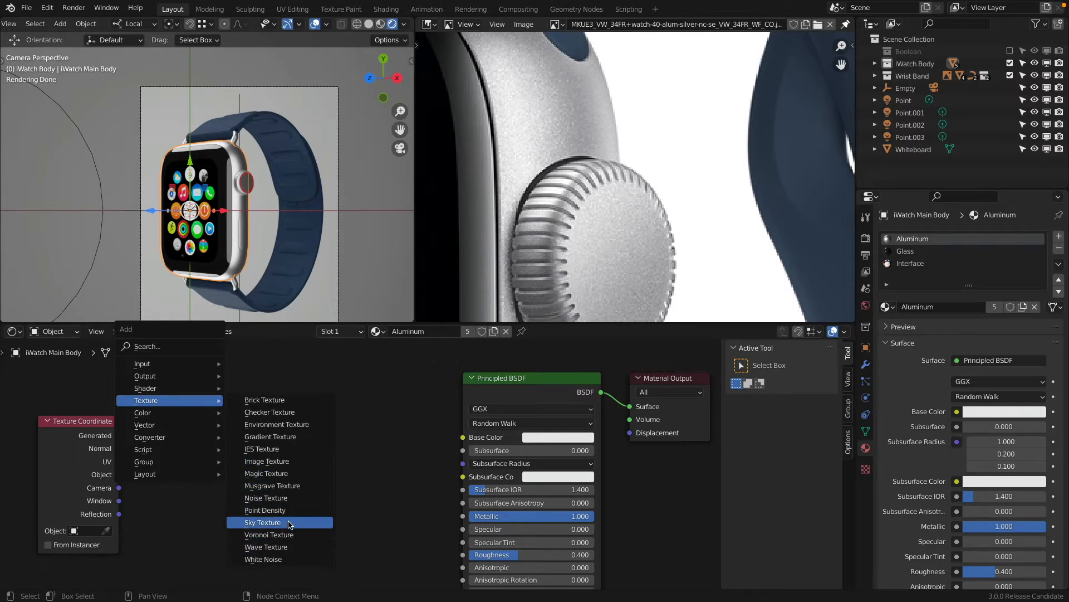
click(266, 497)
click(264, 496)
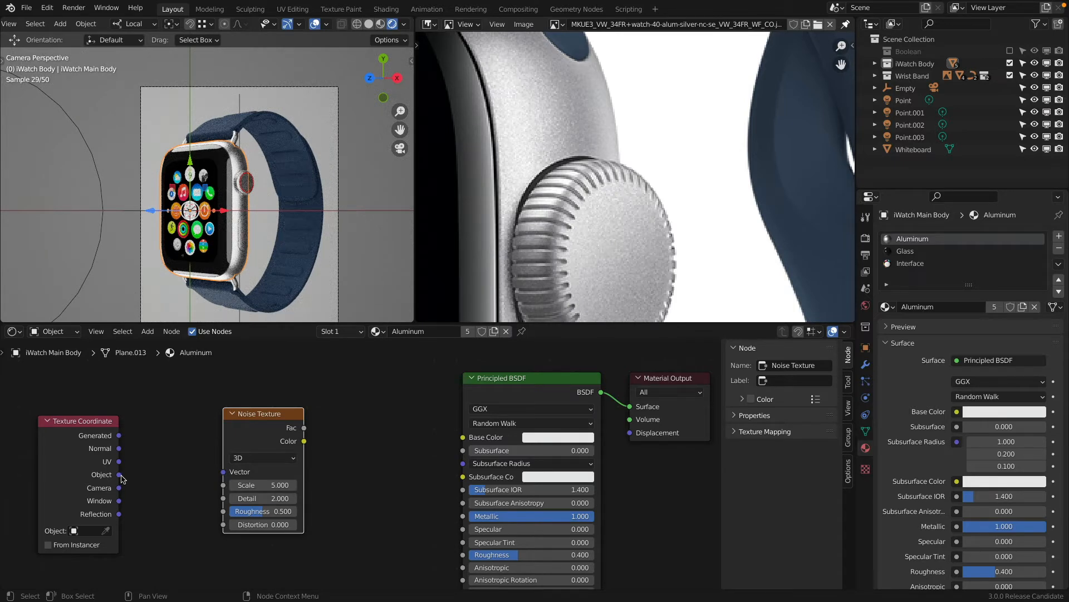
drag(121, 478, 230, 485)
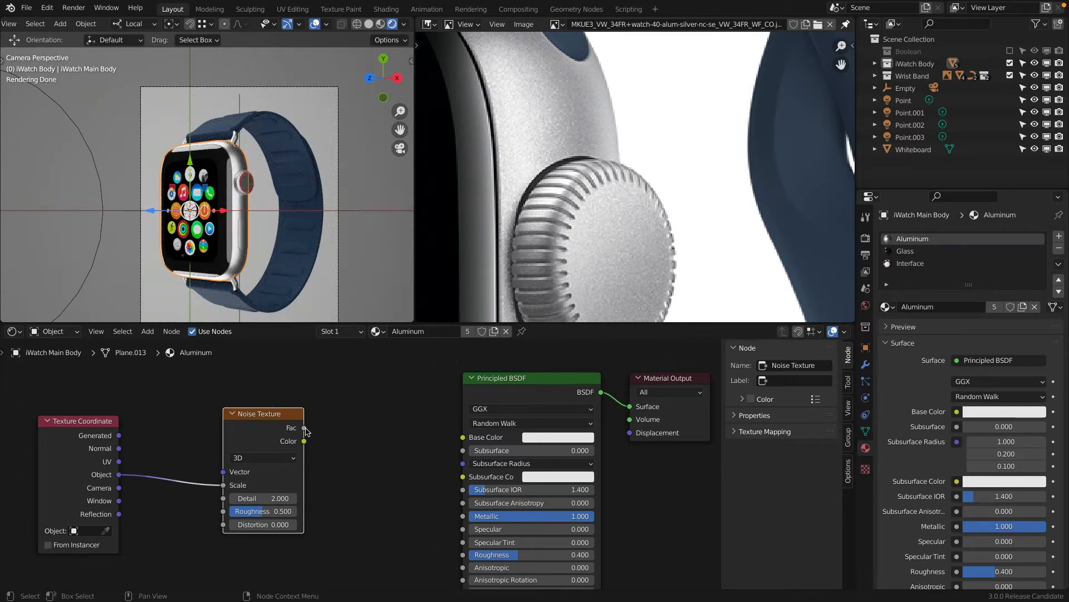
drag(305, 427, 468, 438)
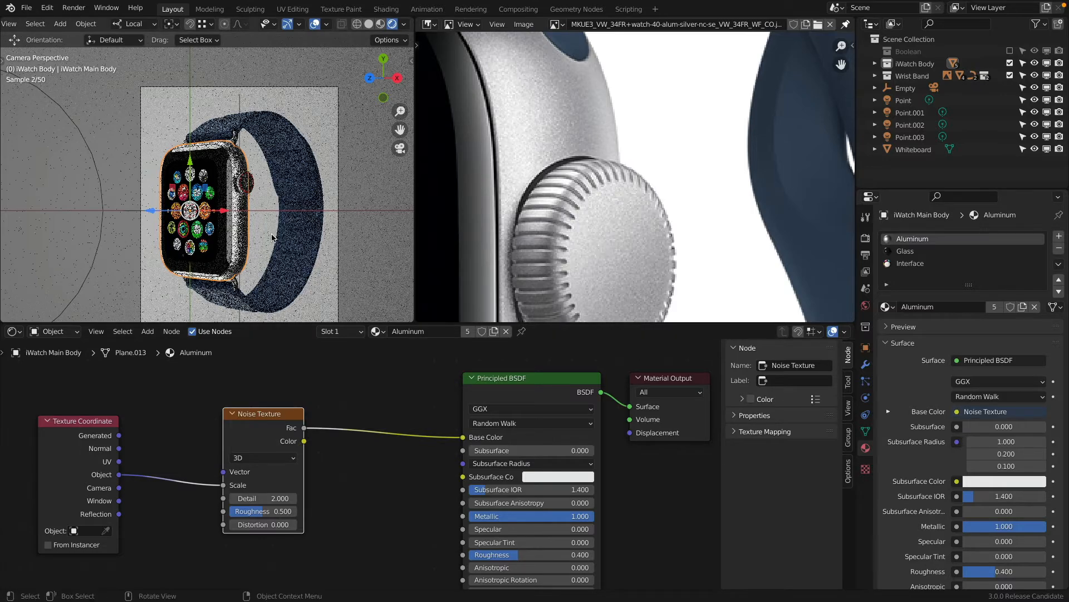
Try a detail of 400 on the Noise Texture node.
scroll(252, 181, up, 5)
scroll(252, 181, up, 4)
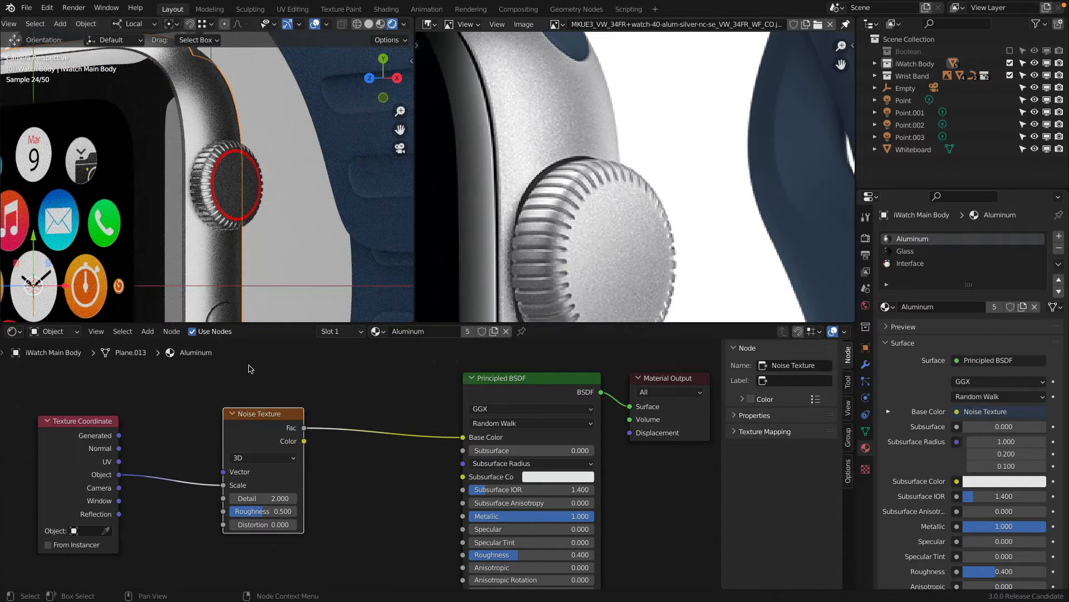
click(273, 496)
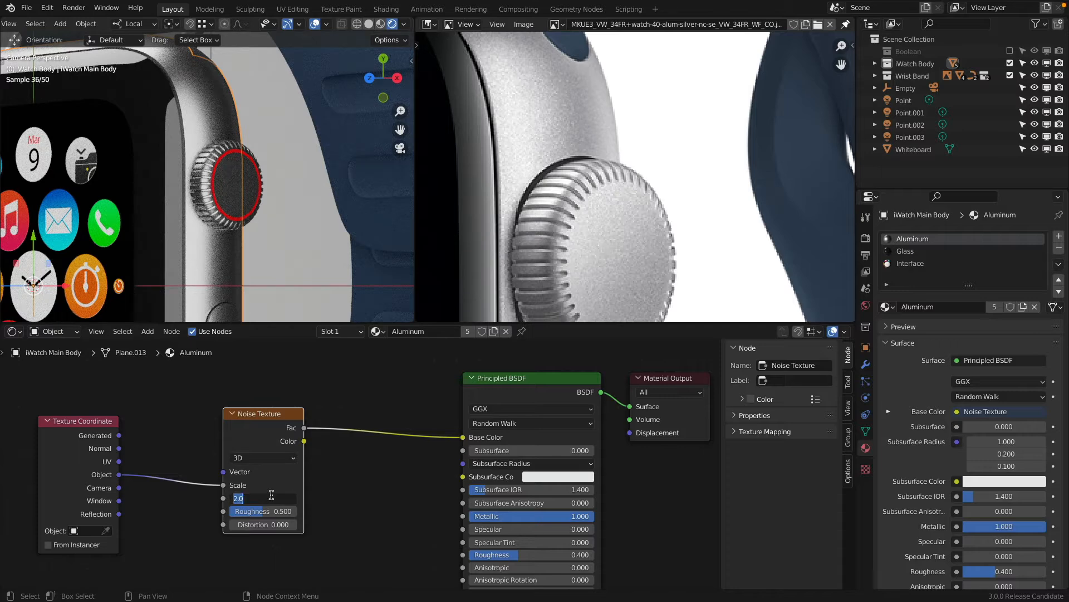
text(400)
key(Return)
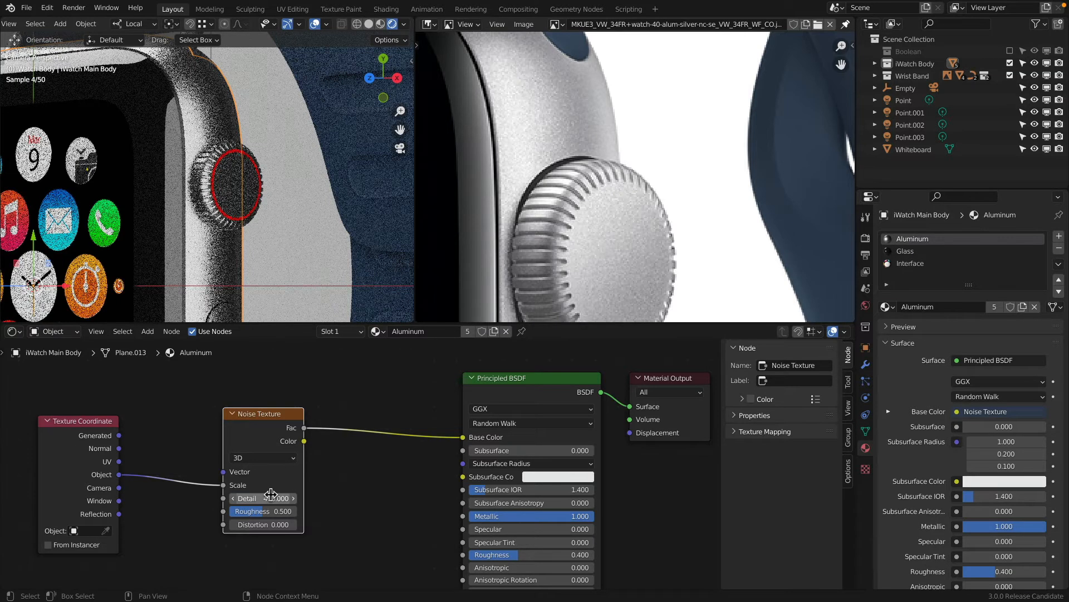
Set the Aluminum material's metallic to 0, and feed its Base Color from the Noise Texture's Color output instead of Fac.
drag(988, 527, 902, 528)
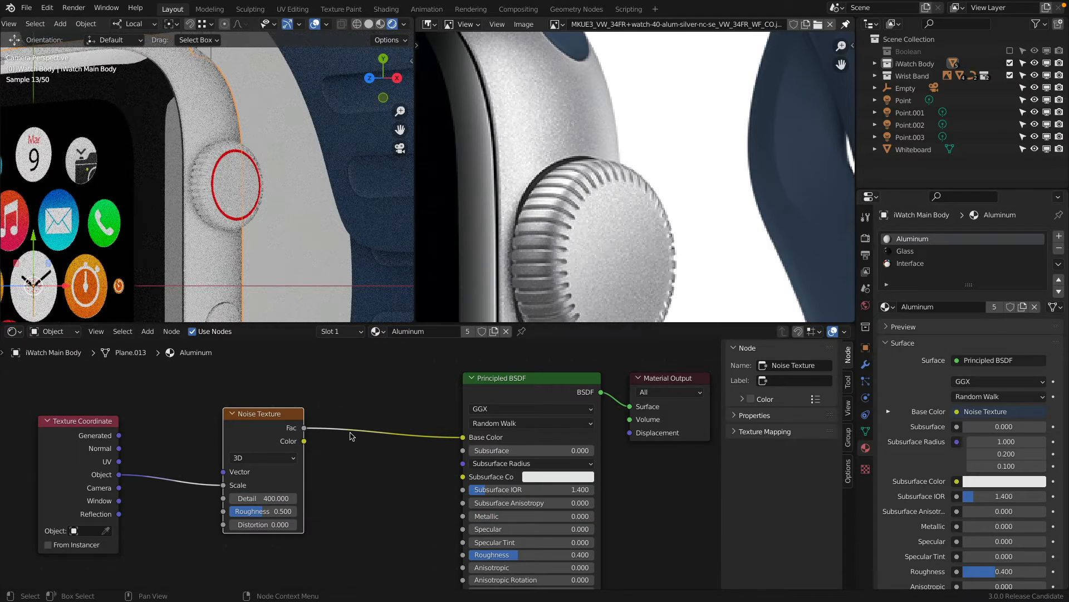
drag(307, 443, 463, 437)
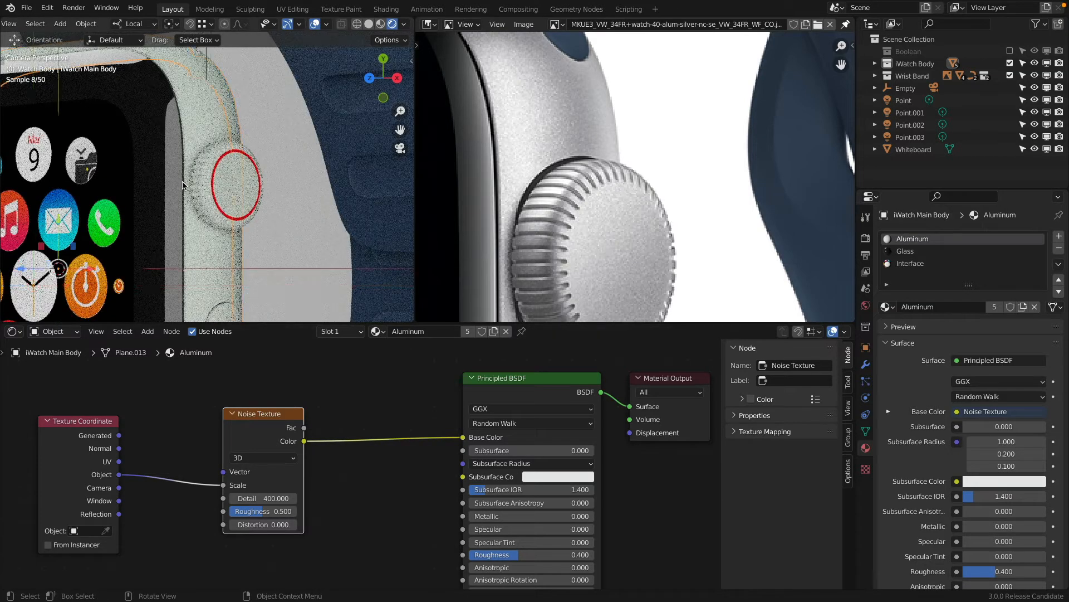
scroll(217, 253, down, 5)
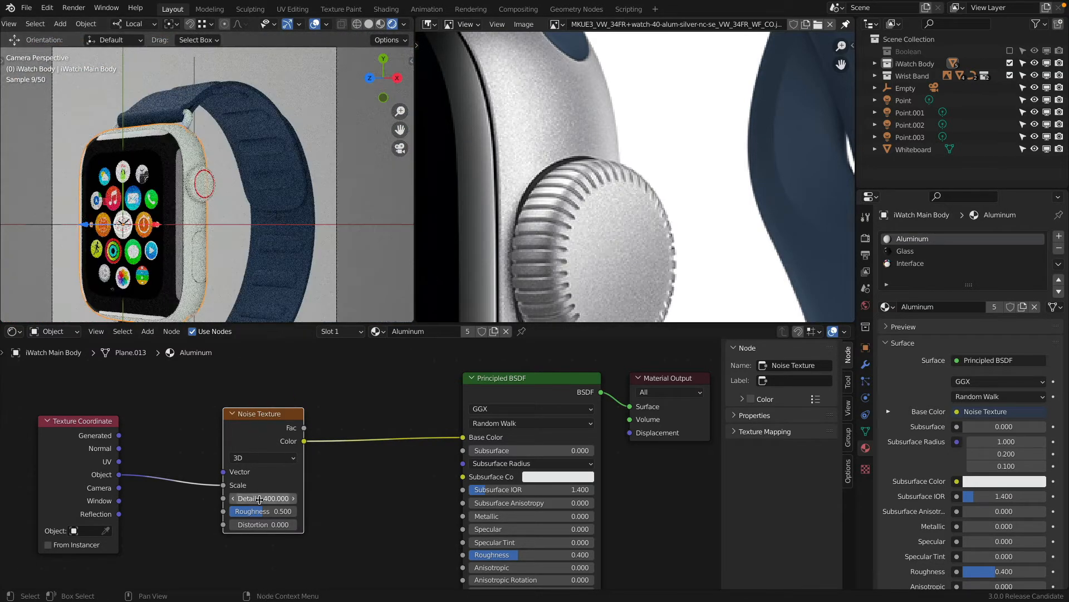
Set the Noise Texture's detail to 800, and check the effect up close on the watch's digital crown.
click(260, 498)
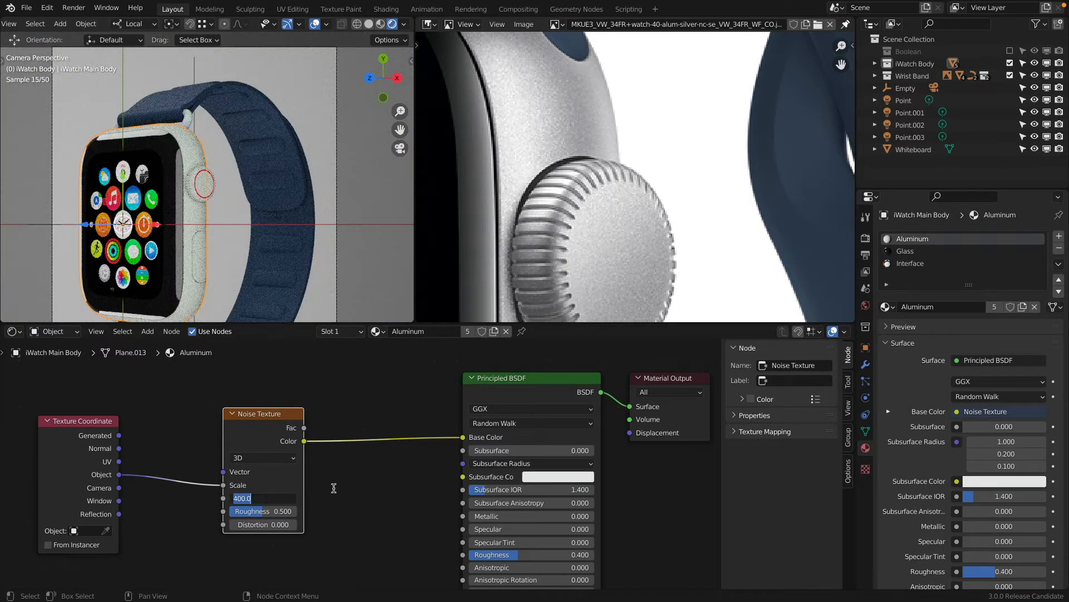
text(800)
key(Return)
scroll(178, 206, up, 5)
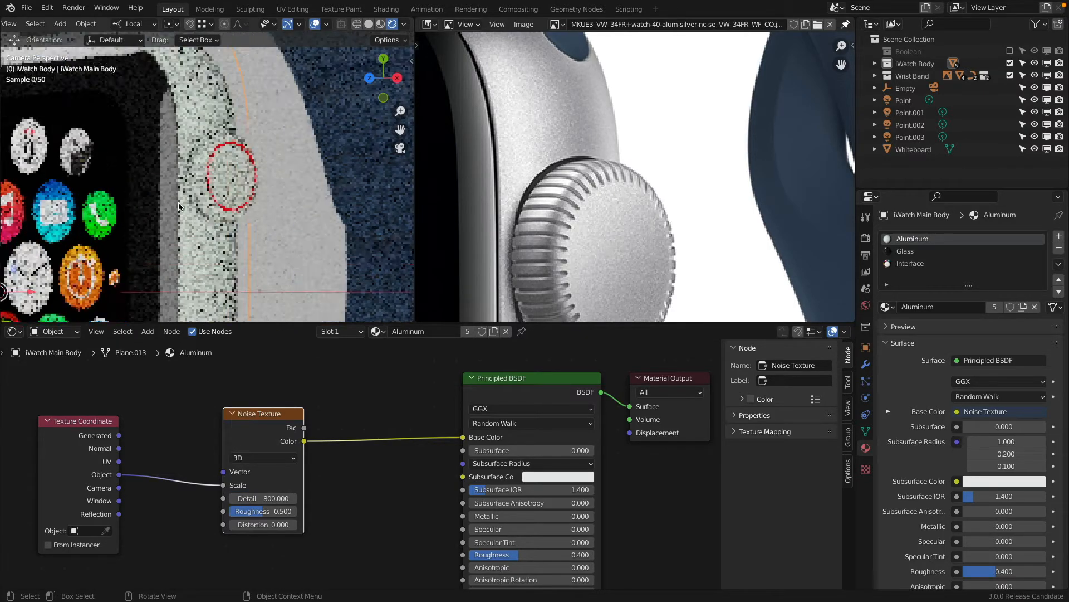
scroll(178, 206, up, 2)
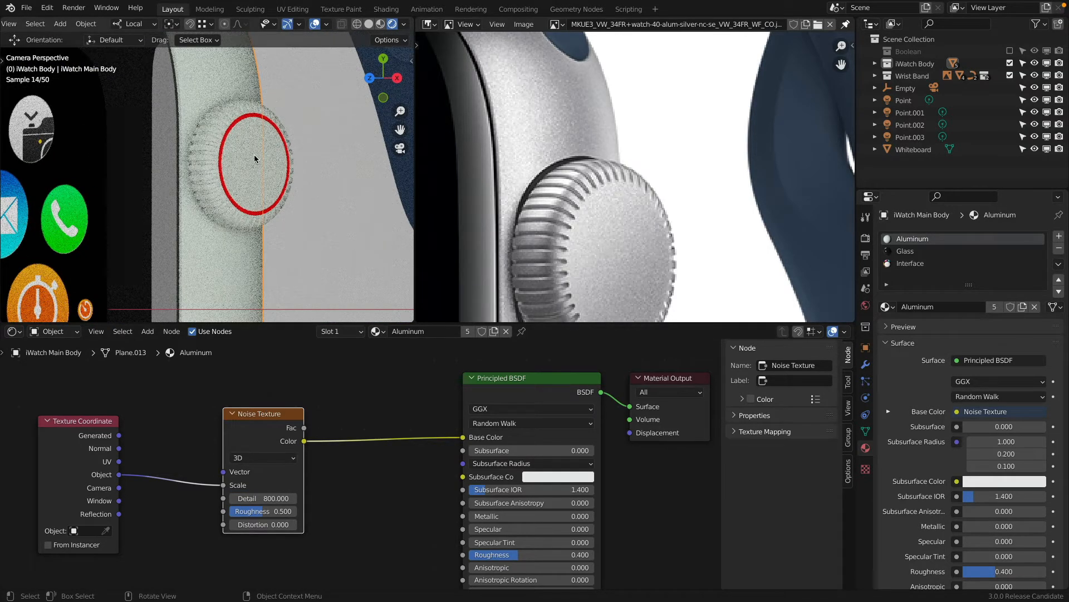
Feed the Base Color from the Noise Texture's Fac output and try a detail of 100 on that node.
scroll(255, 158, up, 3)
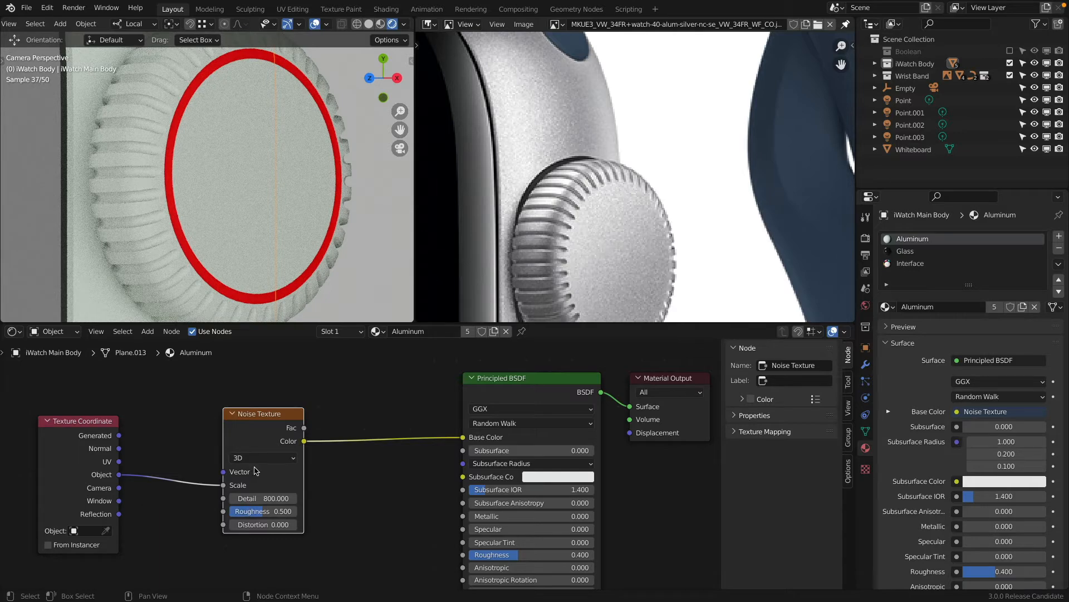
drag(304, 428, 463, 437)
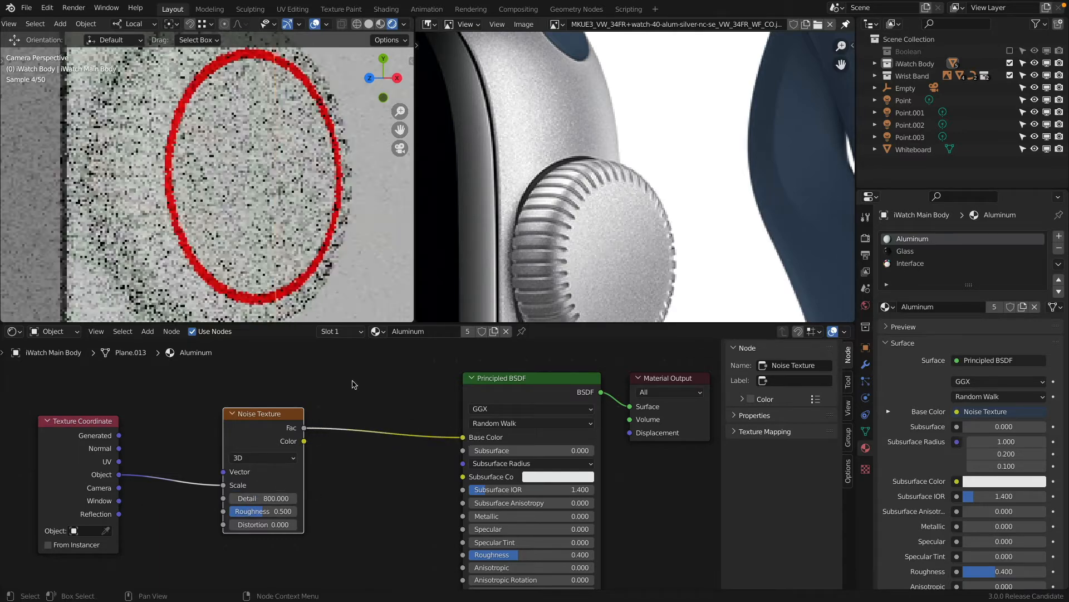
click(259, 497)
text(100)
key(Return)
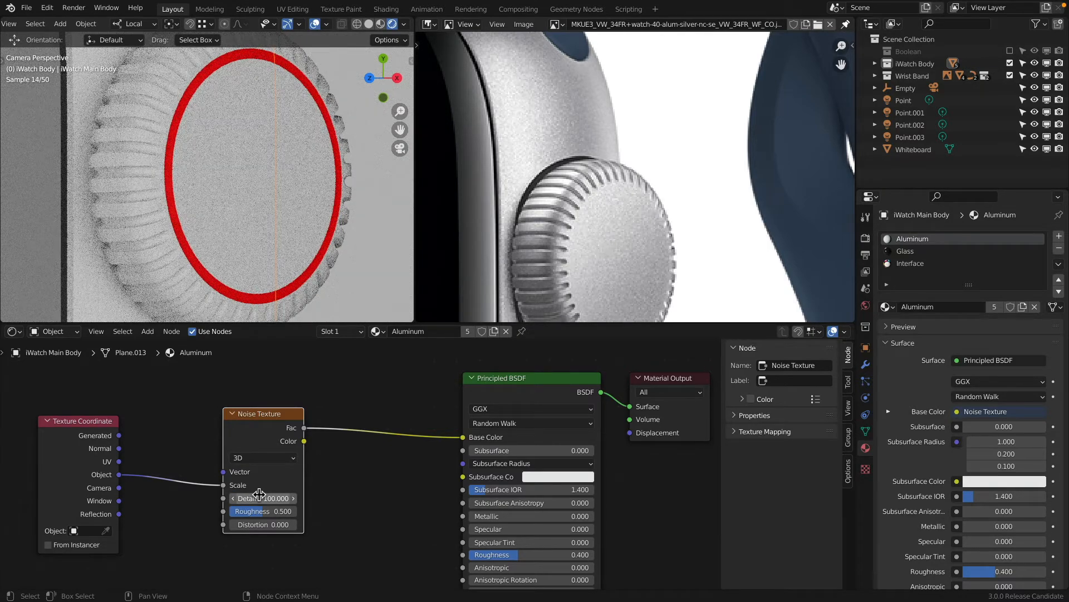
Move the Texture Coordinate's Object link from the Noise Texture's Scale input to its Vector input, and check the crown up close.
scroll(274, 207, down, 6)
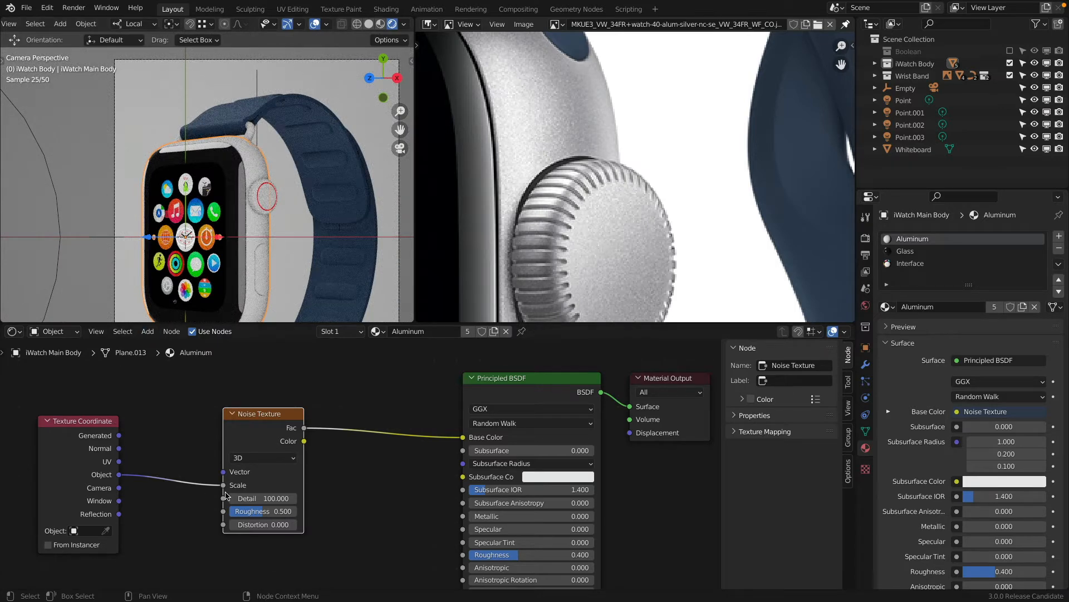
drag(225, 486, 223, 472)
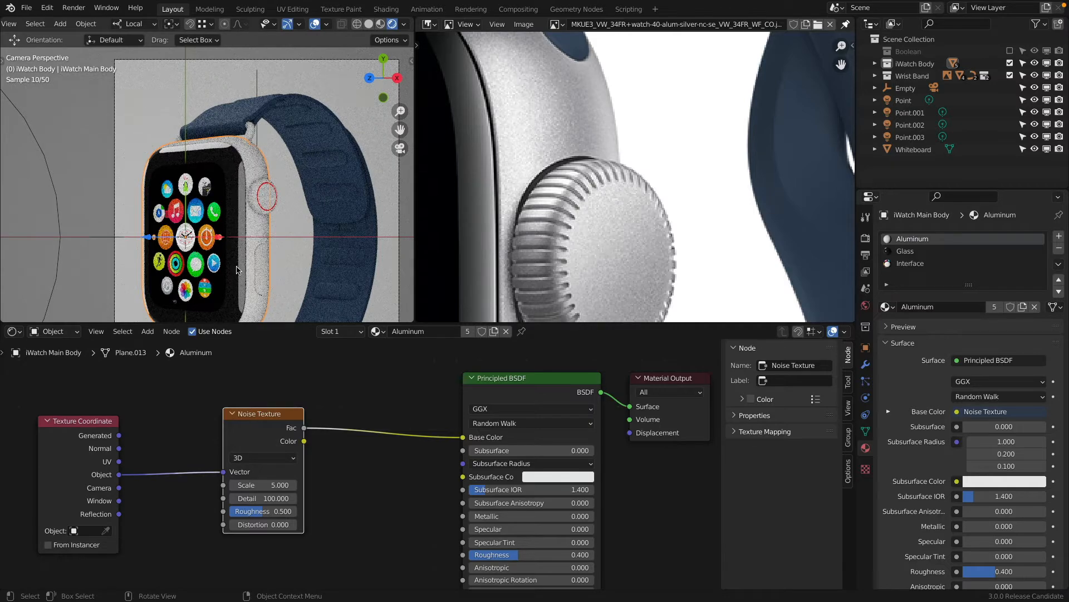
scroll(258, 187, up, 8)
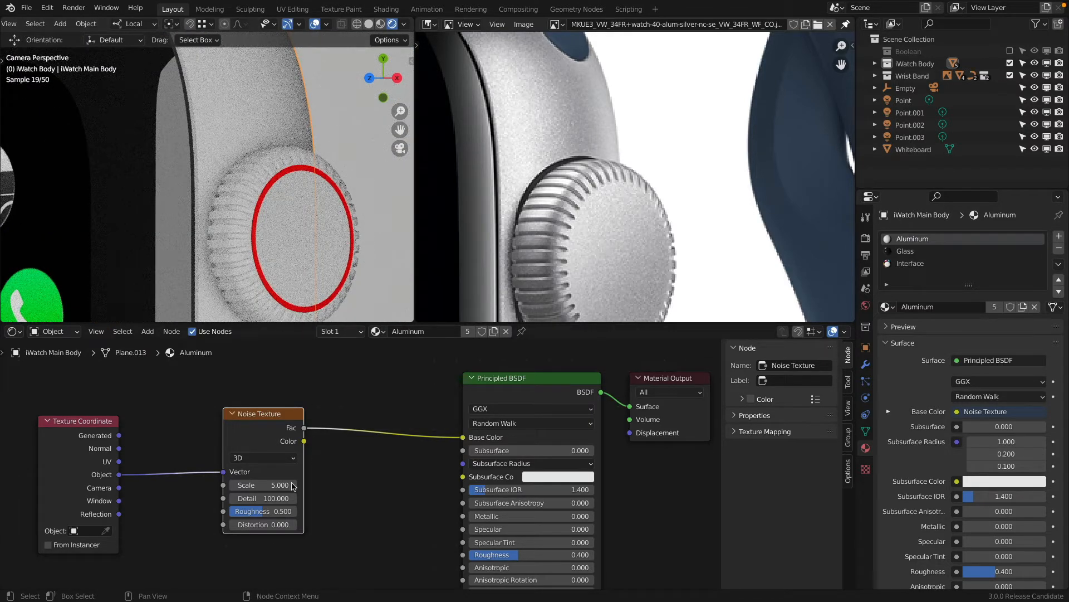
Try Noise Texture scales of 400, 800, 2000 and 8000, comparing the grain on the crown with the reference photo.
click(269, 486)
text(400)
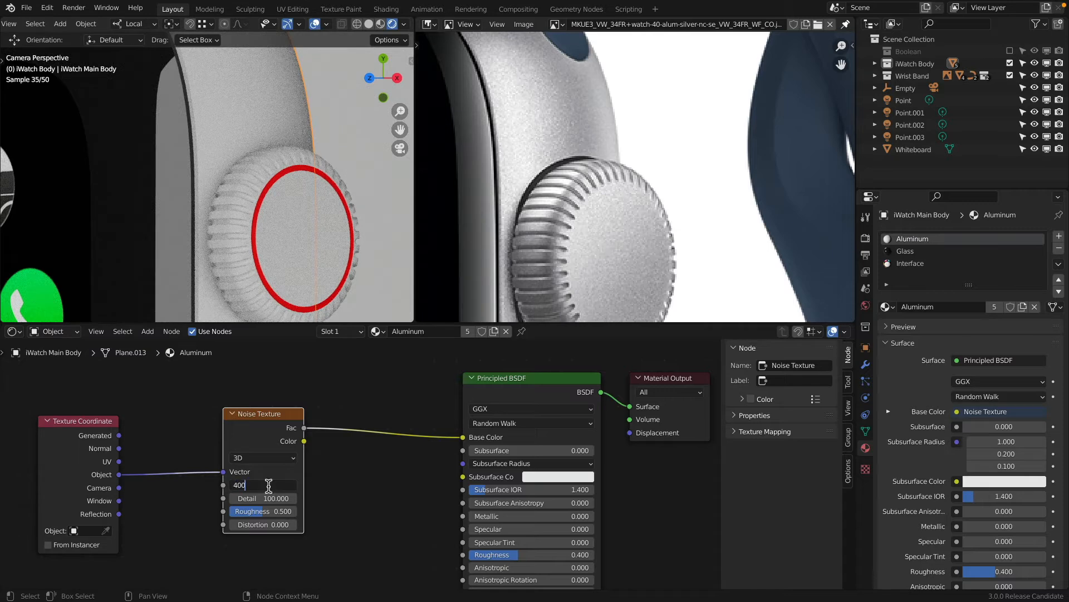
key(Return)
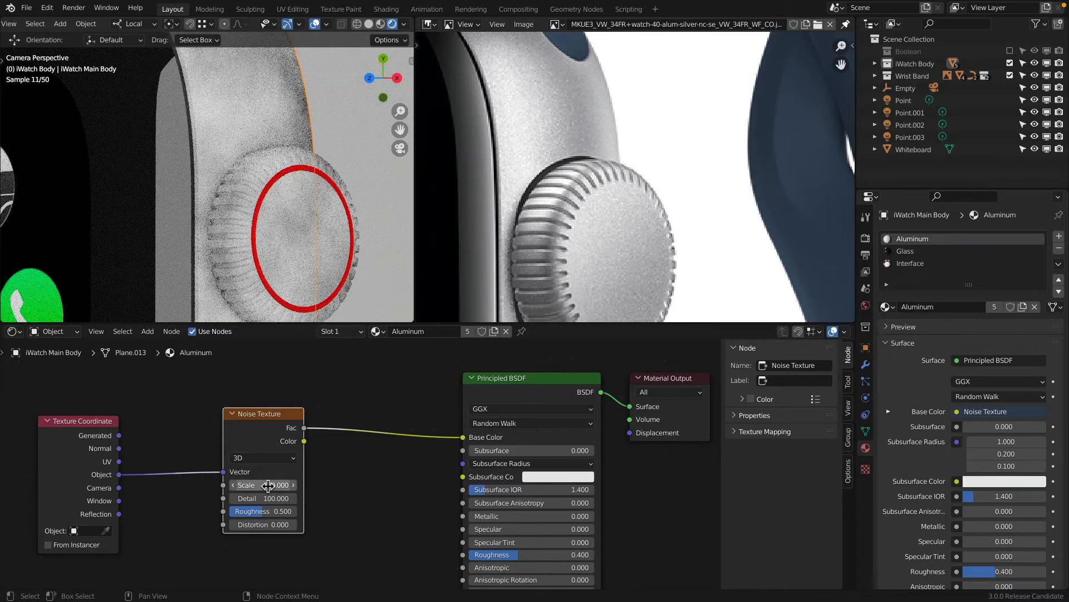
click(269, 486)
text(800)
key(Return)
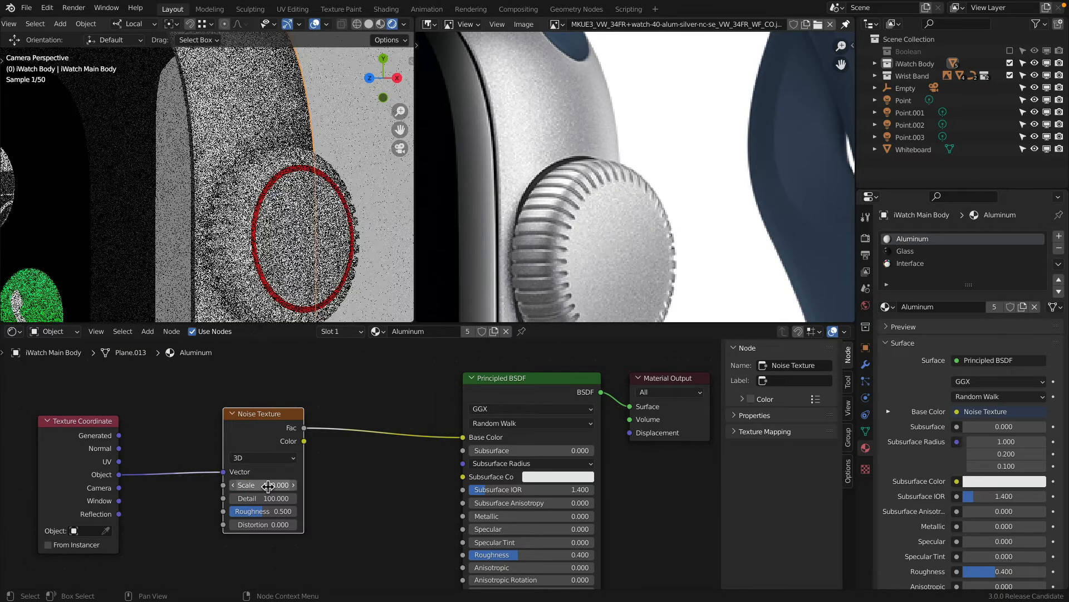
click(269, 486)
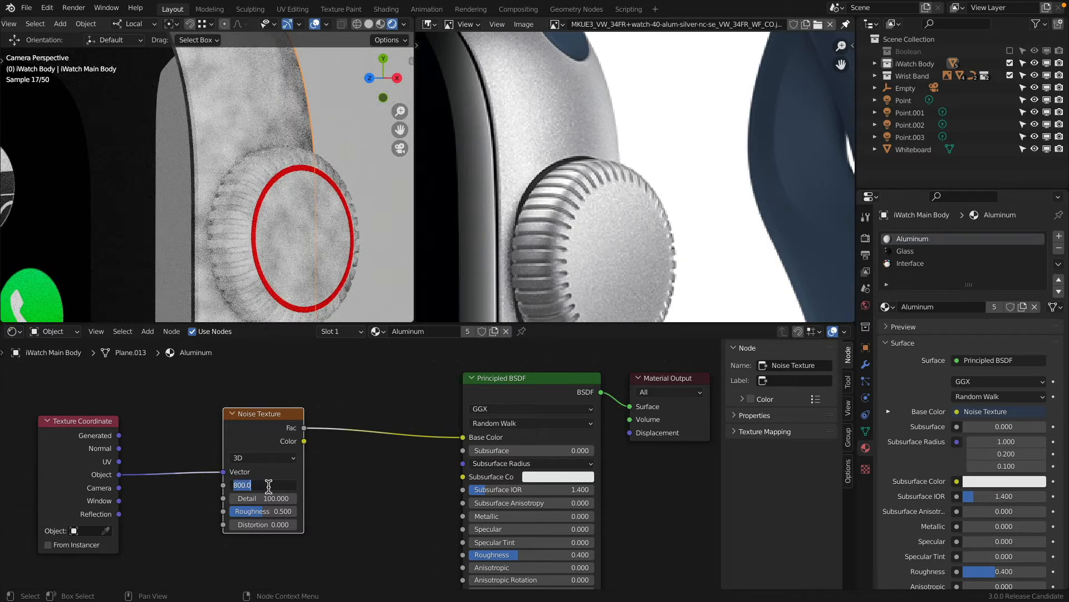
text(2000)
key(Return)
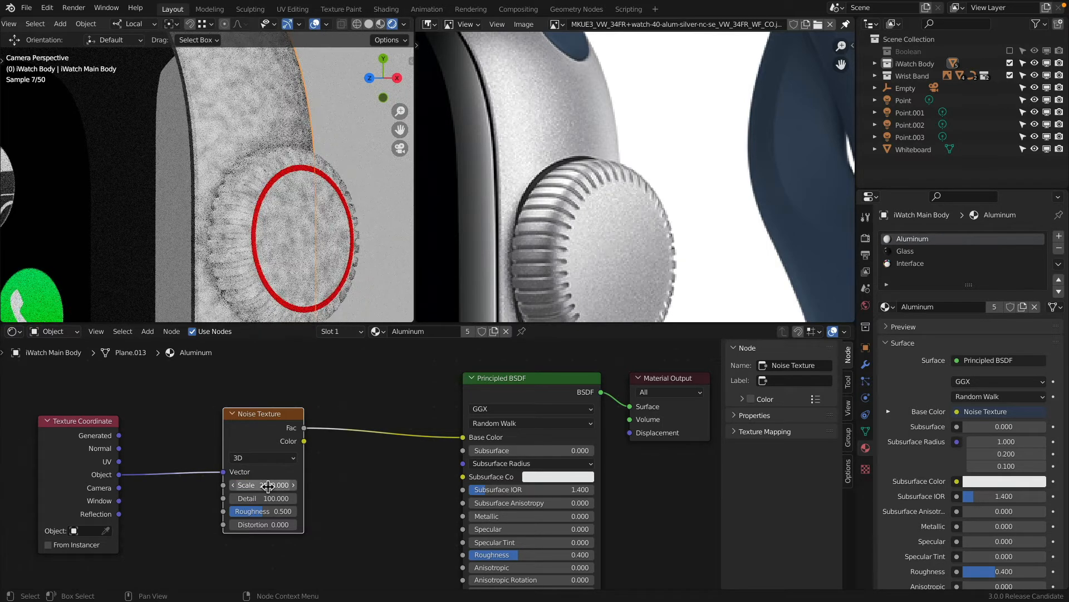
click(268, 485)
text(8000.0)
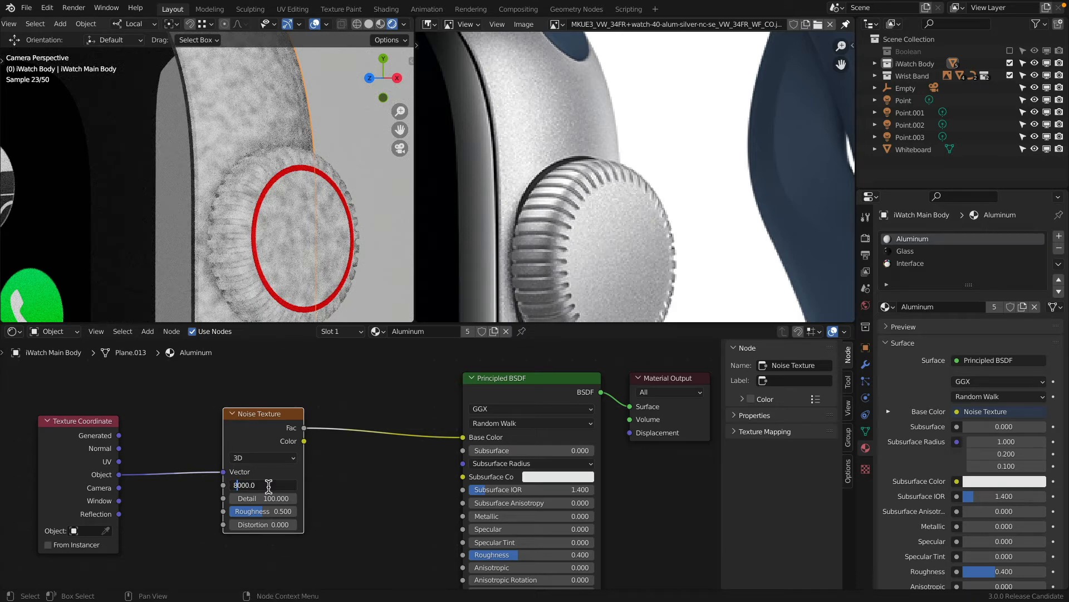
key(Return)
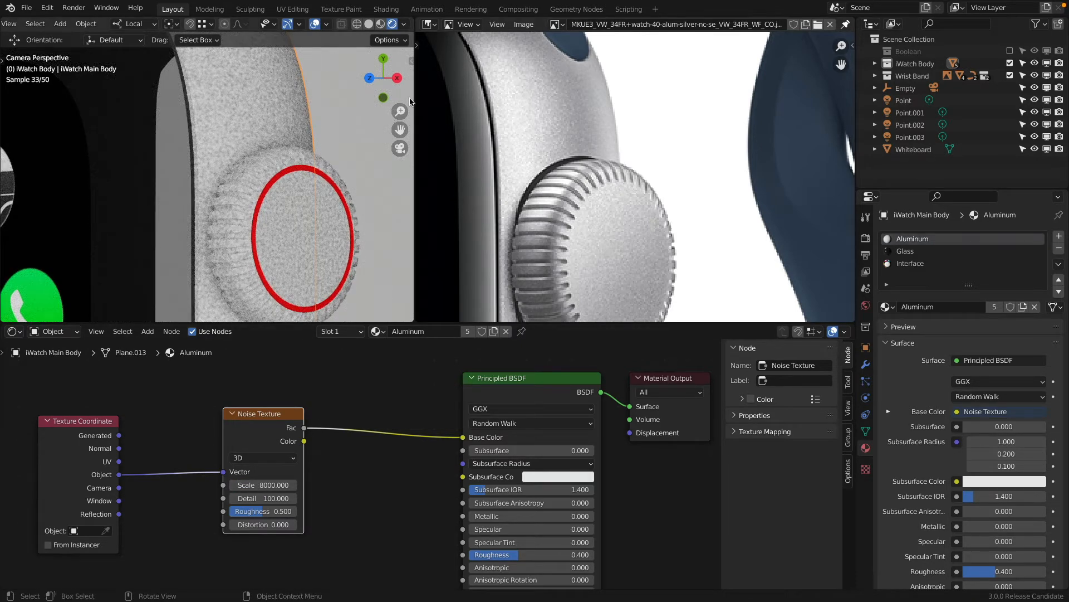
Set the Noise Texture's scale to 10000.
click(286, 488)
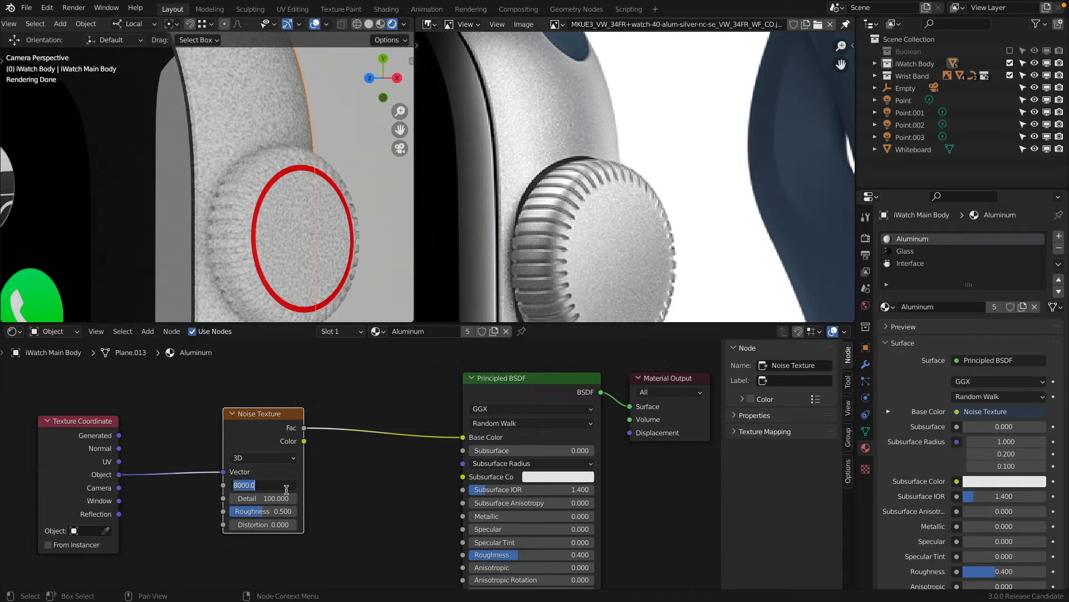
key(Left)
key(shift+Right)
text(10)
key(Return)
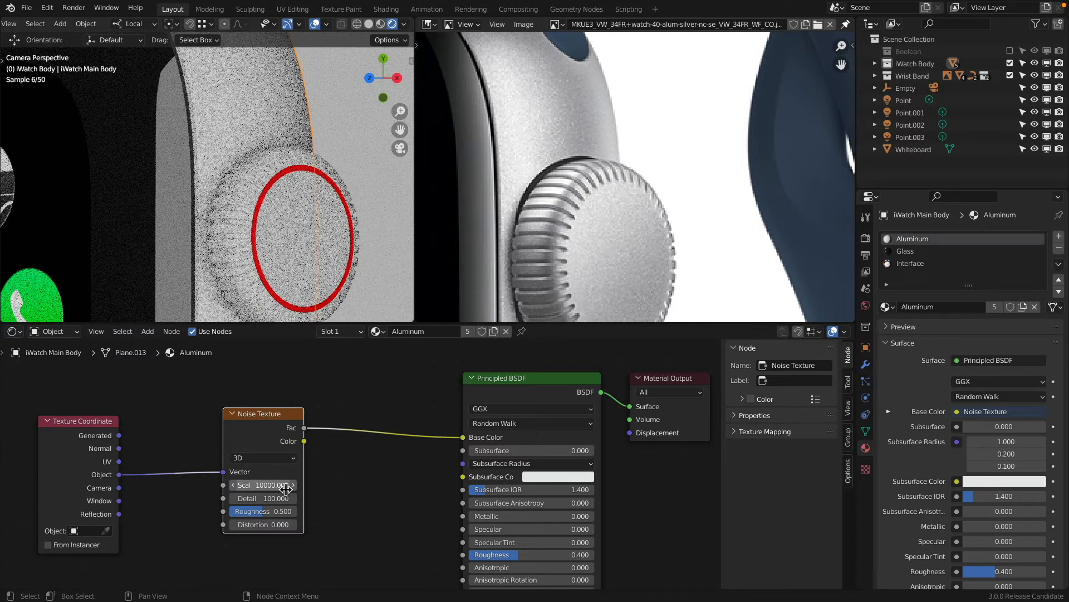
Disconnect the Noise Texture from the Principled BSDF's Base Color and add a Bump node between the two nodes.
scroll(367, 458, down, 2)
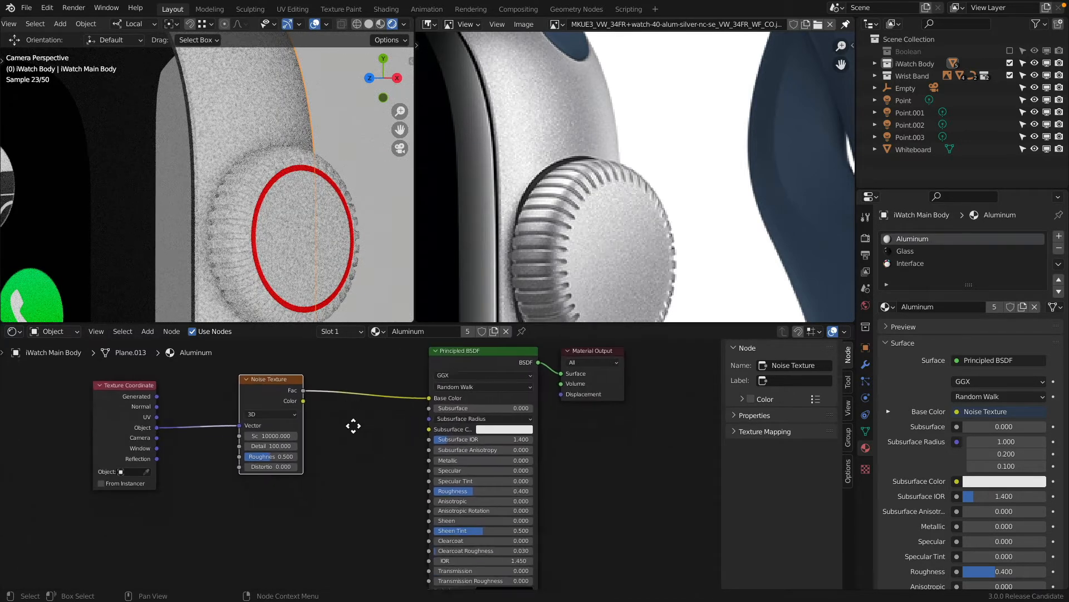
drag(428, 396, 253, 446)
middle_drag(287, 481, 294, 437)
key(shift+a)
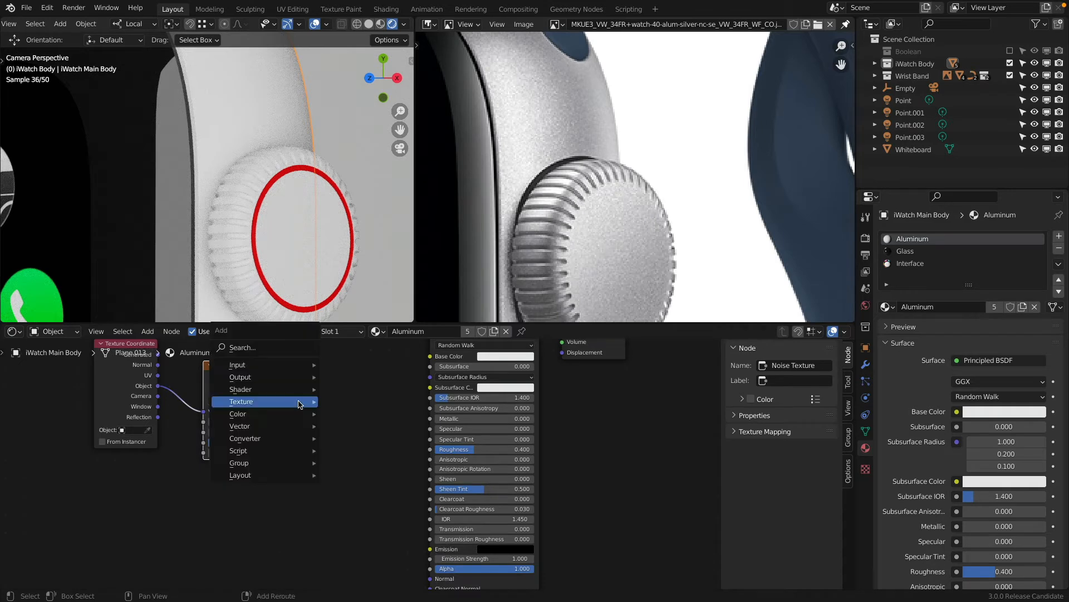
mouse_move(282, 428)
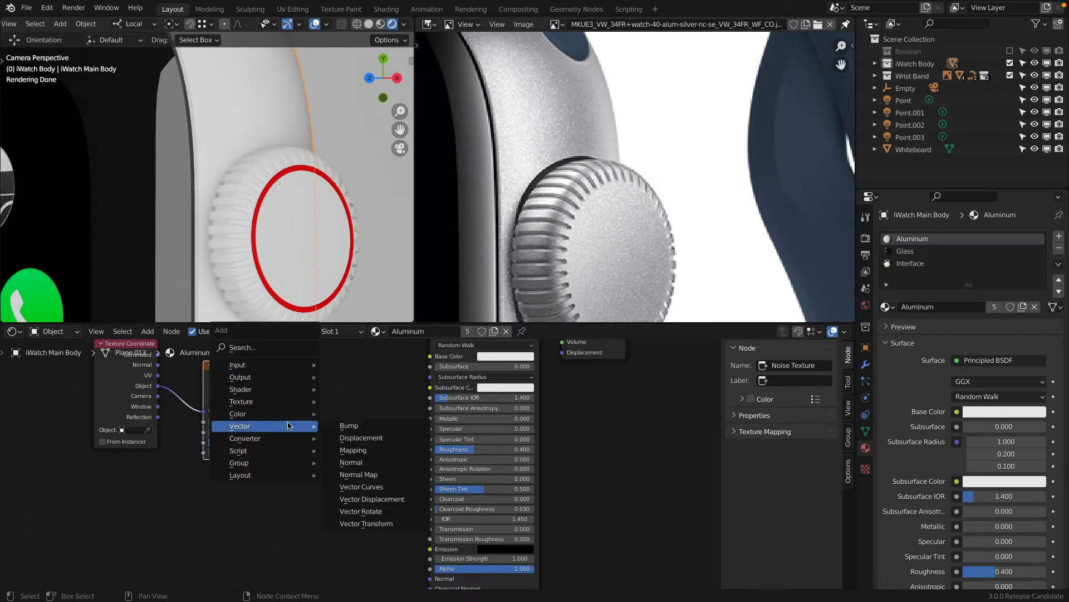
click(349, 425)
click(351, 428)
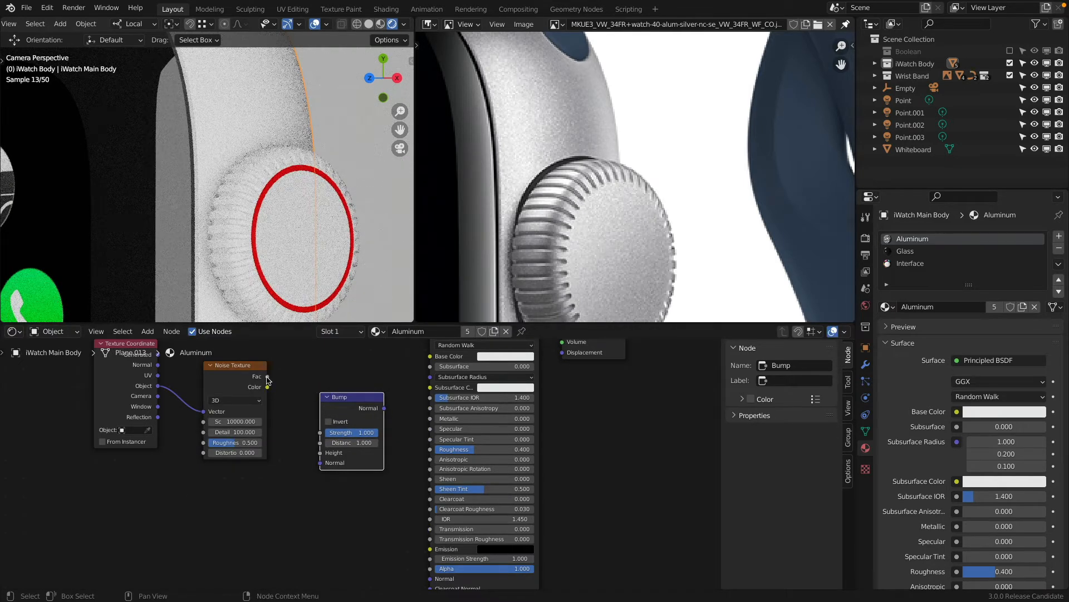
Link the Noise Texture's Fac output to the Bump node's Height, and the Bump's Normal output to the Principled BSDF's Normal.
drag(267, 378, 320, 453)
drag(365, 412, 430, 518)
middle_drag(370, 457, 378, 545)
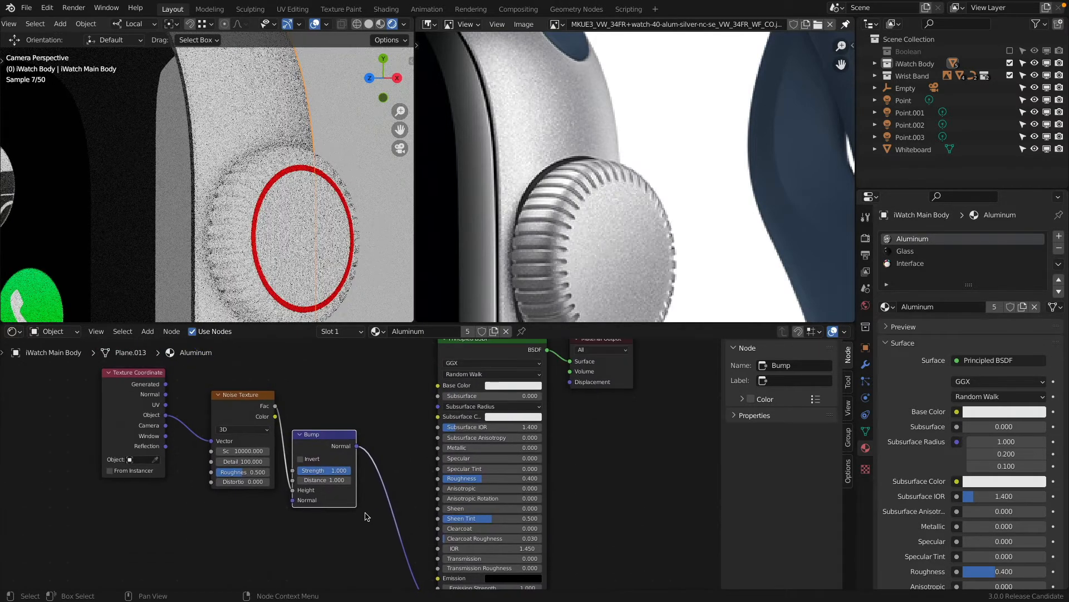
mouse_move(375, 506)
middle_down()
mouse_move(376, 440)
mouse_move(394, 509)
middle_up()
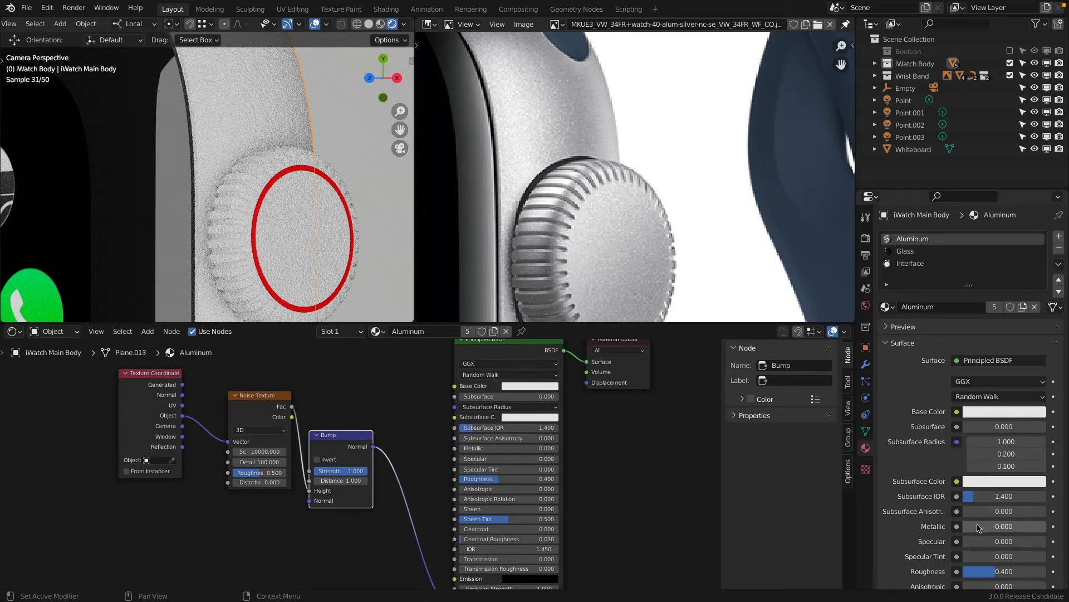
Set the Aluminum material's metallic to 1 and the Bump node's distance to 0.0001.
drag(977, 523, 1047, 524)
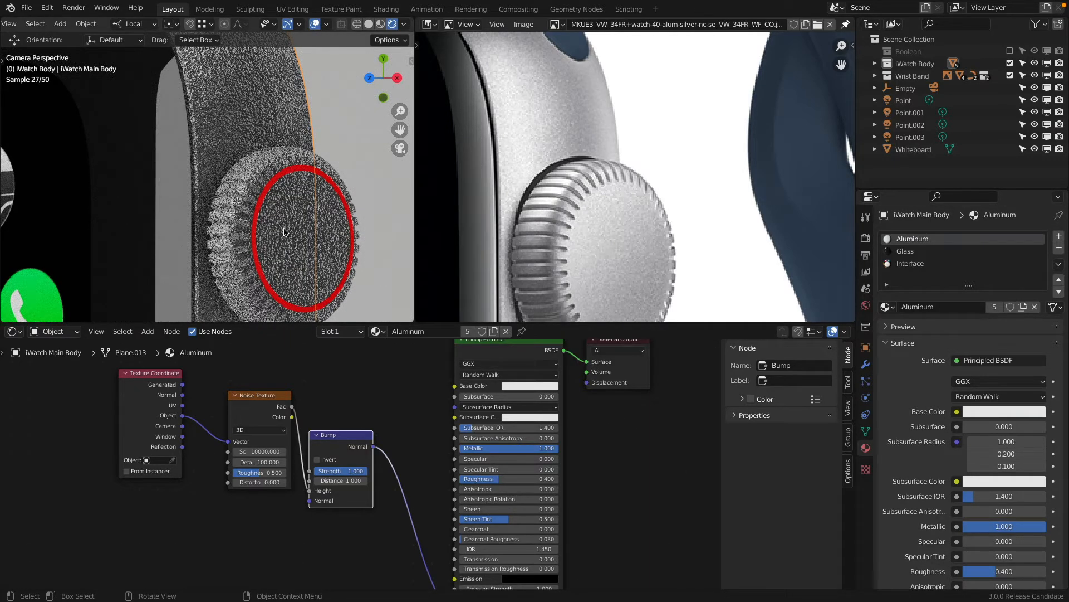
double_click(356, 479)
text(.0001)
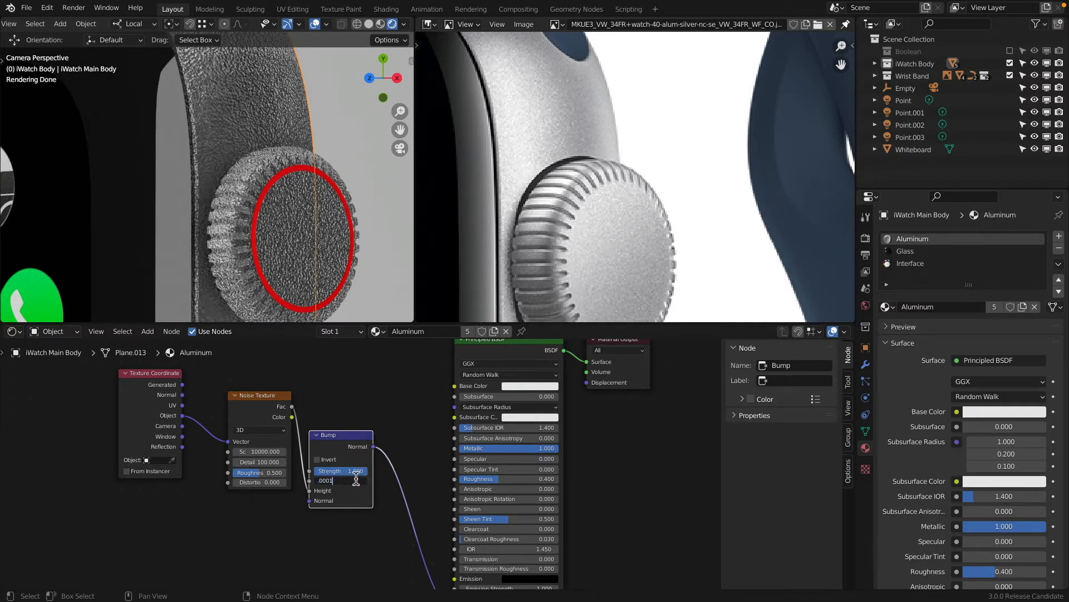
key(Return)
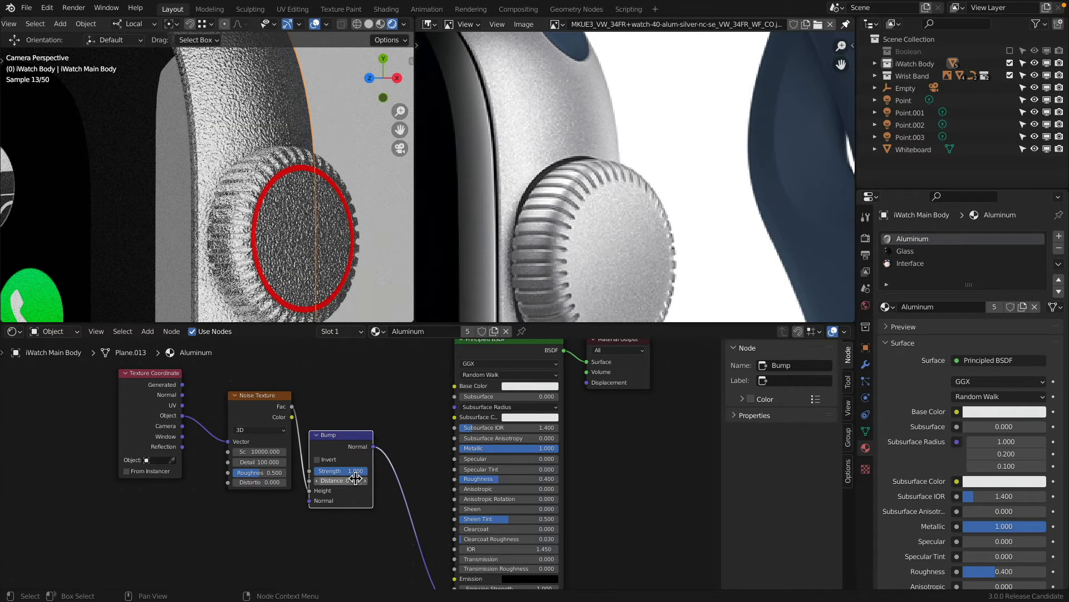
Try a distance of 0.00001 on the Bump node.
double_click(342, 480)
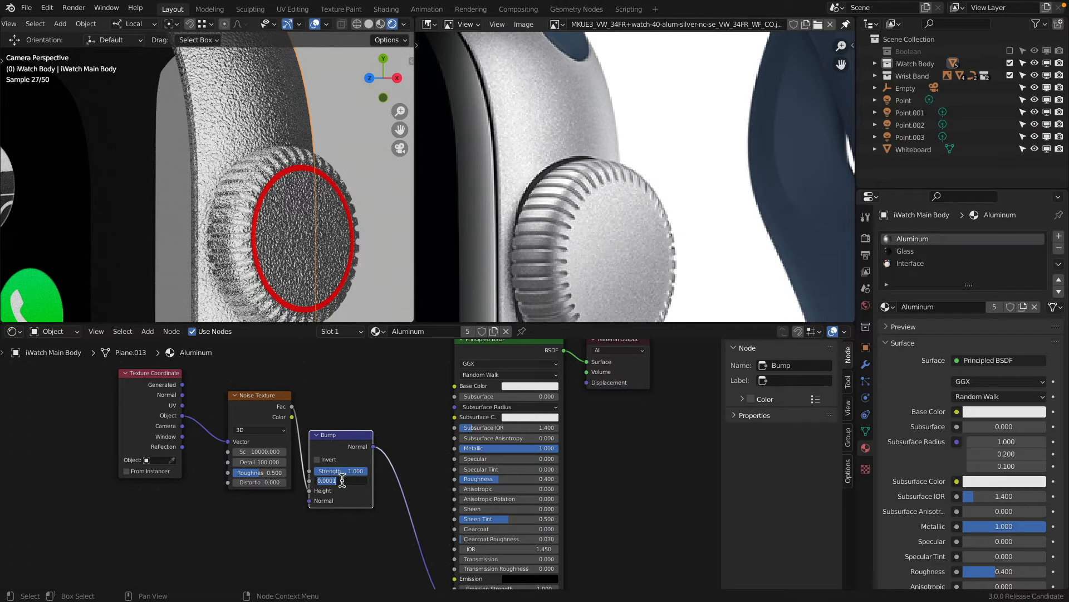
key(BackSpace)
text(.0000)
key(Return)
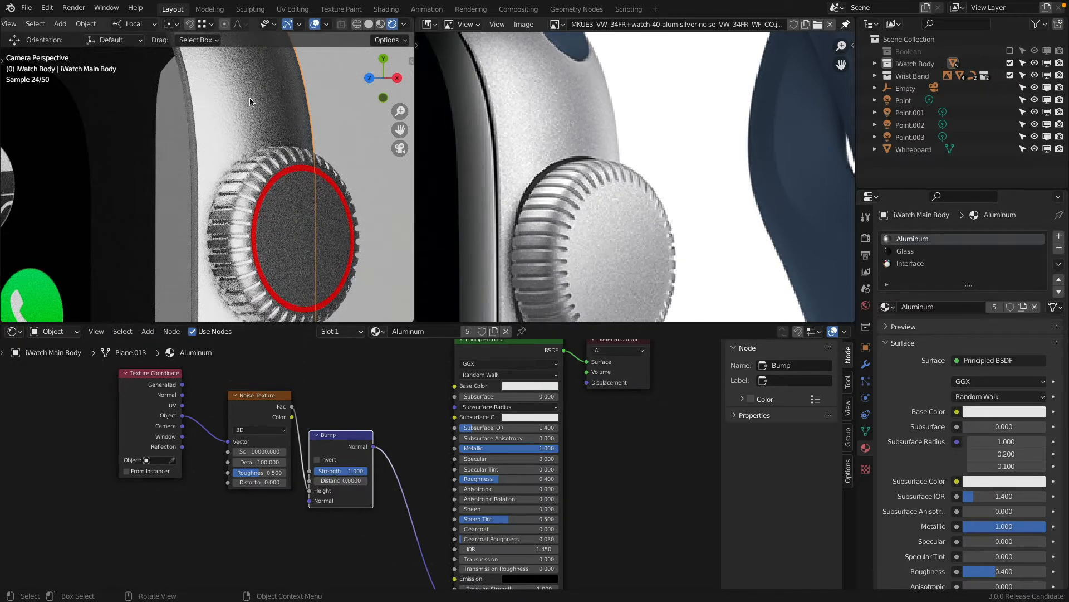
Raise the Bump node's distance back to 0.0001 and fine-tune it to soften the surface grain.
click(348, 480)
text(0.00001)
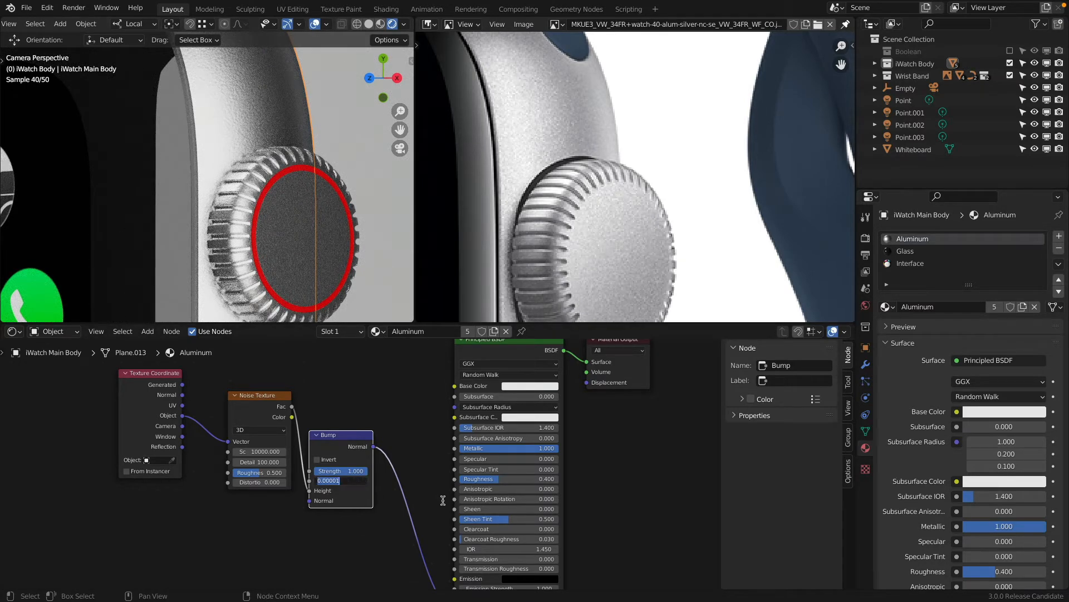
key(Return)
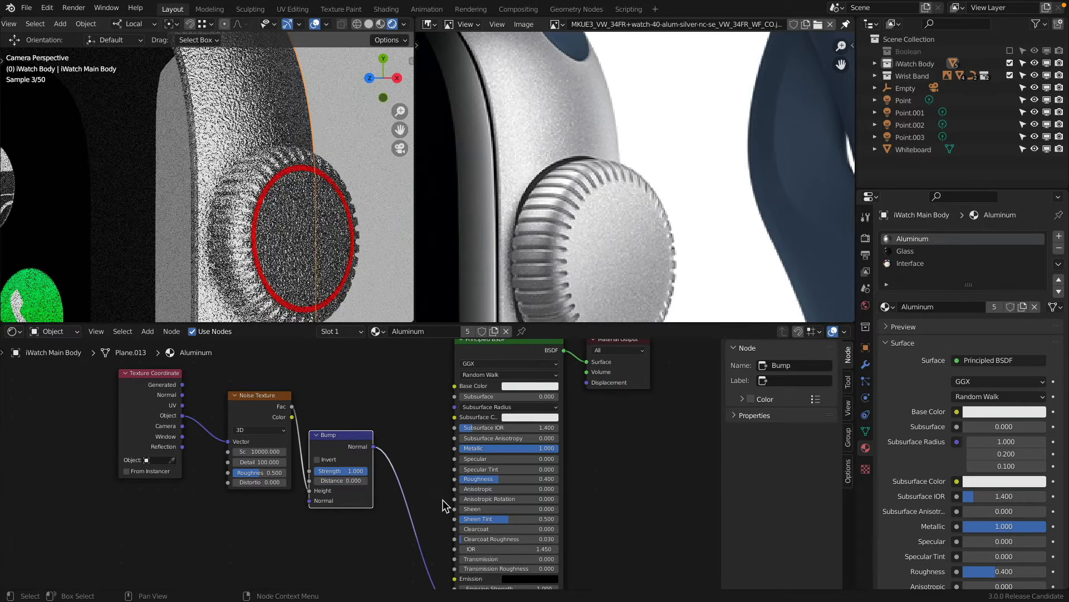
click(330, 480)
text(0.0001)
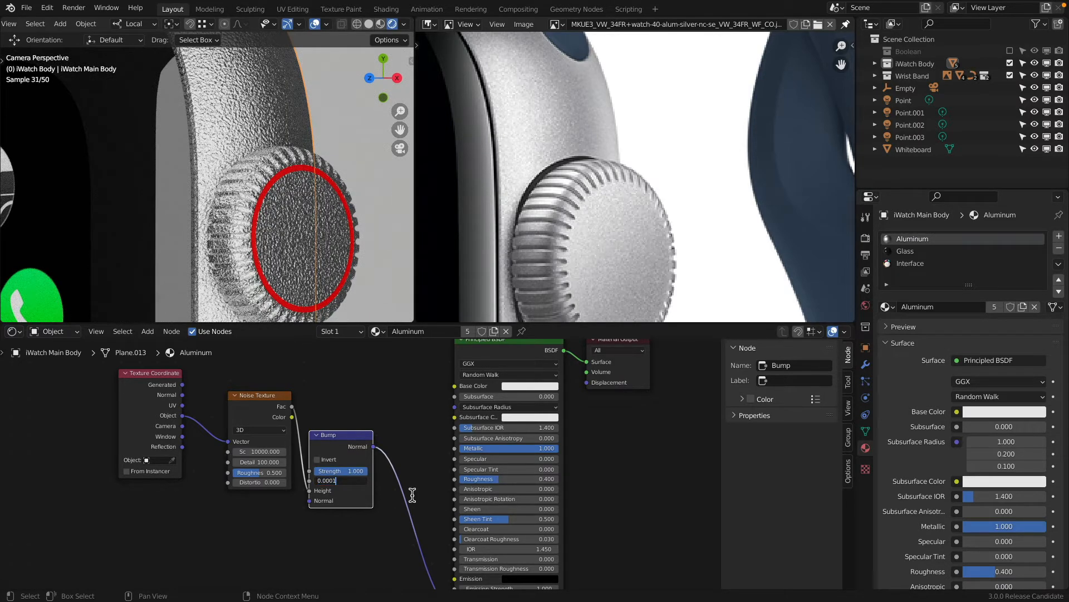
key(Return)
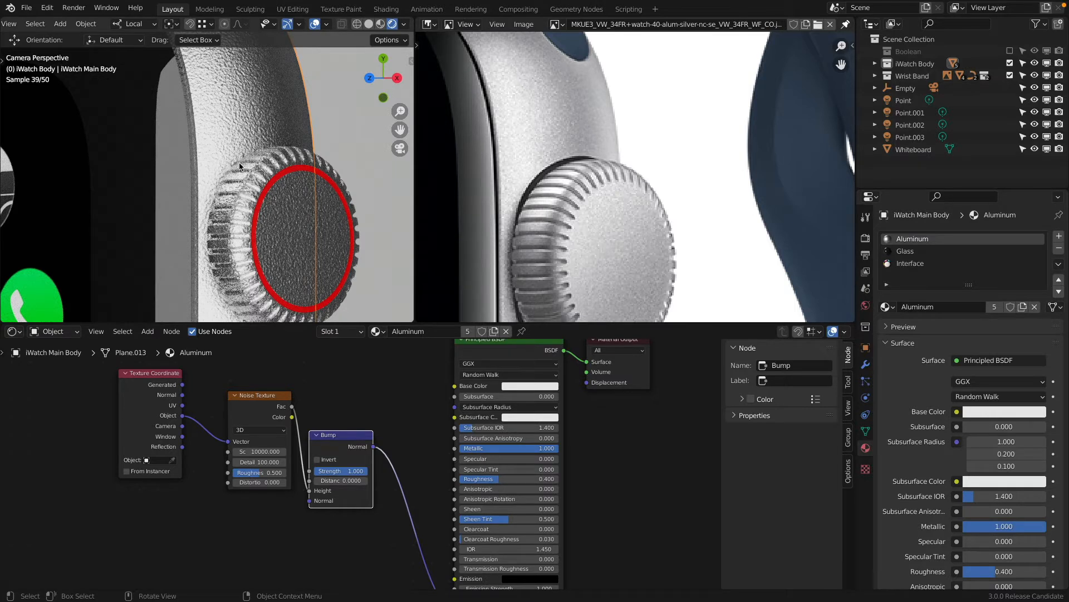
Set the Noise Texture's detail to 3 and its roughness to 1.
click(260, 462)
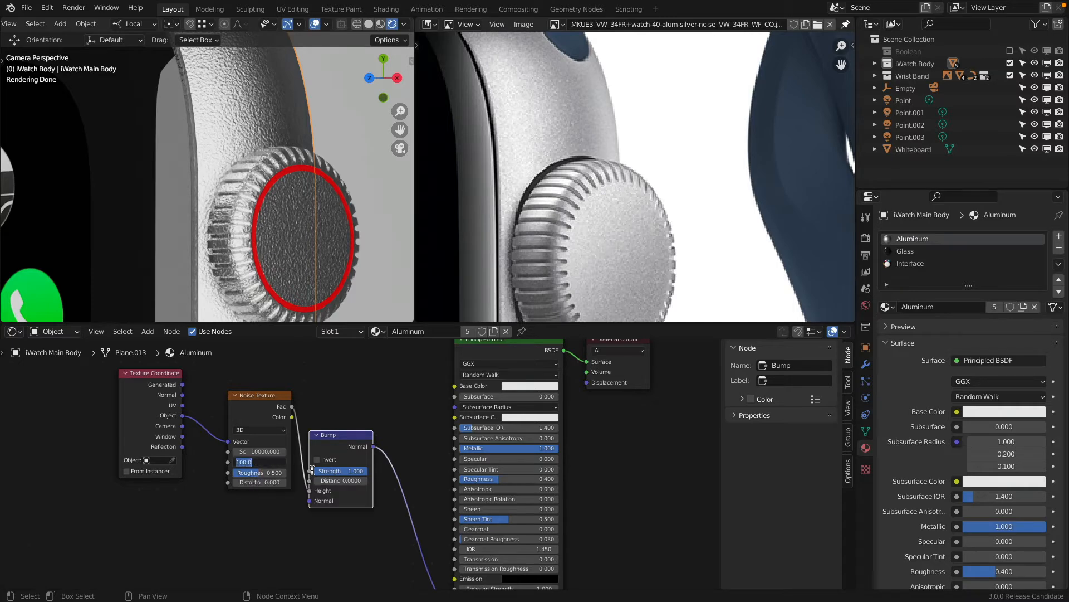
text(2)
key(Return)
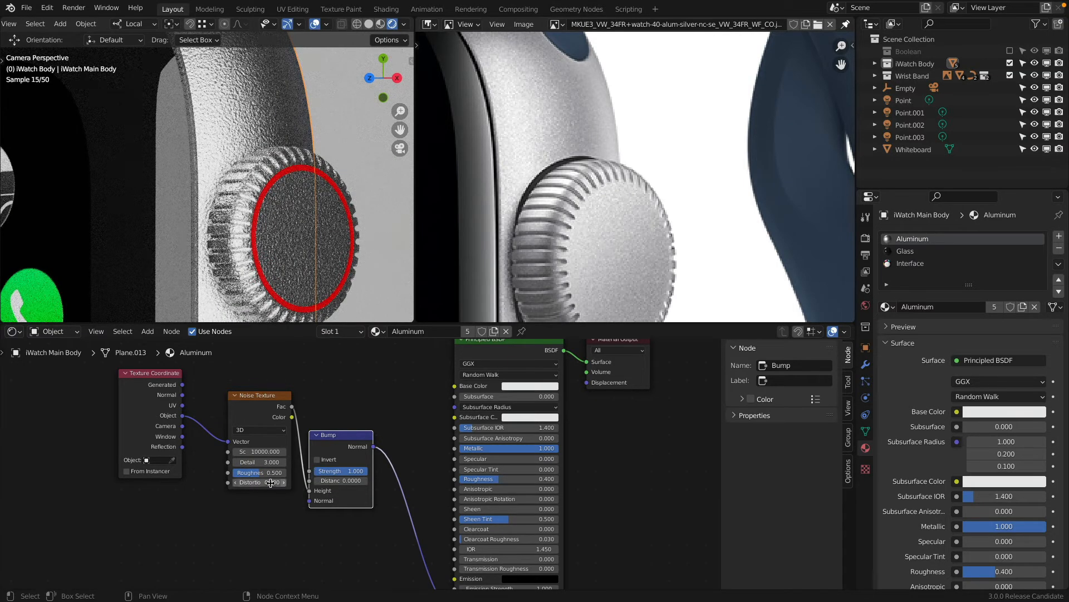
click(264, 474)
text(1)
key(Return)
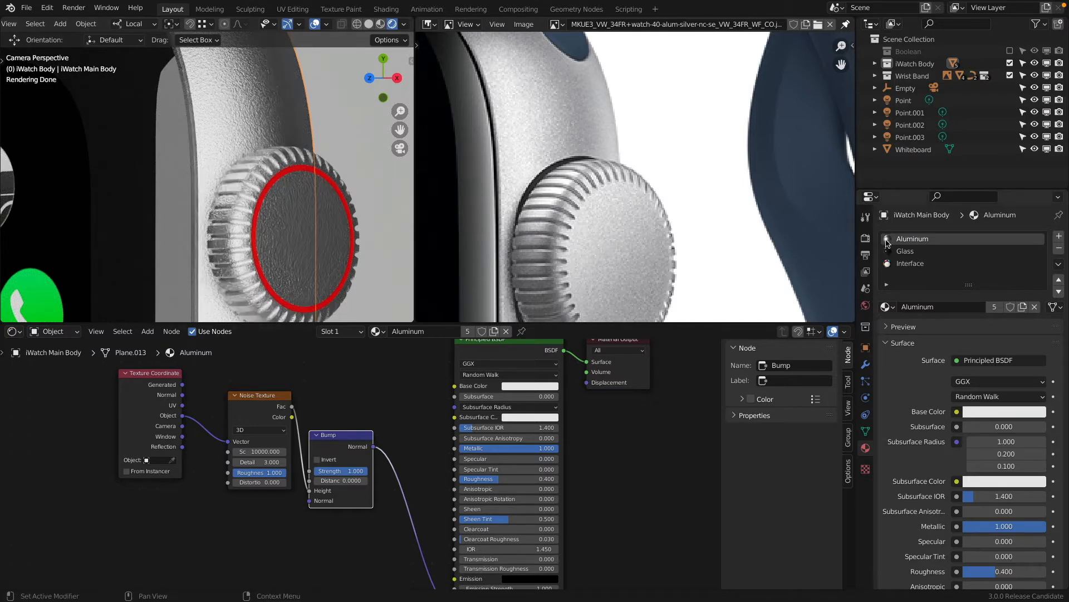
Show the scene's render sampling settings and review the aluminum grain on the whole watch.
click(866, 237)
click(888, 300)
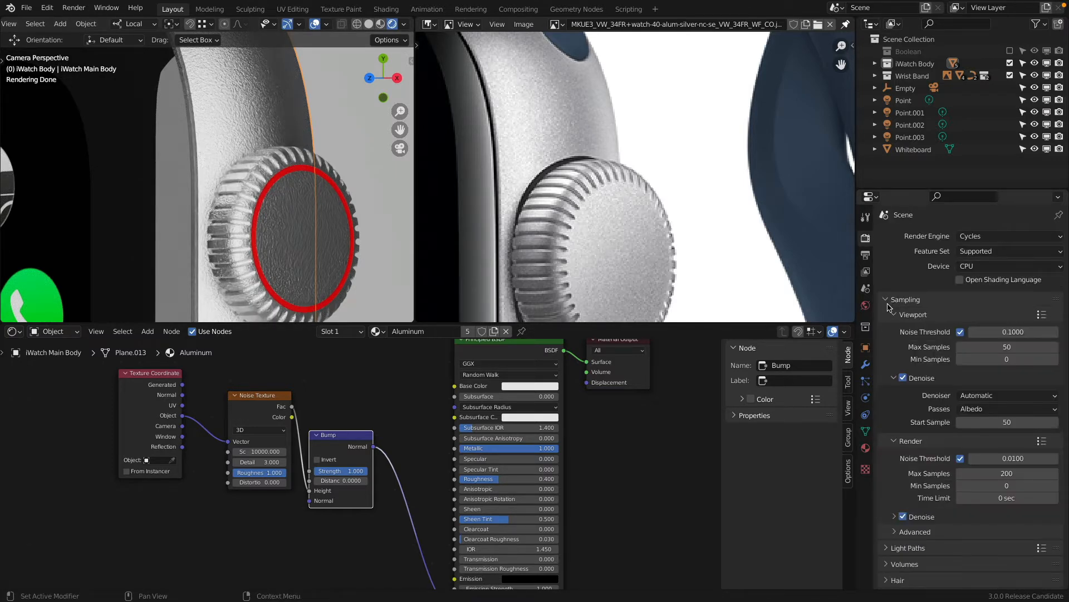
scroll(245, 155, down, 5)
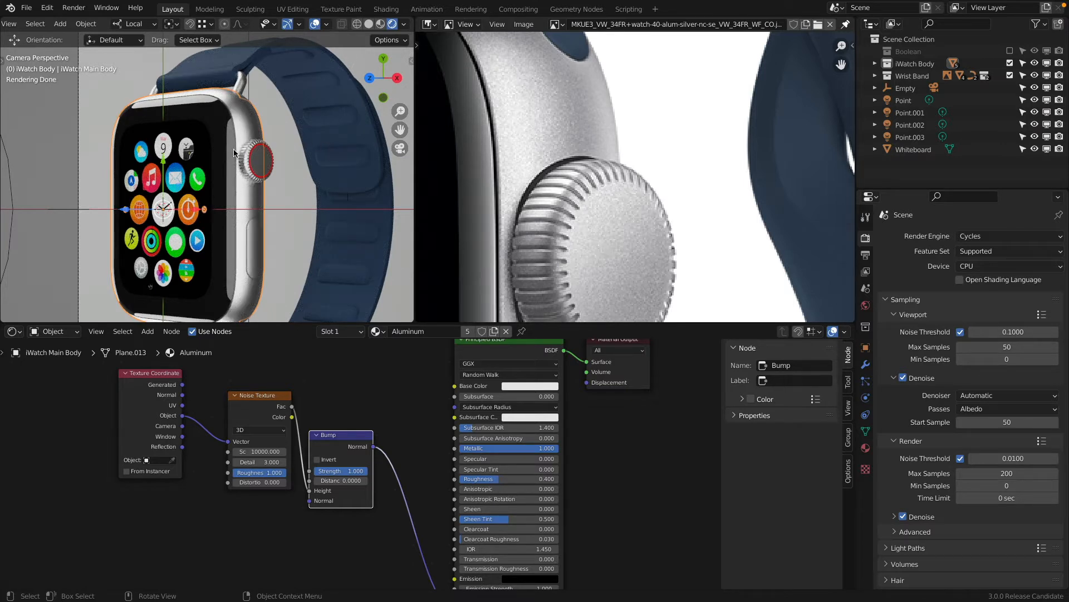
Compare the whole rendered watch in the camera view with the full reference photo.
scroll(255, 123, down, 4)
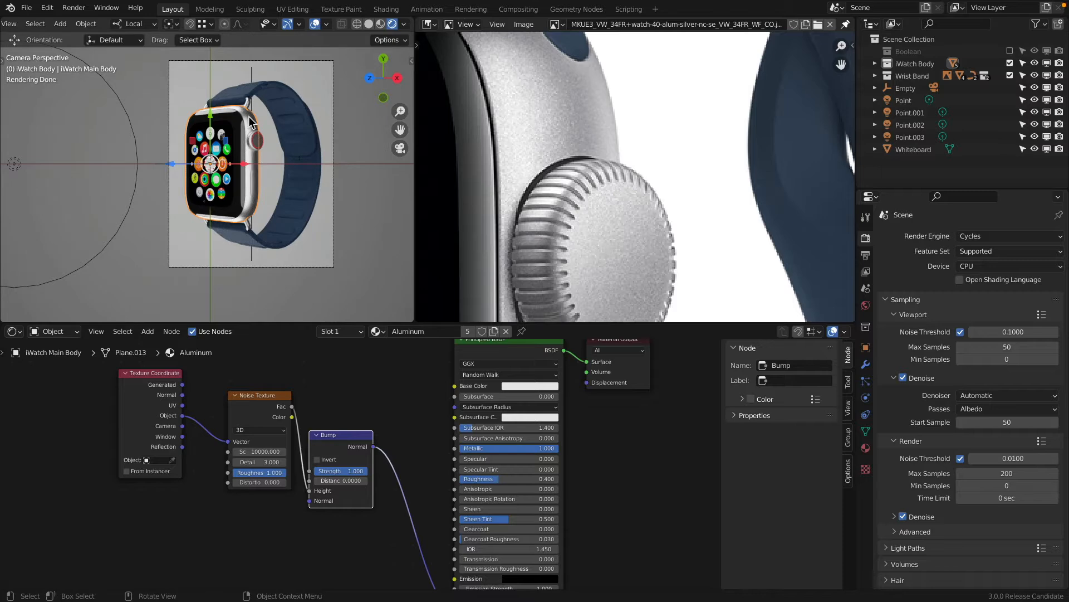
scroll(273, 119, up, 4)
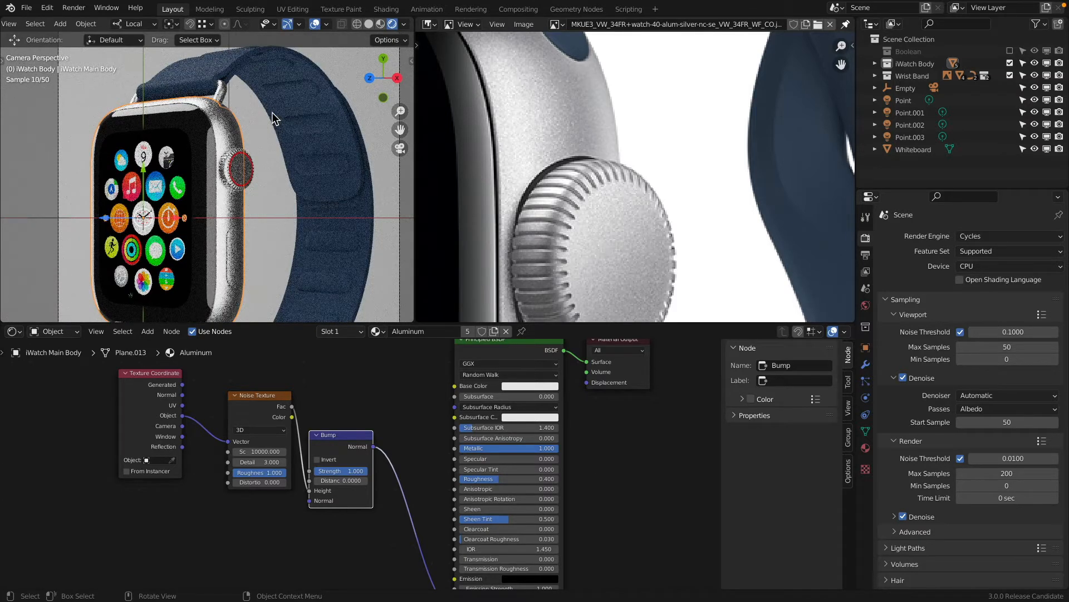
scroll(273, 118, down, 3)
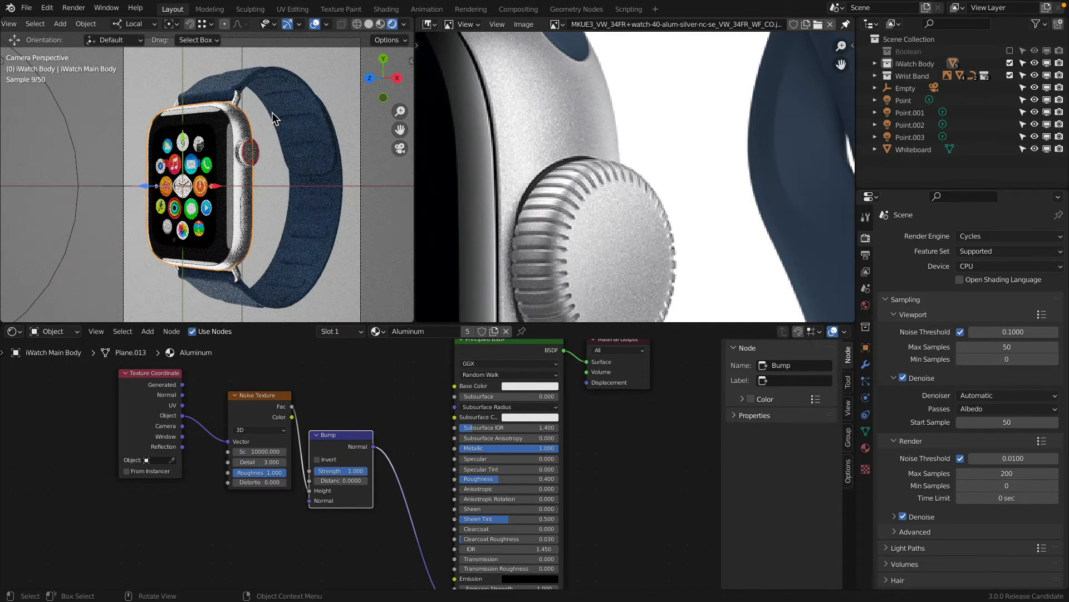
scroll(698, 144, down, 5)
middle_drag(704, 146, 630, 134)
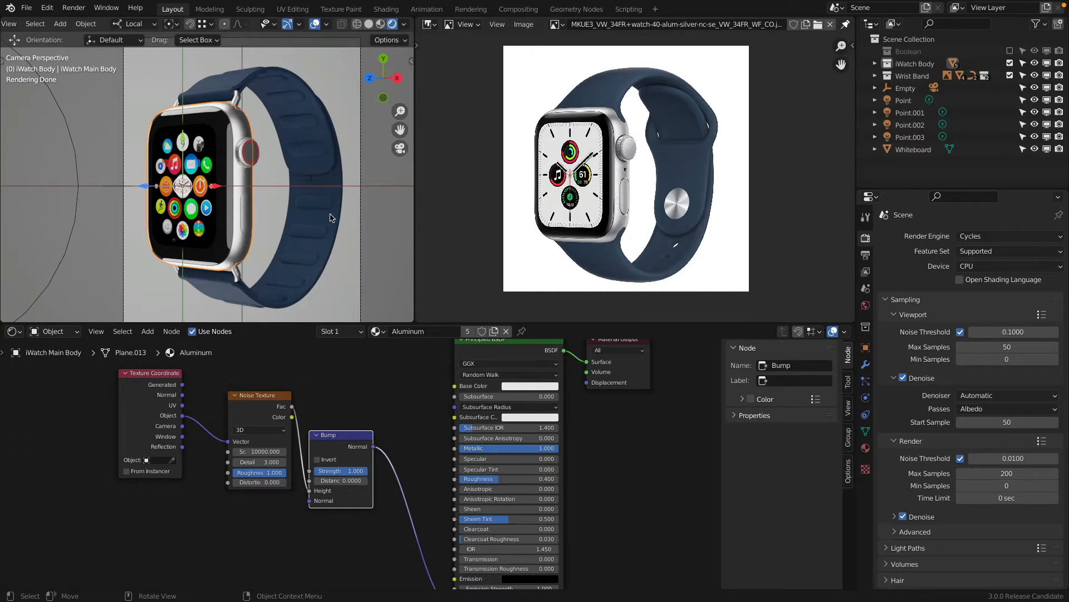
Add a Bevel modifier to the upper wristband and place it between the Subdivision and Boolean modifiers.
scroll(243, 77, up, 5)
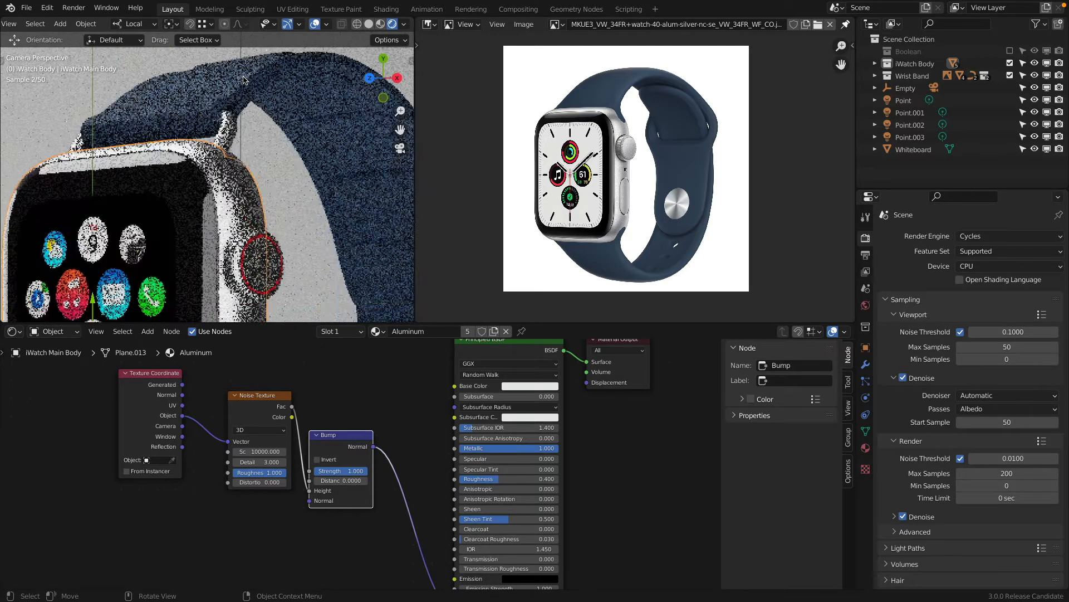
click(244, 77)
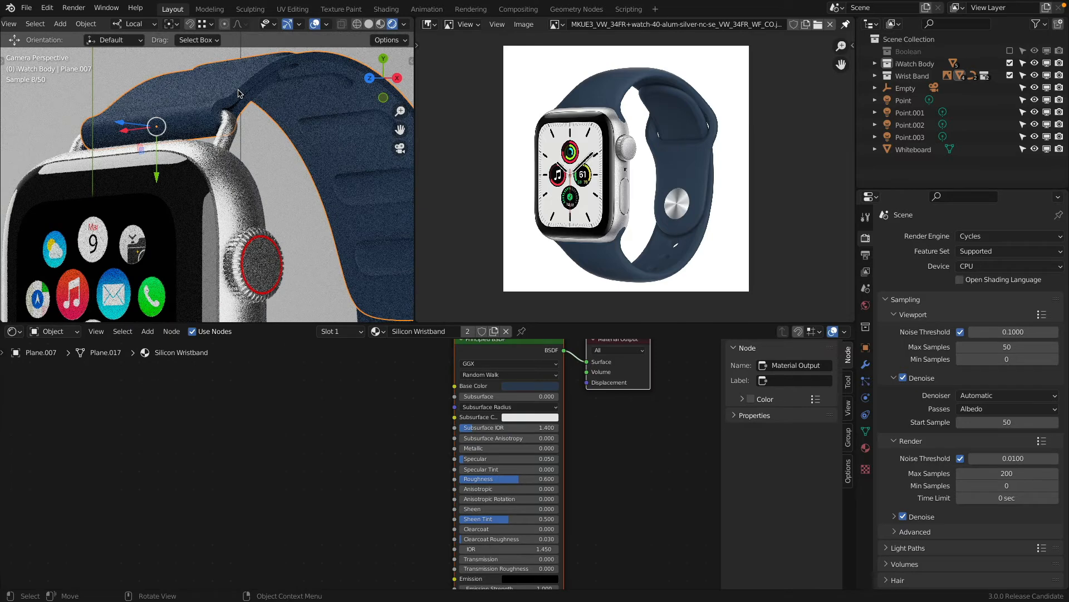
click(865, 365)
click(886, 304)
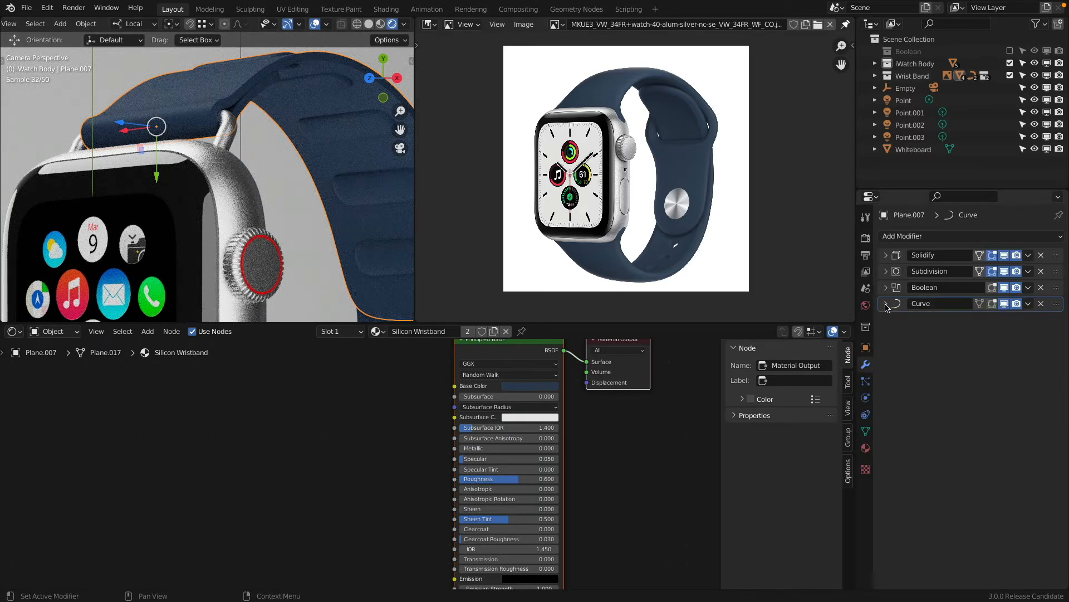
scroll(231, 86, up, 4)
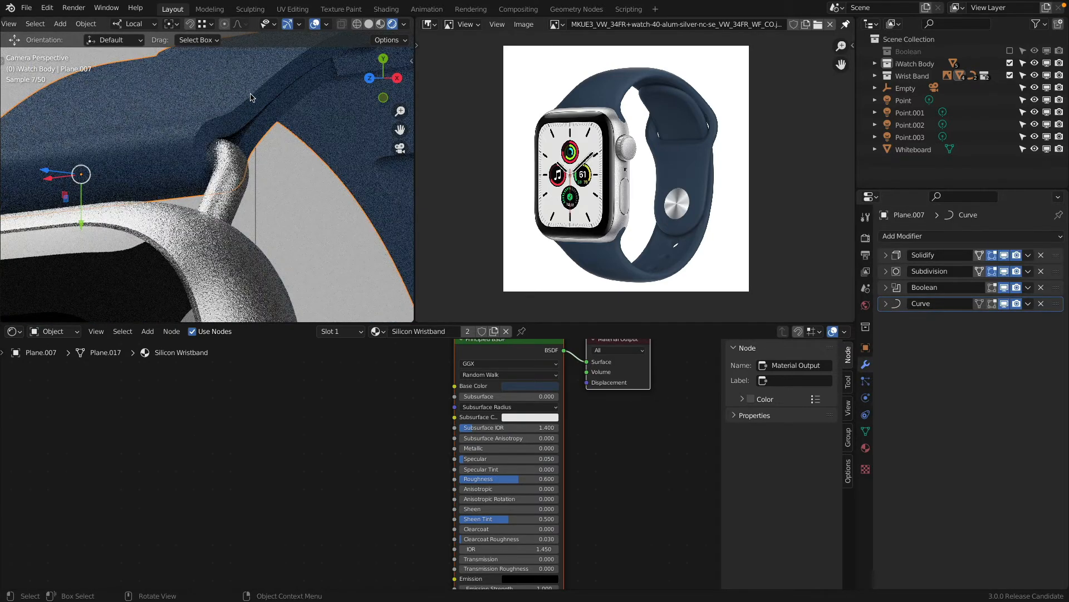
click(941, 237)
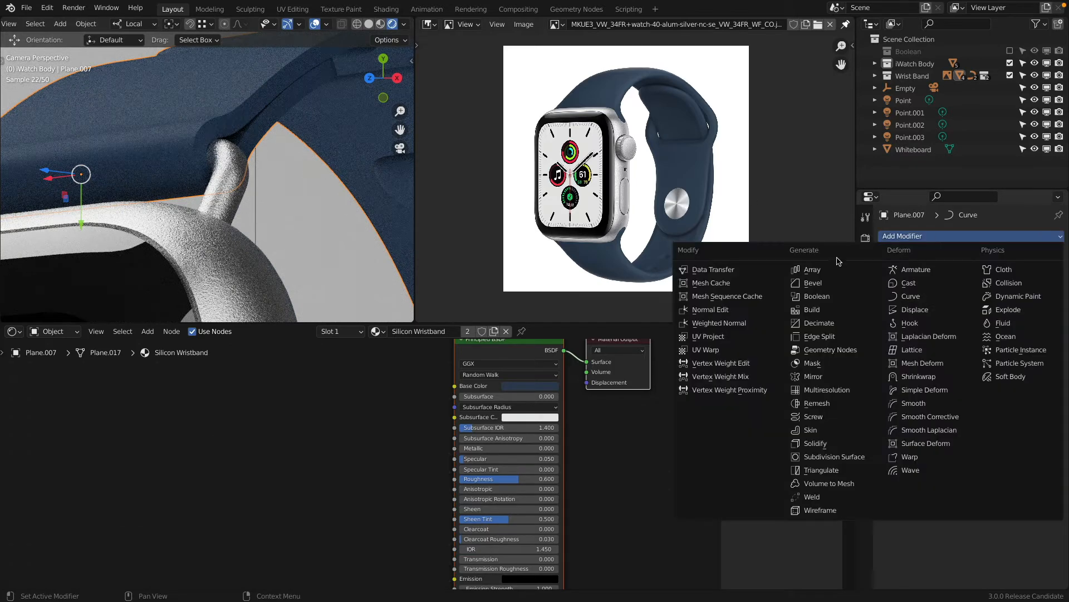
click(794, 285)
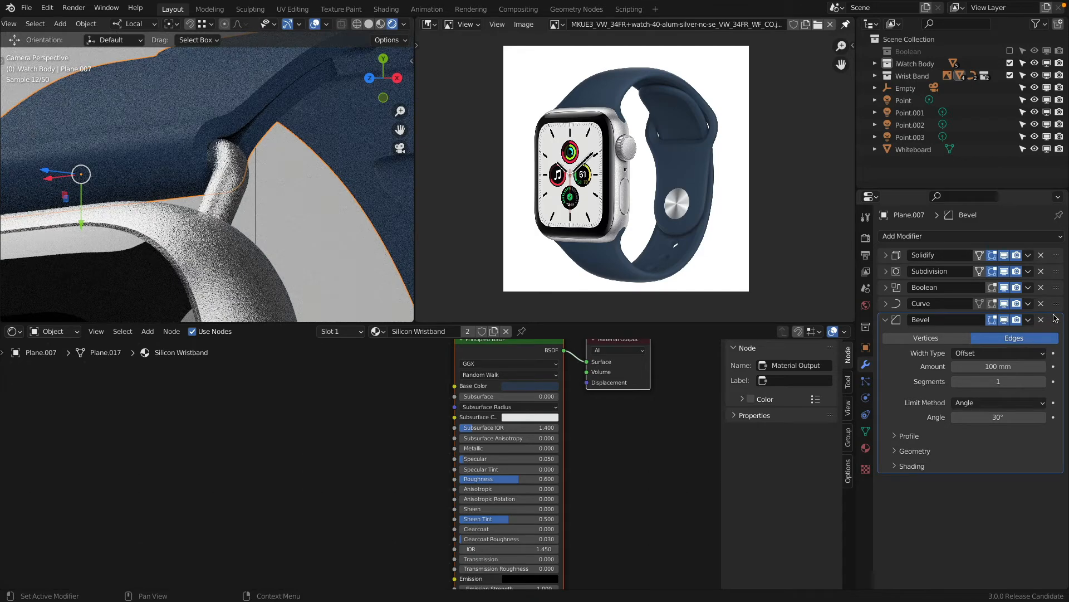
mouse_move(1055, 318)
mouse_down()
mouse_move(1054, 273)
mouse_move(1046, 478)
mouse_move(1045, 300)
mouse_move(1038, 440)
mouse_move(1037, 311)
mouse_up()
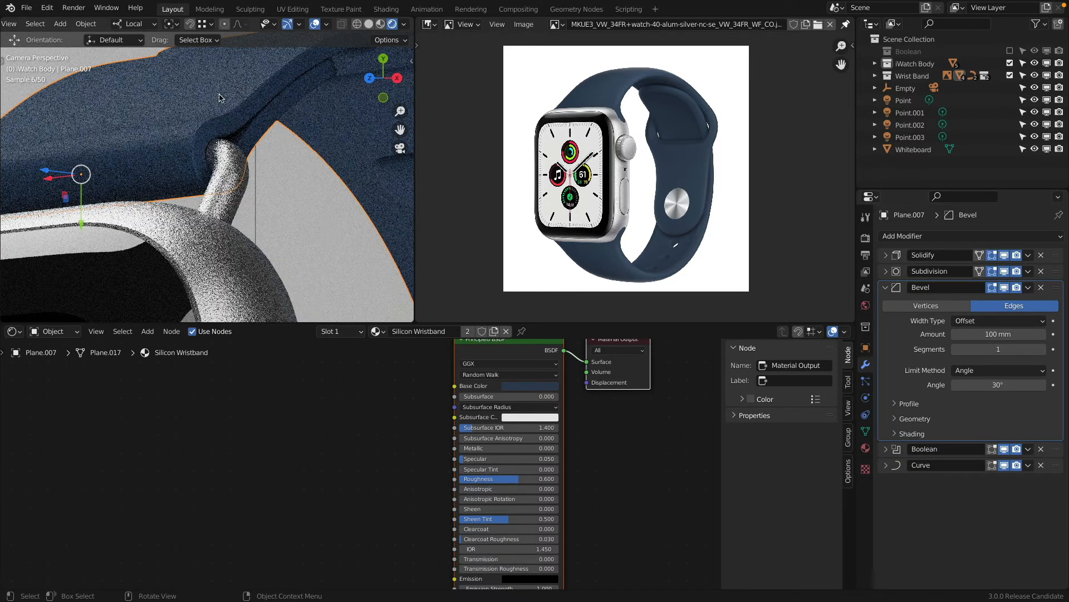
Show the model in solid shading near the band's strap loop and set the Bevel modifier's segments to 10.
key(z)
scroll(225, 88, up, 6)
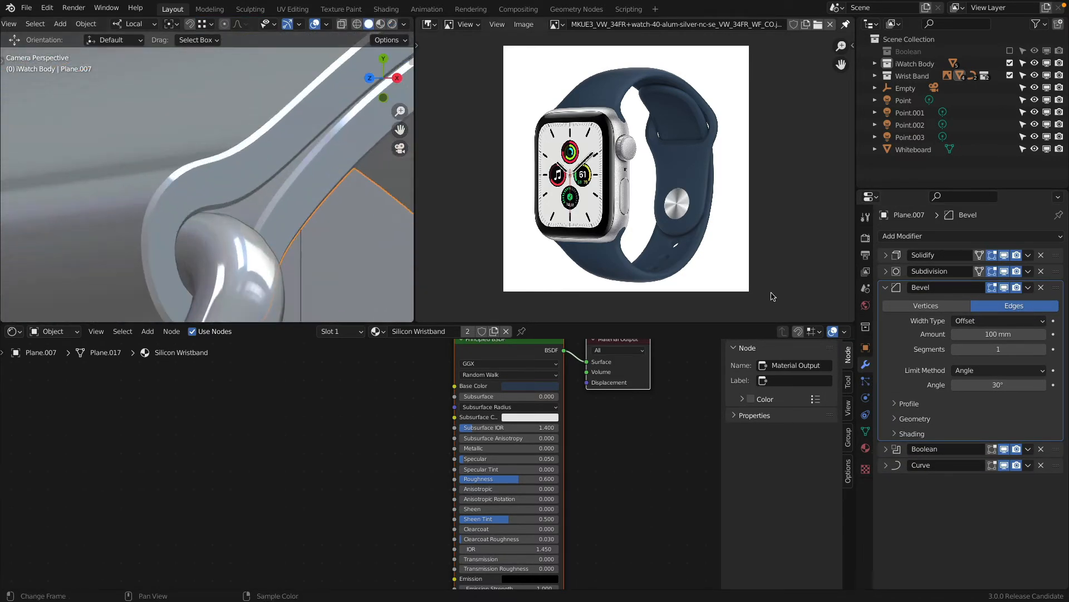
click(988, 350)
text(10)
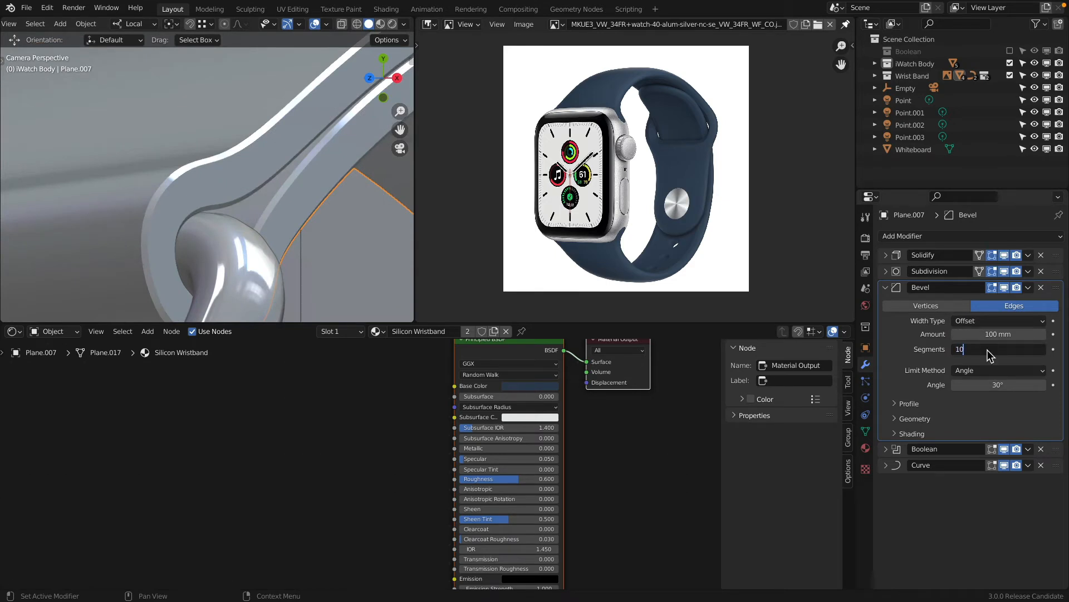
key(Return)
Disable Clamp Overlap in the Bevel modifier's geometry options.
click(979, 333)
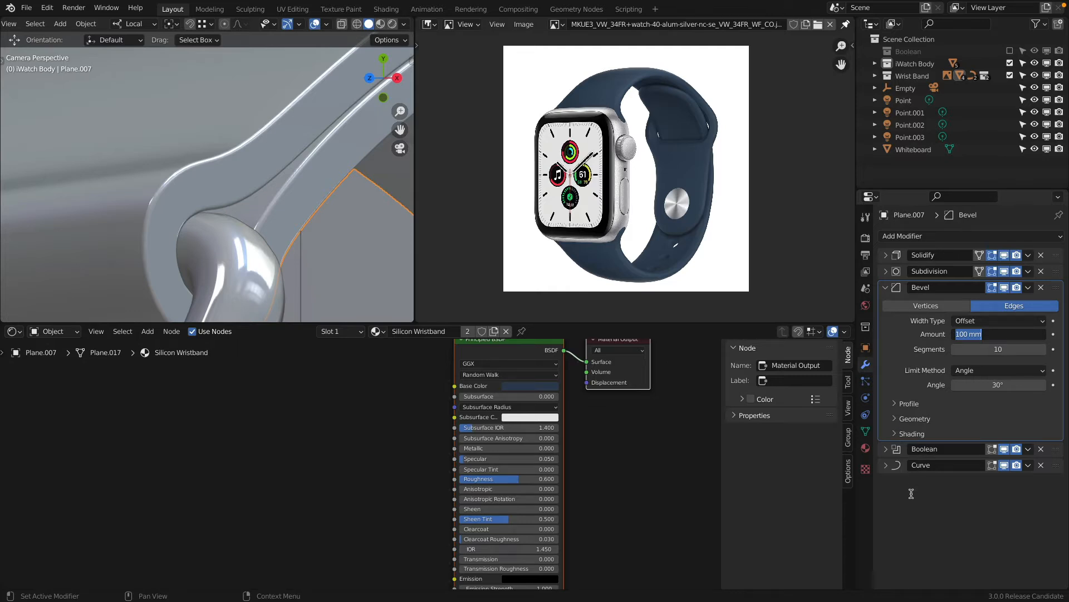
click(896, 434)
click(896, 435)
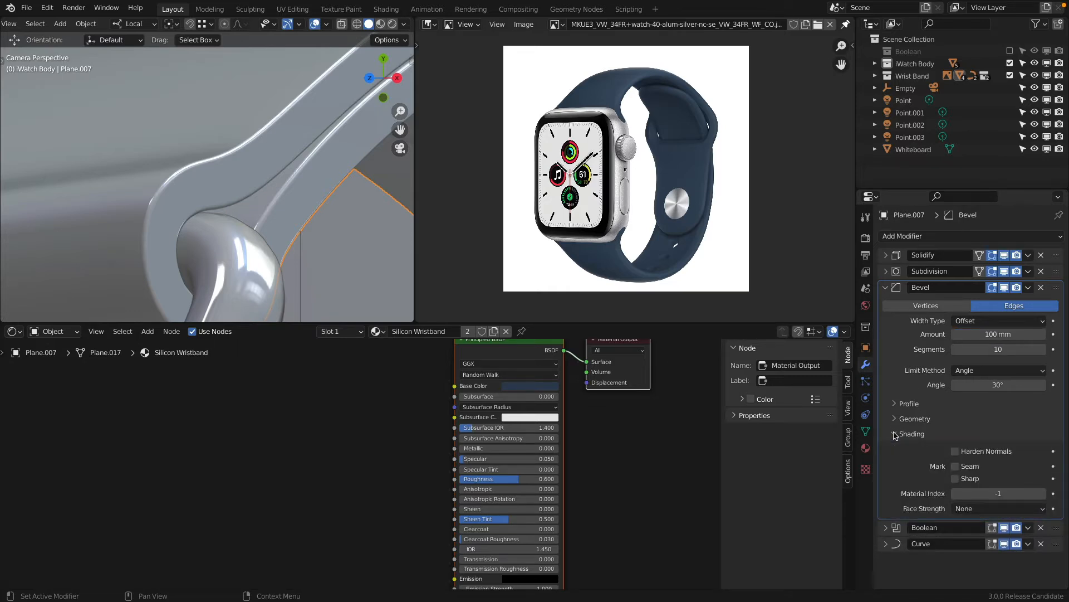
click(896, 419)
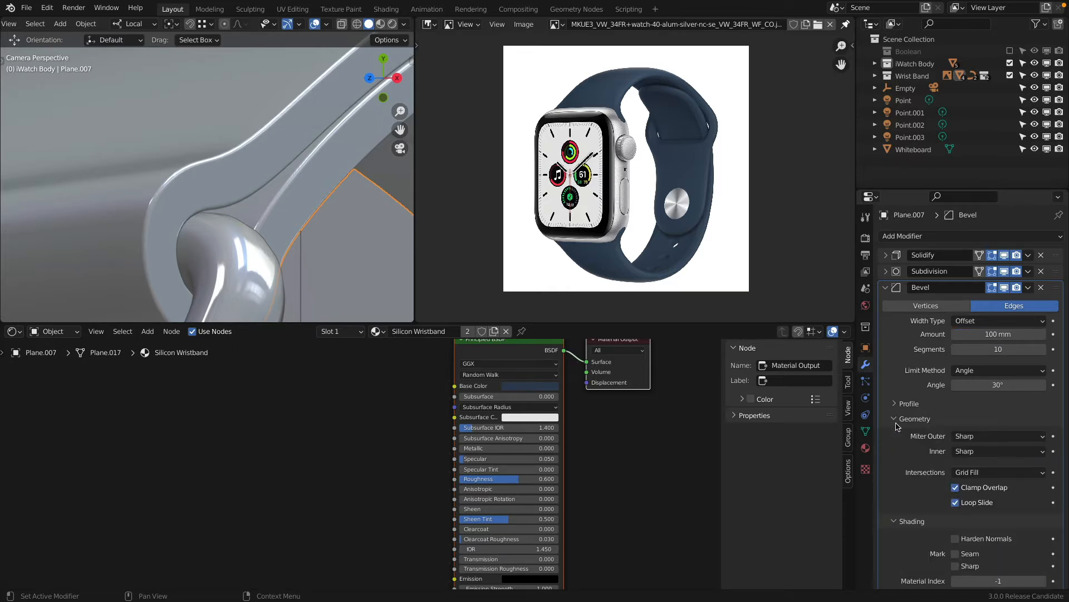
click(956, 487)
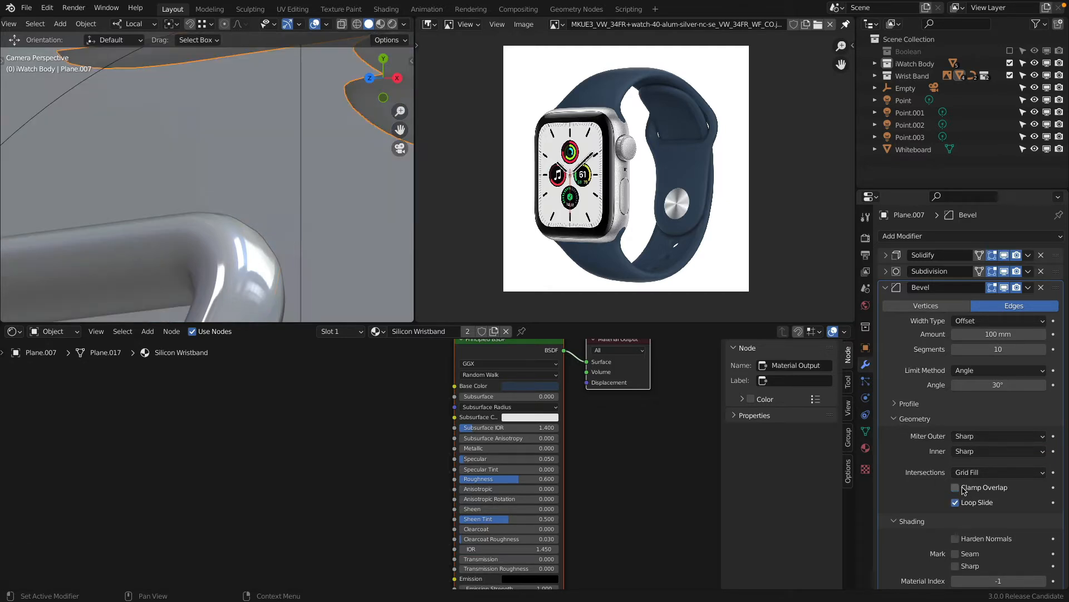
Set the wristband's bevel amount to 0.5 mm.
click(971, 335)
key(BackSpace)
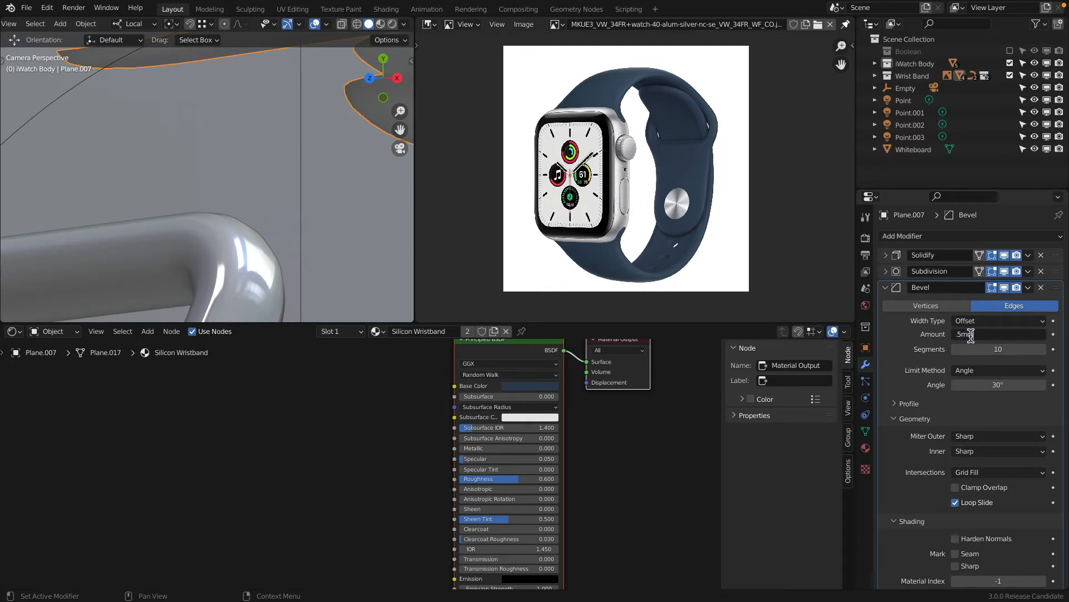
text(.5mm)
key(Return)
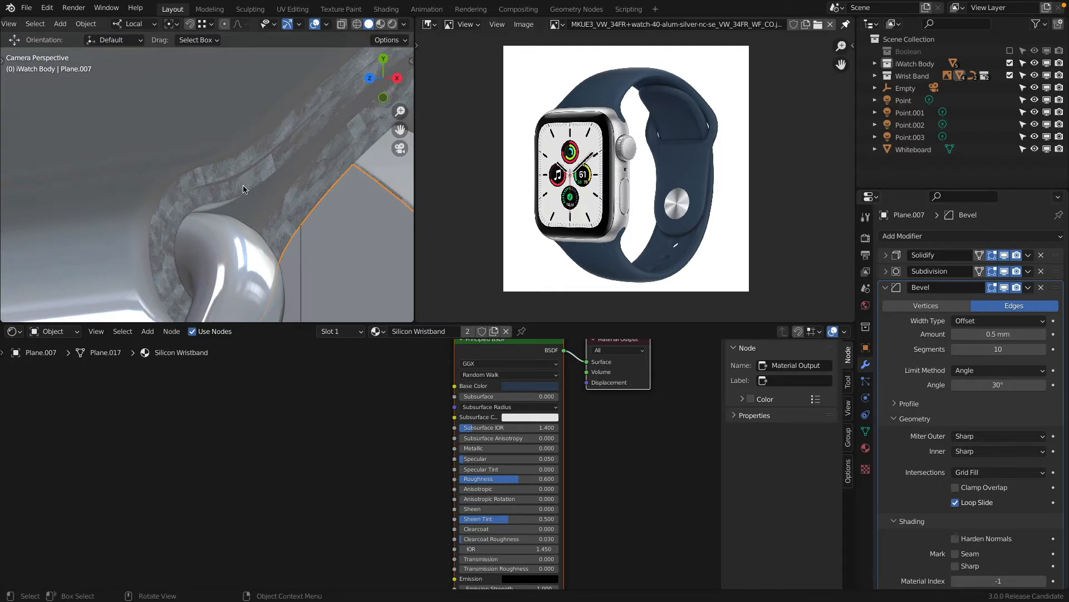
Reduce the wristband's bevel amount to 0.1 mm.
click(990, 336)
key(Left)
key(Right)
key(Right)
key(Right)
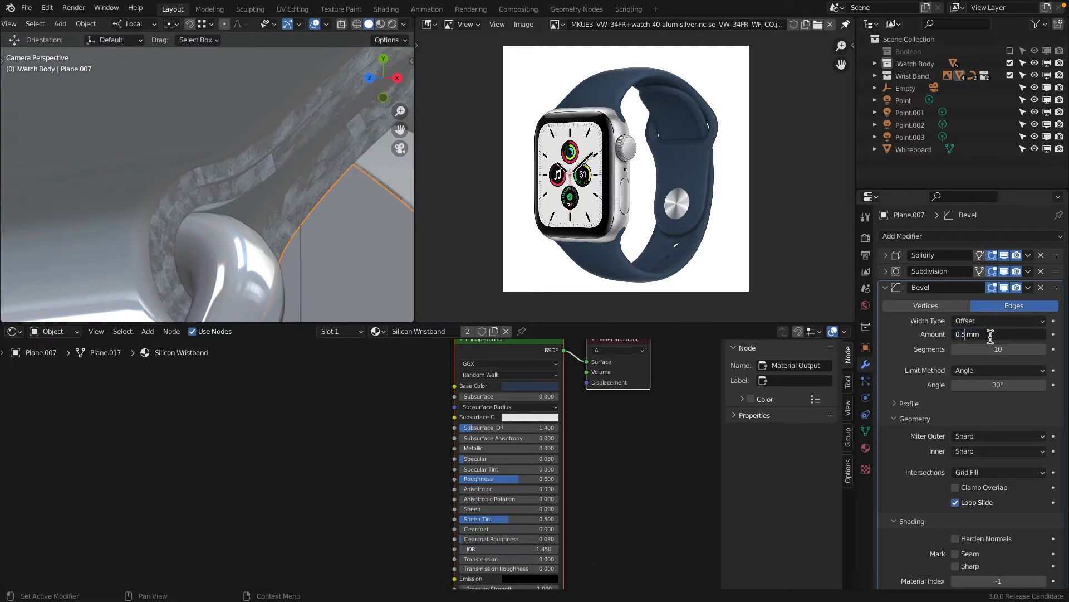
text(1)
key(Return)
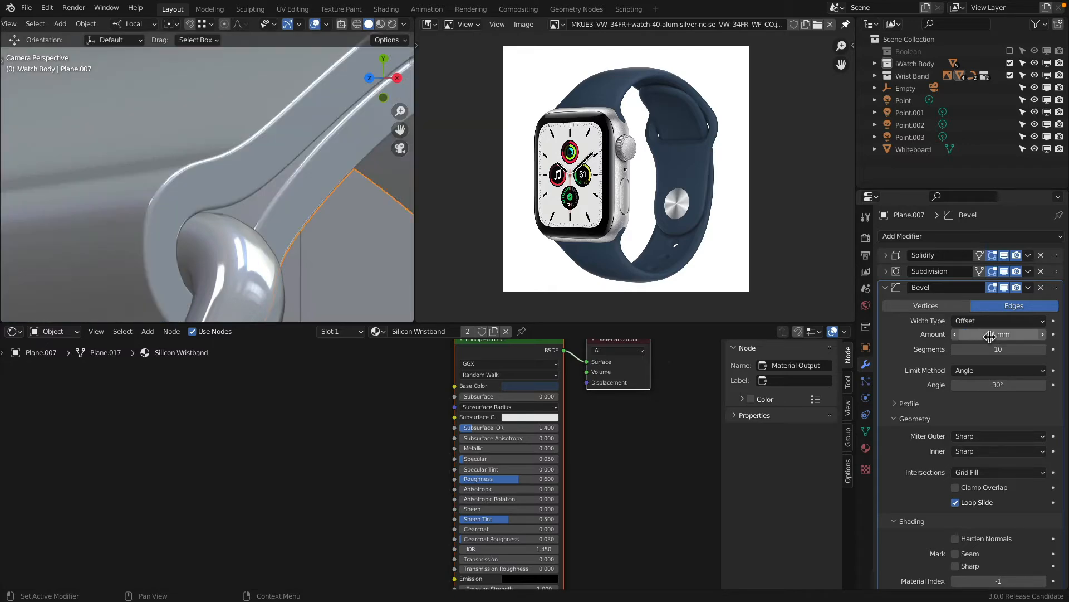
Display the band as wireframe and set its bevel amount to 0.2 mm.
key(shift+z)
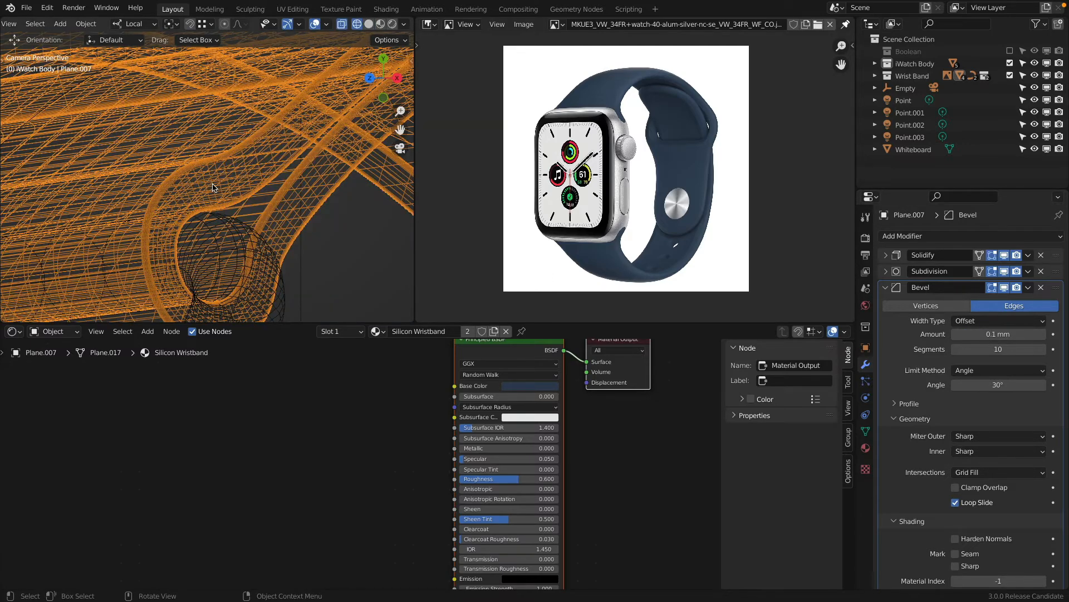
click(1004, 336)
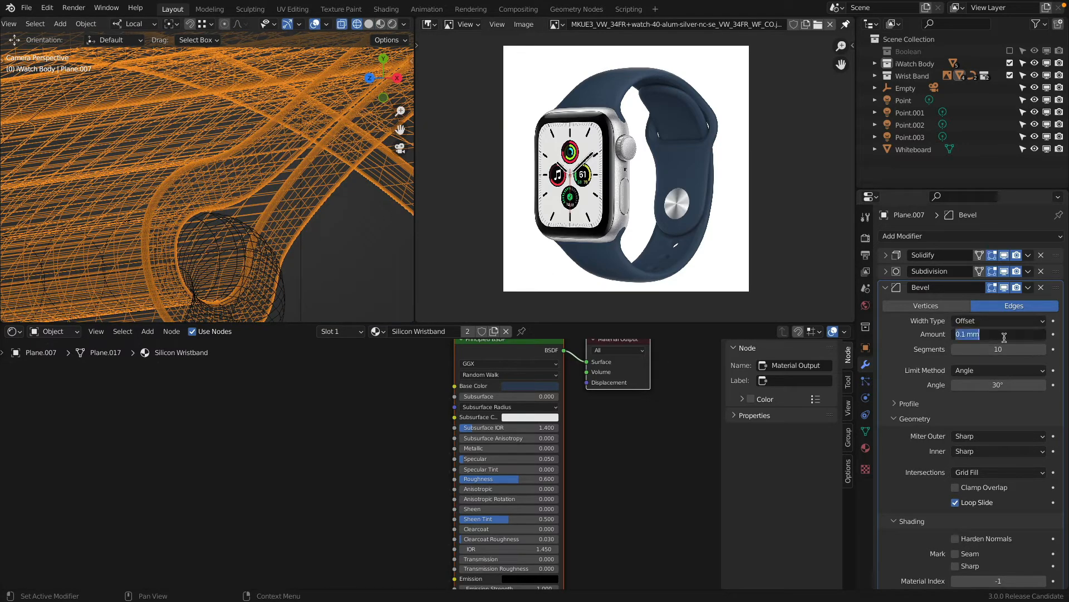
key(Right)
key(Left)
key(Return)
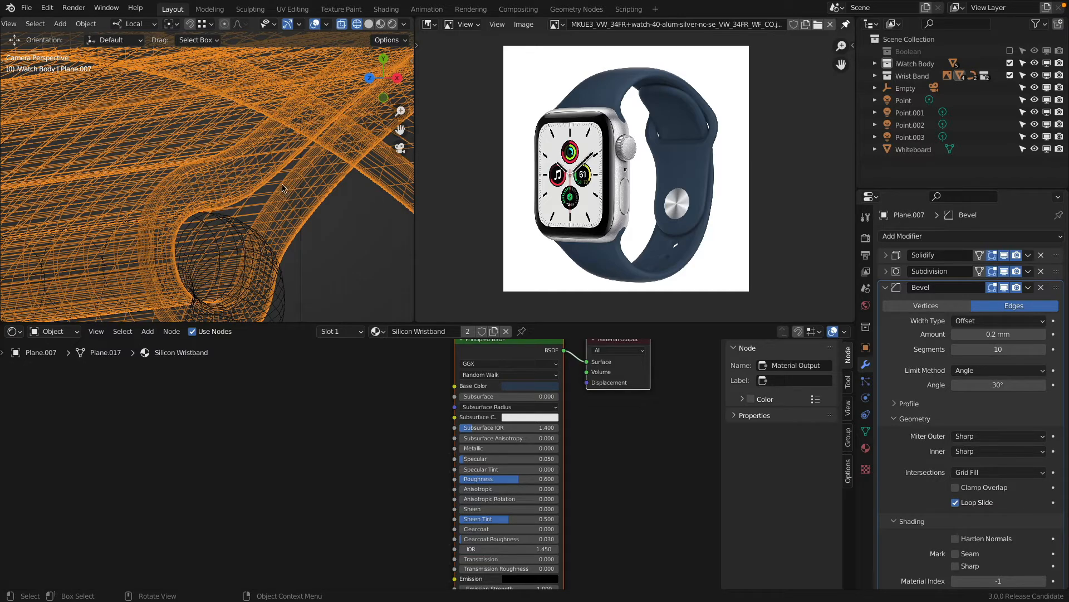
Examine the beveled band edge around the strap loop in solid shading from several angles.
key(z)
click(294, 176)
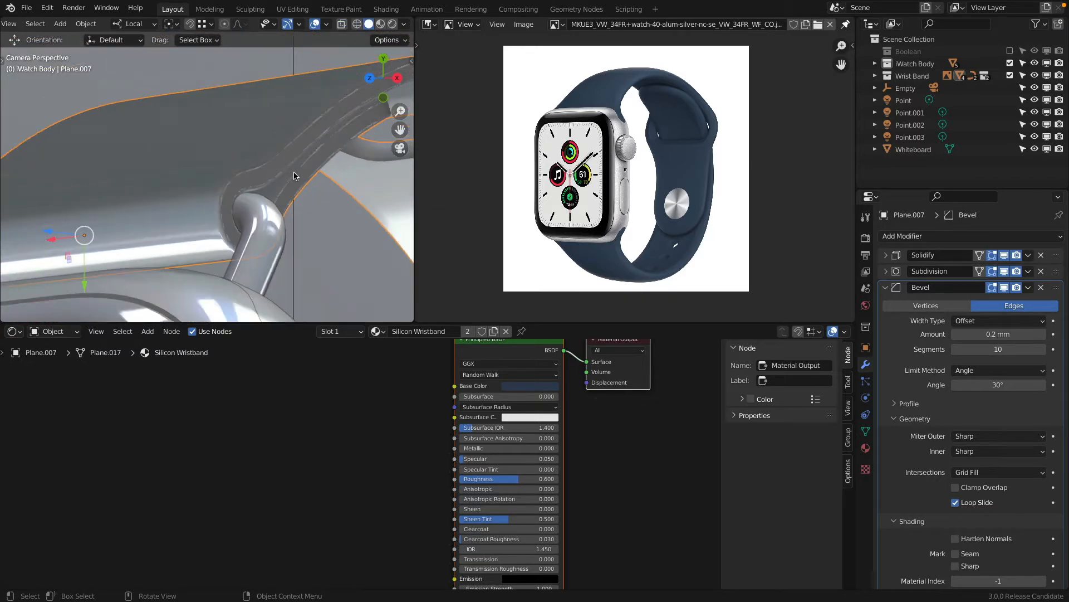
middle_drag(294, 176, 223, 162)
scroll(208, 156, up, 10)
middle_drag(239, 112, 234, 158)
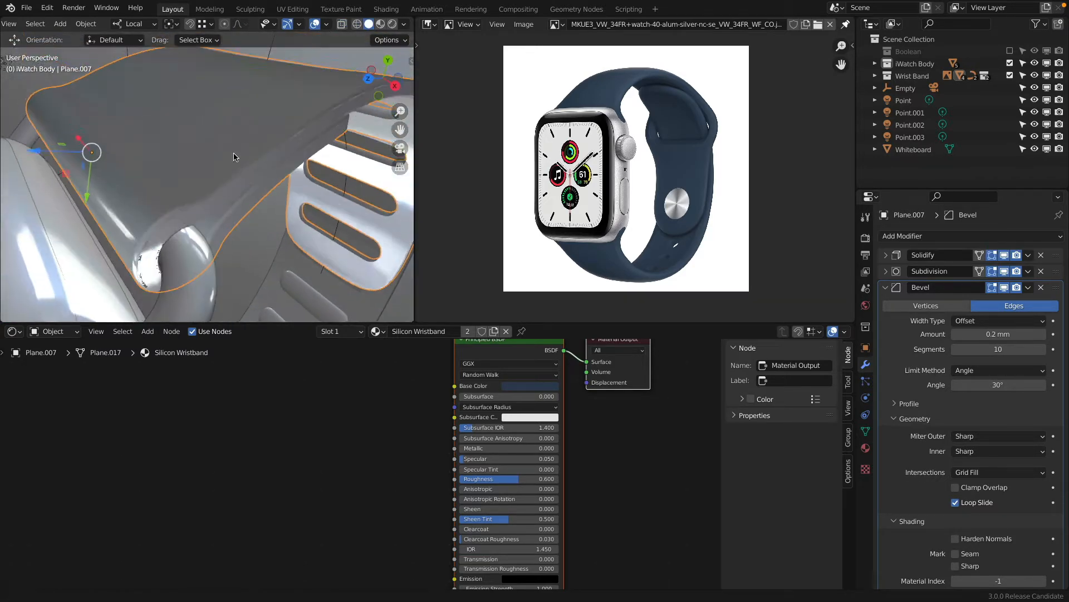
scroll(234, 158, up, 2)
scroll(234, 158, down, 2)
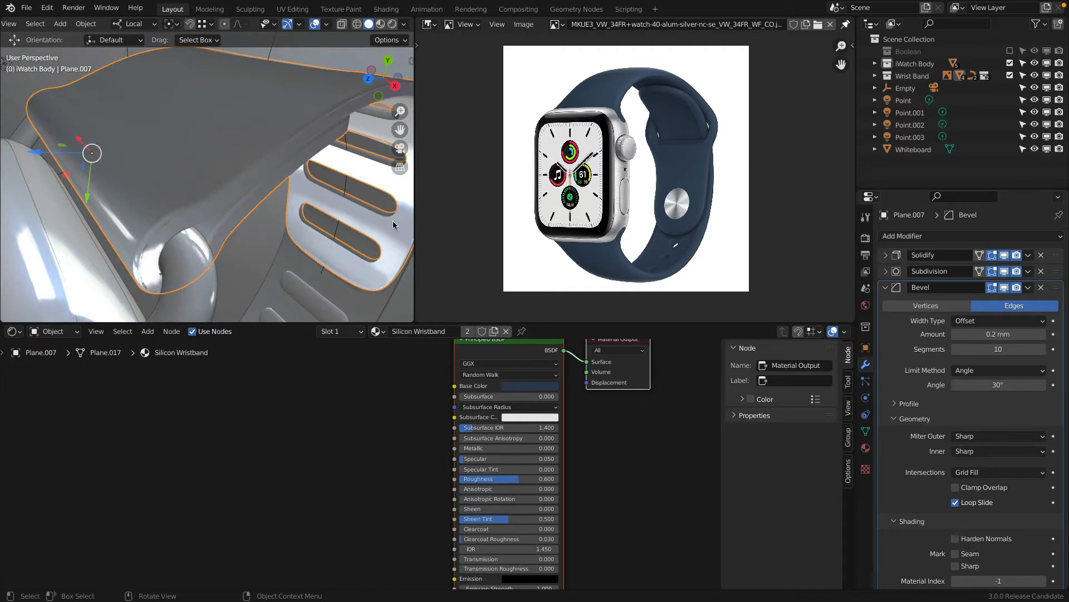
Turn off the viewport display of the wristband's Boolean and Curve modifiers and inspect the beveled edge.
click(885, 288)
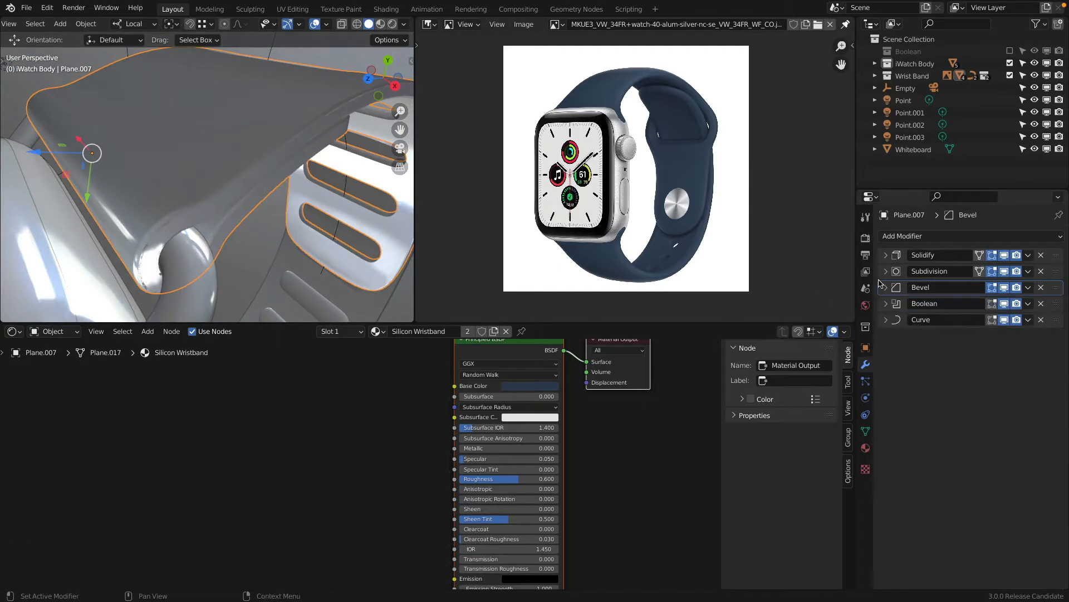
click(1005, 304)
click(1005, 320)
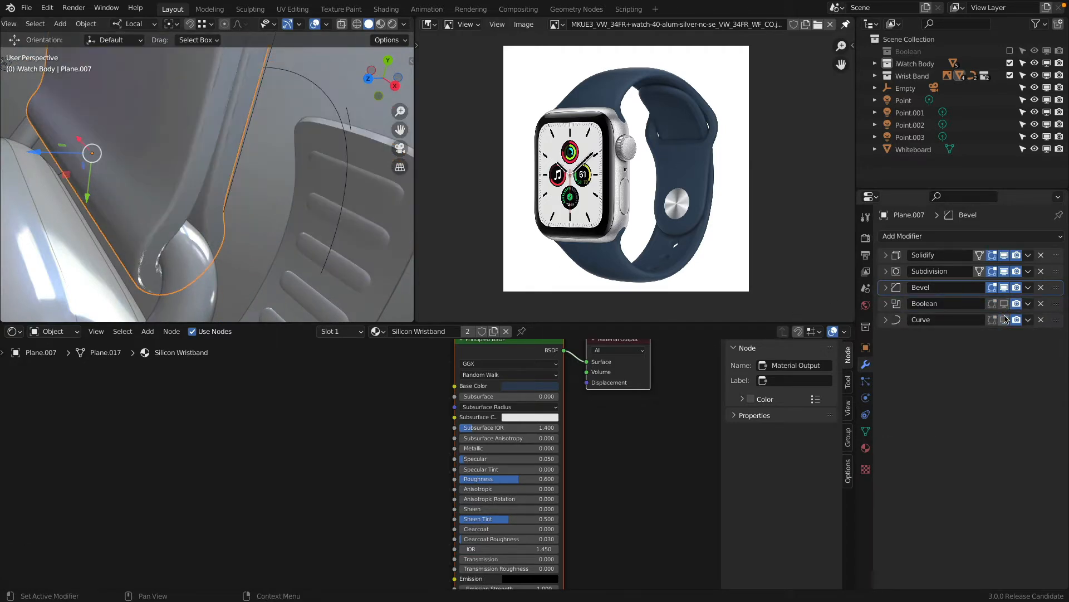
scroll(208, 215, up, 3)
scroll(208, 203, down, 3)
middle_drag(200, 203, 210, 196)
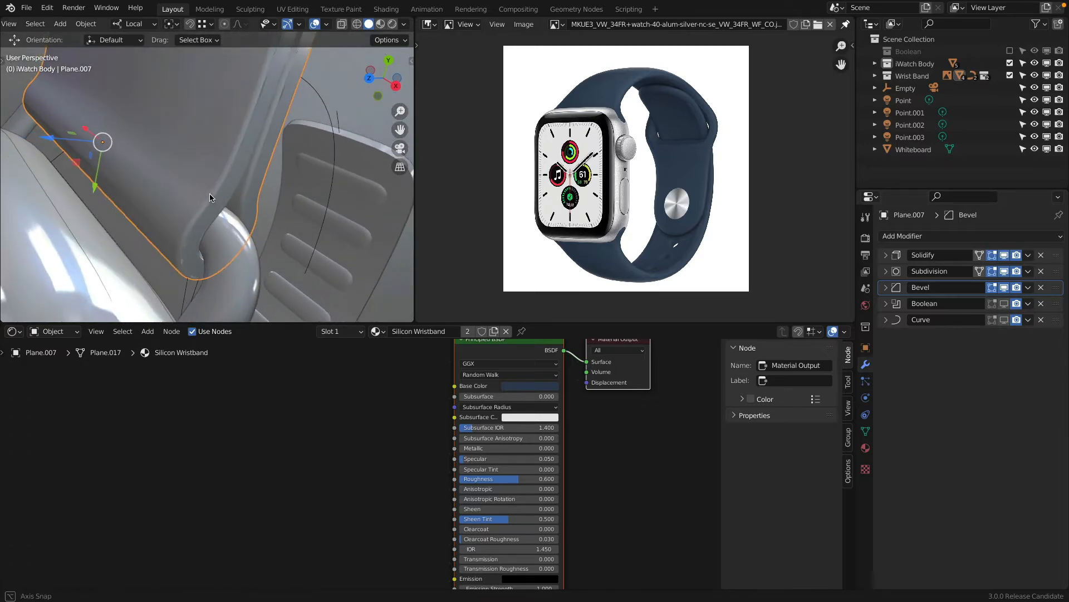
Try 2 segments on the wristband's Bevel modifier.
click(886, 287)
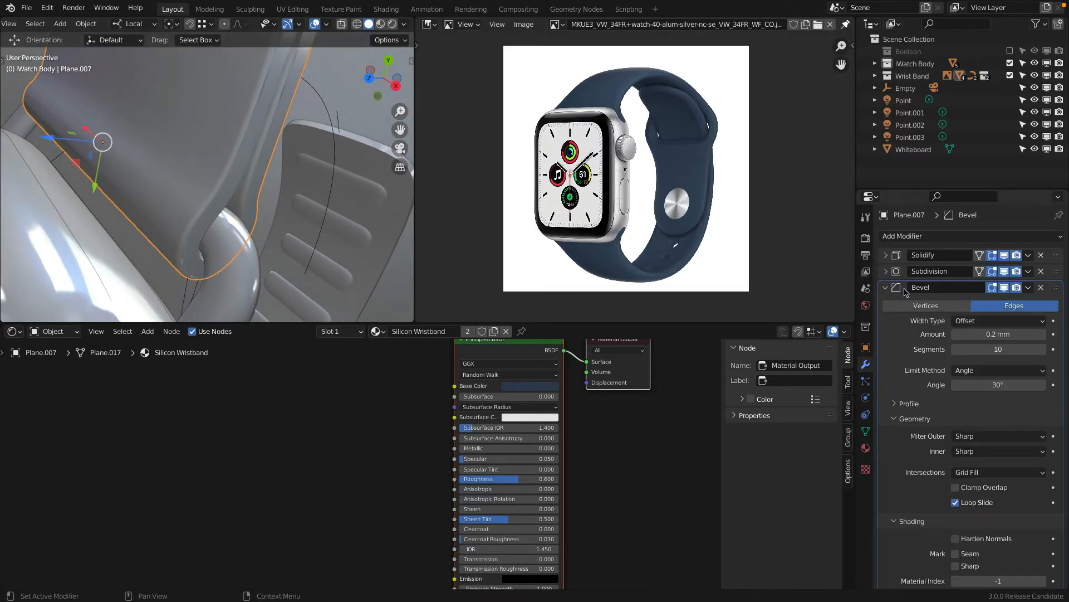
click(994, 349)
text(2)
key(Return)
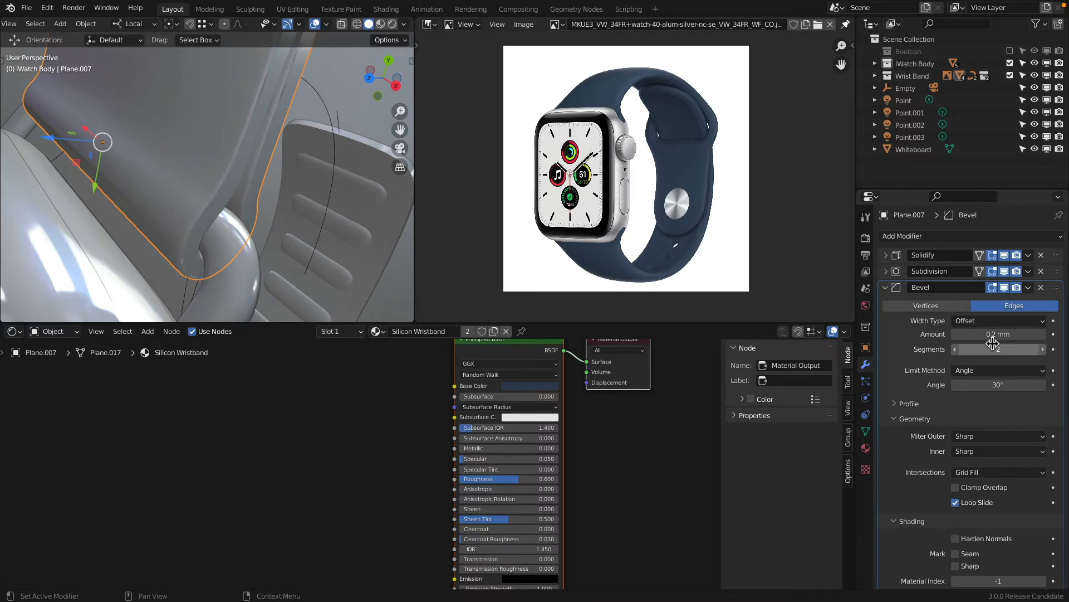
Set the wristband's bevel segments to 1.
click(993, 344)
text(1)
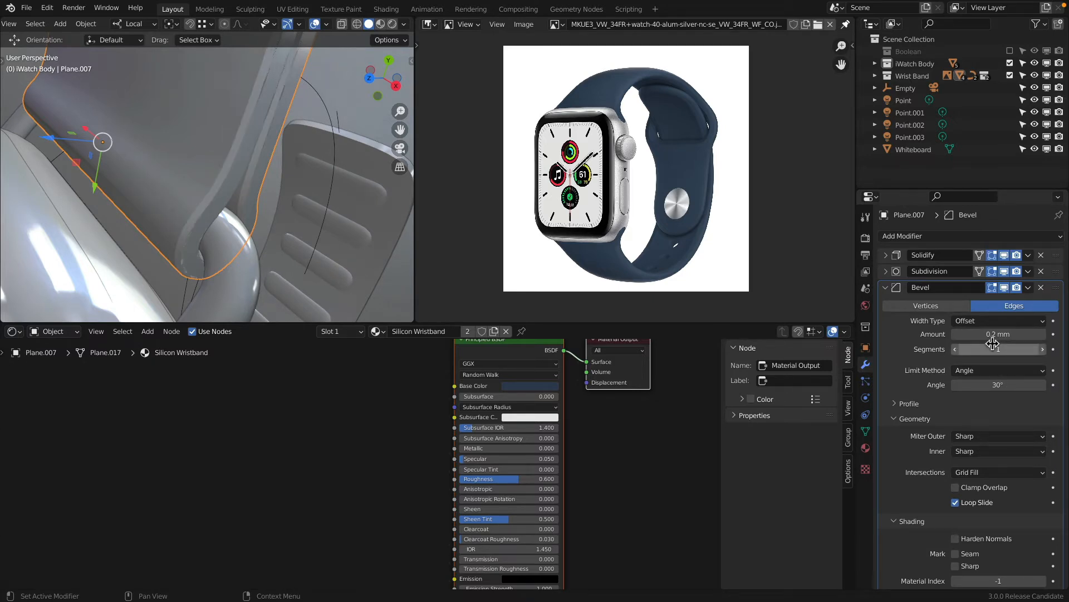
key(Return)
Inspect the band's beveled edge near the strap loop up close, in different shading modes and in edit mode.
middle_drag(81, 283, 149, 258)
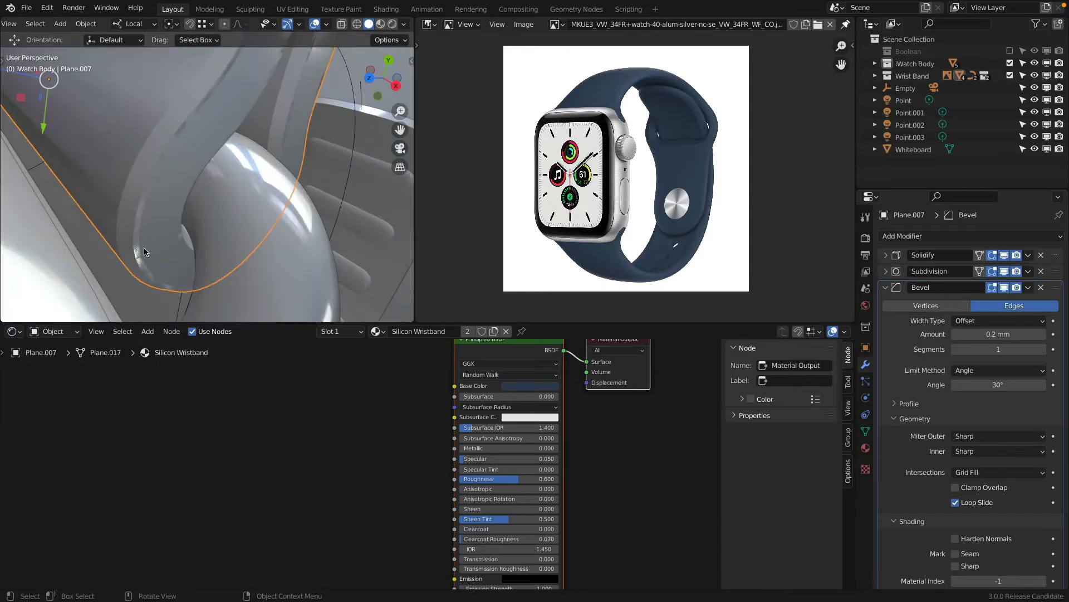
key(z)
click(114, 250)
key(z)
click(197, 252)
key(Tab)
key(Tab)
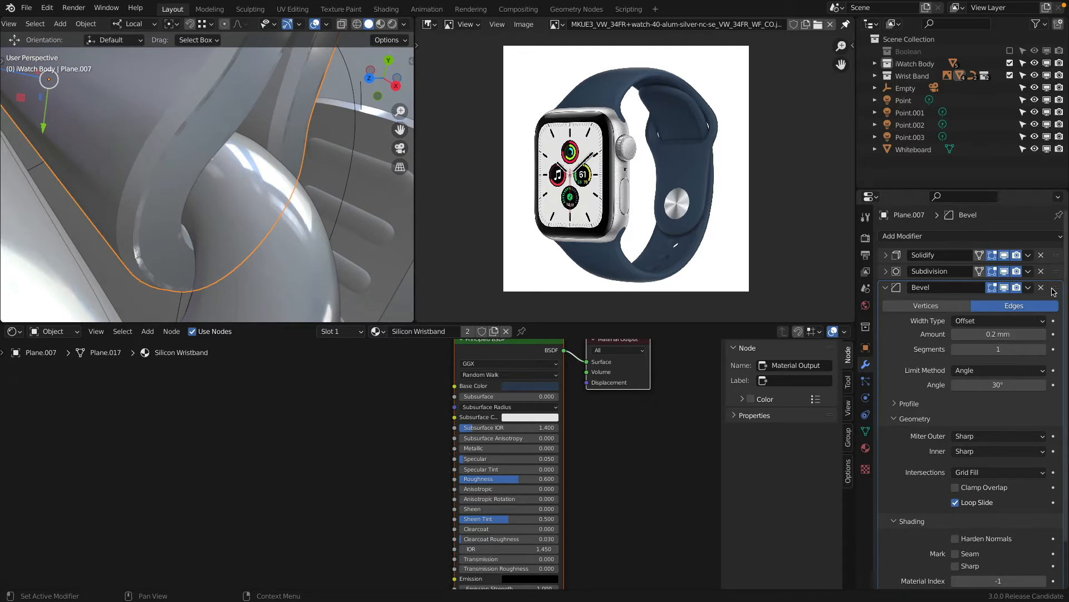
Set the viewport level of the wristband's Subdivision modifier to 2.
mouse_move(1054, 291)
mouse_down()
mouse_move(1055, 274)
mouse_move(1054, 329)
mouse_move(1055, 272)
mouse_up()
click(886, 271)
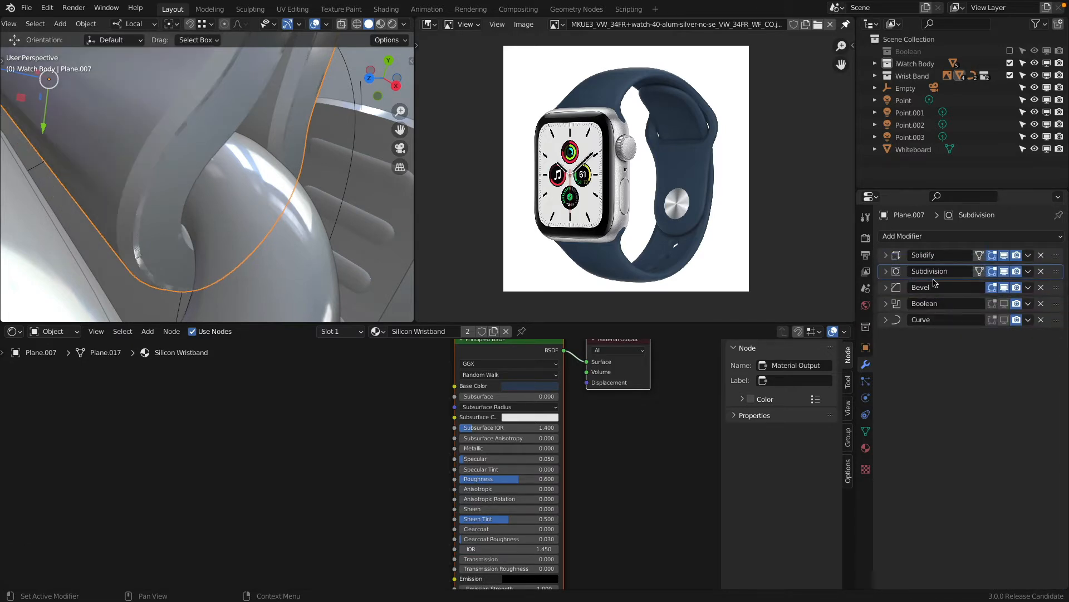
click(887, 272)
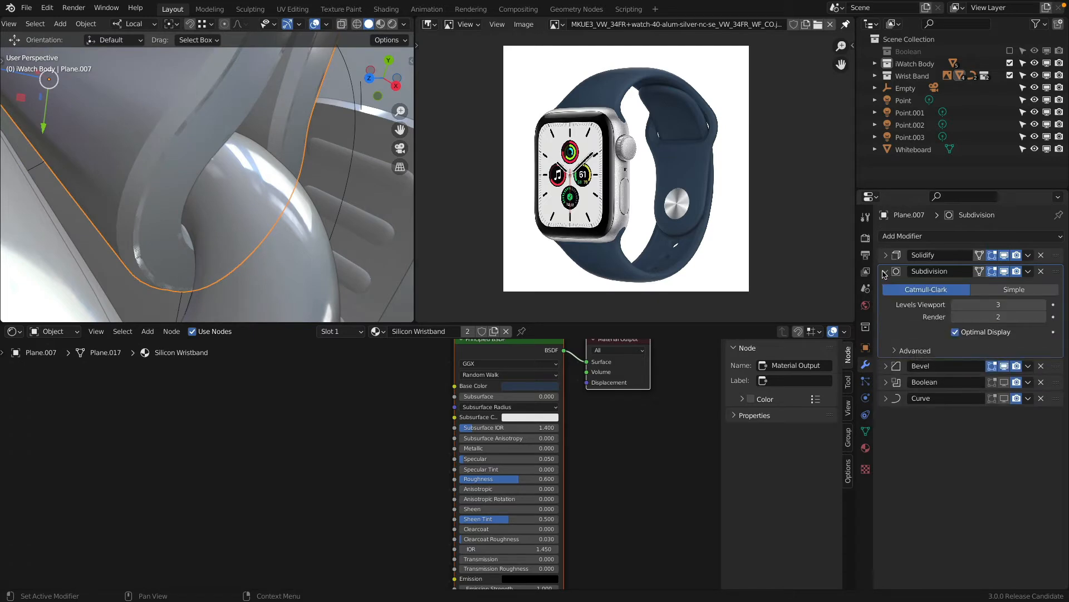
click(956, 306)
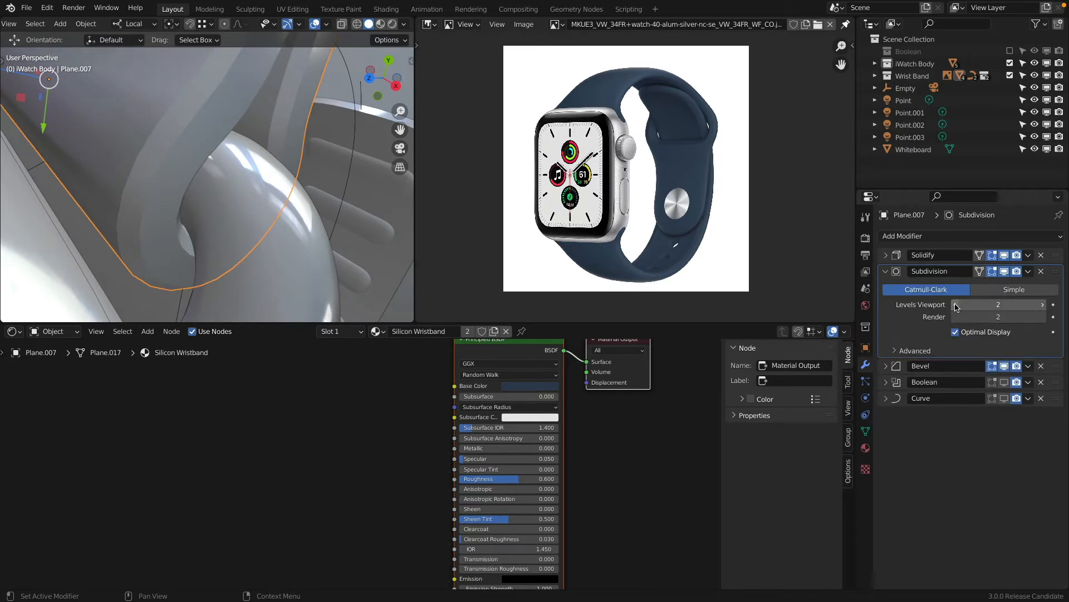
Set the segments of the wristband's Bevel modifier to 10.
click(885, 366)
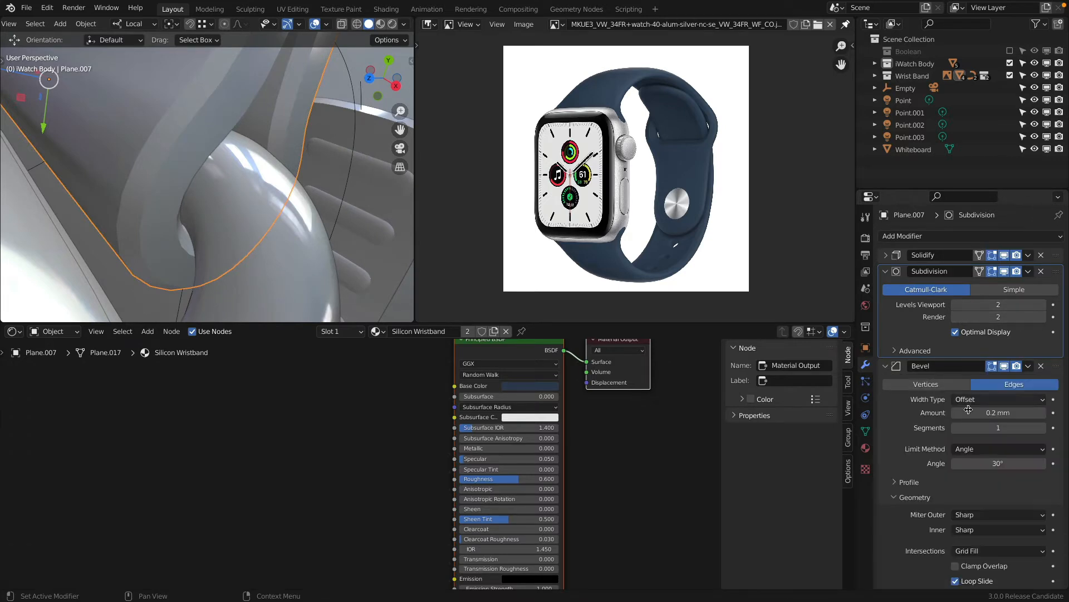
click(989, 428)
text(10)
key(Return)
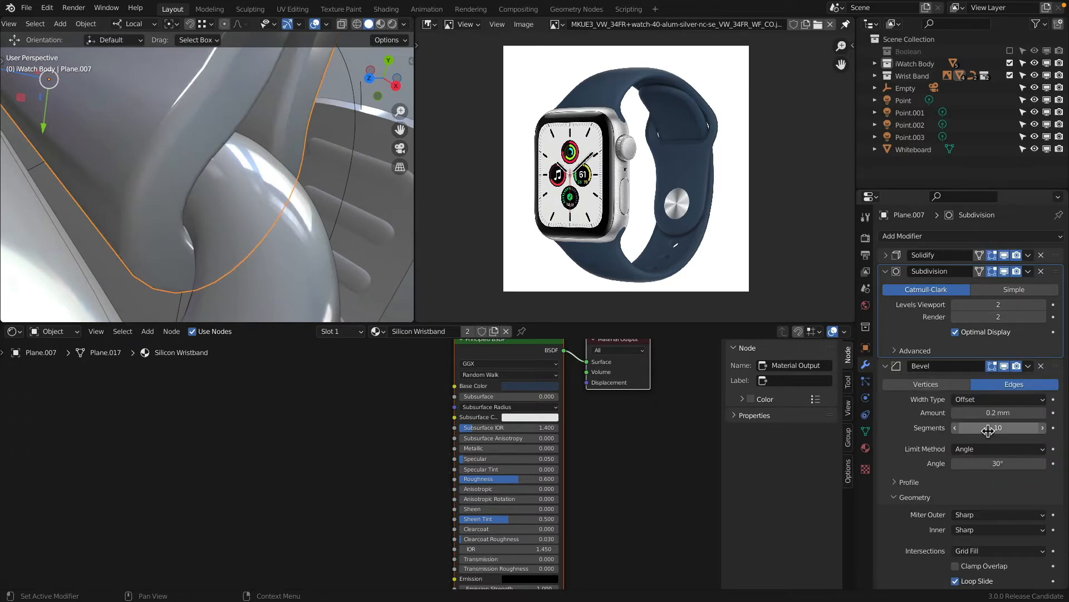
Turn off Optimal Display in the wristband's Subdivision modifier and check the band's full wireframe.
scroll(167, 123, down, 2)
shift+middle_drag(167, 123, 226, 169)
key(shift+z)
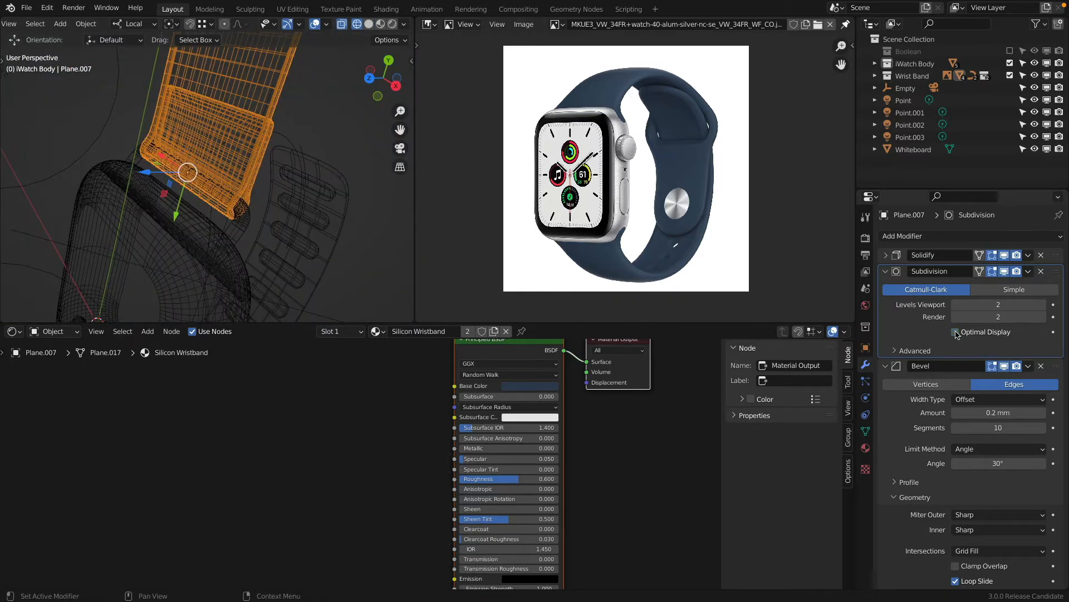
key(shift+z)
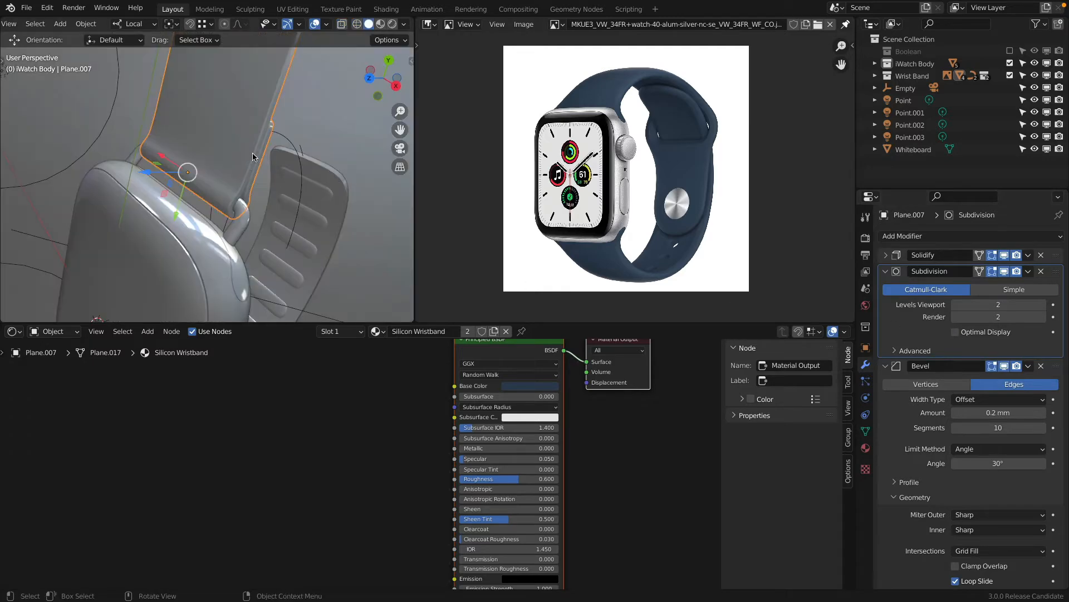
scroll(253, 156, up, 1)
key(shift+z)
scroll(220, 112, up, 2)
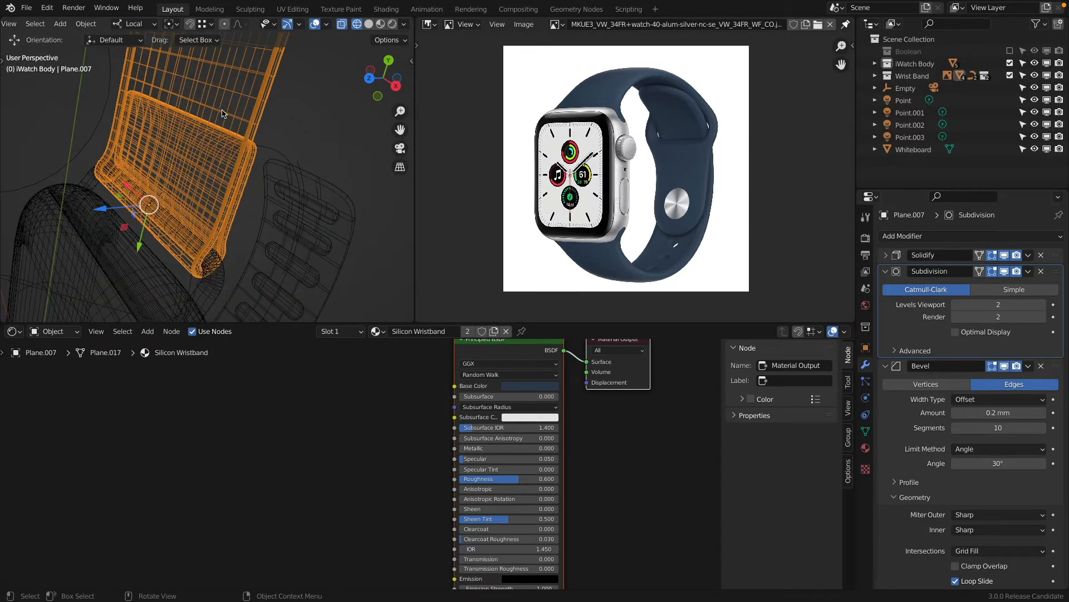
Compare the wristband's wireframe near the strap loop with the Bevel and Subdivision modifiers' viewport display off and on, then return to solid shading.
scroll(222, 113, up, 2)
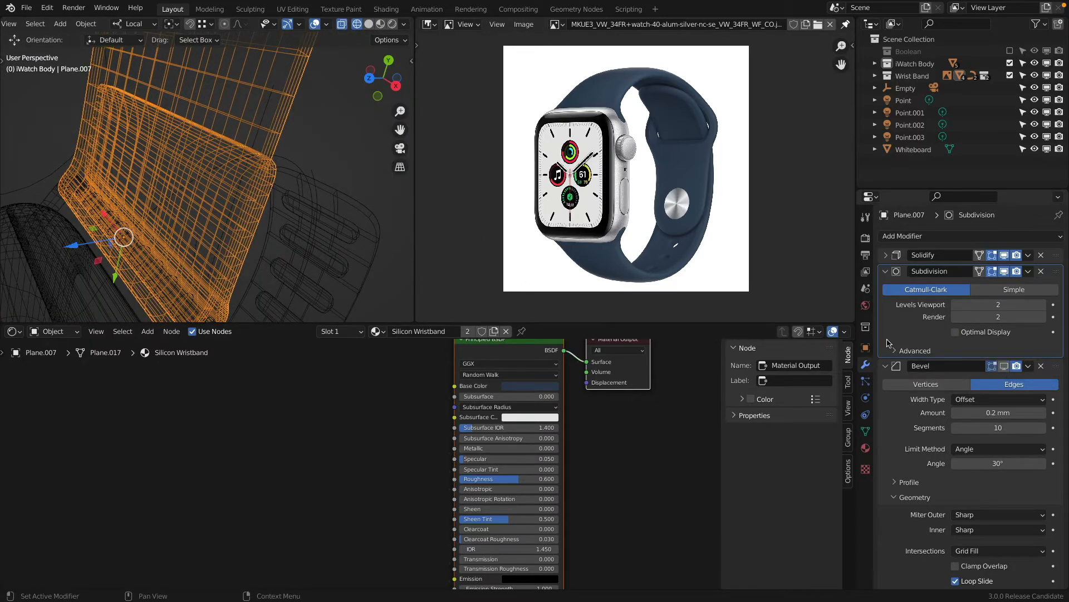
middle_drag(357, 237, 311, 197)
shift+middle_drag(232, 141, 304, 161)
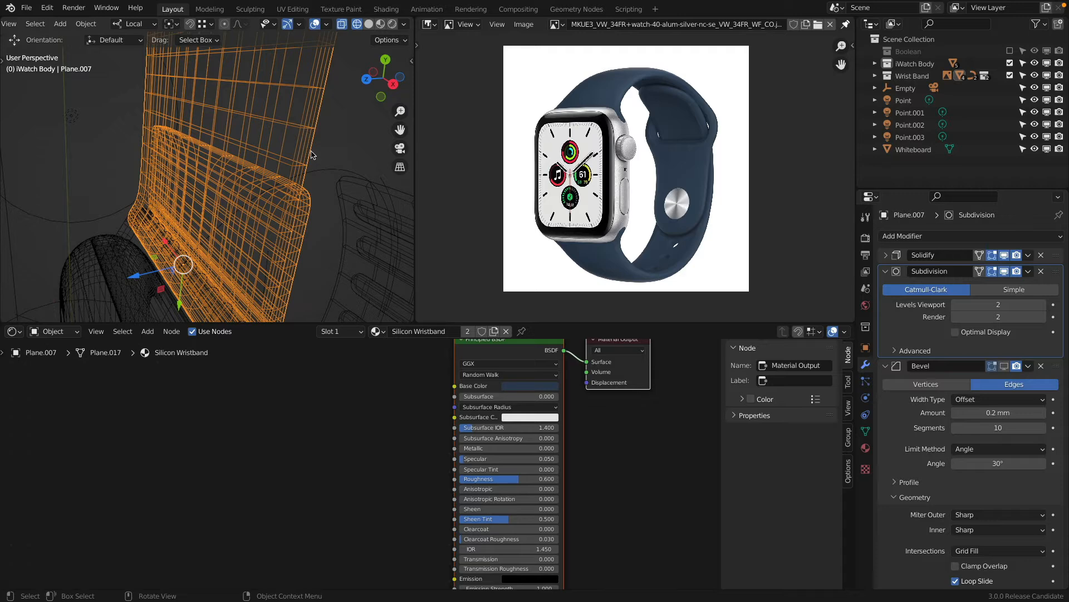
click(1002, 272)
click(1003, 272)
click(1002, 271)
click(1002, 271)
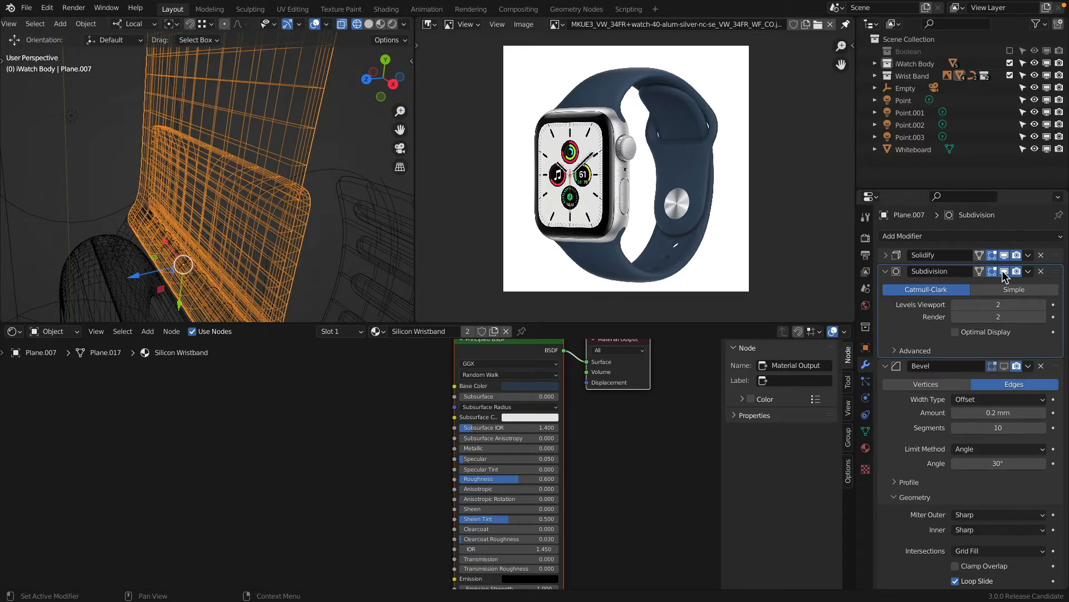
click(1004, 366)
click(1004, 366)
click(1005, 366)
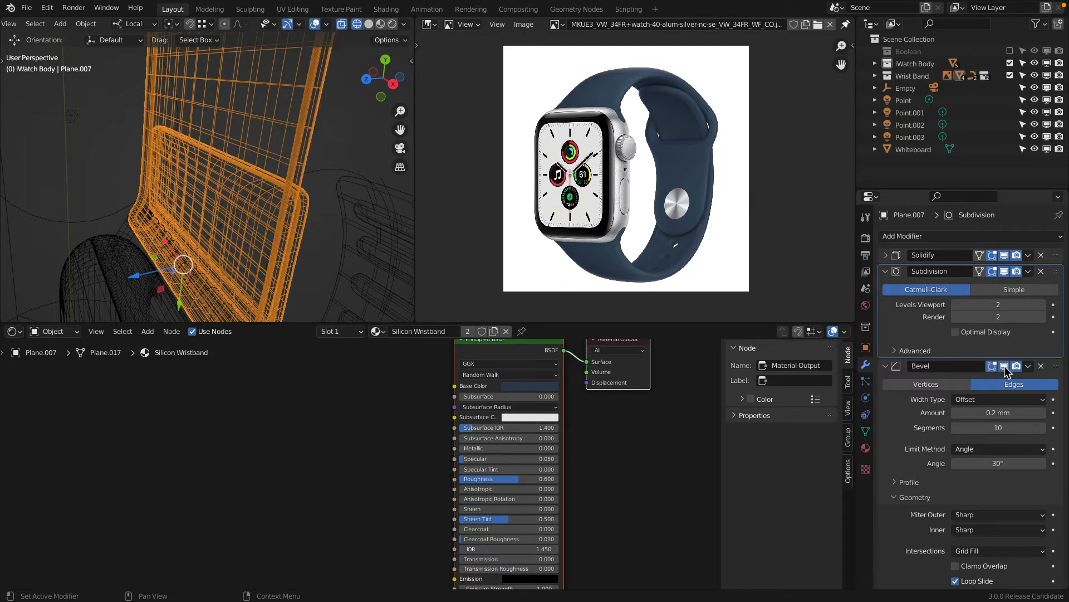
click(1005, 366)
click(1004, 365)
click(1004, 366)
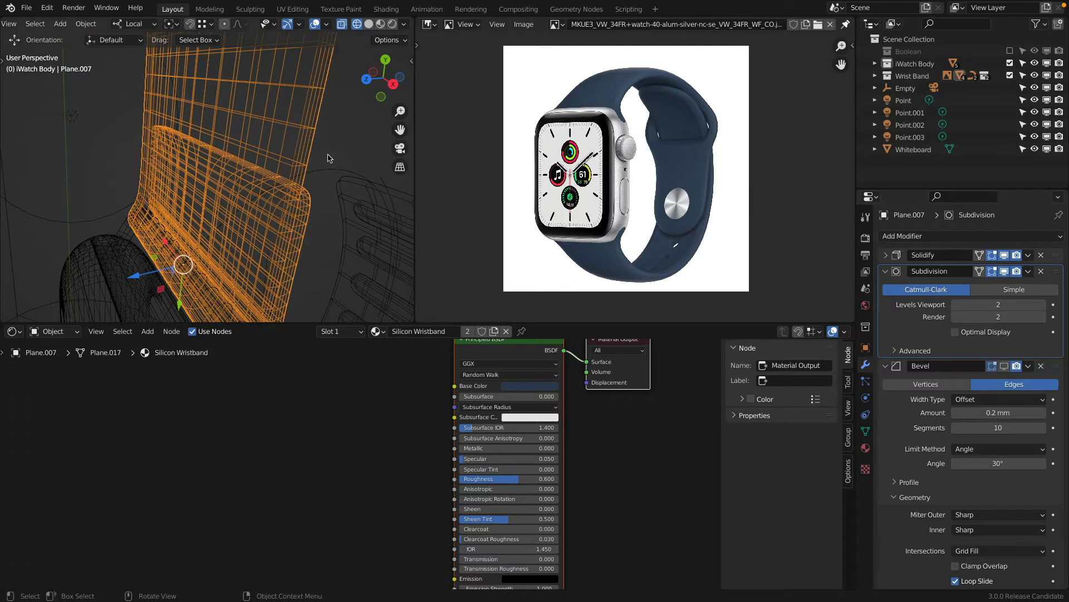
scroll(289, 166, up, 2)
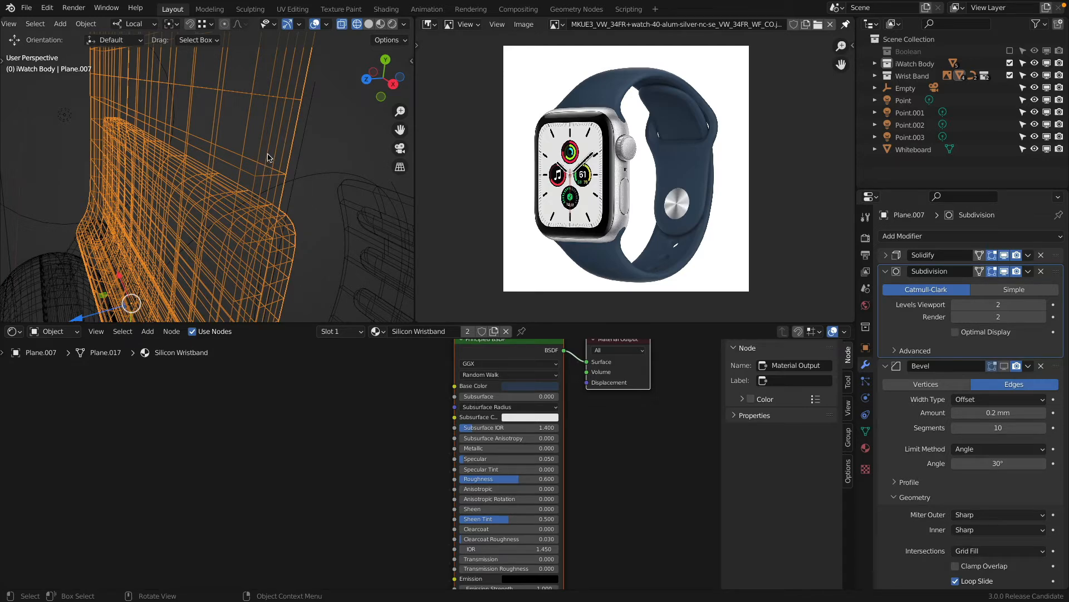
scroll(268, 158, up, 3)
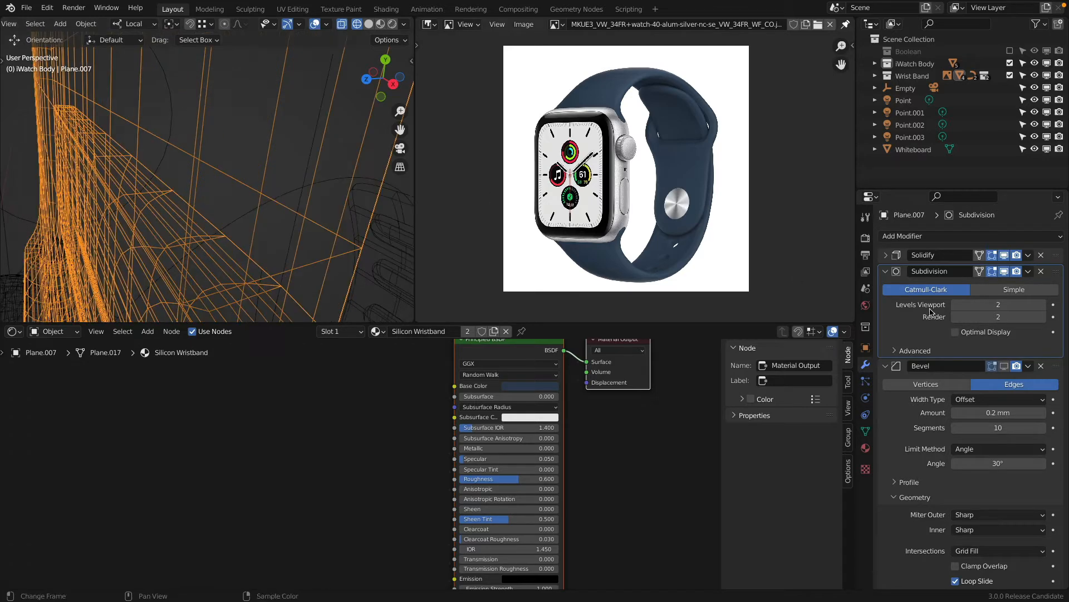
click(1005, 366)
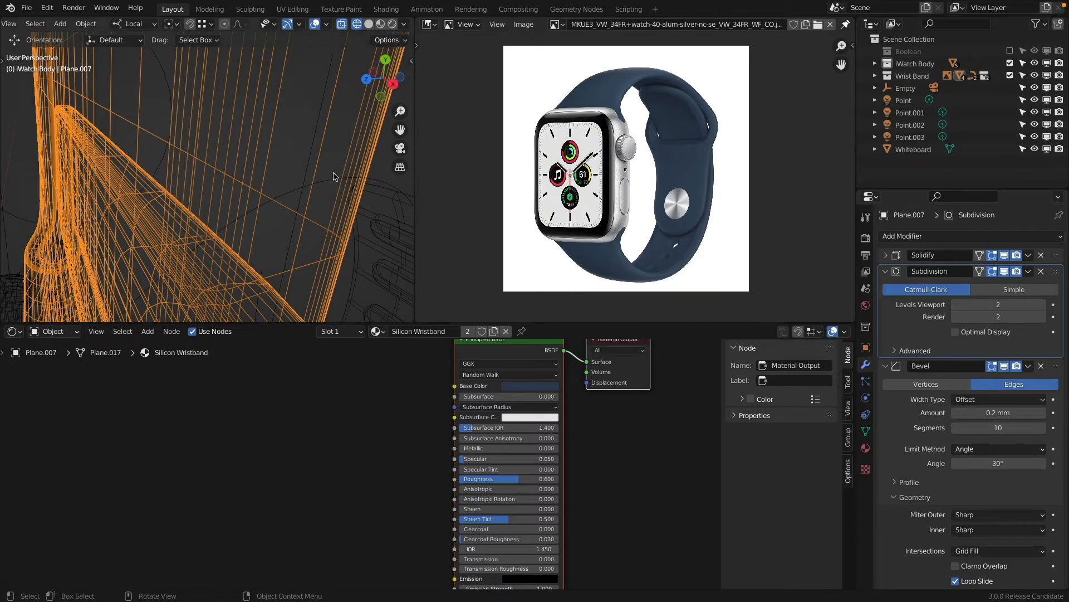
scroll(329, 176, down, 3)
key(shift+z)
scroll(334, 179, up, 5)
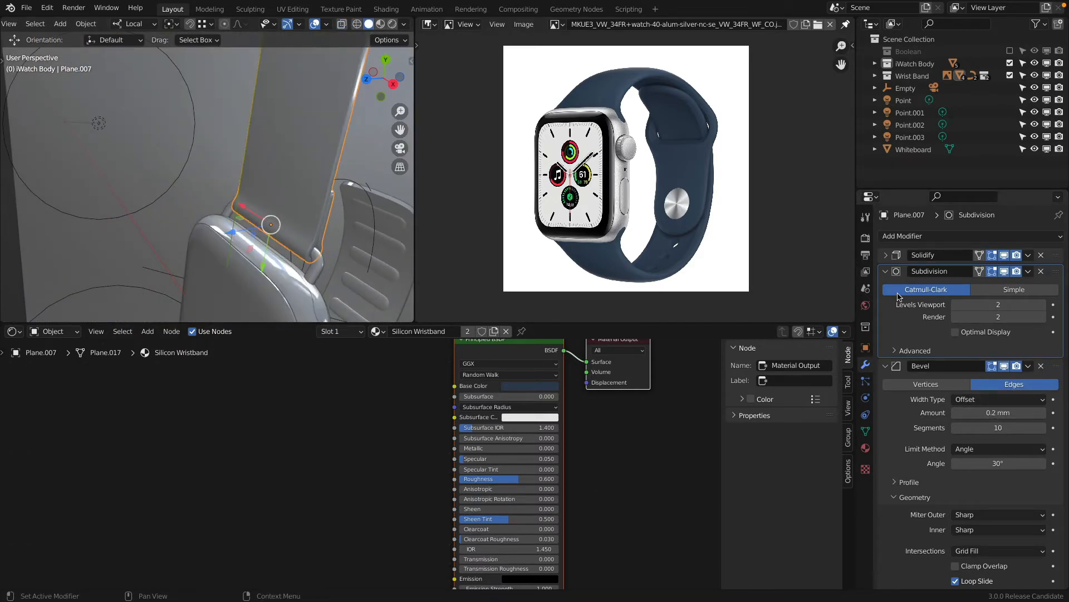
Turn the viewport display of the wristband's Boolean and Curve modifiers back on and expand the Subdivision settings.
click(886, 271)
click(886, 287)
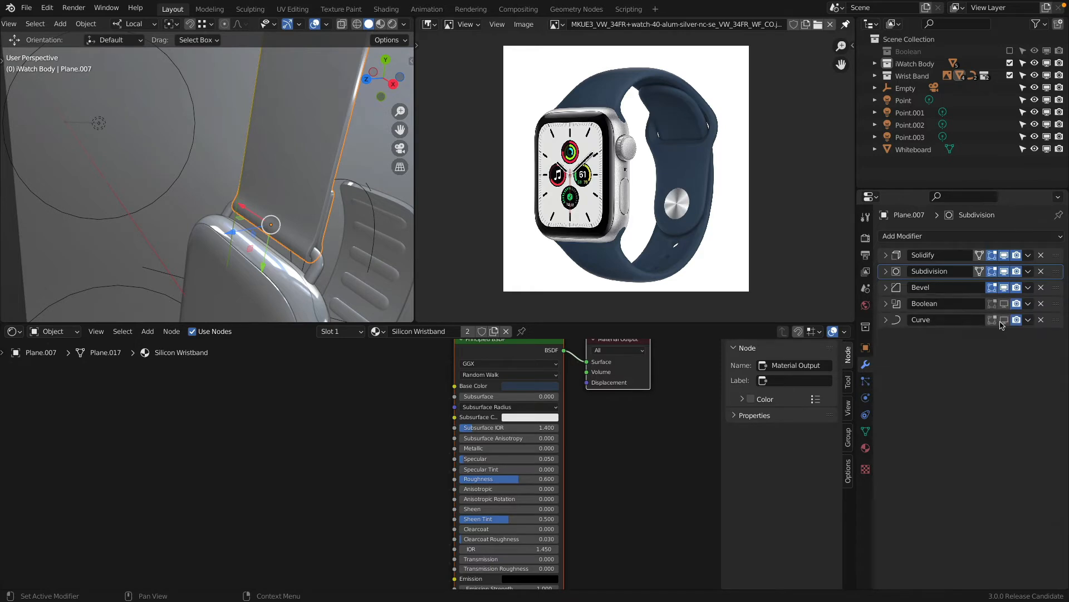
click(1005, 303)
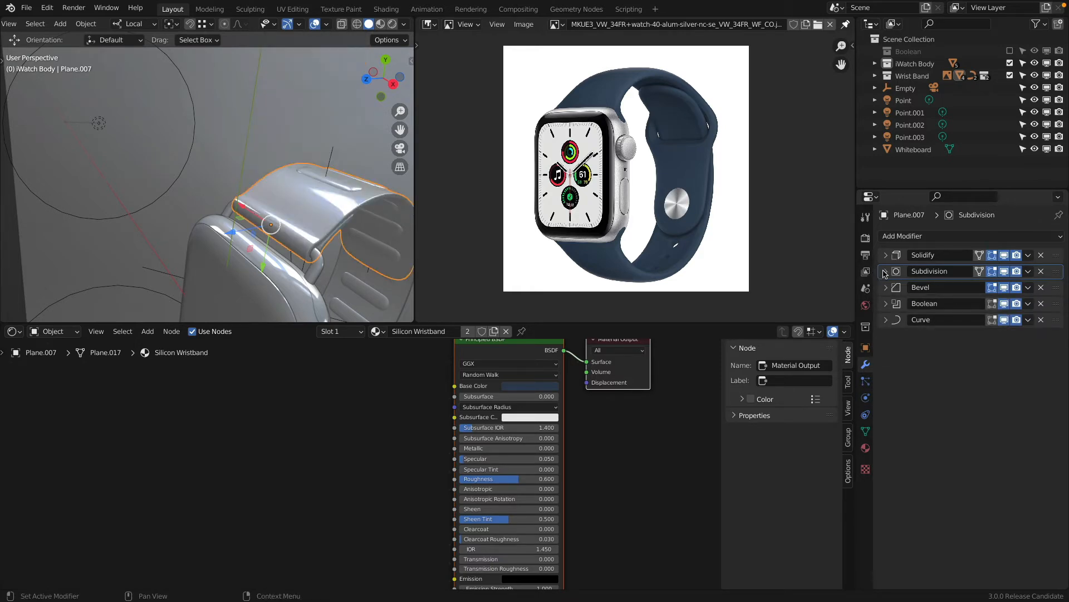
click(886, 271)
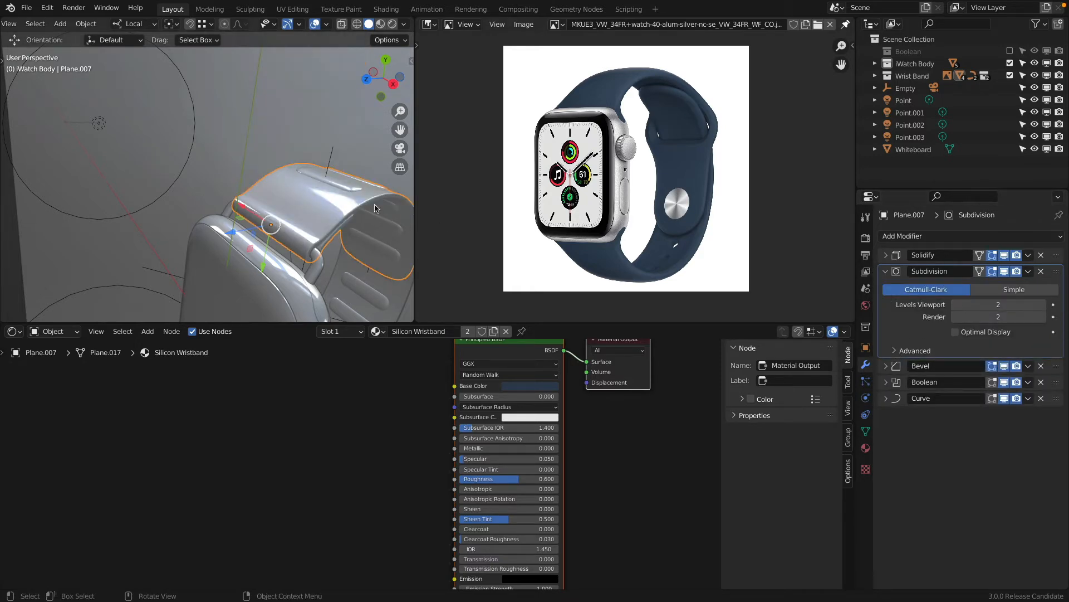
Select the other wristband piece in the camera view and open the list of modifiers to add to it.
key(KP_0)
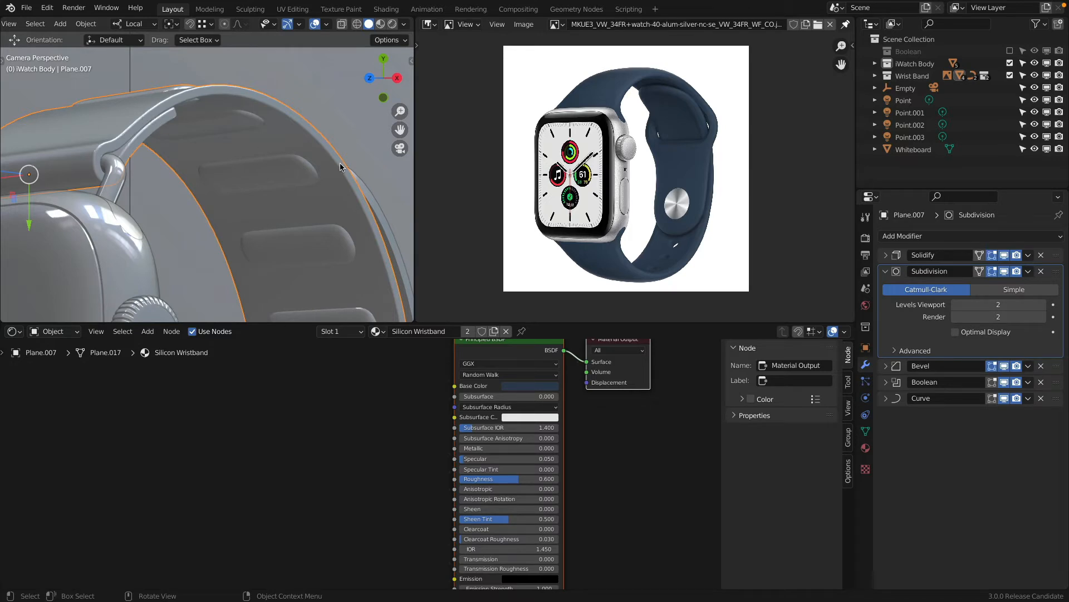
click(383, 214)
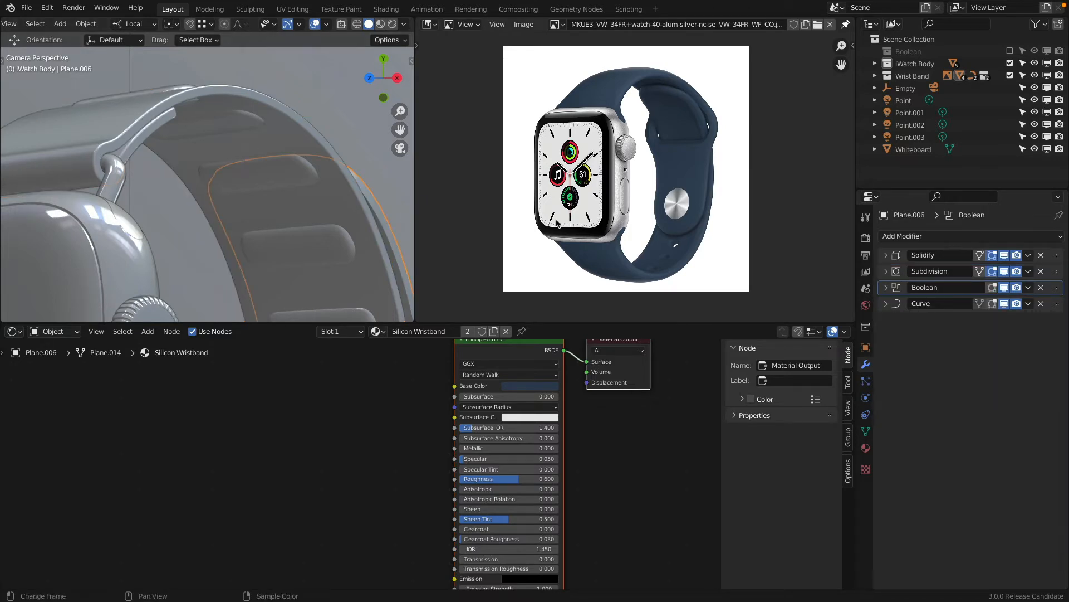
click(929, 236)
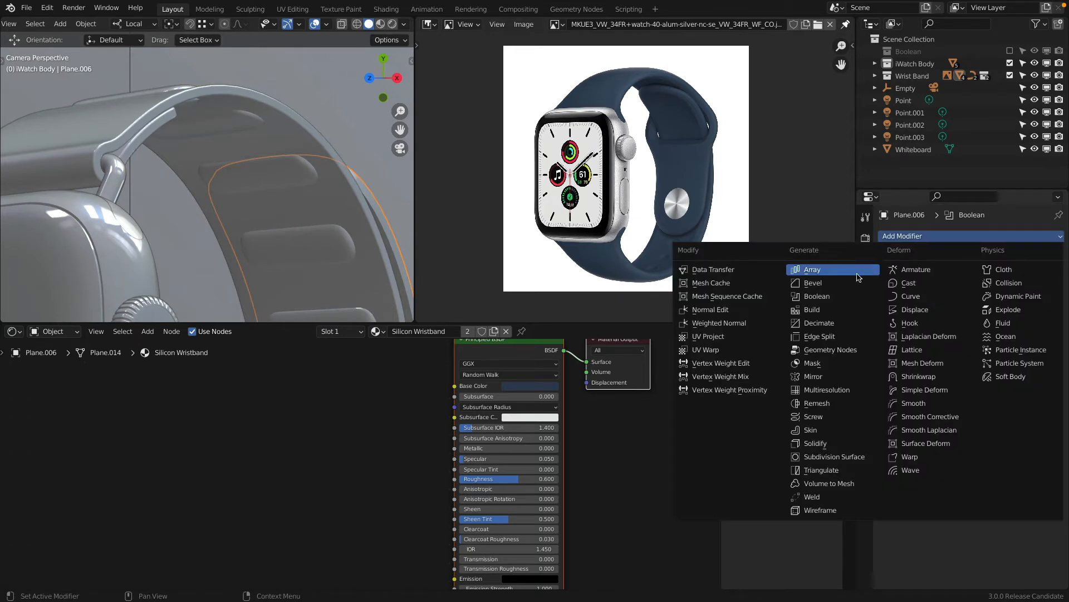
Add a Bevel modifier of 0.2 mm with 10 segments to the lower strap and place it above the Boolean modifier.
click(816, 283)
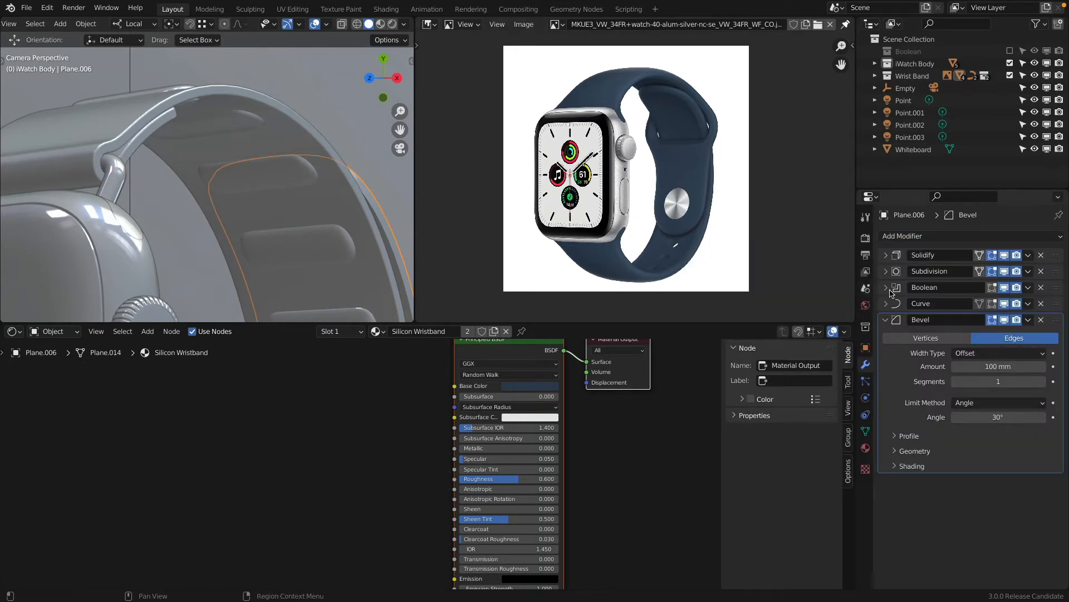
click(997, 367)
key(BackSpace)
text(0.2)
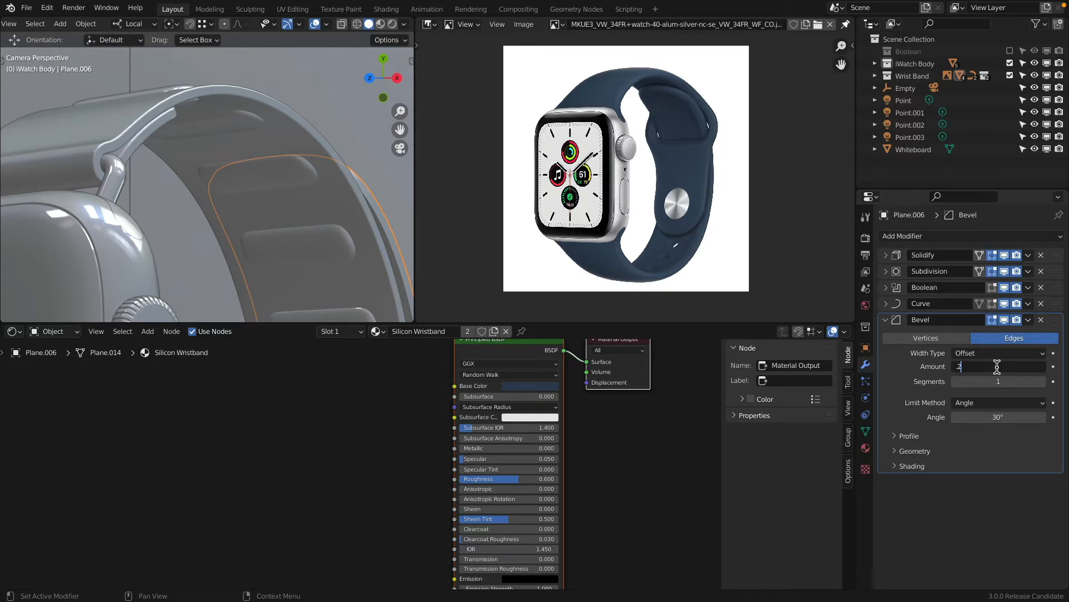
key(Return)
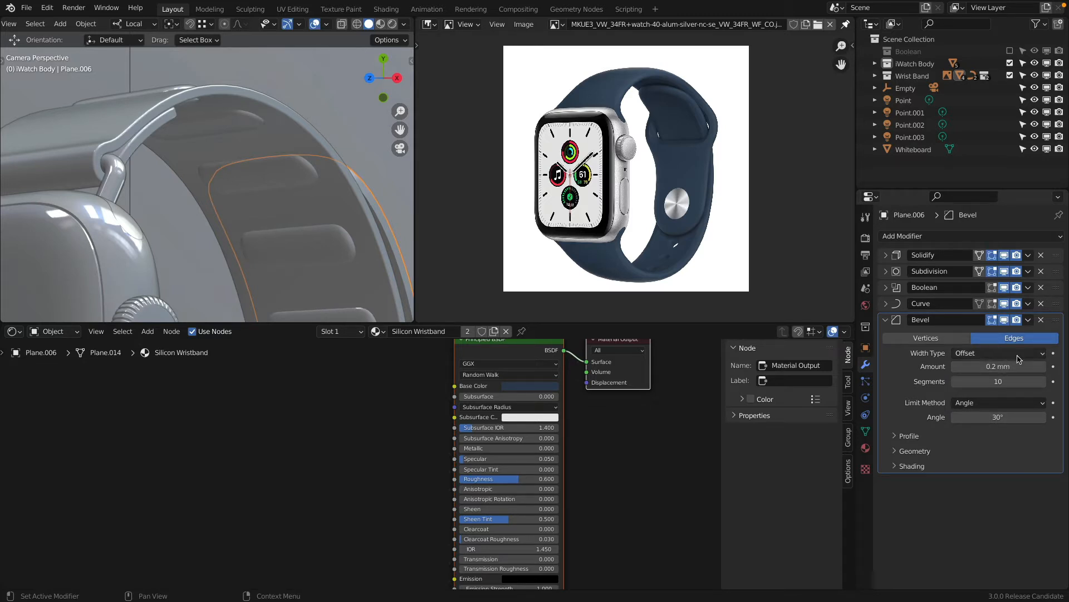
drag(1057, 322, 1057, 288)
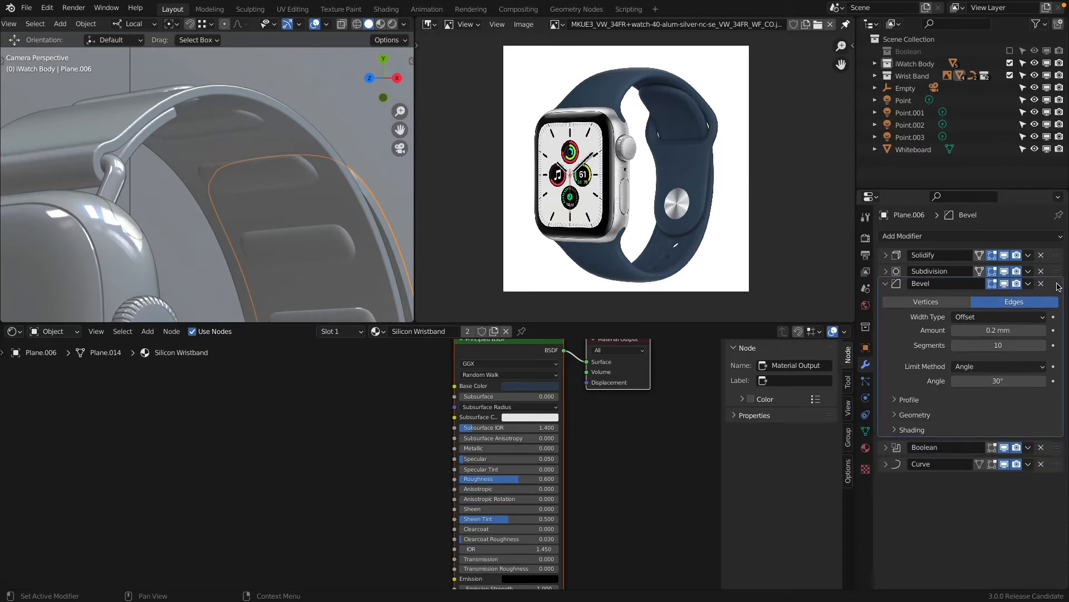
Examine the bevelled strap edges along the inner grooves and around the lower lug joint.
scroll(328, 222, down, 6)
shift+middle_drag(328, 268, 328, 209)
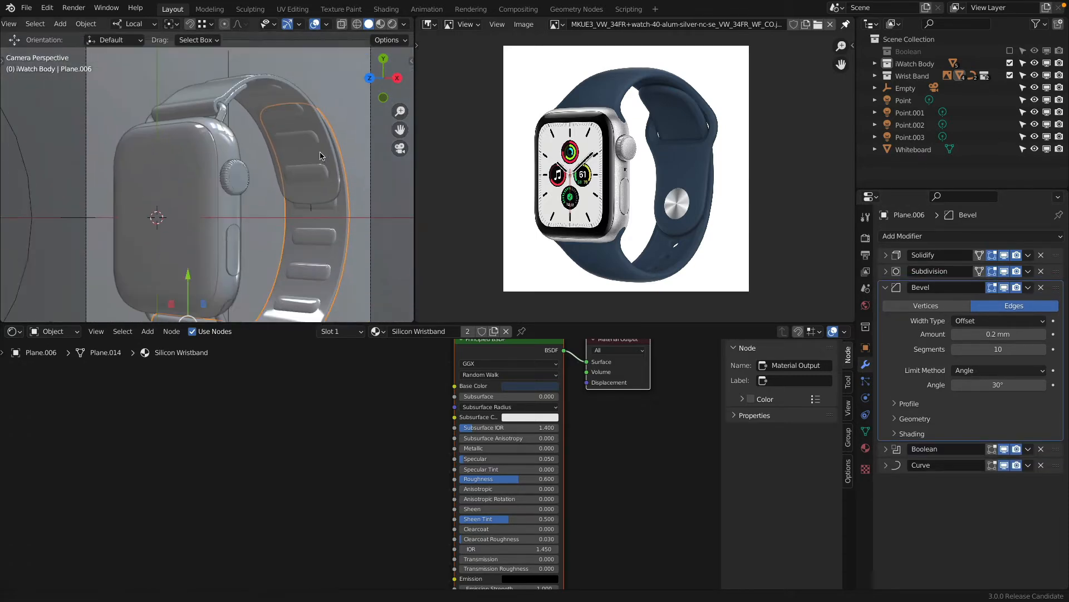
scroll(353, 301, up, 5)
shift+middle_drag(215, 266, 260, 194)
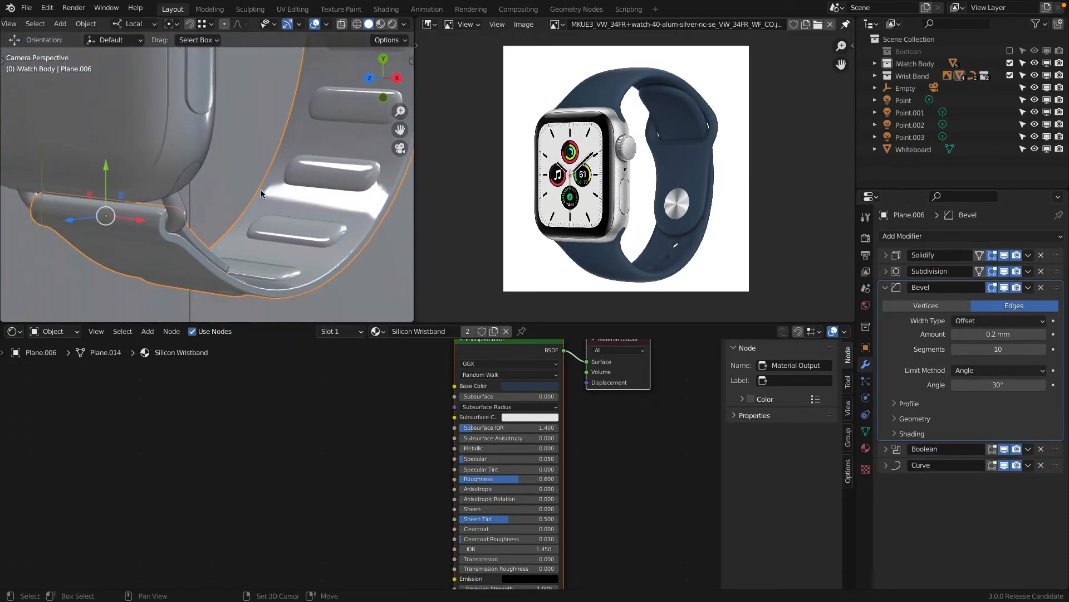
scroll(182, 261, up, 8)
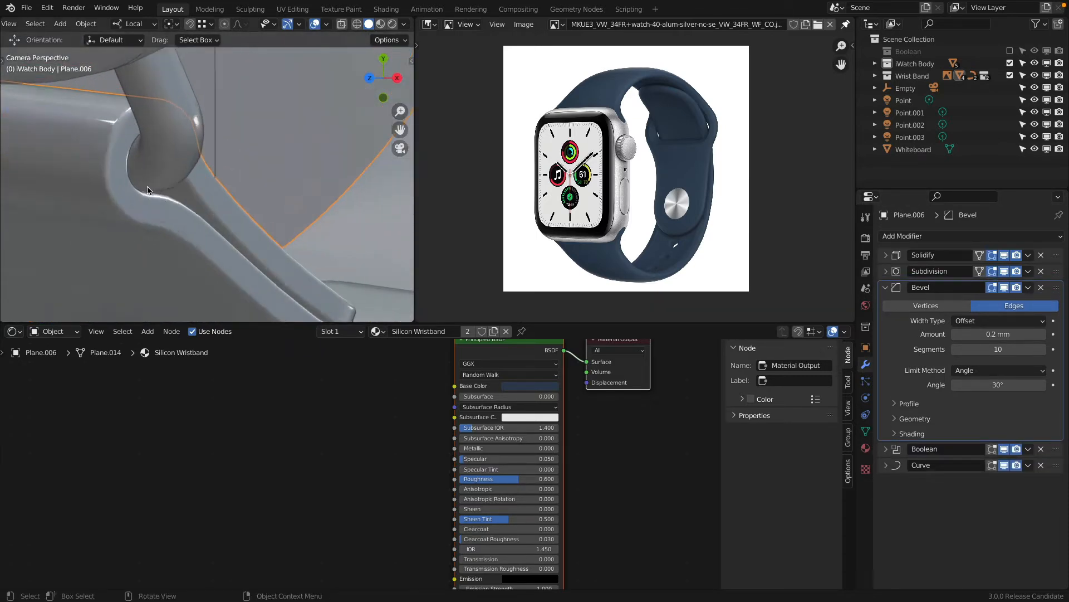
scroll(148, 181, down, 5)
scroll(154, 163, down, 5)
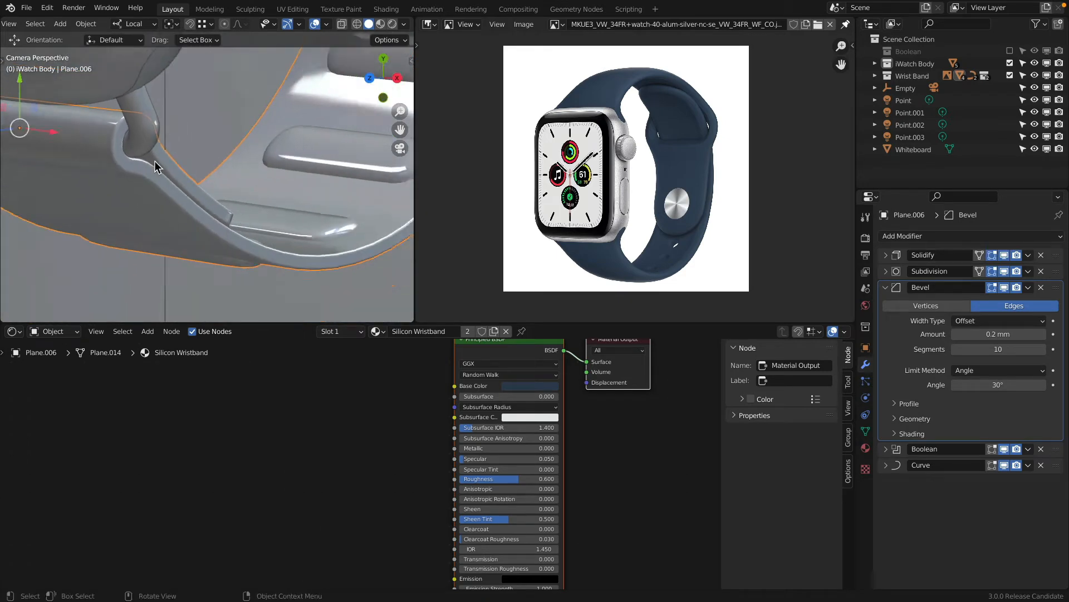
shift+middle_drag(156, 162, 198, 231)
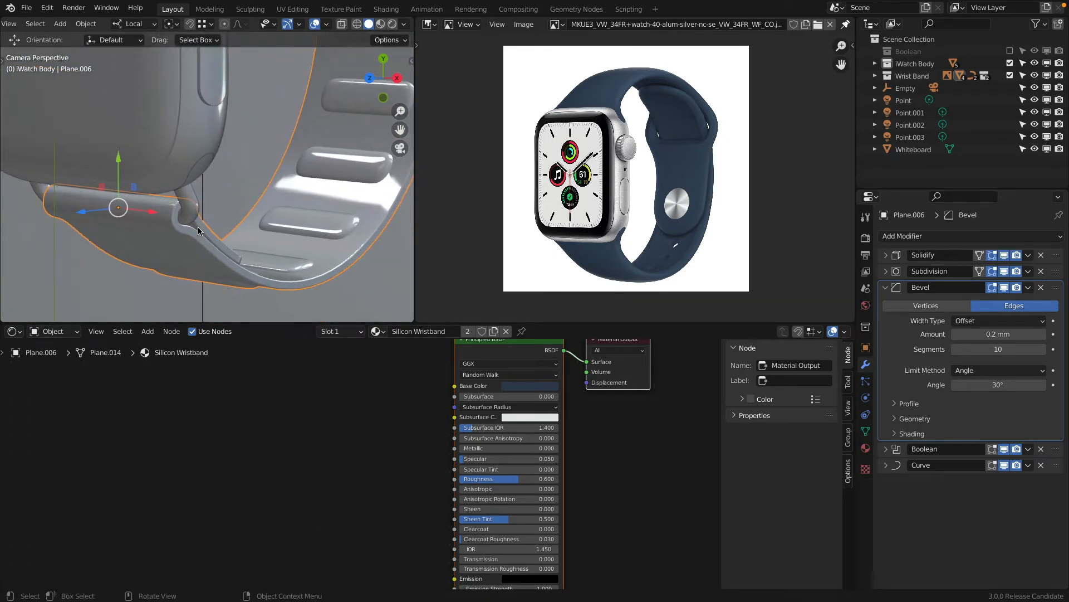
scroll(206, 211, down, 4)
Switch the viewport to rendered shading and examine the strap edges where they meet the upper lug.
key(z)
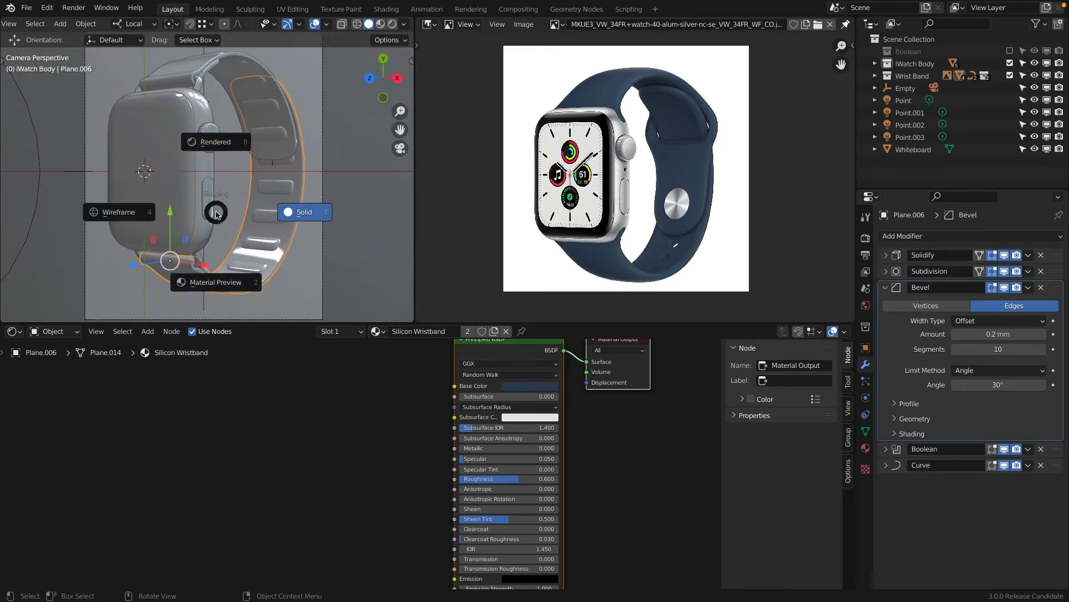
click(216, 152)
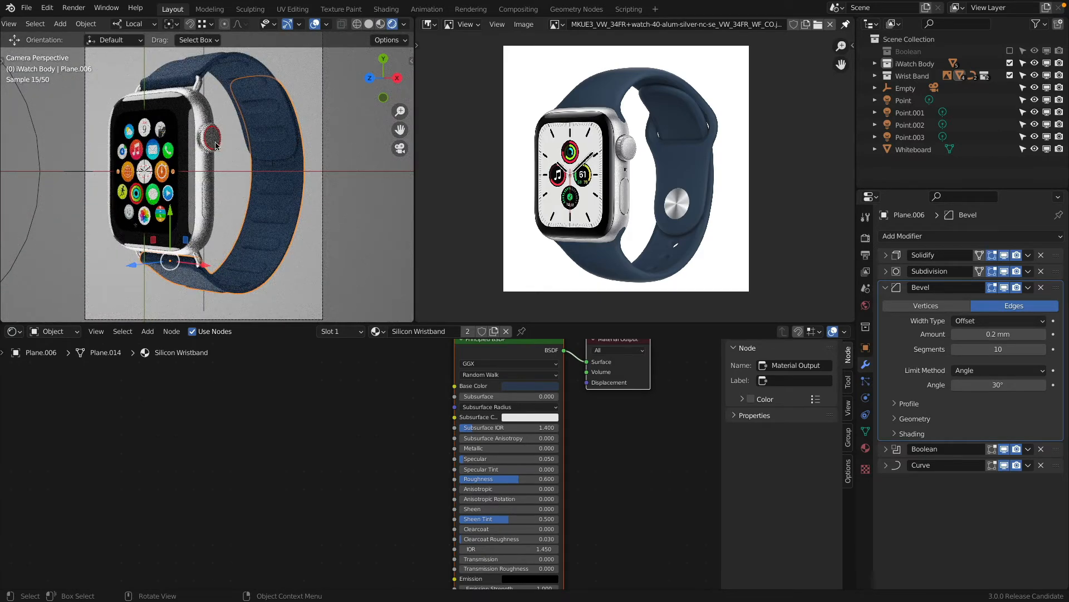
scroll(215, 147, up, 10)
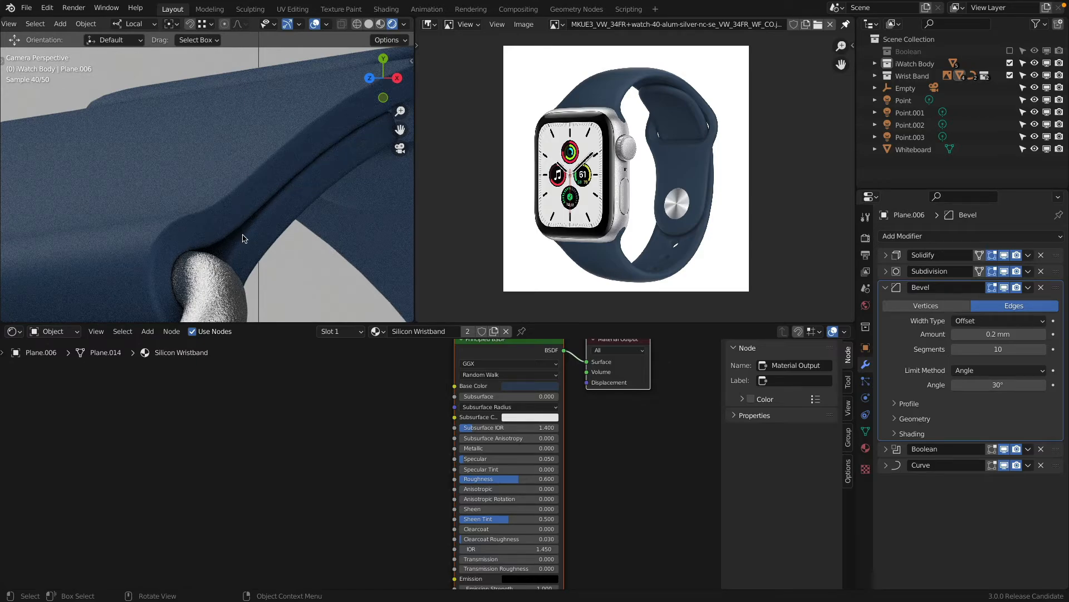
scroll(242, 238, down, 5)
shift+middle_drag(223, 206, 229, 159)
scroll(229, 159, up, 4)
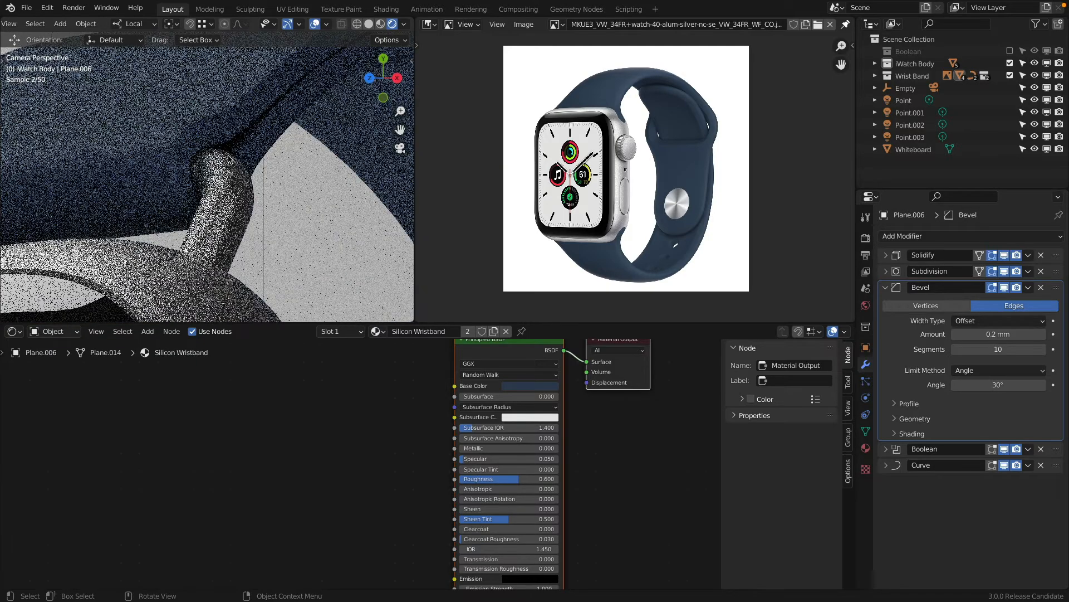
scroll(229, 159, up, 1)
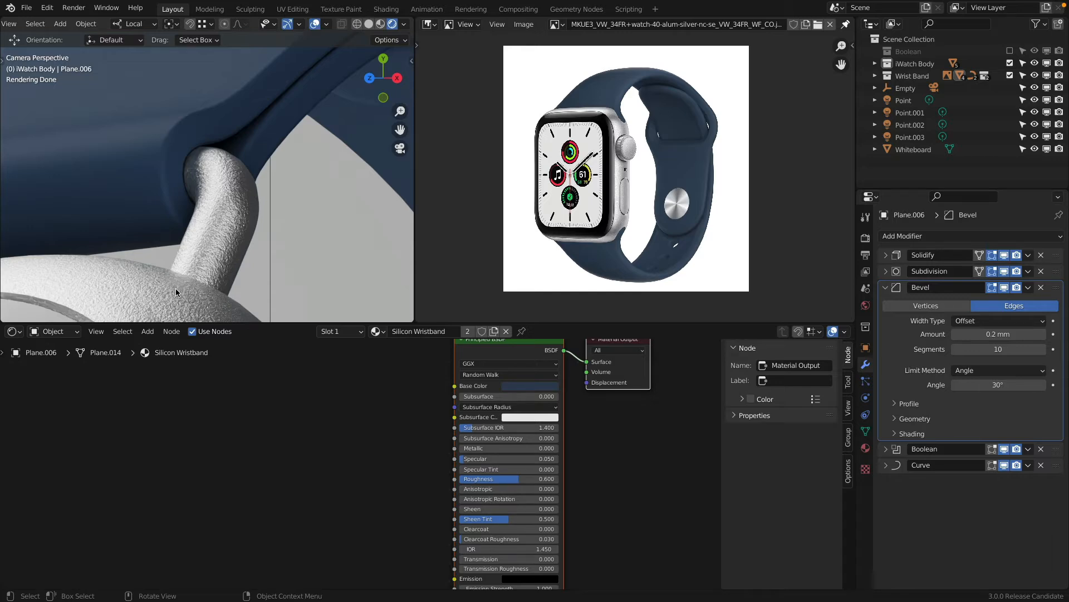
scroll(309, 169, down, 8)
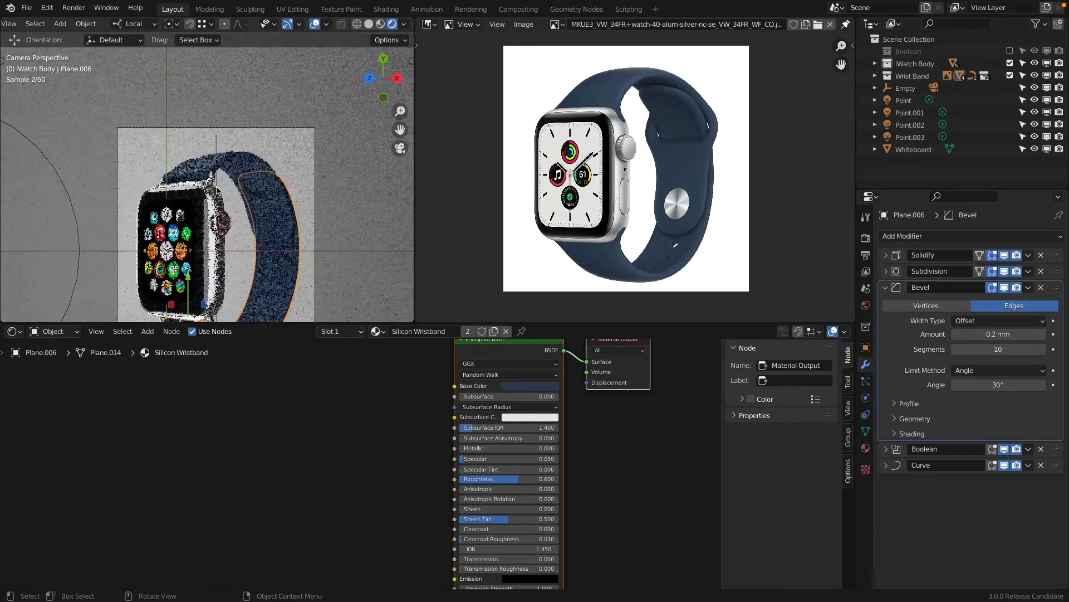
shift+middle_drag(210, 119, 216, 114)
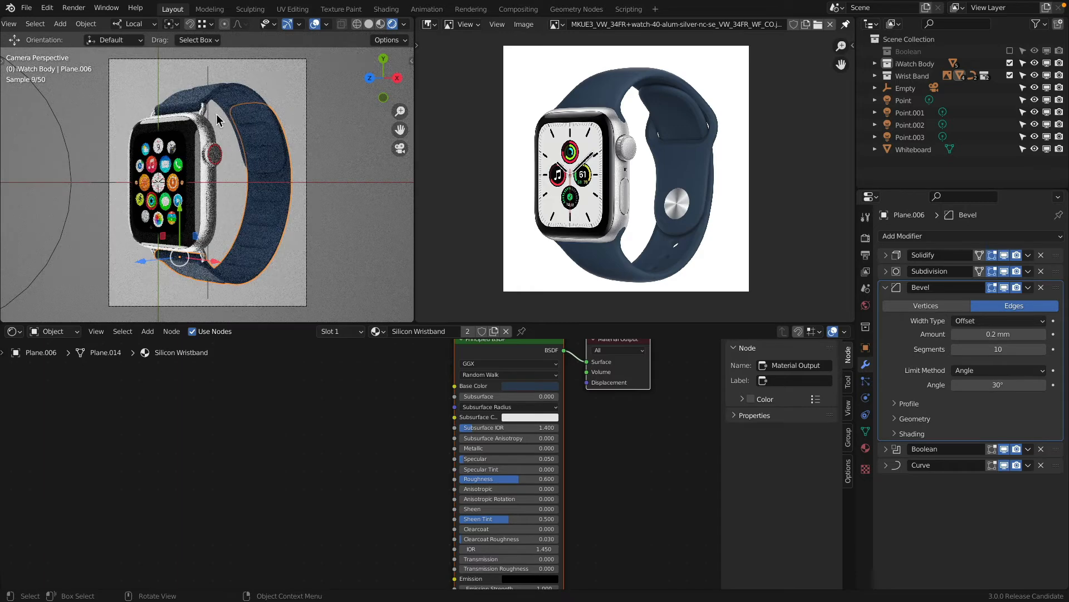
Clear the selection and select only the upper strap piece of the watch.
key(a)
key(alt+a)
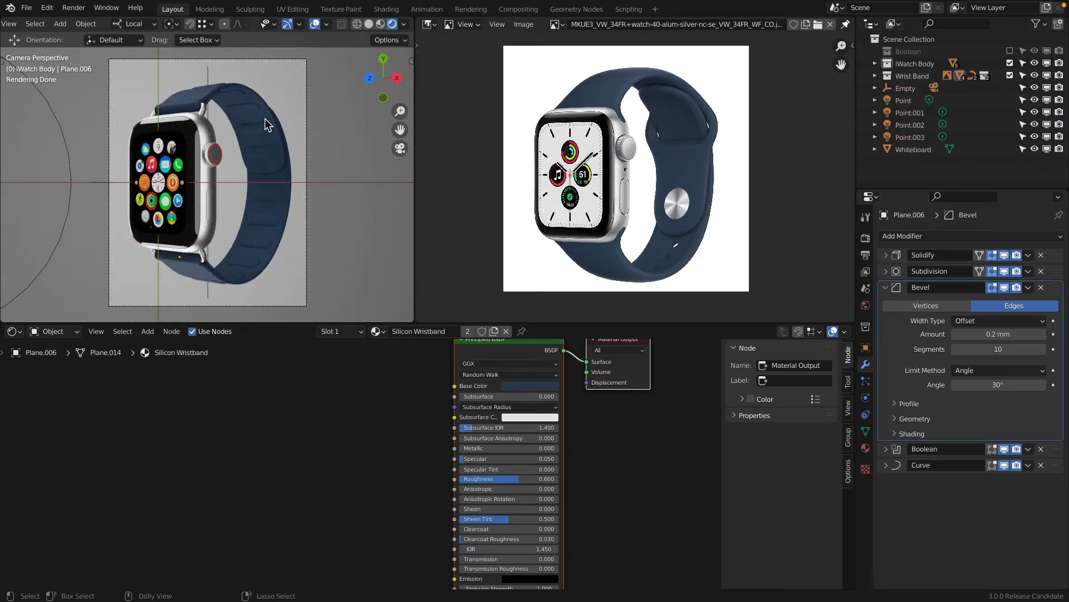
click(266, 124)
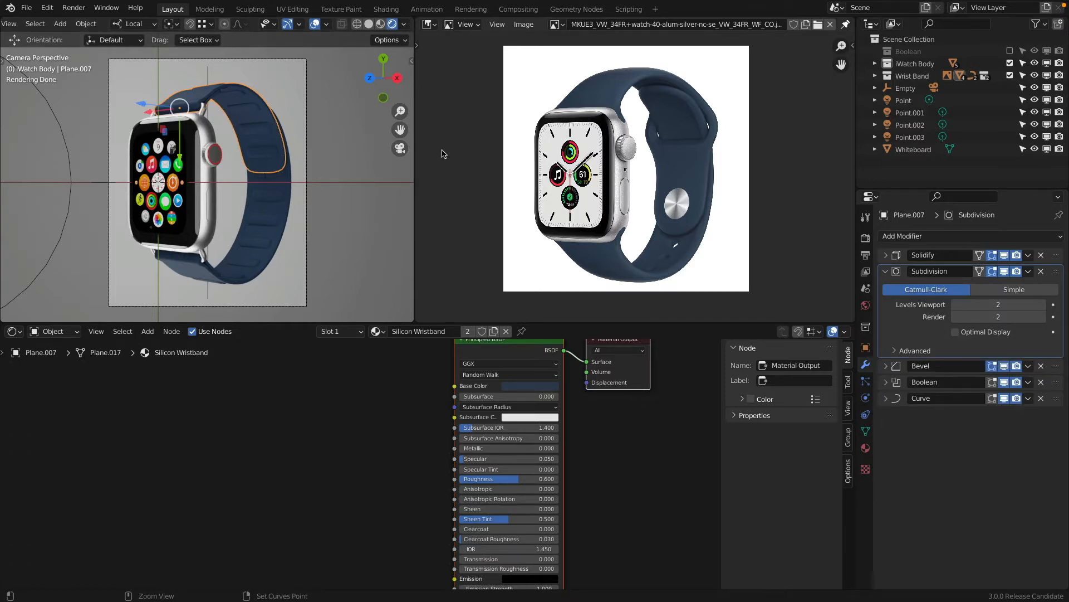
Switch to Finder, preview the Ref 1 image in the Rendera Target folder, and return to Blender.
key(super+Tab)
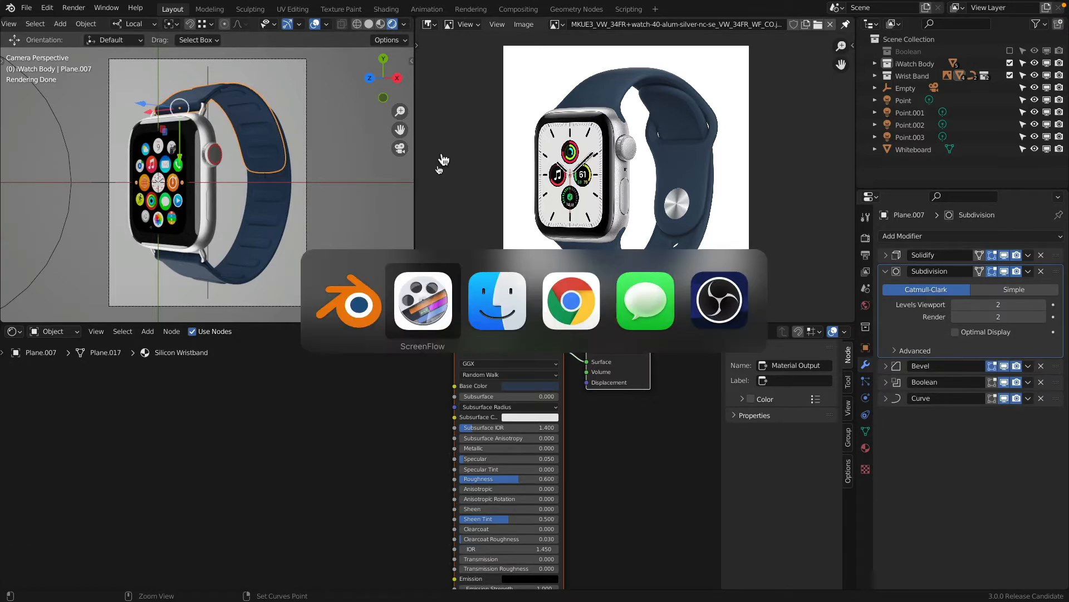
key(super+Tab)
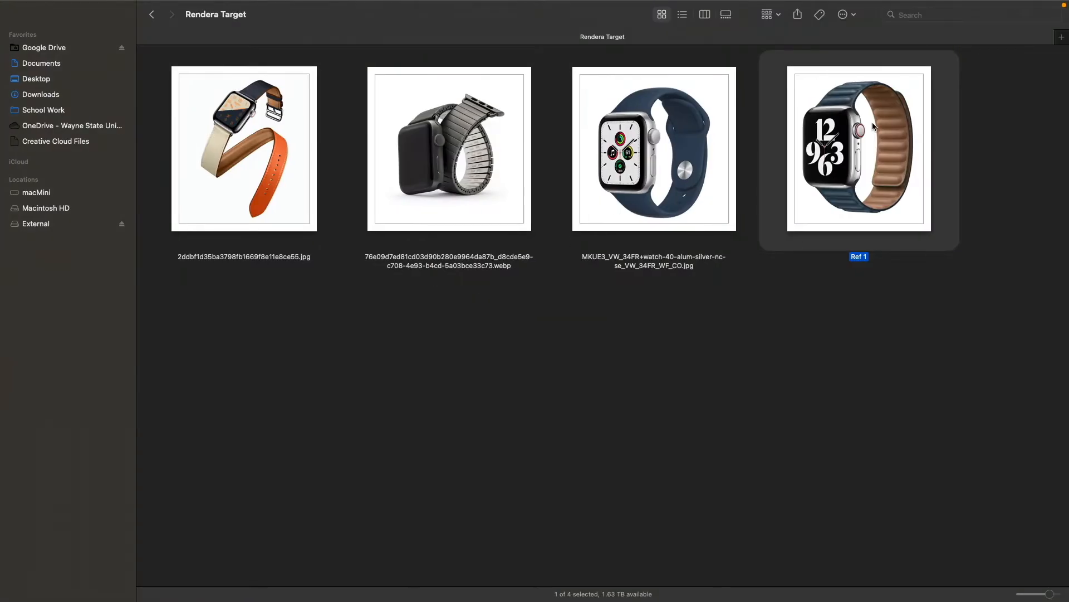
key(space)
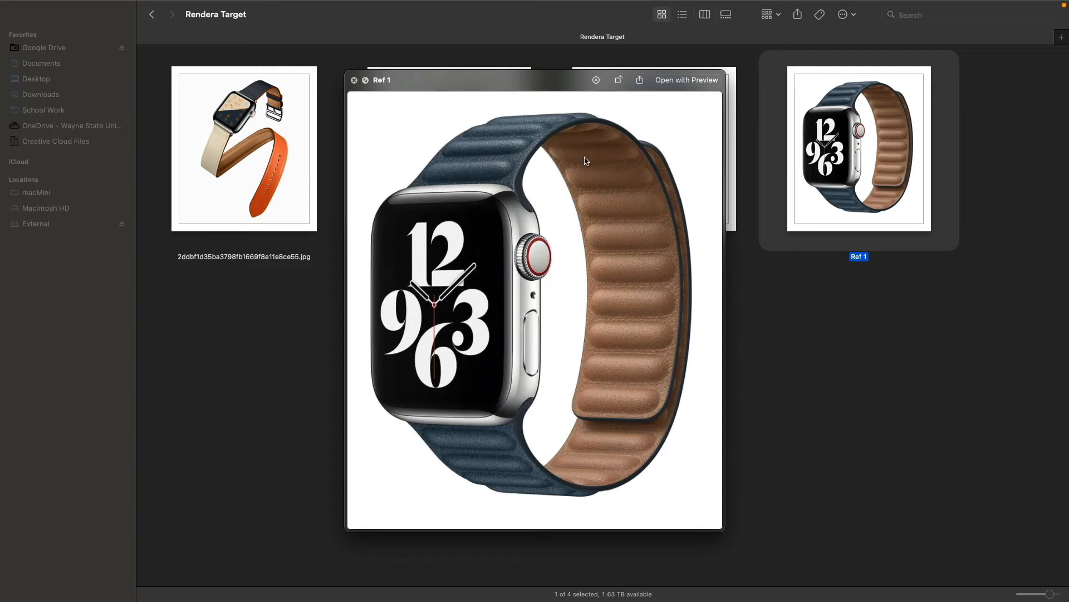
key(super+Tab)
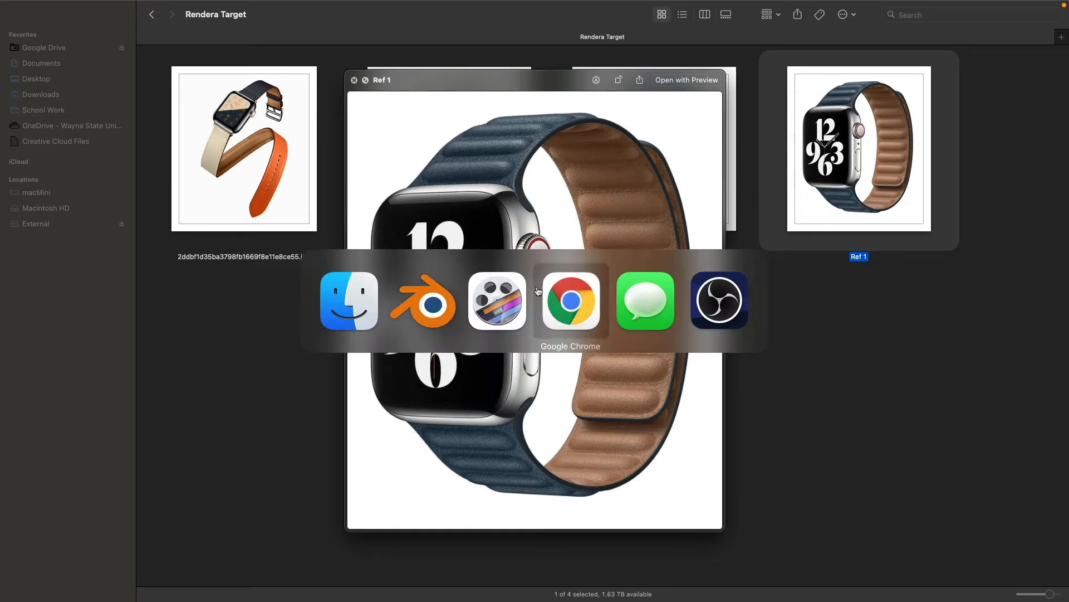
click(440, 304)
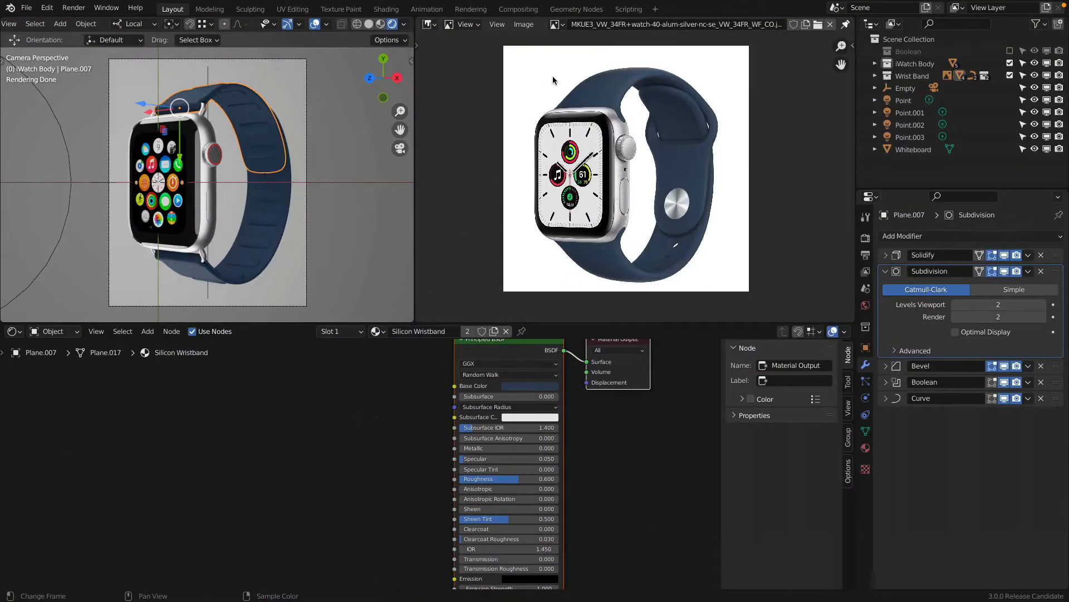
Display Ref 1.png as the reference in the image editor, enlarged to fill the view.
click(557, 24)
click(588, 67)
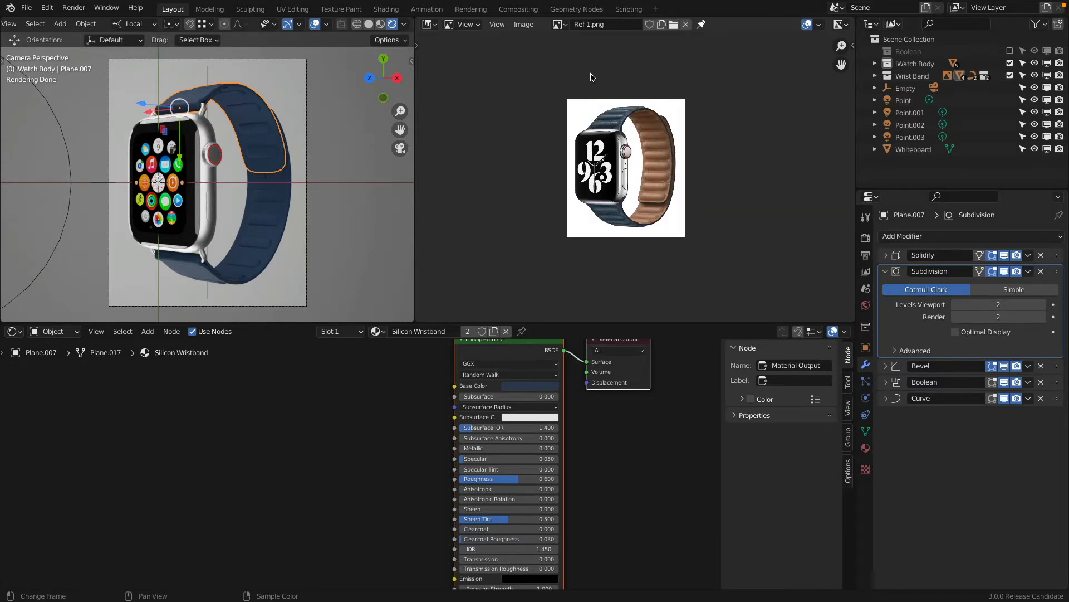
scroll(508, 124, up, 5)
middle_drag(509, 122, 511, 121)
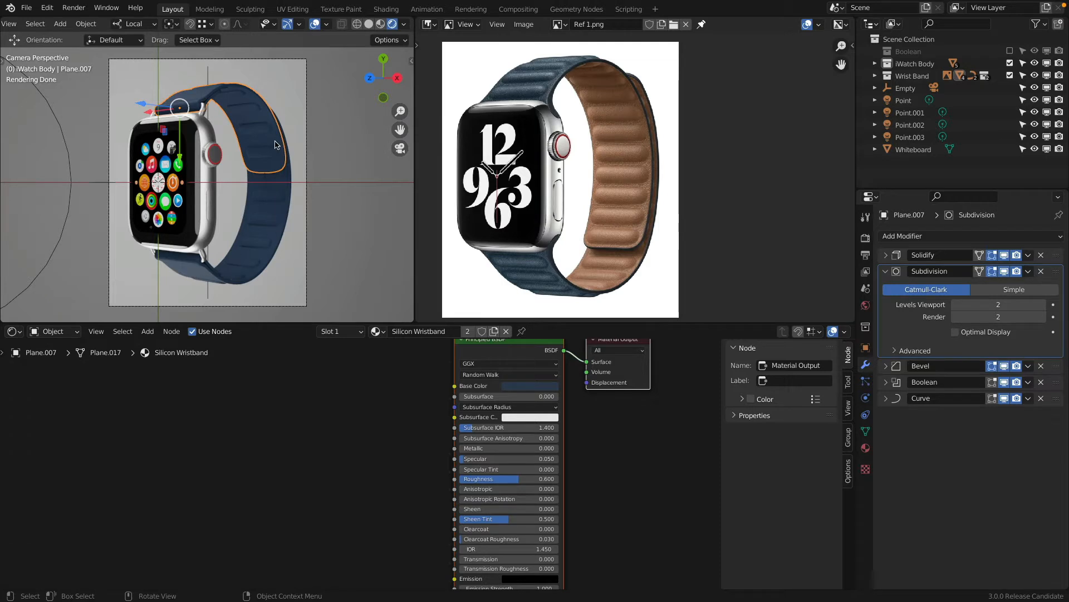
Expand the Wrist Band collection, enlarge the outliner area, and rename the upper strap object Plane.007 as Silicon.
click(875, 76)
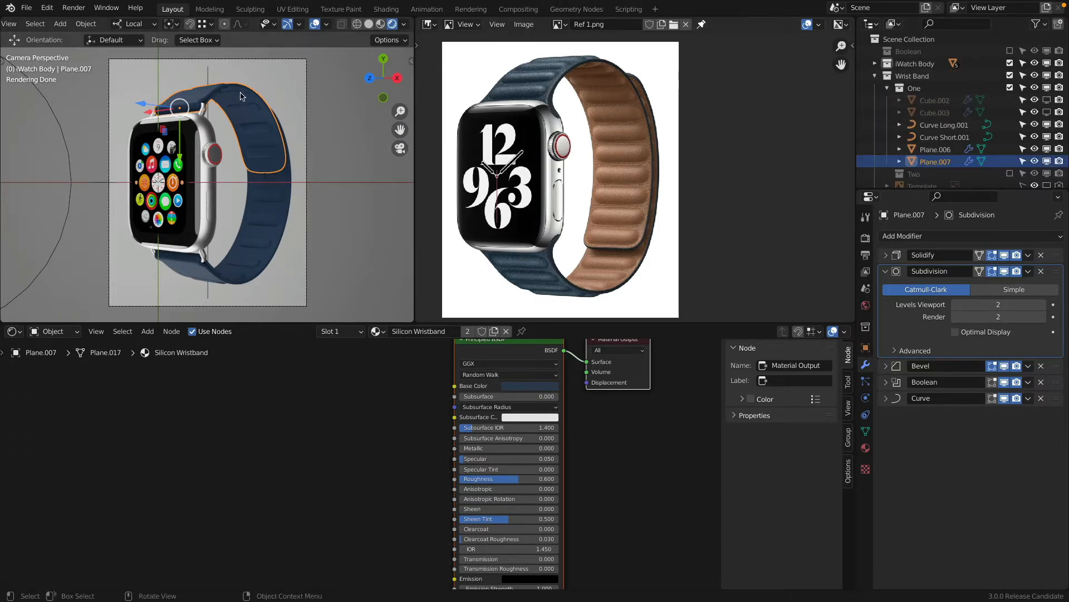
drag(940, 190, 942, 291)
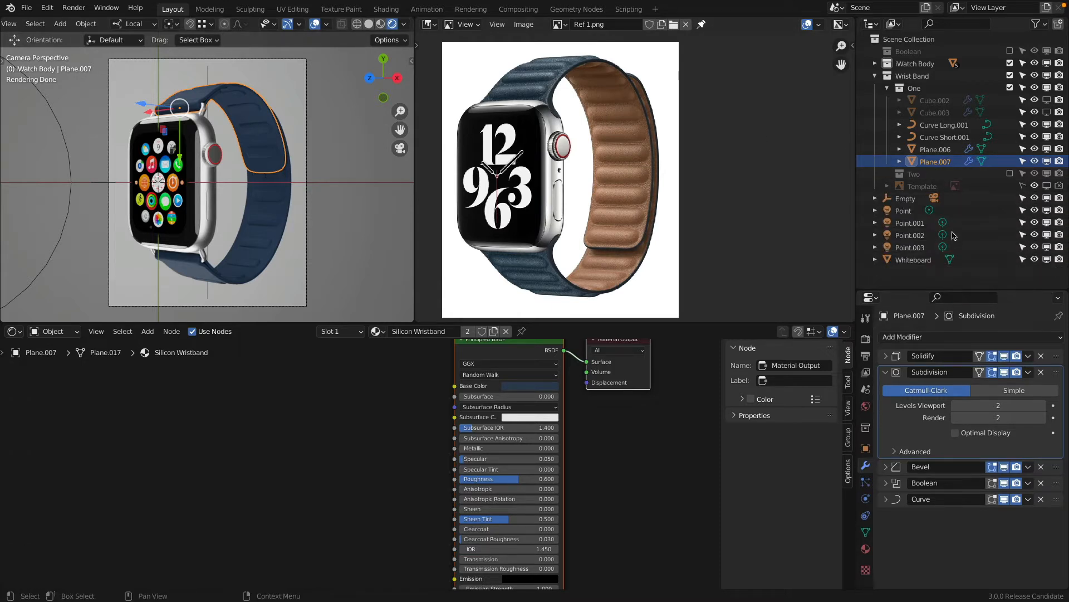
double_click(962, 161)
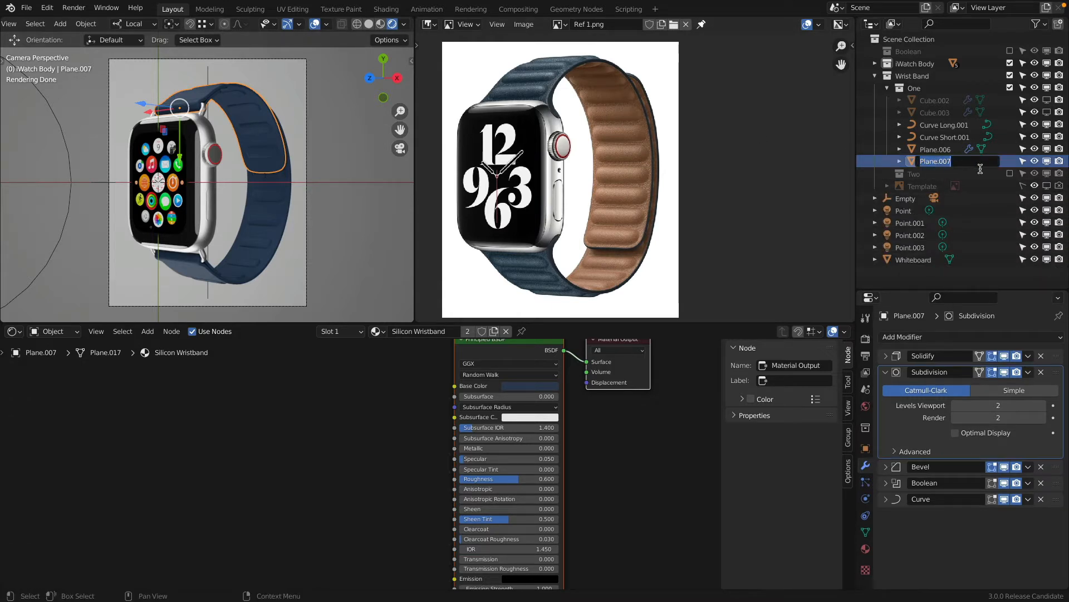
text(Silicon)
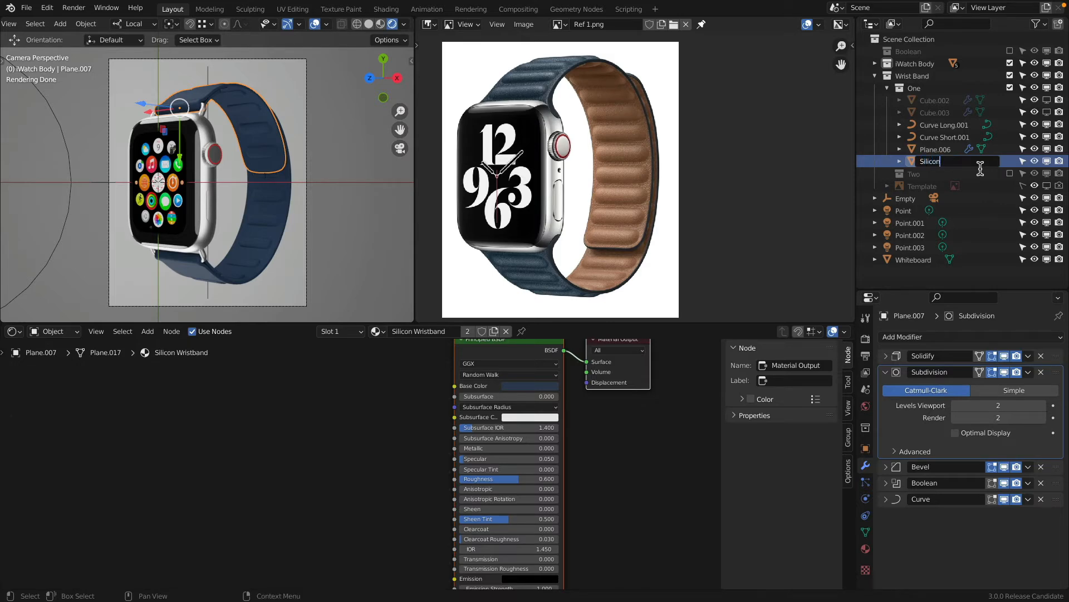
key(Return)
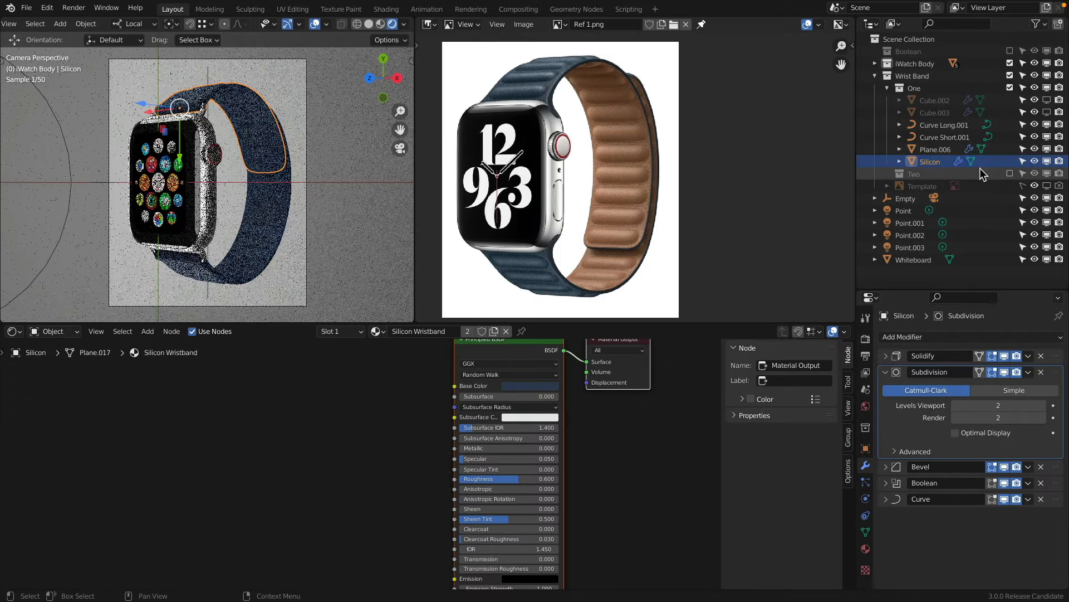
Rename the lower strap object Plane.006 as Silicon.
click(280, 215)
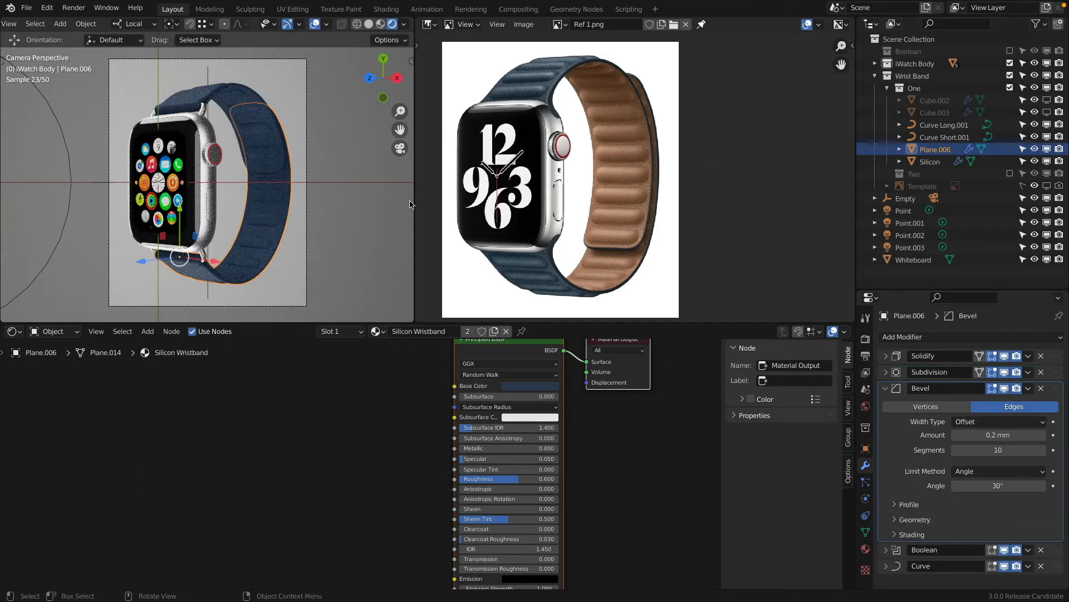
double_click(938, 149)
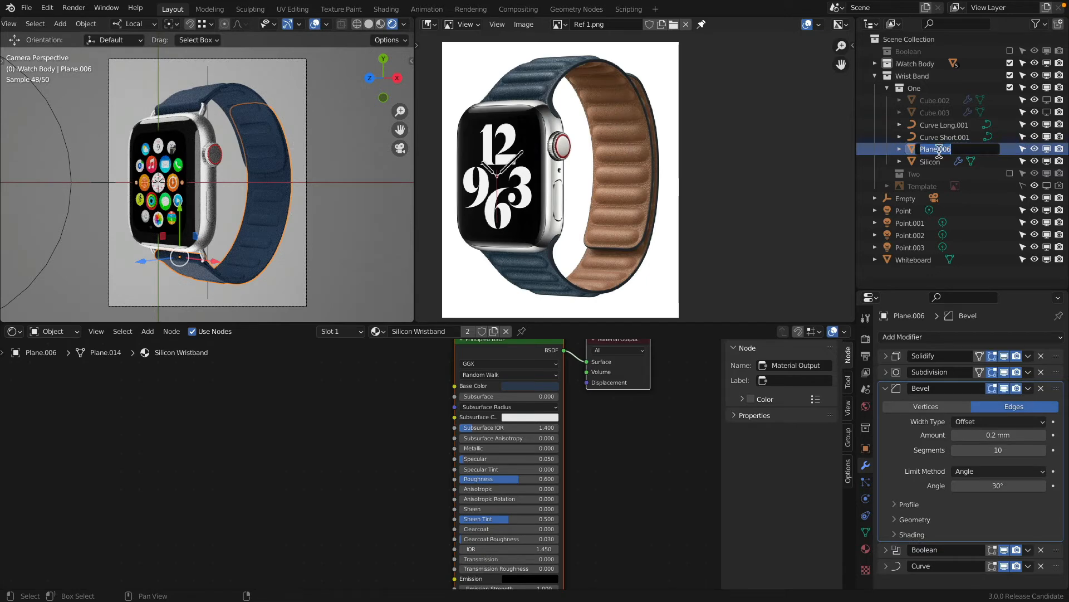
text(Silicon)
key(Return)
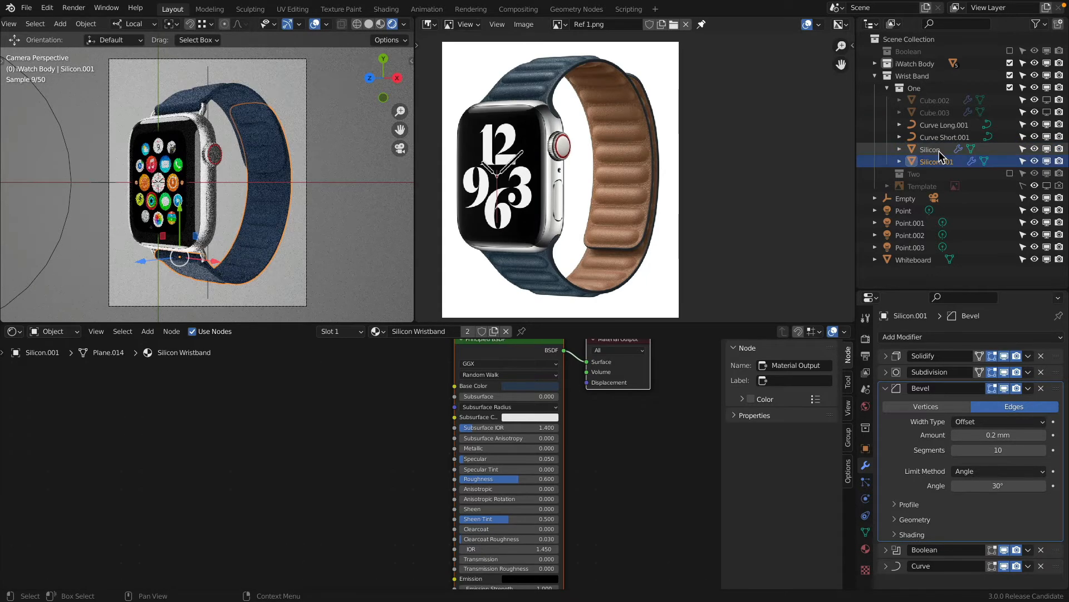
Duplicate the upper Silicon strap in place and hide the original Silicon and Silicon.001 straps.
click(242, 99)
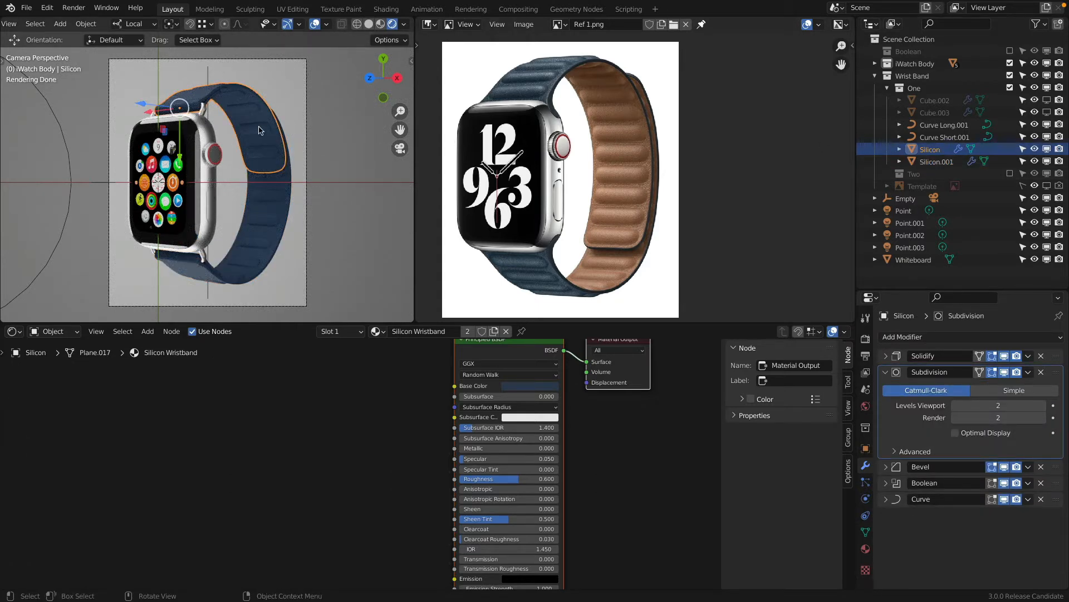
key(shift+d)
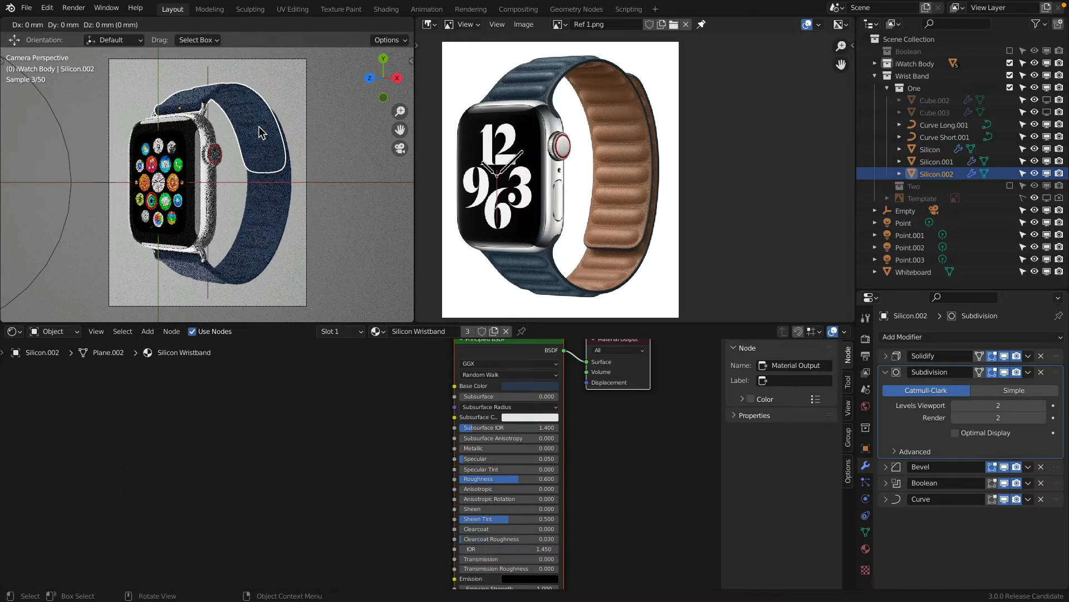
right_click(261, 132)
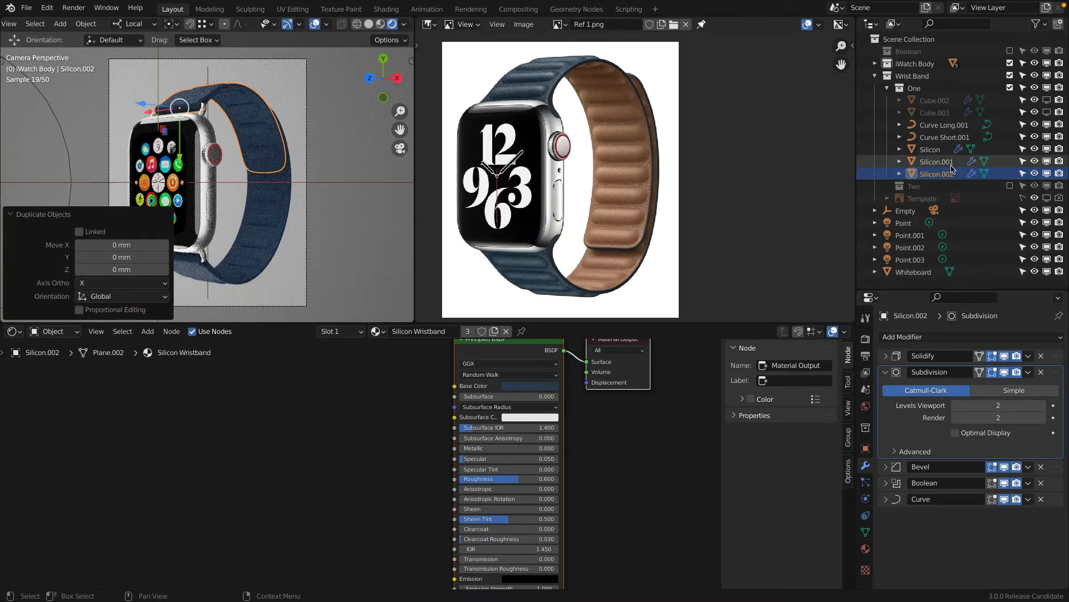
click(1035, 161)
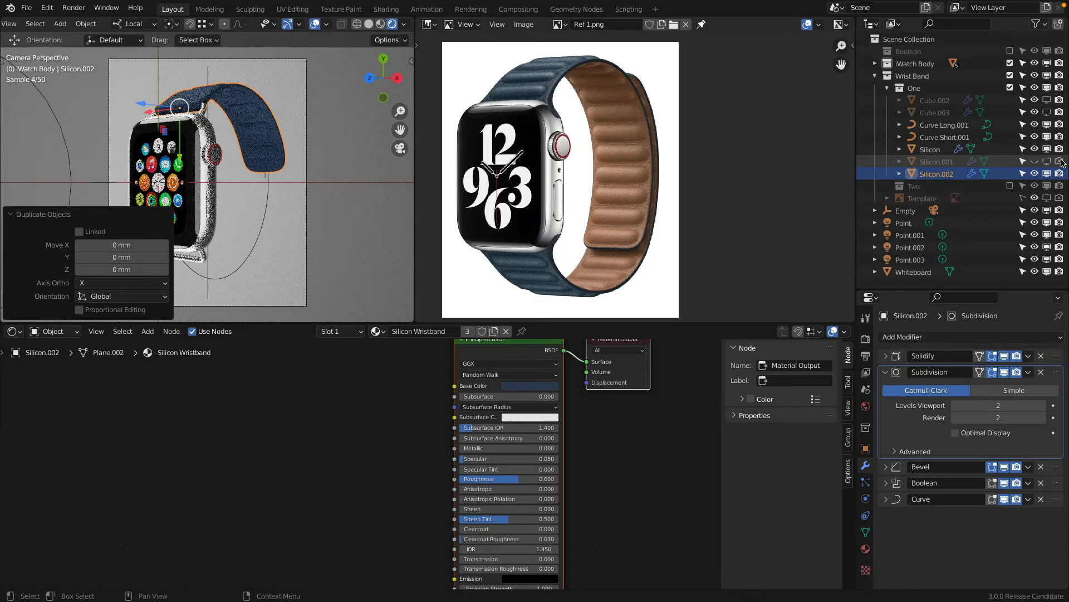
click(1034, 149)
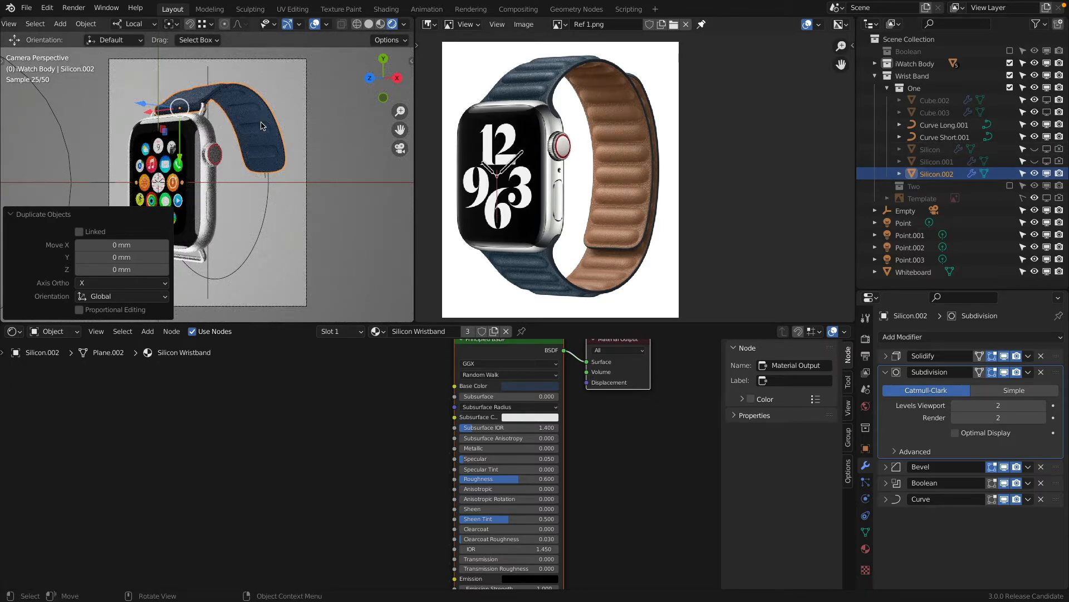
Apply the Solidify modifier on the duplicated strap Silicon.002.
click(887, 357)
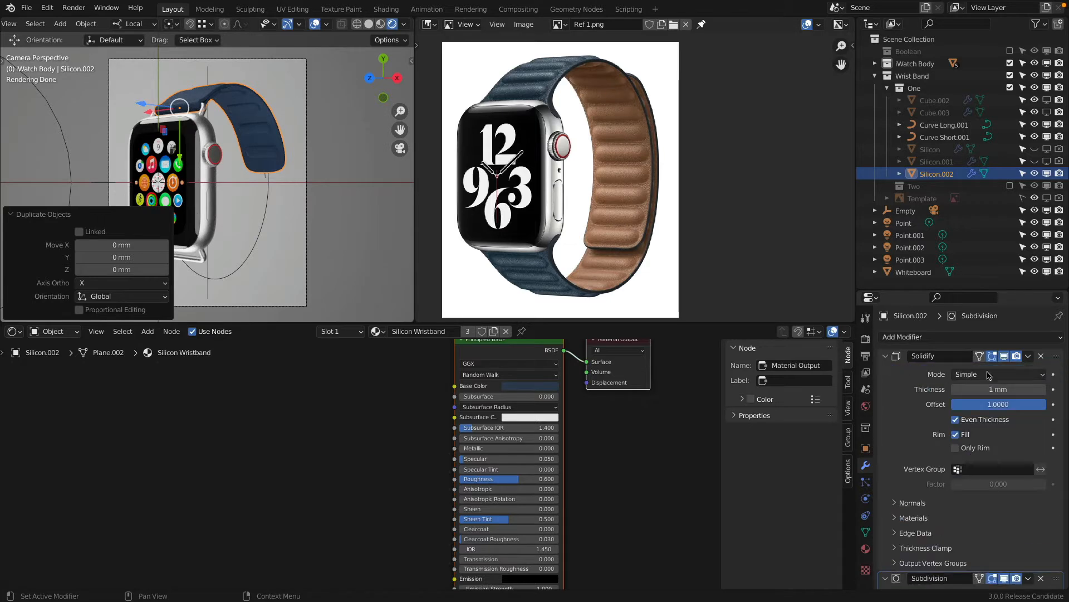
click(1028, 356)
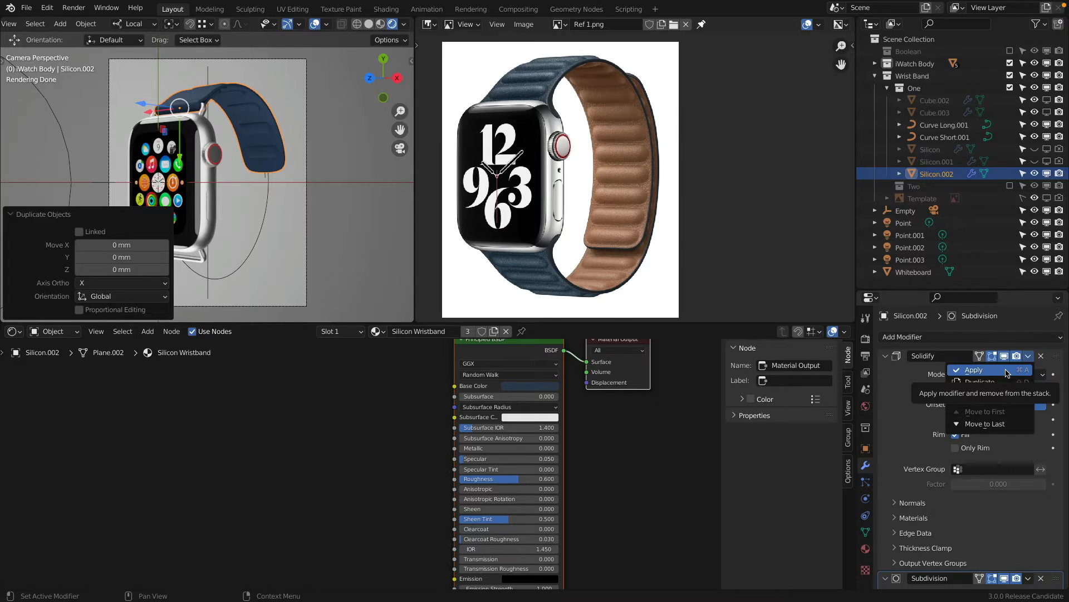
click(1006, 370)
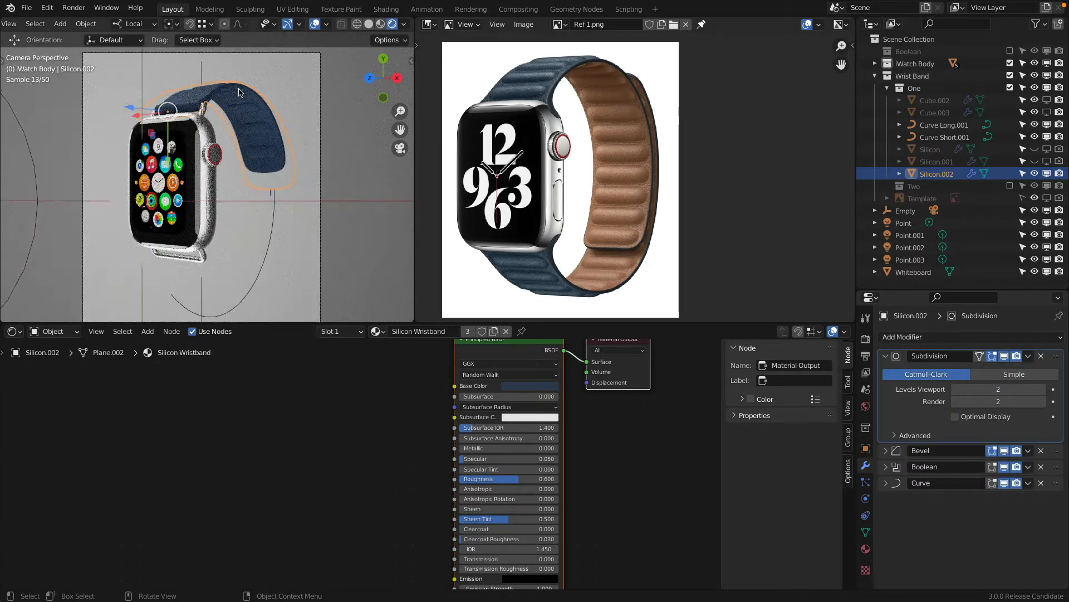
Examine the duplicated strap's shape in solid shading, including its flat mesh in Edit Mode from several angles.
scroll(239, 92, up, 2)
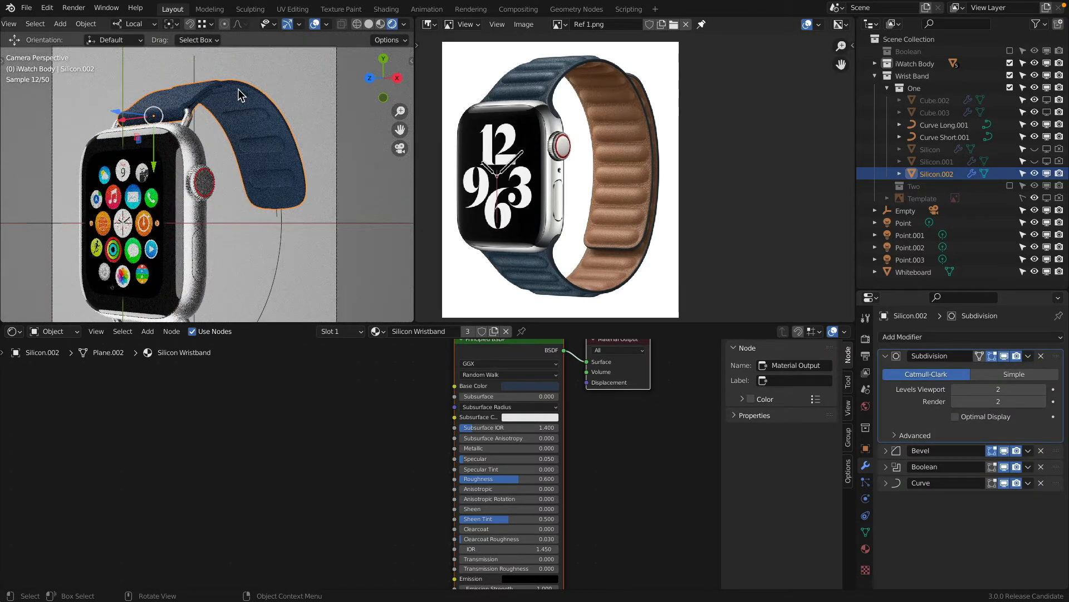
scroll(239, 89, up, 4)
scroll(254, 105, down, 3)
key(z)
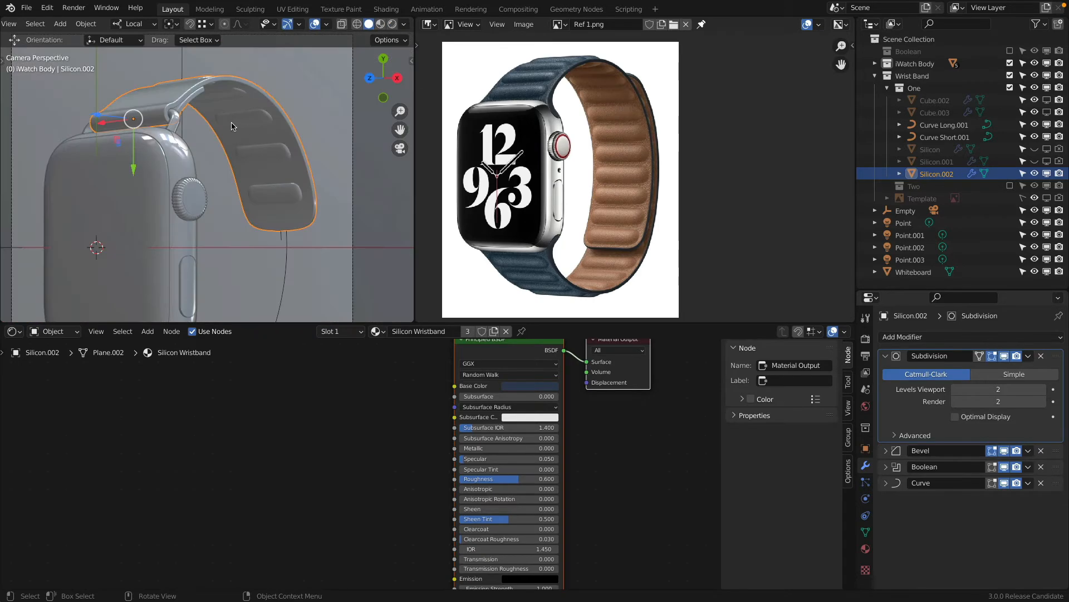
key(Tab)
middle_drag(242, 114, 224, 115)
scroll(223, 115, down, 3)
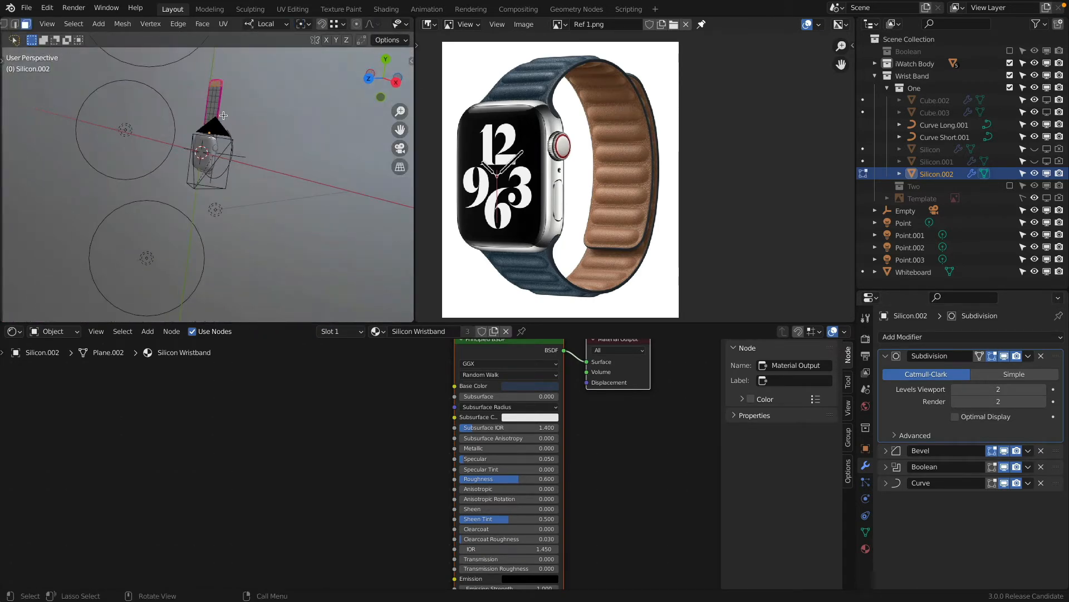
key(KP_7)
scroll(234, 139, up, 3)
middle_drag(273, 211, 171, 156)
scroll(249, 188, up, 4)
mouse_move(249, 189)
middle_down()
mouse_move(207, 133)
mouse_move(176, 209)
mouse_move(263, 174)
middle_up()
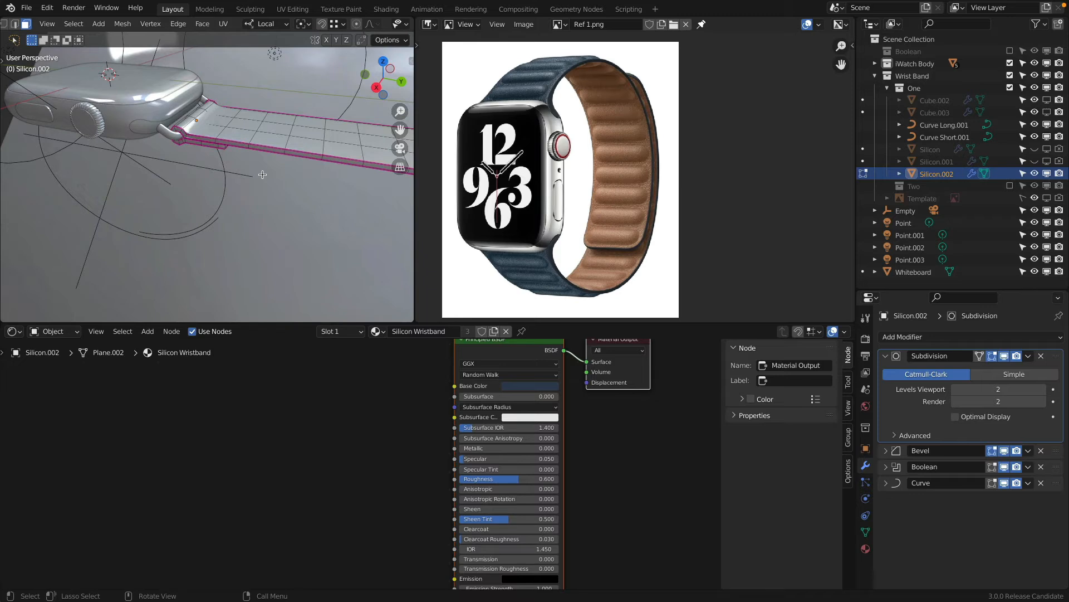
Remove the Silicon Wristband material slot from the duplicated strap in Object Mode.
click(866, 549)
click(1058, 355)
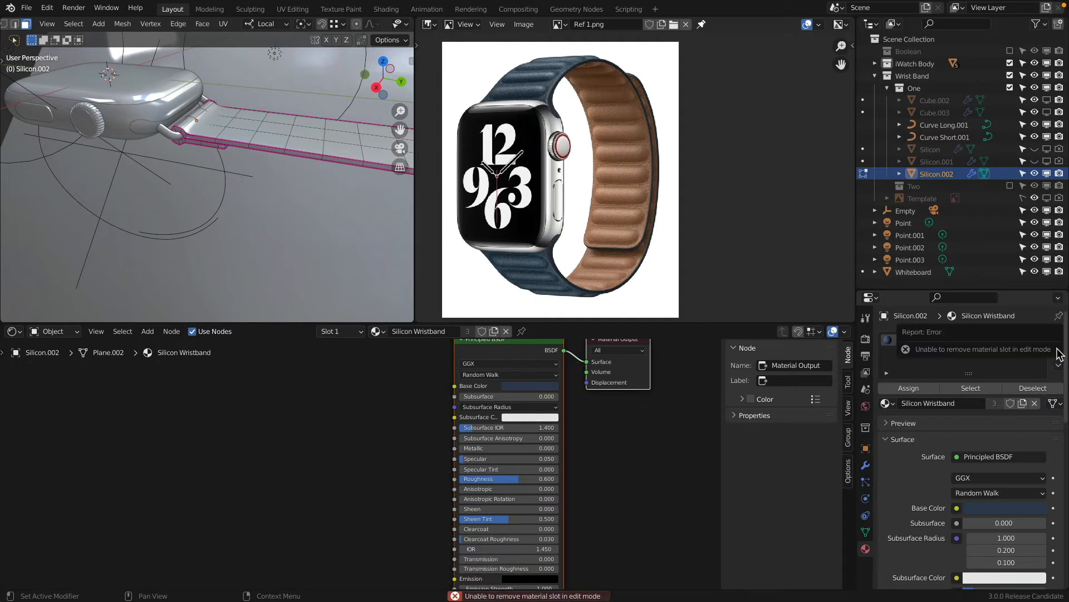
key(Tab)
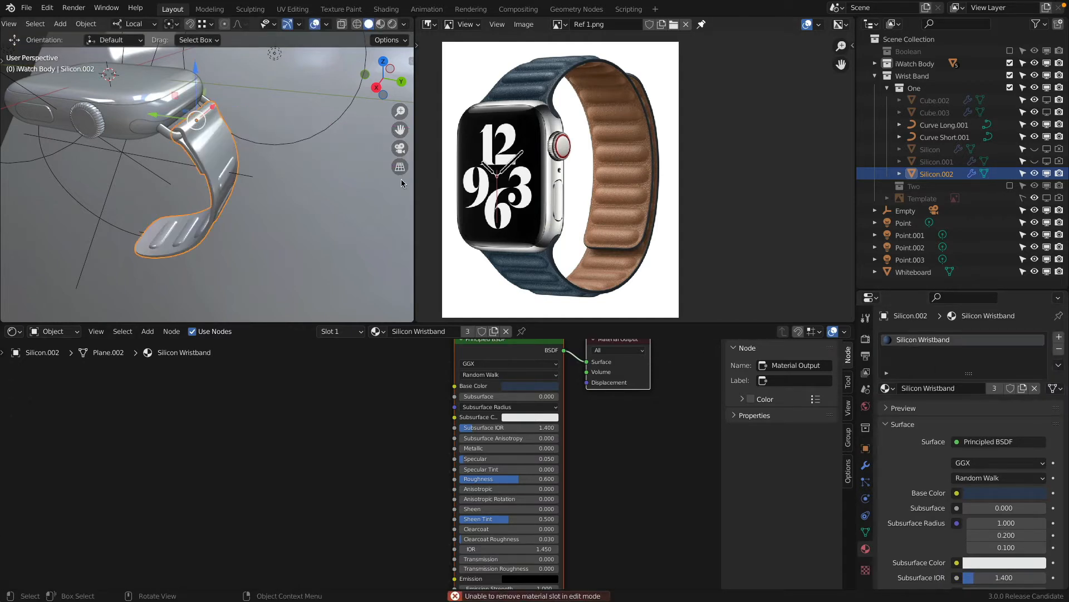
click(1059, 349)
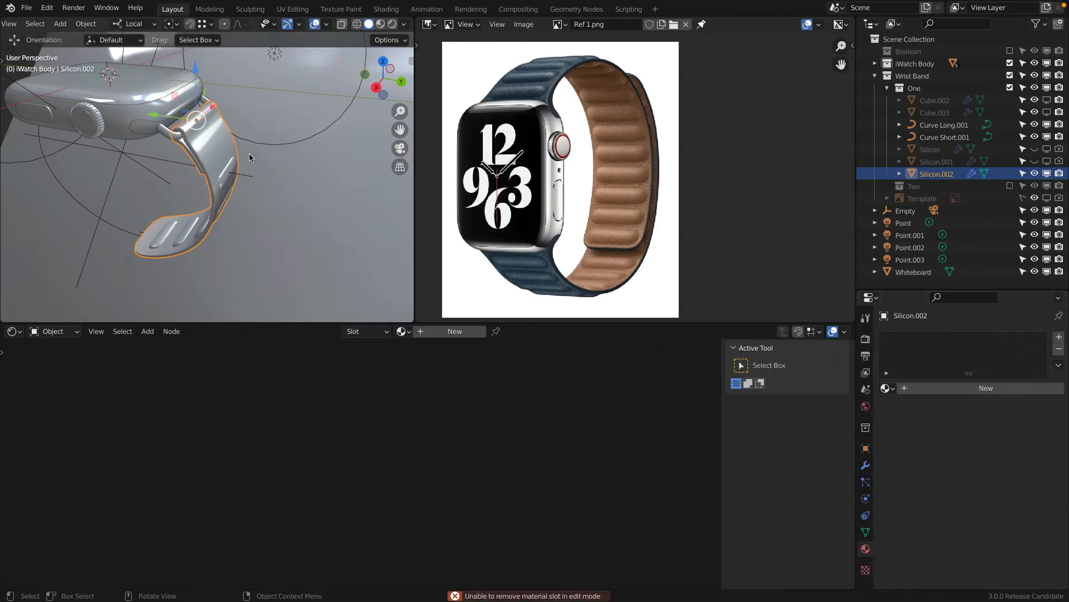
Enter Edit Mode on the duplicated strap and give it a new material named Plastic Leather Blue.
key(Tab)
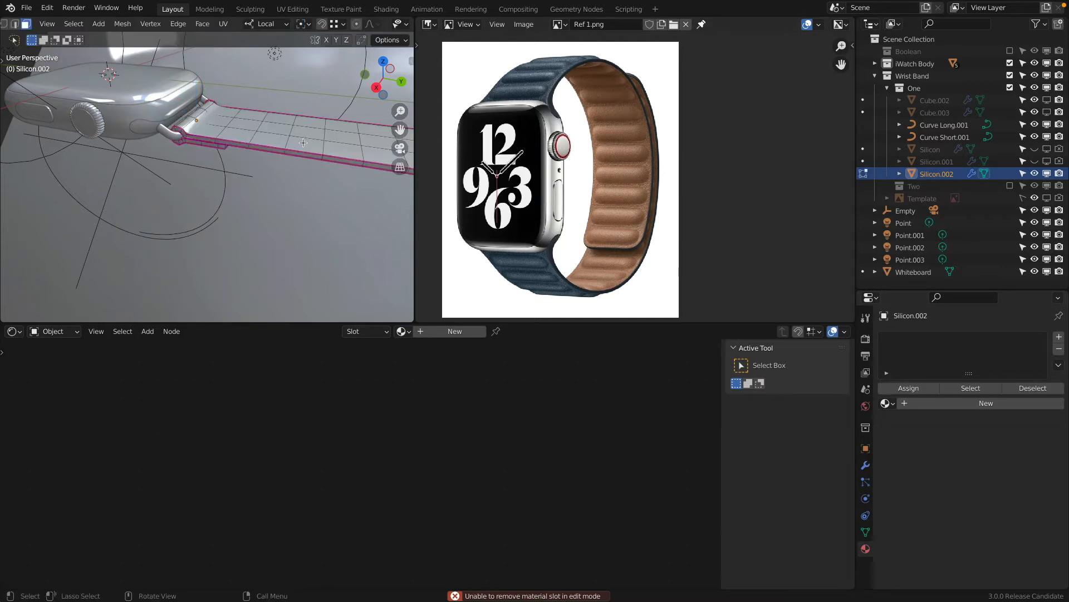
click(985, 402)
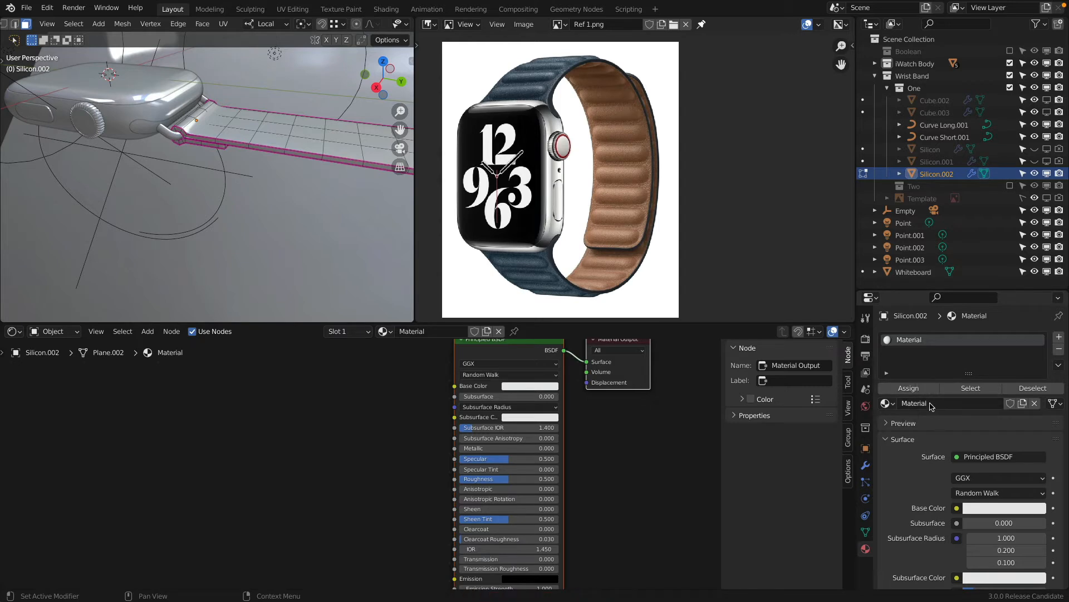
click(934, 404)
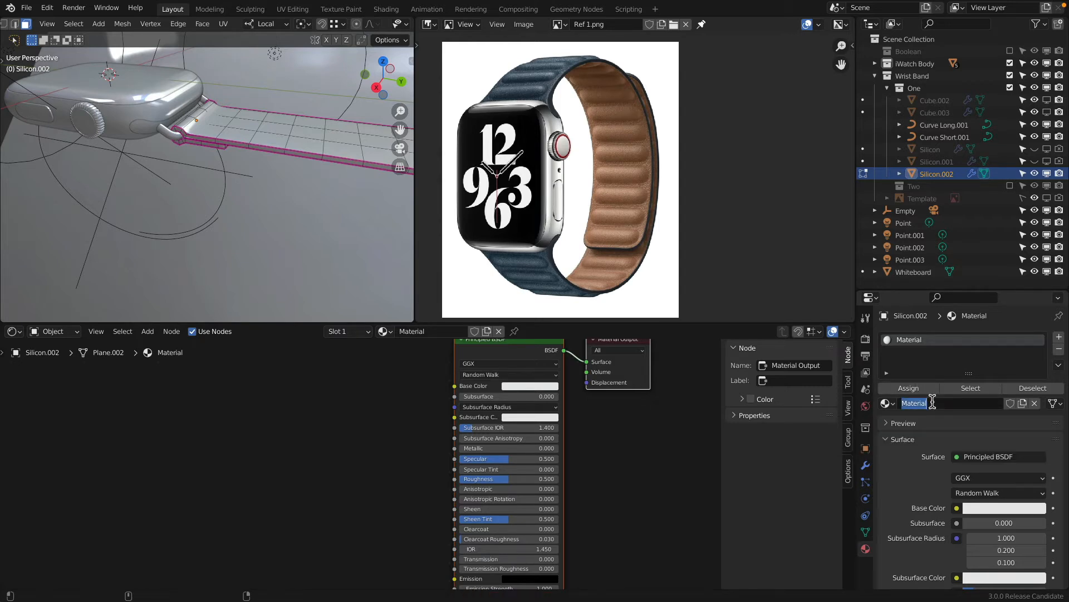
text(Plastic Letah)
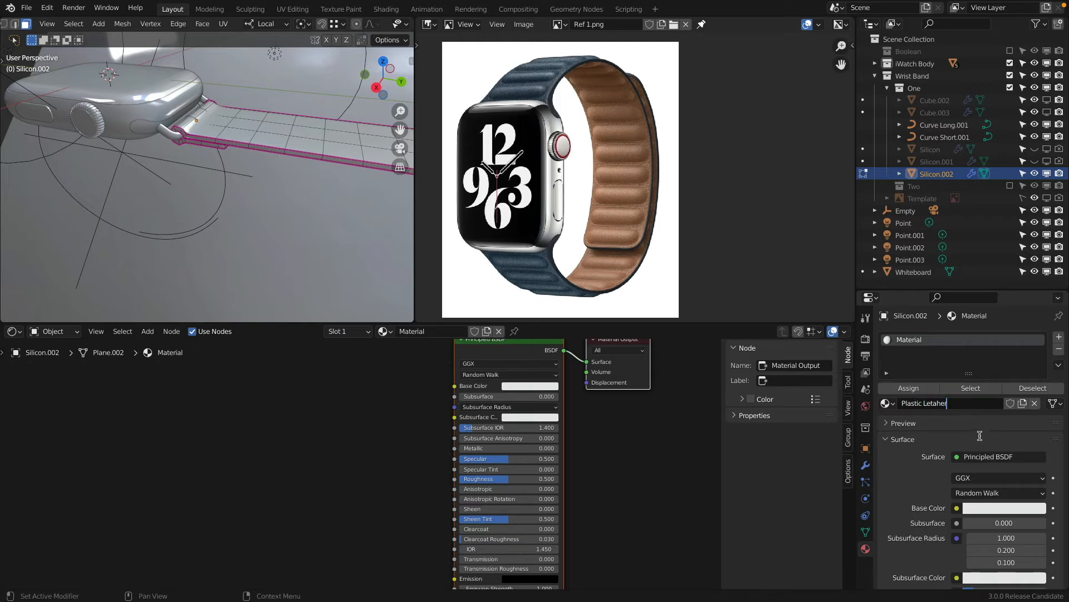
key(BackSpace)
key(BackSpace)
key(BackSpace)
text(Blue)
key(Return)
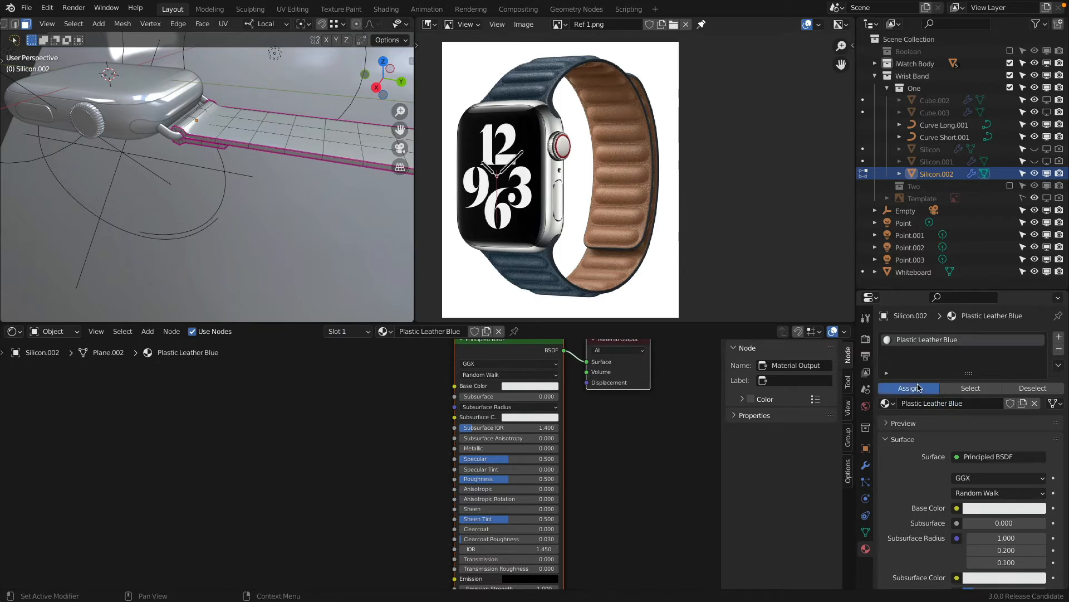
Set Plastic Leather Blue's base color to the blue sampled from the reference strap and display the viewport in Material Preview.
click(997, 508)
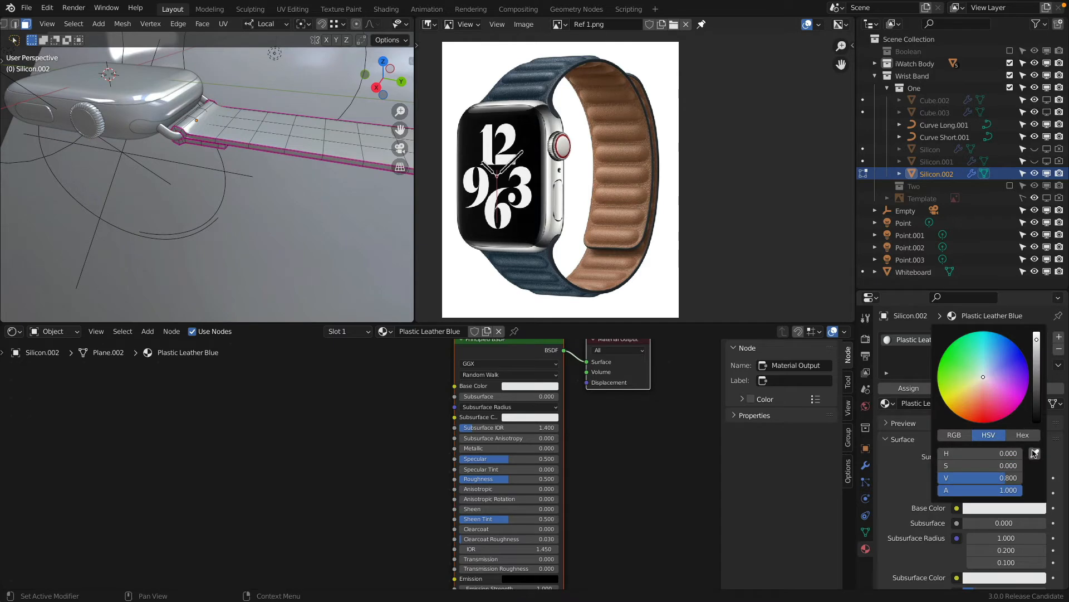
click(1035, 454)
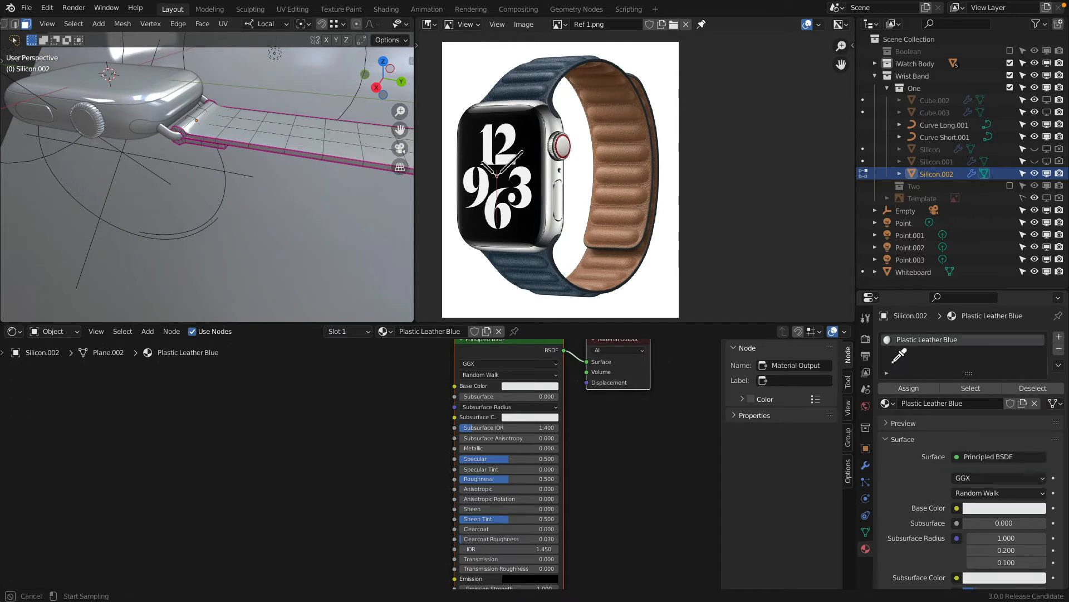
click(526, 96)
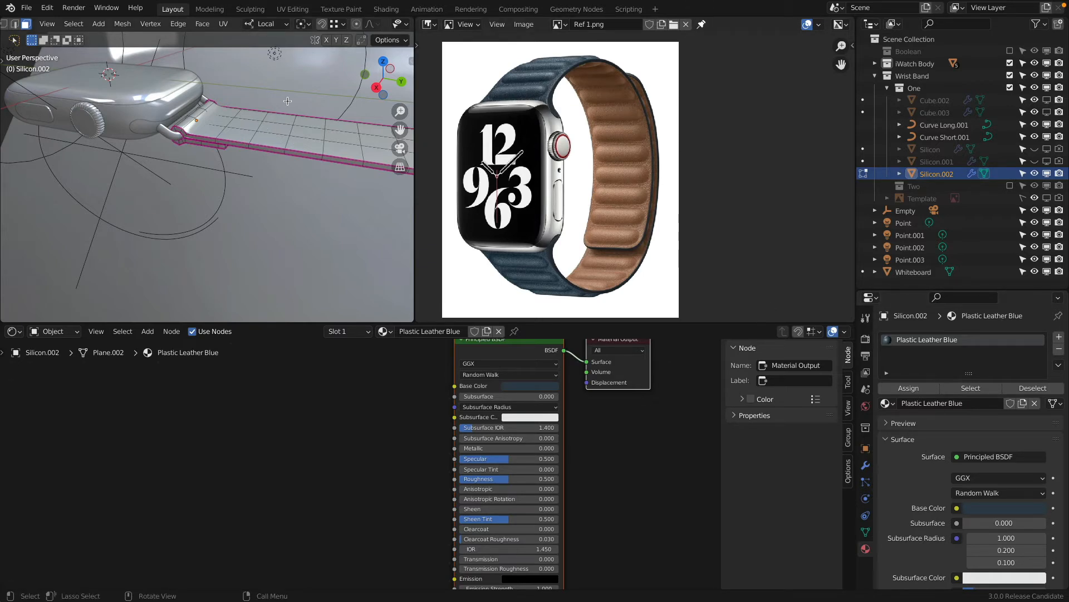
key(z)
click(288, 171)
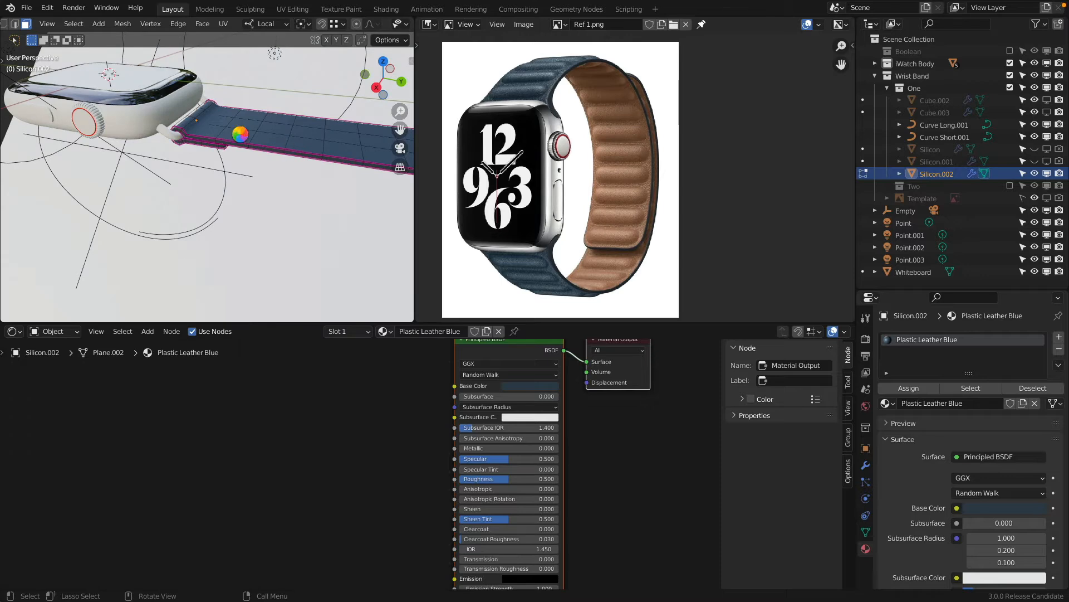
Select all underside faces of the duplicated strap, from the free end up to the thicker connector section.
scroll(241, 136, down, 5)
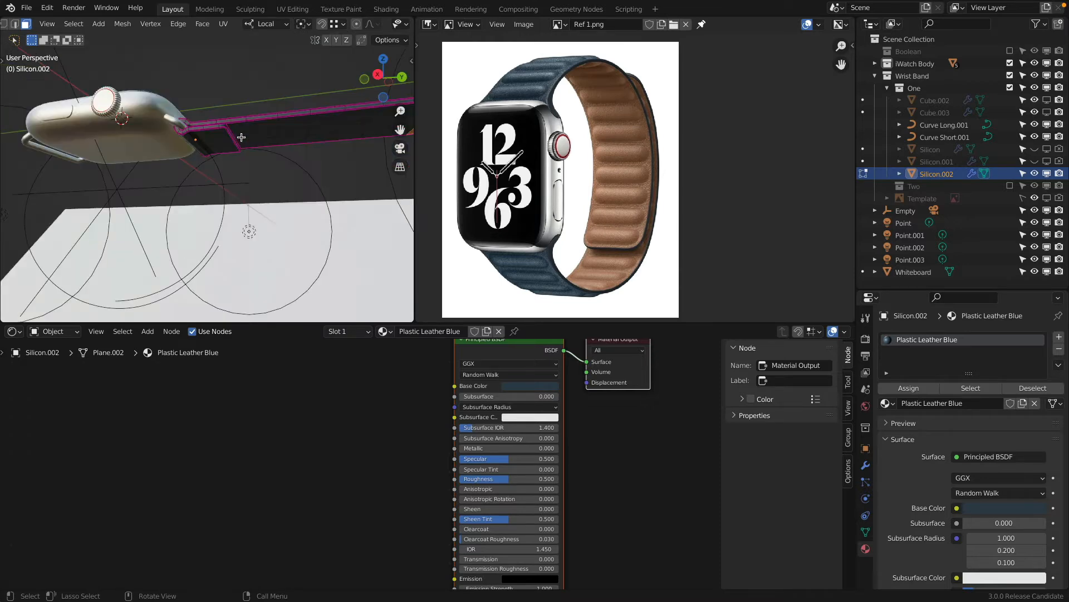
middle_drag(253, 134, 189, 157)
scroll(189, 157, up, 2)
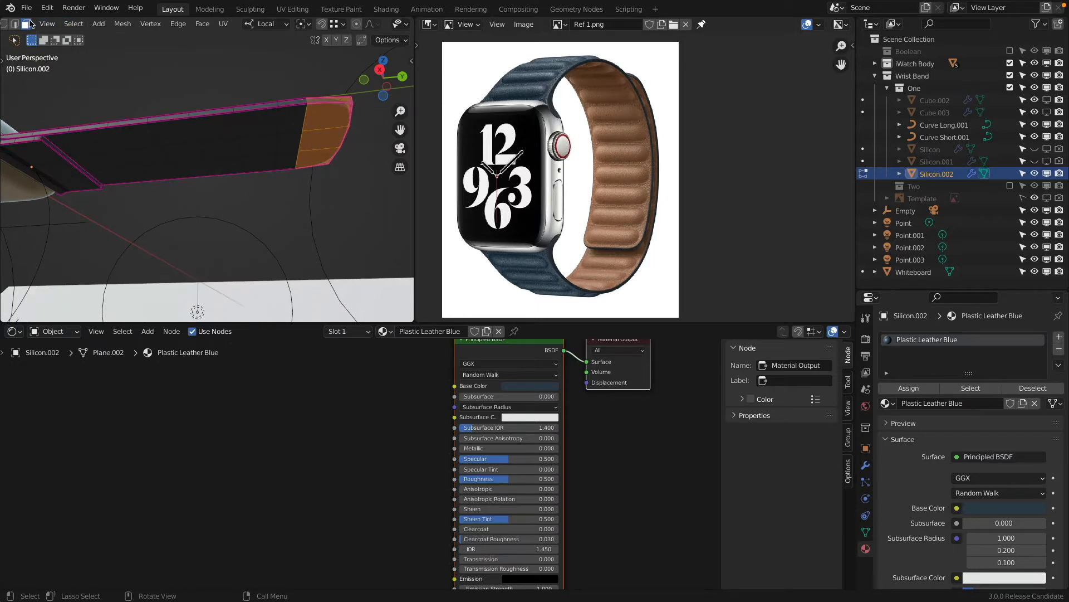
click(316, 119)
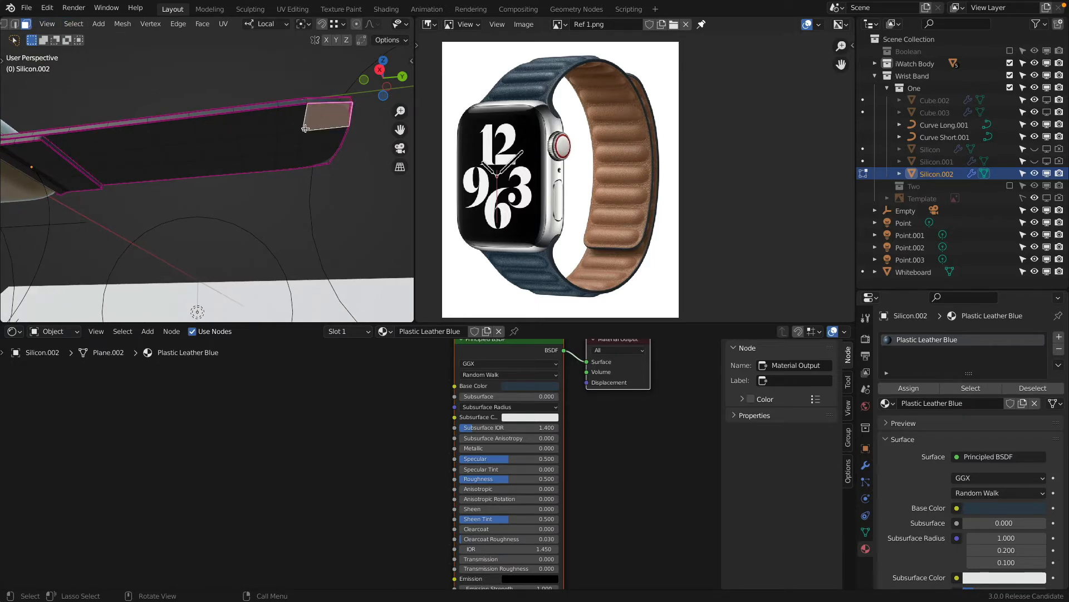
key(l)
key(ctrl+z)
key(c)
mouse_move(296, 141)
mouse_down()
mouse_move(311, 127)
mouse_move(162, 148)
mouse_move(289, 151)
mouse_up()
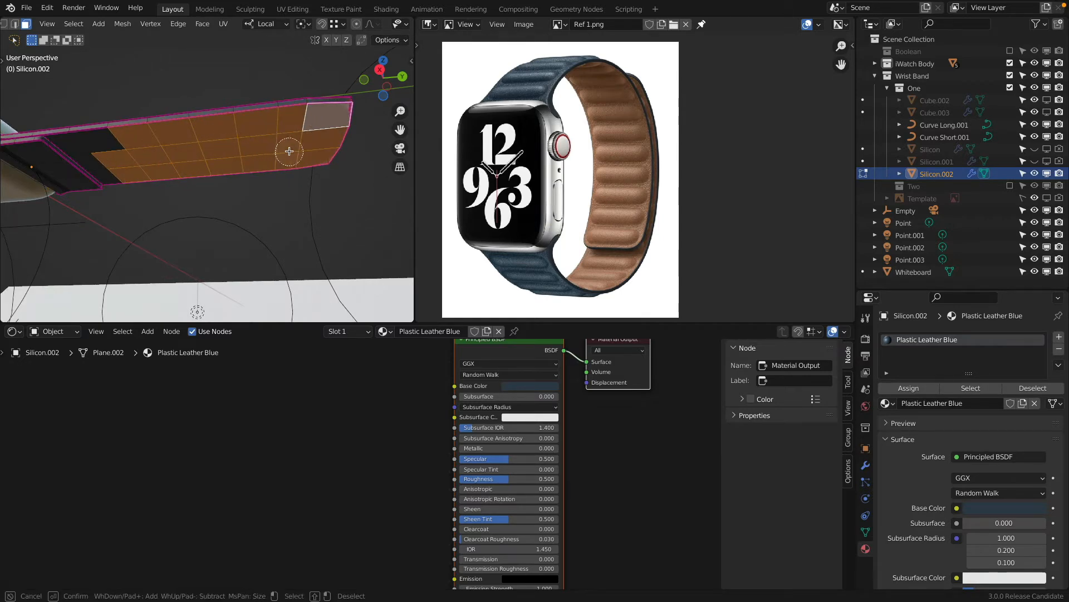
click(104, 147)
key(Escape)
scroll(103, 167, up, 2)
shift+click(100, 171)
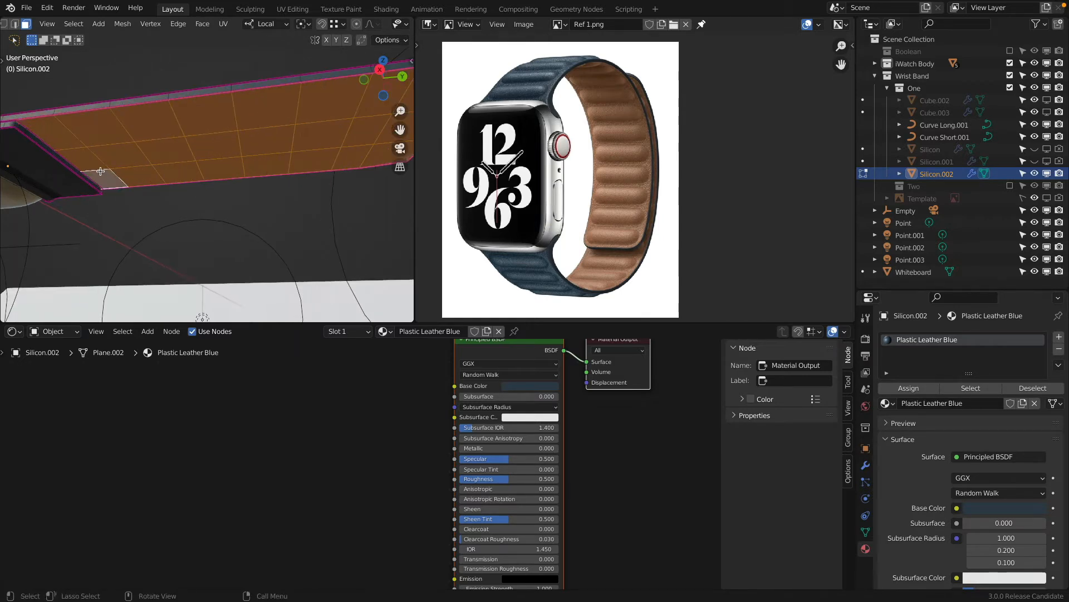
Add a second material slot with a new material to the strap and assign it to the selected underside faces.
middle_drag(100, 171, 159, 155)
middle_drag(227, 150, 232, 179)
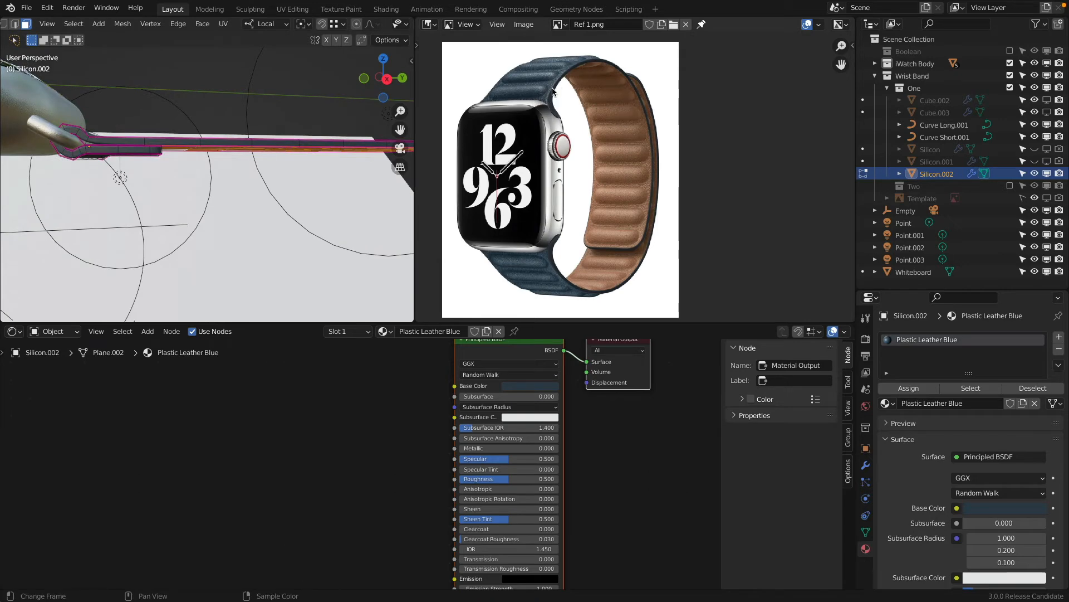
middle_drag(239, 161, 263, 195)
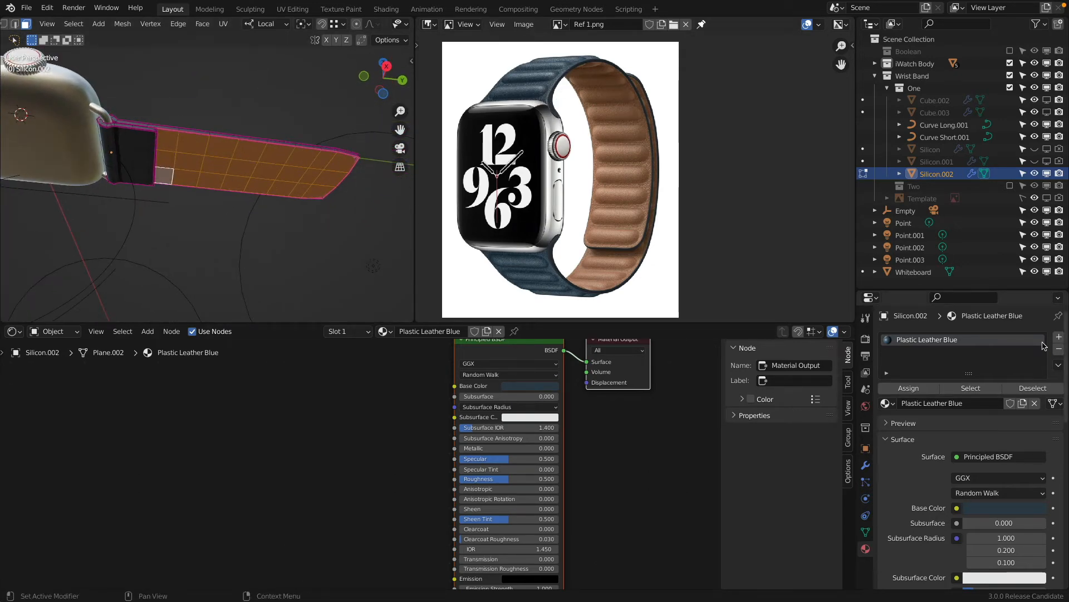
click(1059, 336)
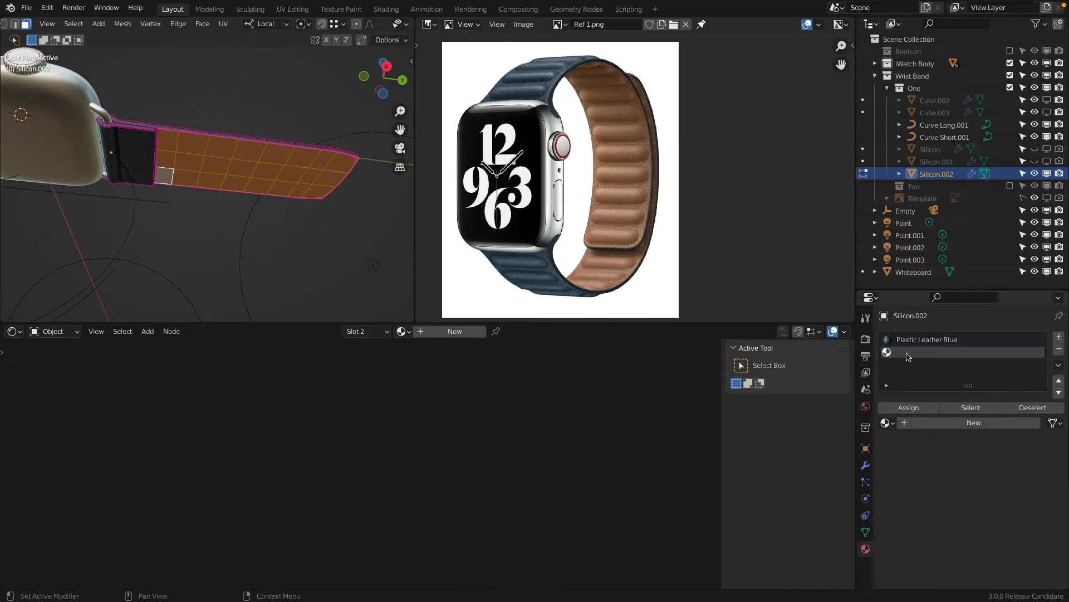
click(920, 422)
click(920, 412)
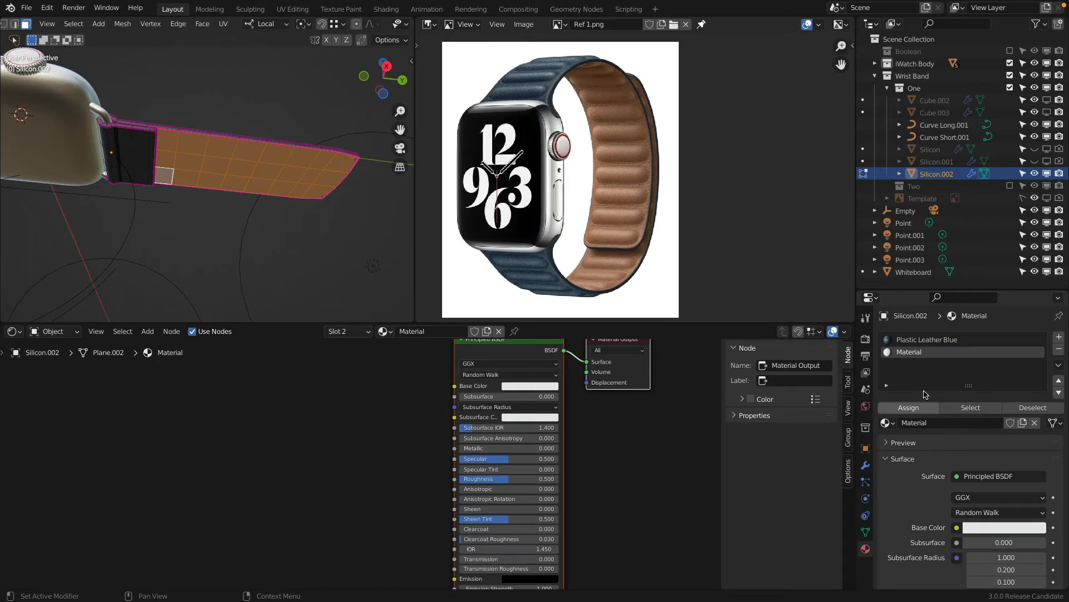
Rename the strap's second material as Plastic Leater Brown.
double_click(922, 352)
text(Pl)
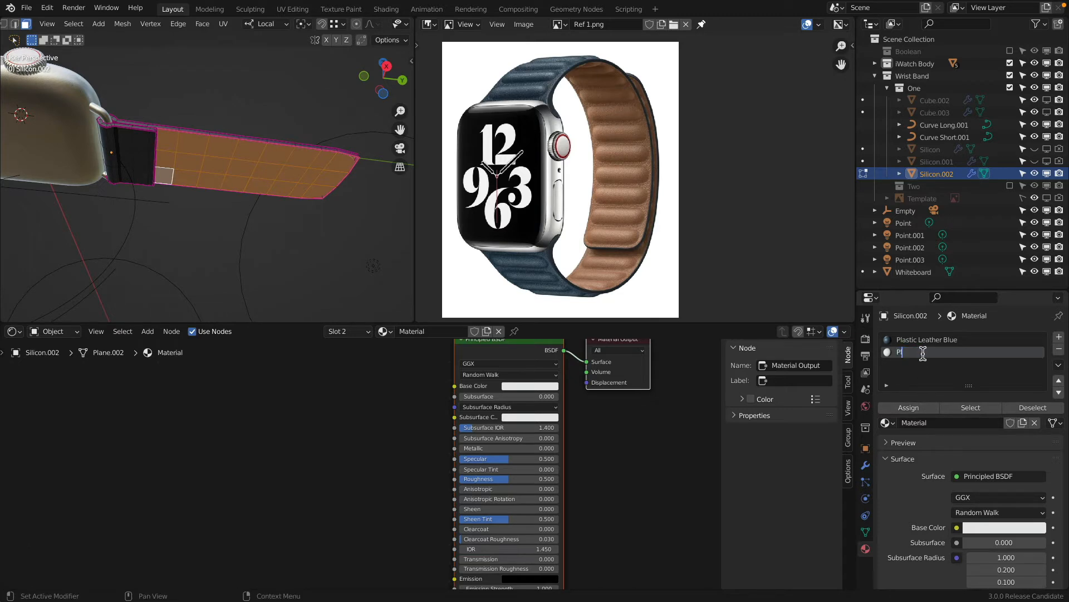
text(astic Leater Brown)
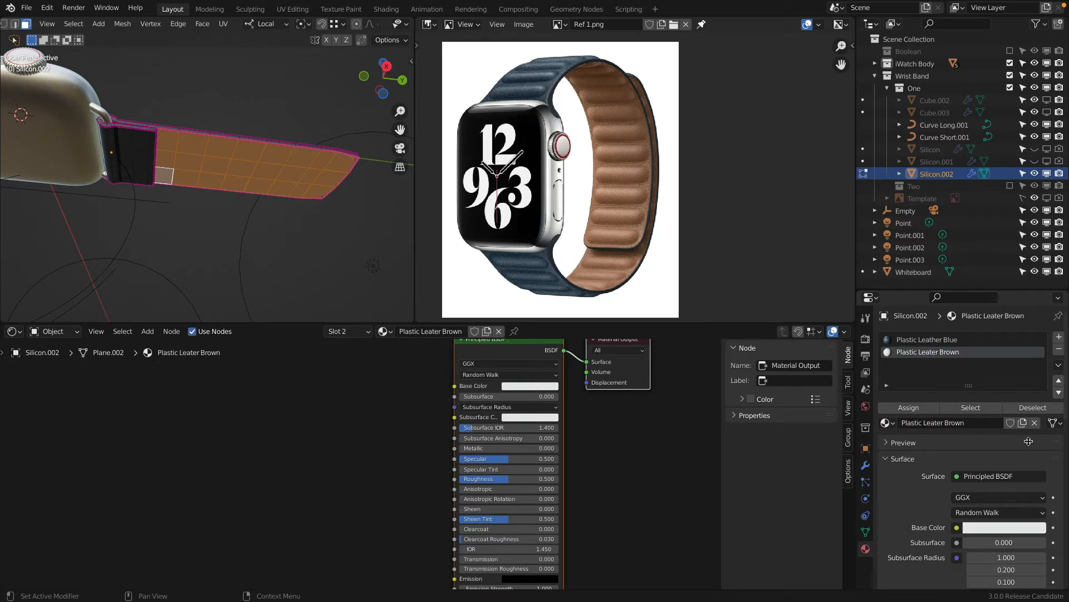
Set Plastic Leater Brown's base color to the brown sampled from the reference strap's inner side and return to Object Mode.
click(988, 529)
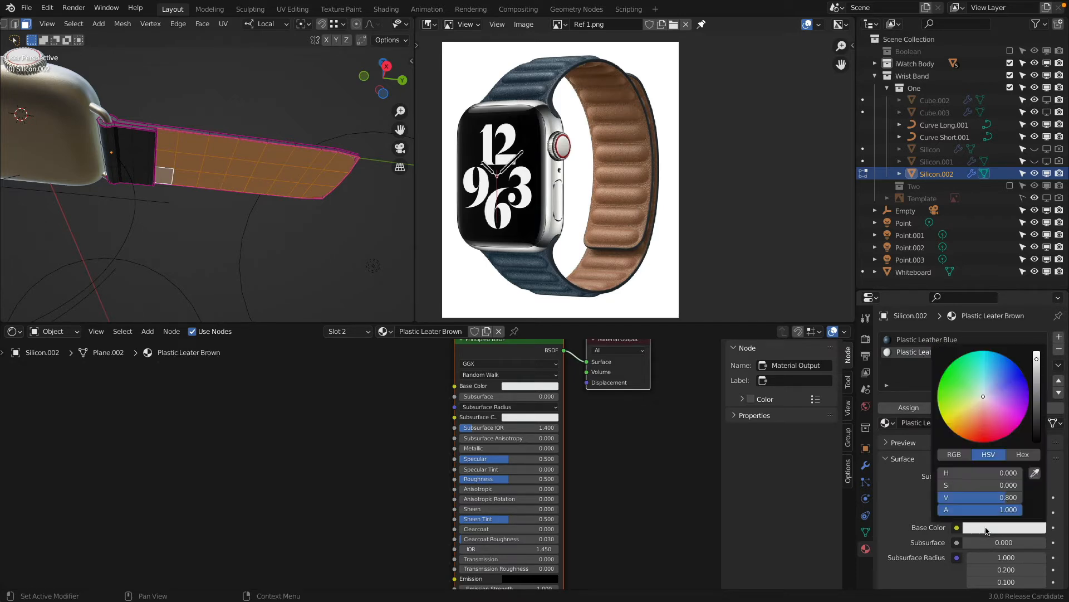
click(1034, 473)
click(633, 141)
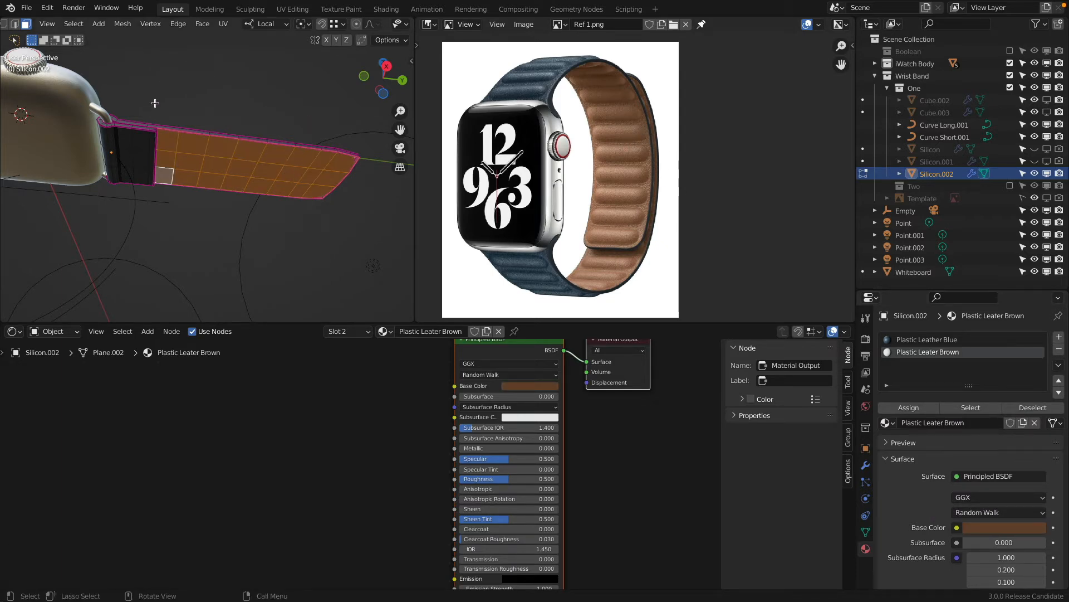
key(Tab)
middle_drag(189, 132, 223, 195)
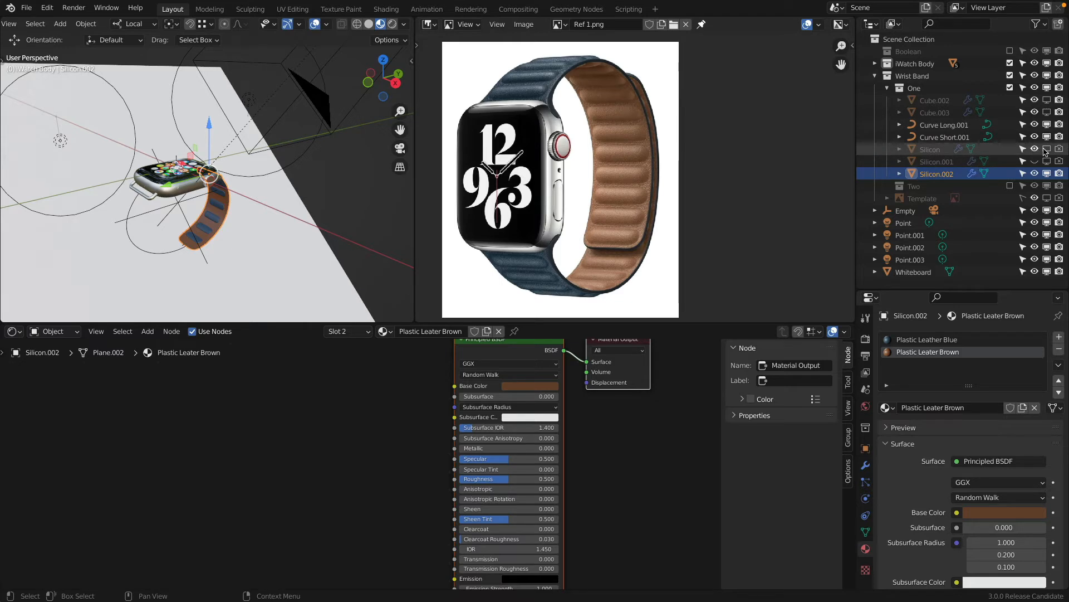
Enable the long blue strap Silicon.001 in the viewport and keep the original Silicon strap hidden.
click(1048, 150)
click(1048, 151)
click(1035, 149)
click(1035, 161)
click(1047, 162)
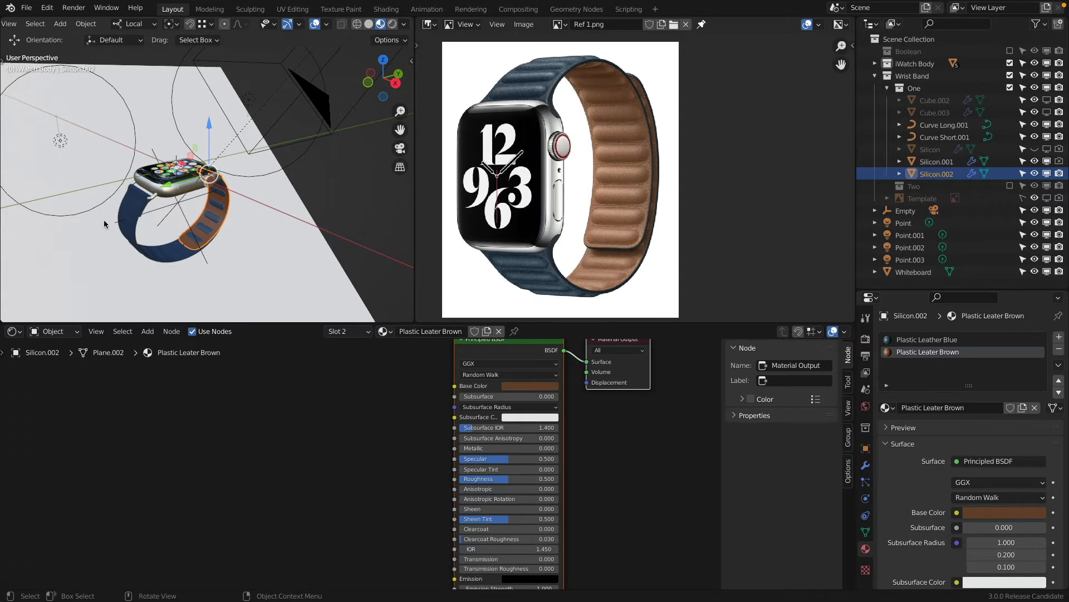
Duplicate the long strap Silicon.001 in place and hide the original in the viewport.
scroll(104, 224, up, 3)
click(154, 210)
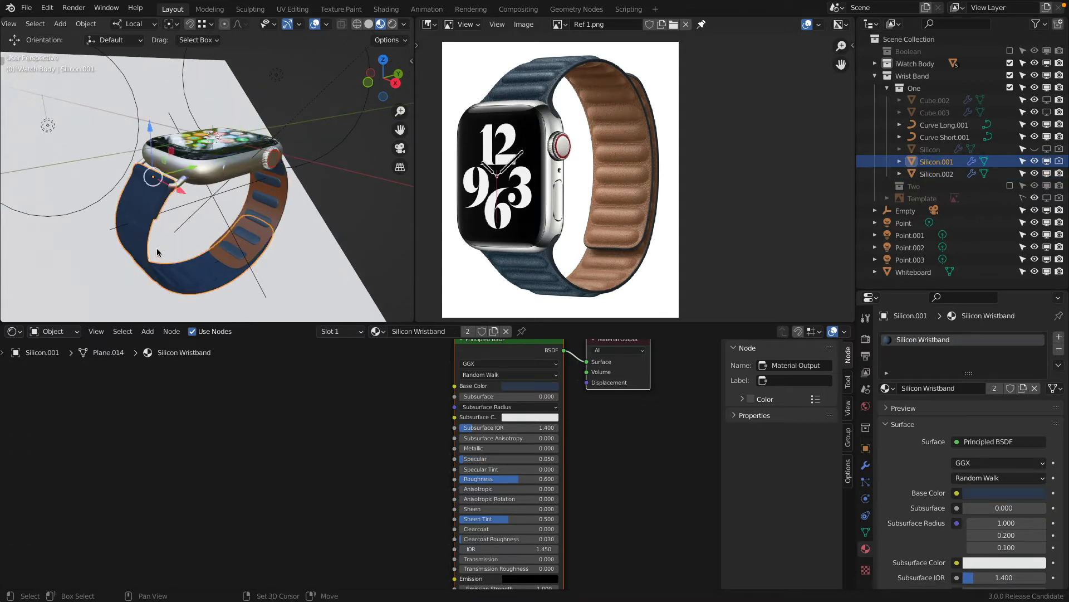
key(shift+d)
key(Escape)
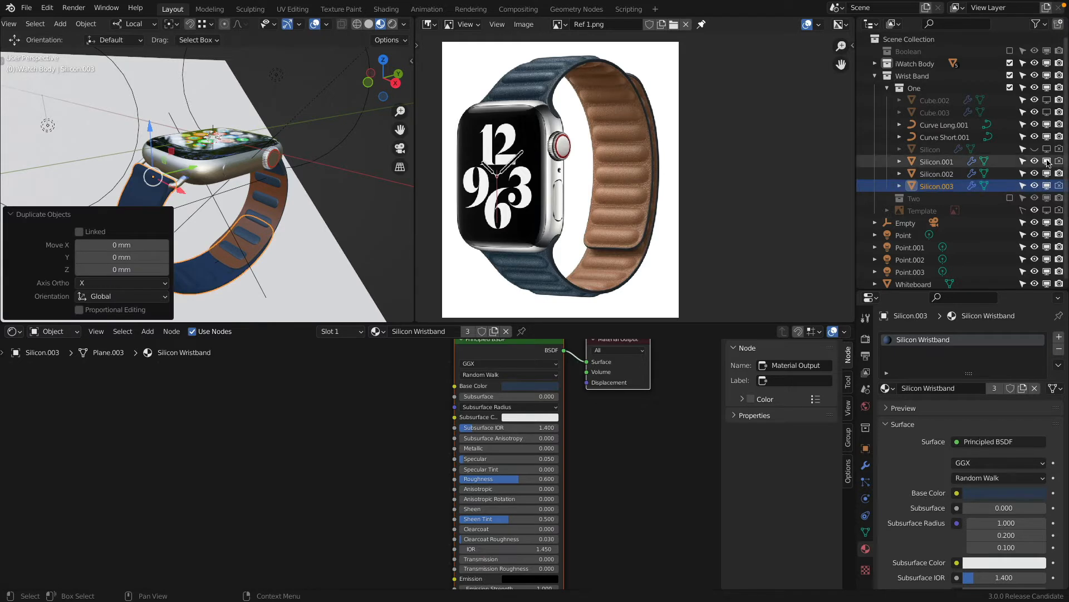
click(1047, 162)
click(1034, 161)
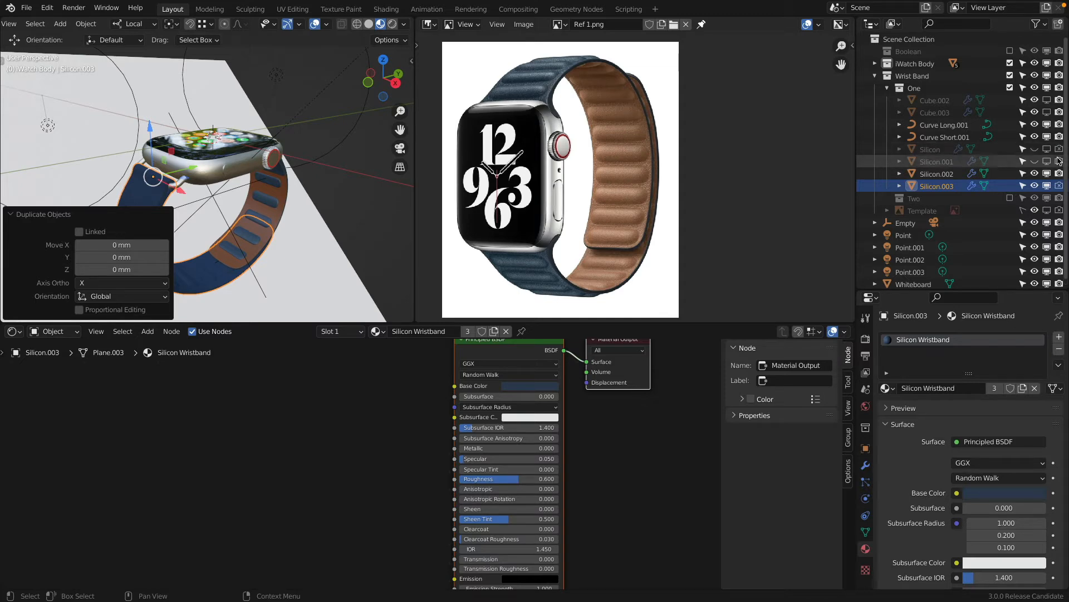
Apply the Solidify modifier on the duplicated long strap.
shift+middle_drag(326, 207, 415, 126)
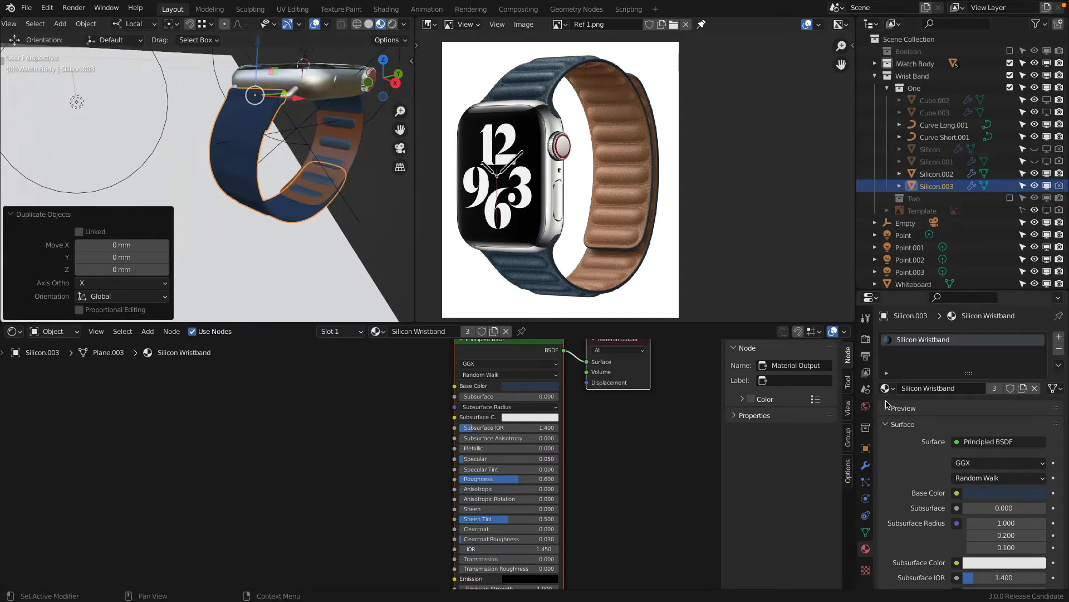
click(865, 464)
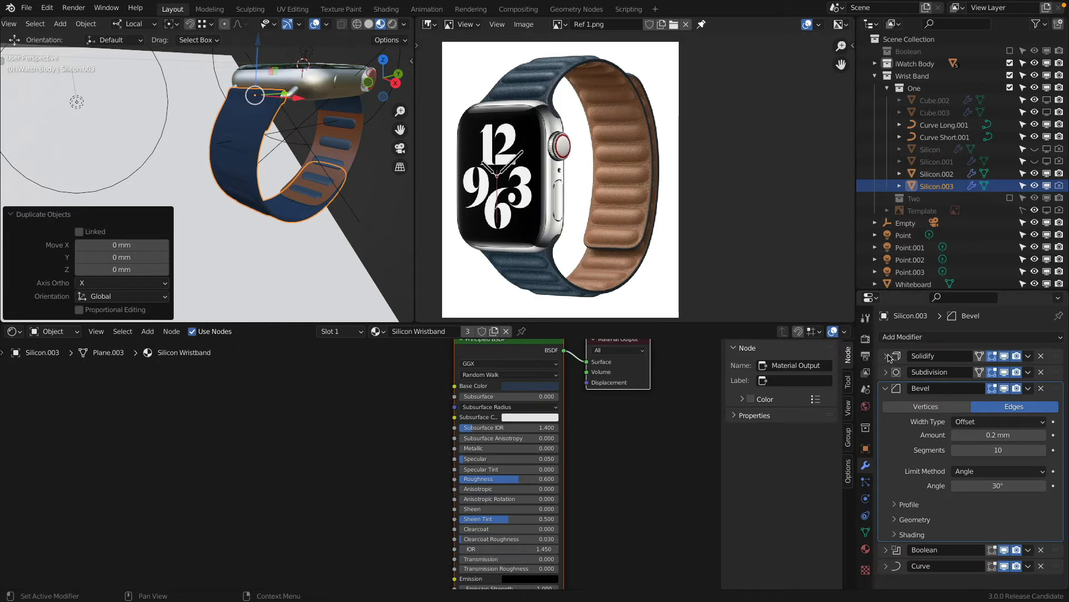
click(1028, 356)
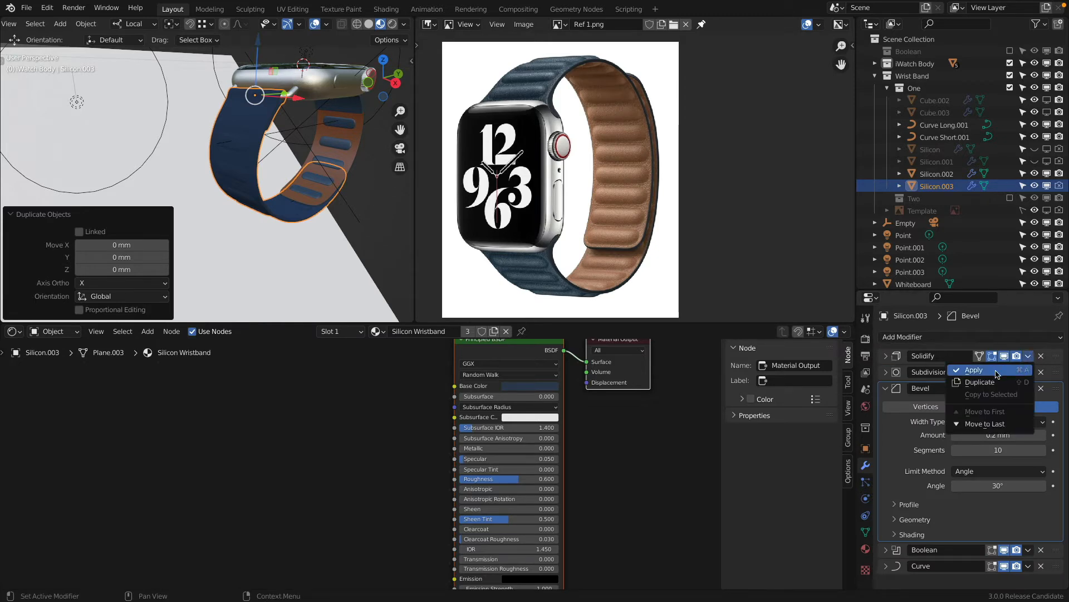
click(974, 370)
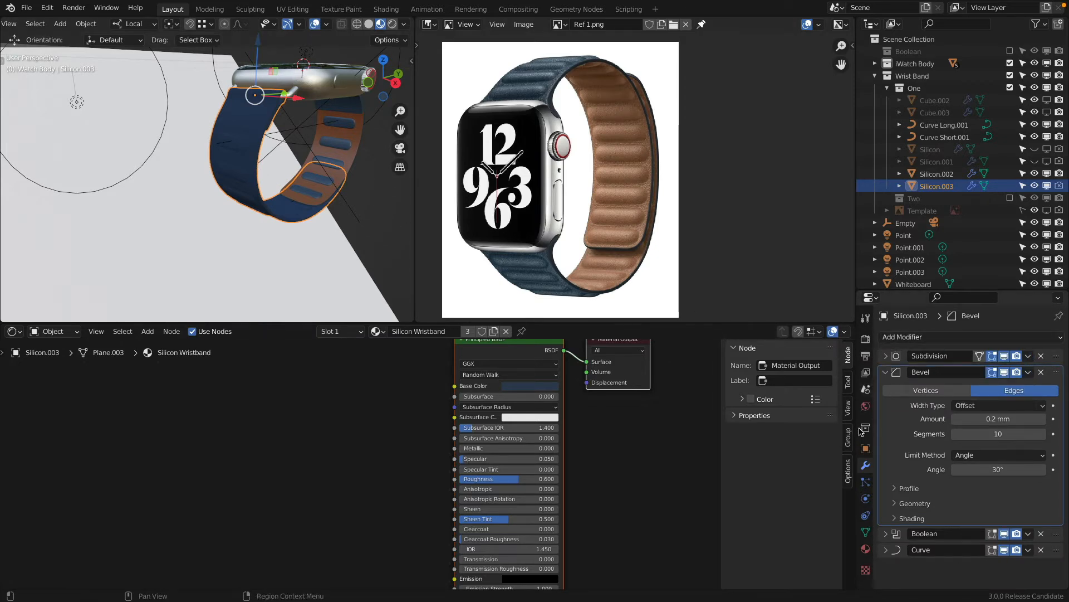
Replace the long strap's Silicon Wristband material with Plastic Leather Blue.
click(866, 549)
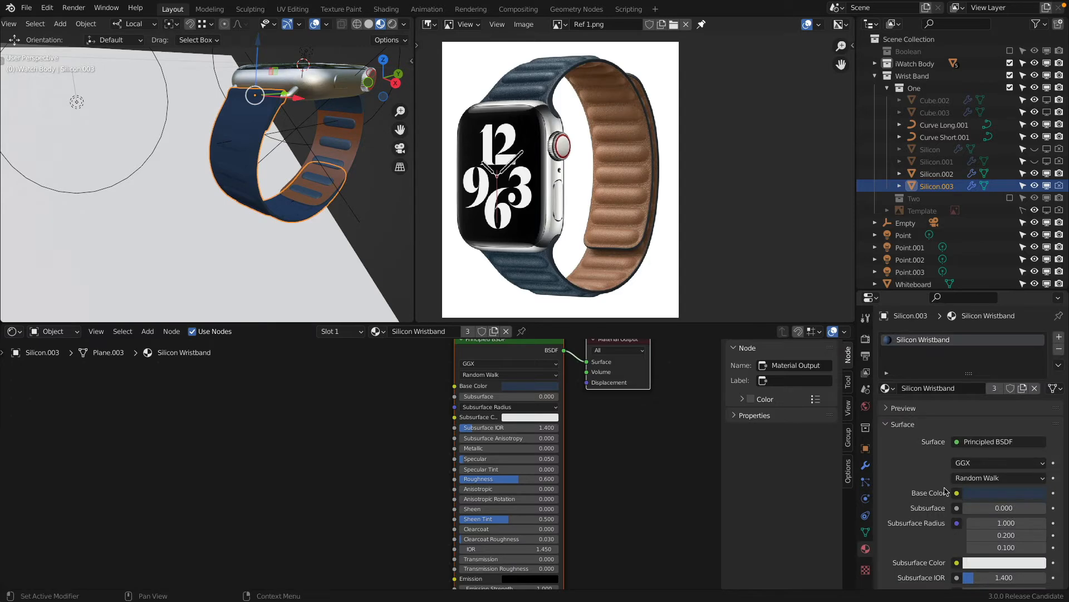
click(1059, 349)
click(887, 387)
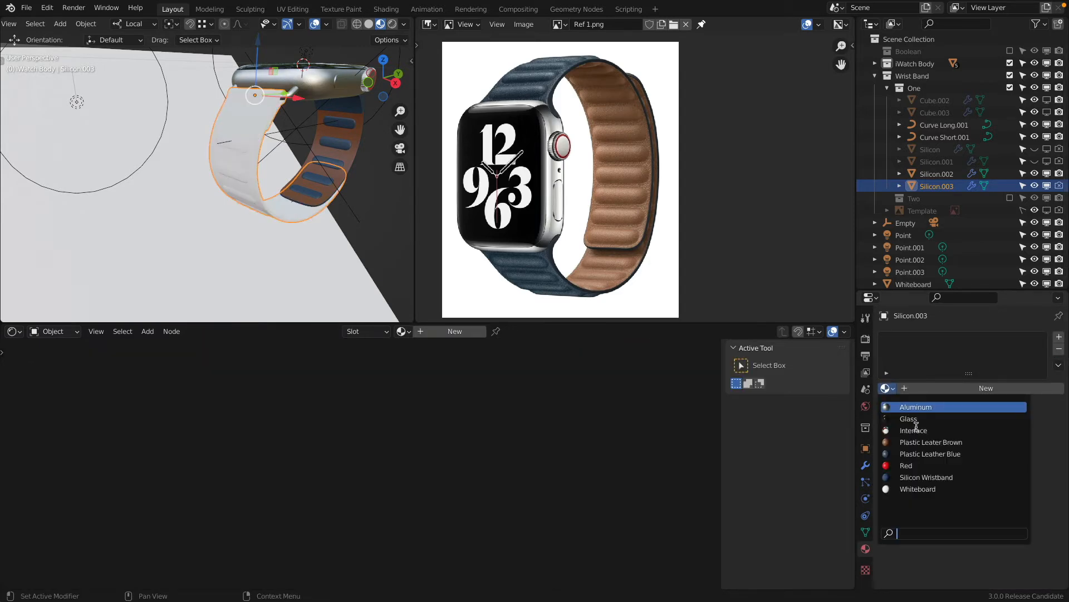
click(967, 457)
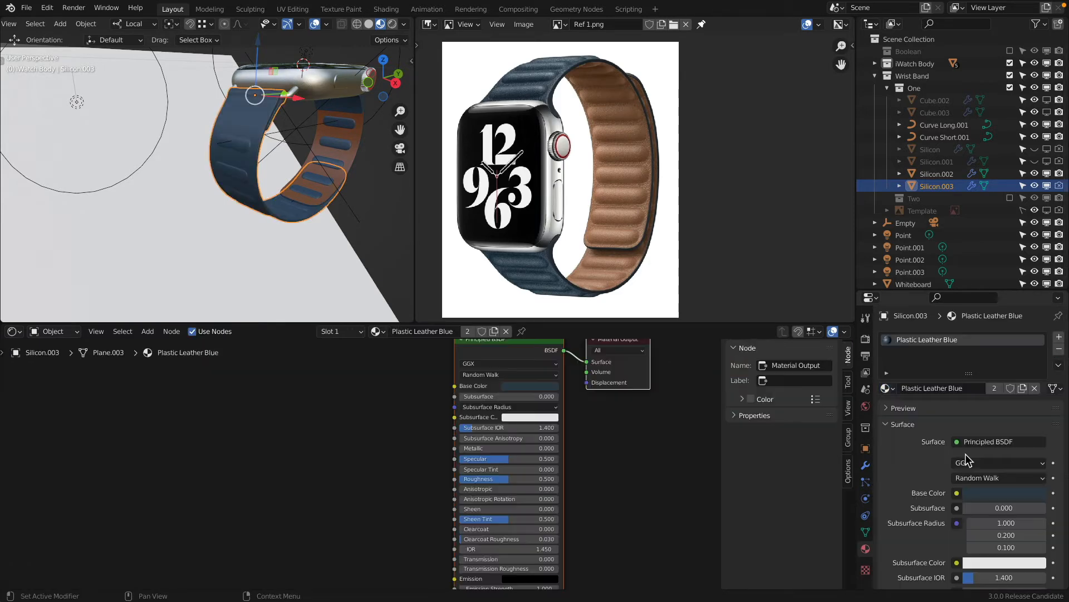
Select all underside faces of the long strap in Edit Mode, from the rounded free end up to the connector section.
key(Tab)
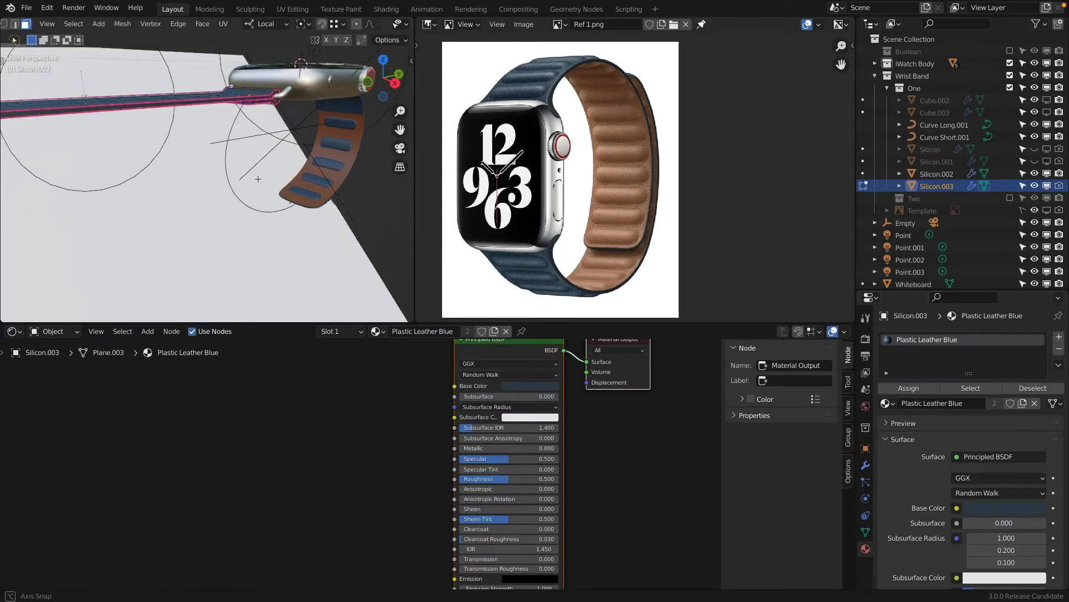
middle_drag(258, 178, 231, 124)
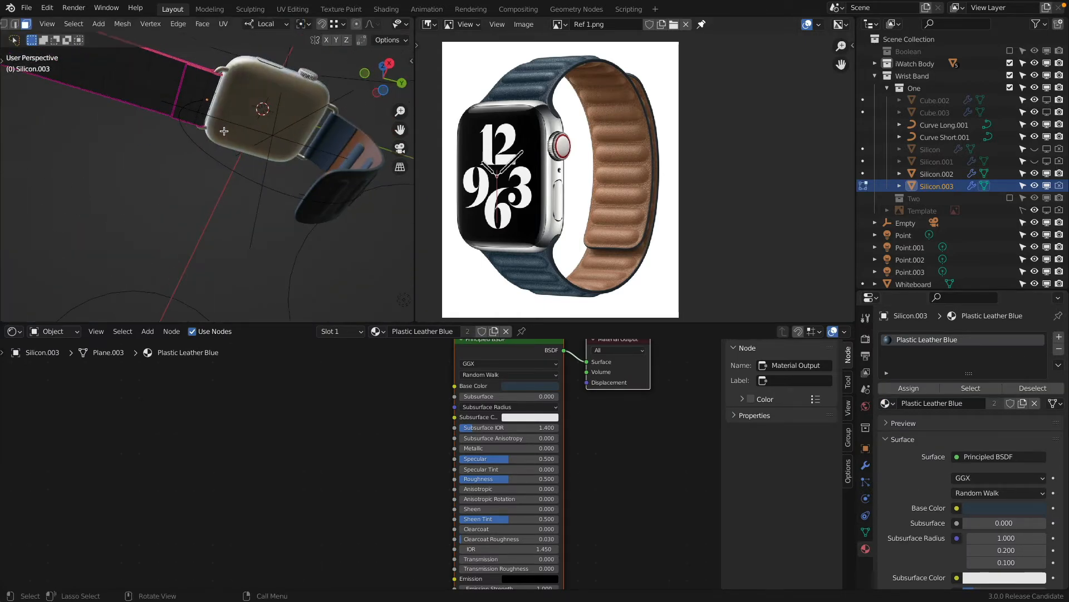
shift+middle_drag(84, 95, 291, 165)
scroll(227, 106, up, 4)
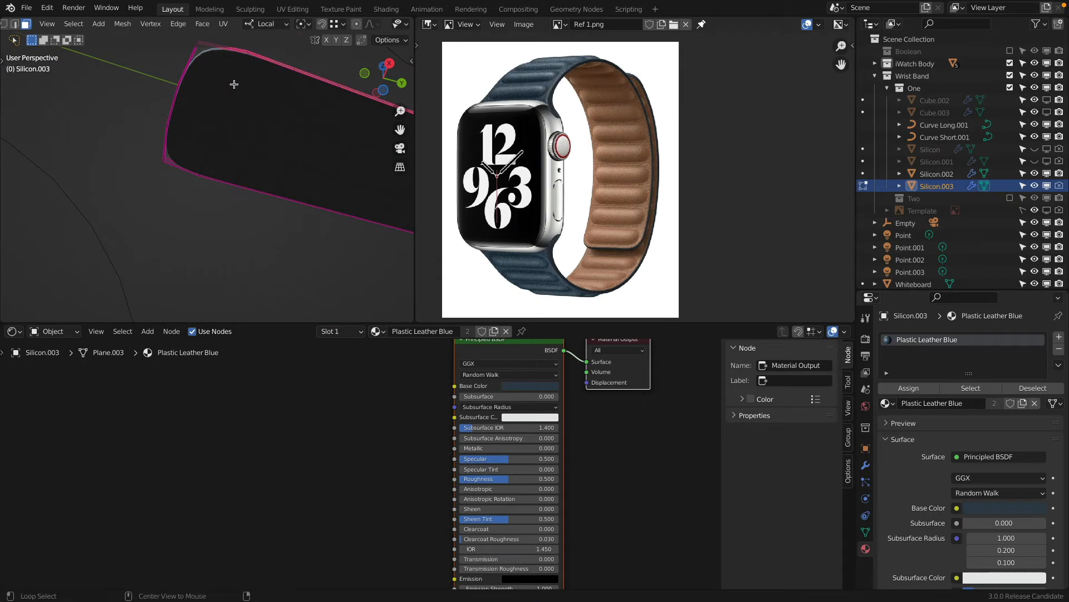
middle_drag(234, 84, 215, 115)
click(234, 94)
scroll(215, 115, down, 1)
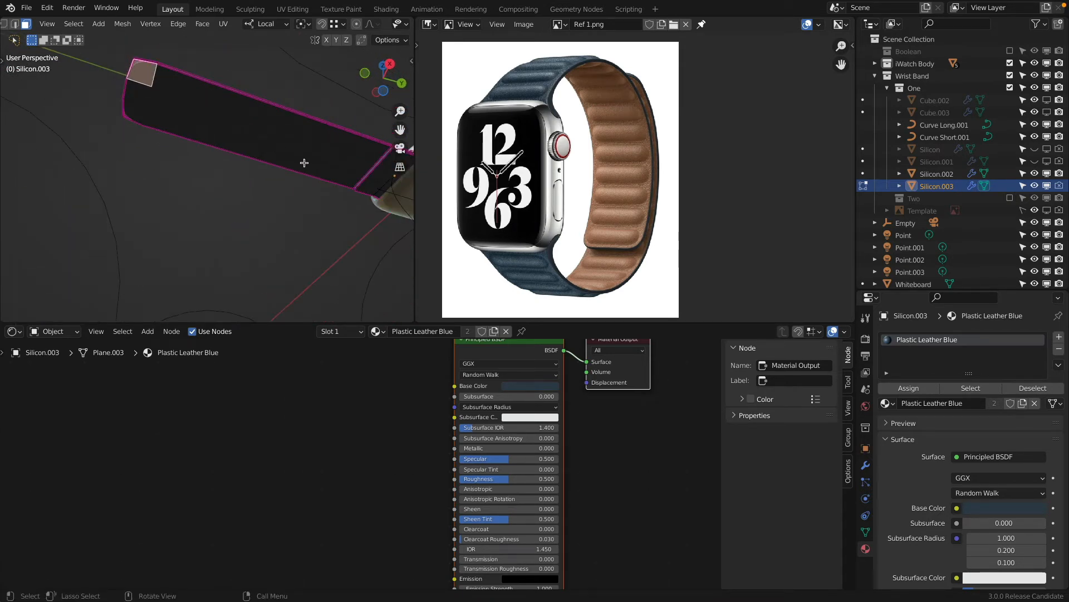
key(c)
mouse_move(339, 162)
mouse_down()
mouse_move(358, 150)
mouse_move(148, 95)
mouse_up()
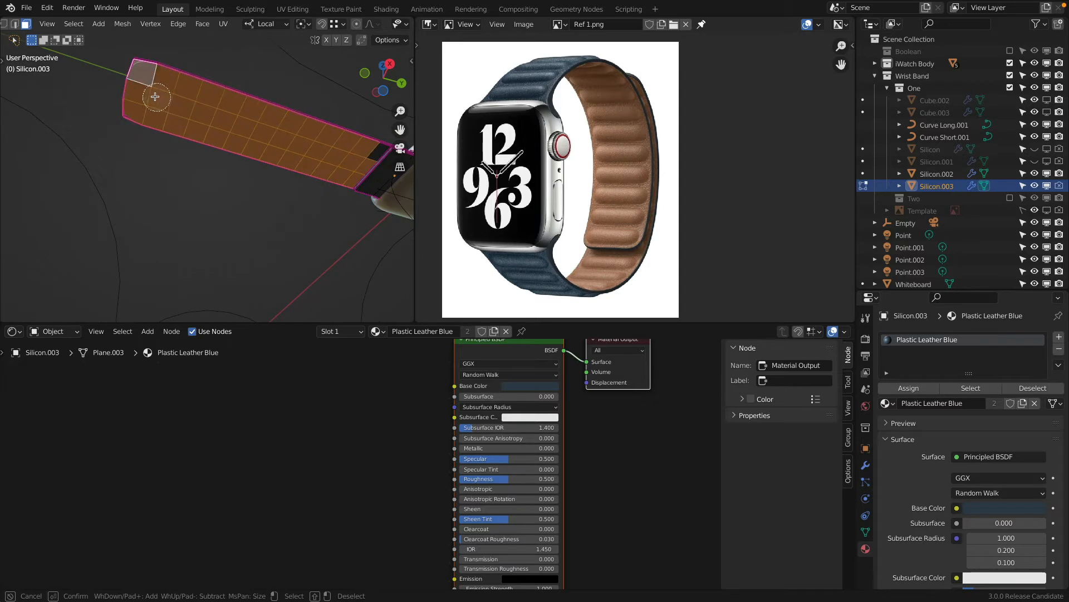
right_click(268, 140)
shift+click(377, 155)
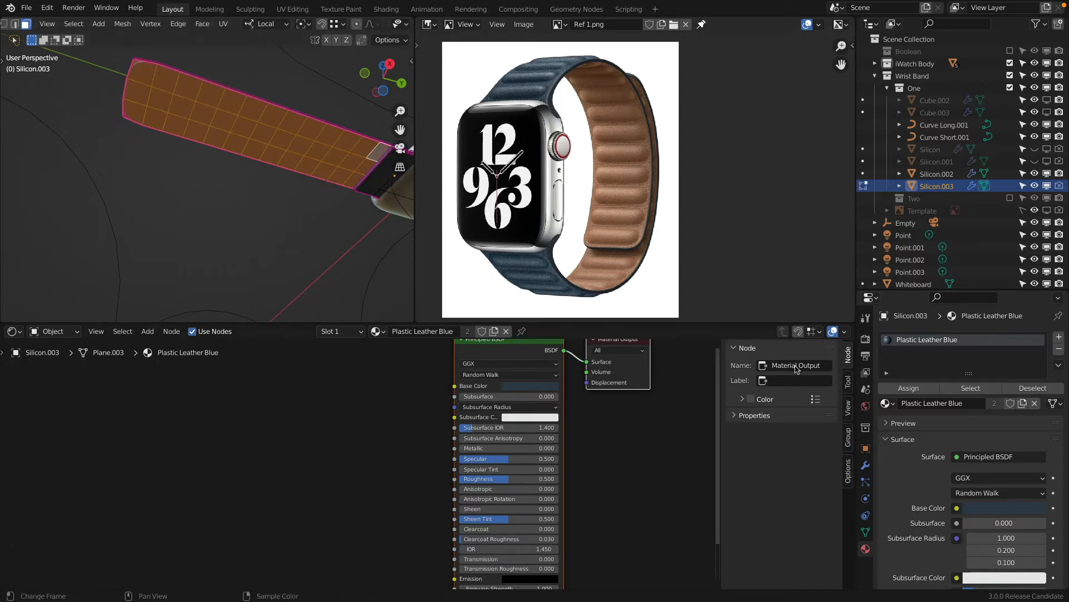
Add a second material slot with Plastic Leater Brown, assign it to the selected underside faces and return to Object Mode.
click(1058, 336)
click(887, 422)
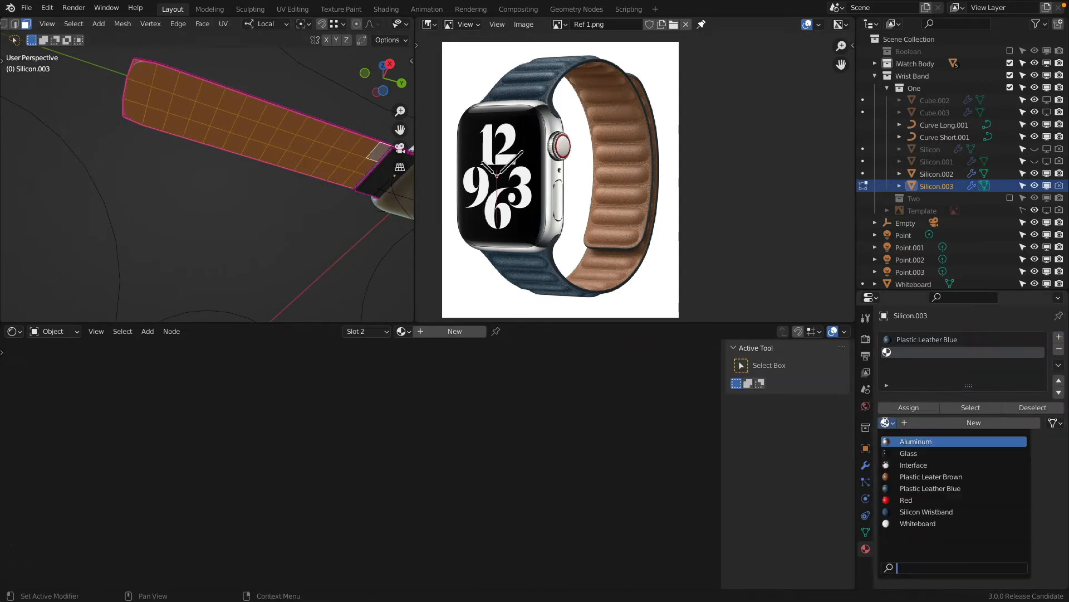
click(914, 475)
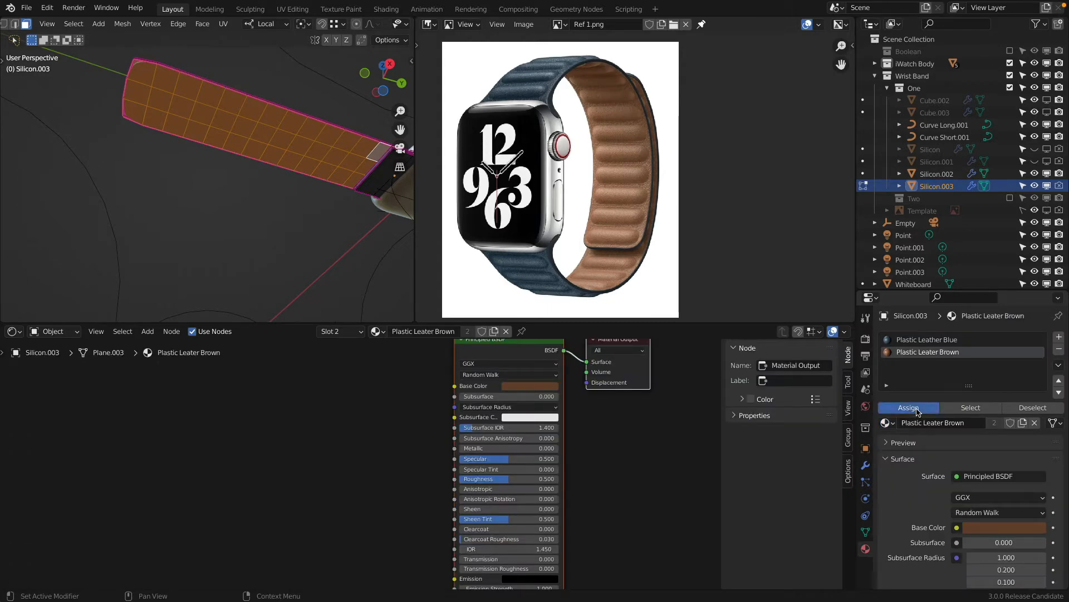
click(914, 408)
key(Tab)
Examine the watch with both leather straps through the camera in Rendered shading, with nothing selected.
shift+middle_drag(283, 143, 332, 214)
key(KP_0)
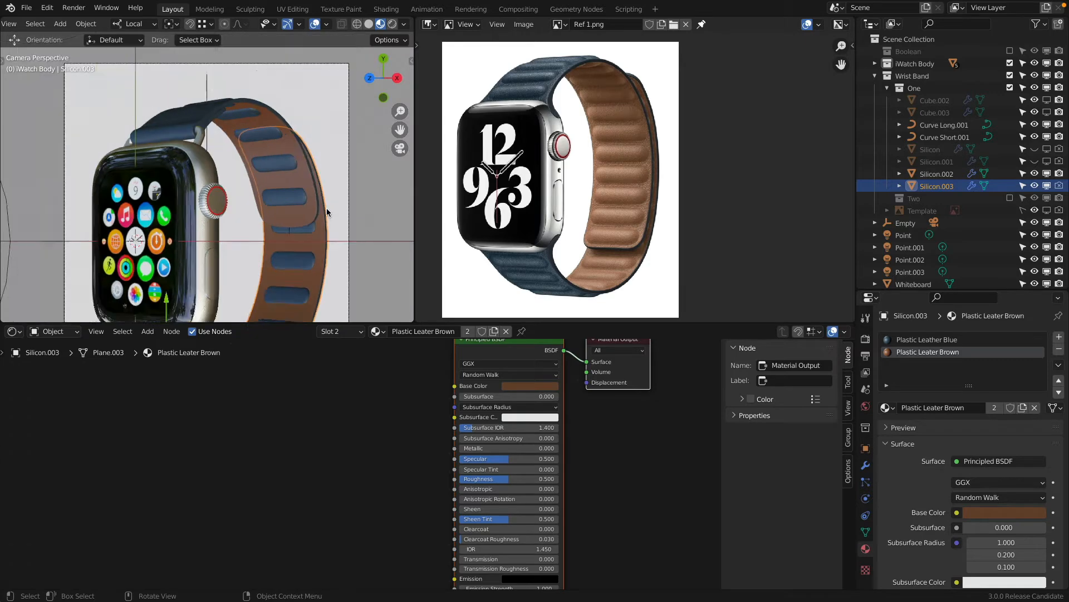
scroll(261, 175, up, 2)
scroll(260, 175, down, 1)
key(a)
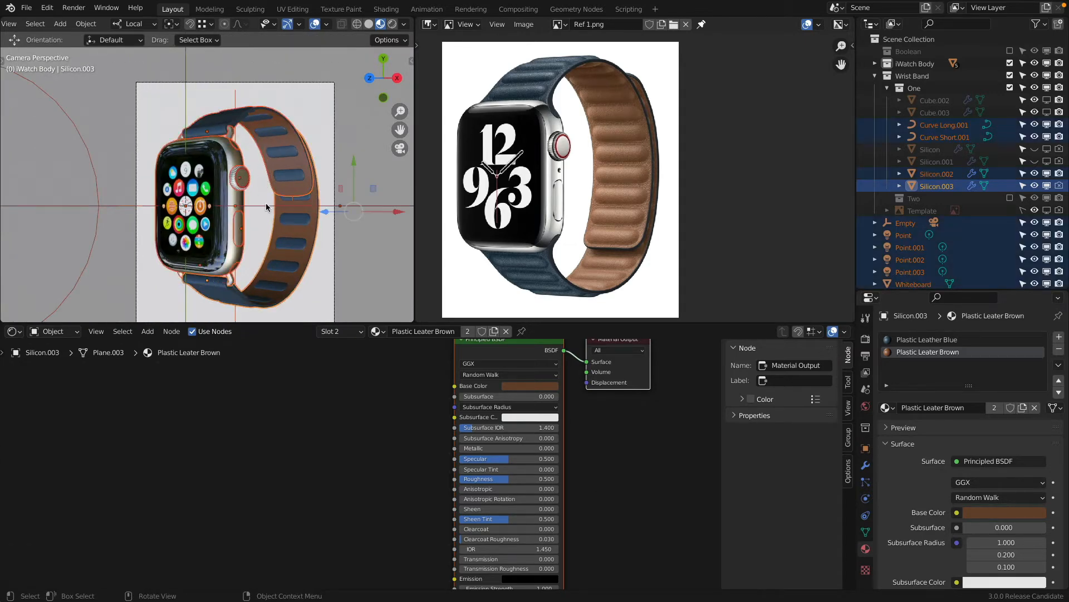
key(z)
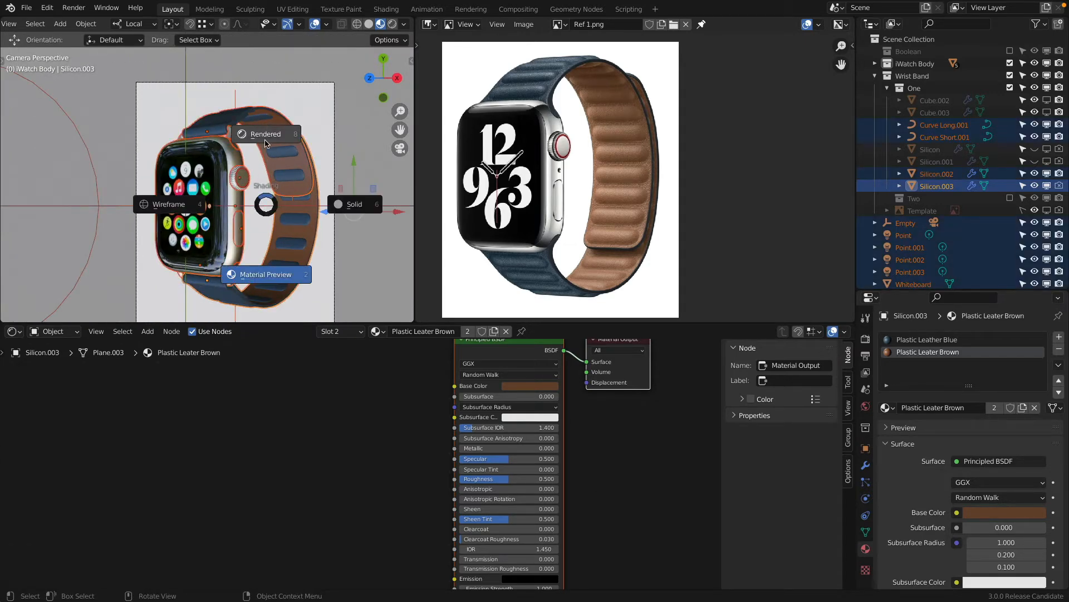
click(265, 135)
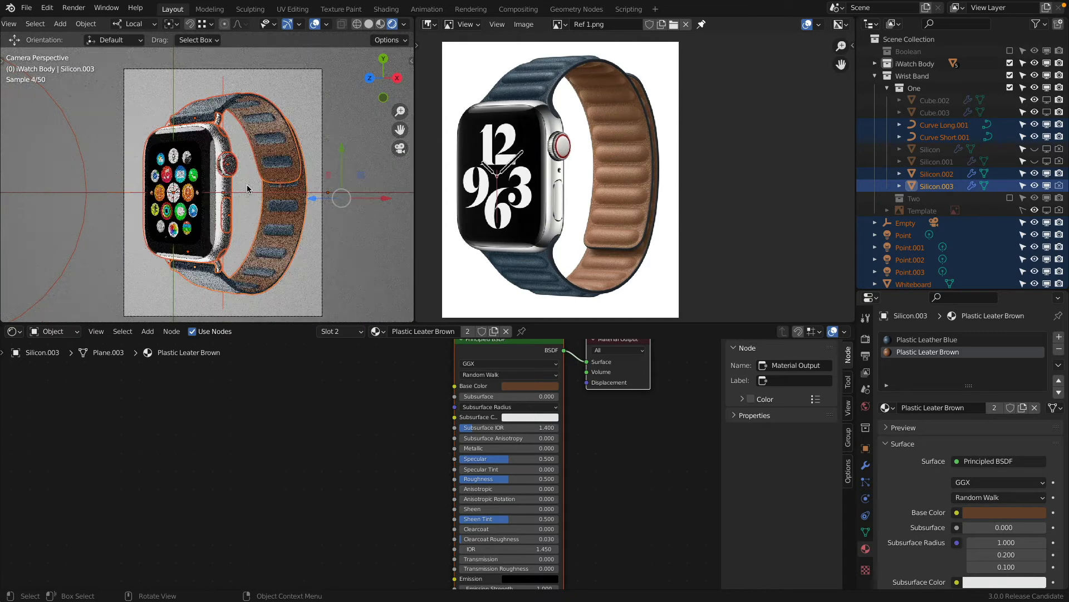
key(alt+a)
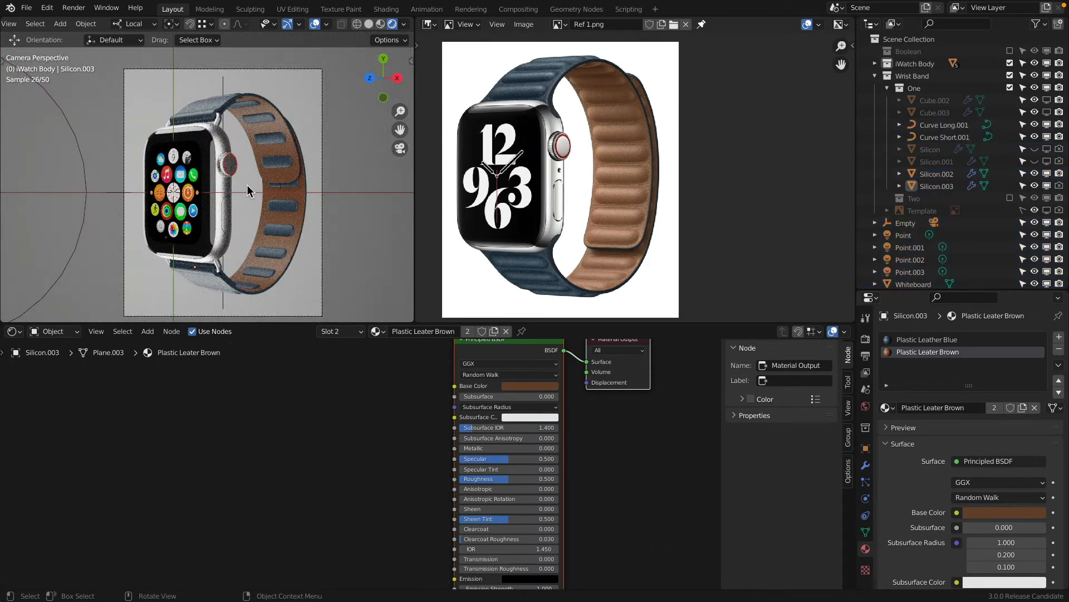
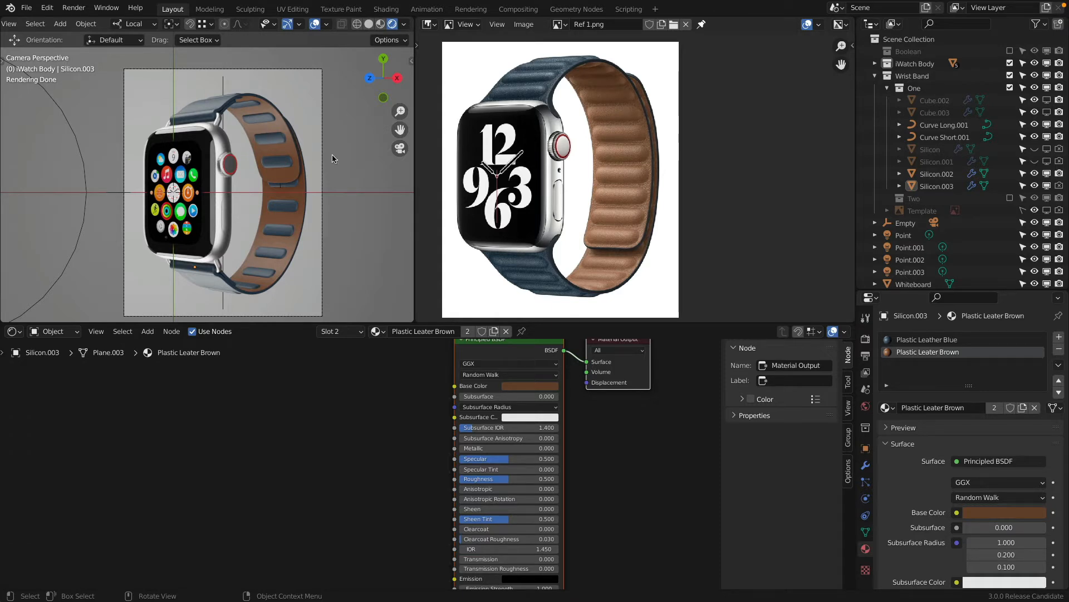
Hide Curve Long.001 and Curve Short.001 and enable the Cube.002 and Cube.003 cutter objects in the viewport.
click(1035, 126)
click(1034, 138)
click(1047, 114)
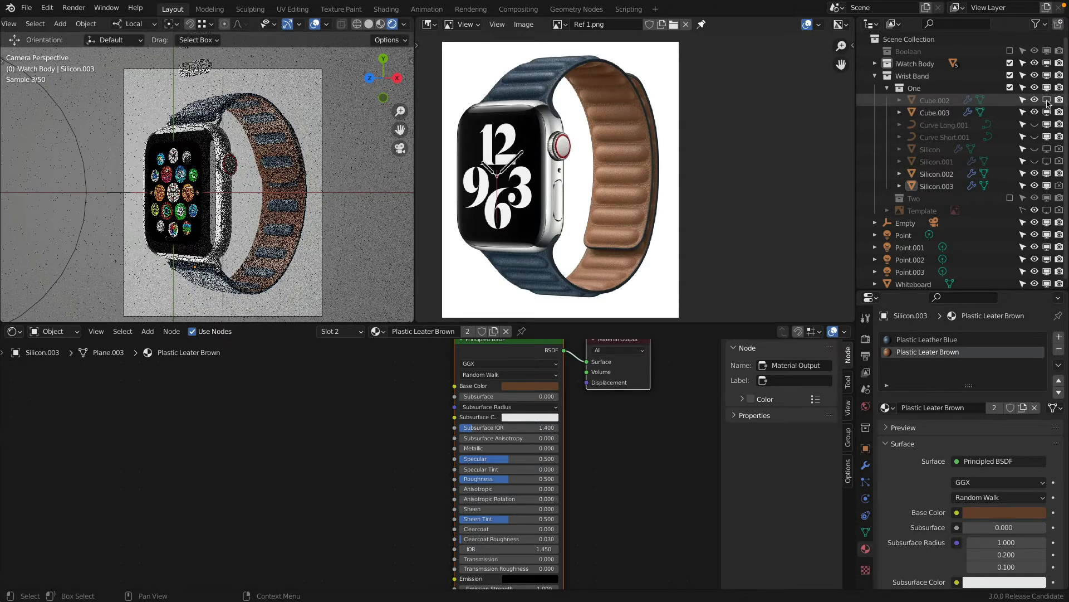
click(1047, 103)
scroll(353, 145, down, 2)
key(z)
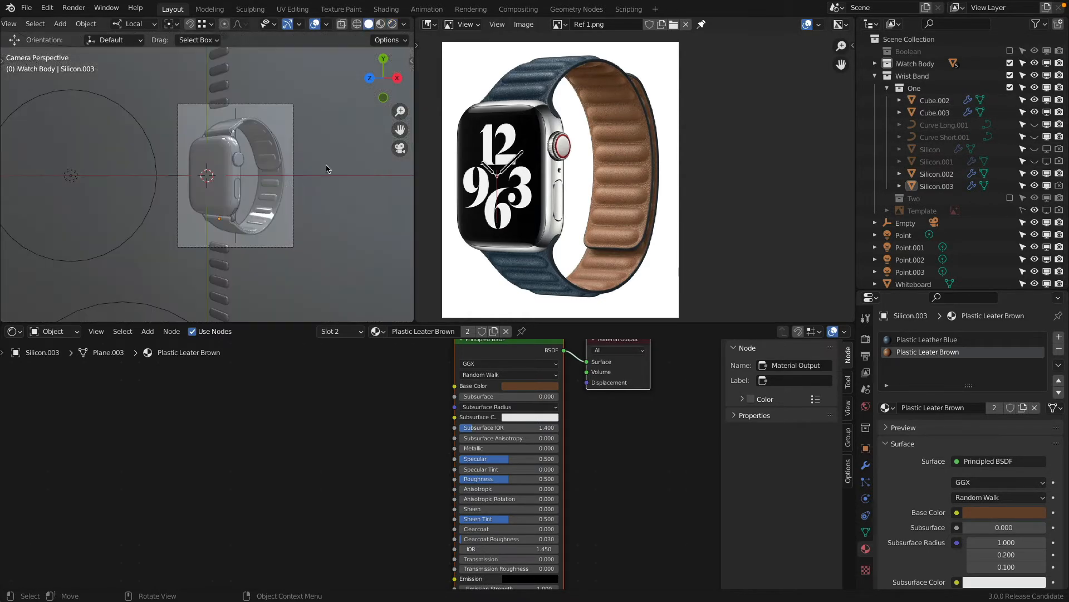
scroll(239, 161, up, 5)
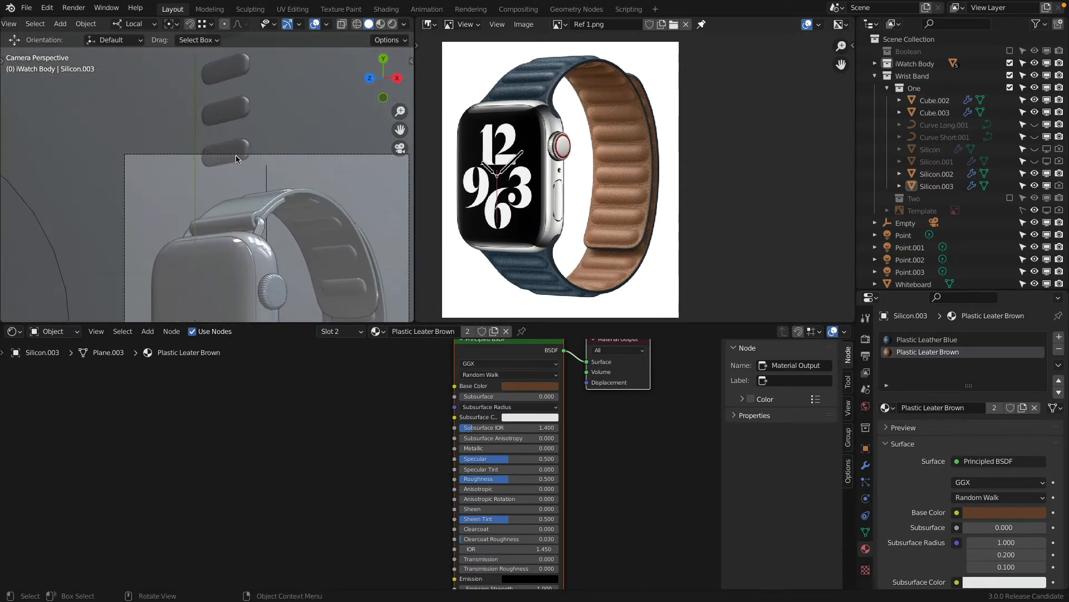
click(236, 159)
scroll(259, 177, down, 2)
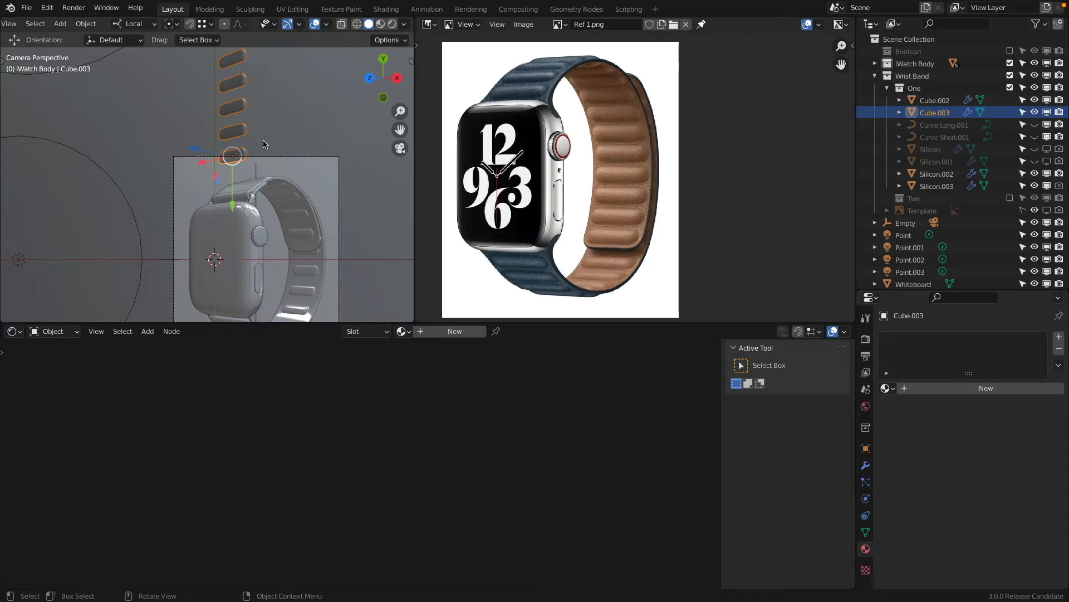
key(x)
key(Escape)
key(z)
click(256, 106)
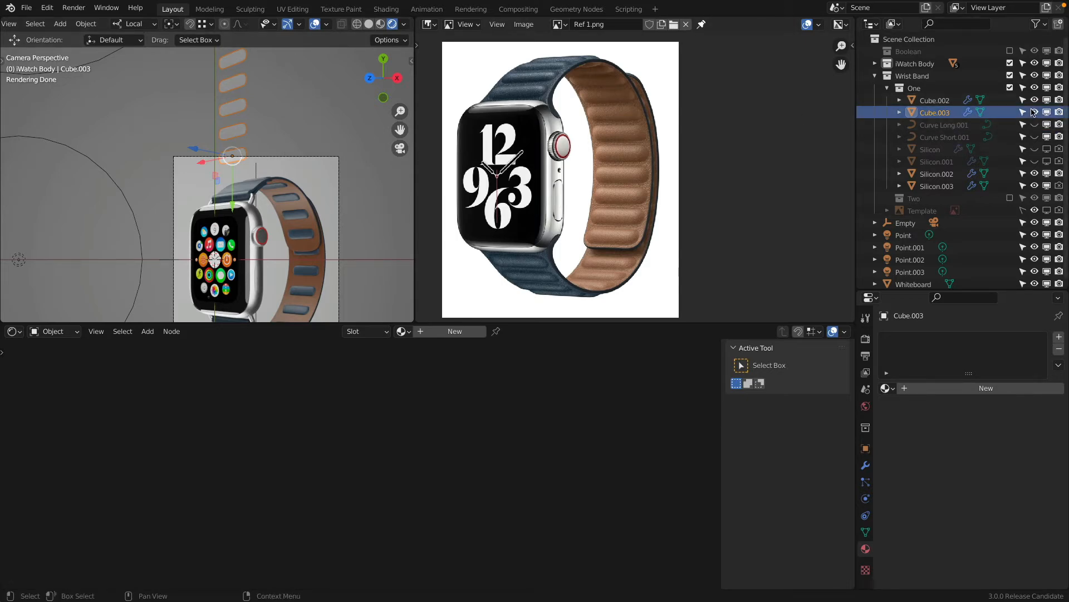
Hide the Cube.002 and Cube.003 cutters in the viewport and in renders, and select the long leather strap.
drag(1034, 113, 1060, 101)
scroll(249, 205, up, 5)
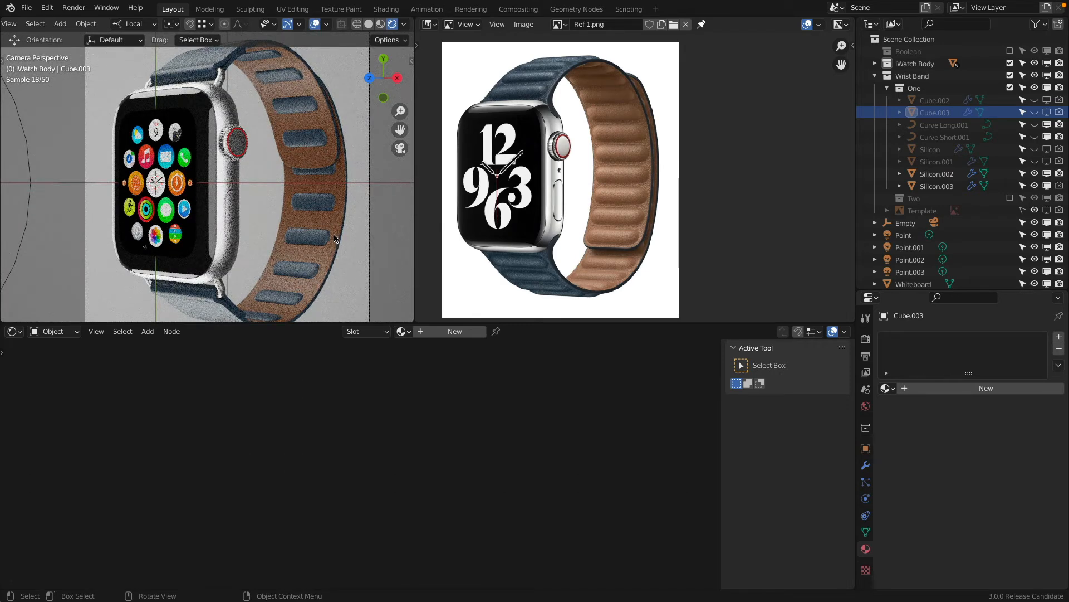
click(334, 213)
scroll(334, 213, down, 2)
scroll(450, 242, down, 1)
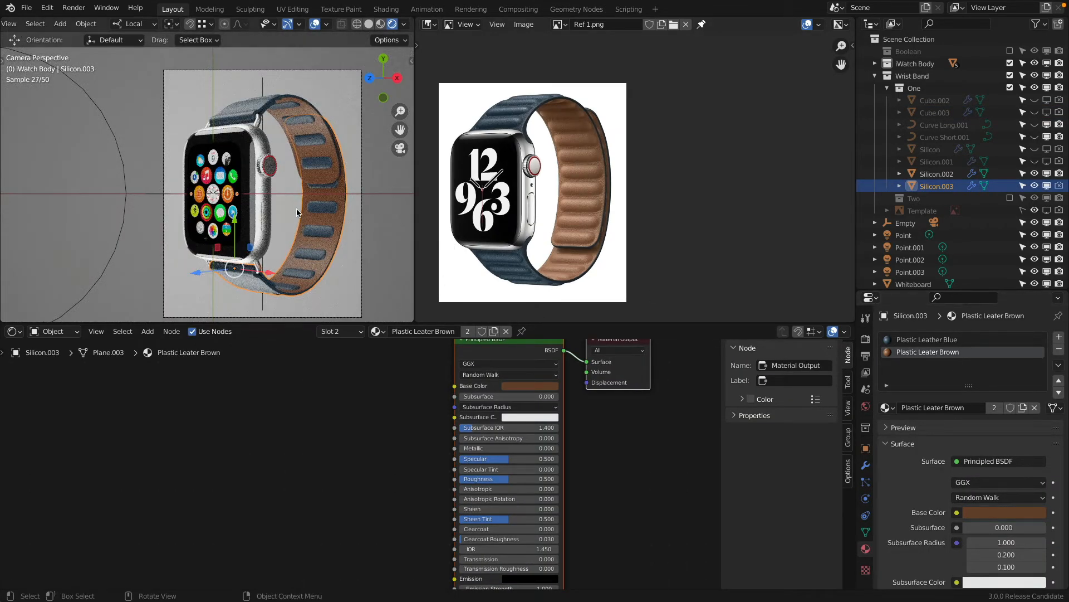
Switch the viewport to Solid shading and enable the Cube.002 and Cube.003 cutters in the viewport.
key(z)
click(381, 214)
key(z)
click(62, 209)
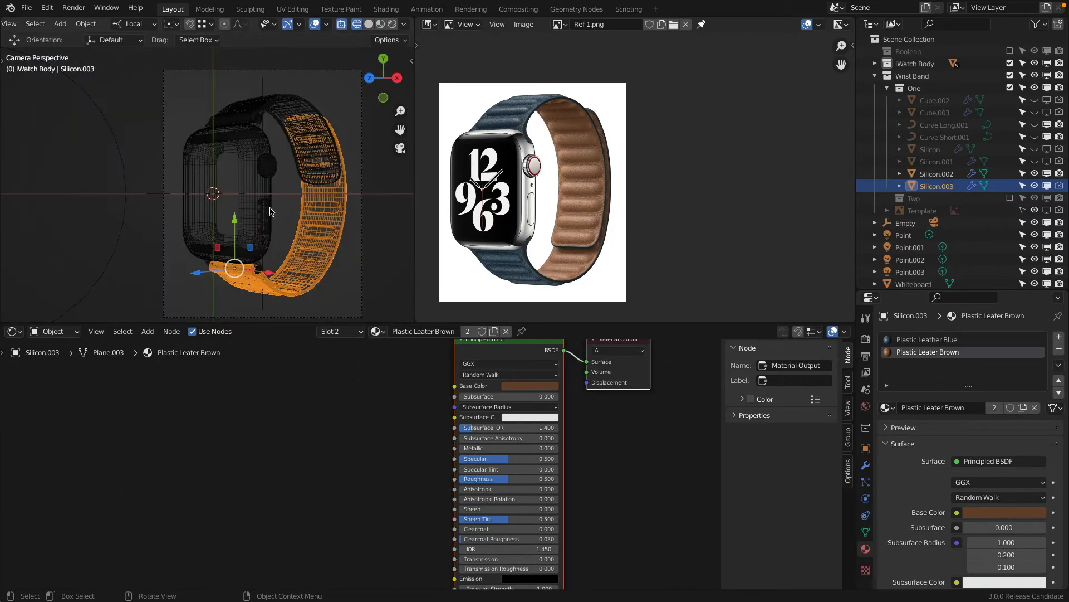
key(z)
click(340, 209)
drag(1037, 101, 1047, 112)
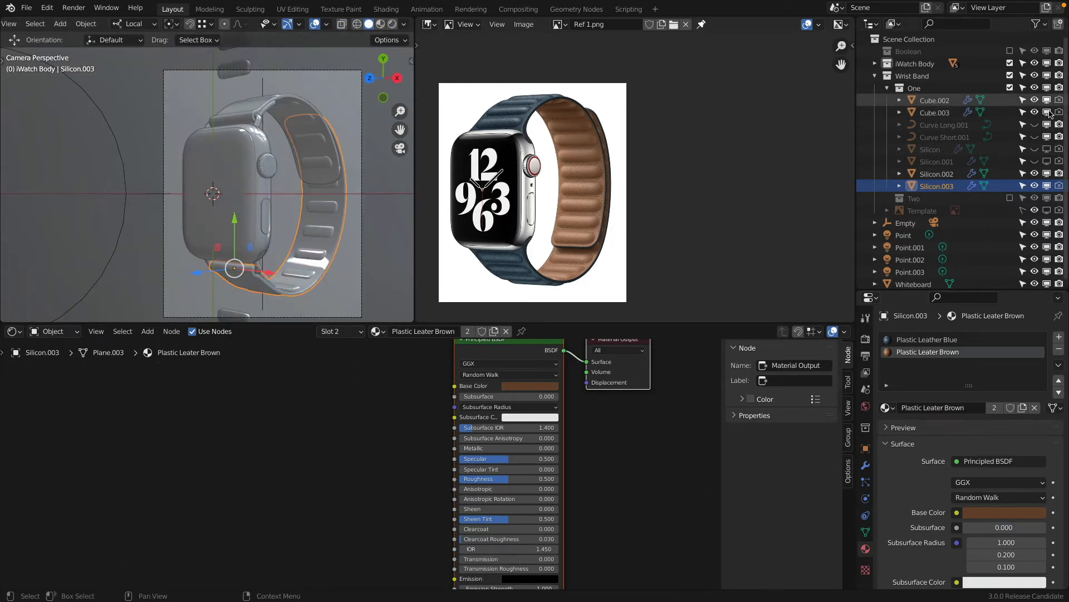
shift+middle_drag(225, 133, 257, 172)
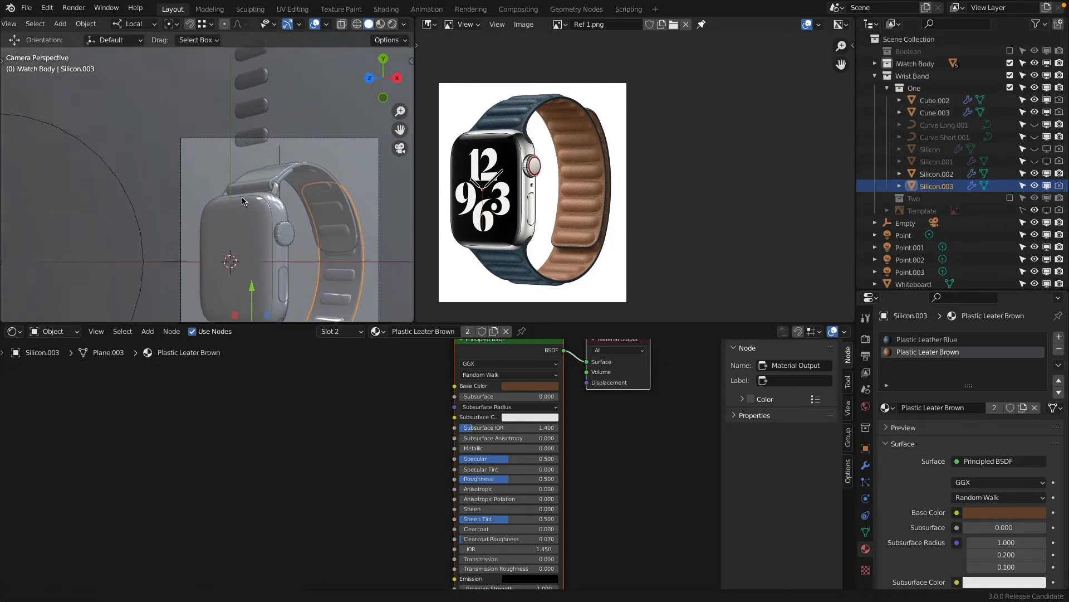
Give the Cube.003 cutter a new material with a red base color and name it Boolean.
click(259, 170)
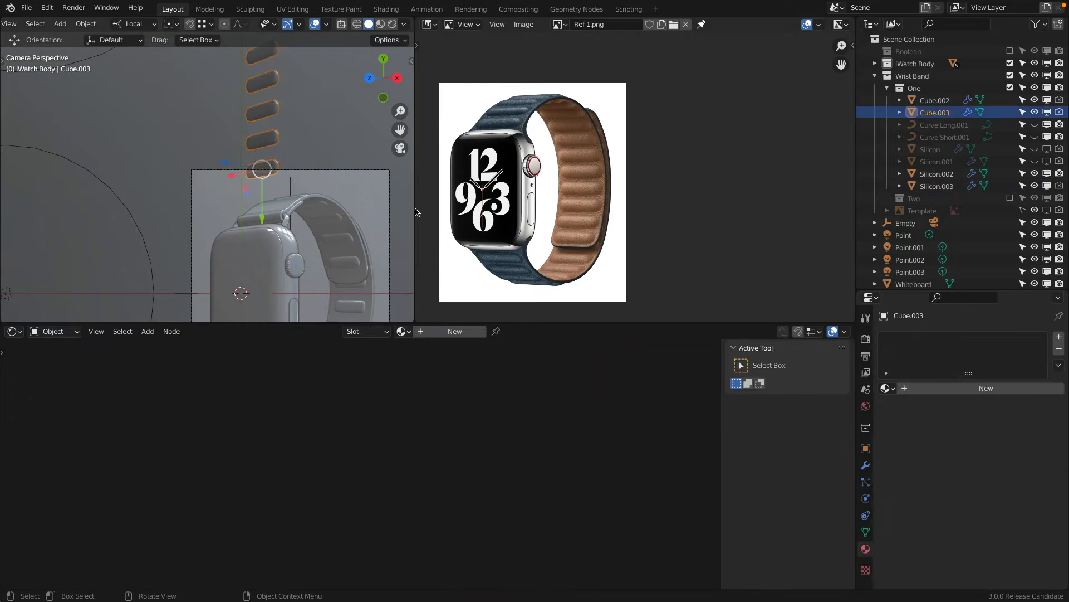
click(1000, 387)
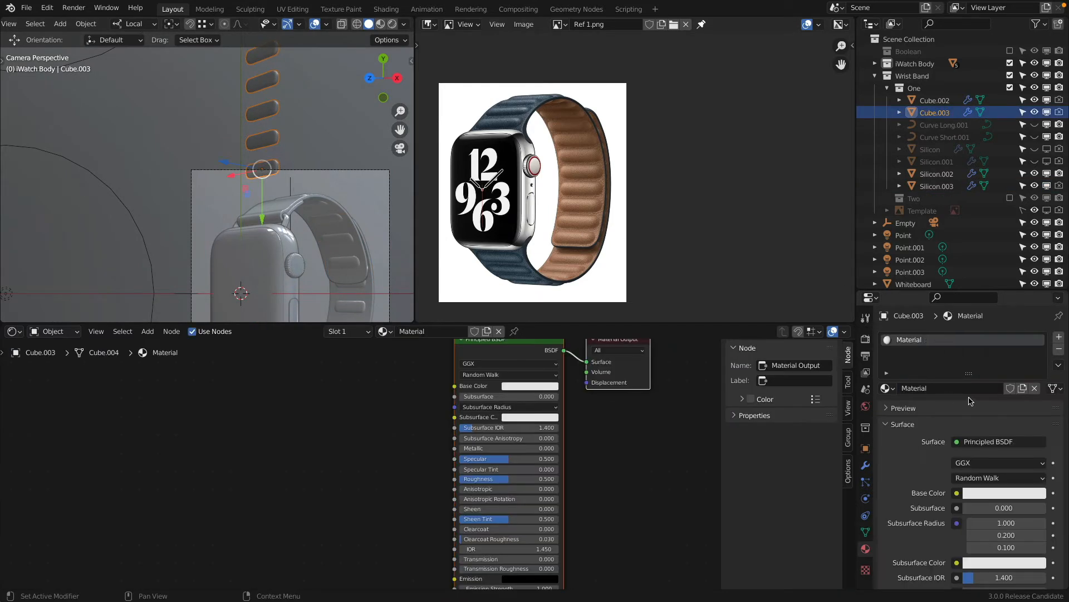
click(1004, 493)
drag(991, 380, 988, 407)
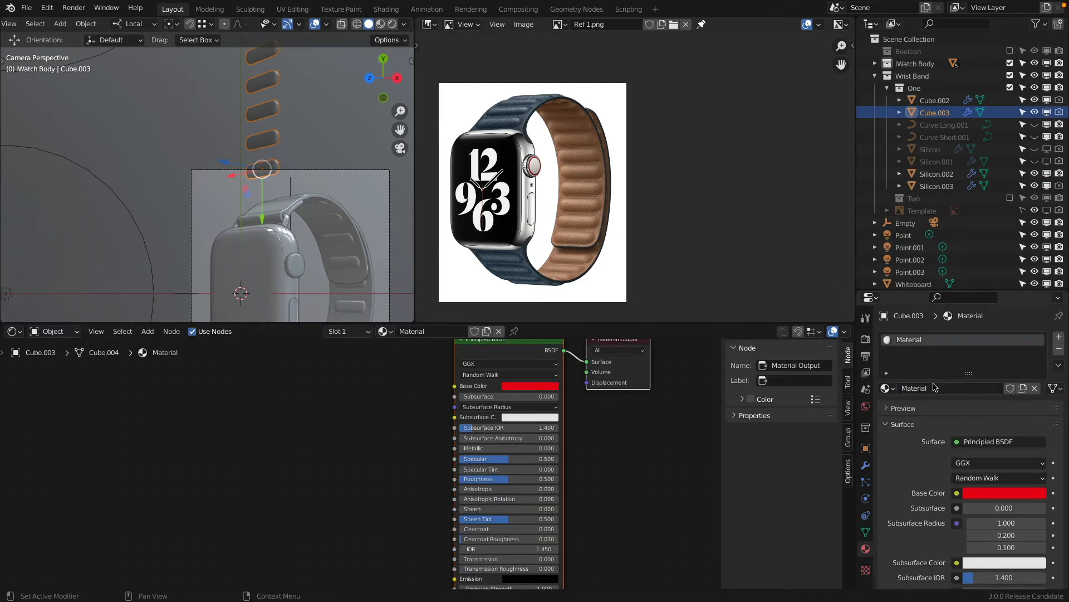
click(934, 386)
text(Boolean)
key(Return)
In Rendered shading, add a third material slot with the Boolean material to the short strap Silicon.002.
key(z)
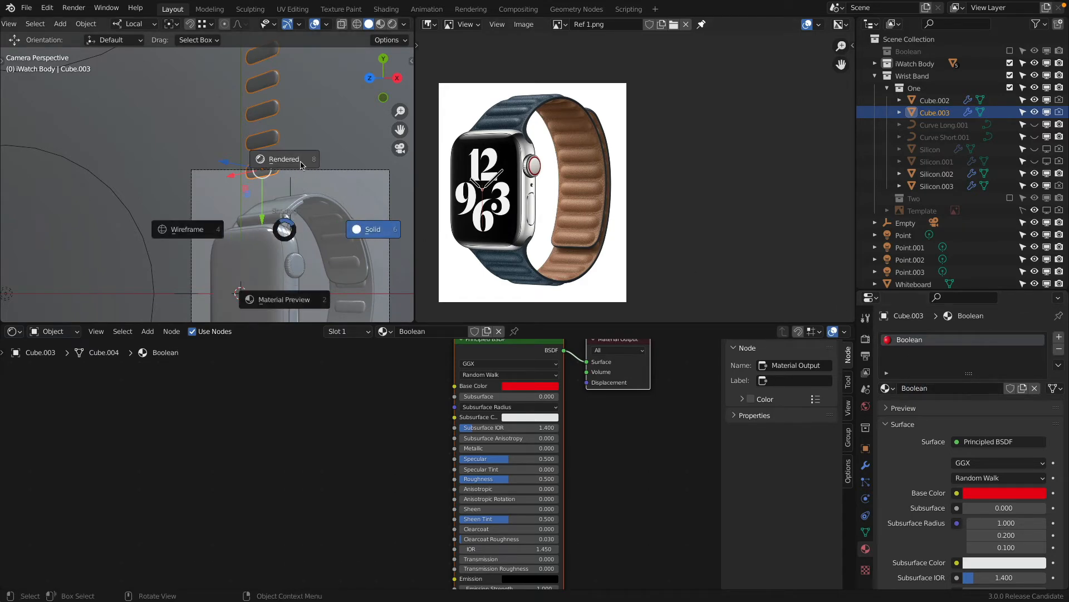
click(301, 165)
shift+middle_drag(341, 238, 279, 175)
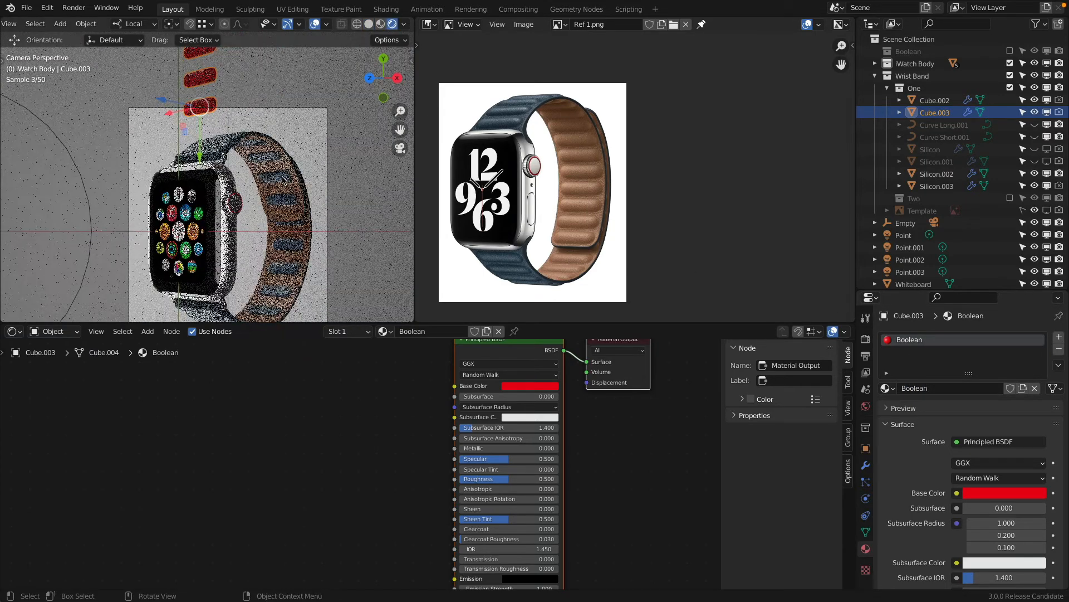
click(279, 176)
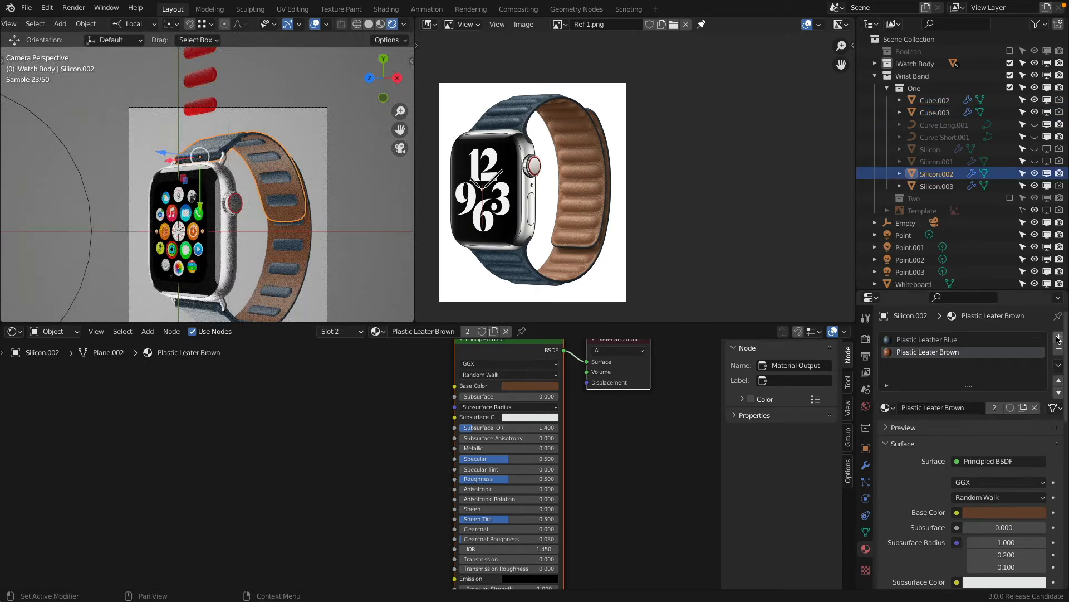
click(1059, 337)
click(887, 407)
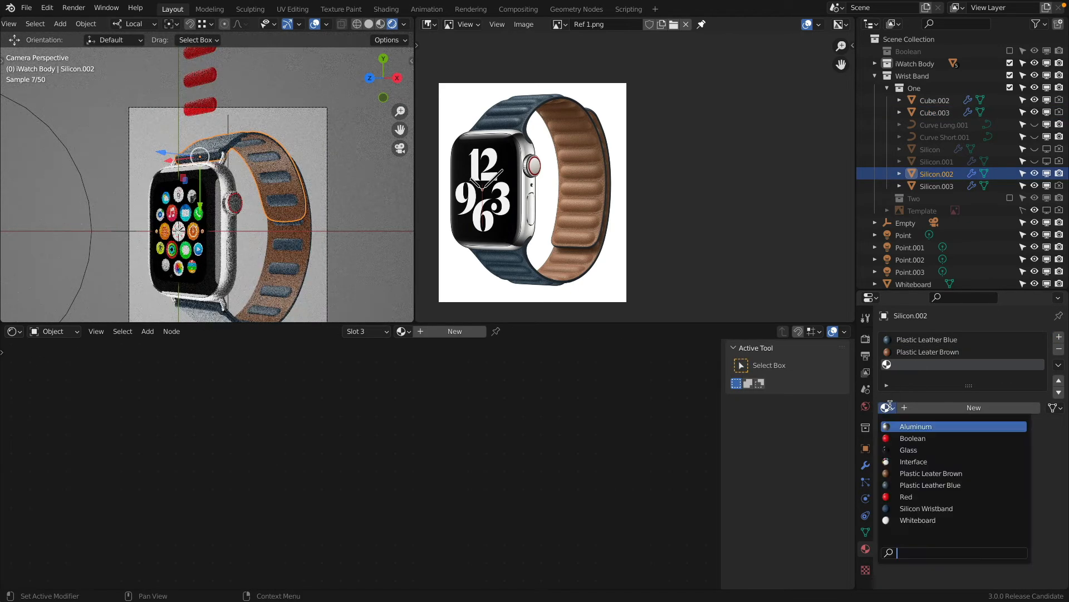
click(896, 438)
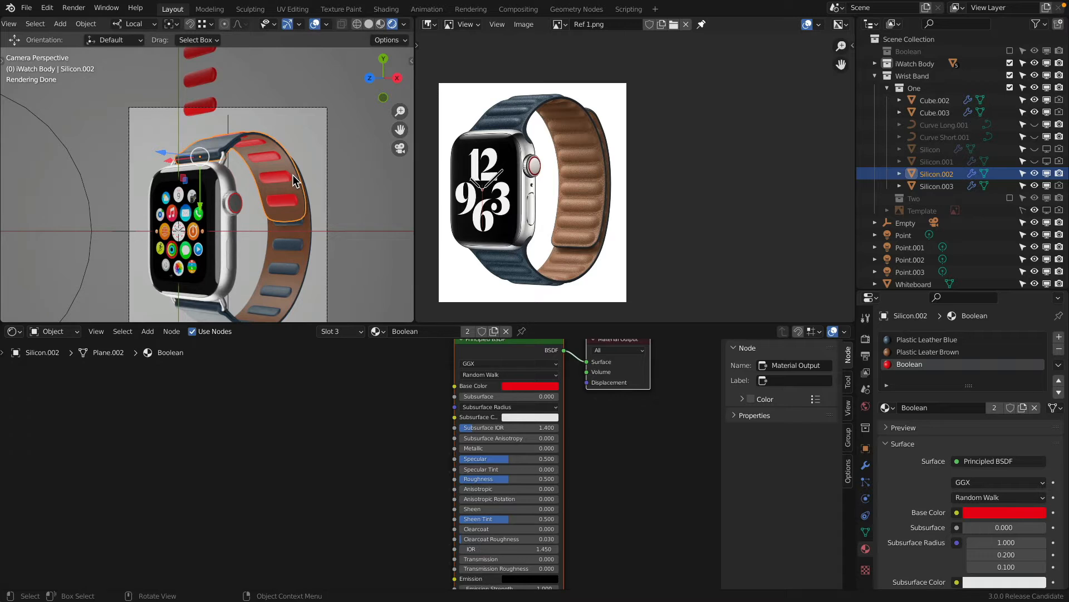
Compare the material slots of the Cube.003 cutter and the short strap Silicon.002, including its Plastic Leather Blue slot.
click(215, 118)
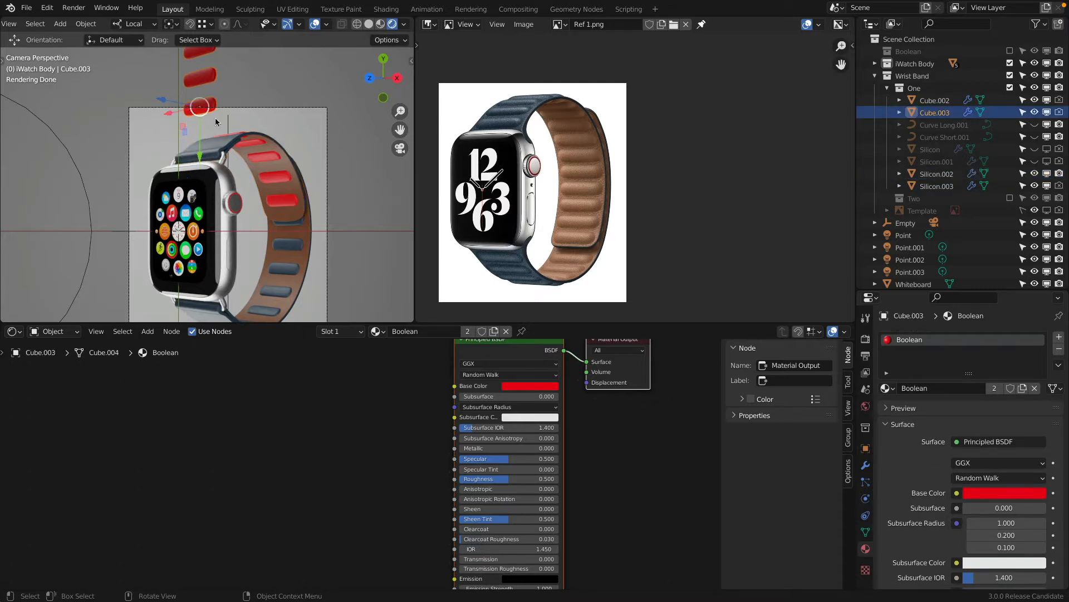
click(222, 145)
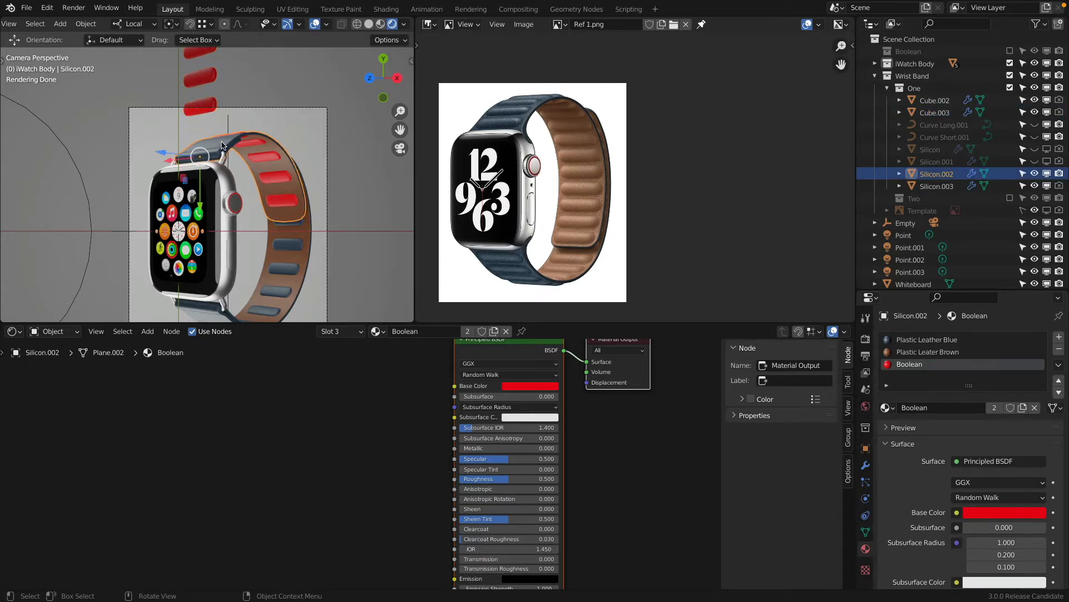
click(210, 84)
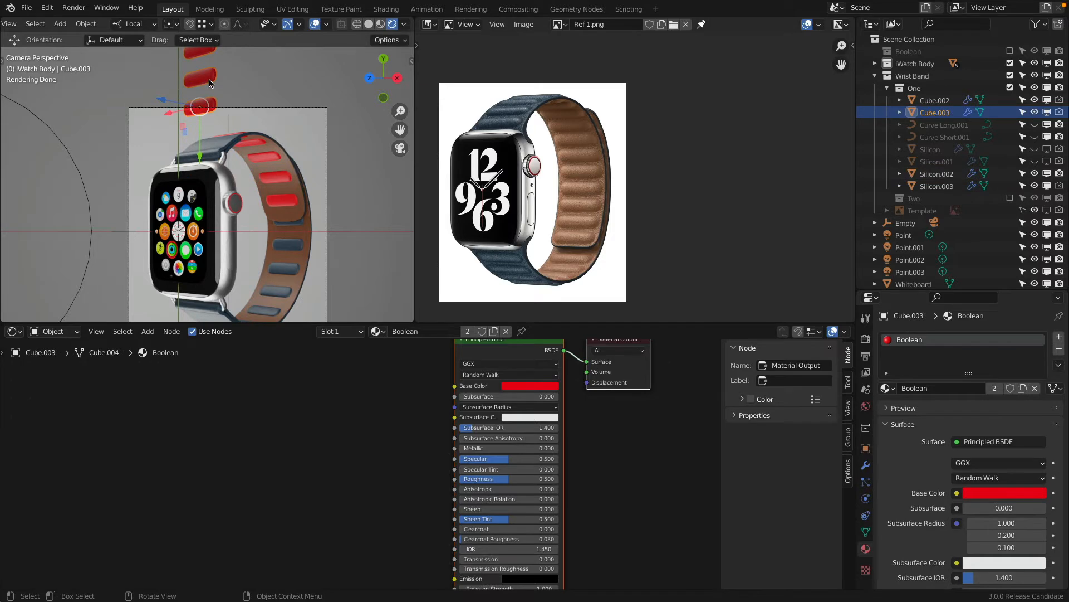
click(225, 145)
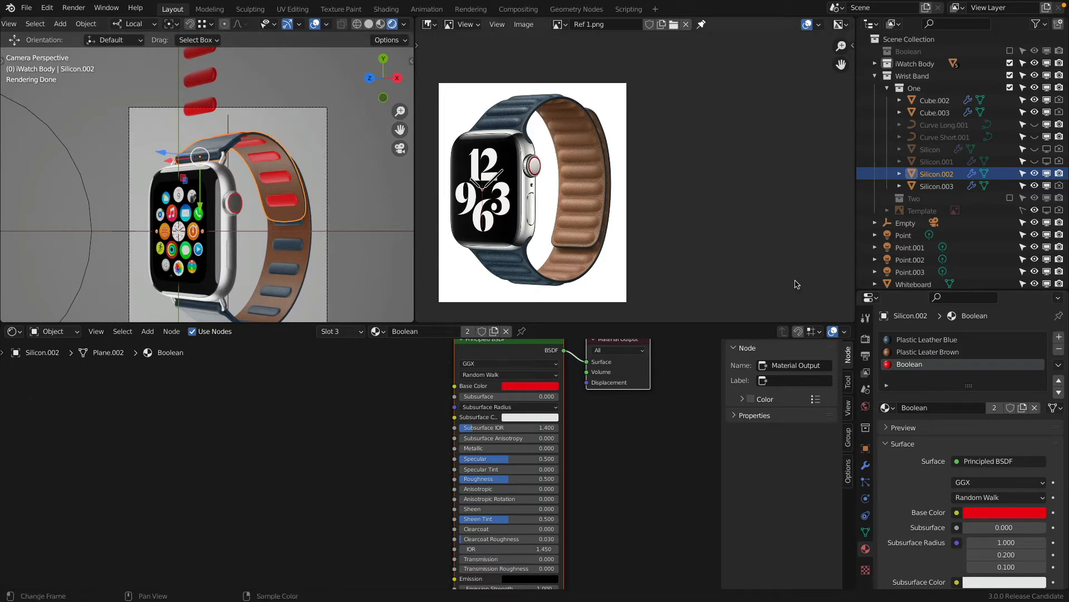
click(929, 342)
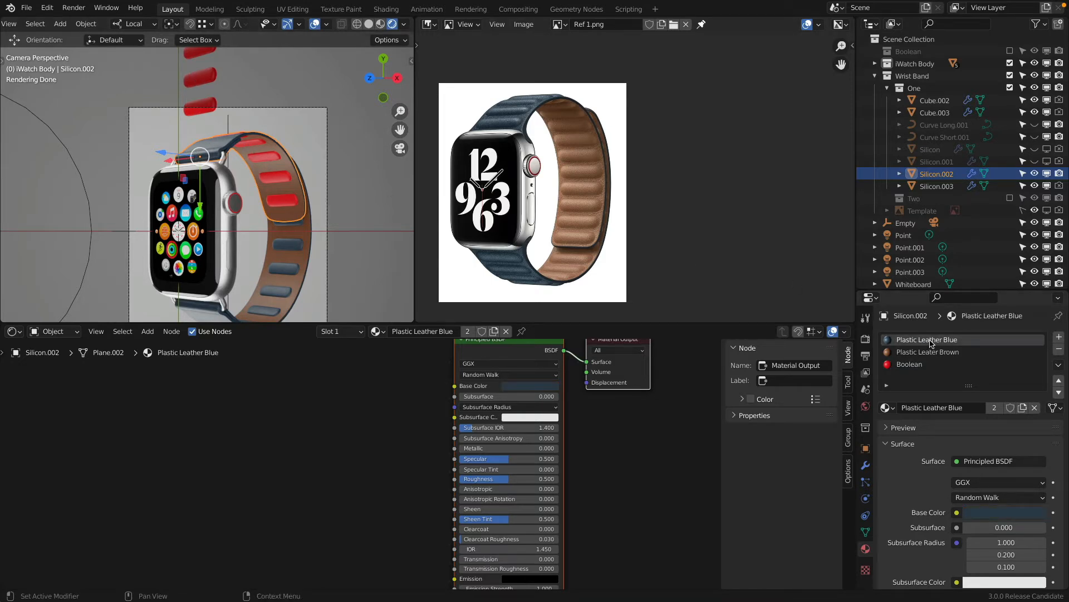
click(208, 111)
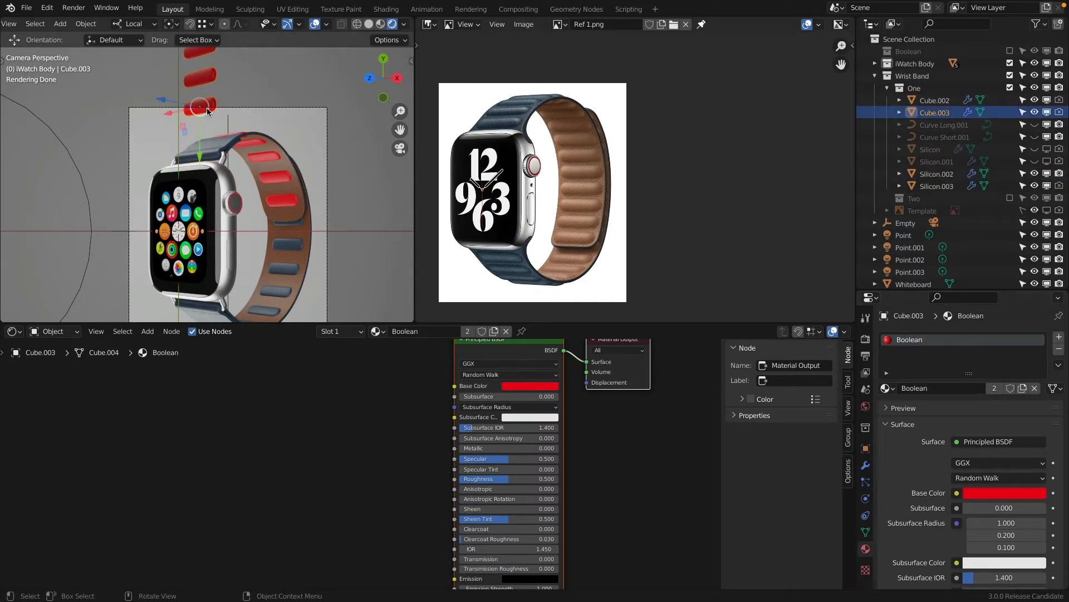
click(301, 190)
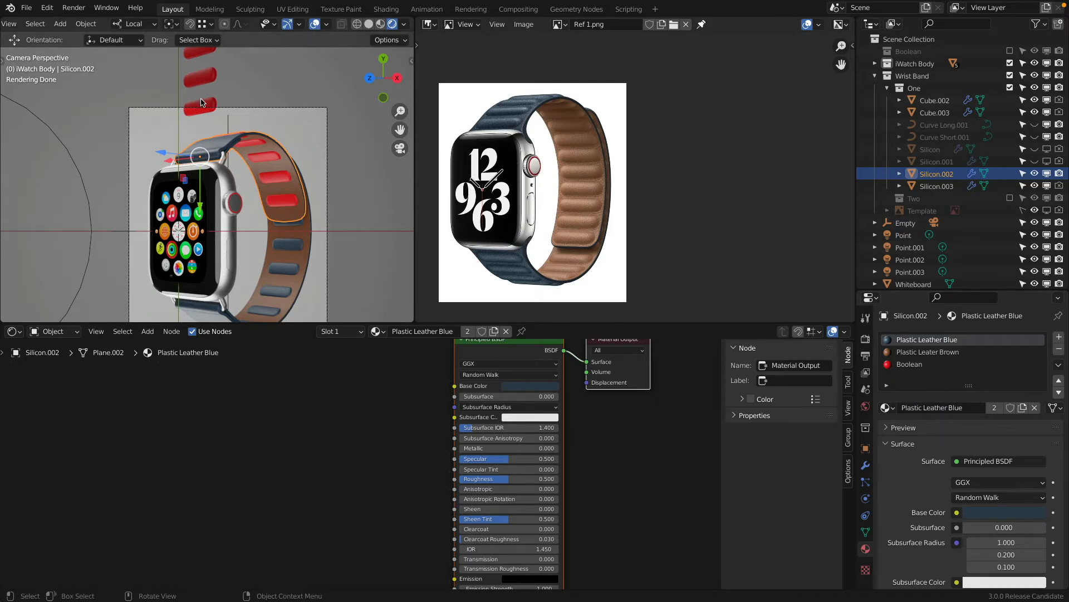
click(270, 148)
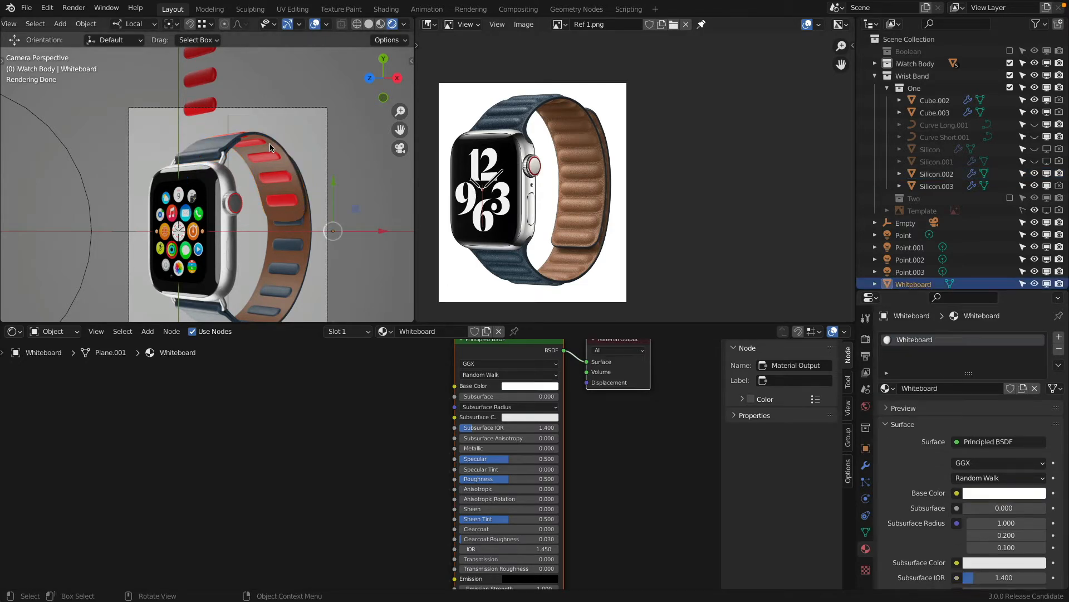
click(270, 147)
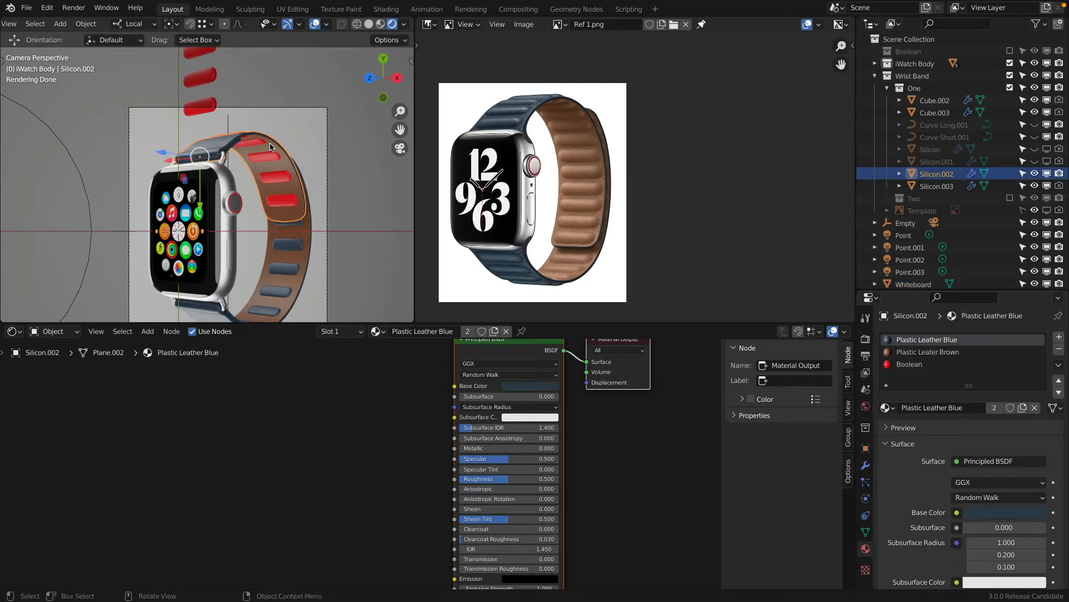
Set the Boolean modifier of the short strap Silicon.002 to Difference and deselect everything.
click(865, 464)
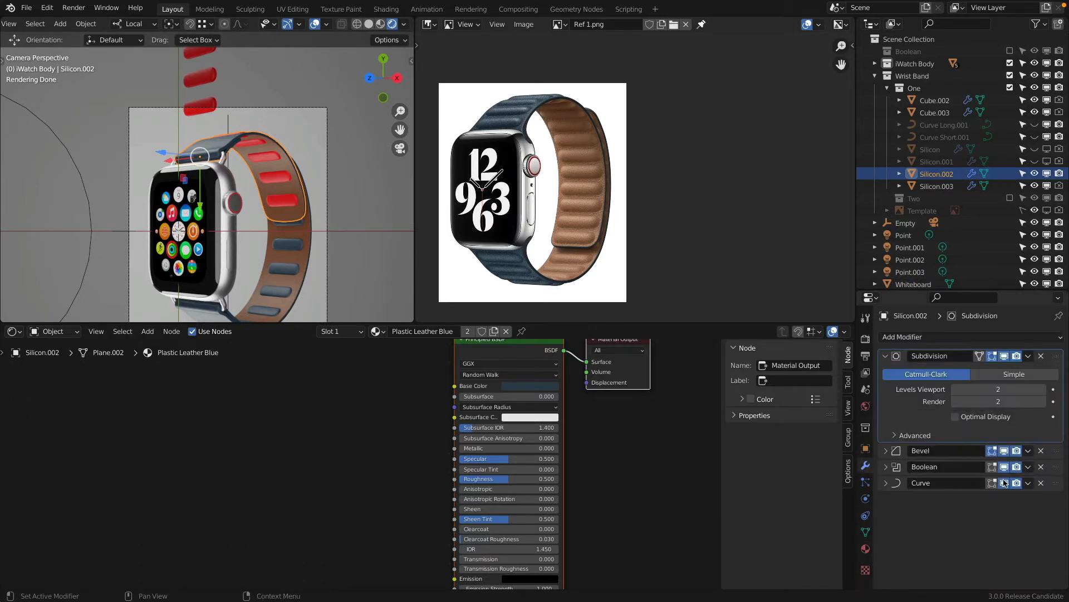
click(886, 466)
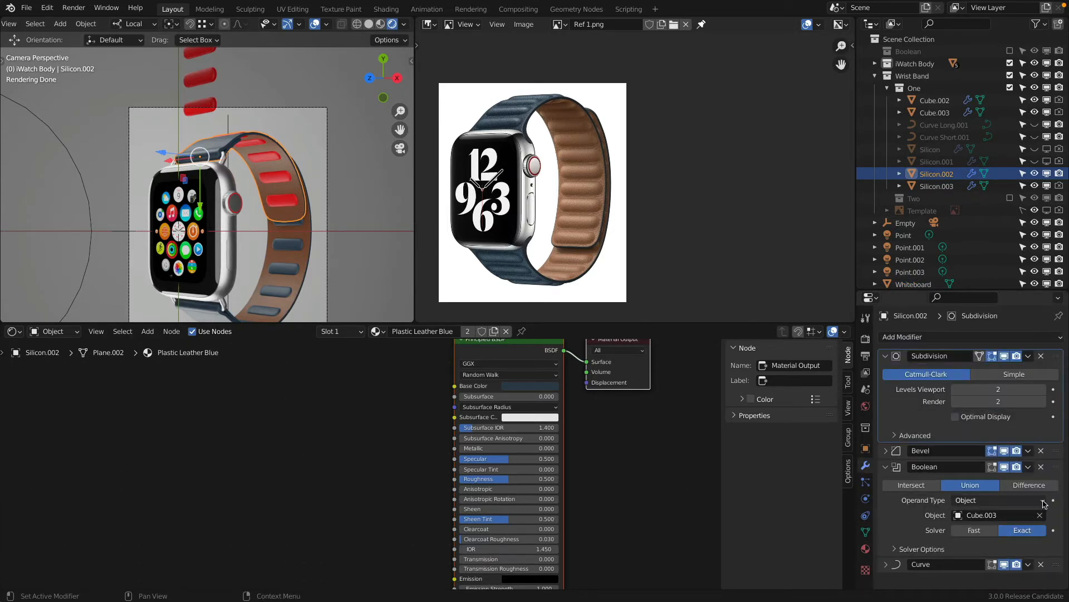
click(1028, 485)
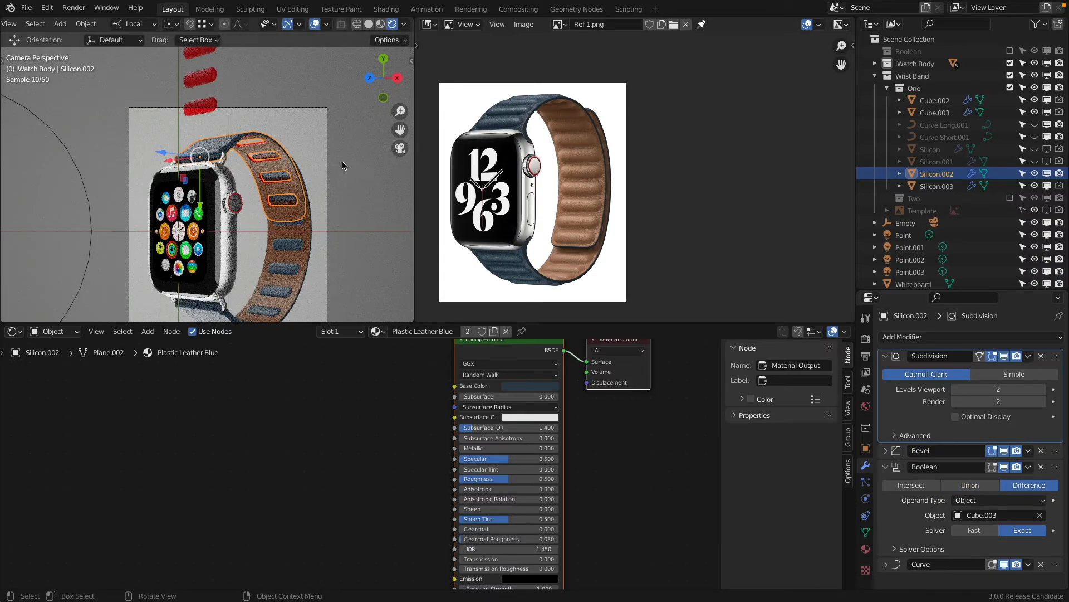
scroll(253, 184, up, 4)
mouse_move(253, 184)
shift+middle_down()
mouse_move(283, 156)
mouse_move(224, 189)
mouse_move(246, 186)
shift+middle_up()
key(alt+a)
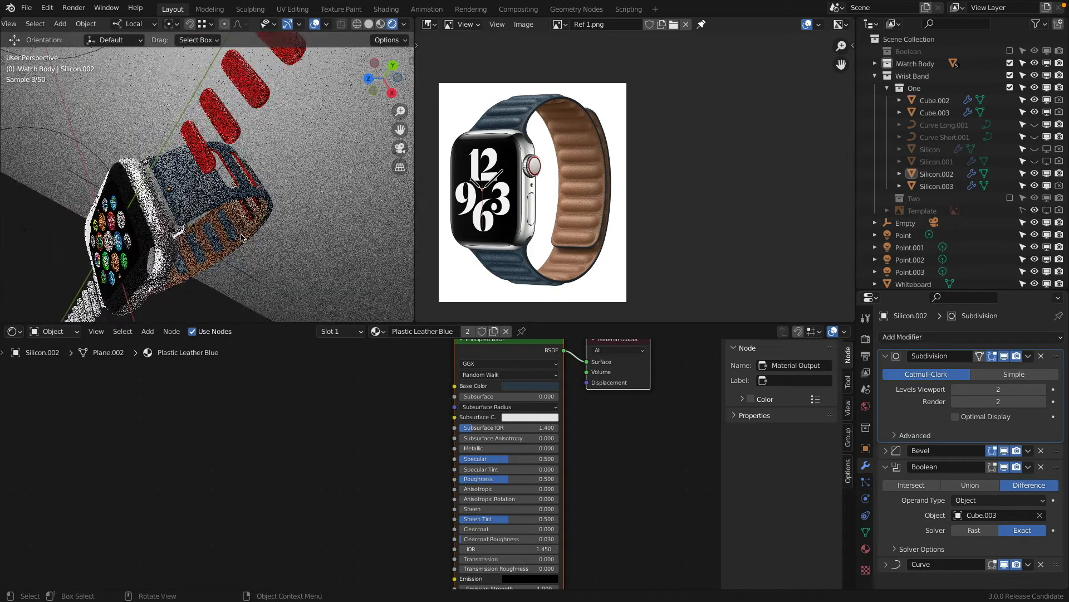
Set the Boolean modifier of the long strap Silicon.003 to Difference.
click(245, 225)
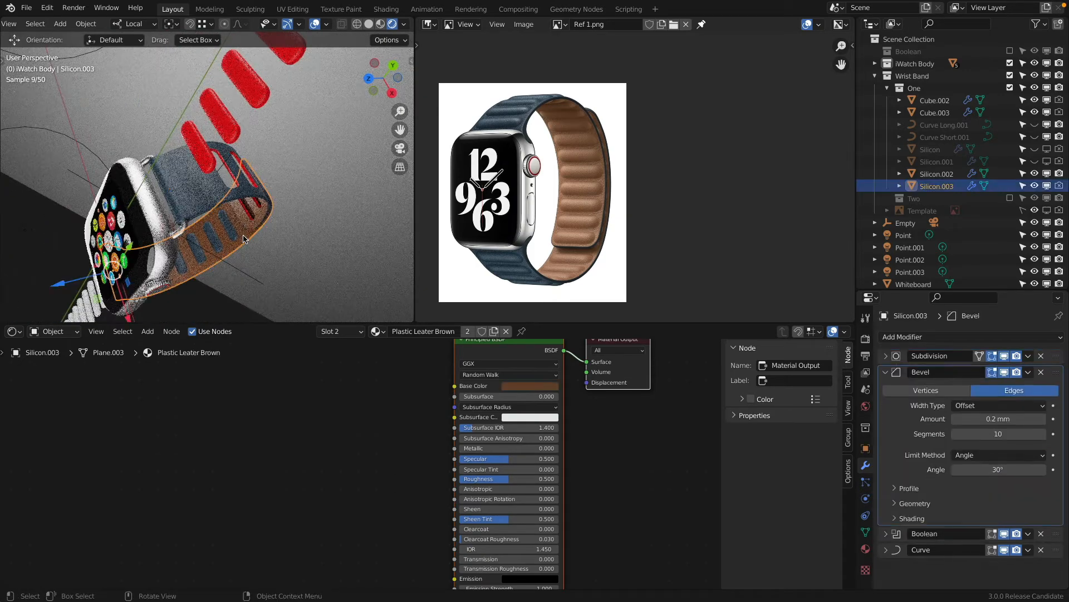
click(886, 371)
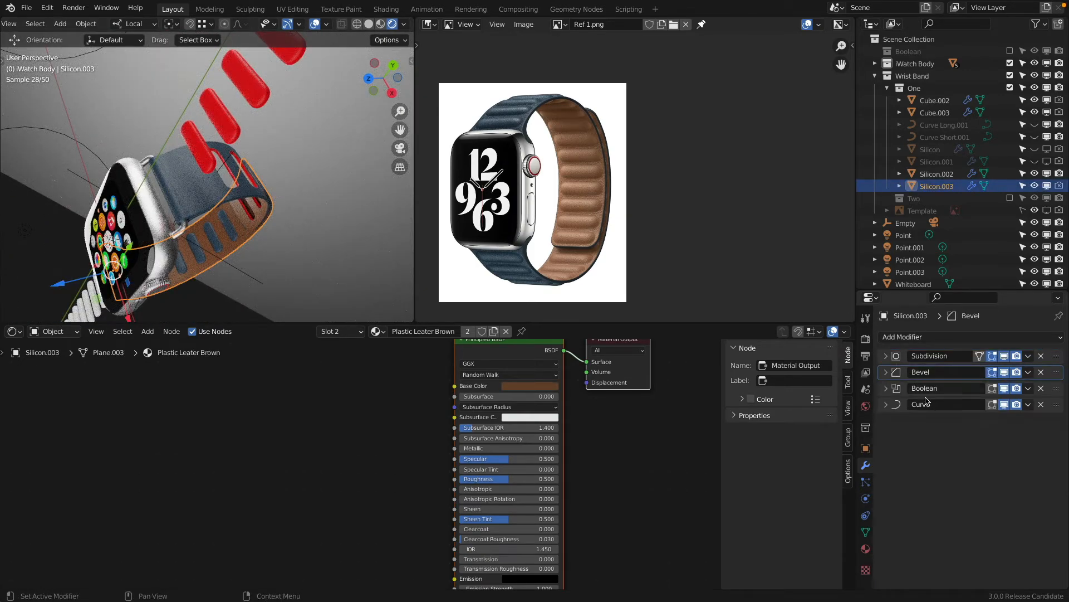
click(887, 388)
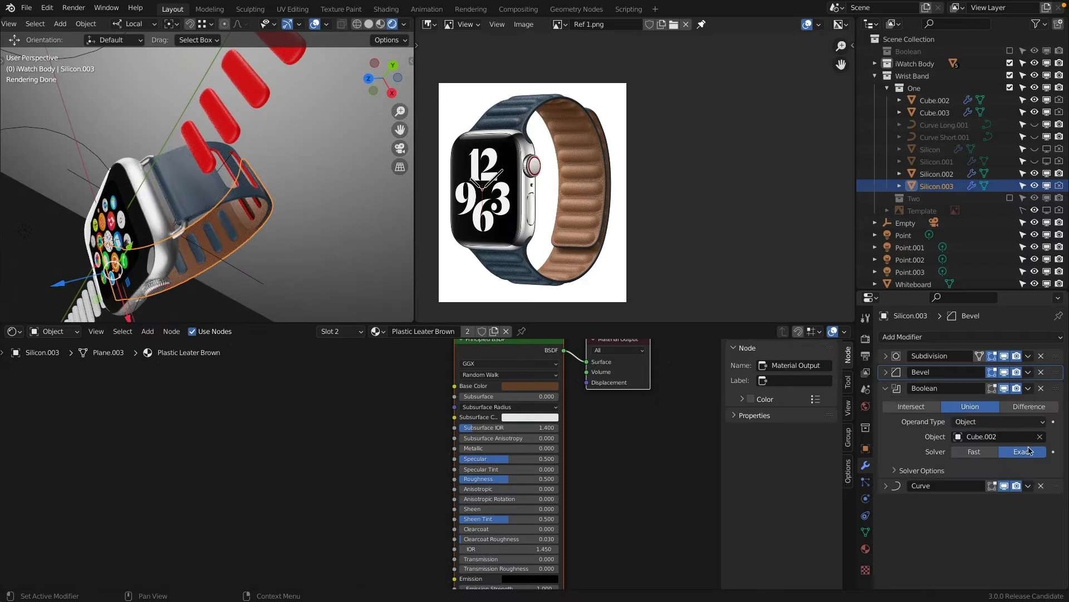
click(1013, 408)
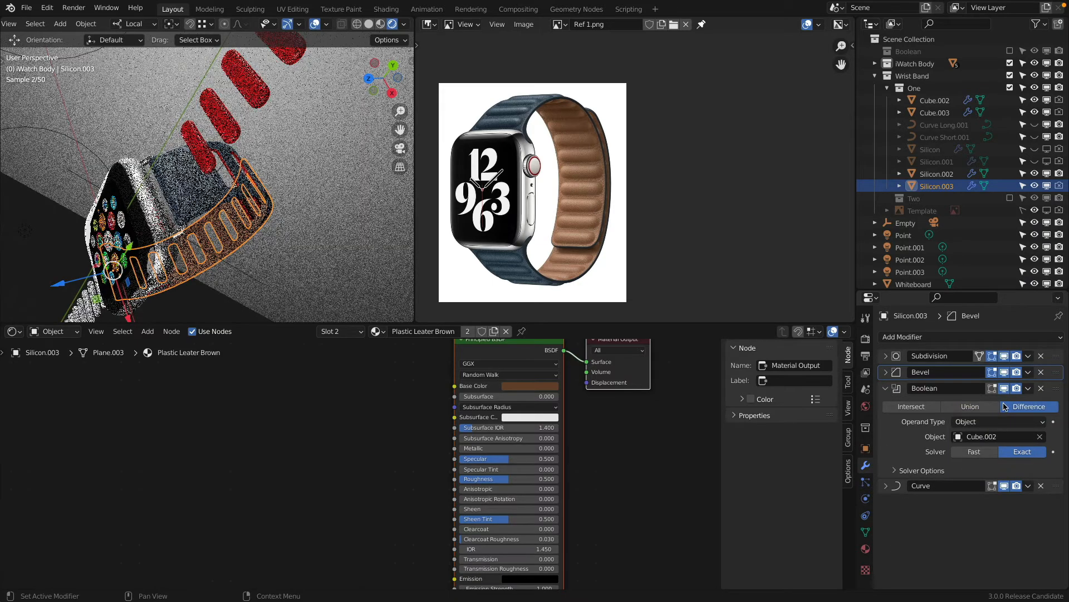
click(886, 389)
Add a third material slot with the Boolean material to the long strap Silicon.003 and return to the camera view.
click(865, 549)
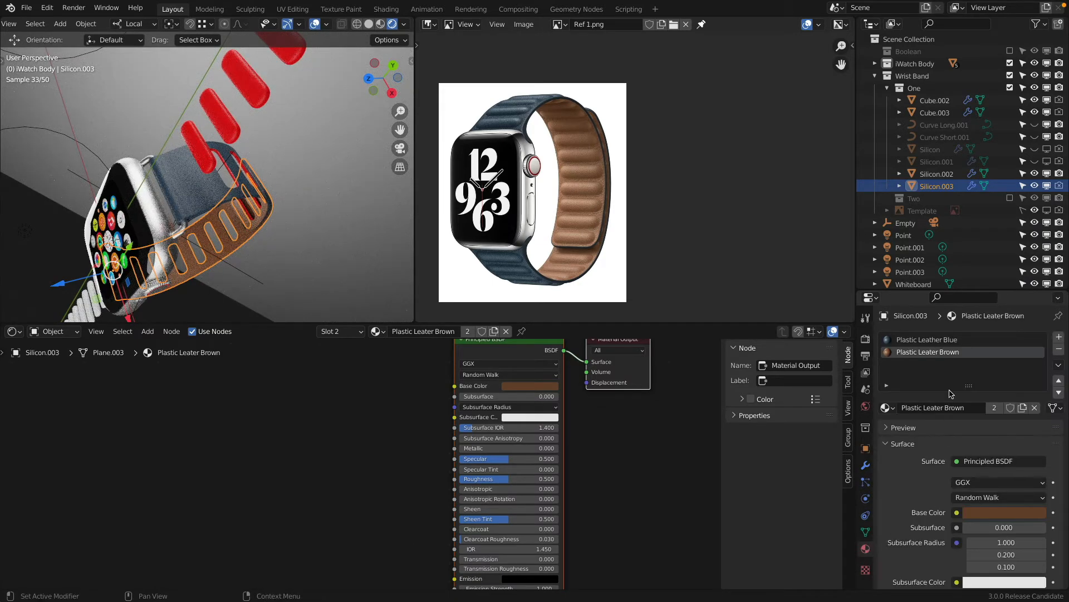
click(1058, 337)
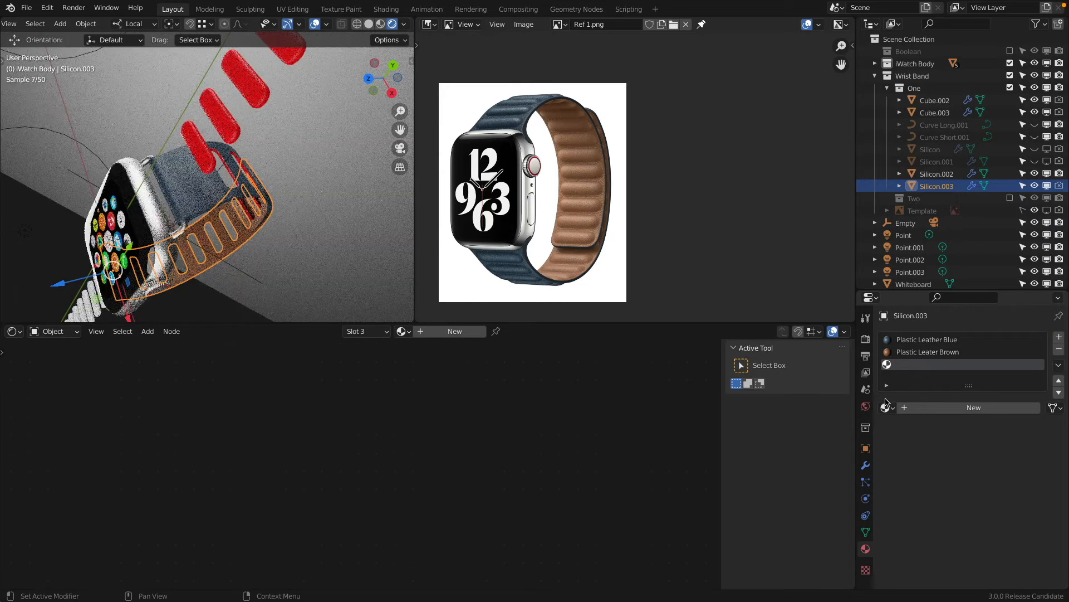
click(886, 407)
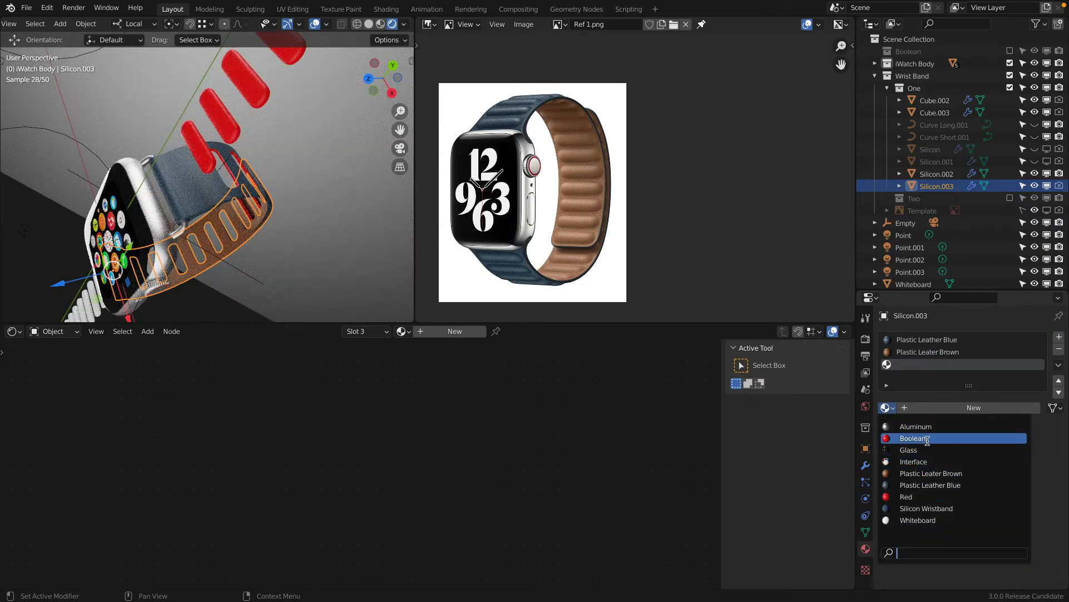
key(Return)
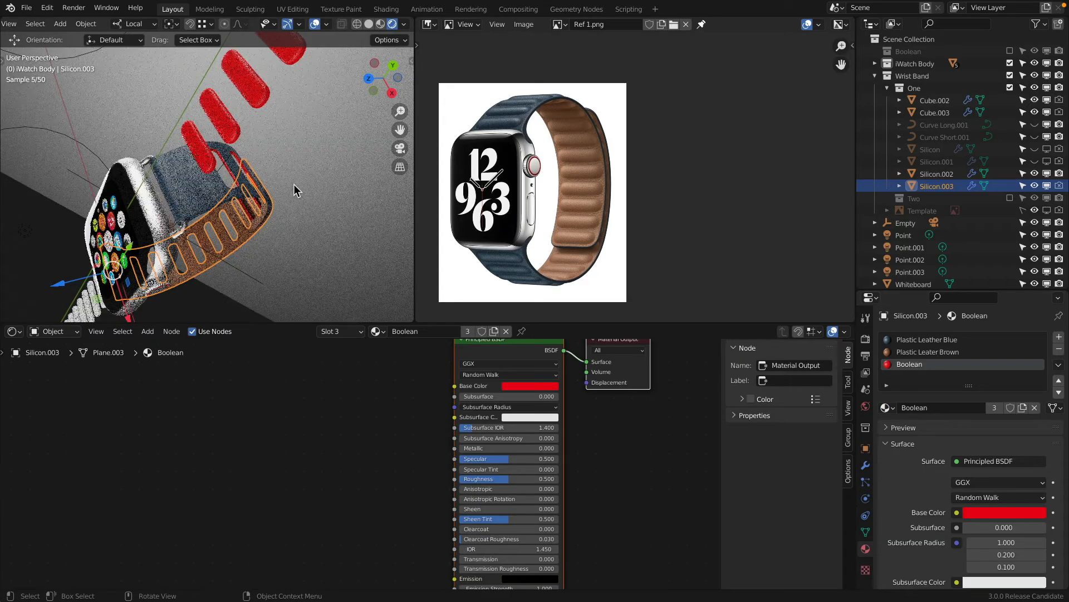
key(KP_0)
shift+middle_drag(270, 203, 269, 135)
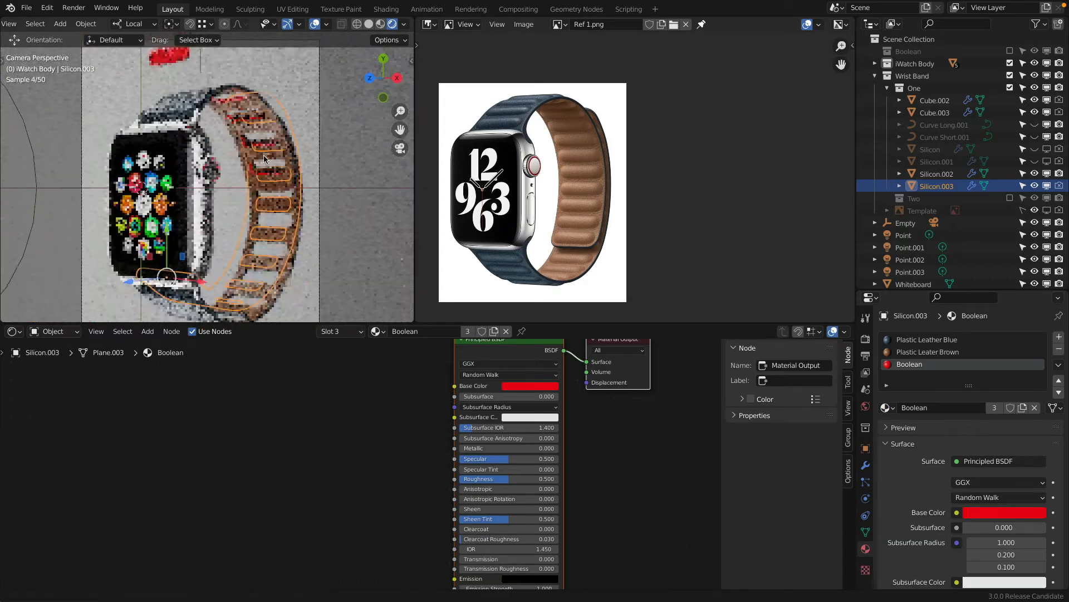
key(alt+a)
scroll(276, 275, up, 4)
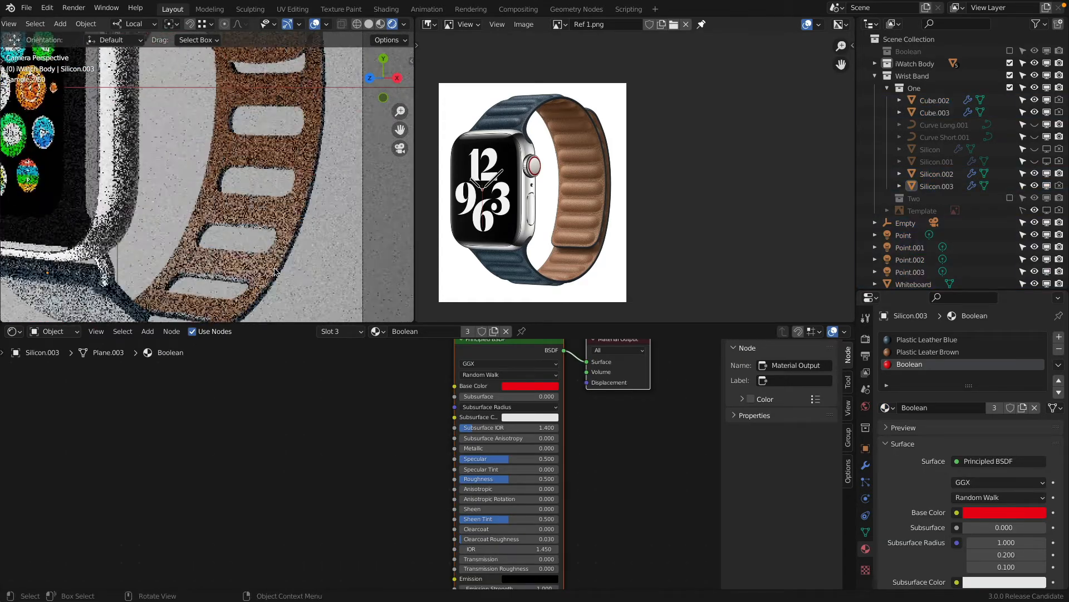
click(284, 244)
scroll(285, 242, down, 4)
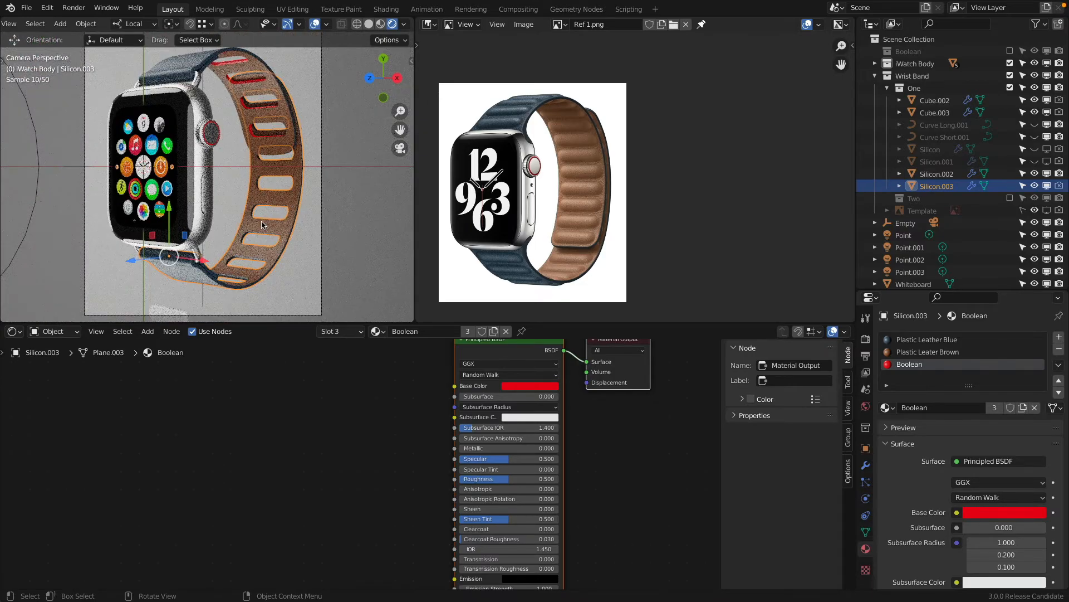
Assign the Boolean material to the long strap's cutter Cube.002.
scroll(265, 230, up, 3)
middle_drag(264, 229, 303, 252)
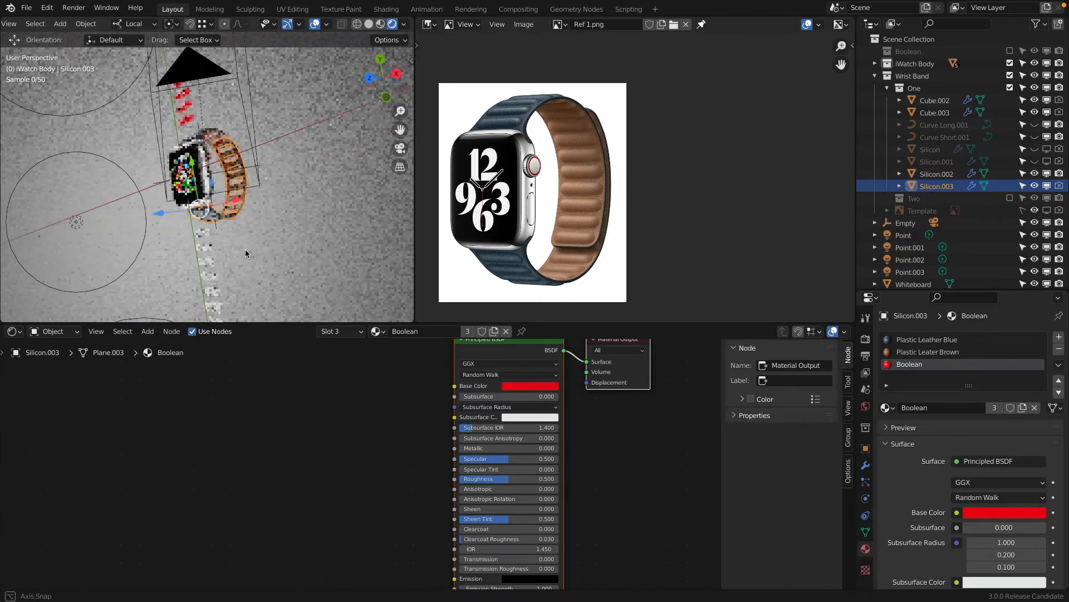
click(320, 249)
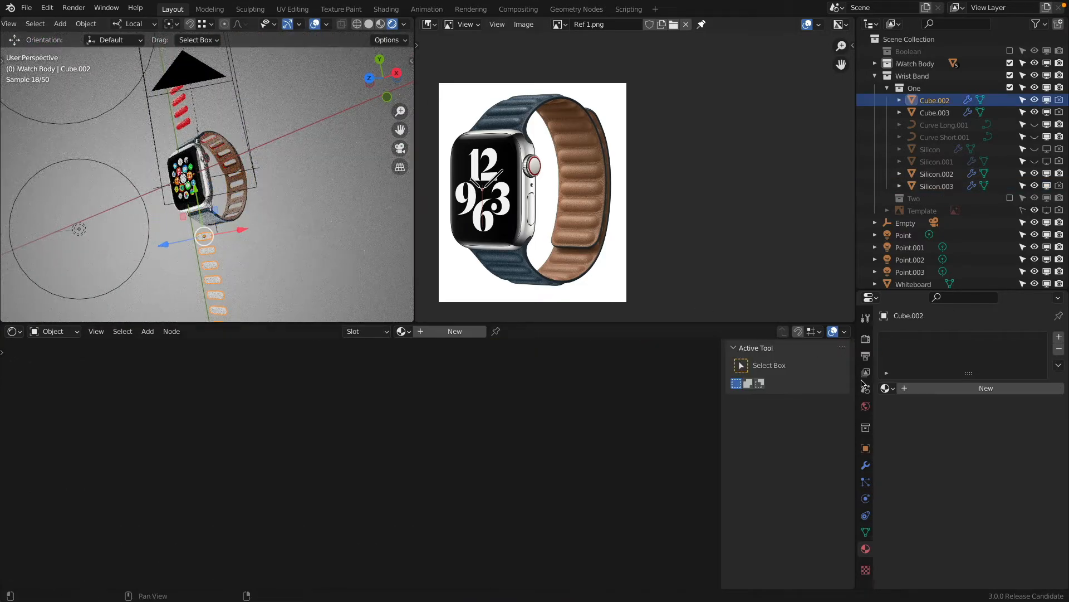
click(887, 387)
click(923, 425)
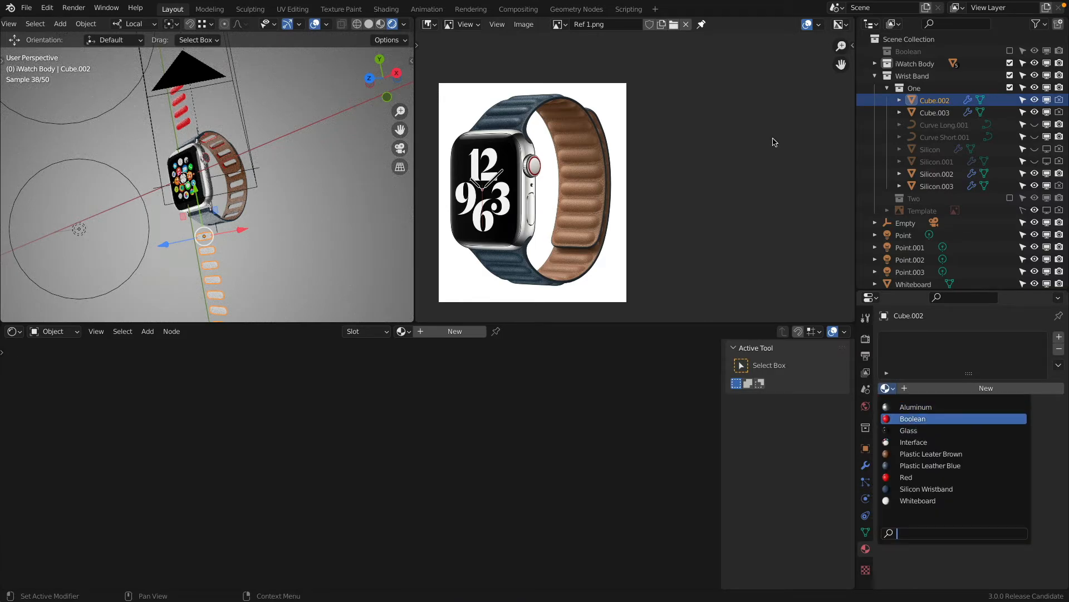
Hide the cutters Cube.002 and Cube.003 and inspect the strap cutouts closely from the camera view.
click(1034, 100)
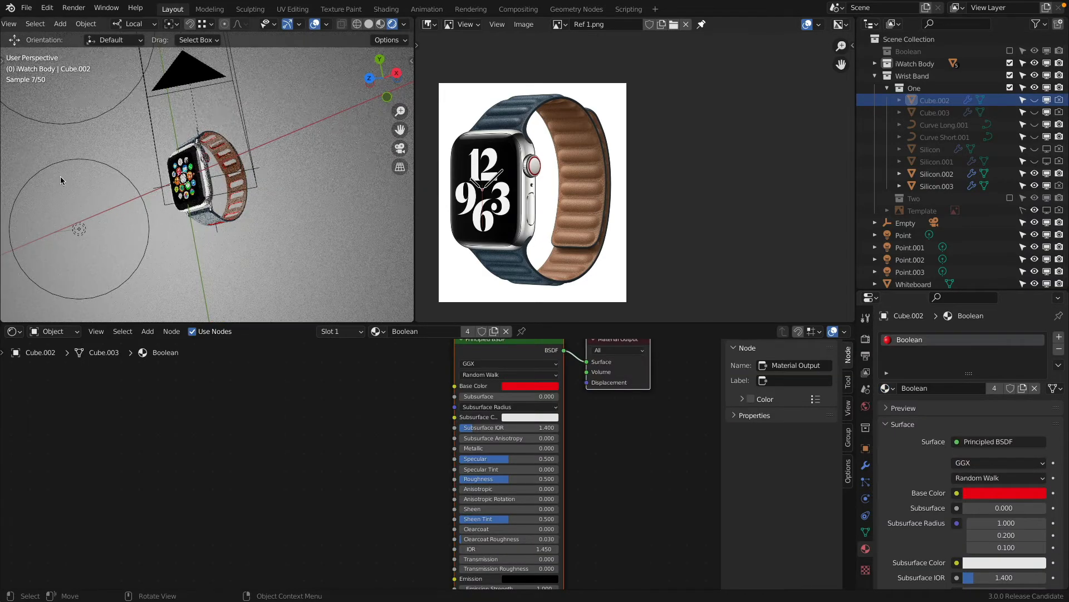
key(KP_0)
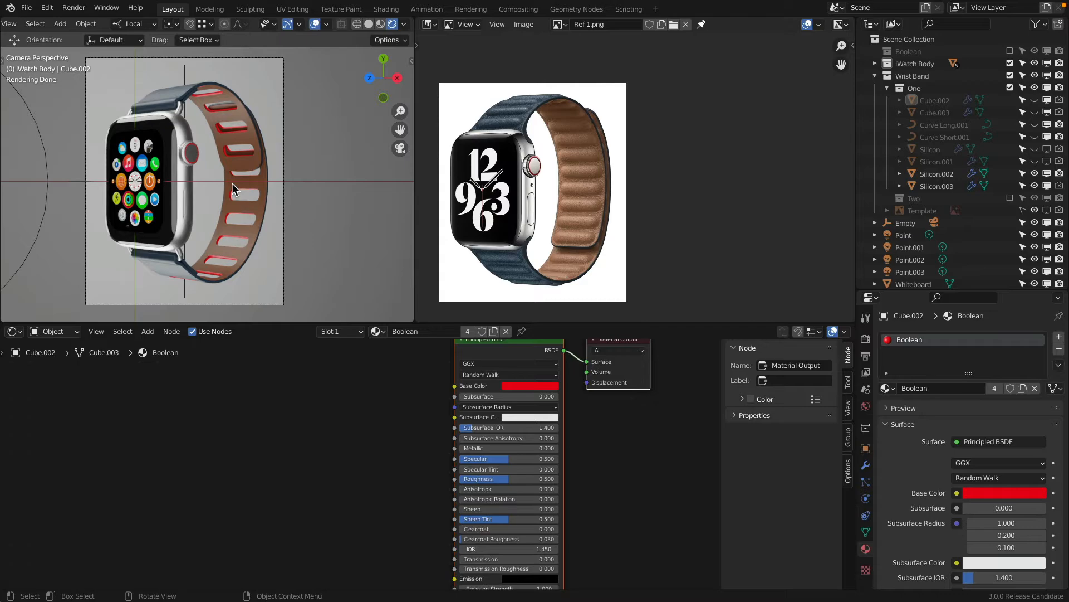
scroll(275, 141, up, 5)
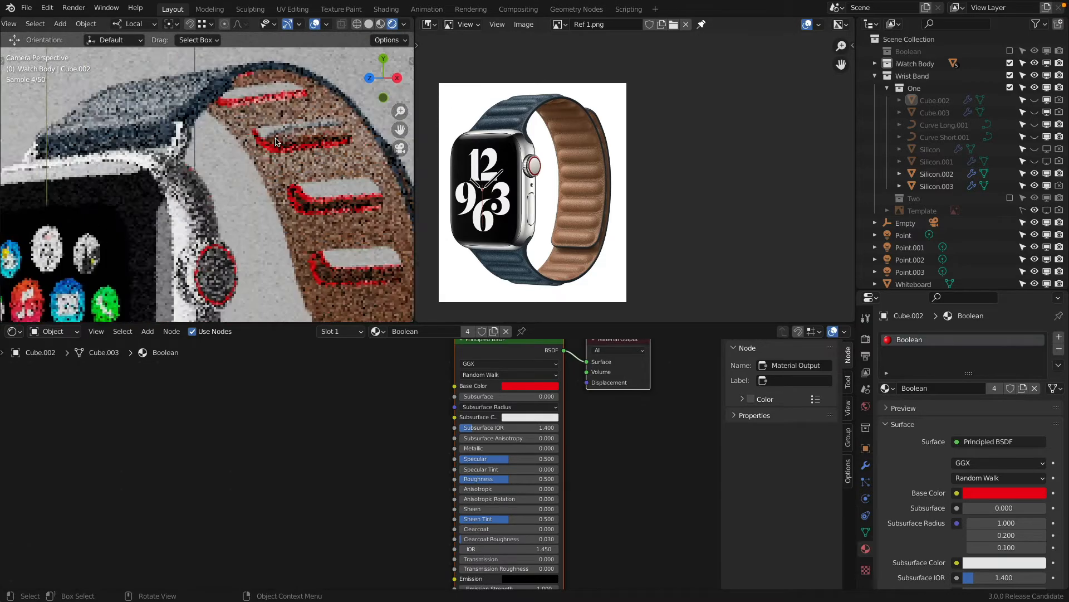
scroll(275, 141, up, 6)
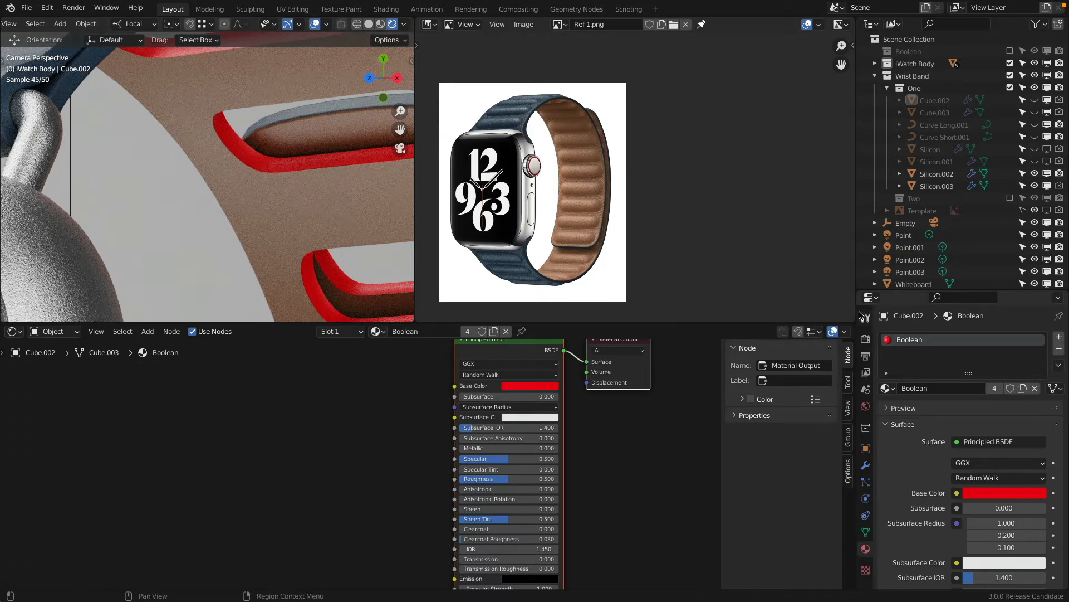
Assign the Plastic Leater Brown material to the hidden cutters Cube.002 and Cube.003 and check the cutout walls.
click(887, 388)
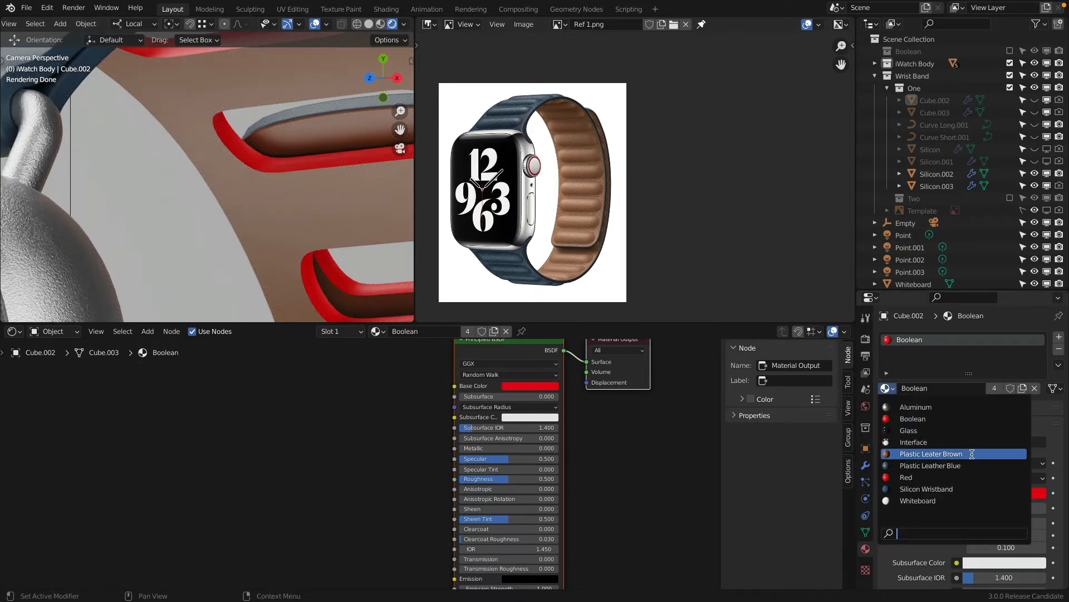
key(Return)
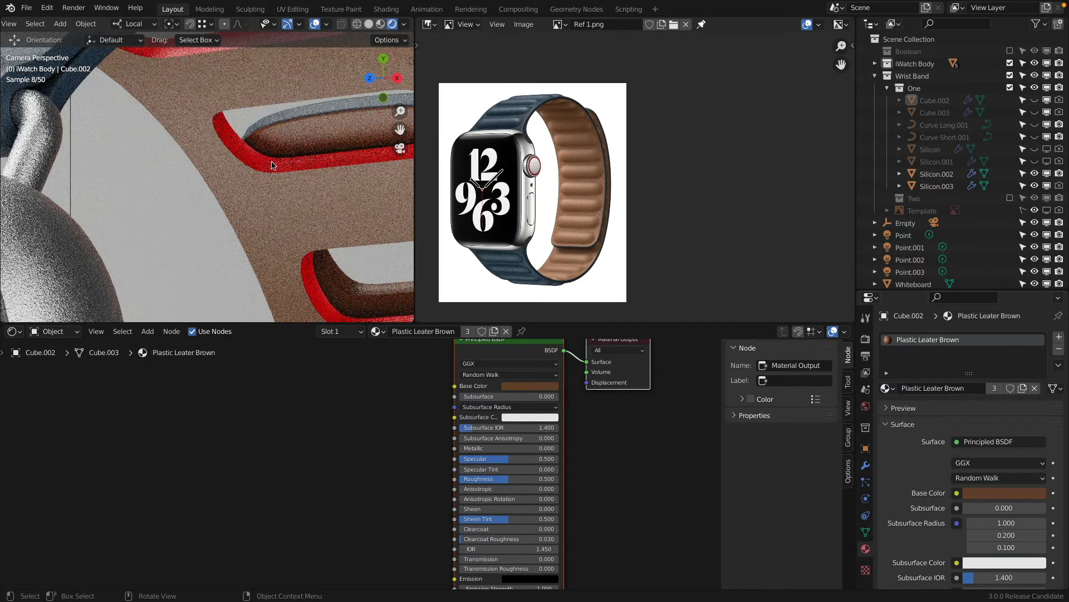
click(944, 113)
click(889, 389)
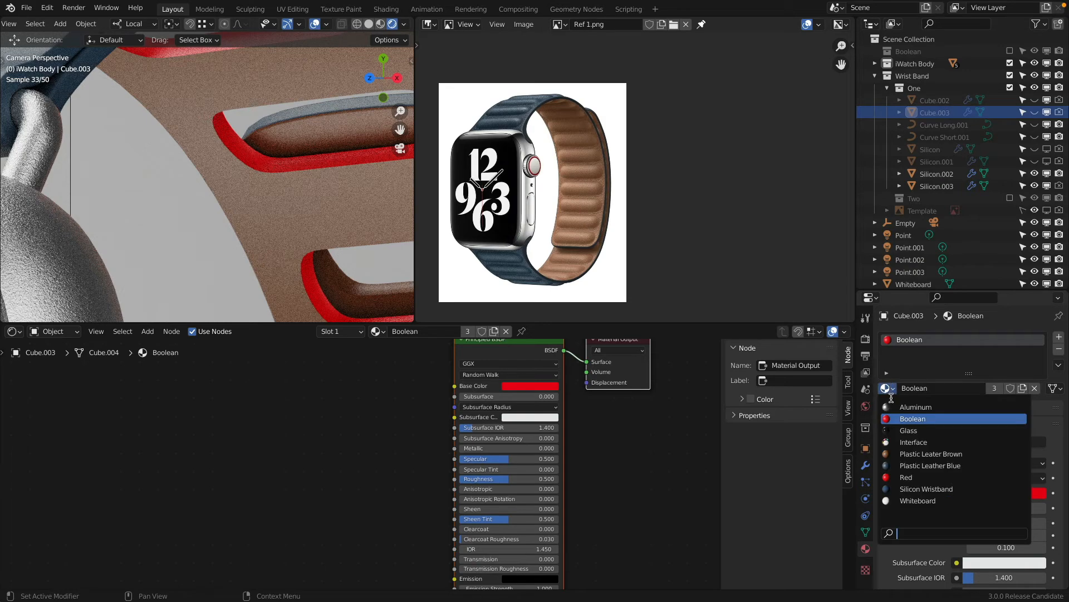
click(921, 452)
scroll(269, 131, down, 8)
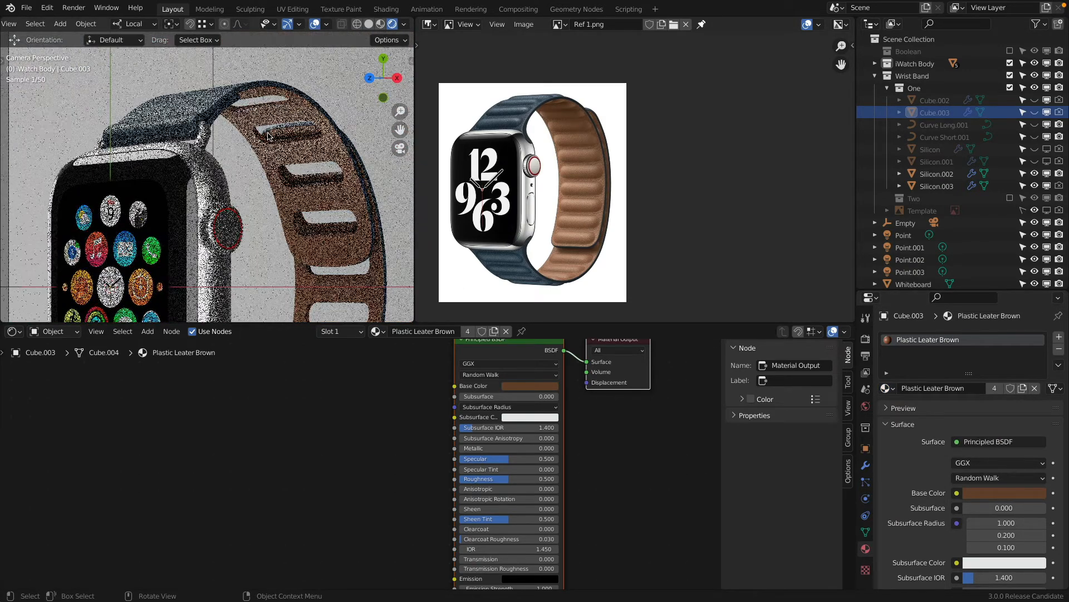
scroll(278, 167, up, 3)
shift+middle_drag(285, 182, 278, 129)
scroll(278, 132, up, 5)
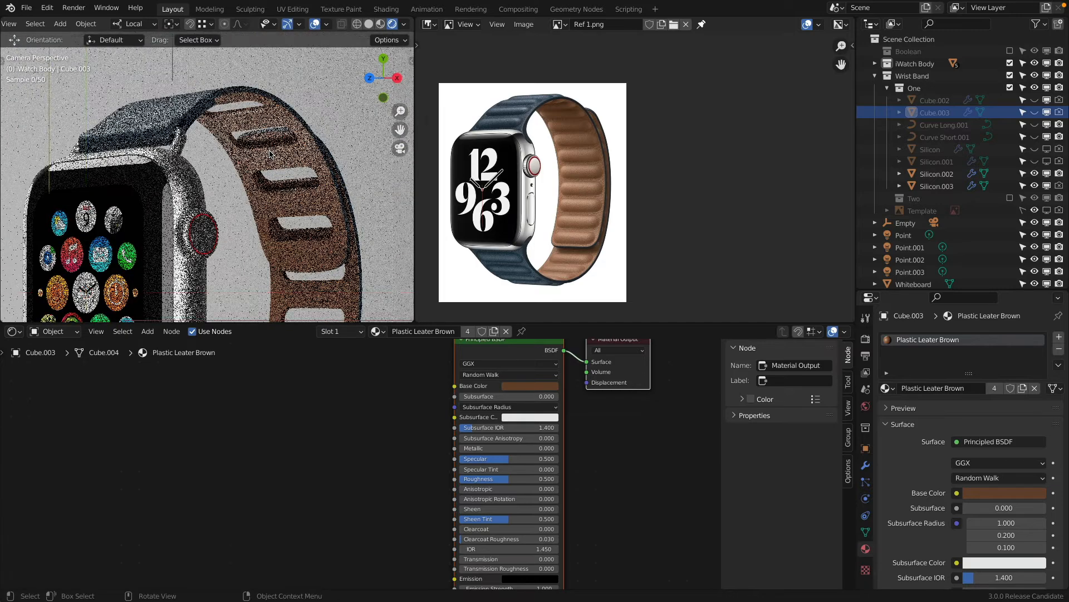
Assign the Plastic Leather Blue material to both hidden cutters, Cube.003 and Cube.002.
click(887, 388)
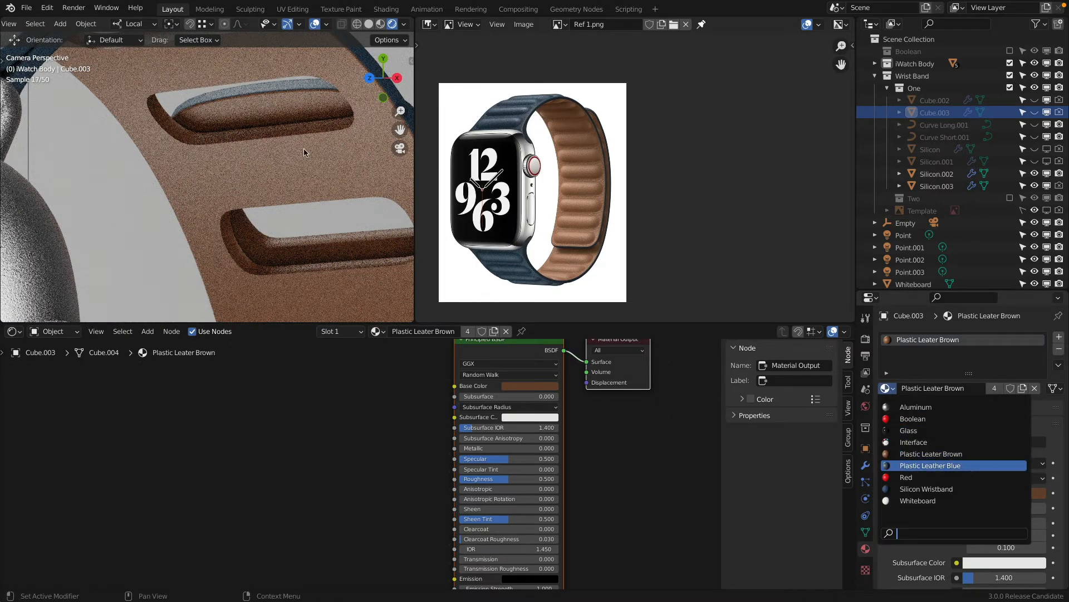
scroll(252, 130, down, 9)
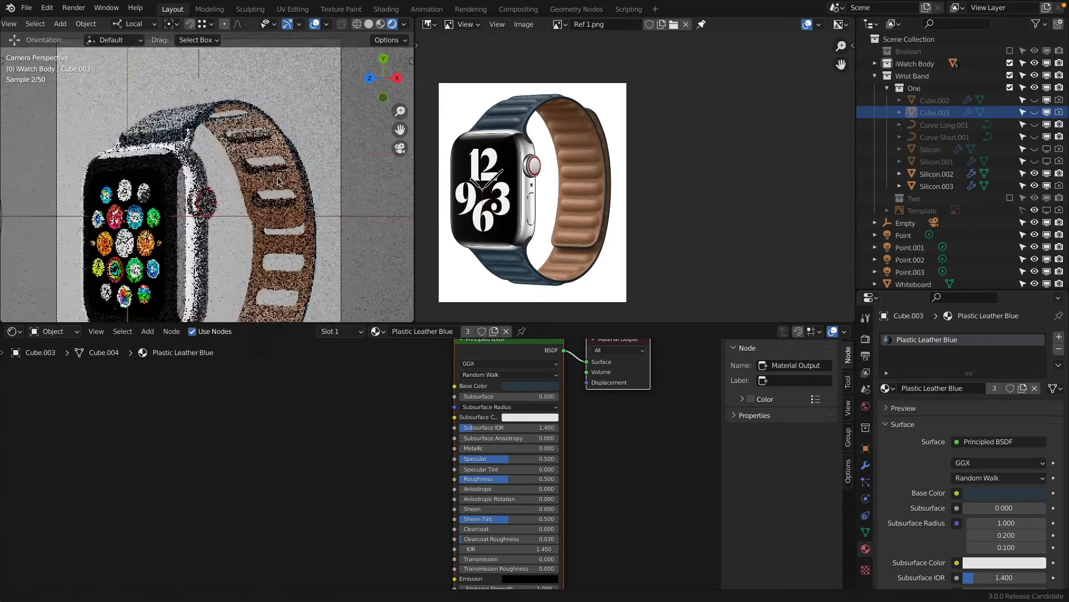
shift+middle_drag(279, 182, 286, 119)
click(290, 190)
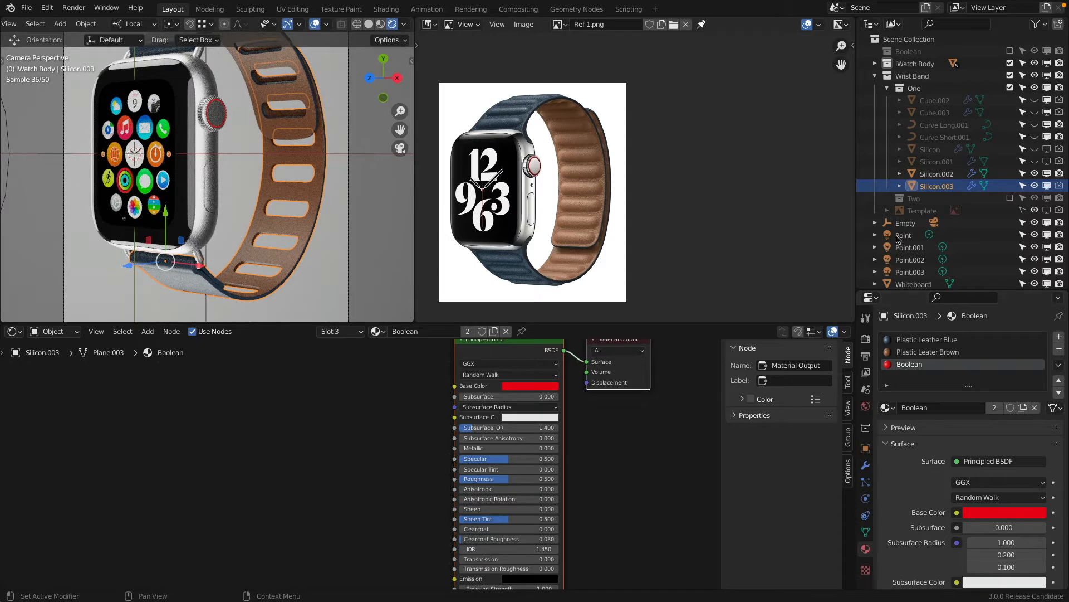
click(933, 114)
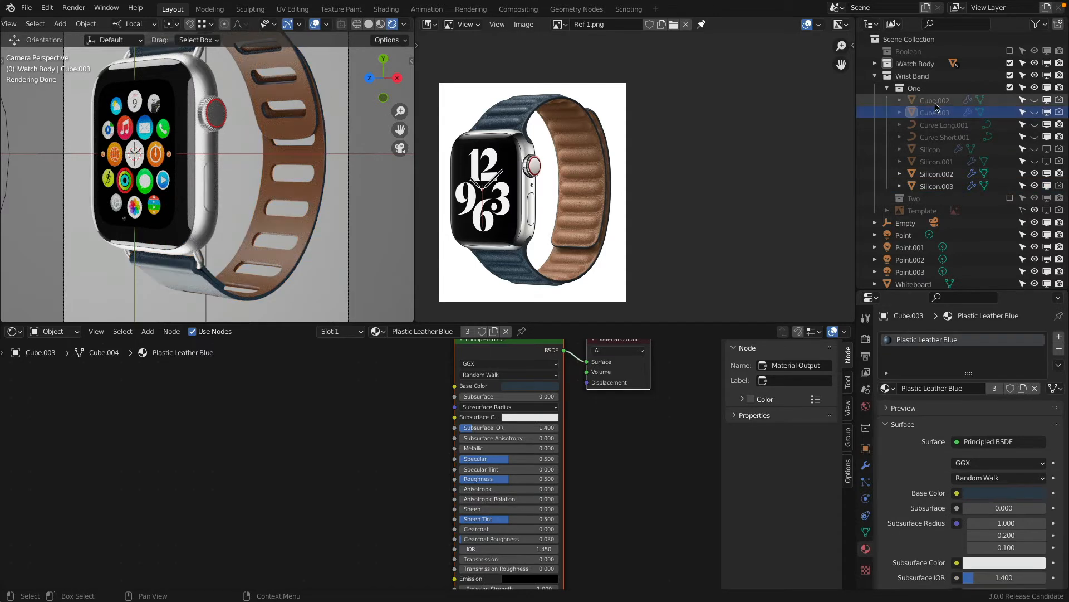
click(936, 101)
click(887, 389)
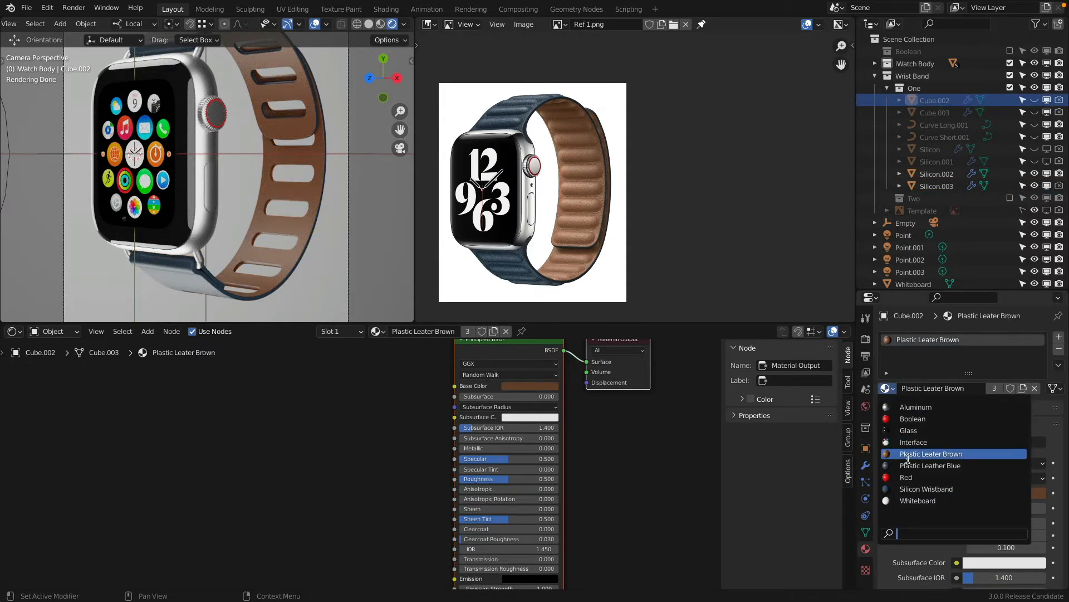
click(930, 465)
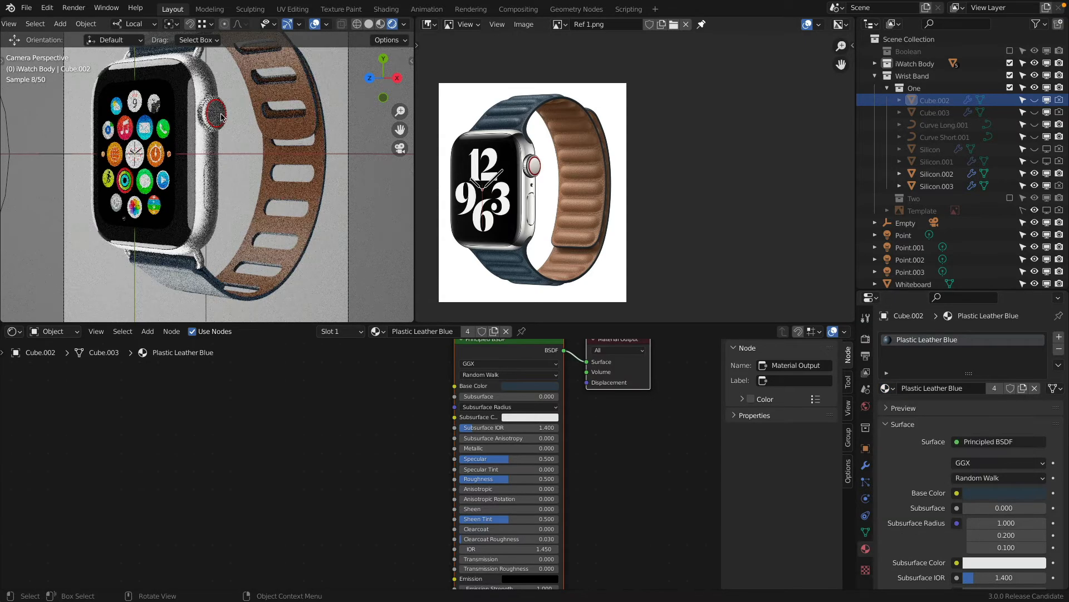
Display the scene in solid shading and move the Bevel modifier of the short strap Silicon.002 above Subdivision.
shift+middle_drag(227, 125, 216, 150)
scroll(216, 151, down, 2)
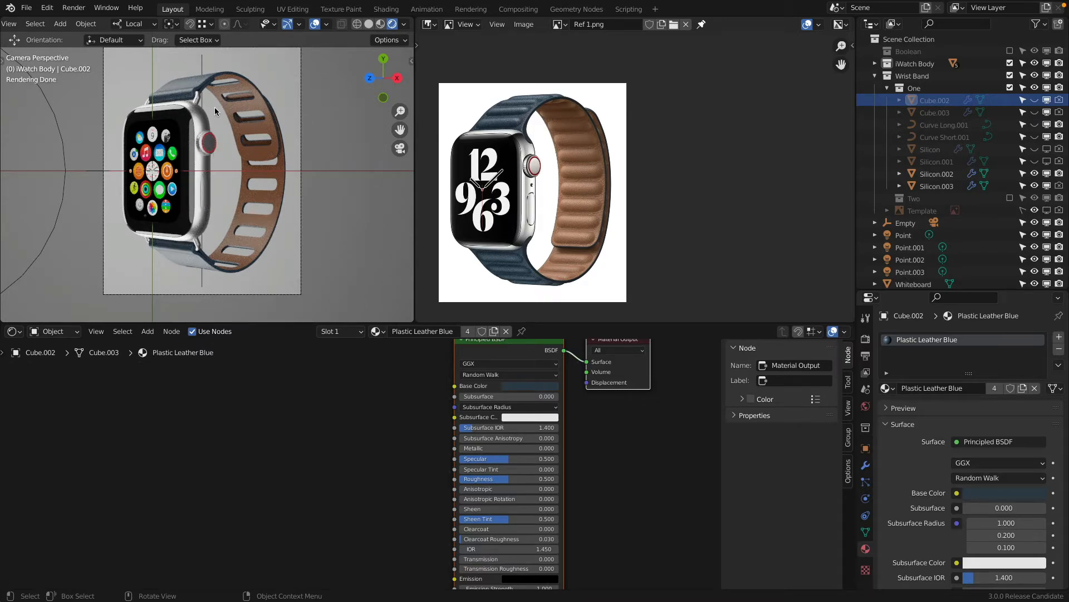
scroll(215, 107, up, 10)
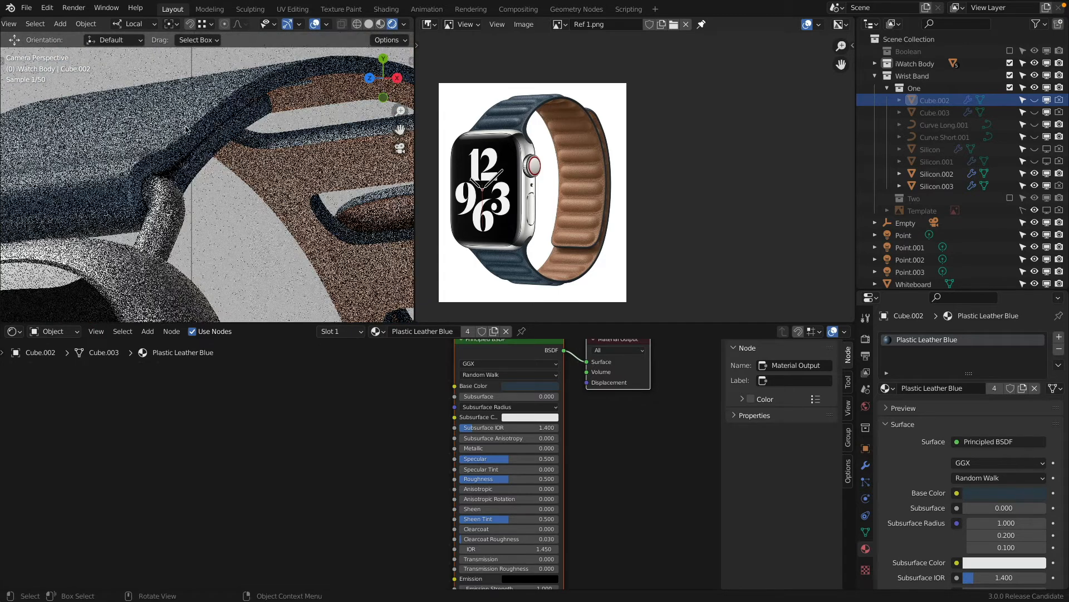
click(220, 115)
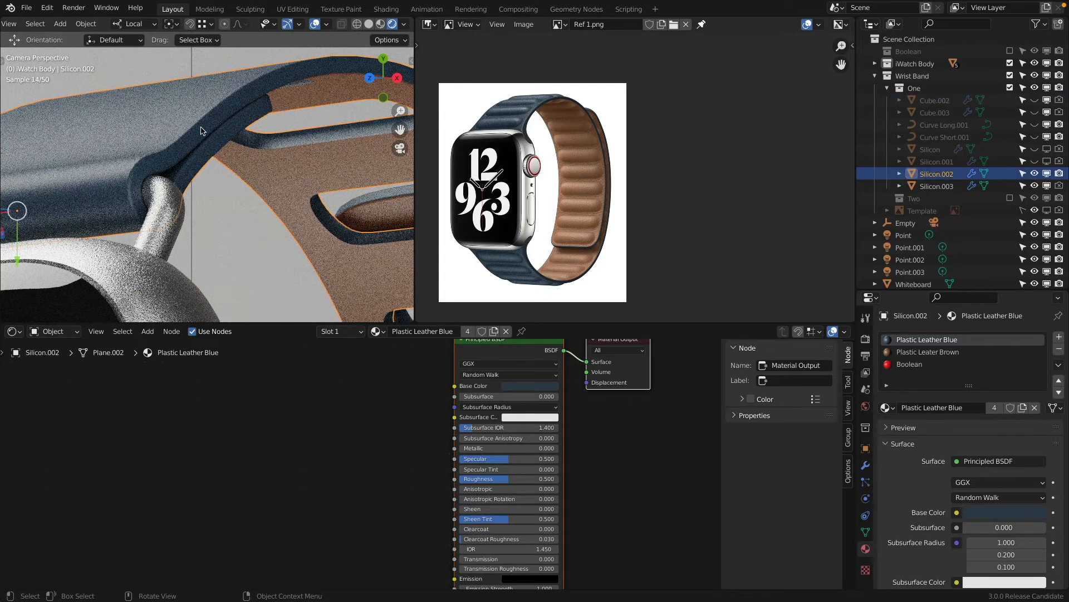
click(866, 465)
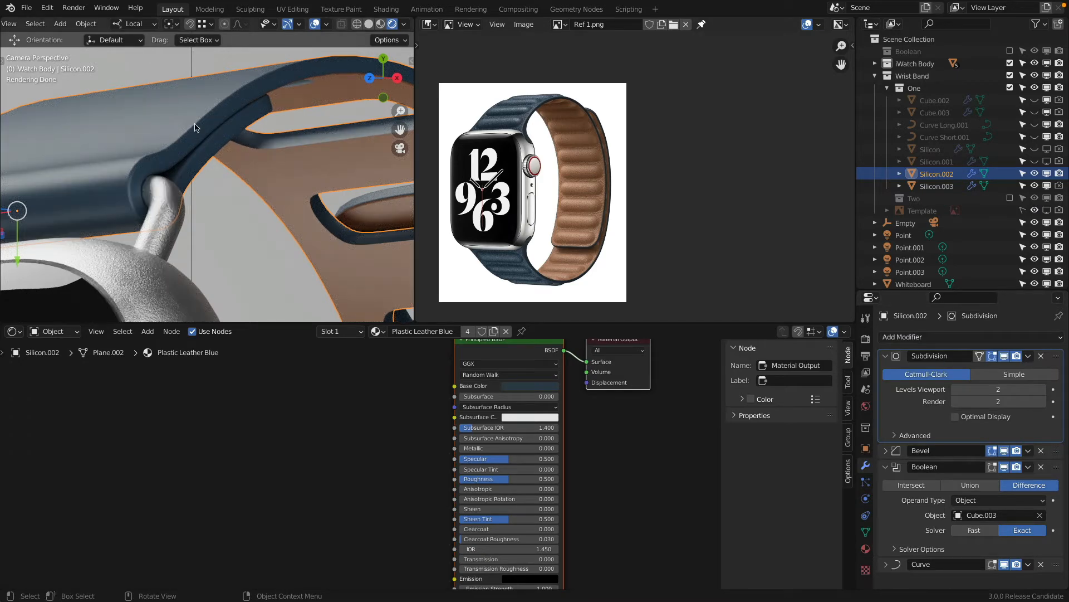
click(886, 356)
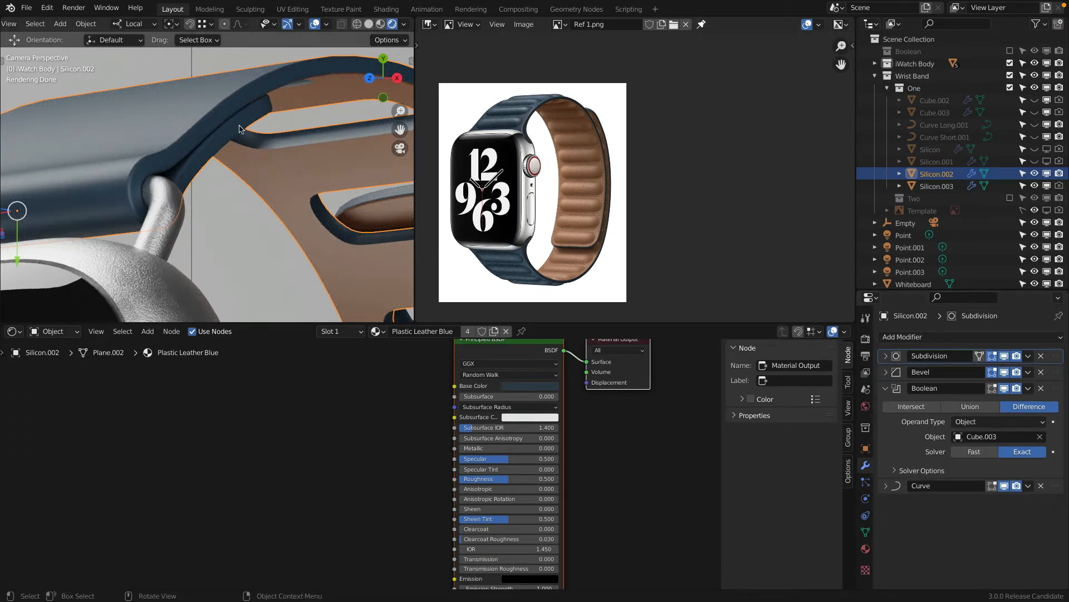
key(z)
click(310, 133)
scroll(256, 139, down, 3)
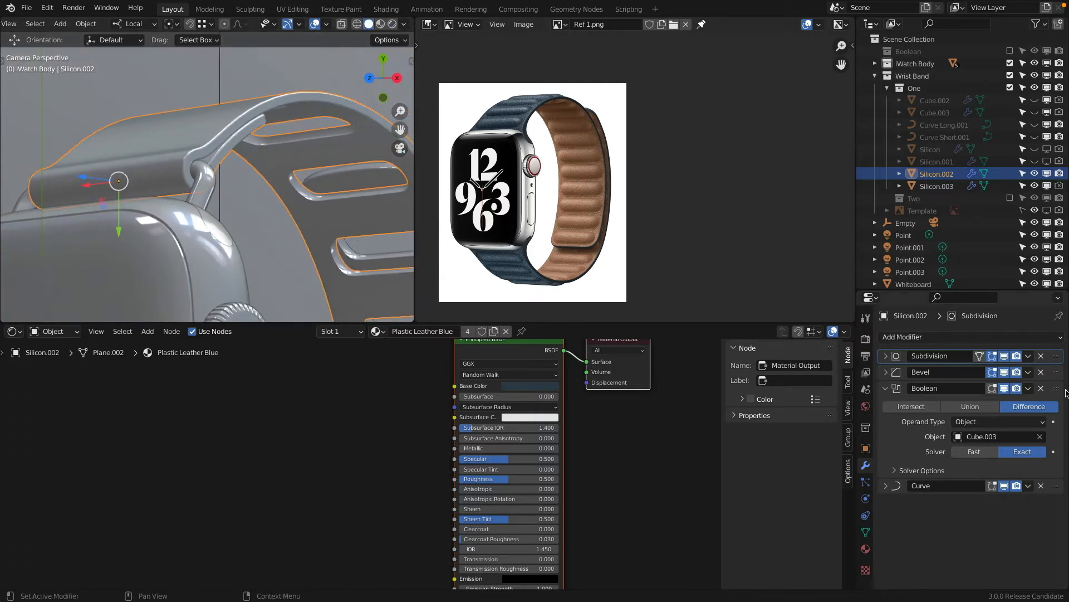
drag(1054, 380, 1059, 359)
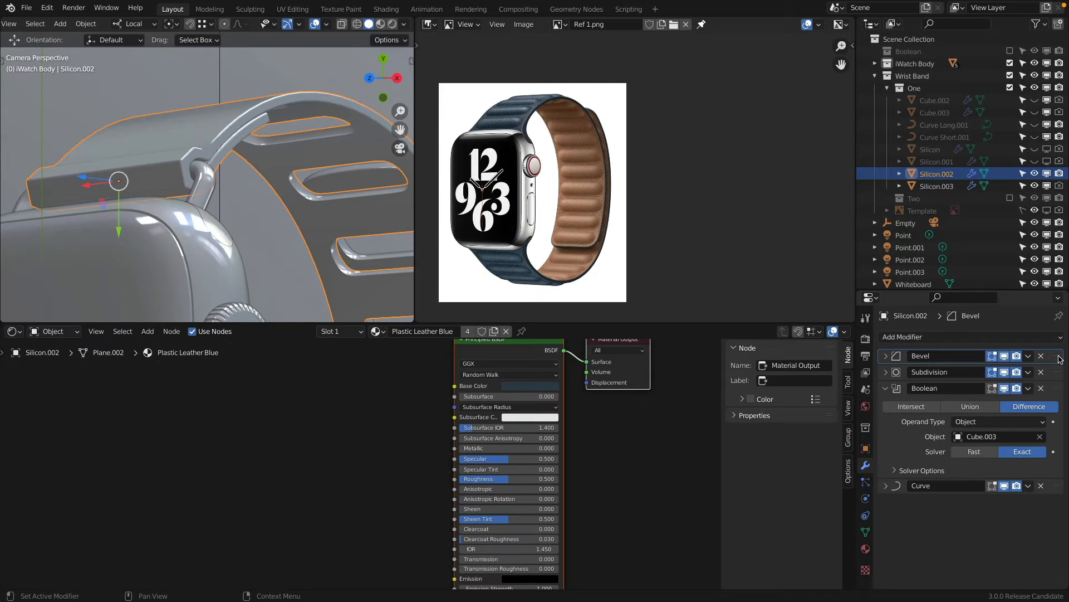
Review the Bevel settings of Silicon.002 and examine the short strap's mesh and edges in wireframe and solid shading.
click(886, 356)
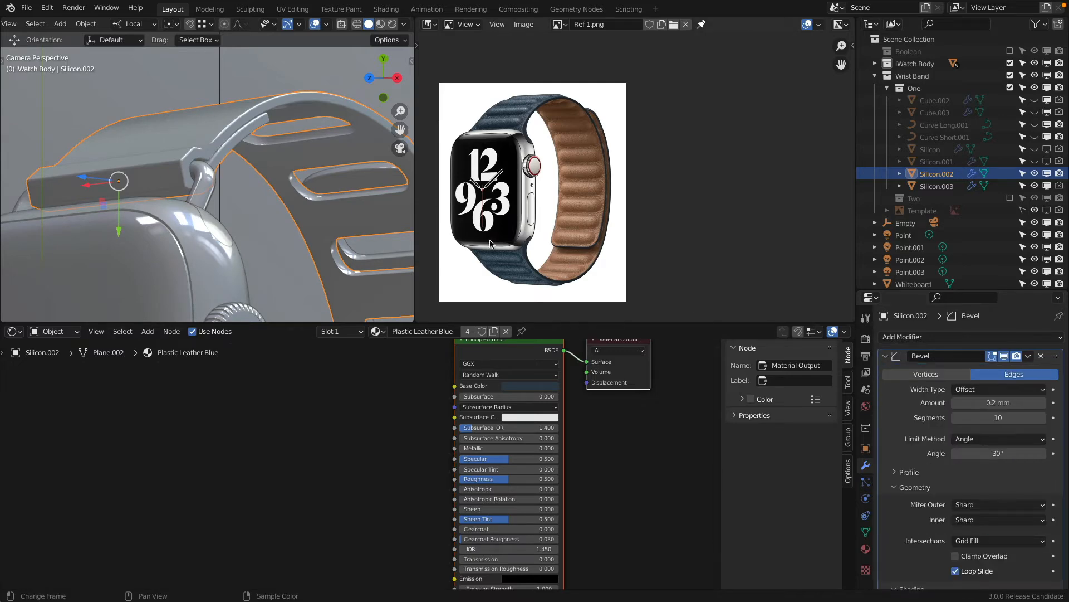
key(shift+z)
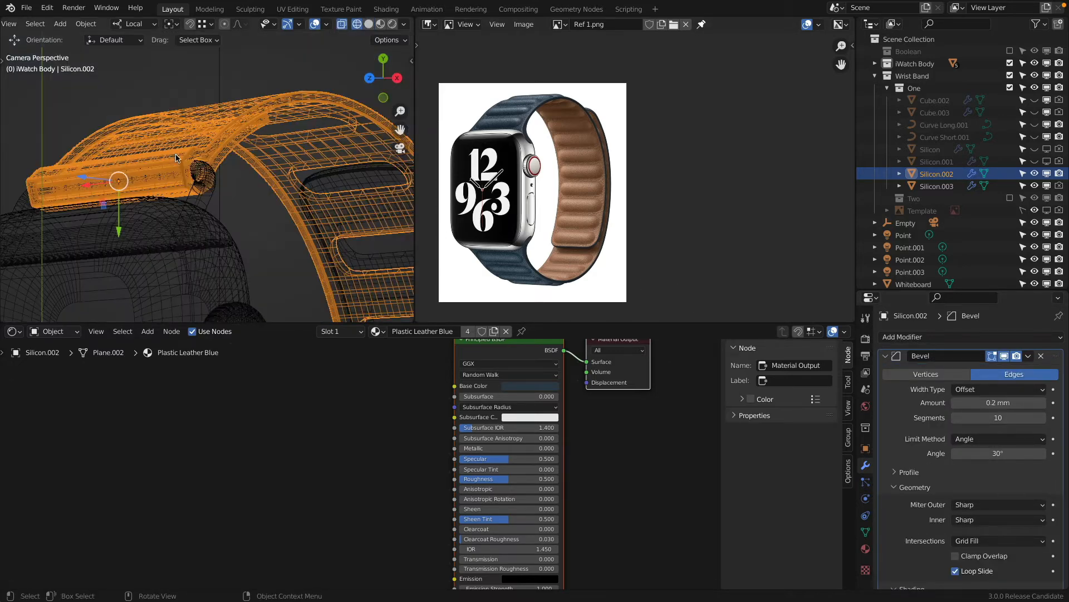
key(shift+z)
scroll(221, 156, down, 6)
middle_drag(222, 156, 62, 106)
key(KP_7)
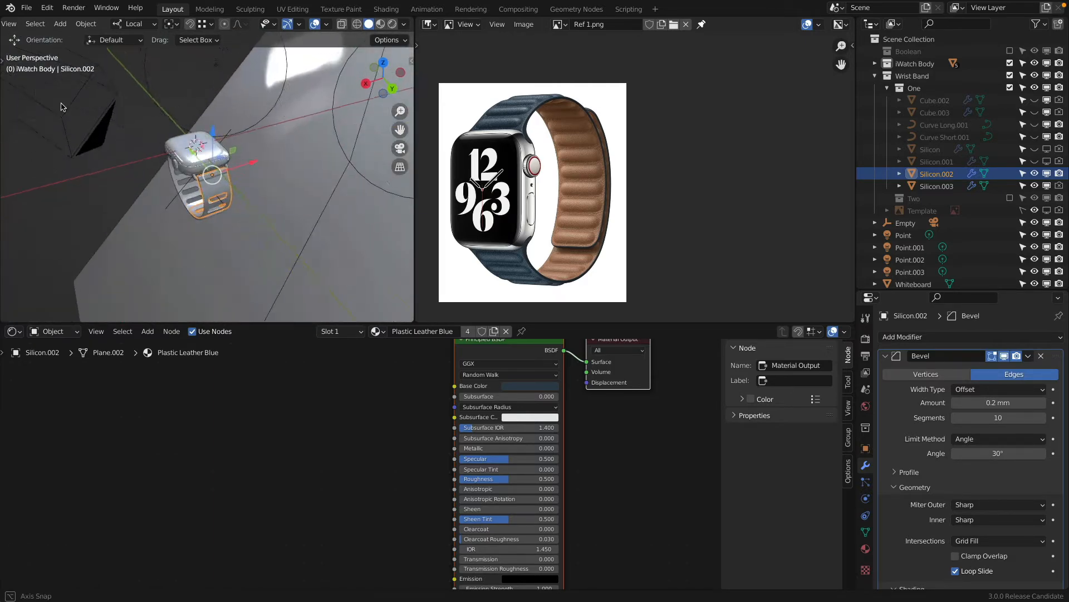
scroll(232, 183, up, 6)
middle_drag(232, 187, 282, 152)
scroll(237, 117, up, 6)
middle_drag(236, 117, 217, 170)
scroll(223, 110, down, 5)
scroll(219, 170, up, 3)
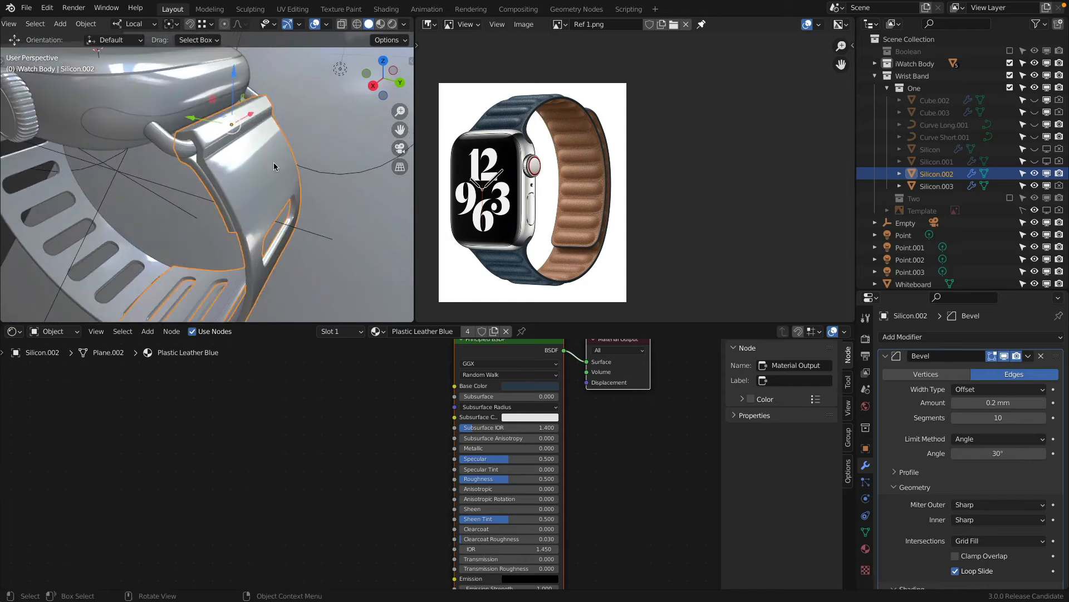
Turn off the viewport display of the Bevel modifier on Silicon.002 and move it below Subdivision.
click(1005, 357)
middle_drag(278, 147, 315, 147)
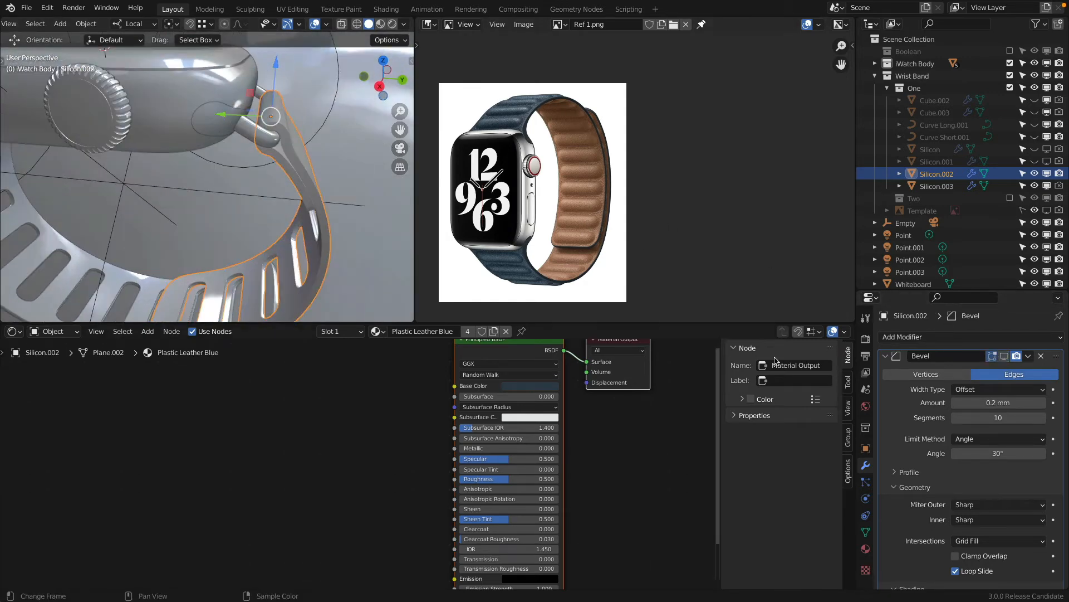
click(890, 356)
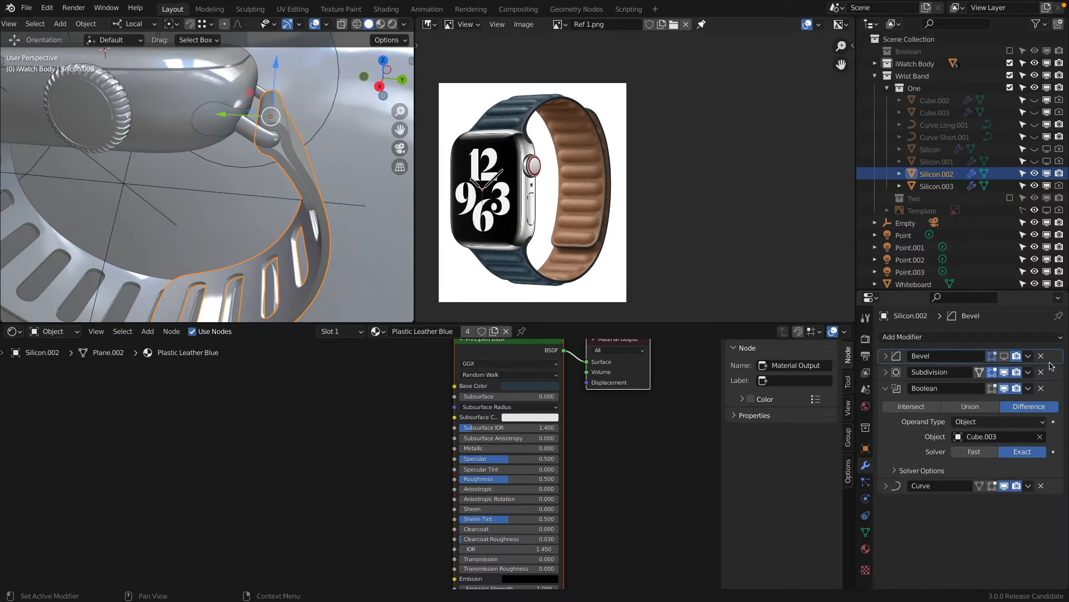
drag(1055, 361, 964, 384)
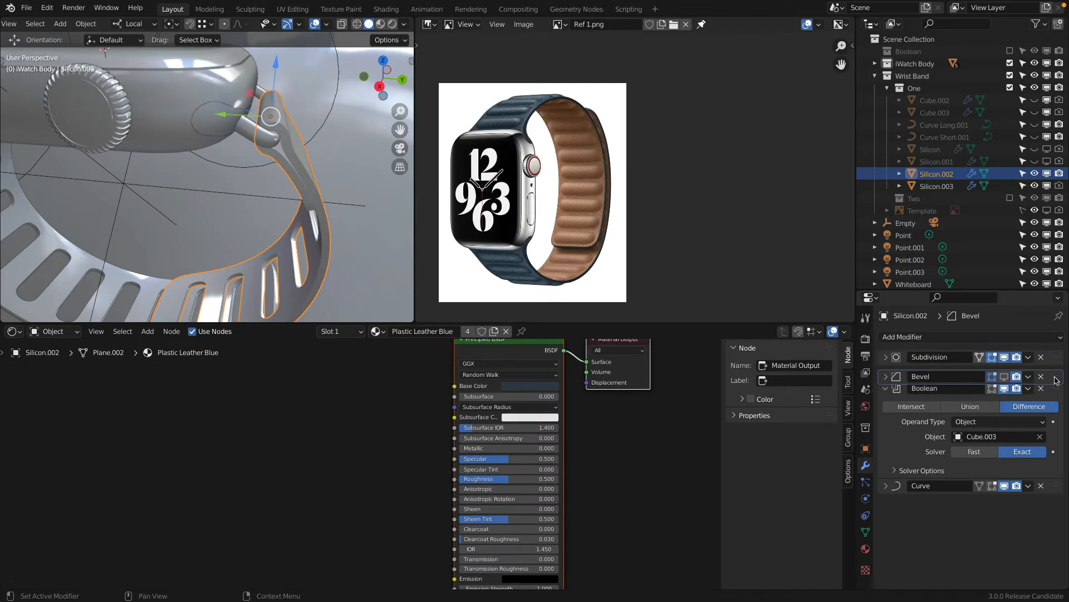
Try a bevel amount of 0.5 mm on Silicon.002, then restore the amount to 0.2 mm.
click(886, 372)
click(995, 418)
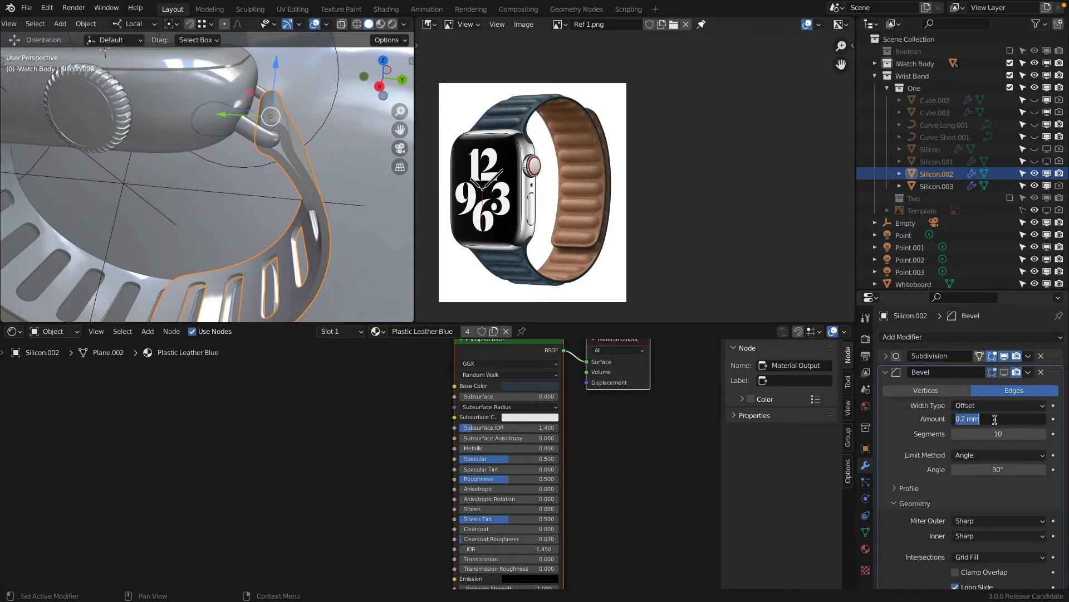
text(.5)
key(Return)
click(994, 419)
text(.2)
key(Return)
Move the Bevel modifier of Silicon.002 above Subdivision and set the mean crease of all its mesh edges to 0.
middle_drag(297, 167, 173, 183)
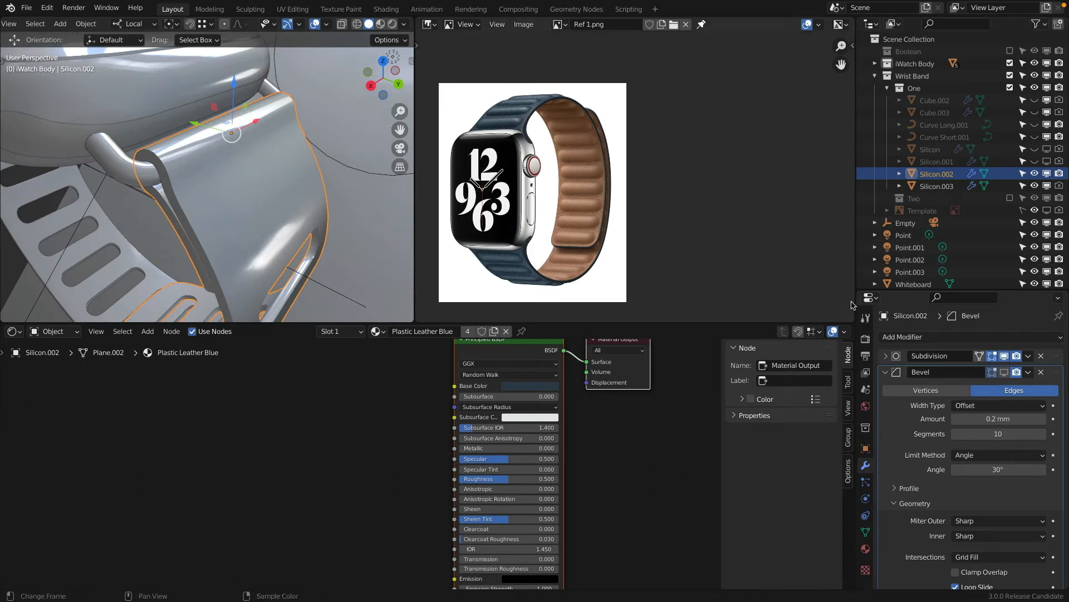
drag(1056, 372, 1057, 347)
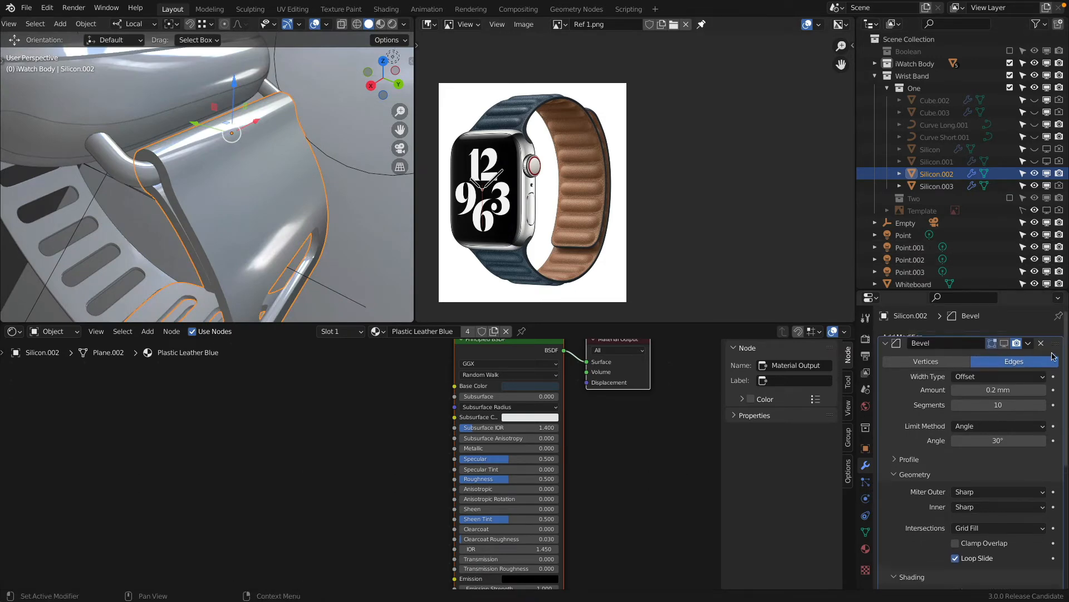
key(Tab)
middle_drag(200, 186, 215, 174)
shift+middle_drag(215, 174, 264, 109)
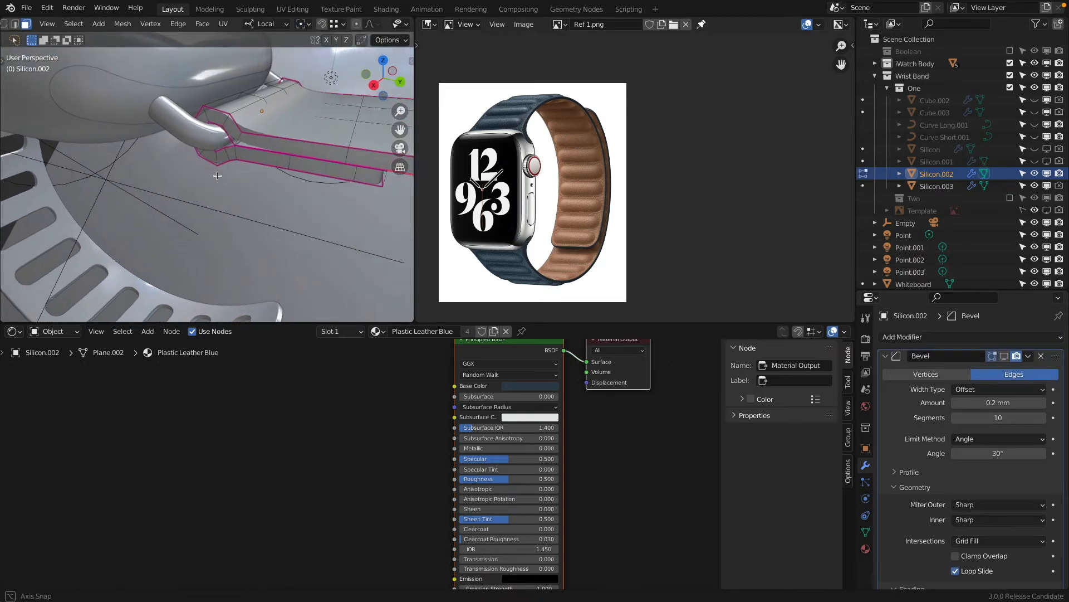
scroll(253, 133, up, 3)
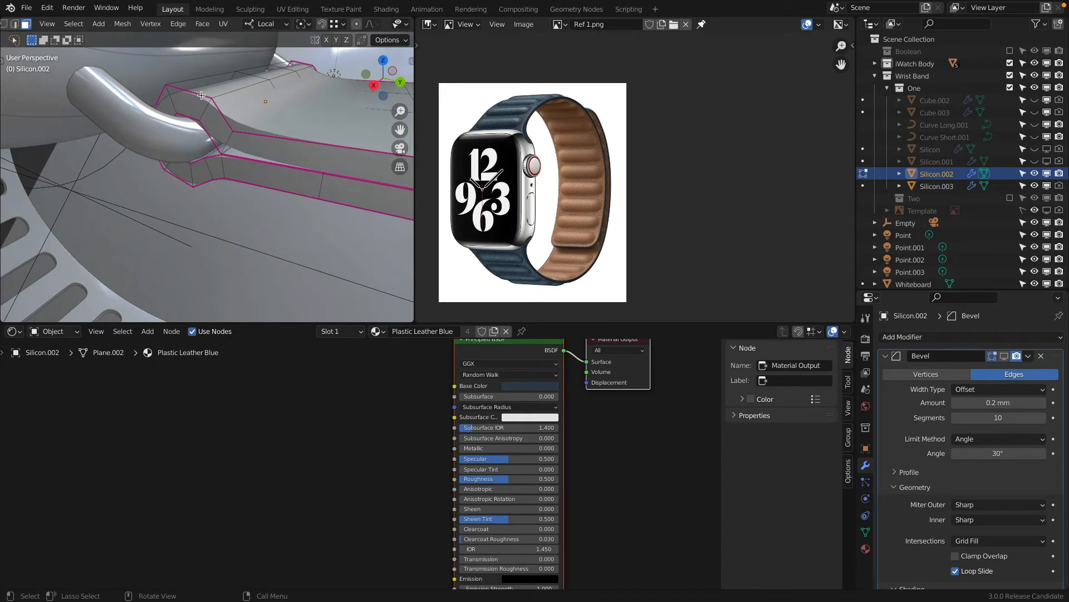
key(a)
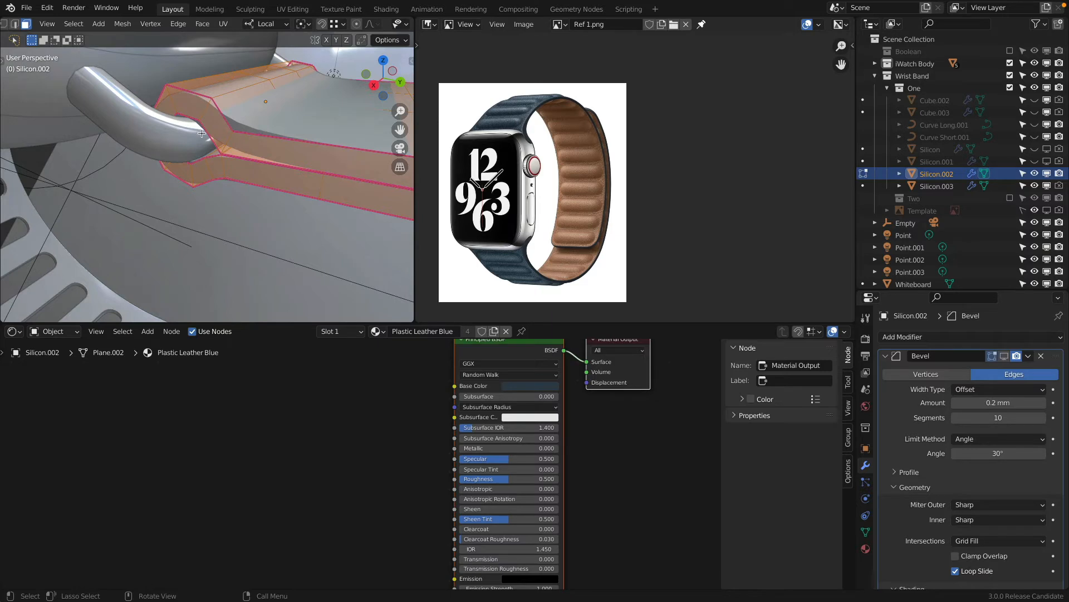
key(n)
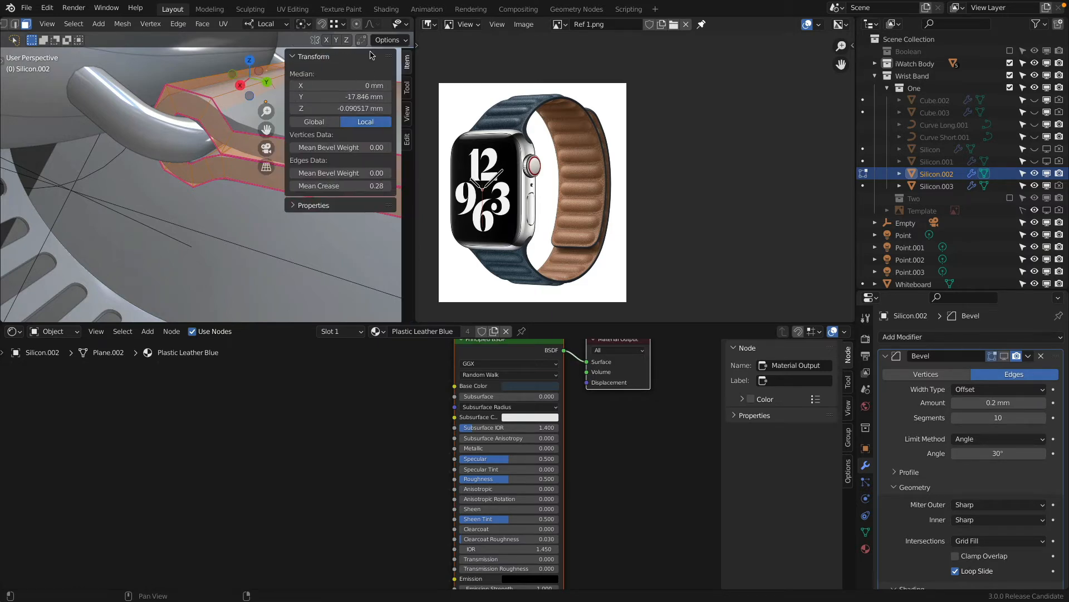
click(343, 185)
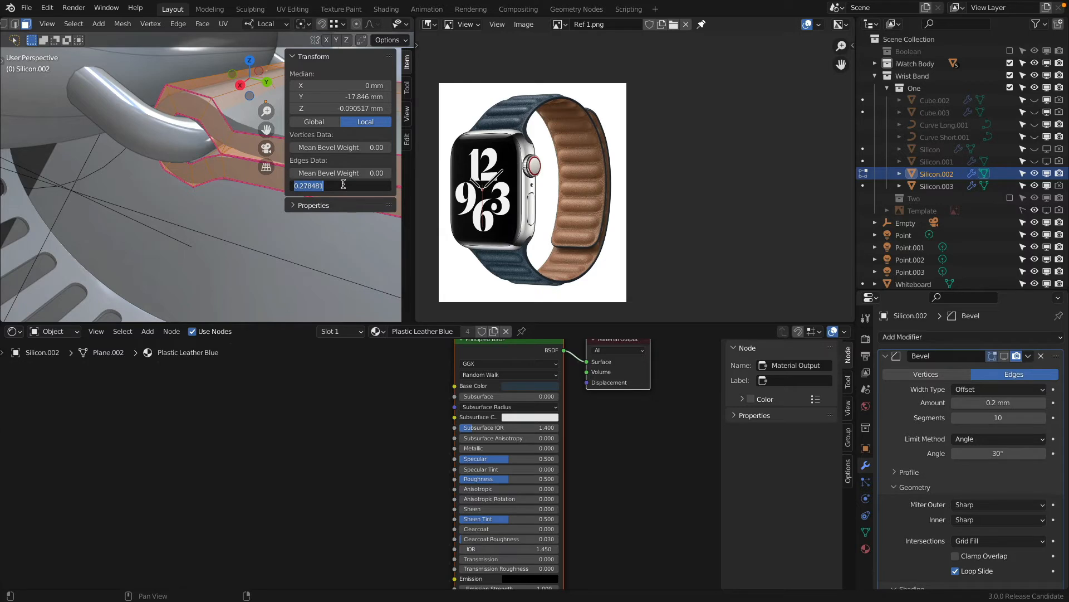
text(0)
key(Return)
key(n)
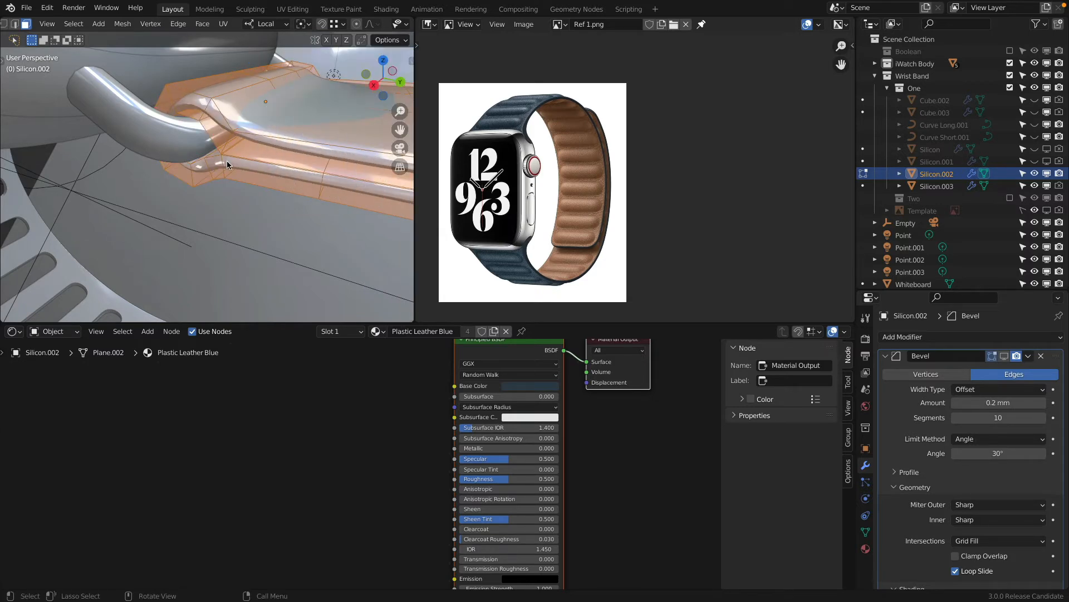
key(Tab)
mouse_move(226, 161)
middle_down()
mouse_move(276, 160)
mouse_move(238, 151)
middle_up()
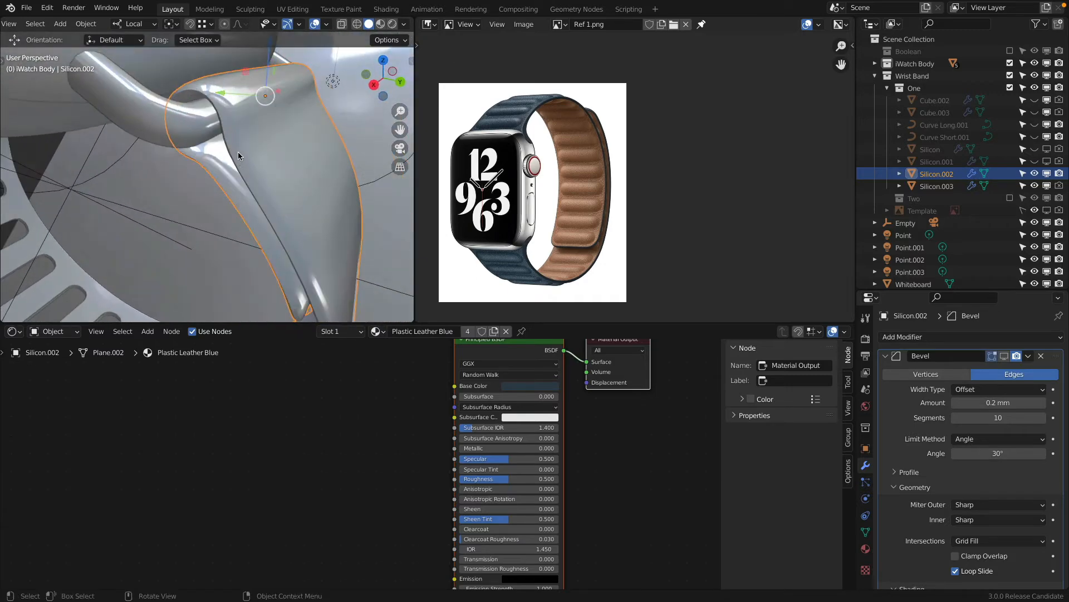
Select the border edge loops on one long side of the short strap's mesh and set their mean bevel weight to 1.00.
key(Tab)
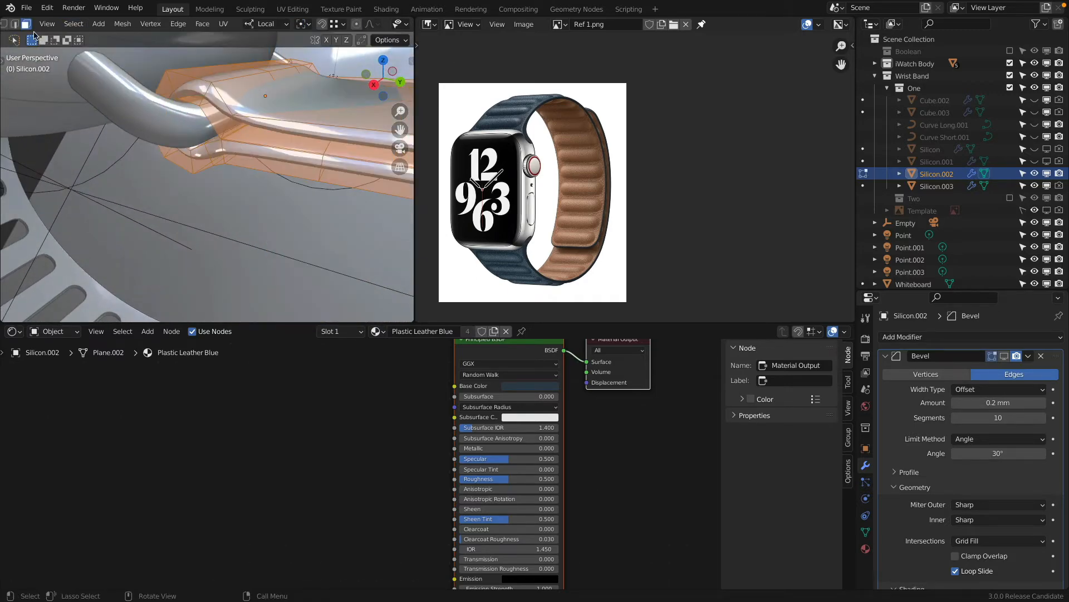
click(15, 24)
alt+click(221, 95)
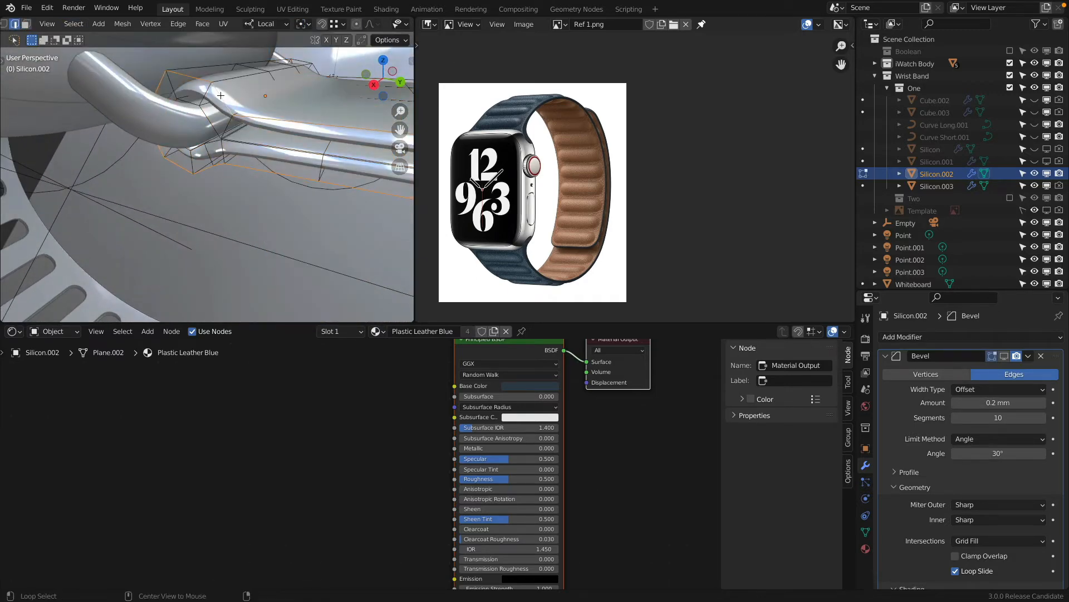
middle_drag(189, 104, 261, 146)
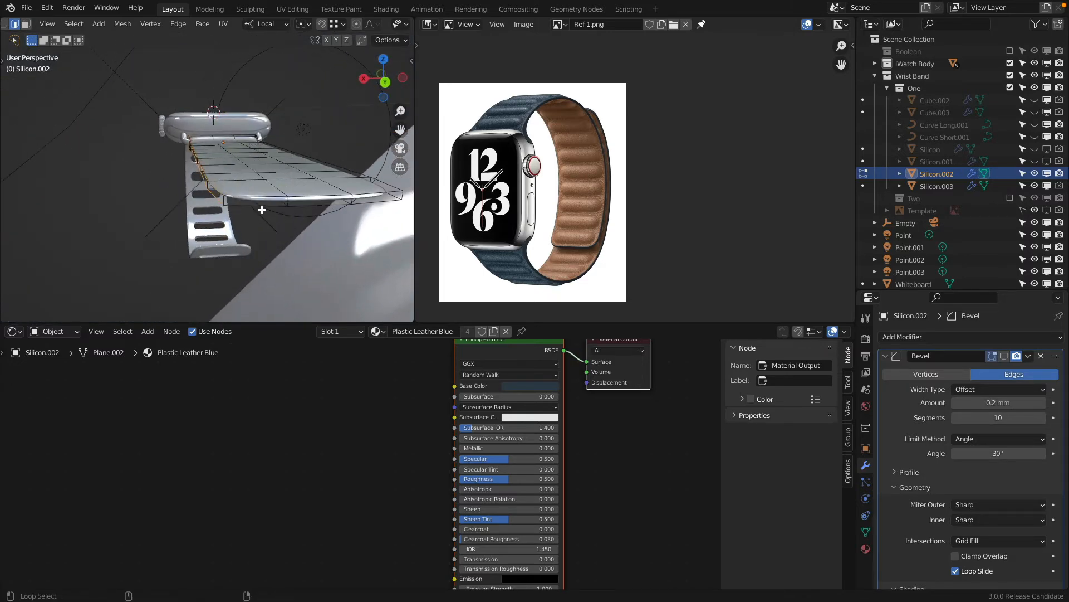
middle_drag(265, 195, 220, 67)
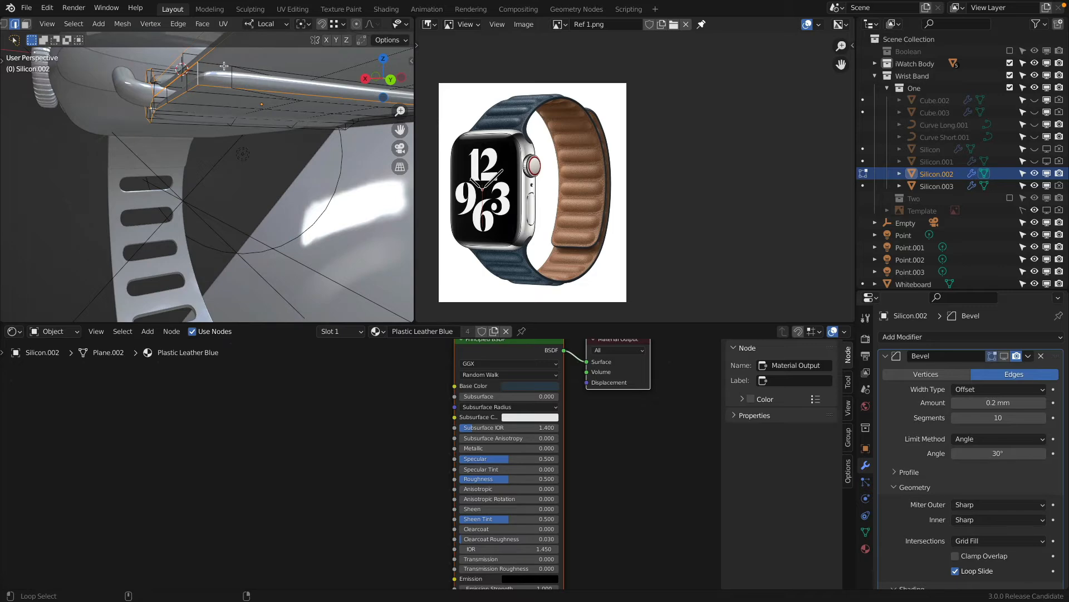
alt+shift+click(285, 71)
middle_drag(322, 85, 247, 121)
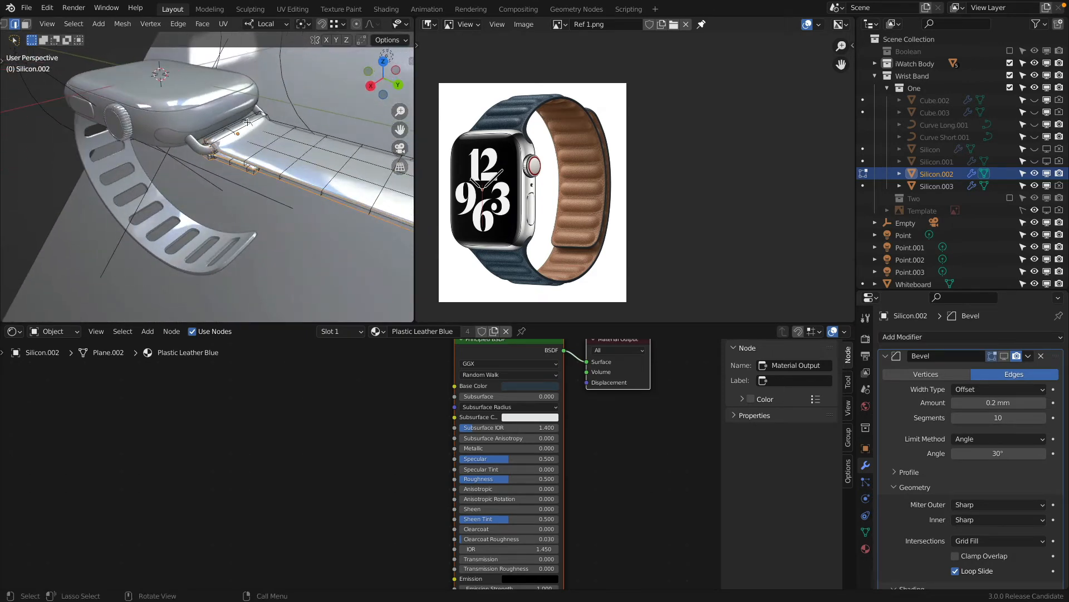
key(n)
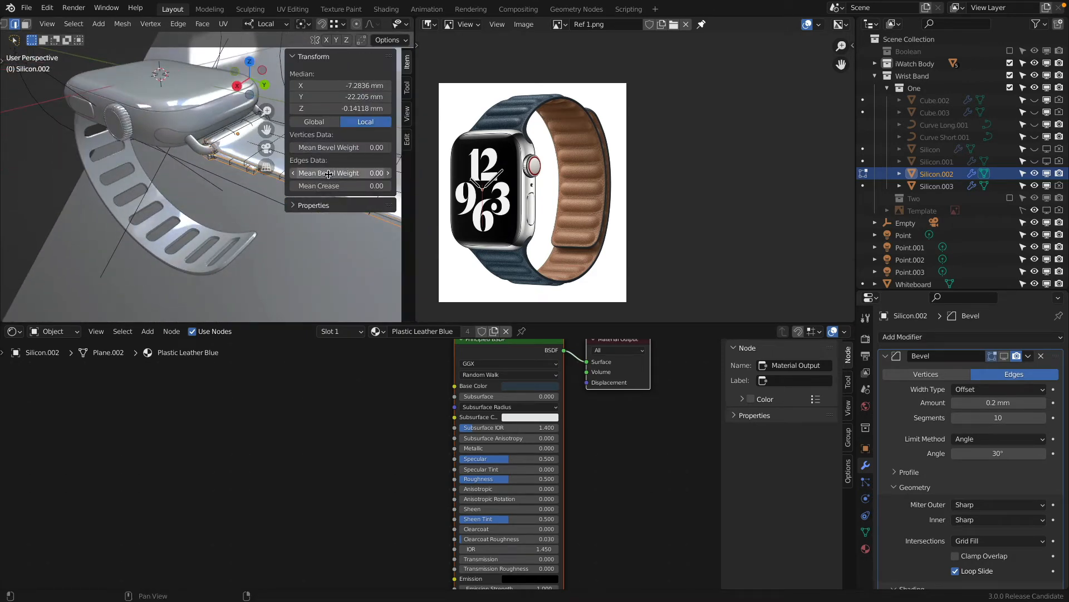
drag(341, 173, 388, 173)
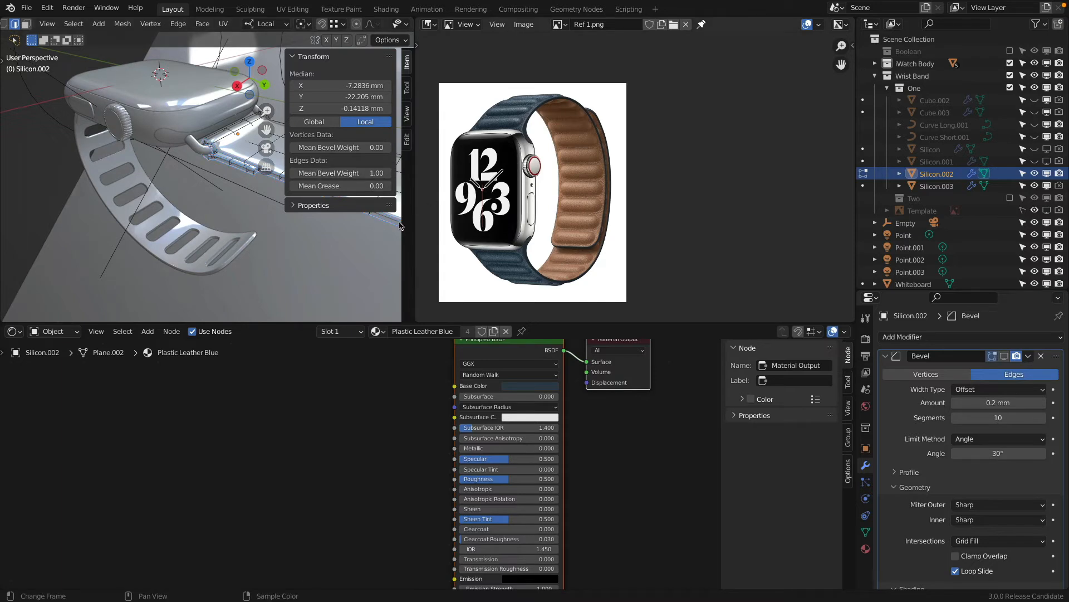
key(n)
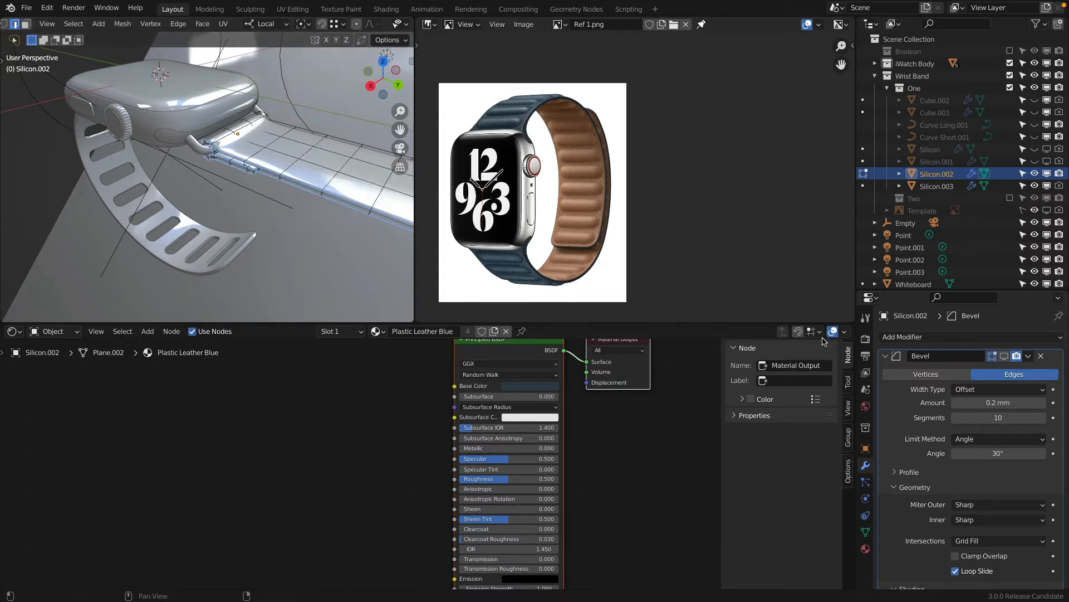
Set the limit method of the Bevel modifier on Silicon.002 to Weight and return to object mode.
click(998, 439)
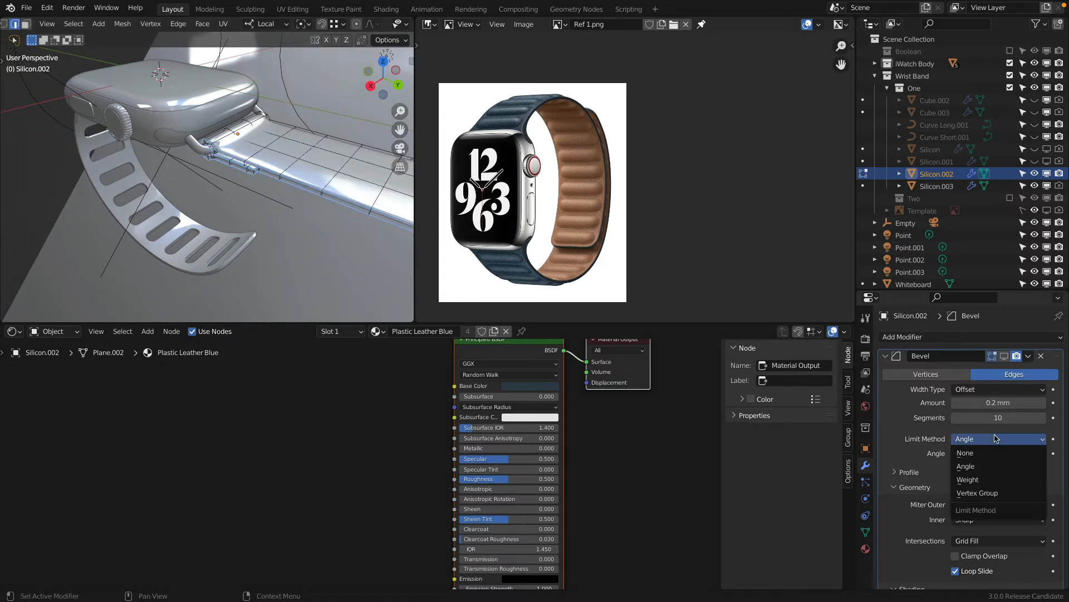
click(1007, 482)
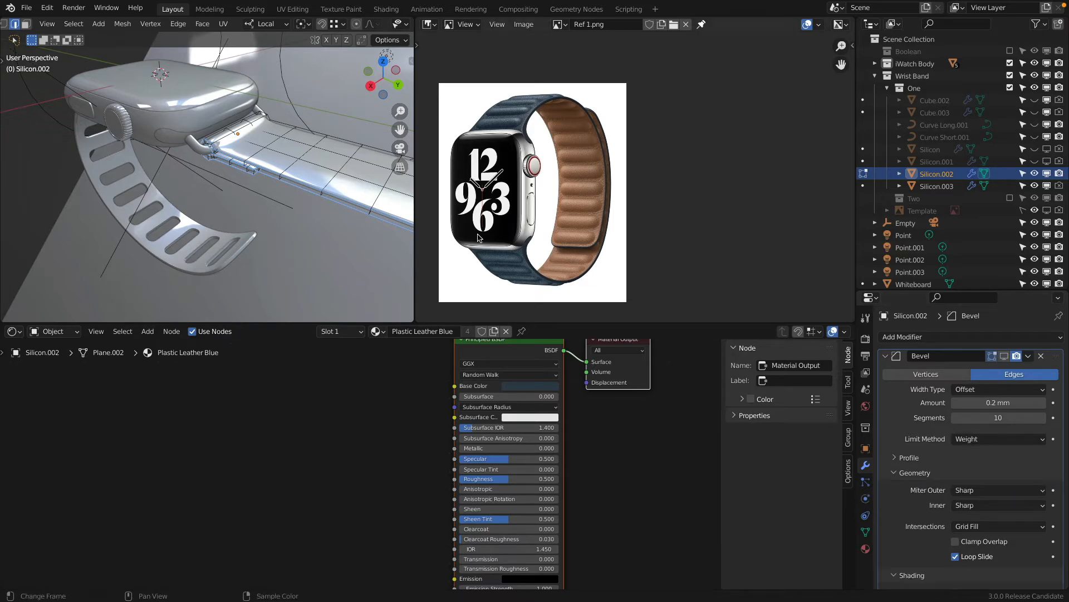
scroll(342, 202, up, 2)
scroll(342, 202, up, 1)
middle_drag(321, 192, 223, 172)
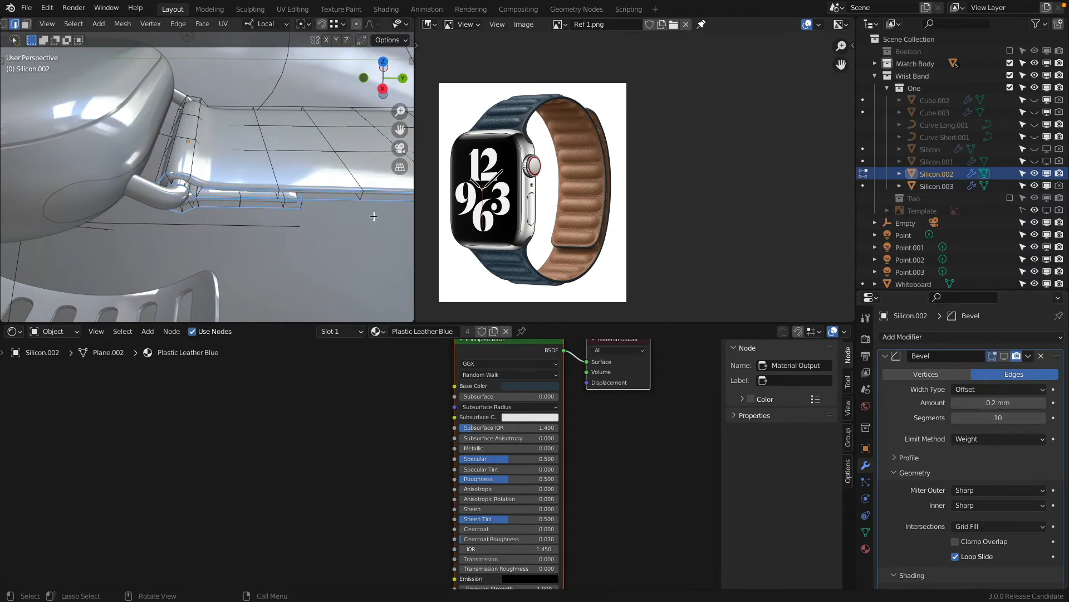
key(Tab)
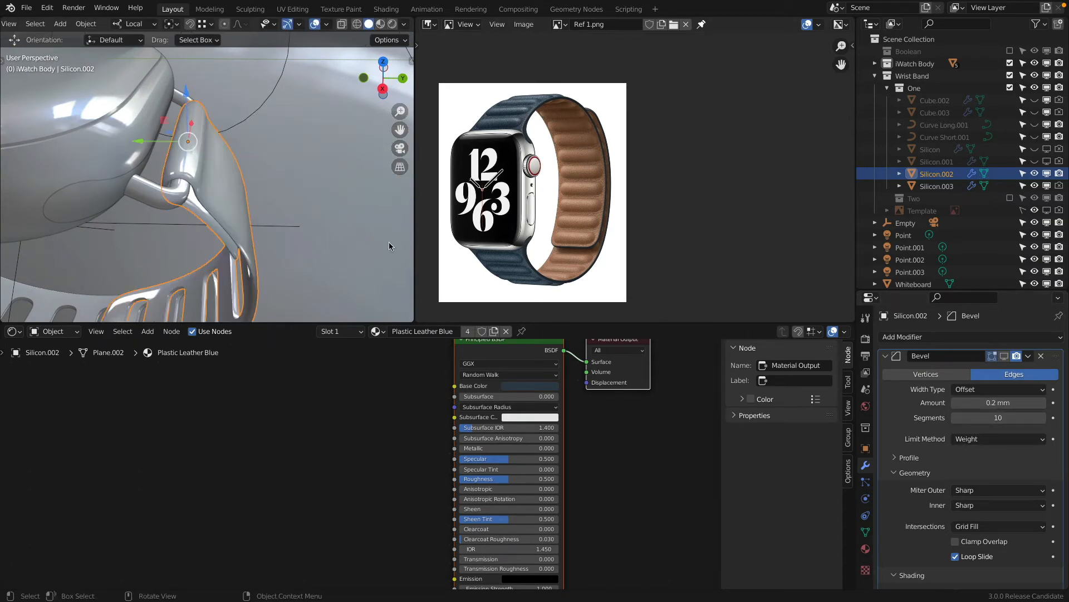
Turn off Subdivision and turn on Bevel in the viewport for Silicon.002, and examine the bevelled edges near the watch lug in wireframe.
click(887, 355)
click(1004, 372)
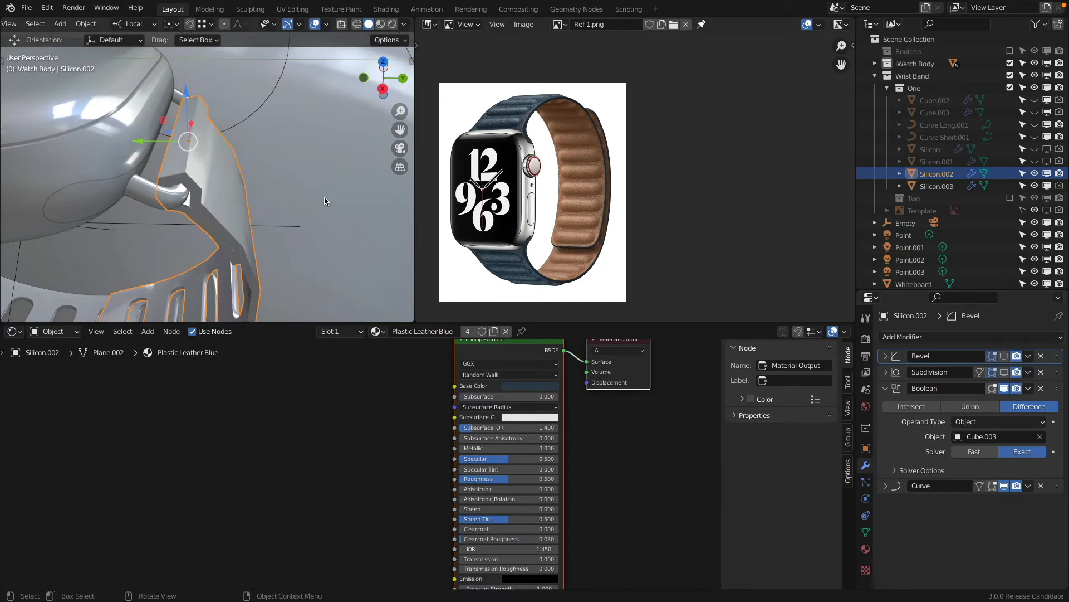
click(1004, 355)
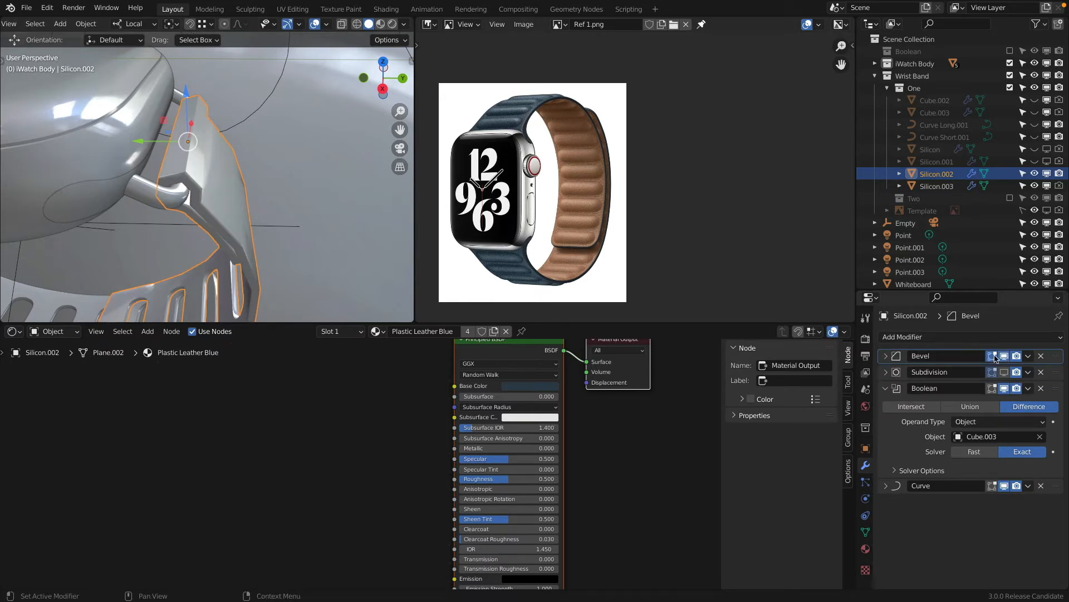
click(886, 355)
scroll(332, 182, up, 2)
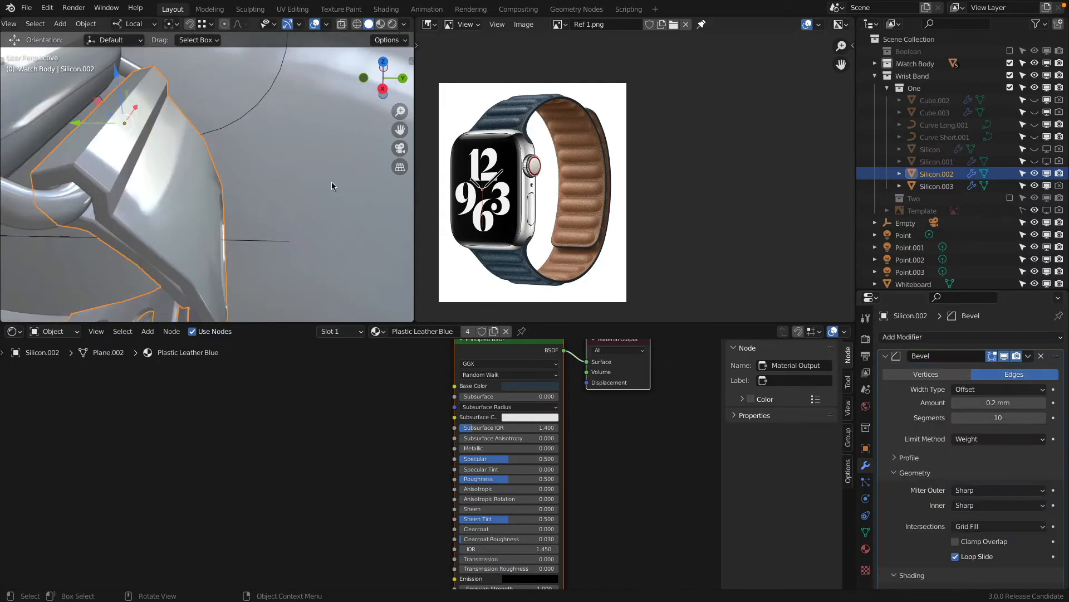
key(z)
click(51, 176)
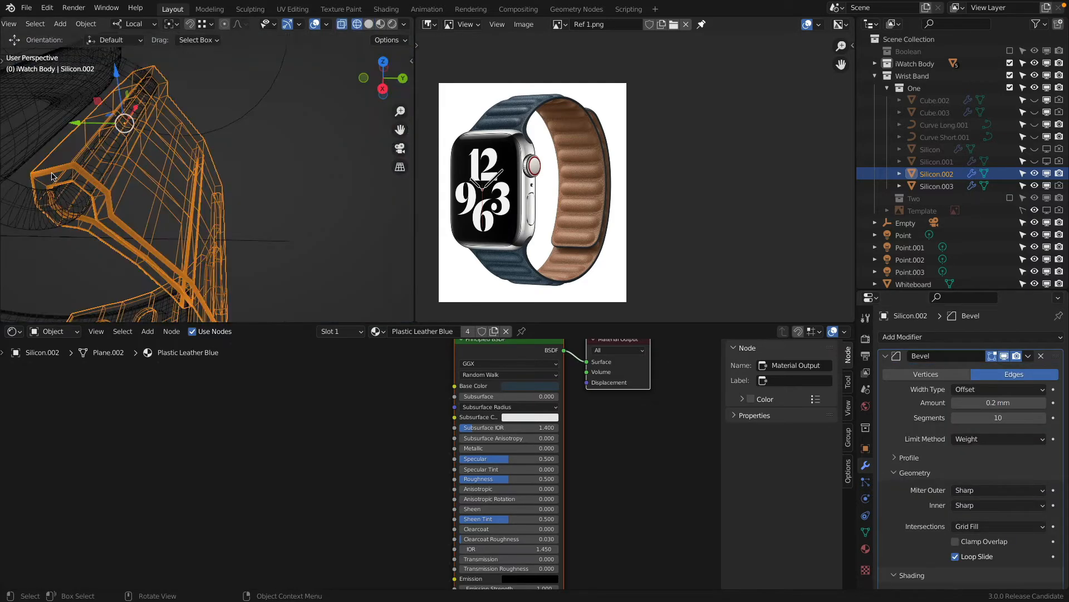
scroll(153, 196, up, 3)
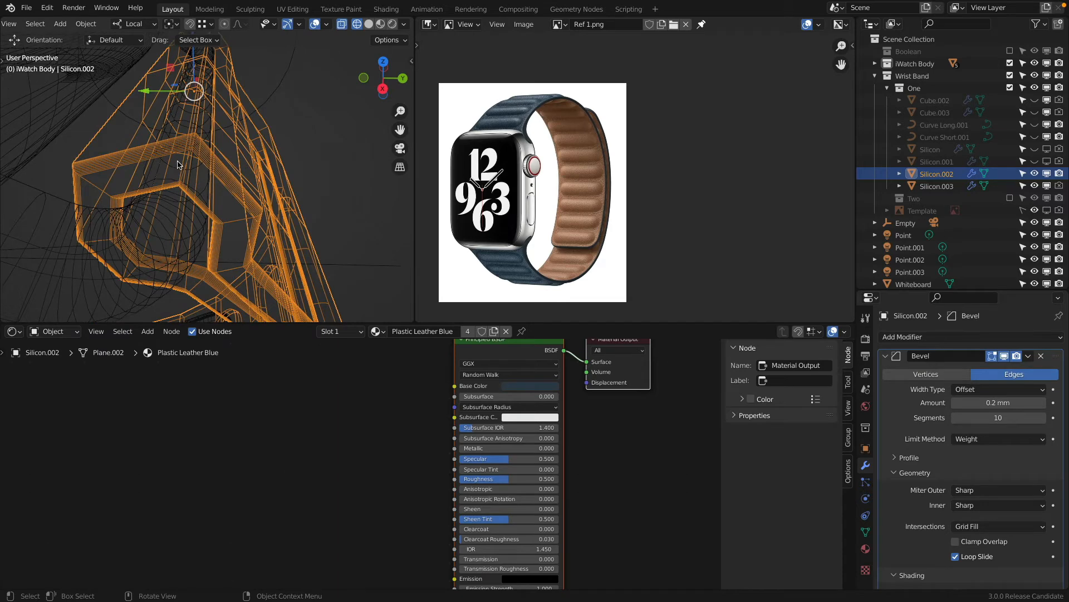
click(886, 356)
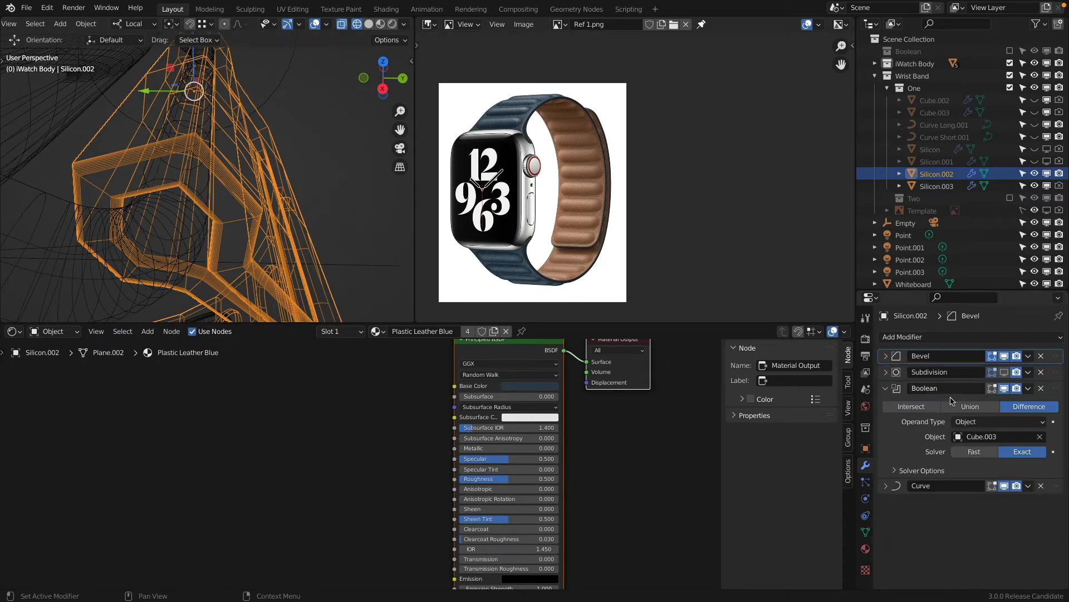
click(1004, 372)
click(1004, 371)
click(887, 356)
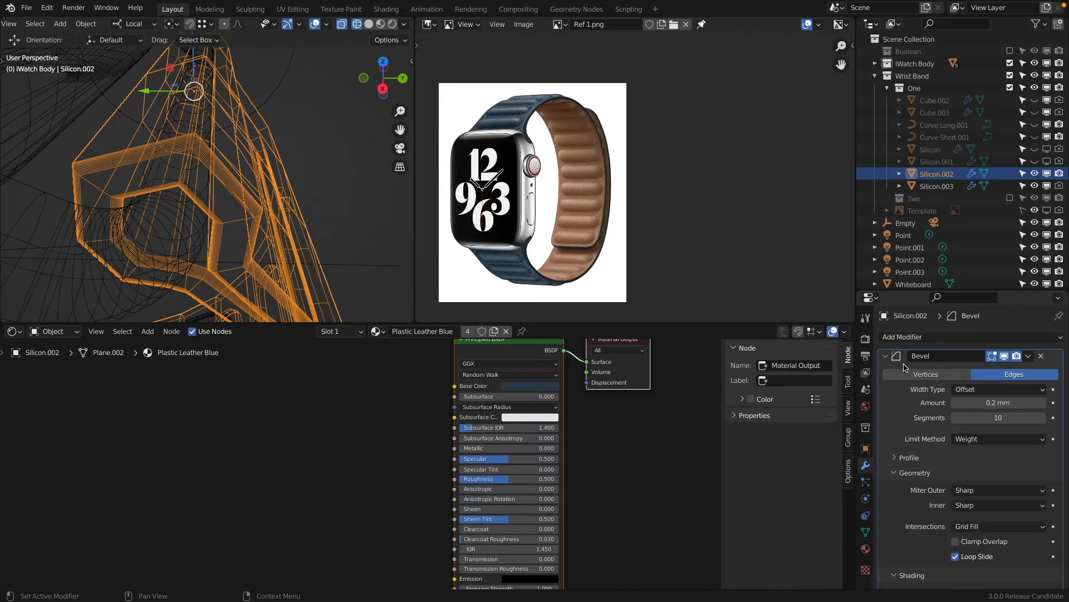
Set the bevel amount of Silicon.002 to 0.4 mm and show its Subdivision modifier in the viewport again in solid shading.
double_click(1005, 403)
text(.4)
key(Return)
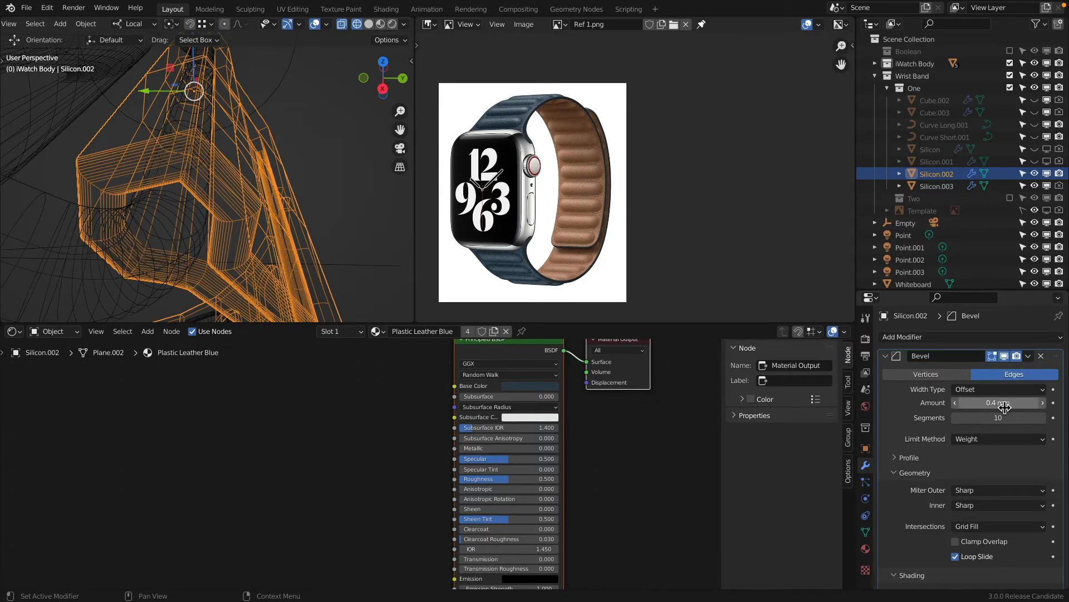
key(shift+z)
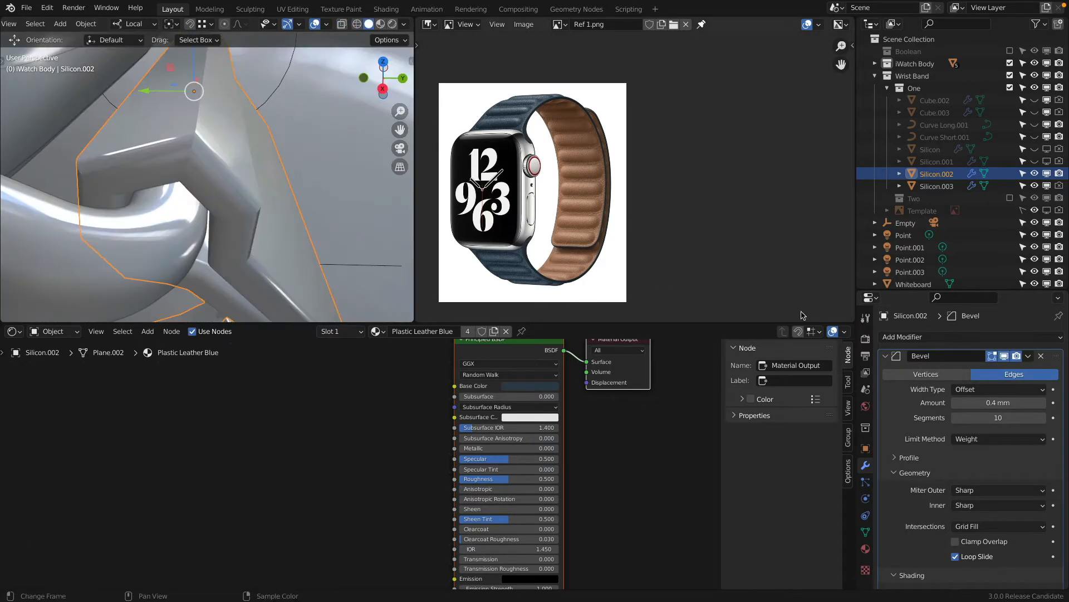
click(885, 356)
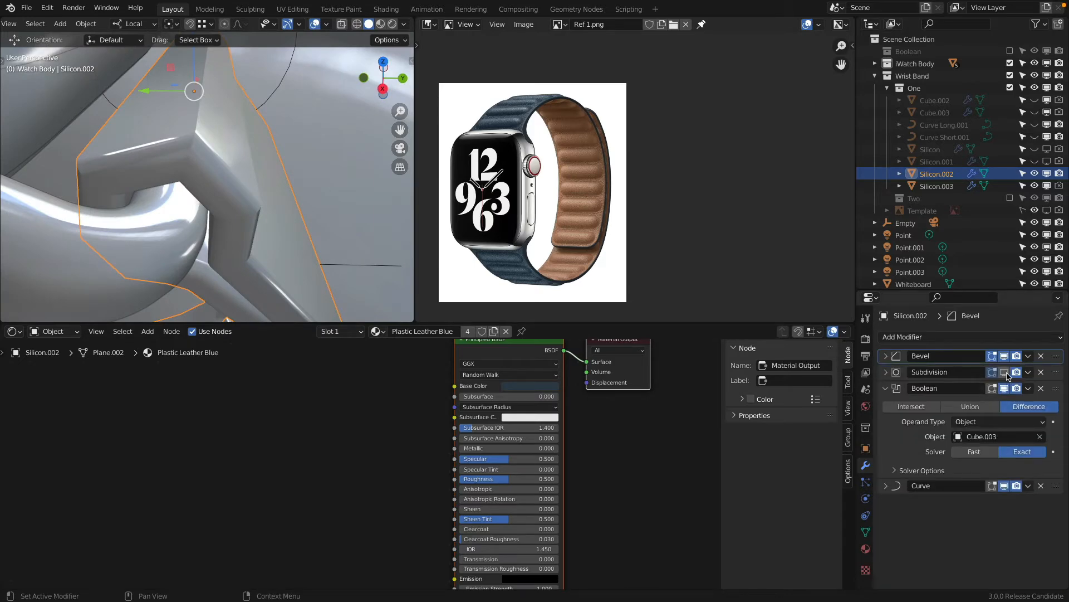
scroll(369, 195, down, 3)
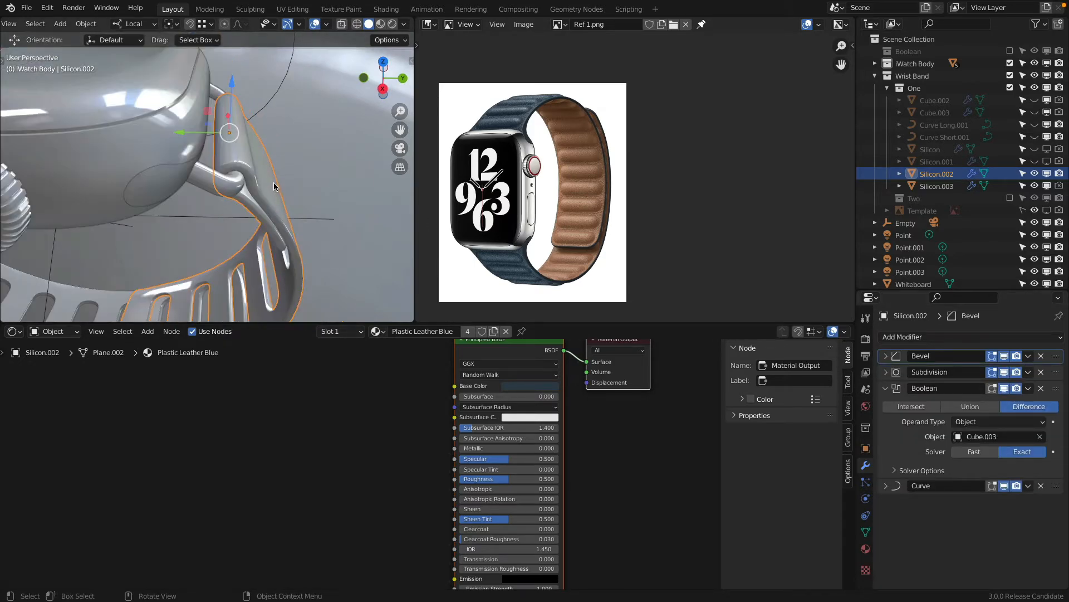
Select the entire mesh of the long strap Silicon.003 in edit mode and set its mean edge crease to 0.
shift+scroll(251, 165, left, 10)
scroll(256, 162, down, 3)
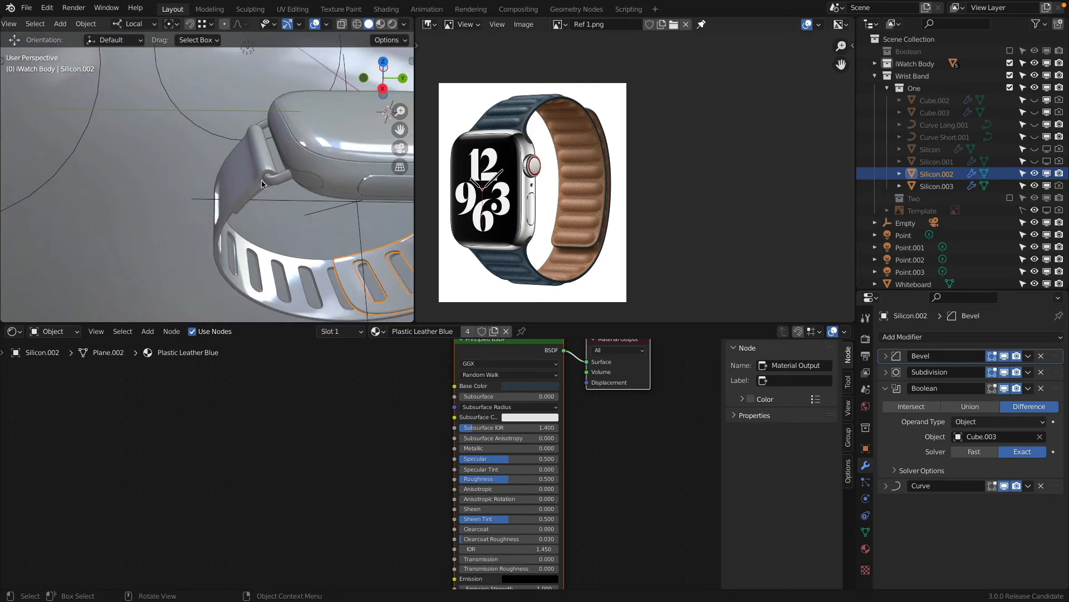
scroll(262, 183, up, 2)
click(254, 187)
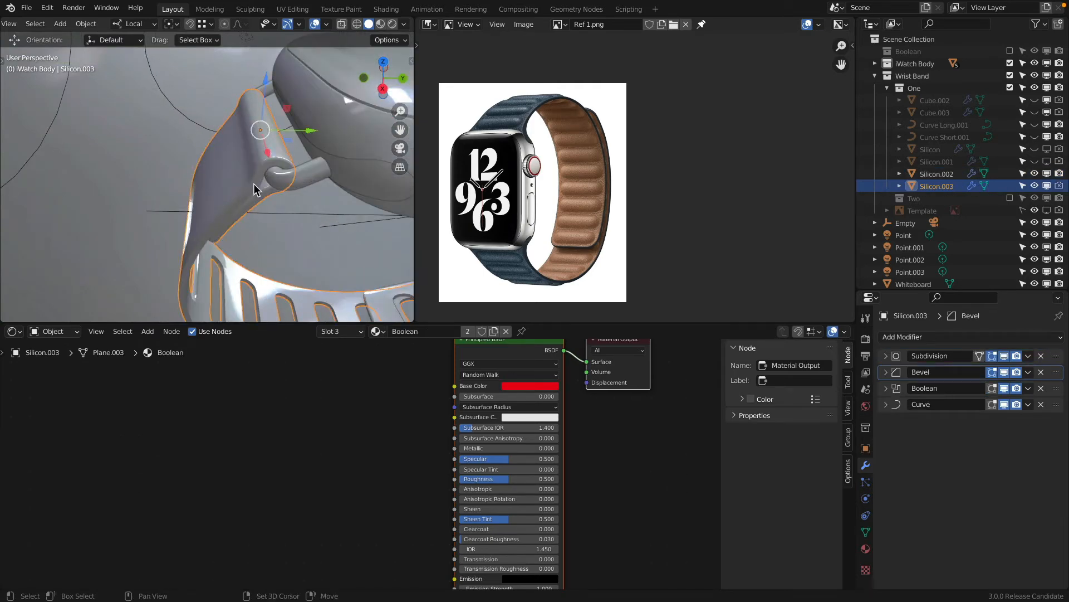
key(Tab)
middle_drag(162, 179, 185, 179)
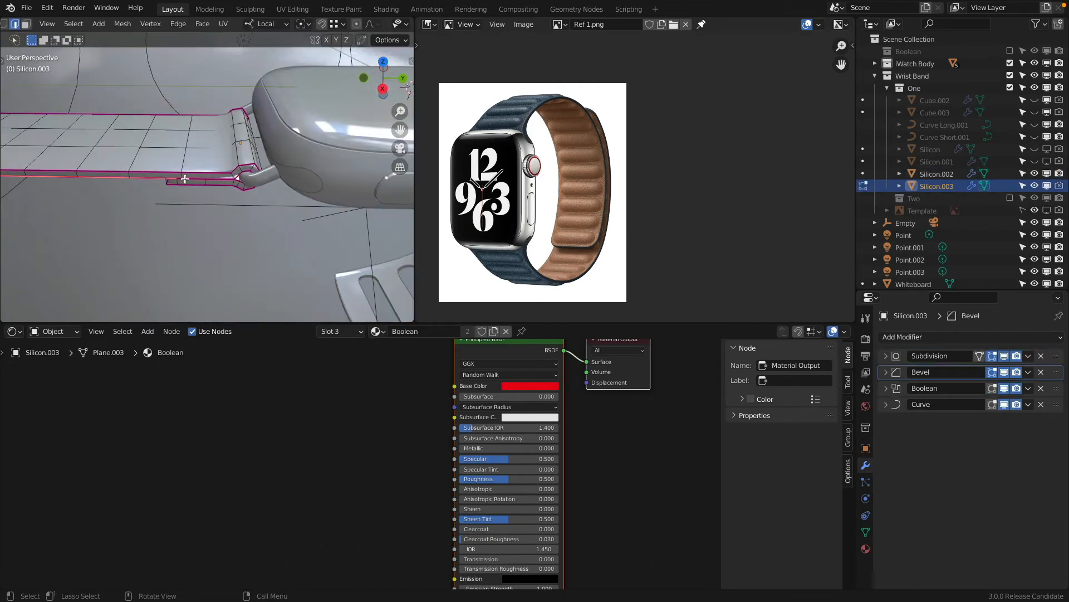
key(a)
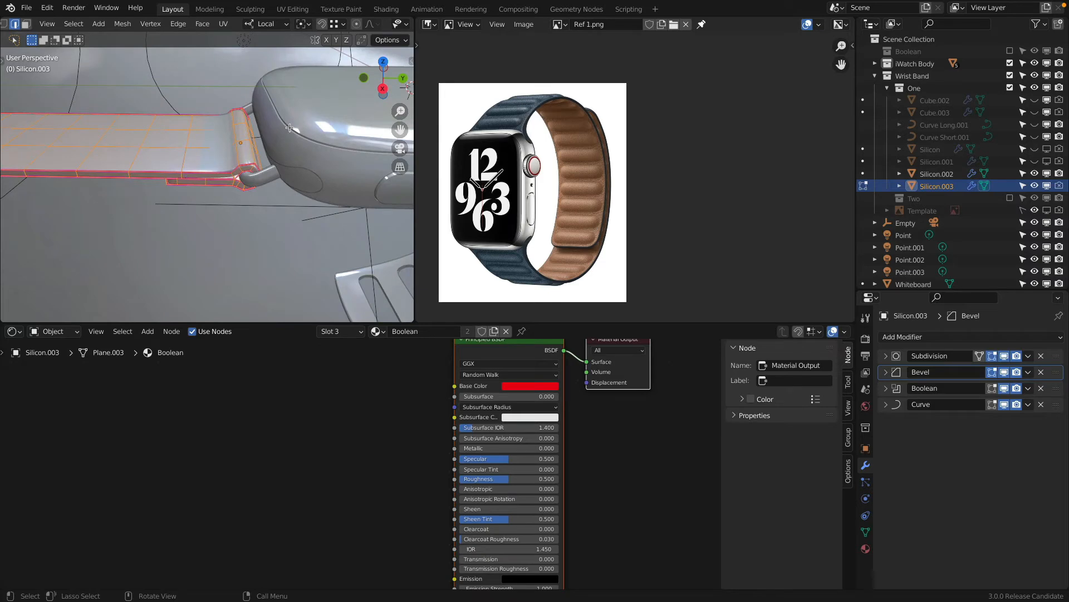
key(n)
click(344, 186)
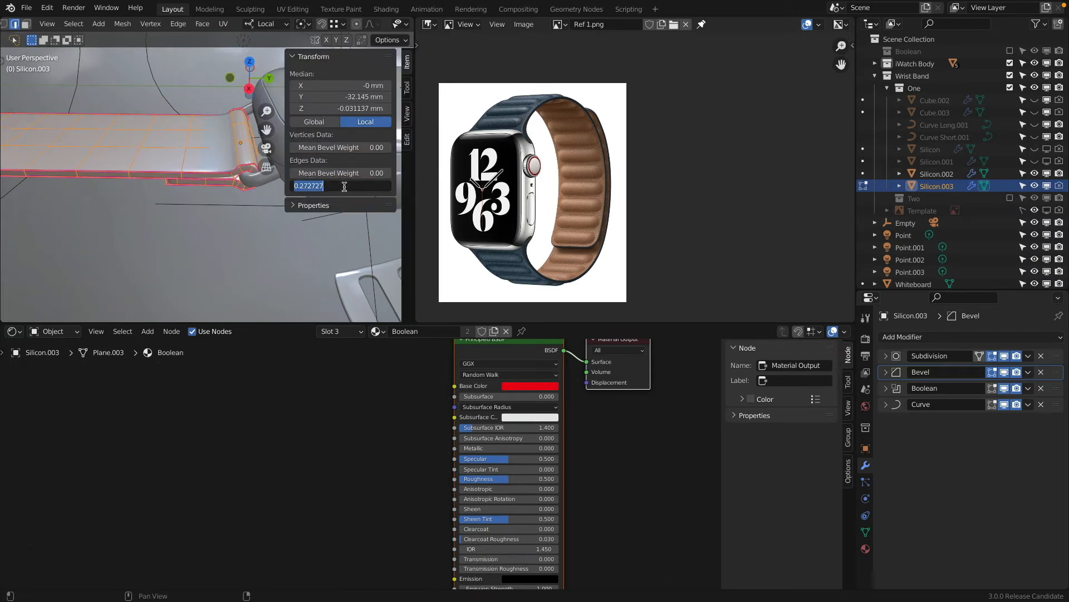
text(0)
key(Return)
Select the border edge loops along the side and the end of Silicon.003's mesh and set their mean bevel weight to 1.00.
alt+middle_click(126, 199)
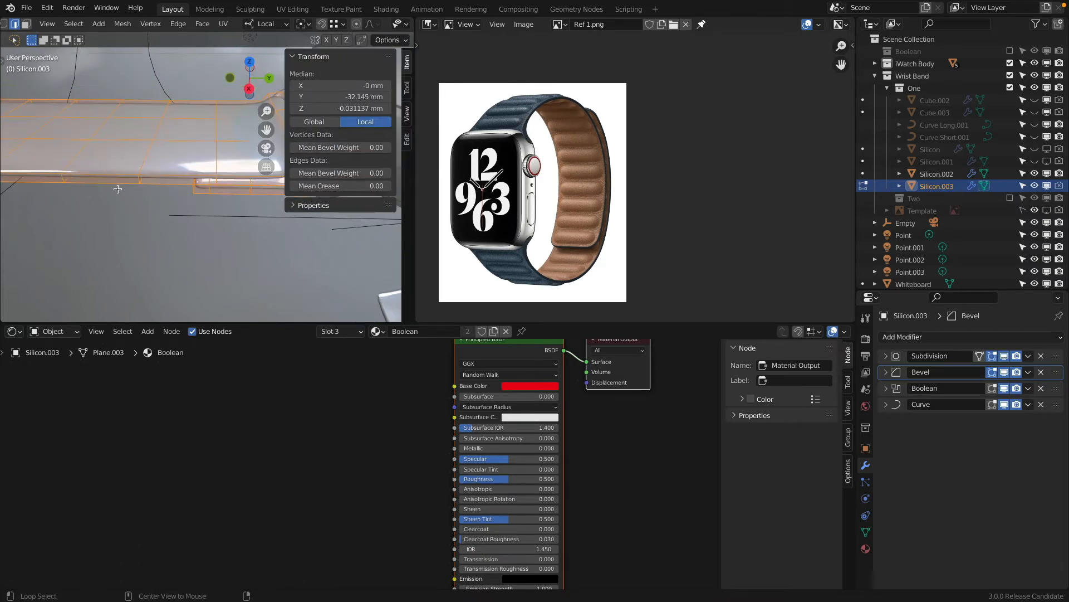
alt+click(117, 184)
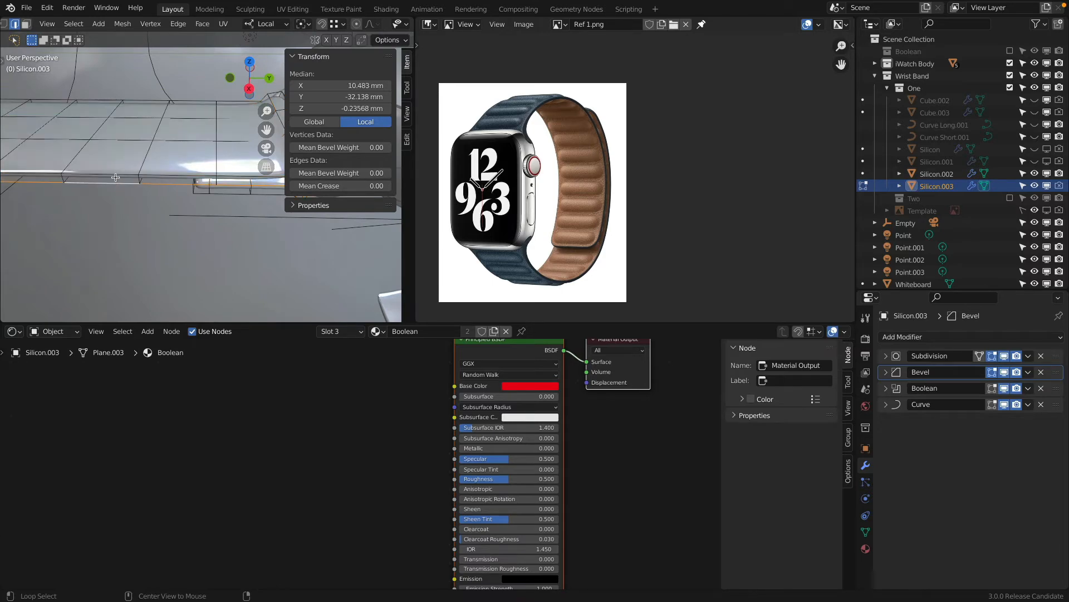
alt+shift+click(115, 174)
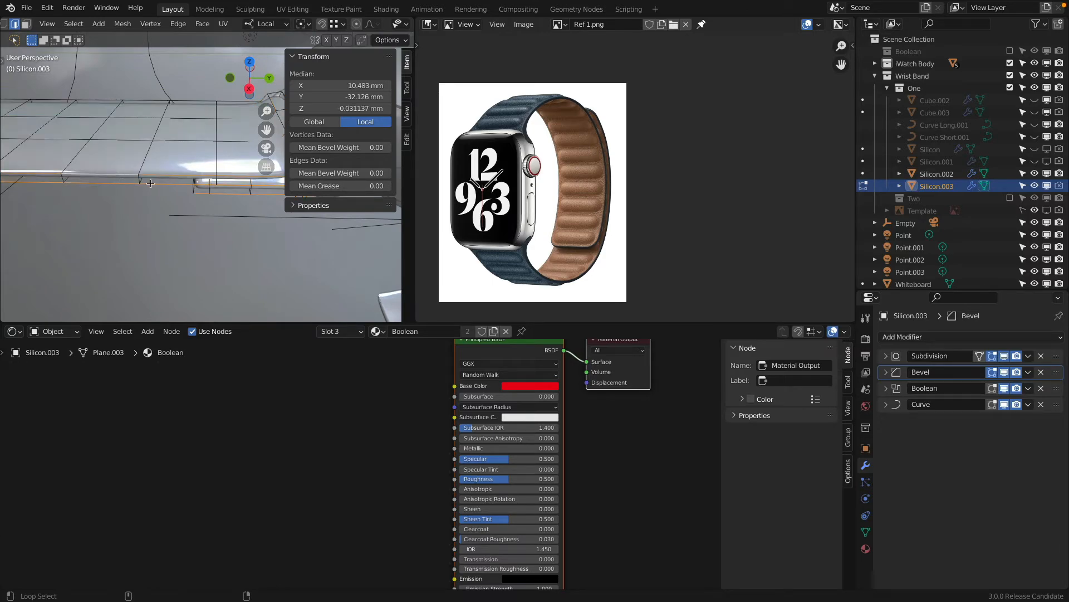
middle_drag(229, 196, 149, 138)
alt+shift+click(176, 135)
alt+shift+click(176, 154)
scroll(176, 155, down, 4)
scroll(176, 159, down, 3)
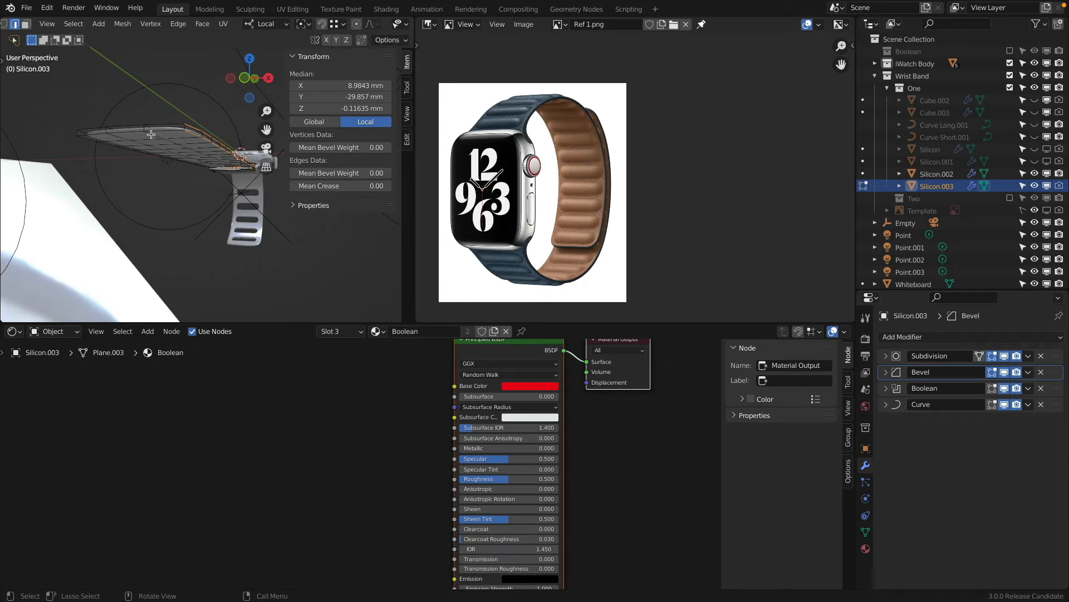
alt+shift+click(123, 125)
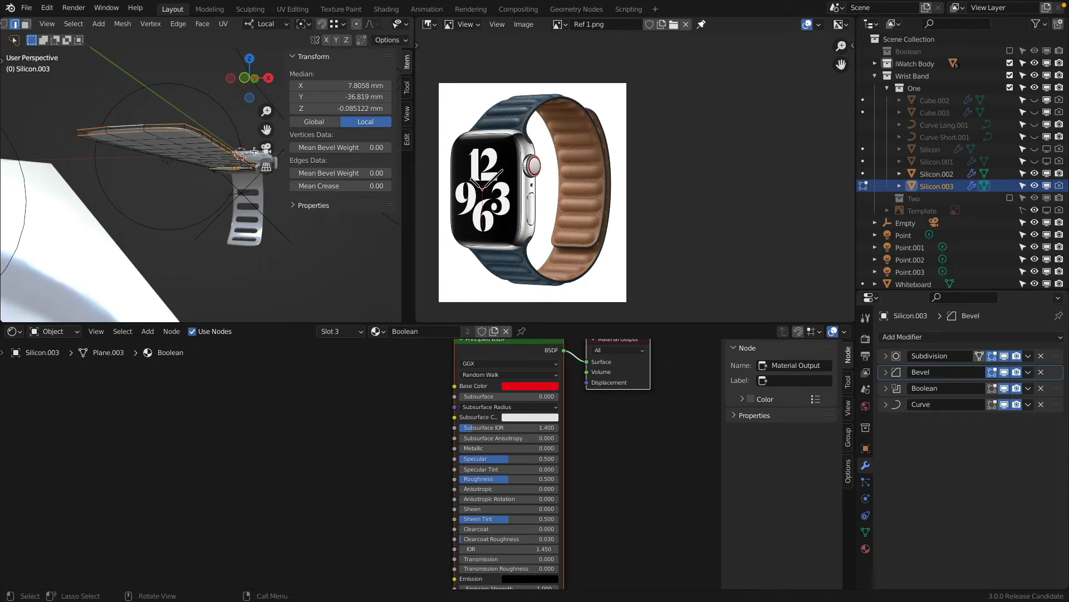
click(341, 173)
text(1)
key(Return)
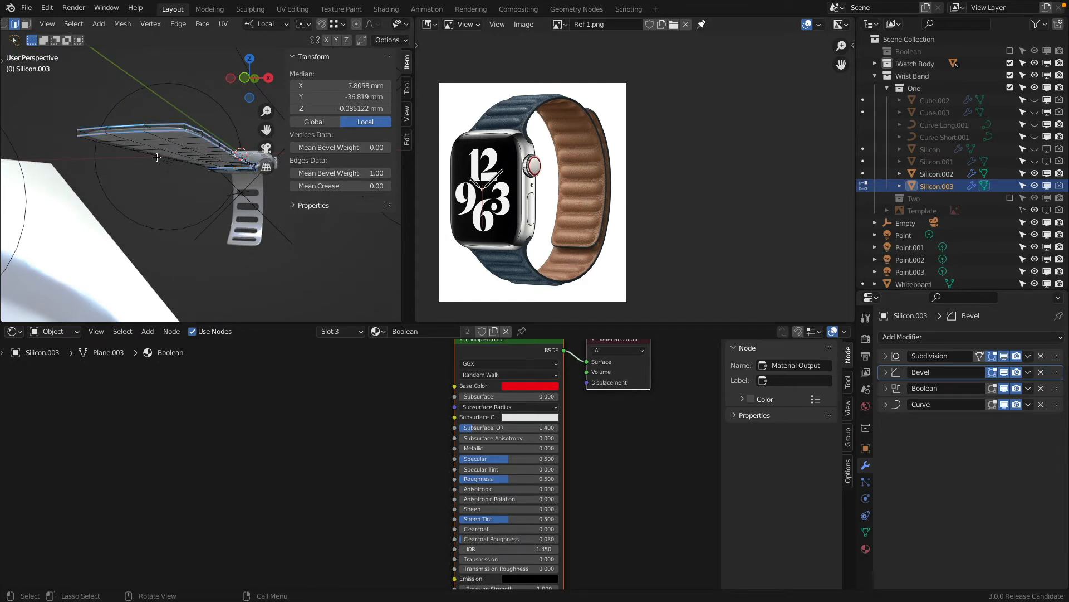
Move the Bevel modifier above Subdivision in Silicon.003's modifier stack and expand its settings.
middle_drag(182, 140, 159, 169)
scroll(158, 169, up, 4)
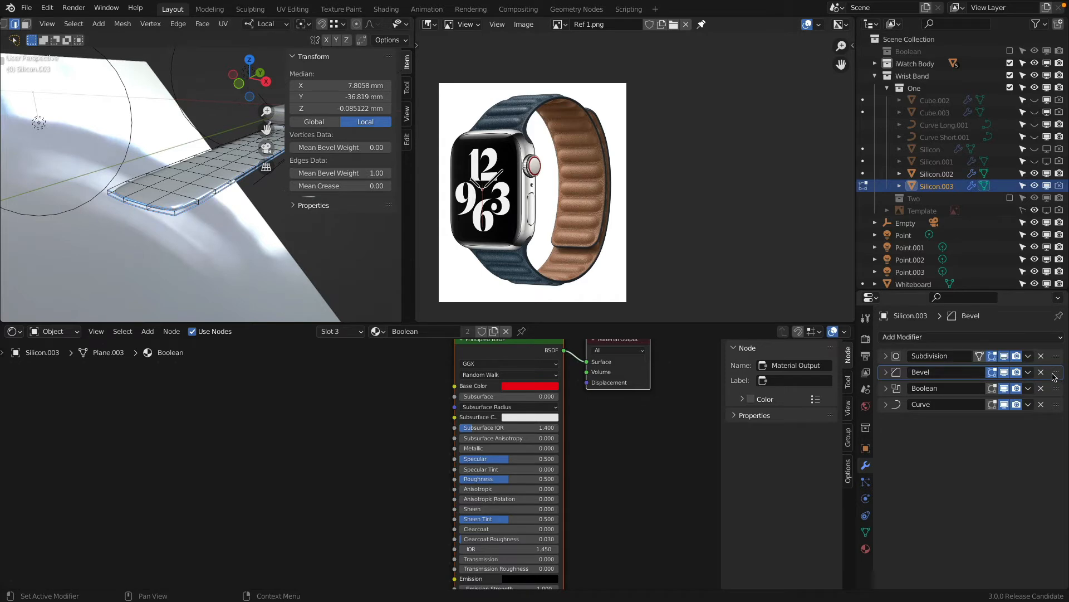
drag(1054, 376, 1053, 356)
click(887, 356)
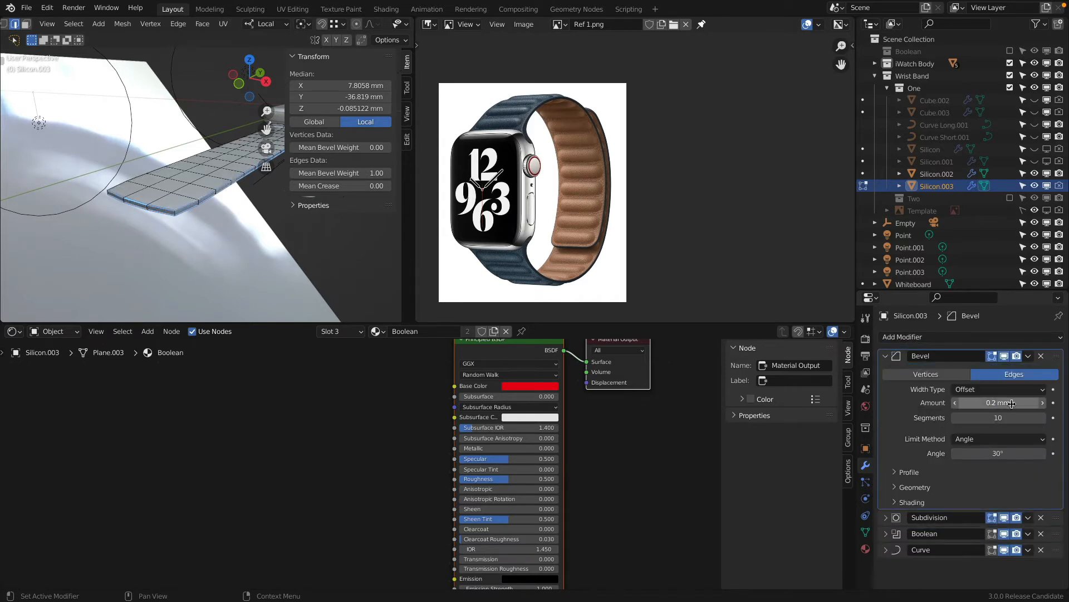
Set the bevel amount of Silicon.003 to 0.5 mm and its limit method to Weight.
click(1012, 402)
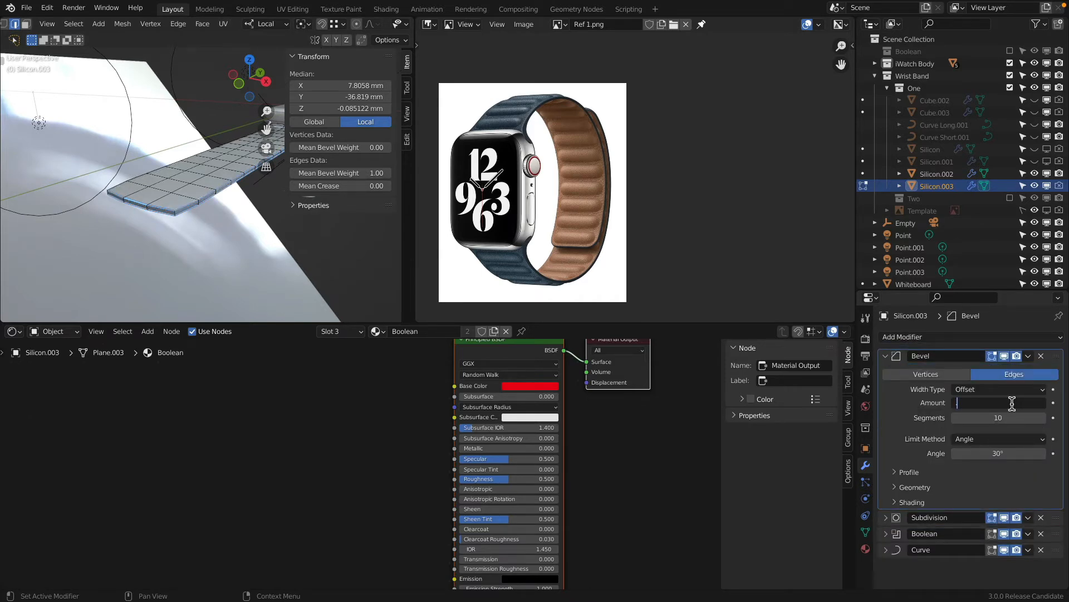
text(.5)
key(Return)
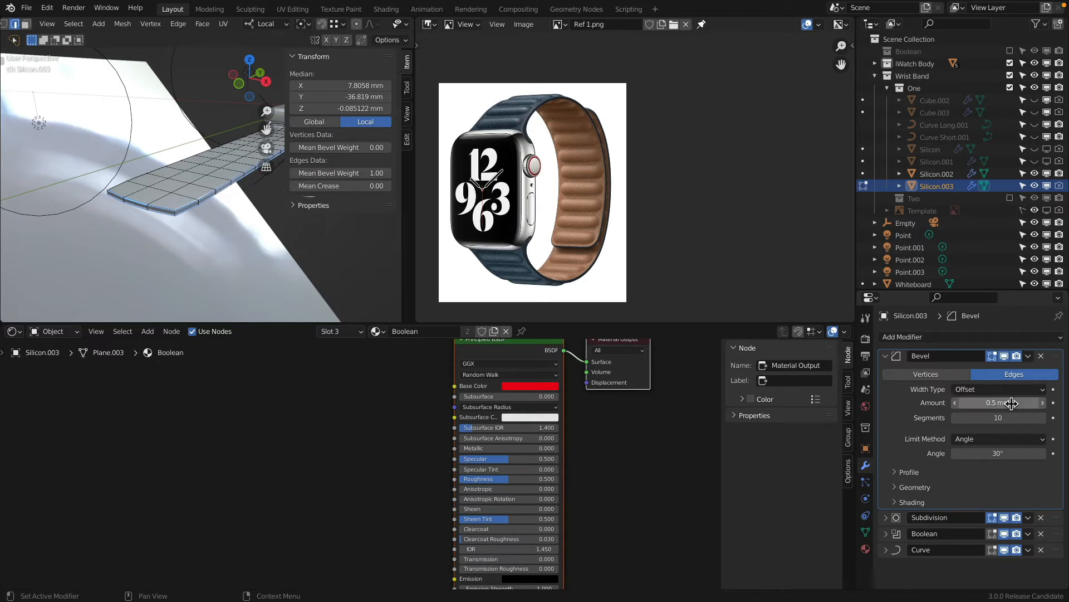
click(1000, 439)
click(967, 479)
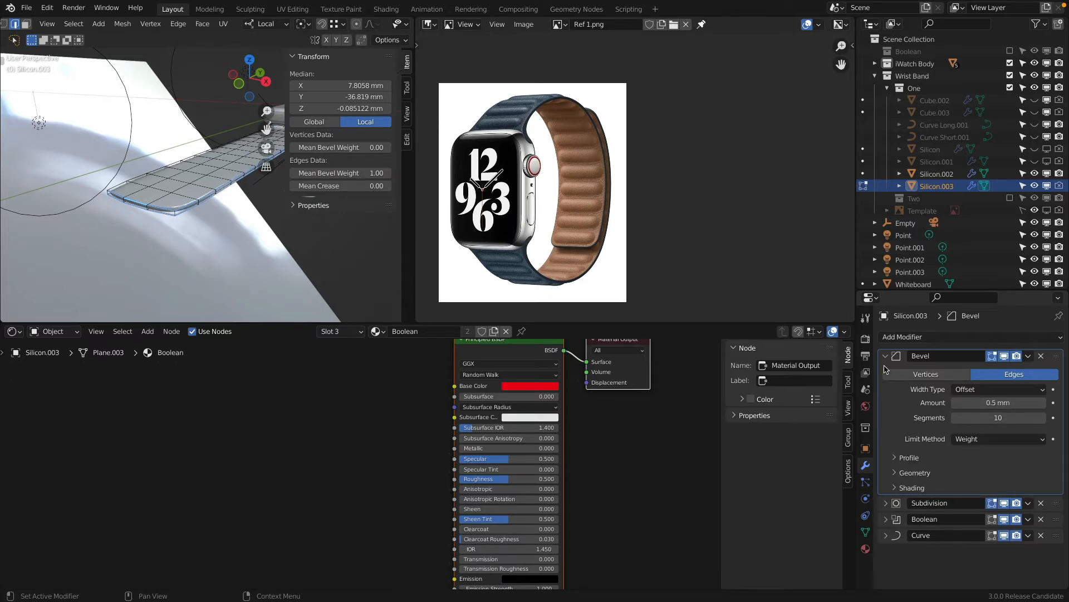
Check the strap's end corner in wireframe, set the bevel amount of Silicon.003 to 0.4 mm, and return to object mode in solid shading.
key(KP_Decimal)
key(z)
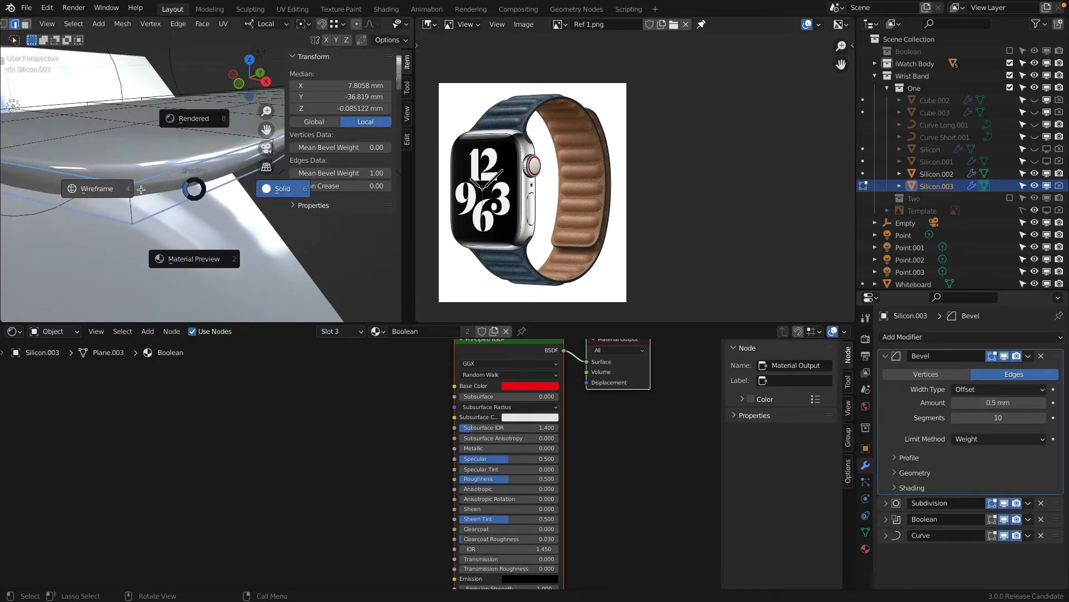
click(175, 194)
click(1016, 402)
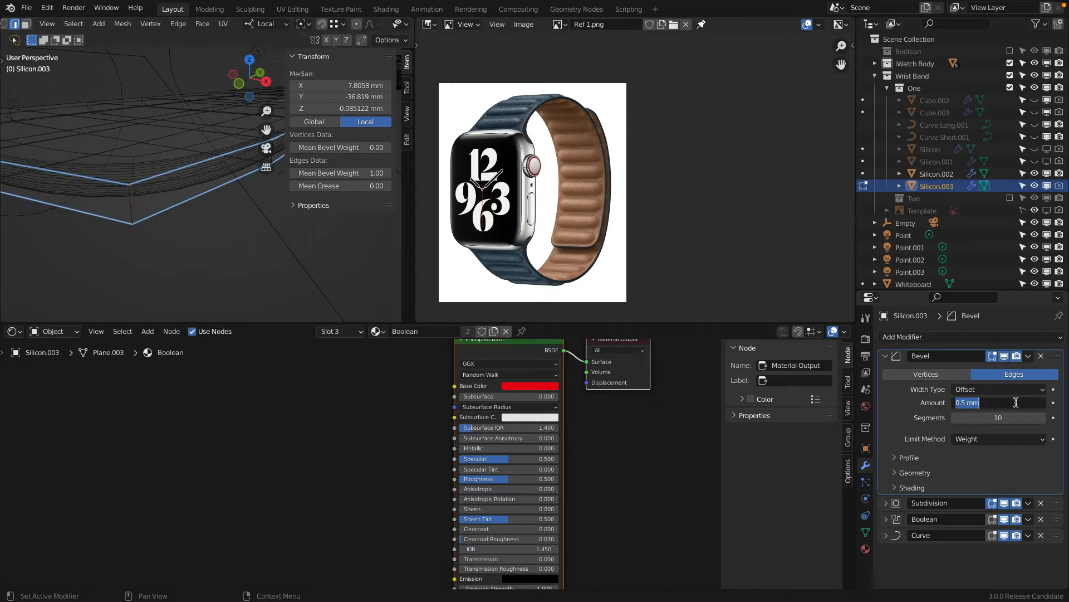
text(.4)
key(Return)
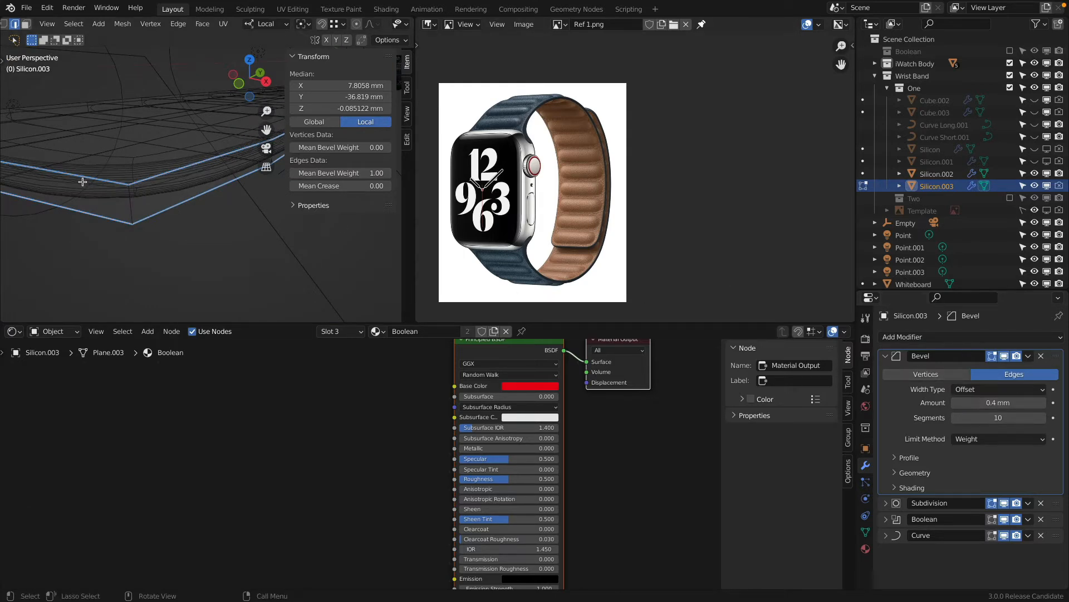
key(Tab)
key(shift+z)
Examine the bevelled strap edges around both watch lugs and the cutouts through the camera in solid shading.
scroll(179, 182, down, 10)
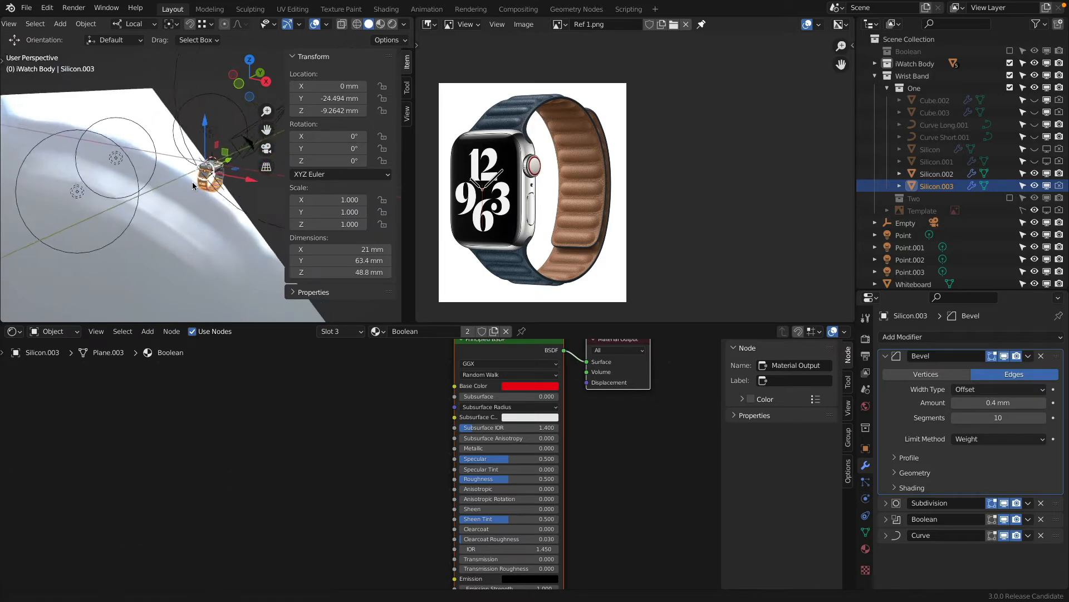
scroll(224, 171, up, 3)
key(KP_0)
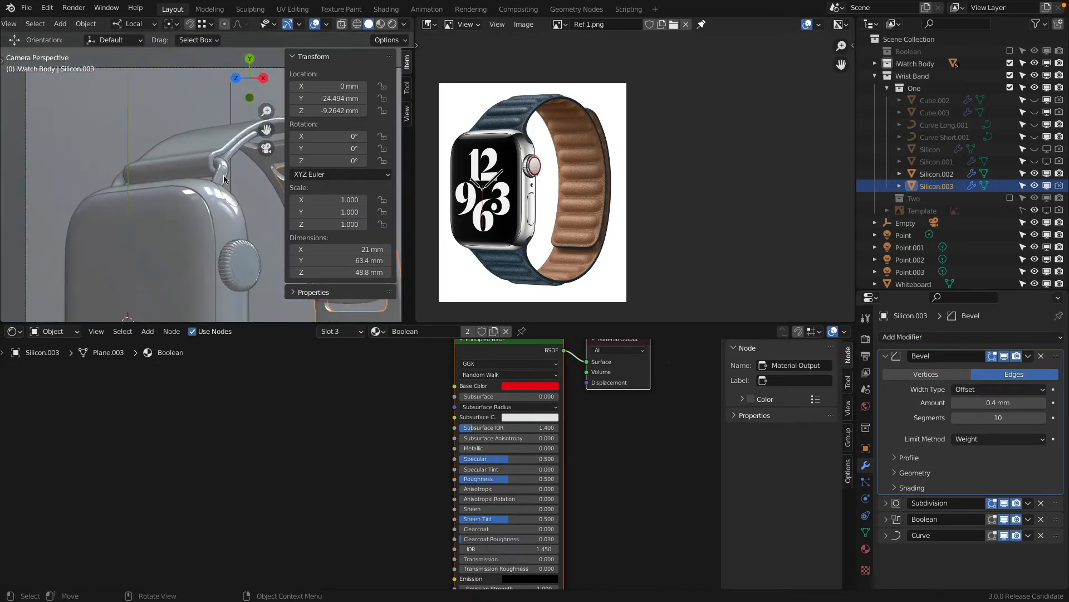
scroll(218, 167, down, 4)
shift+scroll(208, 147, down, 2)
scroll(216, 207, up, 4)
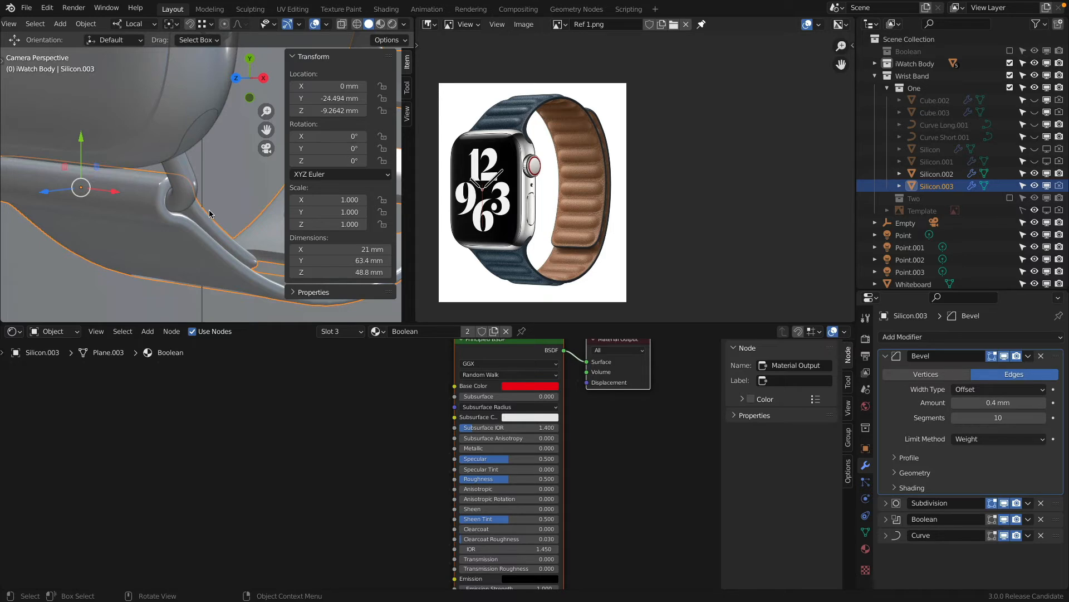
scroll(206, 207, down, 5)
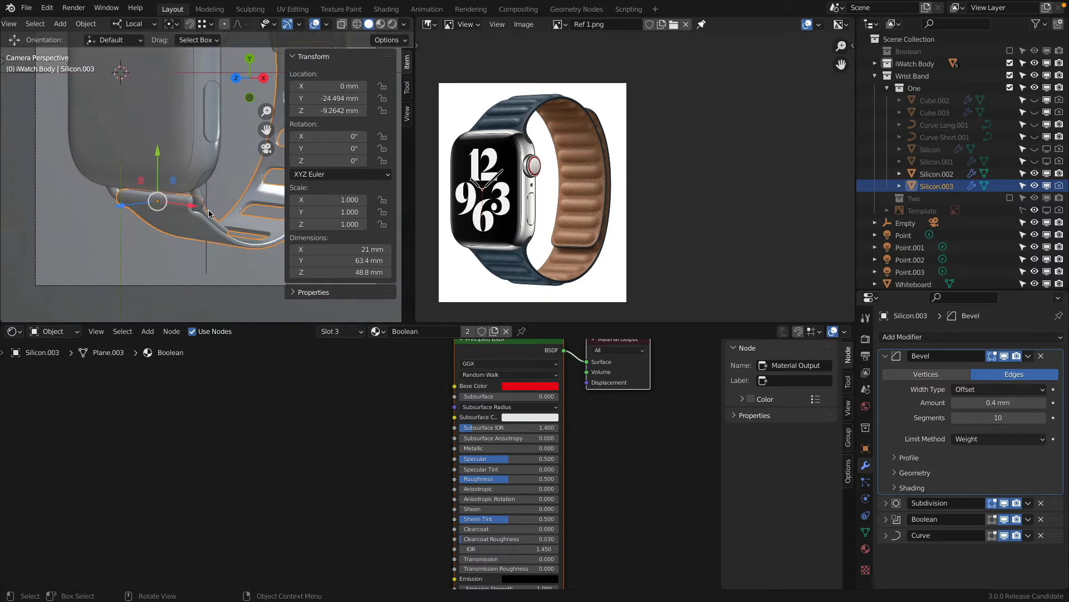
scroll(184, 111, up, 5)
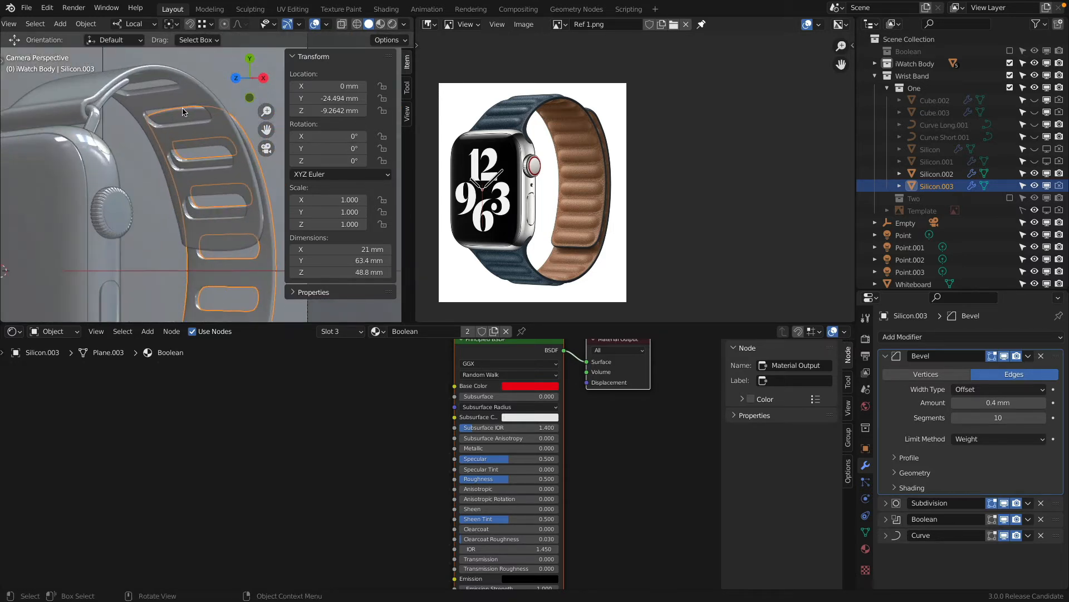
scroll(184, 111, down, 5)
Switch the camera view to rendered shading and examine the leather edges near the lug and the whole band against the reference.
key(z)
click(162, 119)
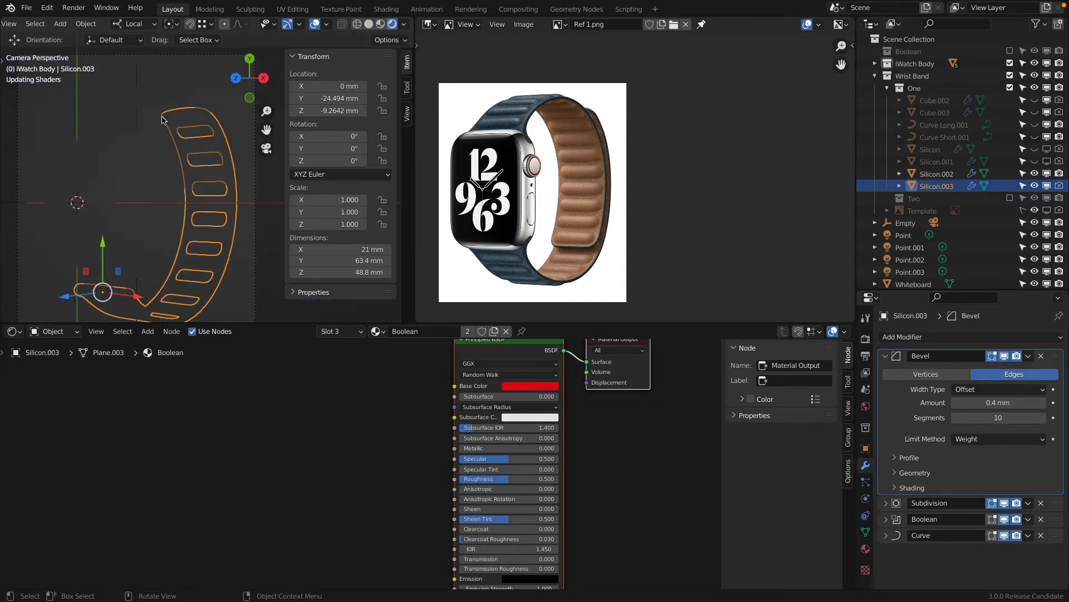
scroll(130, 108, up, 6)
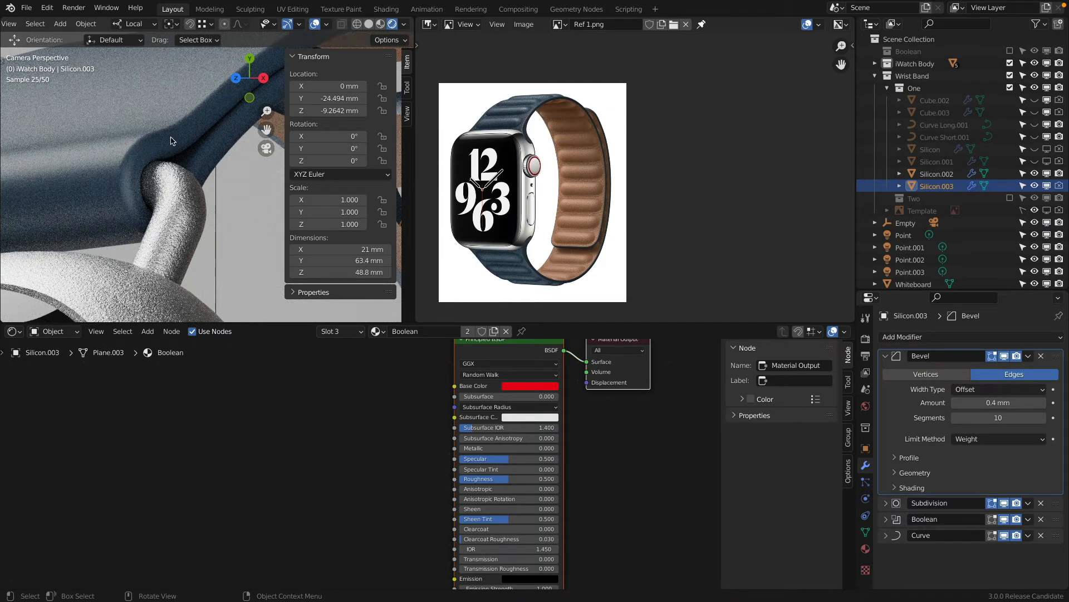
scroll(171, 141, down, 6)
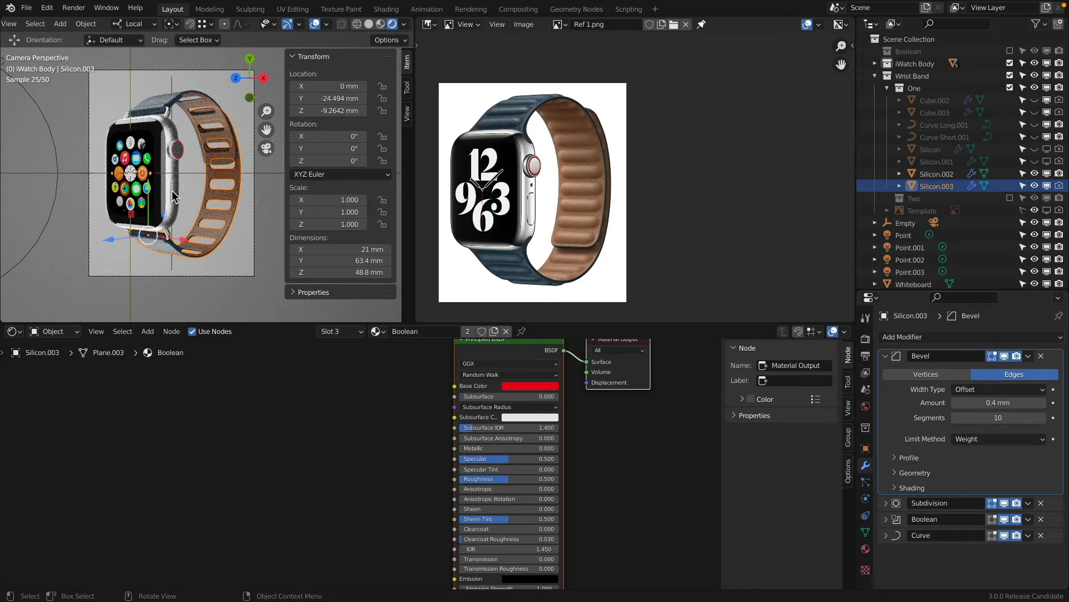
key(n)
scroll(225, 193, up, 3)
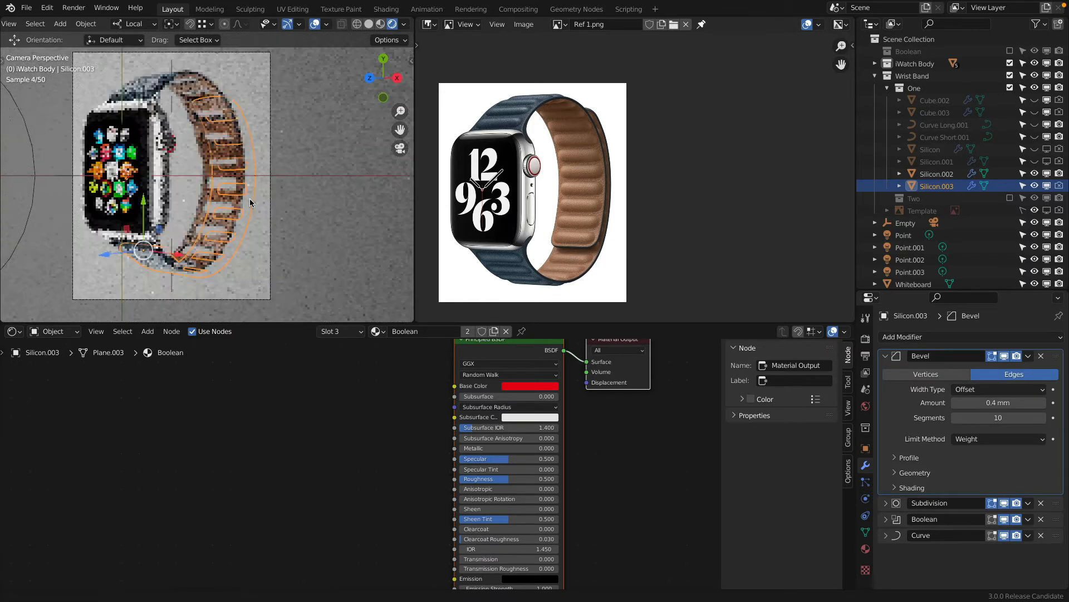
scroll(249, 198, down, 1)
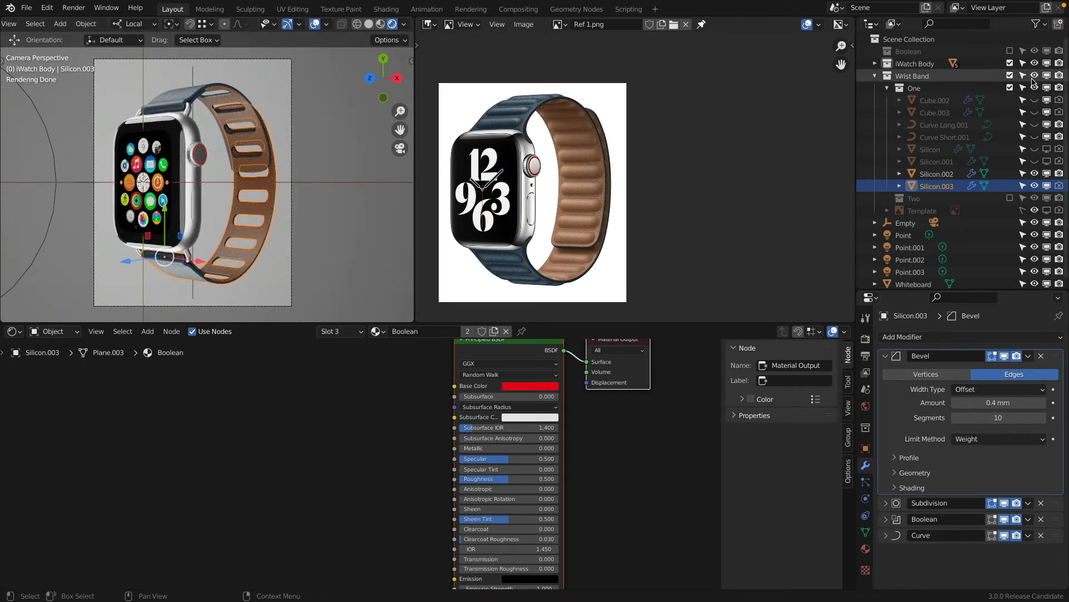
Unhide the Cube.003 cutter array in the viewport and select it.
click(1034, 112)
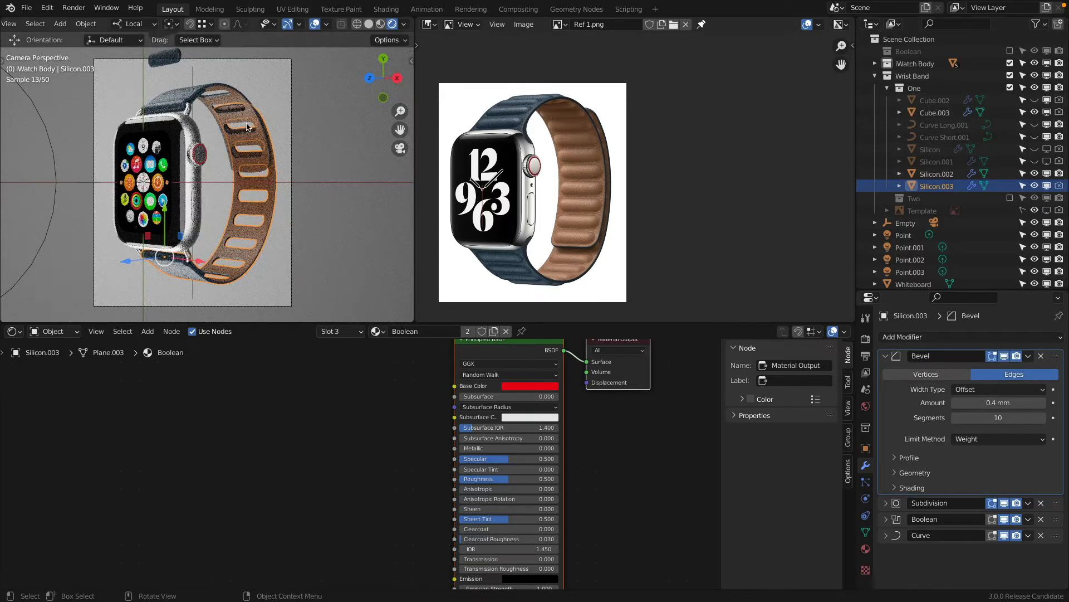
shift+middle_drag(283, 209, 288, 221)
scroll(226, 147, up, 3)
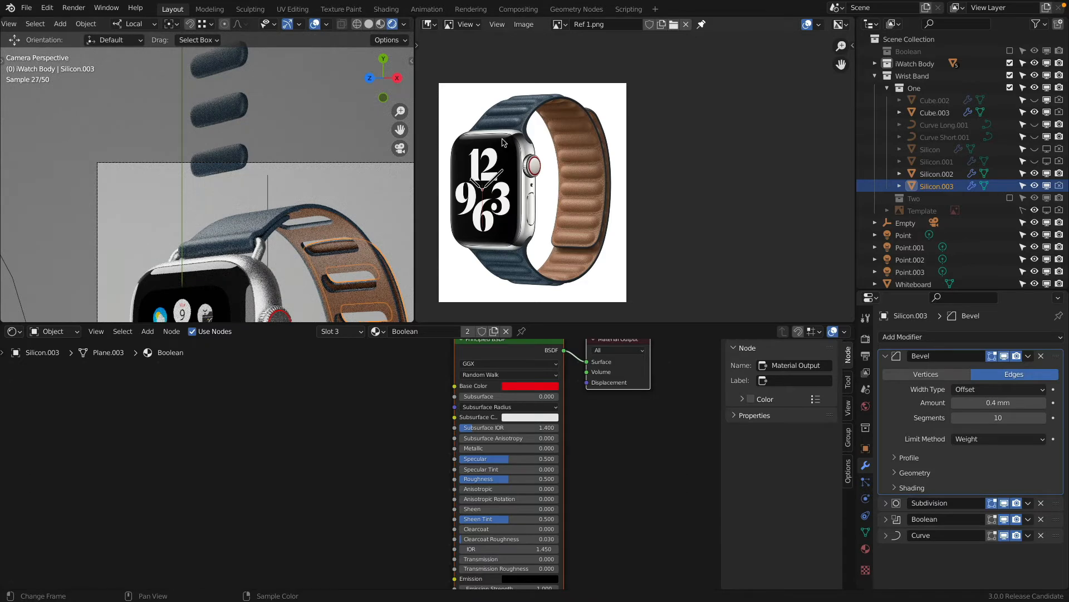
click(241, 150)
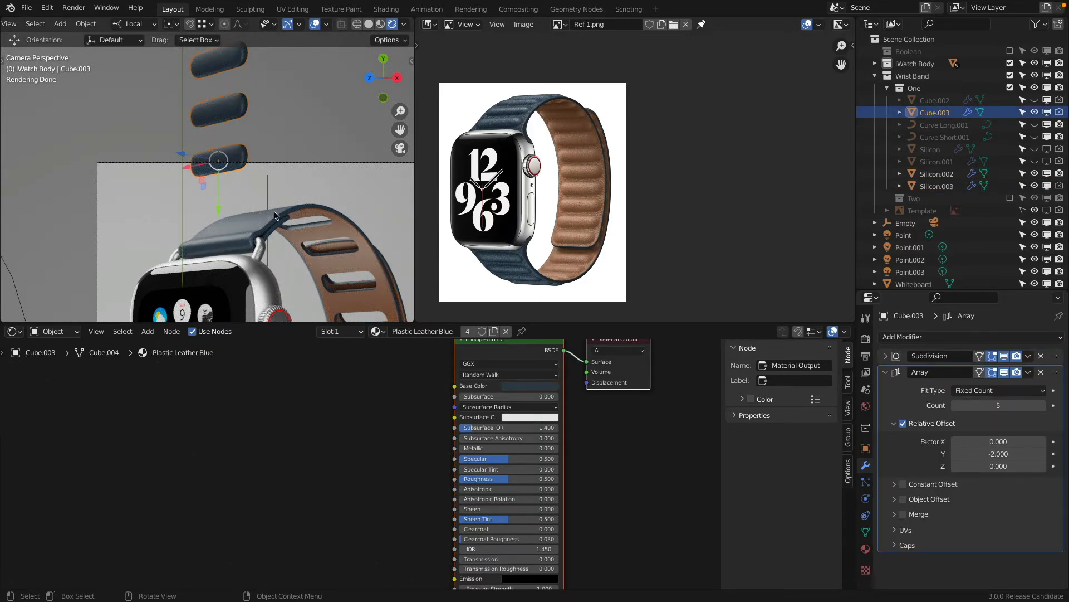
scroll(274, 212, down, 3)
shift+middle_drag(273, 210, 208, 109)
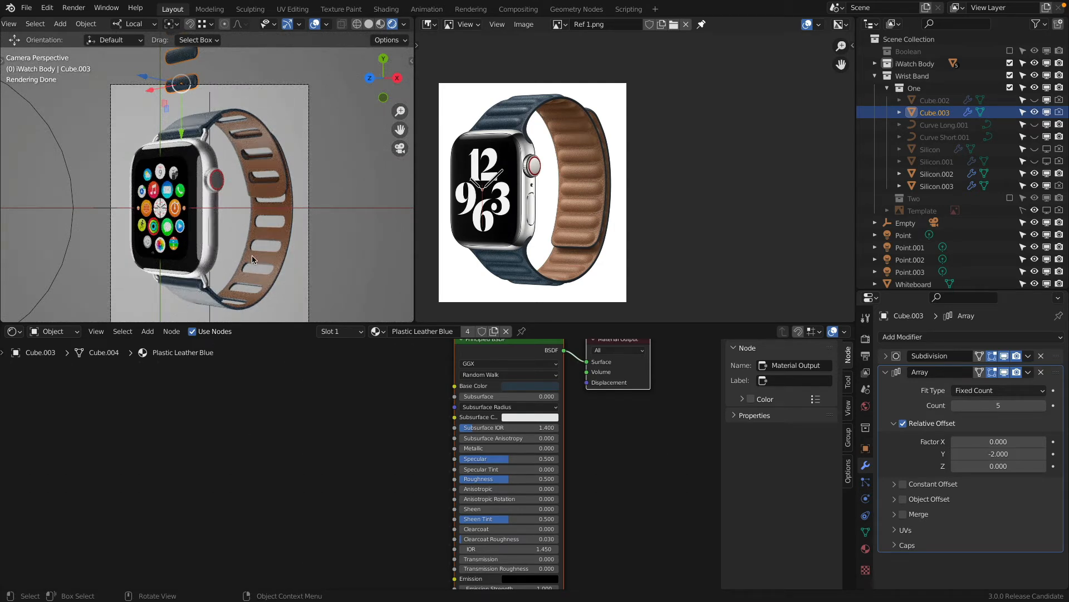
Switch the viewport to Material Preview and examine the cutters of the Cube.003 array up close.
middle_drag(208, 66, 195, 84)
scroll(216, 56, up, 6)
middle_drag(215, 120, 133, 83)
key(KP_0)
key(KP_7)
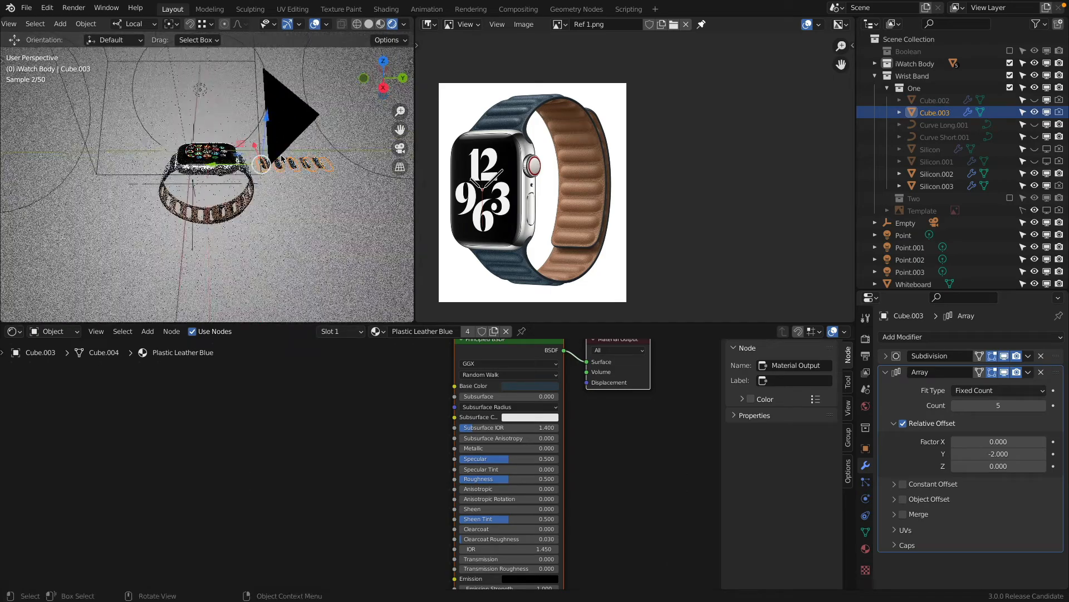
scroll(257, 167, up, 5)
middle_drag(257, 181, 235, 158)
scroll(220, 173, up, 2)
scroll(222, 154, up, 3)
click(381, 24)
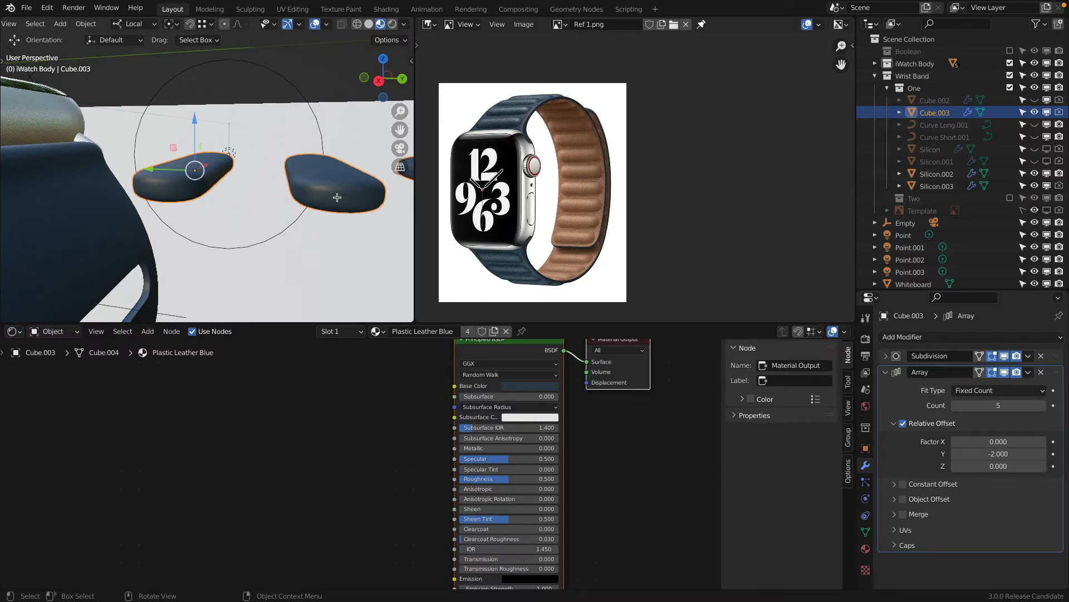
Add a second material slot with Plastic Leater Brown to Cube.003 and assign it to the cutter's underside faces.
key(Tab)
middle_drag(173, 183, 225, 131)
alt+click(218, 156)
click(28, 26)
alt+click(199, 146)
alt+click(204, 154)
drag(215, 122, 208, 167)
key(Escape)
mouse_move(250, 146)
middle_down()
mouse_move(176, 167)
mouse_move(162, 234)
middle_up()
click(865, 549)
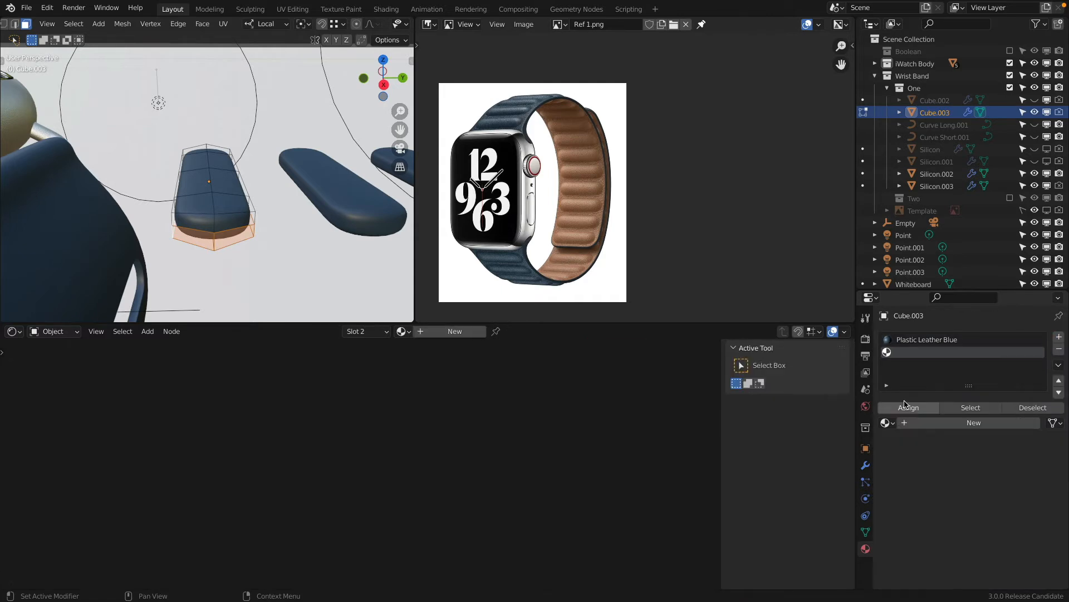
click(886, 422)
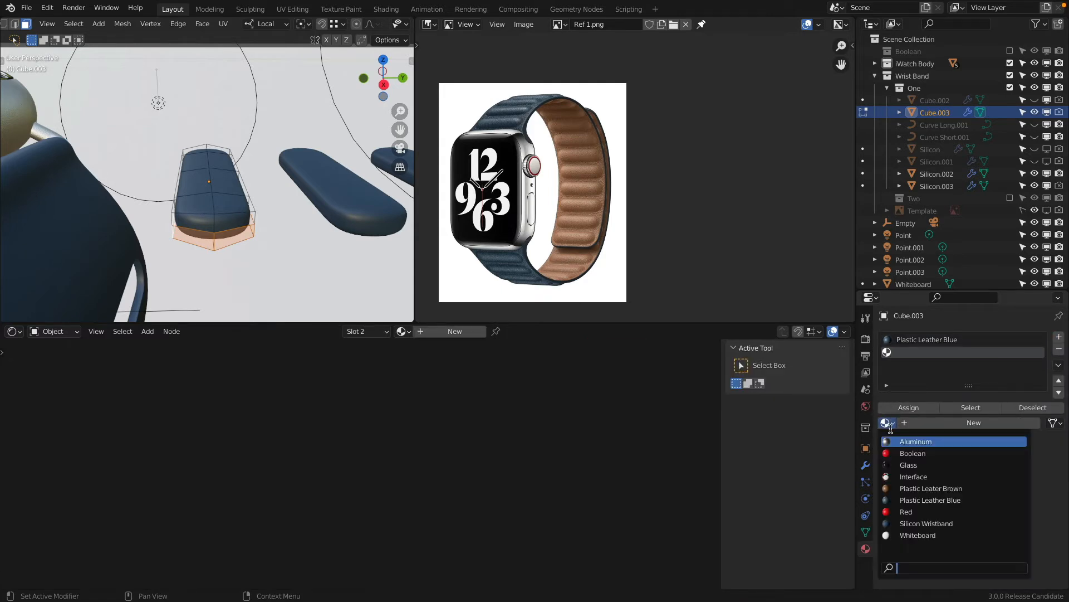
click(931, 490)
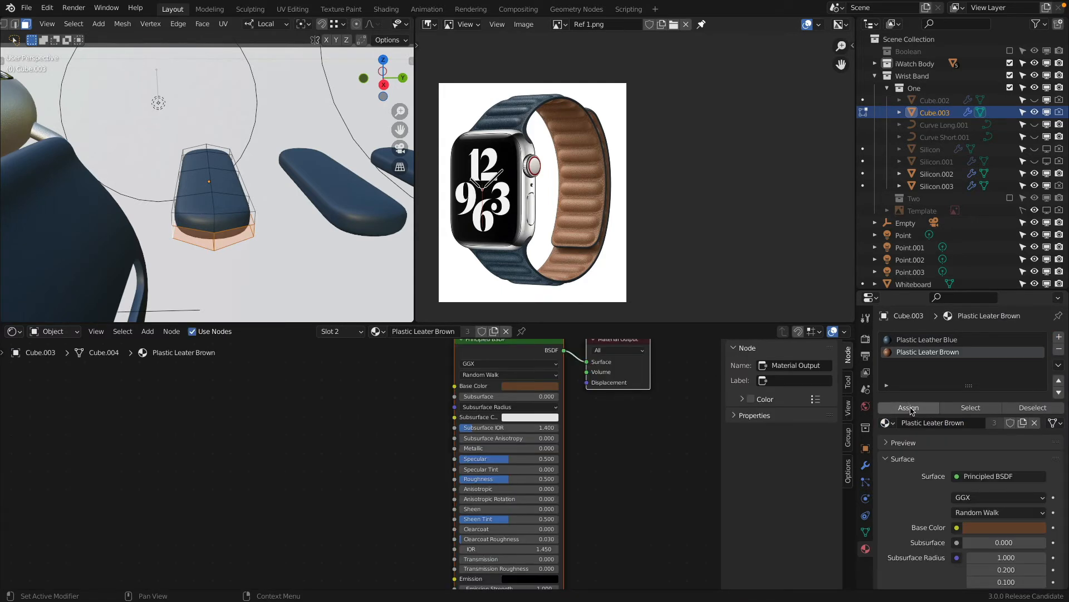
middle_drag(304, 217, 391, 236)
key(Tab)
Set the Boolean modifier of the Silicon.002 strap to Union with Cube.003.
scroll(300, 199, down, 6)
click(265, 266)
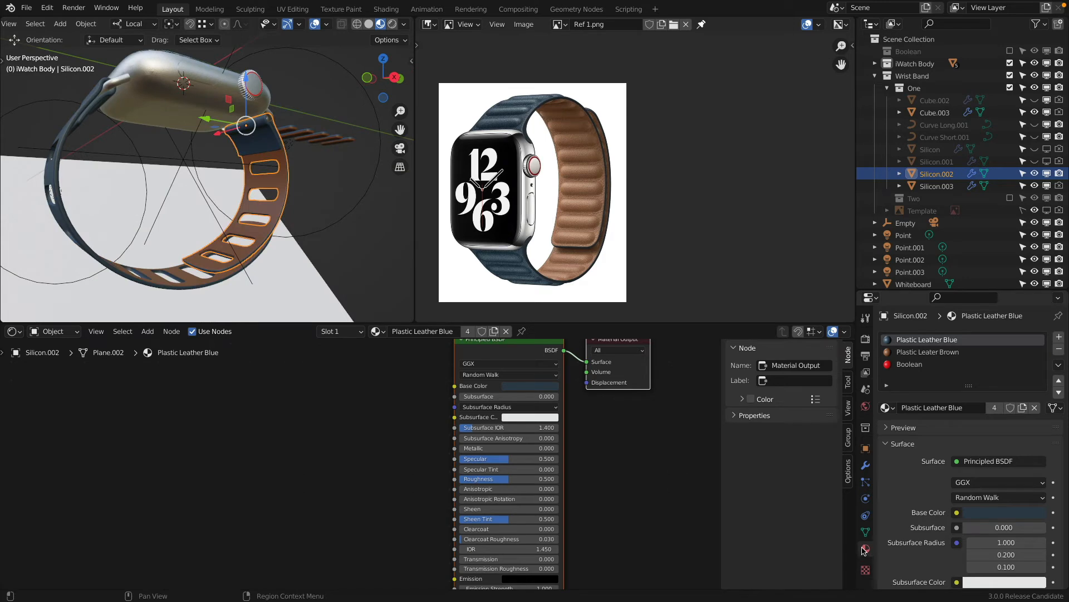
click(866, 465)
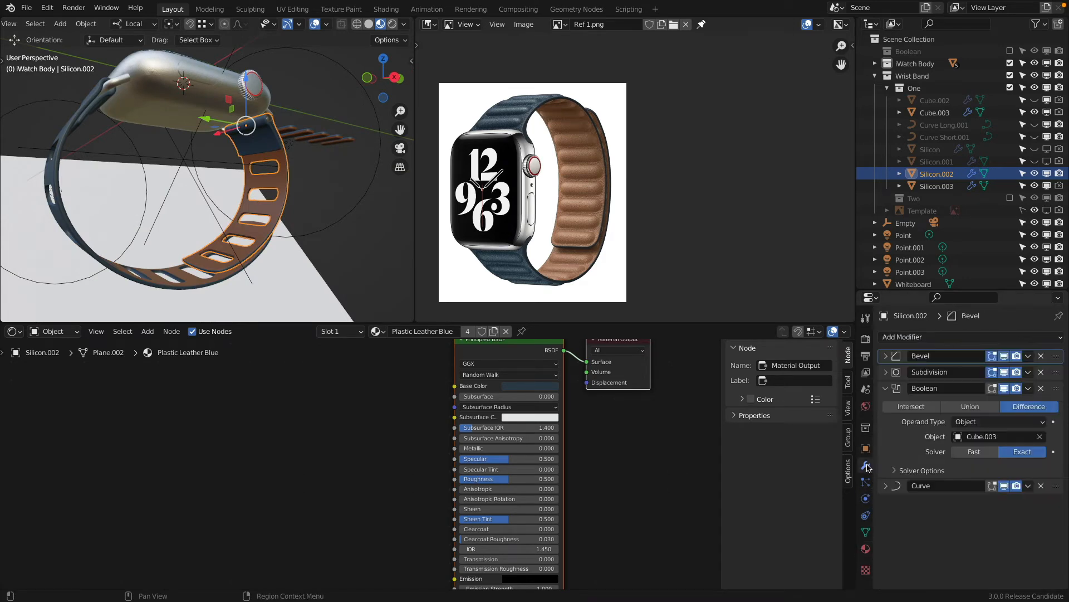
click(970, 406)
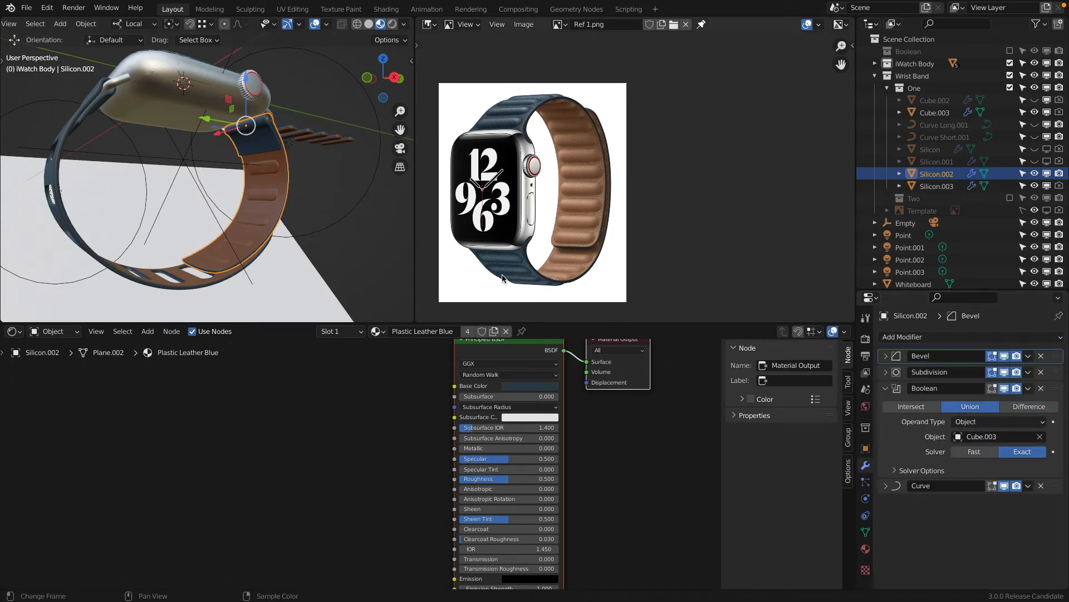
Switch to the camera view in rendered shading and examine the ridges on the Silicon.002 strap.
middle_drag(397, 235, 304, 224)
key(KP_0)
key(z)
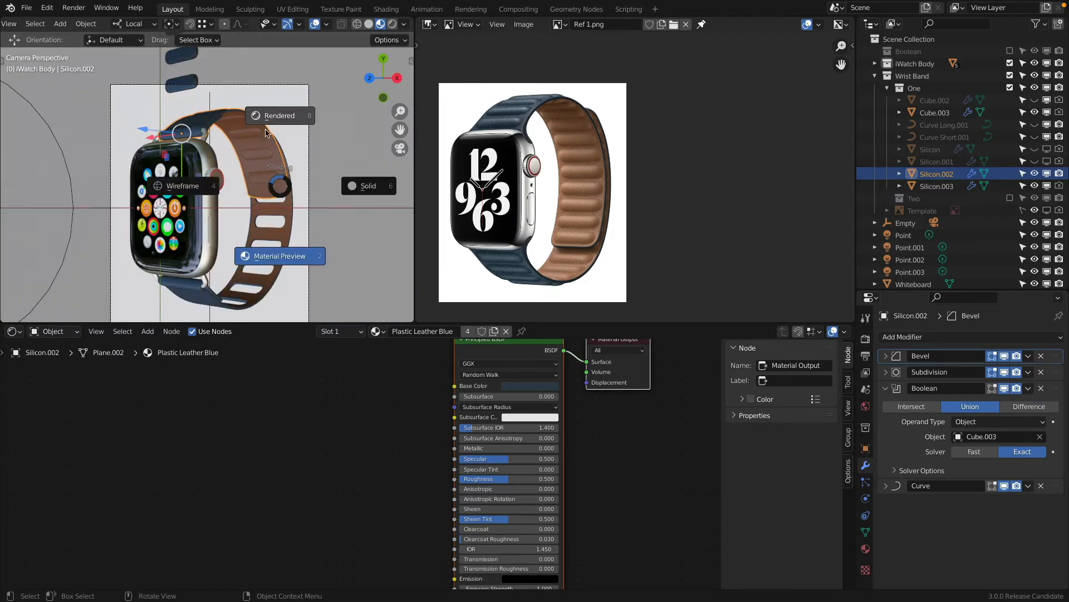
click(268, 109)
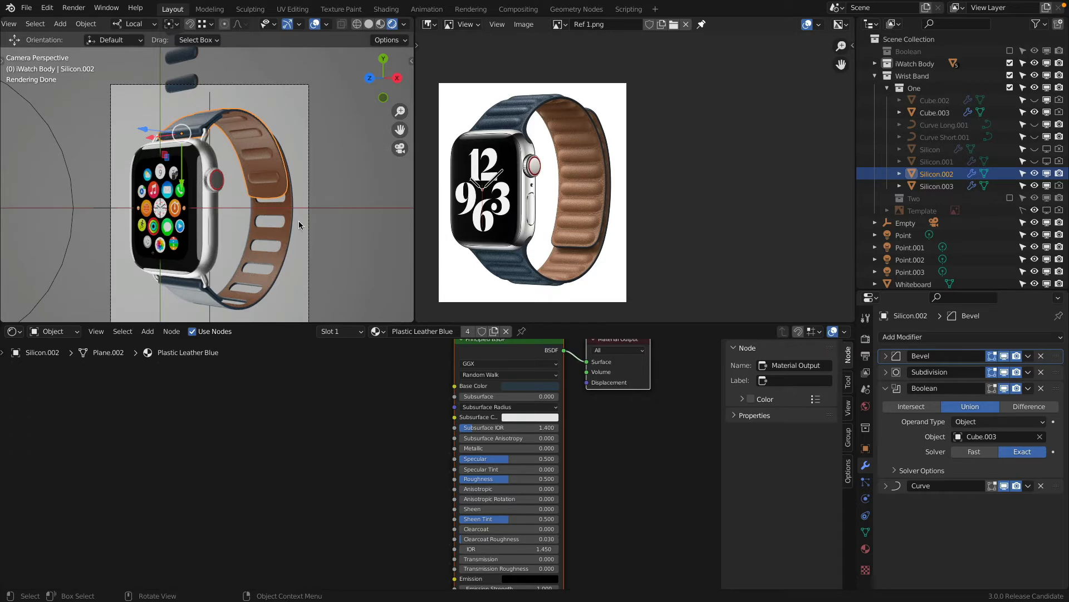
scroll(290, 228, down, 2)
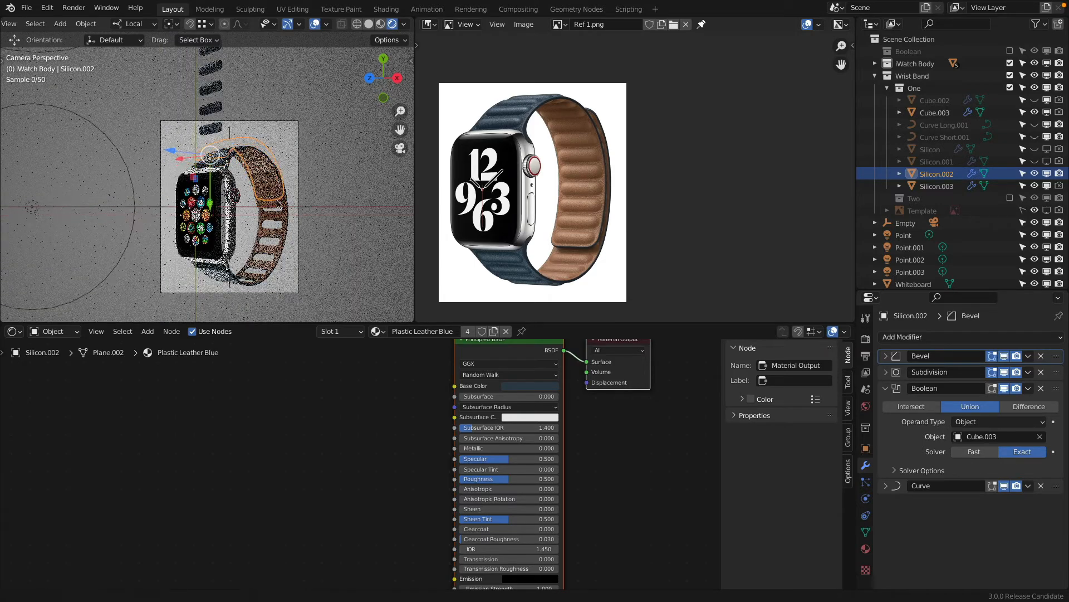
Unhide the Cube.002 cutter array in the viewport and select it.
click(1034, 101)
click(224, 272)
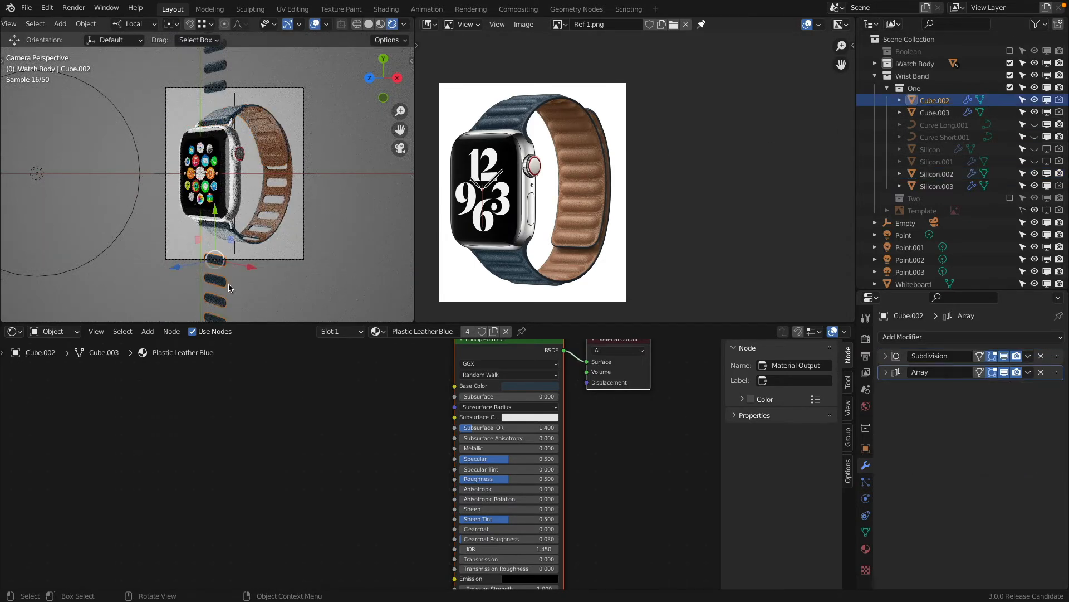
middle_drag(224, 272, 232, 224)
scroll(237, 289, up, 4)
middle_drag(237, 290, 109, 181)
scroll(148, 106, up, 4)
scroll(230, 143, up, 3)
mouse_move(256, 117)
shift+middle_down()
mouse_move(231, 143)
mouse_move(234, 167)
mouse_move(250, 135)
mouse_move(234, 142)
shift+middle_up()
scroll(230, 144, up, 5)
Add a second material slot with Plastic Leater Brown to Cube.002 and assign it to the cutter's underside faces.
key(Tab)
alt+click(248, 151)
key(c)
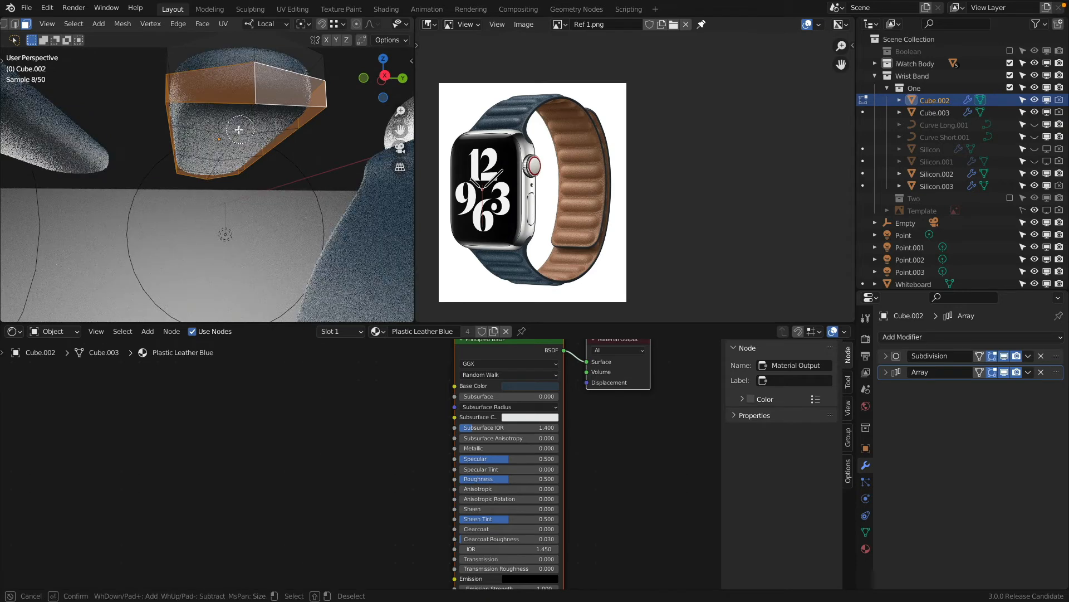
drag(216, 158, 238, 147)
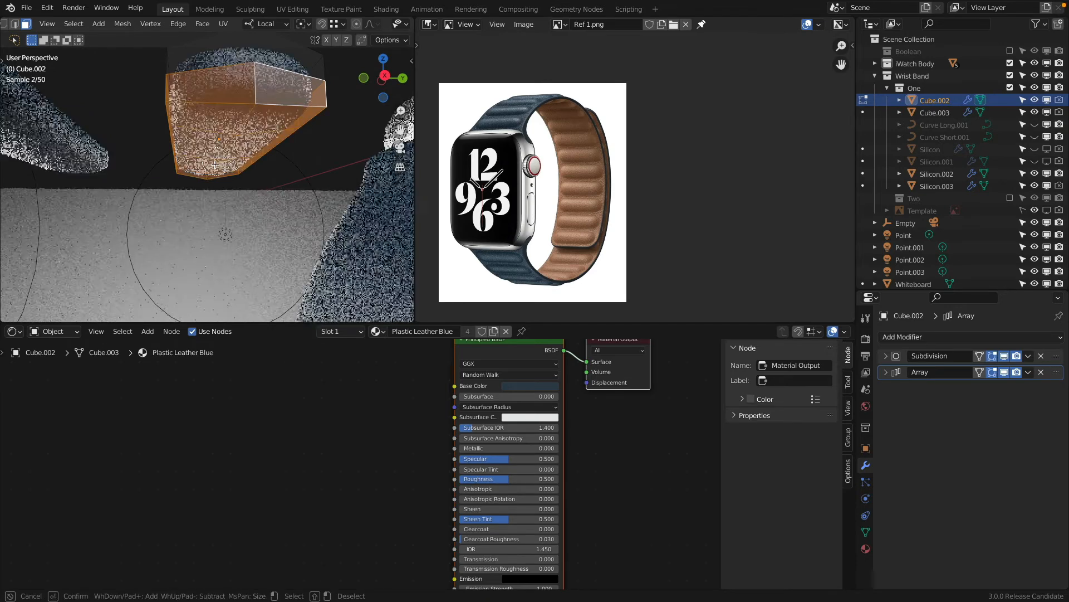
key(Escape)
scroll(238, 147, down, 1)
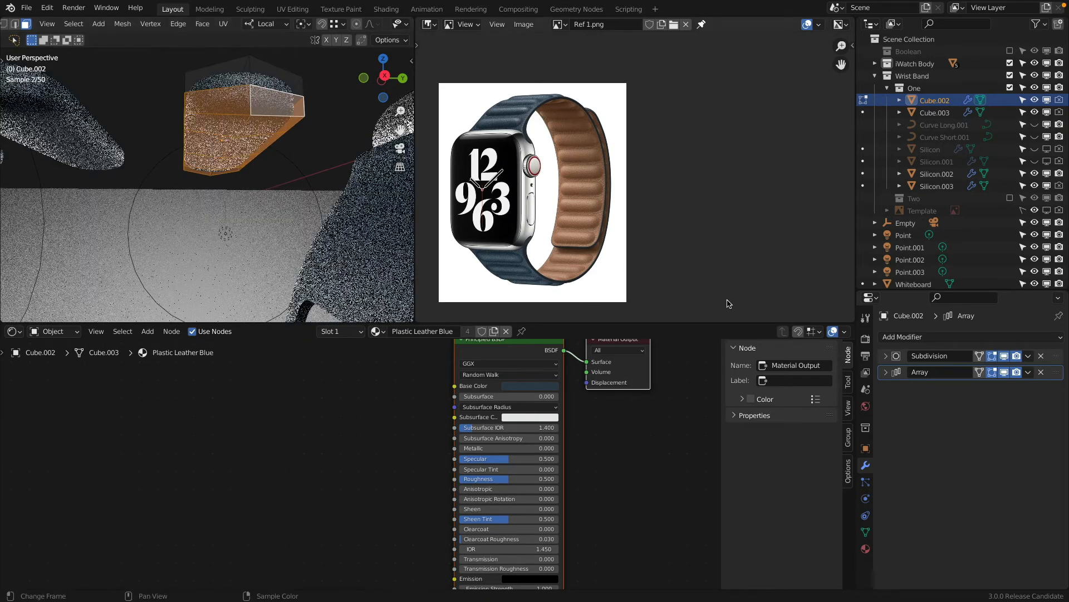
click(866, 549)
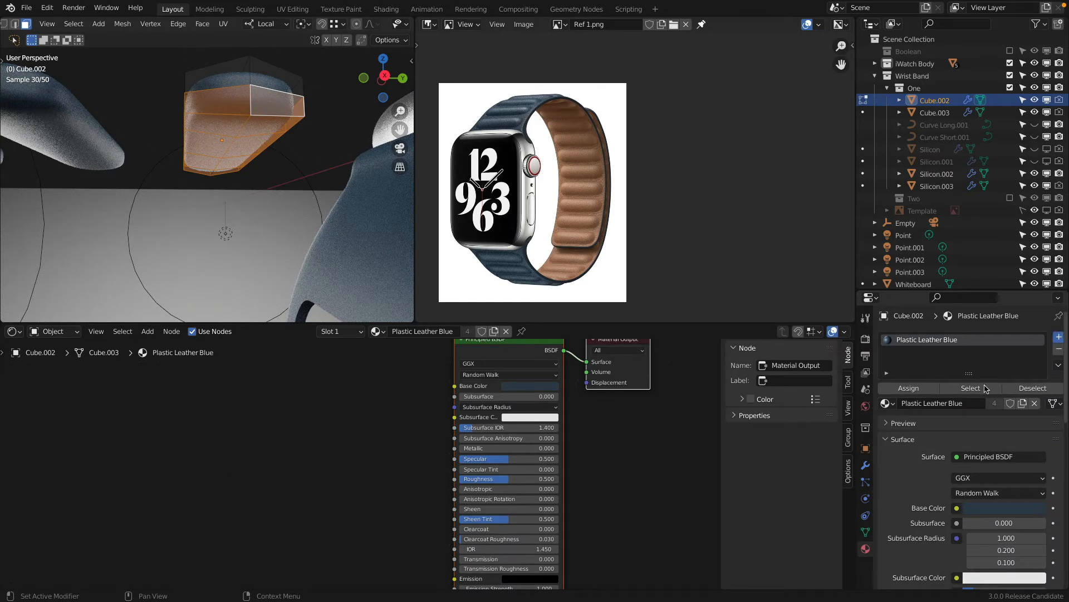
click(1058, 337)
click(886, 422)
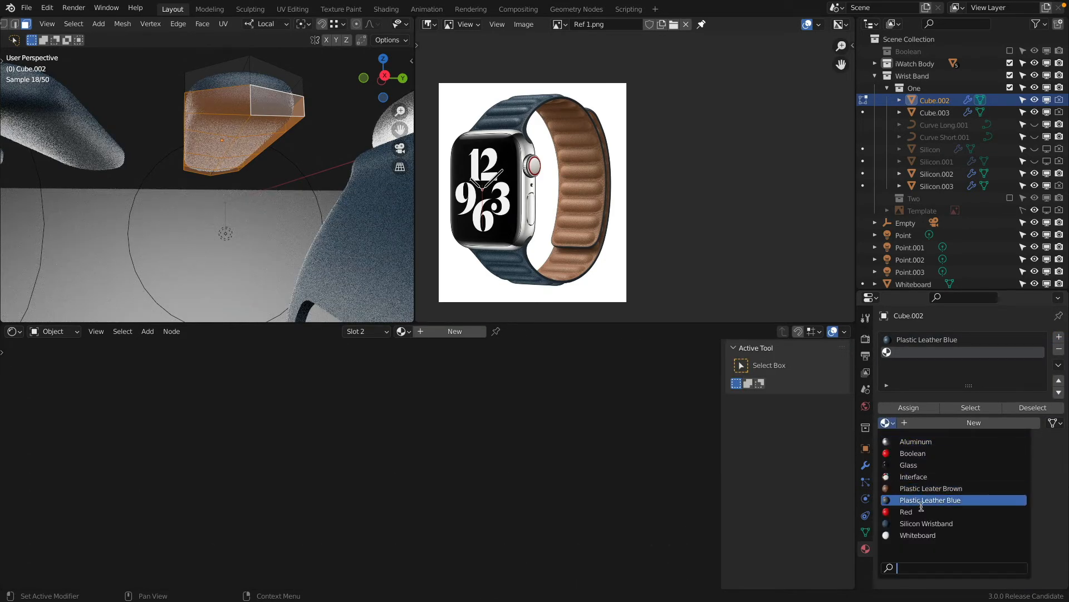
key(Return)
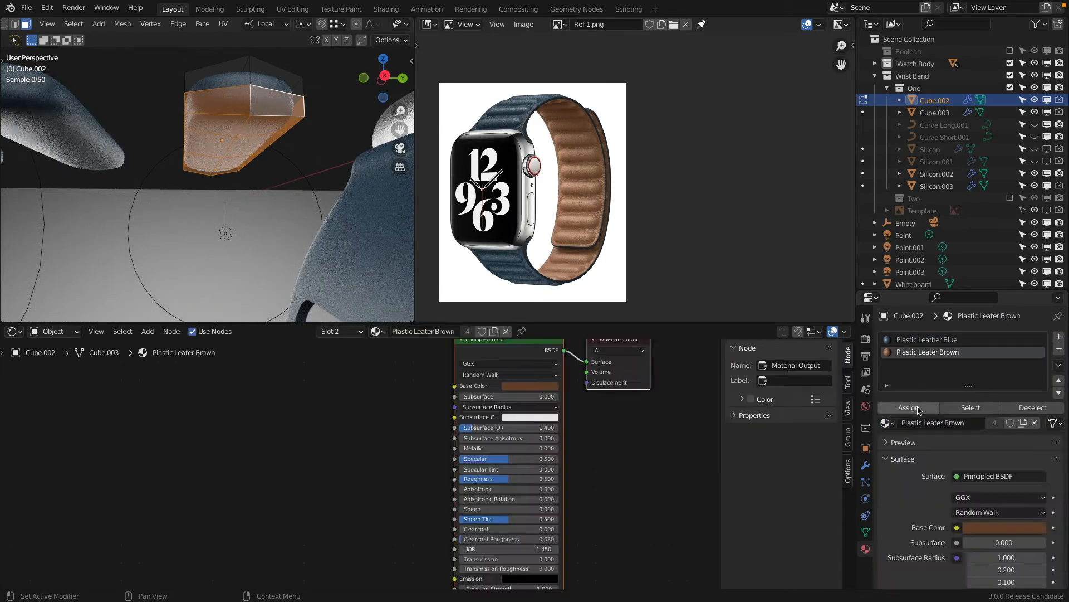
click(917, 407)
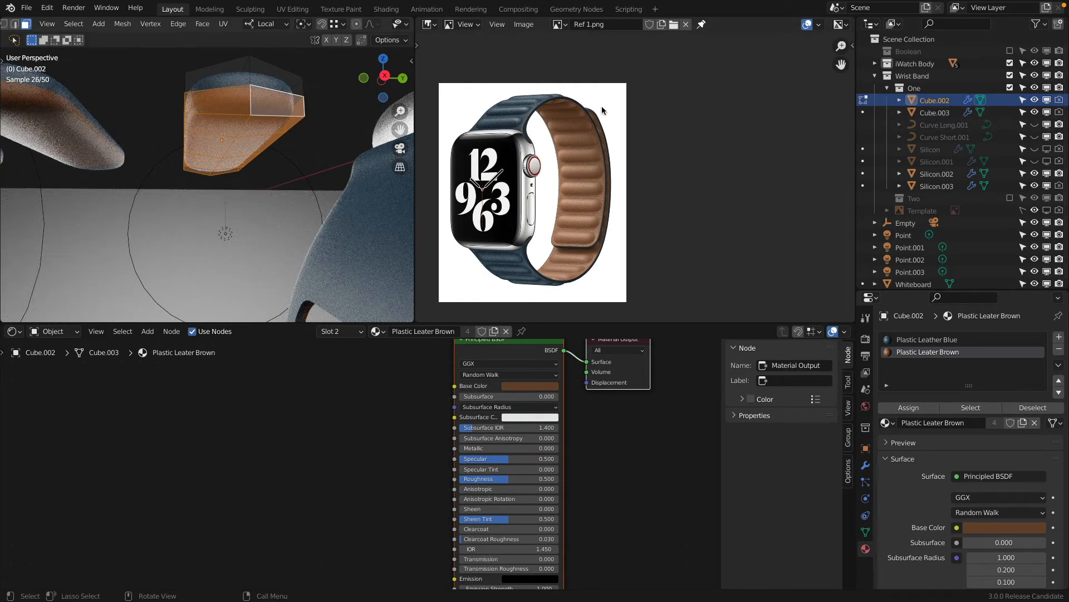
Leave Edit Mode and hide the Cube.002 and Cube.003 cutter arrays from the viewport.
key(Tab)
click(1047, 101)
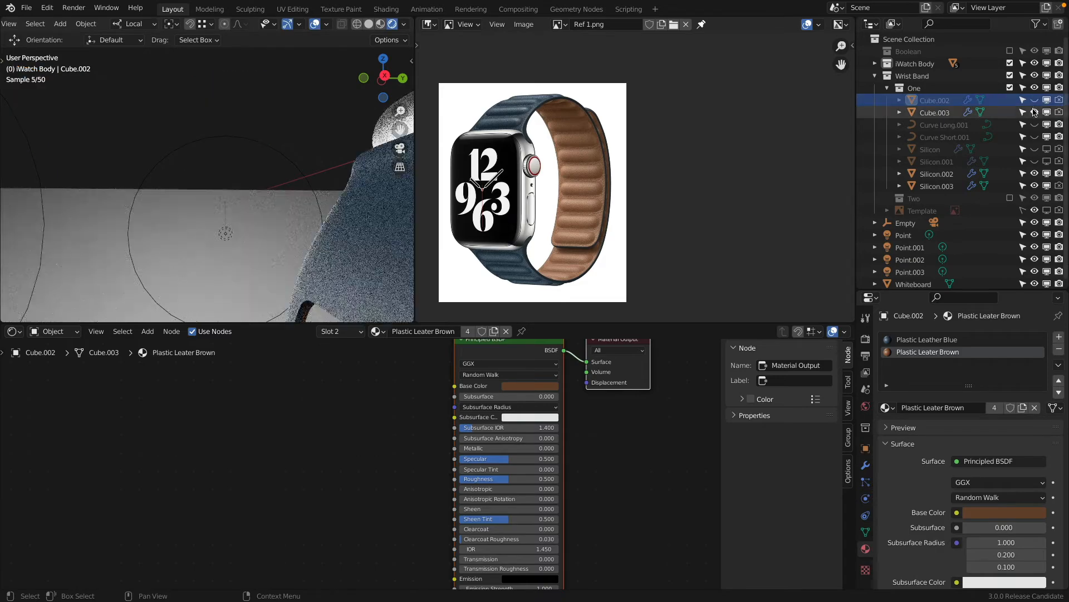
click(1047, 113)
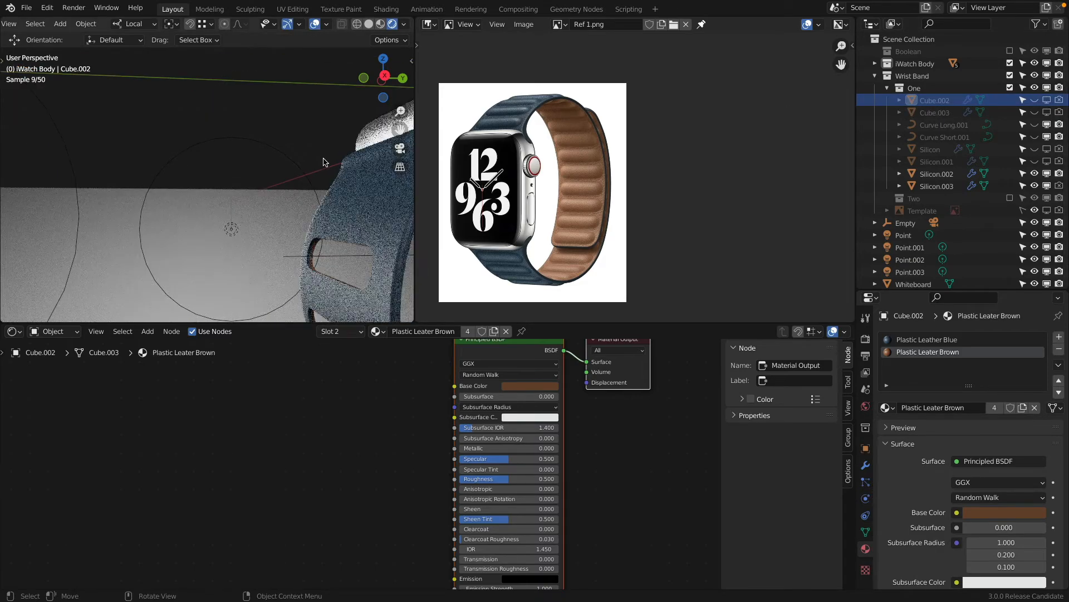
Set the Boolean modifier of the Silicon.003 strap to Union with Cube.002.
key(KP_0)
scroll(434, 180, down, 5)
scroll(346, 162, down, 3)
shift+middle_drag(330, 135, 205, 239)
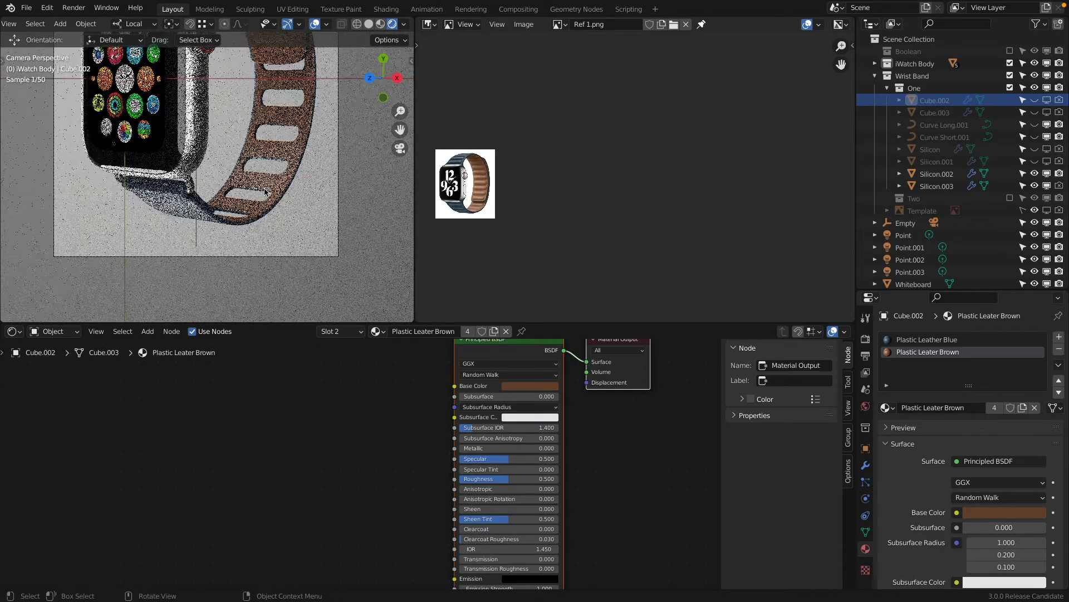
click(278, 178)
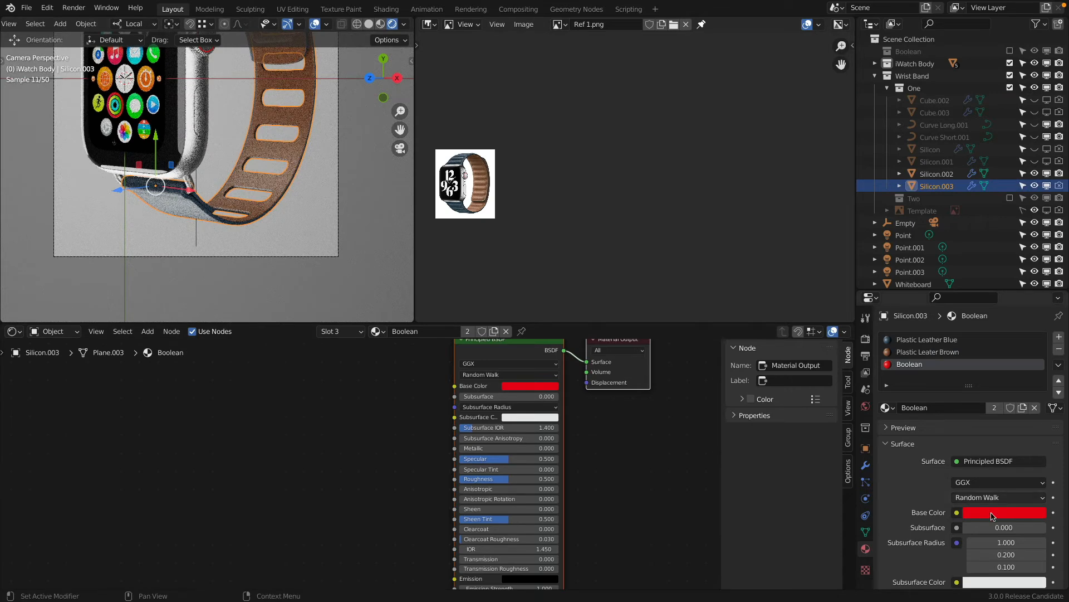
click(866, 466)
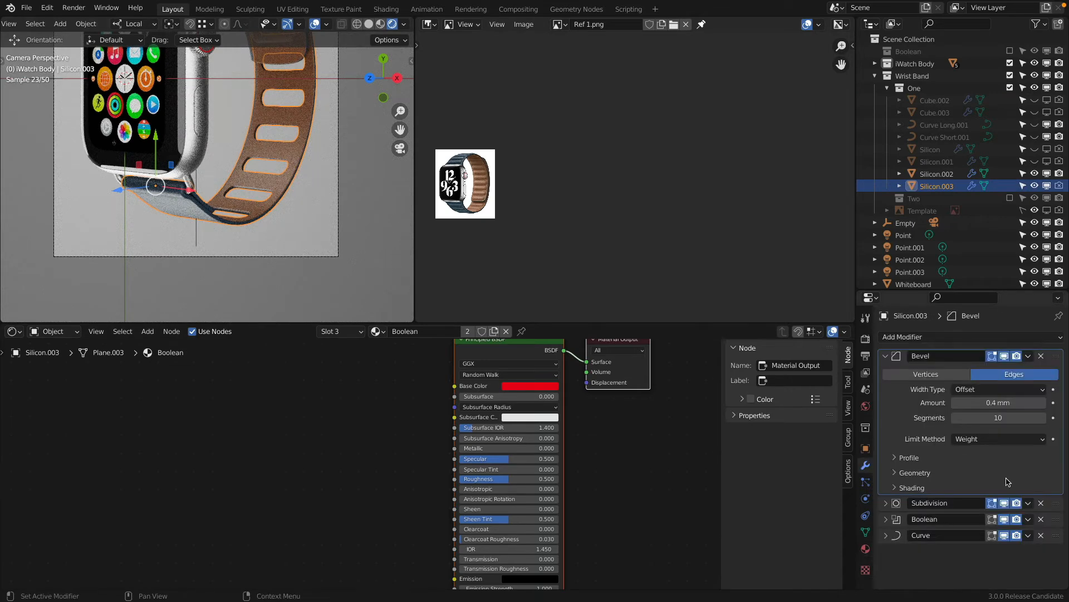
click(886, 519)
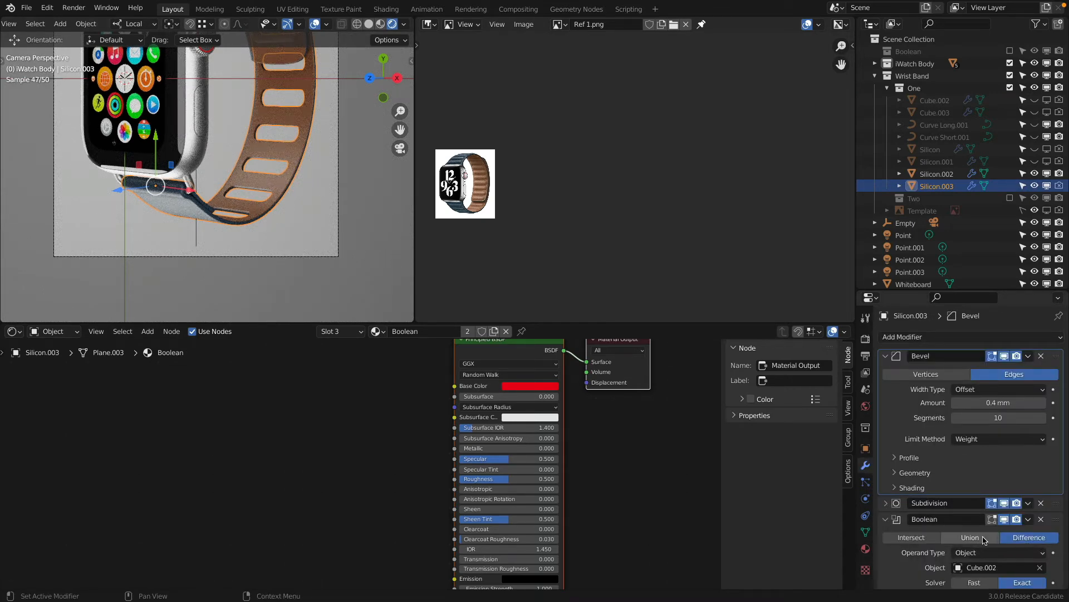
click(970, 537)
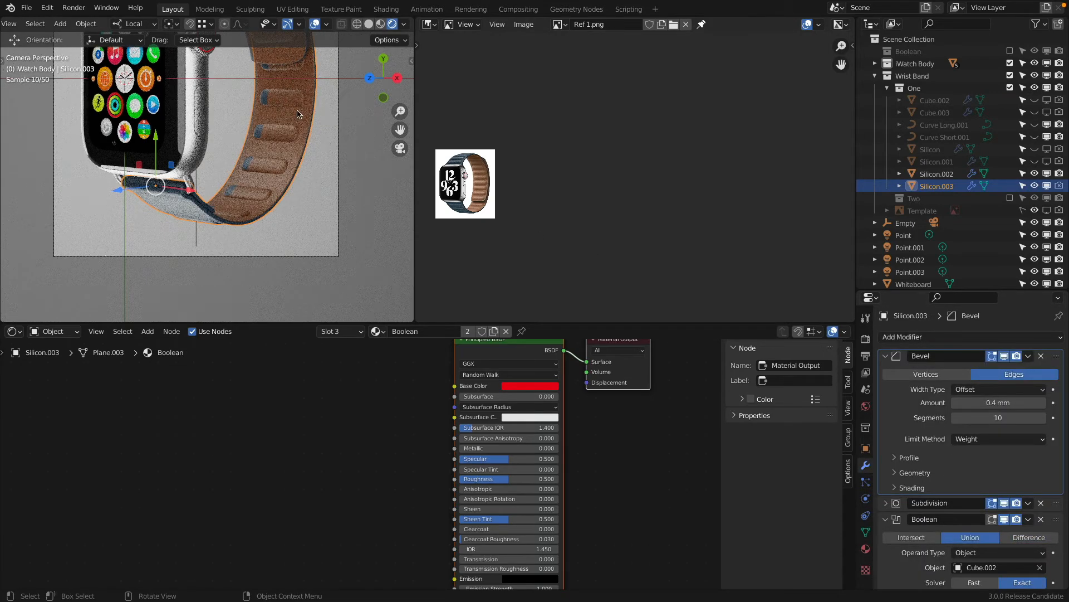
Unhide the Cube.002 and Cube.003 cutter arrays in the viewport and select Cube.002.
shift+middle_drag(292, 114, 283, 155)
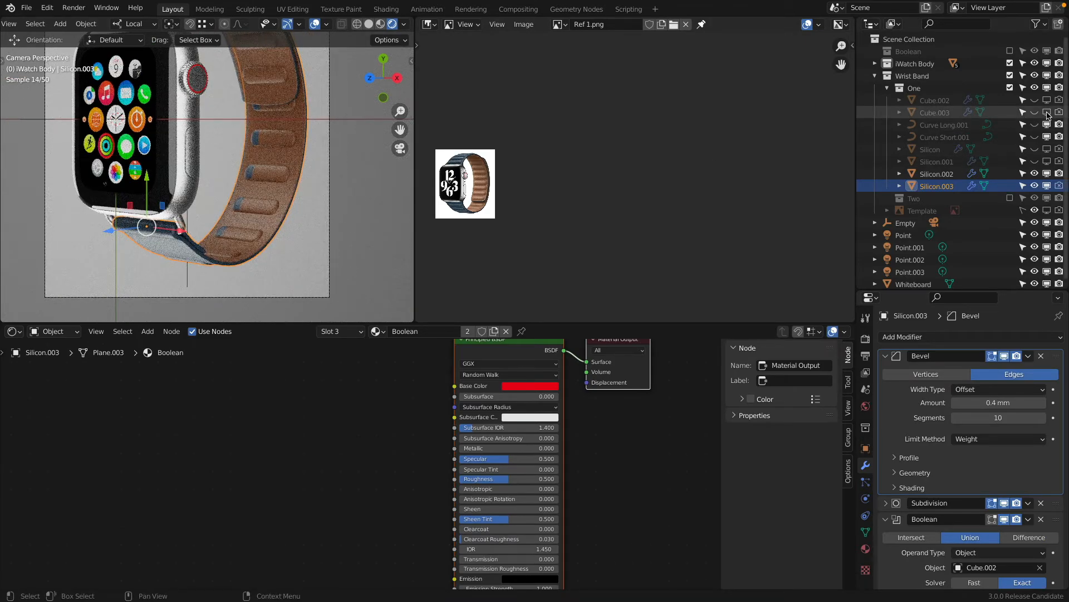
click(1047, 101)
click(1035, 113)
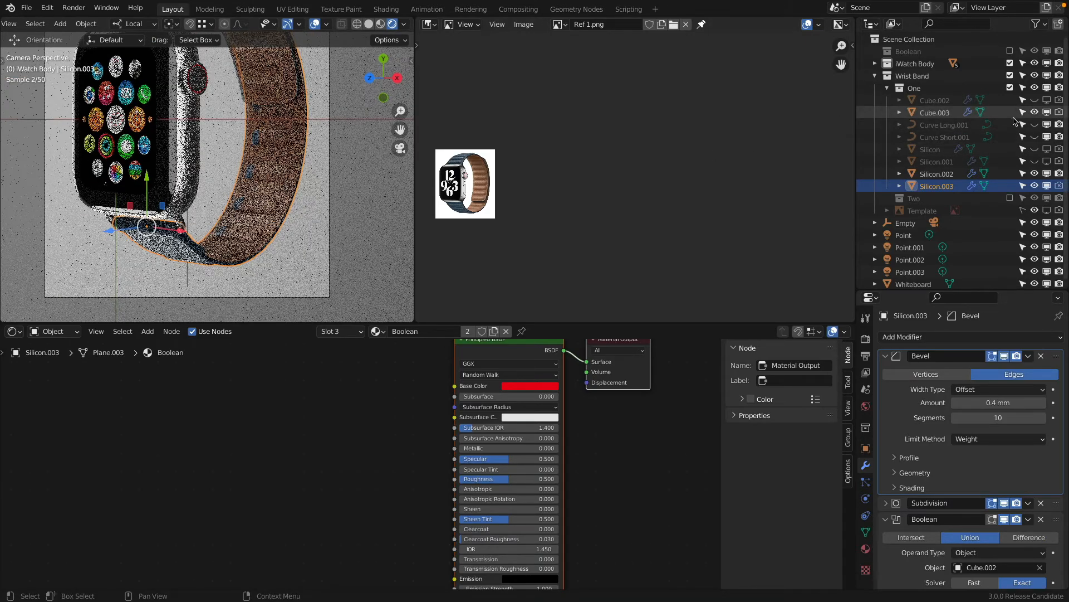
click(1035, 100)
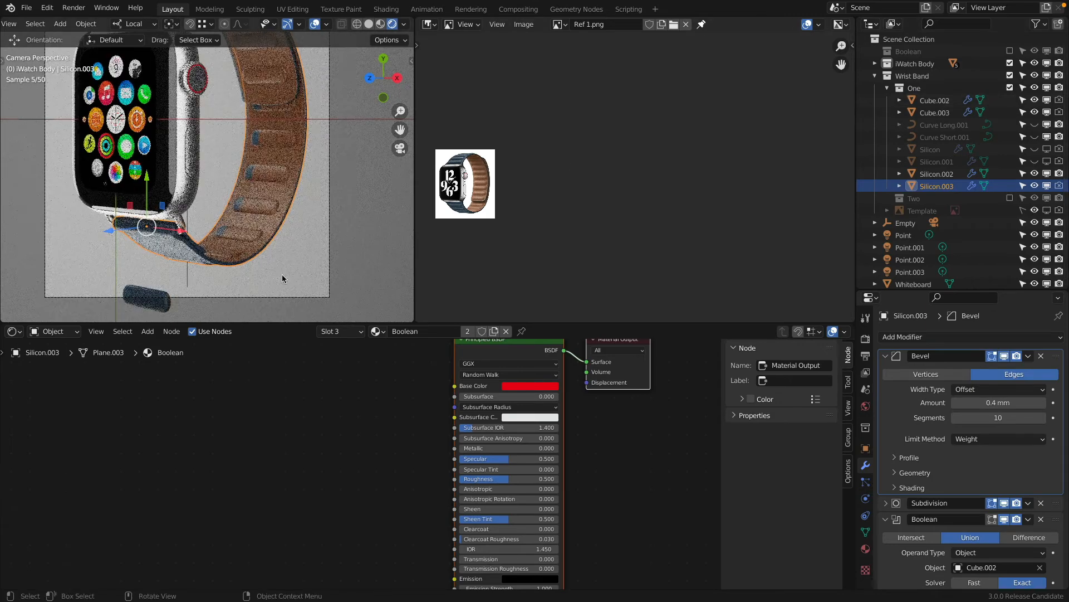
click(160, 291)
Assign Plastic Leater Brown to the two remaining blue faces at the underside end of the Cube.002 cutter.
middle_drag(160, 292, 230, 4)
scroll(173, 151, up, 8)
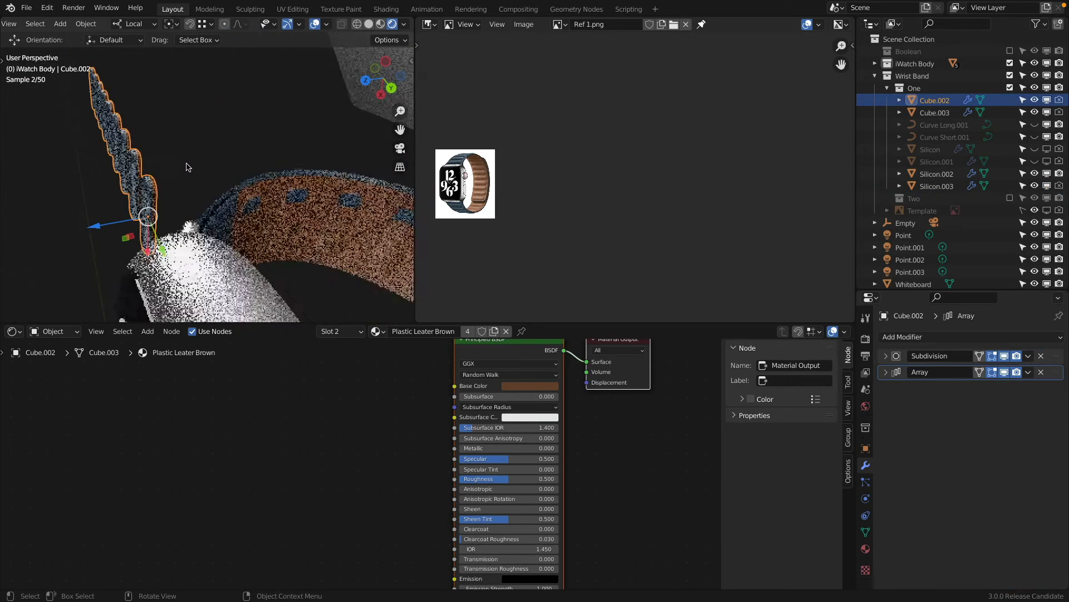
key(Tab)
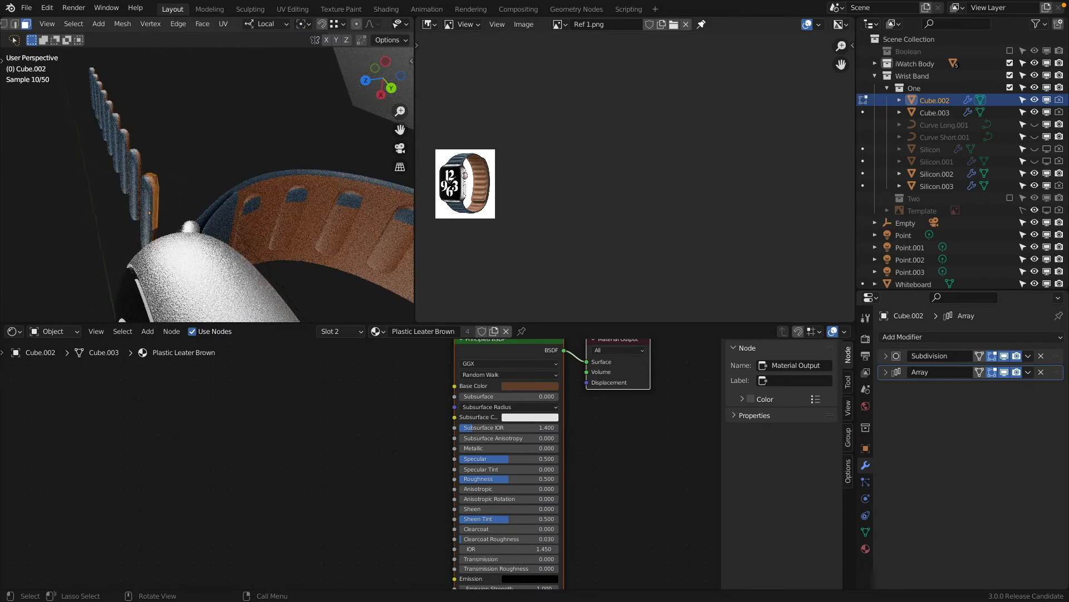
middle_drag(164, 174, 236, 133)
scroll(177, 217, up, 5)
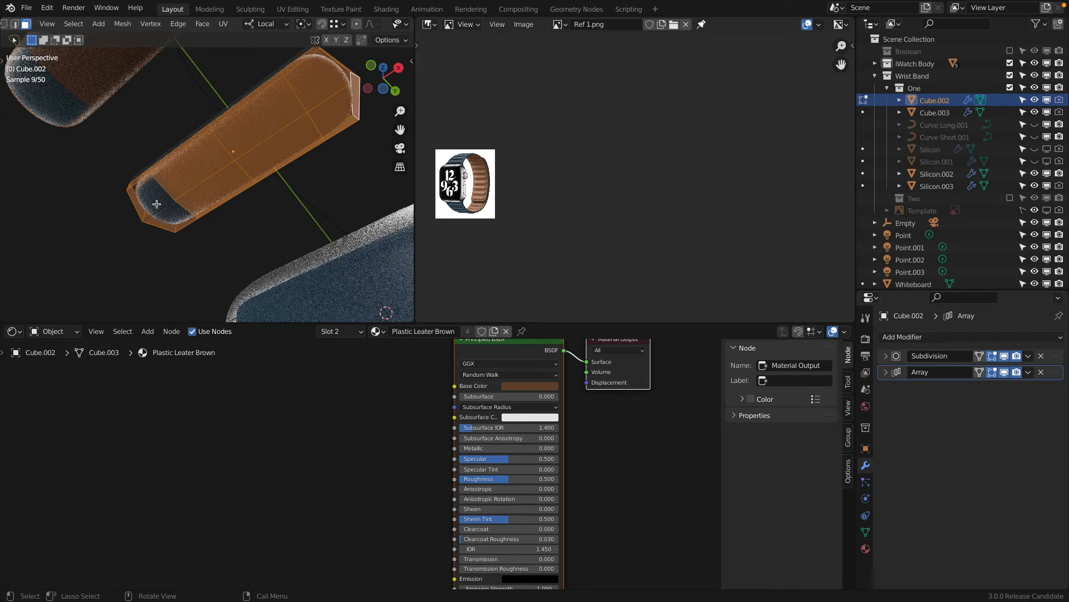
click(157, 204)
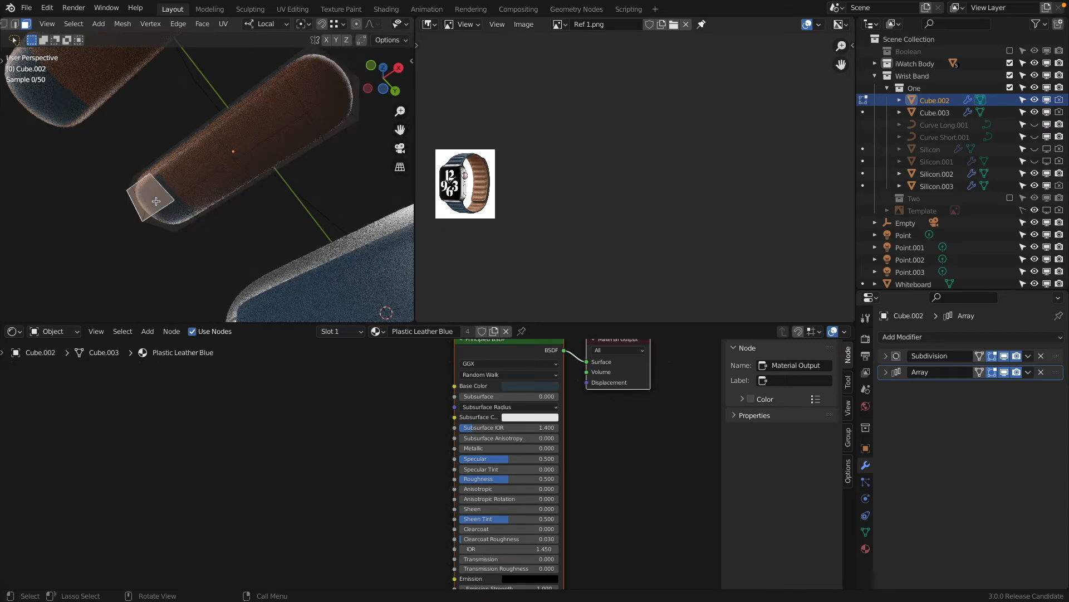
click(188, 219)
click(865, 549)
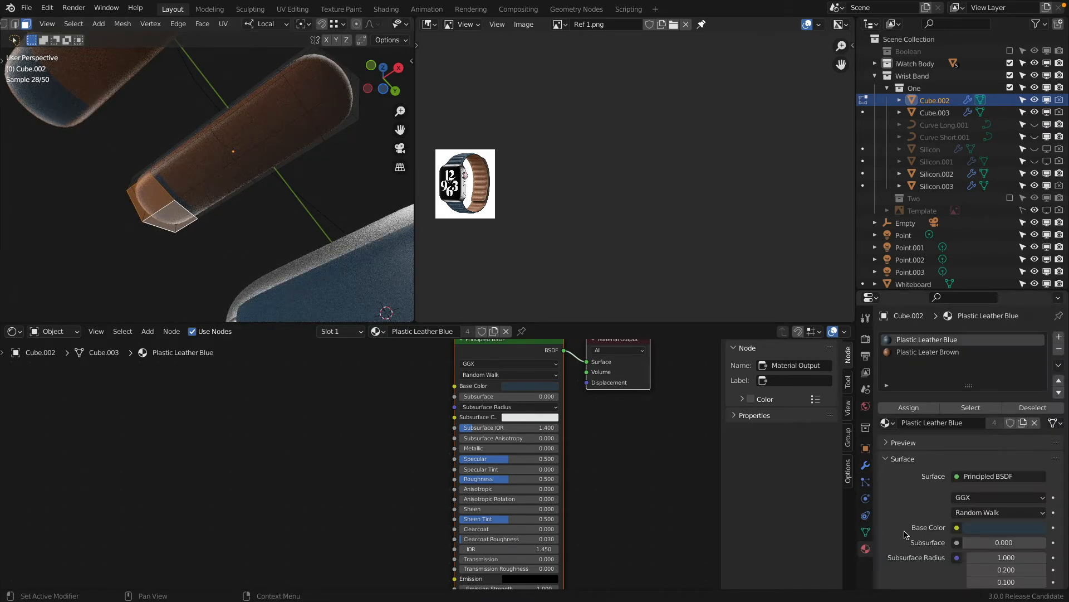
click(928, 352)
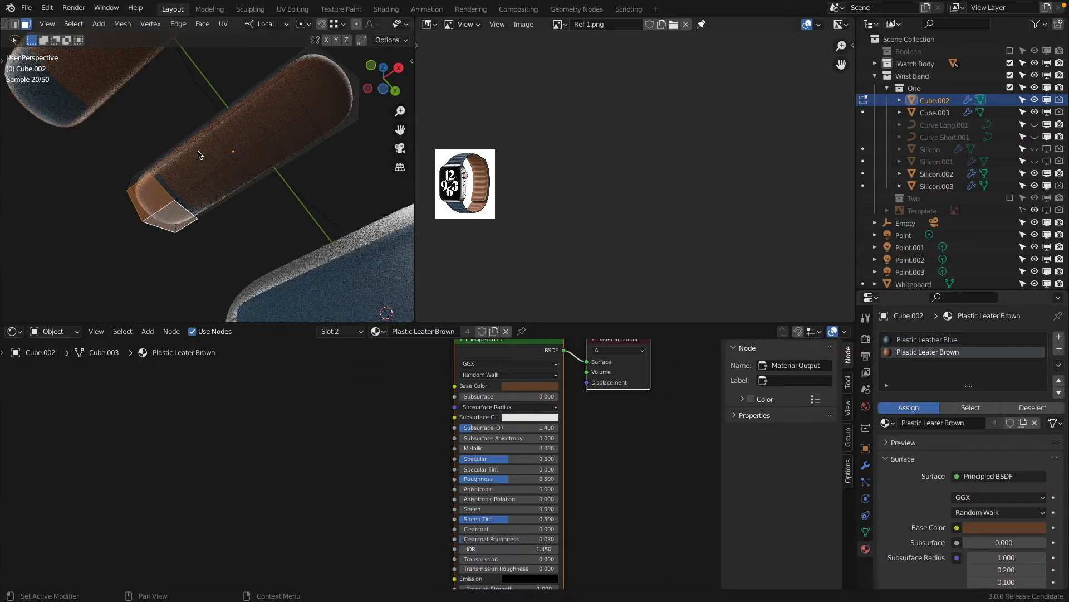
Return to Object Mode and hide both the Cube.002 and Cube.003 arrays in the viewport again.
key(Tab)
click(1034, 101)
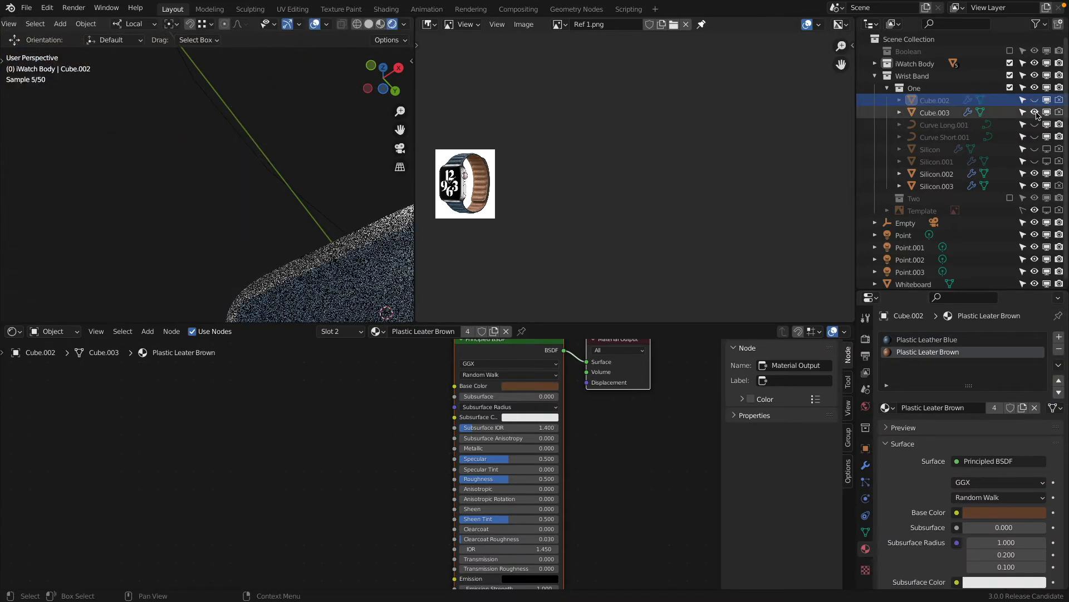
click(1034, 112)
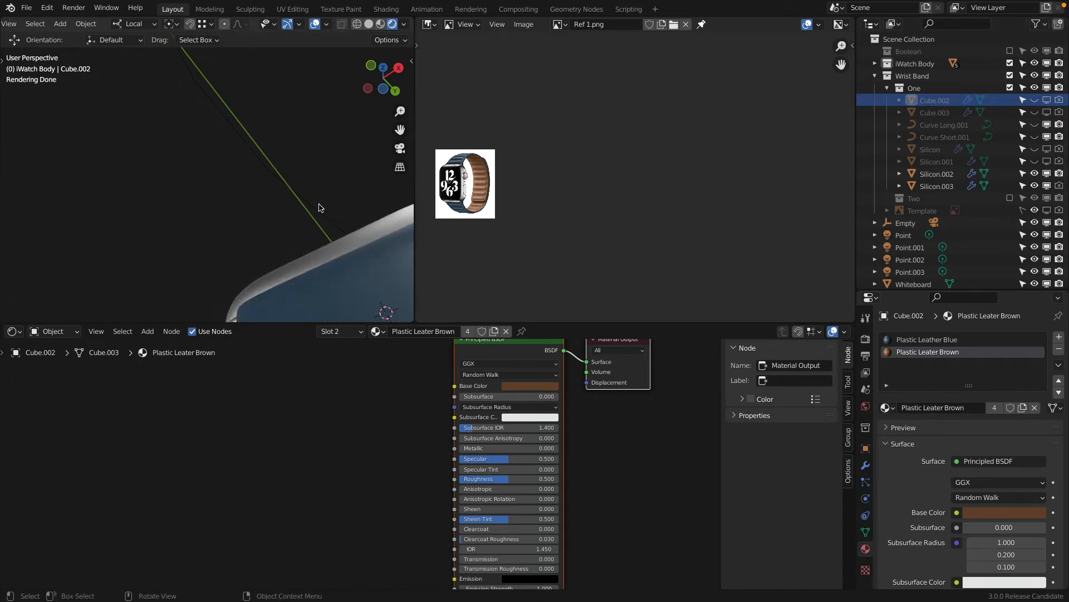
Compare the band's ridges and surface in the camera view with the blue and brown leather in the reference image.
key(KP_0)
scroll(319, 202, down, 2)
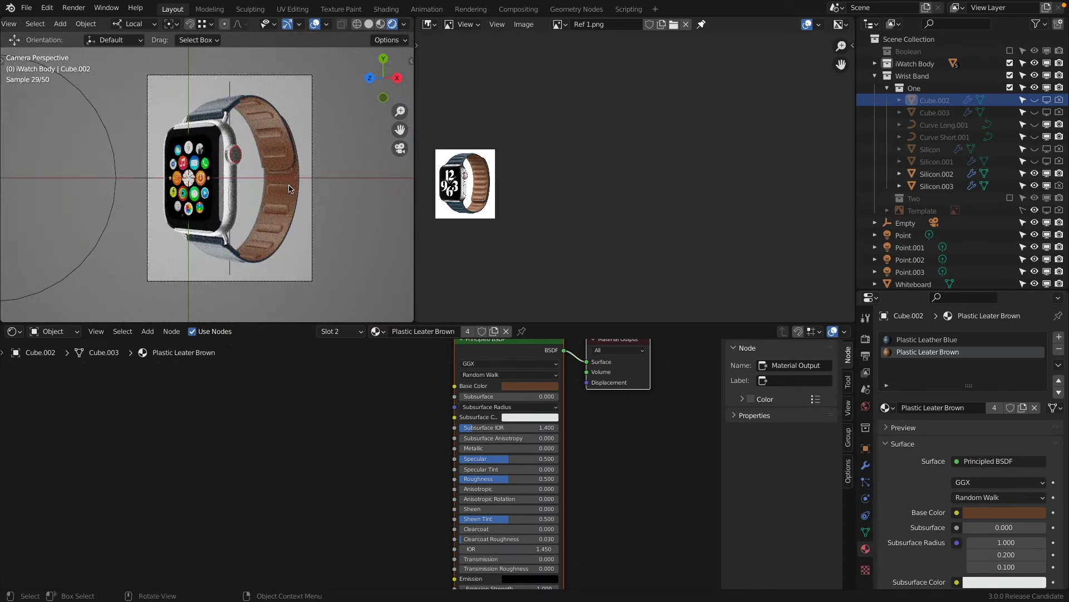
scroll(261, 129, up, 3)
scroll(261, 126, down, 2)
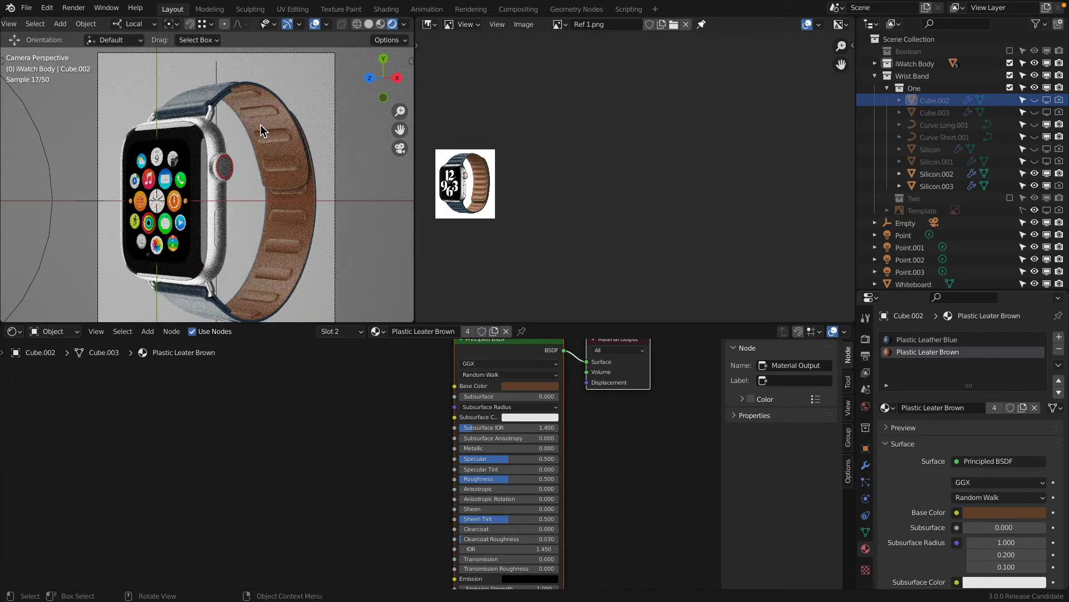
scroll(644, 200, up, 8)
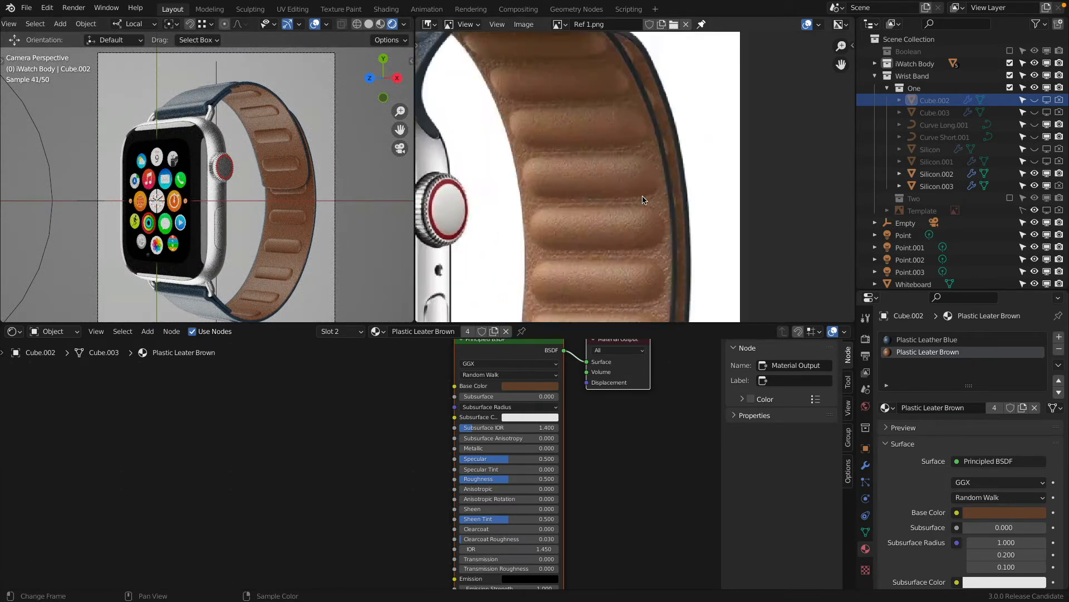
scroll(643, 199, down, 6)
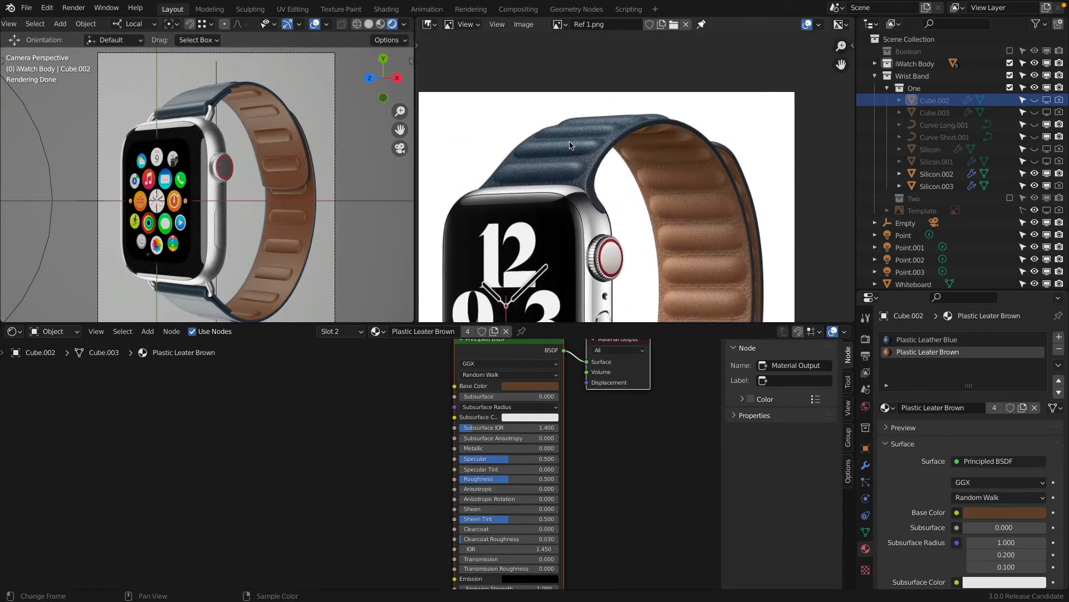
scroll(569, 145, up, 1)
scroll(617, 139, down, 4)
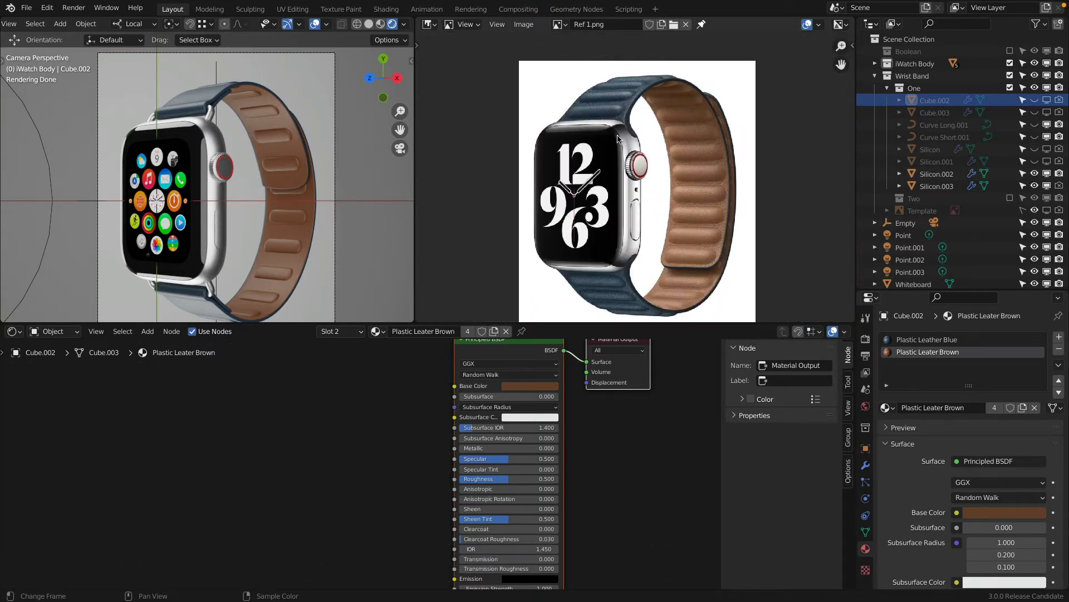
middle_drag(618, 138, 623, 115)
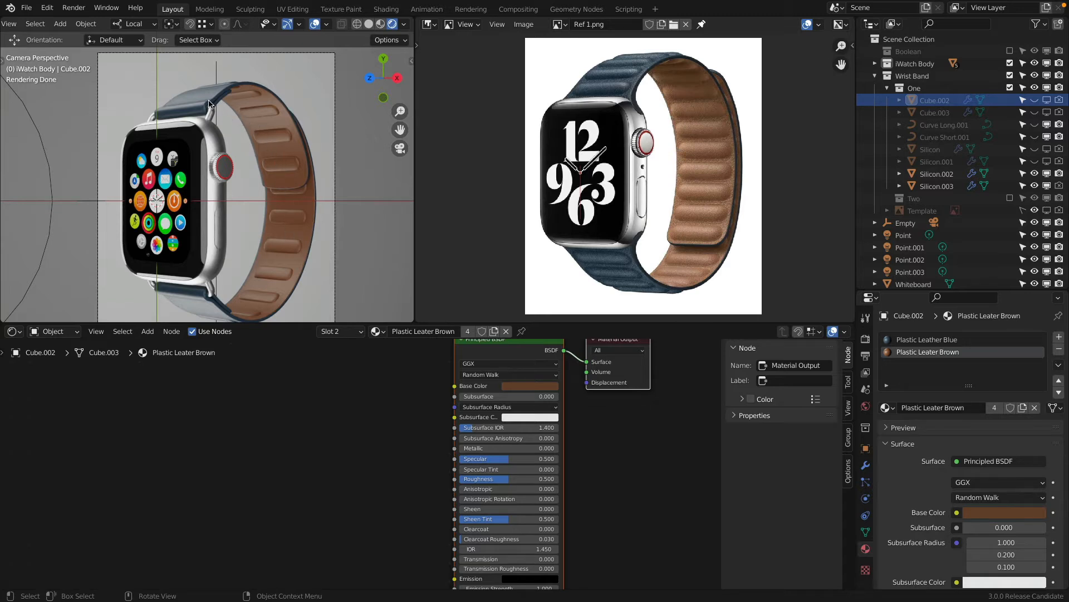
ctrl+scroll(209, 101, up, 2)
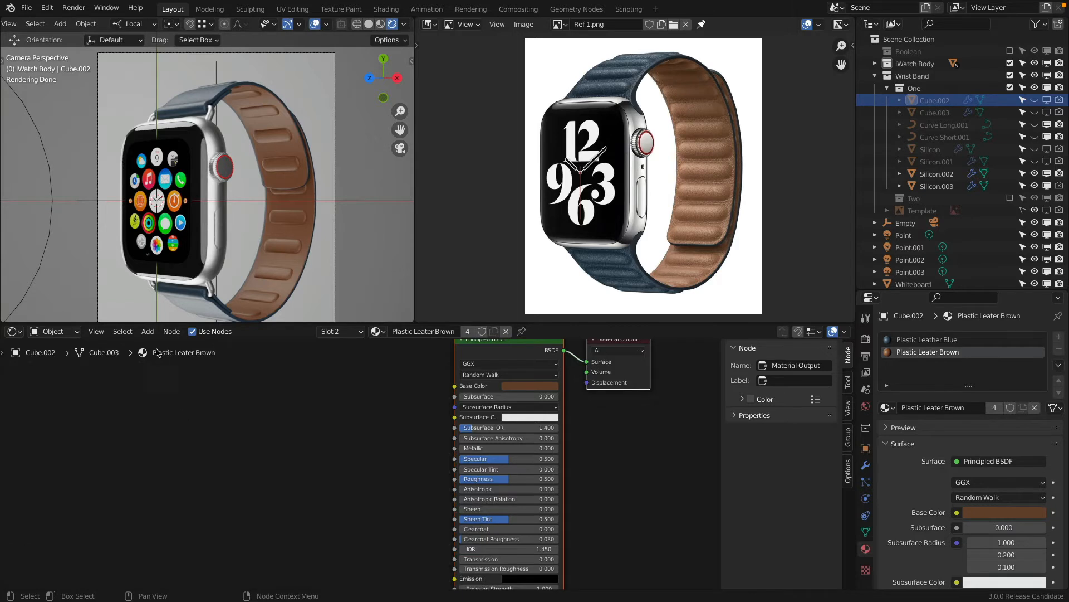
Add a Musgrave Texture node and a Texture Coordinate node to the Plastic Leater Brown material.
click(148, 331)
mouse_move(168, 400)
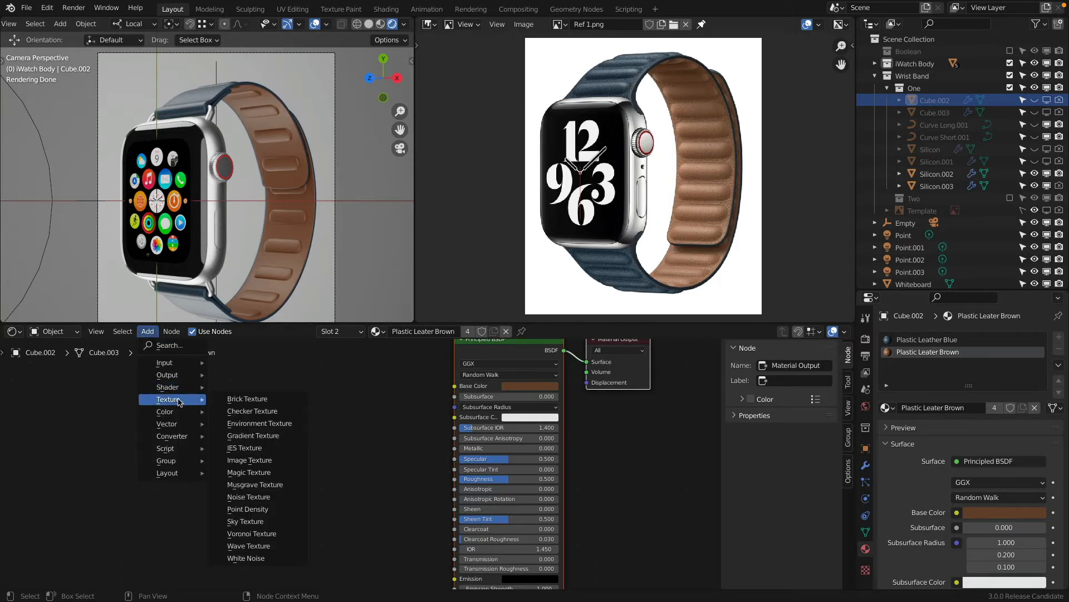
click(287, 486)
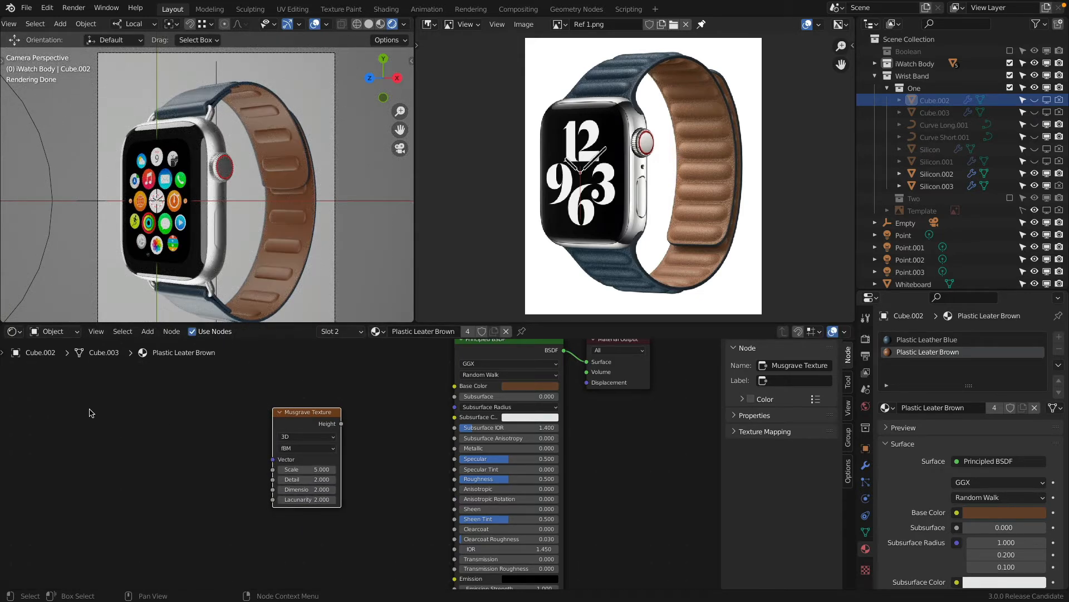
key(shift+a)
mouse_move(62, 350)
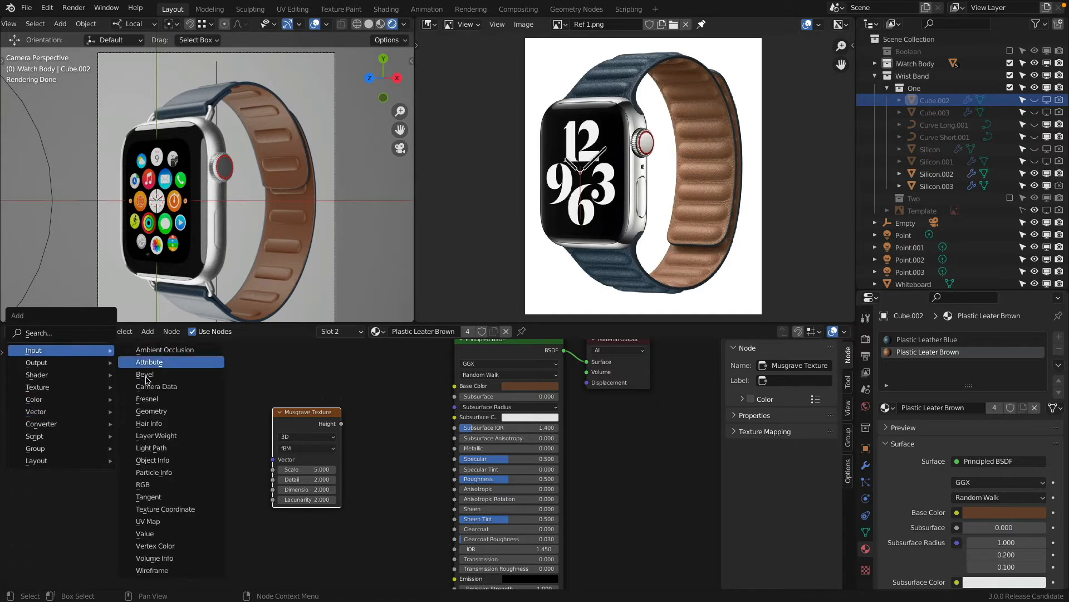
click(165, 509)
click(95, 391)
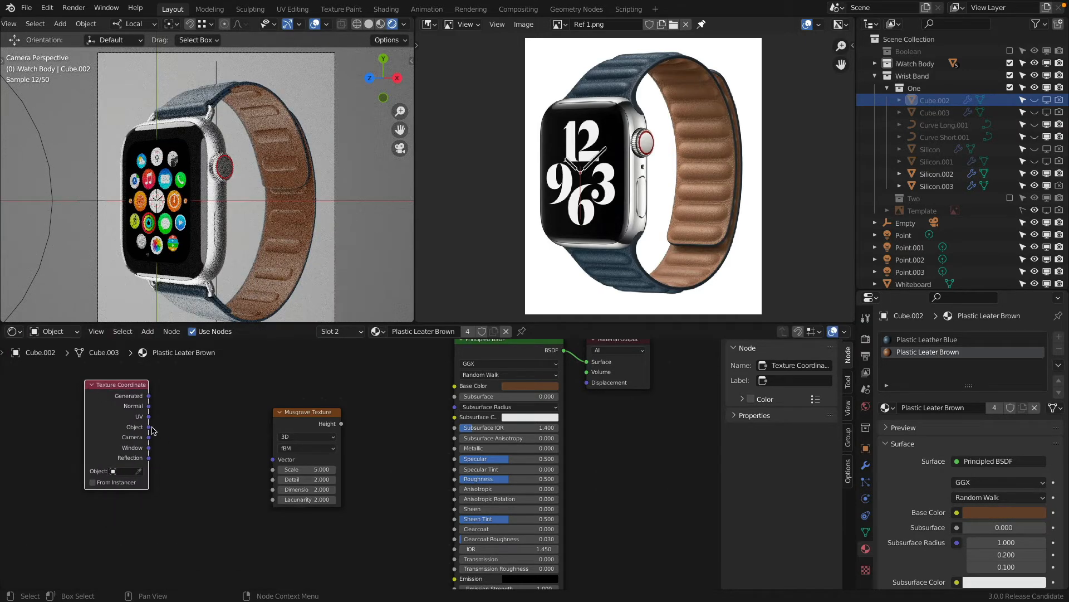
Link the Texture Coordinate's Object output to the Musgrave Vector input, and the Musgrave Height output to Base Color.
drag(149, 427, 272, 460)
drag(340, 424, 455, 386)
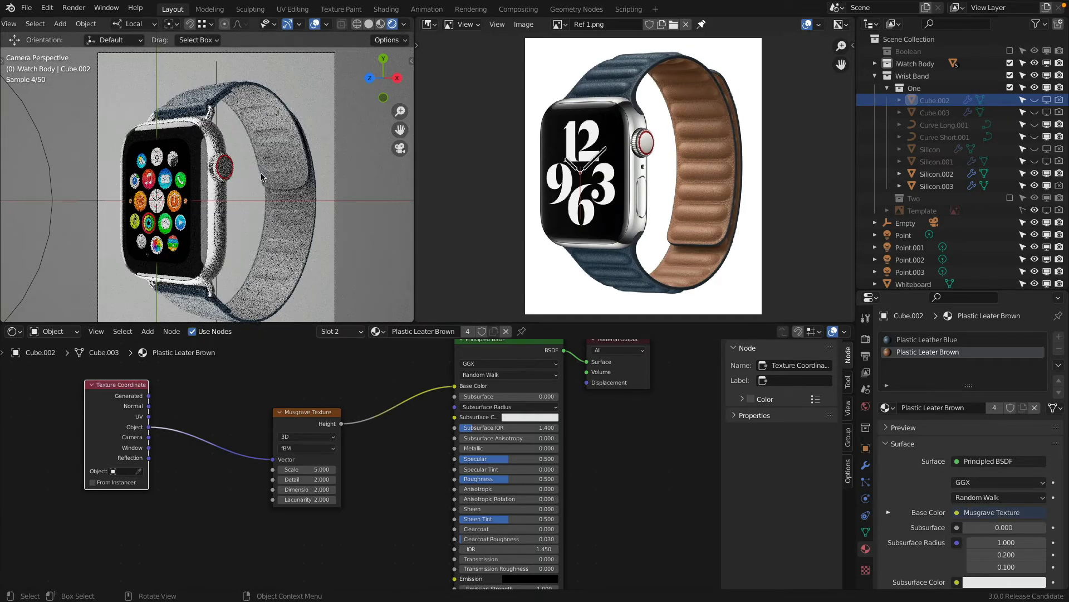
scroll(273, 144, up, 8)
scroll(273, 144, up, 4)
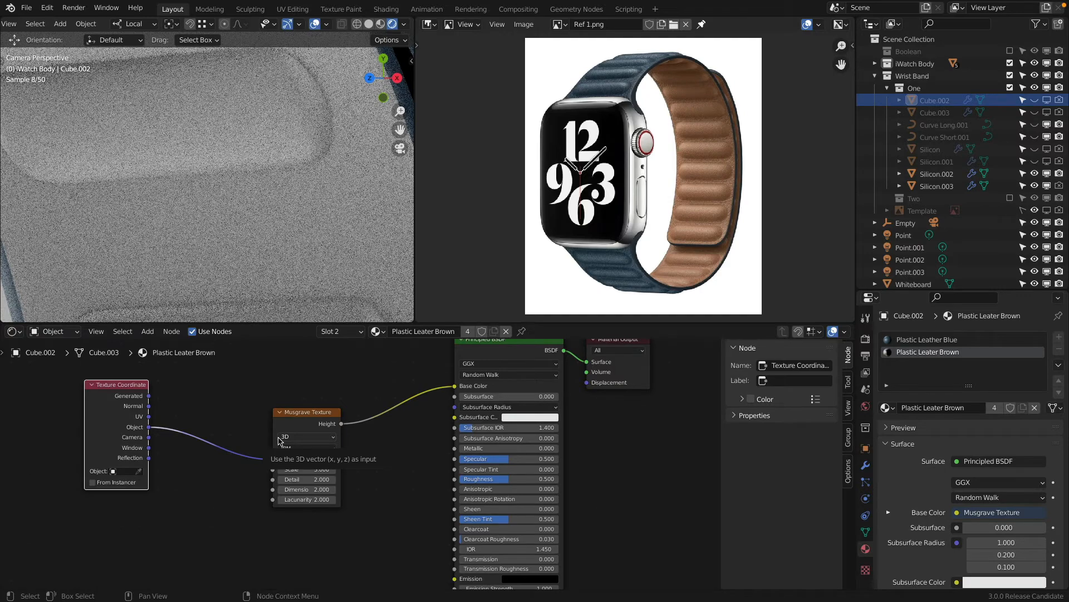
Try Scale values of 500 and 600 on the Musgrave Texture node.
click(312, 471)
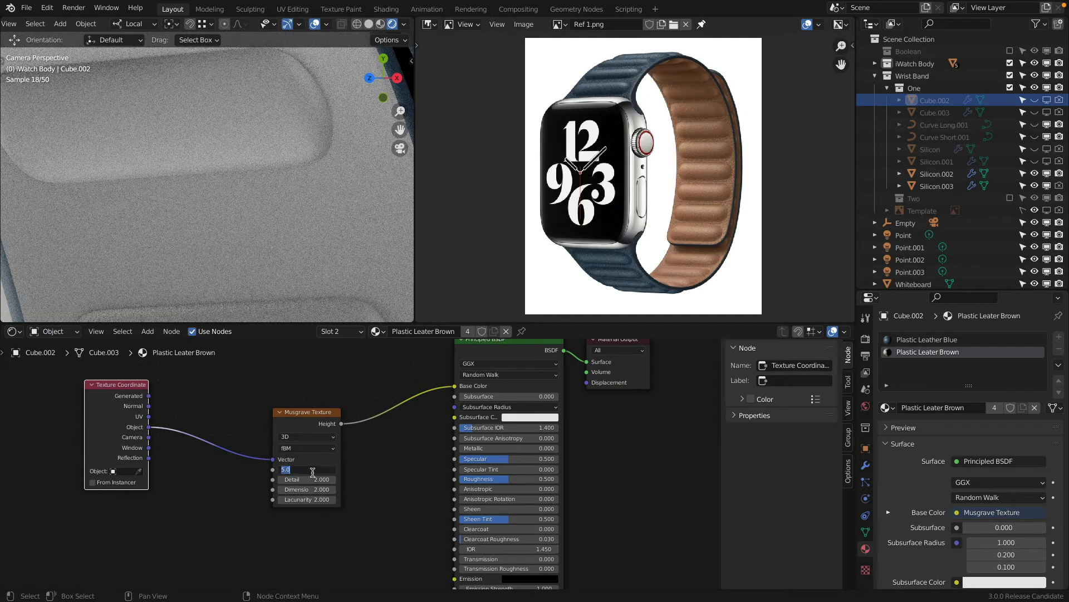
key(Return)
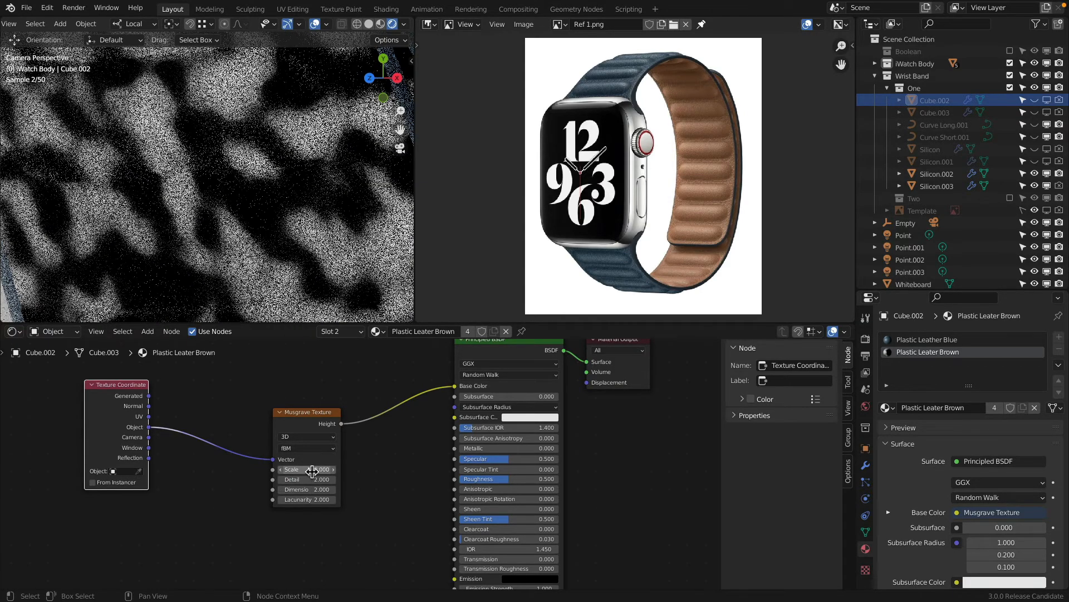
scroll(215, 286, down, 3)
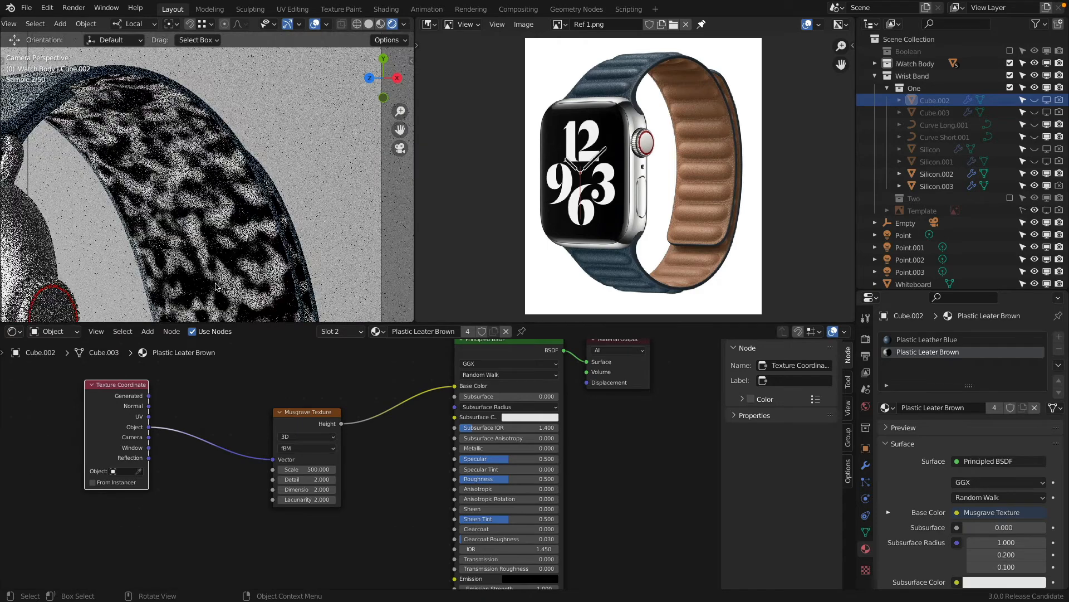
click(314, 470)
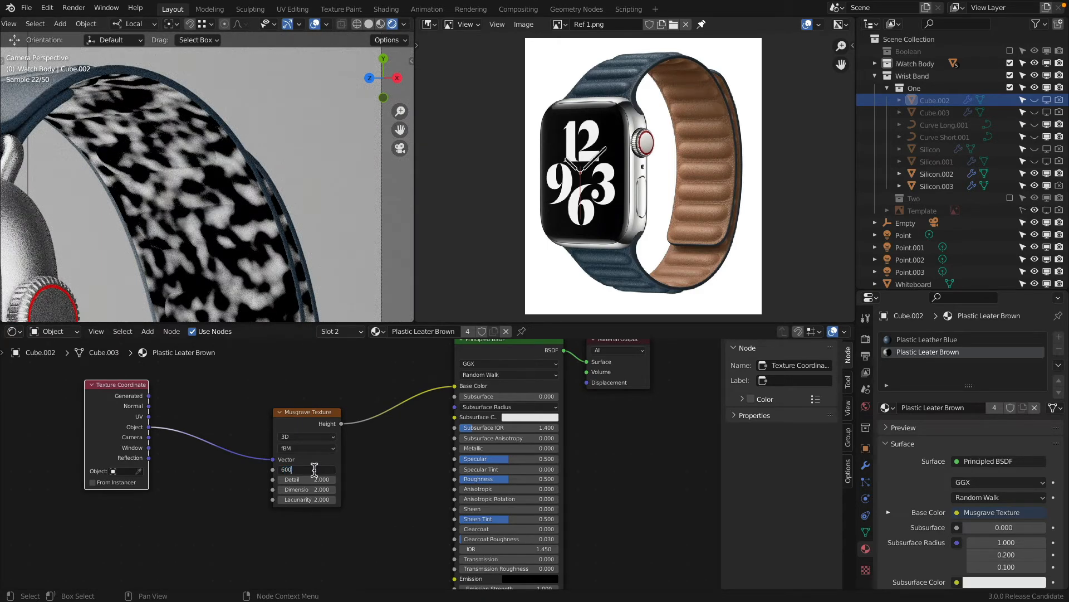
key(Return)
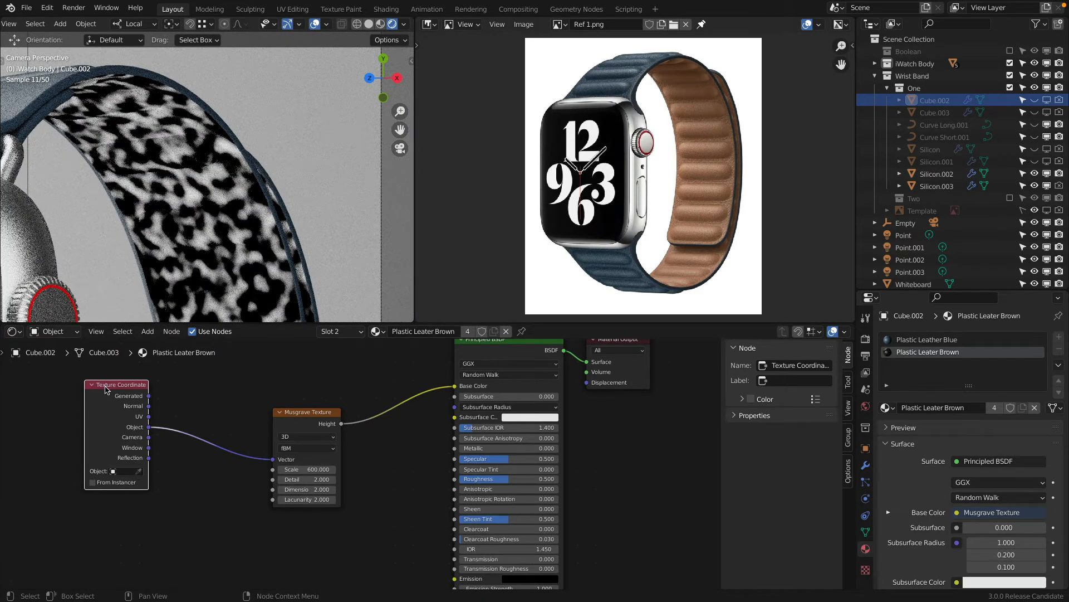
Disconnect and reconnect the Object output to the Musgrave Vector input, and move the Texture Coordinate node closer to the Musgrave Texture.
drag(106, 389, 108, 415)
drag(273, 459, 245, 458)
scroll(256, 199, up, 6)
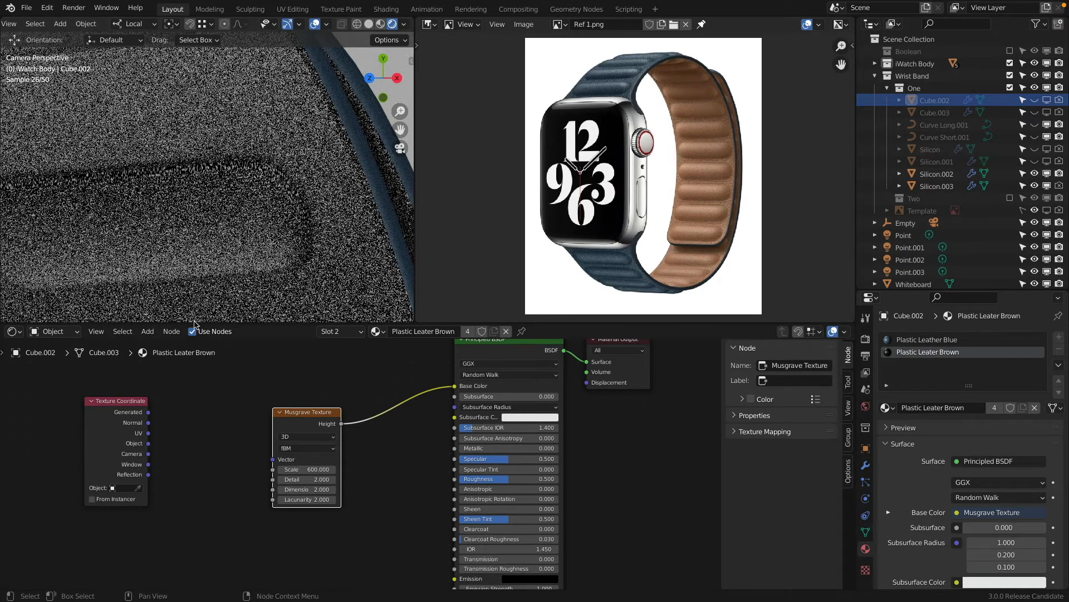
drag(148, 443, 216, 457)
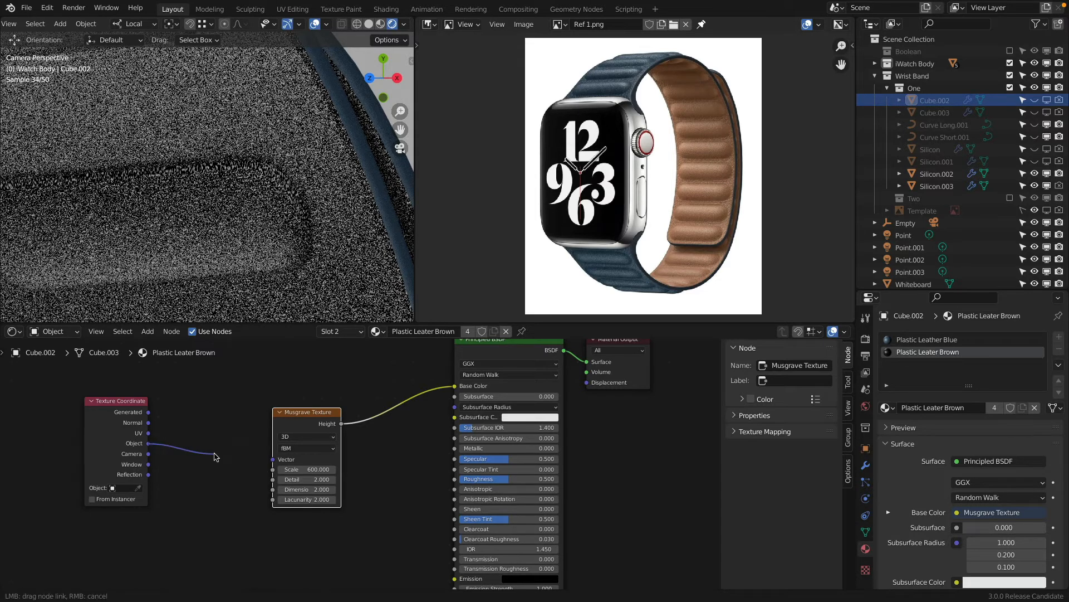
drag(269, 463, 272, 458)
drag(106, 401, 158, 428)
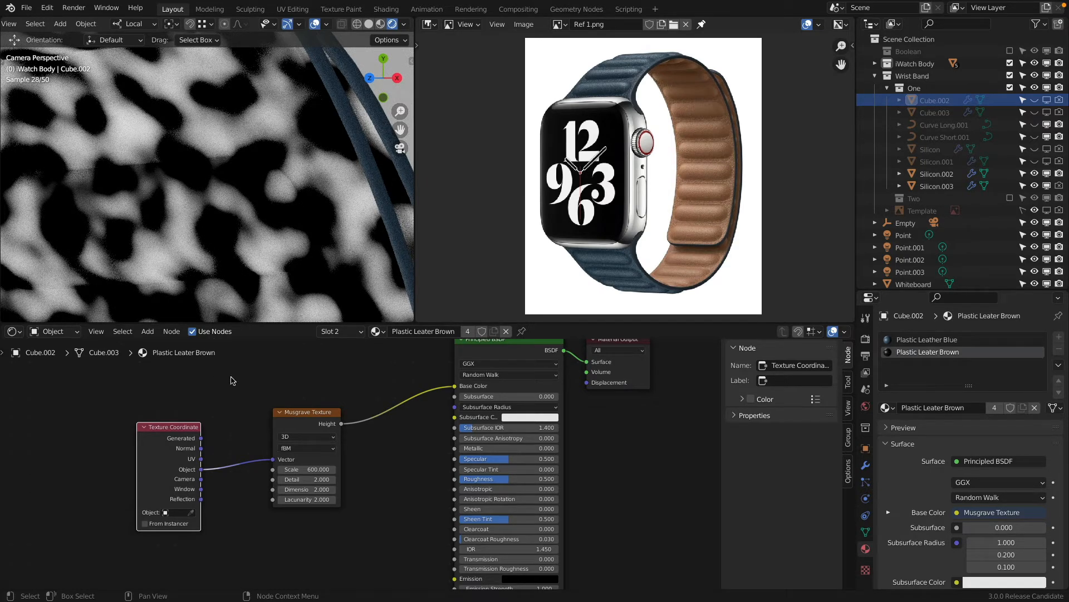
Set the Musgrave Texture's type to Multifractal and its Scale to 5000.
click(304, 448)
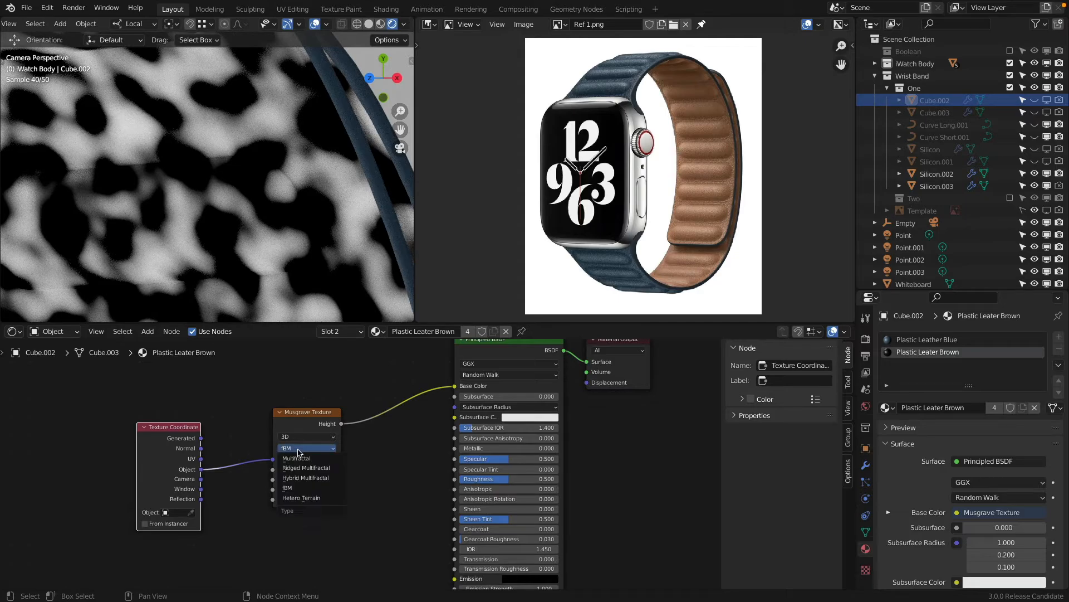
click(320, 459)
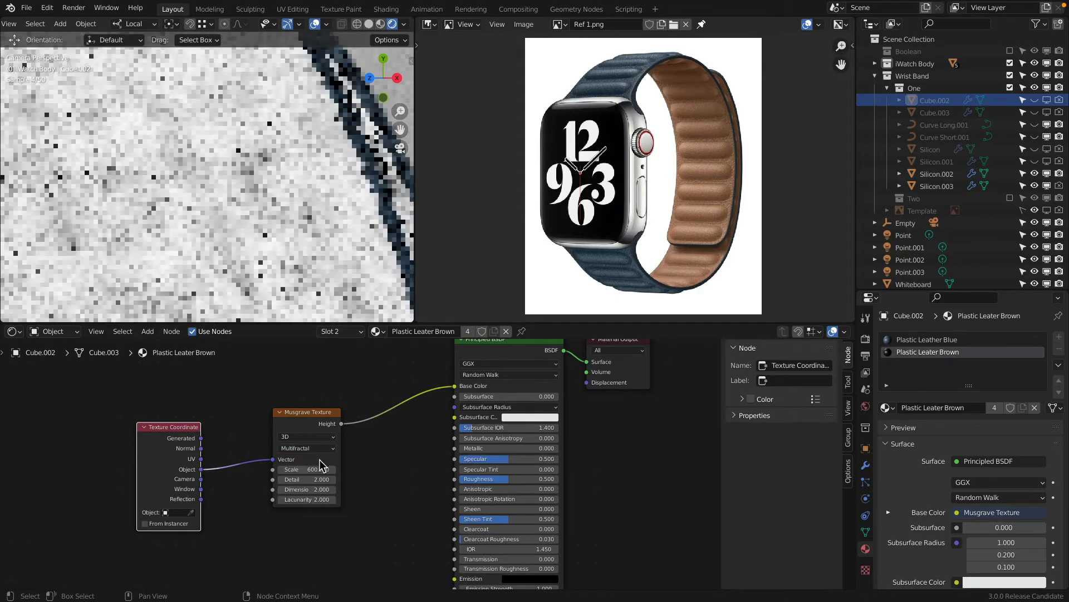
scroll(239, 259, down, 3)
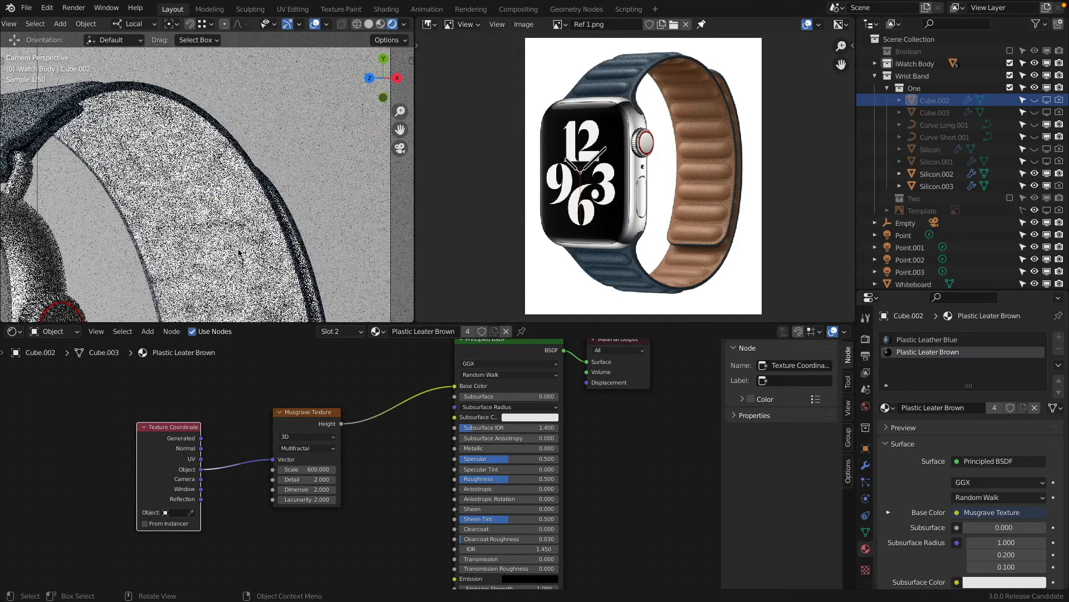
click(307, 469)
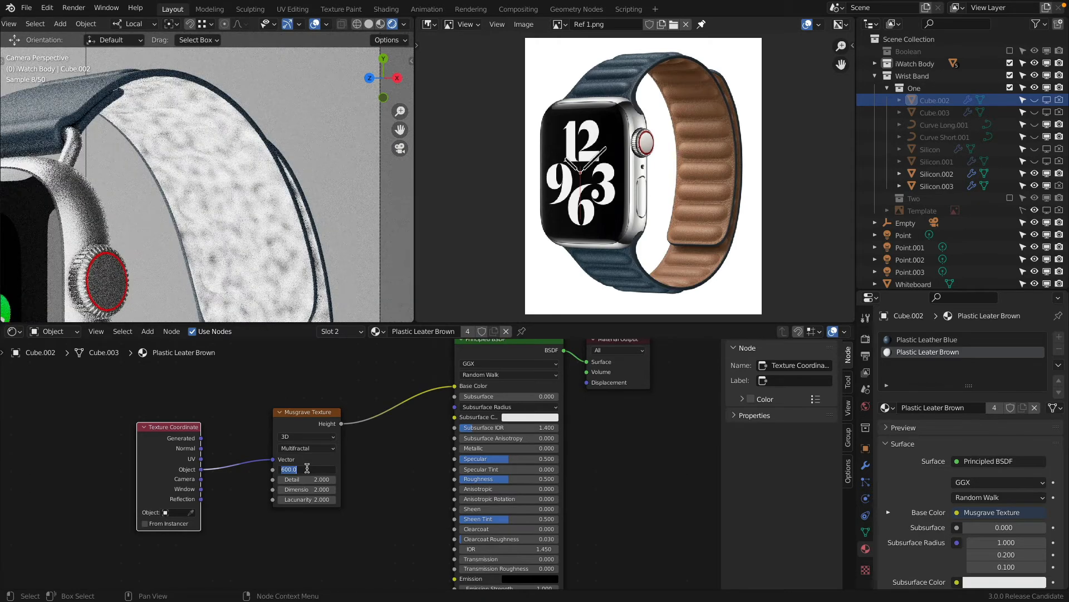
text(5000)
key(Return)
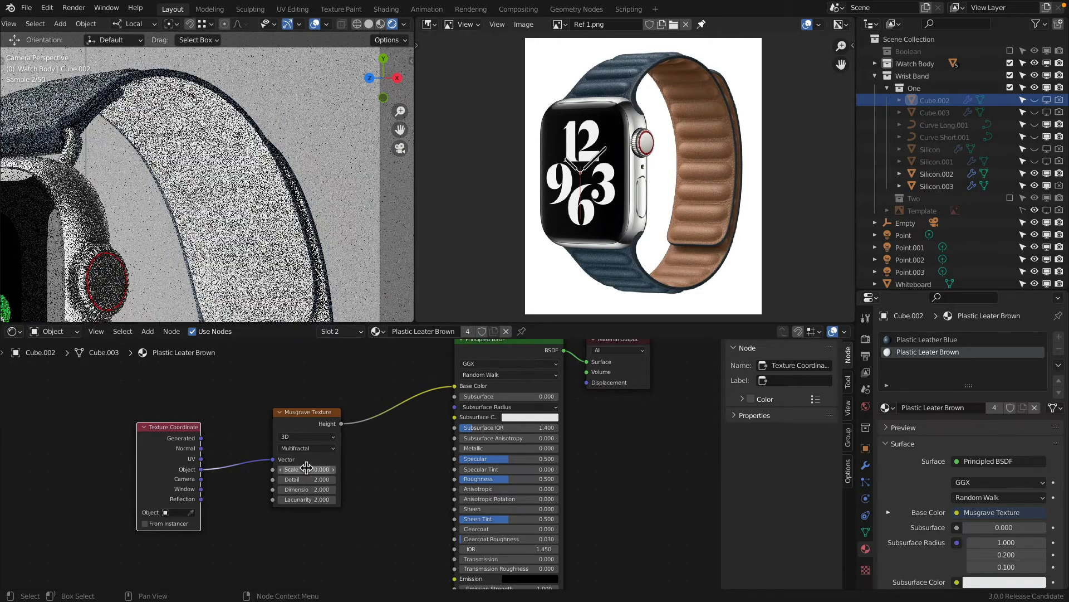
scroll(184, 209, up, 5)
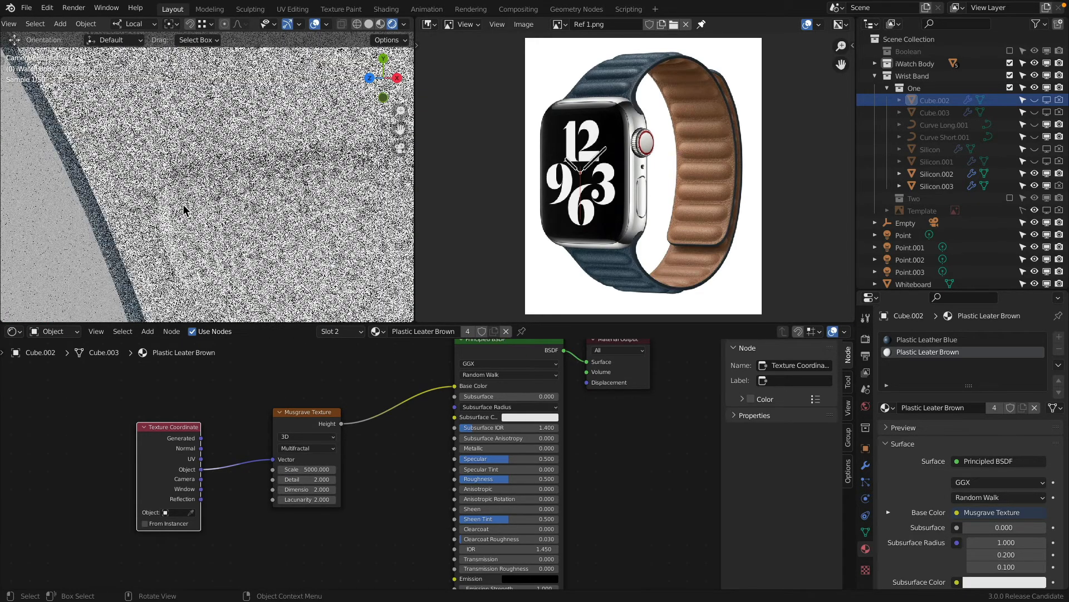
scroll(184, 208, up, 3)
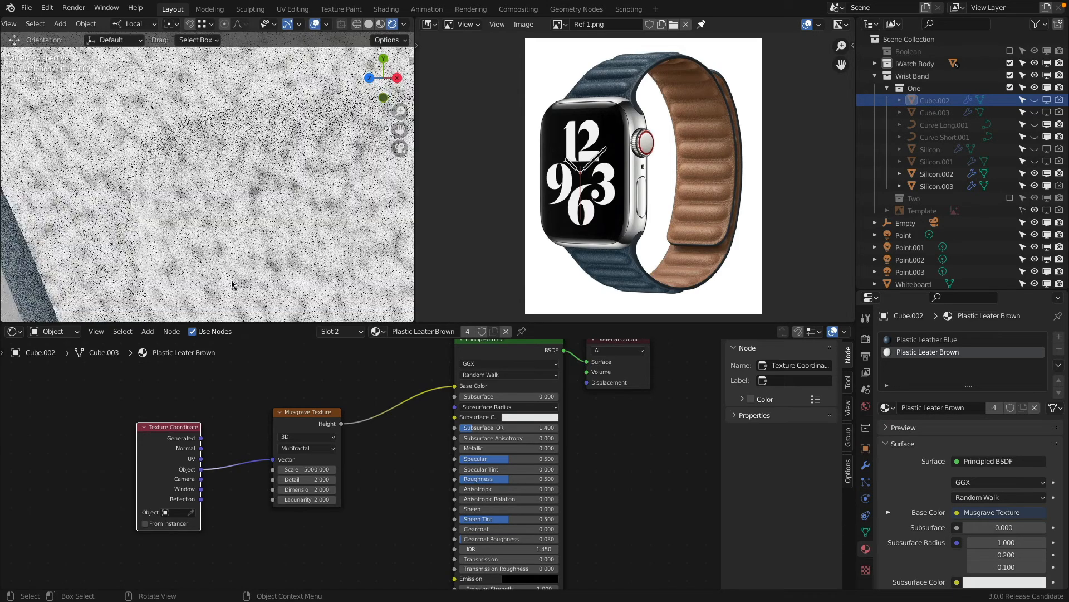
Try the fBM, Hetero Terrain, Ridged Multifractal, Multifractal and Hybrid Multifractal types on the Musgrave Texture node.
click(311, 448)
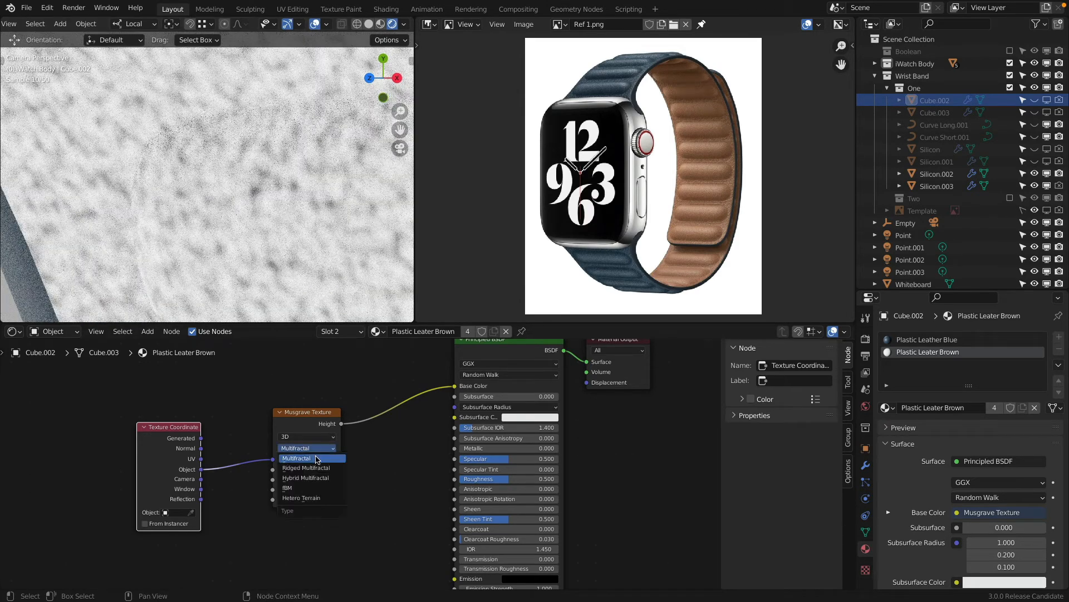
click(313, 487)
click(305, 448)
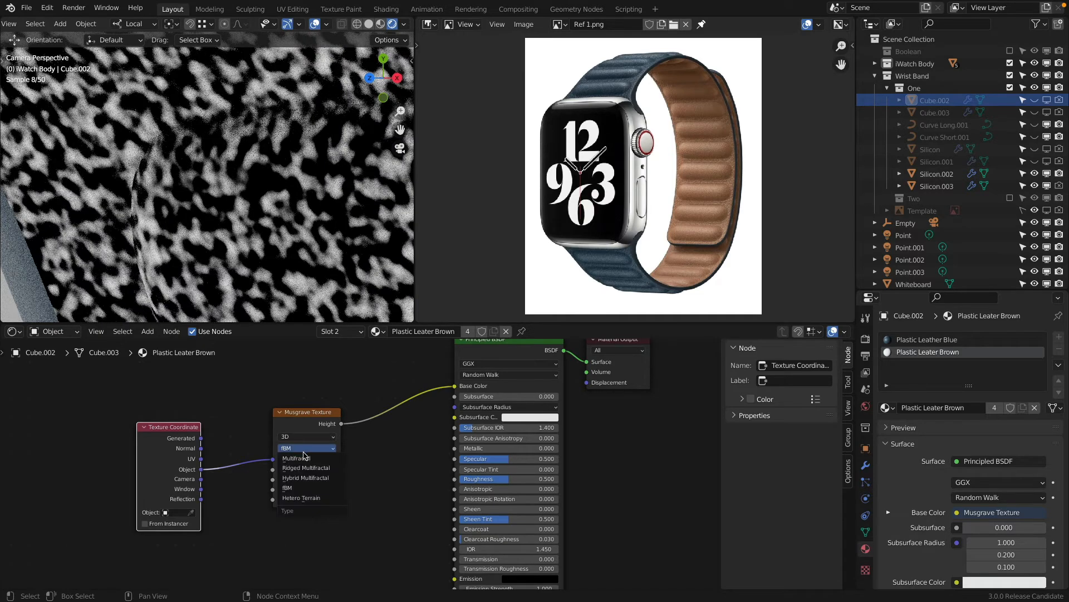
click(319, 500)
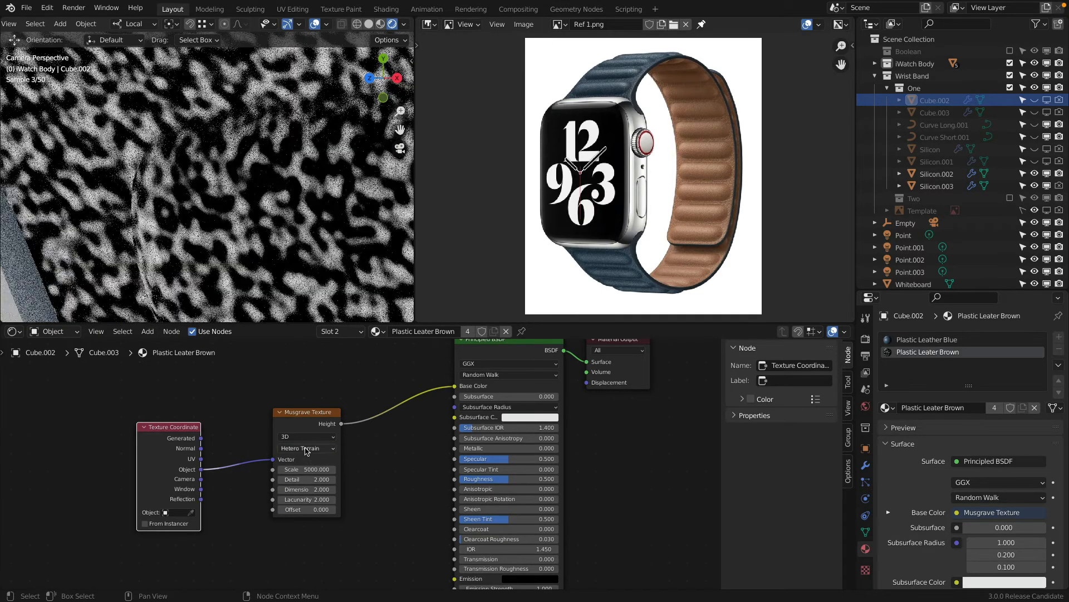
click(307, 448)
click(320, 465)
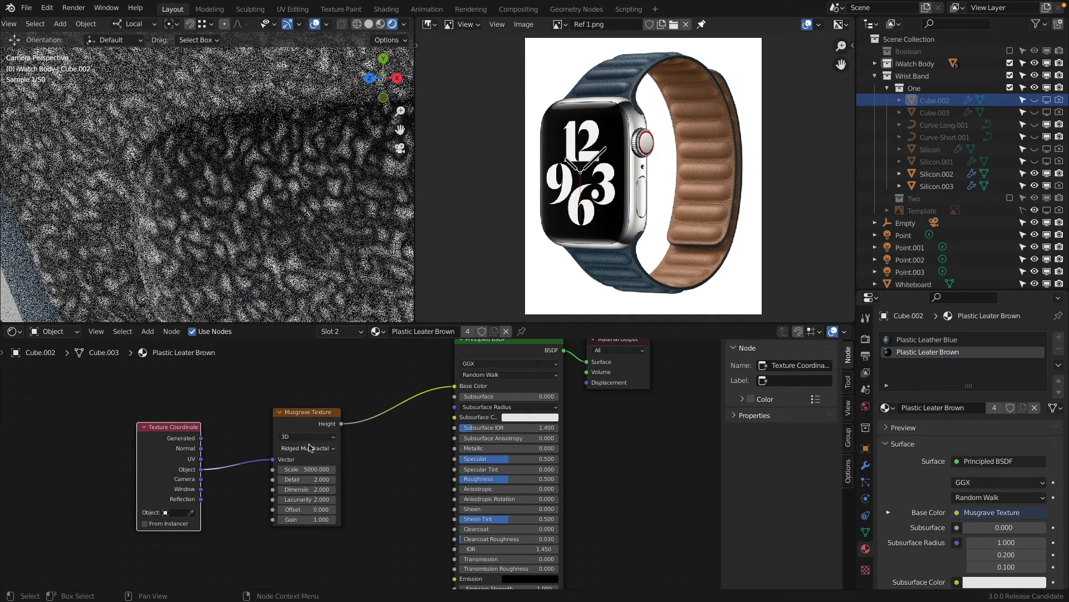
click(307, 448)
click(315, 458)
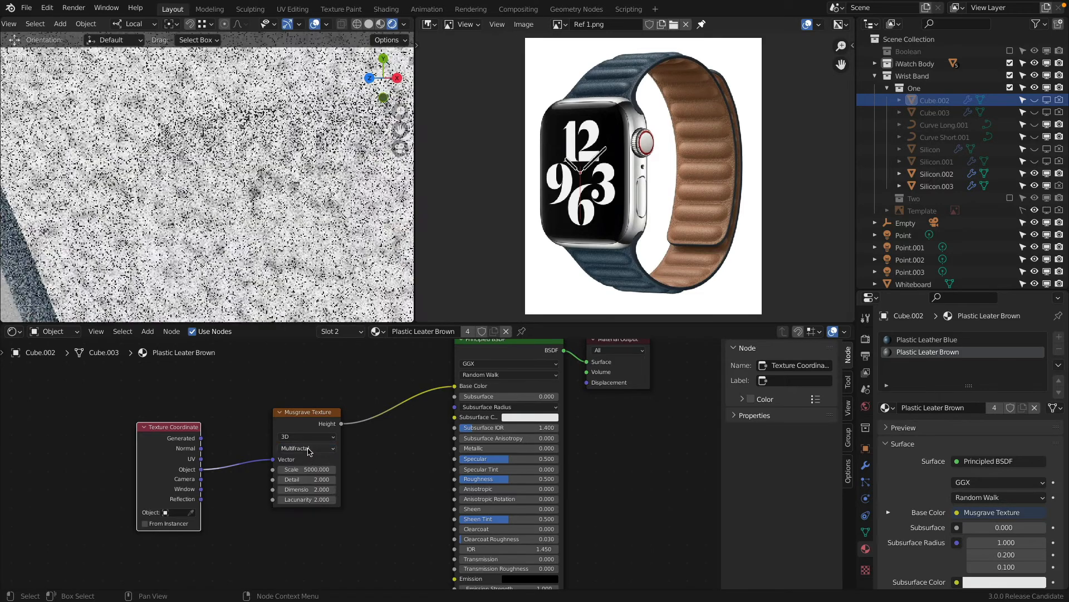
click(307, 448)
click(314, 478)
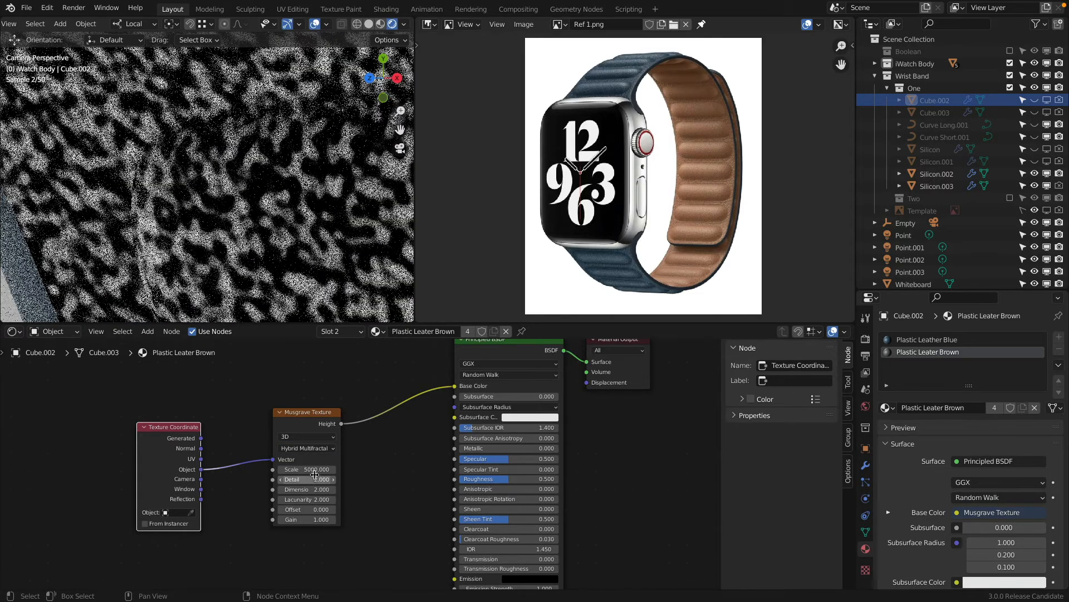
Set the Musgrave Texture's type to Ridged Multifractal and inspect the pattern on the inner band up close and from afar.
click(307, 448)
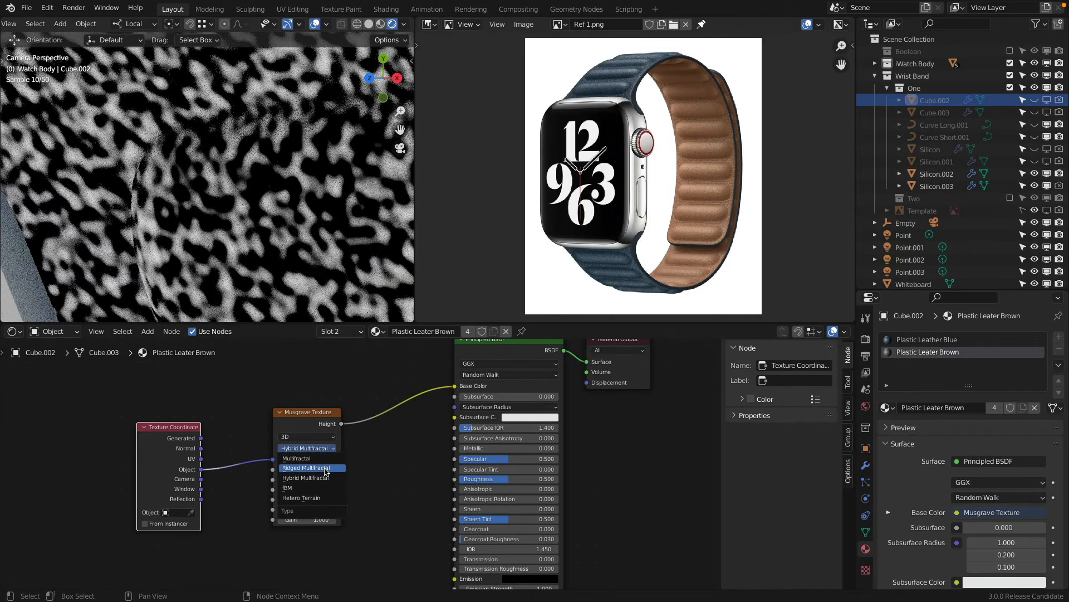
click(325, 468)
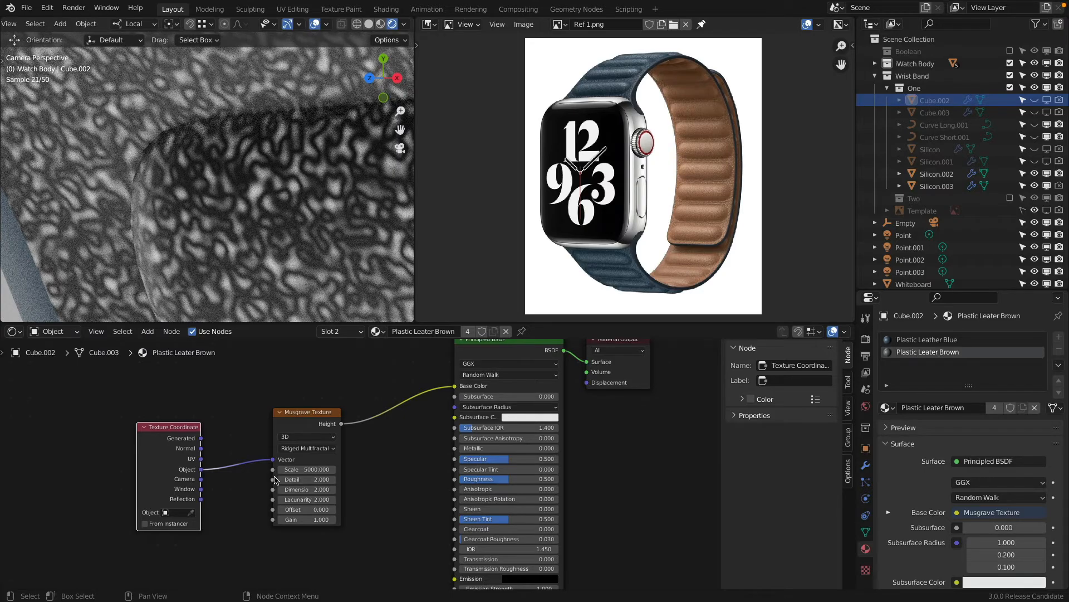
scroll(328, 225, down, 6)
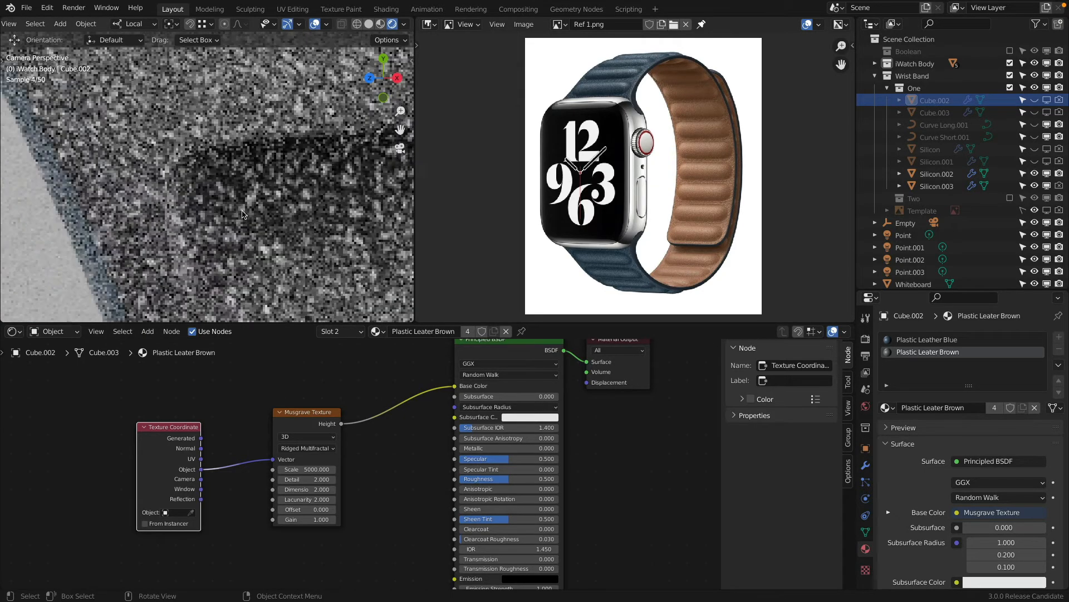
scroll(333, 223, up, 2)
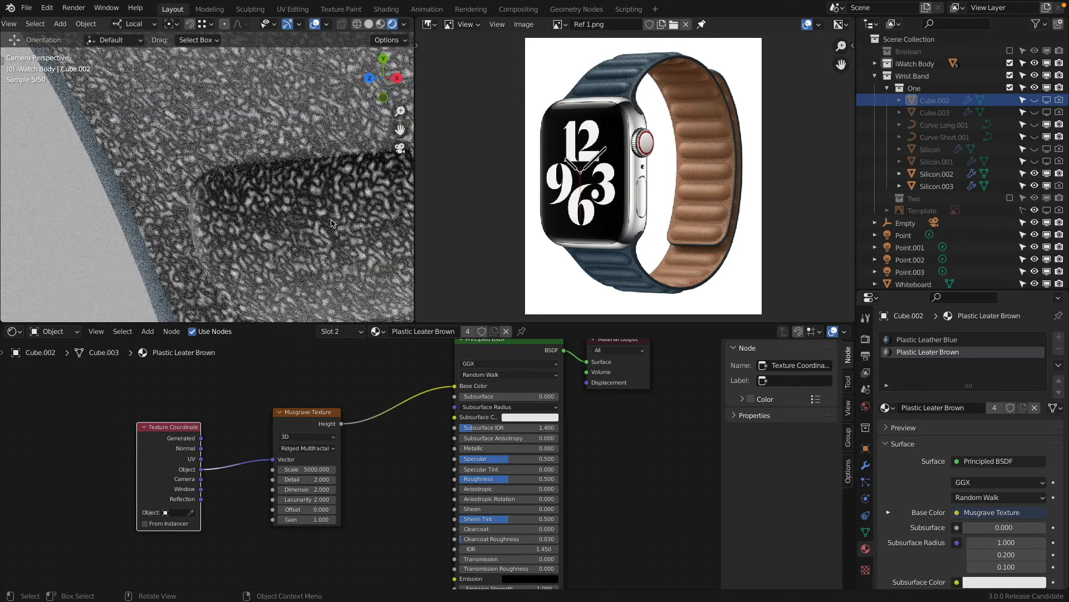
scroll(332, 224, up, 2)
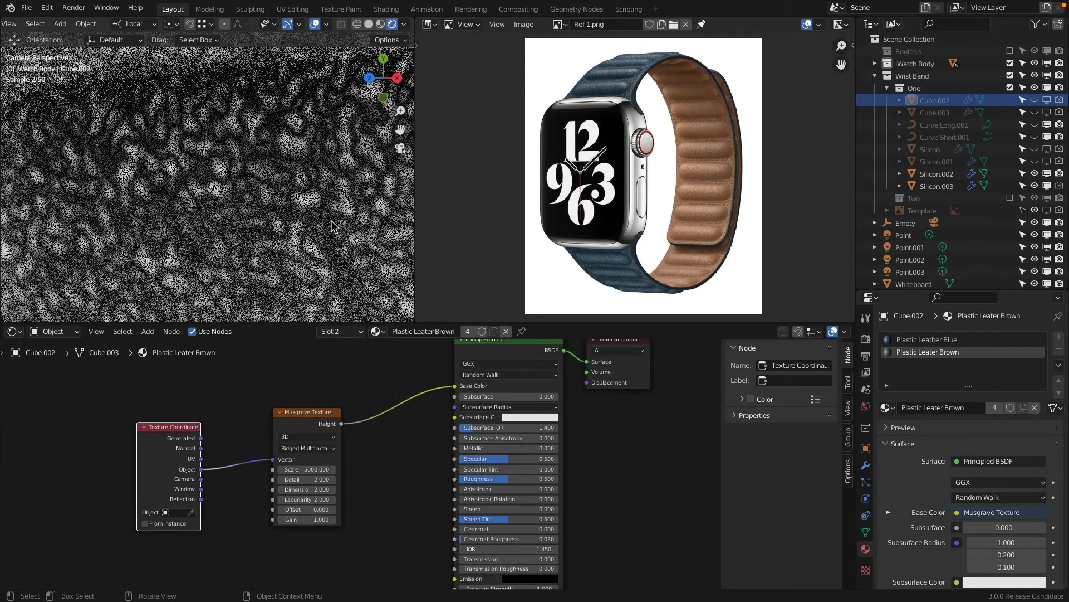
scroll(334, 225, down, 4)
scroll(337, 226, down, 4)
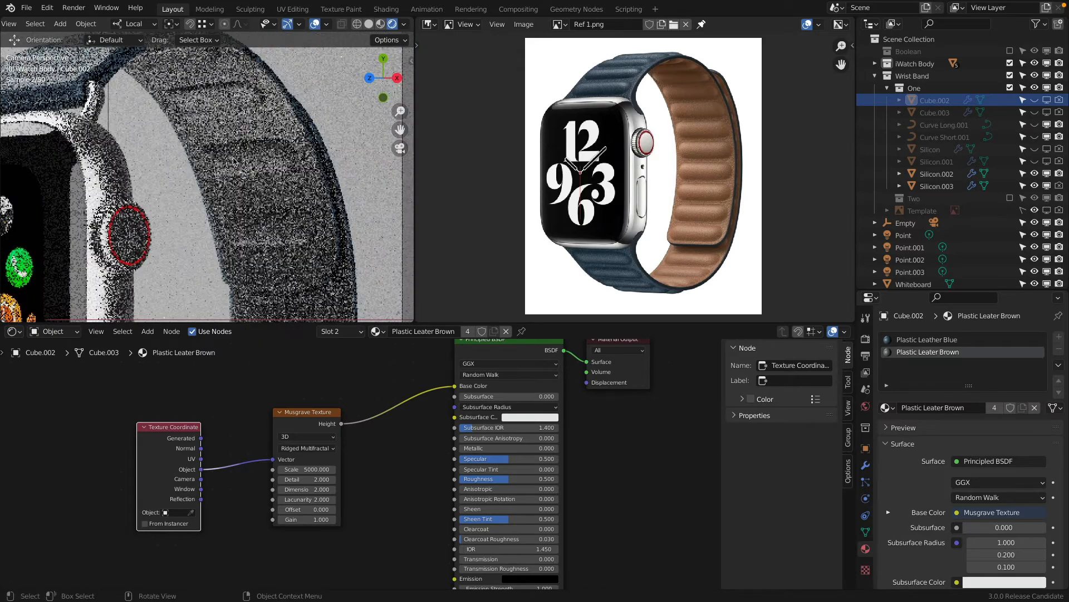
Move the Texture Coordinate and Musgrave Texture nodes away from the Principled BSDF and add a Bump node in the gap.
drag(192, 418, 151, 408)
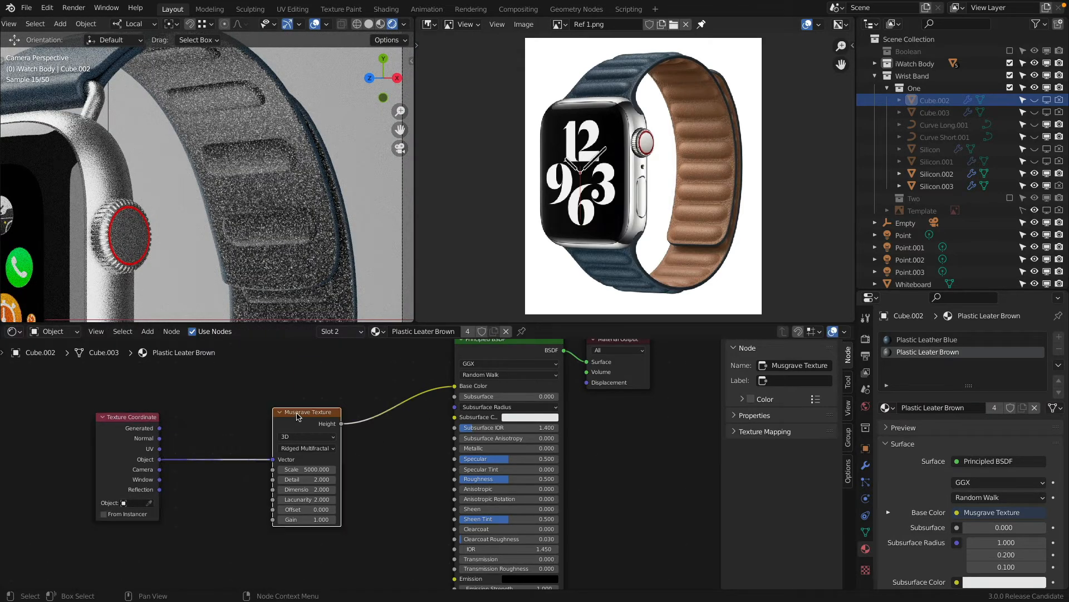
drag(307, 412, 190, 402)
key(shift+a)
mouse_move(256, 524)
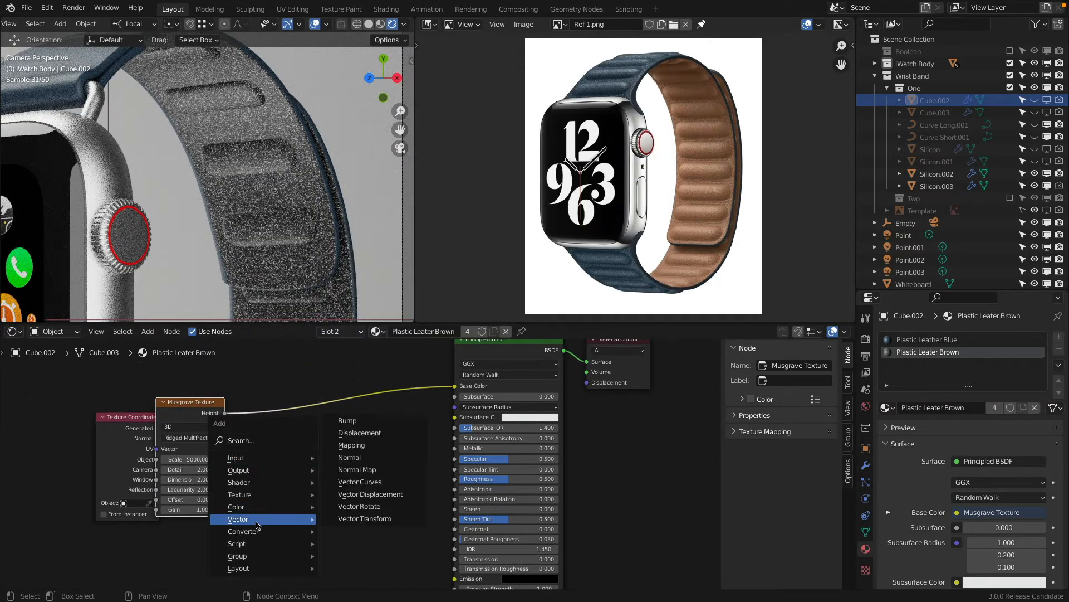
click(348, 421)
click(362, 446)
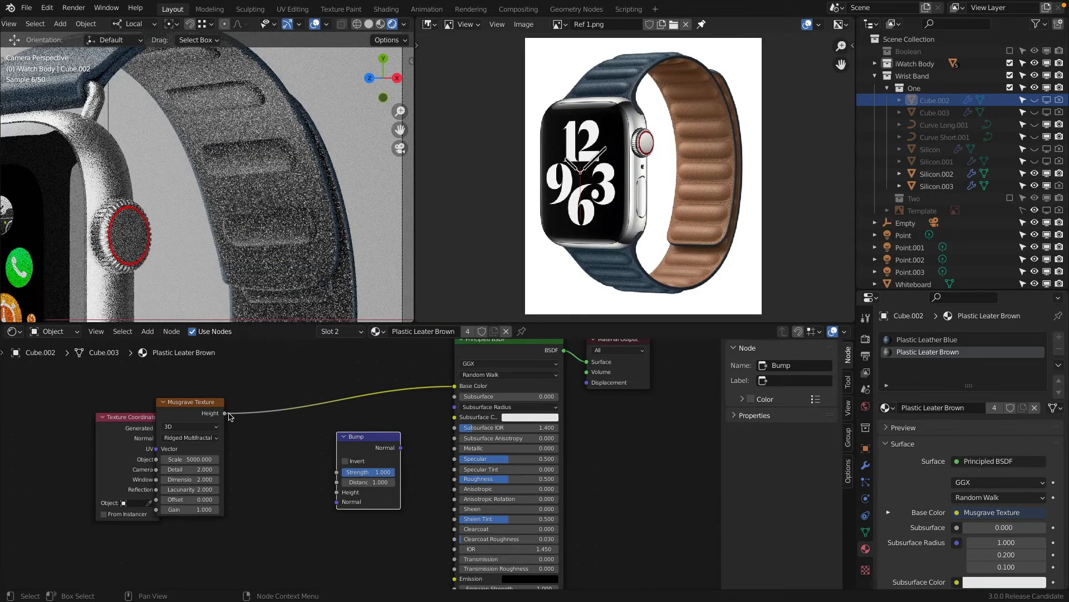
Route the Musgrave Height through the Bump node's Height into the Principled BSDF's Normal, and unlink it from Base Color.
drag(224, 413, 338, 491)
middle_drag(430, 514, 429, 449)
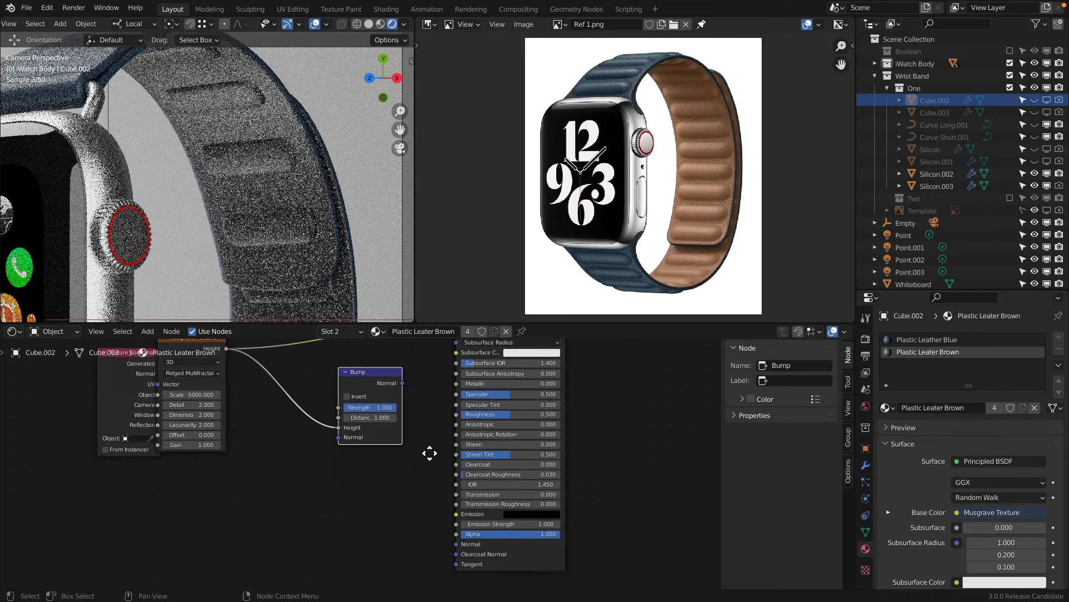
drag(403, 383, 456, 543)
drag(360, 395, 302, 457)
middle_drag(386, 394, 382, 489)
drag(451, 414, 370, 444)
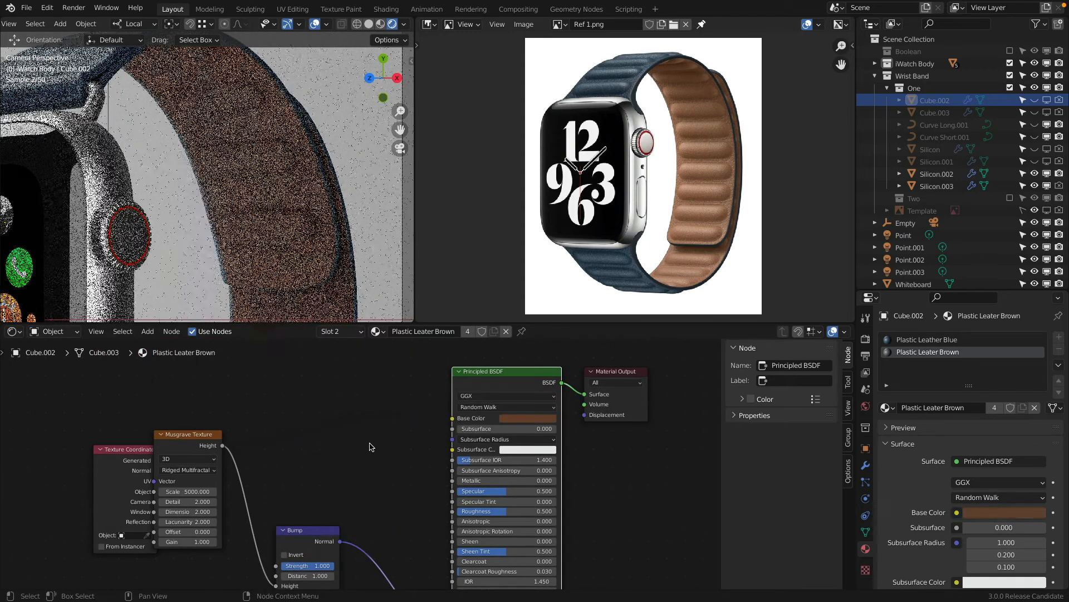
middle_drag(370, 444, 417, 395)
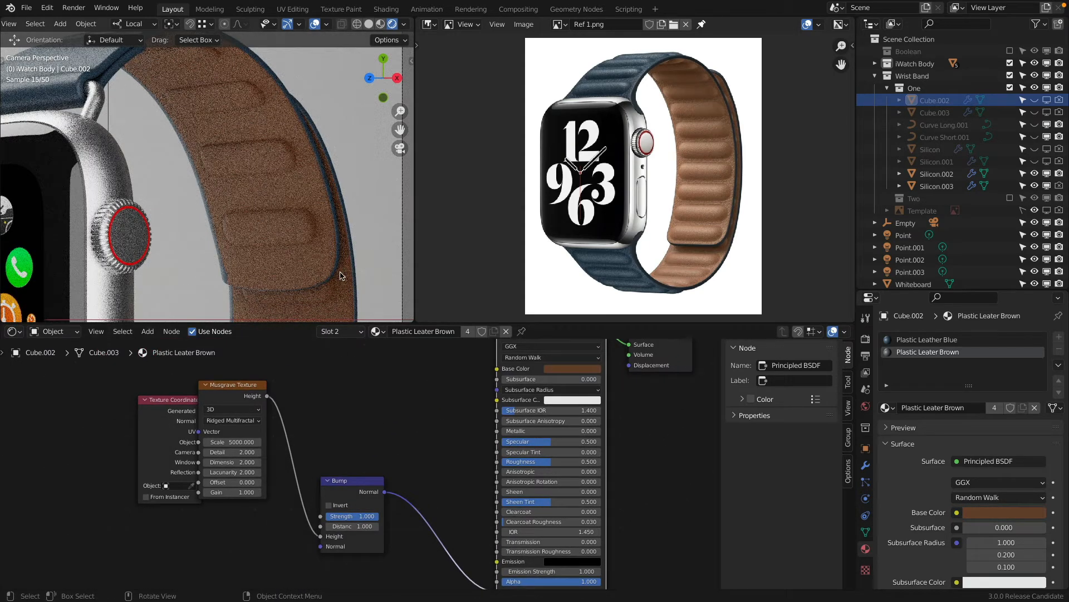
Try Distance values of 0.1 and 0.001 on the Bump node while checking the lower part of the band.
click(352, 526)
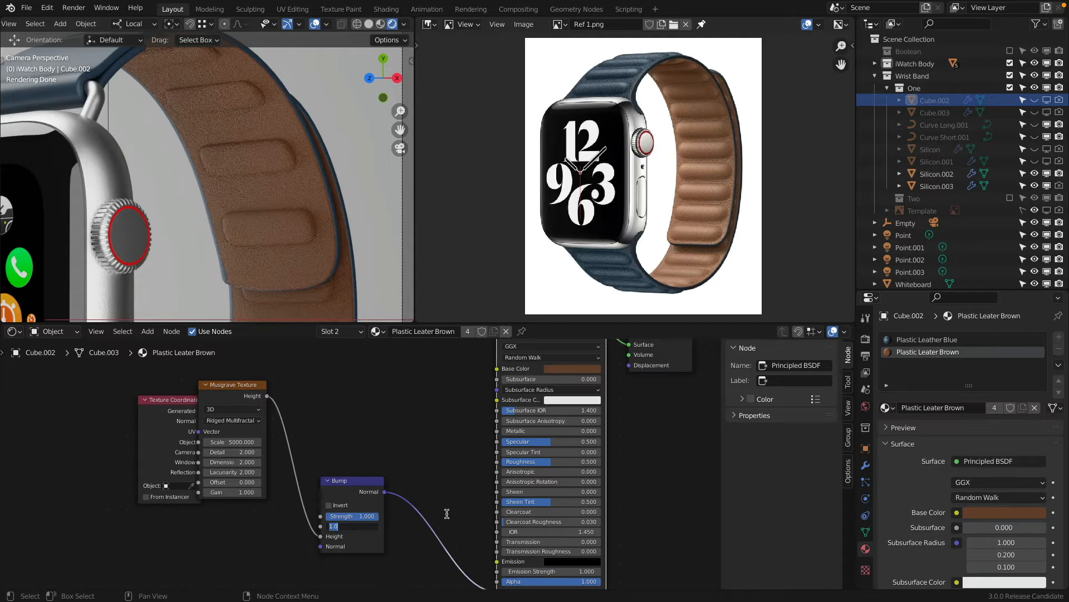
text(0.1)
key(Return)
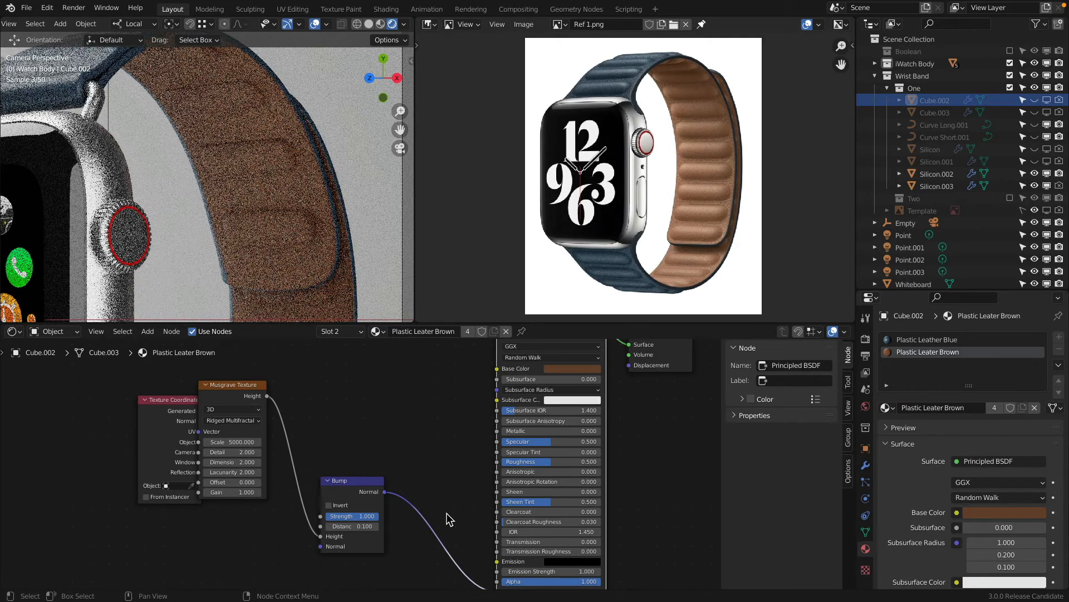
scroll(308, 255, down, 3)
shift+middle_drag(303, 245, 326, 75)
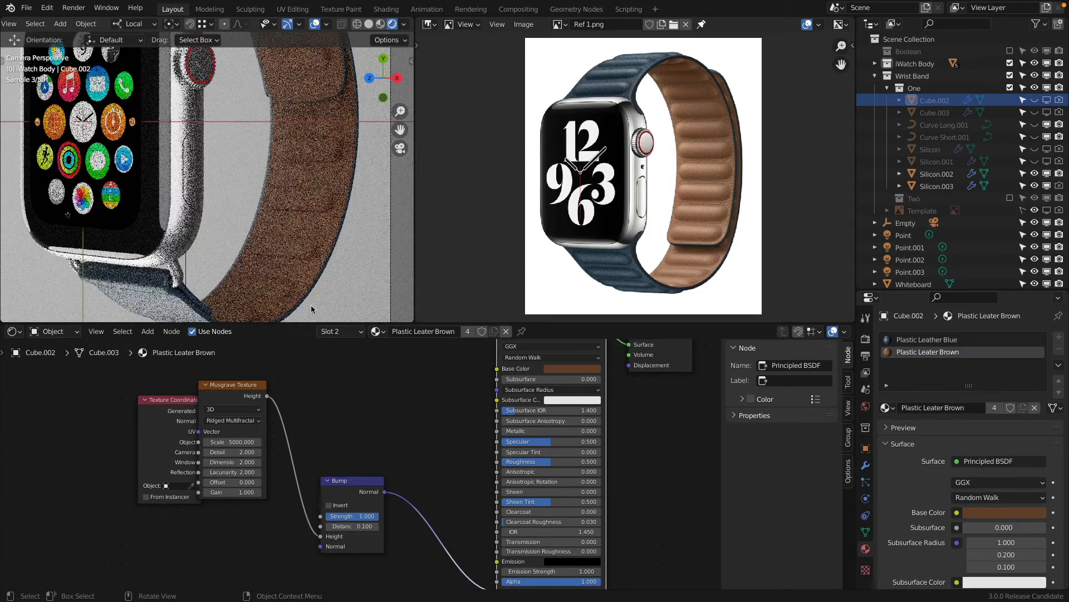
click(359, 526)
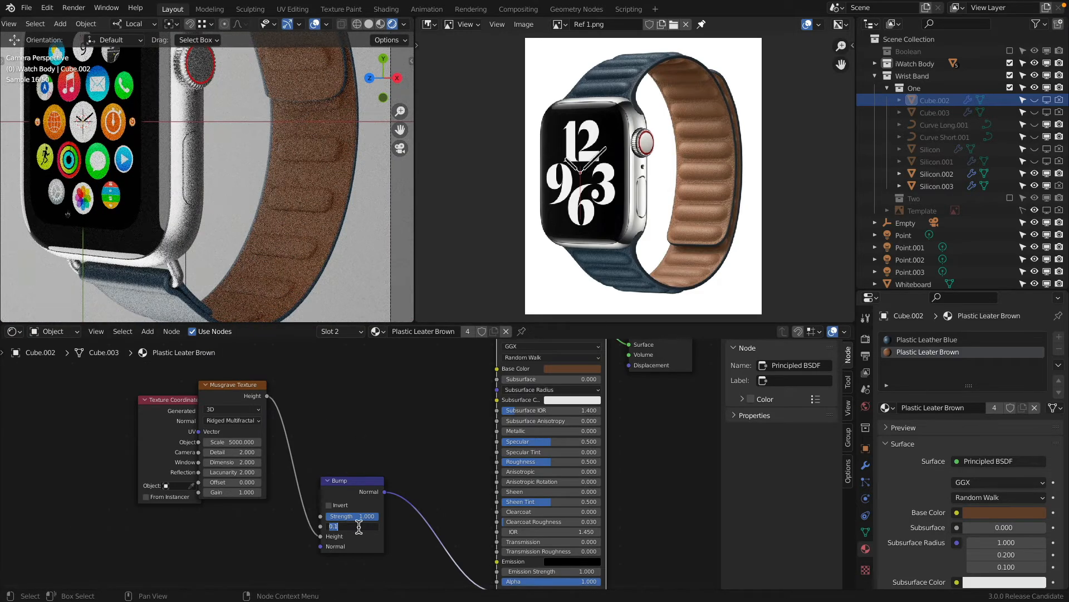
text(.001)
key(Return)
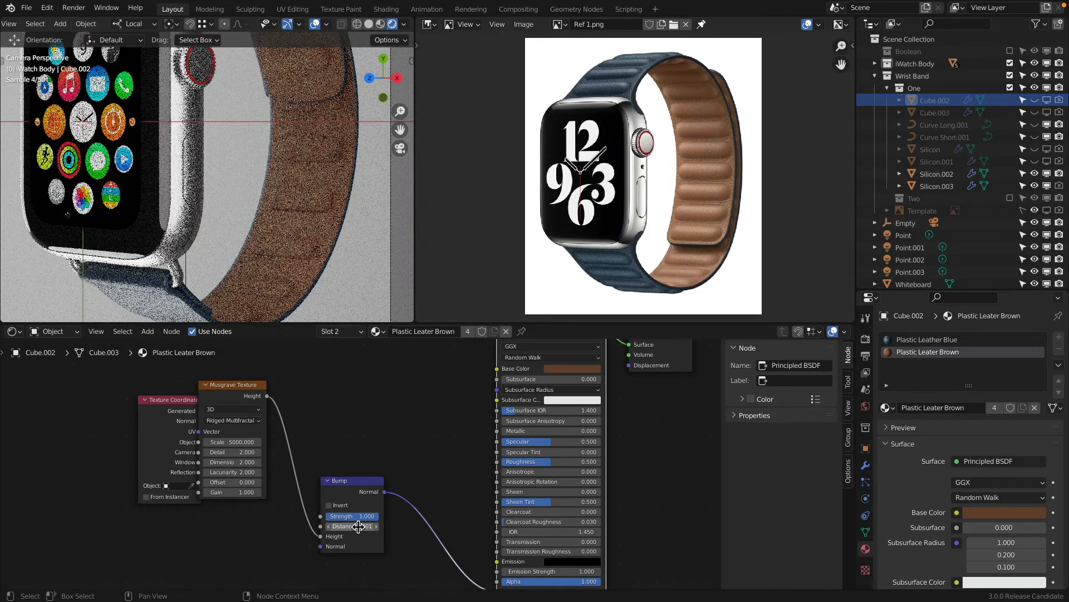
Try a Bump Distance of 0.00001 and examine the leather grain on the band up close.
click(359, 527)
key(BackSpace)
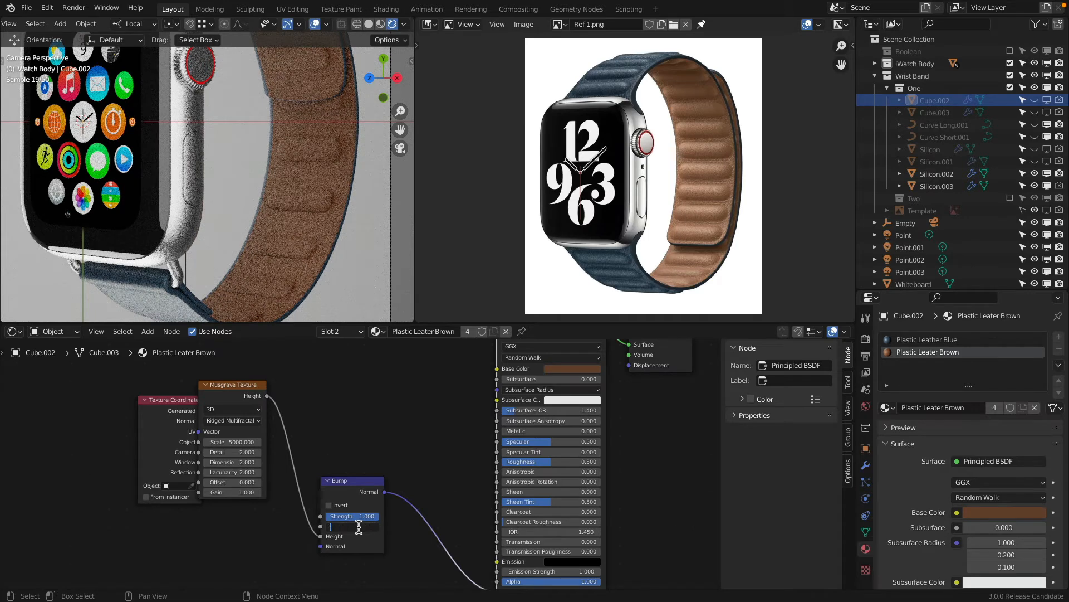
text(.00001)
key(Return)
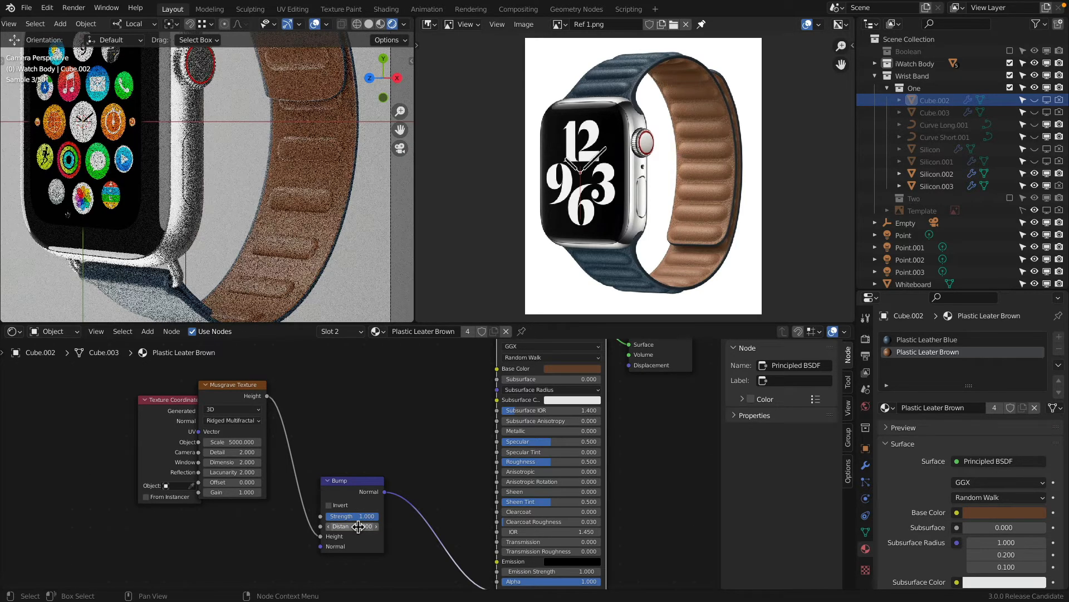
click(359, 527)
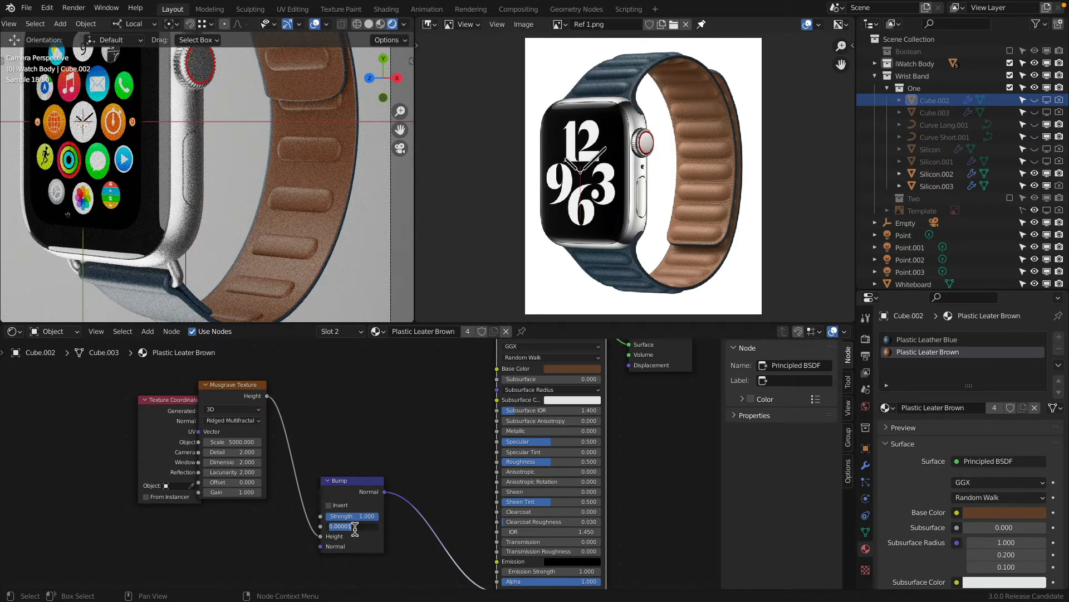
key(Right)
key(Left)
key(Return)
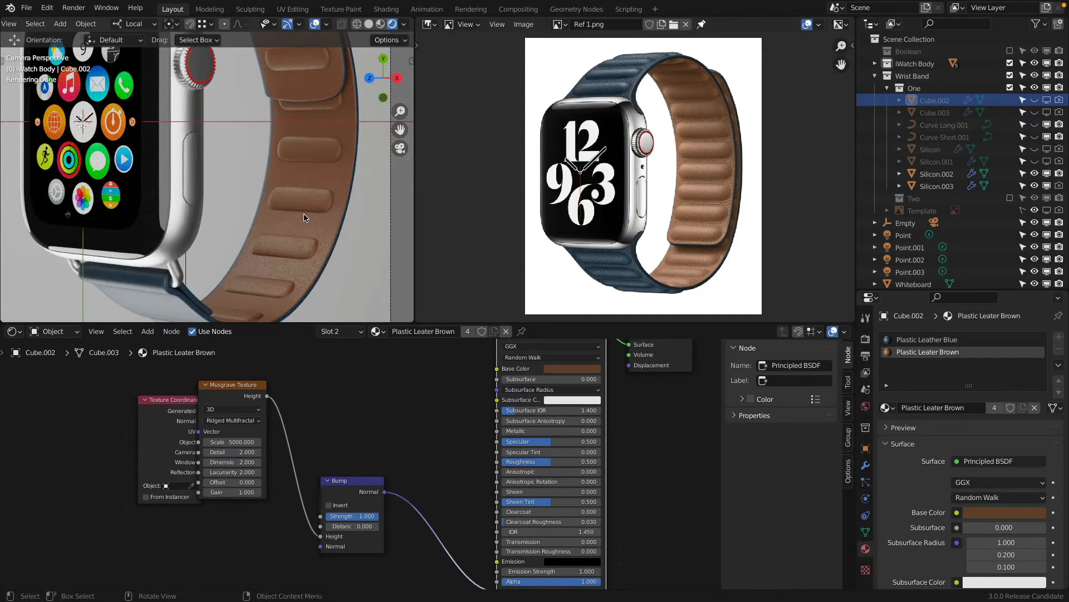
scroll(303, 239, up, 6)
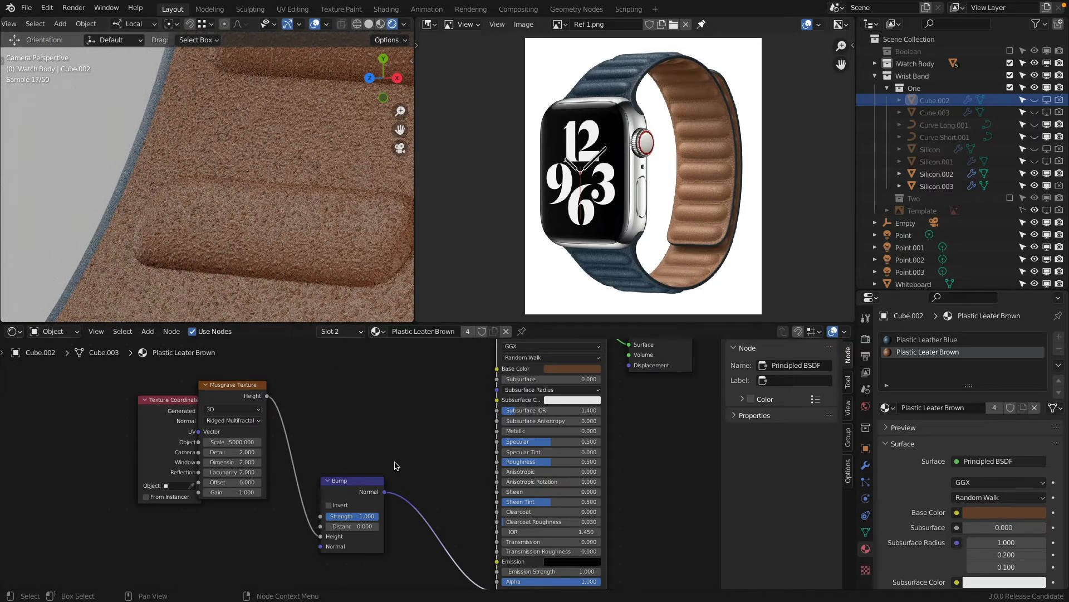
Set the Bump node's Distance back to 1.
click(353, 525)
text(1)
key(Return)
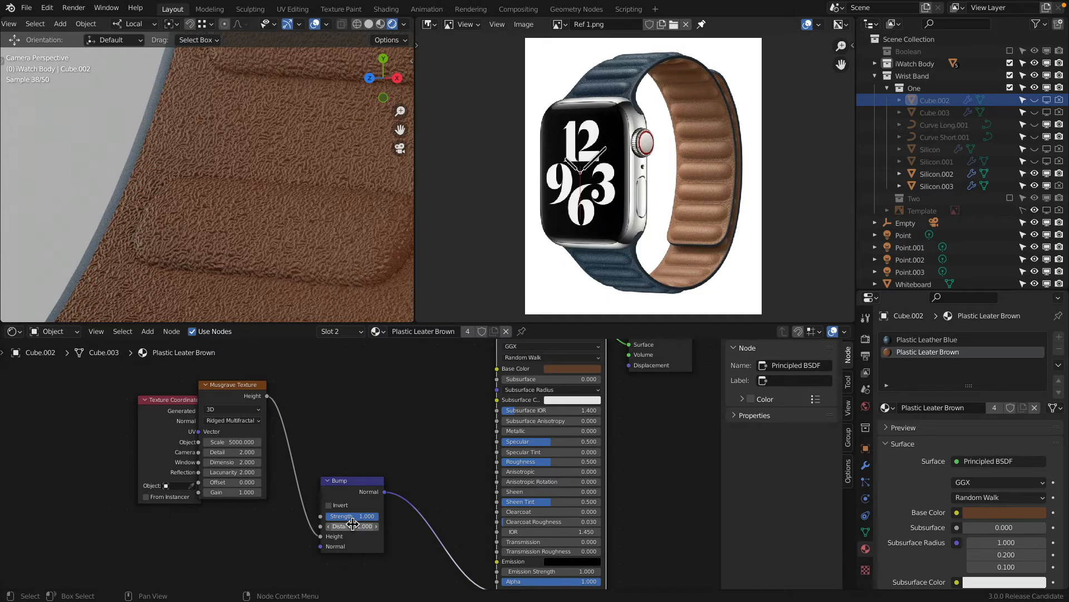
Try a Strength of 0.1 on the Bump node, and return the Strength to 1.
click(354, 515)
text(0.1)
key(Return)
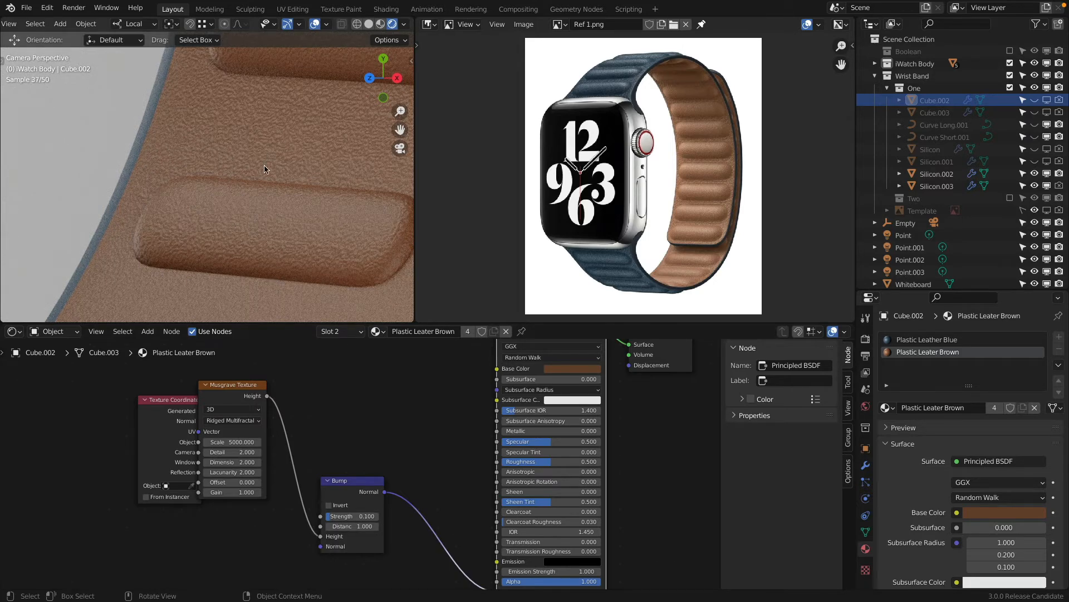
click(357, 516)
text(1)
key(Return)
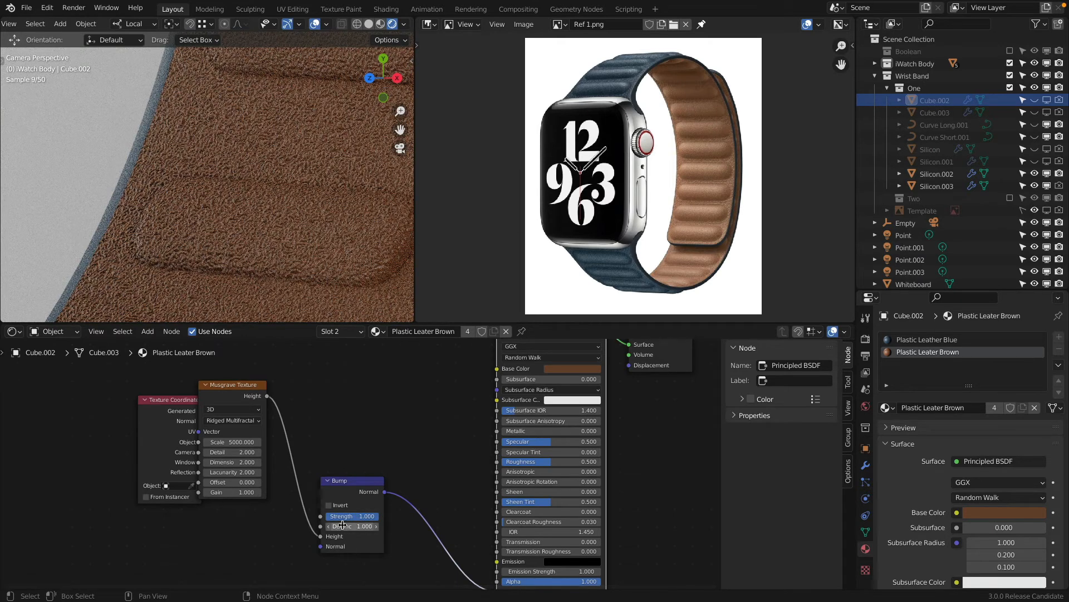
Try very small distances on the Bump node, starting with 0.00001, and return the distance to 1.
click(342, 525)
text(.00001)
key(Return)
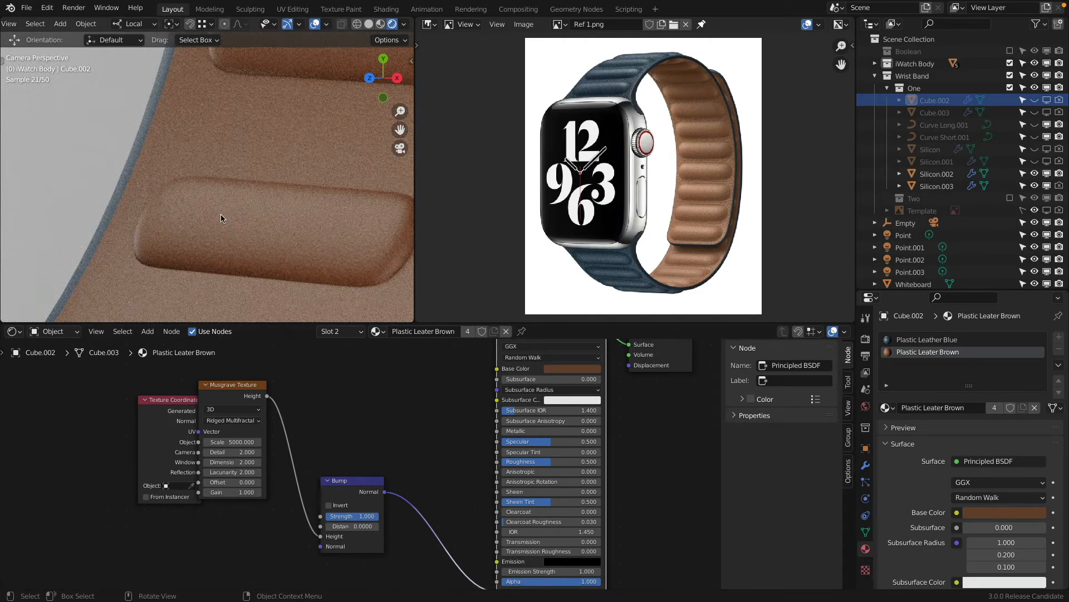
click(362, 526)
key(Right)
key(Left)
key(Return)
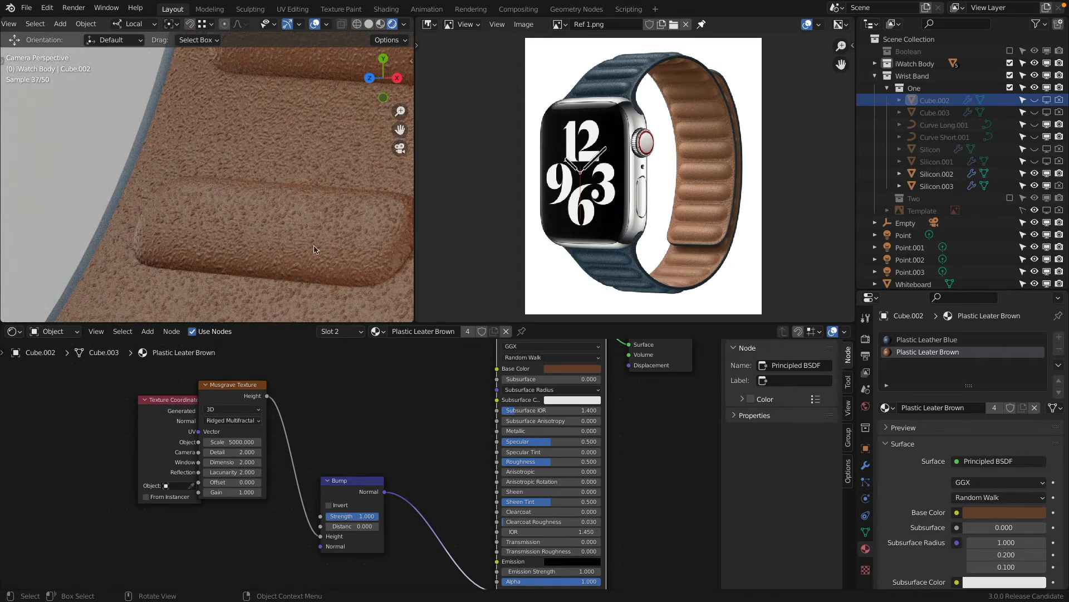
click(351, 527)
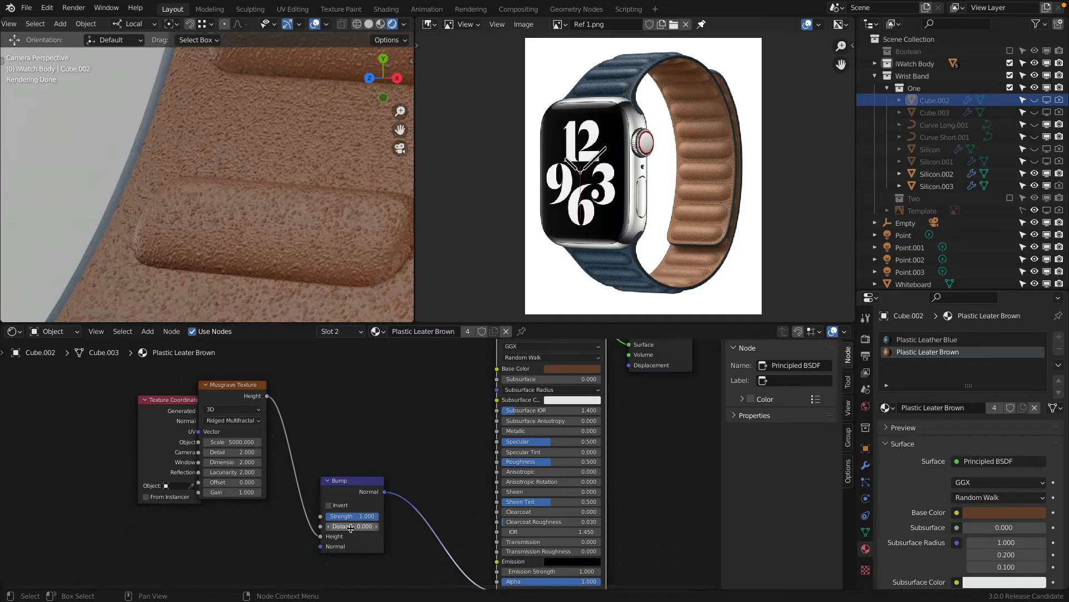
text(1)
key(Return)
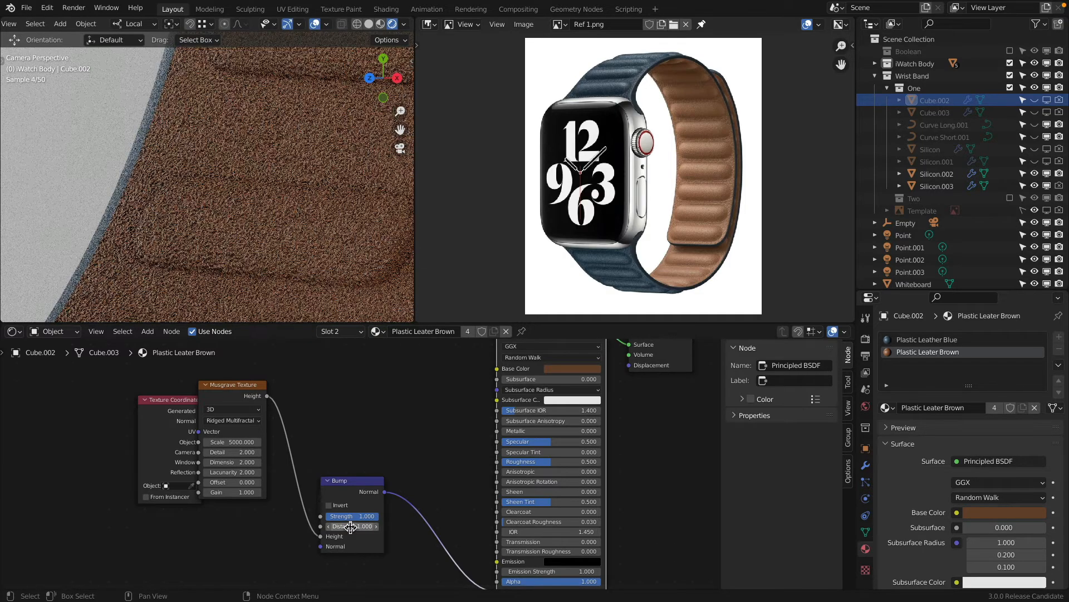
Set the Bump node's strength to 0.1 and move the Texture Coordinate node clear of the Musgrave Texture node.
click(351, 516)
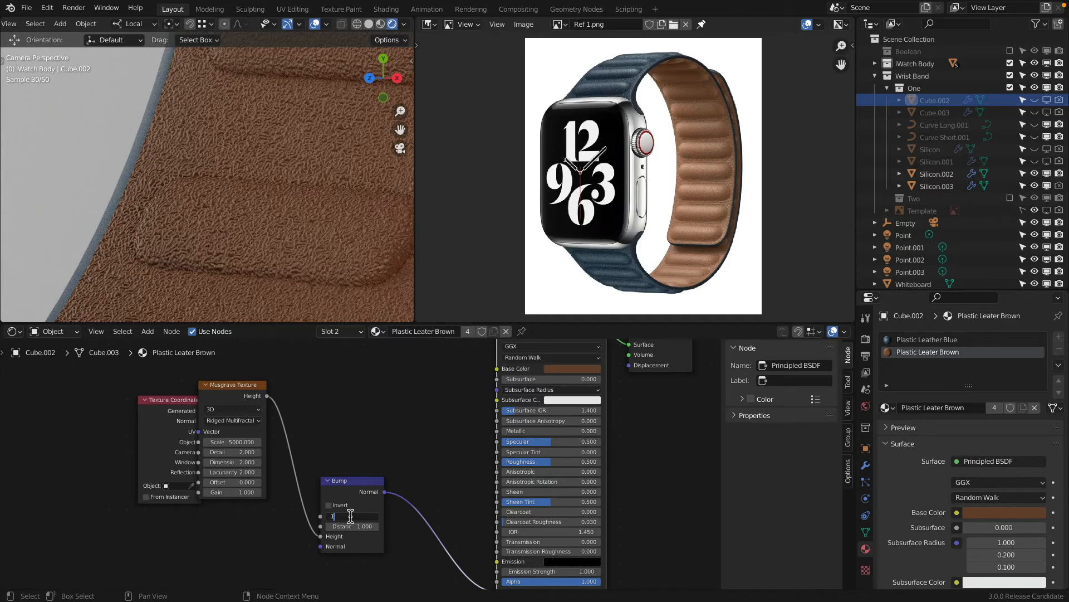
text(.1)
key(Return)
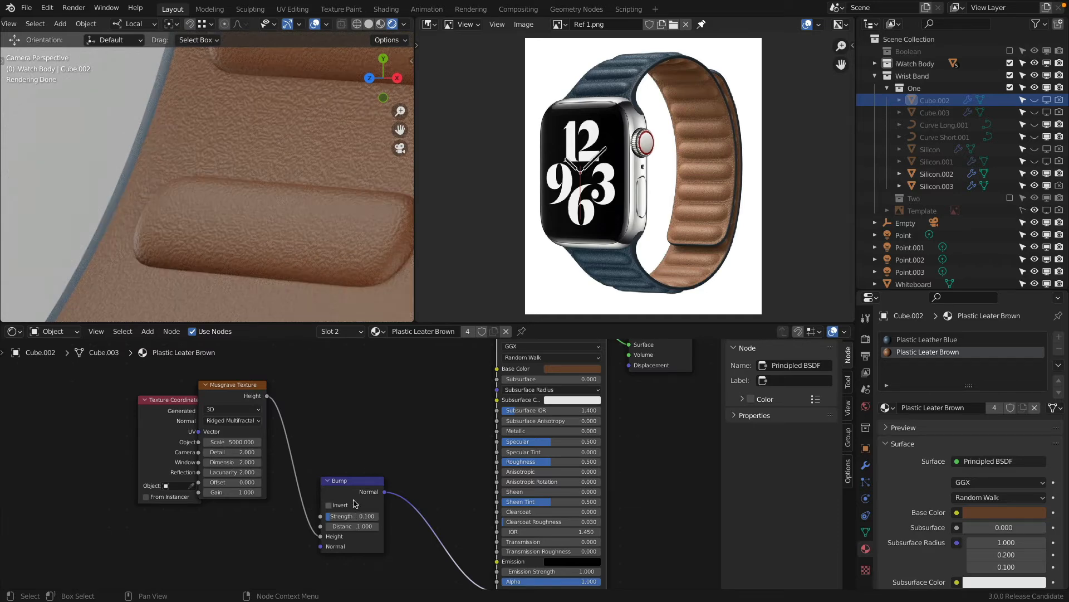
drag(170, 409, 115, 407)
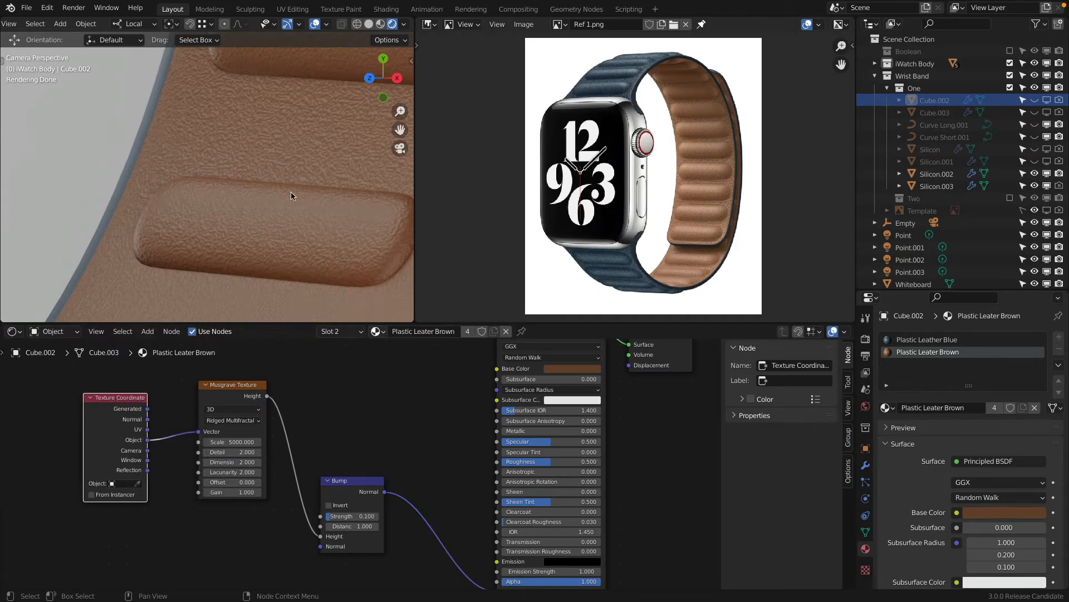
Set the Musgrave Texture scale to 3000 and check the brown leather grain on the strap up close and from afar.
scroll(291, 192, down, 4)
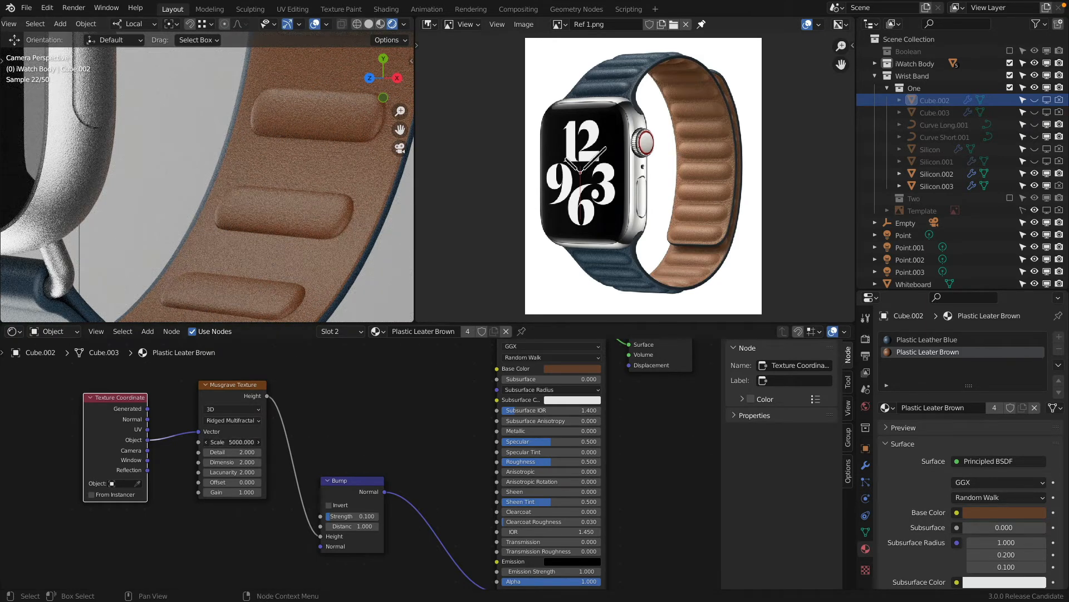
click(234, 442)
key(Home)
text(3)
key(Return)
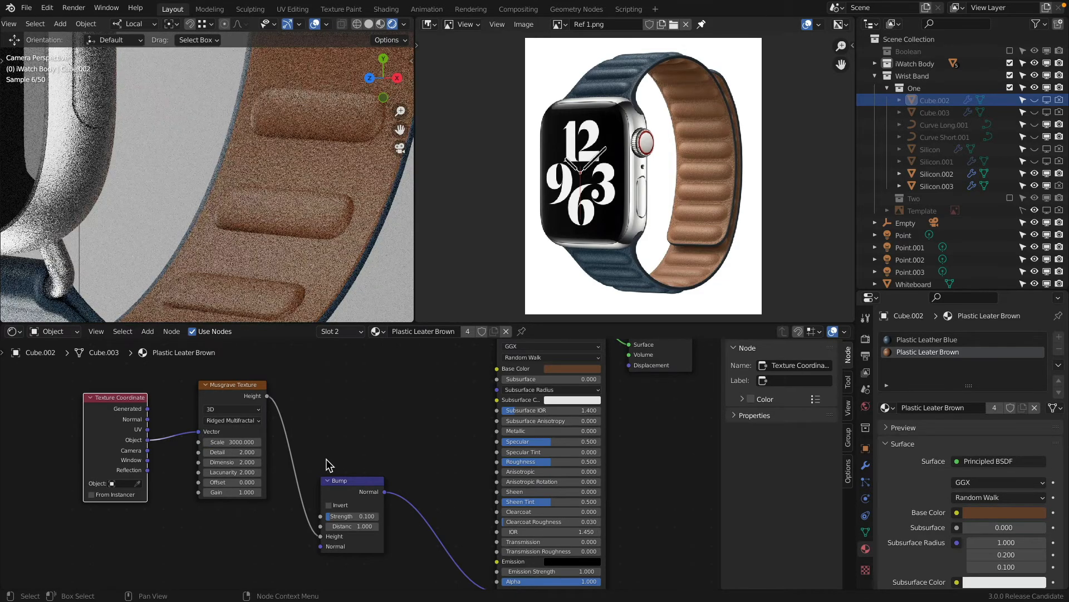
scroll(247, 188, up, 6)
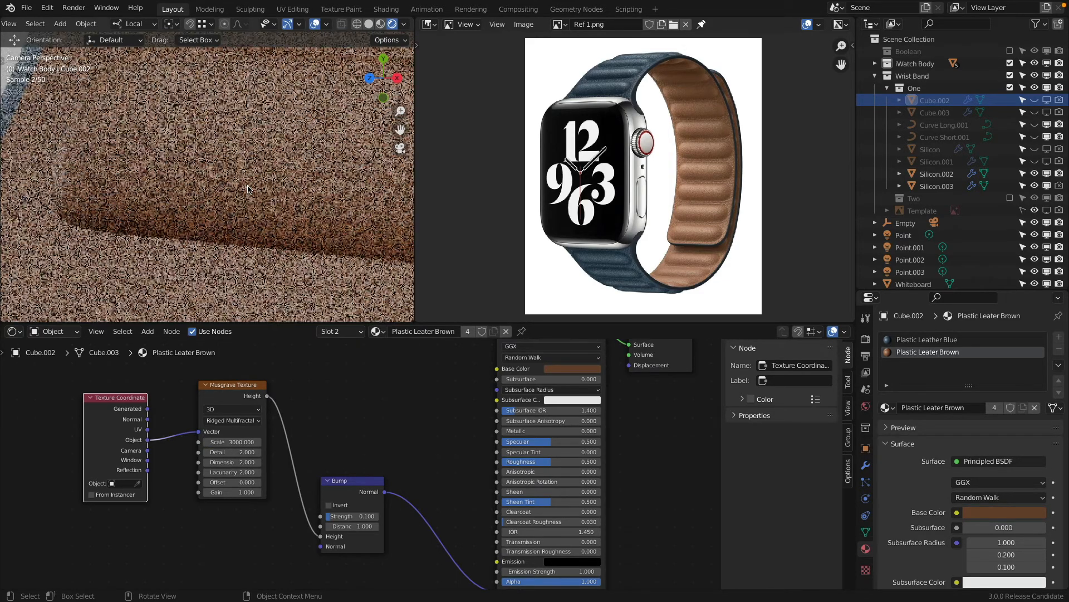
scroll(239, 179, down, 5)
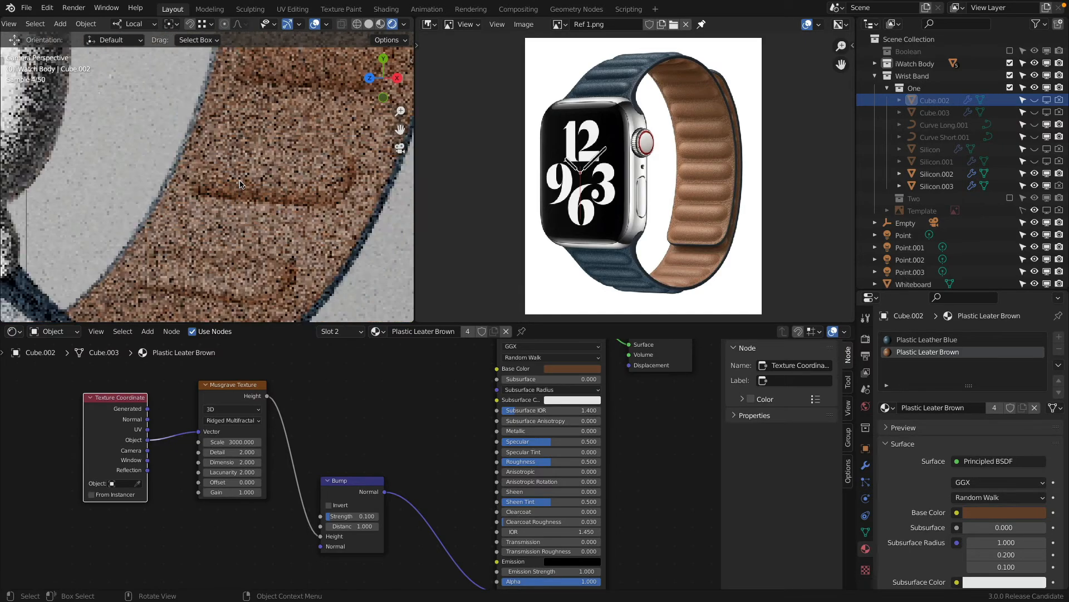
scroll(239, 181, down, 3)
scroll(206, 87, up, 2)
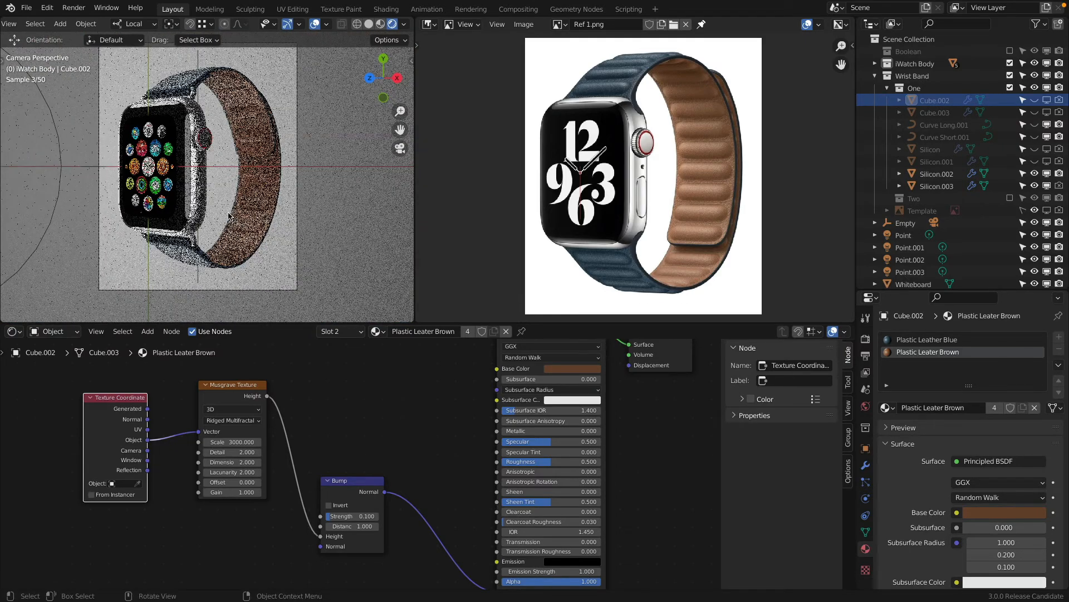
Copy the Texture Coordinate, Musgrave Texture and Bump nodes into Plastic Leather Blue and connect Bump's Normal output to the Principled BSDF's Normal input.
click(226, 394)
click(344, 487)
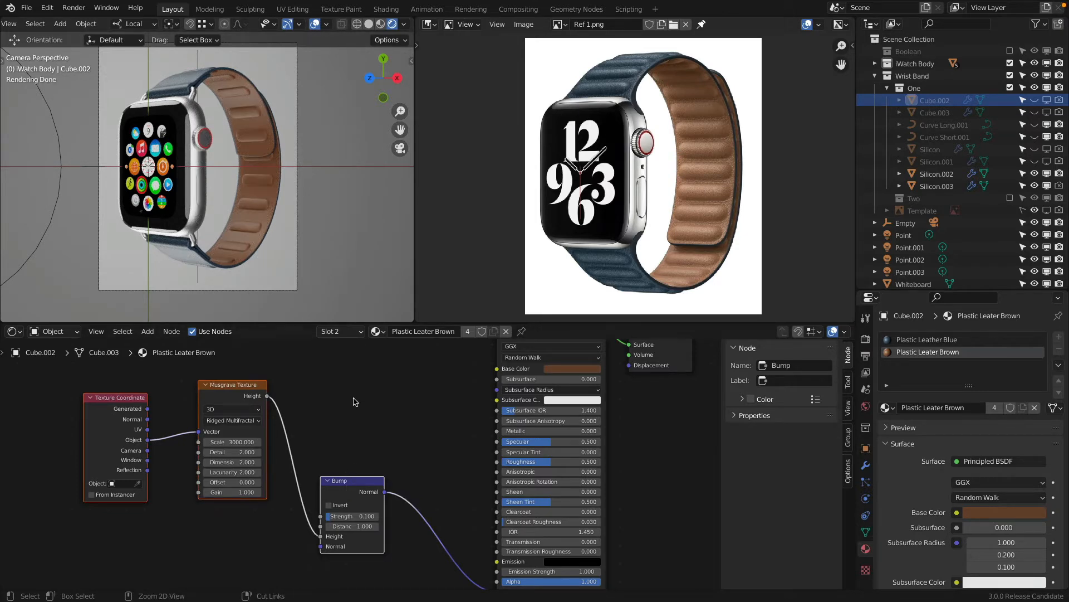
click(908, 340)
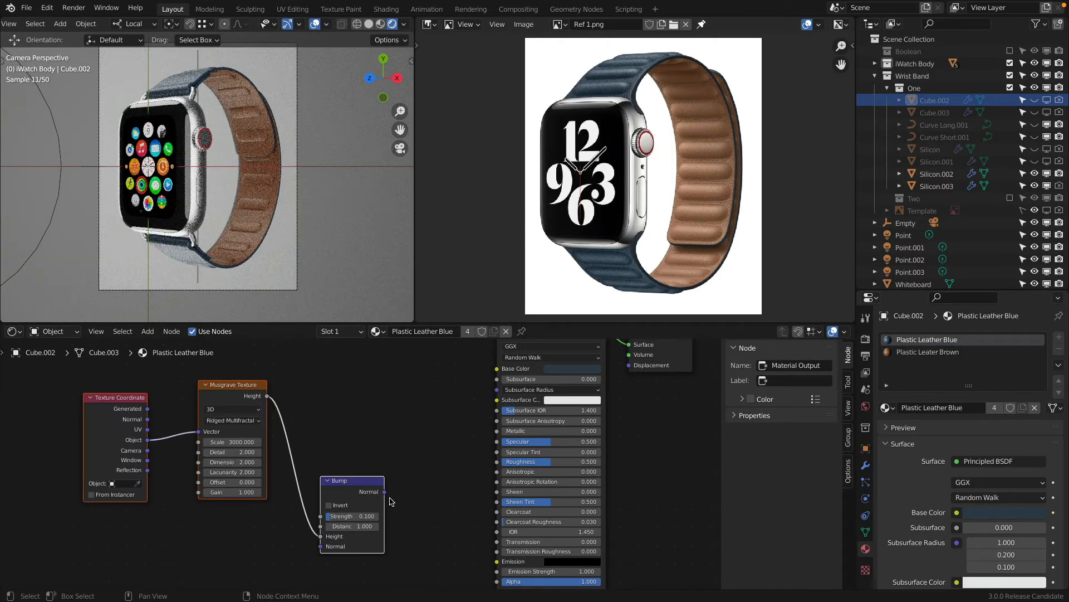
drag(385, 492, 470, 533)
middle_drag(472, 529, 470, 450)
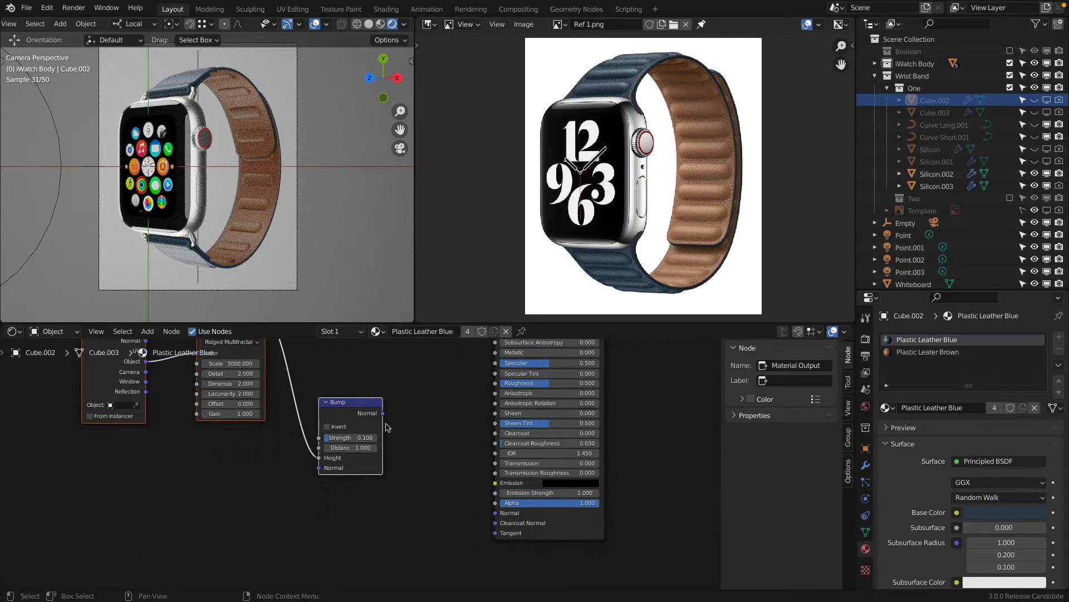
drag(383, 413, 495, 512)
middle_drag(379, 390, 453, 481)
scroll(152, 65, up, 8)
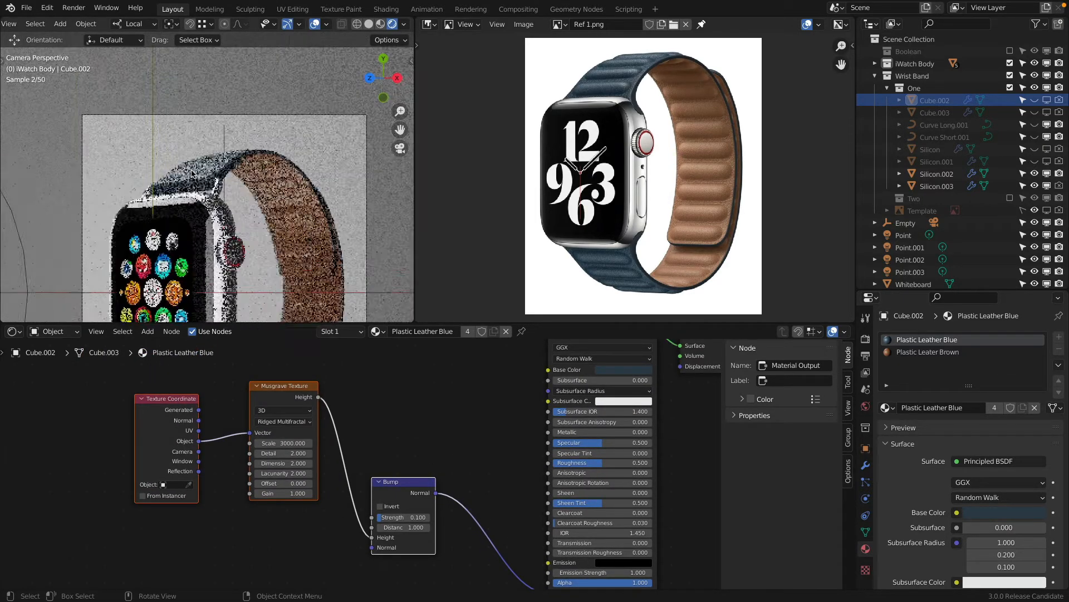
scroll(191, 175, up, 1)
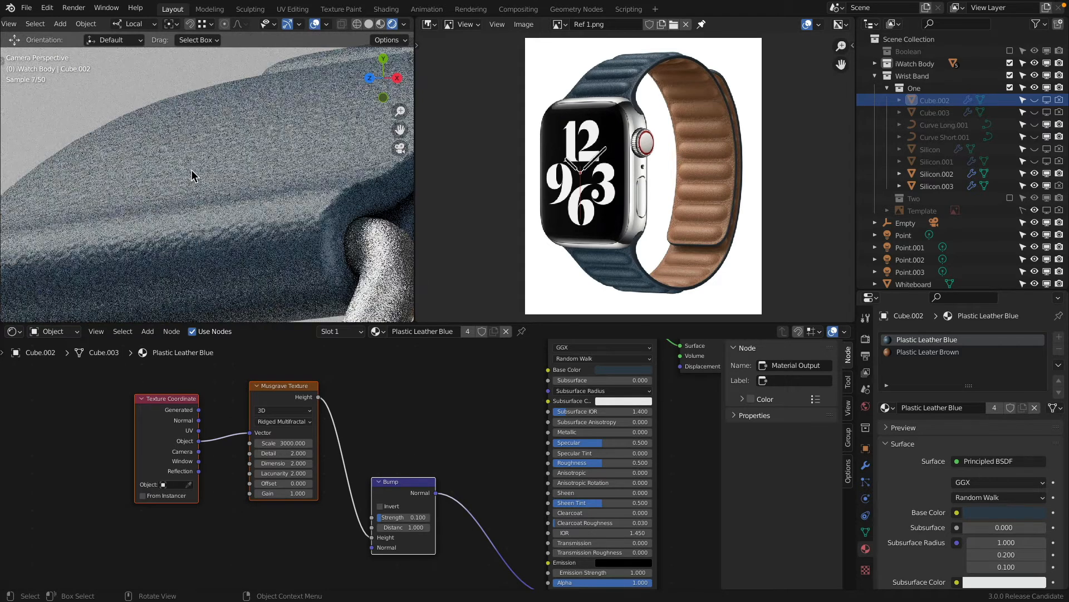
Group the Texture Coordinate, Musgrave Texture and Bump nodes of Plastic Leather Blue into one node group and return to the material level.
click(165, 399)
shift+click(286, 391)
shift+click(392, 485)
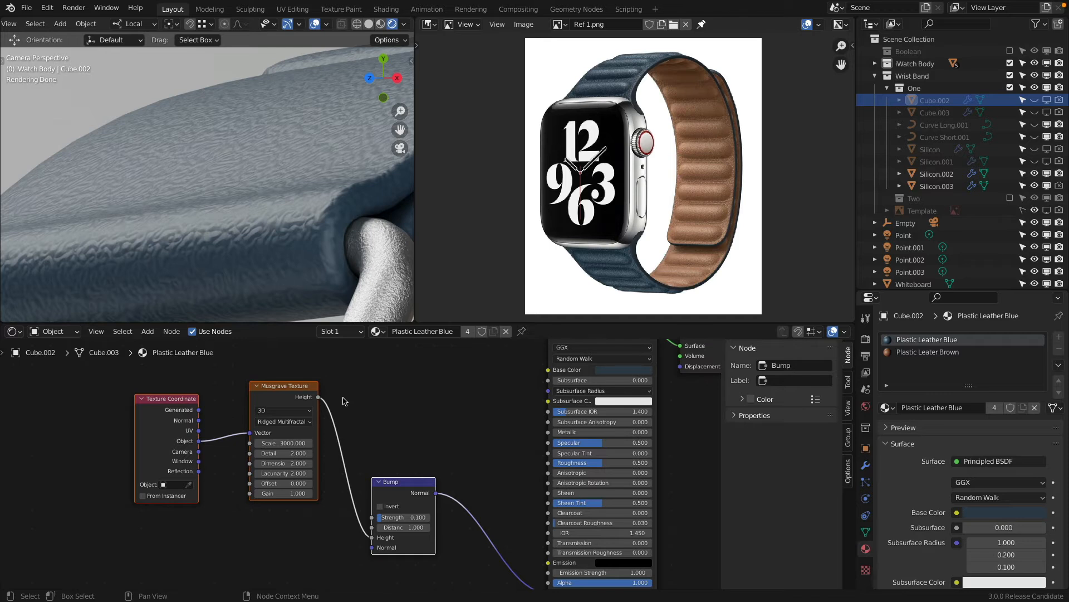
click(171, 332)
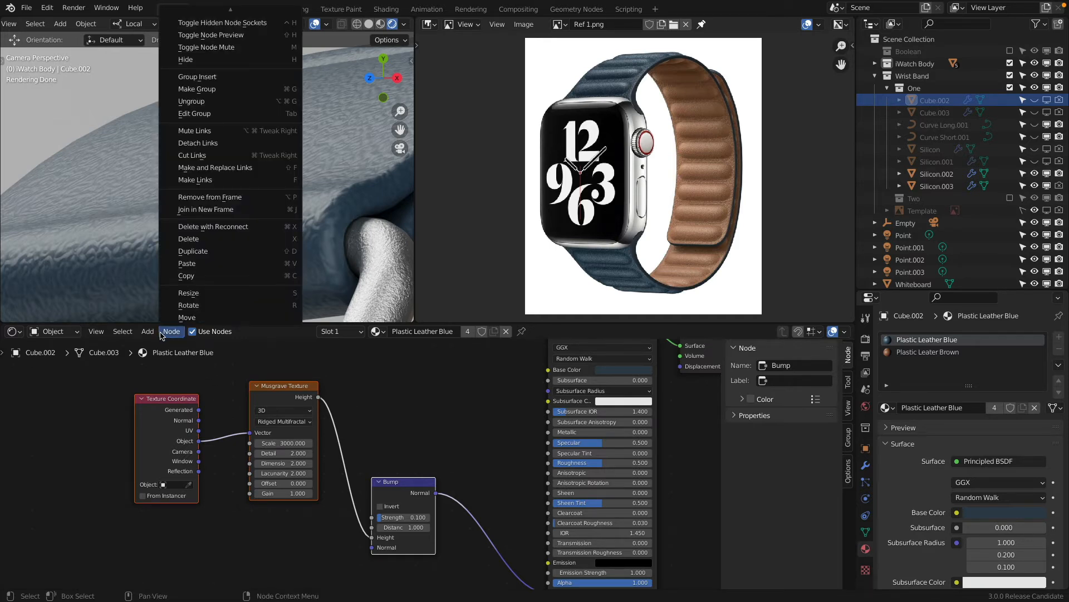
click(230, 91)
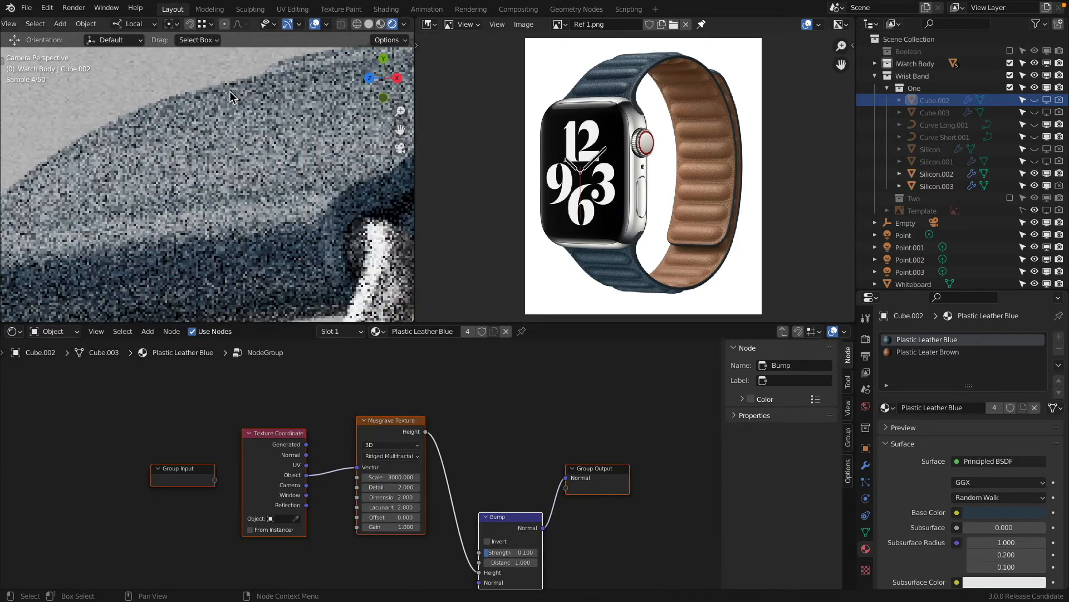
middle_drag(489, 418, 435, 393)
key(Tab)
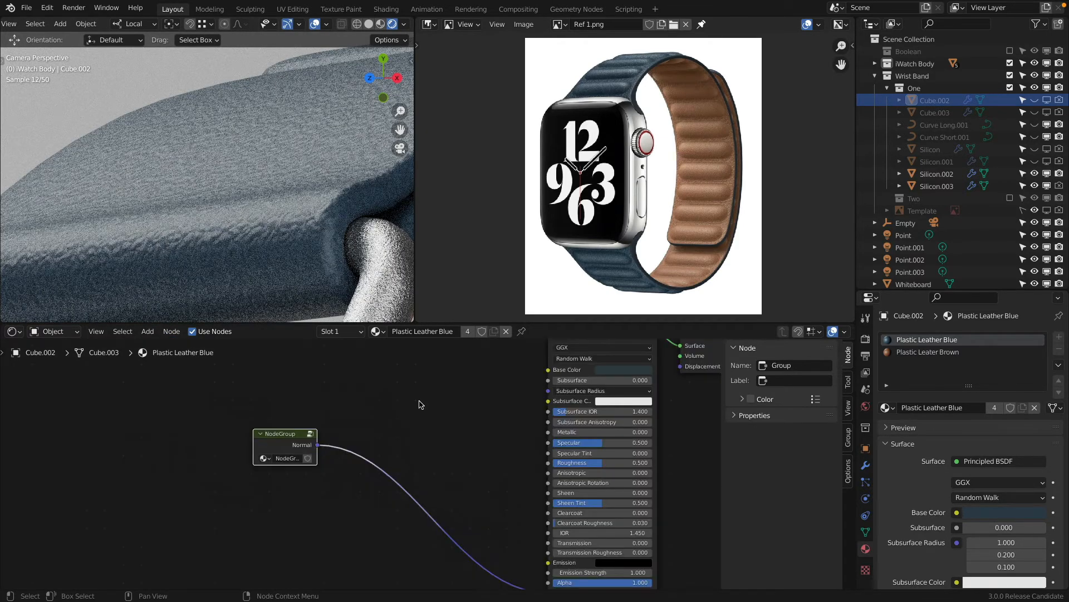
Examine the new node group's contents by switching between its inside and the material's node tree.
scroll(417, 404, down, 2)
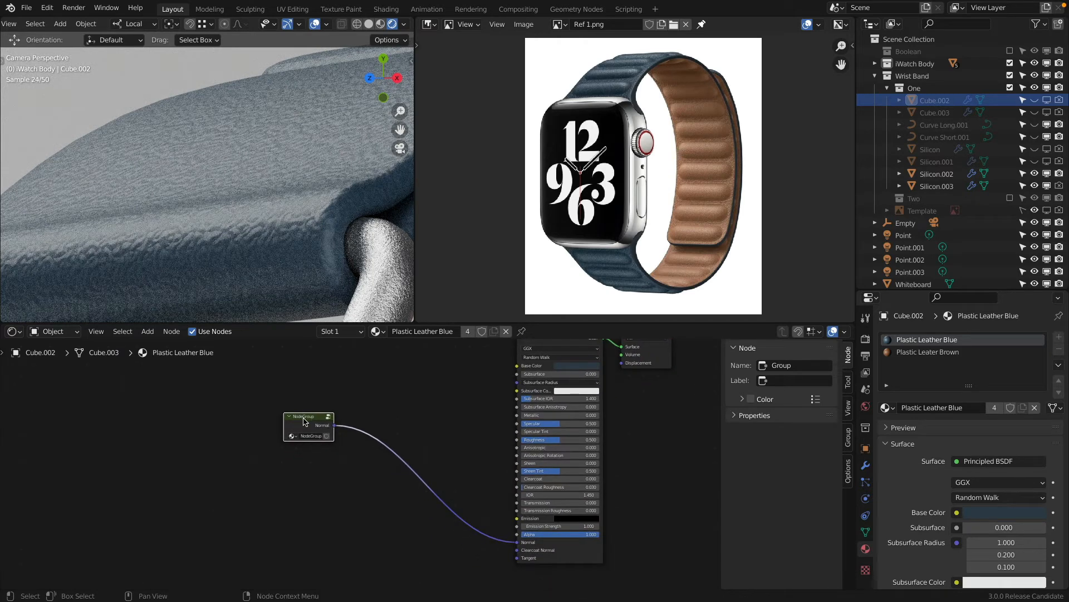
key(Tab)
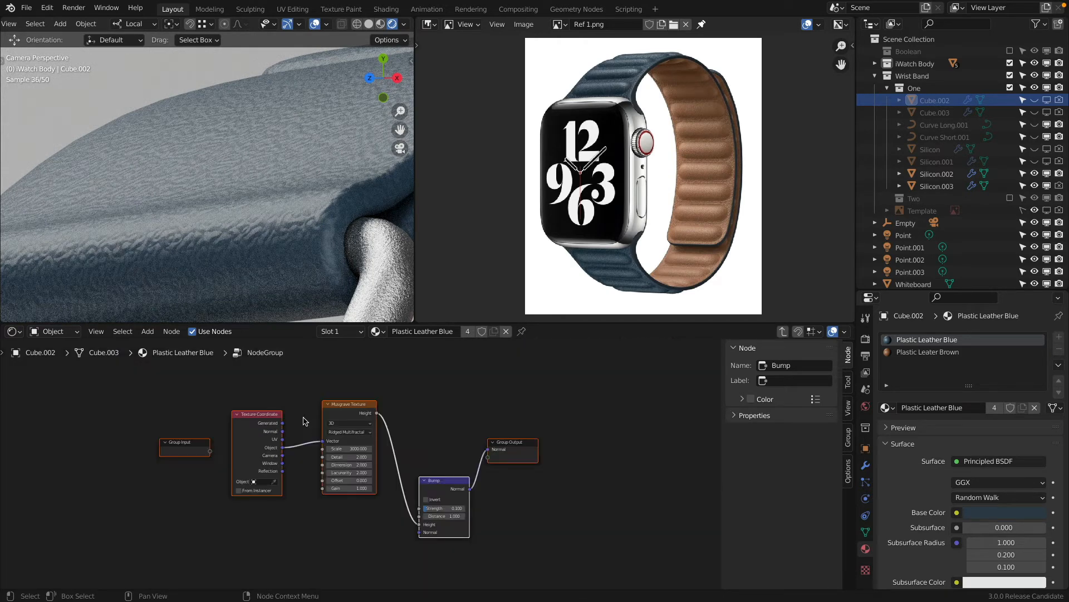
key(Tab)
key(Tab)
key(Tab)
key(Tab)
key(Tab)
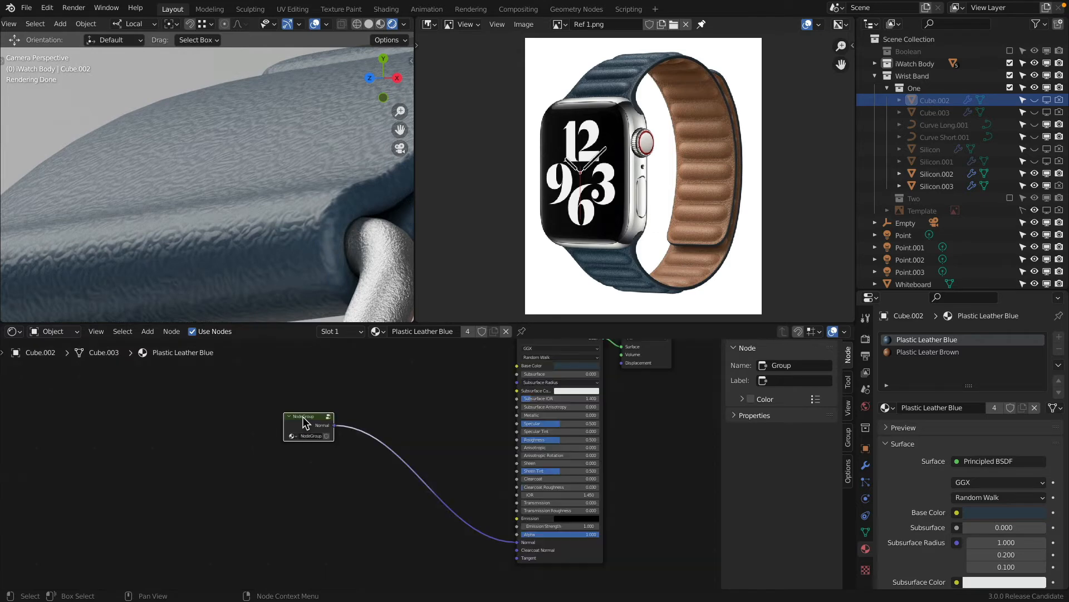
Label the group node Bump in the Plastic Leather Blue material.
click(788, 381)
text(Bump)
key(Return)
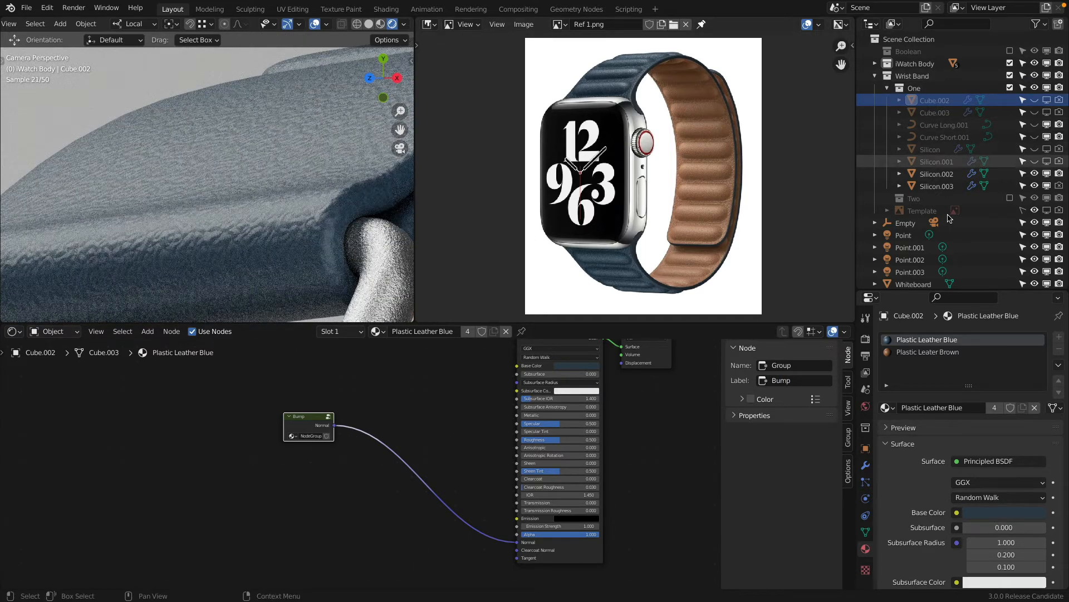
Delete the Texture Coordinate, Musgrave Texture and Bump nodes from the Plastic Leater Brown material.
click(917, 352)
click(229, 394)
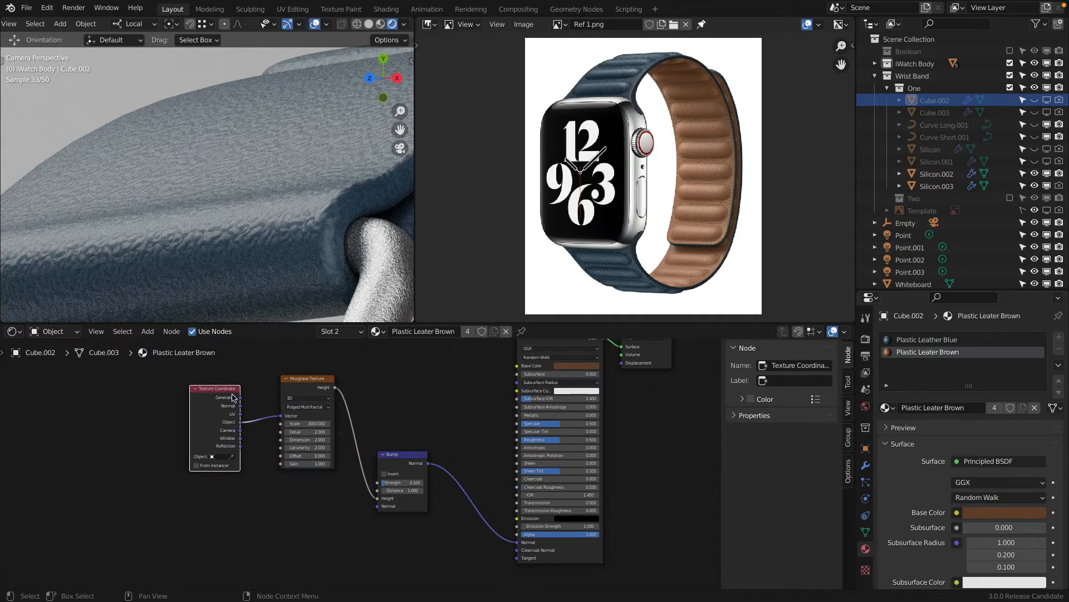
shift+click(303, 381)
shift+click(403, 470)
key(x)
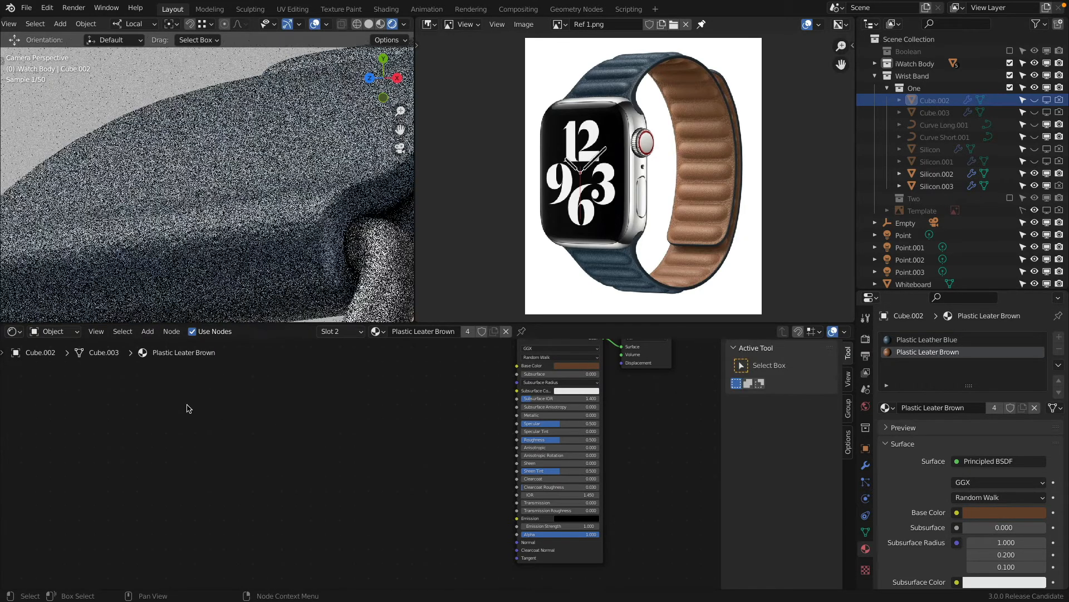
Add the existing NodeGroup to the Plastic Leater Brown material, to the left of the Principled BSDF.
key(shift+a)
mouse_move(165, 446)
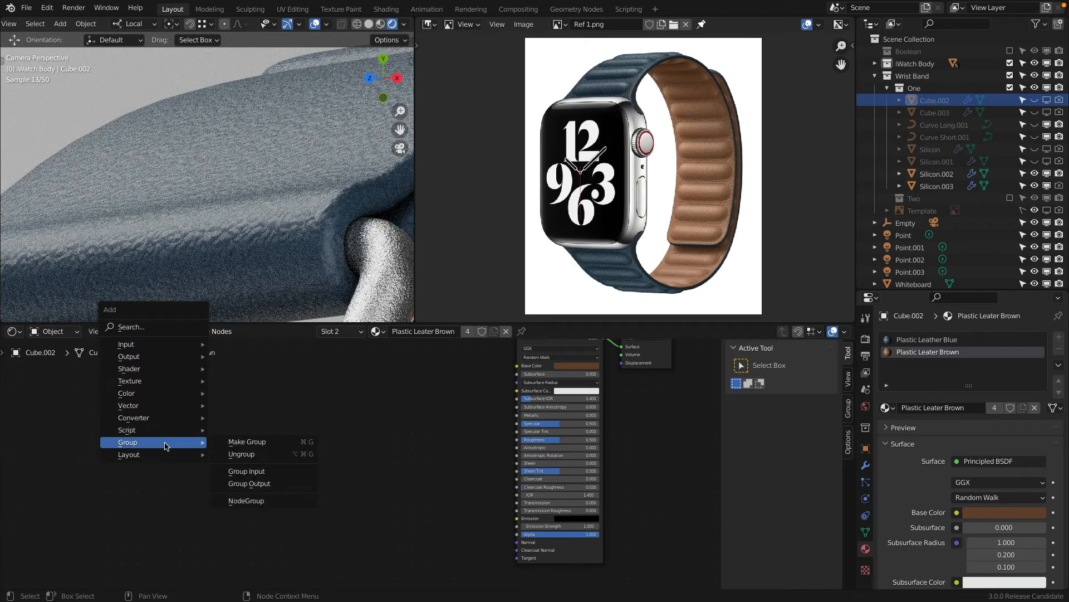
click(246, 500)
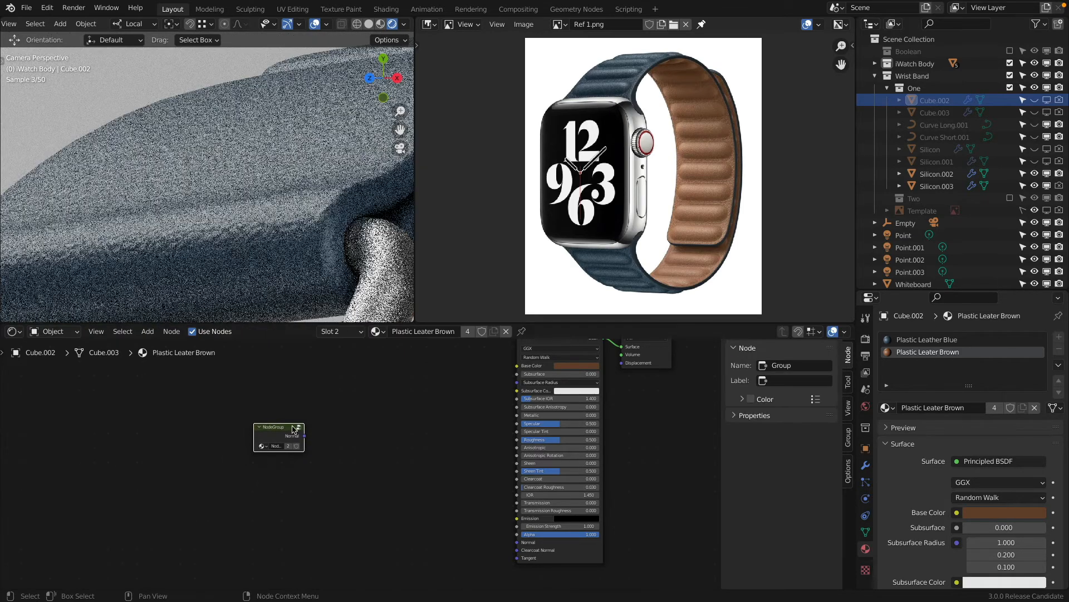
Rename the shared node group Bump and connect its Normal output to the Principled BSDF's Normal input.
click(734, 416)
click(787, 434)
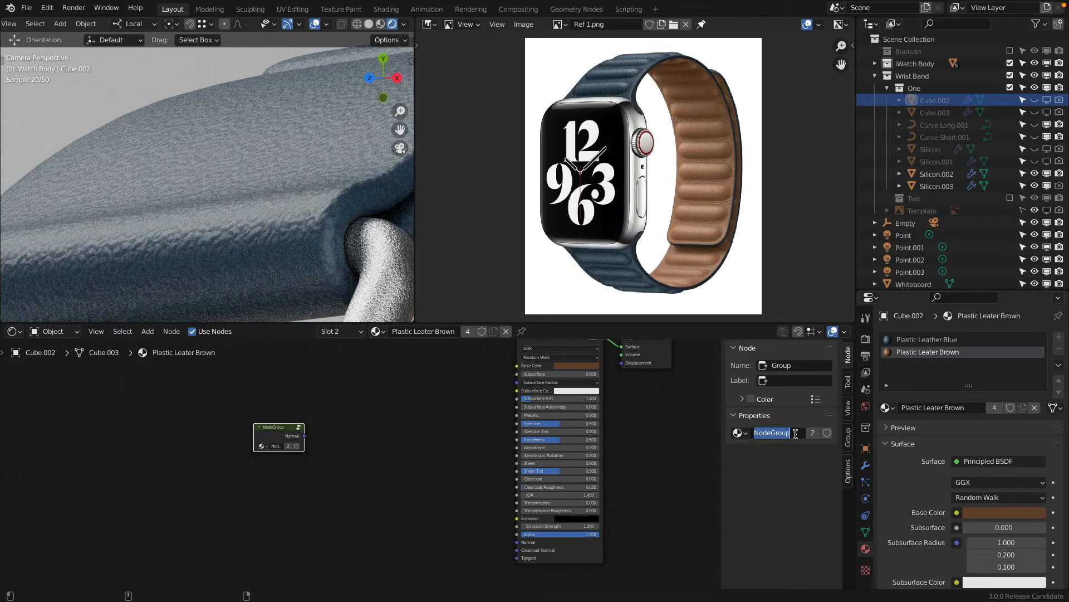
text(Bump)
key(Return)
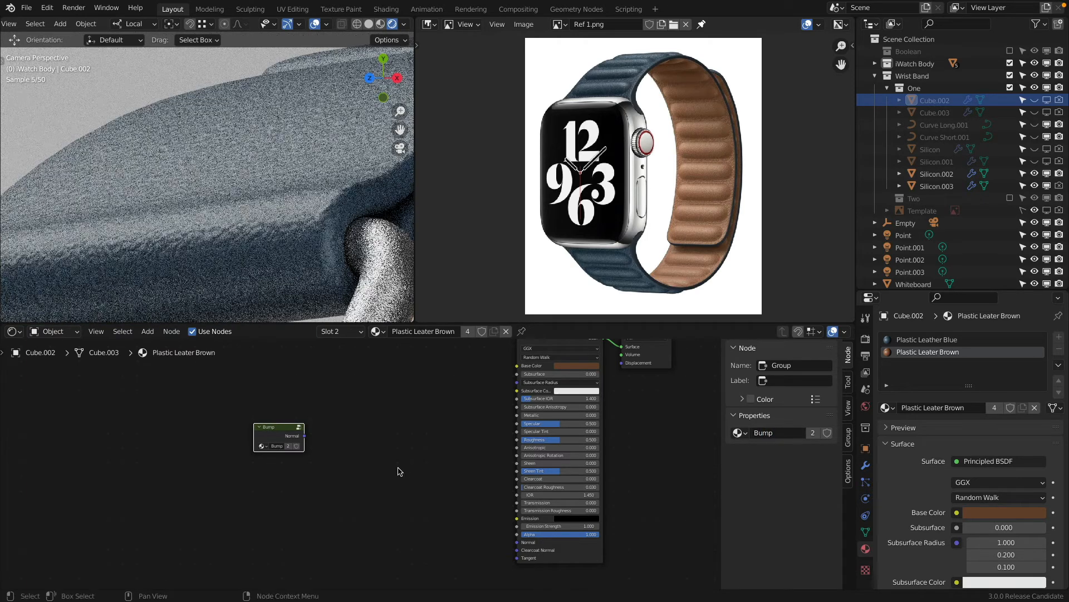
drag(304, 437, 517, 542)
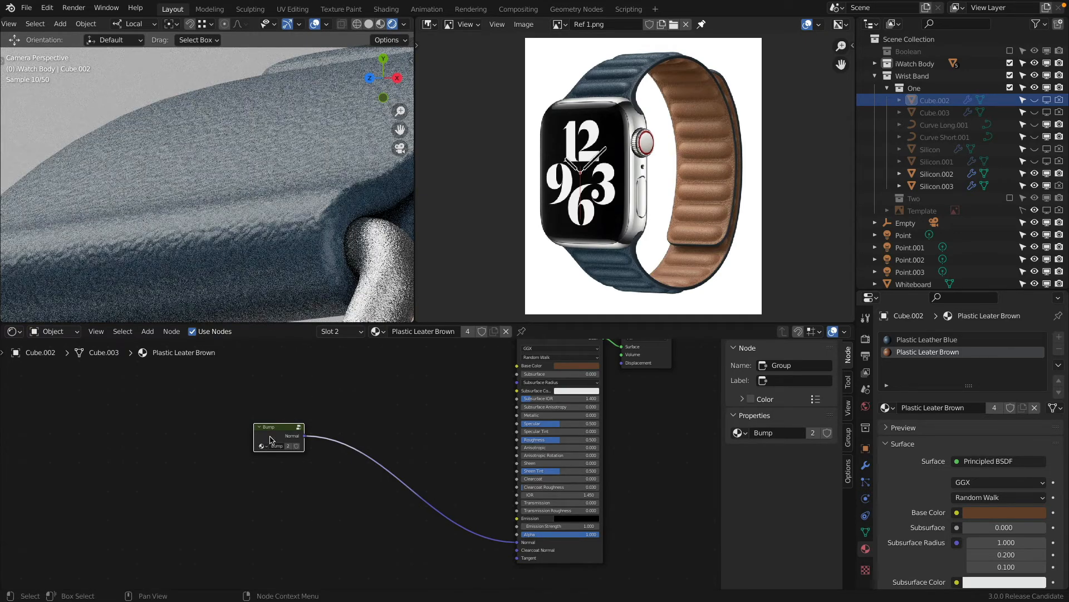
Open the shared Bump node group from the Plastic Leater Brown material and set its Bump node's Strength to 0.4.
click(260, 427)
click(263, 428)
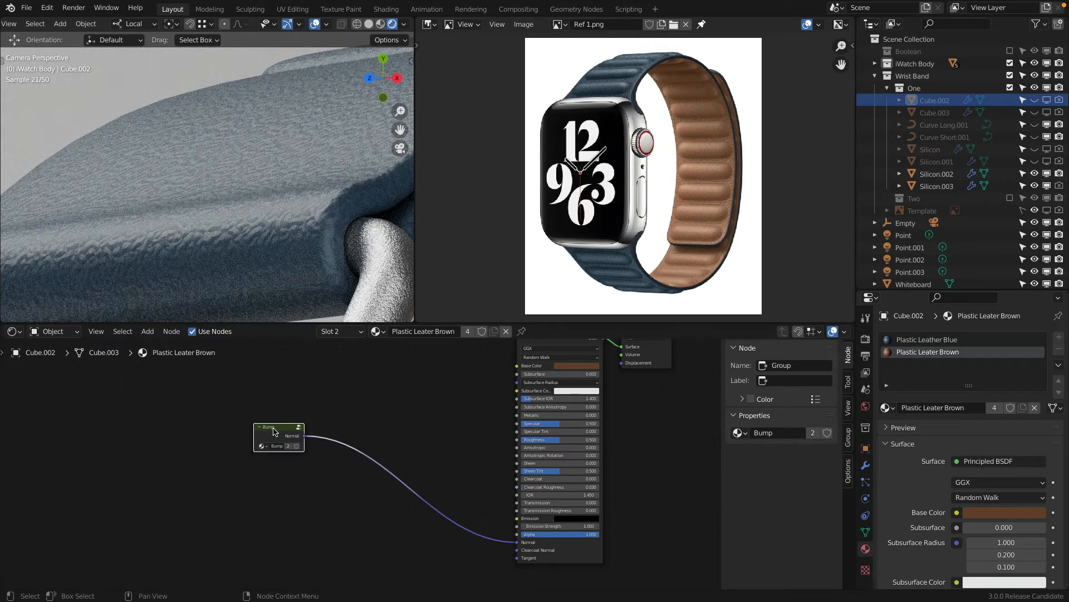
key(Tab)
scroll(328, 444, up, 2)
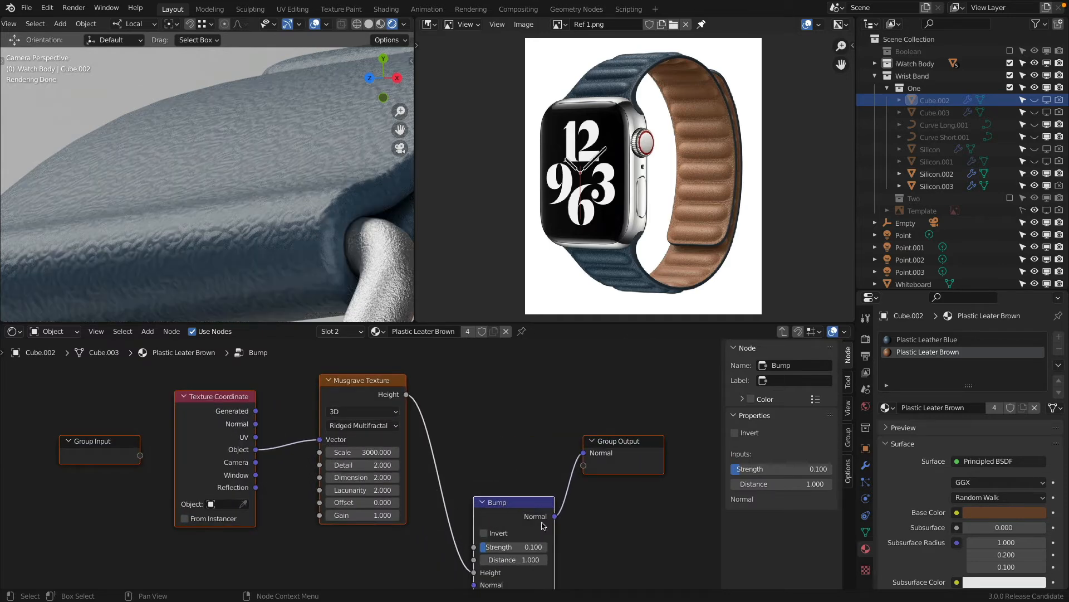
click(527, 547)
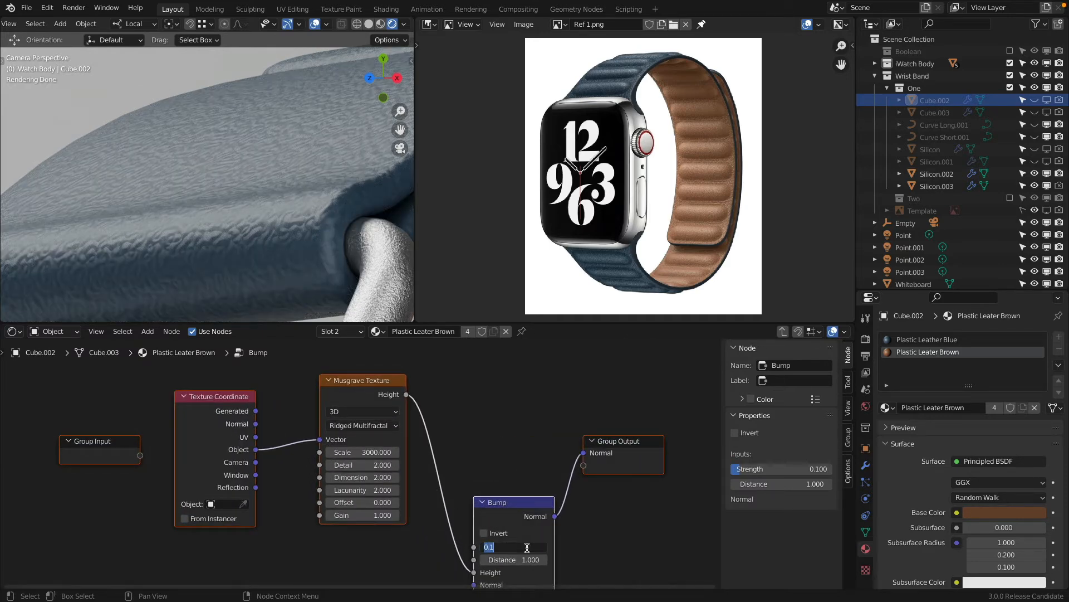
text(.4)
key(Return)
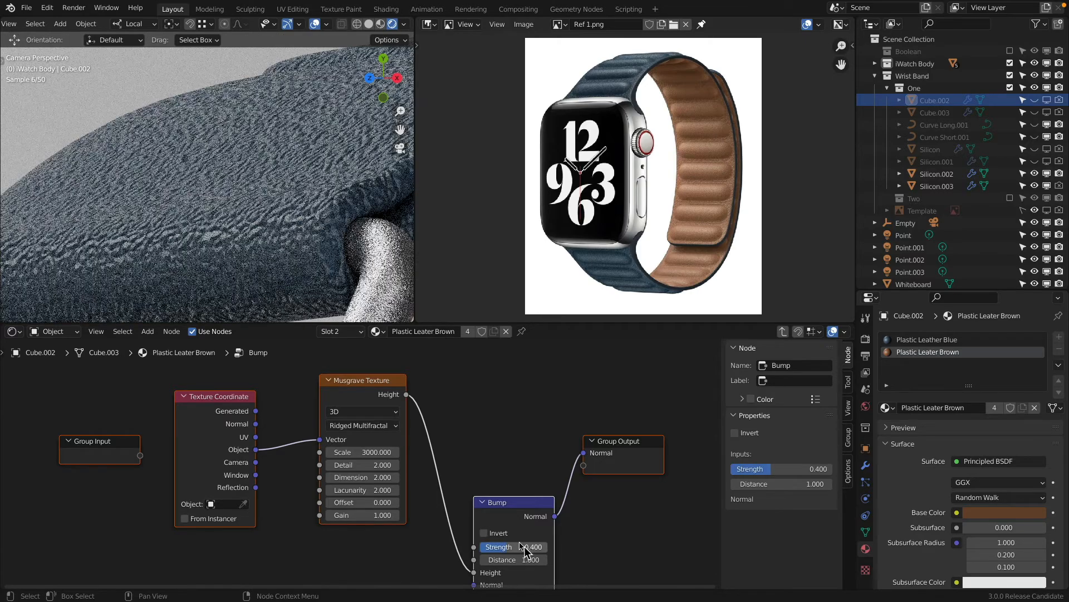
scroll(292, 235, down, 6)
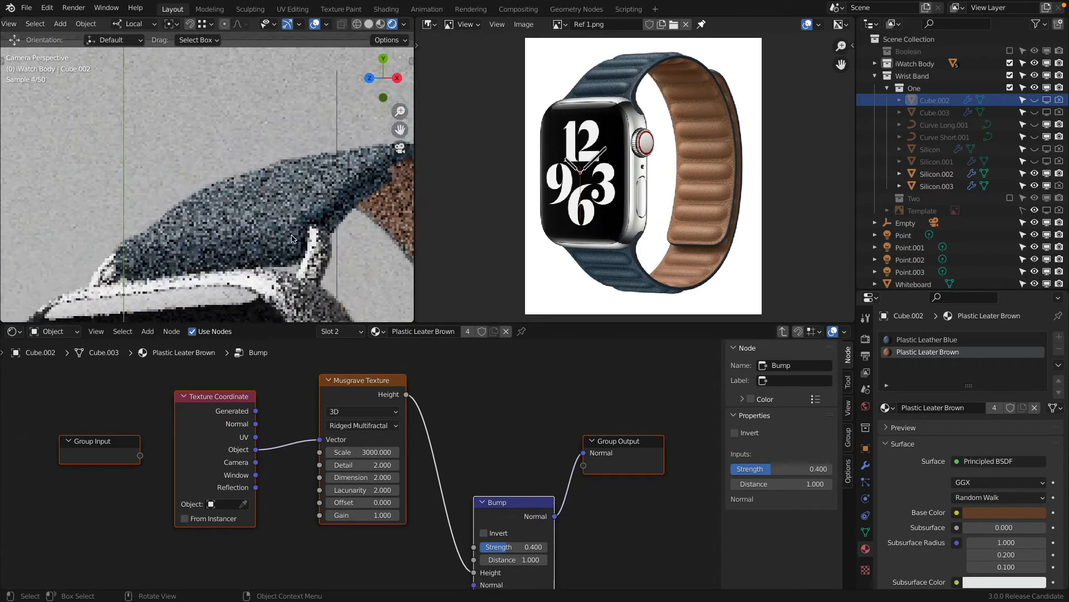
scroll(292, 239, up, 10)
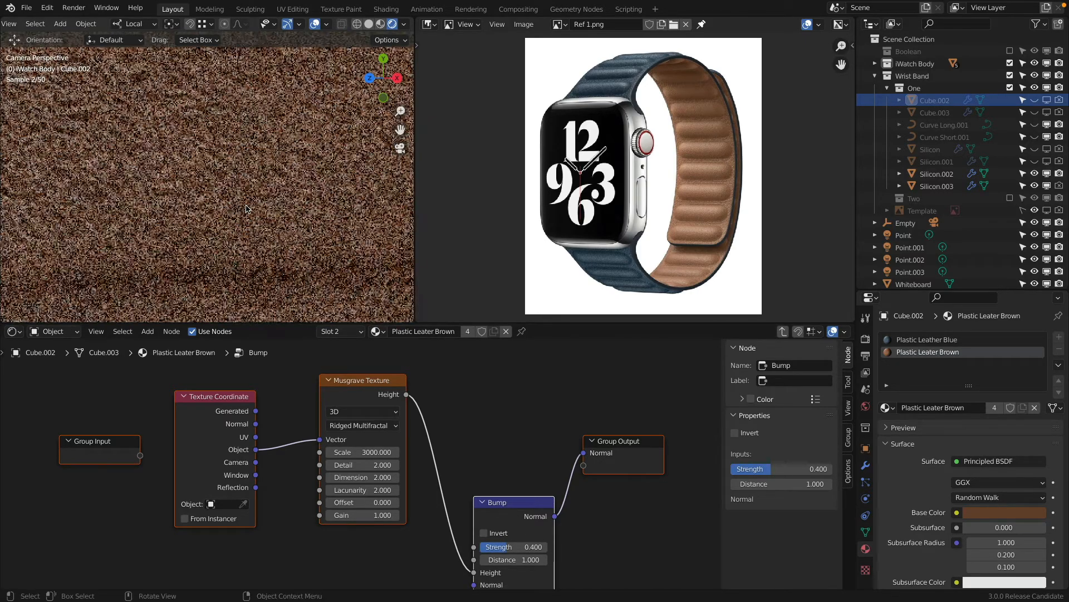
Set the Bump node's Strength to 0.2 inside the group and return to the Plastic Leater Brown material's node tree.
click(515, 545)
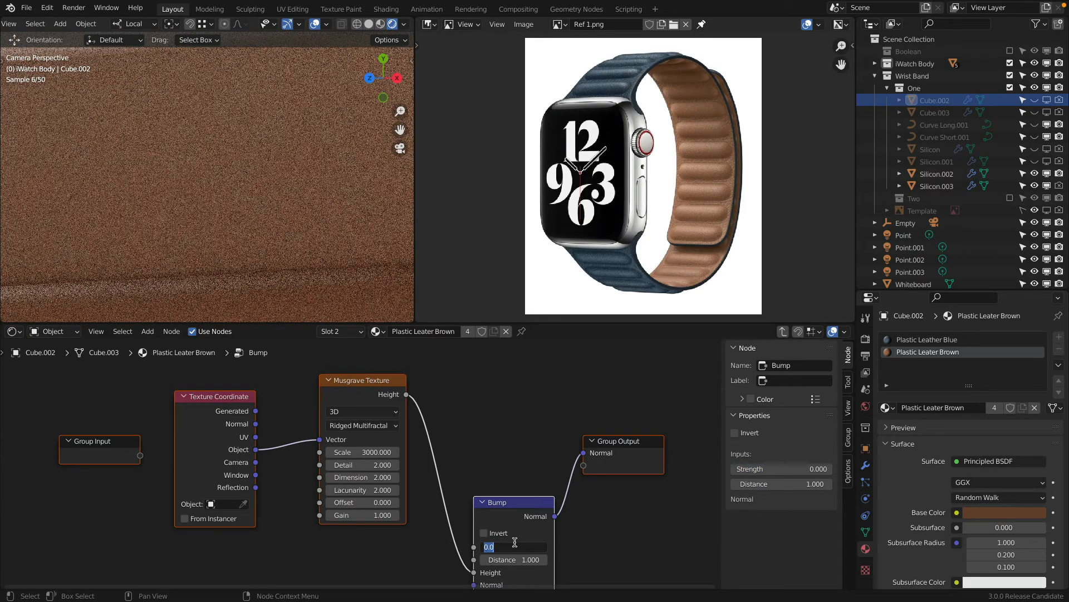
key(BackSpace)
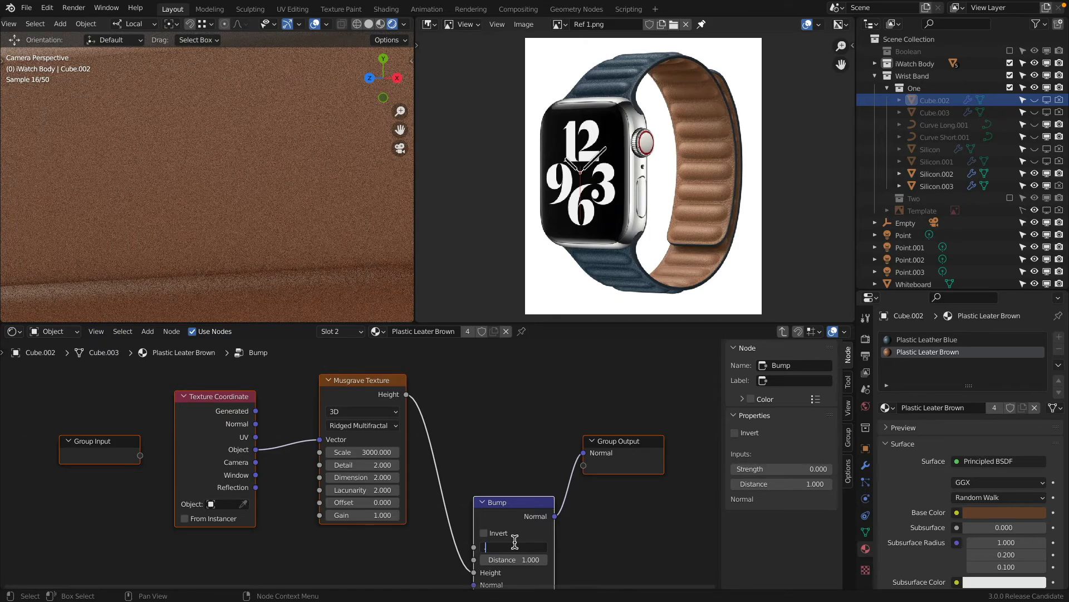
text(0.2)
key(Return)
scroll(202, 439, down, 4)
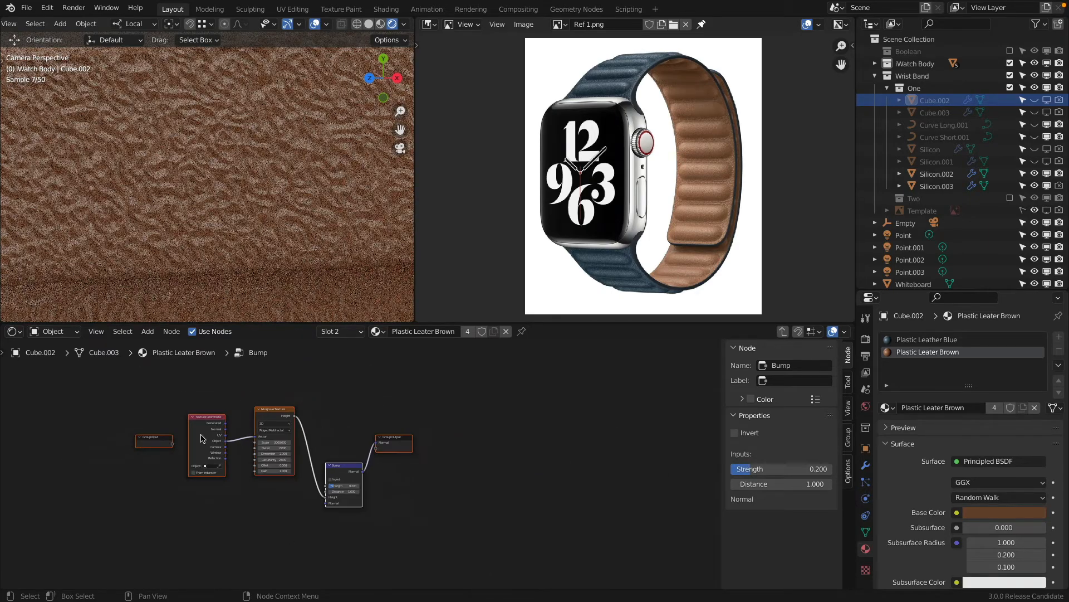
key(Tab)
scroll(272, 166, down, 8)
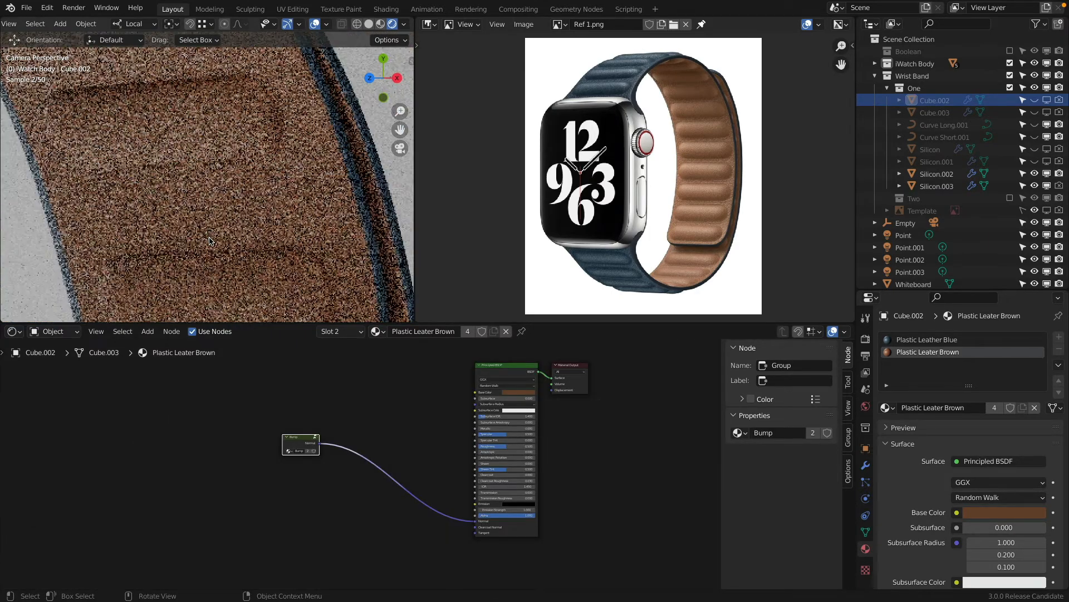
Set the Point.001 light's power to 1 W.
scroll(272, 163, down, 2)
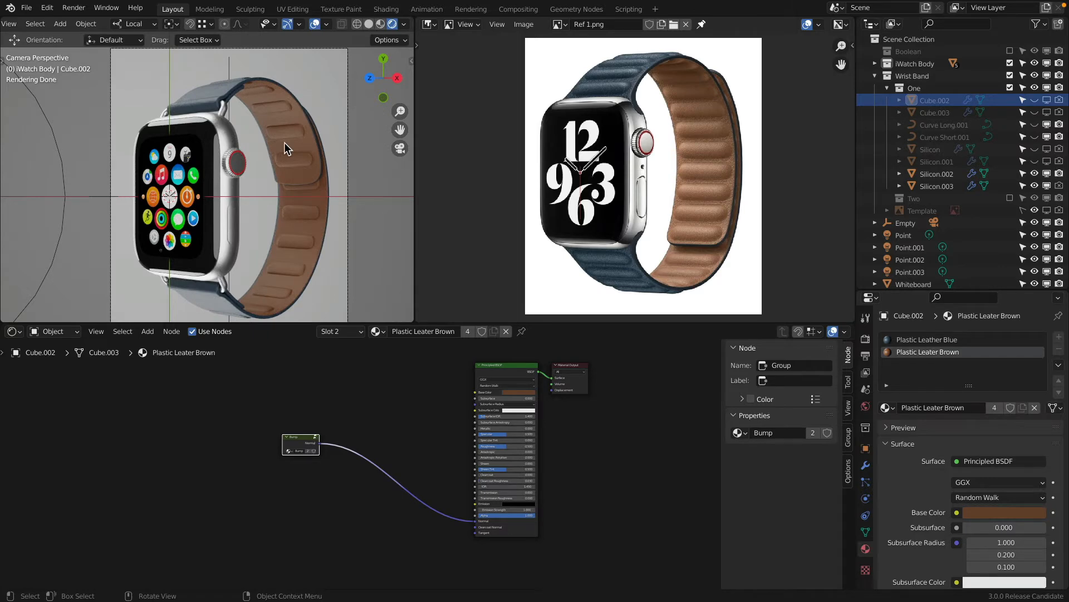
scroll(285, 143, down, 1)
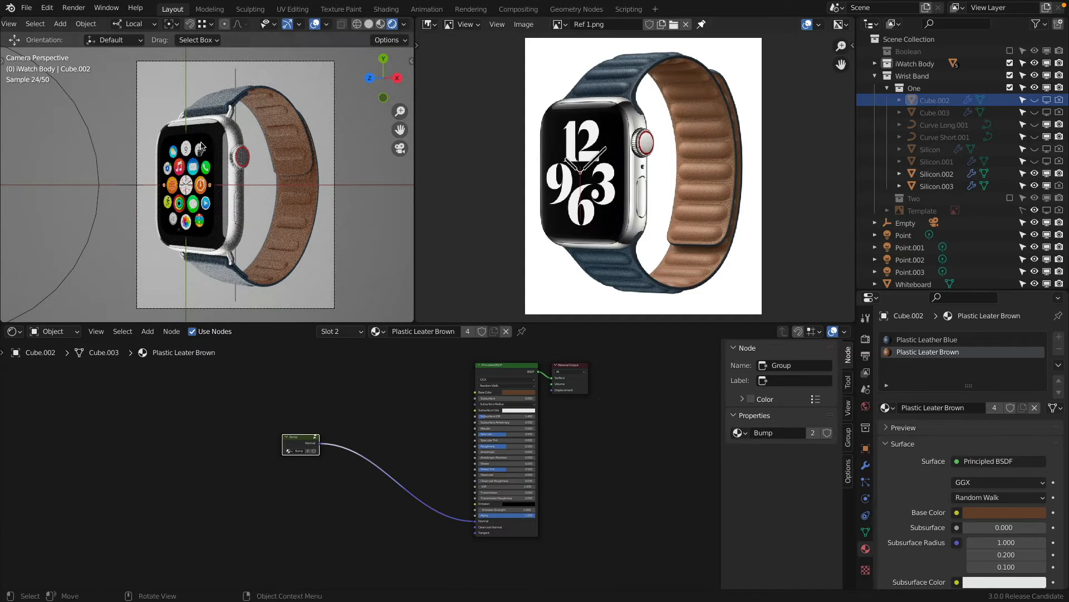
scroll(178, 128, down, 6)
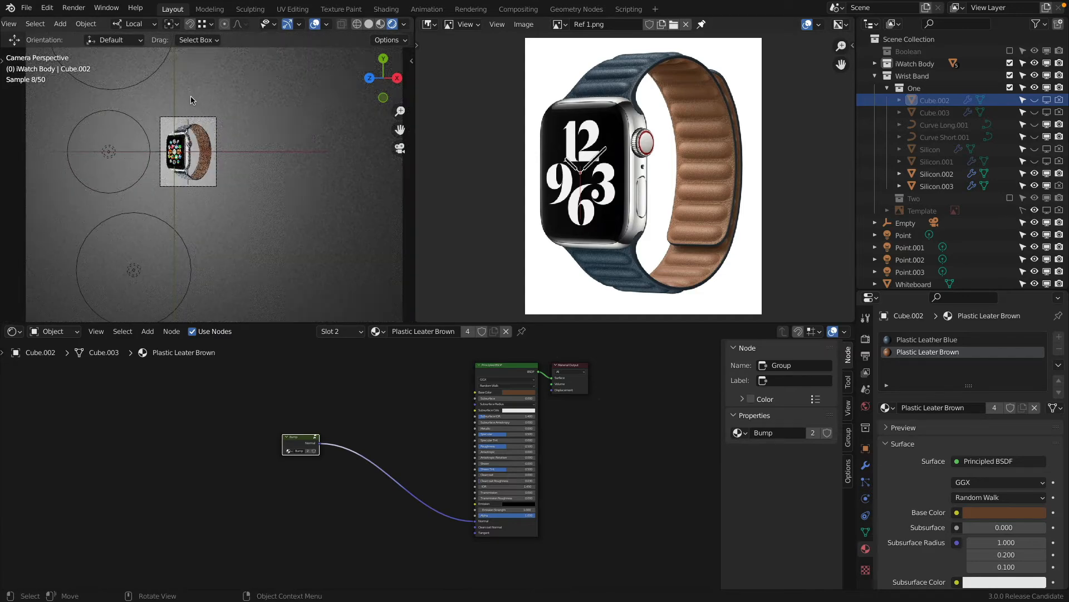
shift+middle_drag(191, 100, 206, 144)
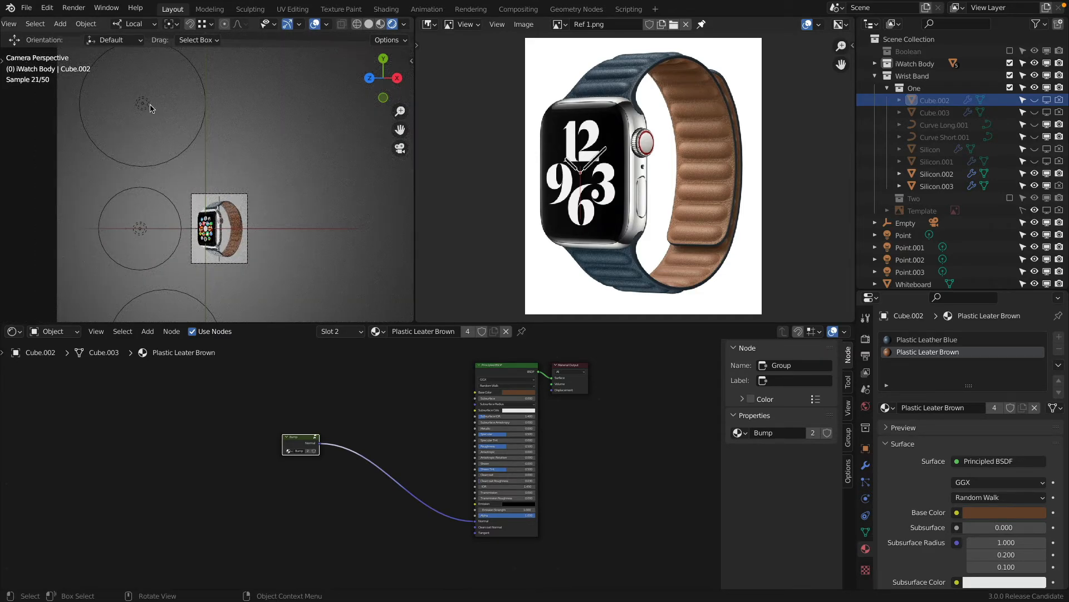
click(149, 107)
scroll(191, 162, up, 8)
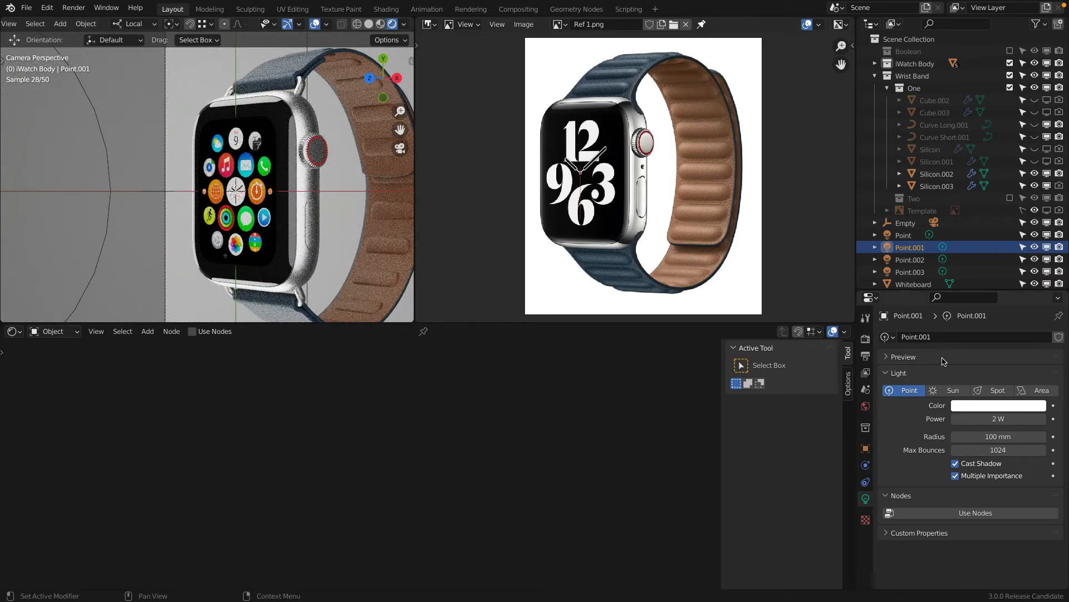
click(989, 417)
key(Return)
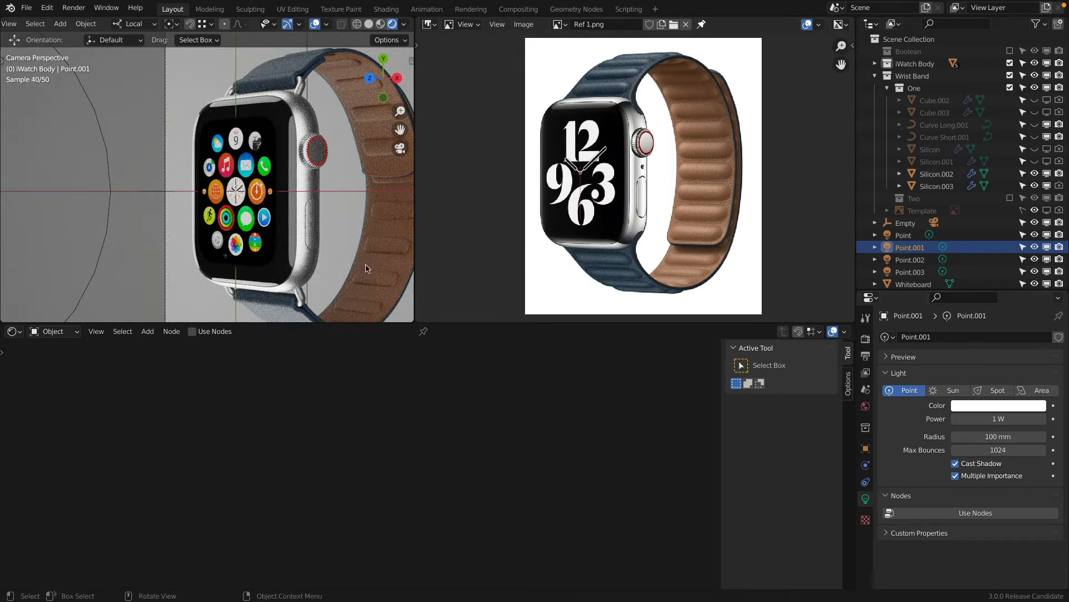
Set the Point.002 light's power to 1 W.
click(910, 259)
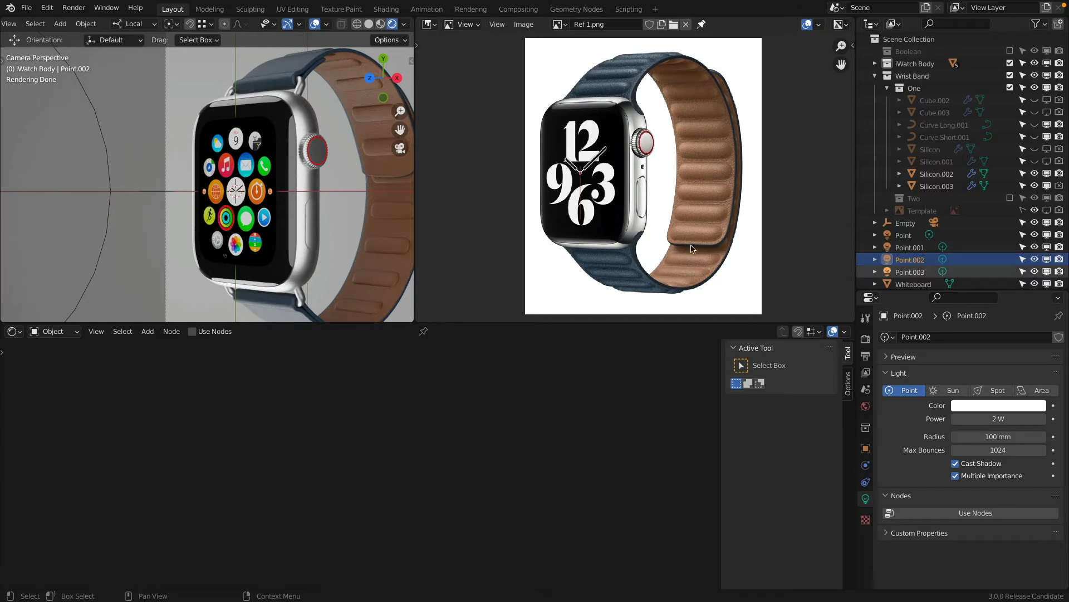
scroll(245, 159, down, 5)
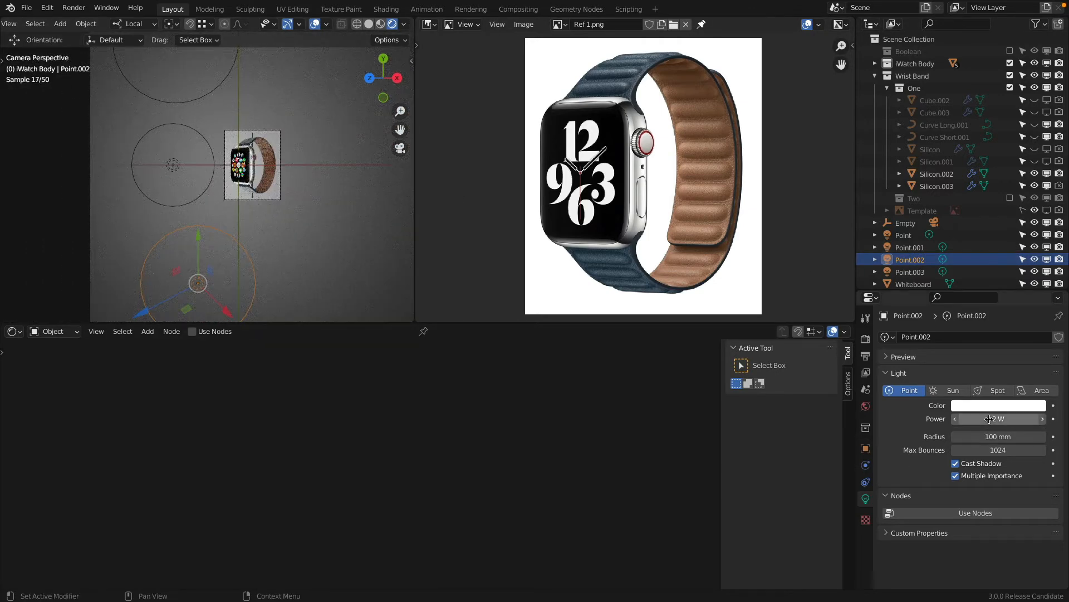
click(990, 419)
text(1)
key(Return)
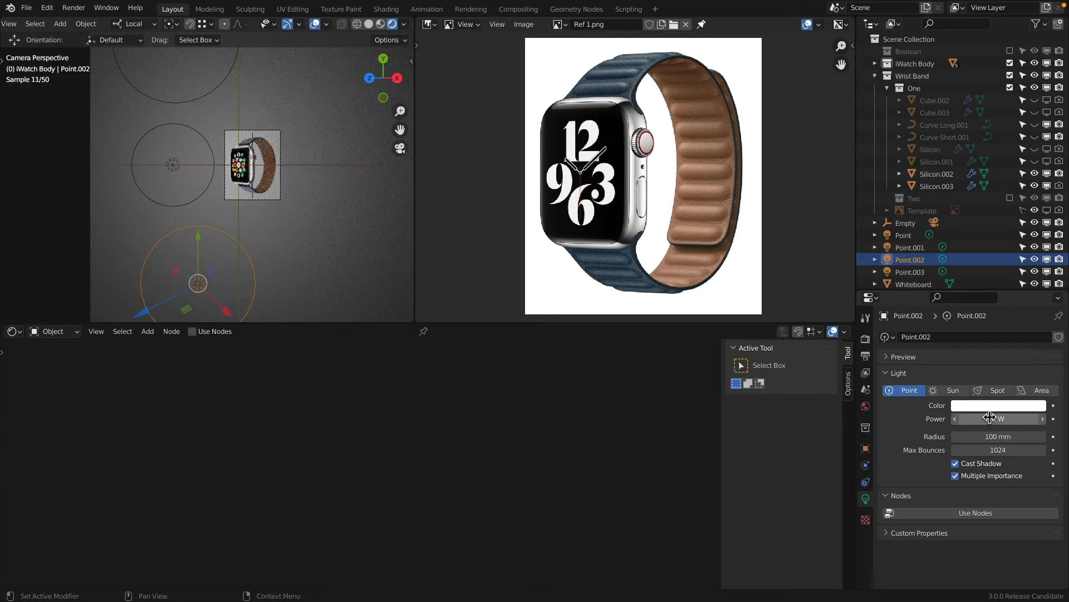
scroll(489, 219, down, 1)
scroll(250, 165, up, 4)
scroll(250, 163, up, 6)
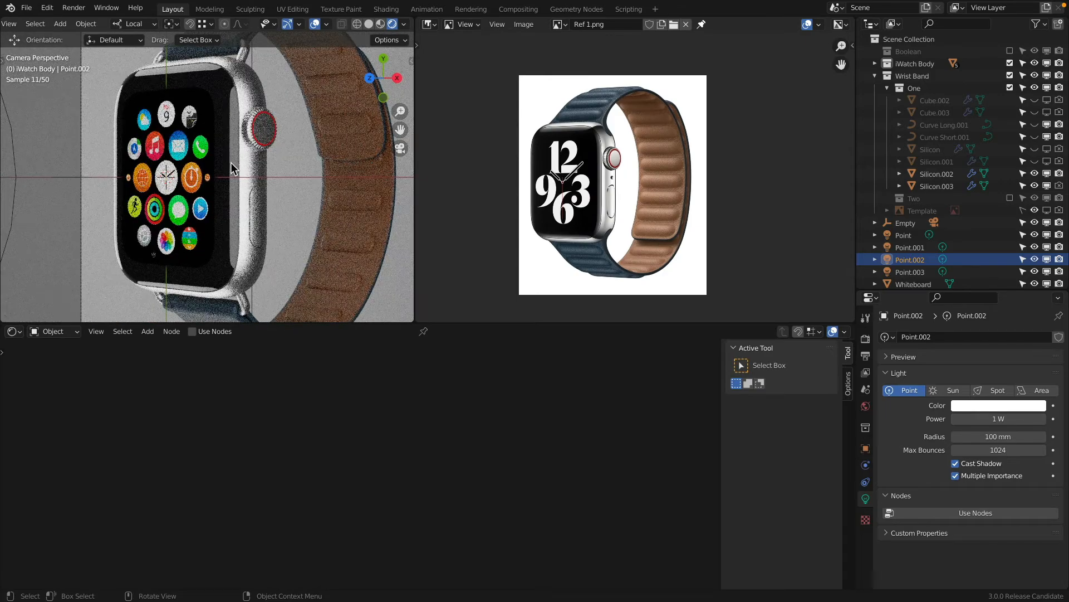
Set the power of the light named Point, beside the watch, to 0.5 W.
scroll(302, 176, down, 10)
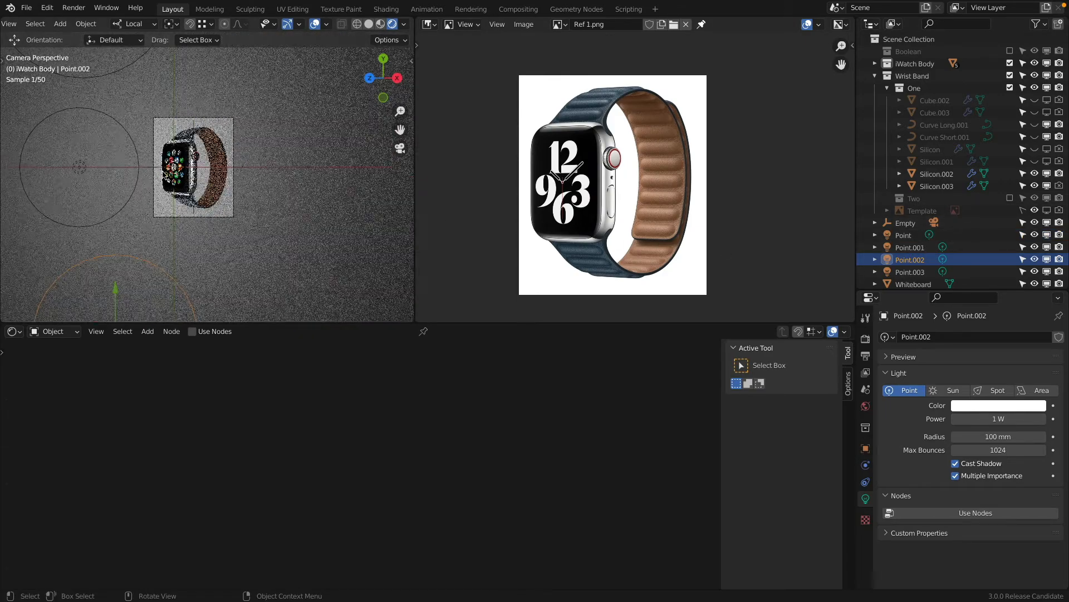
click(79, 167)
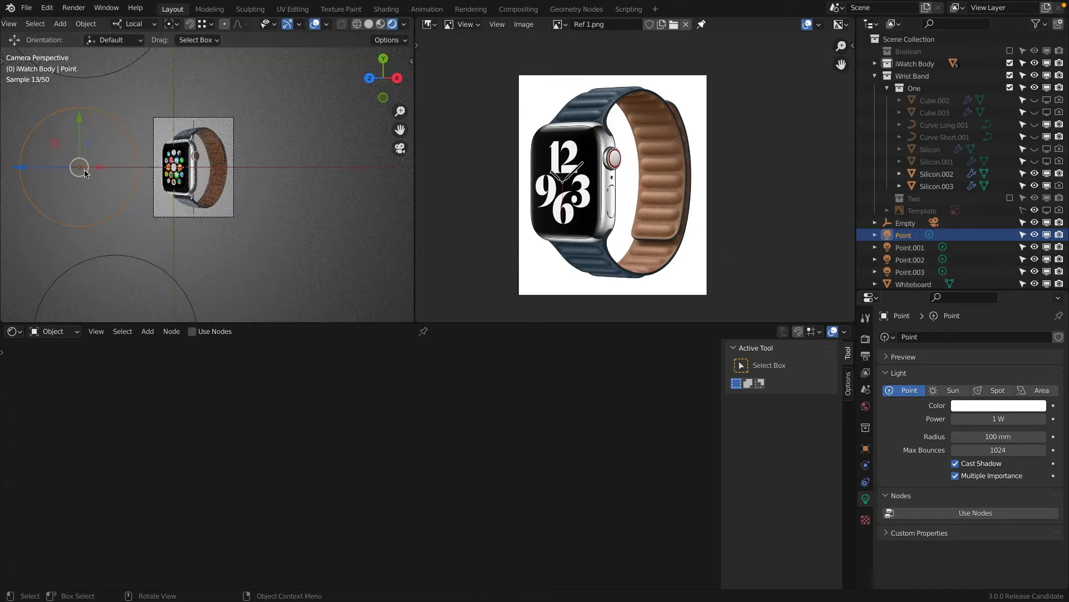
click(992, 415)
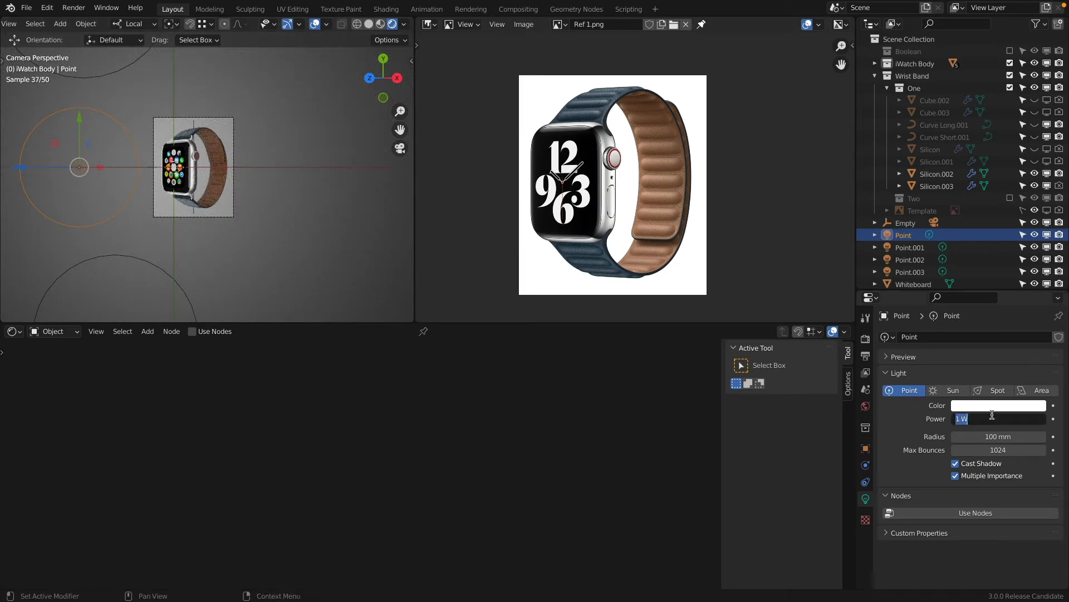
text(0.5)
key(Return)
scroll(152, 161, up, 10)
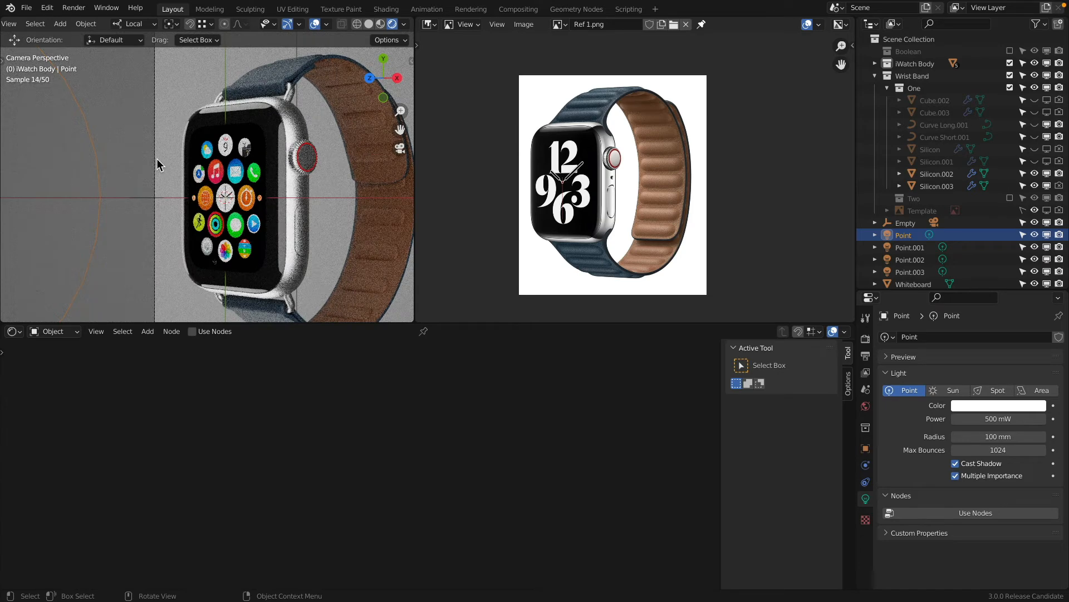
scroll(387, 168, down, 5)
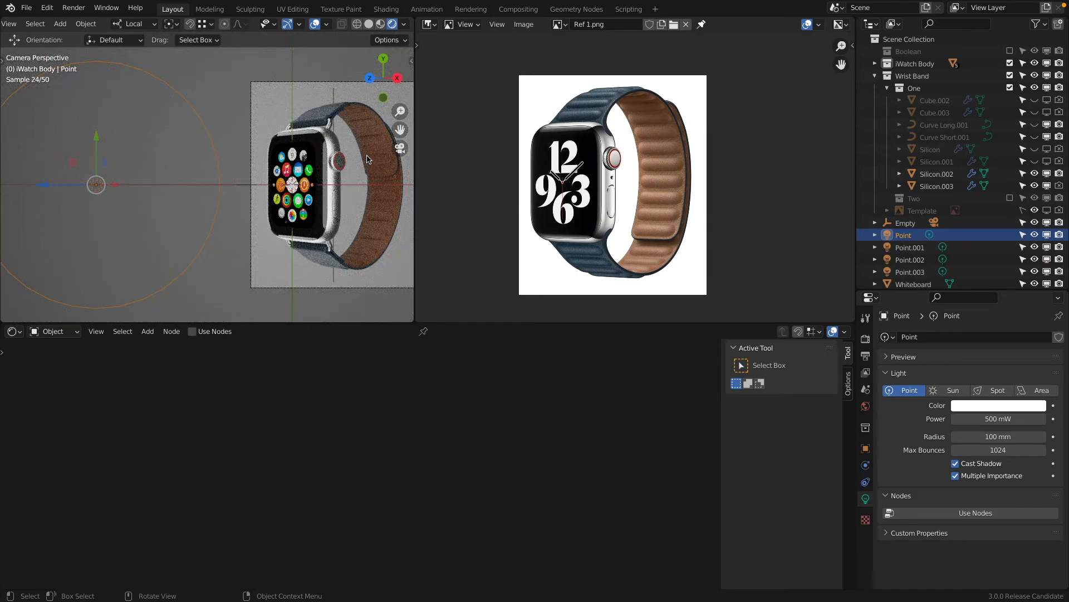
Try a power of 2 W on the Point light and restore it to 0.5 W.
click(1007, 420)
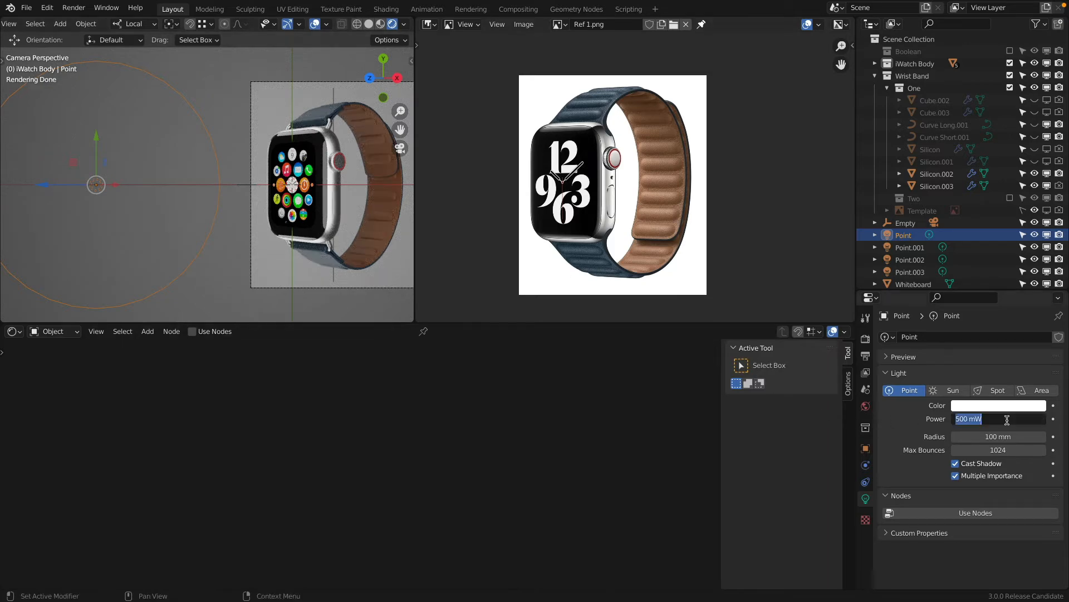
text(2)
key(Return)
click(1007, 420)
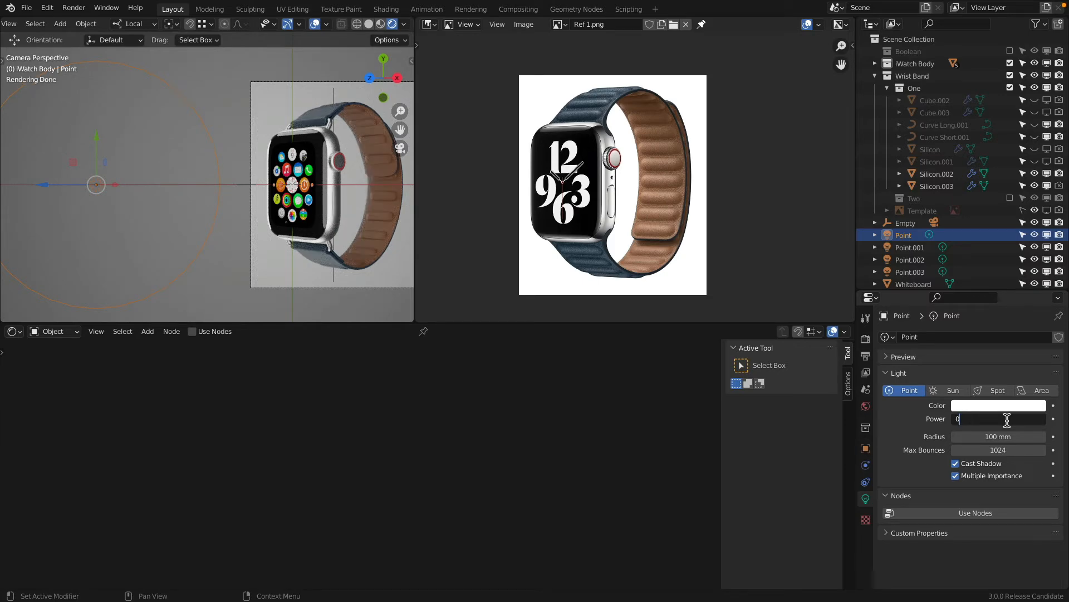
text(0.5)
key(Return)
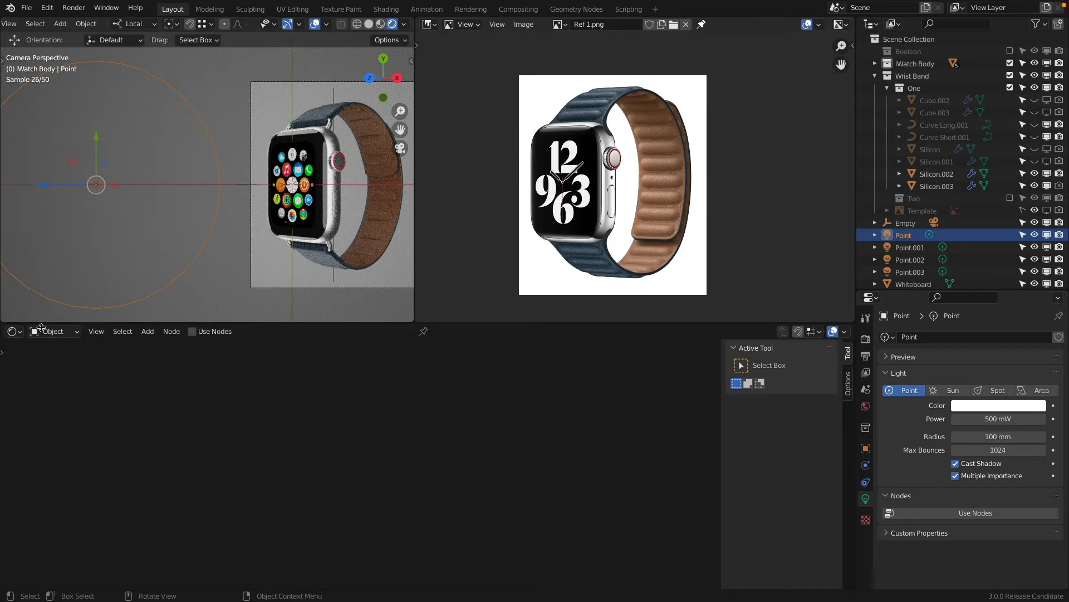
Switch the Shader Editor to a 3D Viewport and duplicate the Point light, placing the copy about 175 mm away, closer to the watch.
click(16, 331)
click(39, 367)
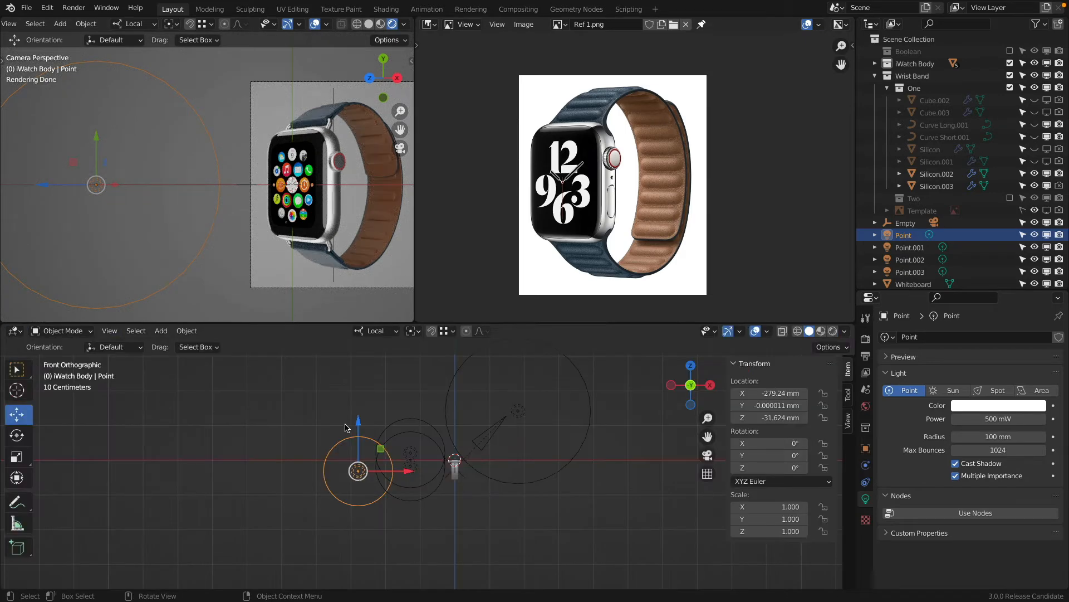
scroll(352, 449, up, 4)
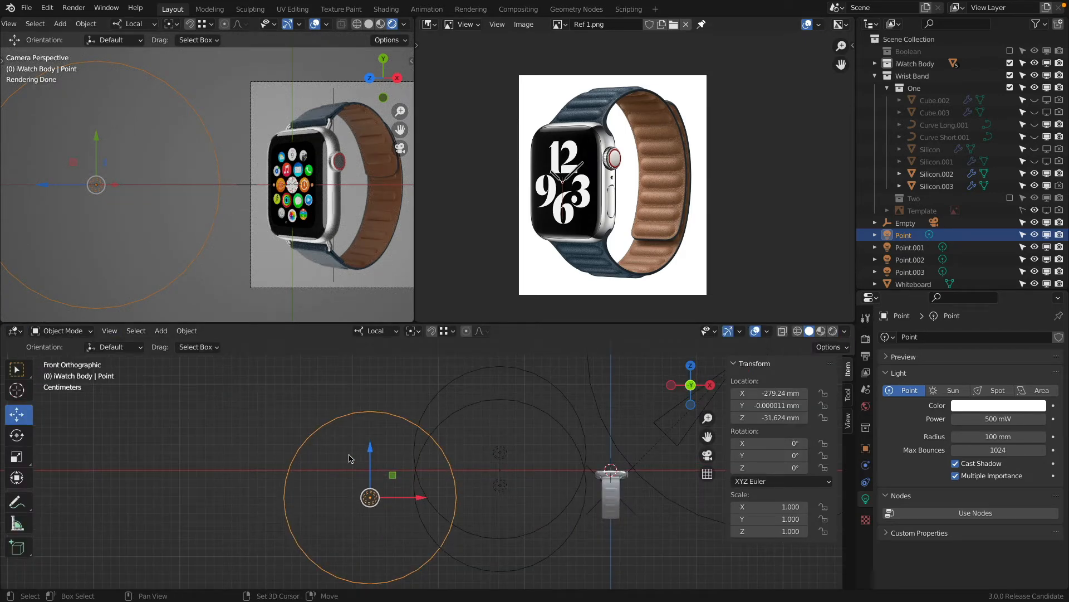
key(shift+d)
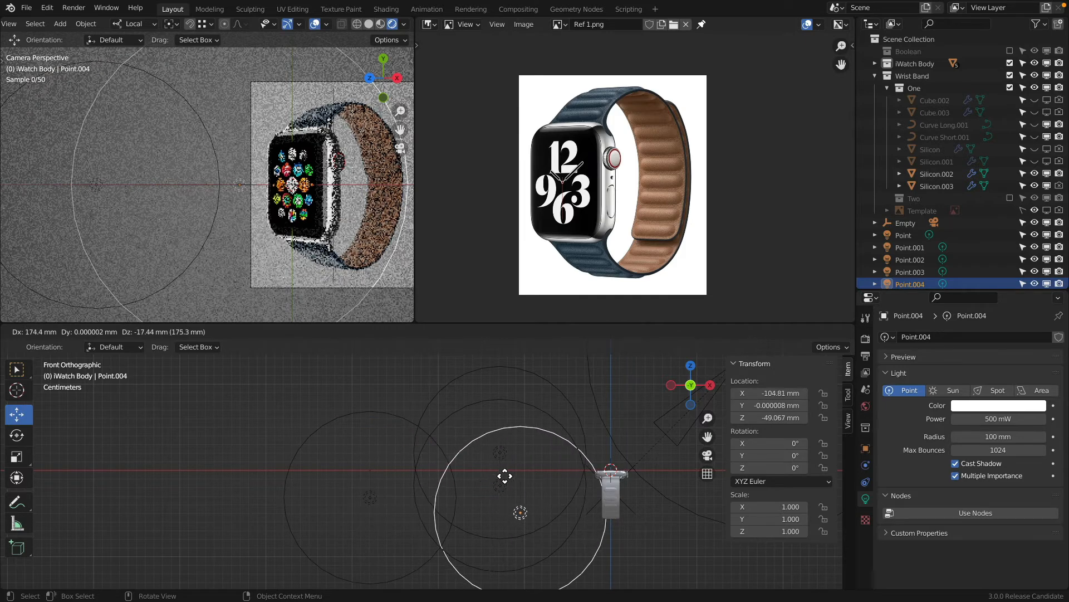
click(520, 511)
Set the duplicated light's radius to 10 mm and move it next to the watch, to about X -54 mm, Z -27 mm.
click(998, 437)
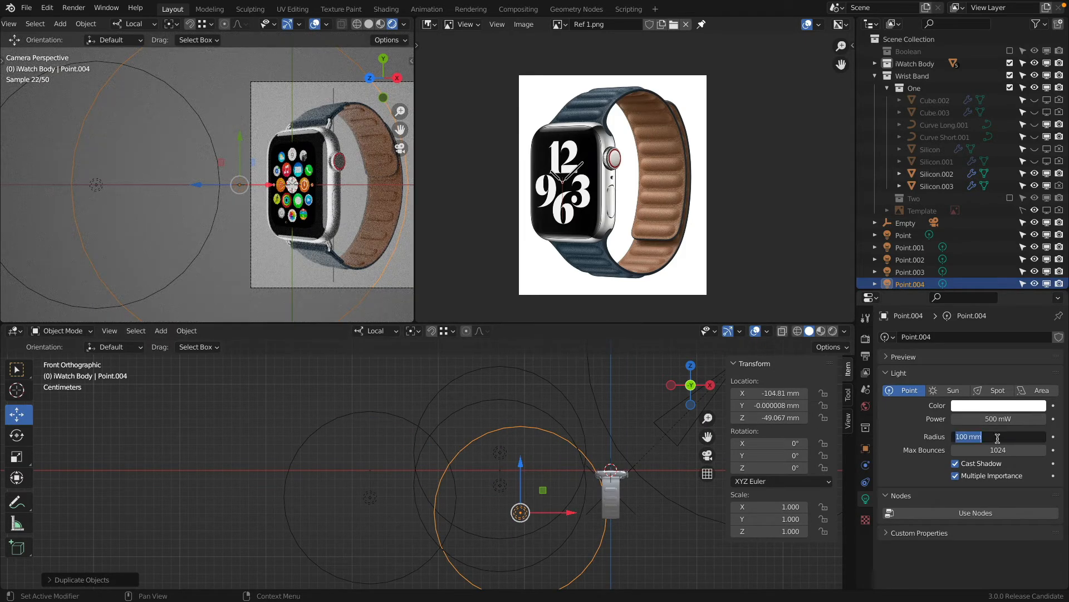
text(10)
key(Return)
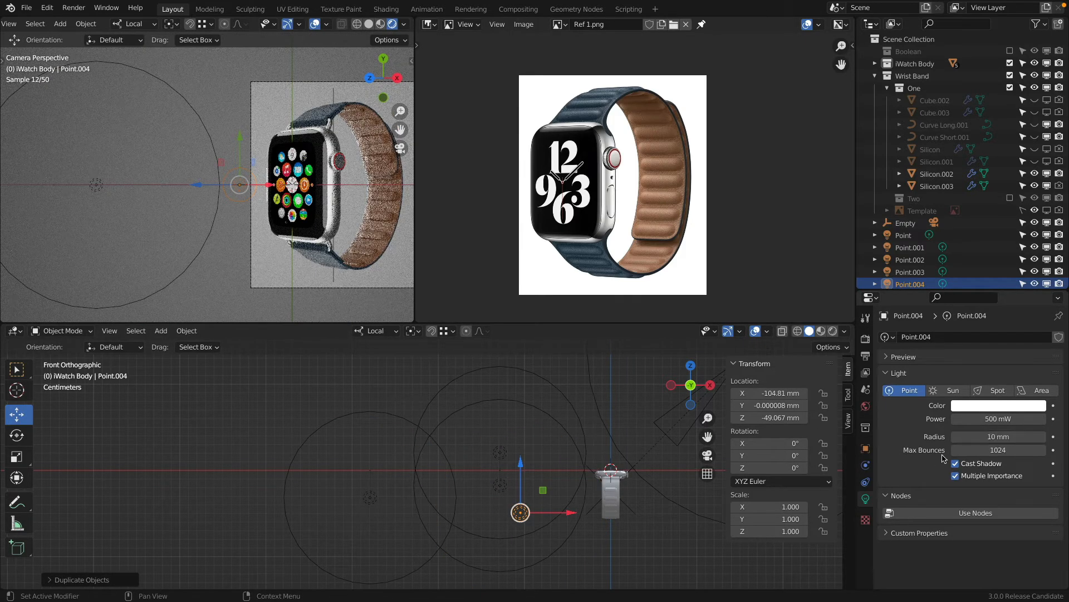
key(g)
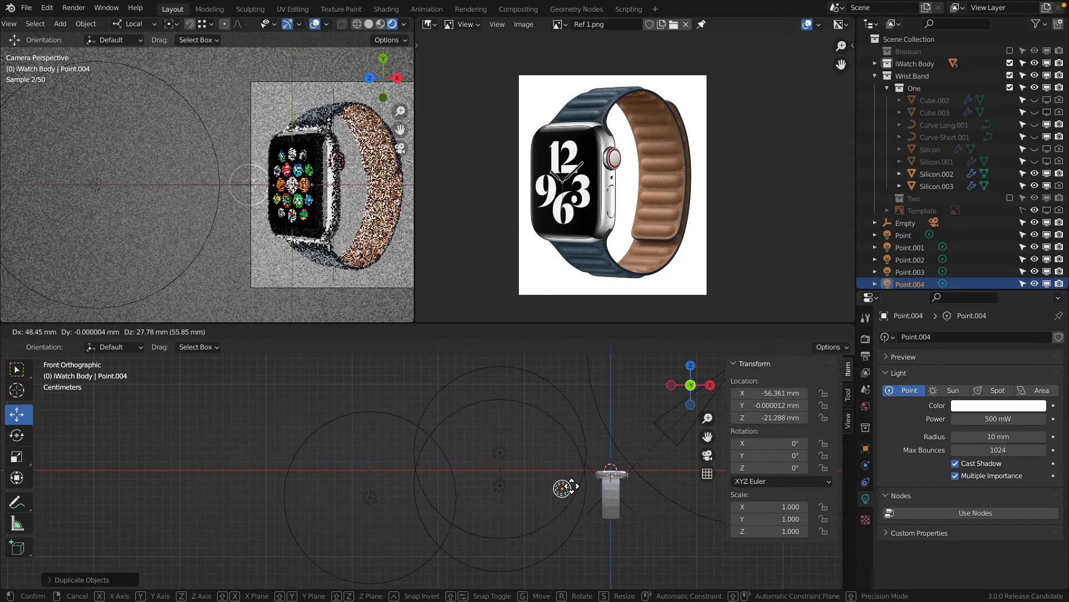
click(569, 489)
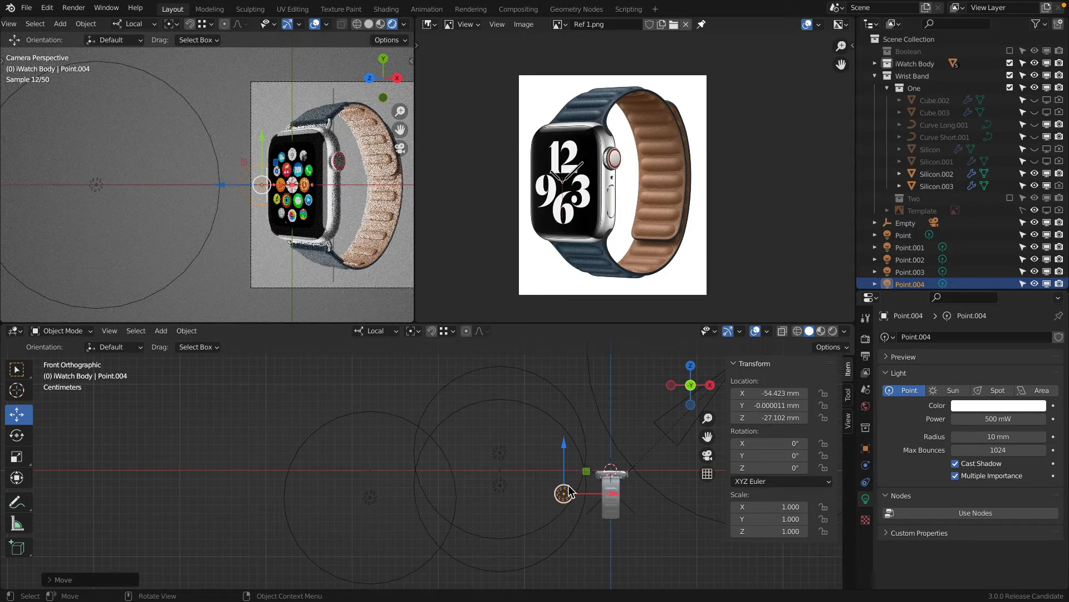
Try the Point.004 light at about X -47 mm, Z -16 mm, with its power reduced to 200 mW.
key(g)
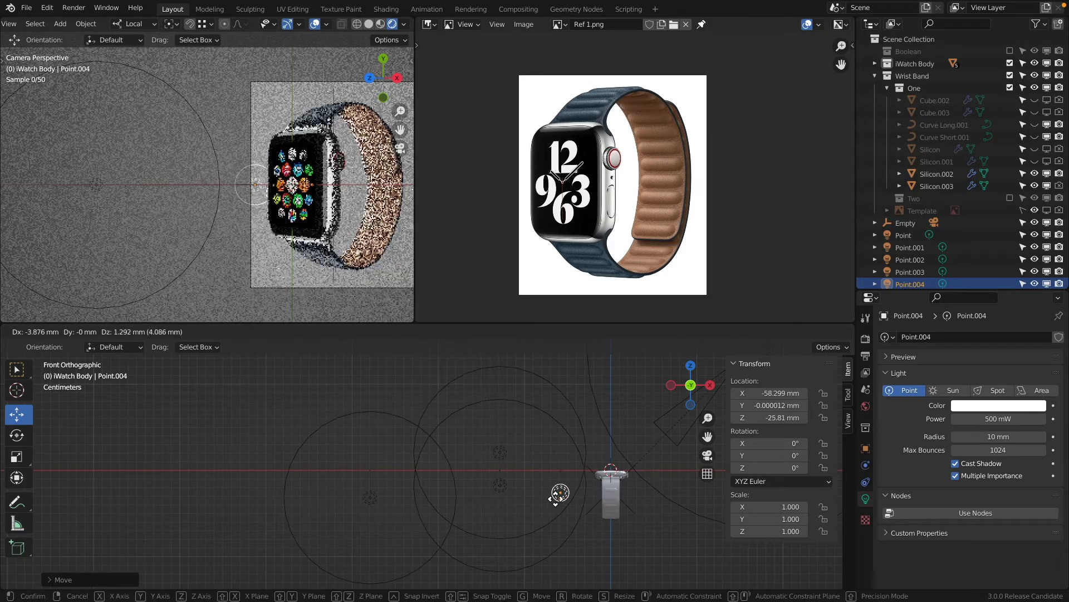
click(547, 491)
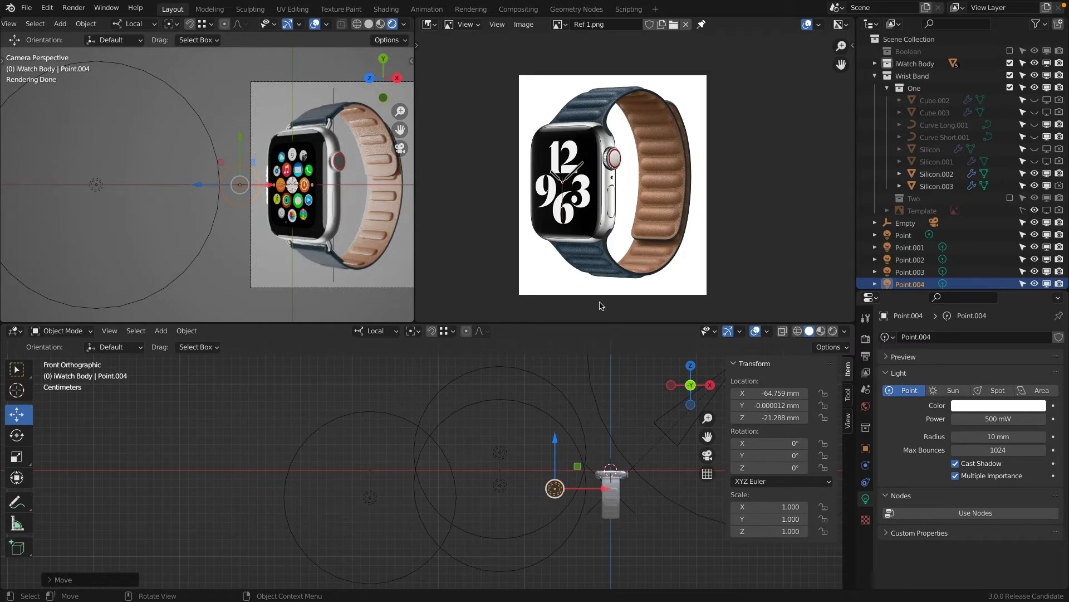
key(g)
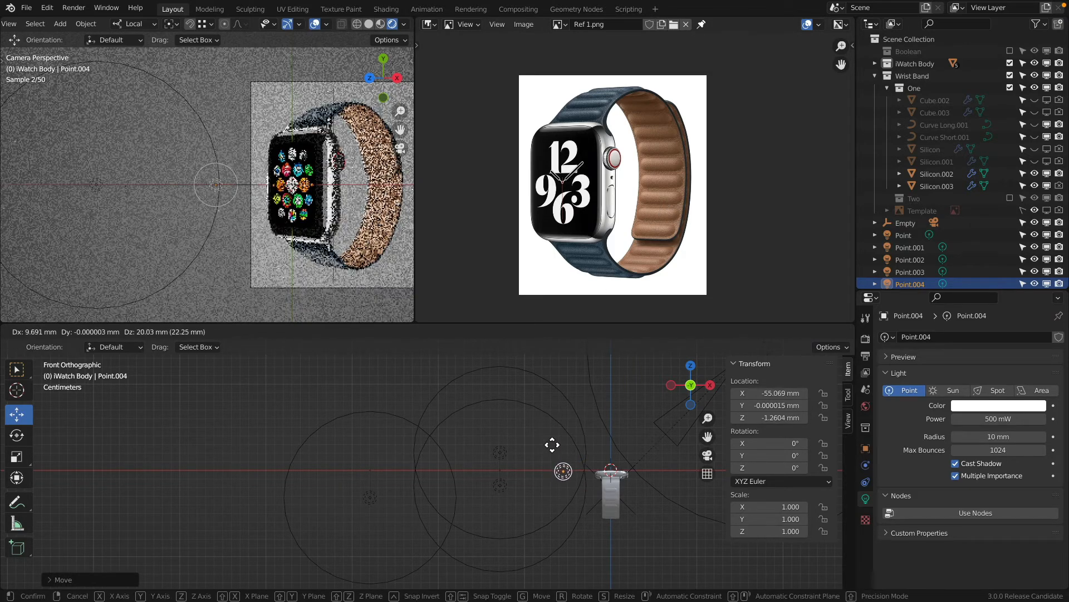
click(555, 458)
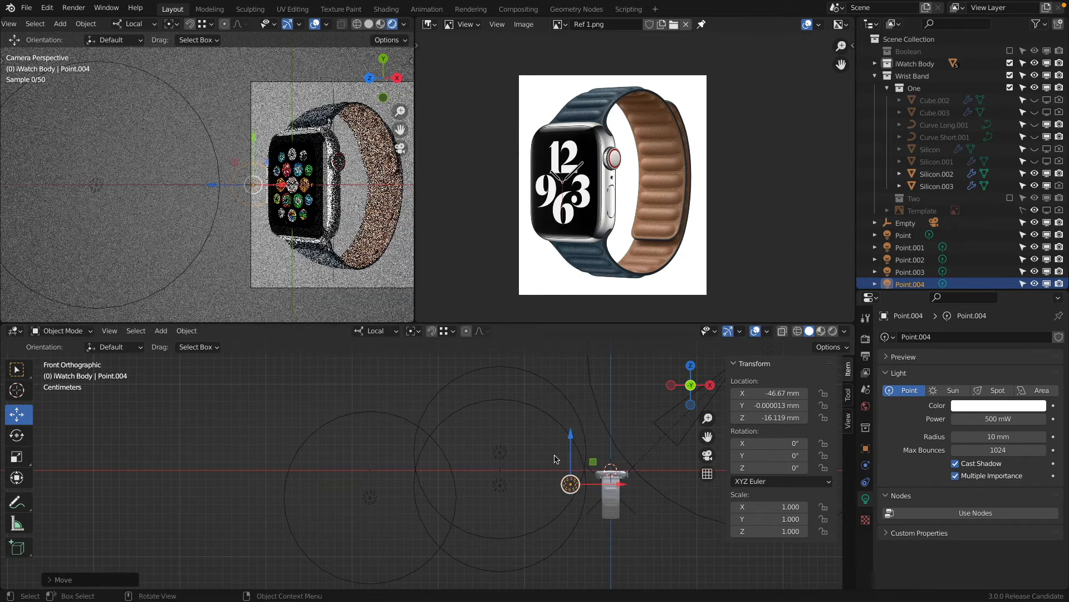
click(997, 419)
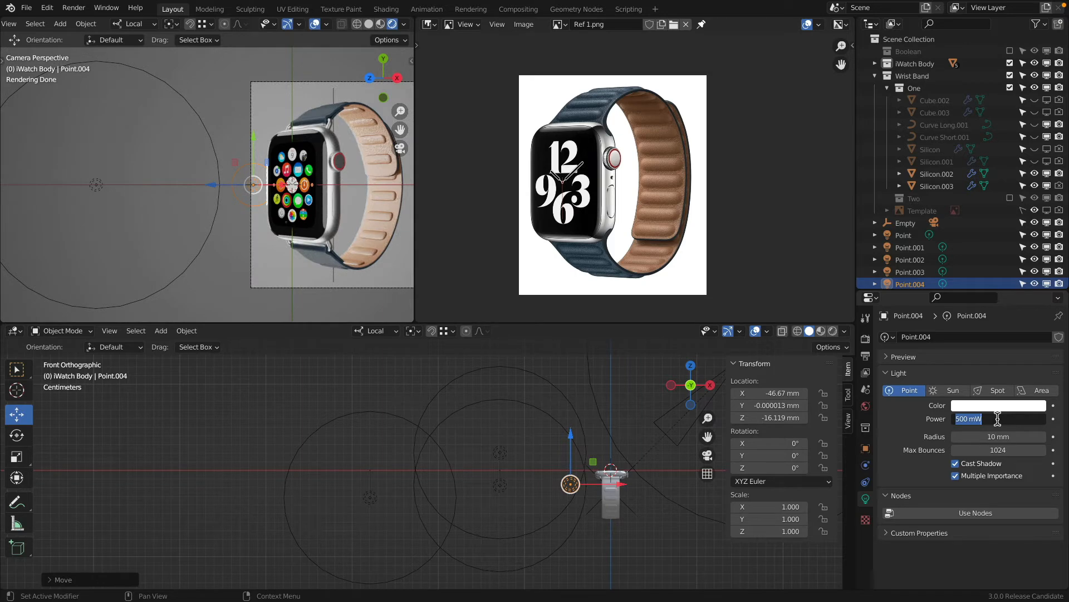
text(20)
key(Return)
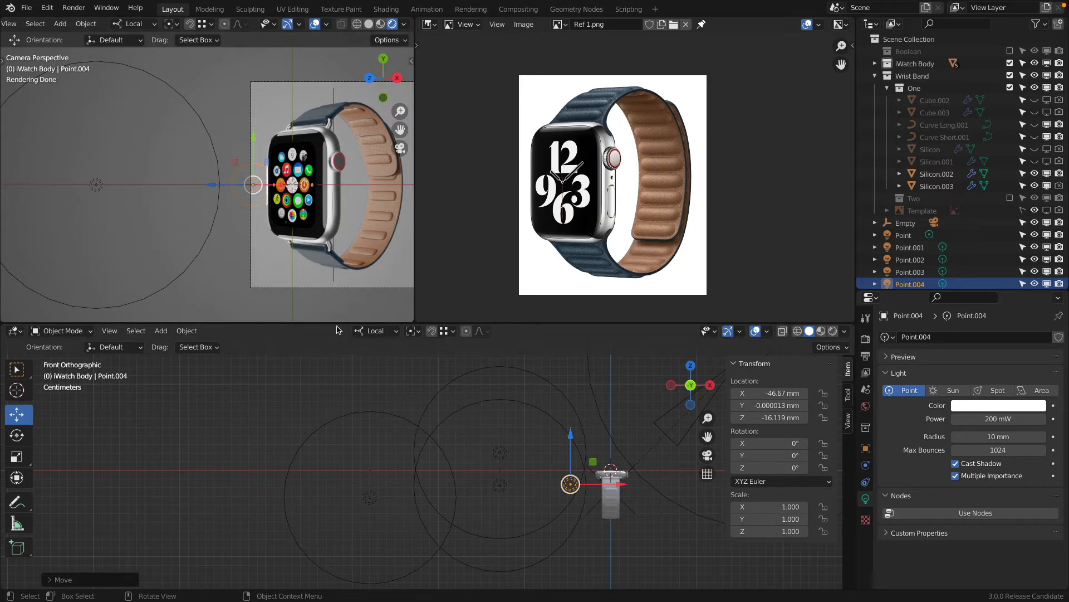
Hide the Point.004 light to compare the watch render without it, and undo the hiding.
scroll(284, 181, up, 5)
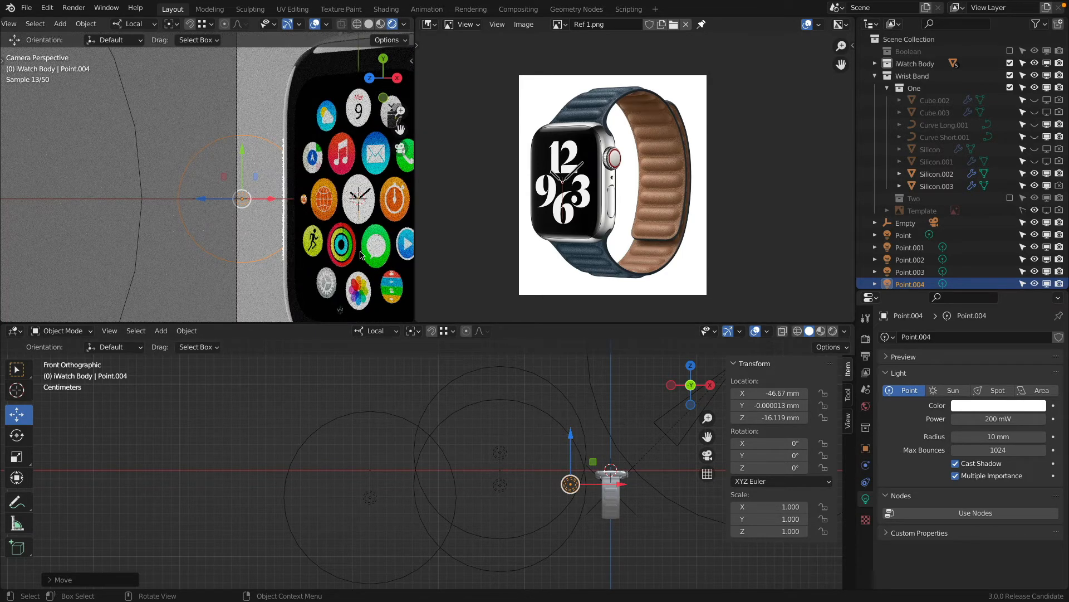
key(h)
right_click(485, 412)
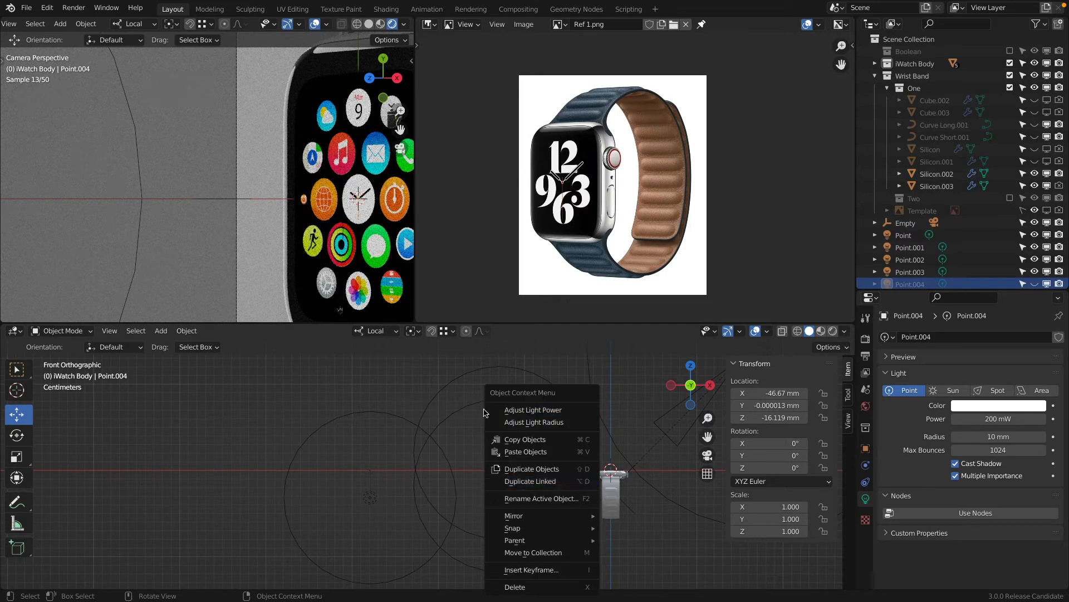
key(super+z)
Try the Point.004 light closer to the watch, at about X -30 mm, Z -21 mm, and inspect the strap's joint with the case.
drag(572, 484, 577, 492)
scroll(315, 240, down, 2)
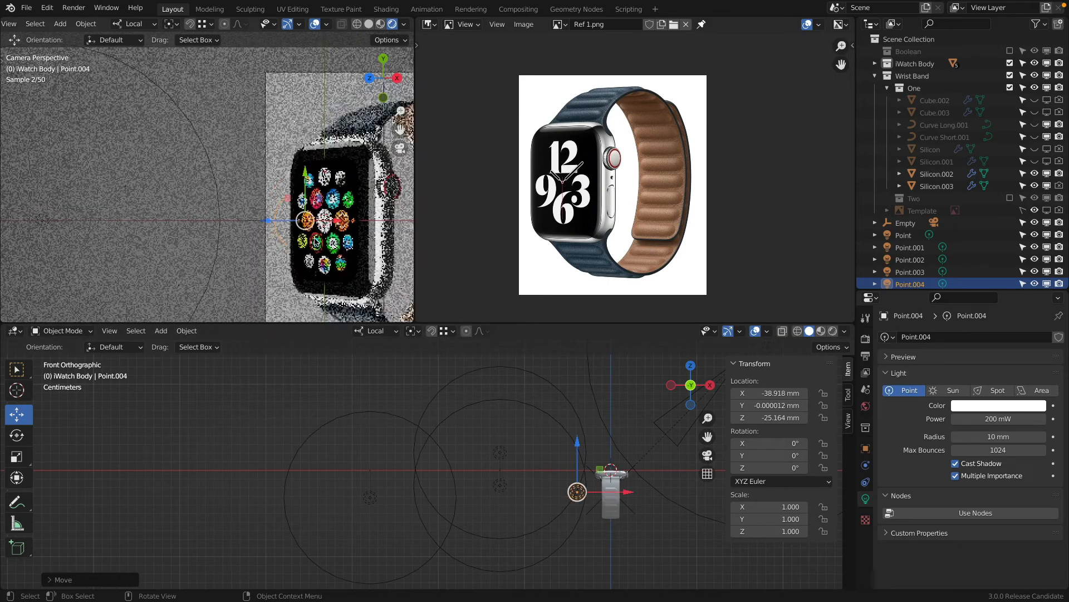
shift+middle_drag(316, 241, 181, 213)
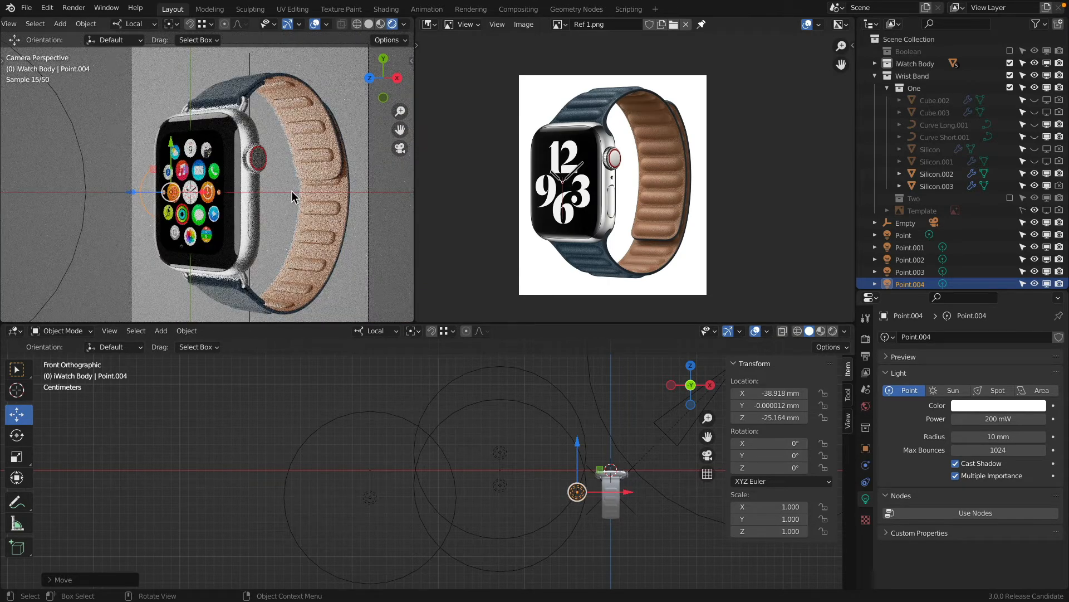
scroll(611, 503, up, 3)
key(g)
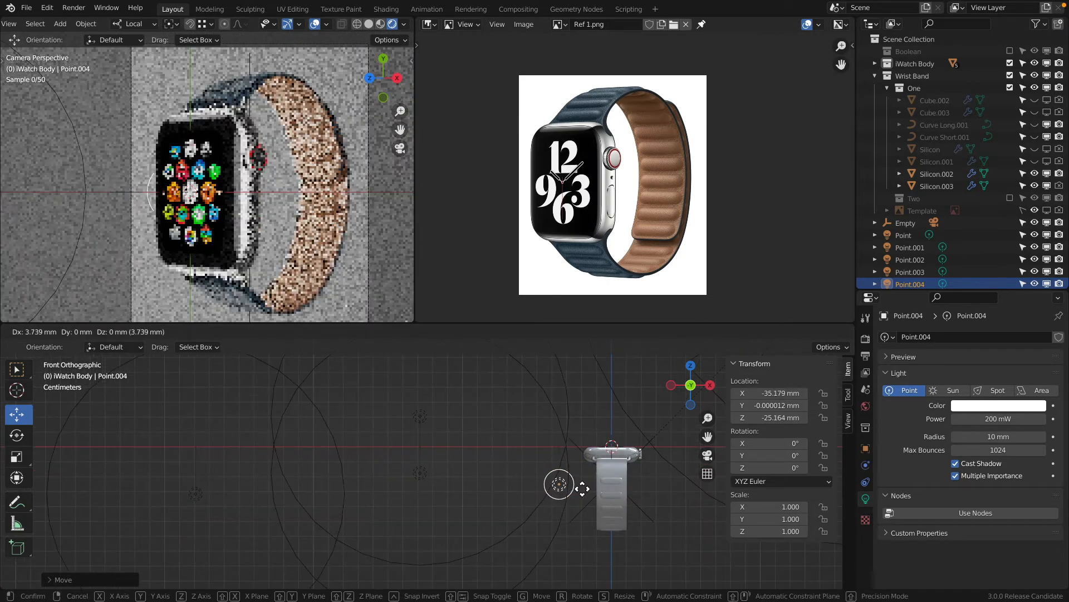
click(590, 482)
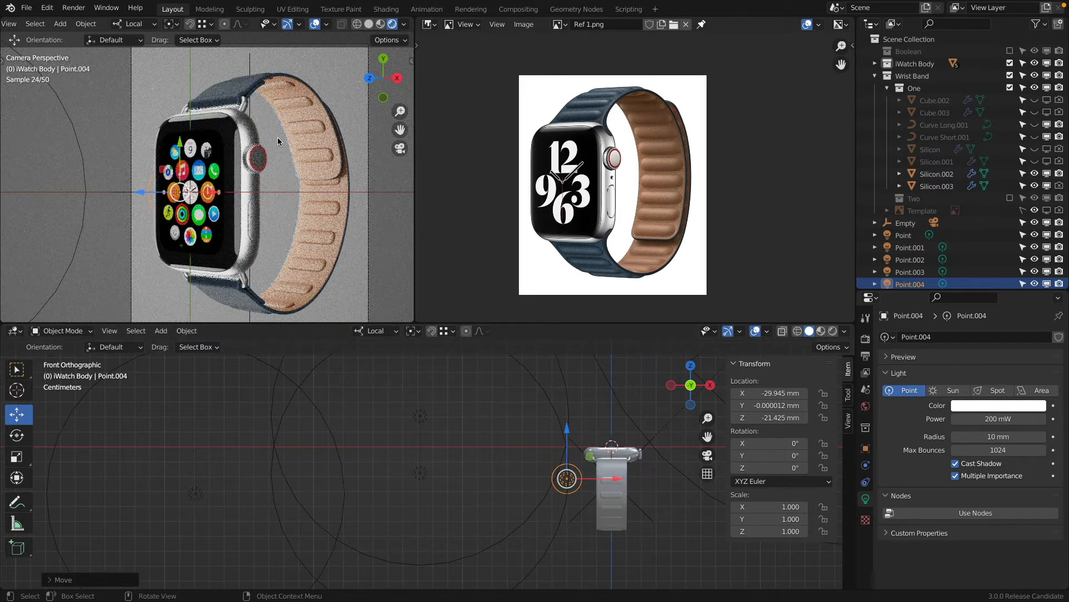
scroll(216, 94, up, 5)
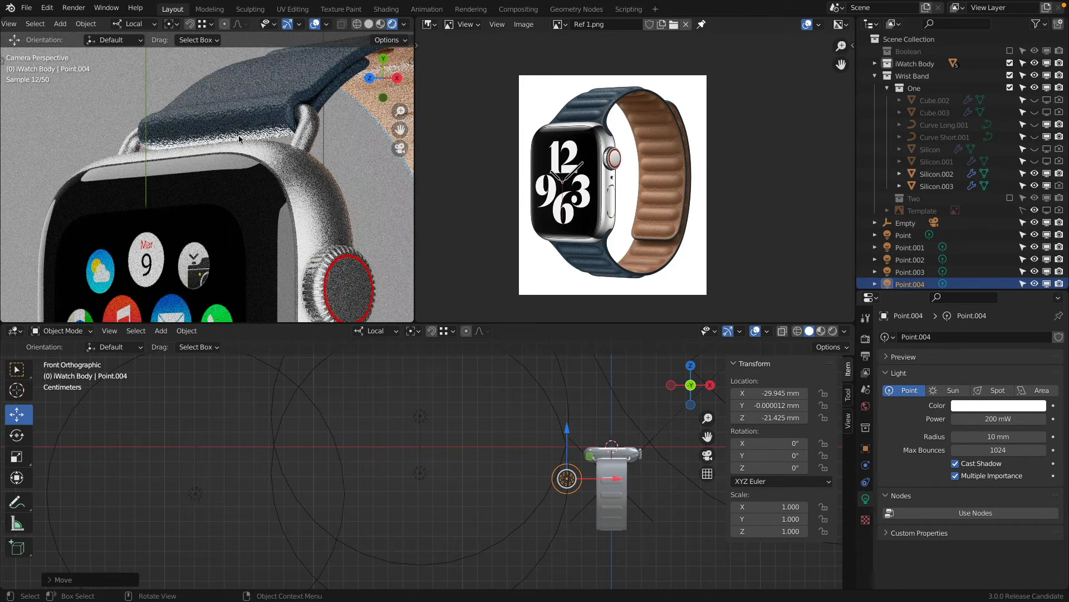
scroll(219, 137, down, 8)
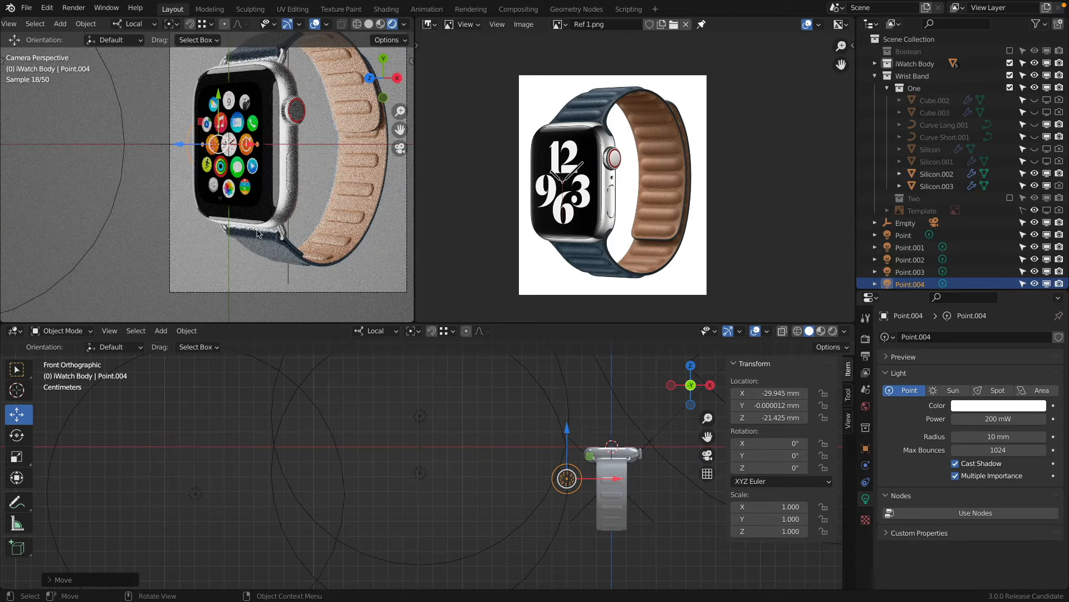
Reduce the Point.004 light's power to 100 mW and move it lower and farther out, to about X -58 mm, Z -48 mm.
click(1003, 415)
key(Left)
key(Right)
key(BackSpace)
text(1)
key(Return)
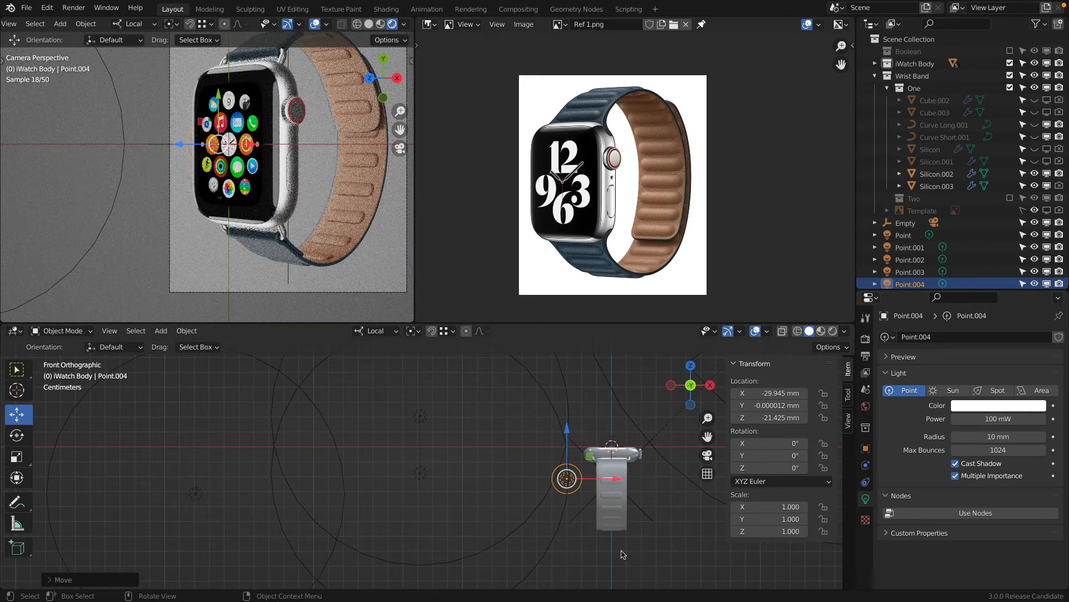
drag(563, 480, 518, 521)
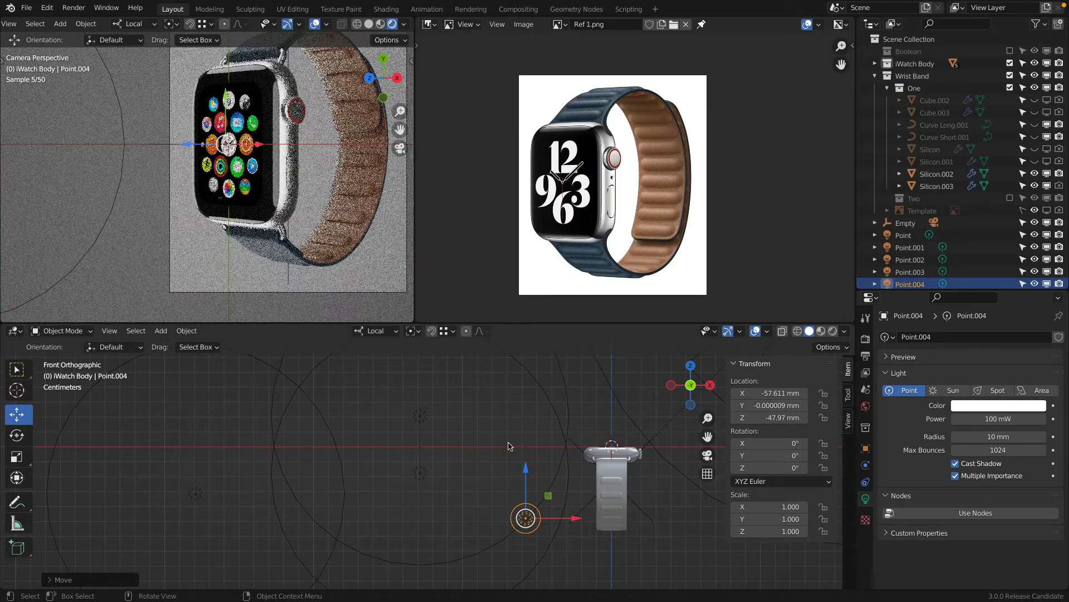
Hide the Point.004 light to compare the strap render without it, and reveal all hidden objects again.
shift+middle_drag(343, 200, 317, 246)
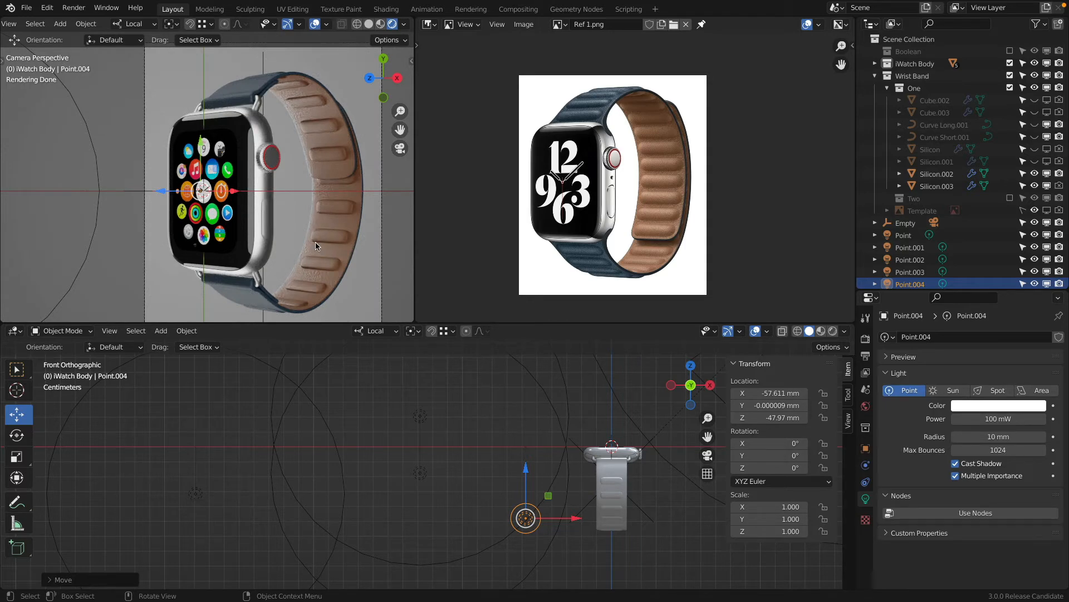
key(h)
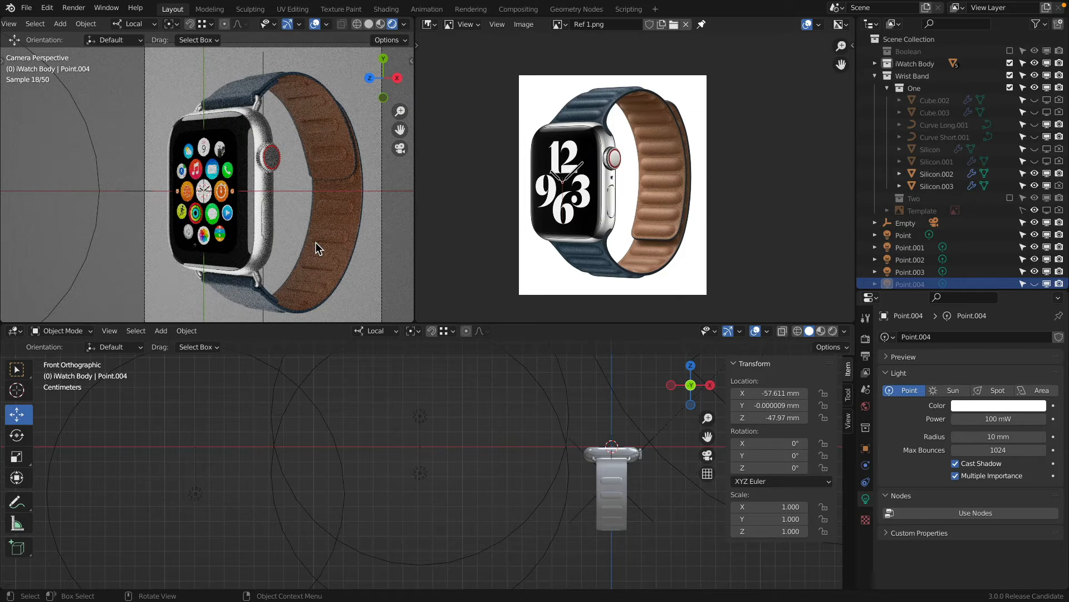
key(alt+h)
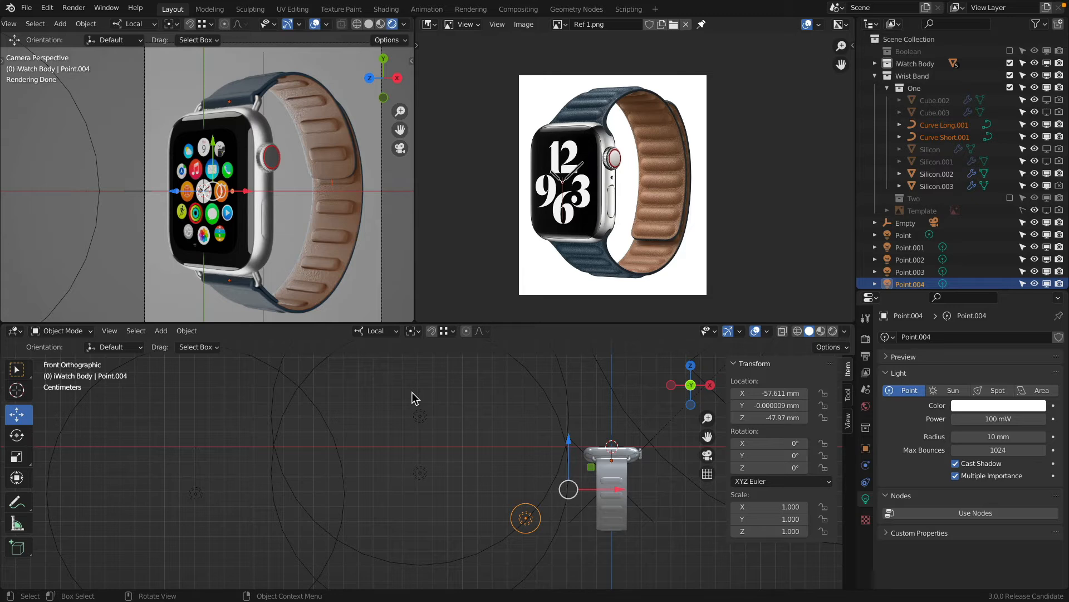
Switch to Chrome and search Google for "free hdri".
key(ctrl)
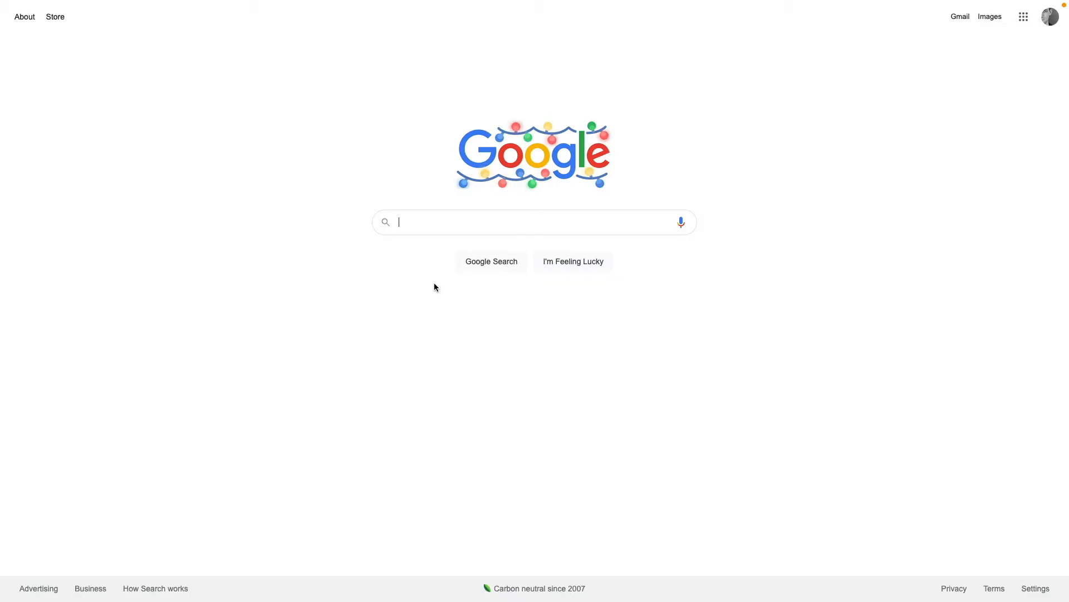
text(free hdri)
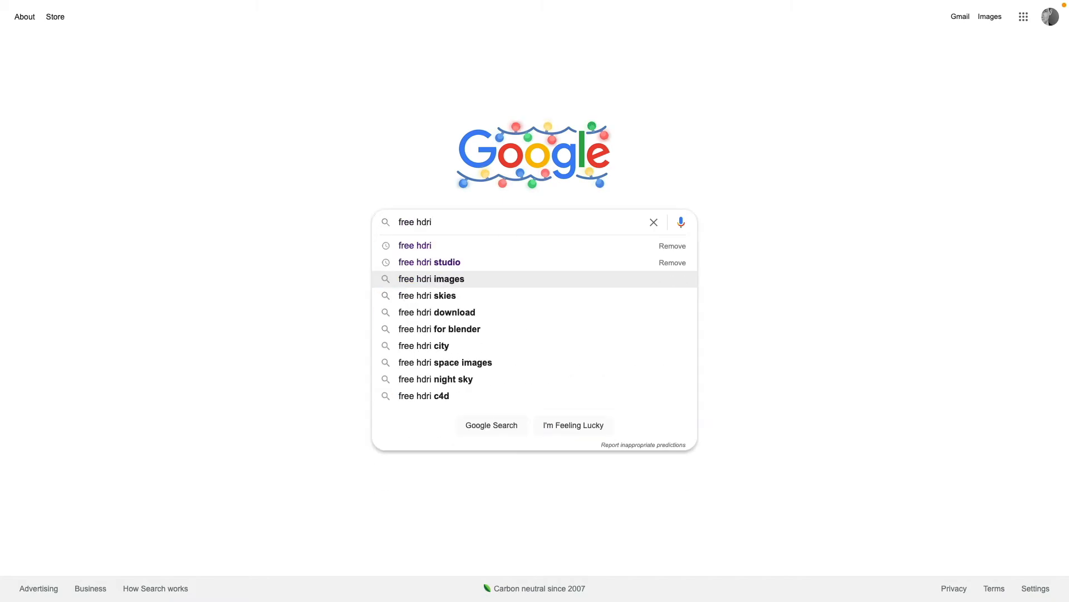
key(Up)
key(Up)
key(Return)
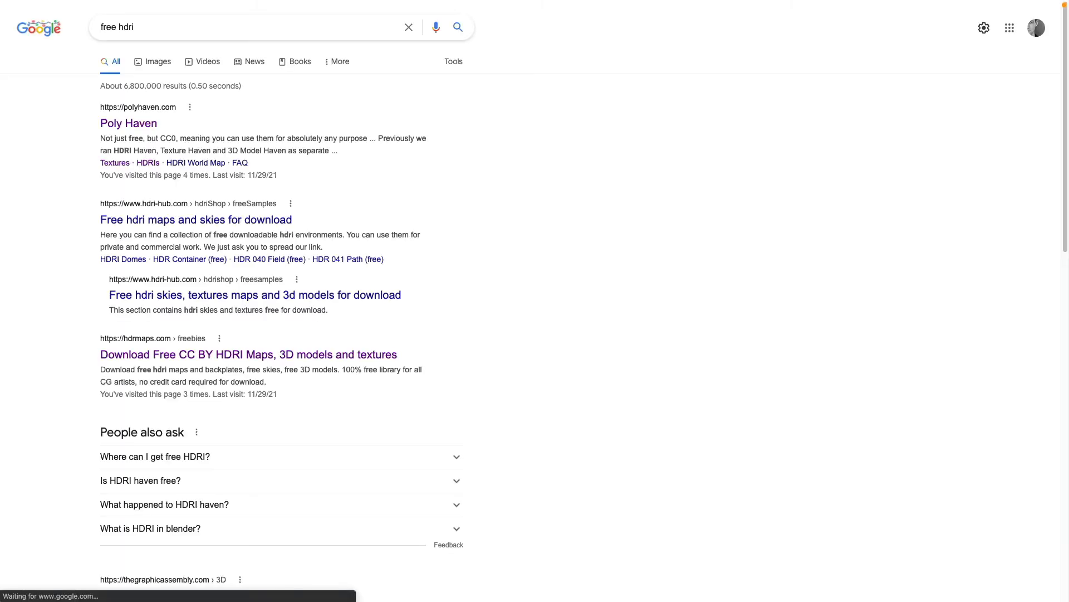
Open the Poly Haven site from the results and browse its HDRI library to open the Studio Small 03 page.
click(142, 125)
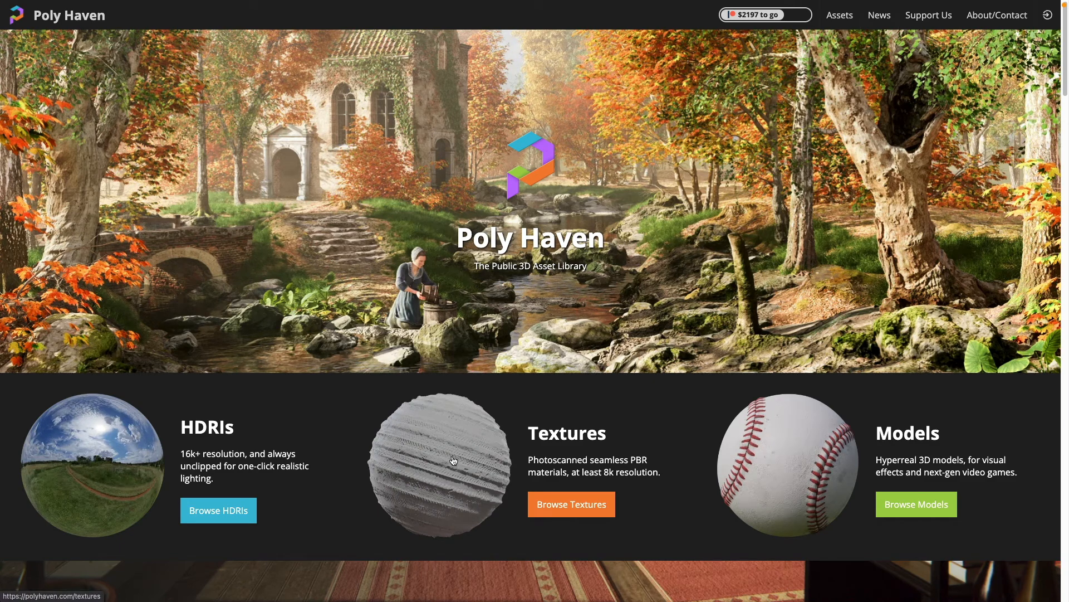
click(99, 453)
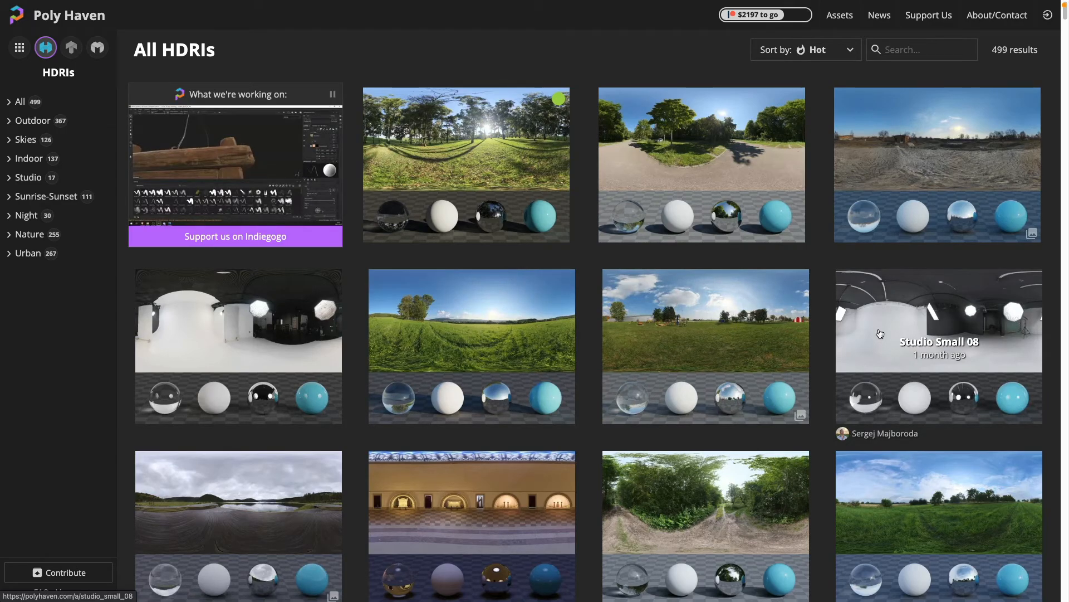
scroll(880, 333, down, 15)
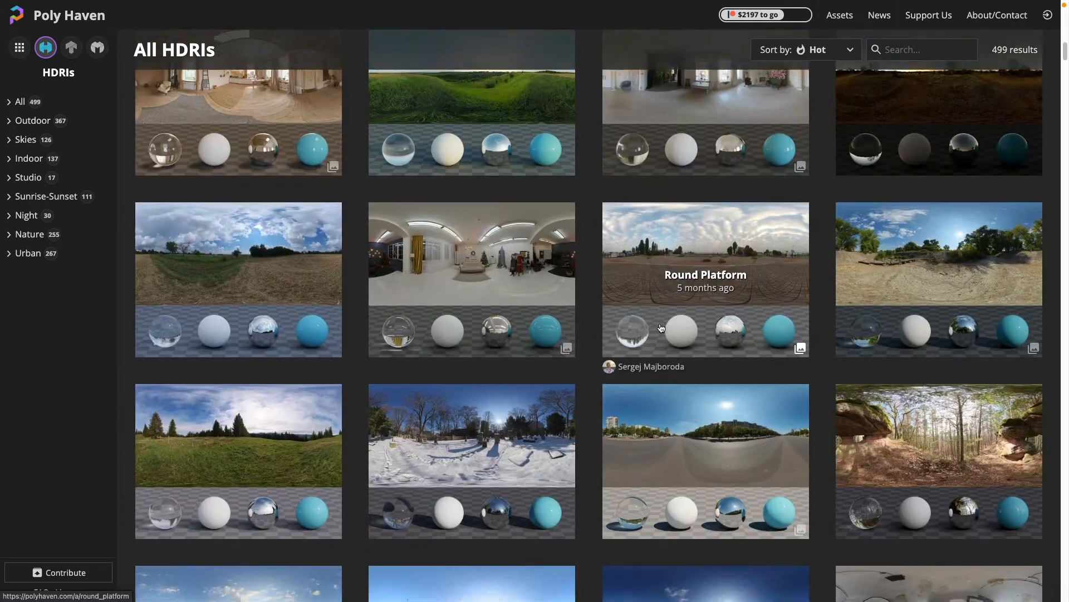
scroll(662, 327, down, 15)
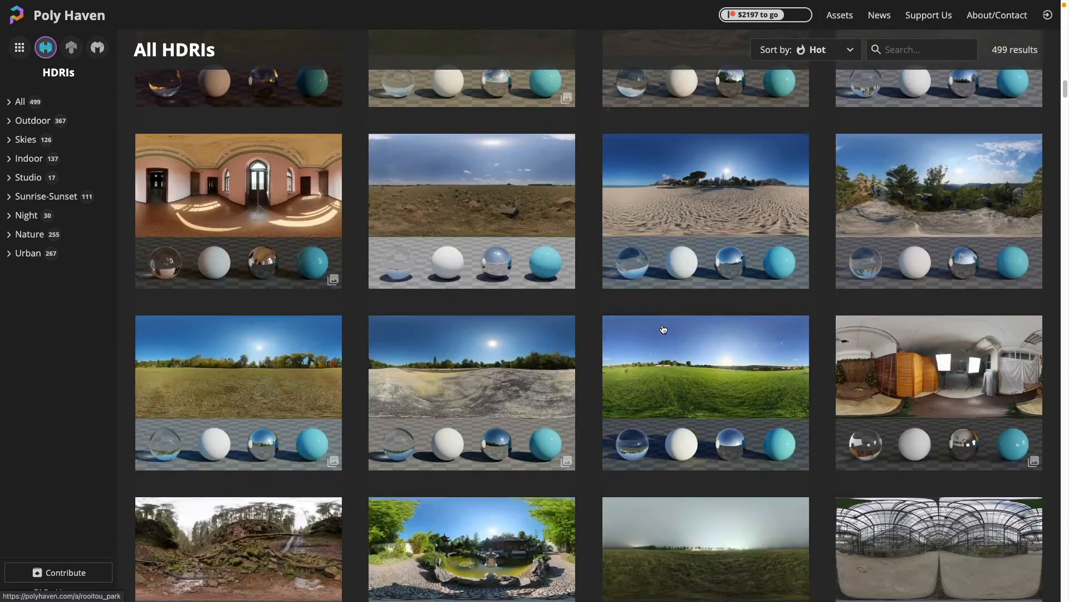
scroll(663, 328, down, 5)
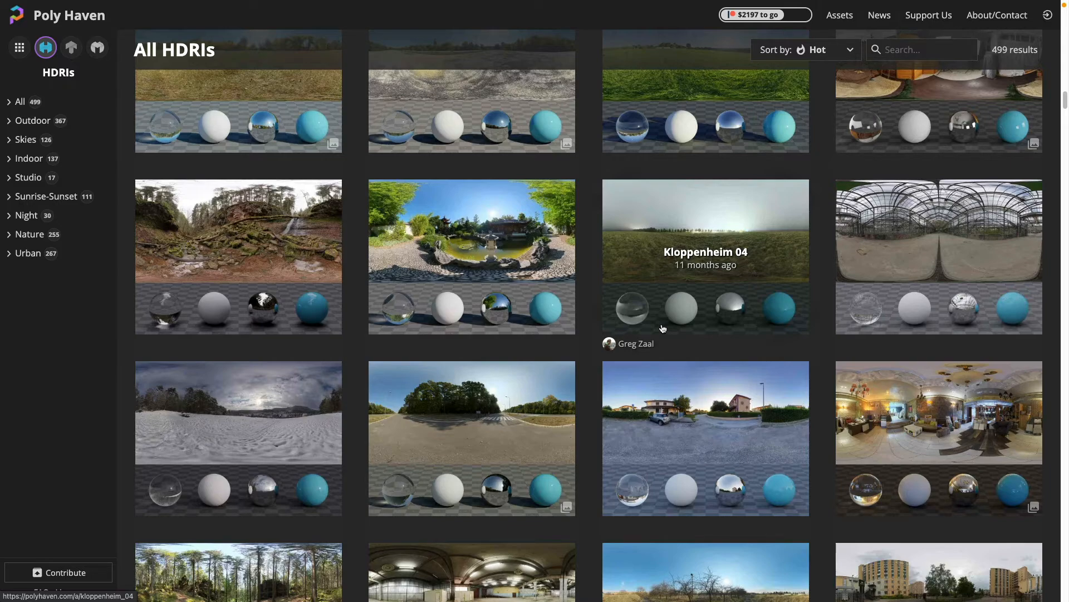
scroll(592, 361, down, 7)
scroll(593, 361, down, 3)
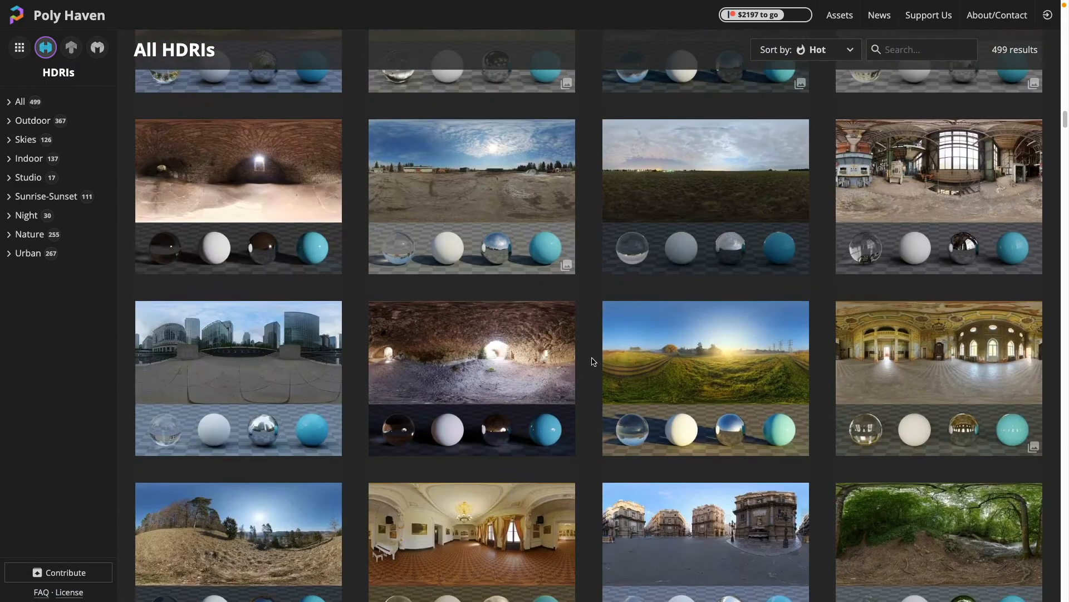
scroll(593, 362, down, 4)
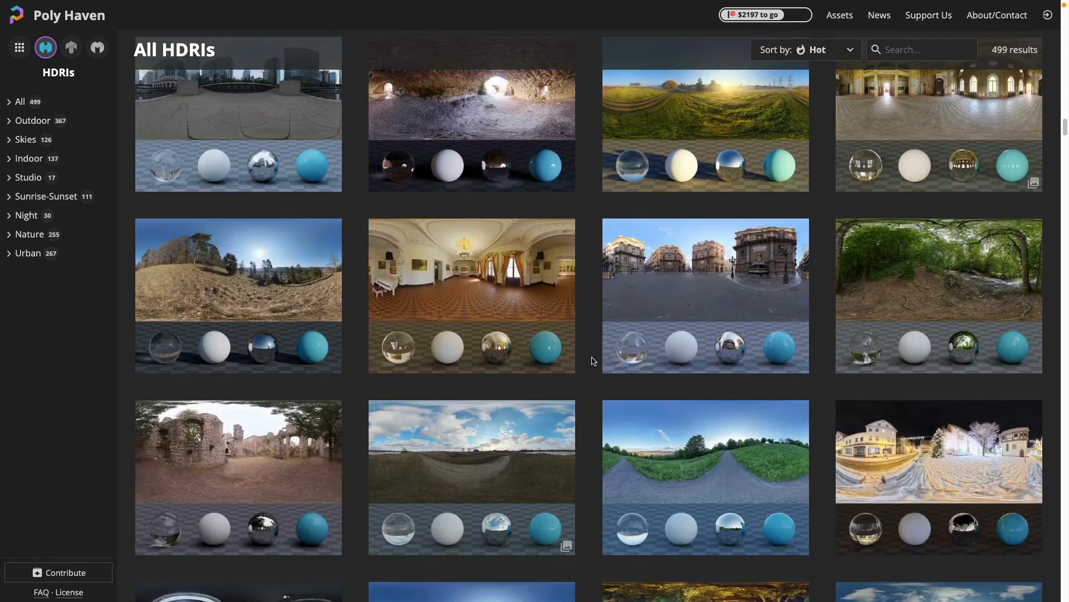
scroll(593, 361, down, 7)
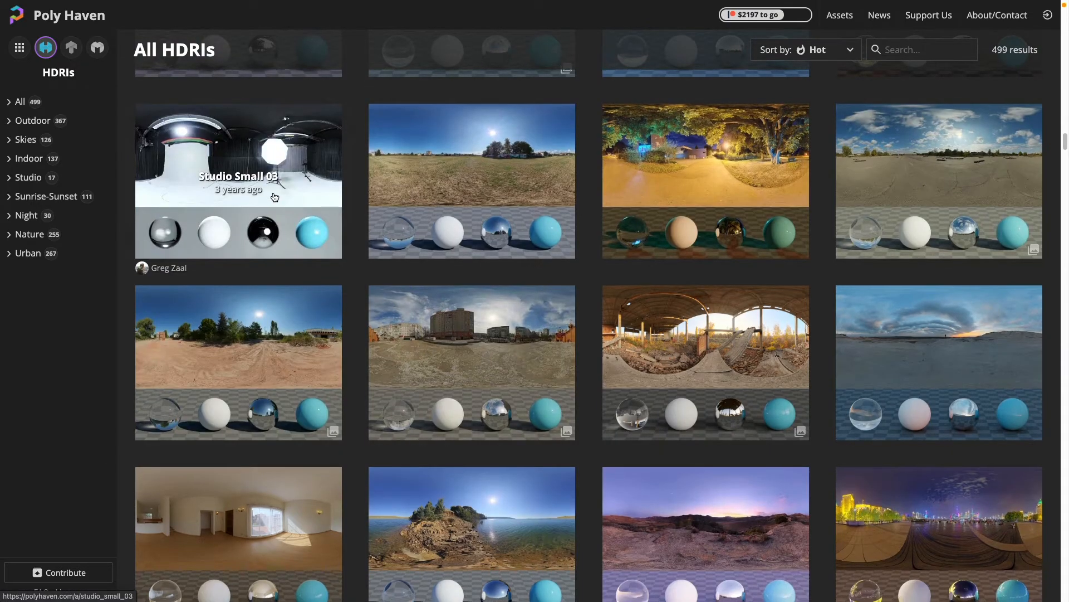
scroll(274, 196, down, 6)
scroll(275, 197, up, 5)
scroll(274, 196, up, 2)
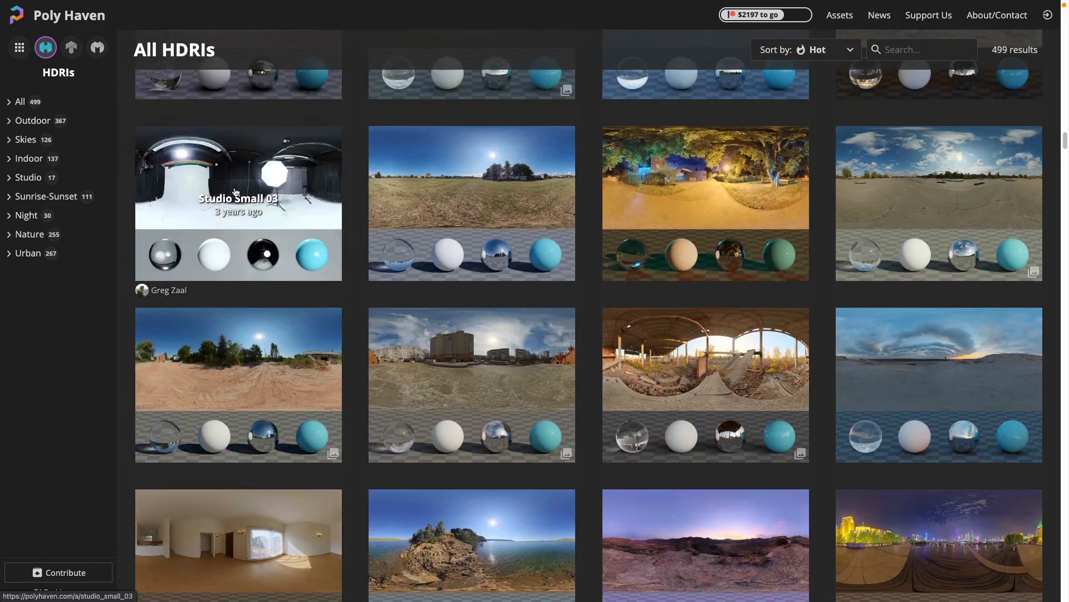
scroll(238, 190, up, 1)
click(241, 227)
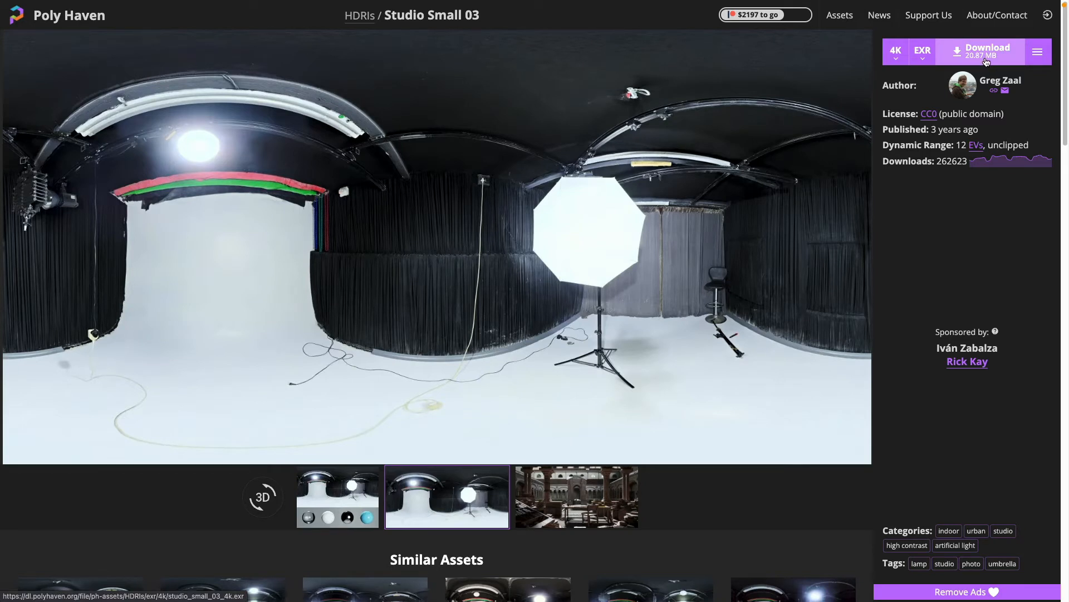
Download the Studio Small 03 HDRI as a 4K EXR file and switch back to Blender.
click(987, 59)
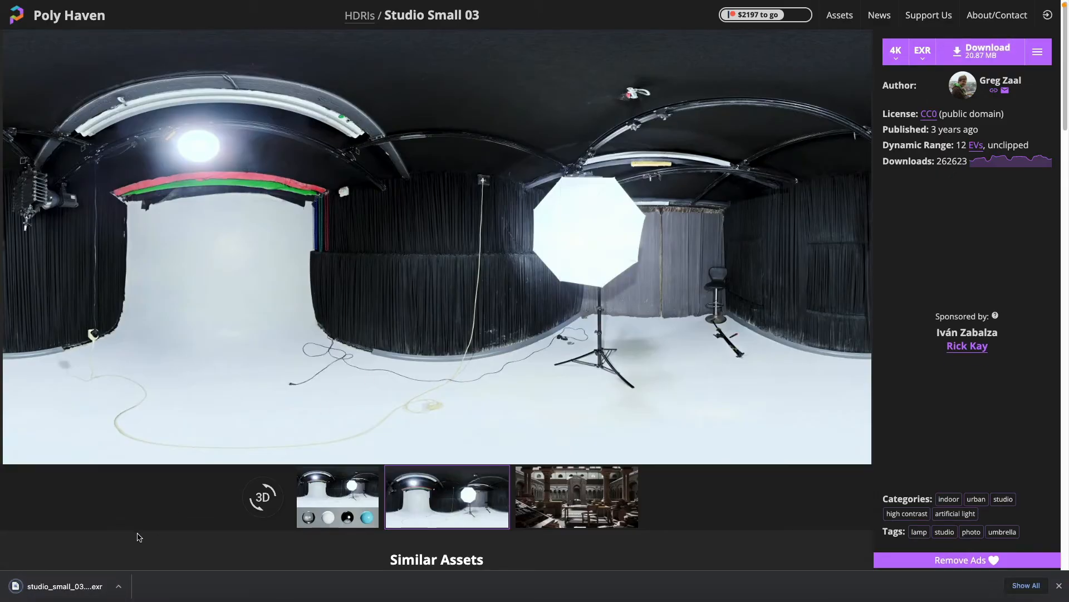
key(super+Tab)
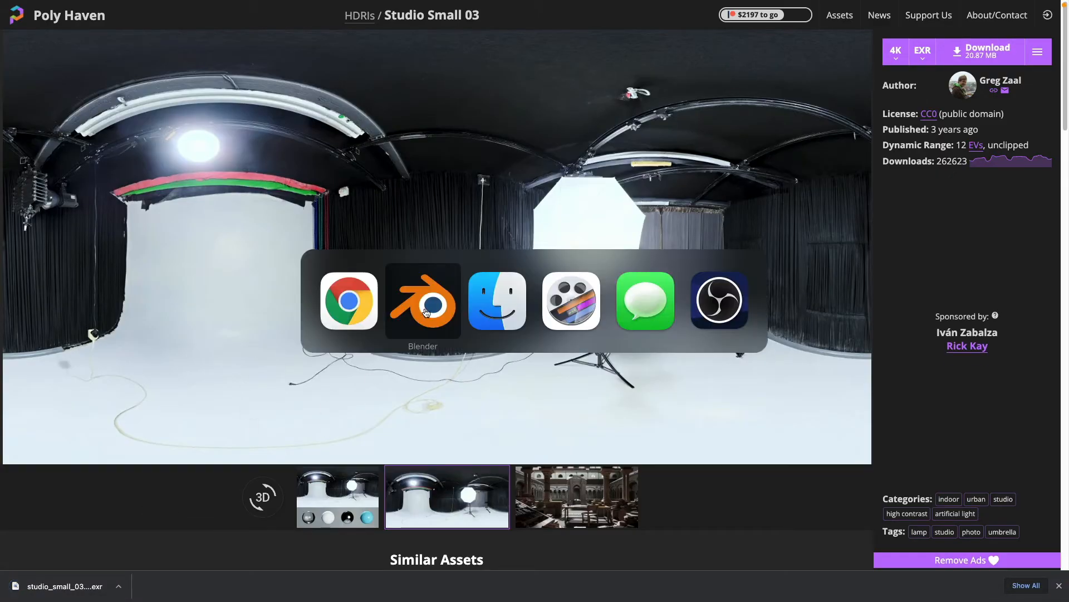
click(426, 311)
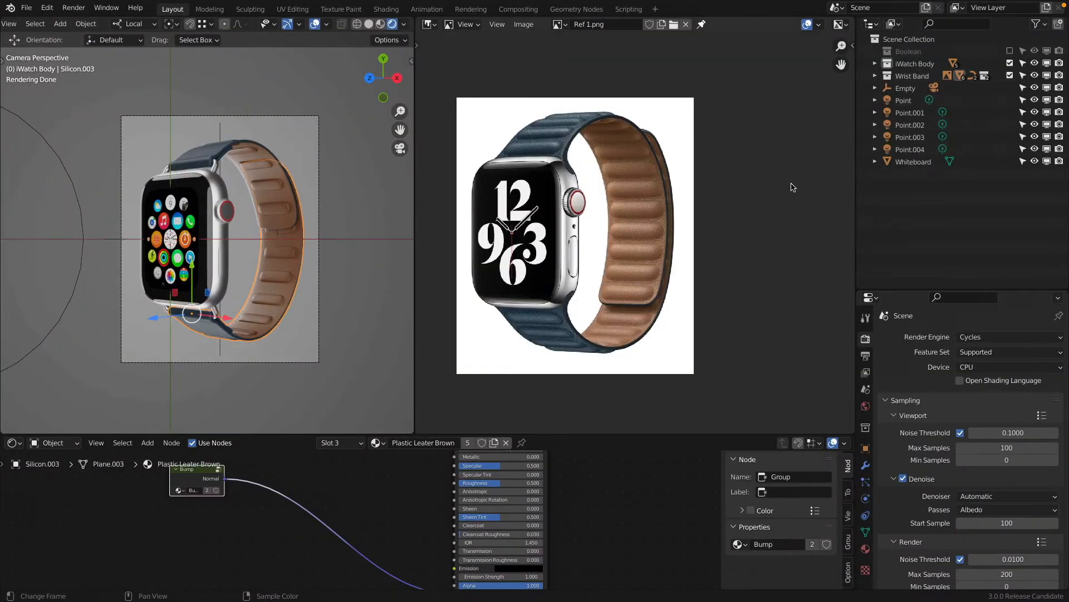
Create a new collection and move the lights Point.001 to Point.004 into it.
right_click(922, 225)
click(922, 225)
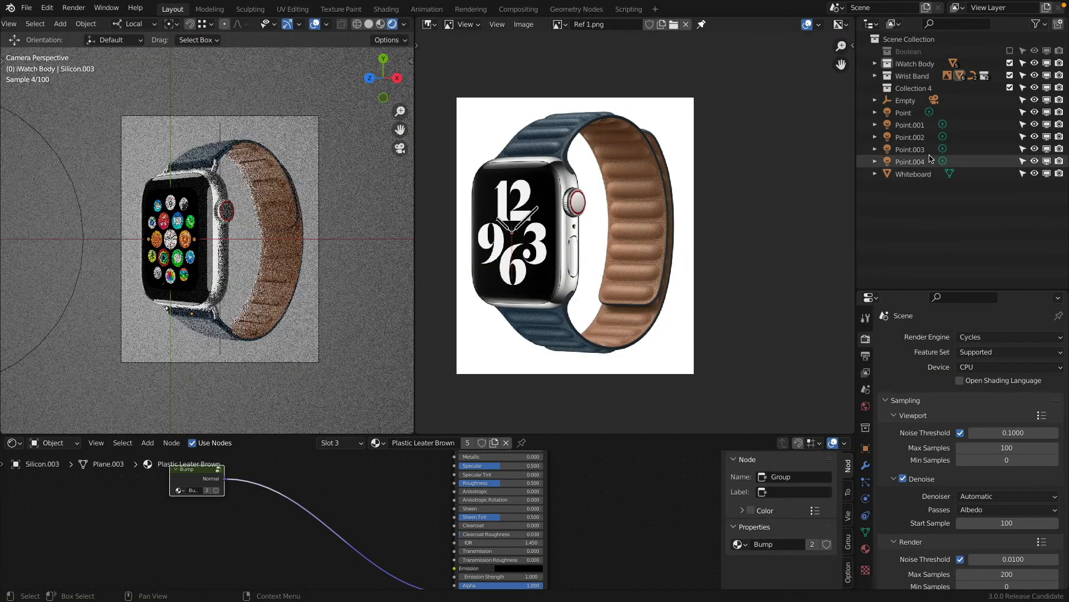
click(910, 125)
shift+click(920, 161)
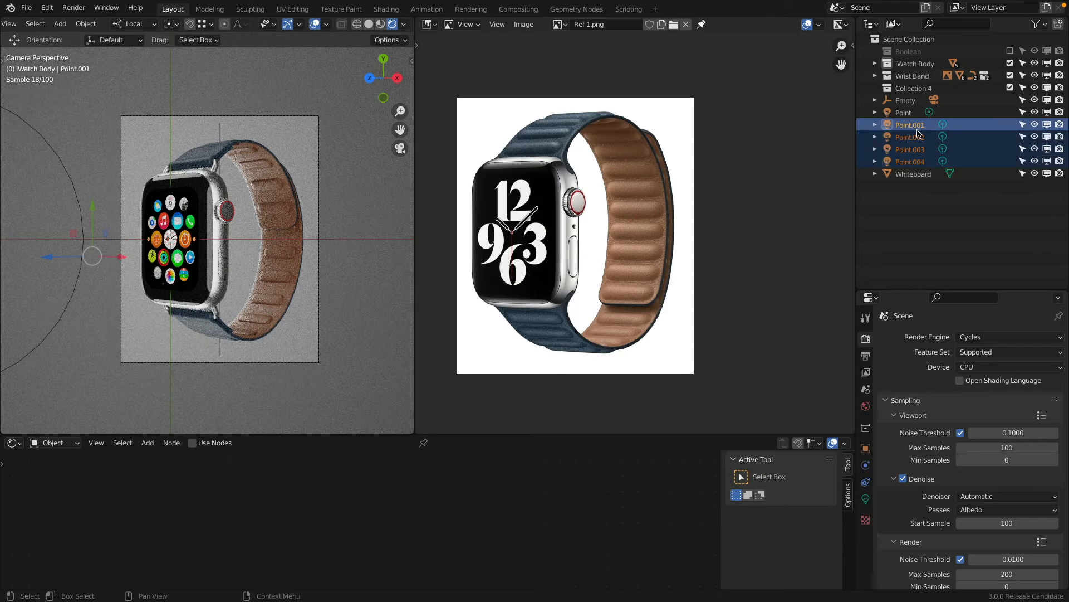
shift+click(914, 174)
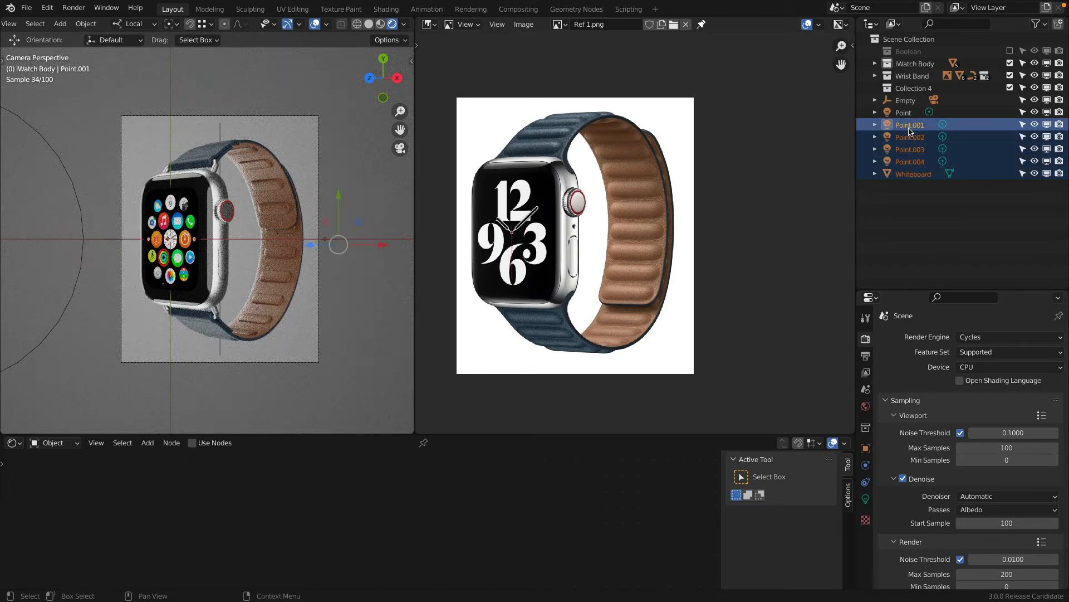
ctrl+click(907, 177)
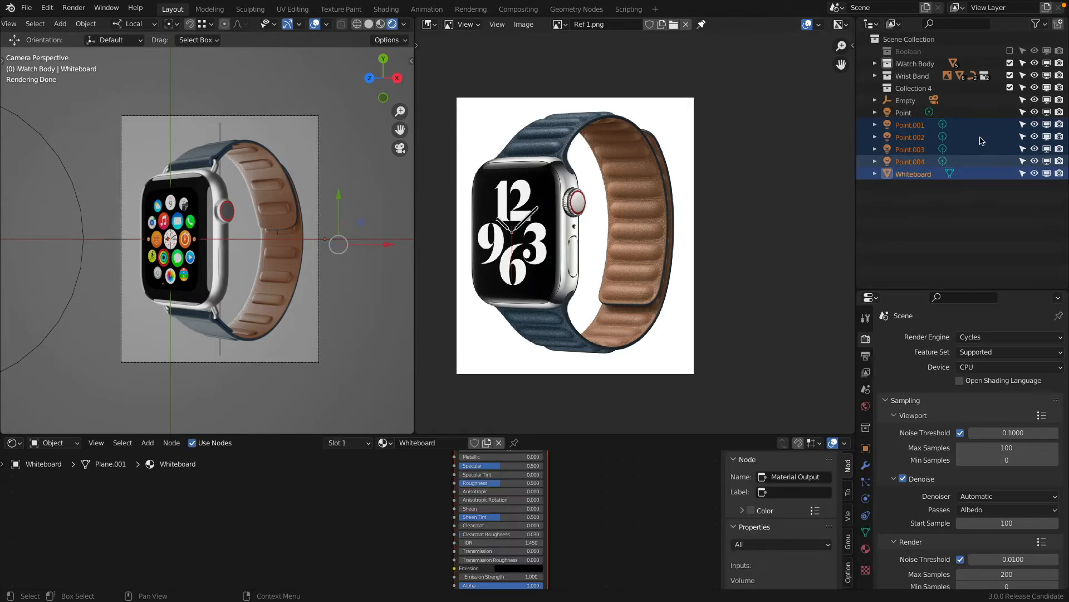
click(916, 124)
shift+click(921, 161)
drag(919, 131, 919, 88)
Rename the new light collection as Point Lights.
double_click(919, 88)
text(P)
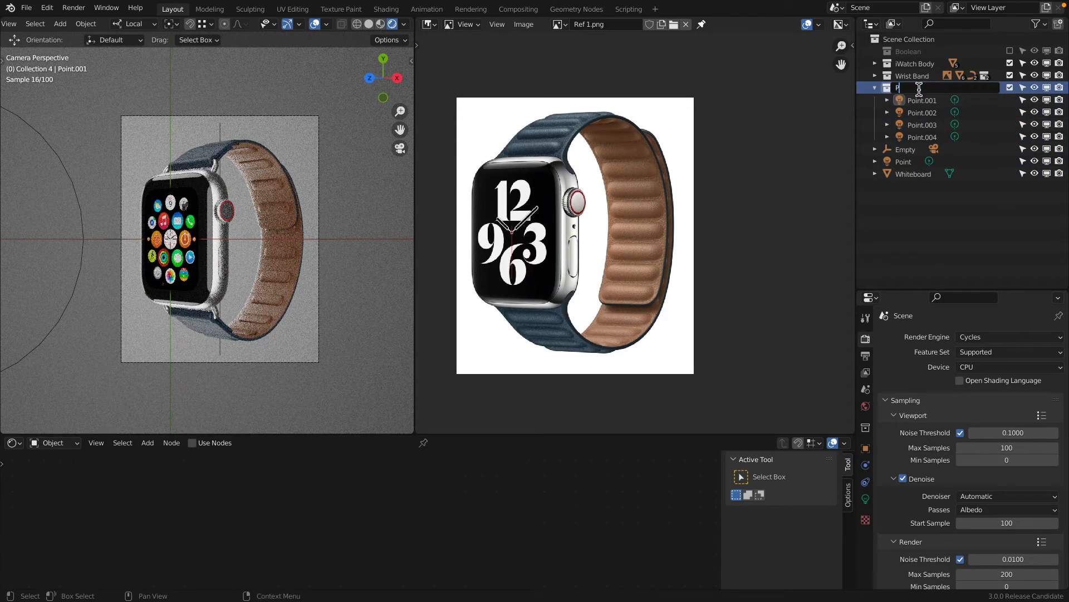
text(oint Lights)
key(Return)
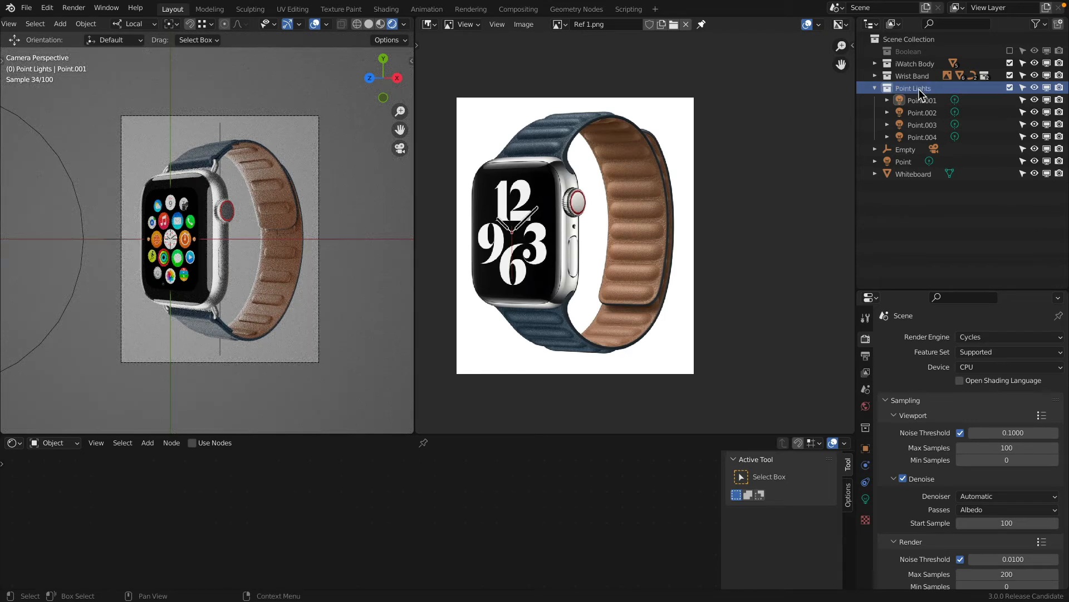
Exclude the Point Lights collection from the view layer and move the remaining Point light into it.
click(1010, 87)
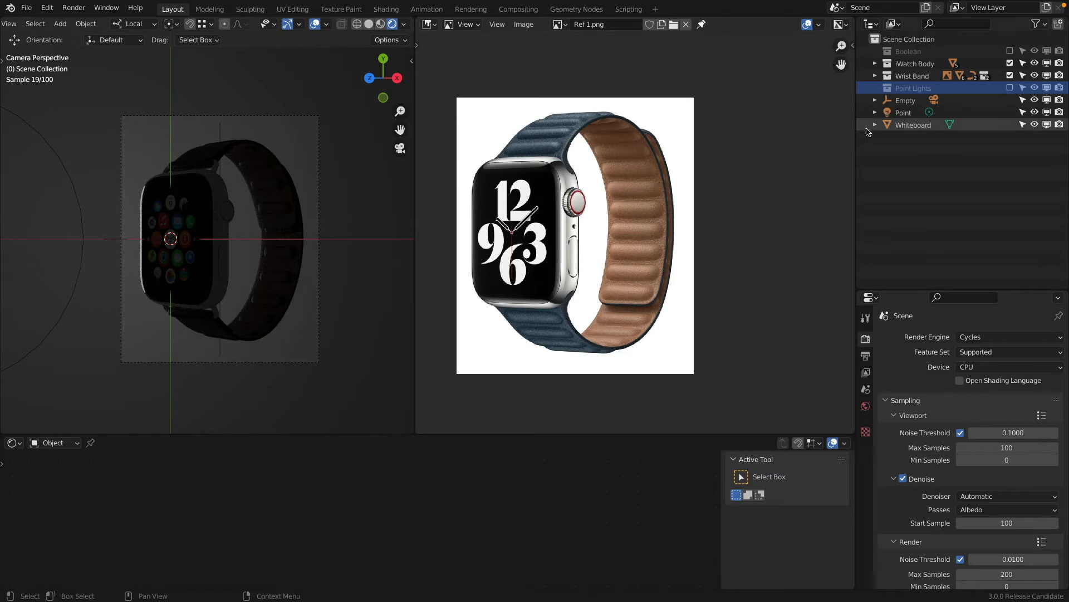
drag(900, 114, 913, 89)
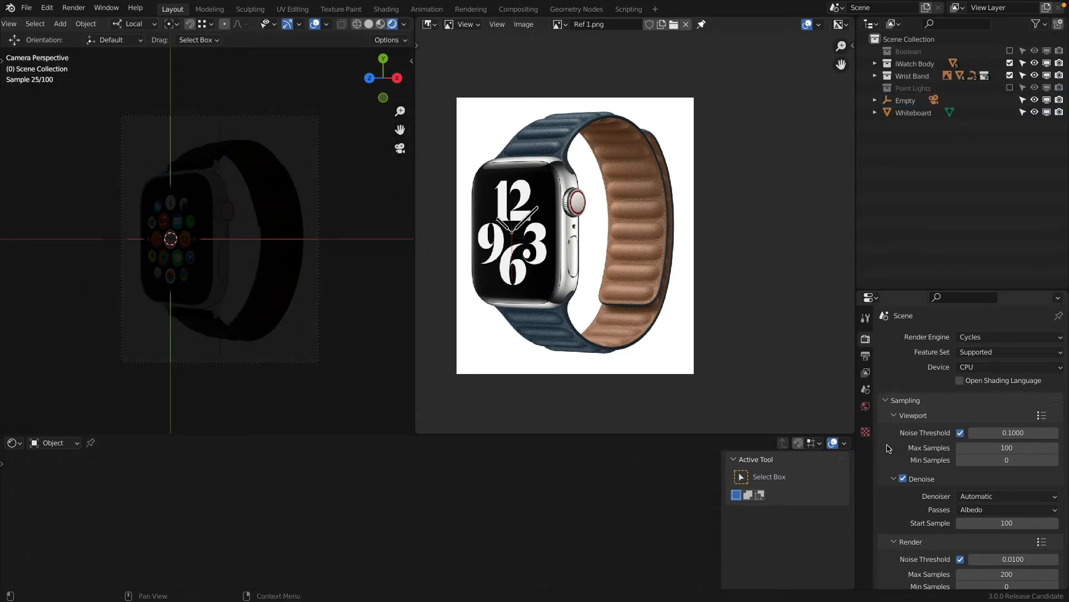
Set the world background strength to 1.
click(866, 406)
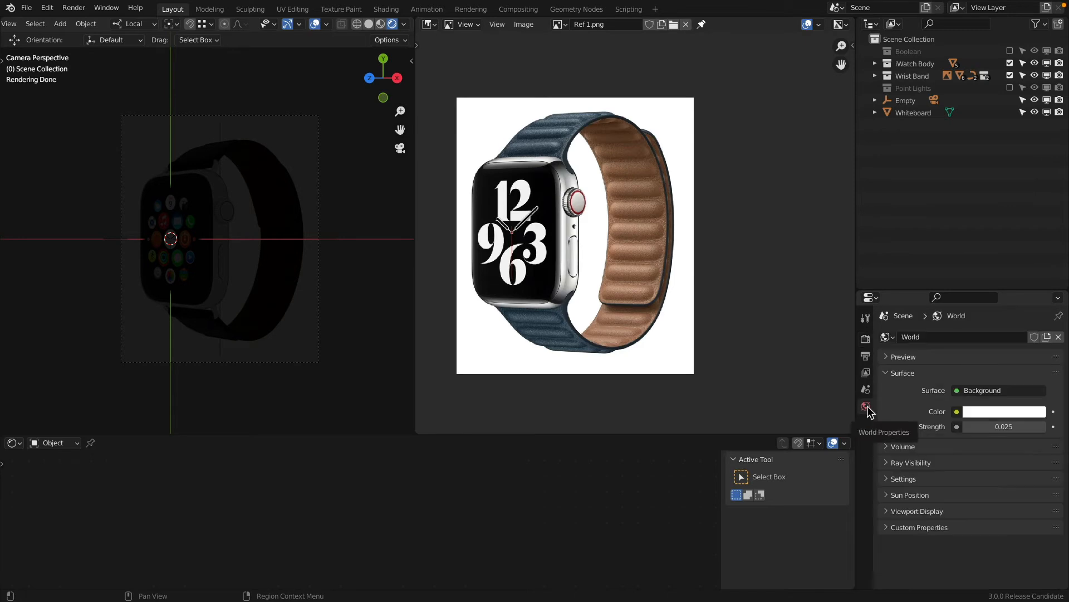
click(1004, 426)
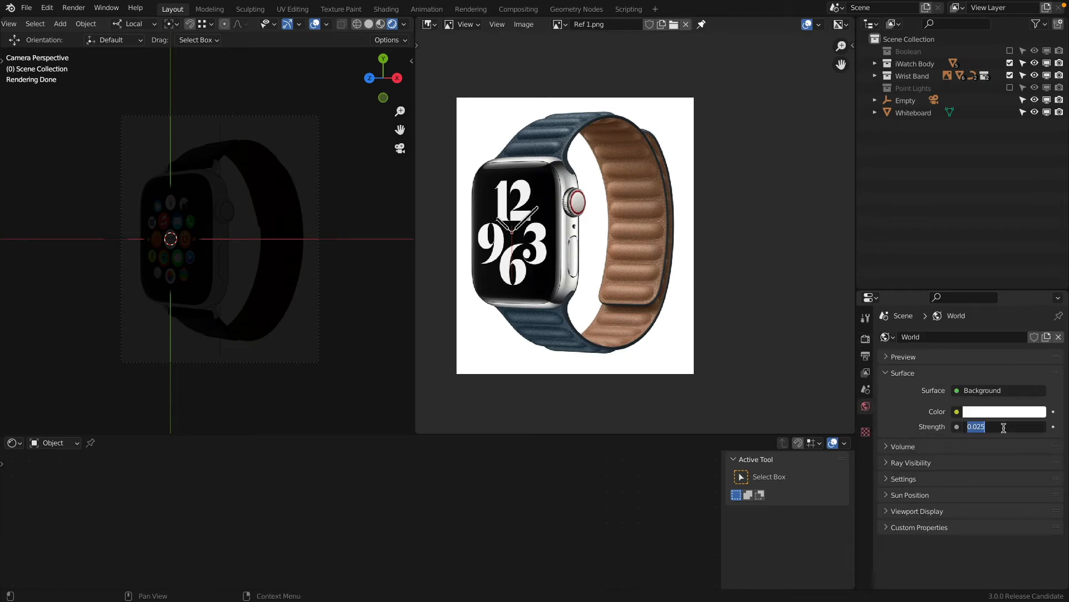
text(2)
key(Return)
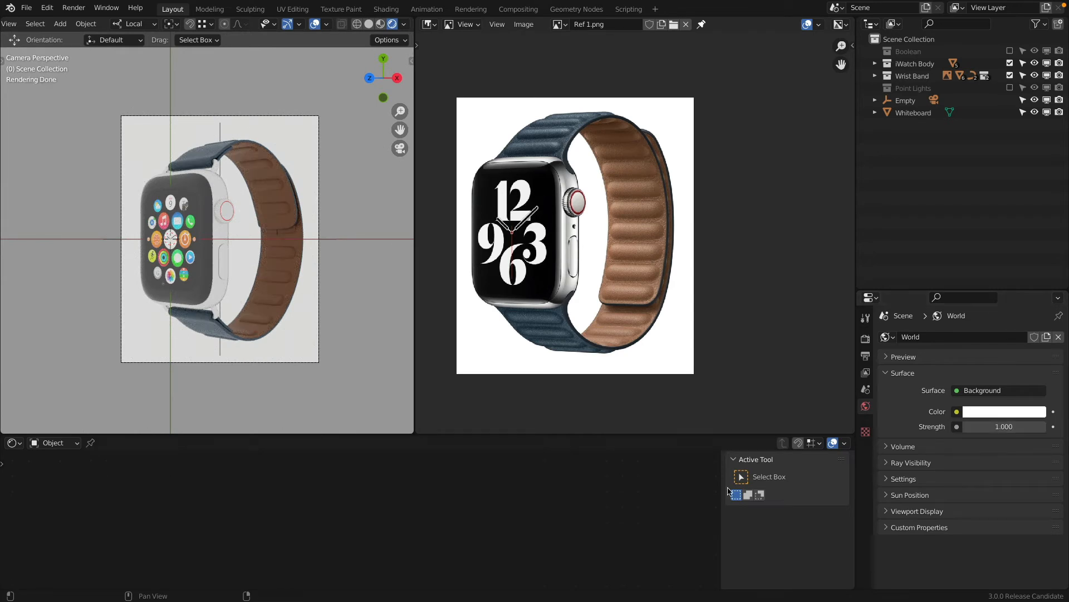
Show the World shader nodes and feed the background colour from an Environment Texture.
click(55, 443)
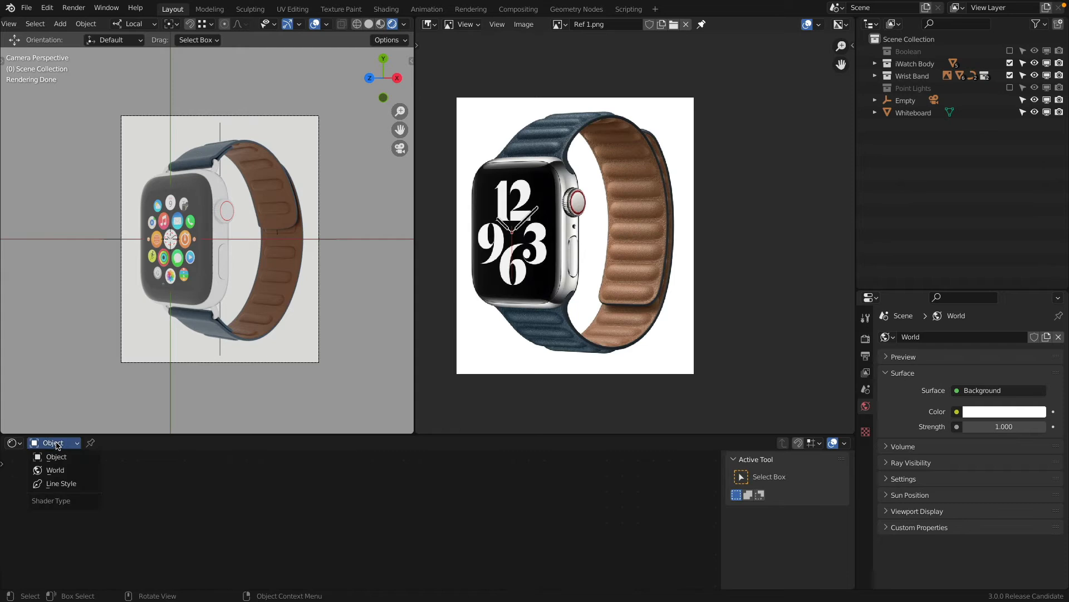
click(68, 471)
click(477, 514)
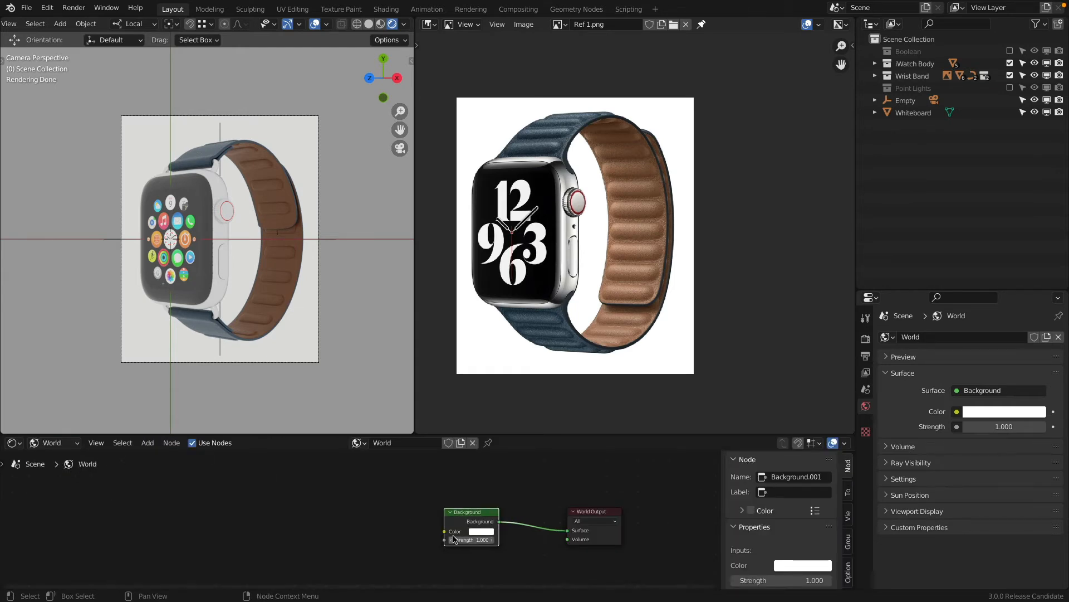
click(957, 412)
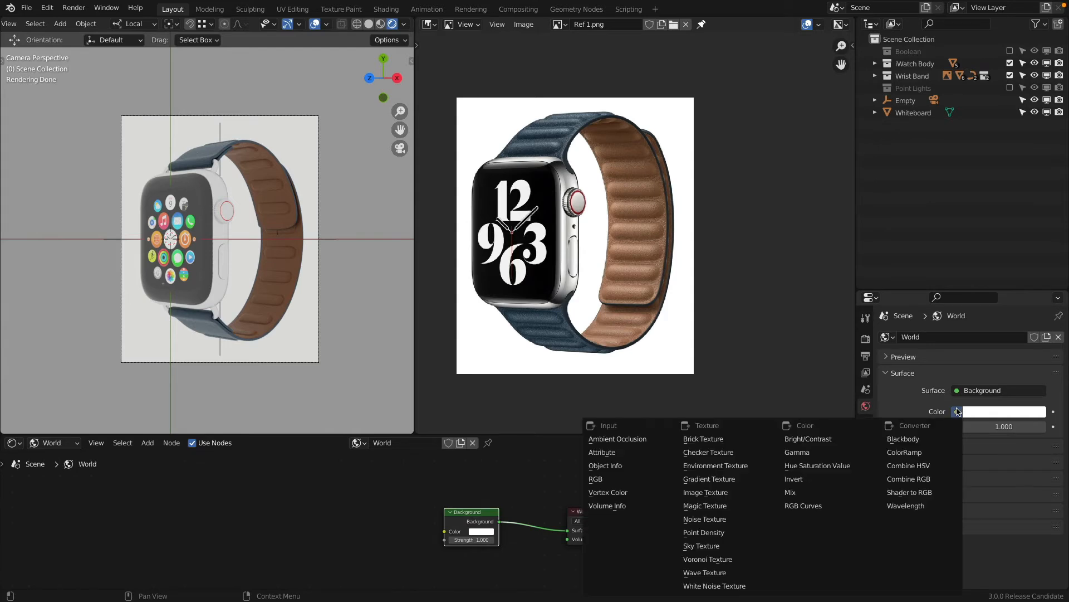
click(743, 468)
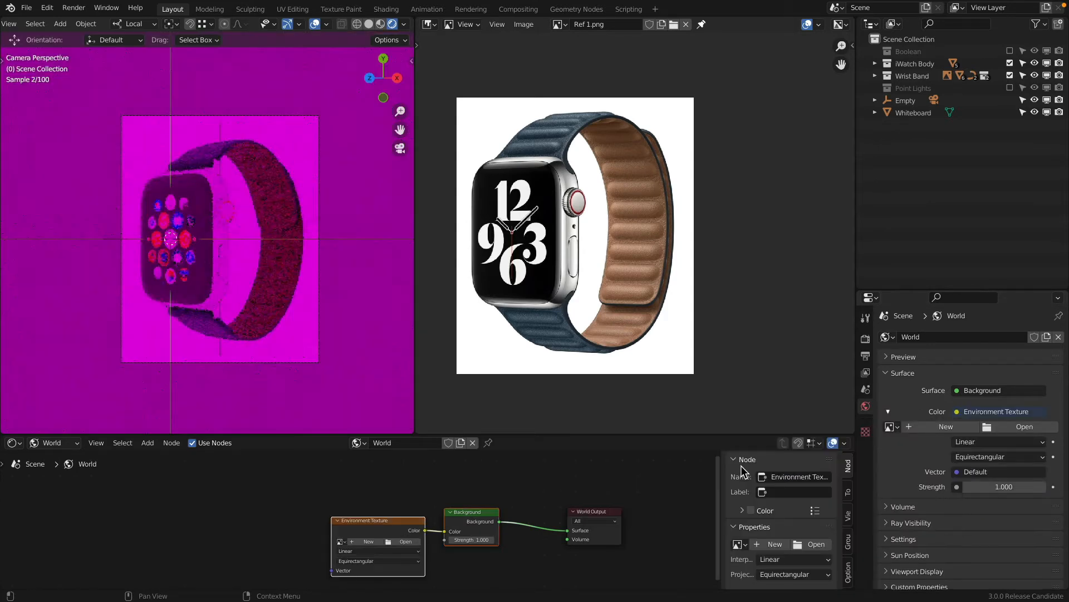
Load studio_small_03_4k.exr from the Downloads folder into the Environment Texture.
click(405, 544)
click(231, 291)
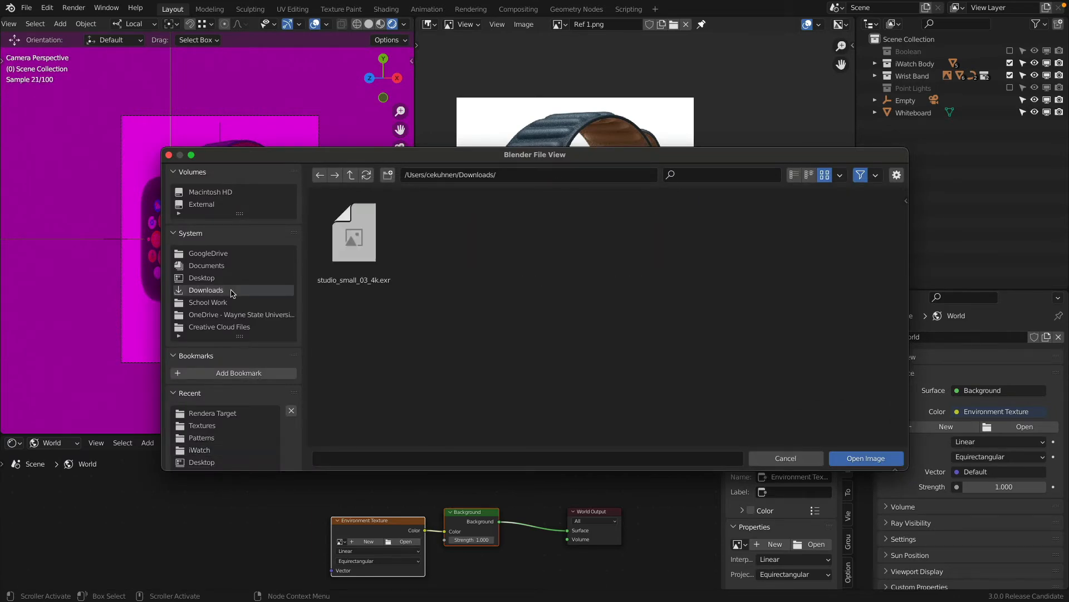
click(355, 233)
click(866, 458)
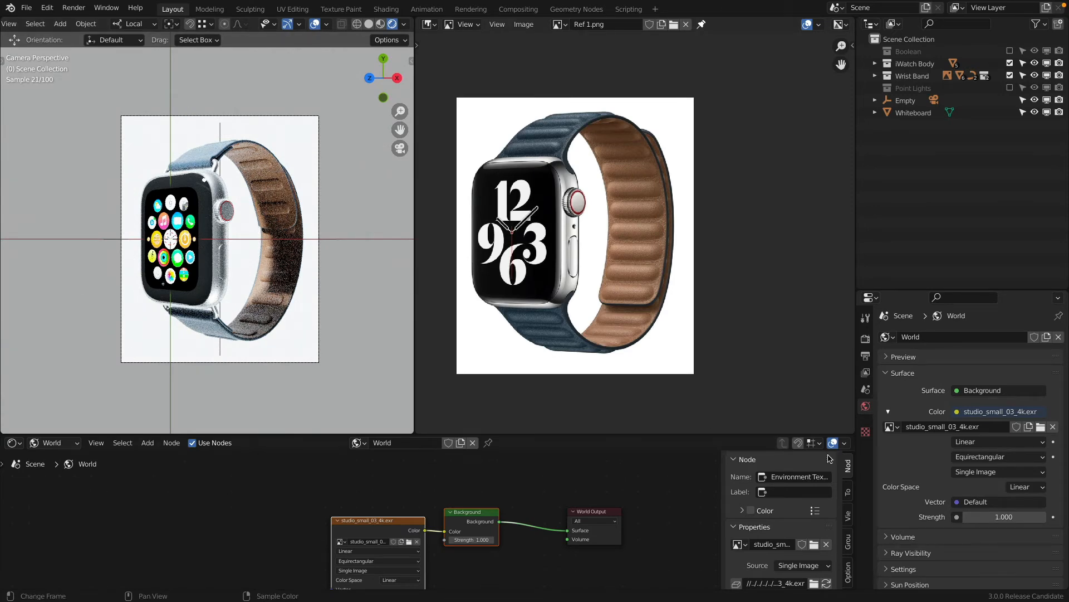
Expand the Film settings in the render properties.
scroll(294, 211, down, 1)
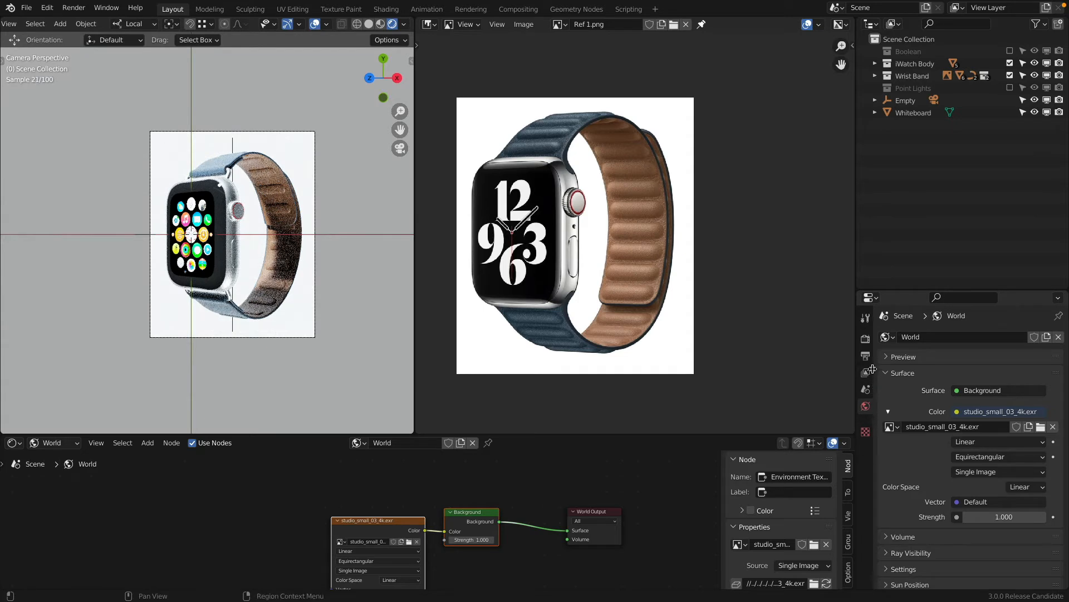
click(866, 339)
scroll(904, 461, down, 10)
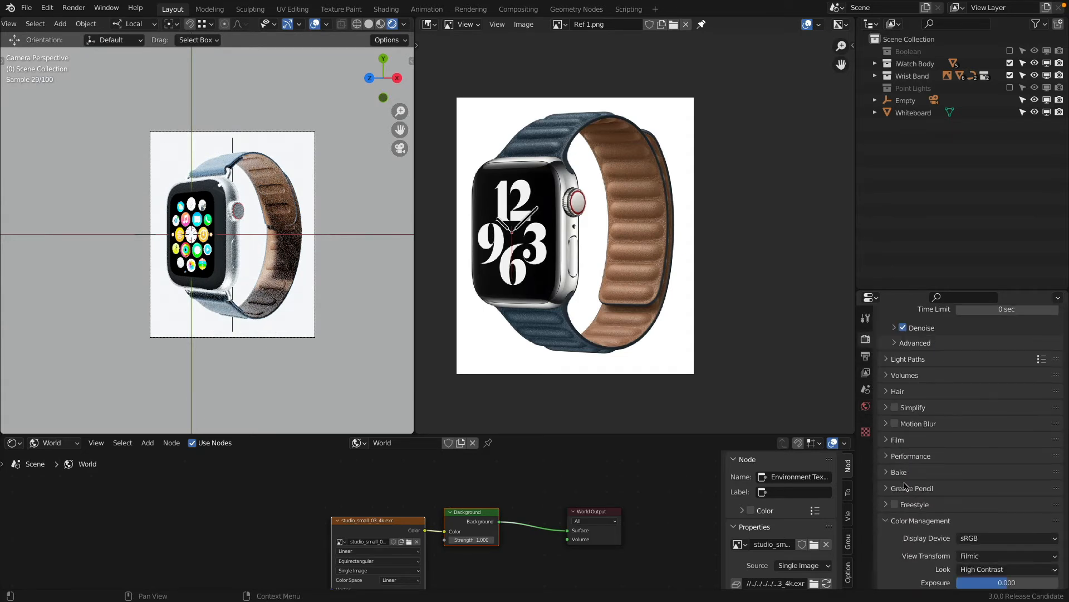
click(889, 388)
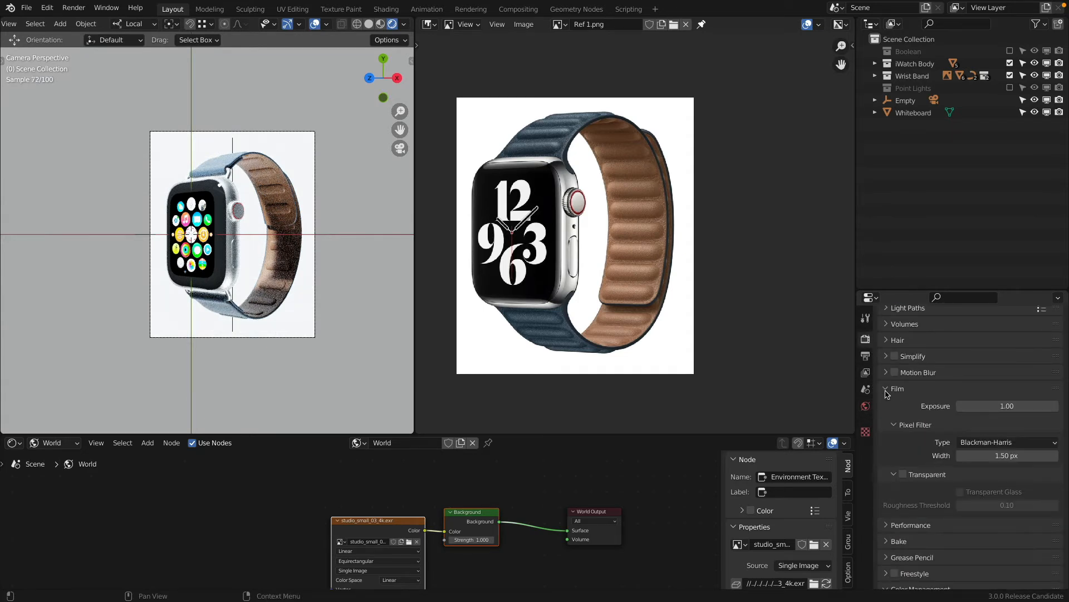
Hide the Whiteboard object to expose the HDRI surroundings, and return to the camera view of the watch.
scroll(220, 267, down, 3)
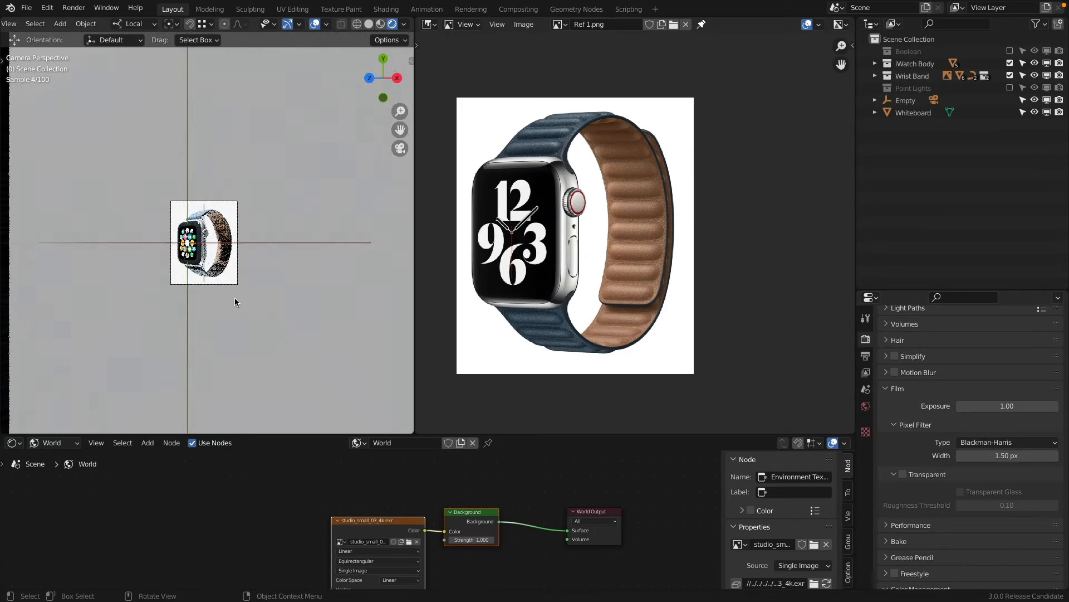
middle_drag(235, 298, 212, 341)
key(KP_7)
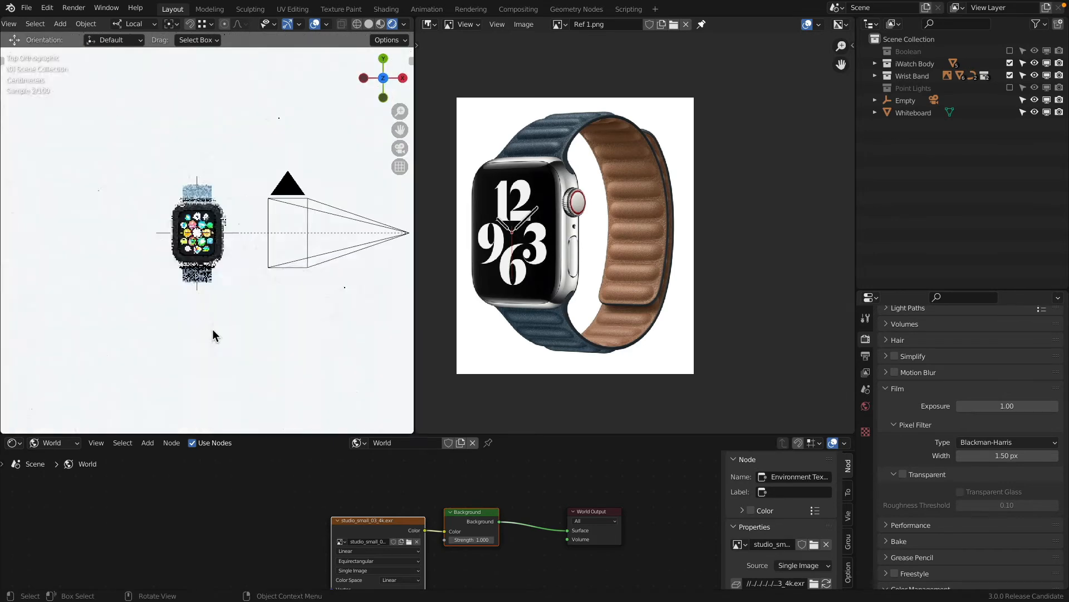
scroll(213, 333, down, 4)
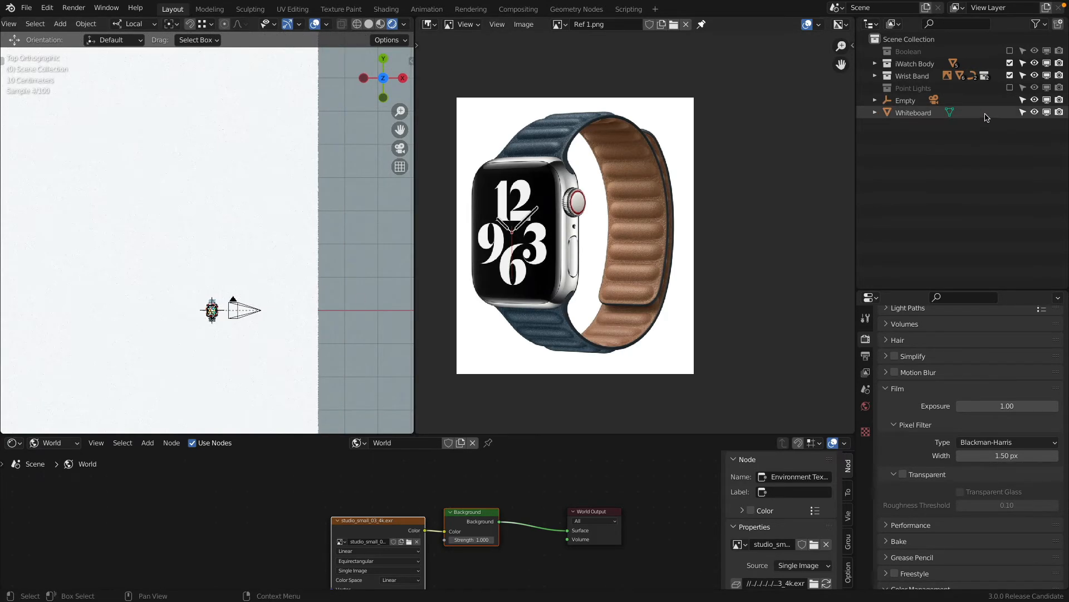
click(1035, 113)
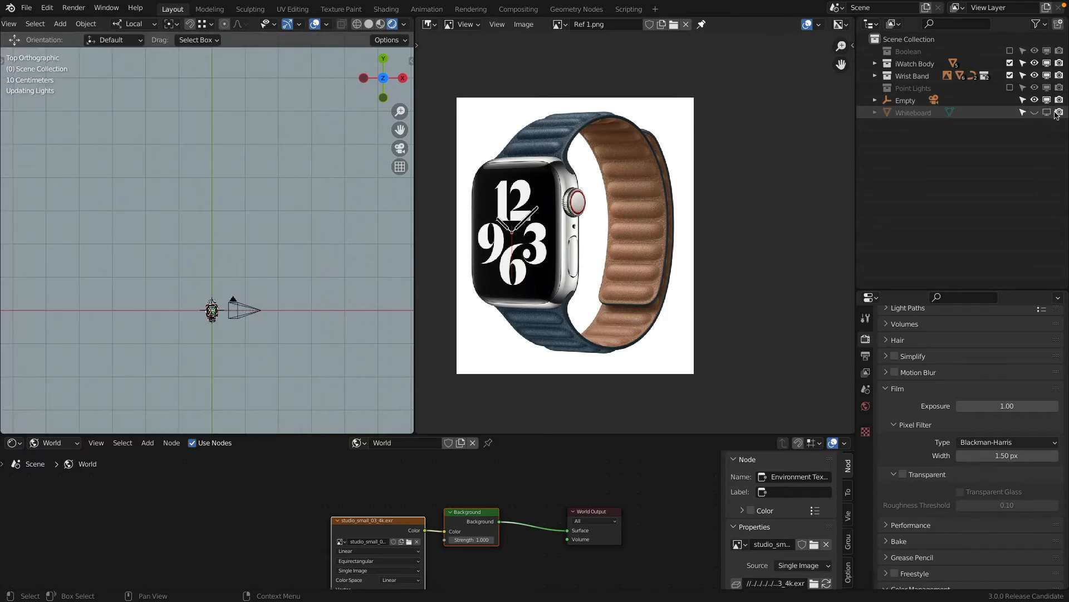
middle_drag(182, 276, 214, 167)
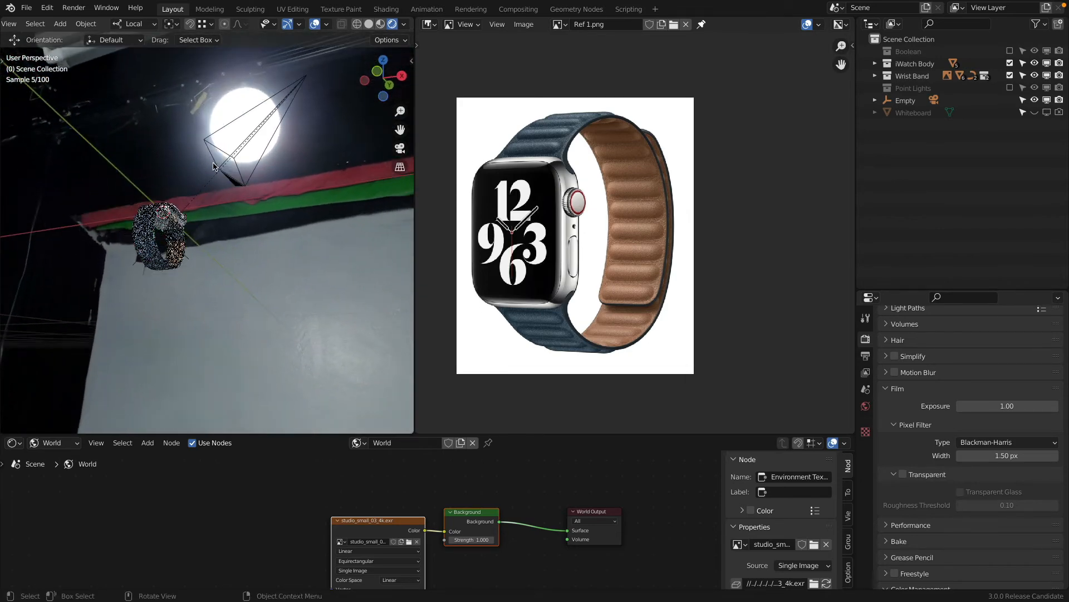
key(KP_0)
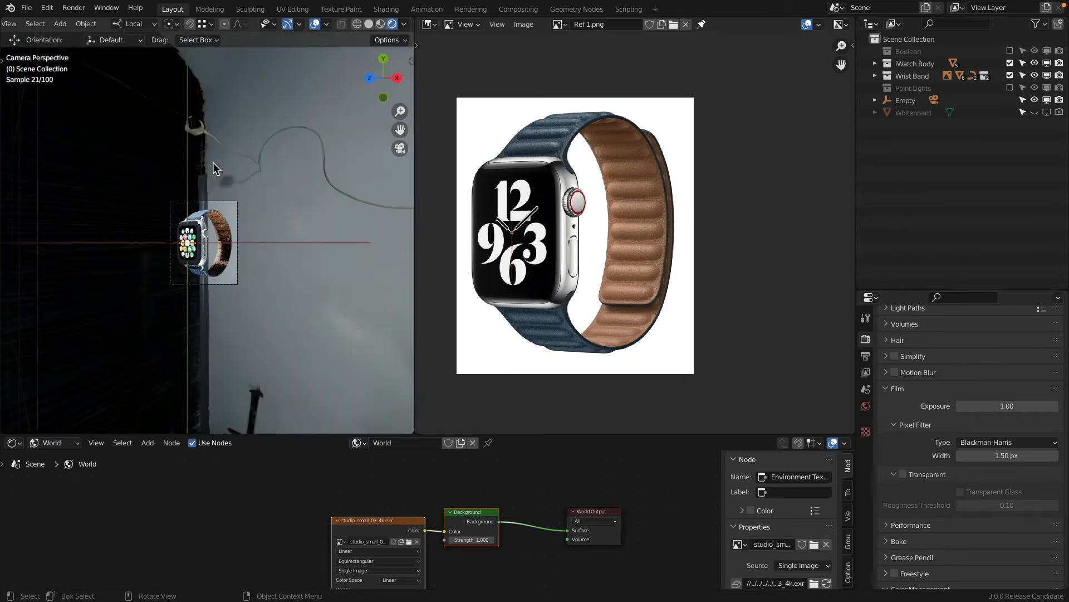
scroll(199, 284, up, 3)
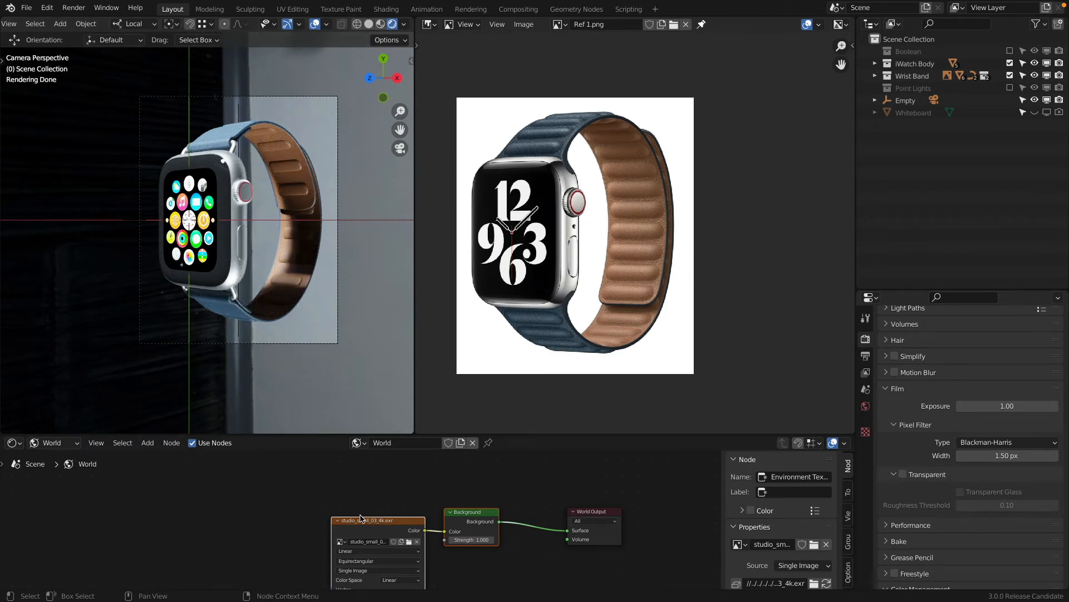
Rearrange the environment texture and Background nodes and add a Texture Coordinate node ahead of them.
drag(361, 518, 324, 495)
drag(422, 482, 455, 491)
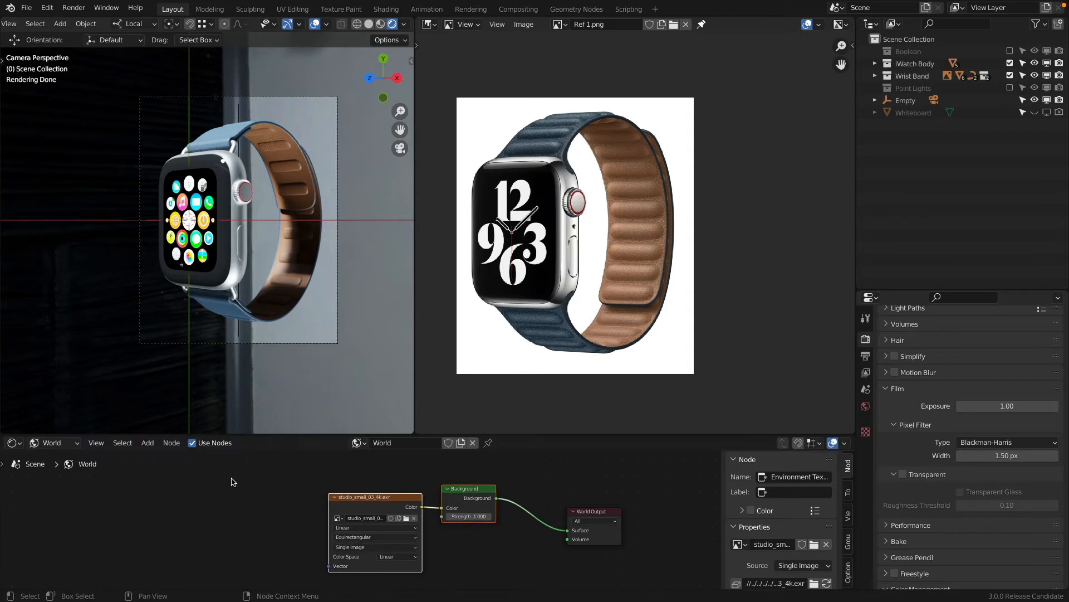
click(190, 476)
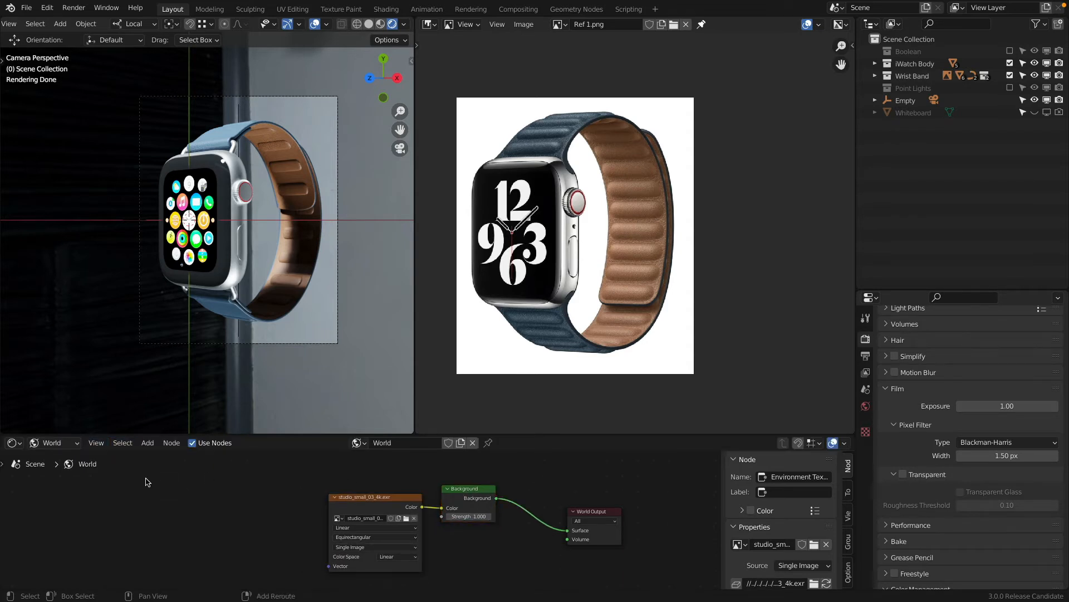
key(shift+a)
mouse_move(112, 442)
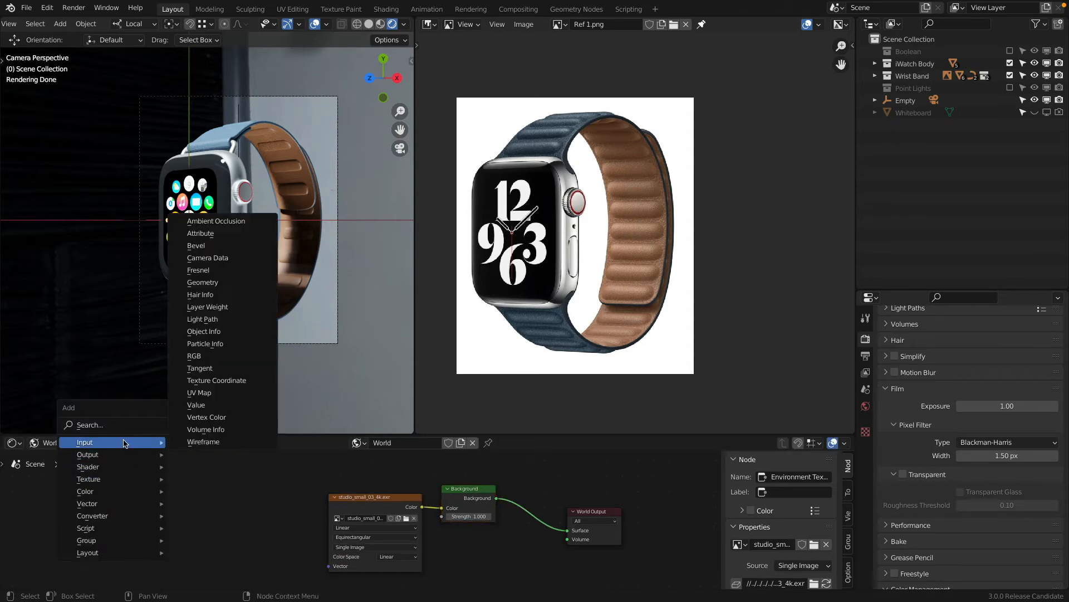
click(217, 380)
click(119, 493)
Add a Mapping node before the environment texture and connect the Texture Coordinate's Generated output to its Vector input.
key(shift+a)
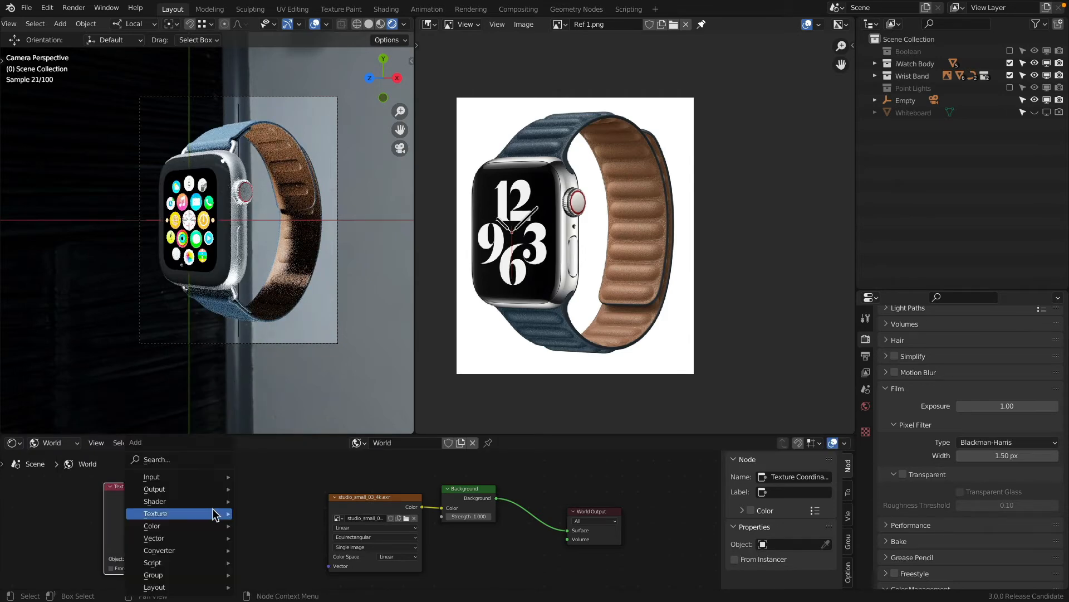
mouse_move(216, 515)
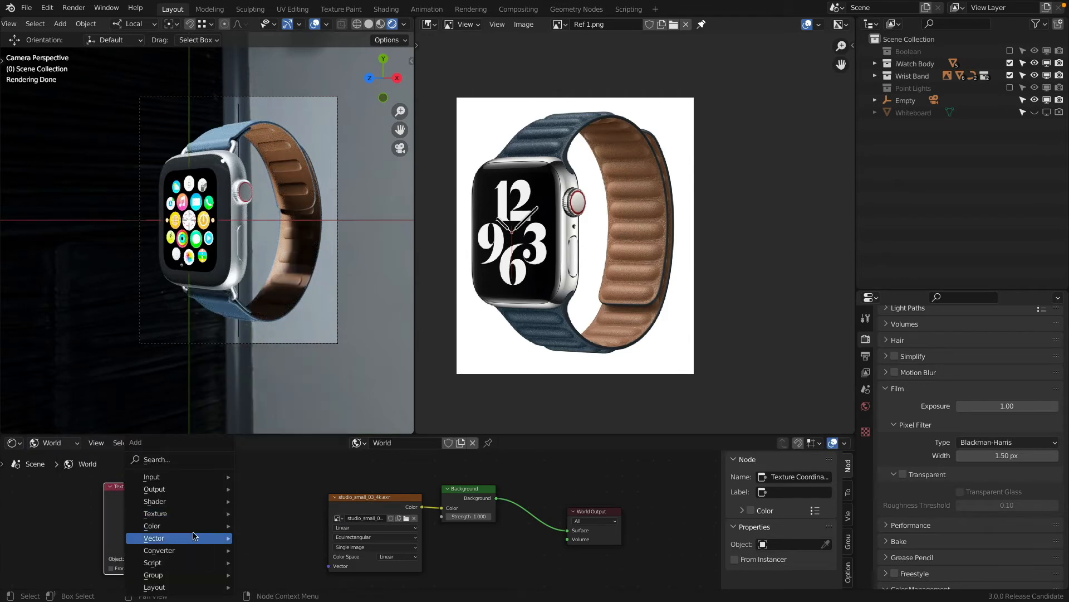
mouse_move(192, 538)
click(268, 464)
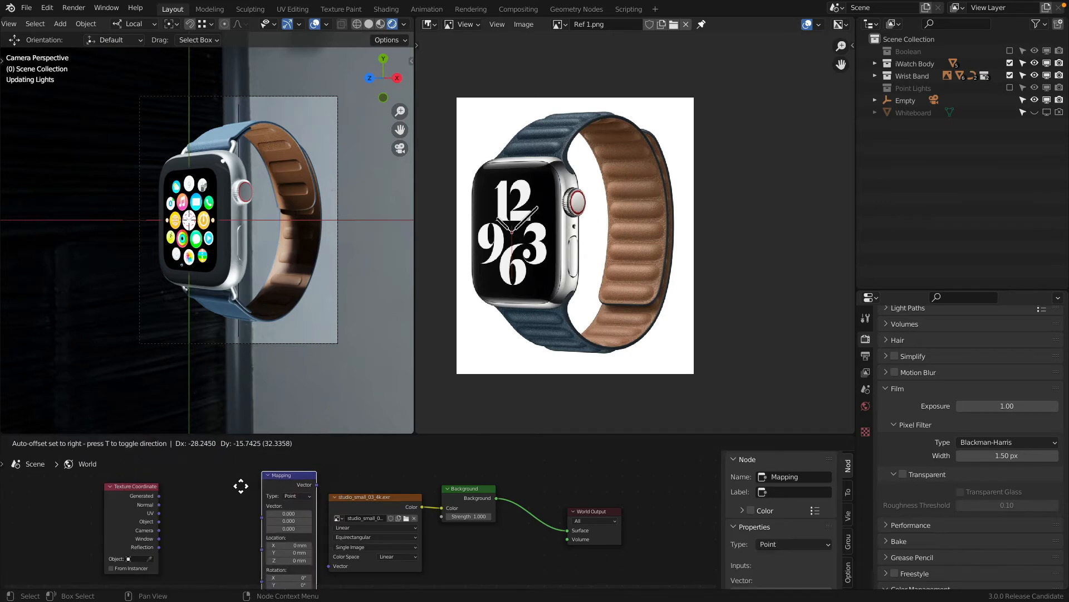
click(189, 488)
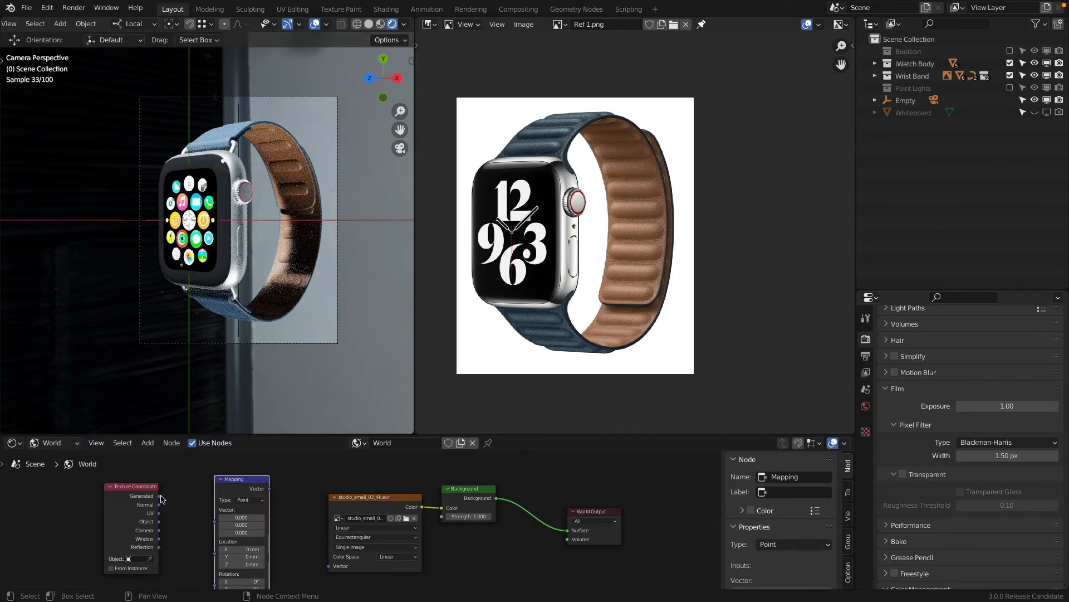
drag(160, 495, 215, 521)
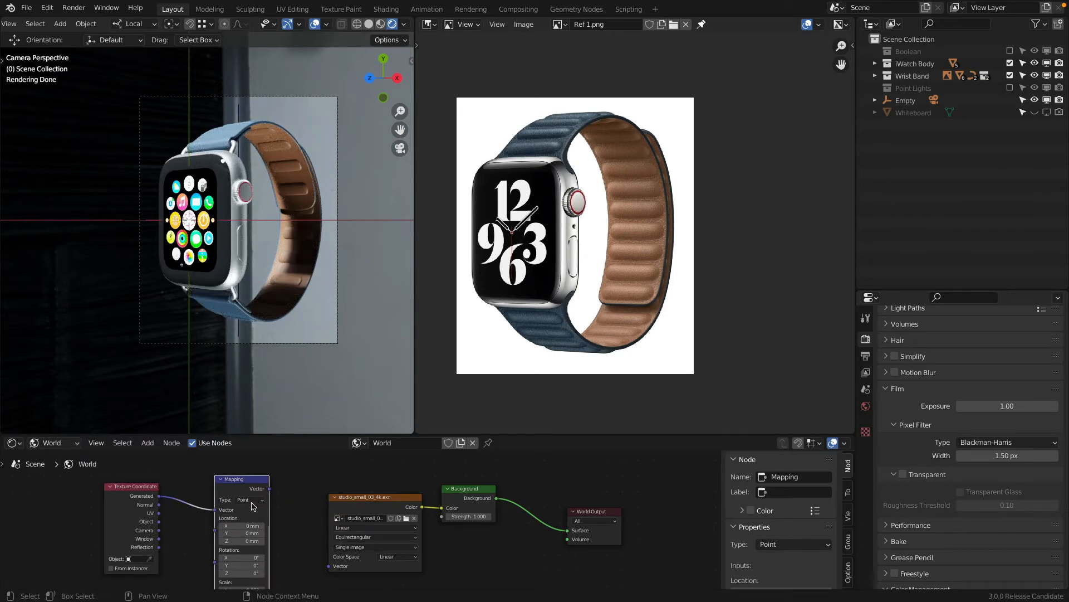
Connect the Mapping node's Vector output to the environment texture, enlarge the node editor, and arrange the world nodes in a compact row.
drag(271, 488, 329, 565)
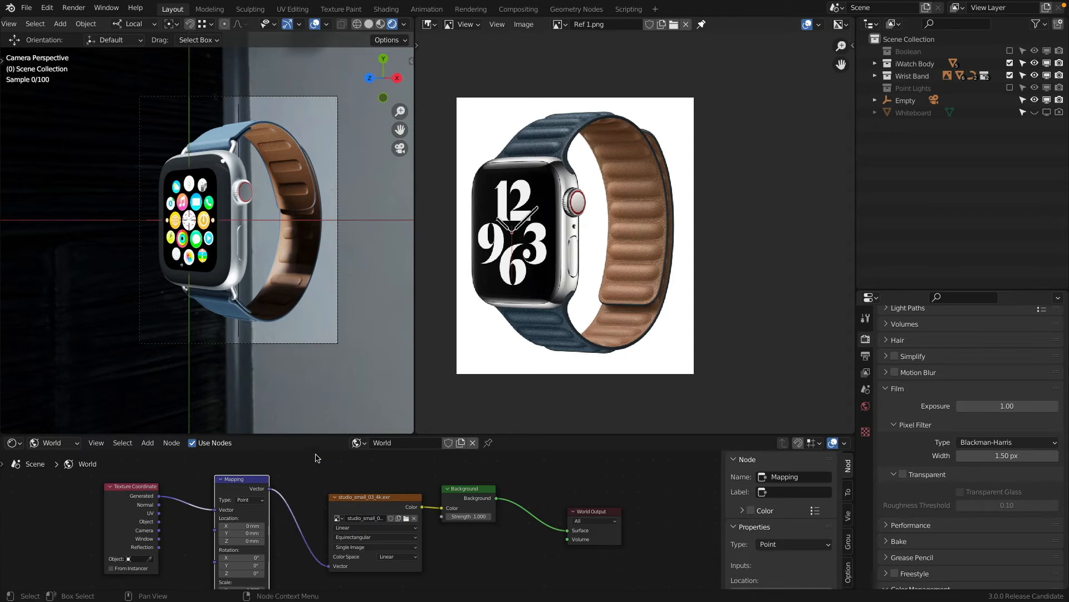
drag(313, 434, 332, 358)
scroll(173, 513, up, 2)
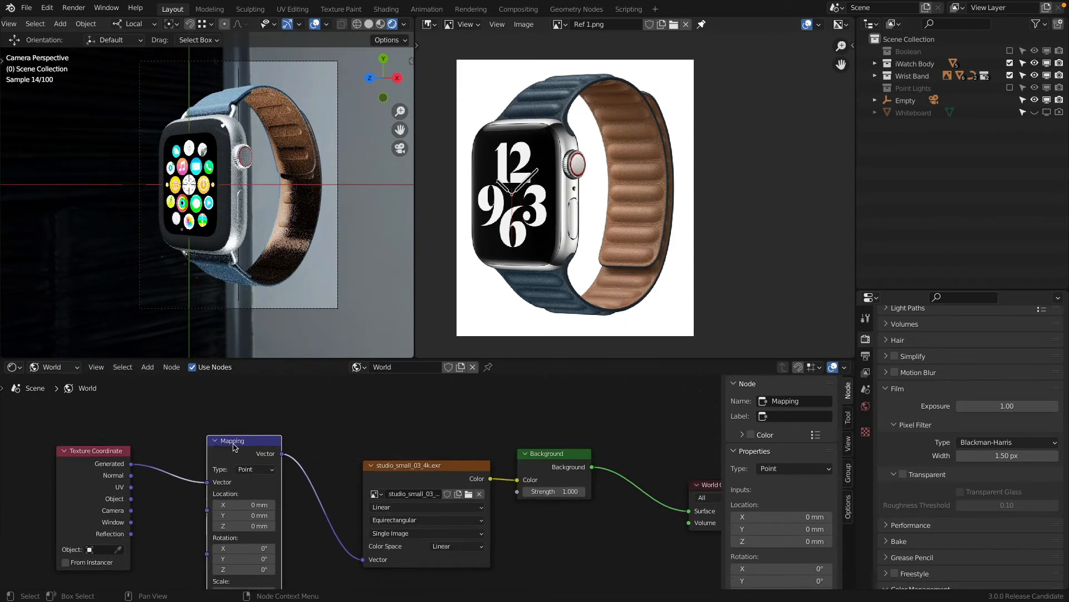
drag(269, 415, 248, 412)
drag(438, 434, 344, 410)
drag(598, 427, 504, 419)
scroll(557, 471, down, 1)
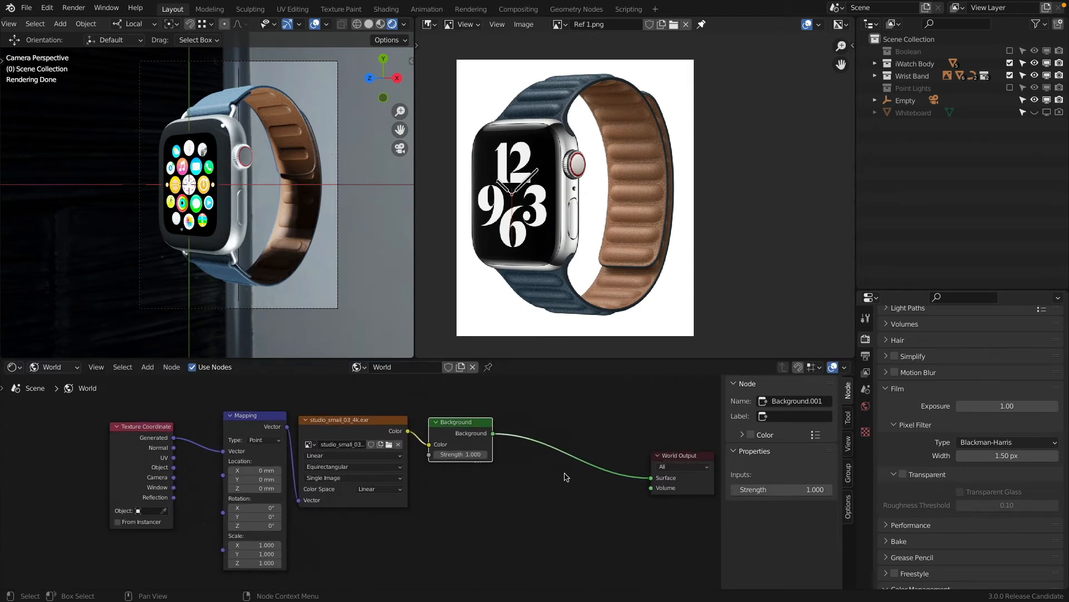
drag(684, 459, 557, 430)
Inspect the HDRI surroundings from several directions and set the Mapping node's X rotation to -90°.
scroll(278, 248, down, 5)
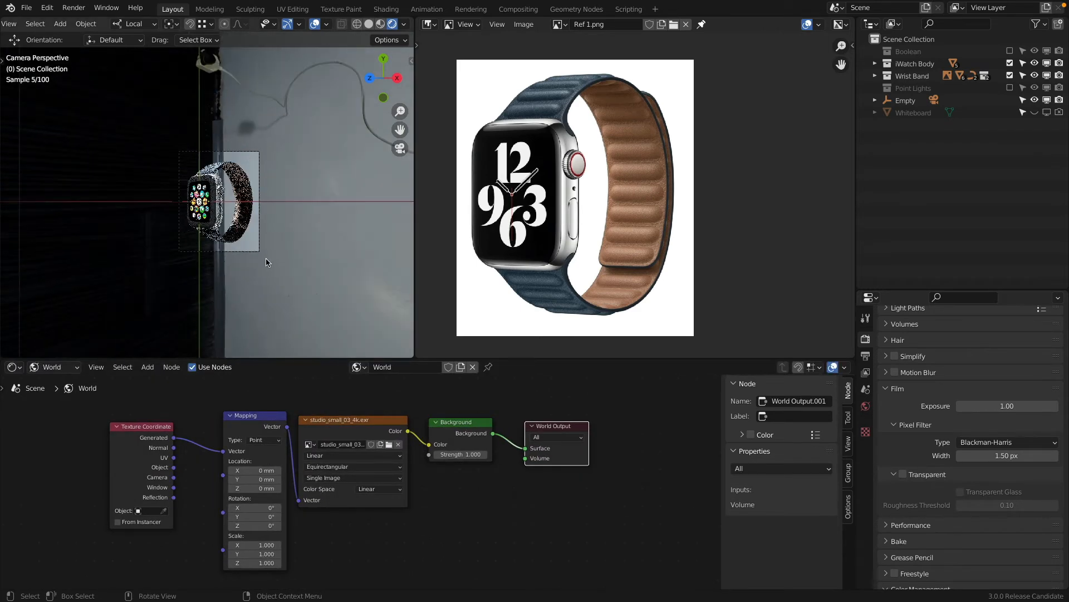
key(KP_7)
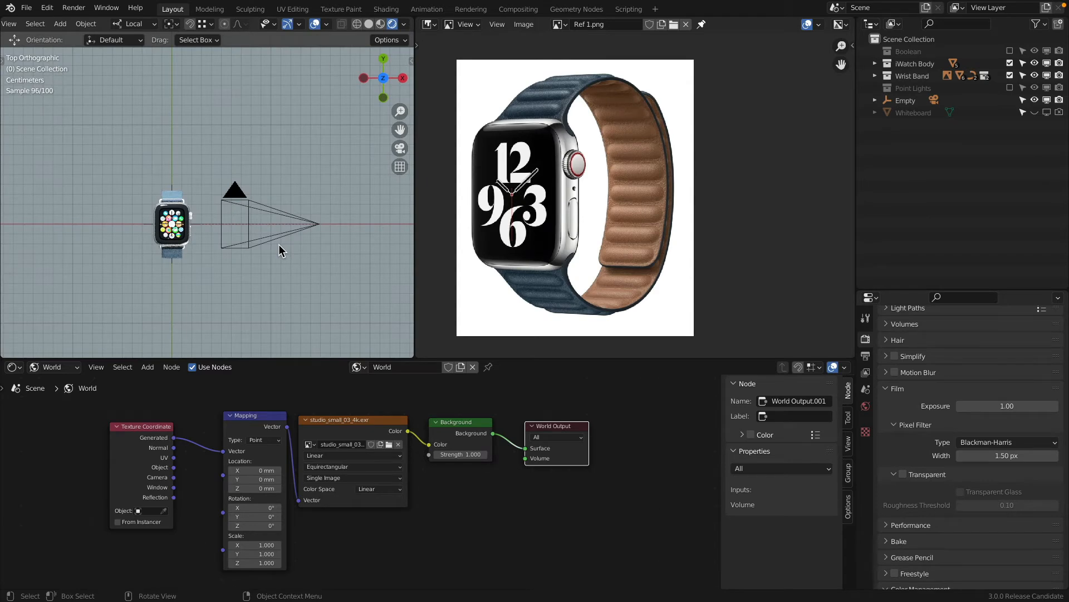
key(KP_1)
key(KP_3)
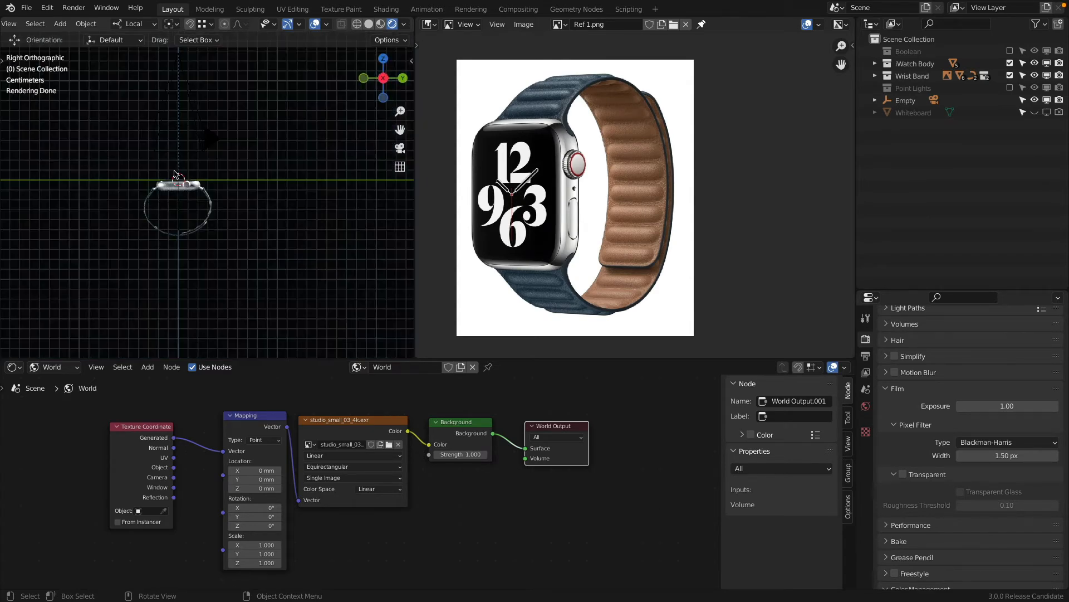
middle_drag(180, 181, 251, 151)
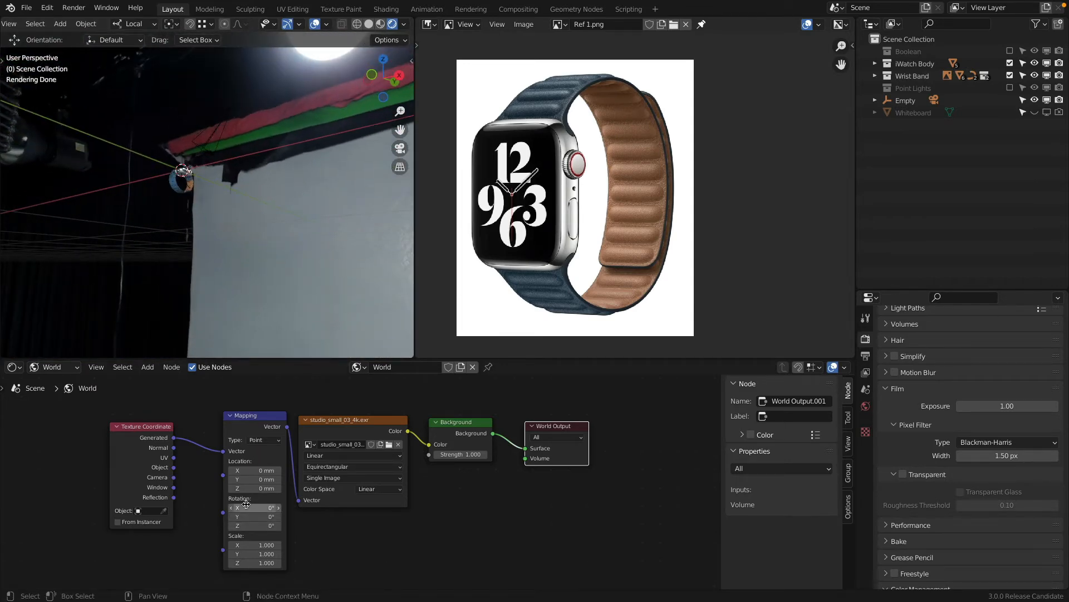
mouse_move(256, 507)
mouse_down()
mouse_move(231, 507)
mouse_move(253, 511)
mouse_up()
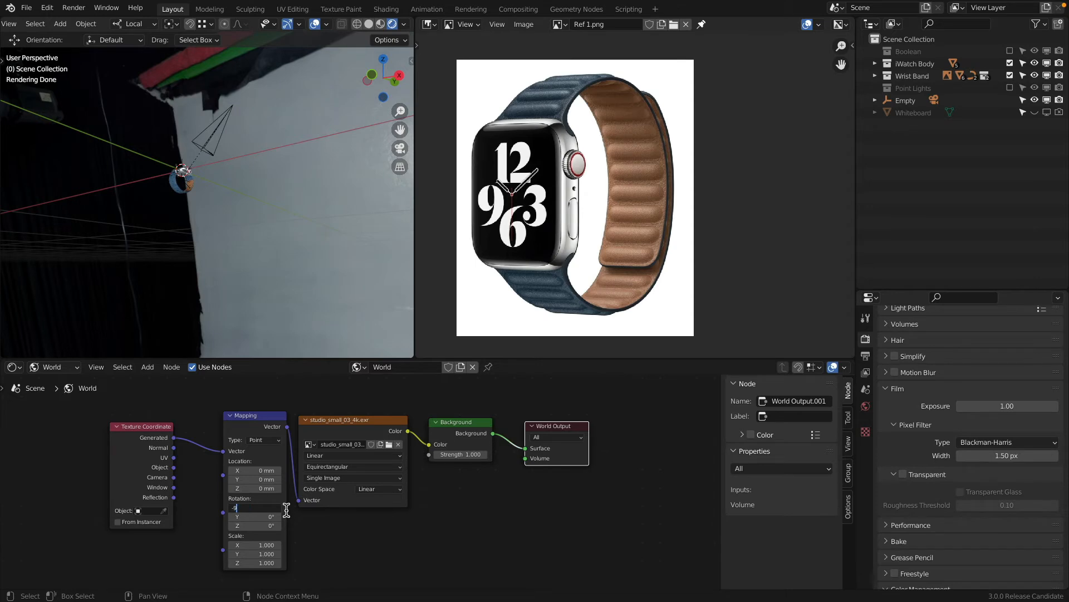
text(0)
key(Return)
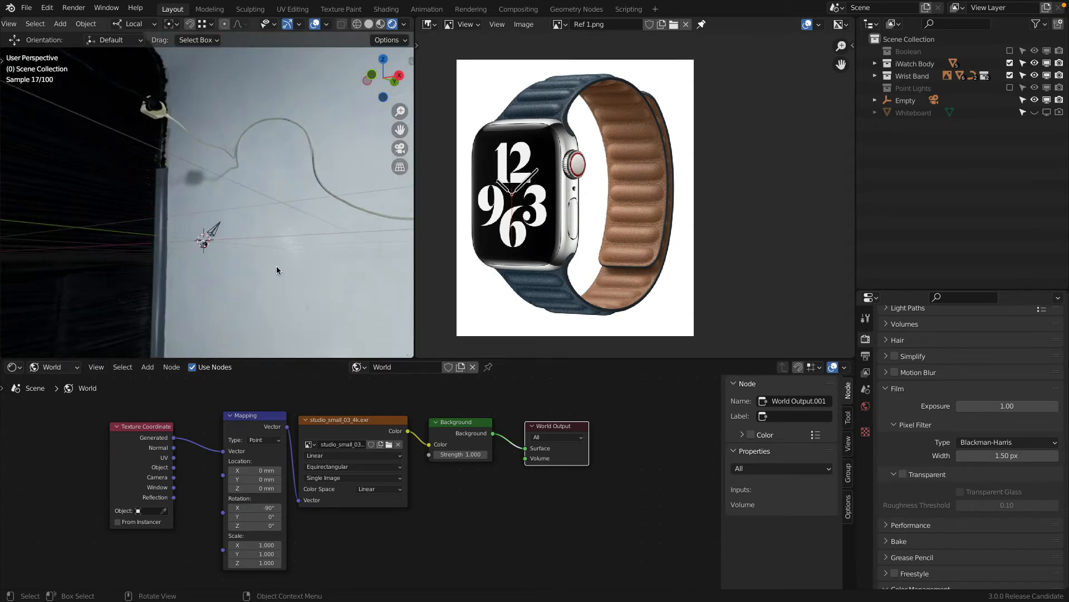
Set the Mapping node's X rotation to 90°, check the environment's orientation, and return to the camera view.
middle_drag(276, 271, 211, 312)
key(KP_7)
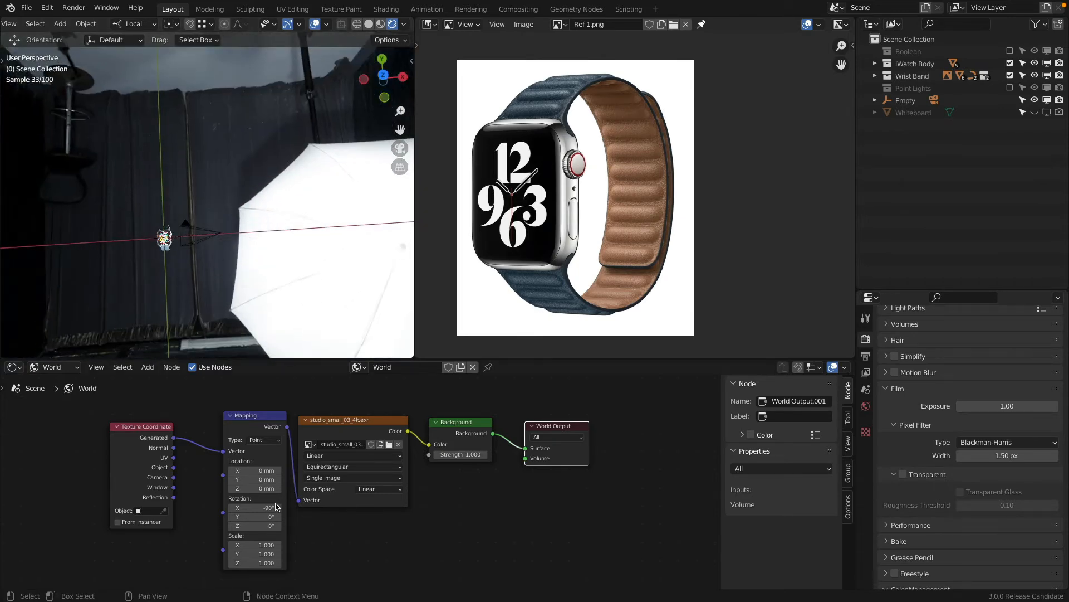
click(258, 507)
text(90)
key(Return)
mouse_move(189, 218)
middle_down()
mouse_move(300, 99)
mouse_move(296, 238)
mouse_move(139, 265)
mouse_move(142, 309)
mouse_move(179, 227)
middle_up()
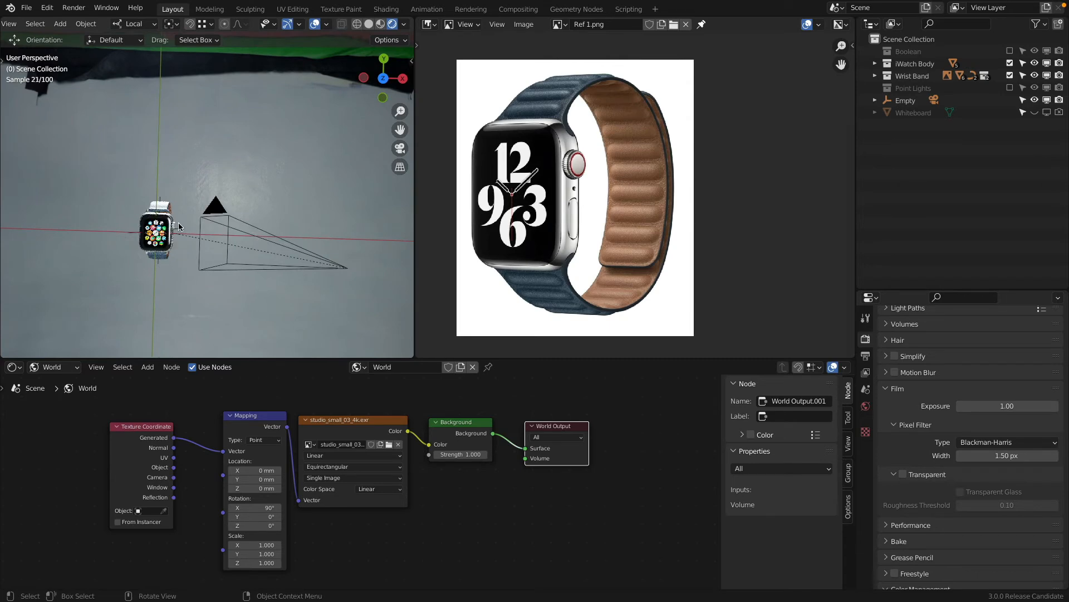
key(KP_0)
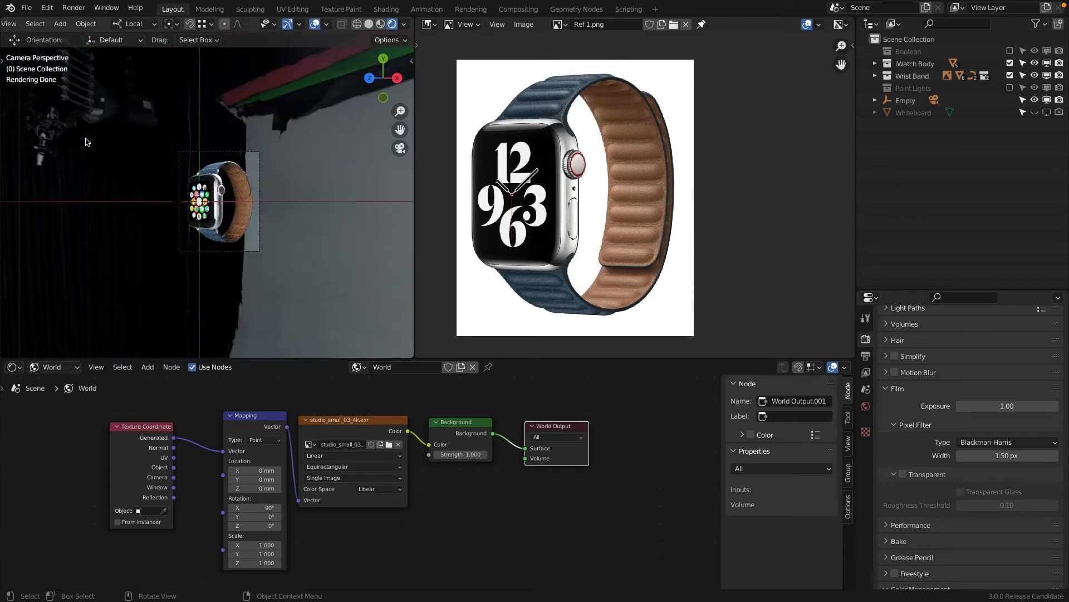
Try different Z rotations in the Mapping node up to 172° to compare the lighting on the watch.
scroll(87, 142, down, 2)
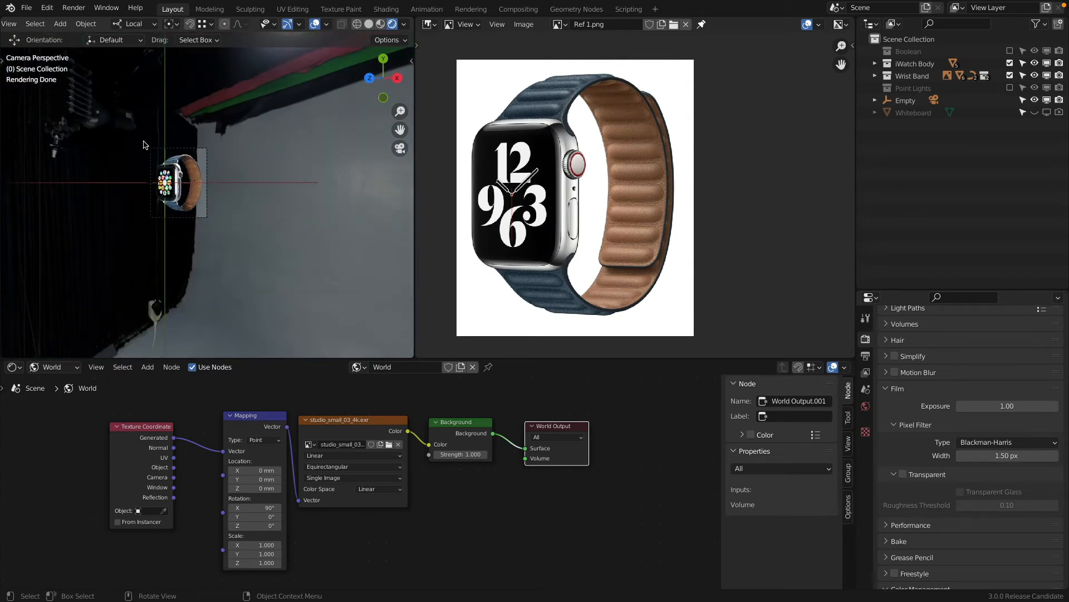
scroll(144, 144, up, 2)
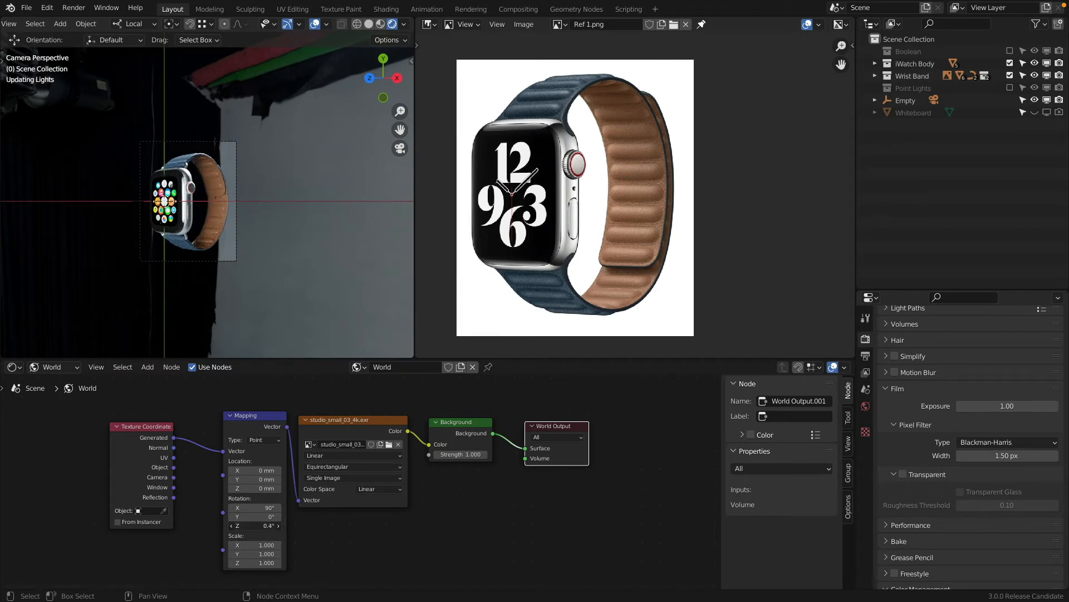
drag(257, 525, 494, 525)
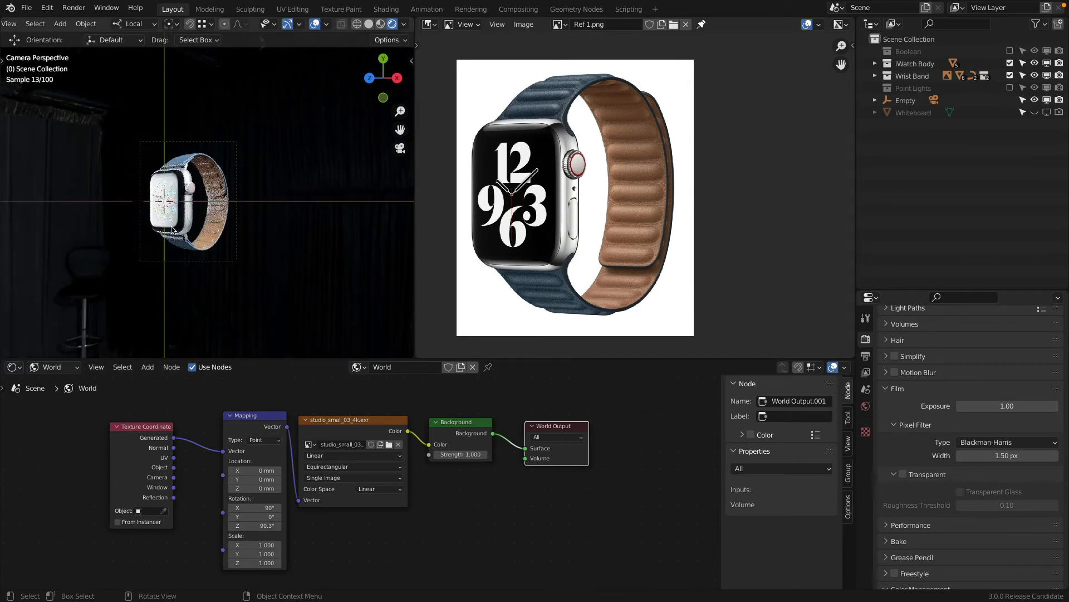
scroll(172, 228, up, 4)
drag(258, 525, 291, 525)
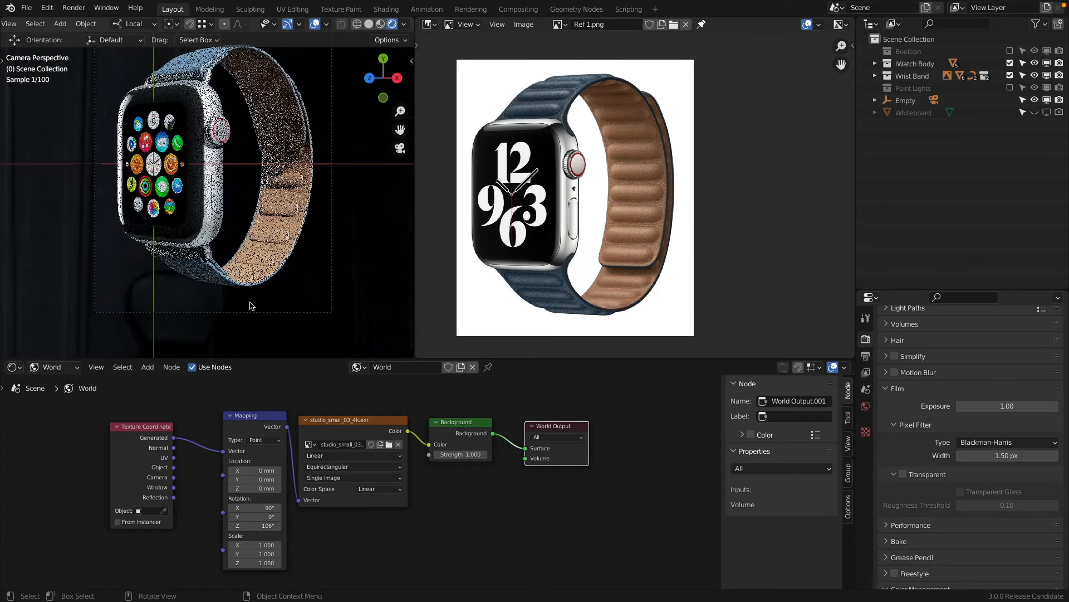
shift+middle_drag(277, 218, 271, 266)
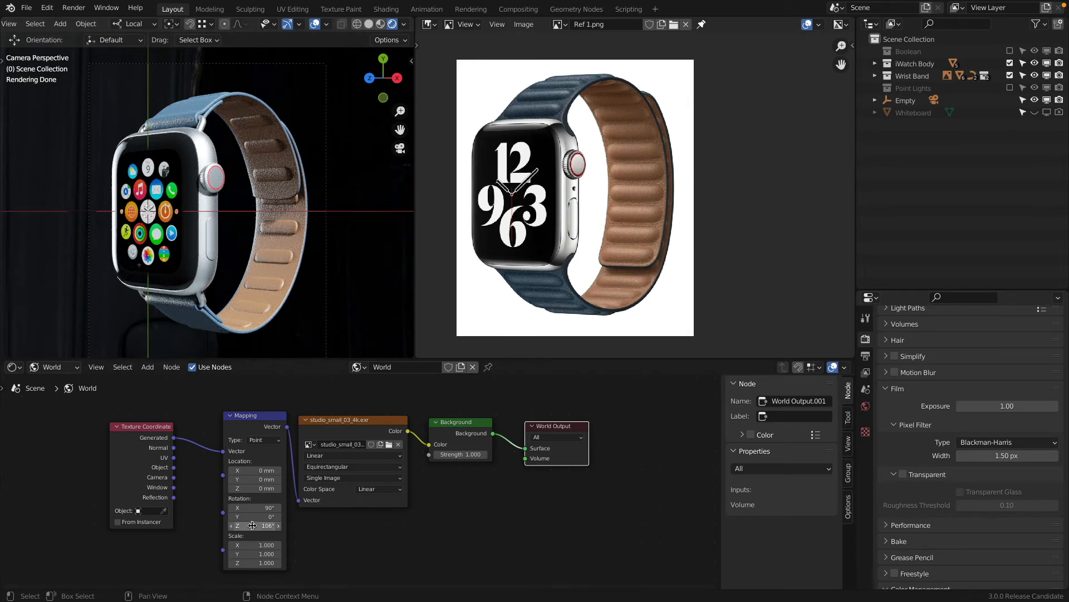
mouse_move(261, 525)
mouse_down()
mouse_move(289, 526)
mouse_move(253, 525)
mouse_move(264, 526)
mouse_up()
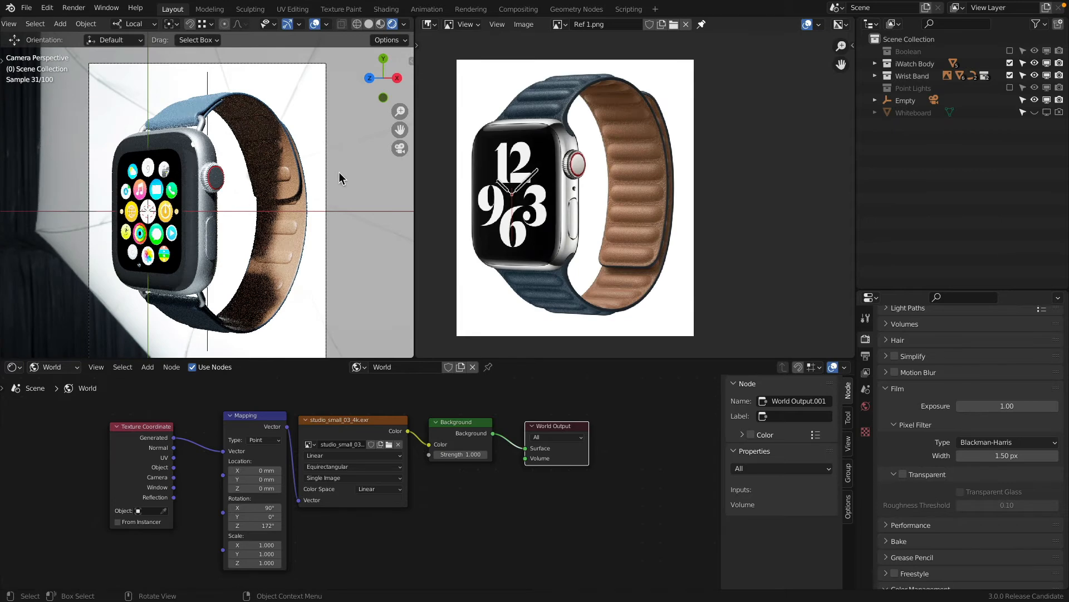
Replace the environment texture with Back Studio Top Stripes.hdr from the HDRI Studio folder inside Textures.
click(388, 444)
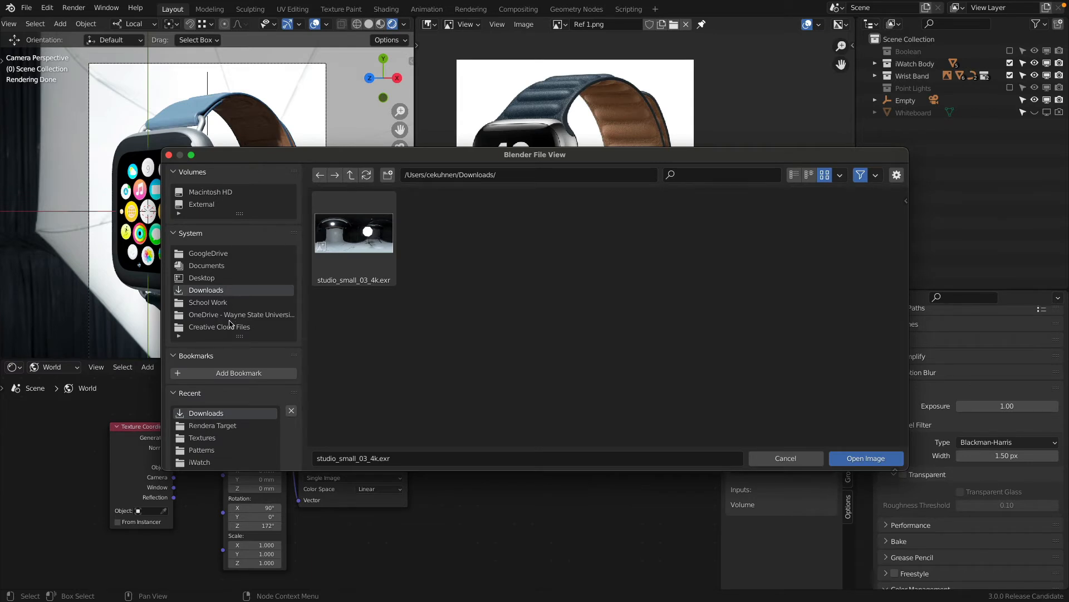
click(217, 440)
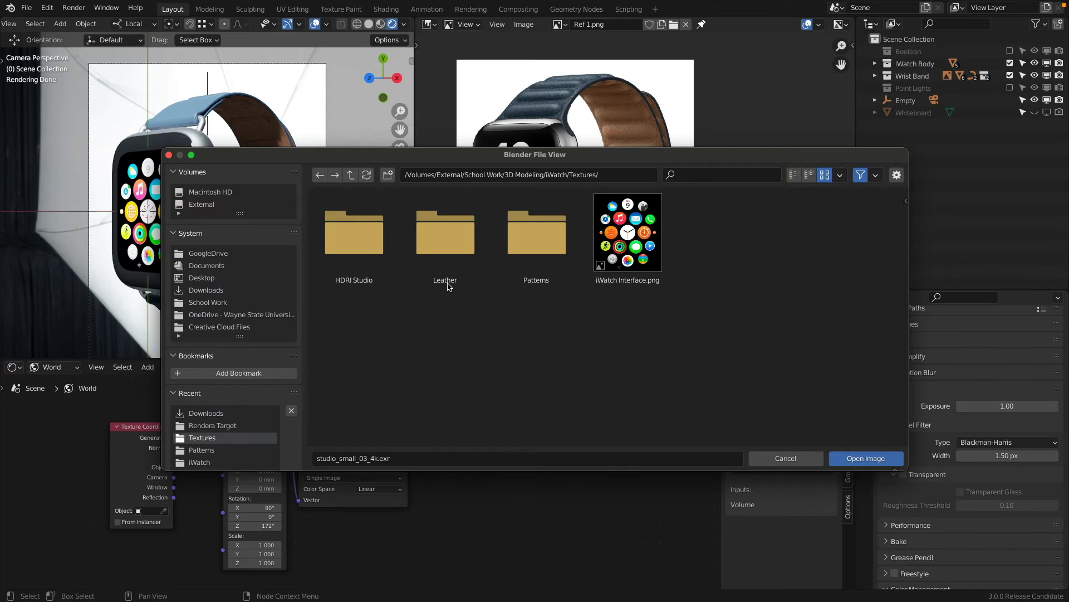
double_click(355, 234)
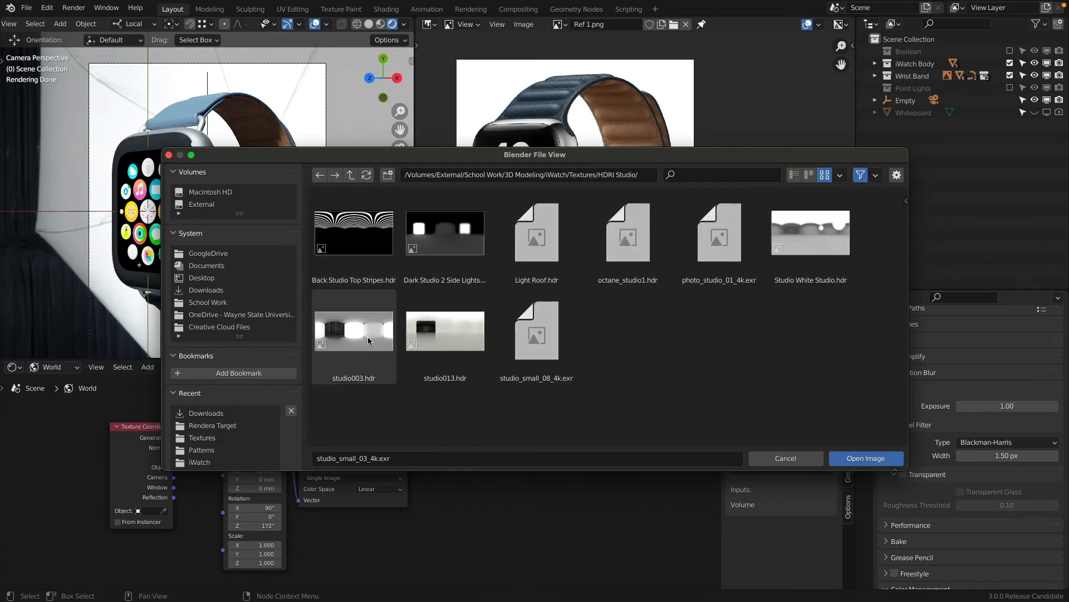
click(361, 227)
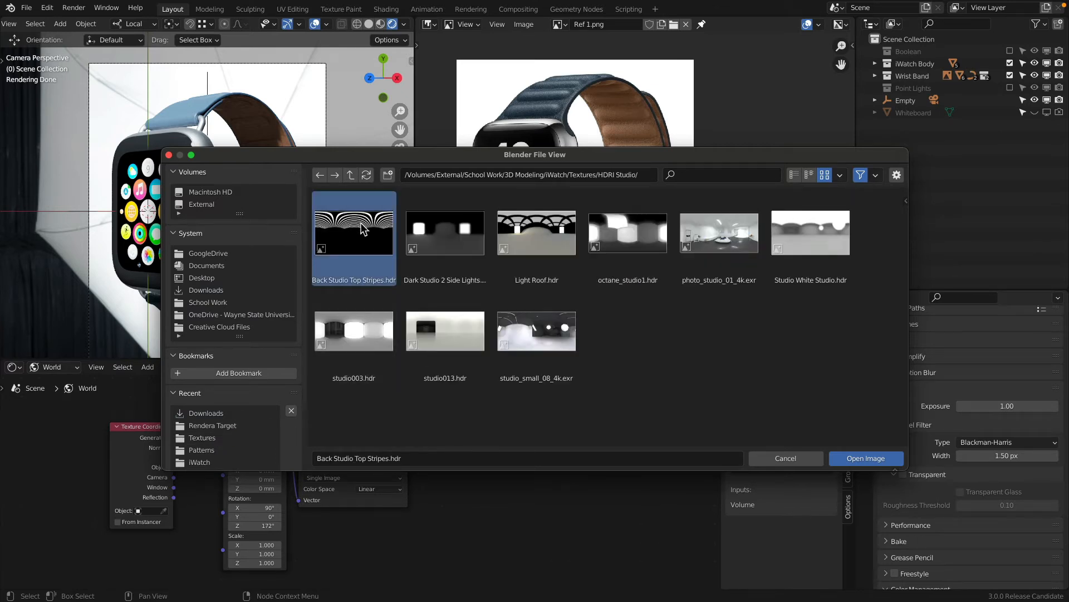
click(866, 458)
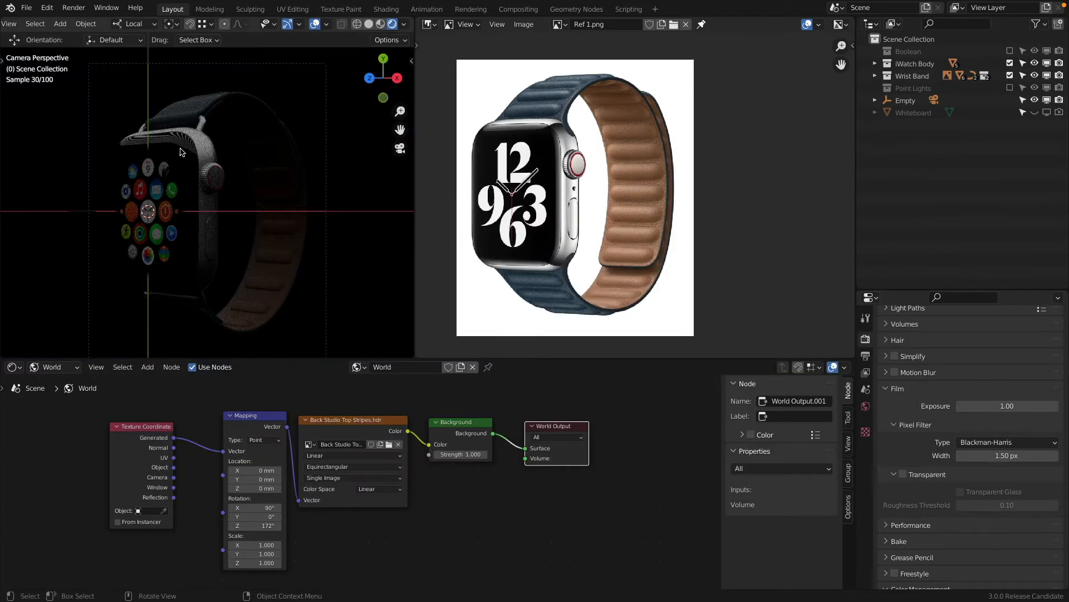
Load Light Roof.hdr as the environment texture and set the Mapping node's Z rotation to 277°.
click(389, 444)
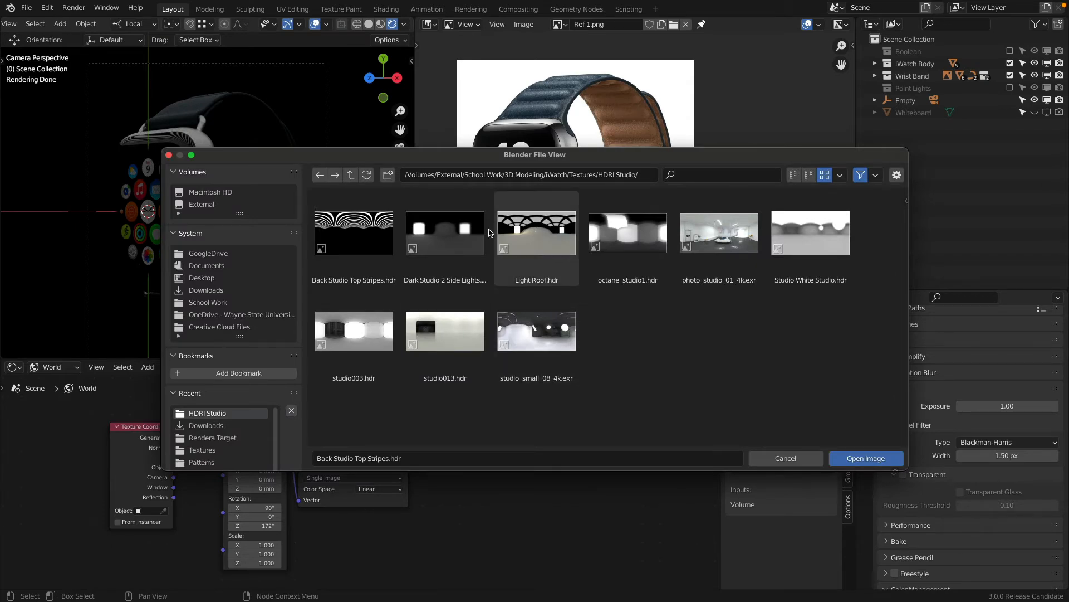
click(537, 235)
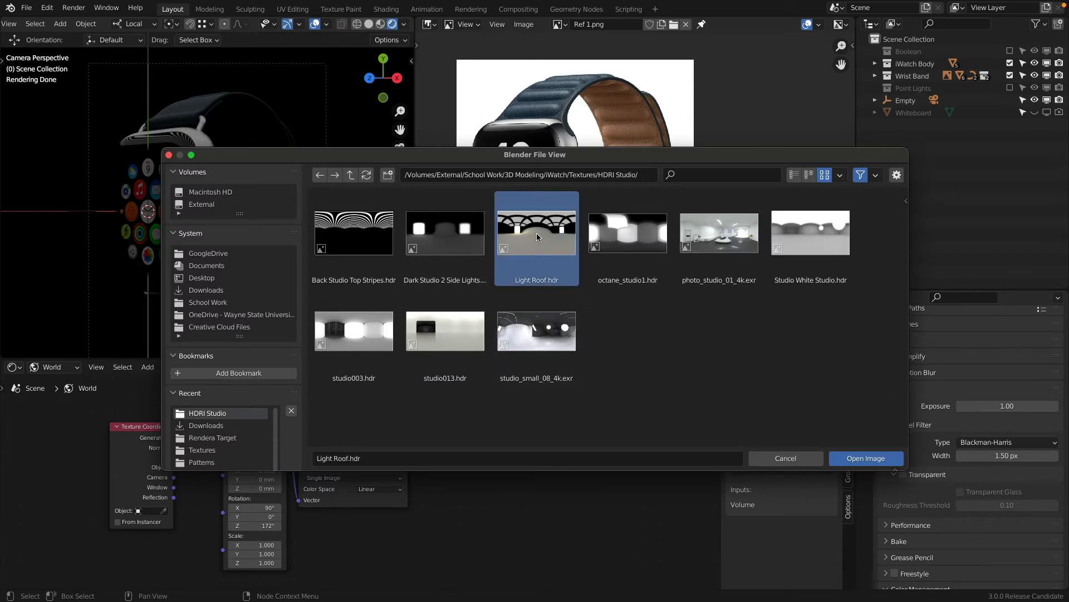
click(860, 461)
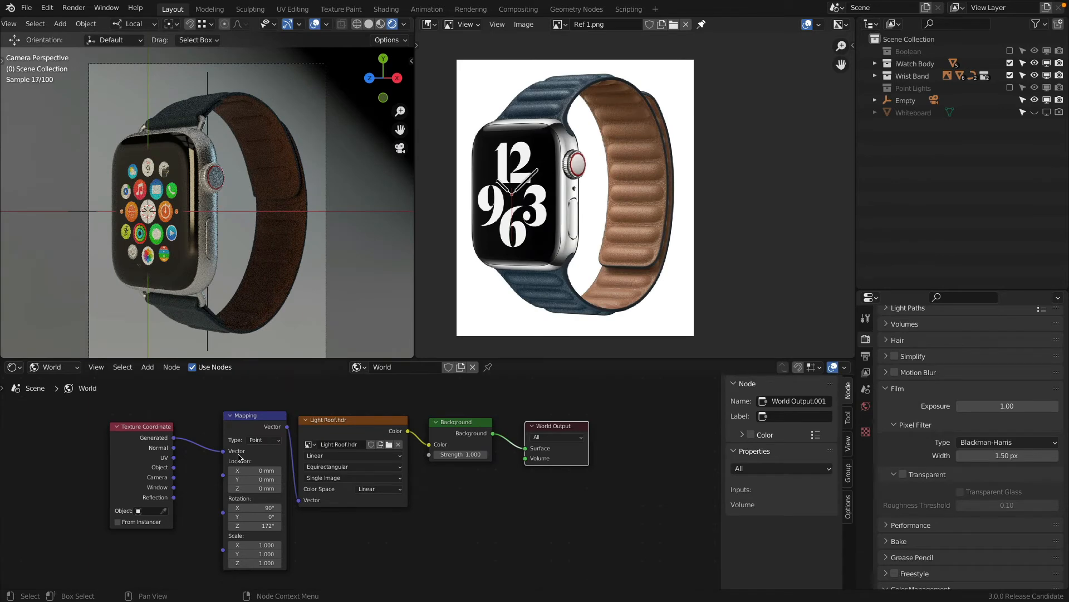
drag(256, 525, 390, 525)
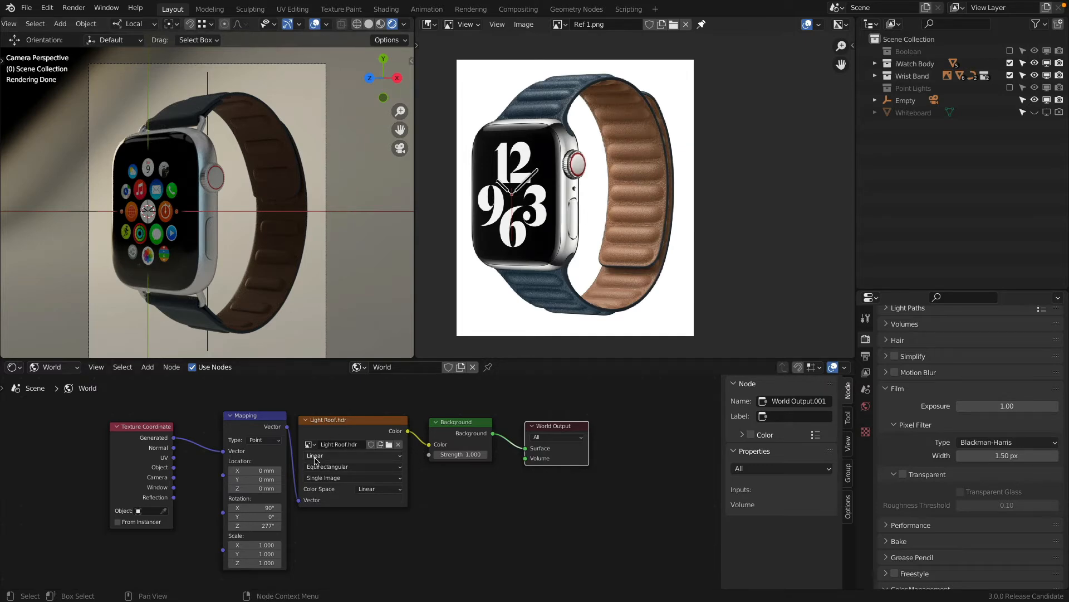
Load Studio White Studio.hdr from the HDRI Studio folder as the environment texture.
click(389, 444)
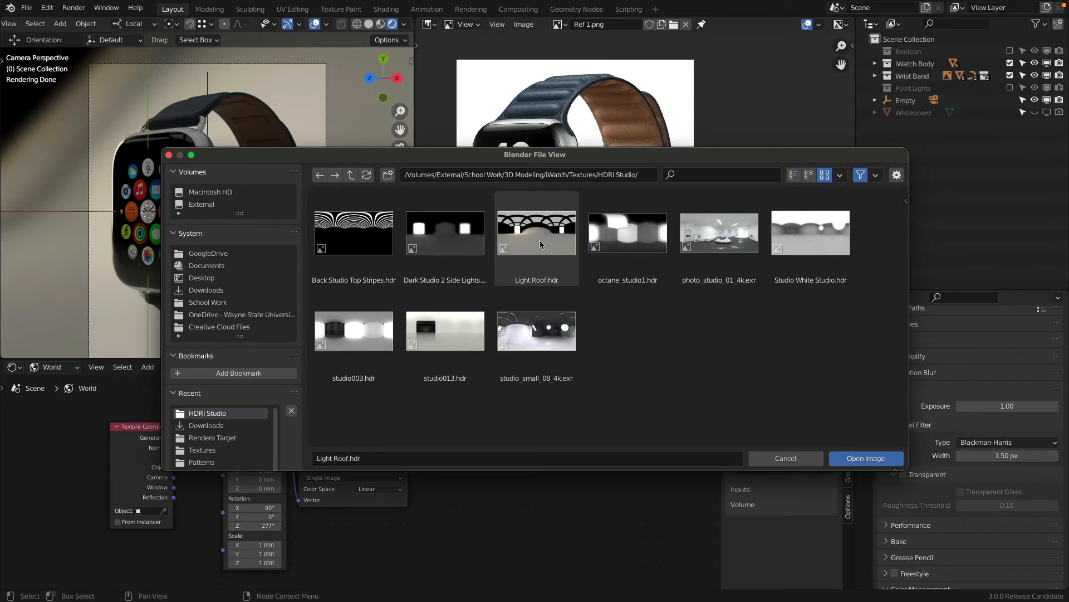
click(811, 237)
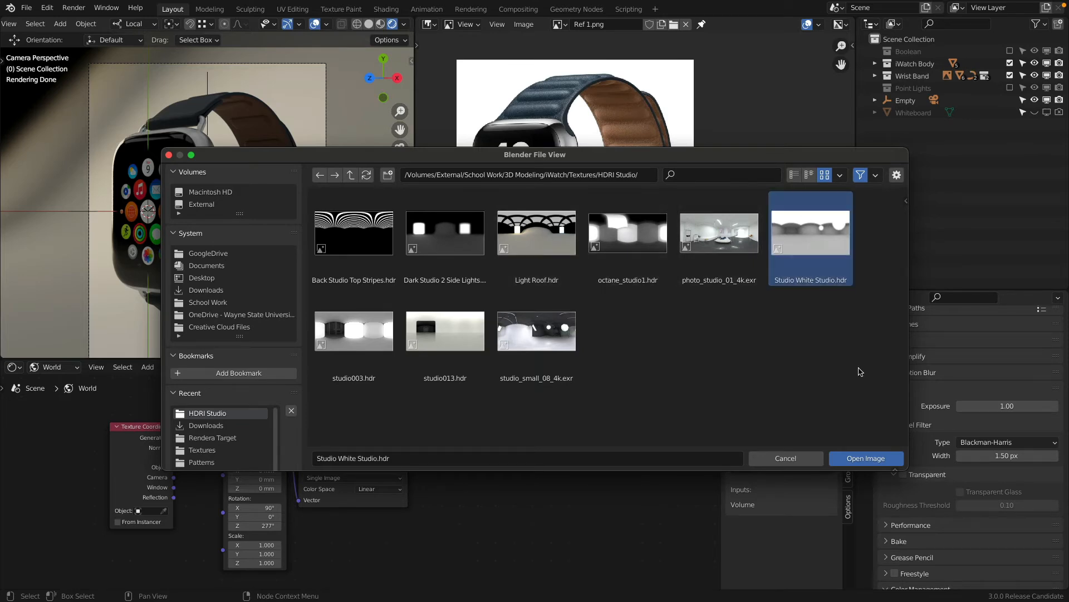
click(866, 458)
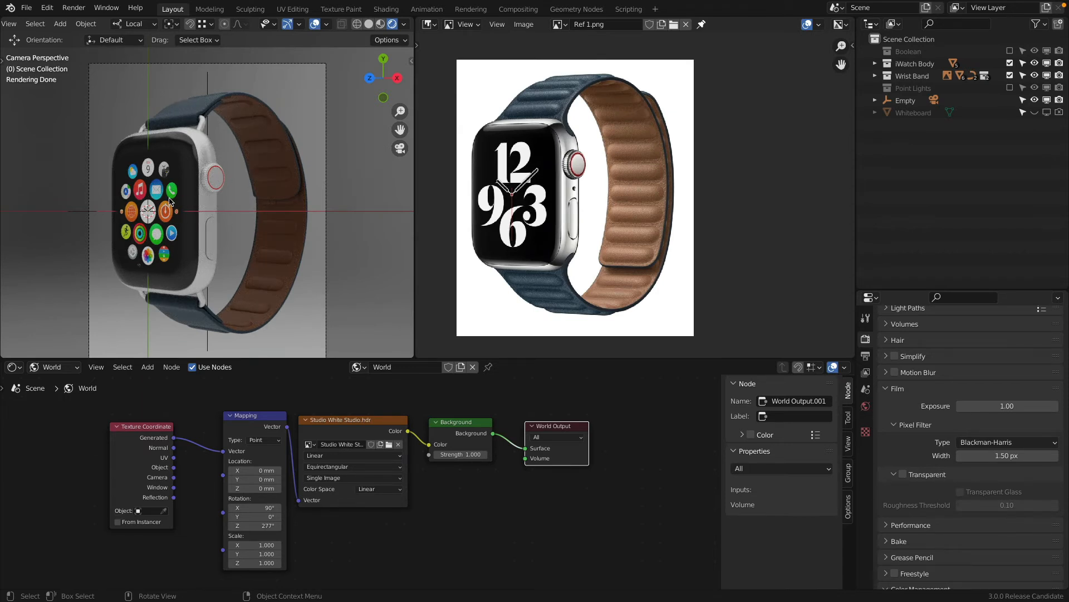
click(390, 444)
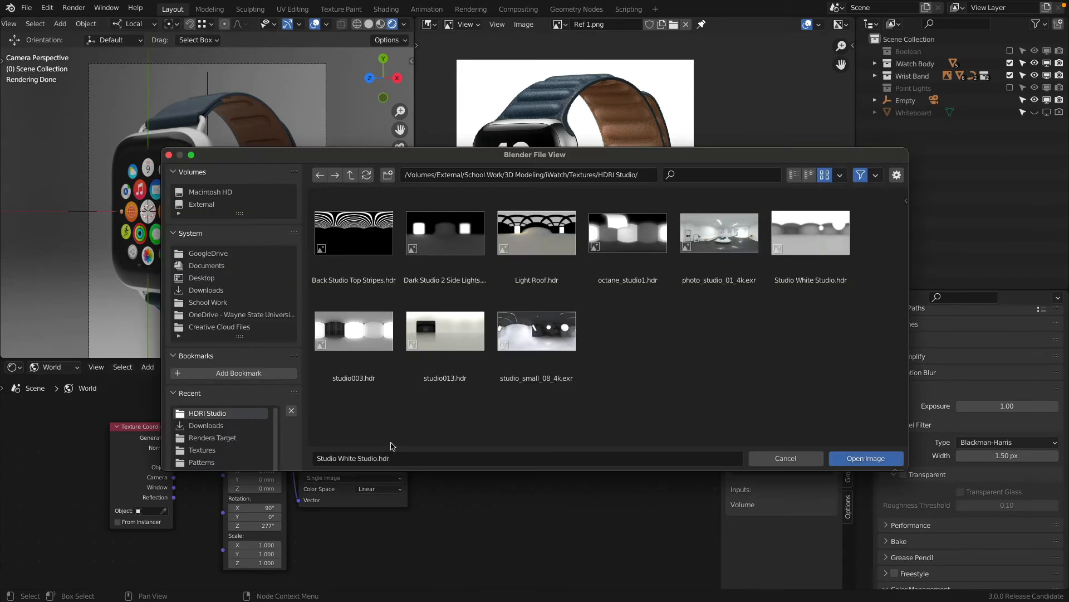
click(866, 457)
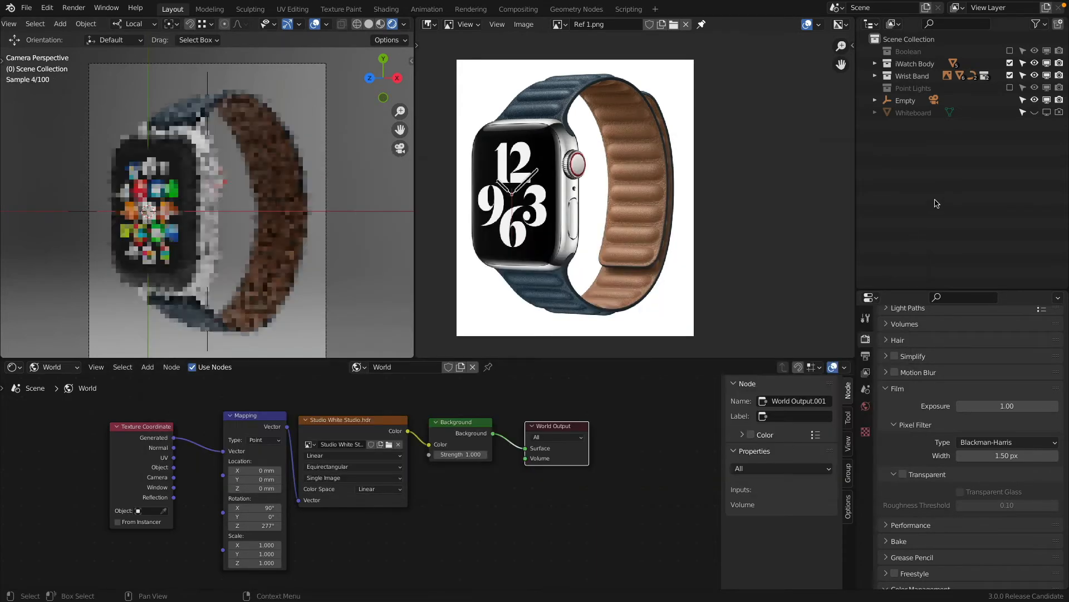
Toggle the Point Lights collection on and off to compare its effect with the HDRI lighting, leaving it enabled.
click(1010, 88)
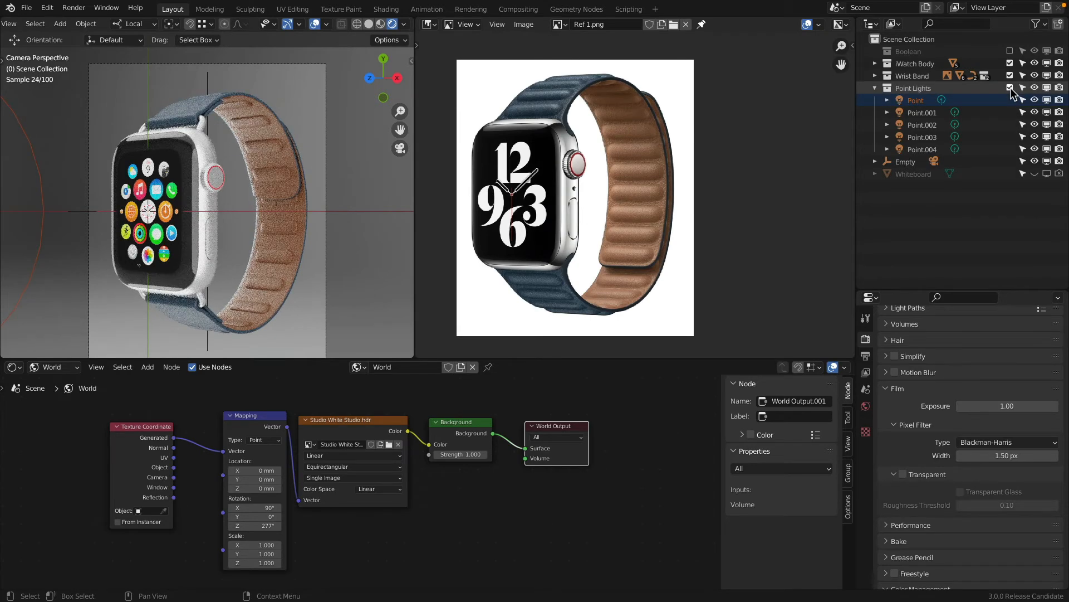
click(1010, 88)
click(1011, 88)
click(1010, 88)
click(1010, 88)
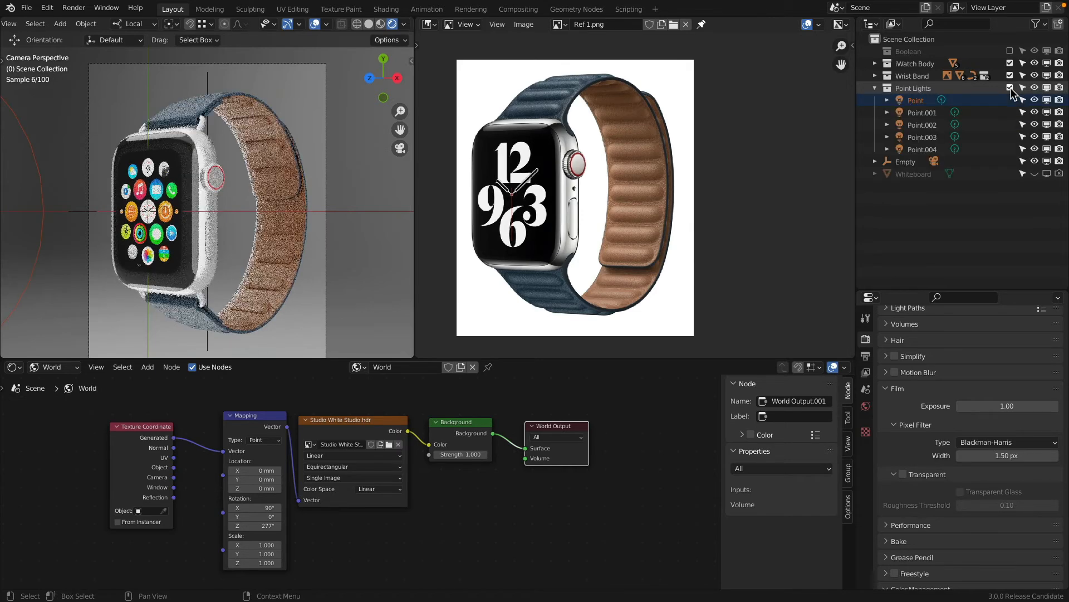
click(1010, 88)
click(1011, 88)
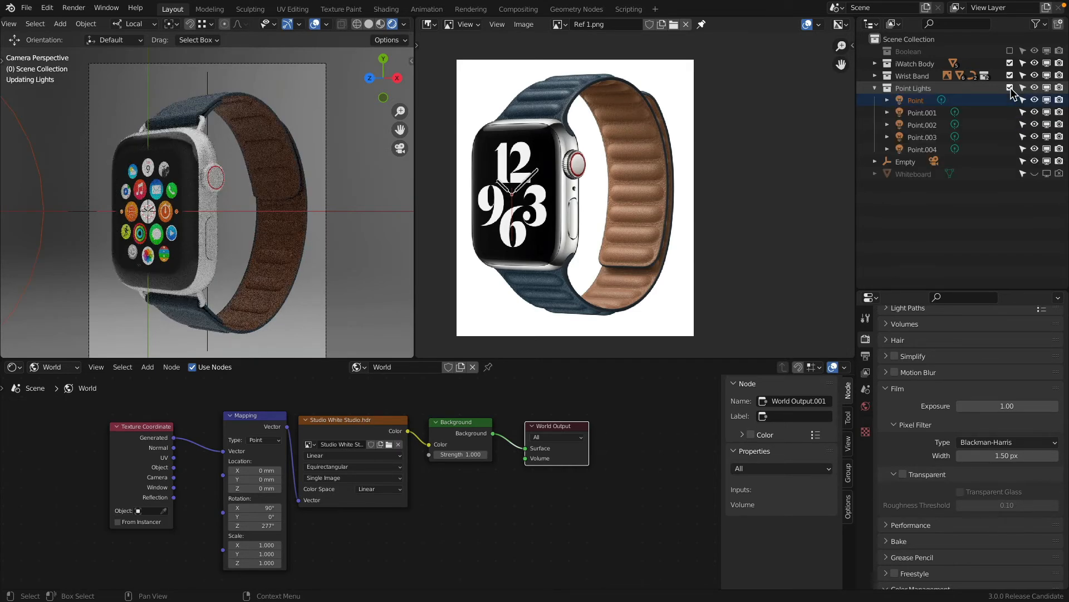
Exclude the Point Lights collection, and test photo_studio_01_4k.exr as the environment texture with the Mapping Z rotation at 0°.
click(1011, 88)
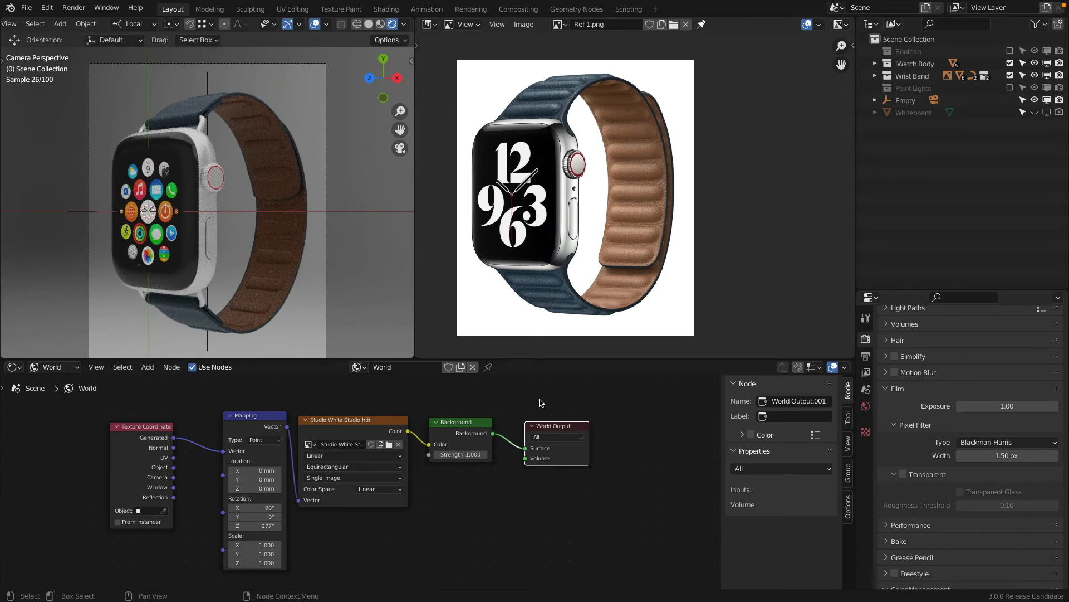
click(388, 444)
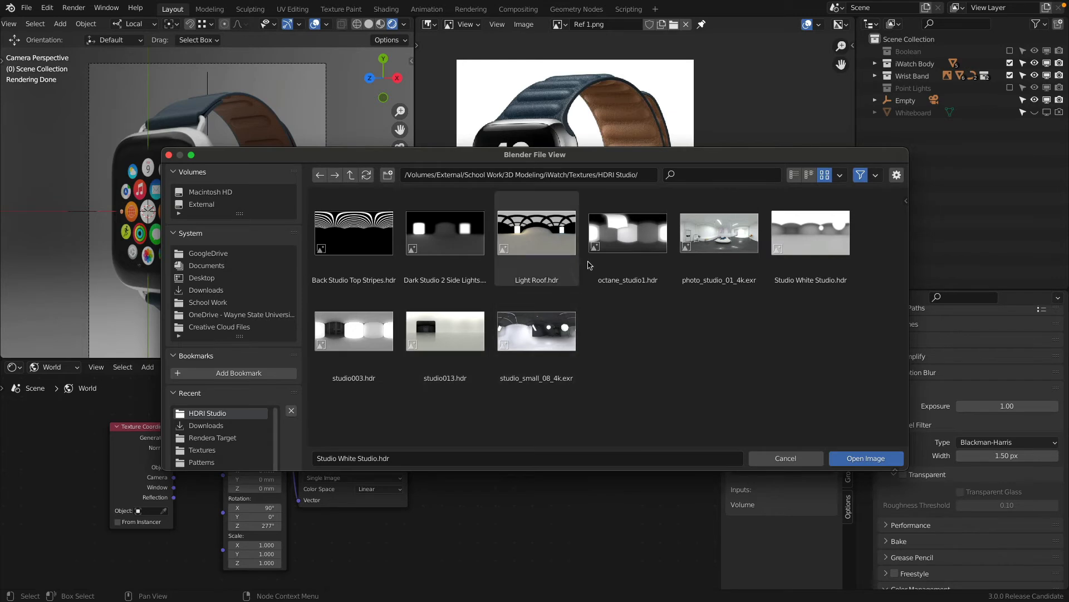
click(716, 236)
click(880, 461)
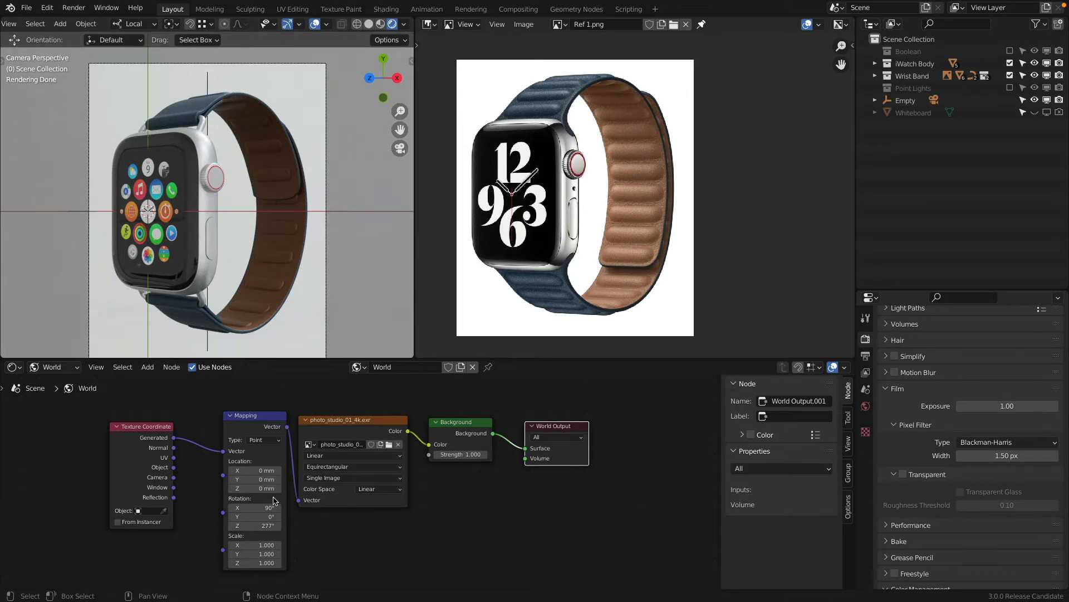
drag(256, 525, 261, 526)
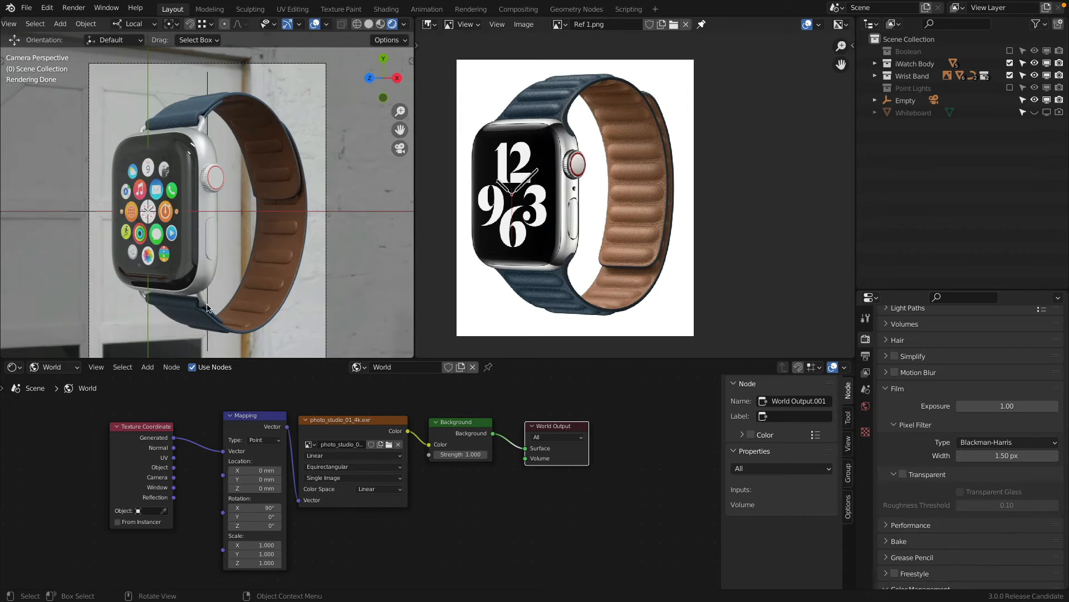
Load studio003.hdr from the HDRI Studio folder as the environment texture and set the Mapping node's Z rotation to -10.2°.
click(389, 444)
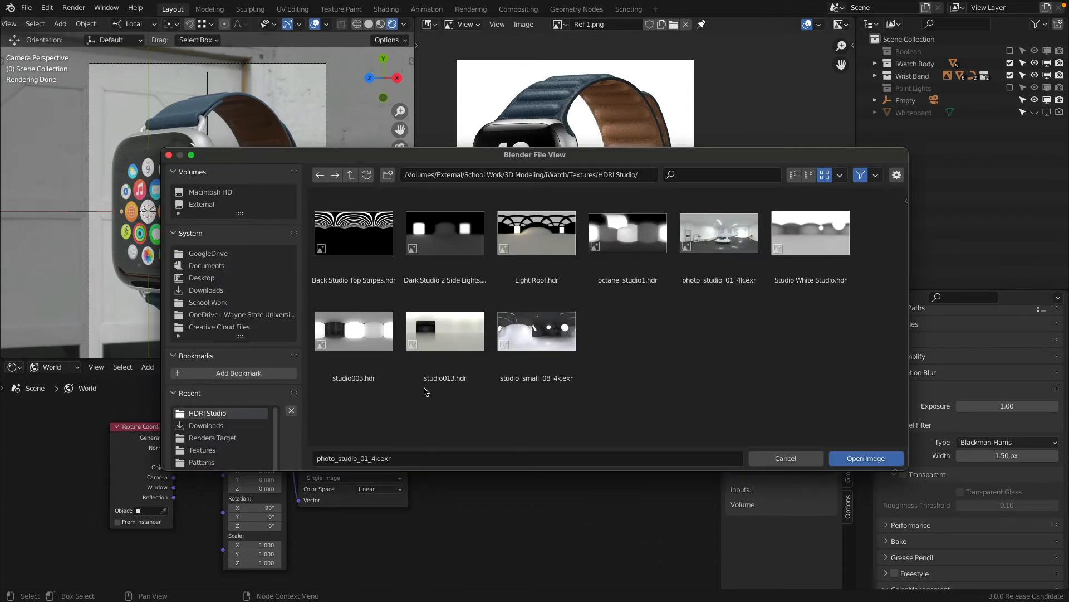
click(620, 243)
click(374, 326)
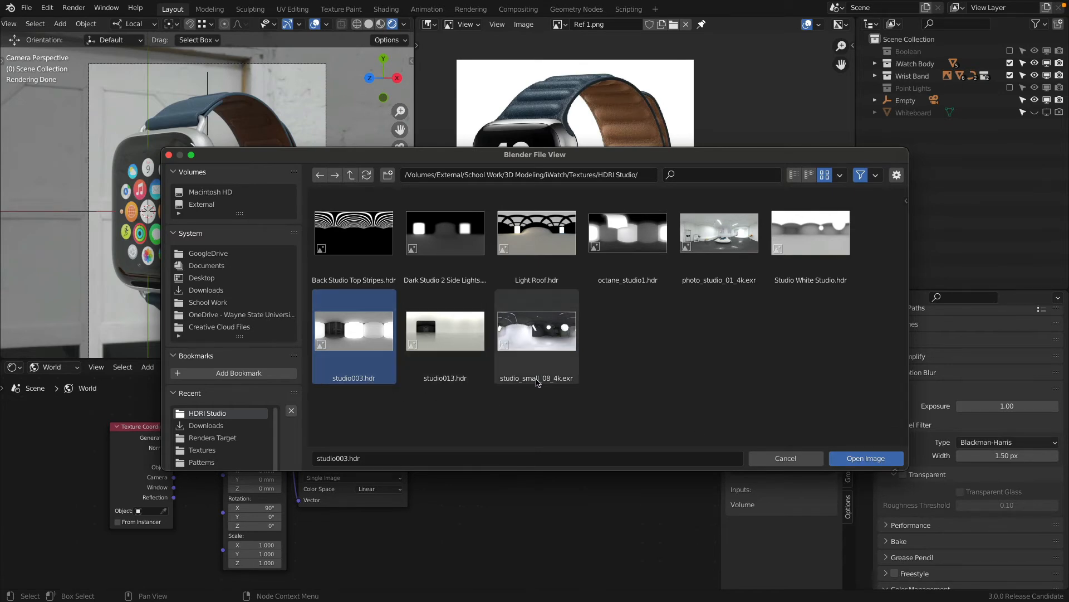
click(866, 458)
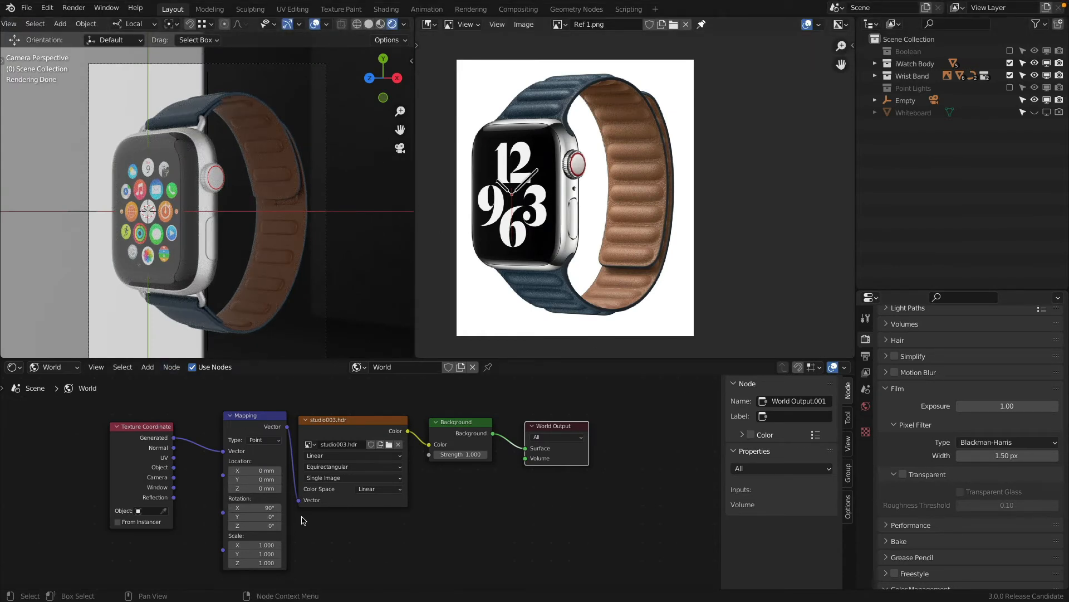
drag(254, 526, 200, 526)
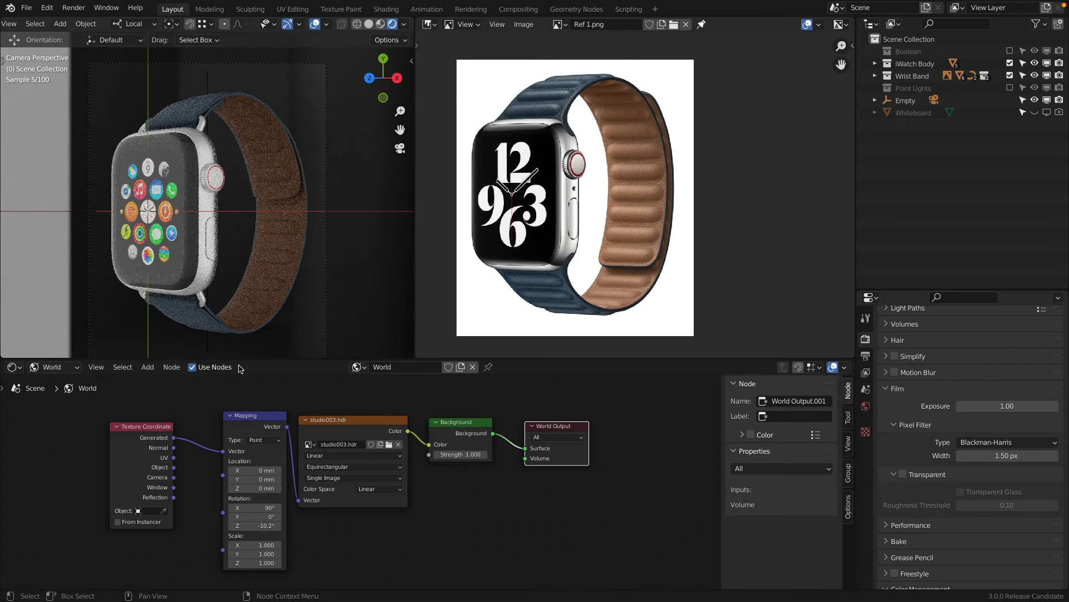
Inspect how the HDRI surrounds the watch, and set the Mapping node's Z rotation to 218° for the camera view.
scroll(226, 263, down, 3)
key(KP_7)
scroll(424, 262, down, 3)
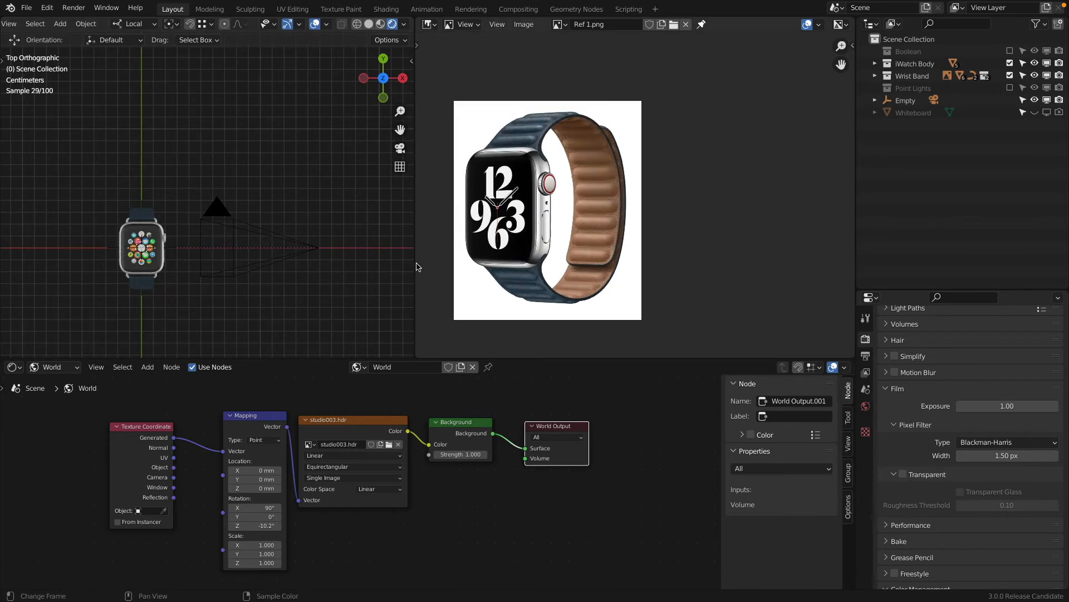
middle_drag(250, 248, 208, 313)
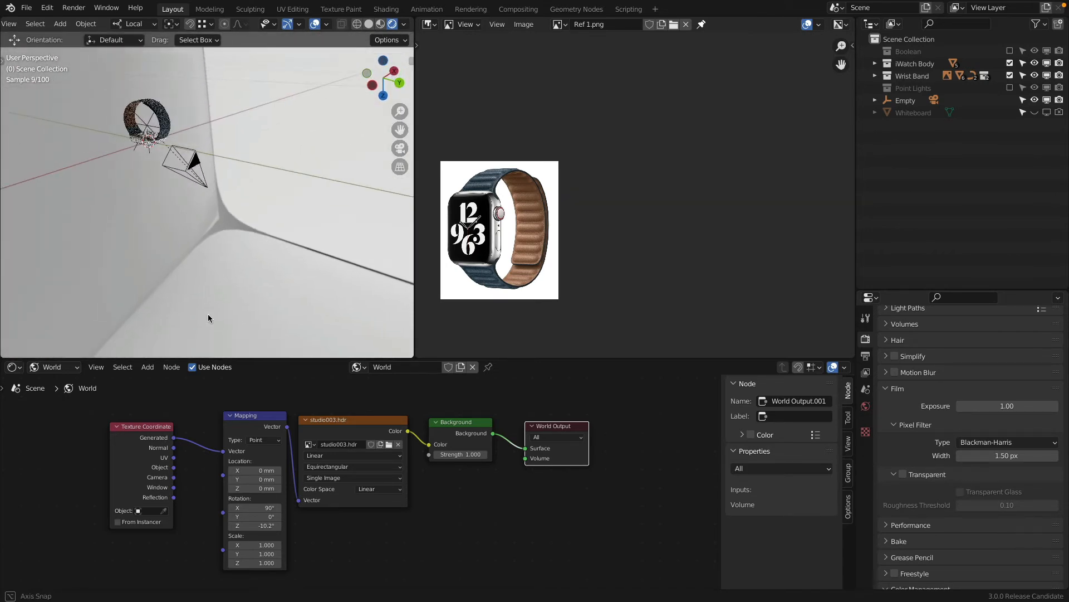
key(KP_0)
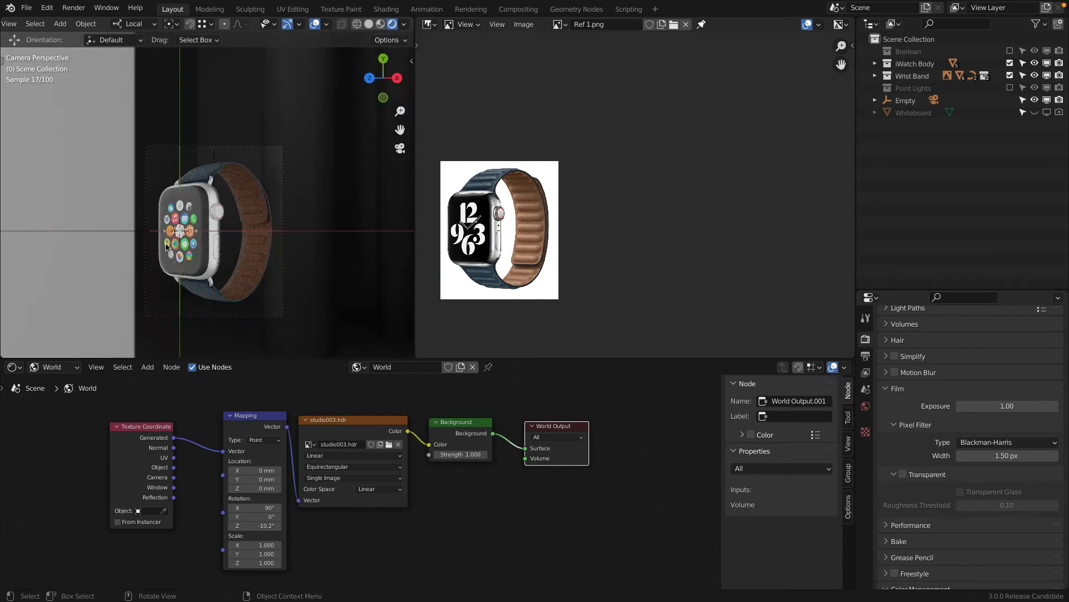
click(272, 525)
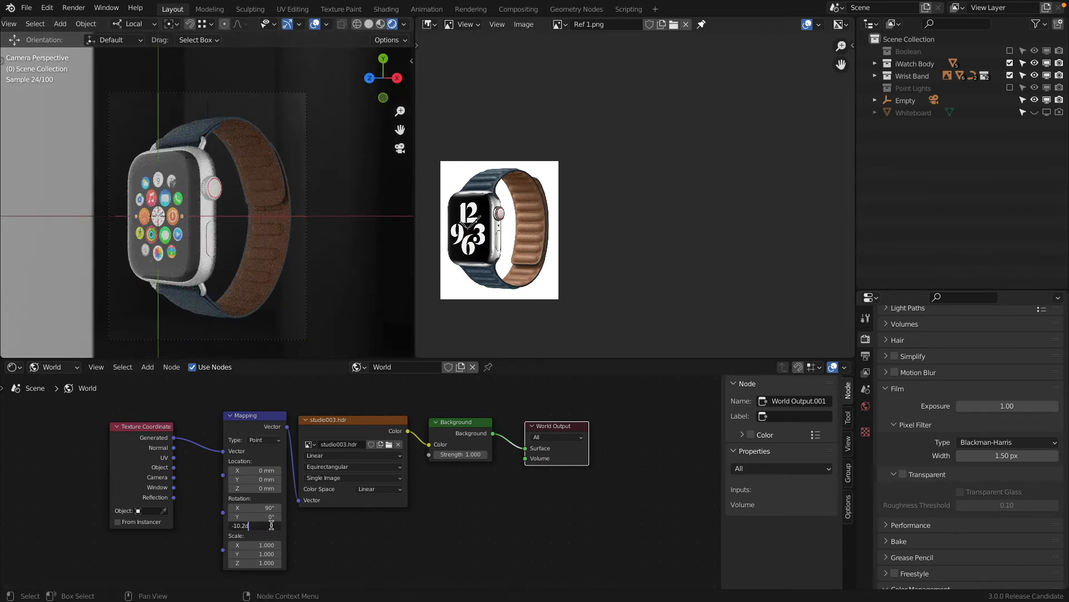
click(326, 534)
drag(278, 524, 632, 525)
scroll(186, 183, up, 3)
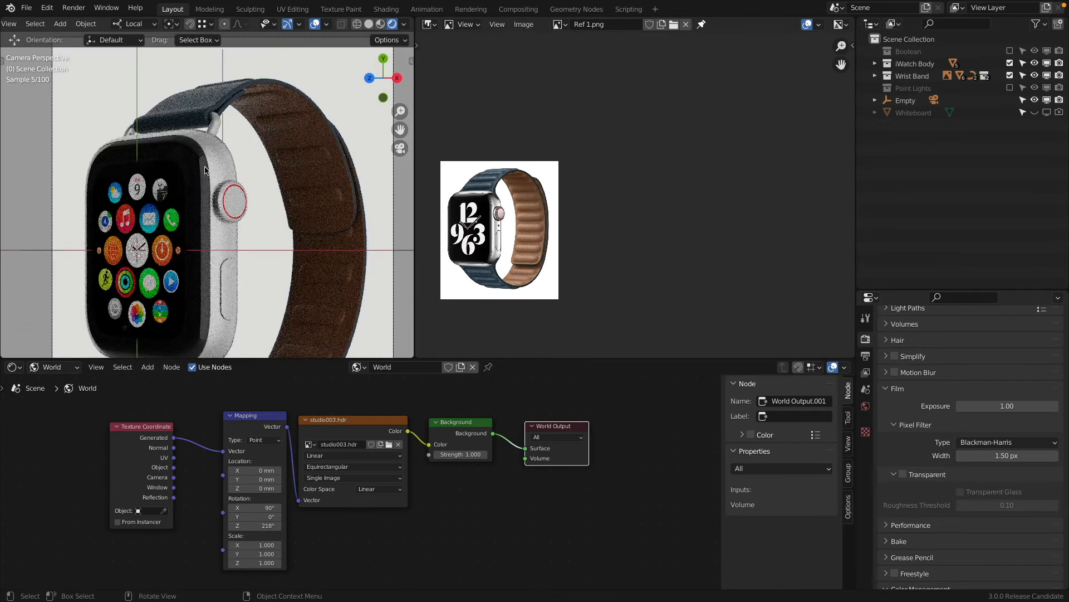
scroll(137, 152, down, 3)
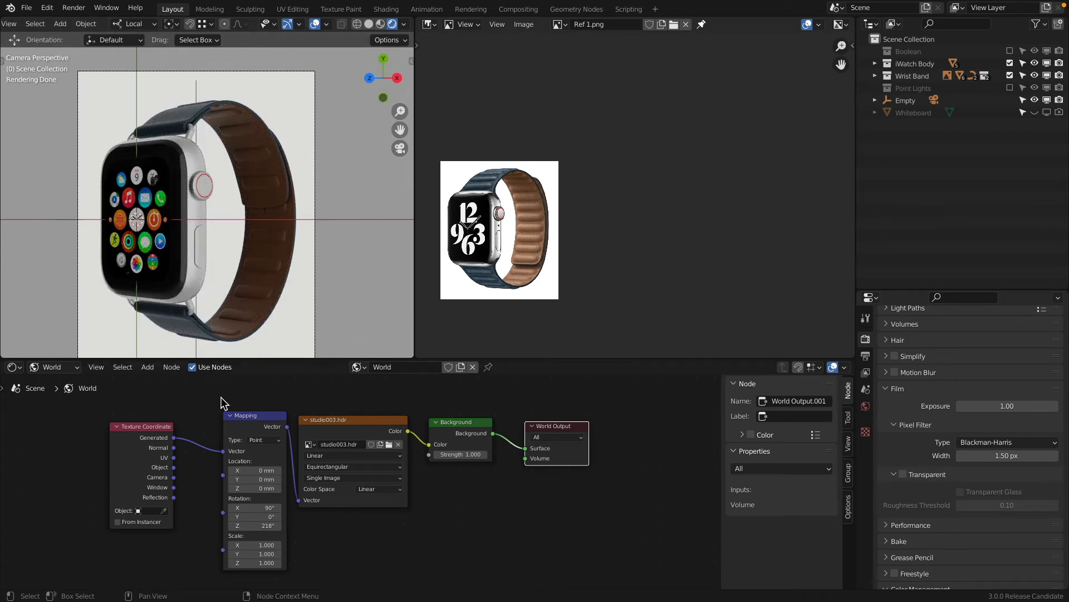
Replace the environment texture with octane_studio1.hdr from the HDRI Studio folder.
click(390, 445)
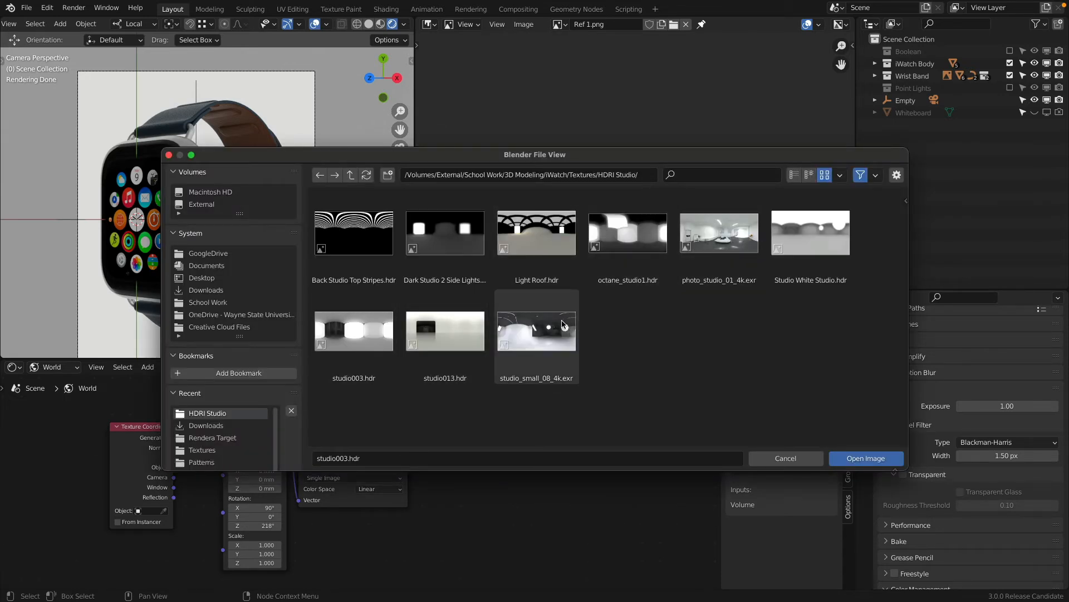
click(627, 237)
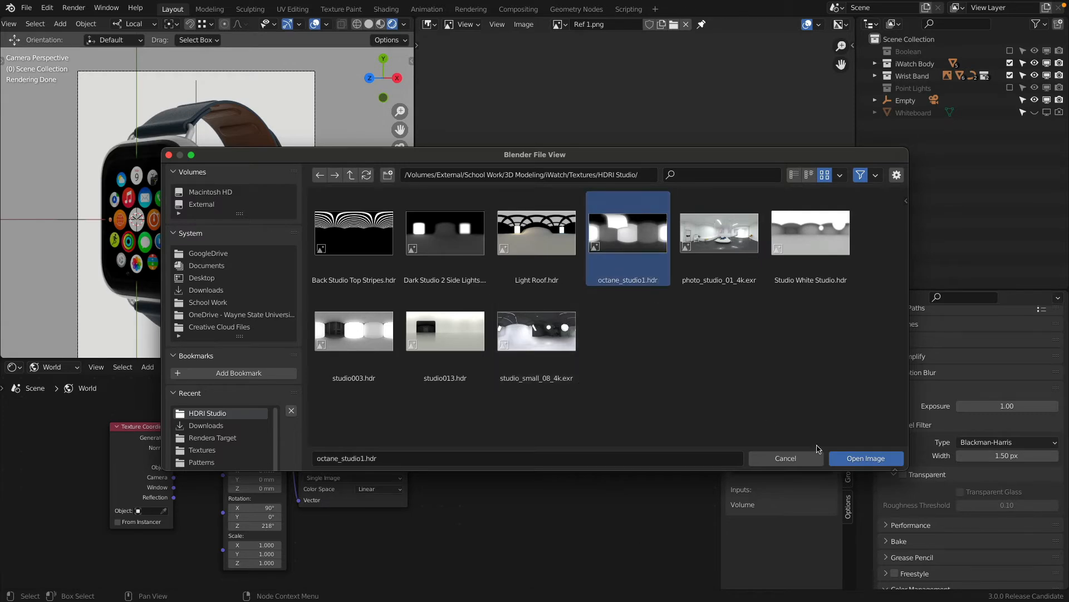
click(864, 458)
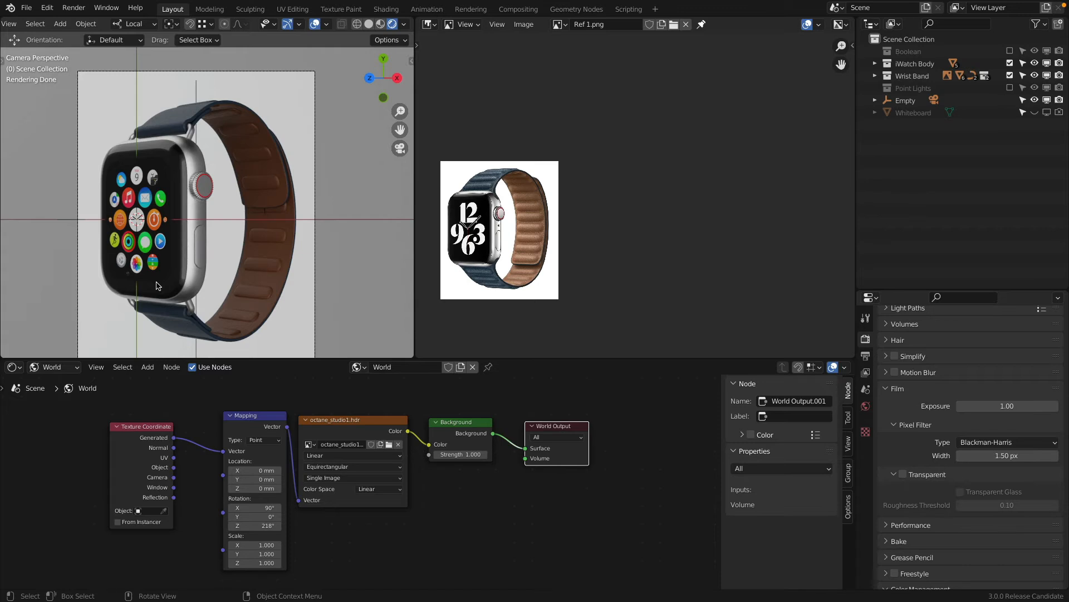
Try studio013.hdr and studio003.hdr as the environment texture to compare their lighting on the watch.
click(389, 445)
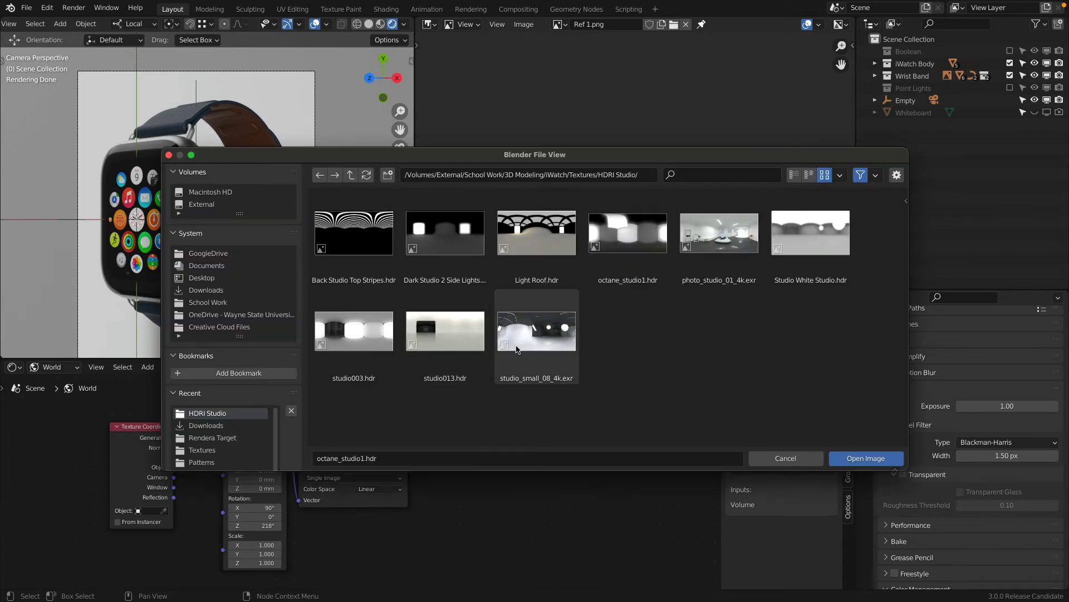
click(440, 334)
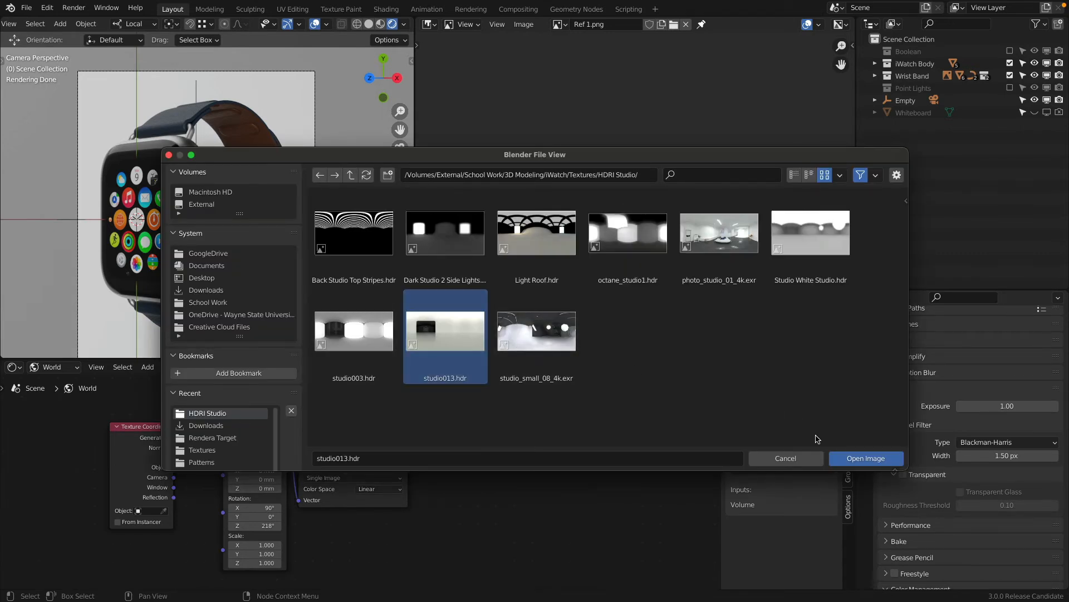
click(860, 458)
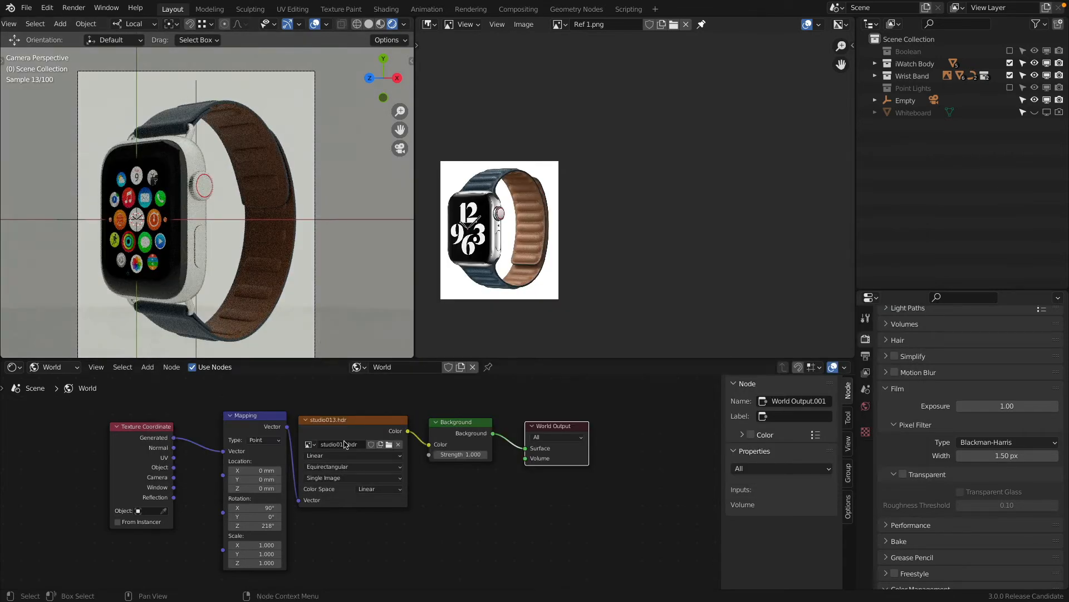
click(388, 444)
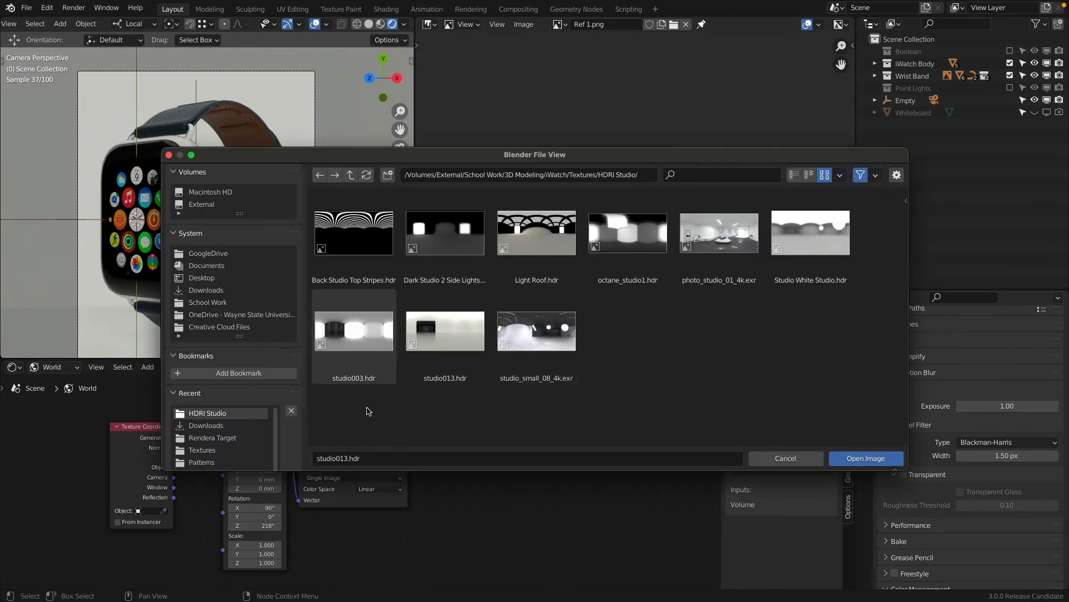
click(357, 343)
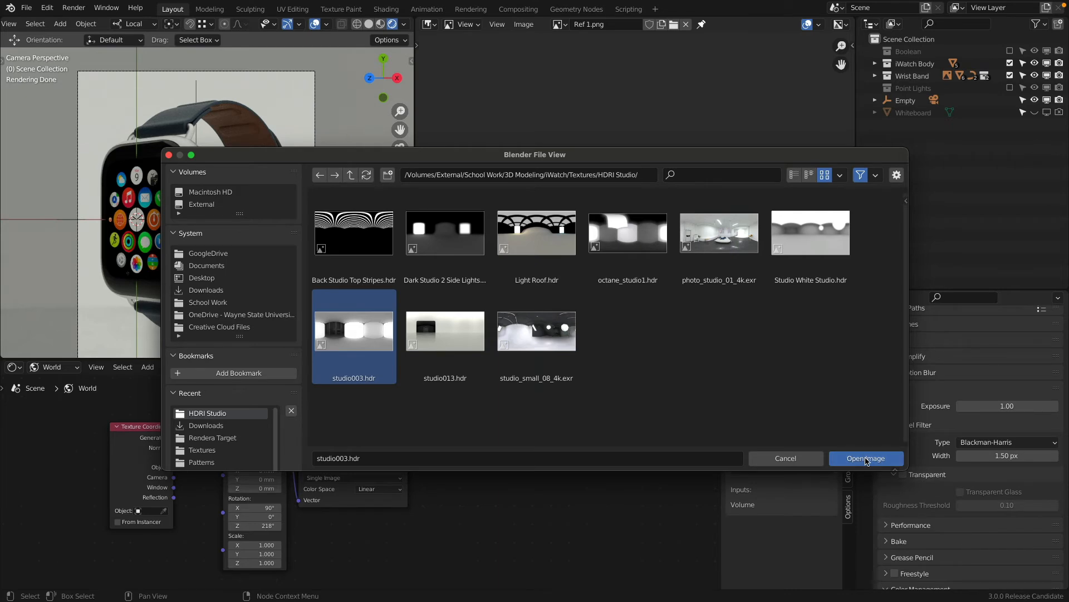
click(866, 458)
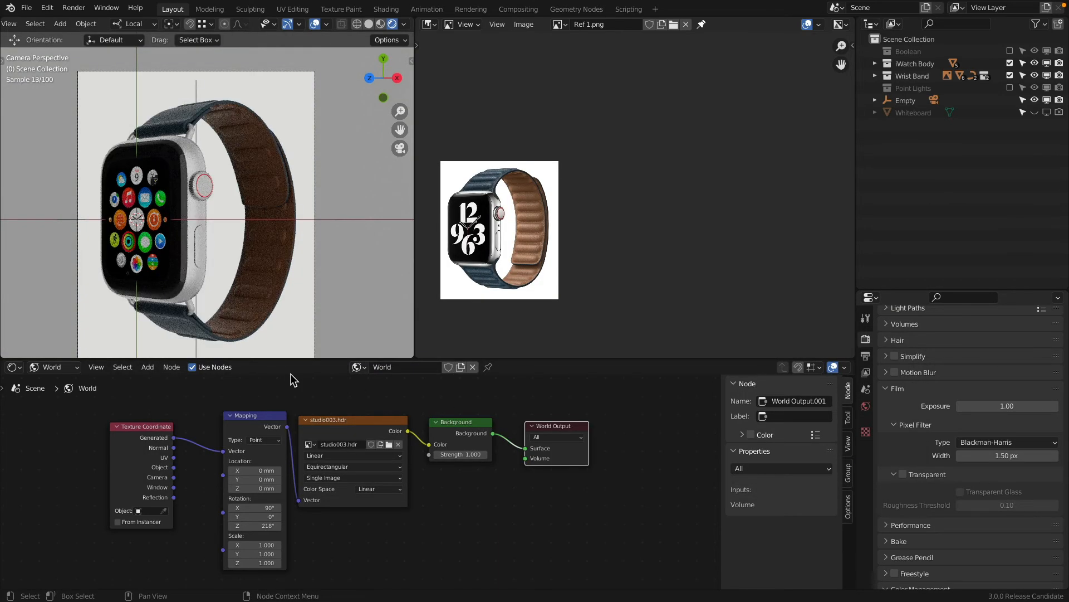
Load octane_studio1.hdr as the environment texture again and set the Background node's strength to 2.
click(390, 445)
click(628, 234)
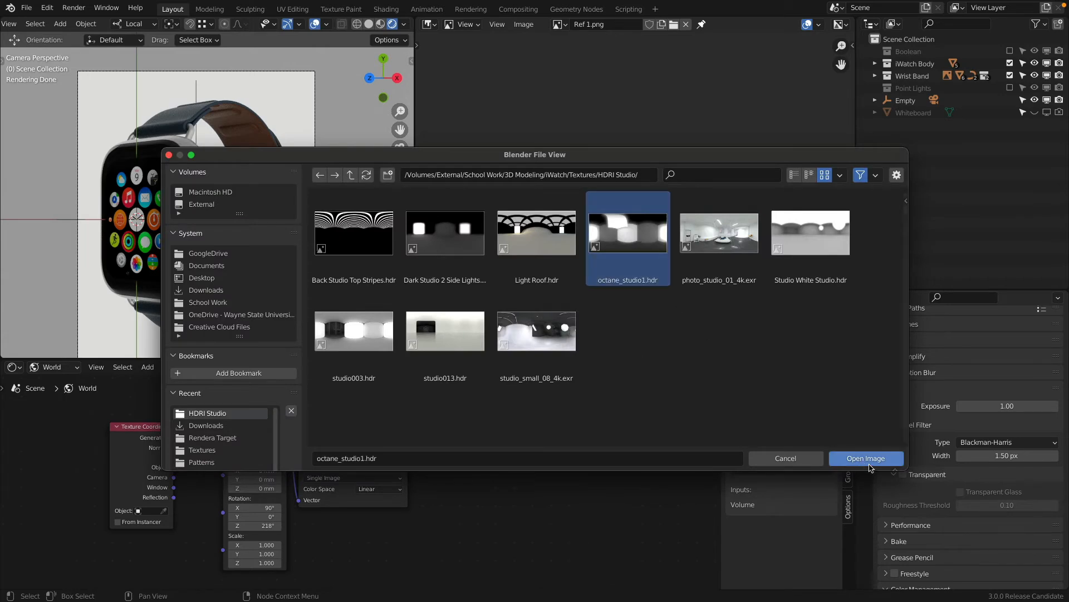
click(874, 458)
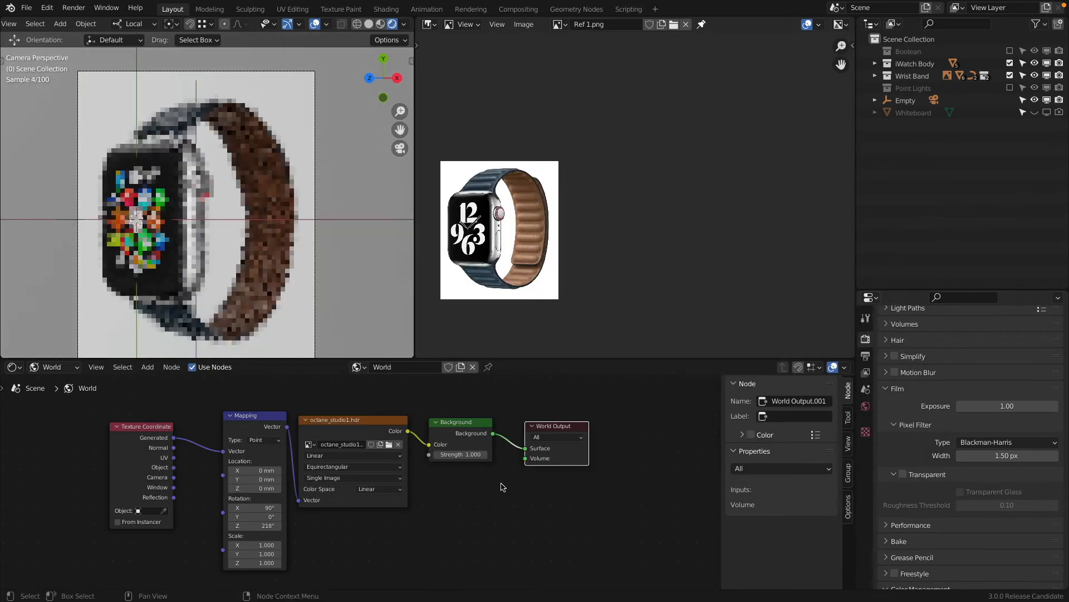
click(461, 455)
text(3)
key(Return)
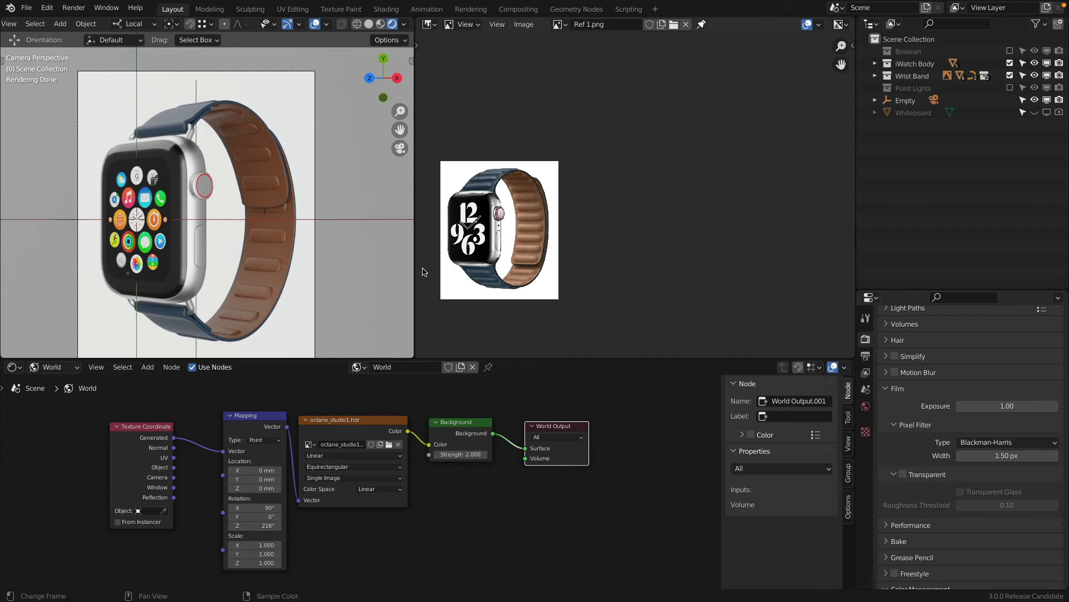
Darken the Glass material's base color on the watch's main body to pure black to match the reference screen.
scroll(483, 216, up, 6)
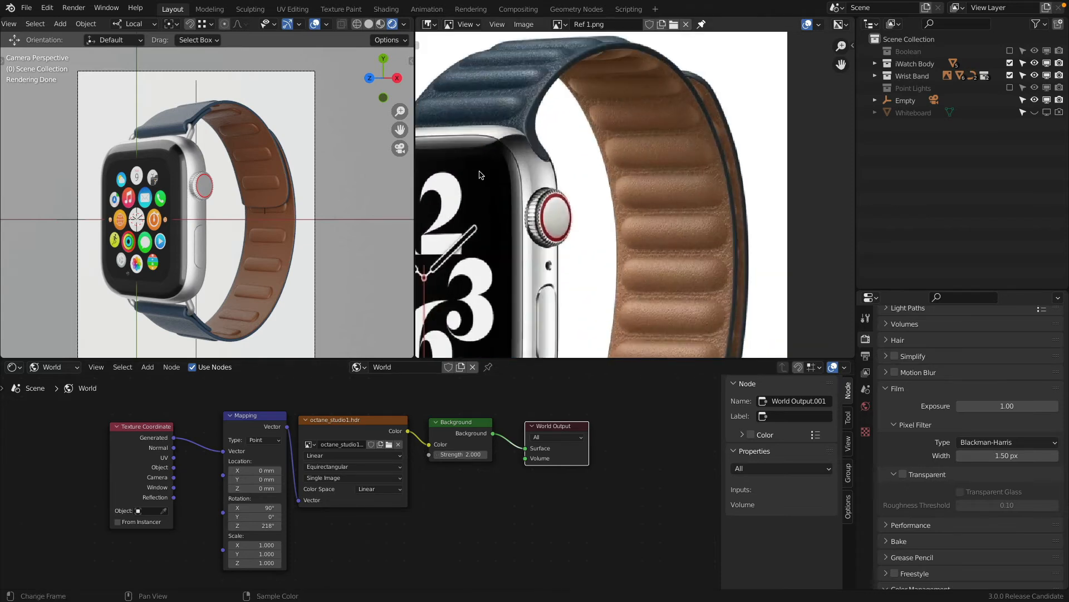
click(165, 166)
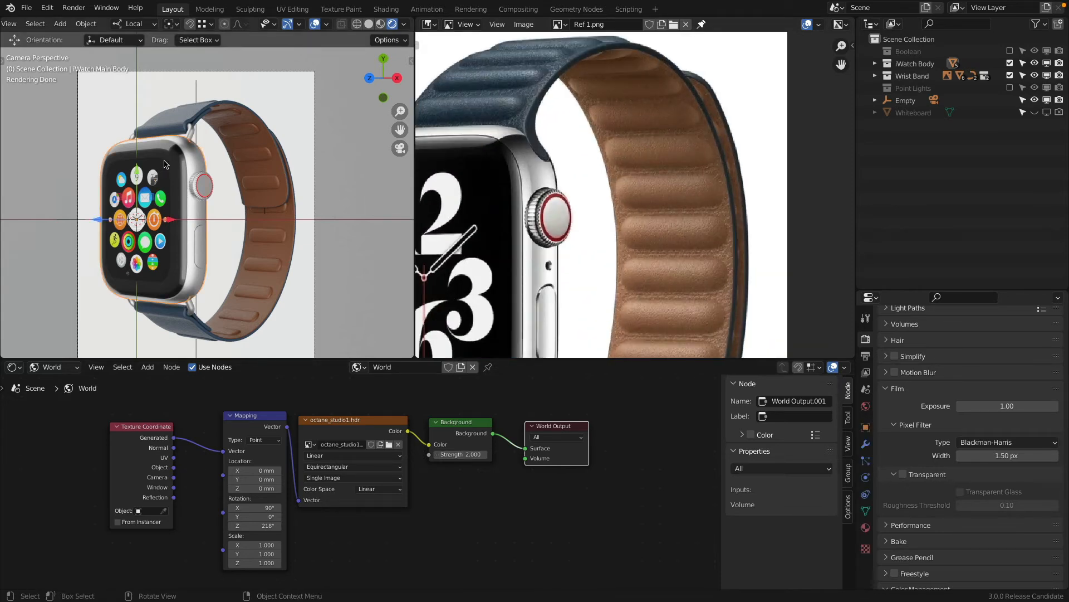
click(865, 527)
scroll(983, 445, up, 12)
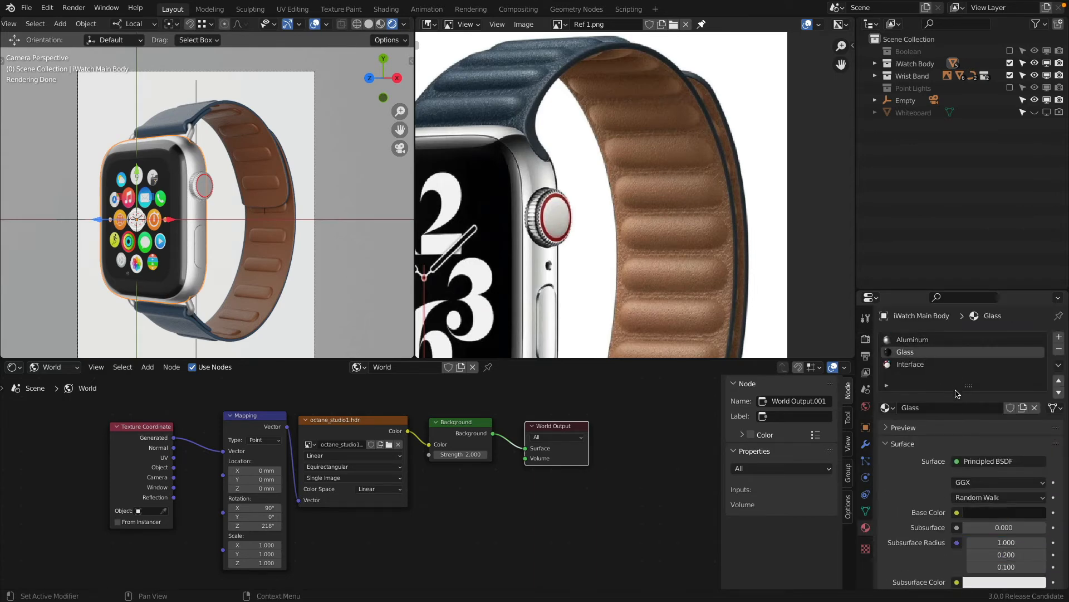
click(1034, 515)
drag(1037, 422, 1036, 426)
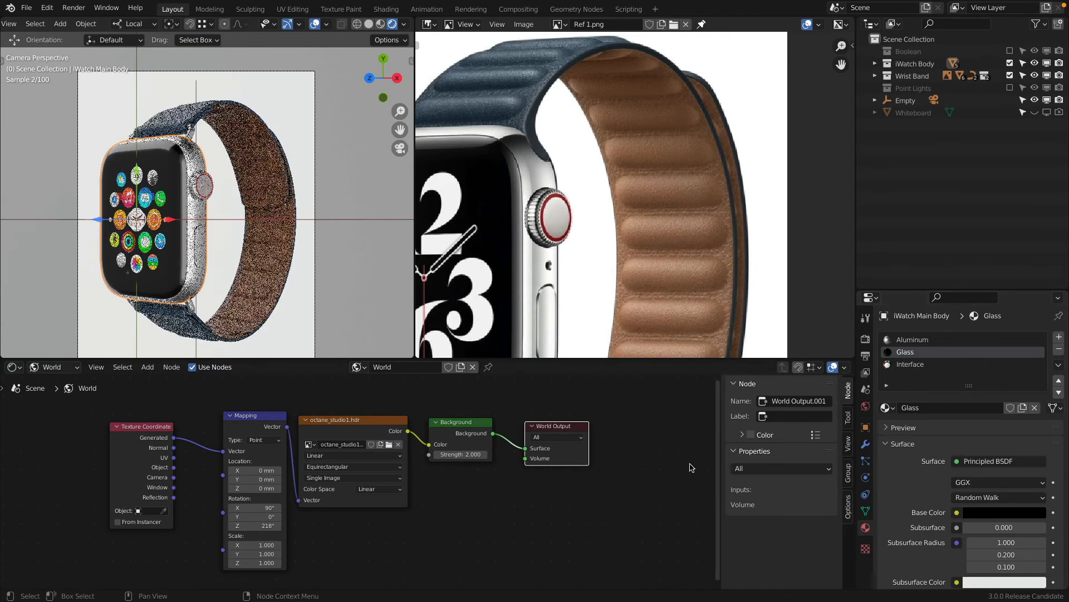
Select the main body's Interface material slot and change the World node editor area to a 3D Viewport.
click(920, 366)
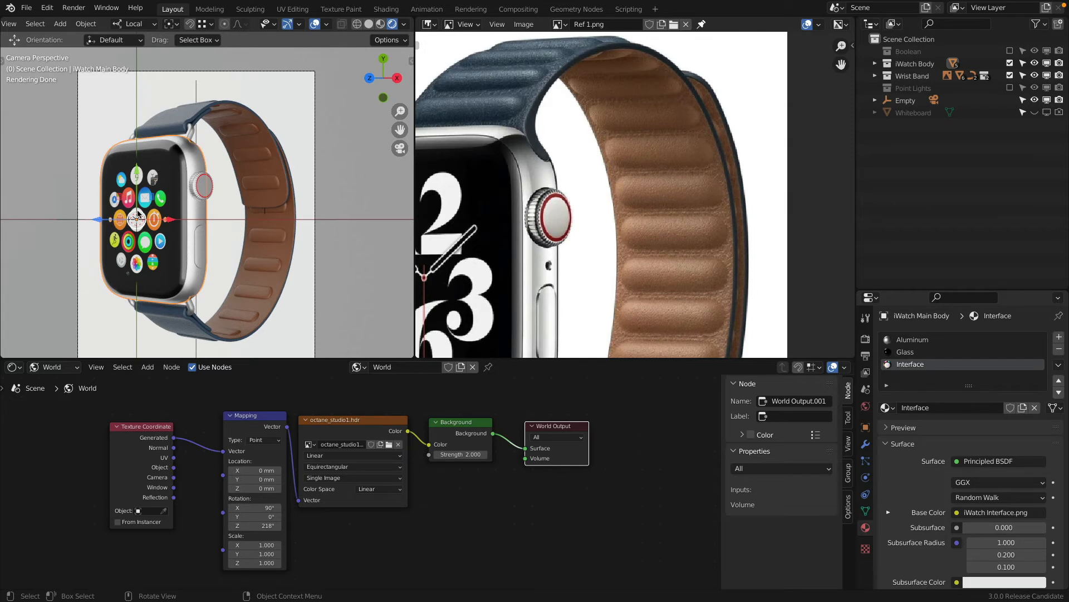
scroll(565, 178, down, 5)
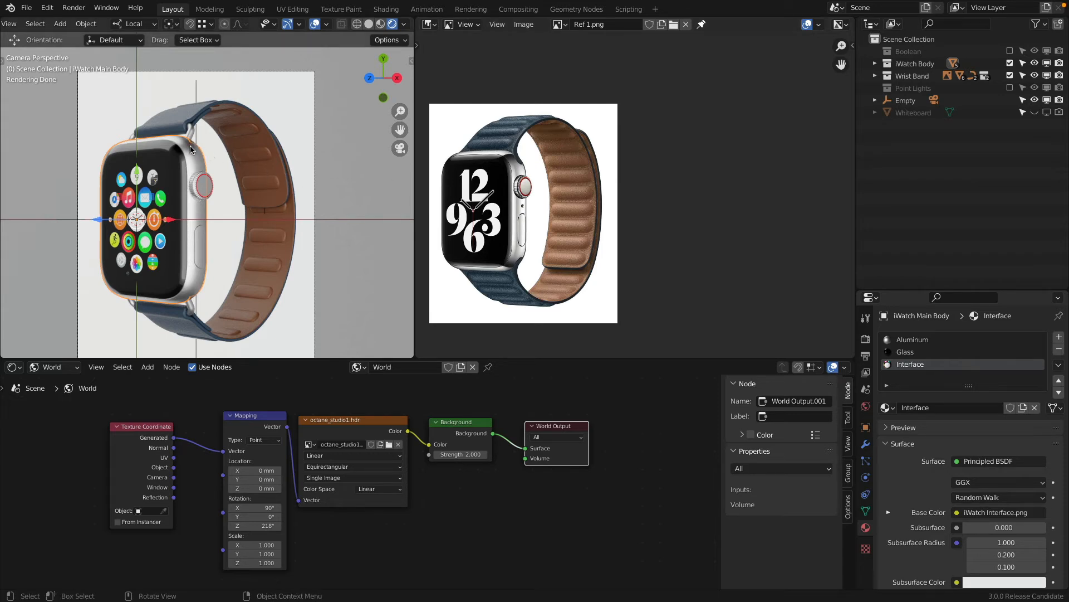
scroll(552, 202, down, 2)
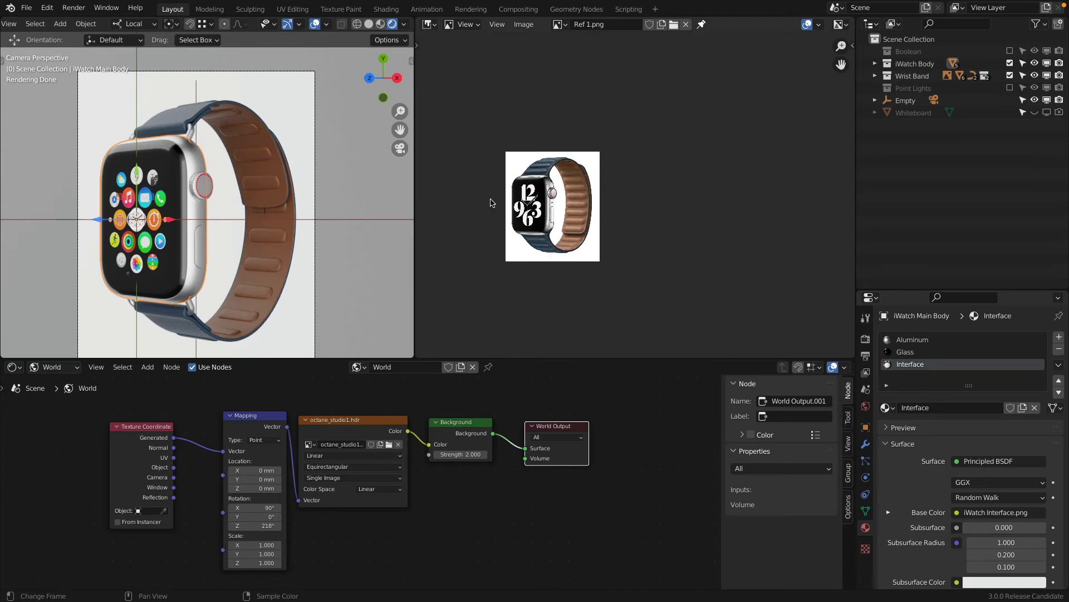
click(11, 367)
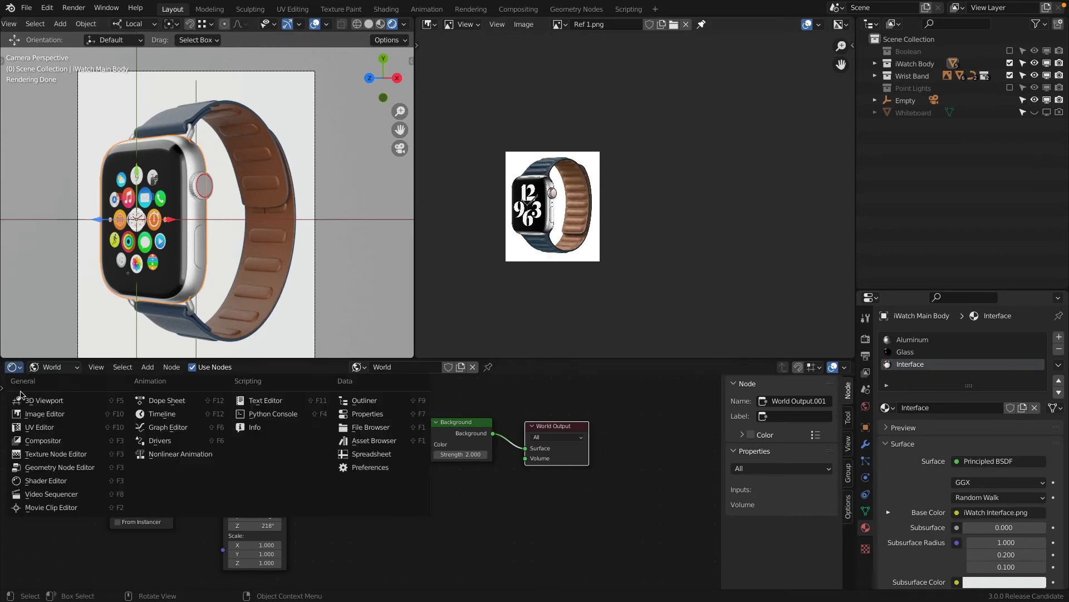
click(22, 398)
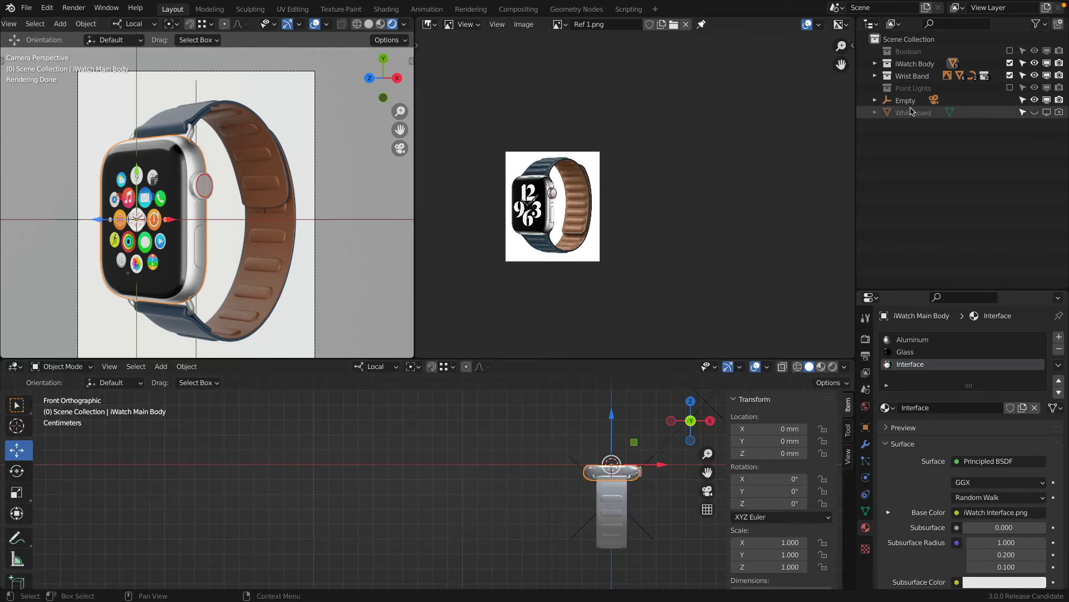
Add a mesh plane, scale it down, and raise it along Z to about 111 mm above the watch.
scroll(557, 446, down, 4)
key(shift+a)
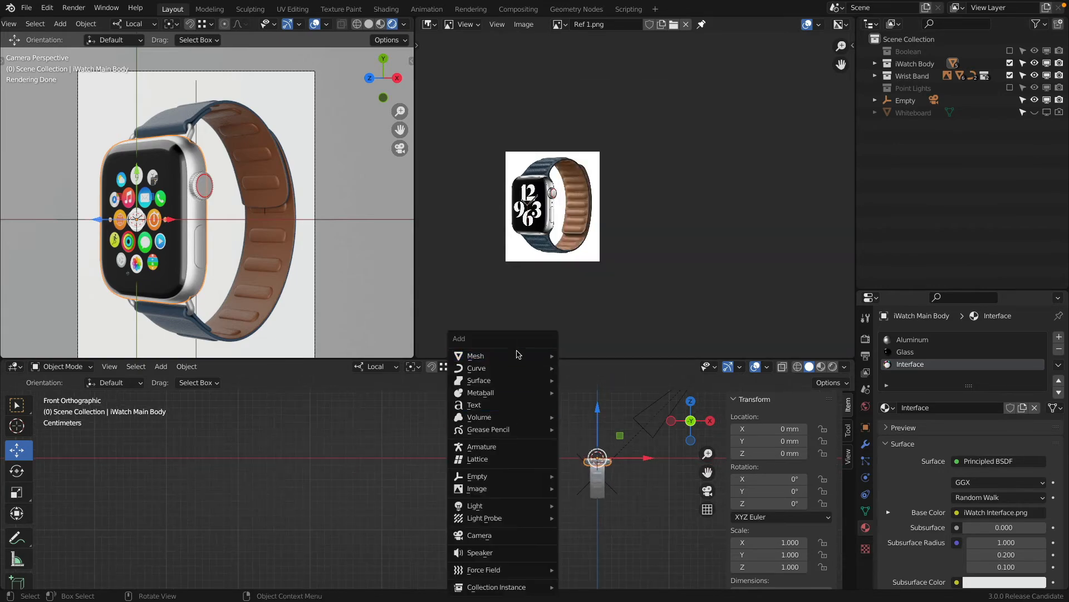
mouse_move(524, 356)
click(619, 93)
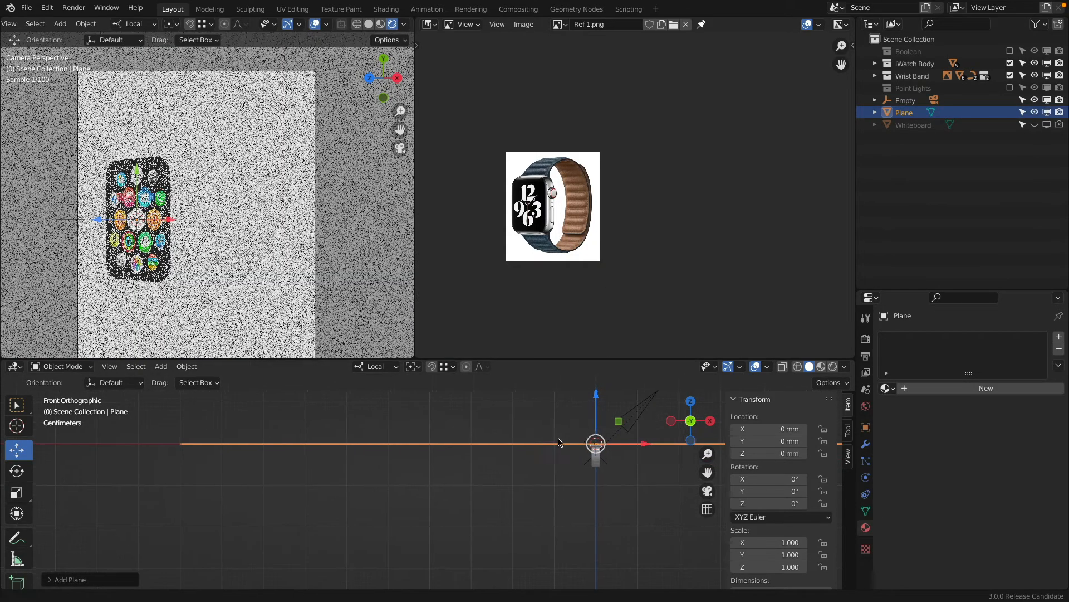
key(s)
click(480, 501)
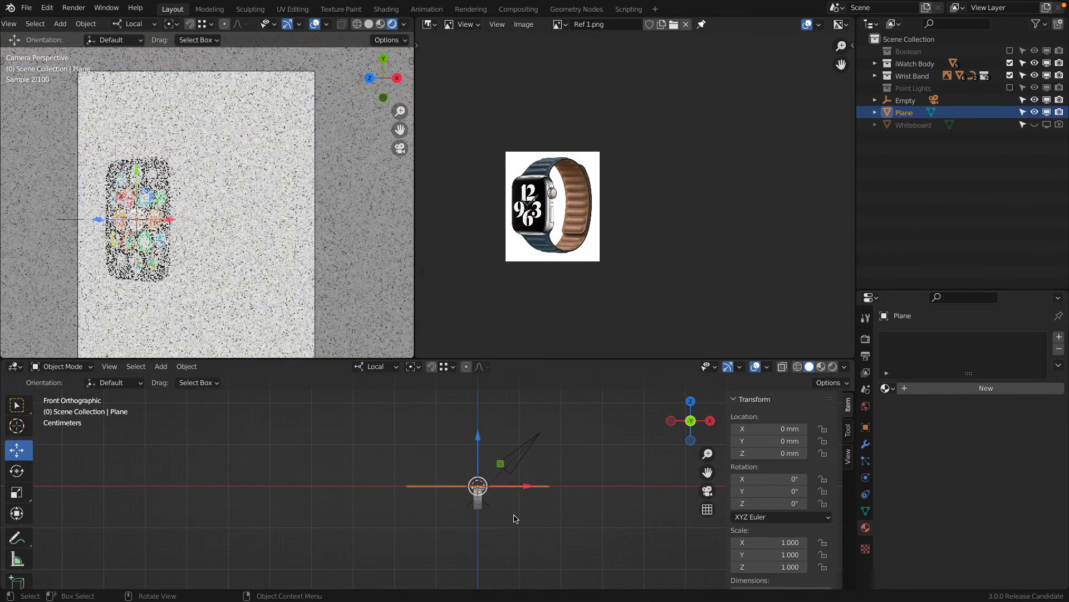
key(g)
key(z)
click(530, 471)
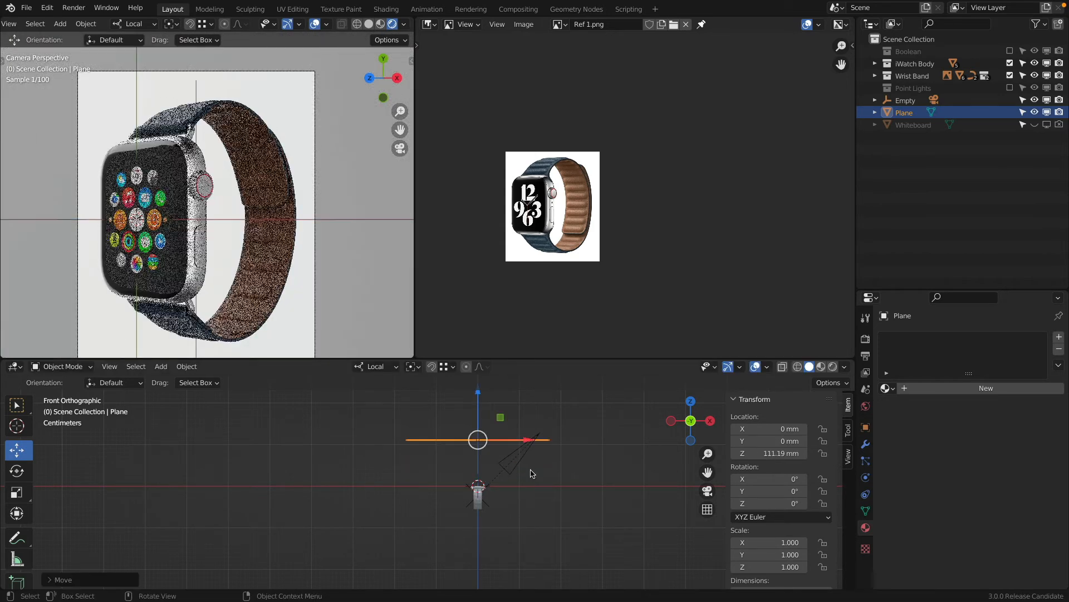
Create a new material for the plane and set its base color to pure black.
click(936, 388)
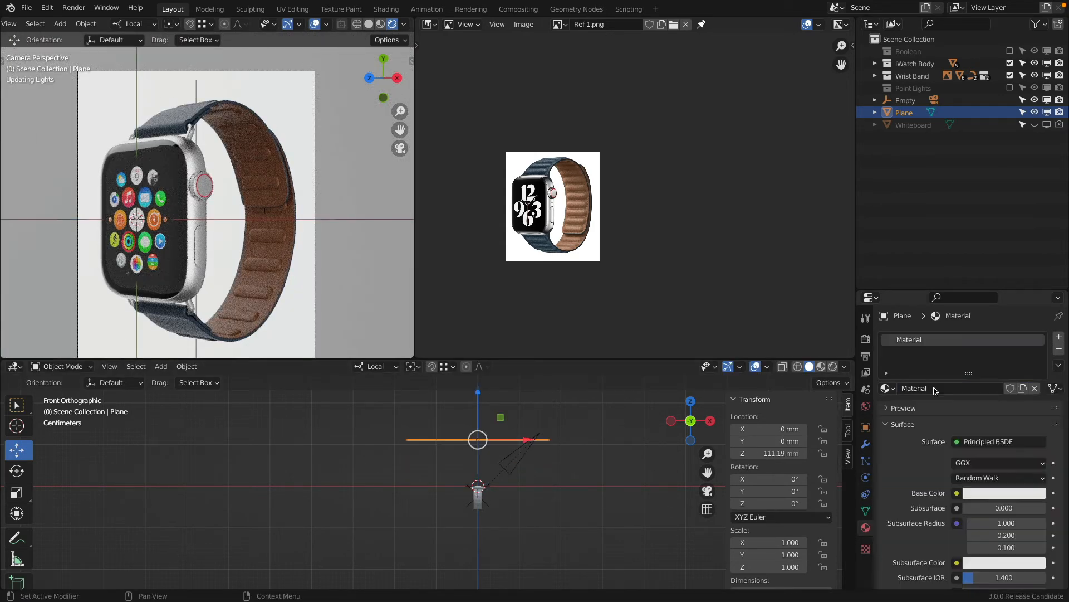
click(1005, 497)
drag(1035, 383, 1034, 413)
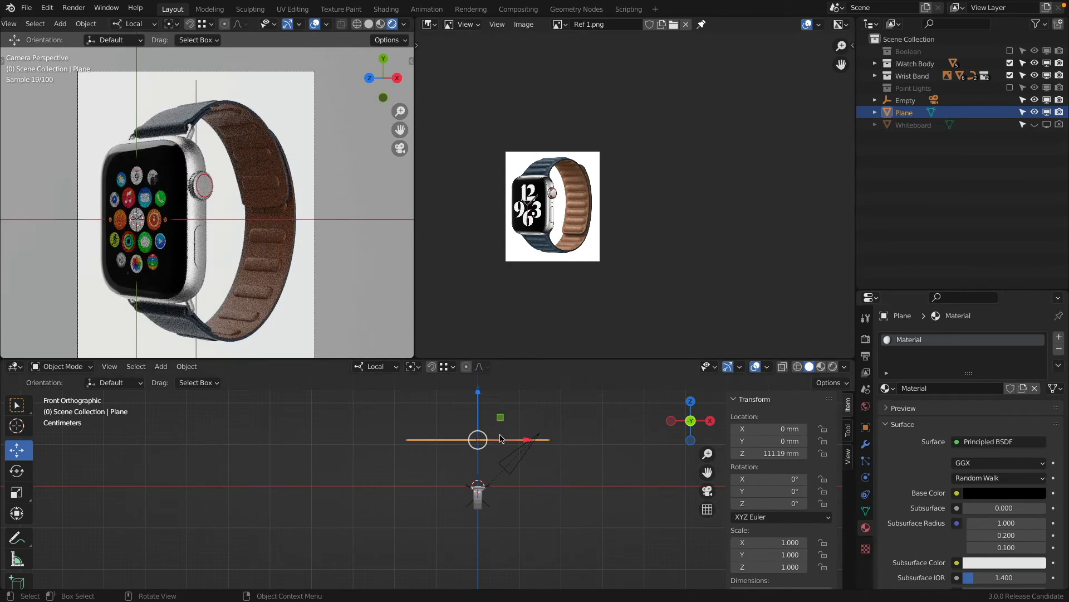
Rotate the plane to about -91° around Y and place it on the crown side at about X 197 mm, Z -8 mm.
key(g)
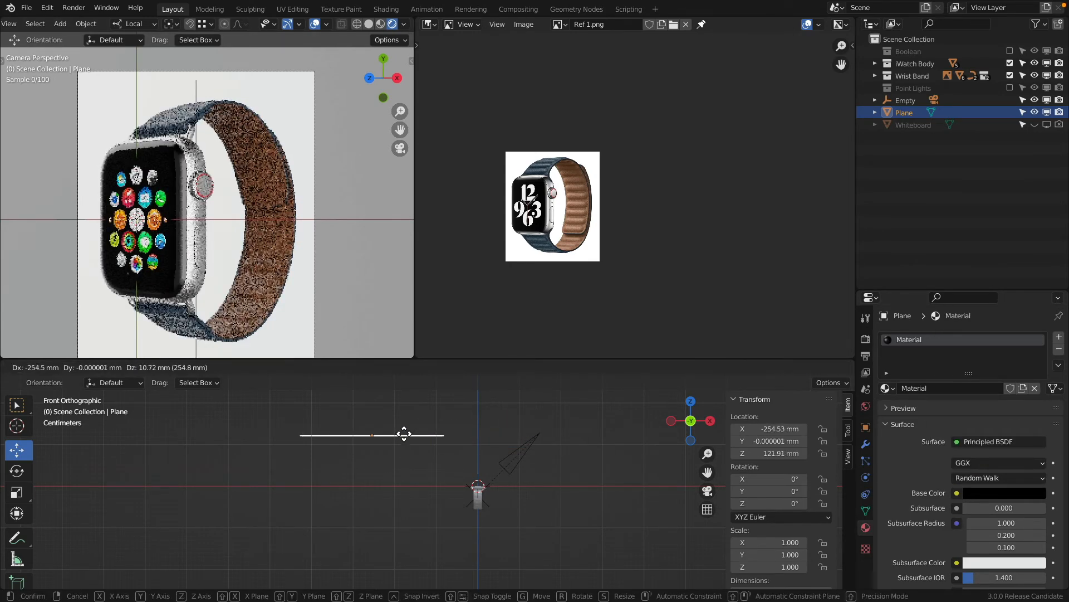
click(403, 478)
key(r)
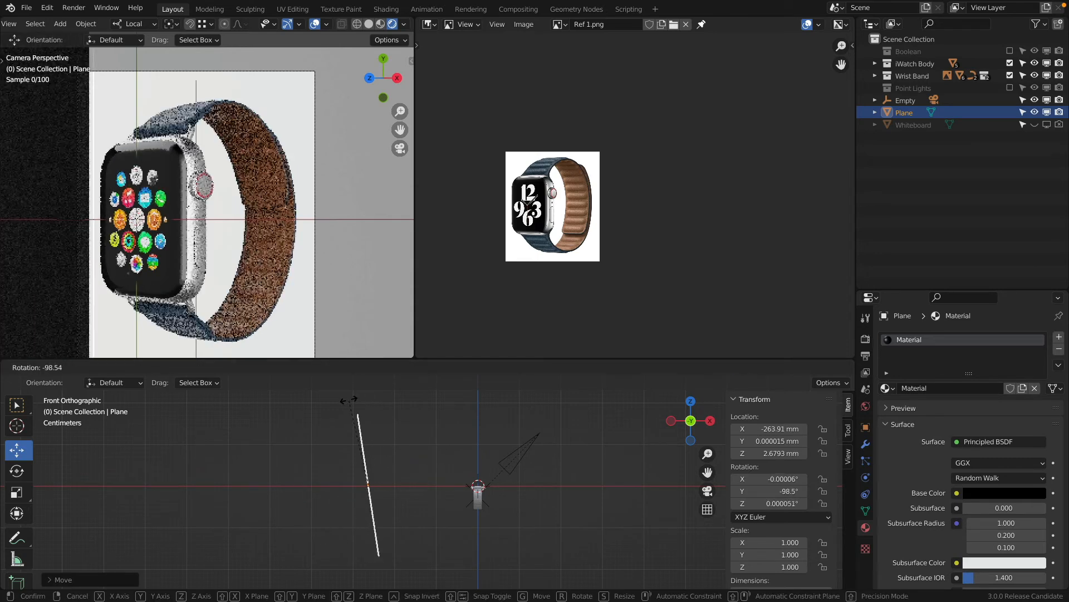
click(362, 425)
key(g)
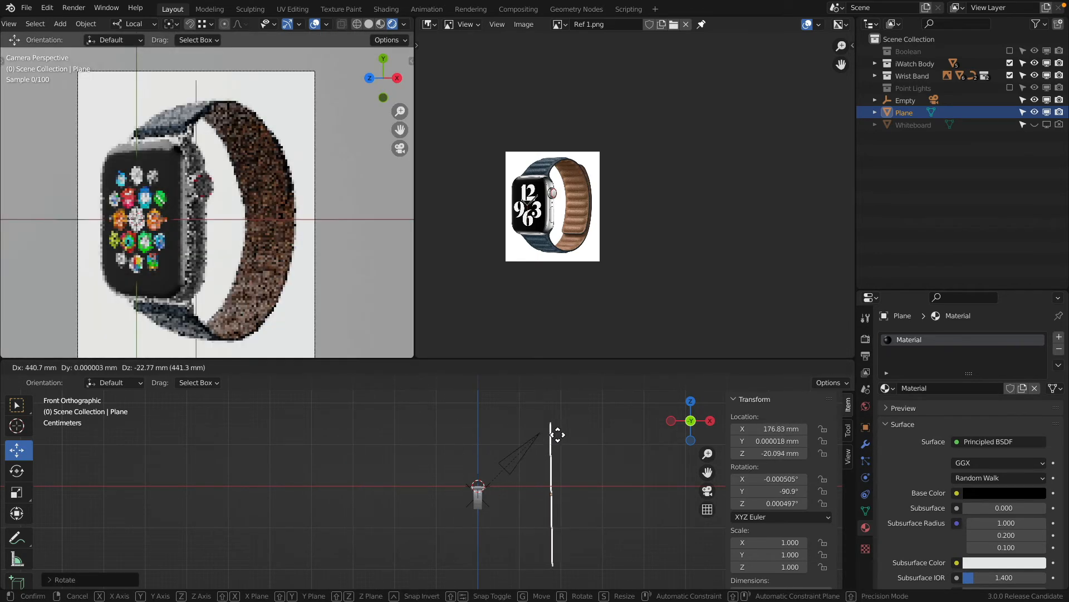
click(553, 431)
key(g)
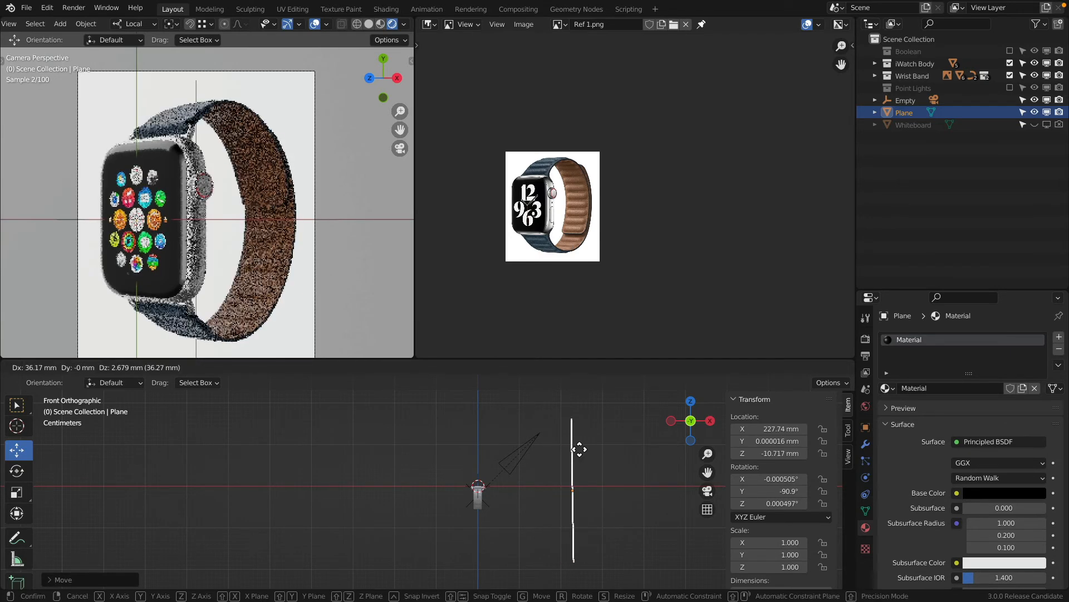
click(566, 447)
Shift the upright plane outward and upward to about X 220 mm, Z 71 mm.
key(KP_7)
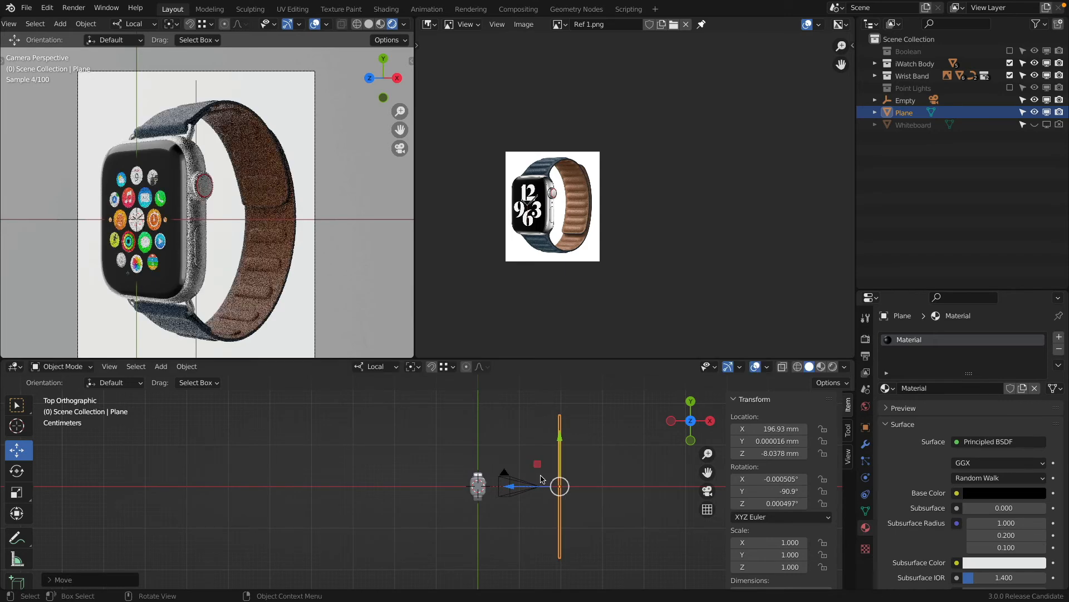
key(KP_1)
key(g)
key(z)
key(z)
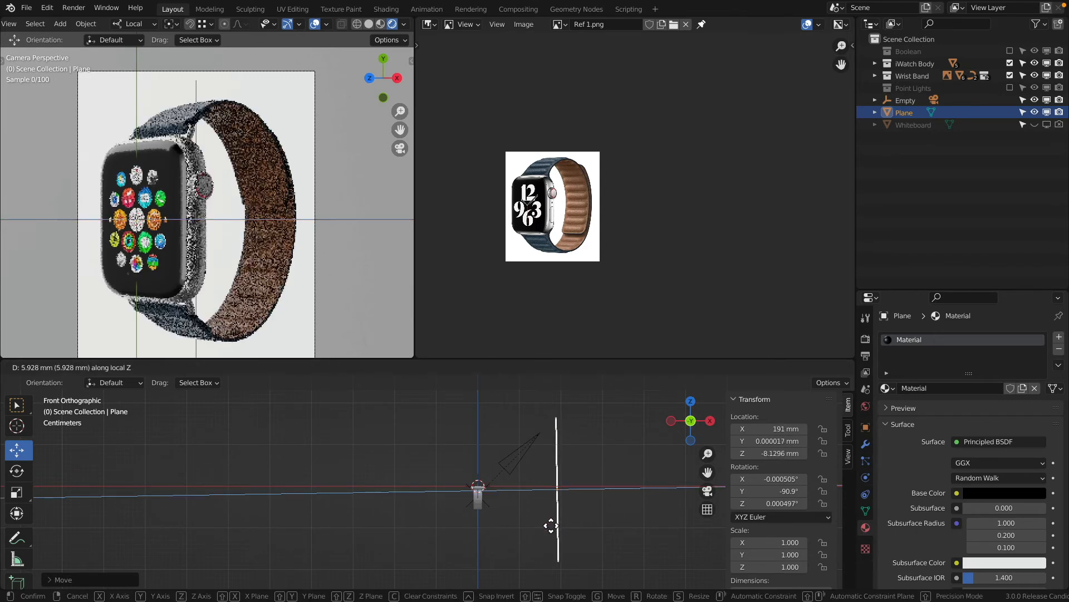
key(z)
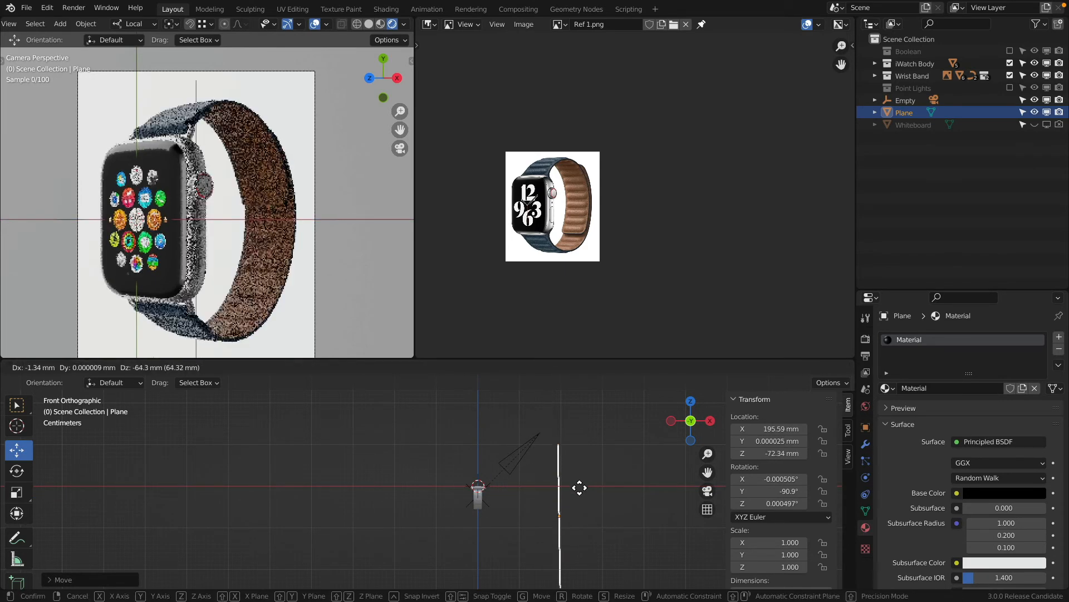
click(588, 439)
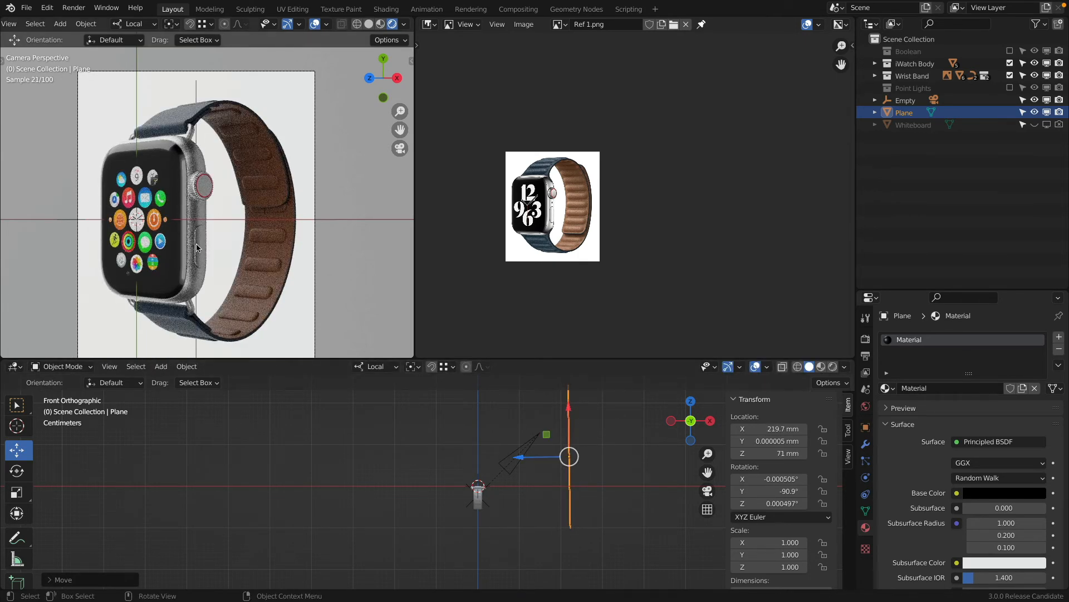
Try enlarging the plane to a scale of about 4.99 to test its effect on the watch's side reflections.
scroll(198, 223, up, 4)
scroll(198, 223, down, 3)
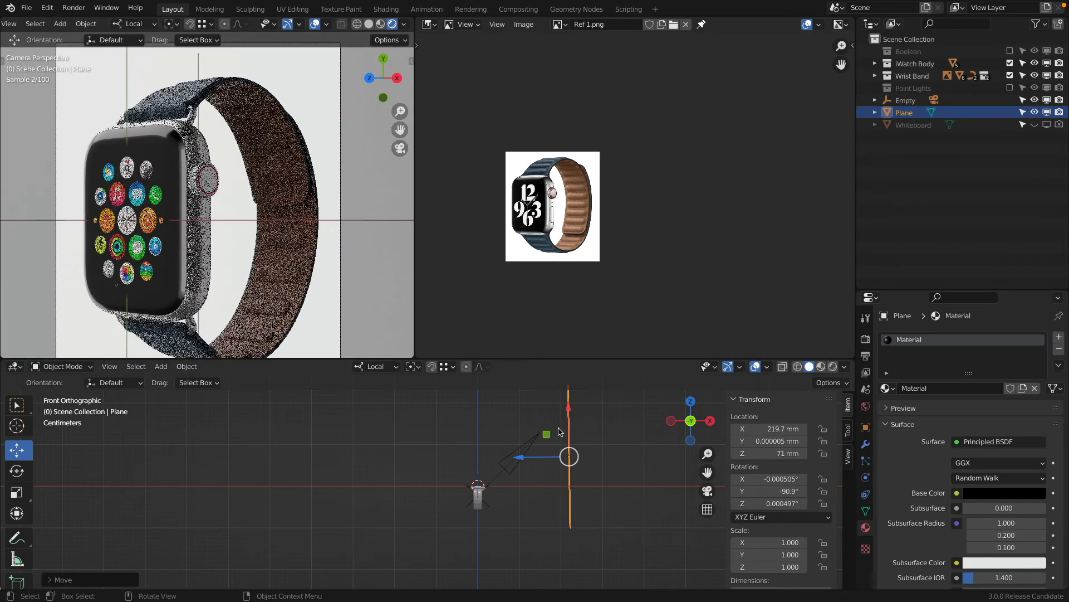
scroll(592, 448, down, 3)
key(s)
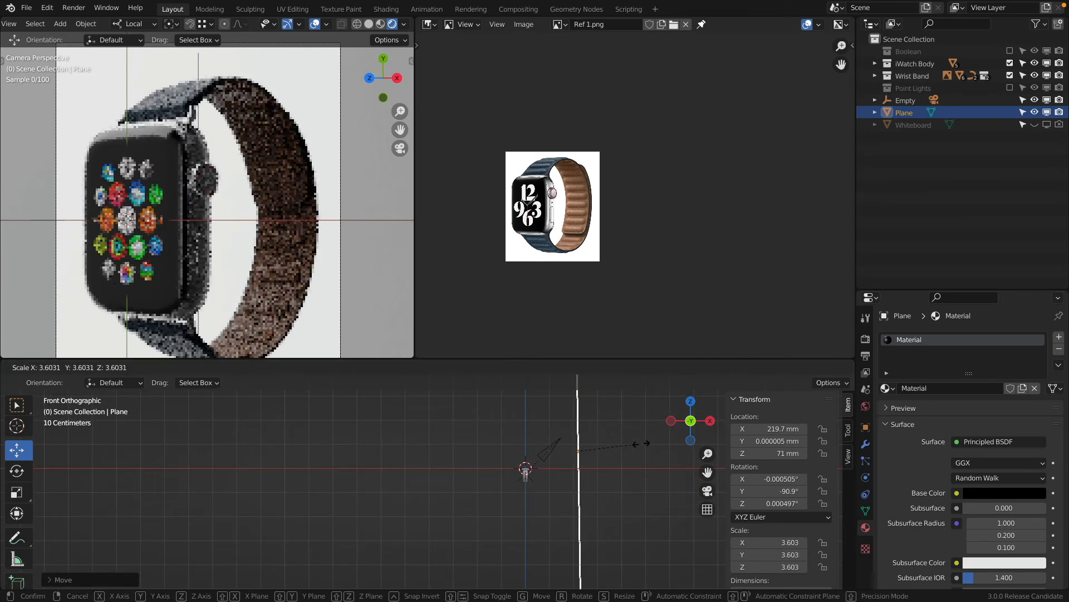
click(663, 442)
middle_drag(518, 435, 492, 434)
key(KP_1)
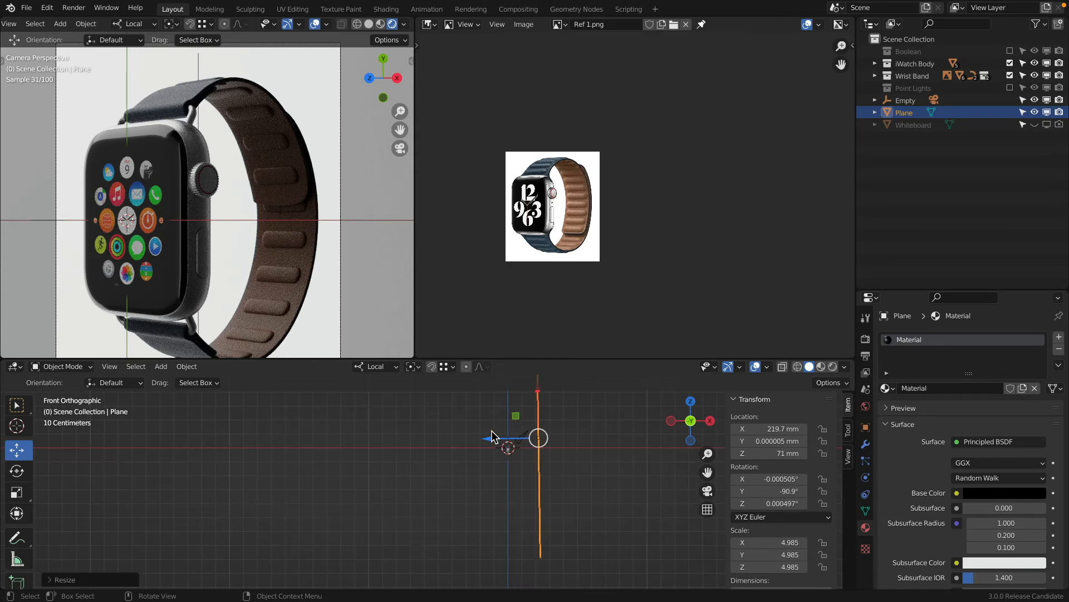
Shrink the plane to a uniform scale of about -0.37 and reset its X, Y and Z rotation to 0°.
scroll(523, 452, up, 5)
key(s)
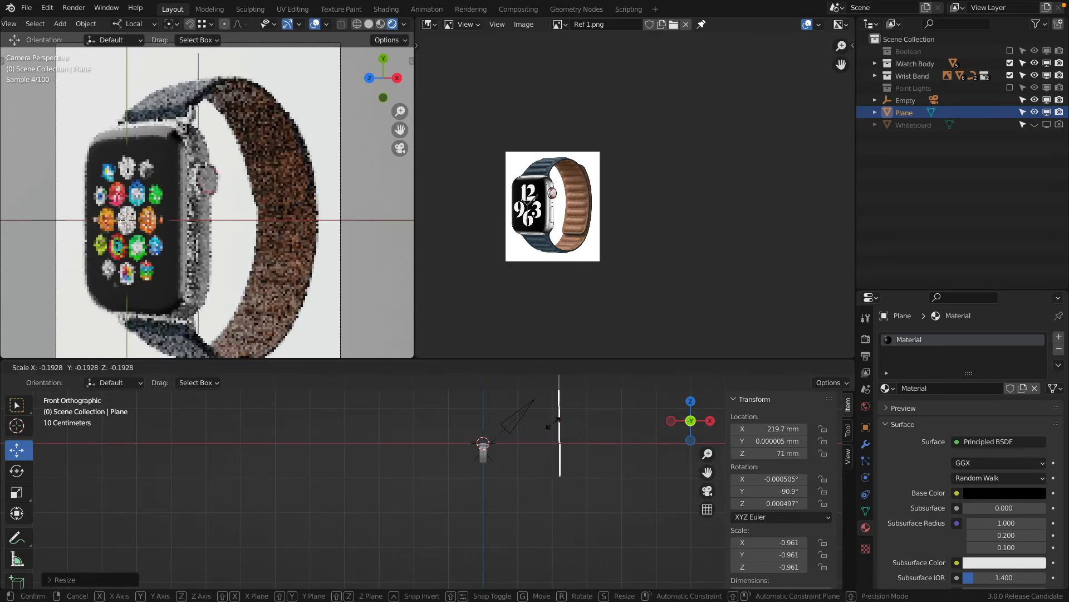
click(561, 426)
middle_drag(564, 438, 501, 459)
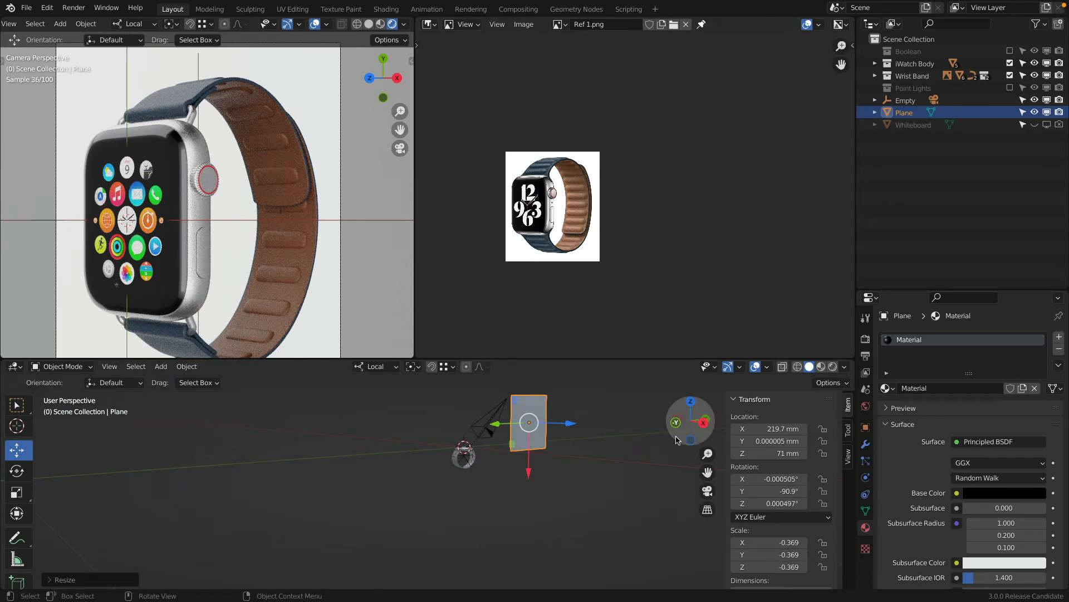
key(n)
key(n)
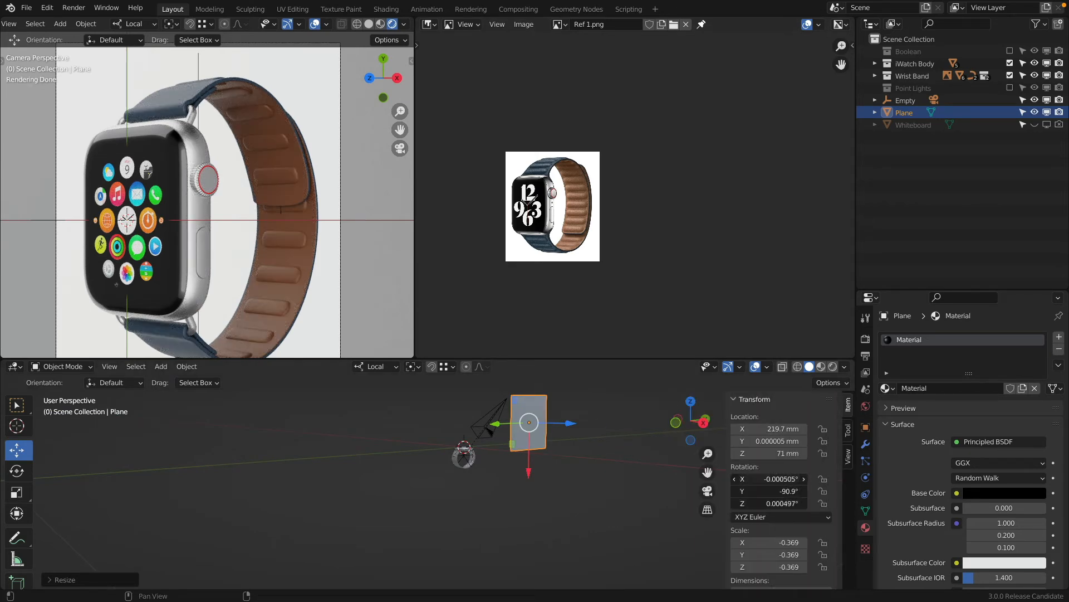
double_click(780, 479)
text(0)
key(Return)
Scale the plane along its local Y to about -0.51 and along its local X to about -0.20.
middle_drag(595, 444, 575, 487)
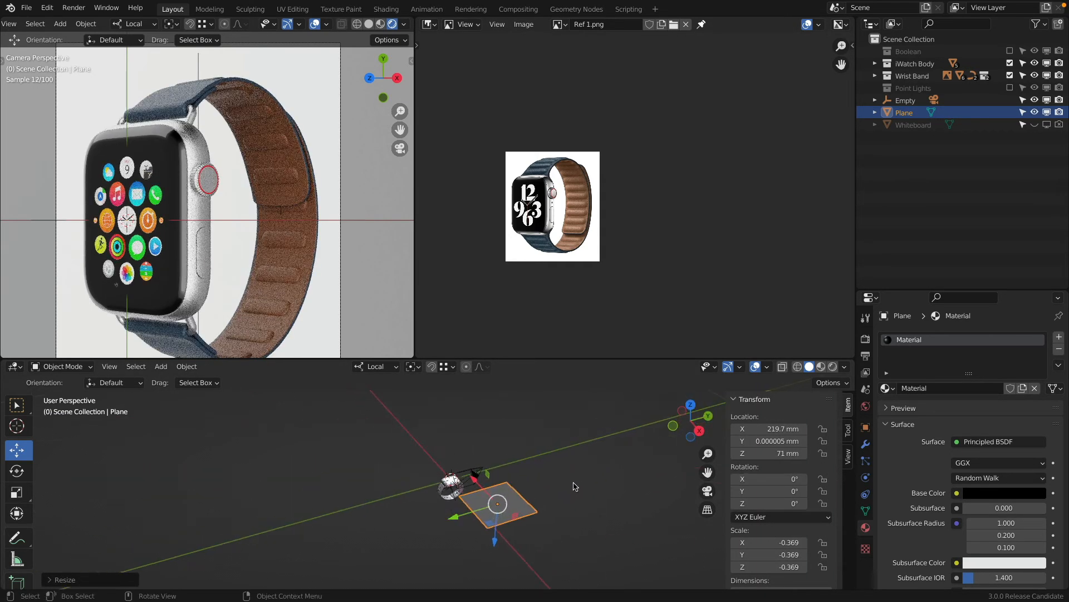
key(s)
key(y)
click(577, 492)
key(s)
key(x)
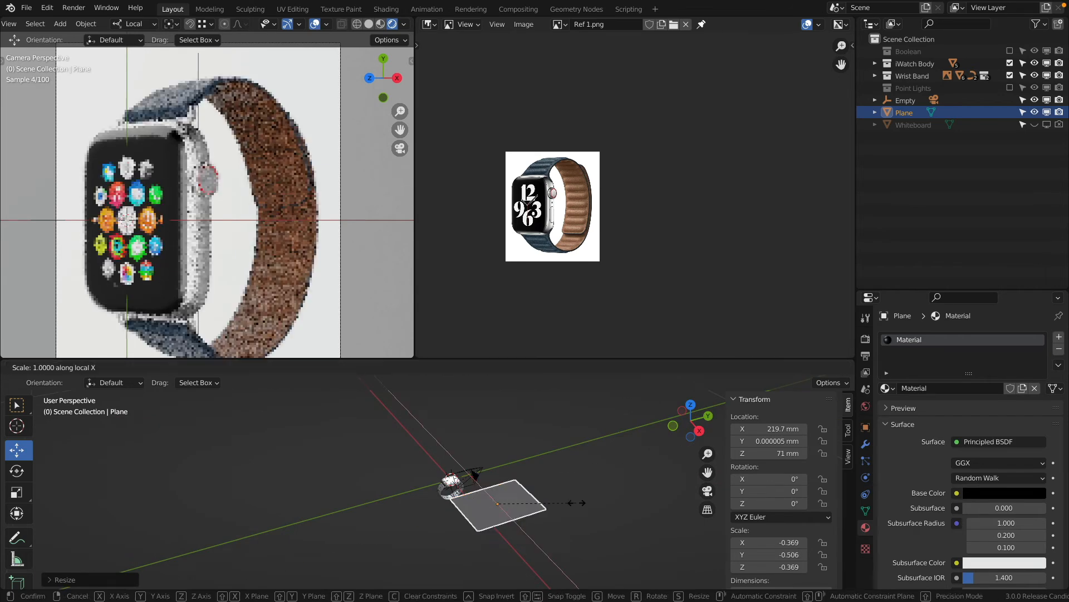
click(543, 493)
Rotate the plane 90° in the front view and move it close to the watch at about X 93 mm, Z -21 mm.
key(KP_1)
text(r90)
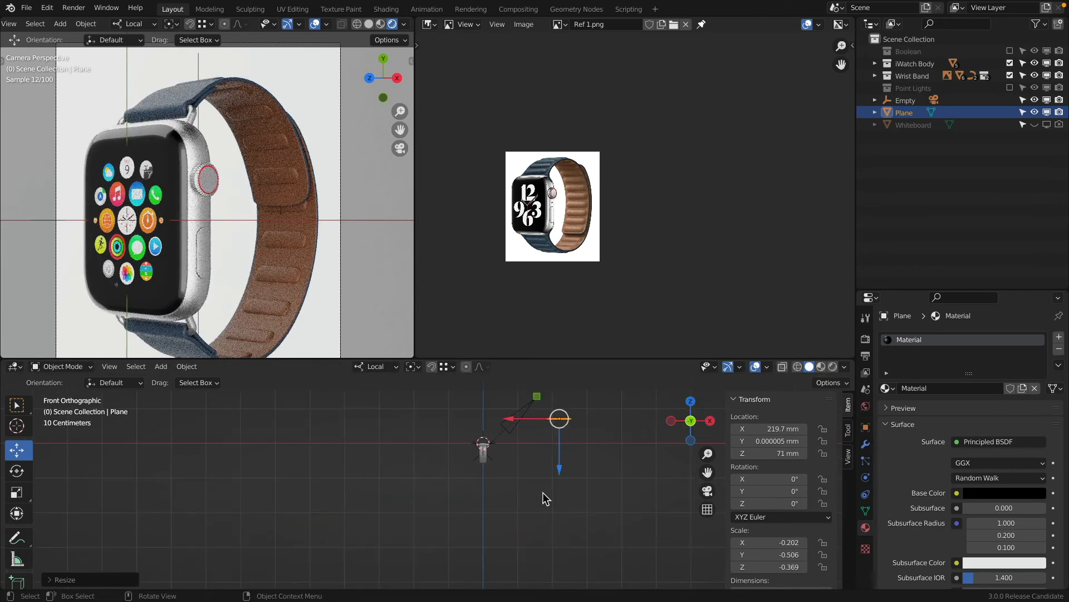
key(Return)
key(g)
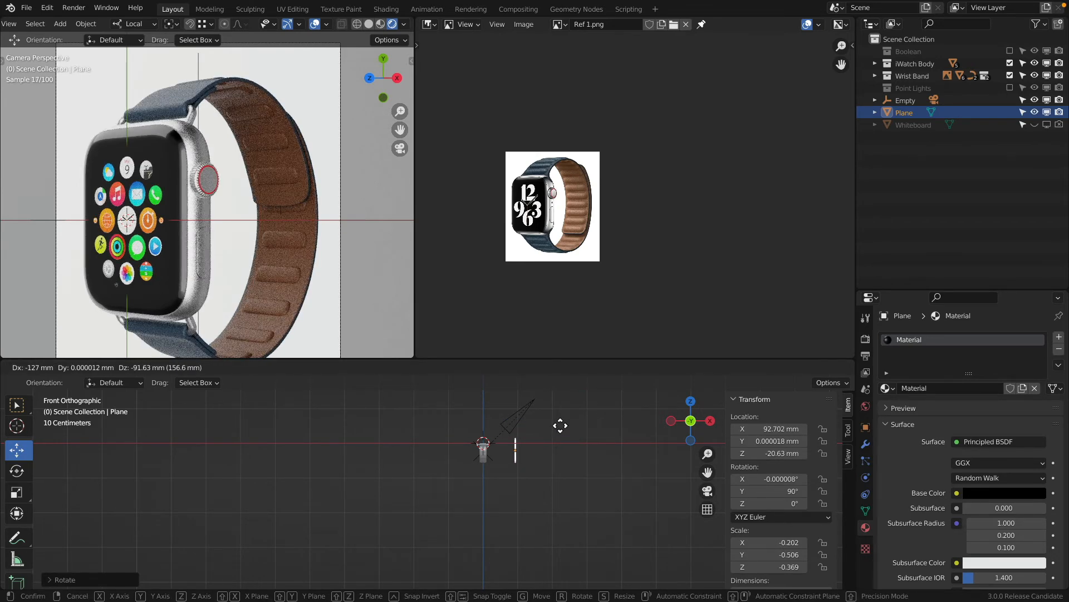
click(560, 426)
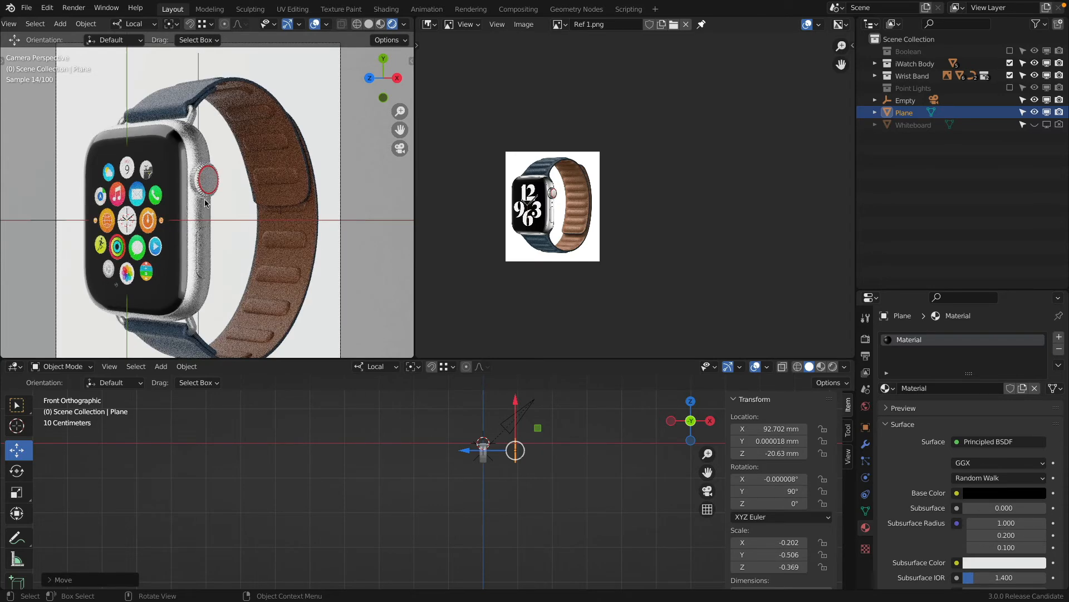
Hide and unhide the plane to compare its reflection on the watch's aluminum side and crown.
scroll(193, 123, up, 2)
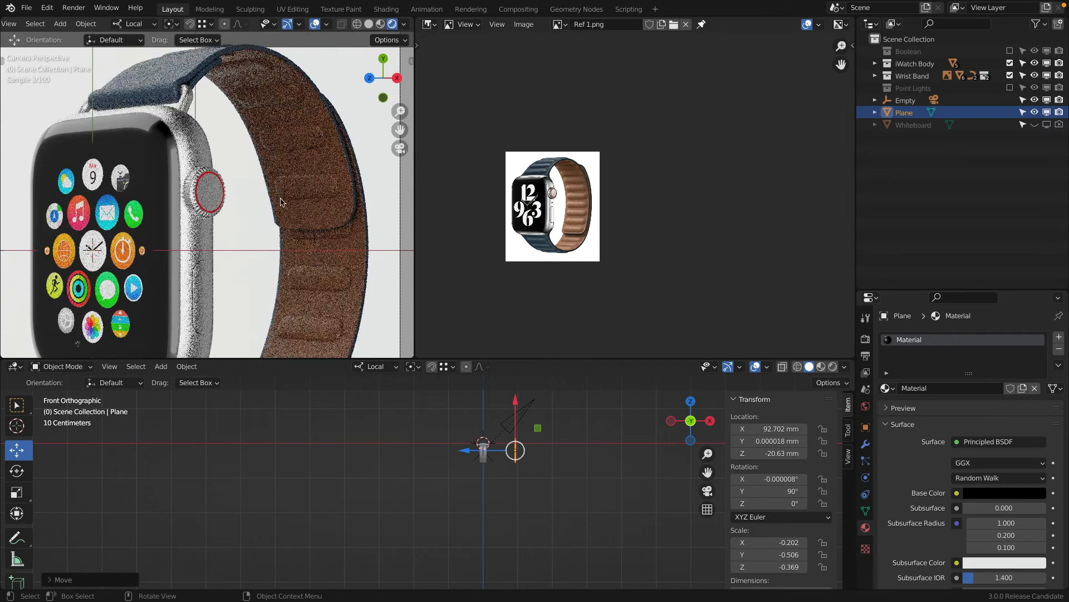
key(h)
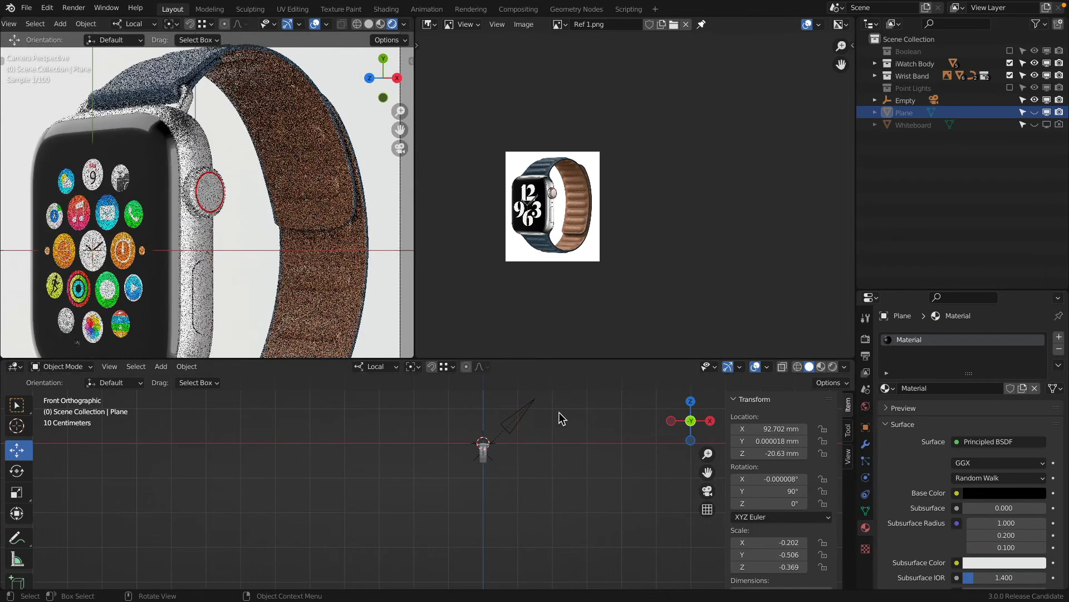
key(alt+h)
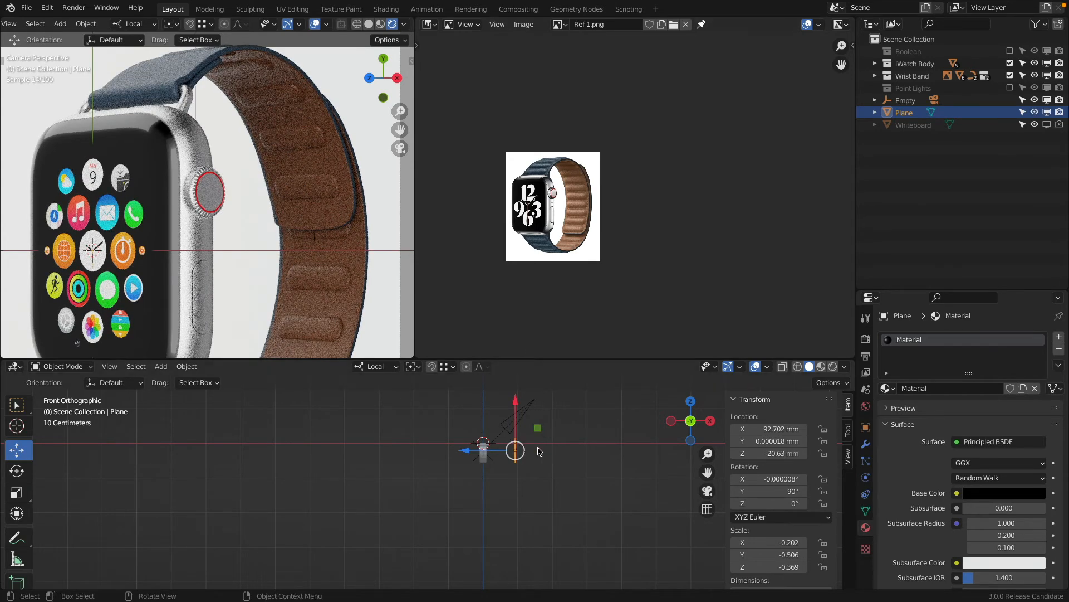
Shrink the plane along its local Y to about -0.23 and reduce its X scale to about -0.07.
middle_drag(559, 418, 569, 456)
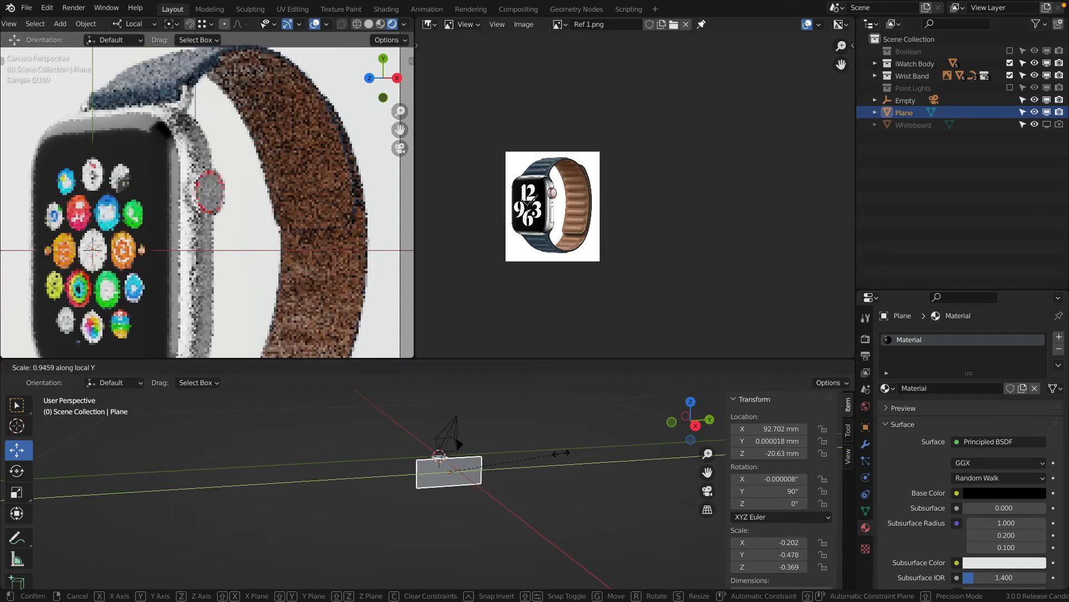
key(s)
key(y)
click(500, 463)
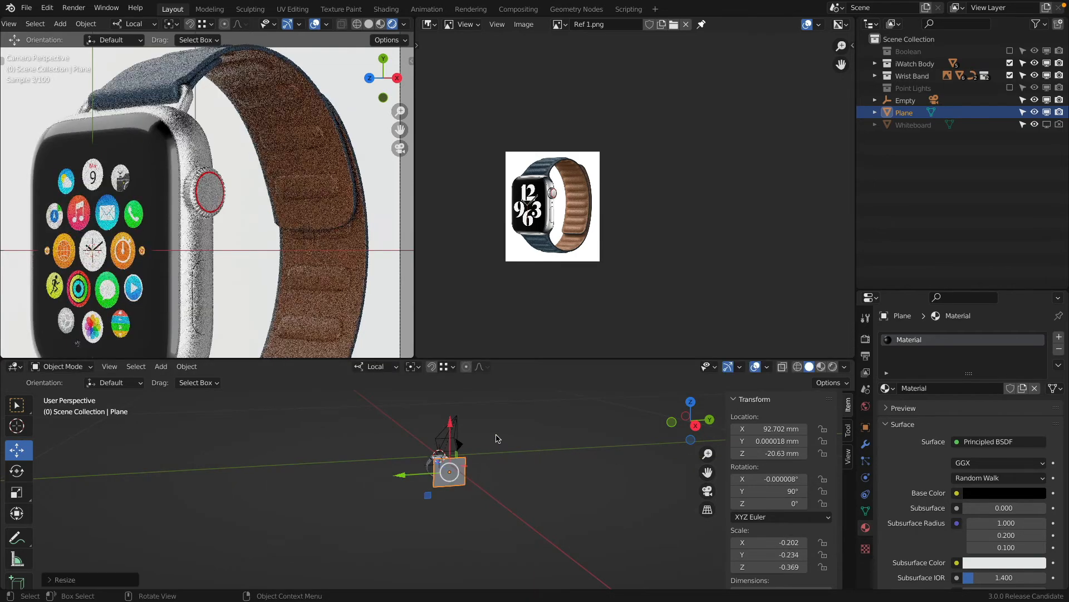
key(s)
key(z)
key(z)
key(z)
key(z)
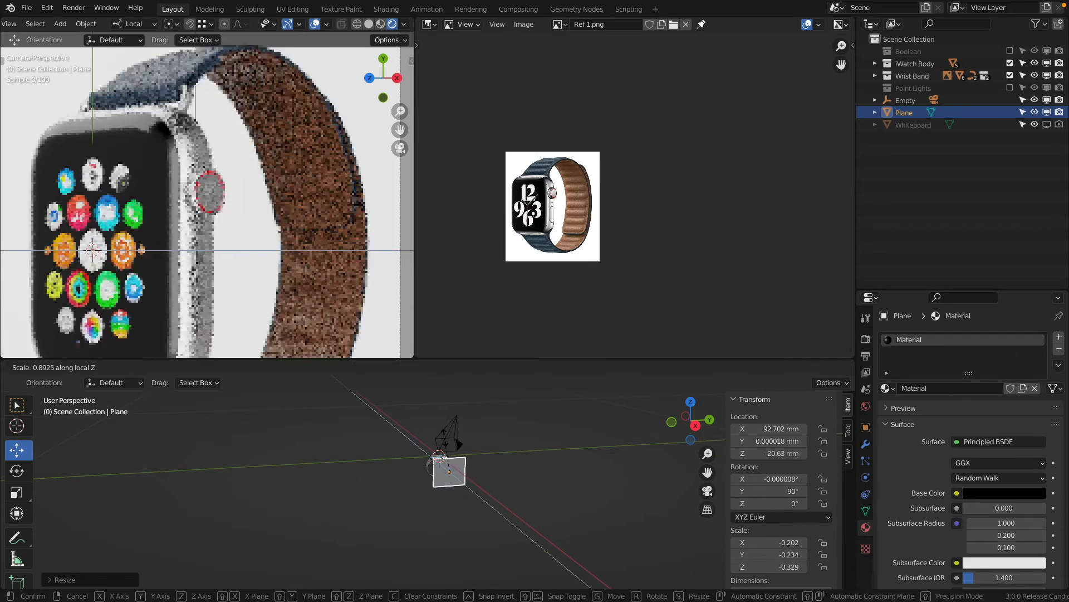
key(Return)
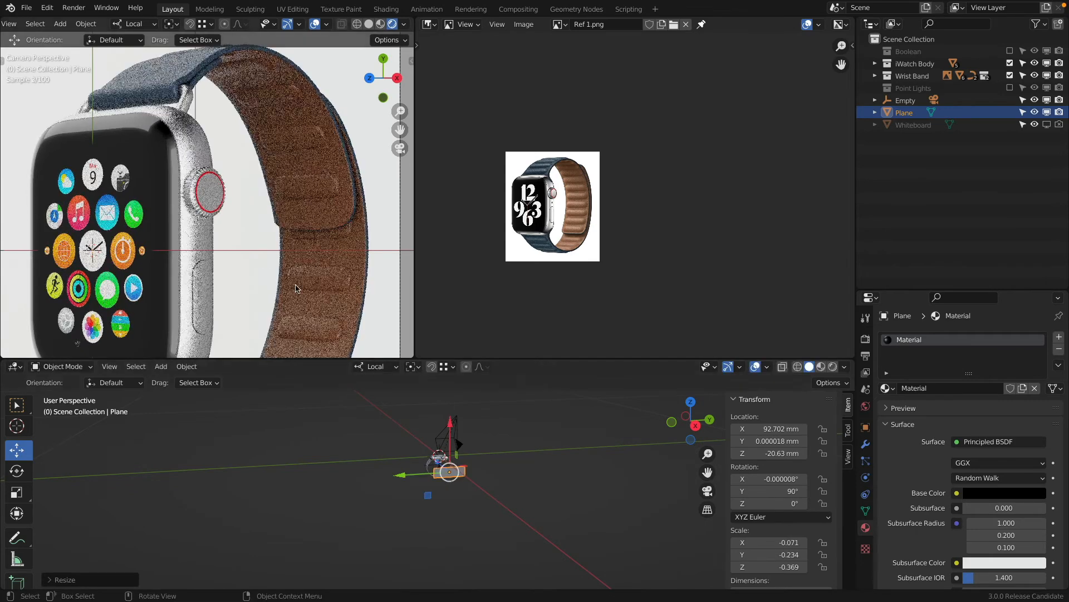
Hide and reveal the black plane's face in Edit Mode to compare the watch render with and without its reflection.
key(Tab)
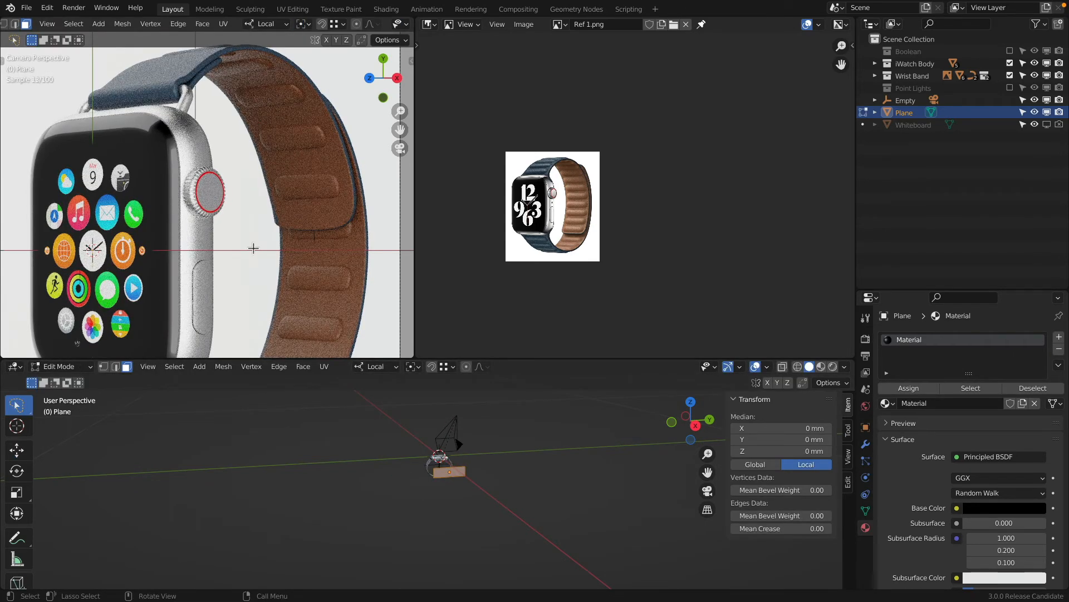
key(h)
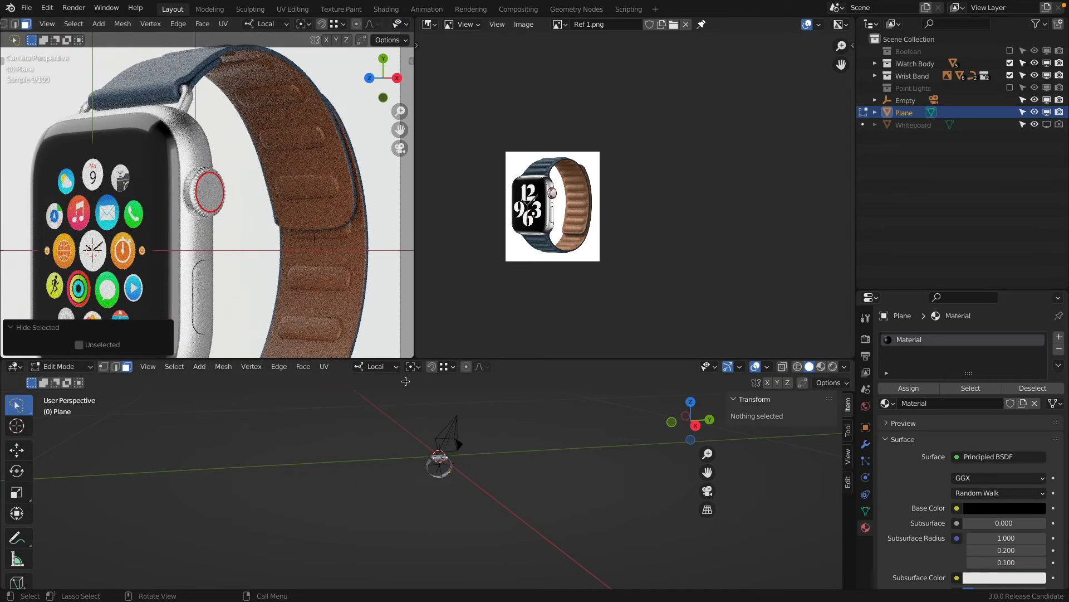
key(alt+h)
Delete the black plane's vertices and remove the empty Plane object from the scene.
key(x)
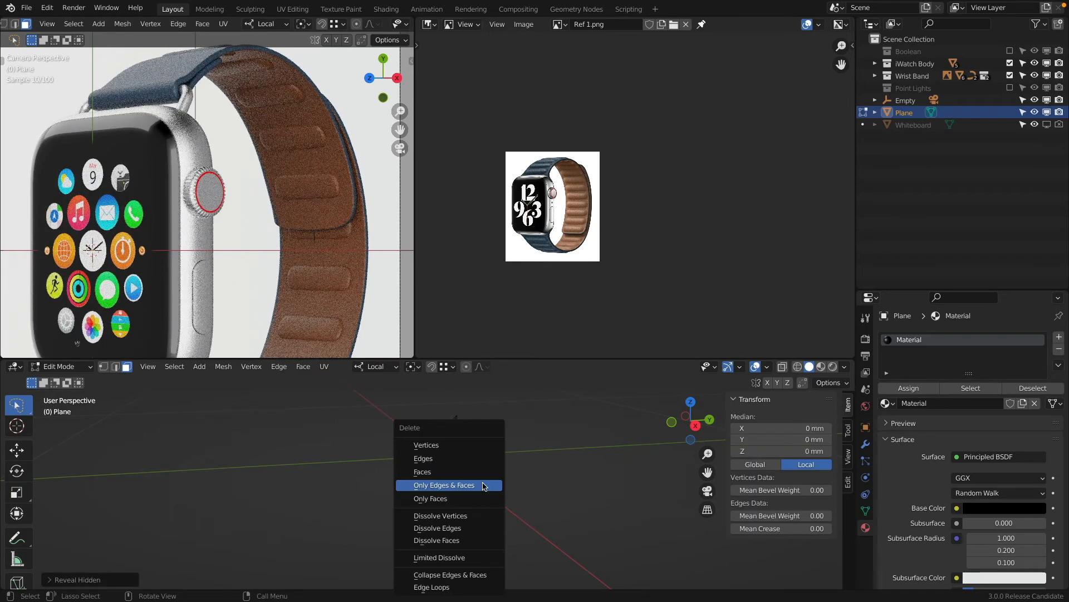
click(426, 445)
key(Tab)
key(x)
click(465, 458)
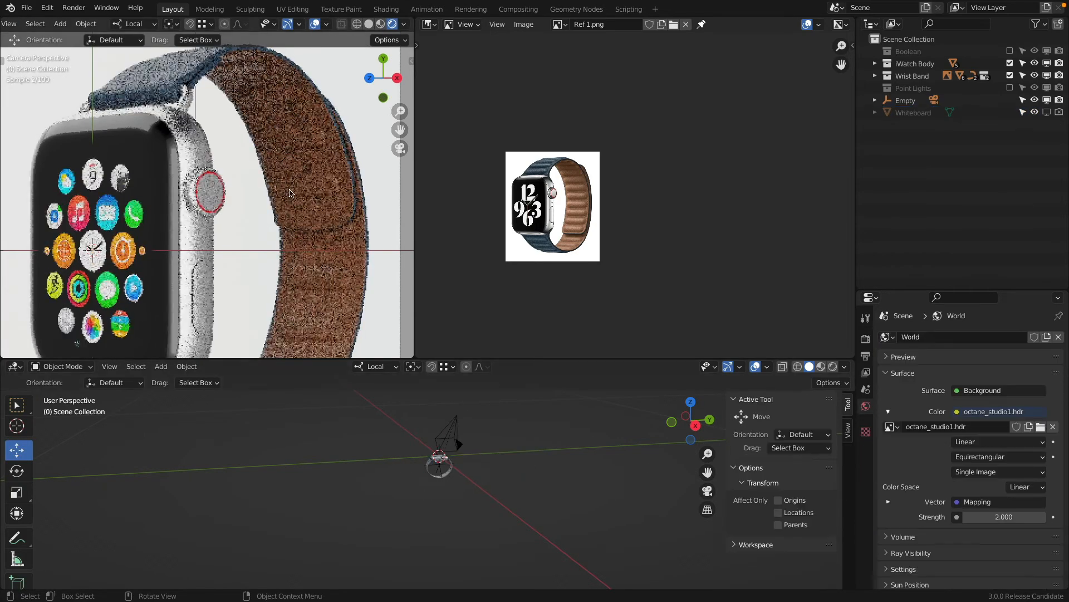
scroll(289, 194, down, 4)
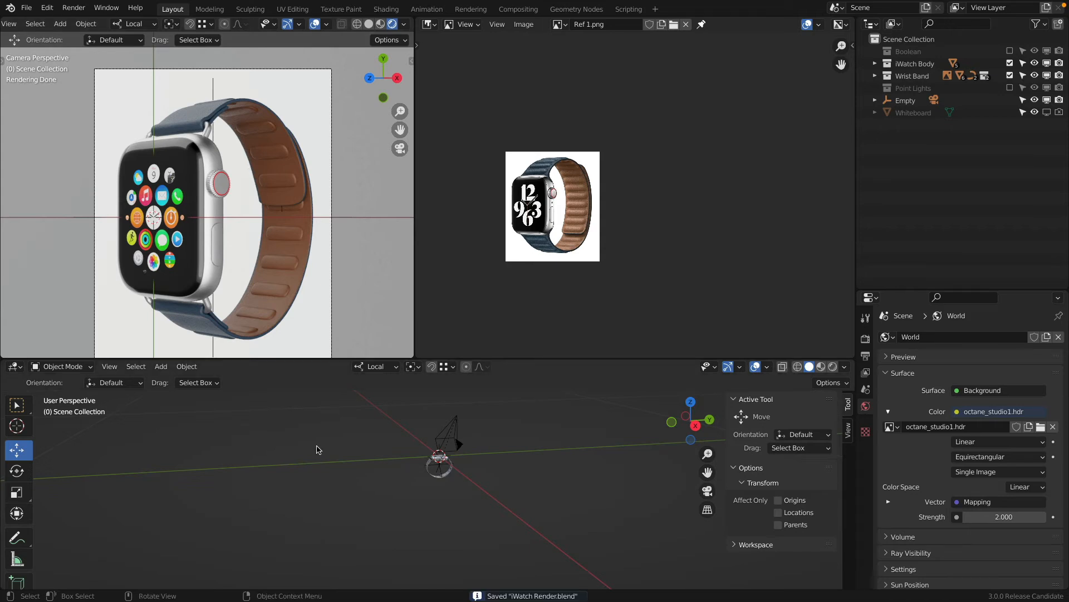
Duplicate the strap pieces Silicon.002 and Silicon.003 in place using wireframe shading, and disable the two originals in the viewports.
click(284, 174)
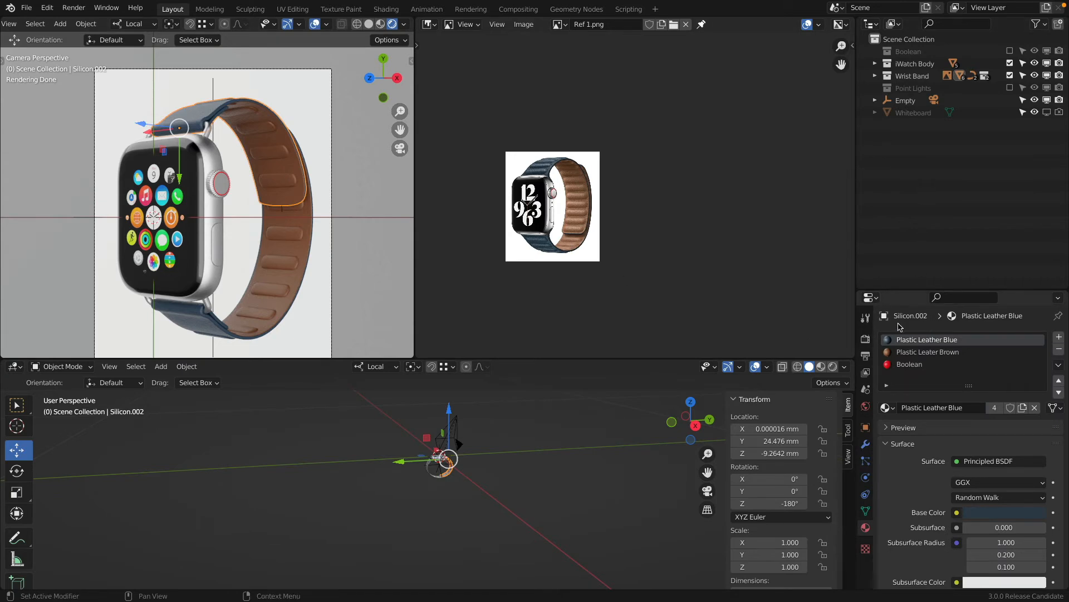
click(874, 76)
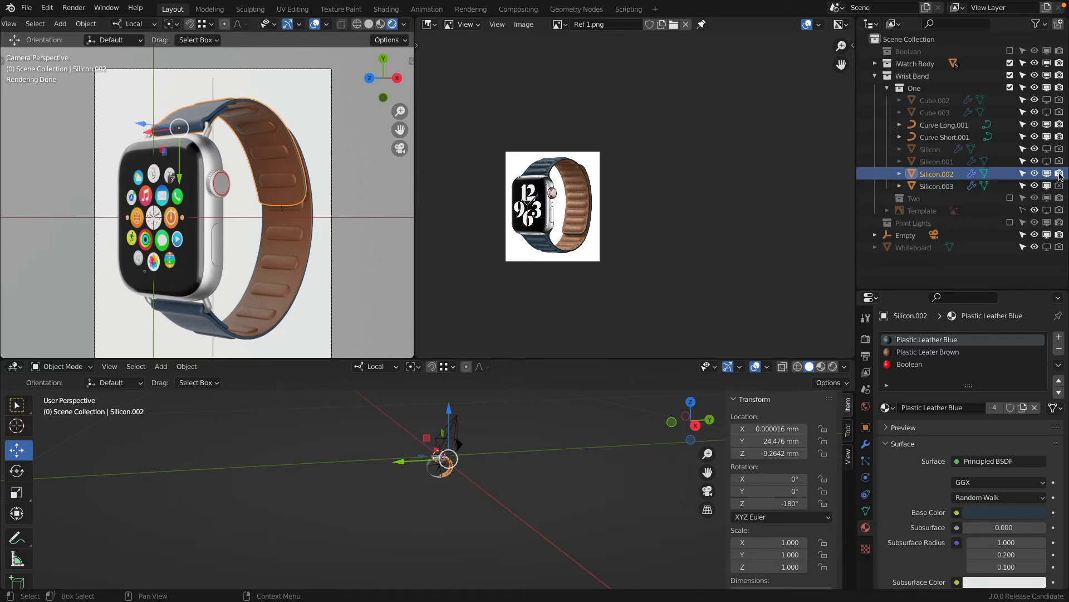
shift+click(231, 313)
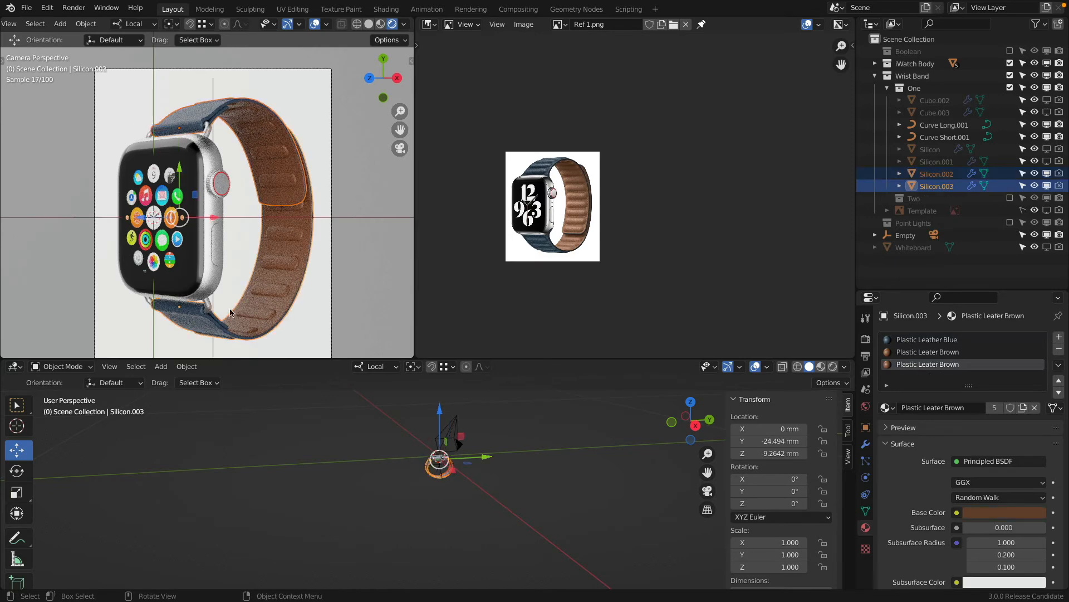
click(287, 250)
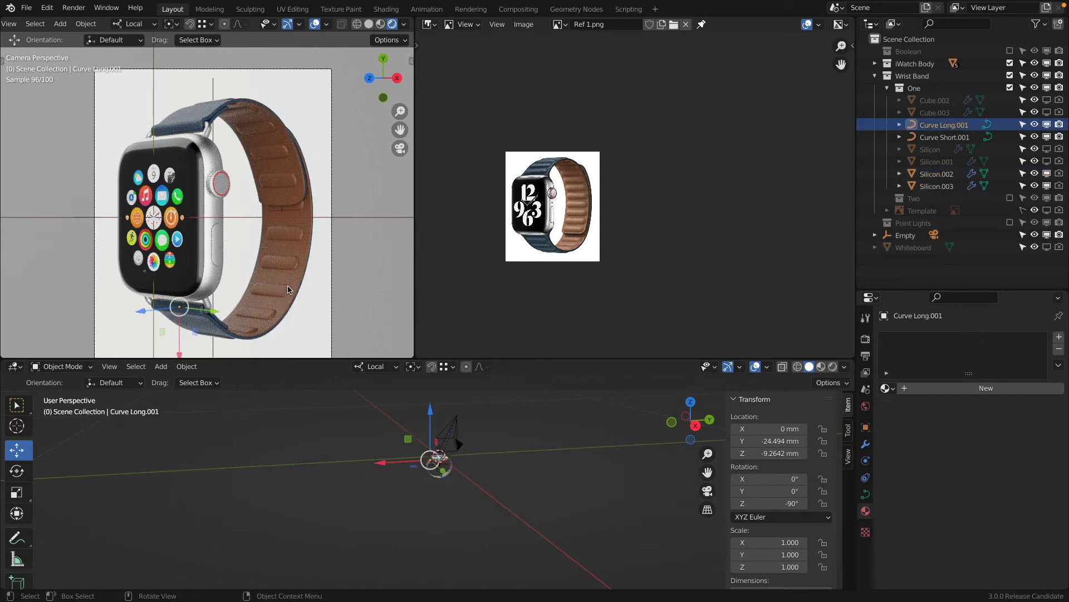
key(shift+z)
click(297, 271)
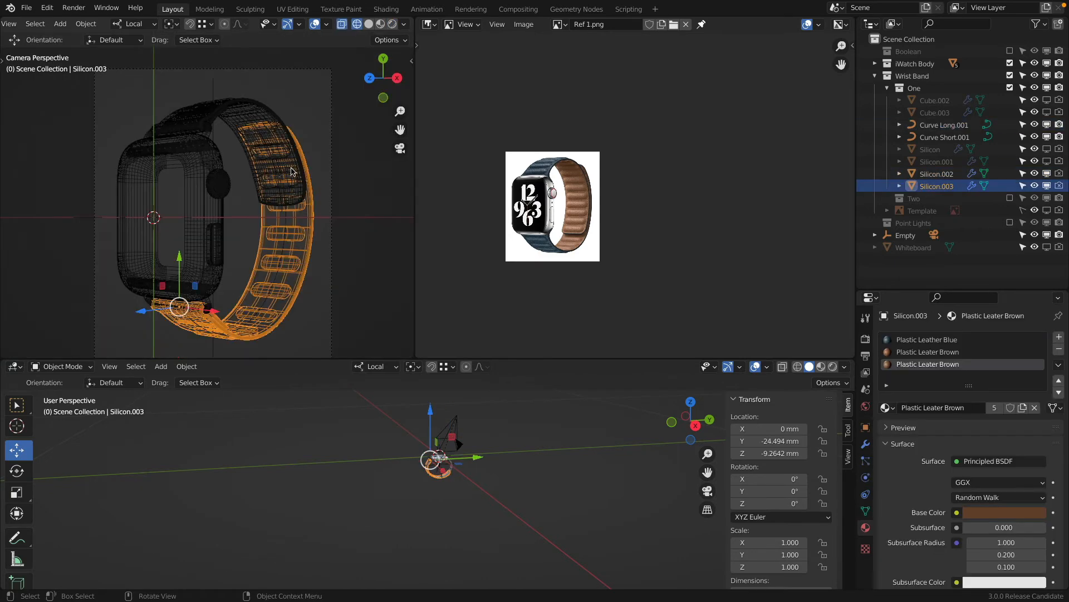
shift+click(269, 107)
key(shift+d)
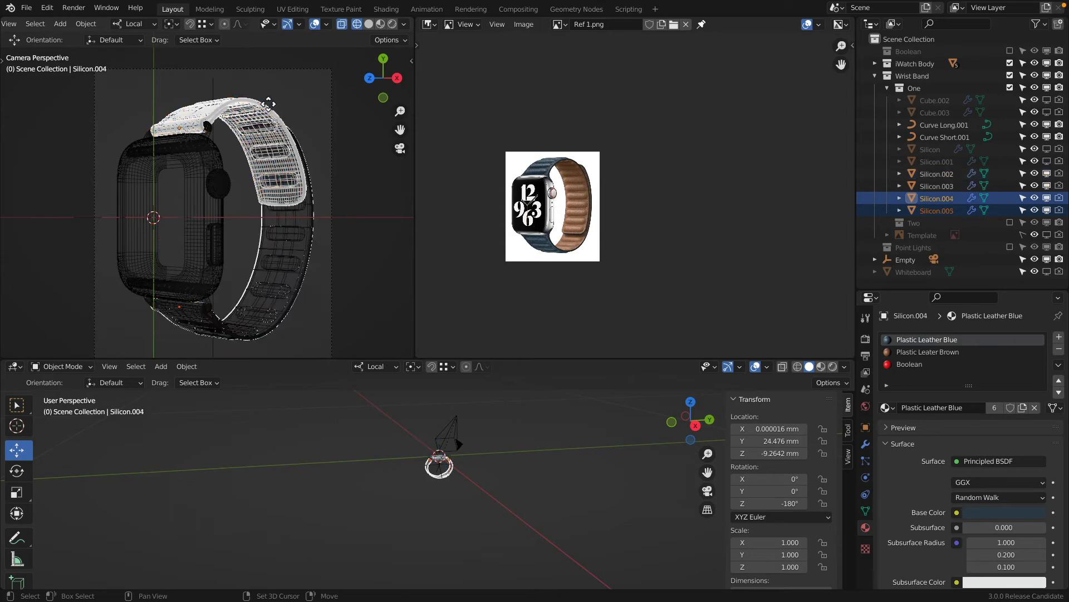
right_click(268, 103)
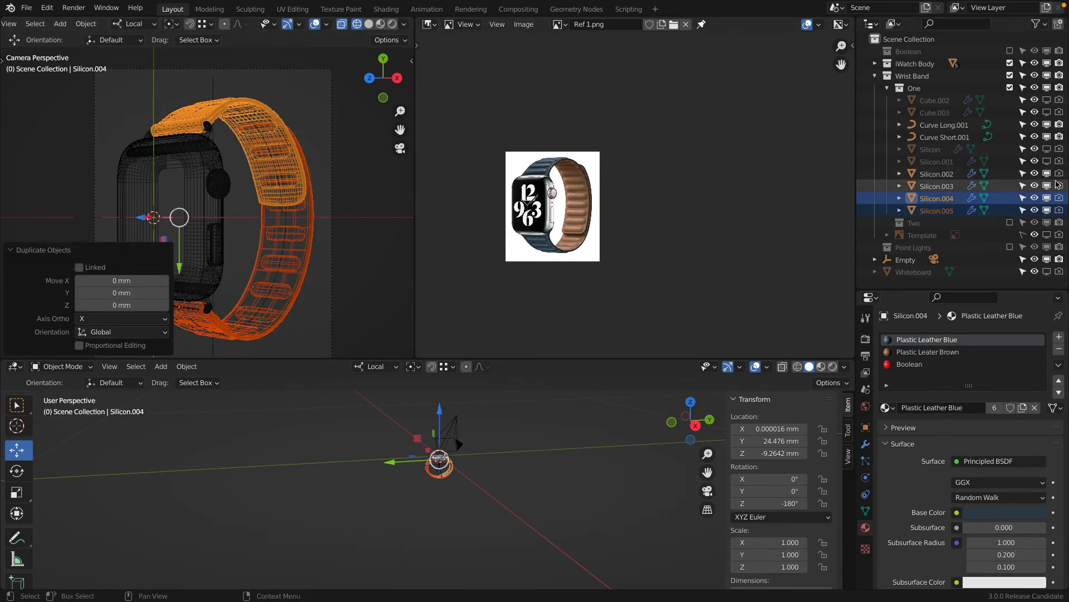
drag(1047, 173, 1048, 186)
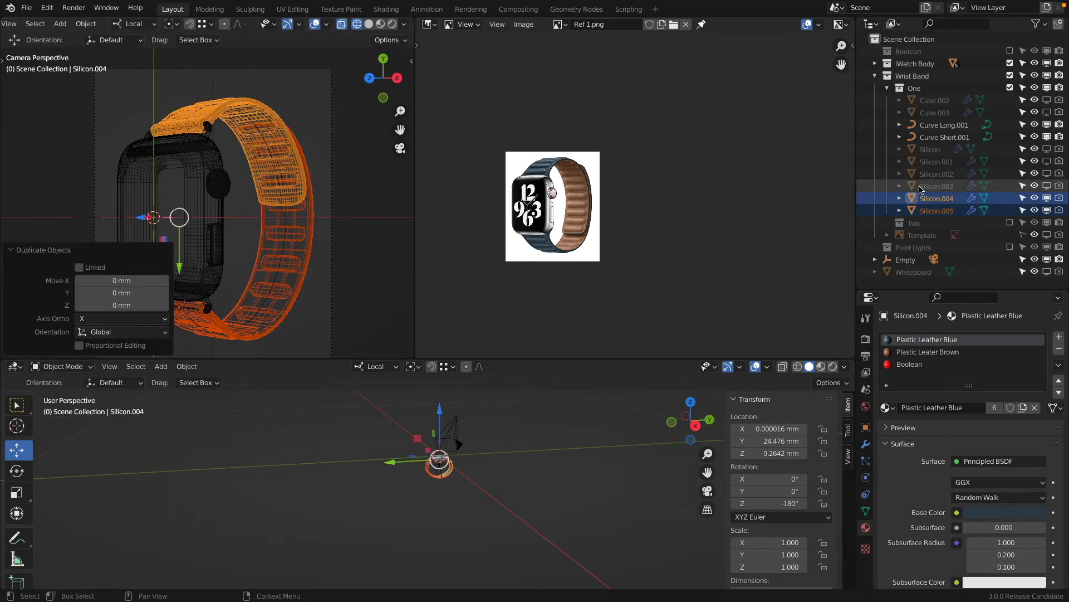
Rename the duplicated short strap piece Silicon.004 as Leather.
double_click(951, 199)
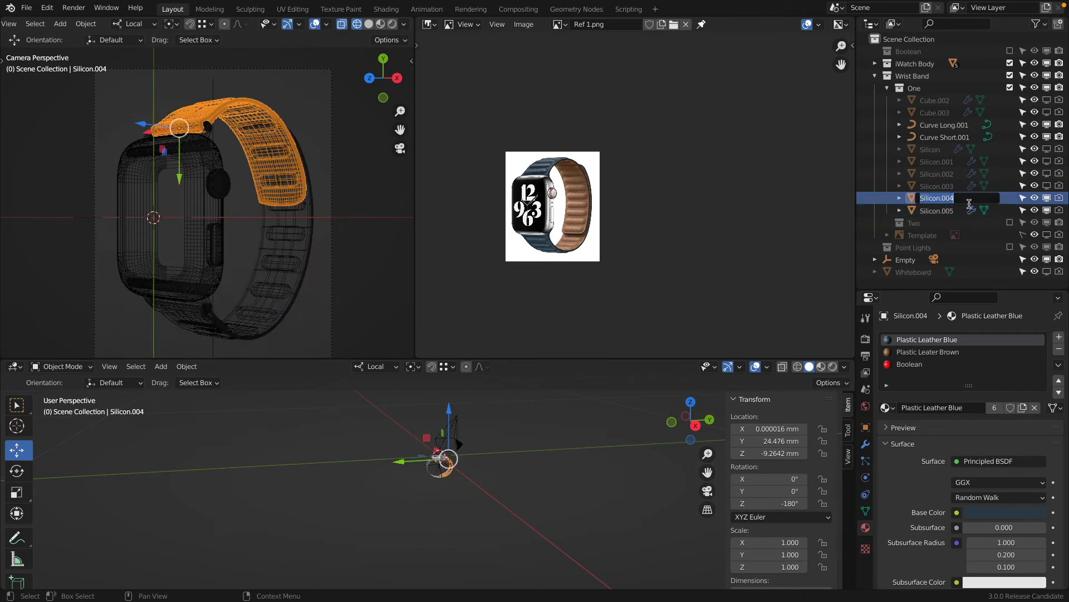
text(Leather)
key(Return)
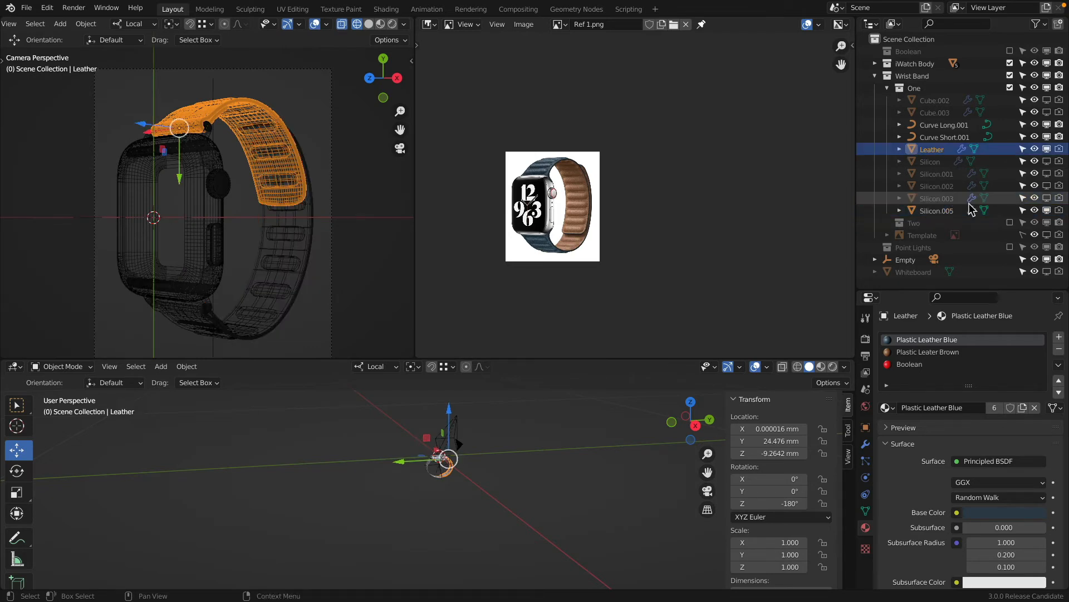
Rename the duplicated long strap piece Silicon.005 as Plastic.
click(938, 211)
double_click(954, 212)
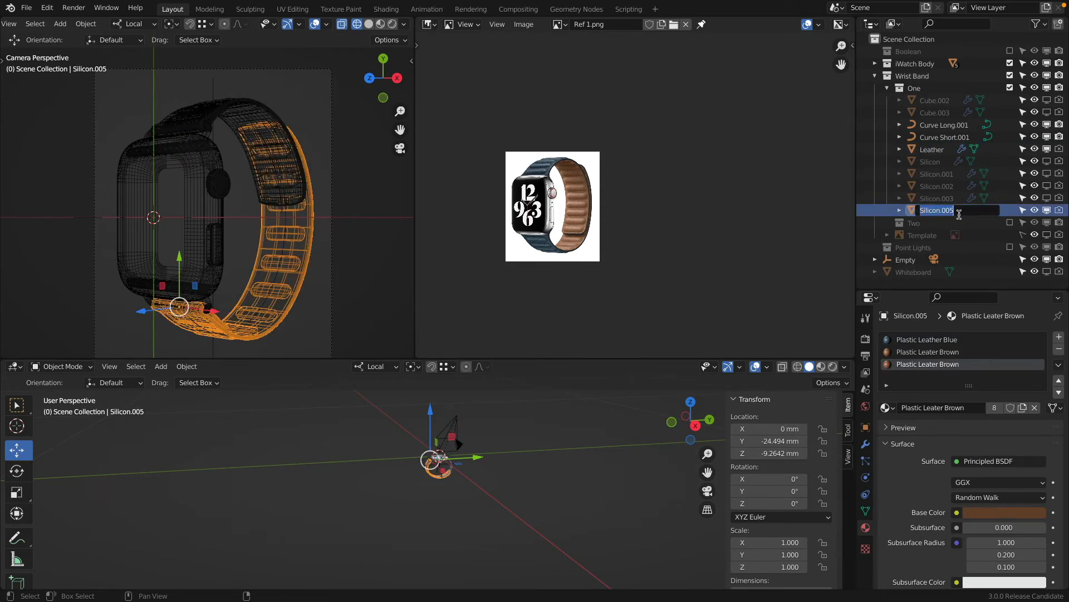
text(Plastic)
key(Return)
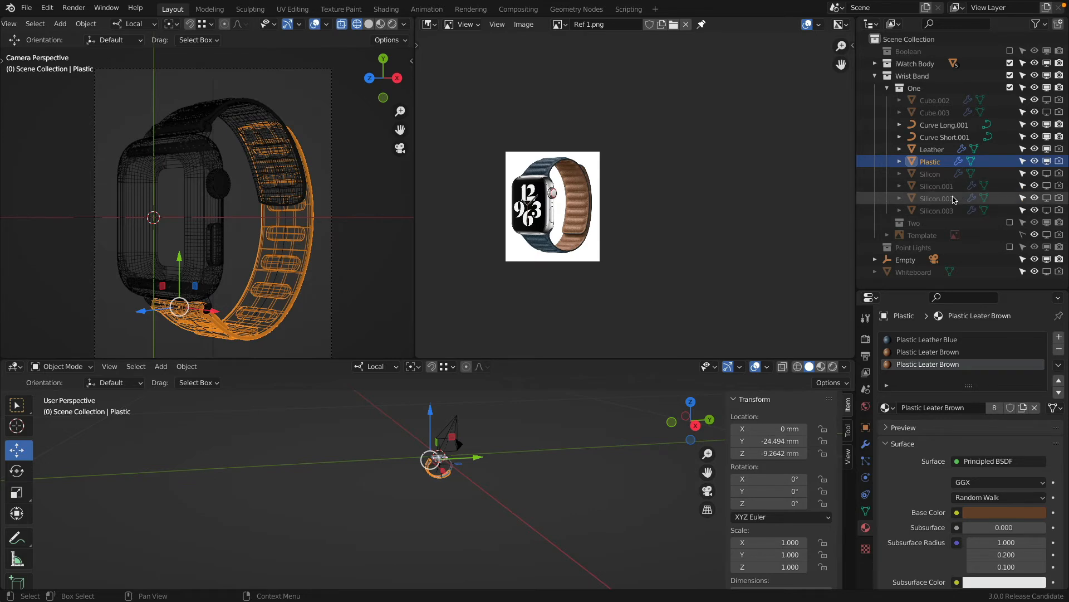
click(953, 200)
double_click(948, 199)
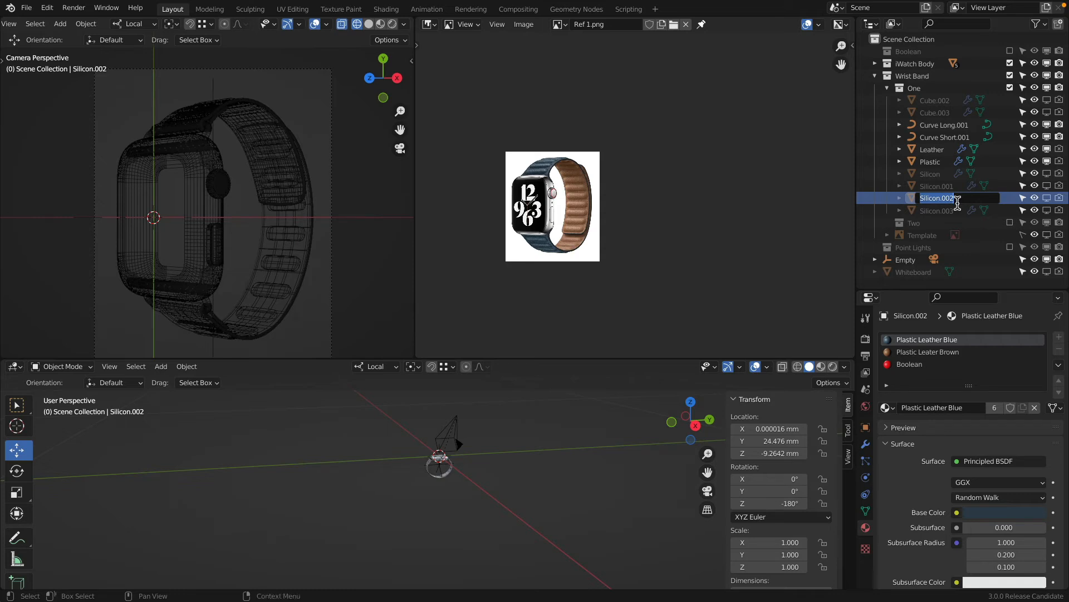
key(Escape)
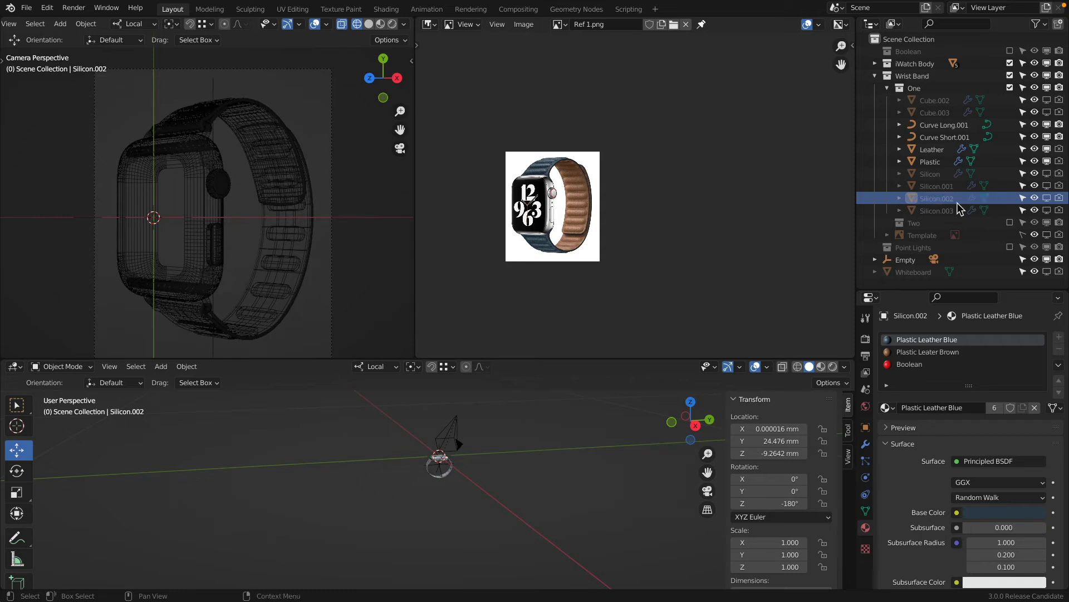
Rename the duplicated long strap piece as Leather, matching the short strap's duplicate.
click(936, 162)
click(938, 150)
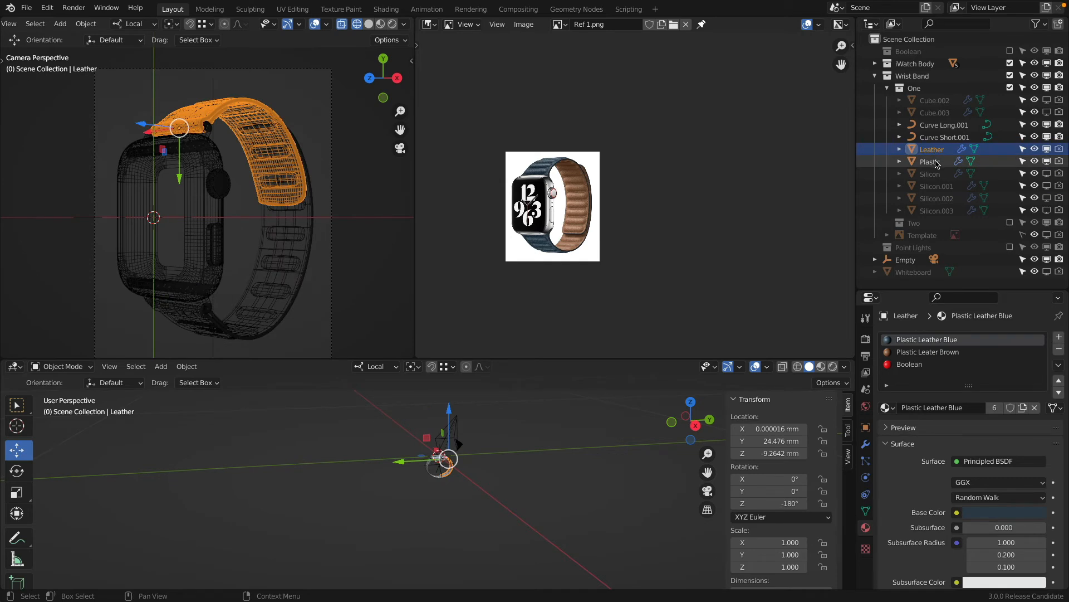
click(937, 162)
double_click(959, 162)
key(BackSpace)
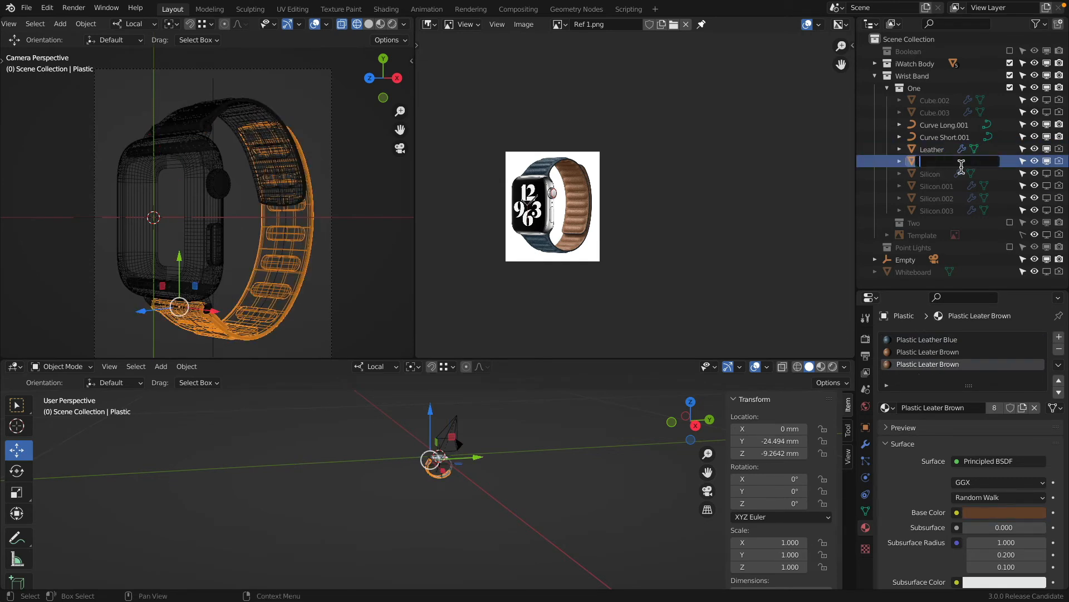
text(Leather)
key(Return)
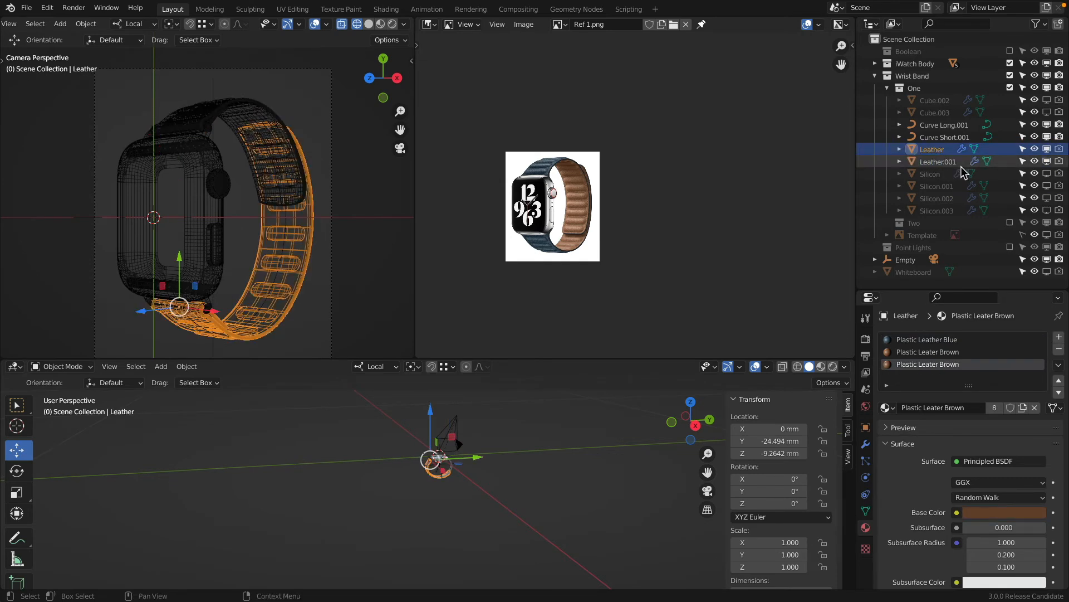
Hide the two Leather strap pieces and re-enable the originals Silicon.002 and Silicon.003 in the viewports.
click(949, 199)
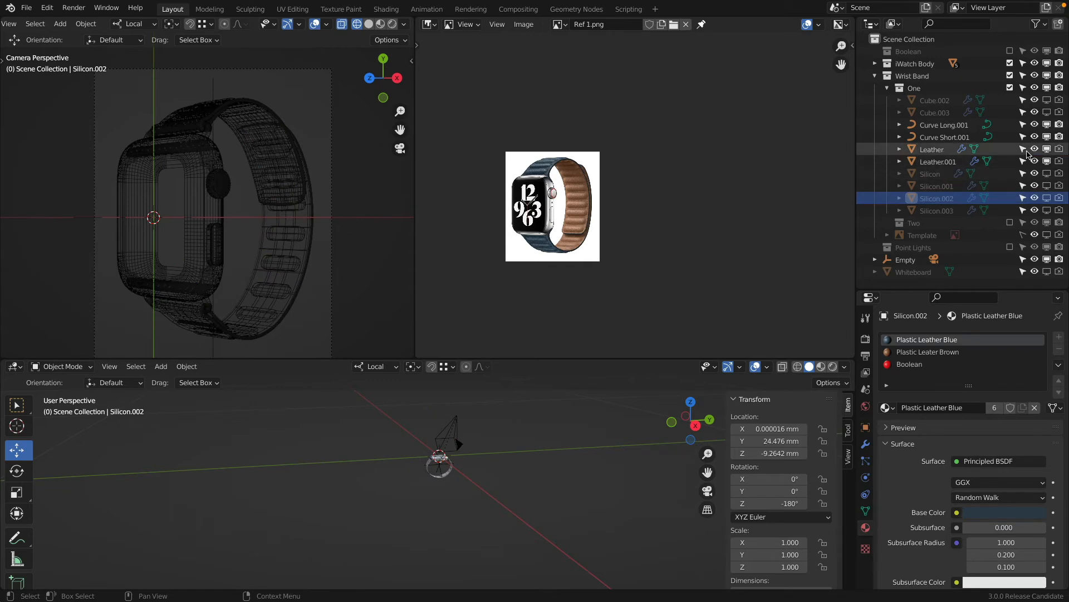
click(1035, 149)
click(1035, 162)
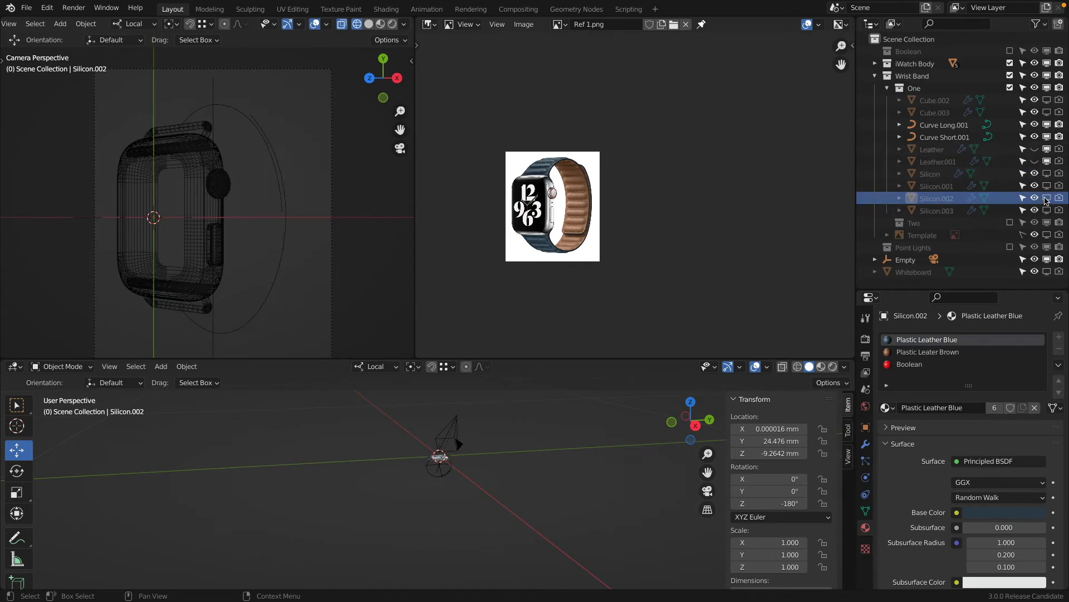
Rename the original long strap piece Silicon.003 as Plastic.
click(938, 210)
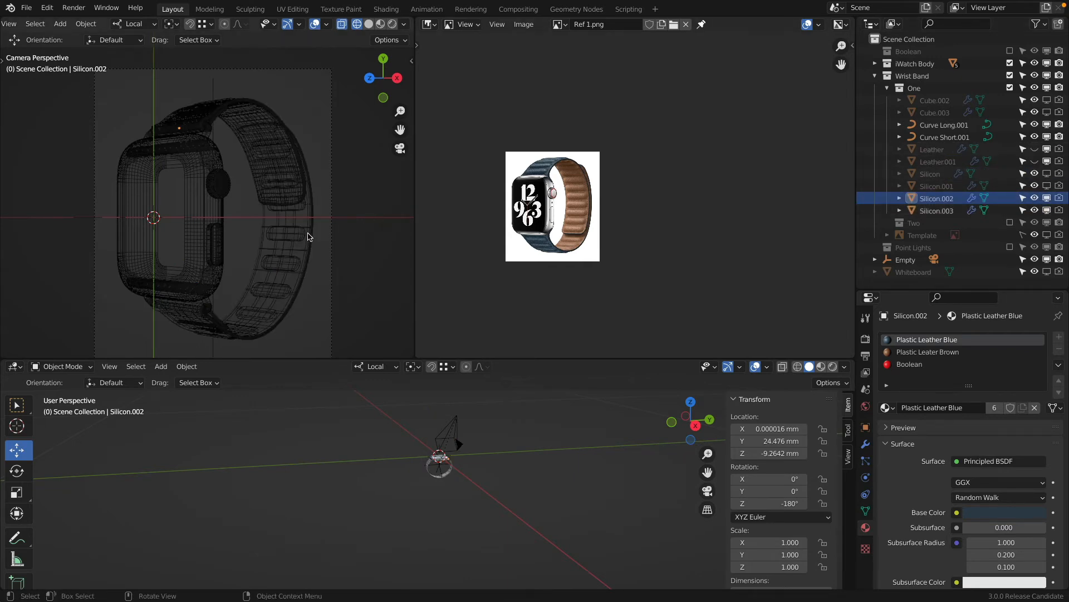
key(Tab)
key(Tab)
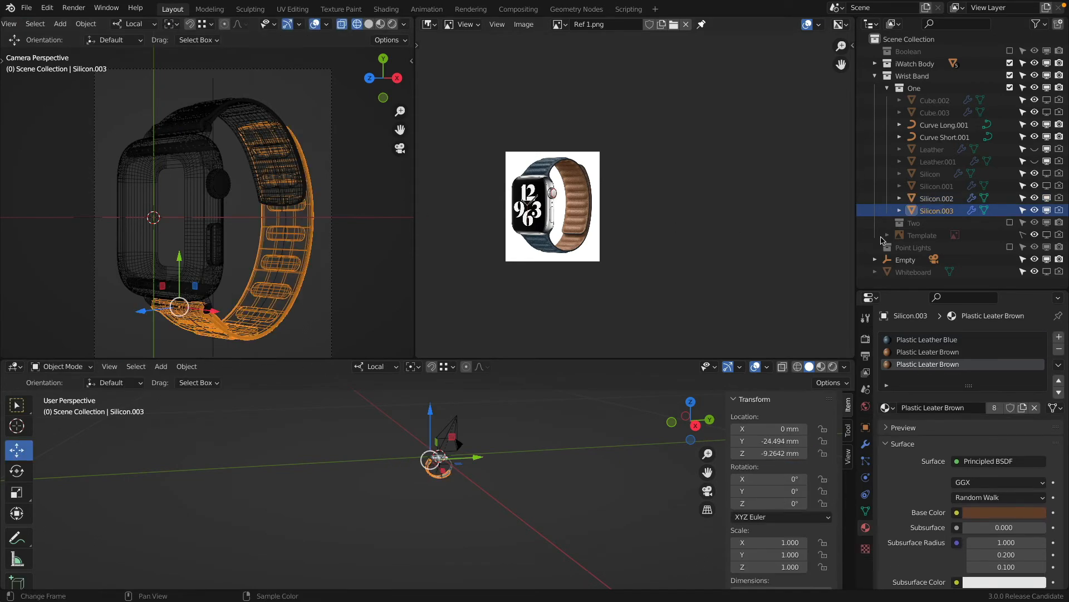
double_click(947, 210)
text(Plastic)
key(Return)
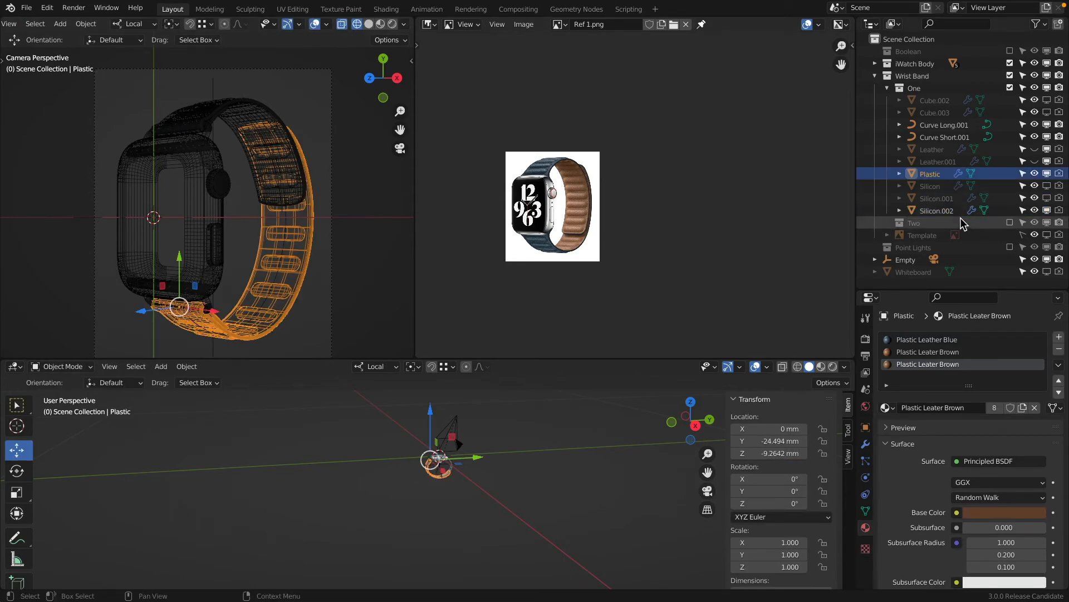
Rename the original short strap piece Silicon.002 as Plastic.
click(943, 211)
double_click(939, 212)
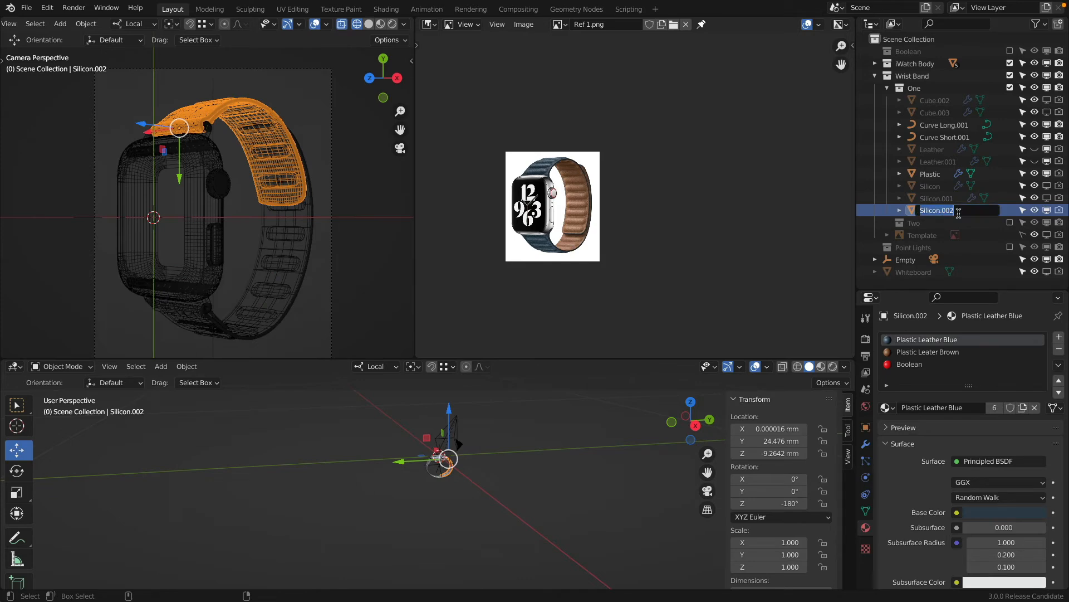
text(Plastic)
key(Return)
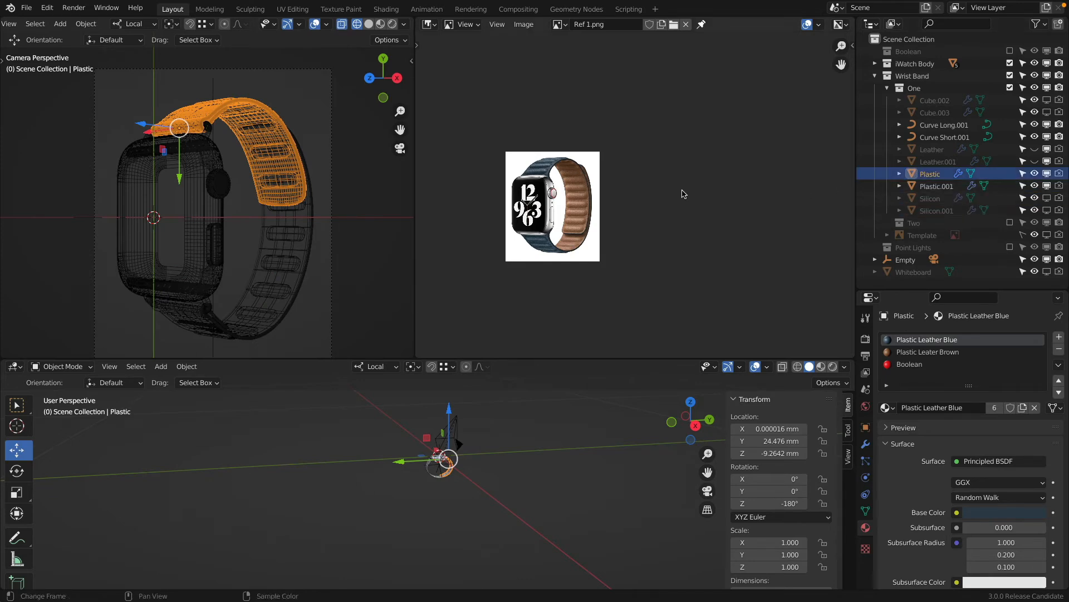
key(Tab)
key(Tab)
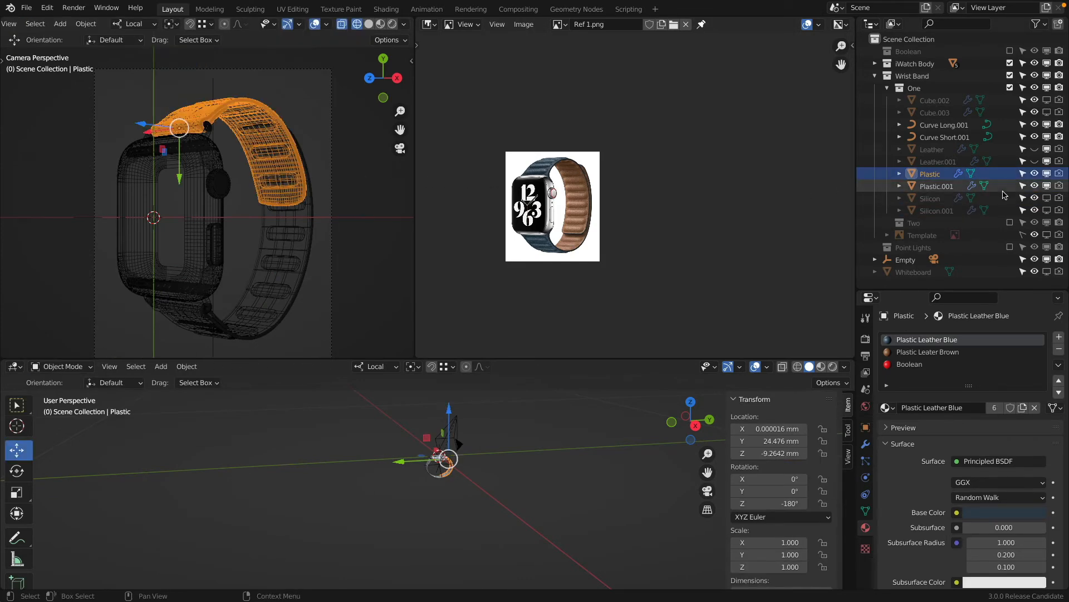
Hide Plastic, Plastic.001, Silicon and Silicon.001, and unhide the Leather and Leather.001 strap pieces.
drag(1034, 173, 1039, 186)
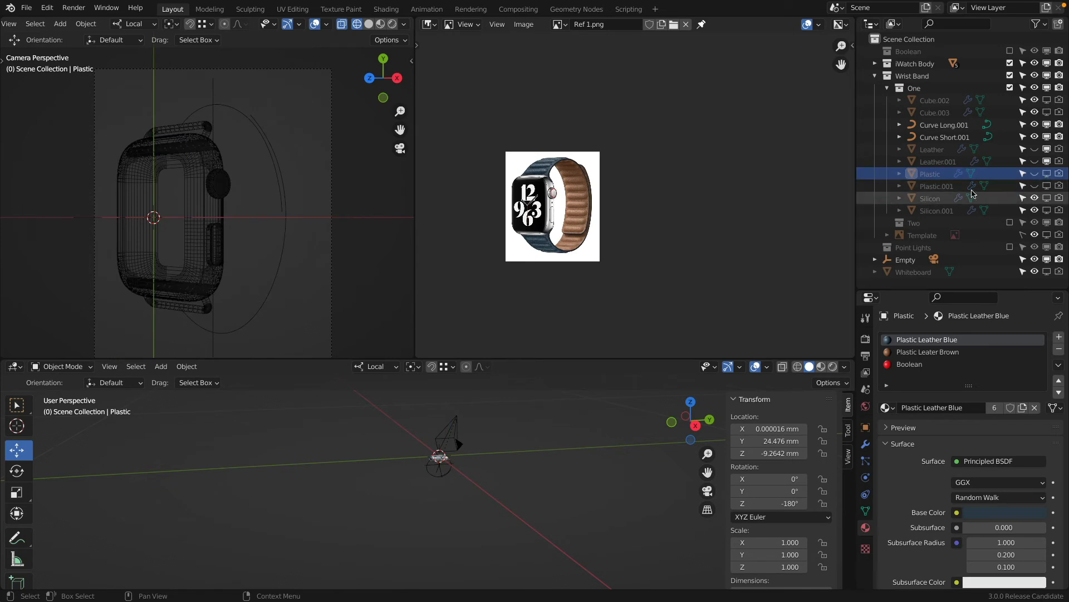
click(1035, 198)
click(1035, 210)
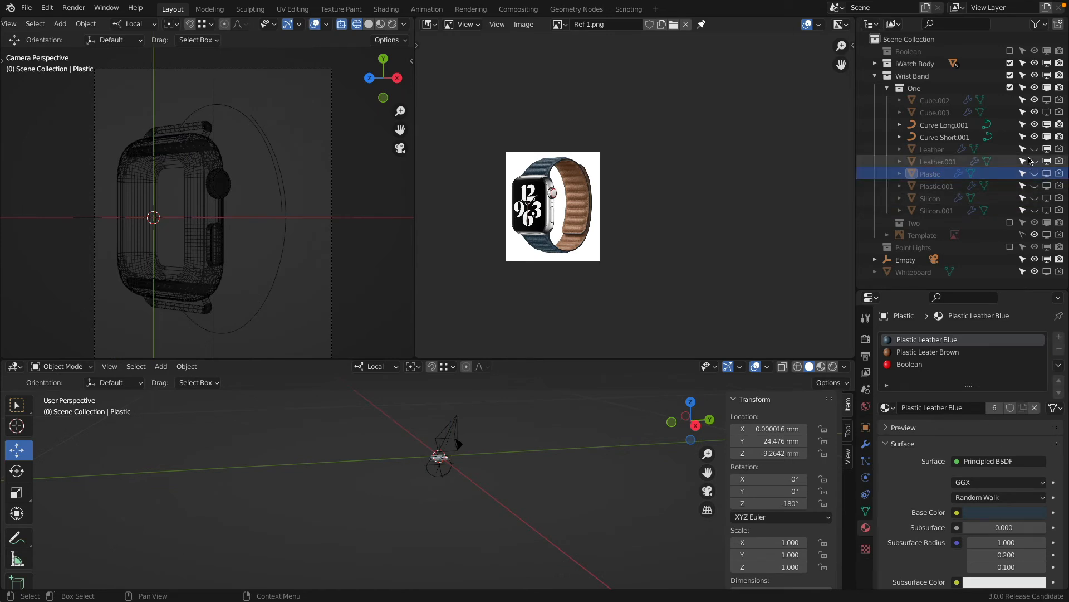
click(1034, 161)
click(1034, 149)
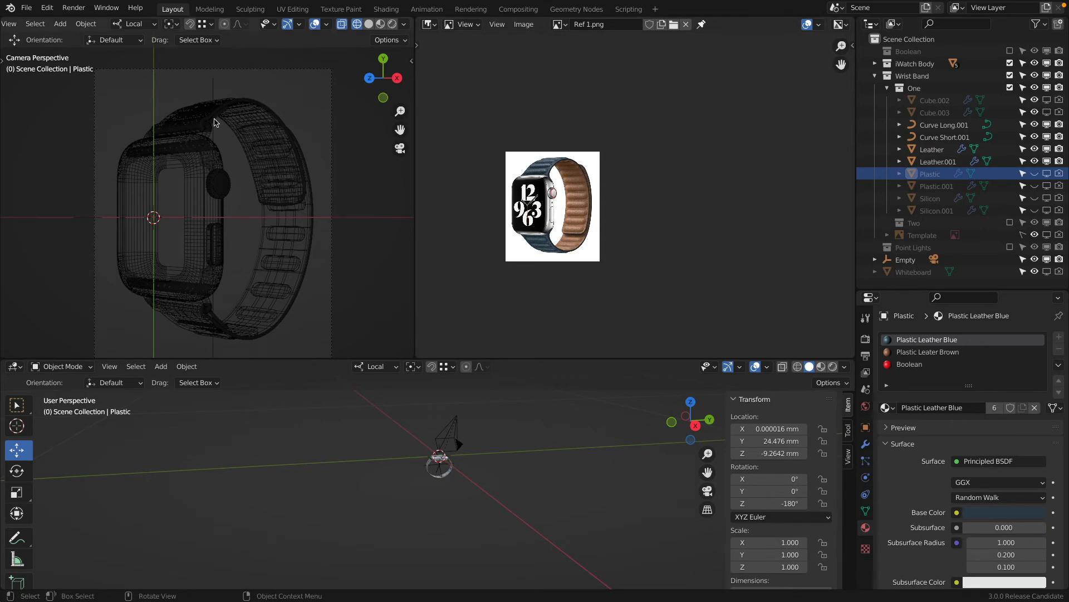
Remove the duplicate Plastic Leater Brown material slot from the long Leather strap piece.
scroll(214, 119, up, 2)
click(331, 277)
scroll(343, 276, down, 2)
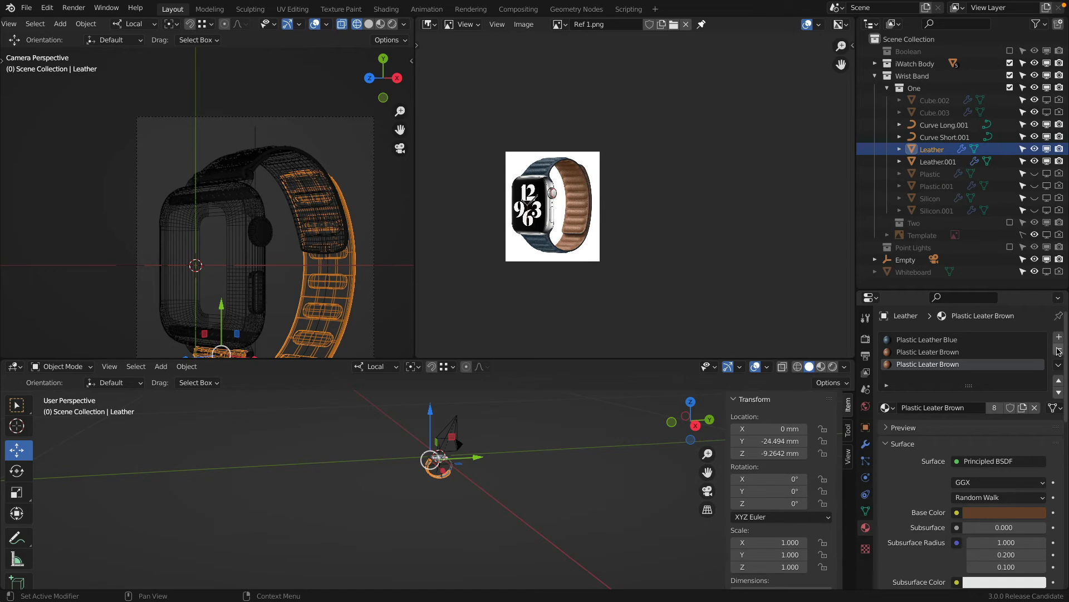
click(1059, 350)
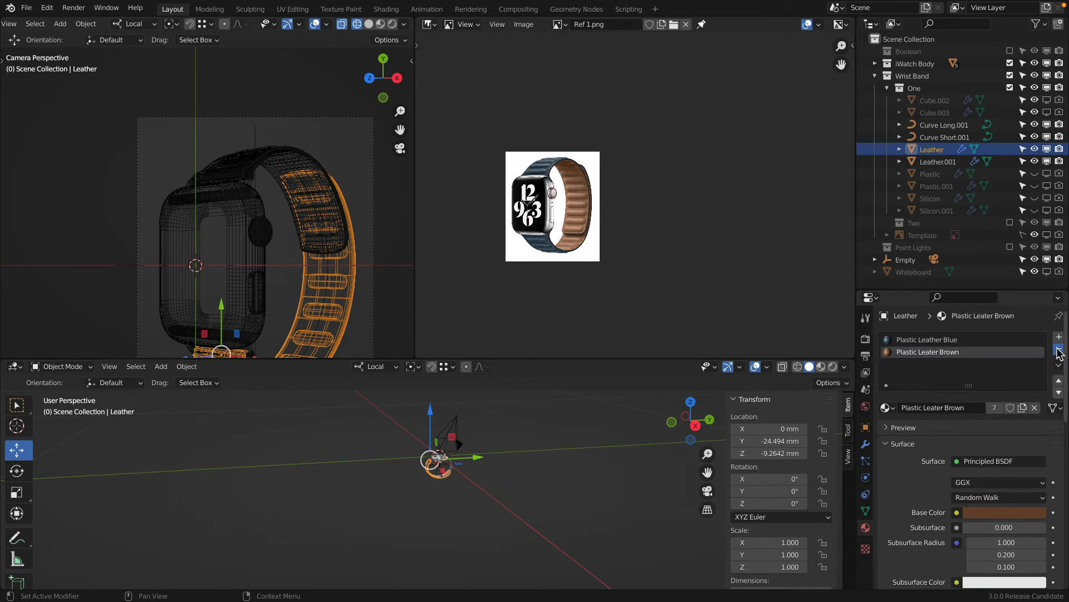
Remove every remaining material slot from the Leather and Leather.001 strap pieces, then return the camera view to solid shading.
click(1059, 351)
click(1059, 350)
click(294, 160)
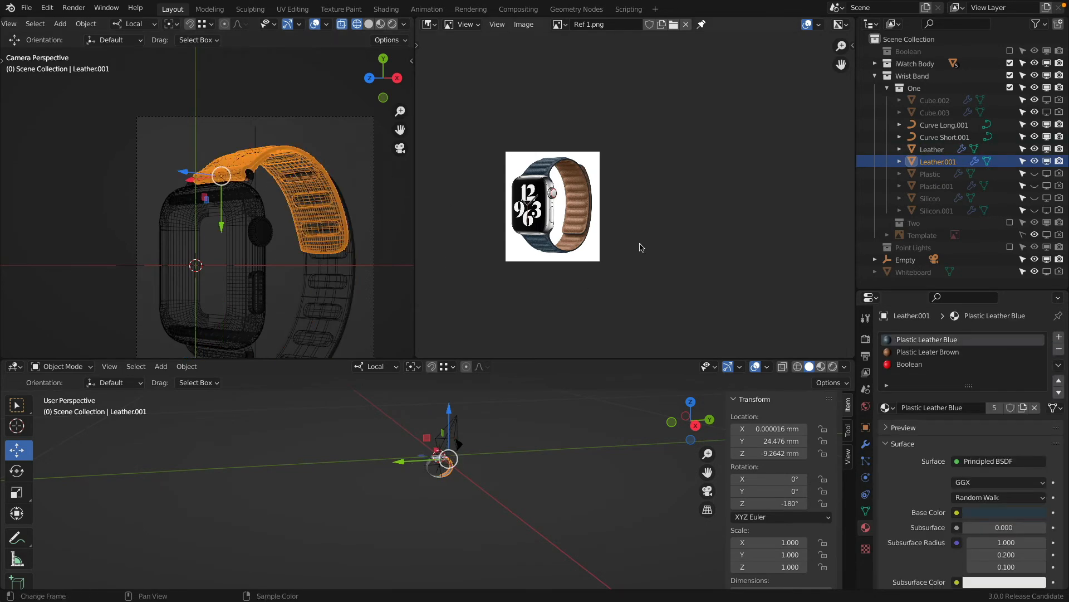
click(1059, 350)
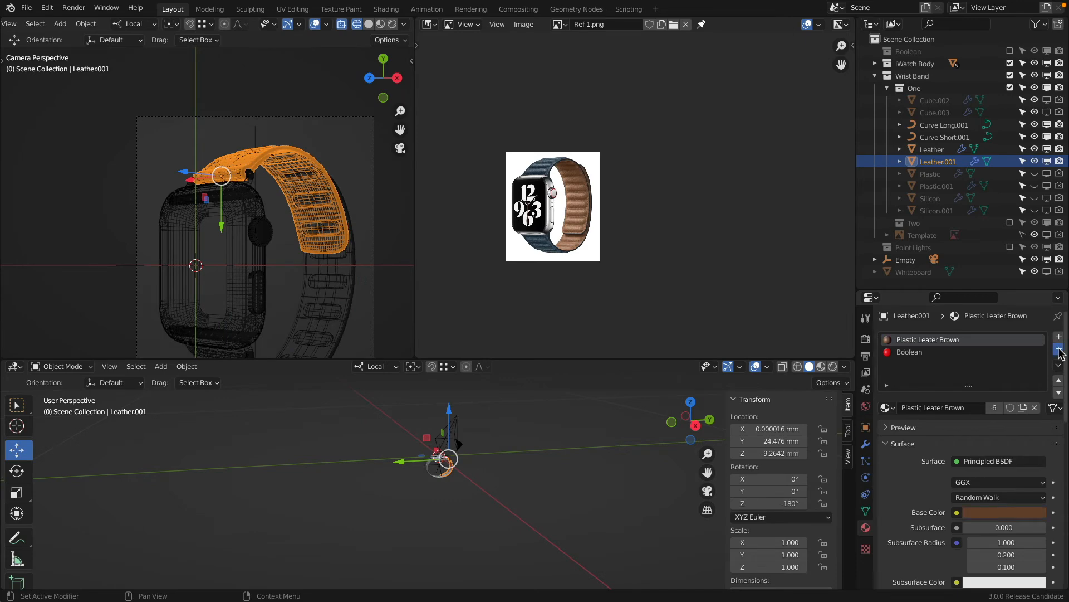
click(1059, 351)
click(1059, 350)
key(shift+z)
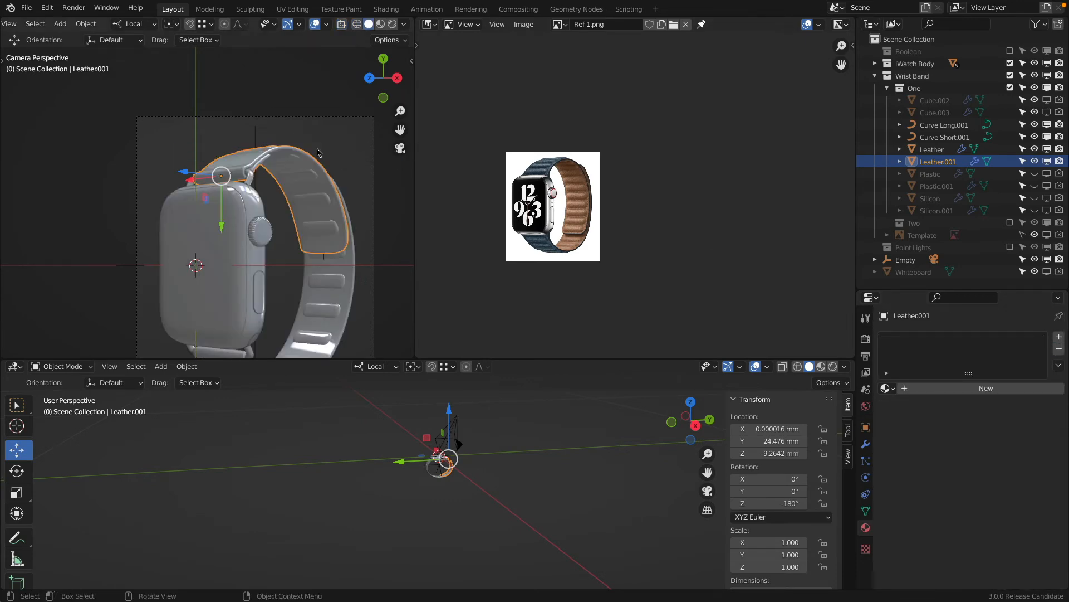
Switch to Finder, open the Leather folder inside Textures and enlarge the file thumbnails.
key(super+Tab)
click(570, 303)
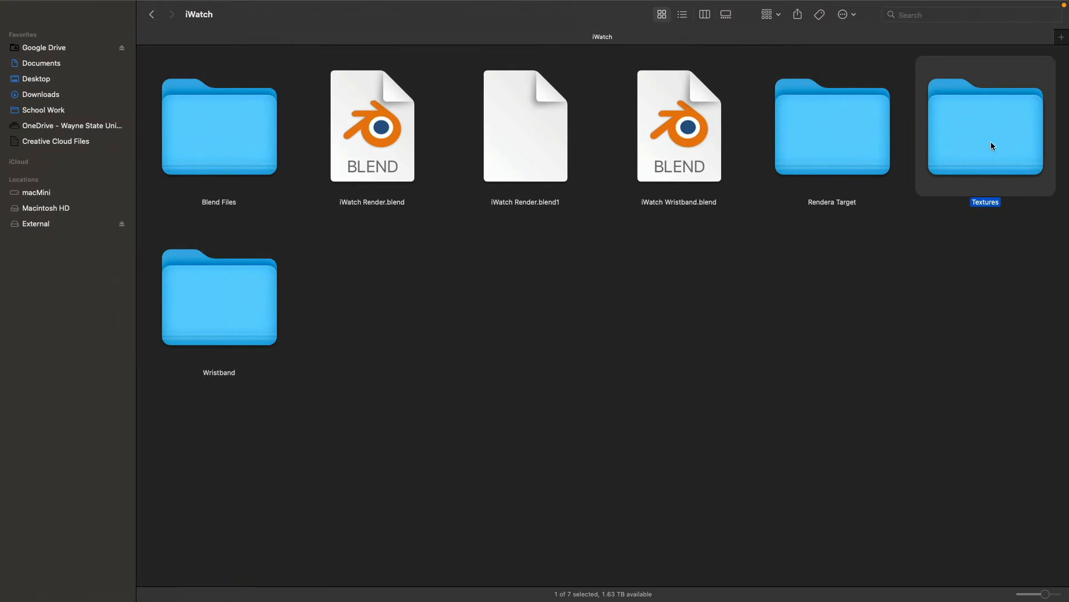
double_click(992, 146)
double_click(375, 105)
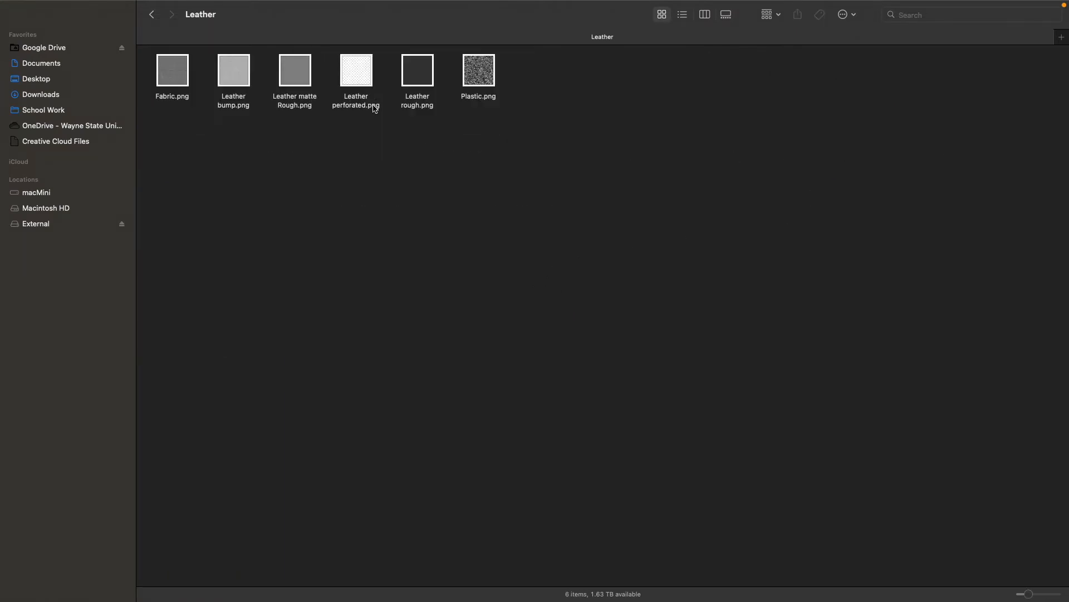
drag(1032, 594, 1050, 593)
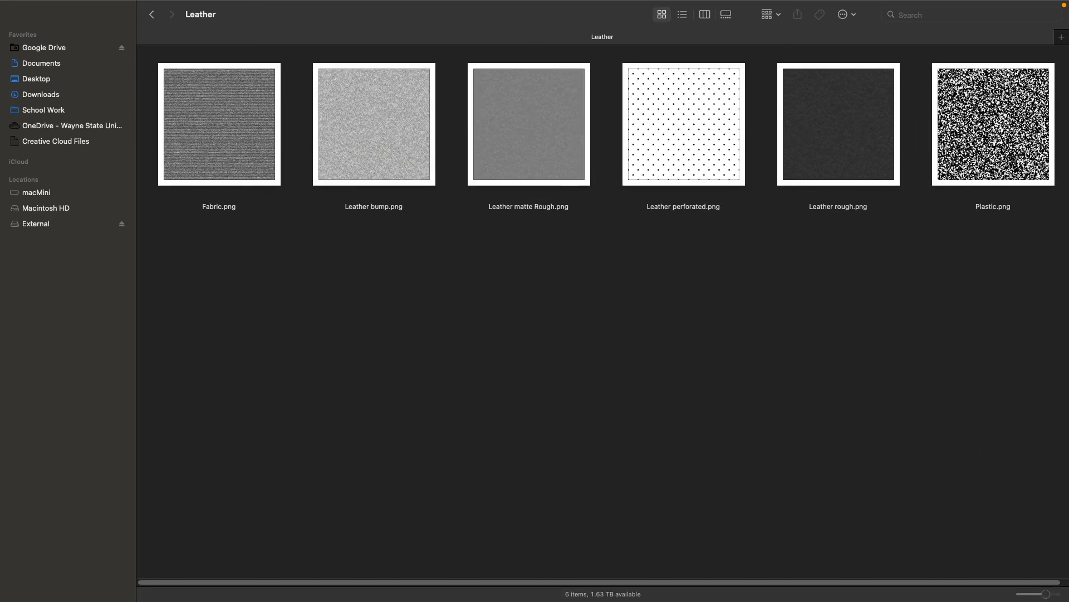
Preview the plastic, fabric, leather bump, matte rough, perforated and rough texture images at full size.
click(960, 121)
key(space)
key(space)
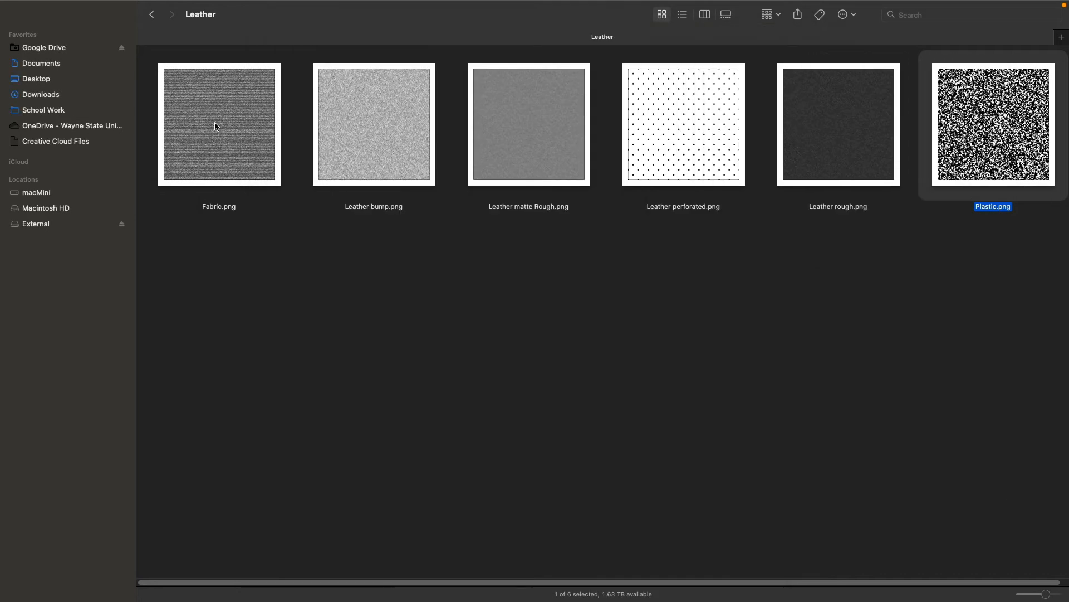
click(186, 132)
key(space)
key(space)
click(385, 134)
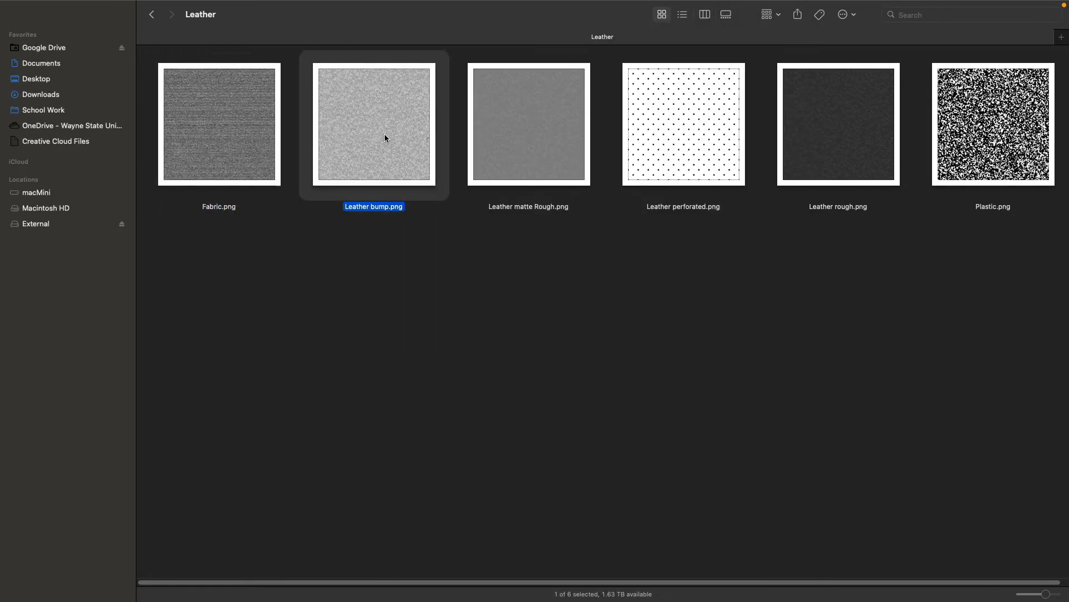
key(space)
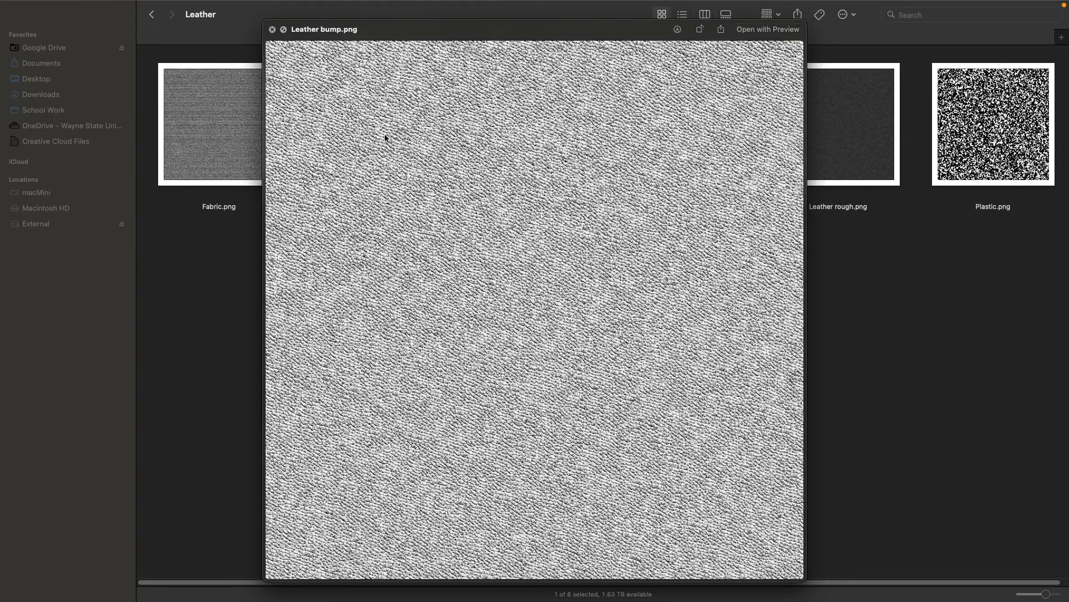
key(Right)
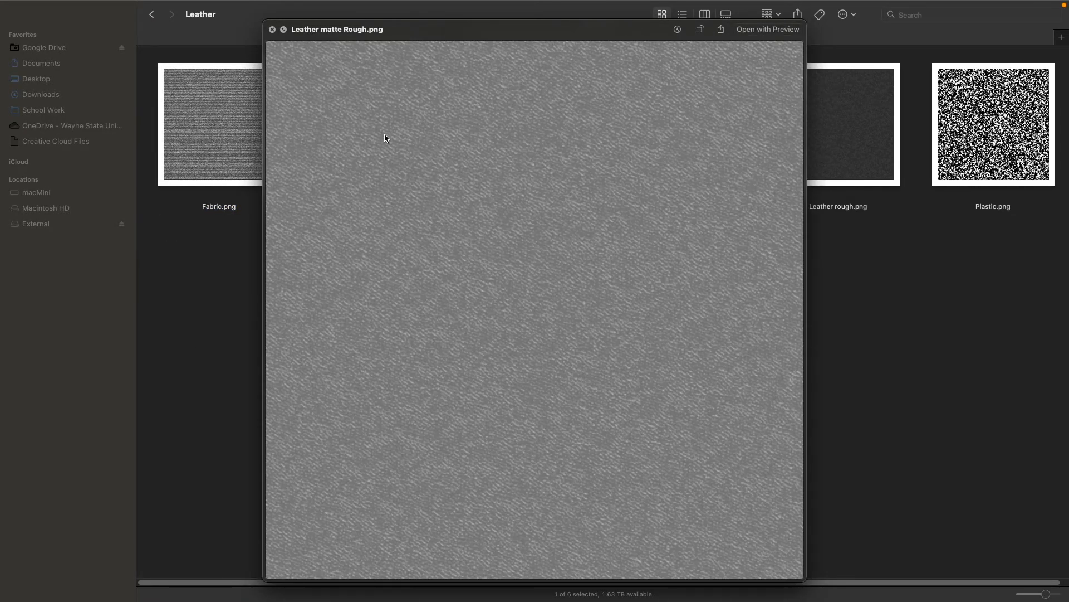
key(Right)
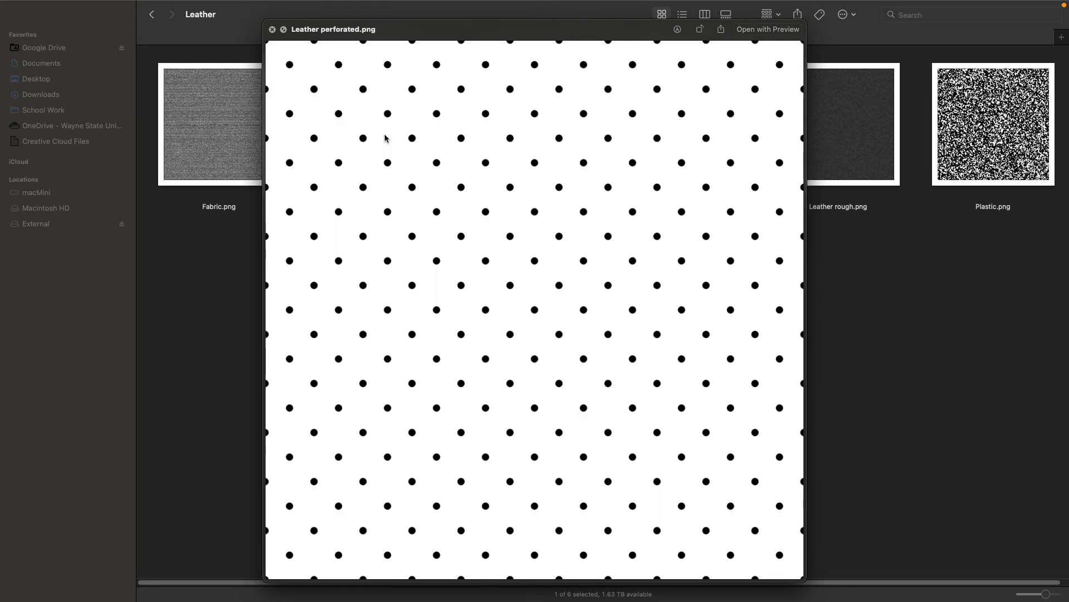
key(Right)
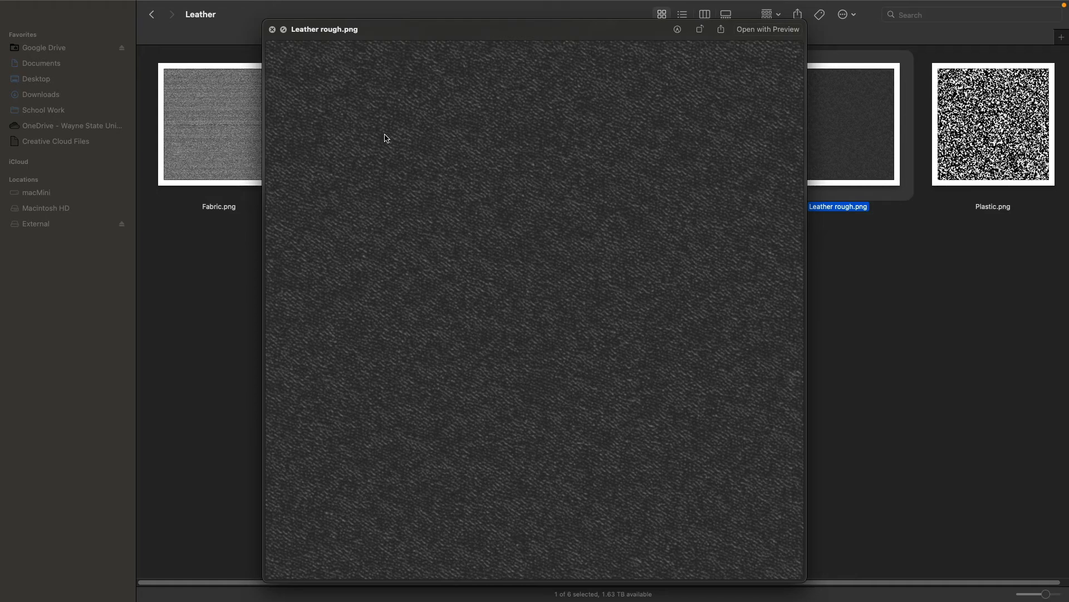
key(Left)
key(Left)
key(Left)
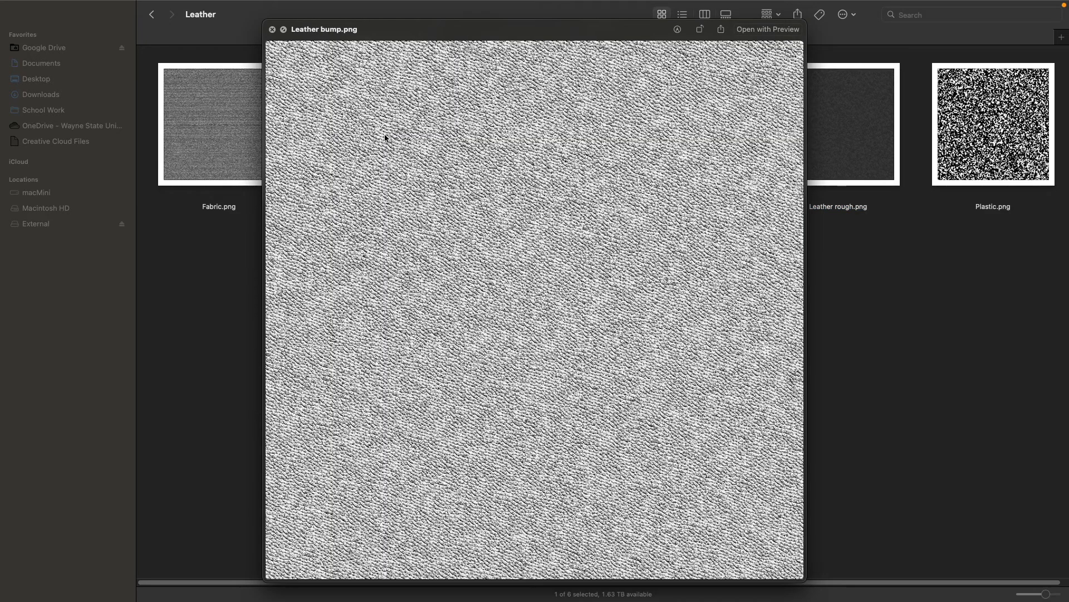
key(space)
Return to Blender, isolate the Leather.001 strap piece and disable its Curve modifier in the viewport so the strap lies flat.
key(super+Tab)
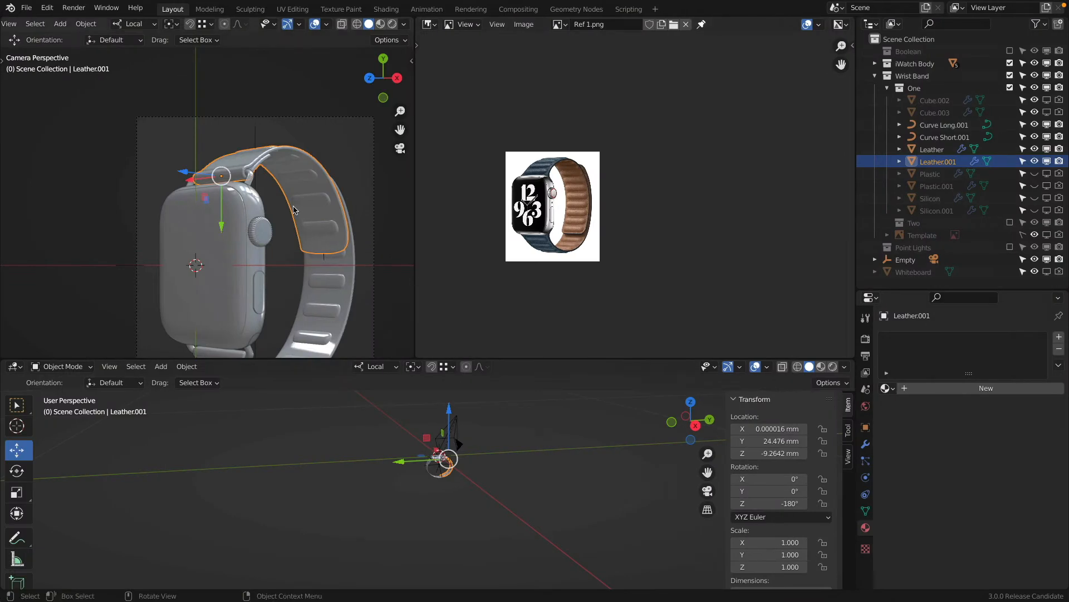
shift+middle_drag(295, 210, 278, 134)
key(shift+h)
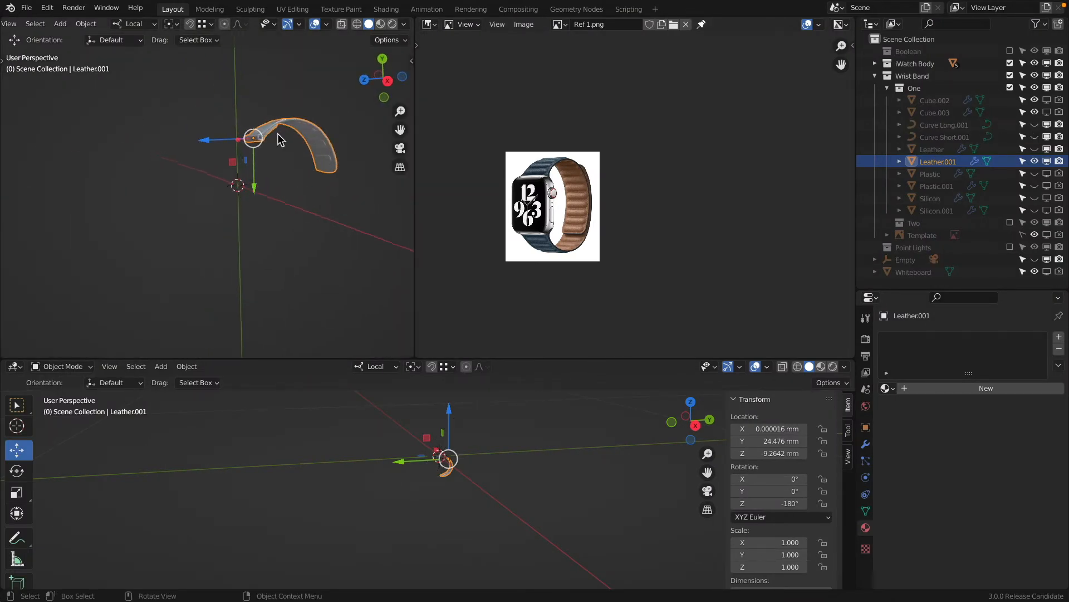
key(KP_7)
scroll(270, 160, down, 3)
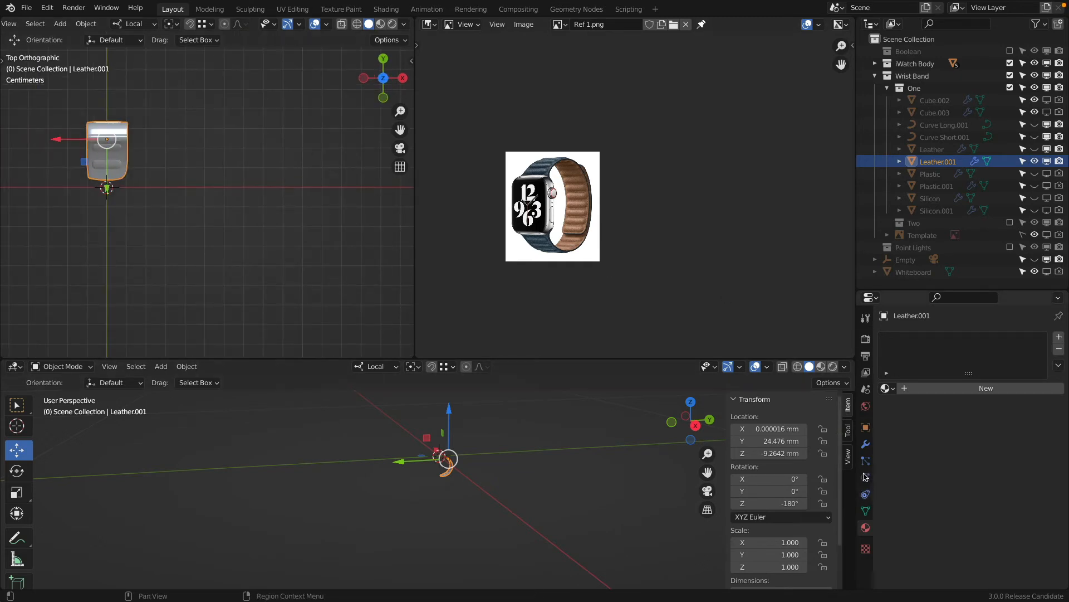
click(866, 444)
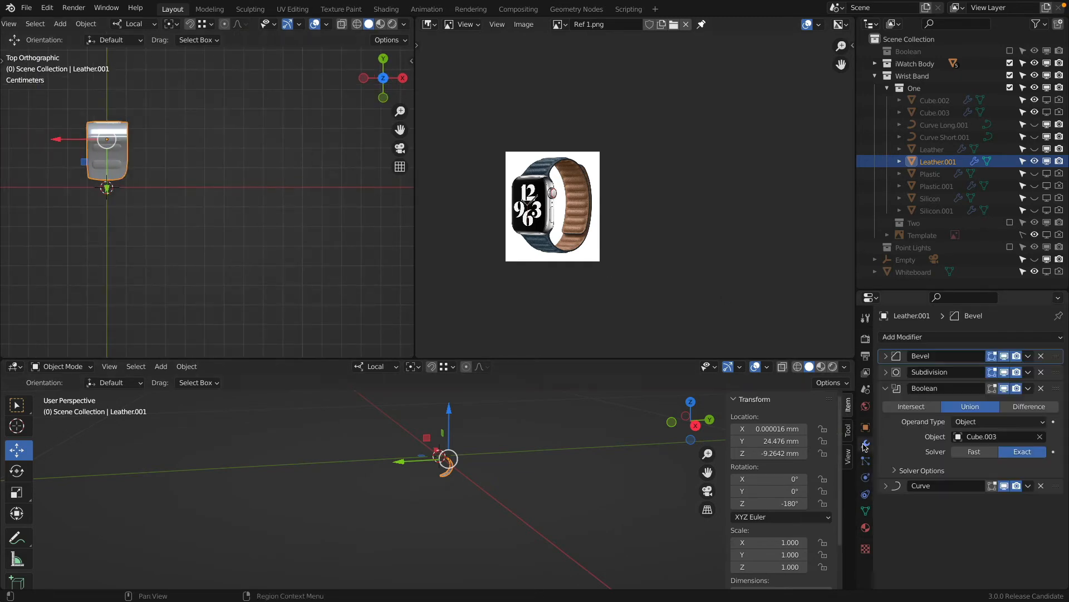
click(1006, 486)
middle_drag(327, 203, 235, 226)
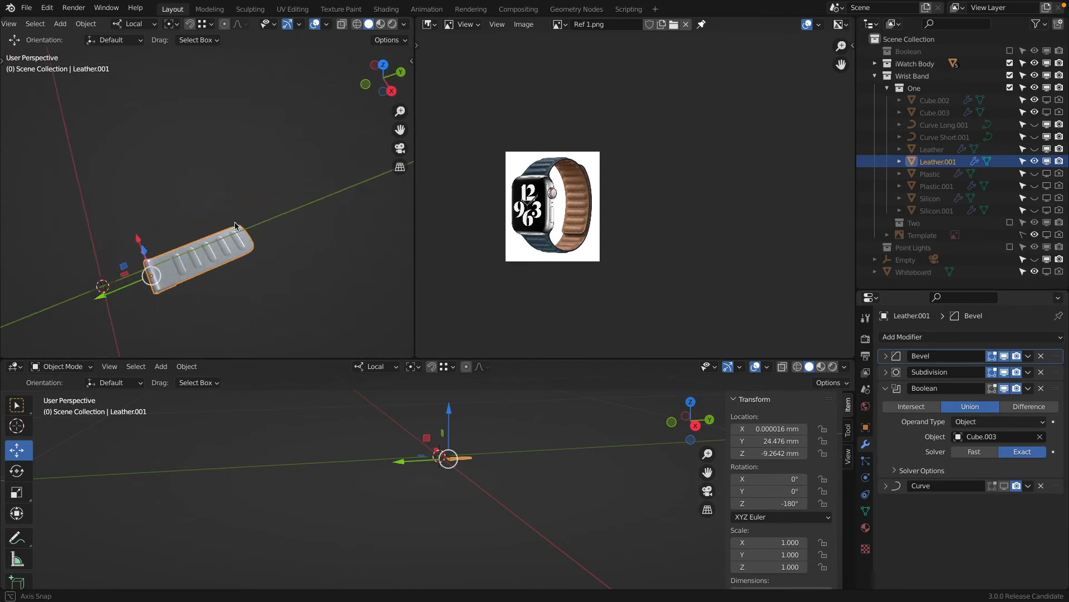
scroll(248, 222, up, 5)
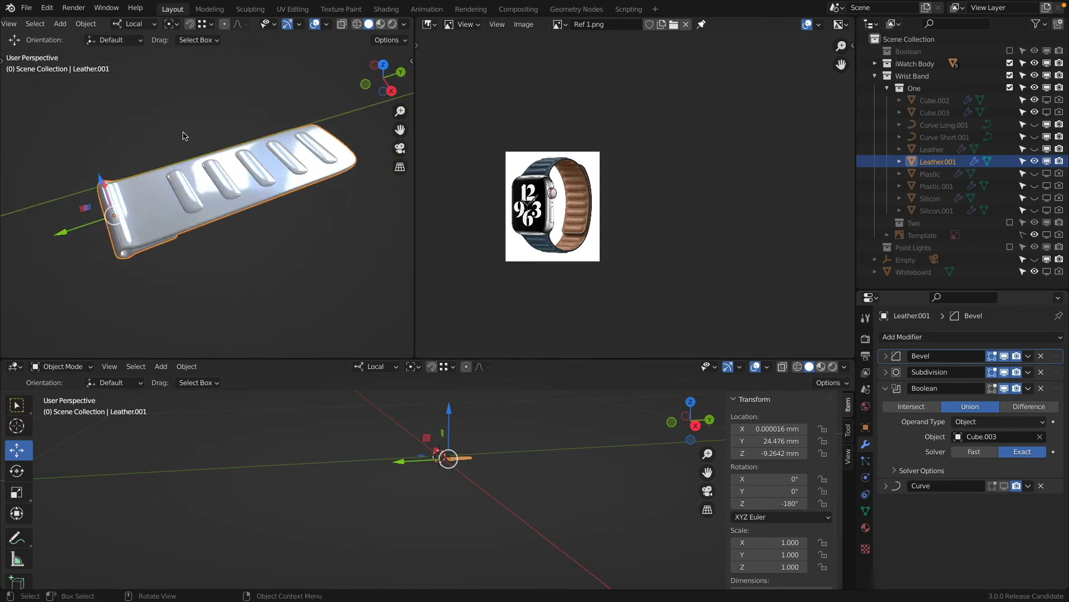
Enter Edit Mode on Leather.001, add a material slot and create a new material named Leather in it.
key(Tab)
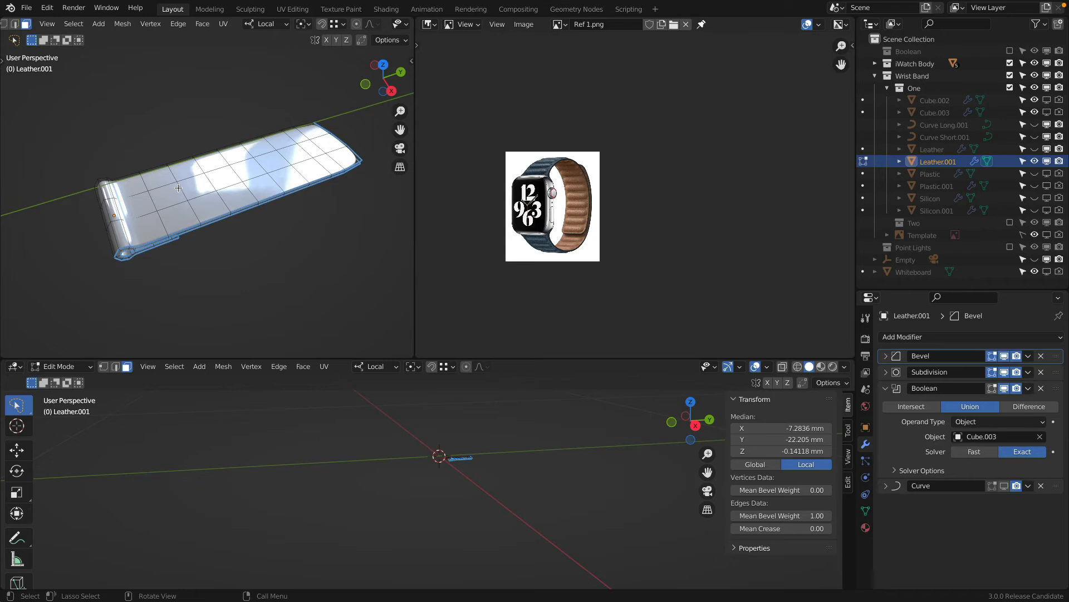
click(866, 528)
click(1060, 336)
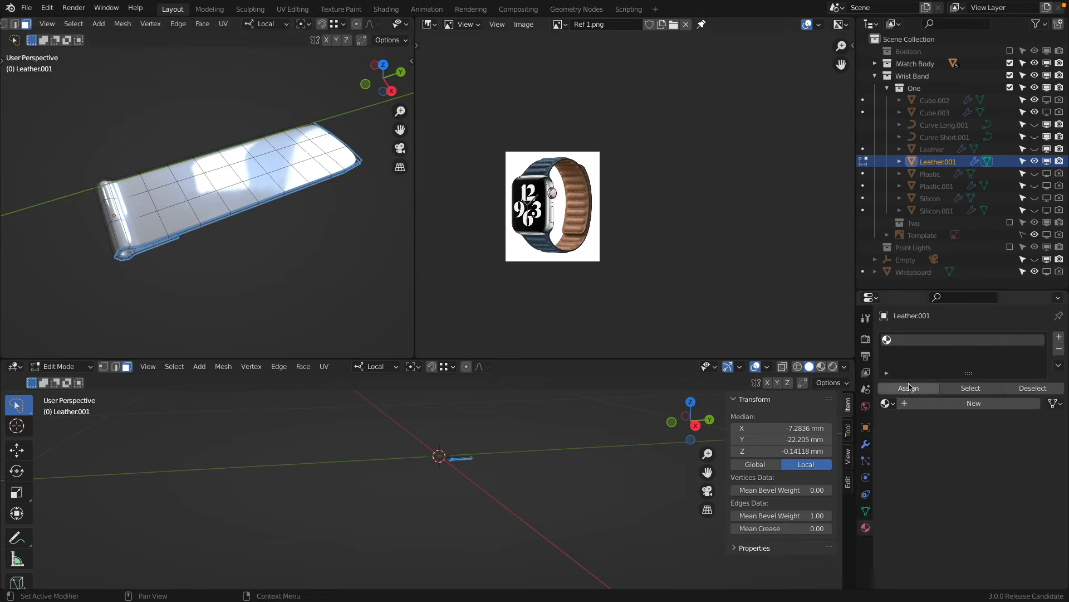
click(931, 403)
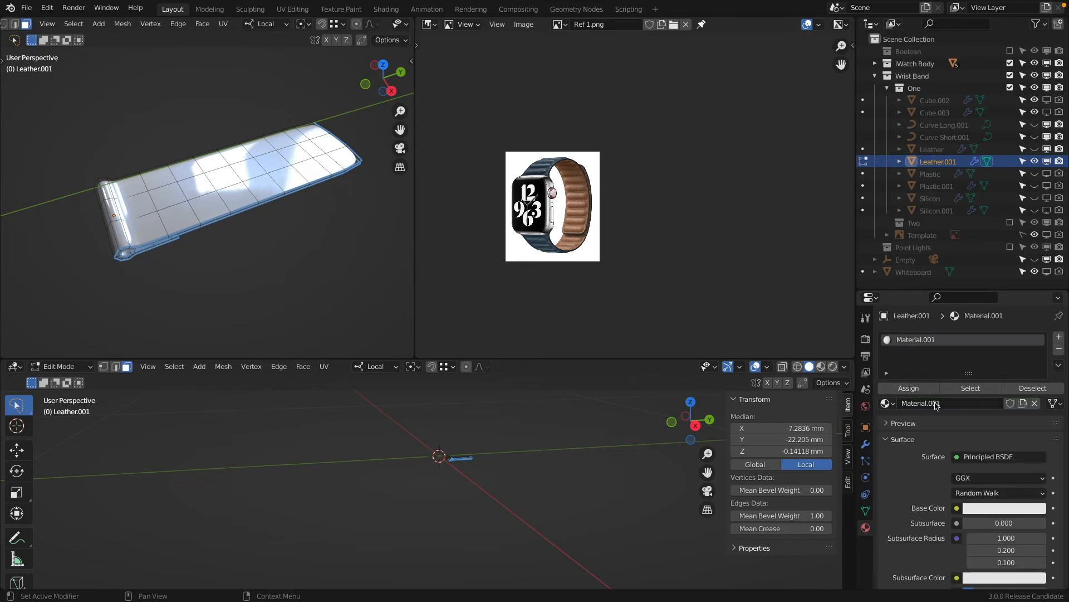
double_click(935, 402)
text(Leather)
key(Return)
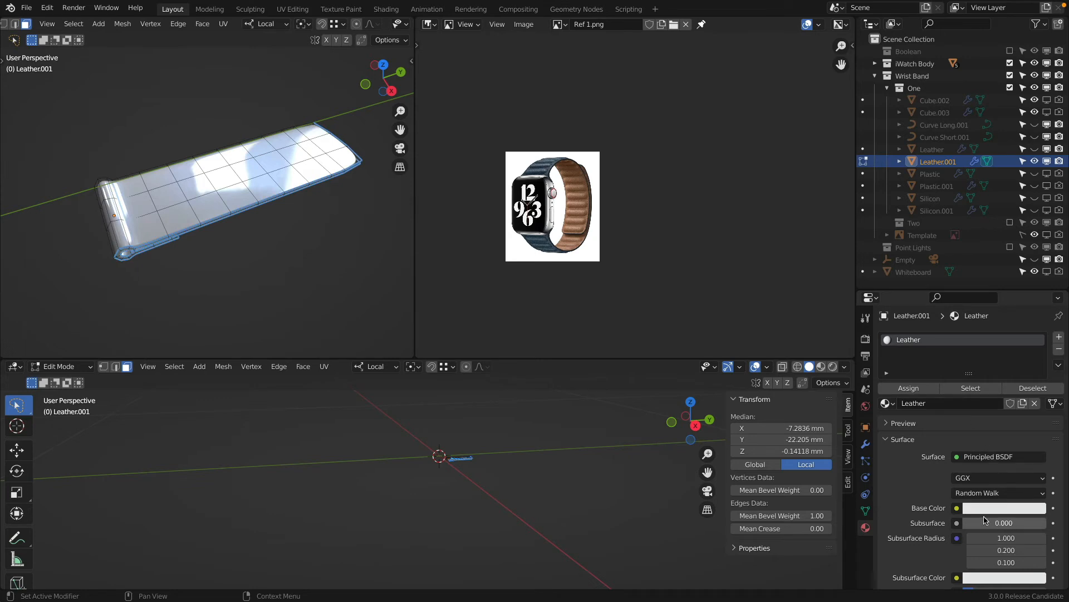
Connect an Image Texture to the Leather material's Base Color and load Leather bump.png from the Textures/Leather folder.
click(957, 509)
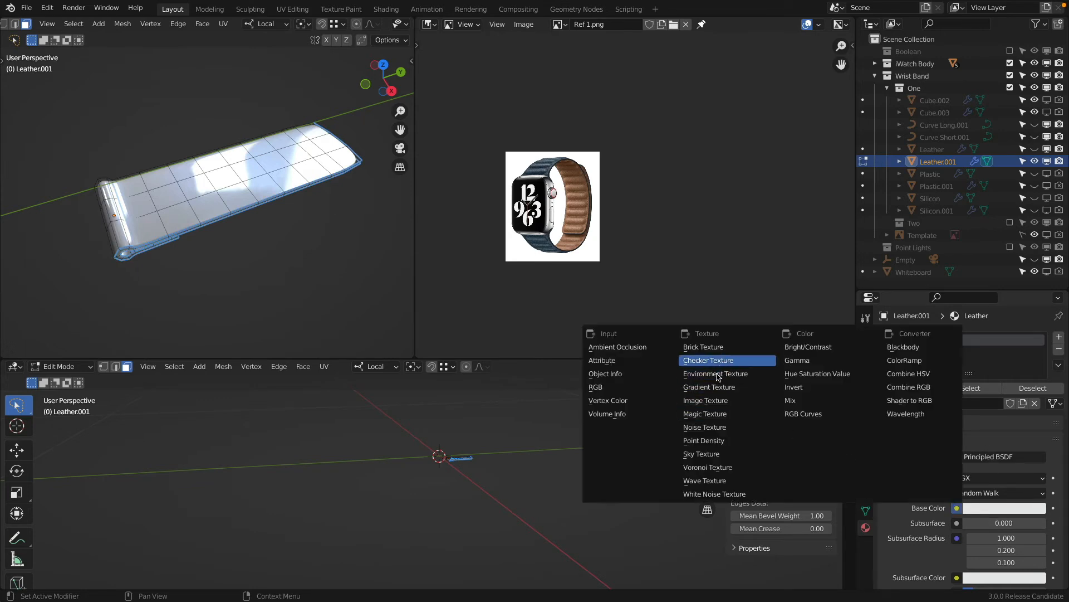
click(741, 411)
click(1017, 524)
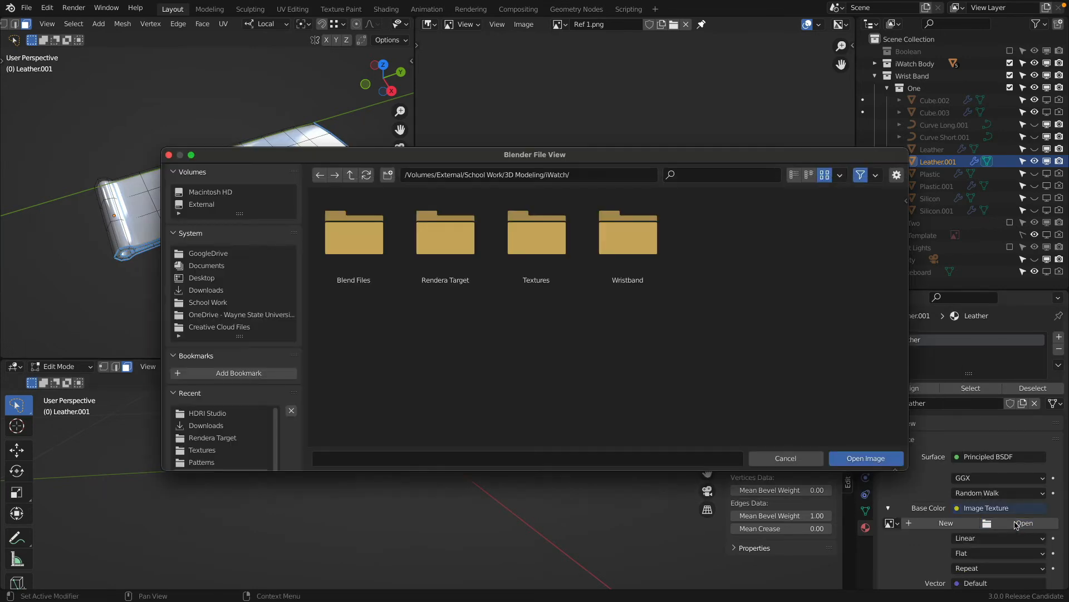
double_click(533, 240)
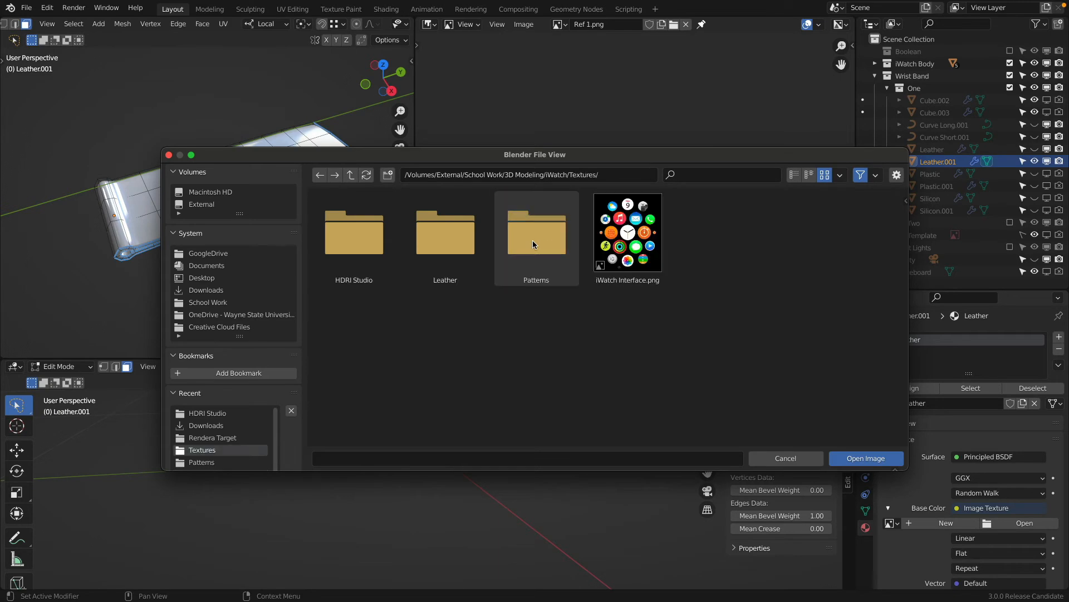
double_click(449, 239)
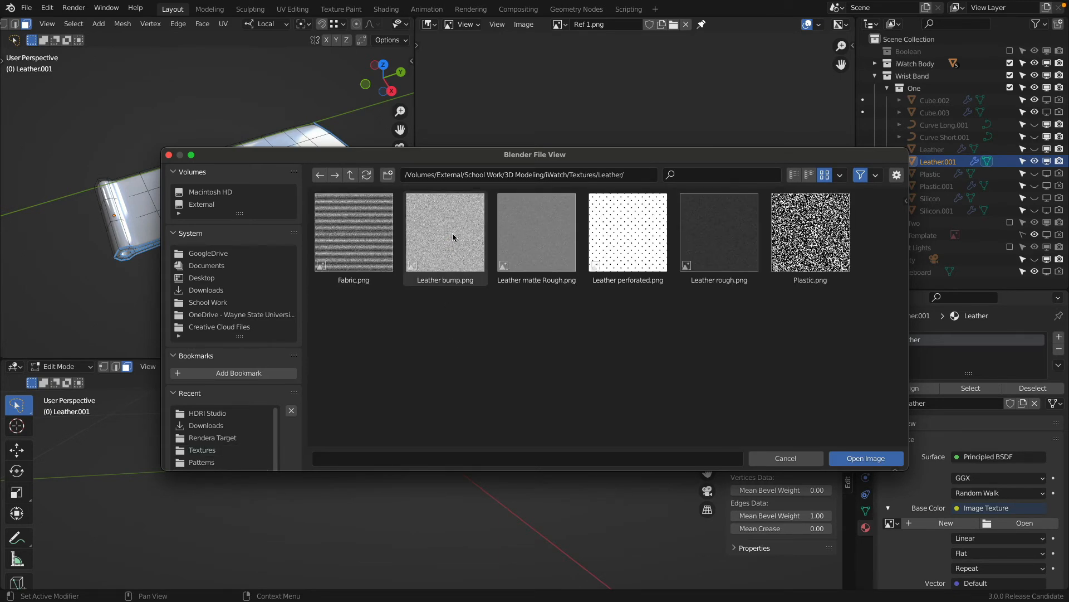
click(455, 232)
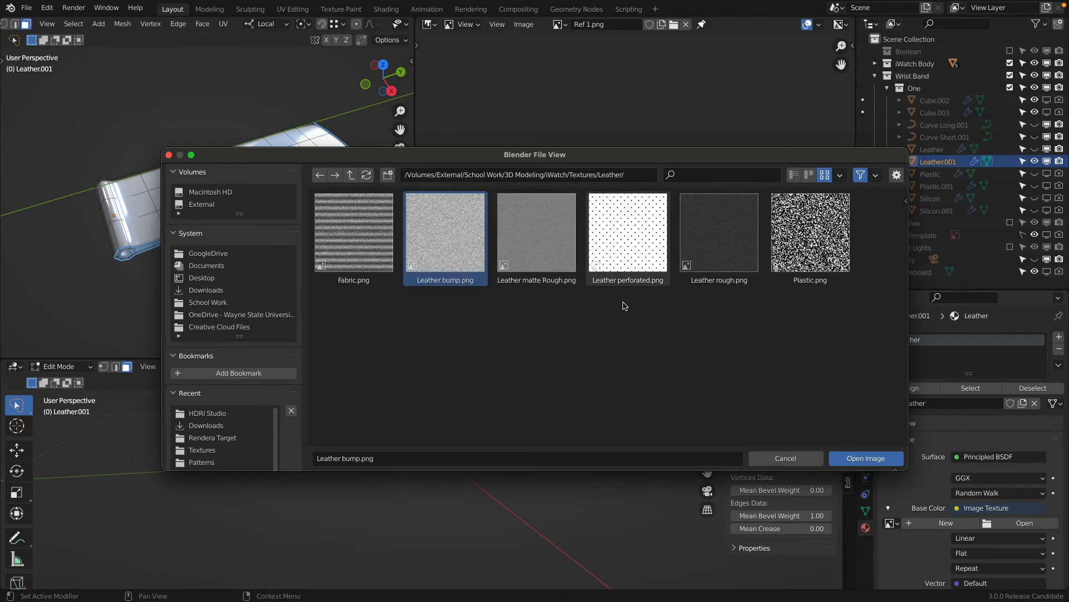
click(878, 458)
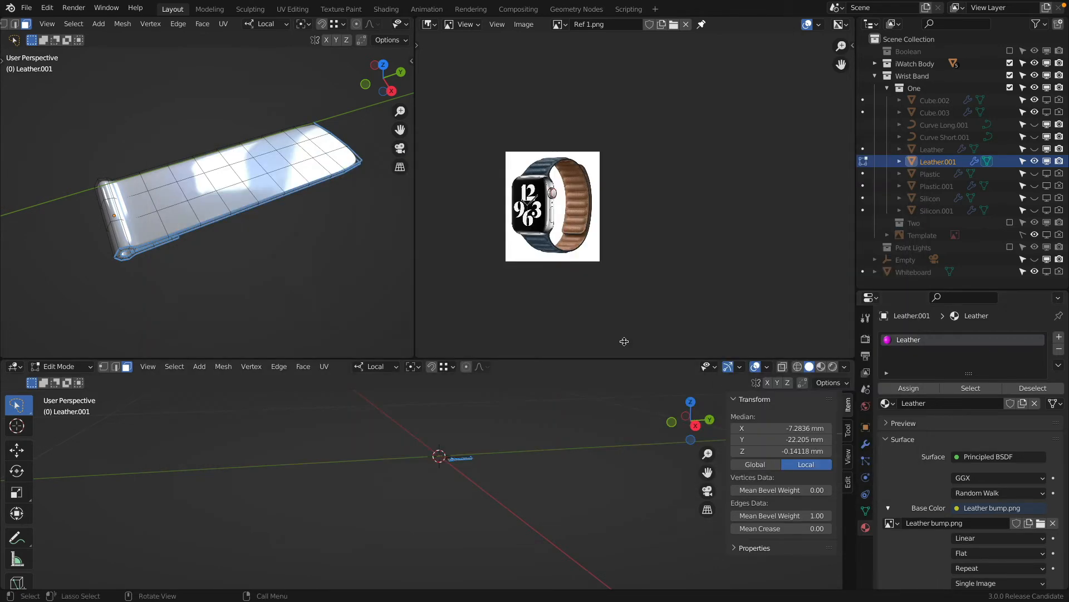
Change the lower 3D viewport area to the Shader Editor.
click(15, 368)
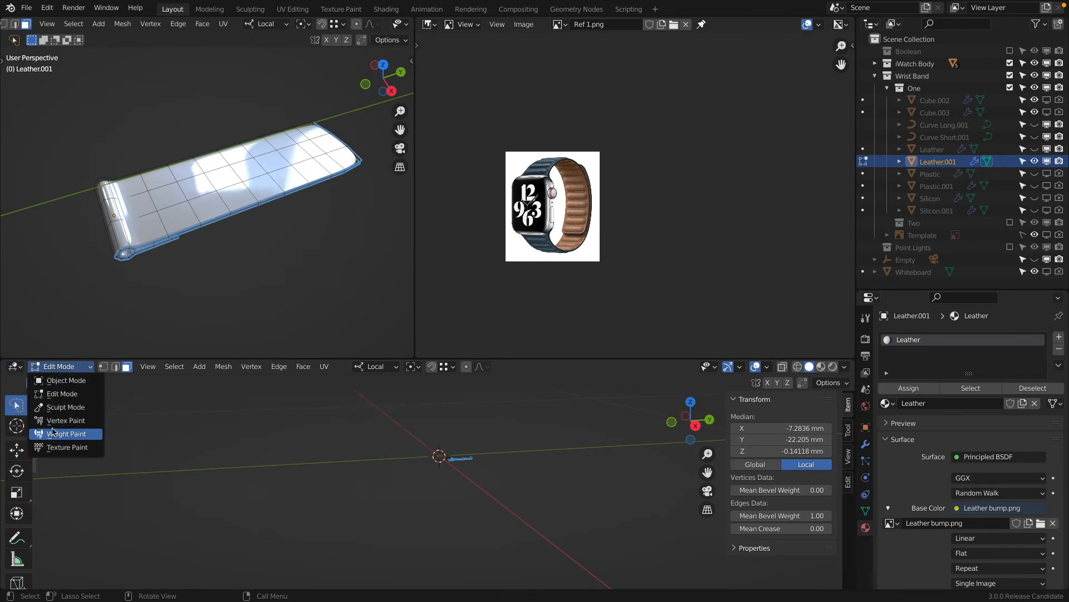
click(13, 368)
click(14, 368)
click(50, 483)
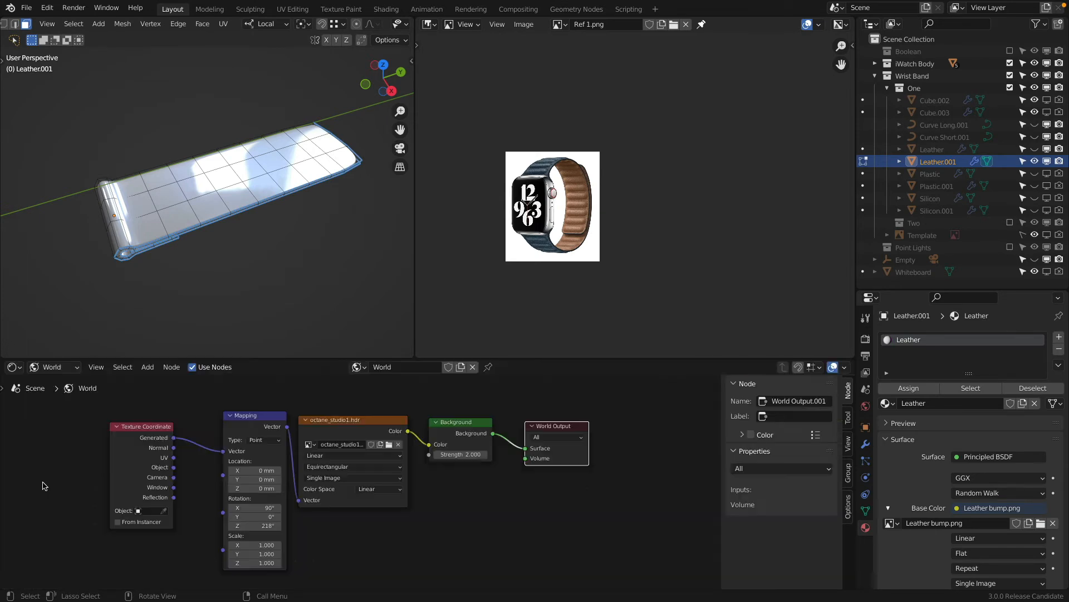
Change the reference image area to the UV Editor and display Leather bump.png in it.
click(430, 24)
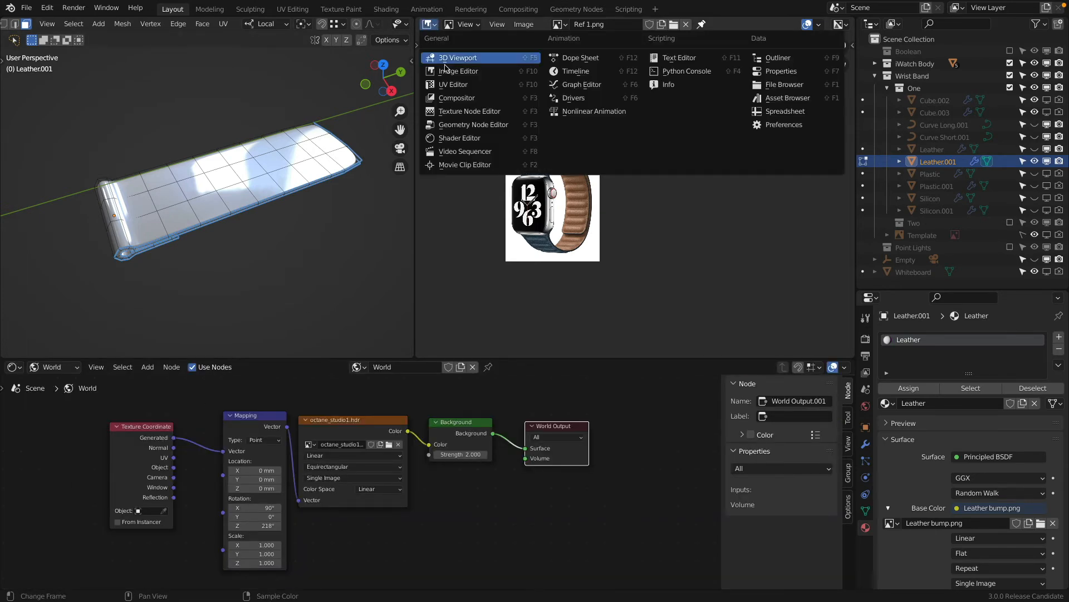
click(460, 84)
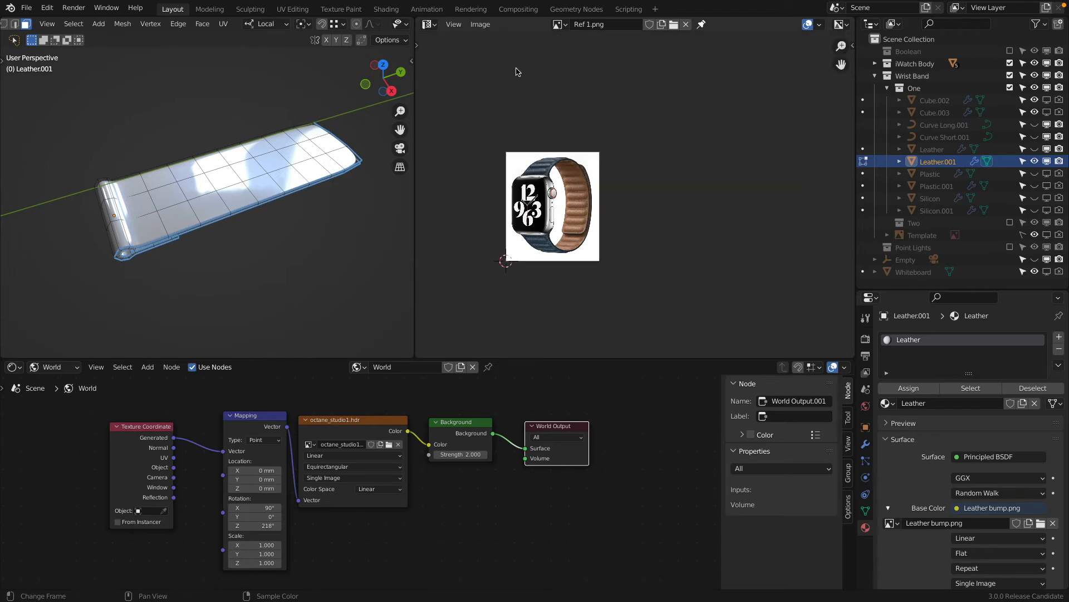
click(557, 25)
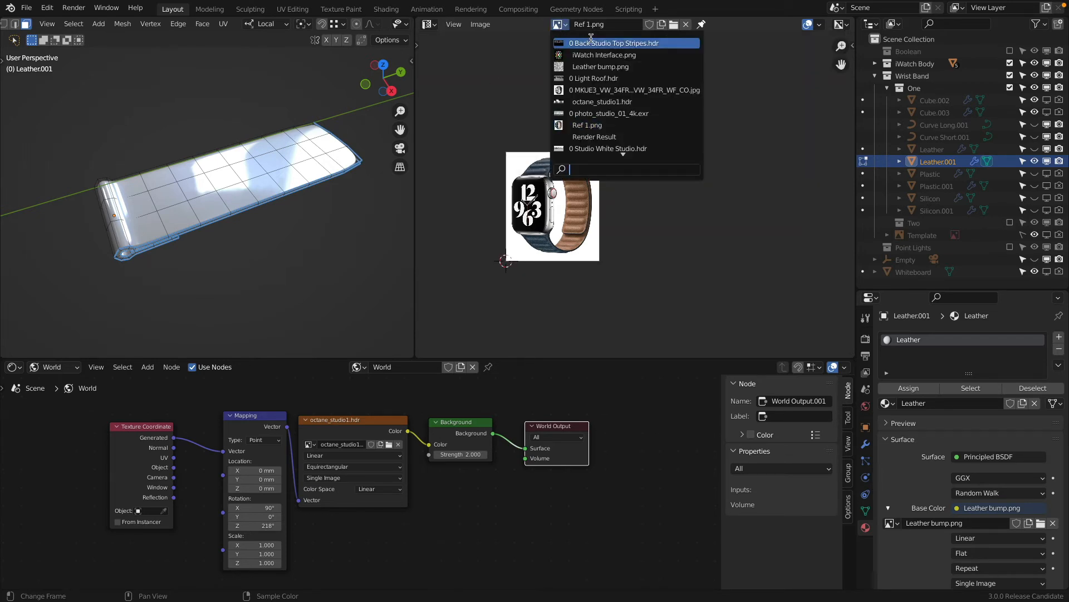
click(653, 67)
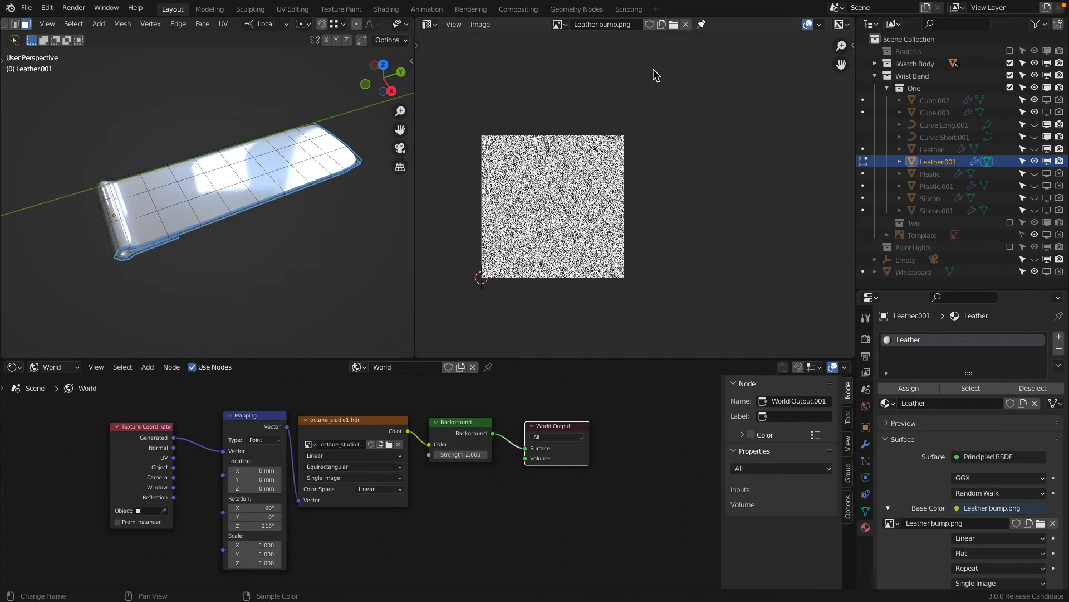
Switch the 3D viewport to Material Preview shading to view the strap's texture.
scroll(229, 179, up, 2)
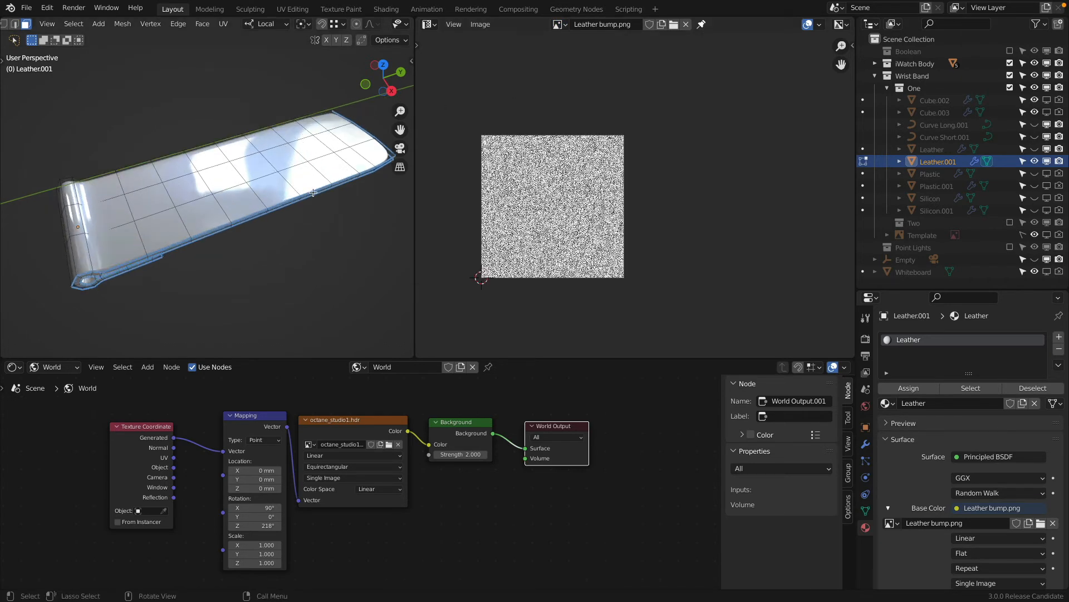
scroll(371, 30, down, 4)
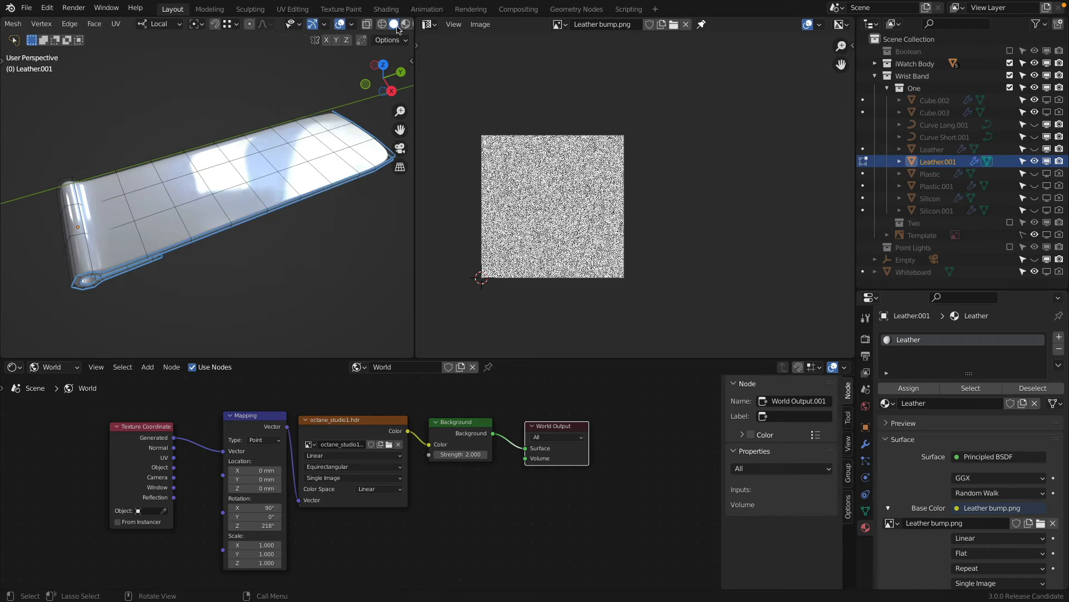
click(404, 26)
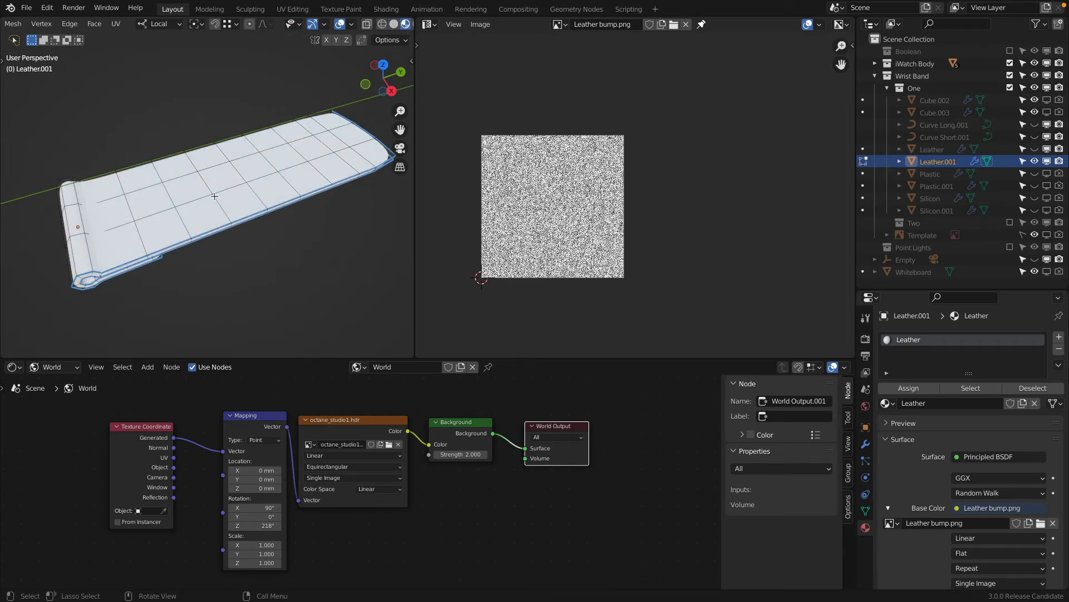
Set the Shader Editor's shader type to Object so it shows the Leather material's nodes.
click(18, 368)
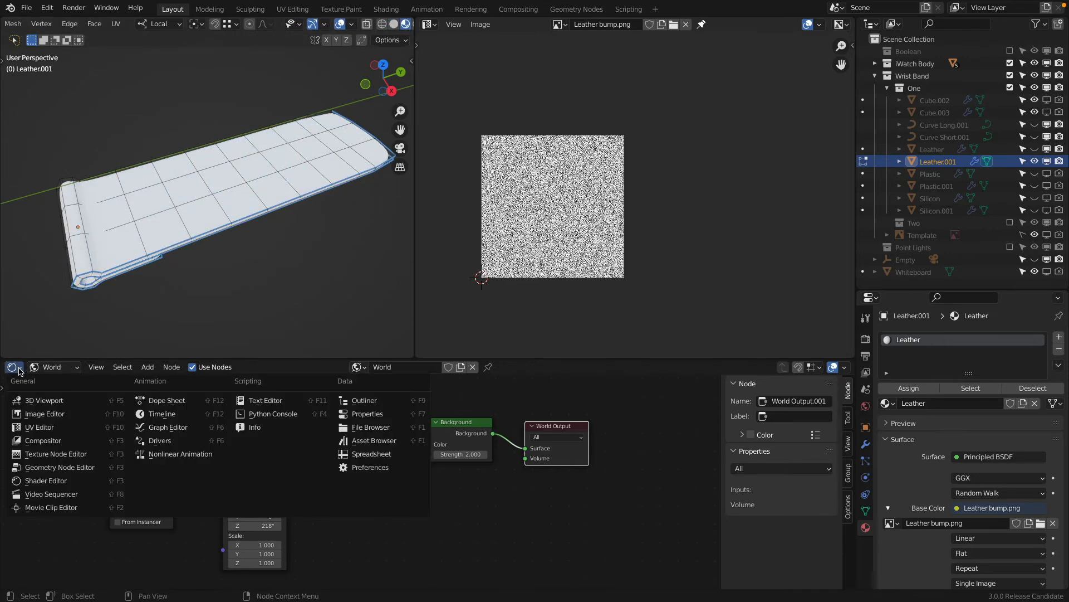
key(Escape)
click(55, 367)
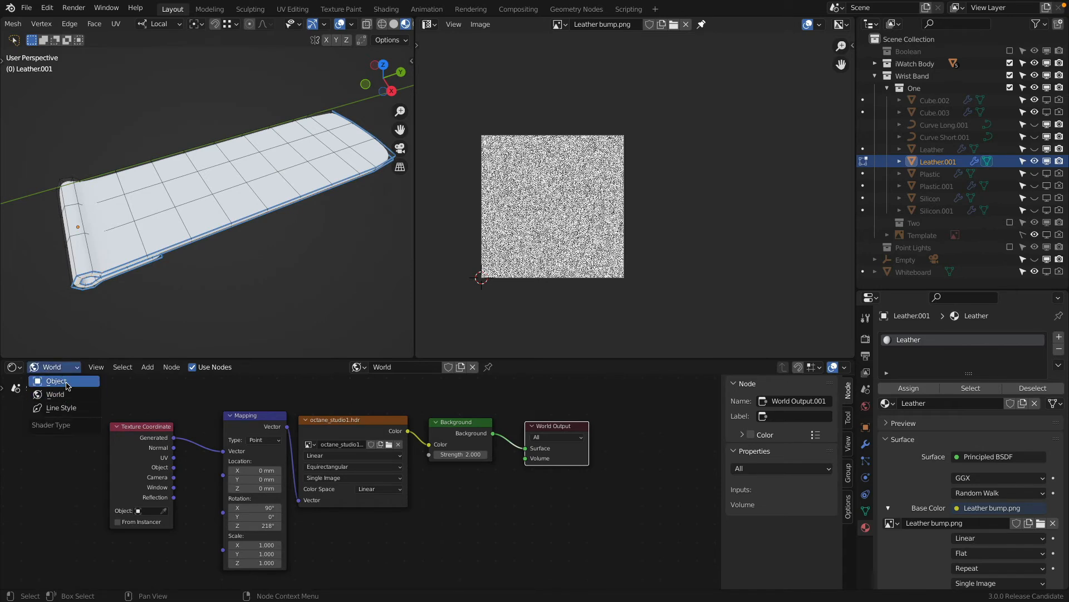
click(66, 384)
scroll(325, 518, down, 3)
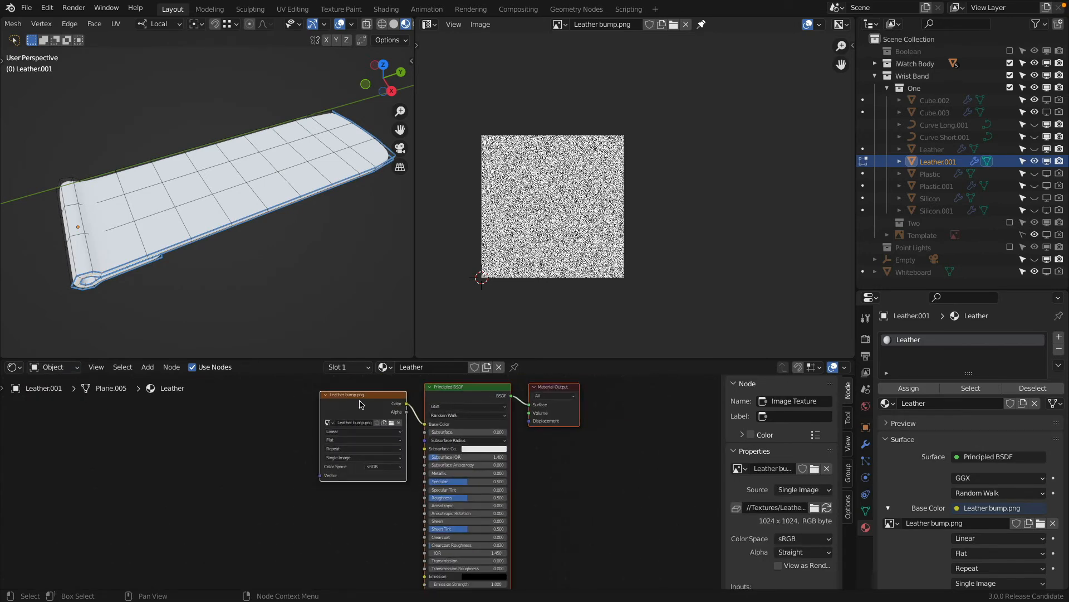
middle_drag(359, 401, 332, 418)
Leave Edit Mode and examine up close how the leather texture maps onto the strap's surface and slots.
scroll(236, 179, up, 3)
key(Tab)
scroll(211, 224, up, 3)
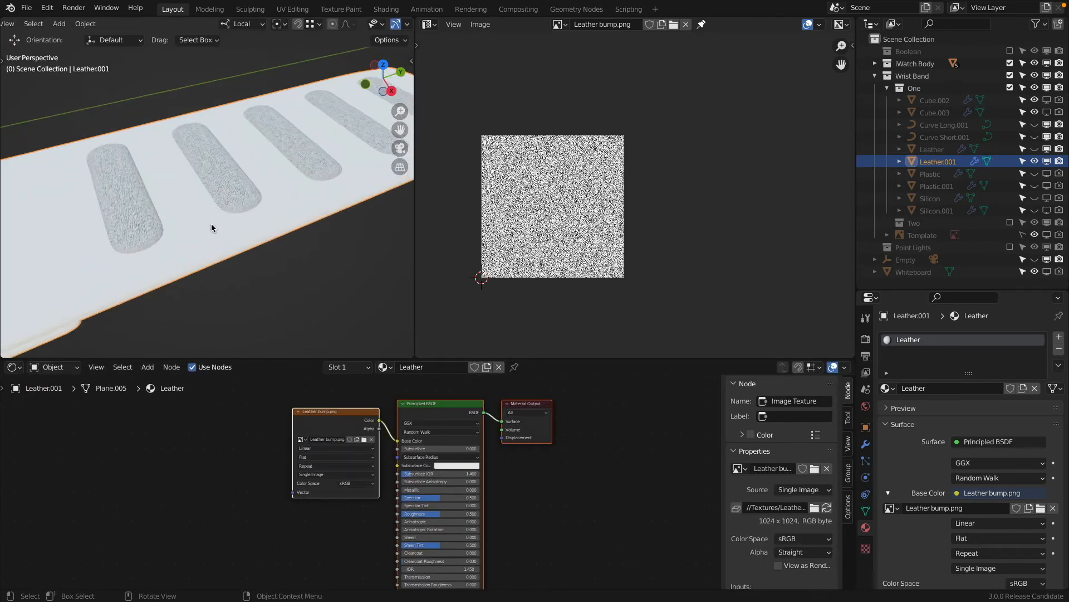
scroll(212, 223, down, 4)
mouse_move(212, 223)
middle_down()
mouse_move(206, 245)
mouse_move(206, 209)
middle_up()
scroll(196, 216, up, 5)
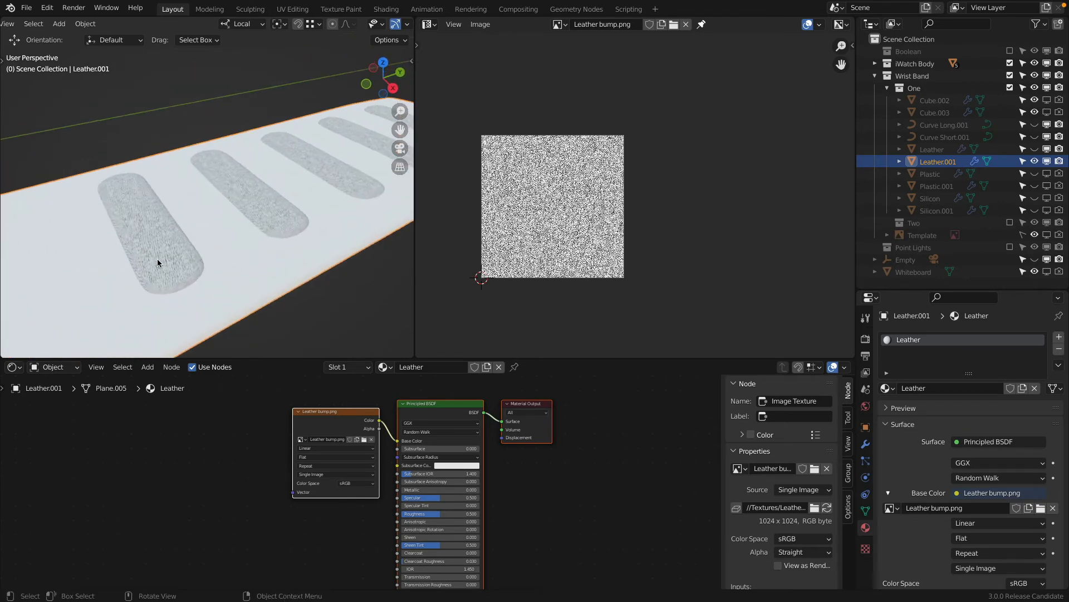
scroll(159, 259, down, 5)
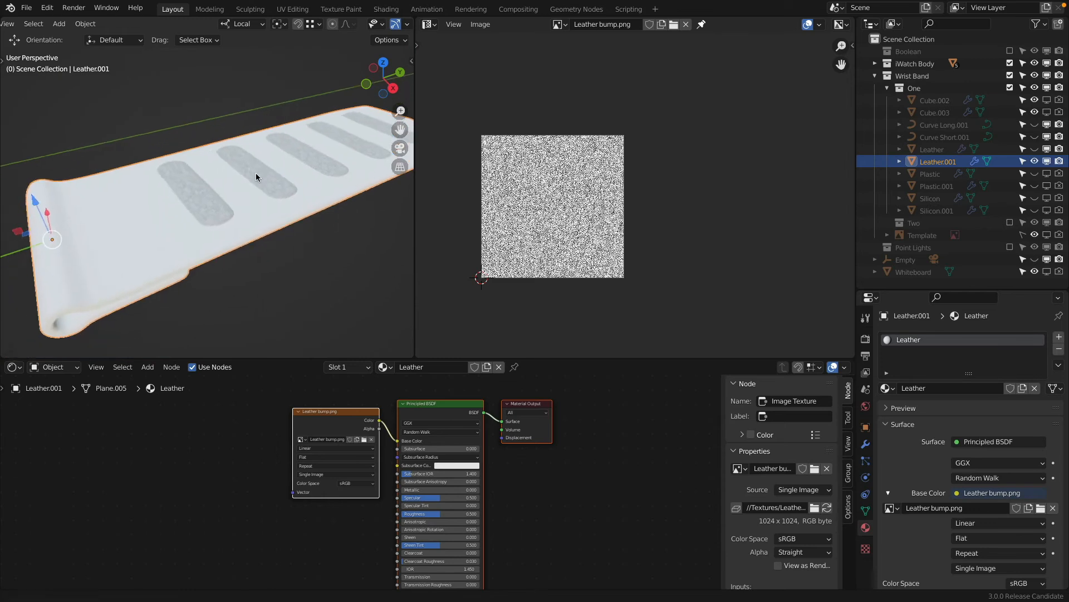
scroll(256, 173, down, 3)
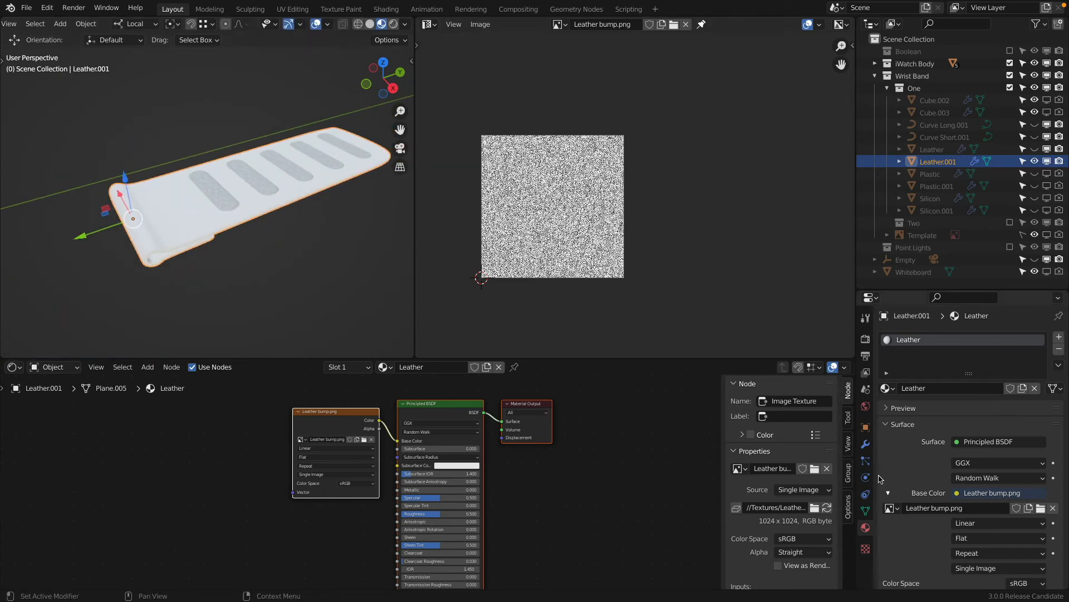
Disable the strap's Boolean modifier in viewport and render, and turn off the Curve modifier in render.
click(866, 444)
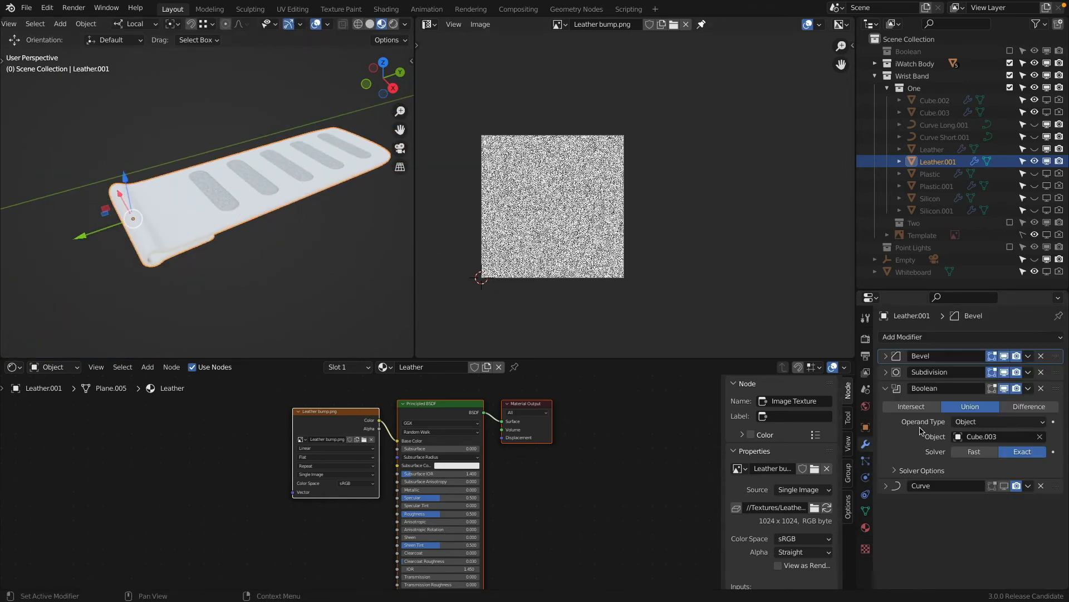
click(888, 388)
click(1005, 388)
click(1017, 388)
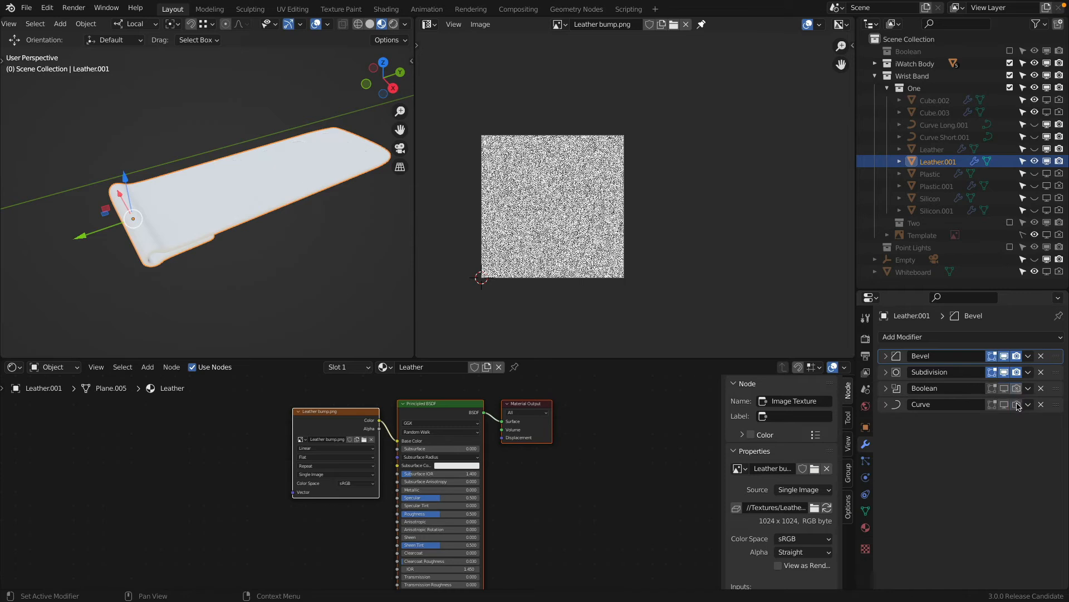
scroll(293, 191, up, 4)
scroll(292, 192, down, 4)
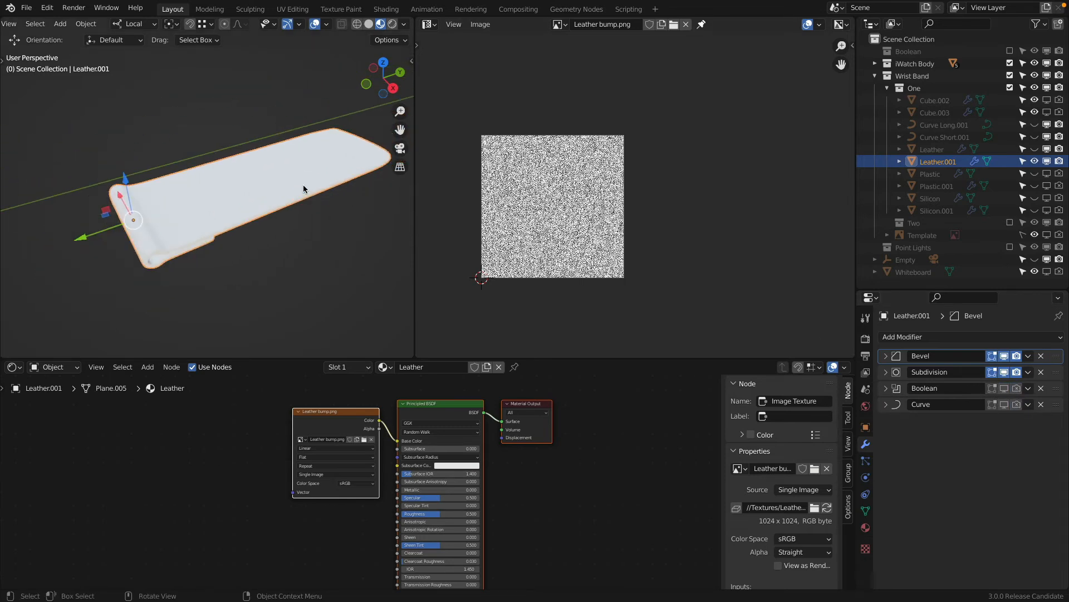
Show the strap's material settings and move the Leather bump.png texture node farther away from the Principled BSDF.
click(865, 528)
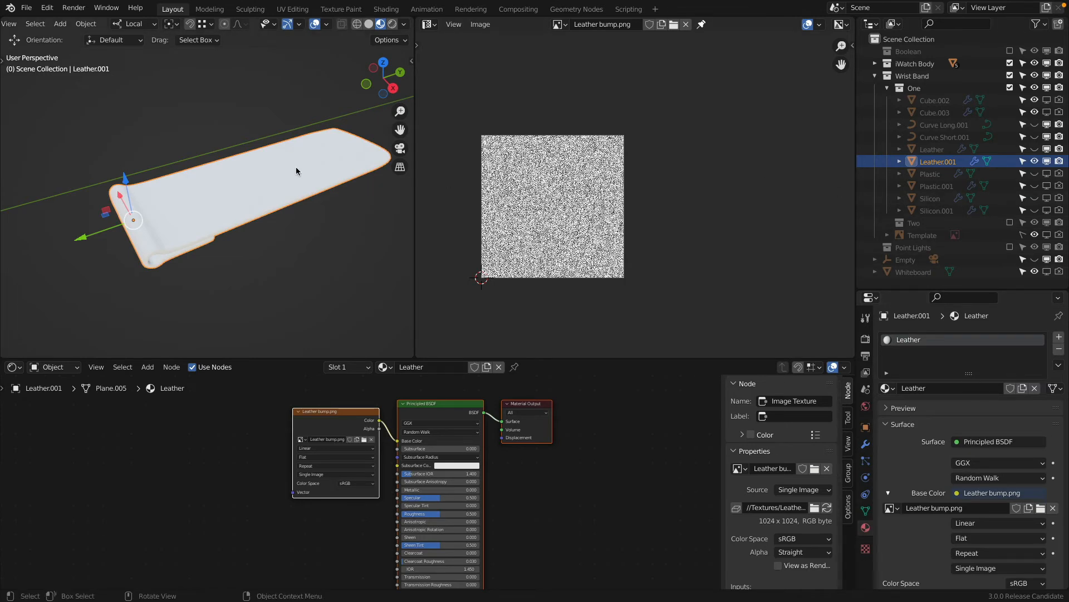
scroll(249, 171, up, 3)
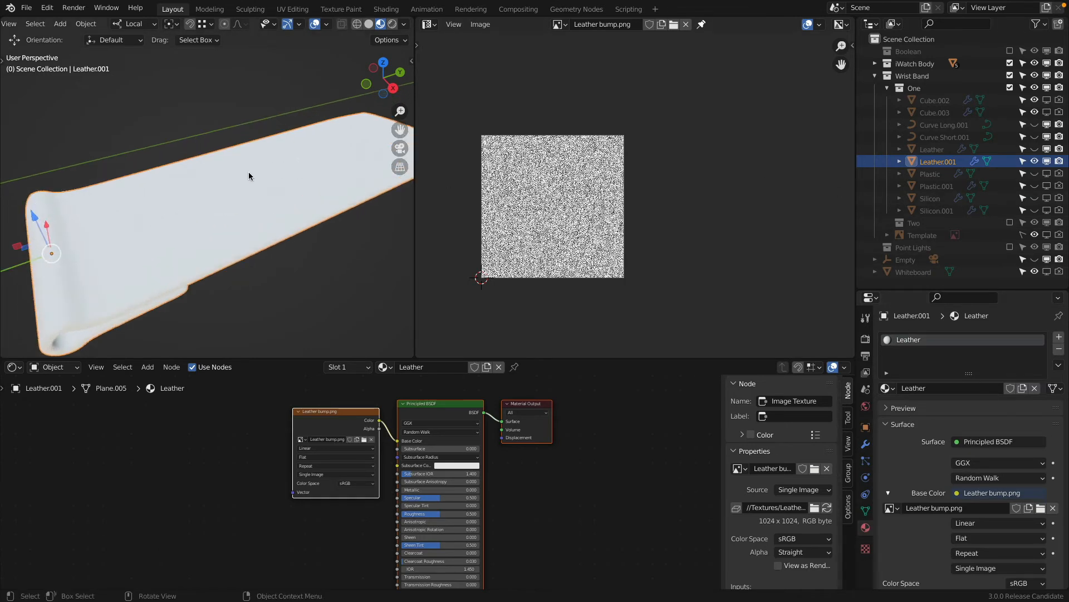
drag(350, 420, 242, 442)
click(249, 416)
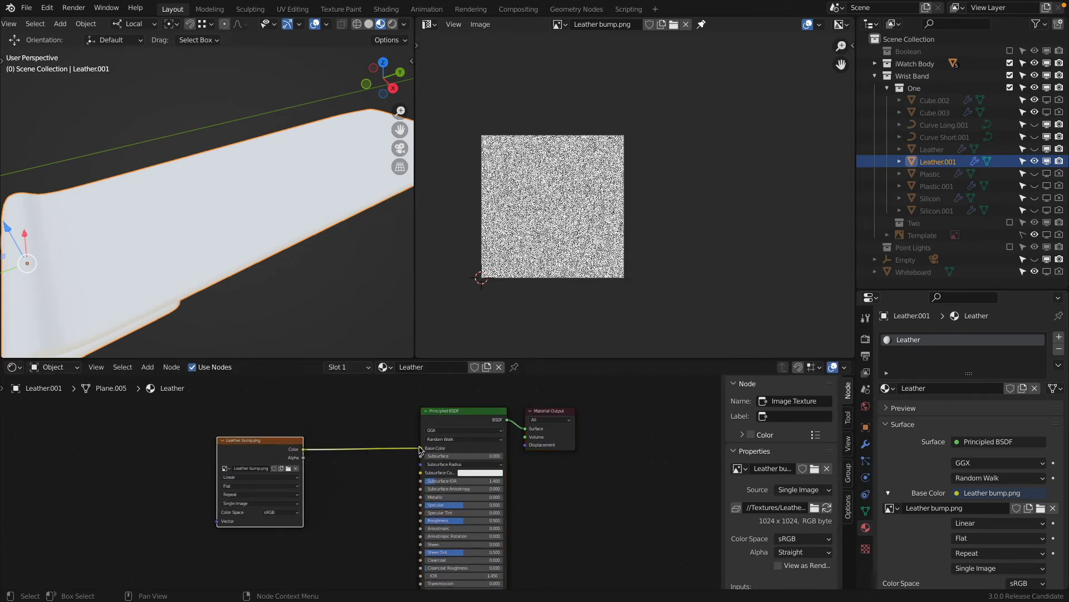
Test a plain red Base Color on the strap in place of the image texture, and reconnect the texture's Color output.
drag(421, 448, 384, 452)
click(480, 448)
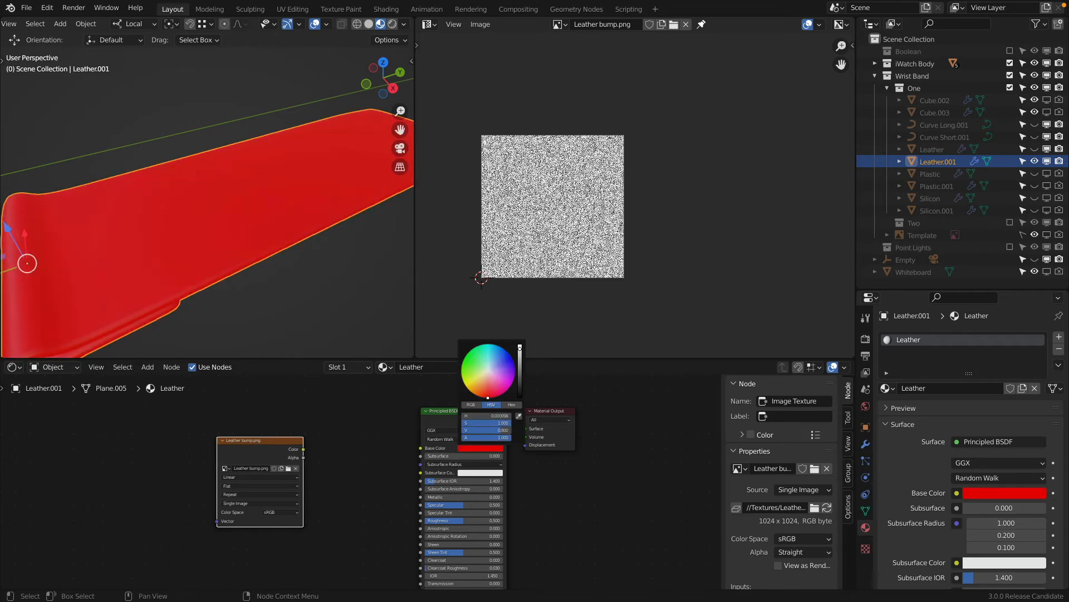
click(328, 456)
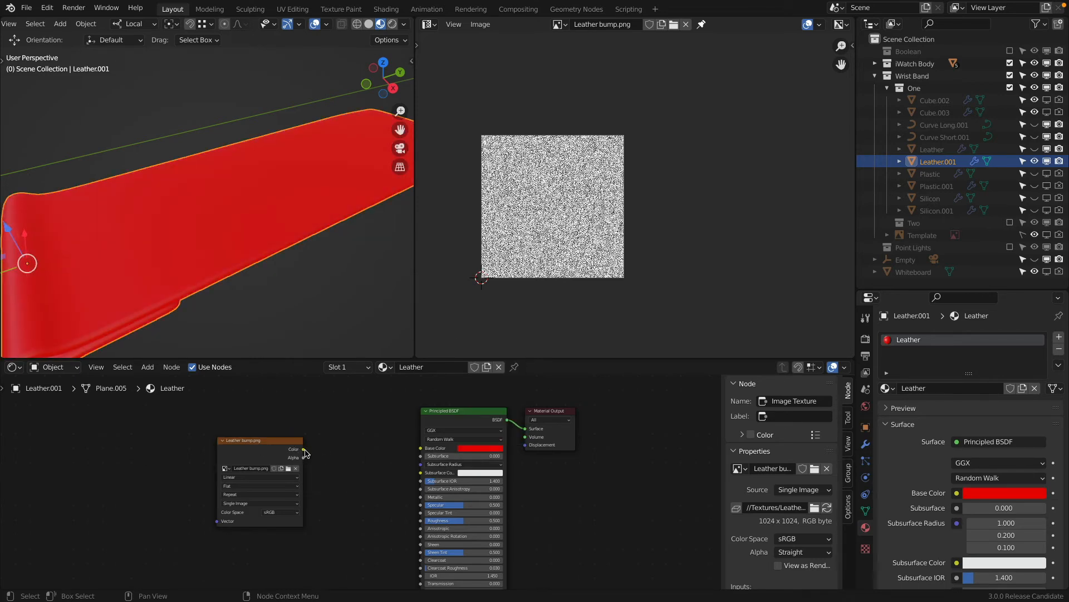
drag(306, 452, 421, 448)
Switch the 3D viewport to Rendered shading and check the leather texture on the strap.
key(z)
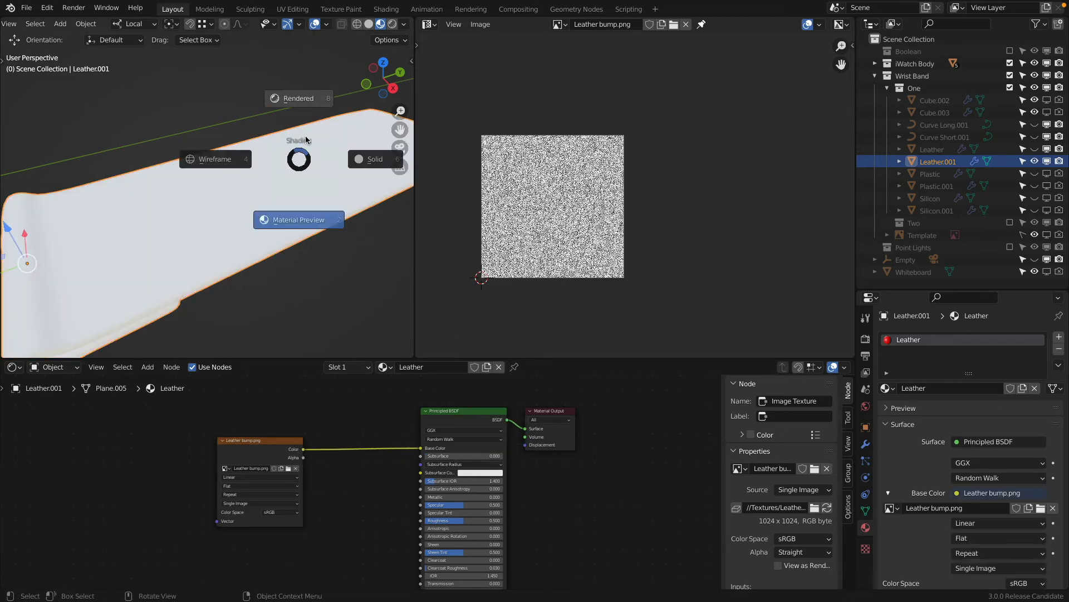
click(306, 139)
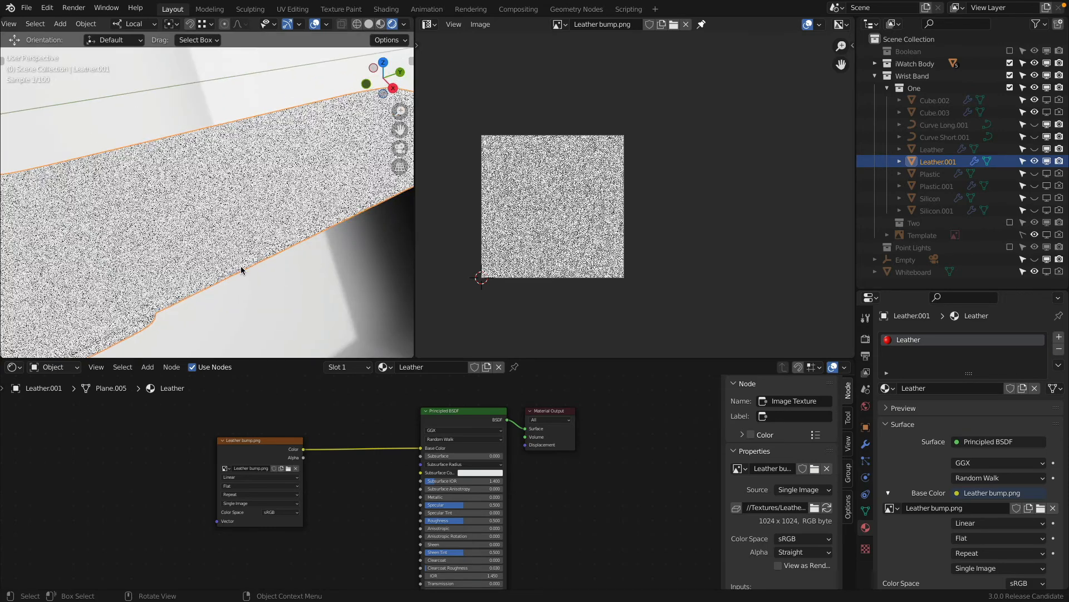
scroll(240, 266, down, 4)
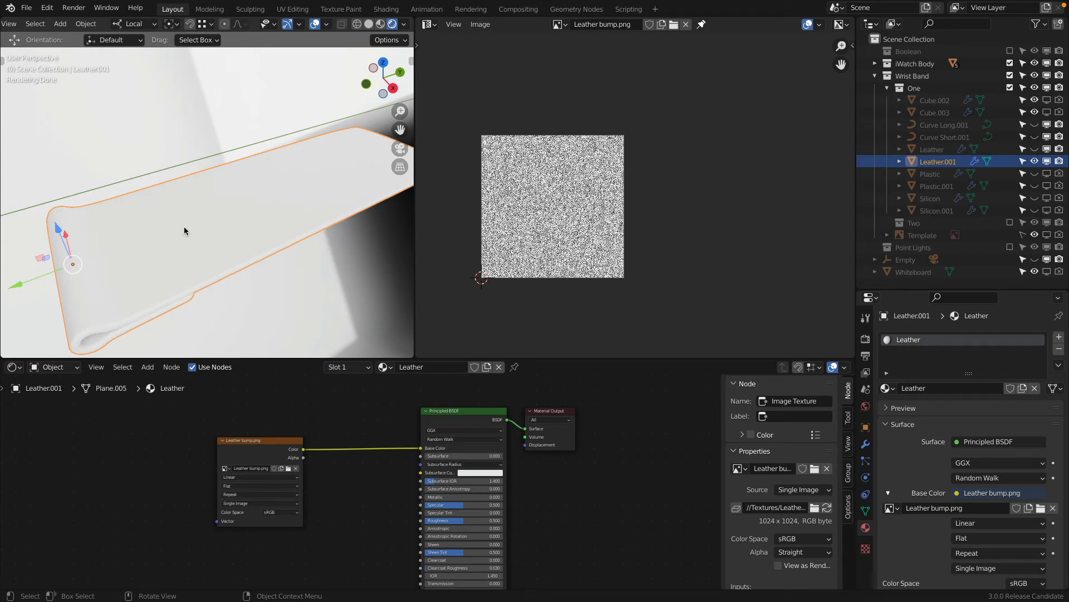
scroll(184, 226, down, 2)
Unwrap all faces of the Leather.001 strap in Edit Mode with the Angle Based method.
key(Tab)
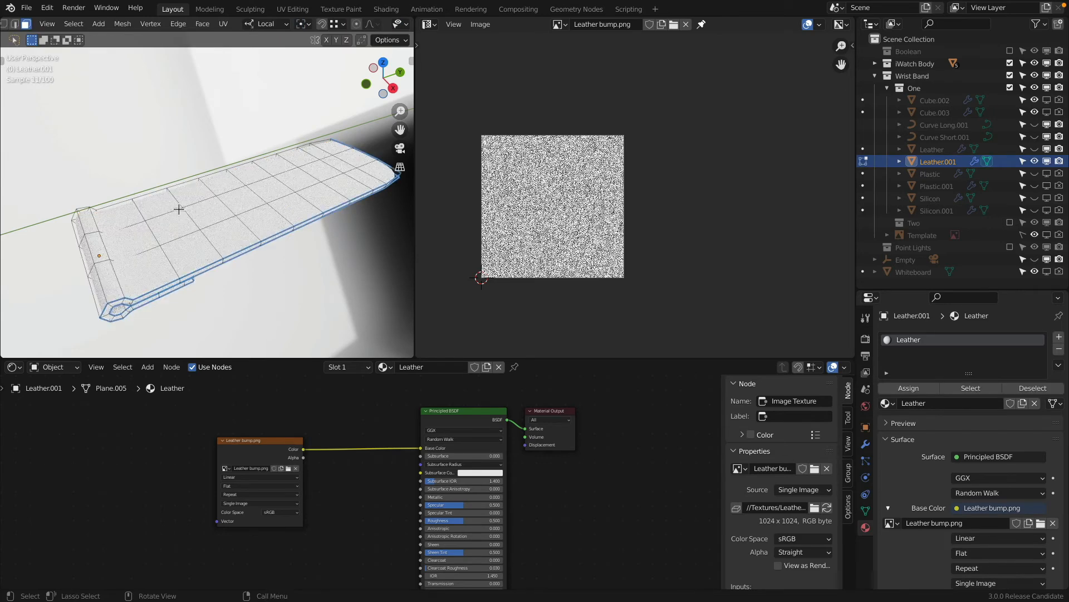
key(a)
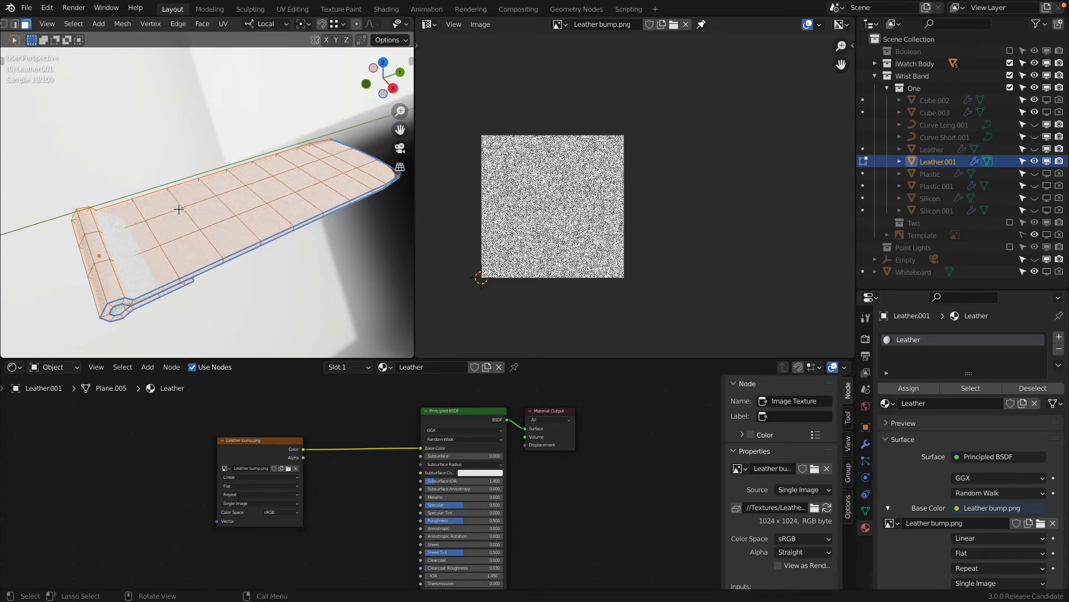
key(u)
click(179, 210)
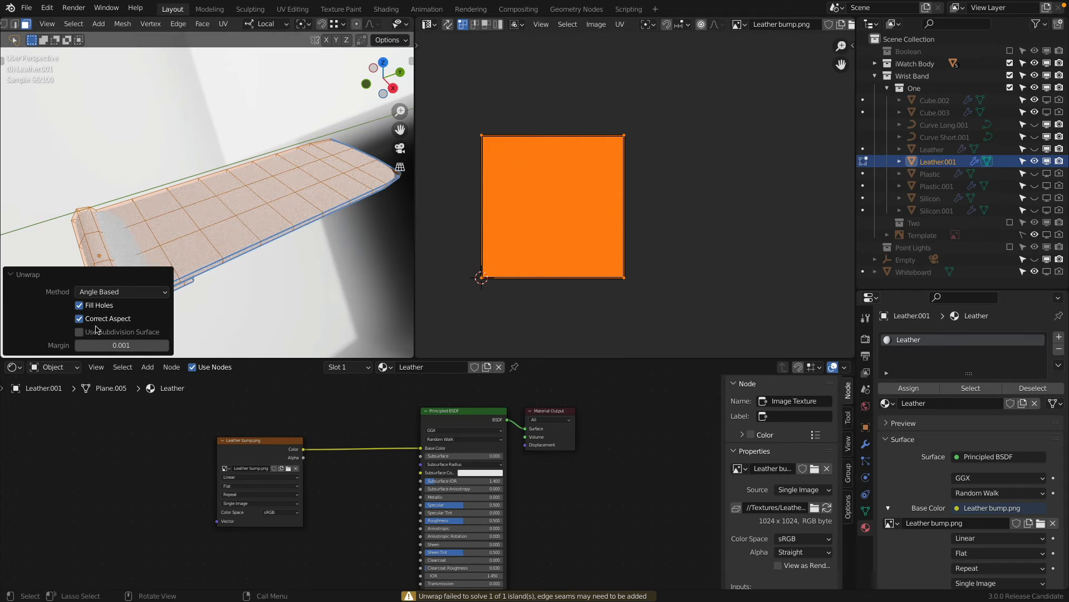
Clear the mesh selection in edge select mode and show the strap in a maximized 3D view with solid shading.
click(10, 276)
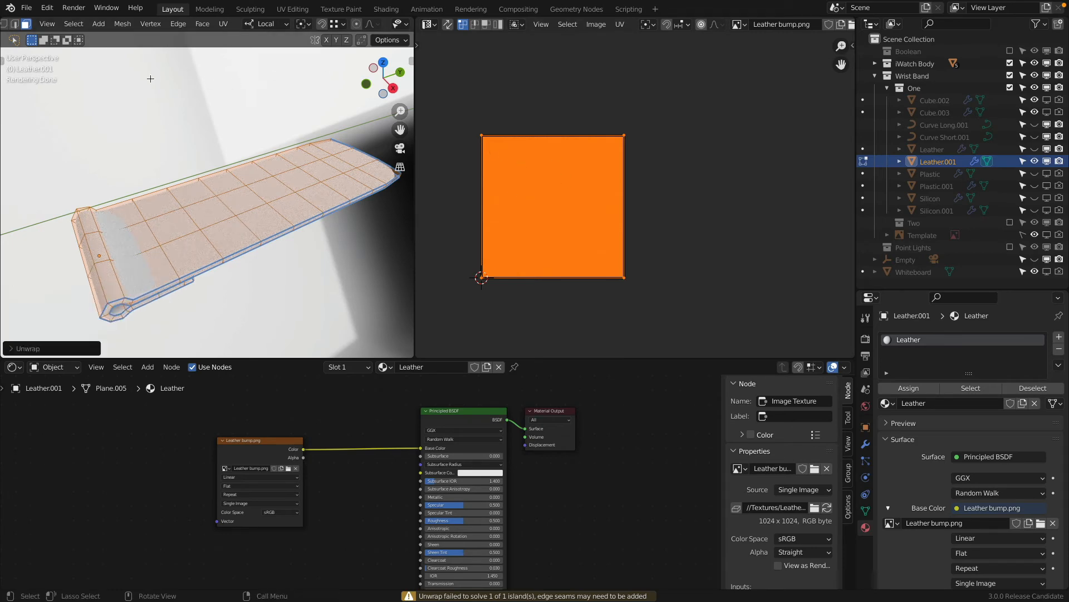
click(15, 26)
scroll(203, 299, up, 1)
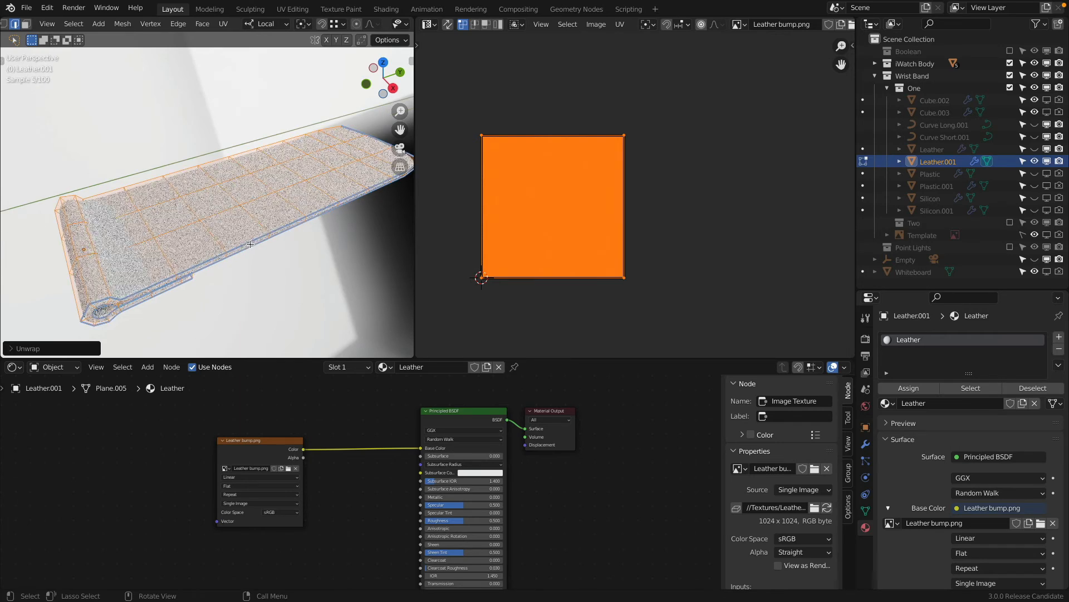
key(alt+a)
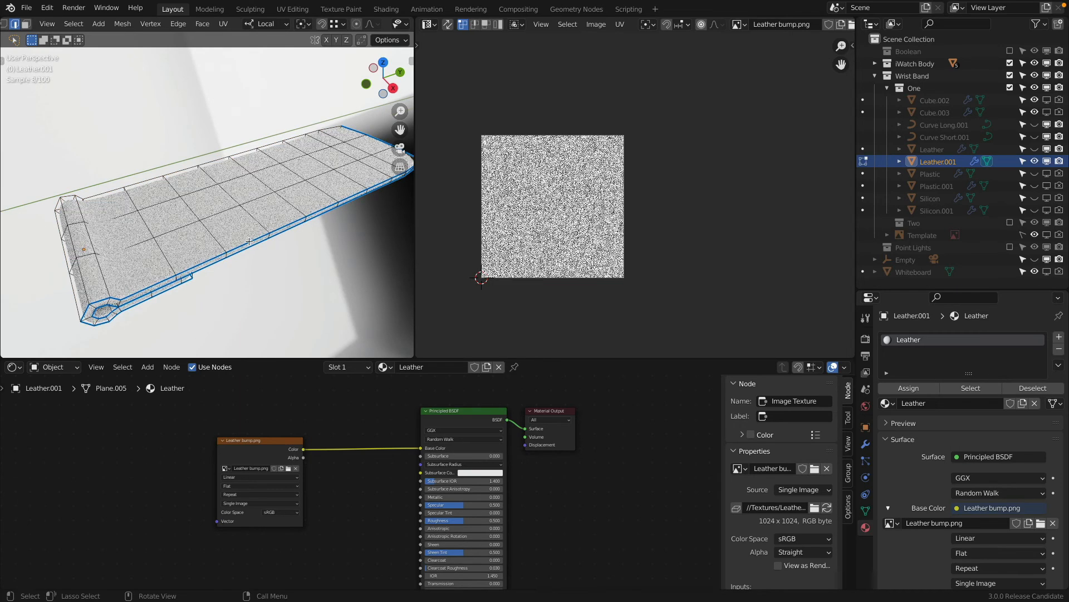
key(ctrl+space)
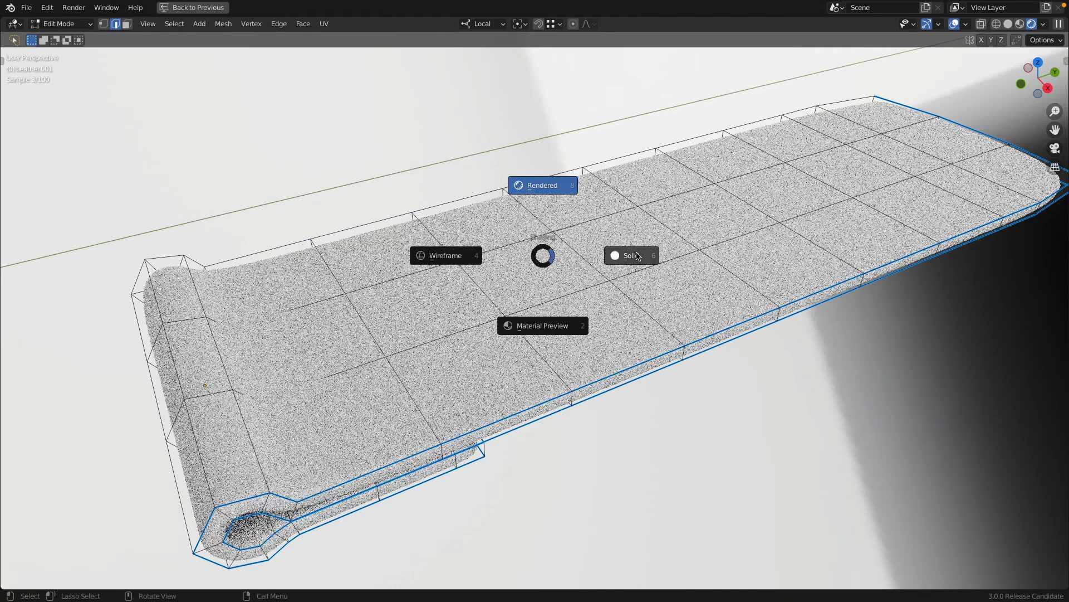
click(607, 273)
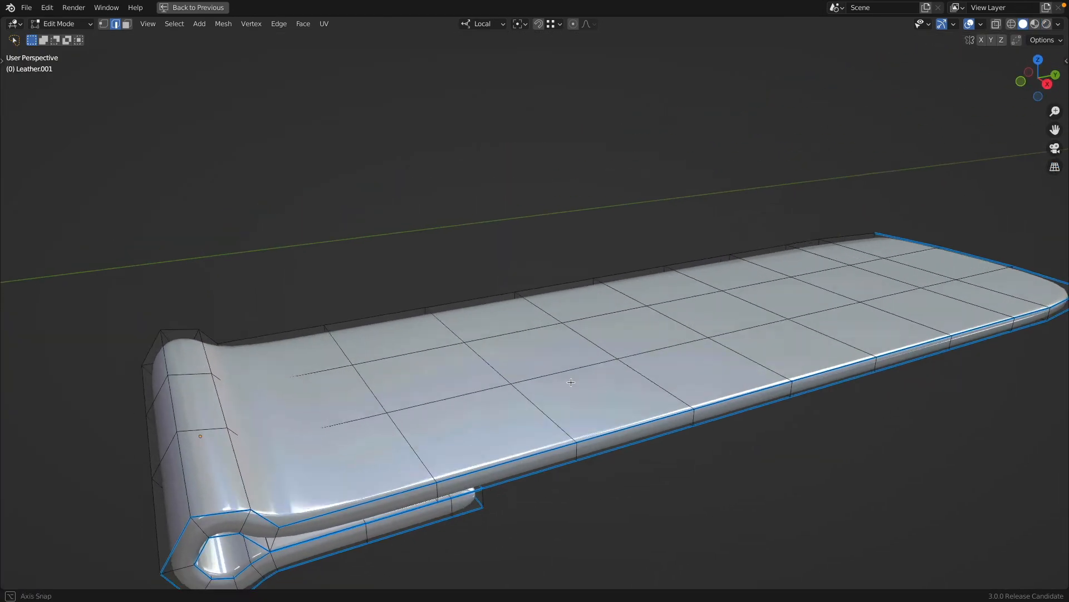
key(ctrl+space)
key(ctrl+space)
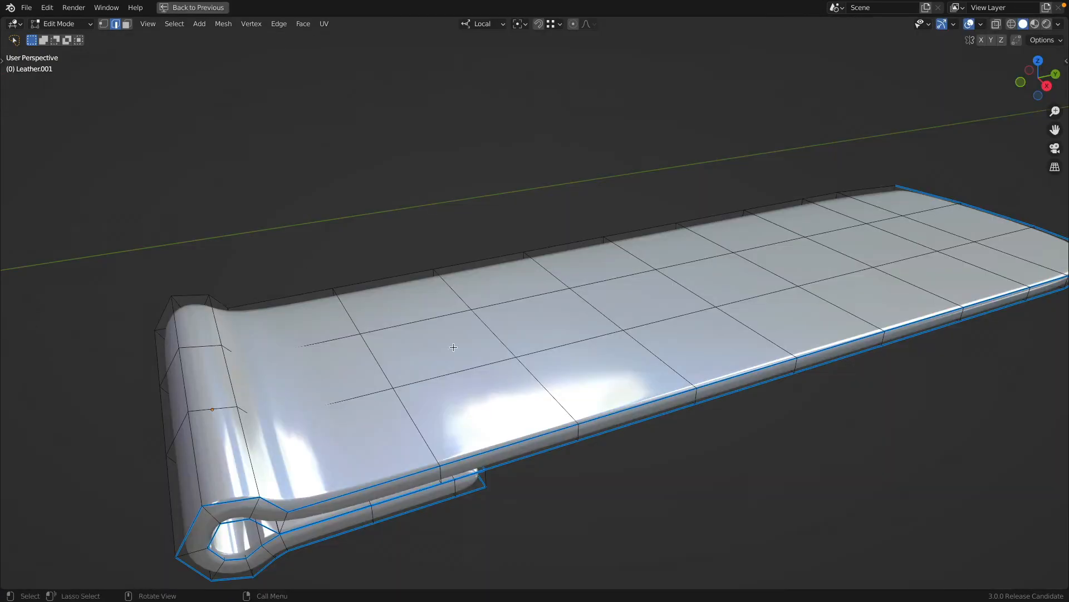
Mark the edge loops running along the strap's side, rounded end and folded flap as UV seams.
alt+middle_click(586, 337)
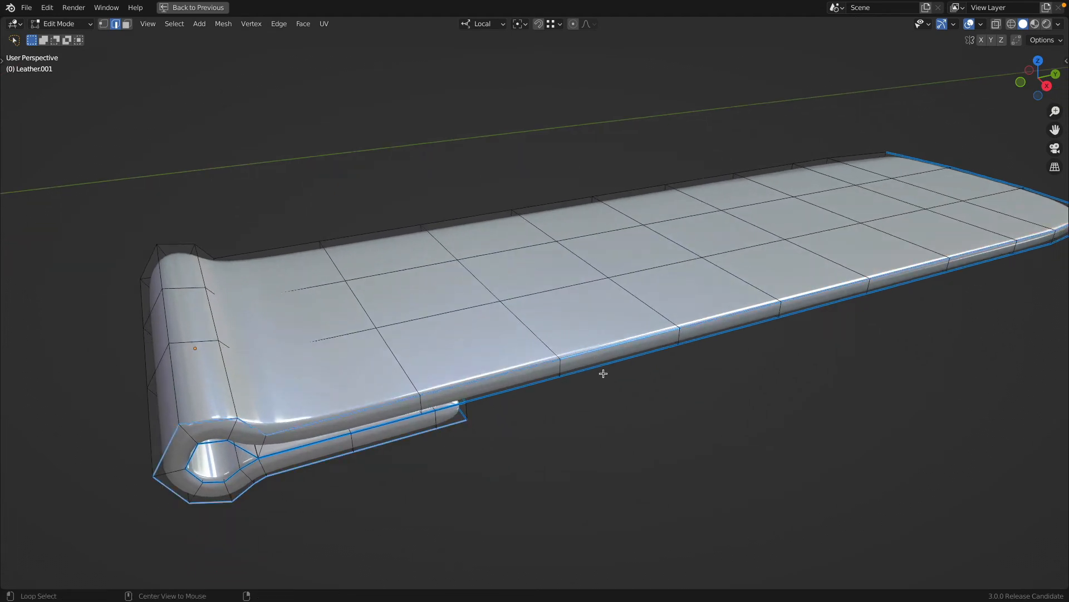
middle_drag(592, 370, 479, 330)
alt+shift+click(477, 332)
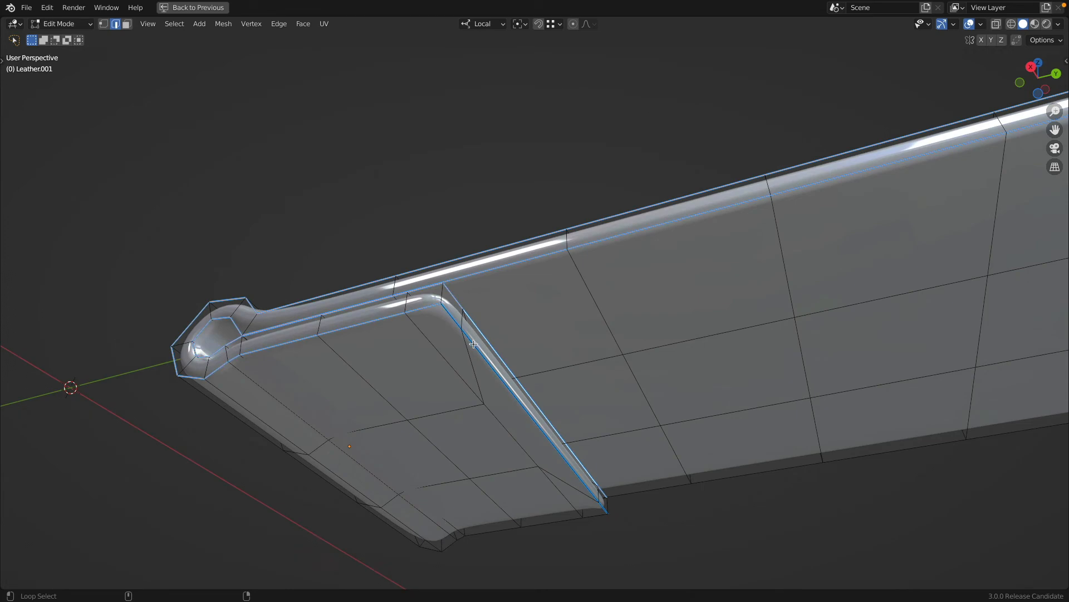
scroll(445, 300, down, 8)
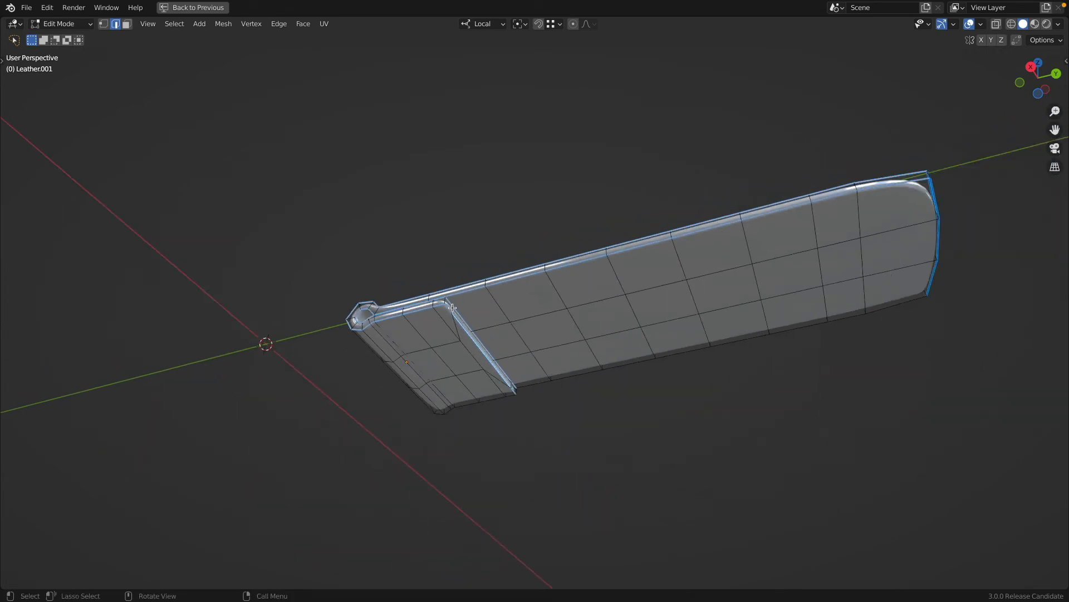
middle_drag(682, 293, 616, 356)
scroll(603, 391, up, 2)
alt+shift+click(559, 399)
alt+shift+click(560, 414)
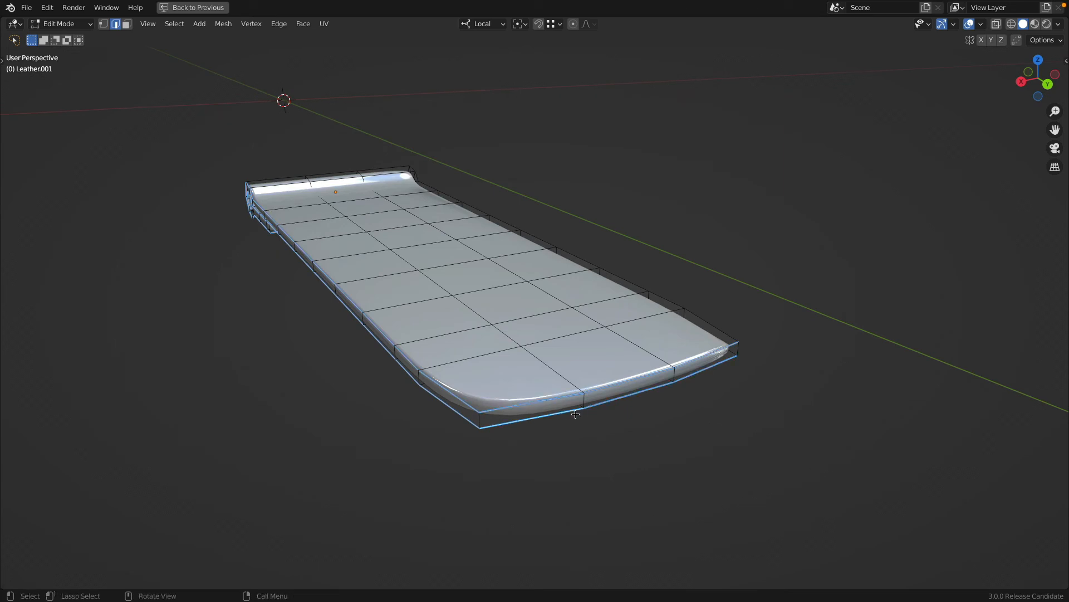
middle_drag(416, 398, 394, 369)
scroll(310, 474, up, 4)
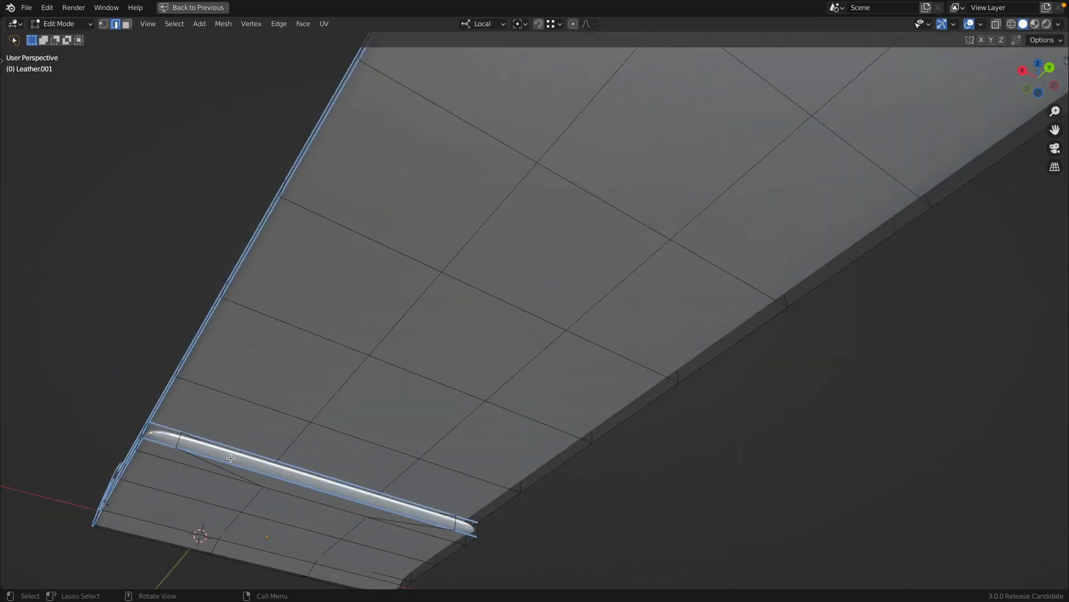
scroll(229, 453, down, 3)
middle_drag(229, 446, 534, 357)
scroll(534, 358, up, 3)
middle_drag(640, 394, 604, 334)
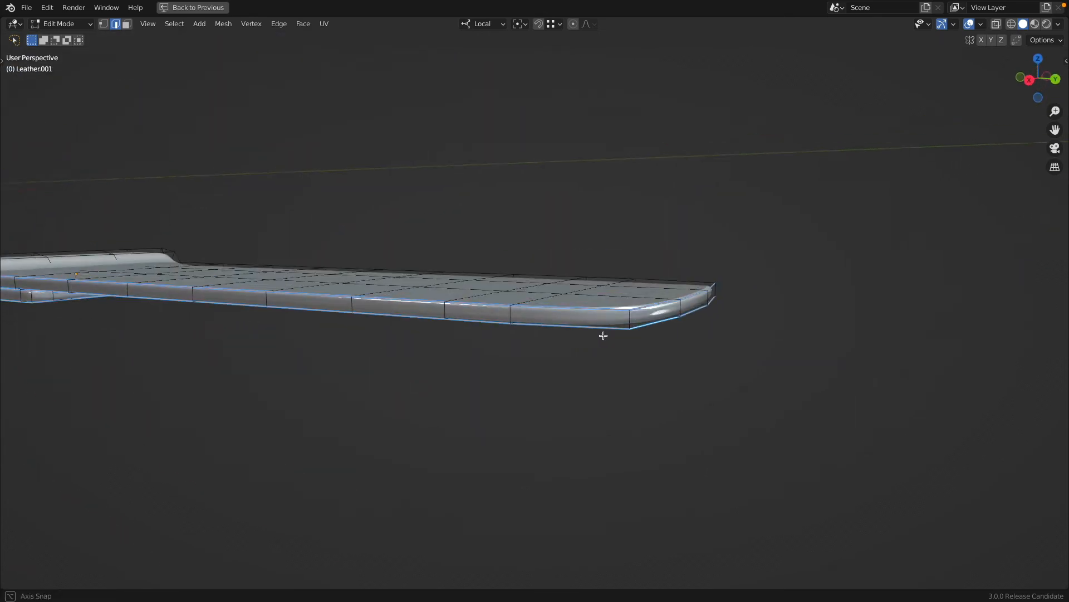
click(280, 25)
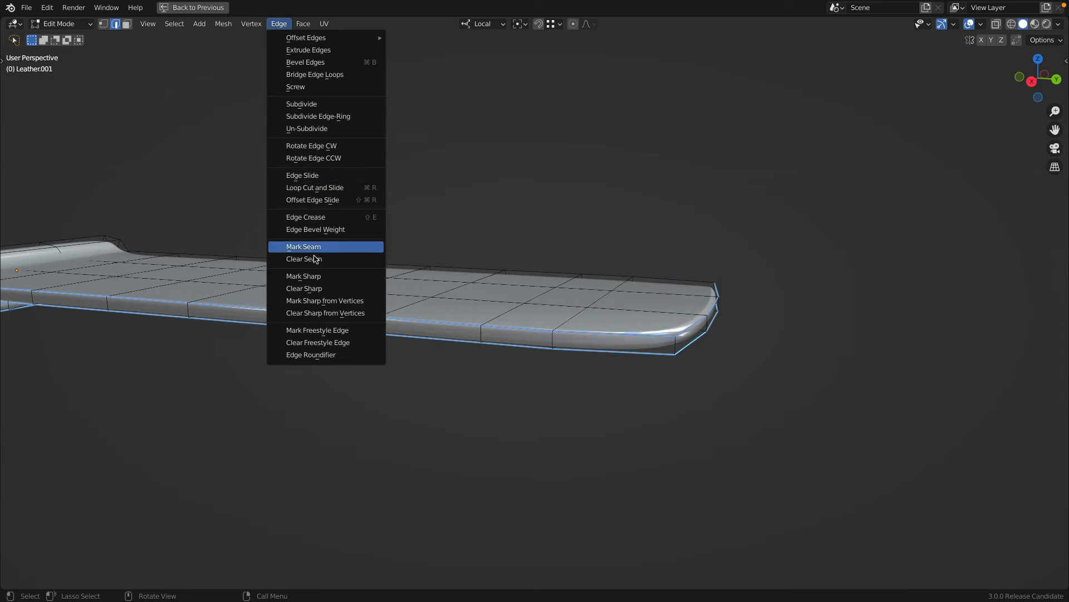
click(341, 250)
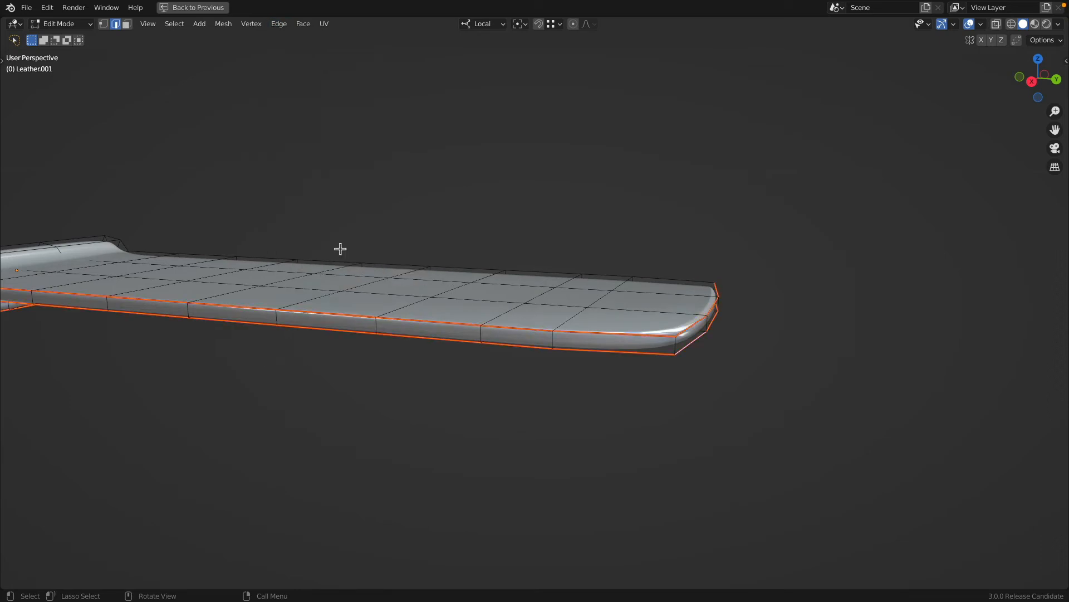
Mark the short edge at the far corner of the folded flap's end as a seam, and switch to face selection.
middle_drag(340, 246, 571, 263)
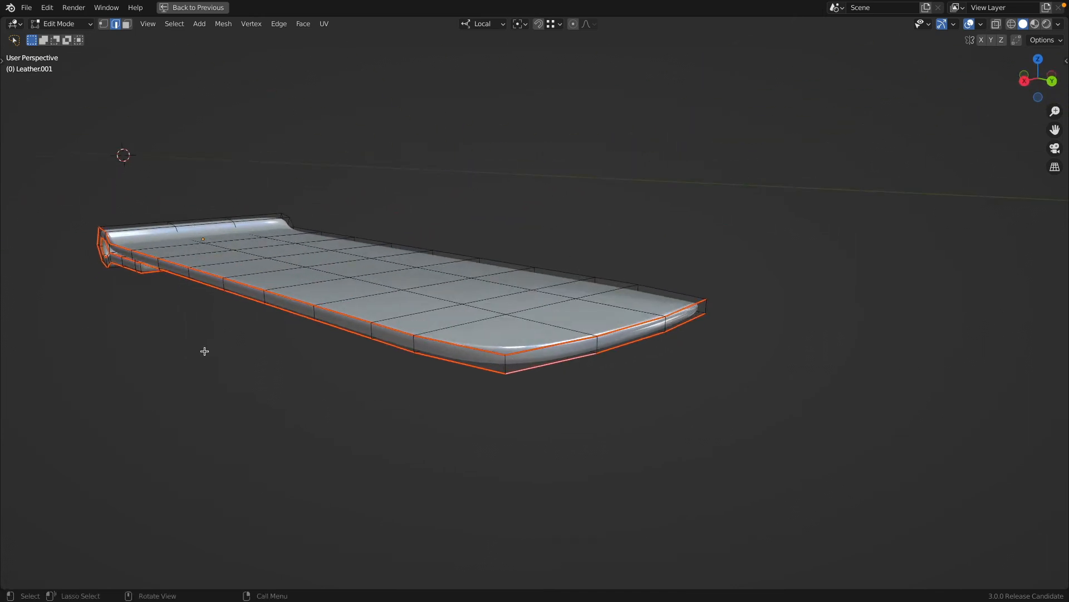
middle_drag(204, 351, 272, 264)
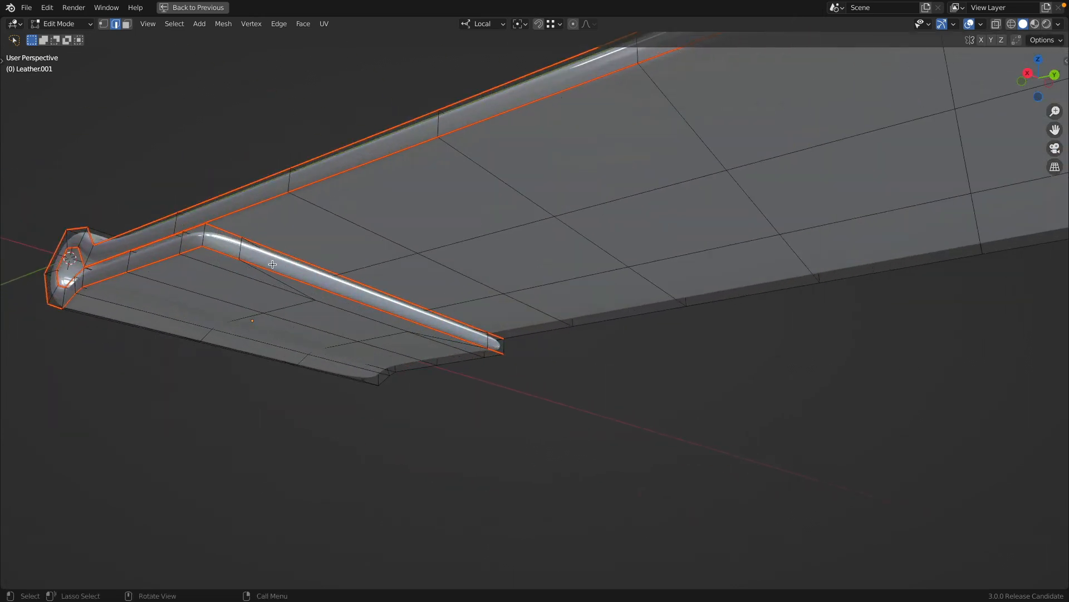
key(alt+a)
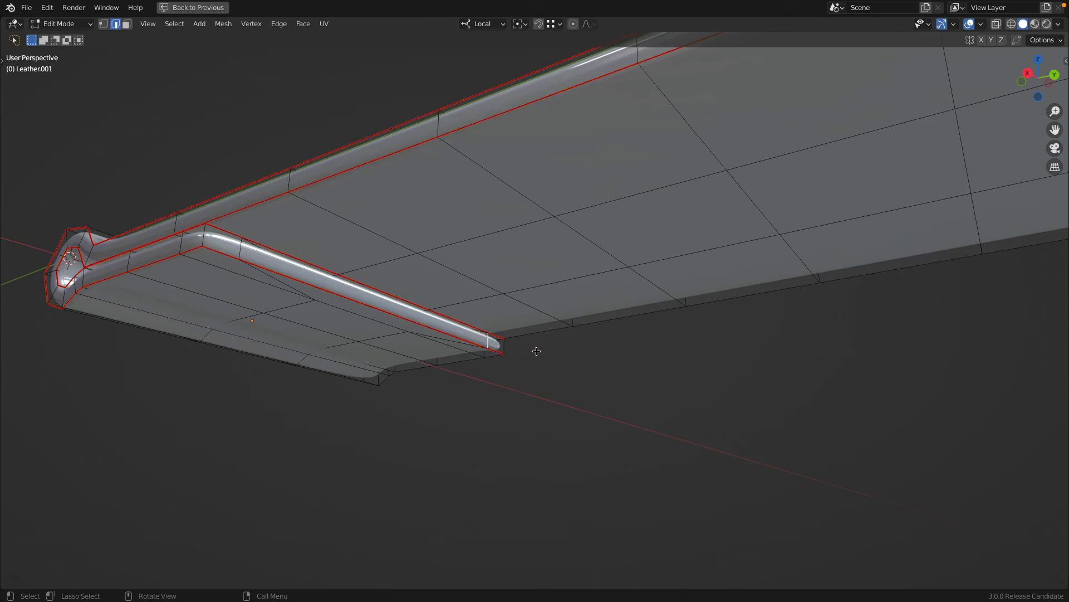
click(279, 24)
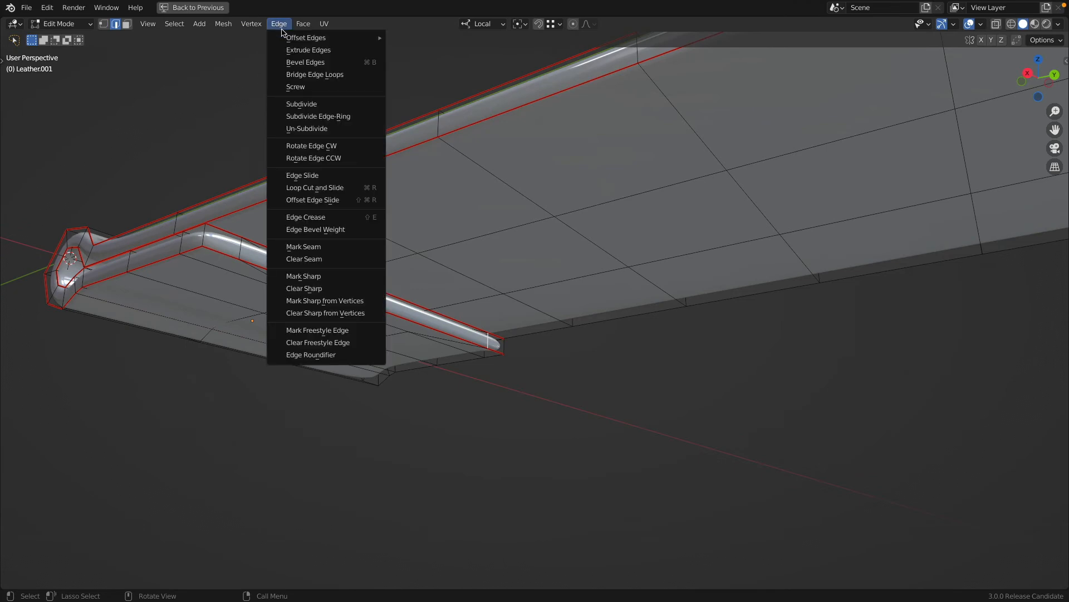
click(328, 246)
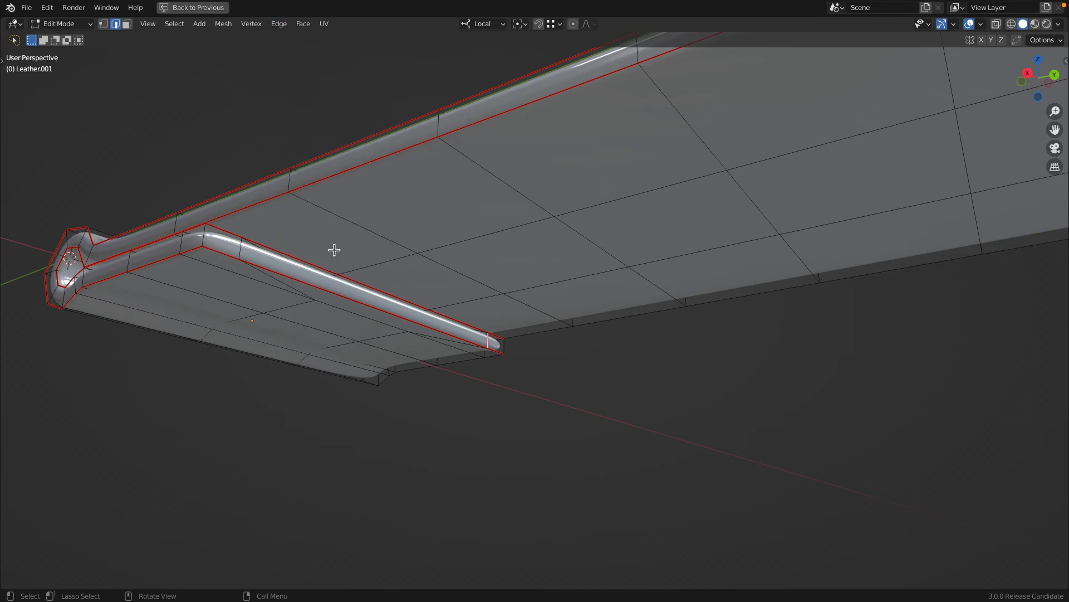
scroll(346, 255, down, 3)
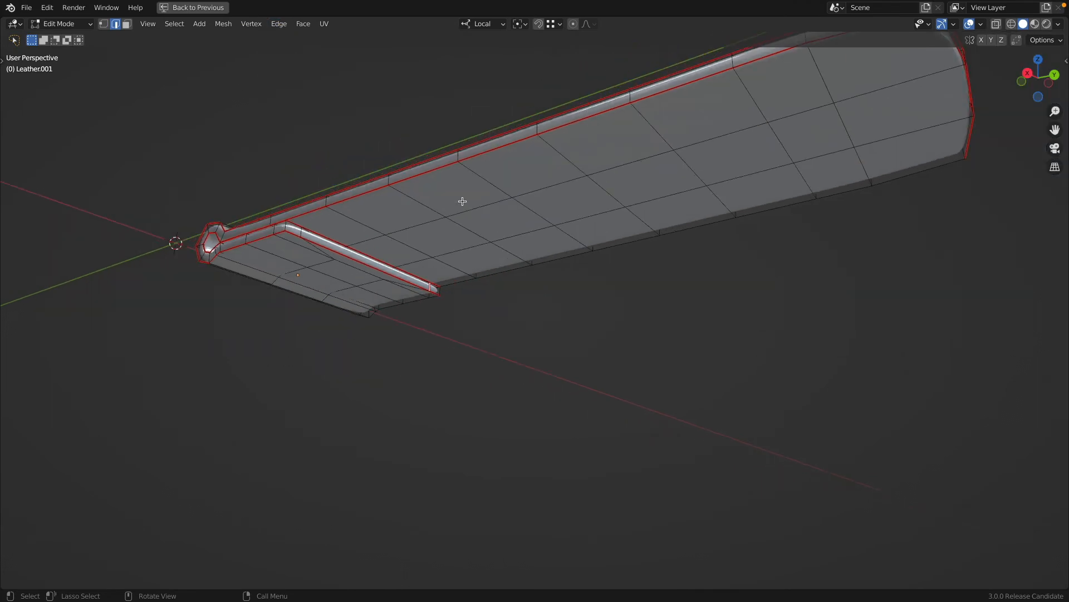
click(126, 23)
click(835, 87)
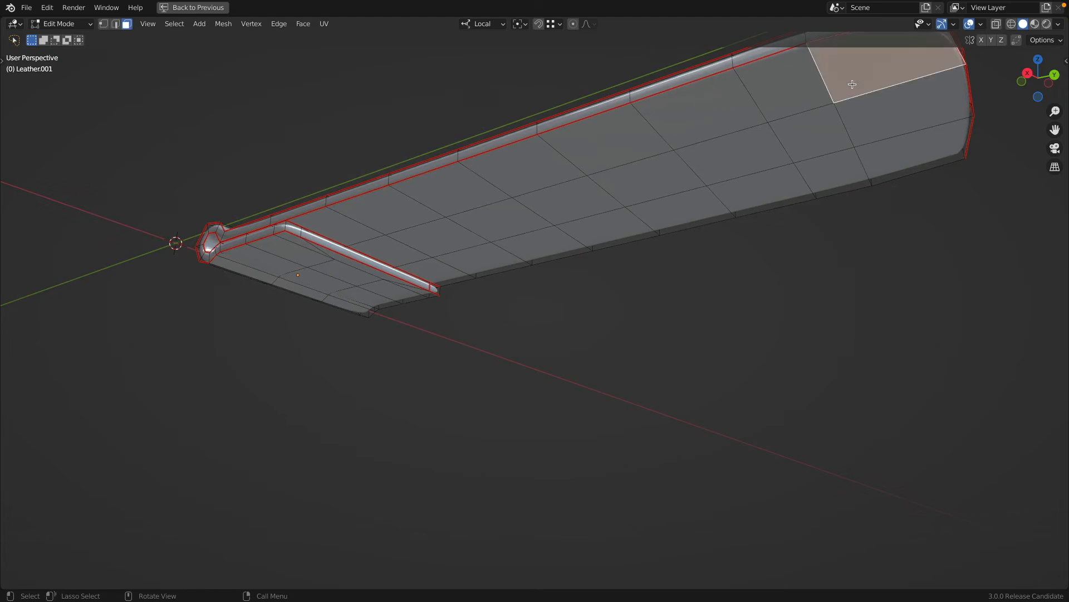
middle_drag(836, 87, 780, 134)
key(l)
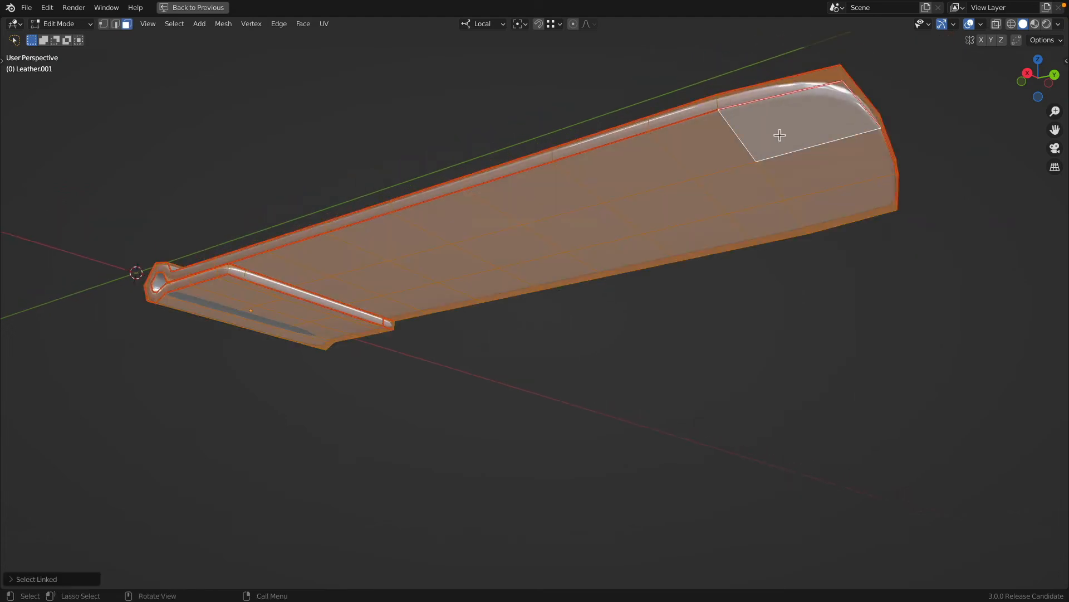
key(ctrl+z)
Select the strap's whole mesh and unwrap it using the marked seams.
scroll(258, 278, up, 4)
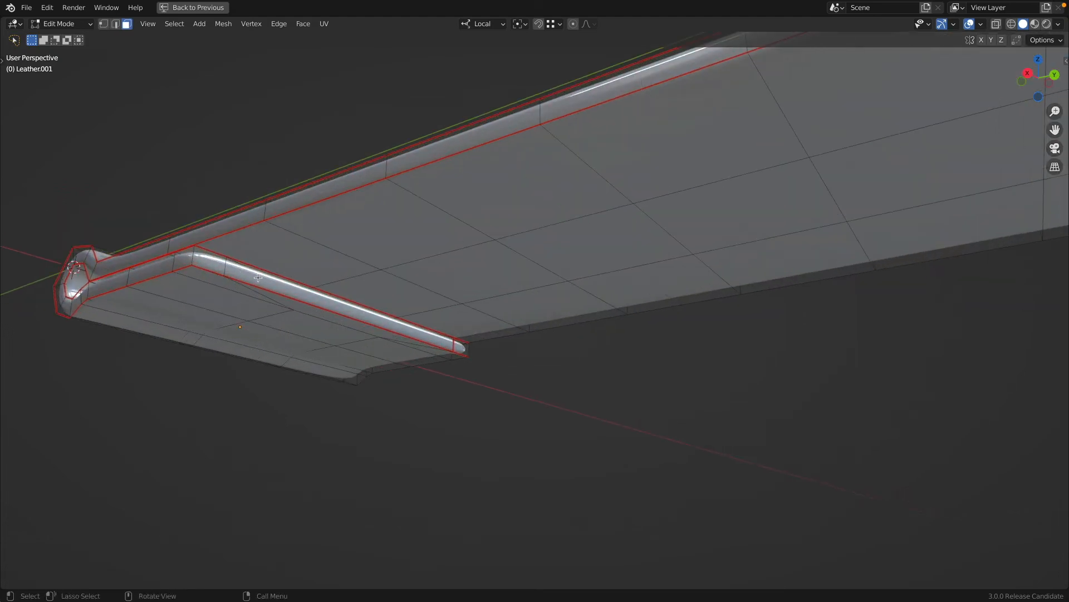
click(244, 272)
key(l)
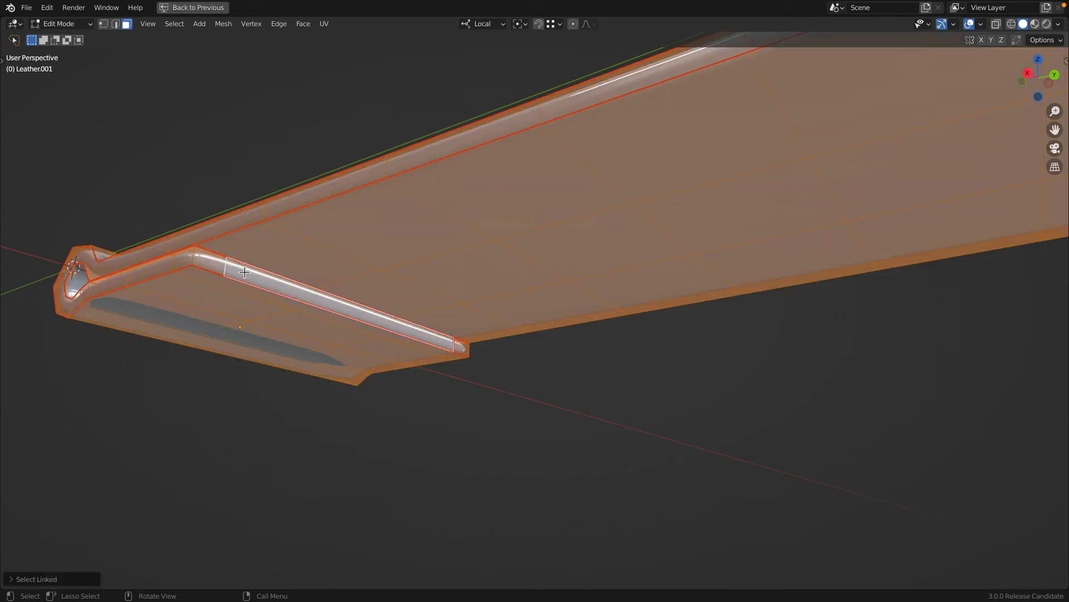
key(a)
key(a)
key(a)
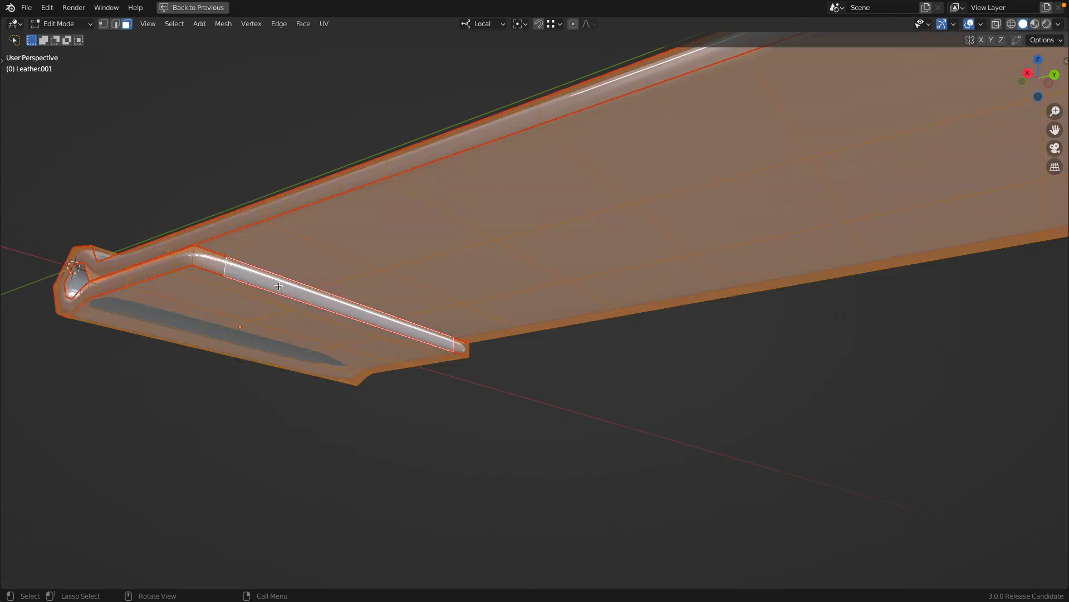
key(u)
click(279, 286)
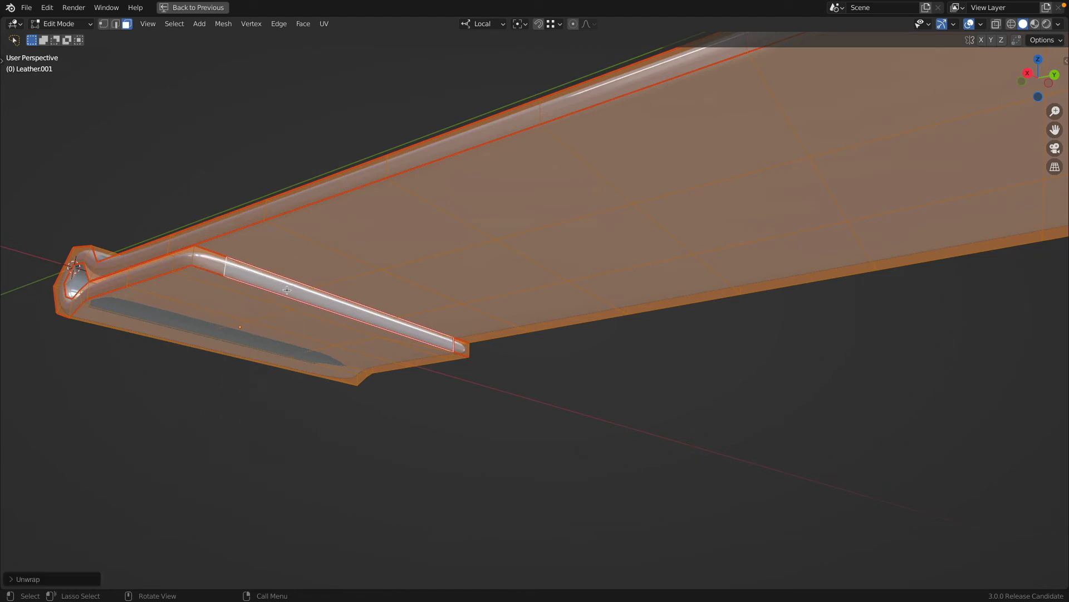
Try to isolate the folded flap's underside by selecting everything linked to one of its faces.
key(alt+a)
key(l)
click(302, 324)
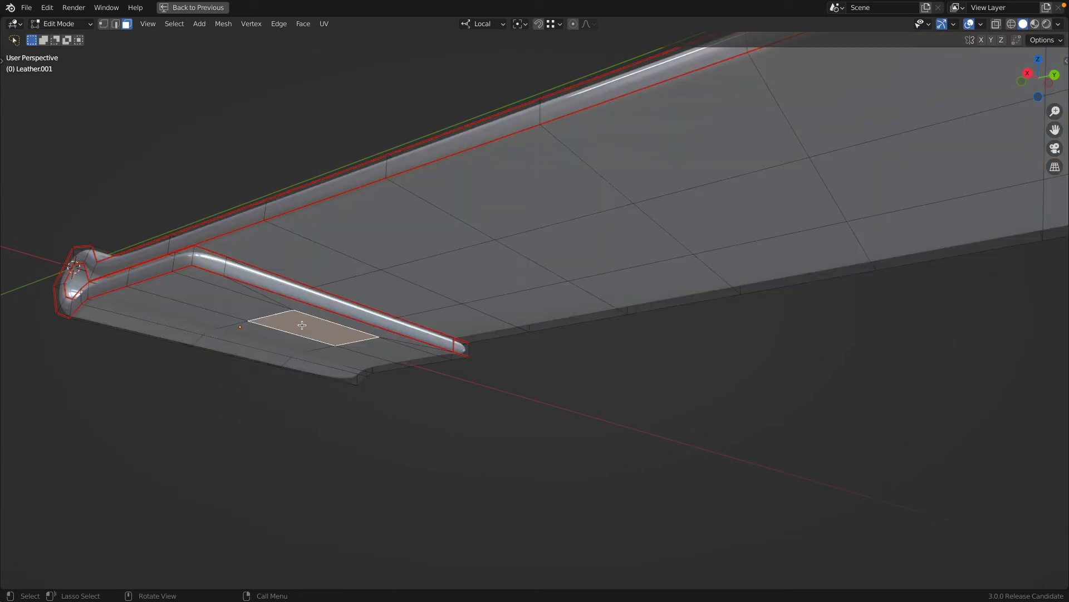
key(l)
middle_drag(302, 324, 456, 328)
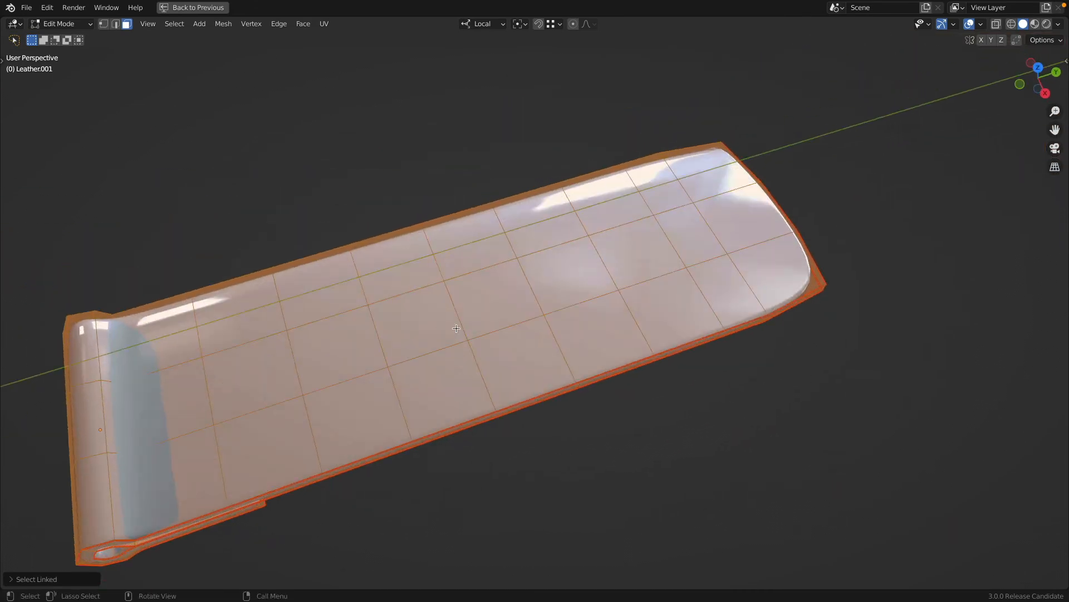
shift+middle_drag(155, 423, 194, 391)
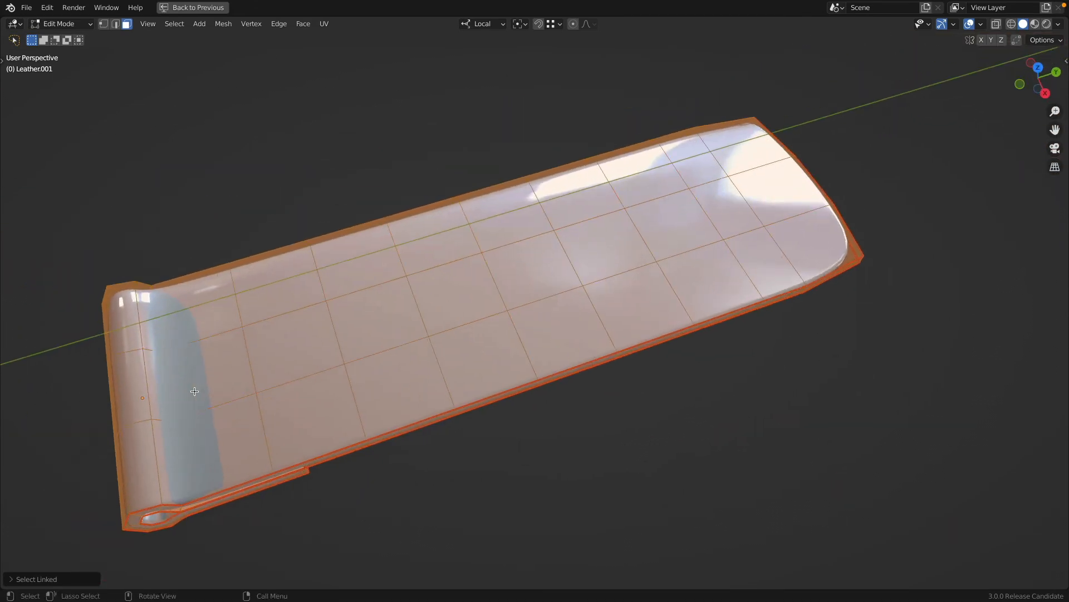
Select all geometry linked to a top face and examine its UV layout over the leather bump texture.
click(600, 323)
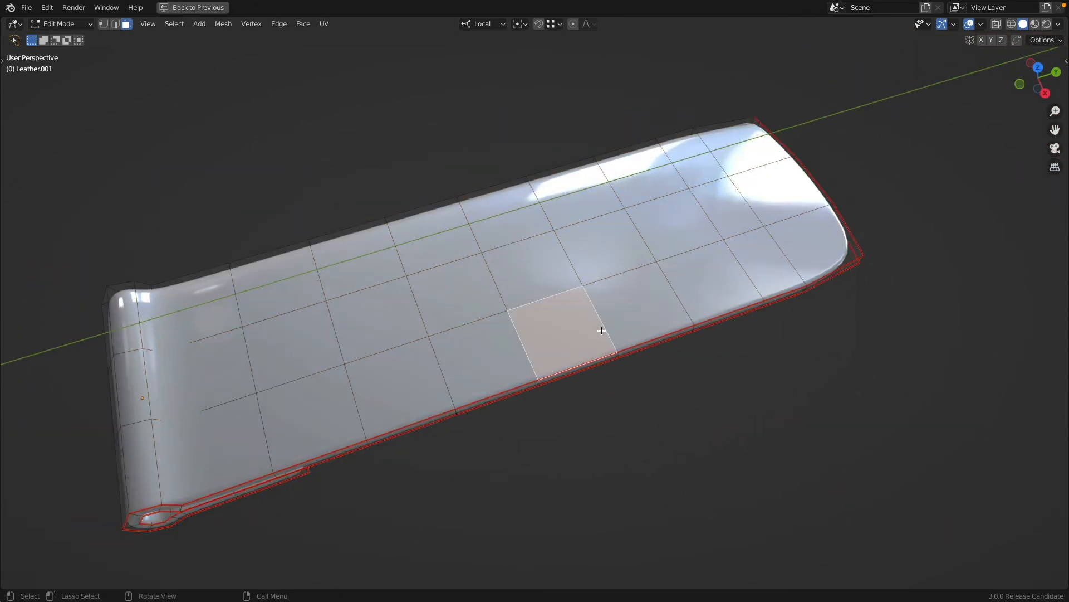
click(265, 295)
key(ctrl+l)
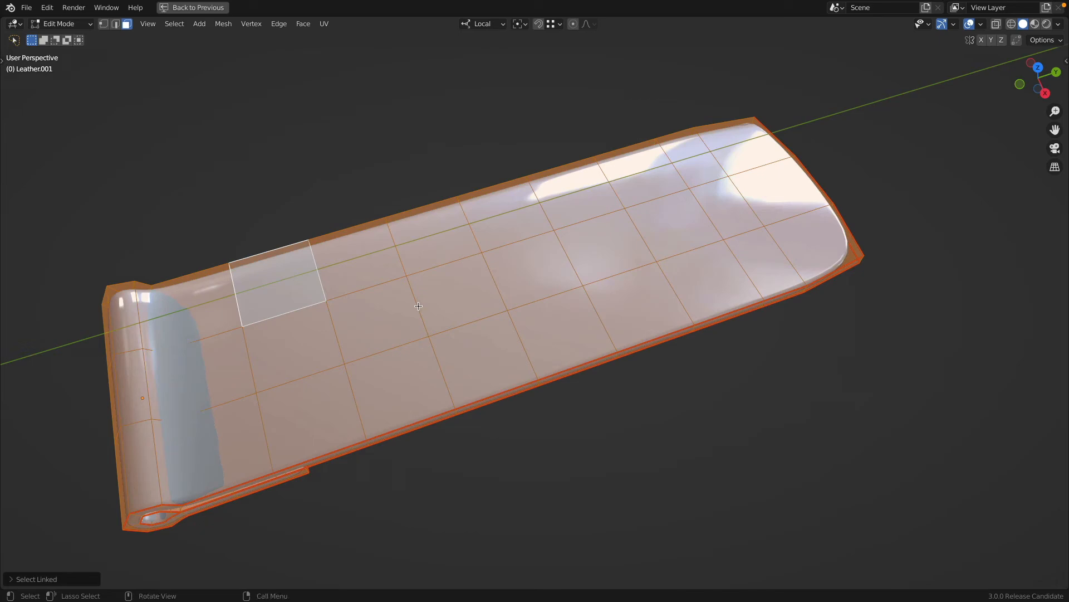
key(ctrl+space)
scroll(451, 178, up, 6)
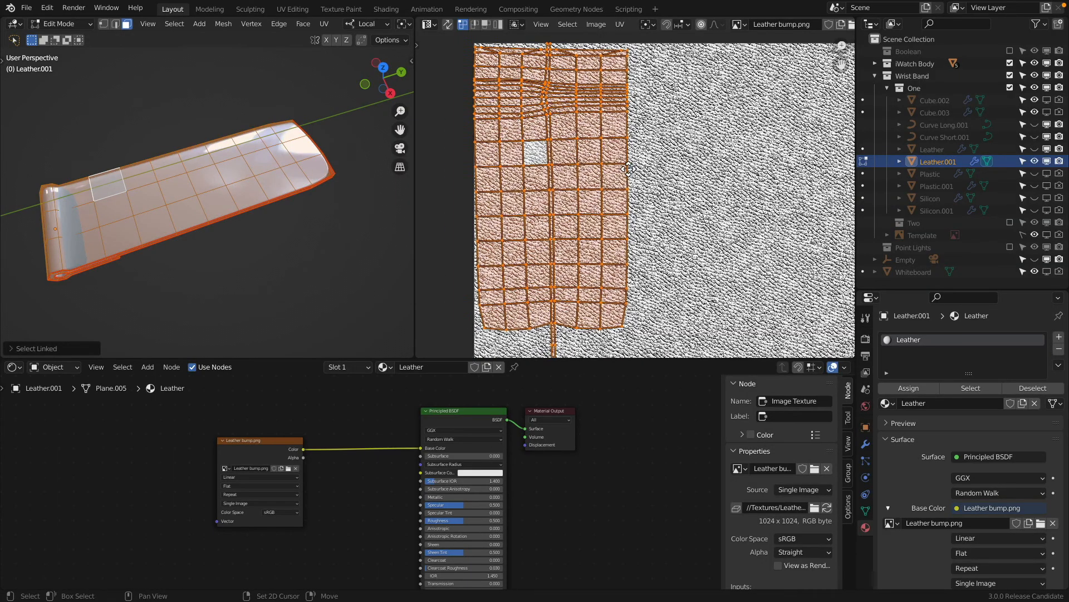
Select the strap's top faces between the rounded end and the fold to trace them in the UV layout.
click(316, 173)
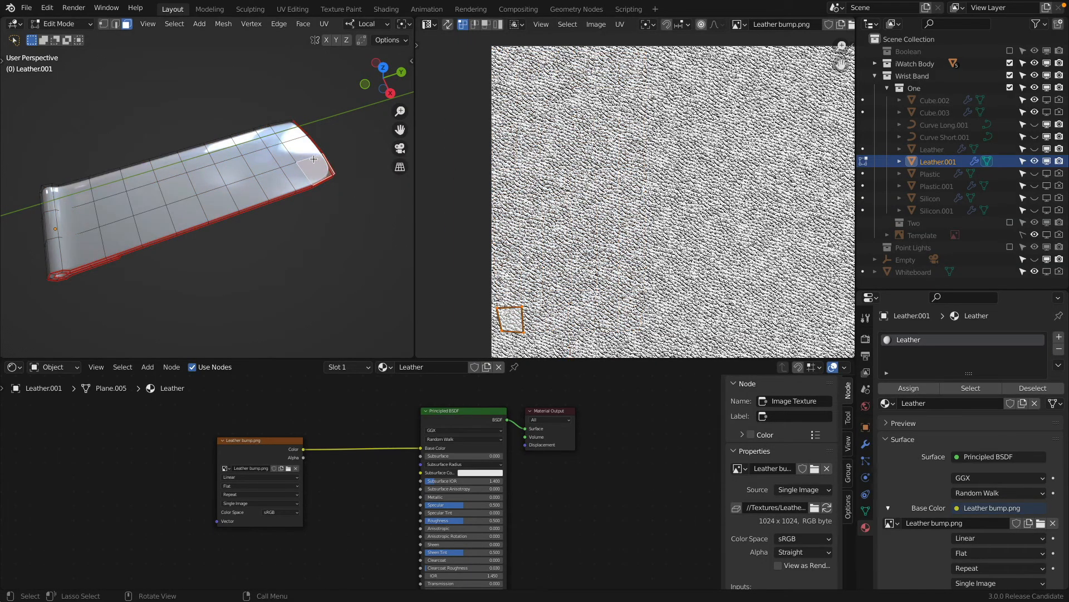
click(303, 145)
click(289, 132)
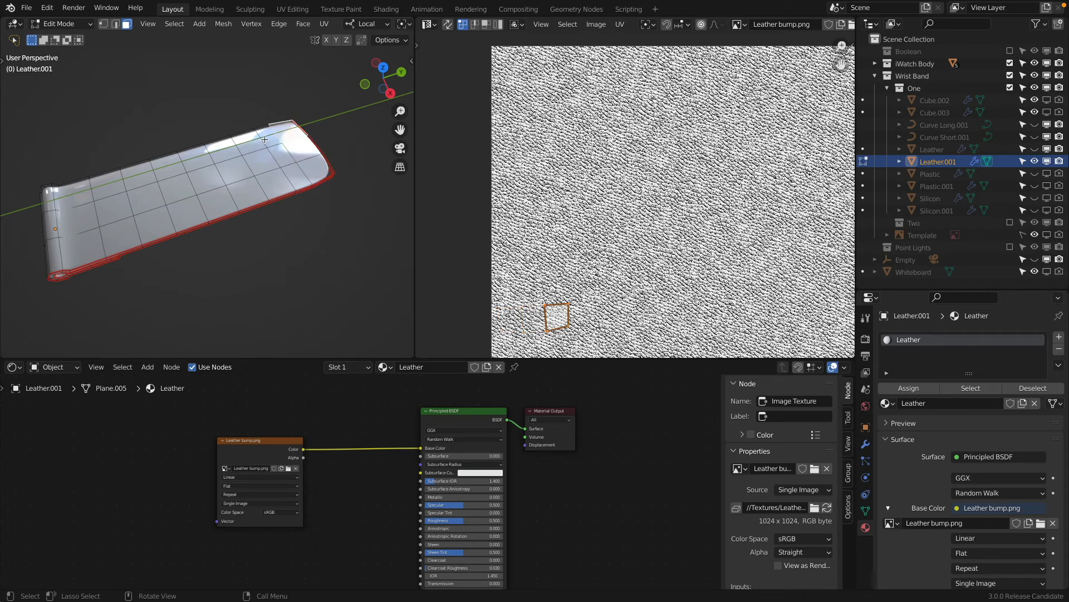
key(c)
mouse_move(286, 159)
mouse_down()
mouse_move(234, 142)
mouse_move(86, 223)
mouse_up()
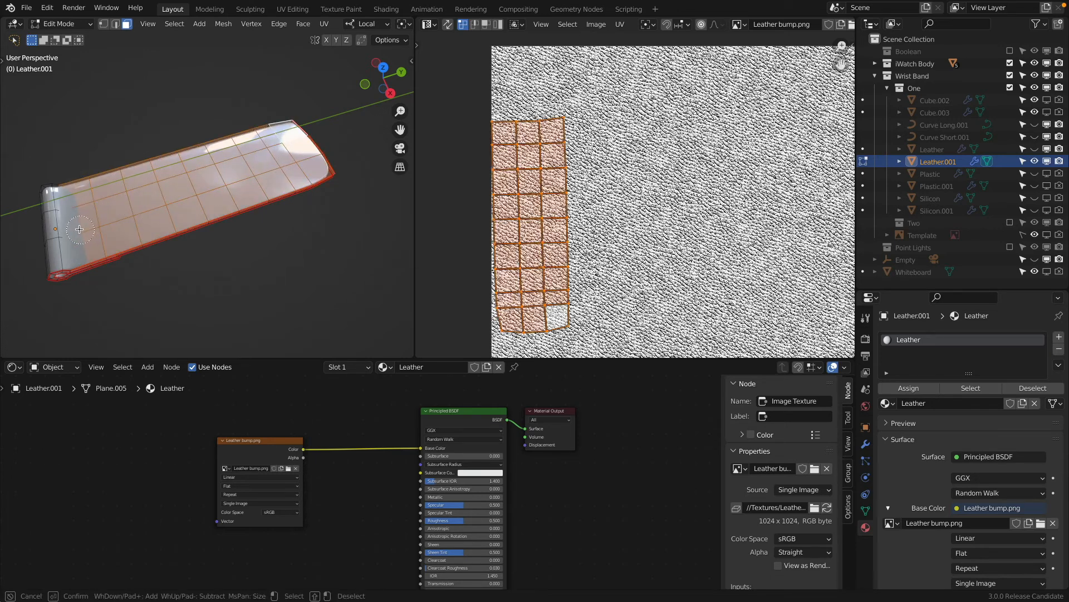
key(Escape)
Extend the face selection around the looped end and along the folded flap to trace its UV placement.
mouse_move(66, 230)
middle_down()
mouse_move(96, 245)
mouse_move(77, 274)
mouse_move(172, 205)
mouse_move(59, 182)
mouse_move(114, 158)
mouse_move(153, 117)
mouse_move(176, 180)
mouse_move(133, 136)
middle_up()
shift+click(56, 181)
shift+click(35, 173)
shift+click(174, 104)
shift+click(172, 131)
shift+click(144, 154)
shift+click(127, 119)
shift+click(138, 116)
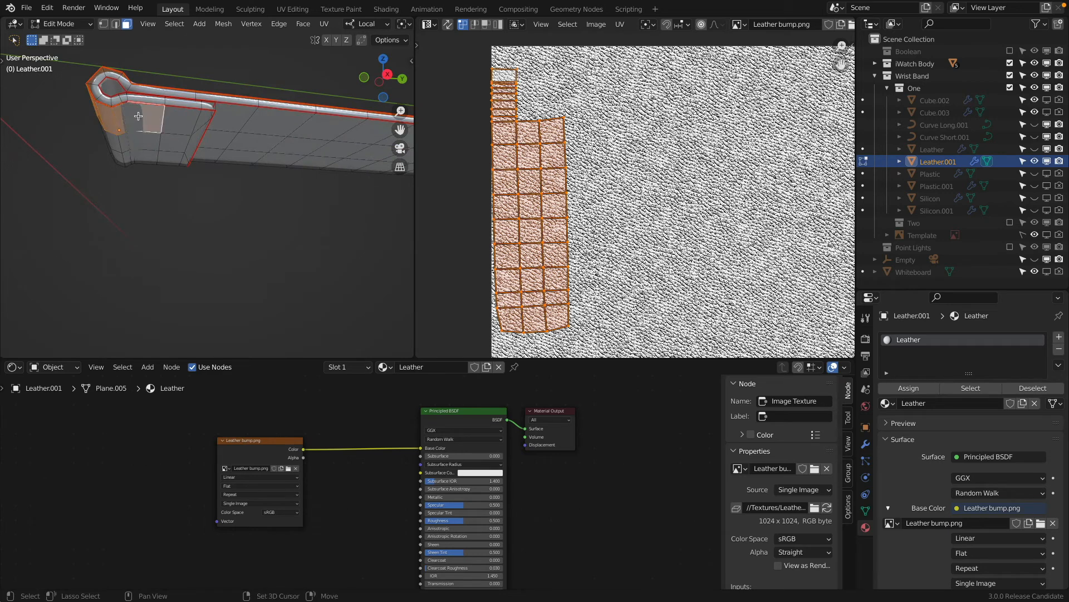
shift+click(192, 122)
shift+click(201, 121)
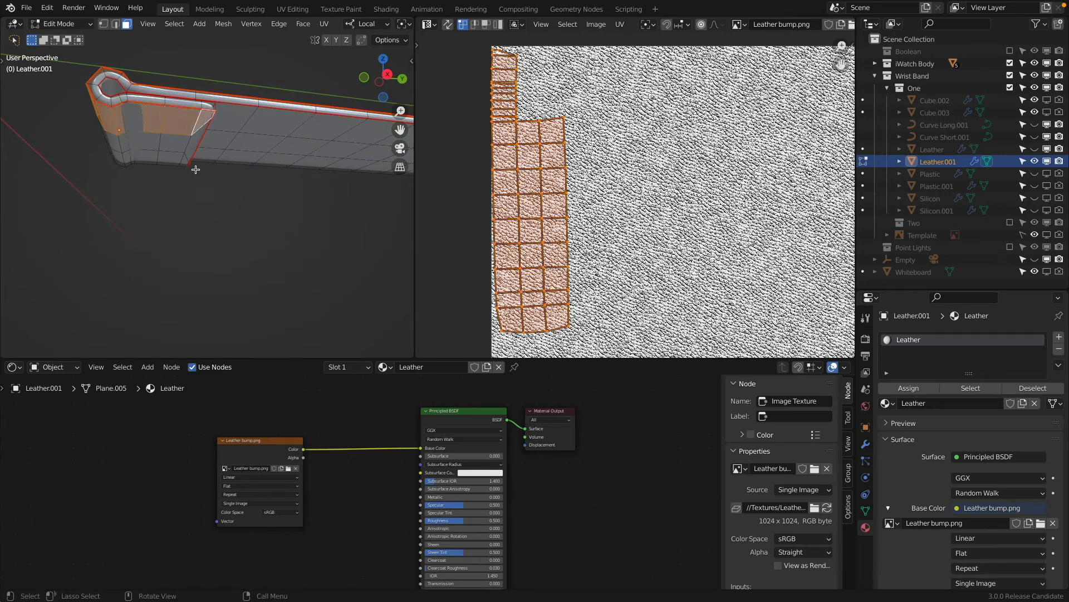
Check the UV placement of an underside face and of the face loop running along the strap's narrow side.
click(258, 127)
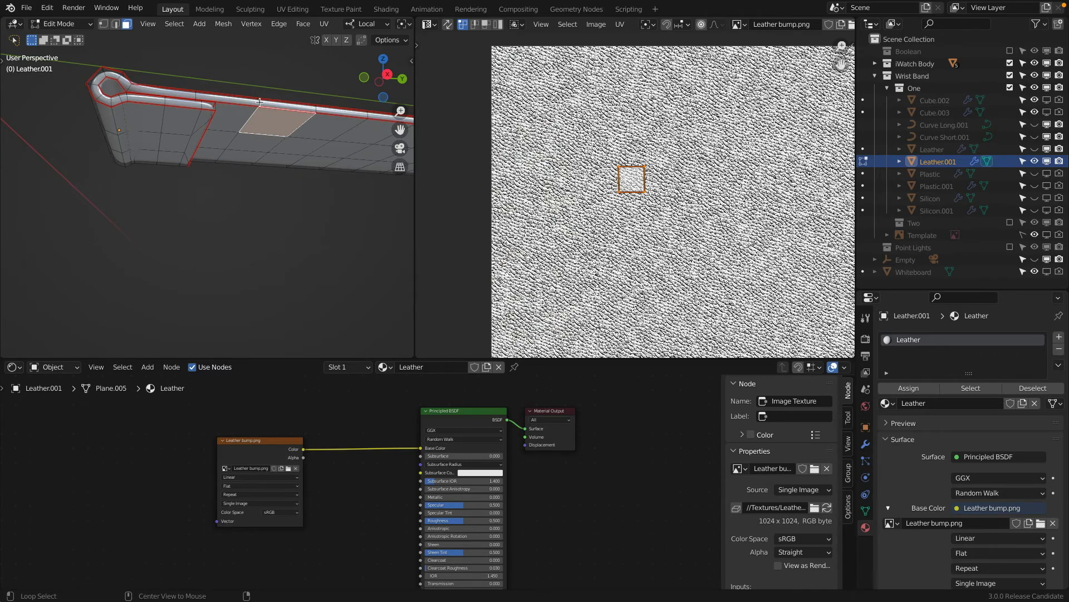
alt+click(260, 102)
scroll(571, 311, down, 5)
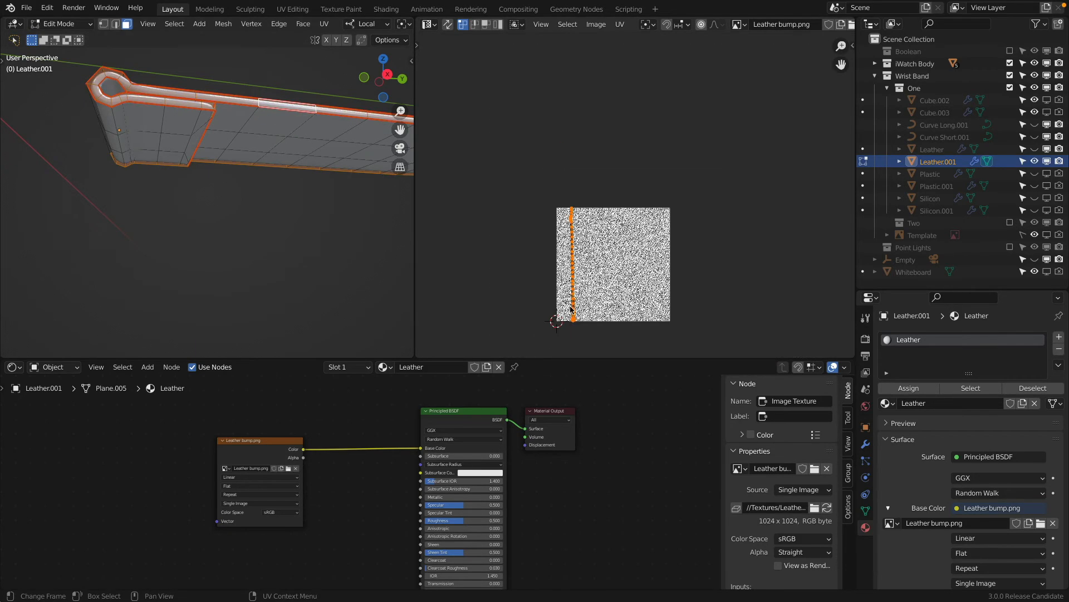
scroll(571, 307, up, 7)
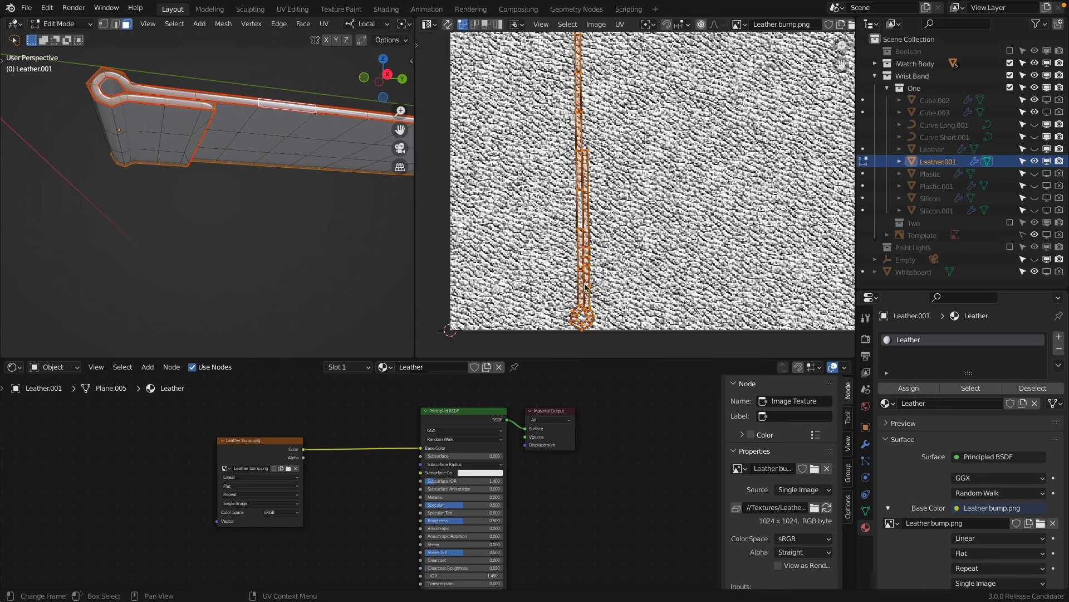
scroll(586, 287, up, 3)
scroll(598, 171, down, 4)
scroll(594, 170, up, 1)
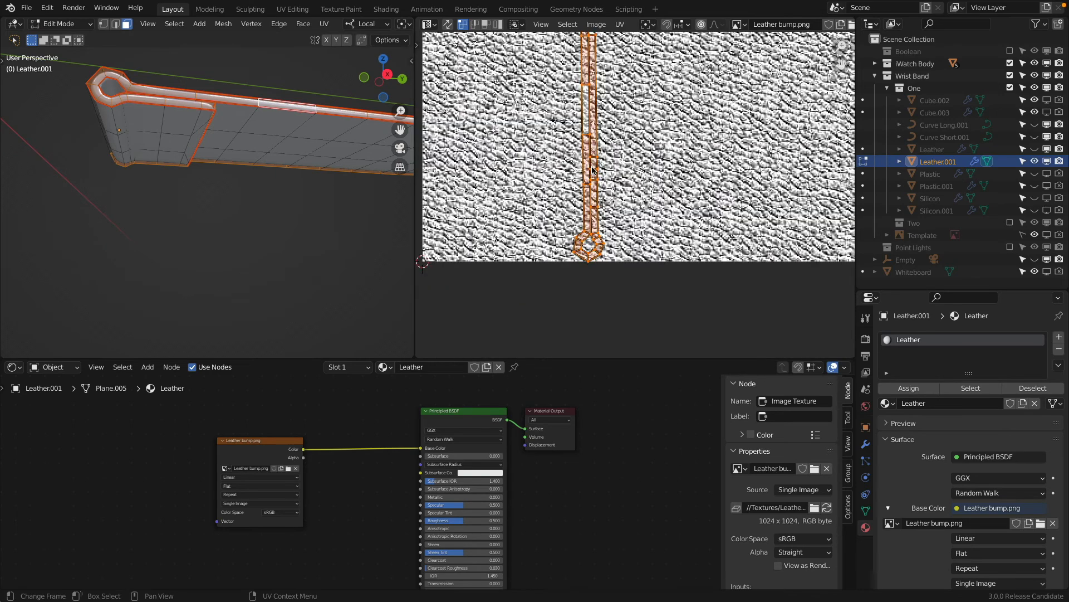
Select the face loop along the strap's narrow side and make the flap's side face near its tip active.
middle_drag(229, 148, 147, 154)
click(206, 155)
scroll(292, 132, up, 6)
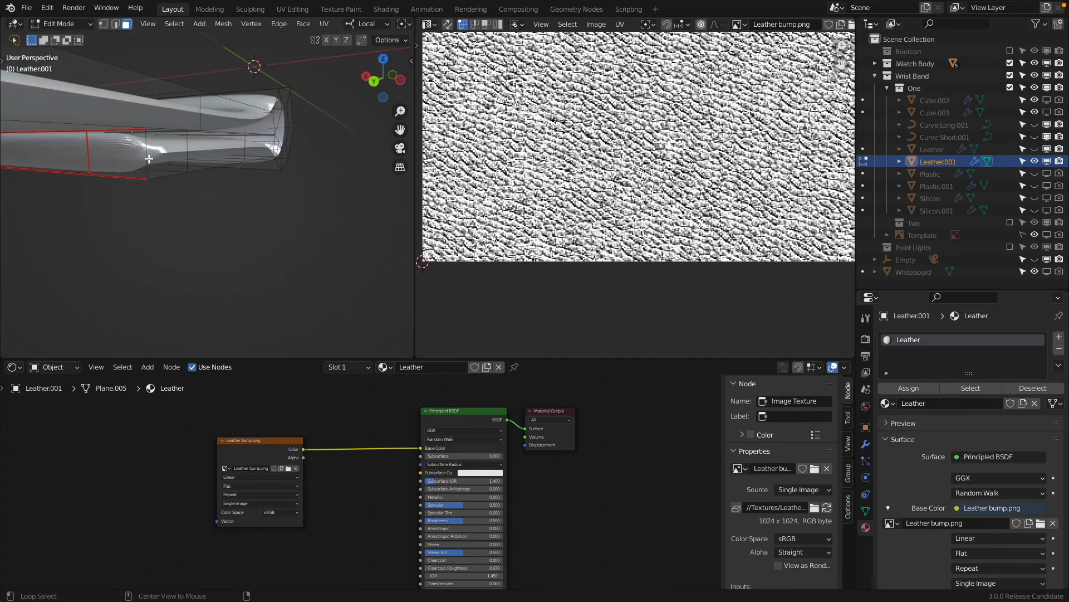
alt+click(147, 155)
shift+click(117, 163)
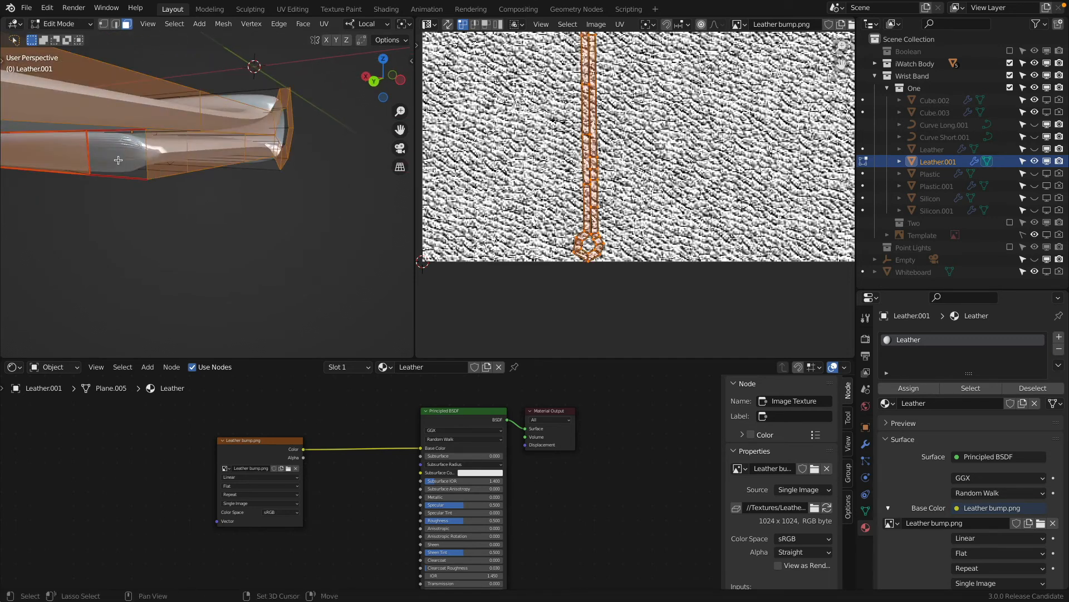
shift+click(118, 162)
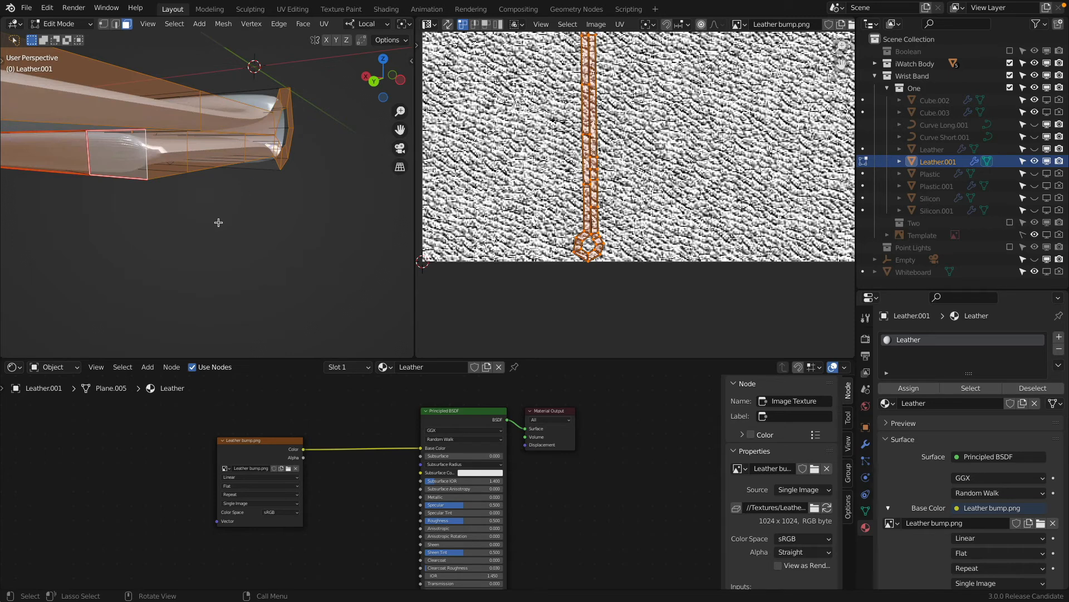
Unwrap the selected side loop with Follow Active Quads, using Length Average as the edge length mode.
key(u)
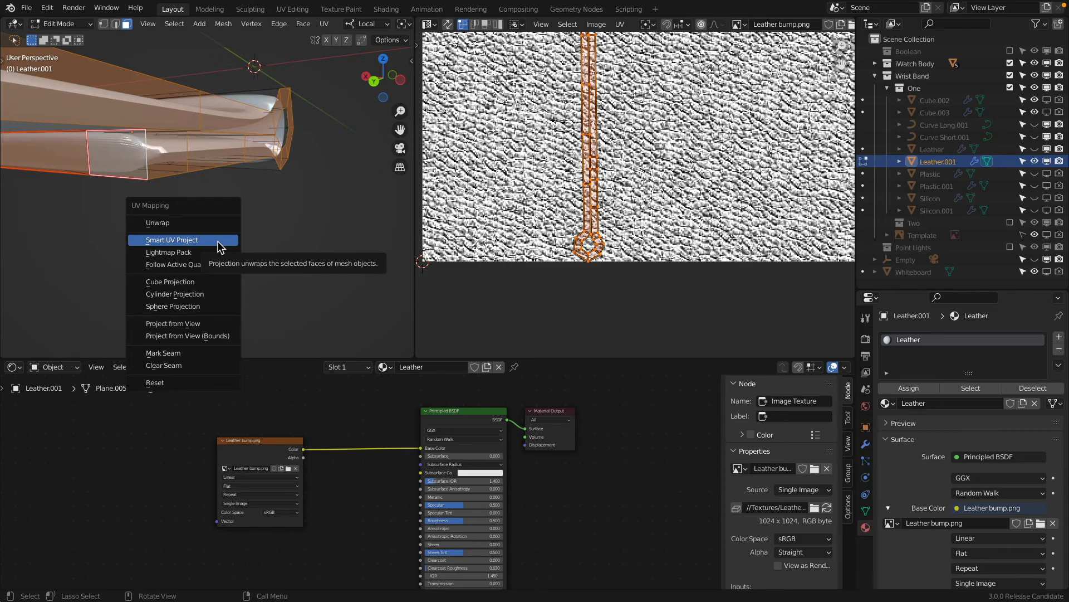
click(208, 266)
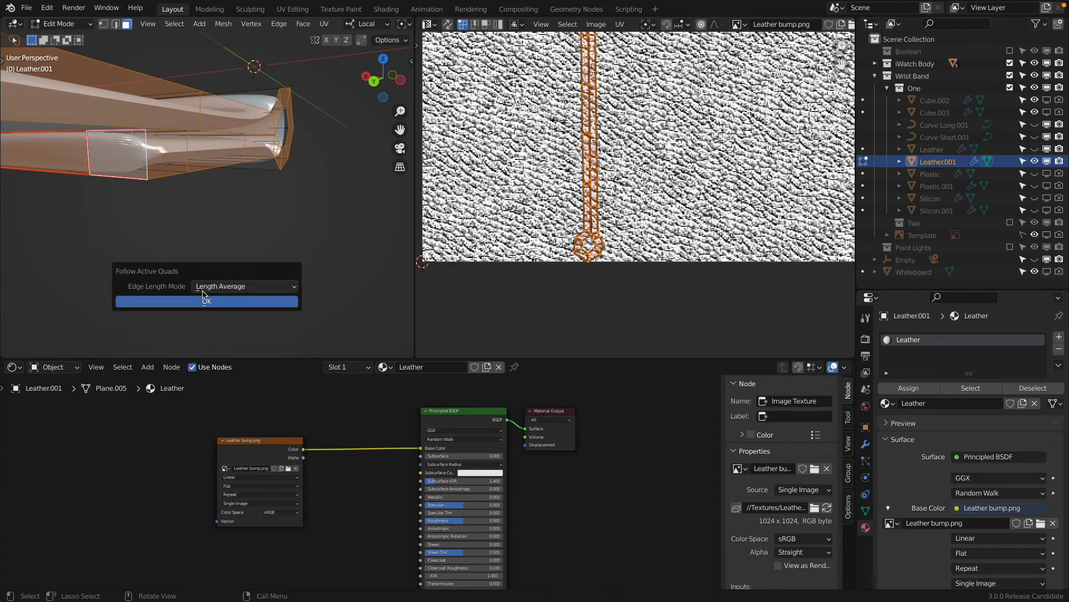
click(148, 300)
scroll(556, 219, down, 3)
scroll(555, 219, down, 3)
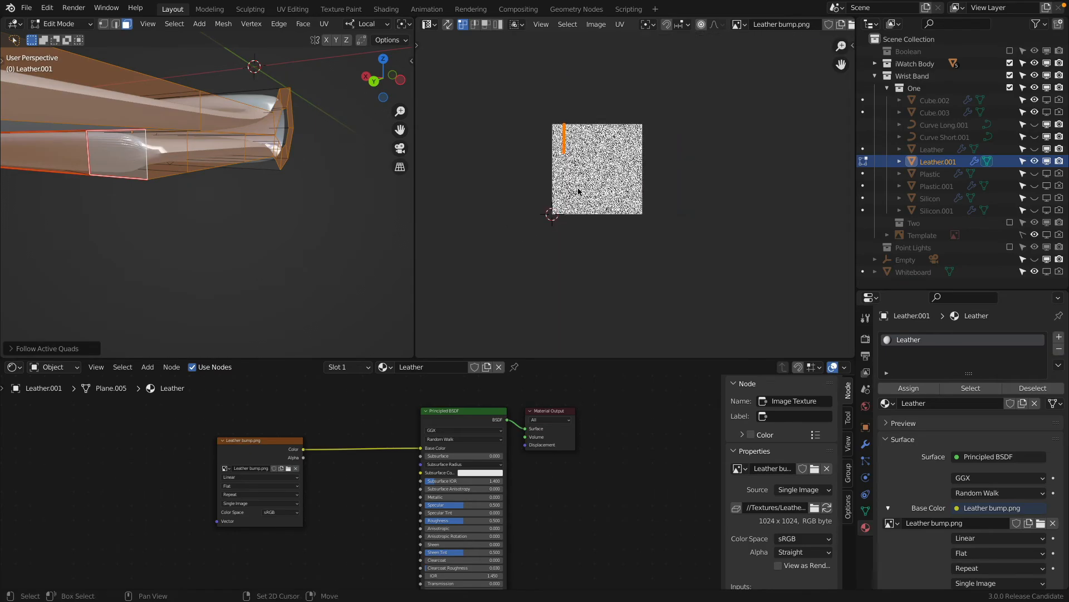
scroll(558, 192, up, 8)
scroll(560, 186, down, 5)
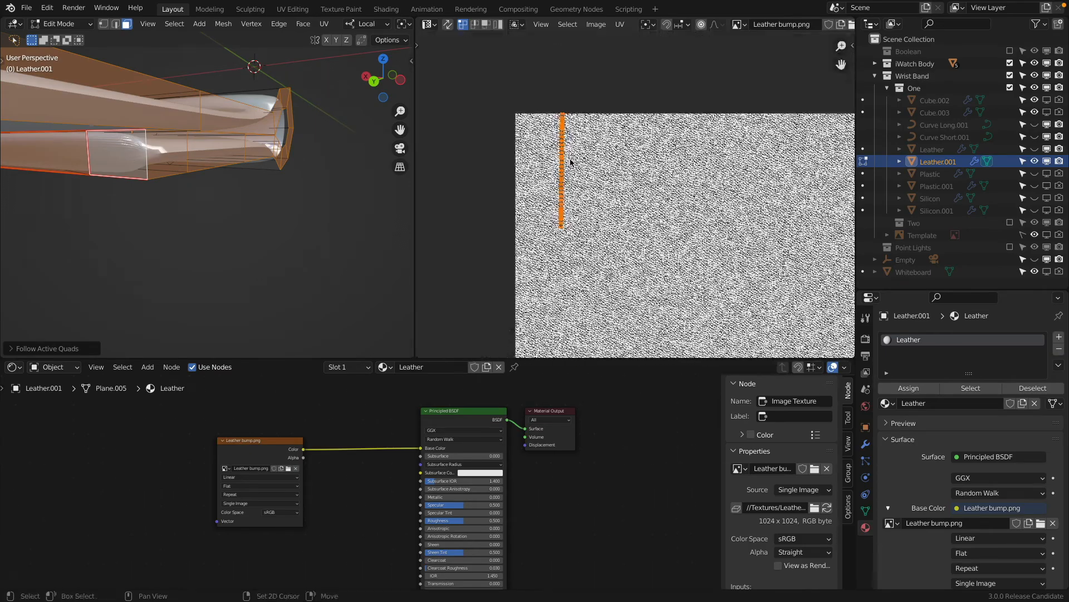
scroll(567, 183, up, 7)
scroll(567, 182, down, 3)
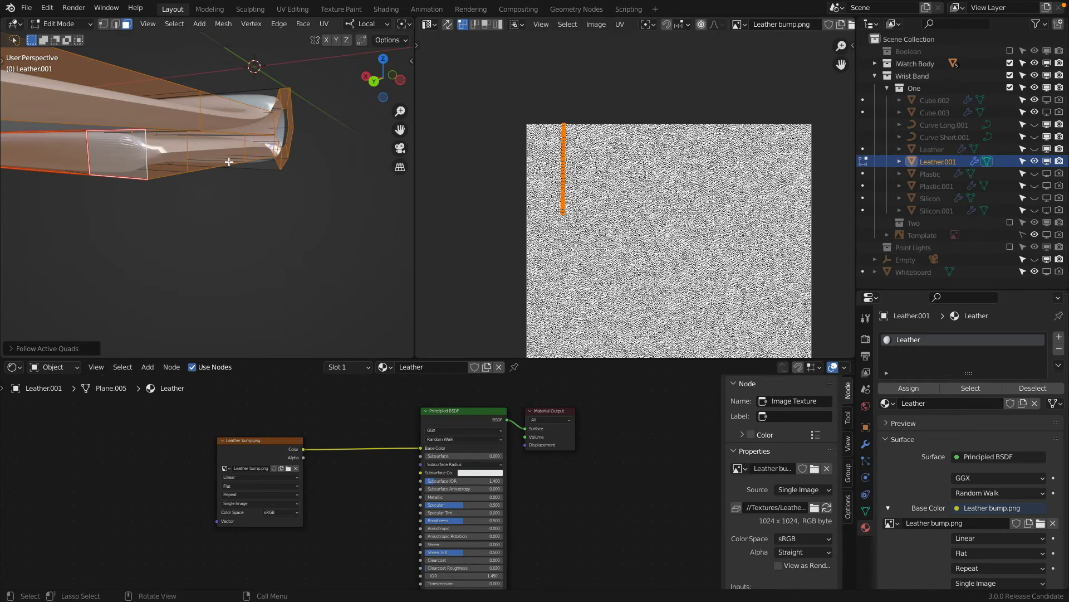
Move the straightened side strip's UVs clear of the main islands and select the whole mesh to display all UVs.
key(g)
click(591, 235)
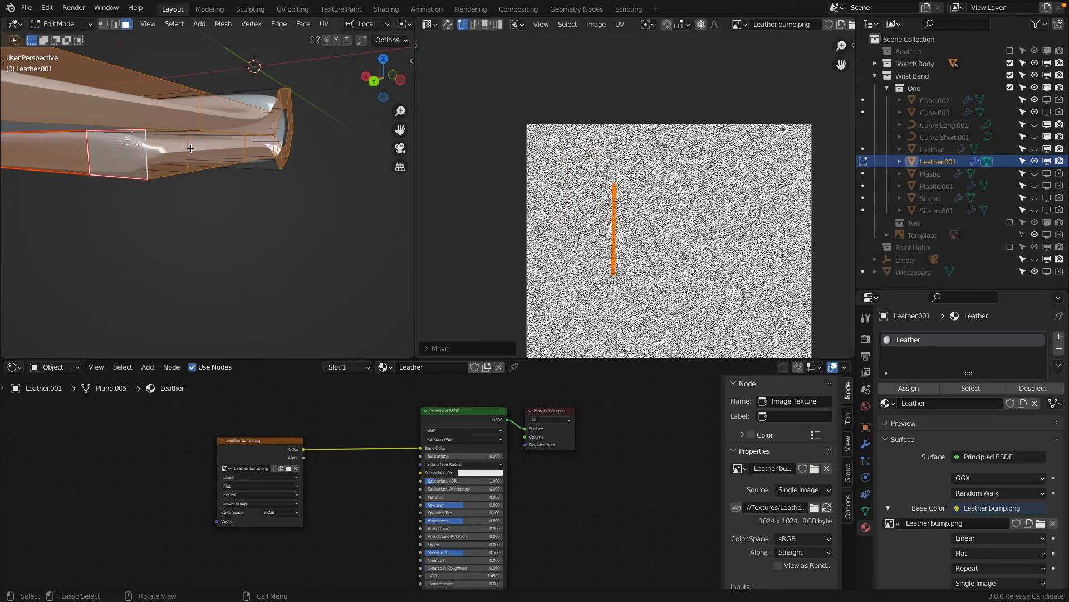
key(a)
key(alt+a)
key(a)
scroll(596, 202, up, 2)
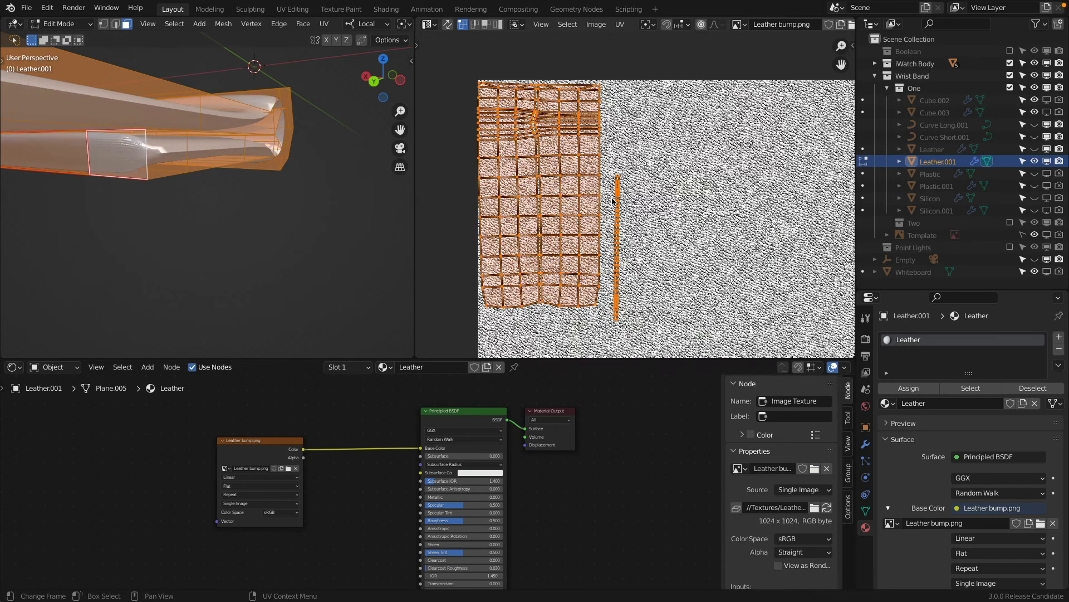
Select only the side strip's UVs and enlarge them to span nearly the full height of the leather texture.
key(alt+a)
key(b)
drag(669, 329, 609, 169)
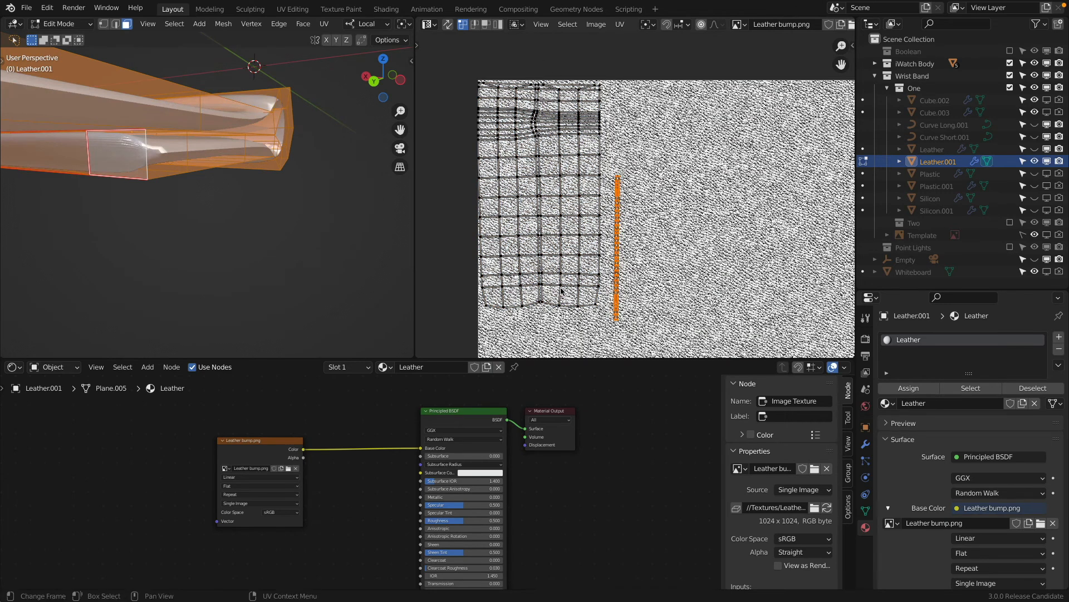
scroll(645, 274, down, 2)
key(s)
key(y)
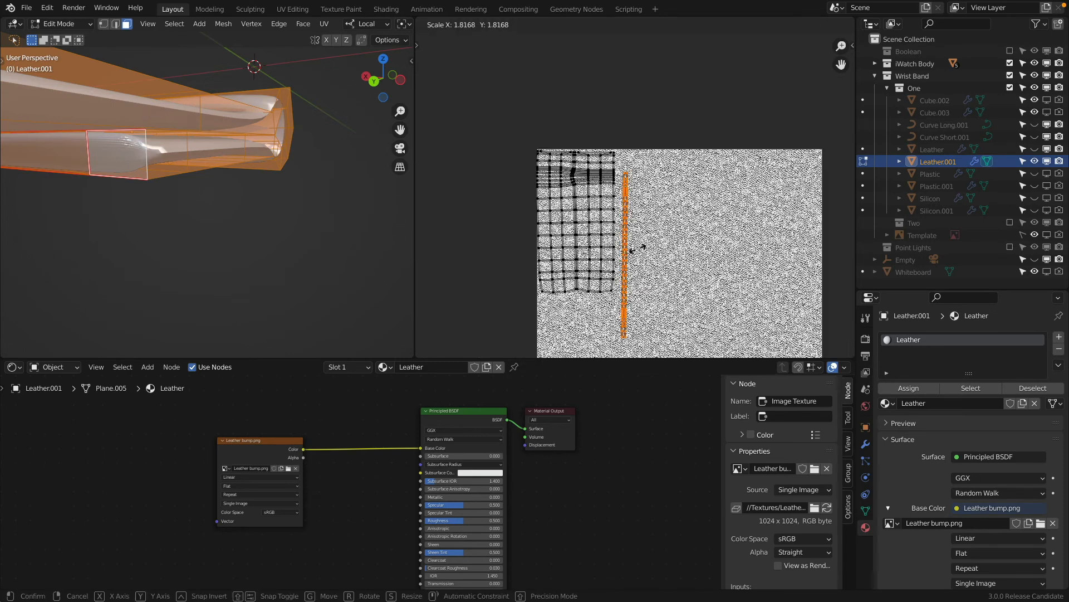
click(642, 242)
scroll(641, 243, down, 3)
key(h)
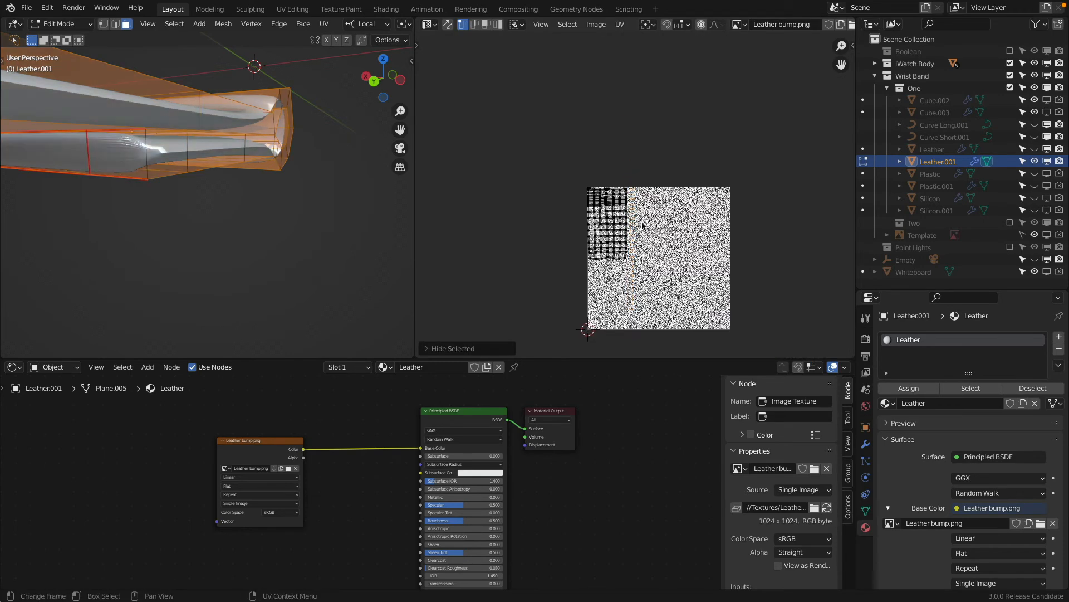
key(ctrl+z)
Reposition and fine-tune the scale of the side strip's UVs so they fit inside the texture beside the main islands.
key(g)
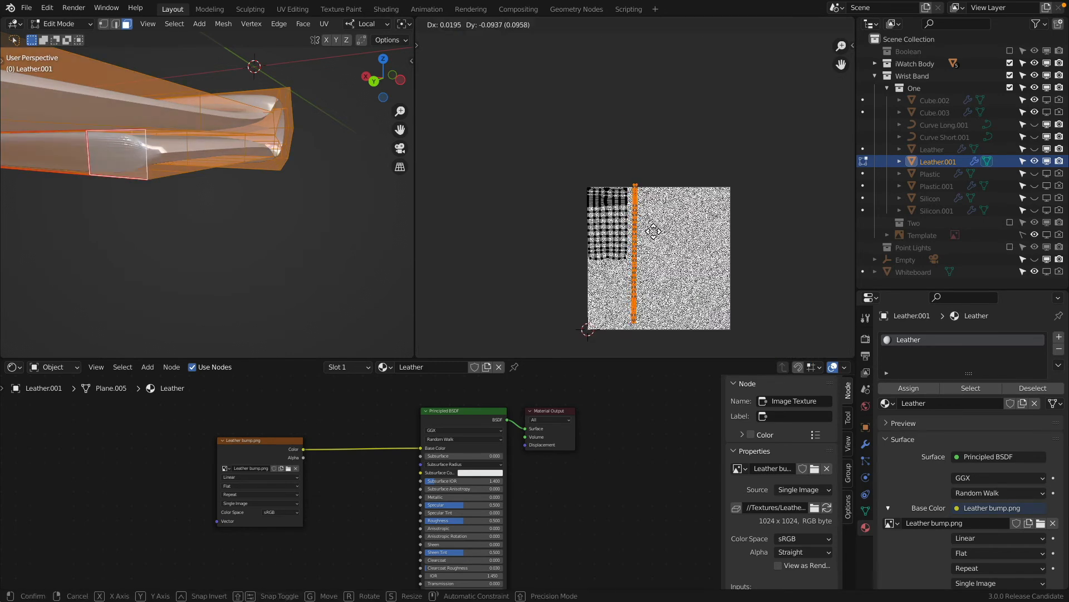
click(653, 233)
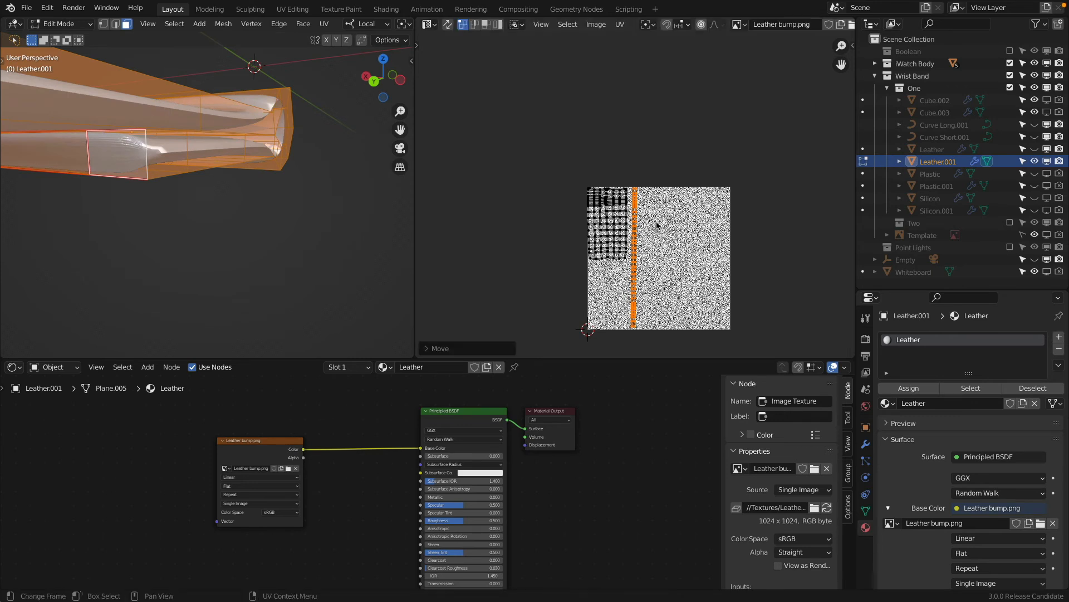
key(s)
click(667, 220)
key(g)
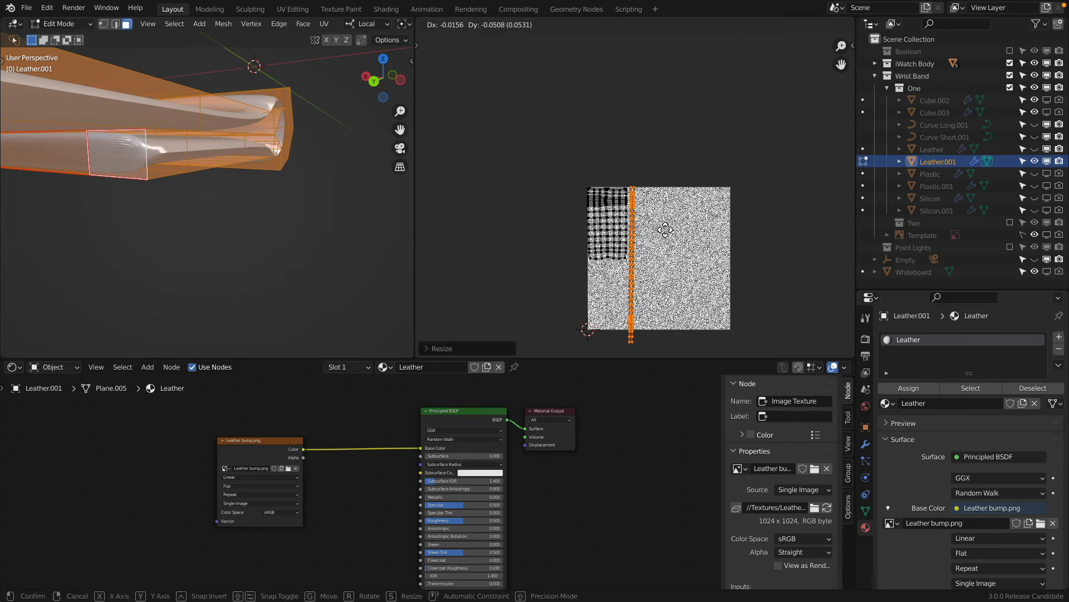
right_click(666, 227)
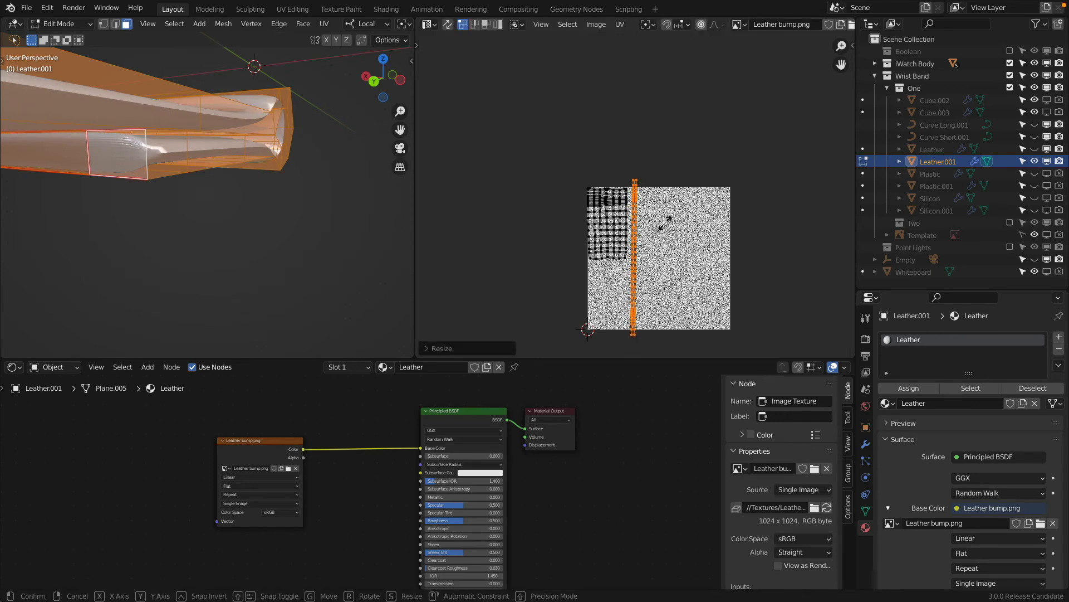
key(s)
click(658, 224)
key(g)
click(656, 227)
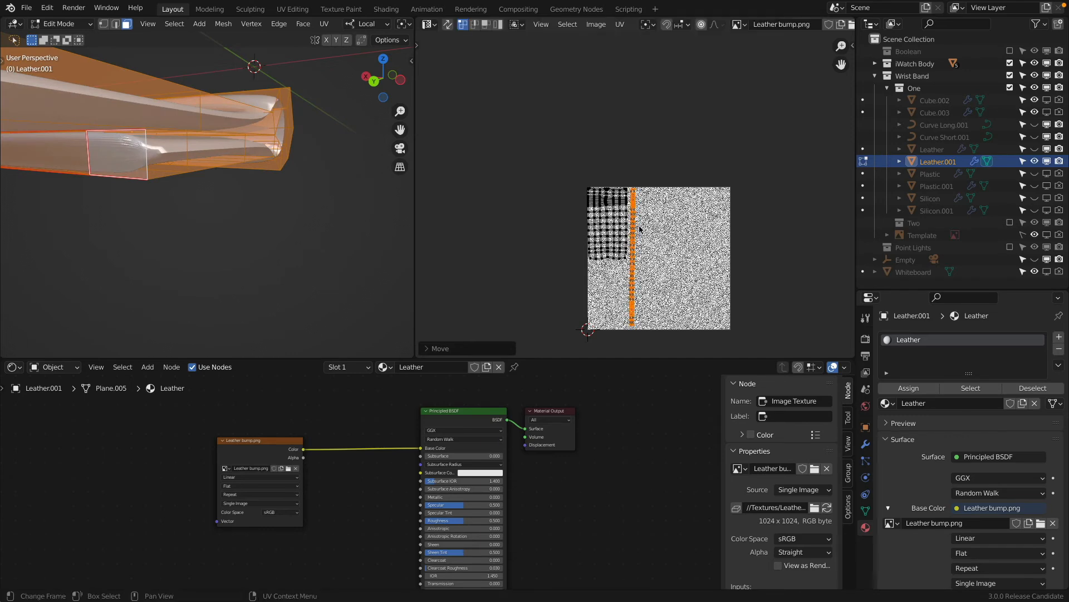
Shrink the UV islands of the strap's broad faces slightly, shift them inside the texture's corner, and deselect all UVs.
scroll(638, 232, up, 3)
drag(516, 114, 617, 295)
key(s)
click(652, 285)
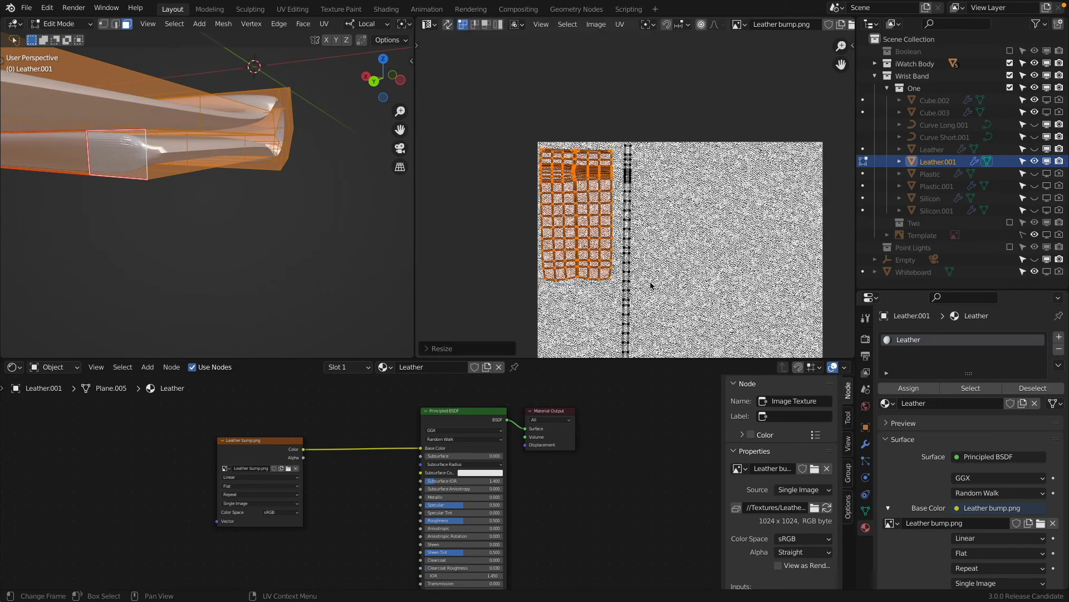
key(g)
click(655, 281)
scroll(591, 181, up, 4)
key(alt+a)
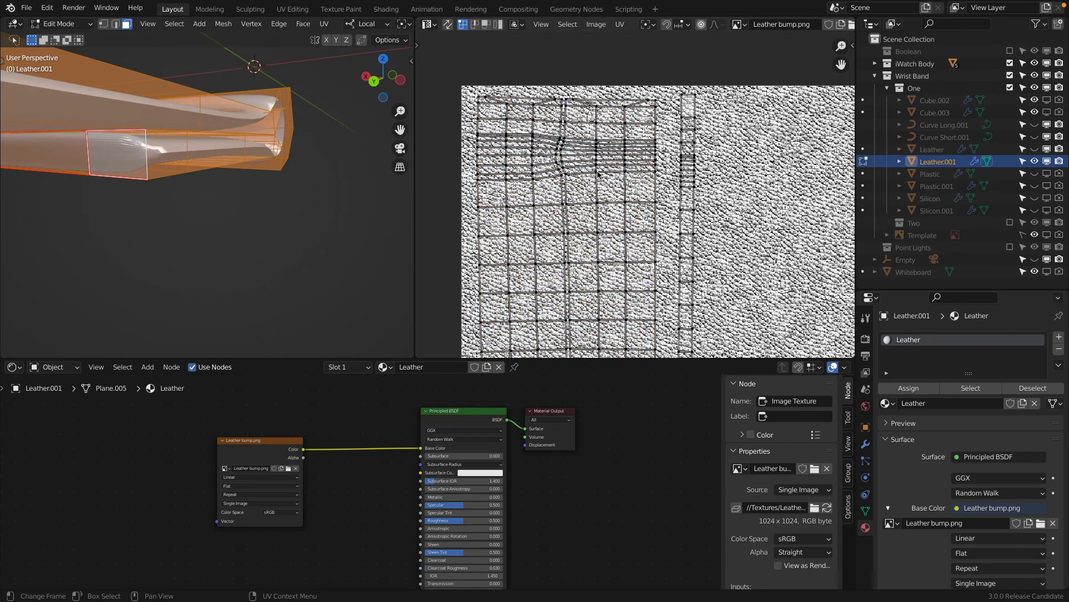
scroll(578, 165, down, 3)
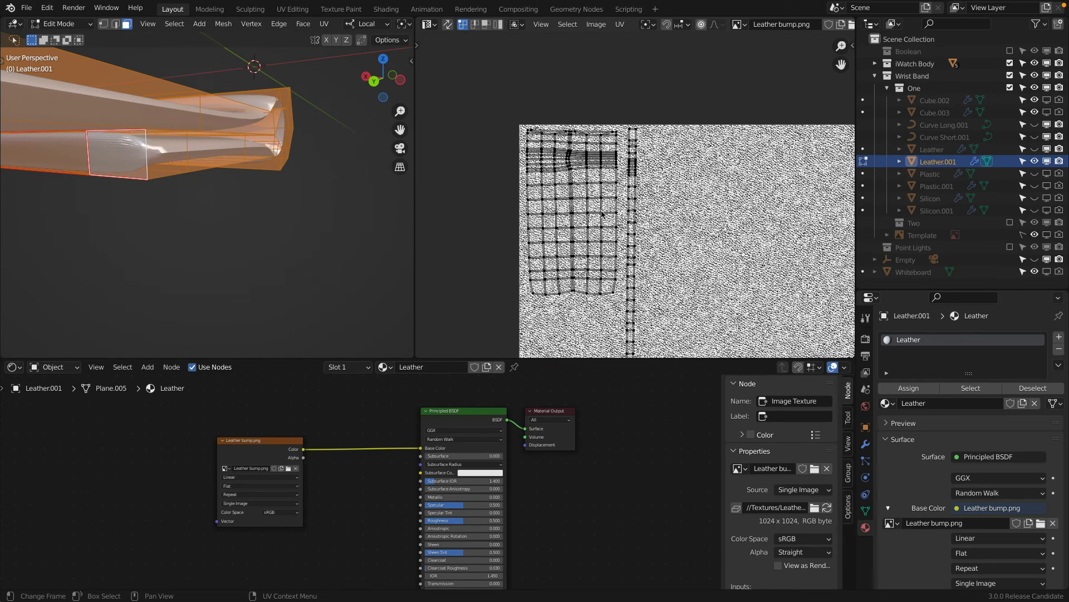
Switch to Object Mode and enable the strap's Boolean and Curve modifiers in the viewport.
mouse_move(290, 133)
middle_down()
mouse_move(259, 173)
mouse_move(280, 160)
mouse_move(282, 116)
middle_up()
key(Tab)
scroll(245, 167, down, 3)
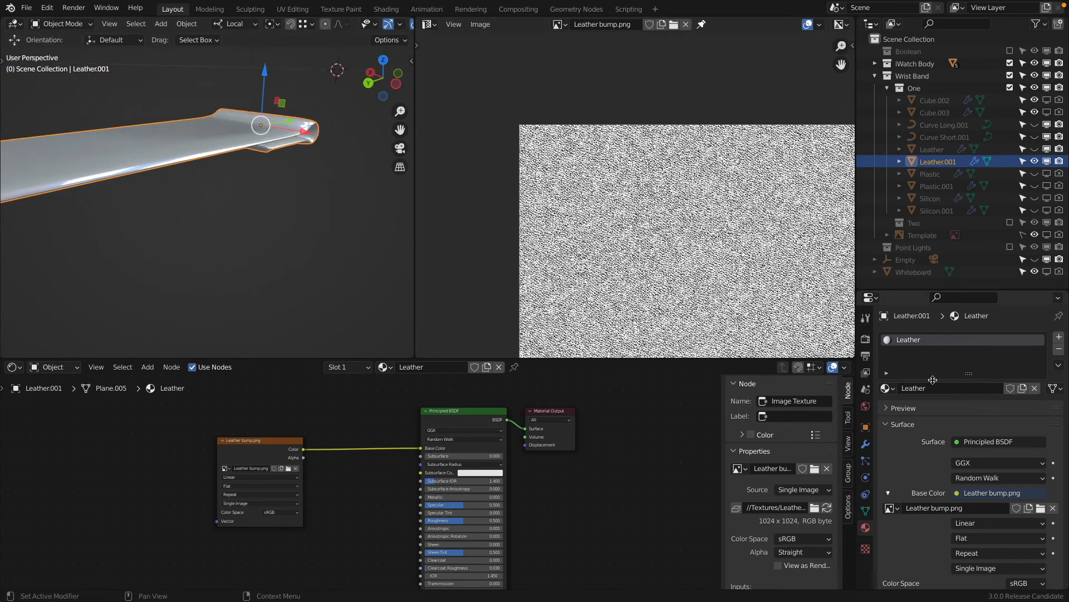
click(866, 444)
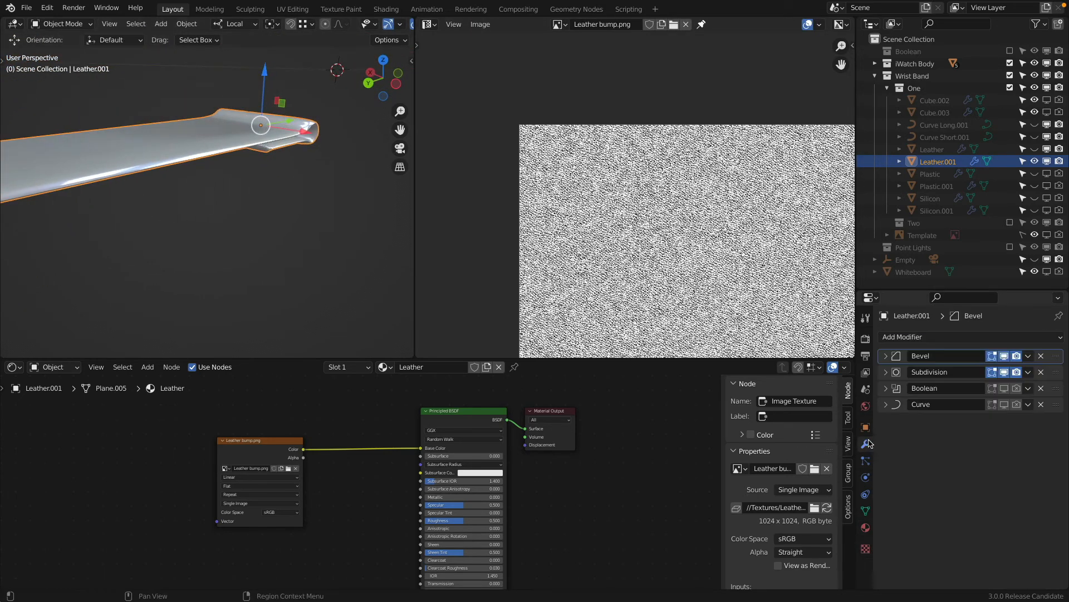
click(1006, 388)
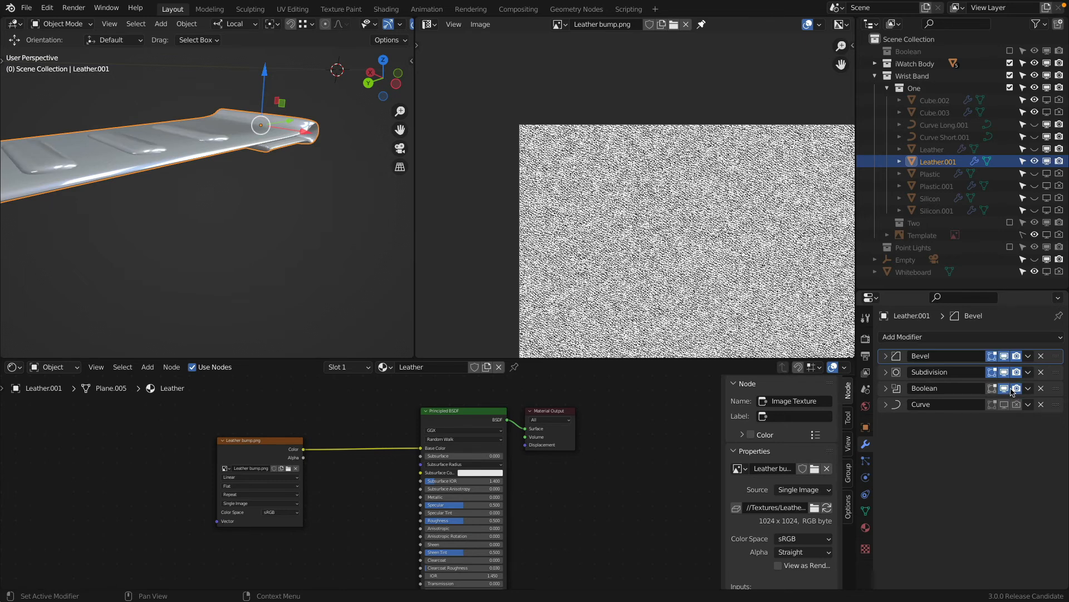
click(1006, 404)
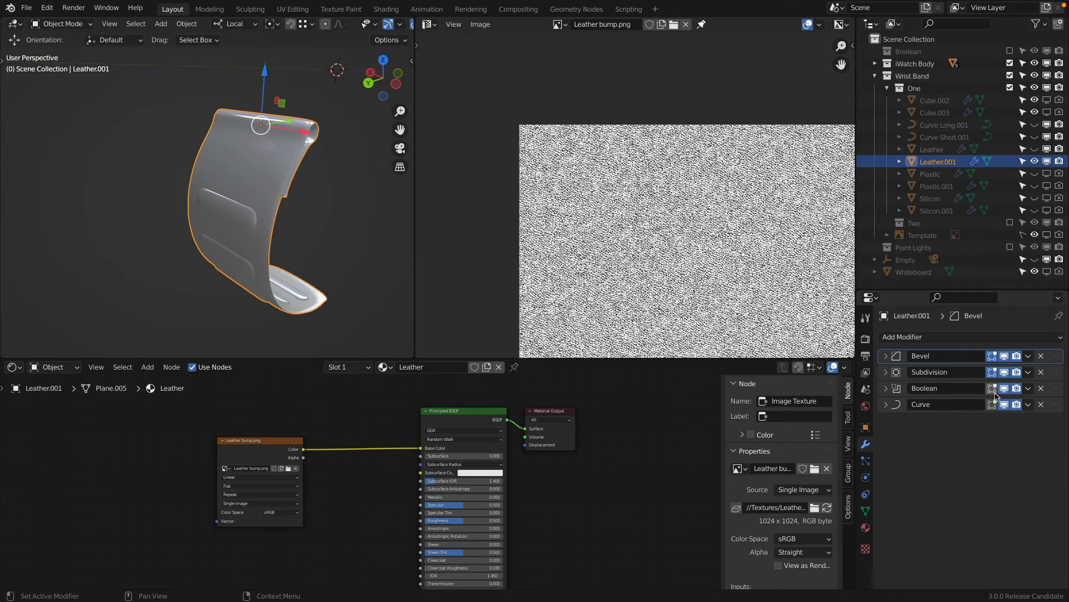
Return the curved strap to Edit Mode and examine its folded end up close.
middle_drag(346, 160, 1, 169)
scroll(211, 153, up, 4)
middle_drag(139, 159, 193, 128)
key(Tab)
scroll(195, 139, down, 5)
scroll(192, 129, up, 2)
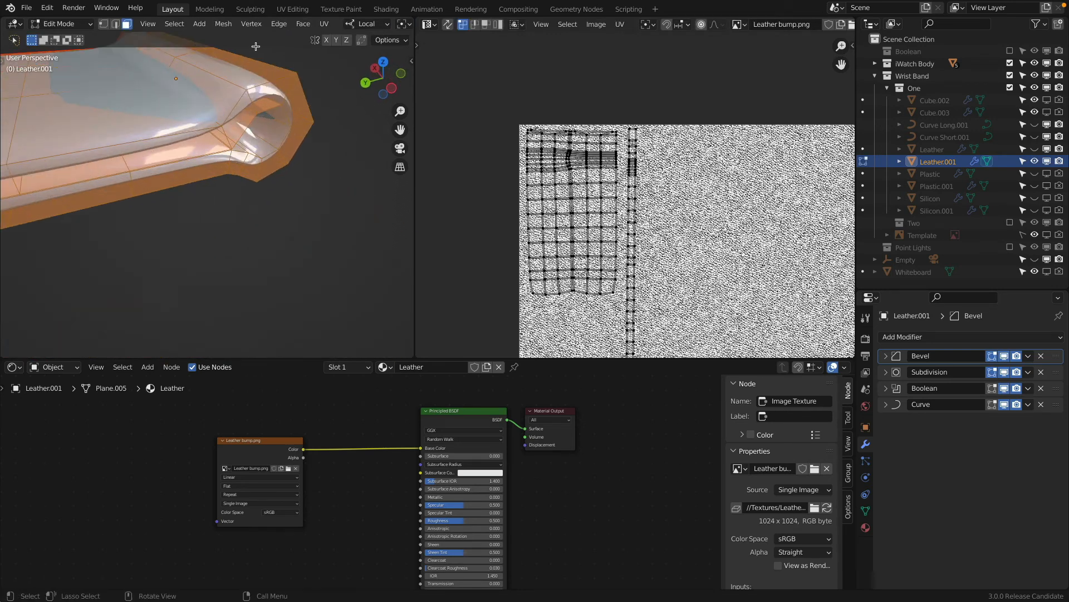
Select the outer edge loop around the strap's side, set its mean edge bevel weight to 1, and return to Object Mode.
click(116, 23)
alt+click(303, 93)
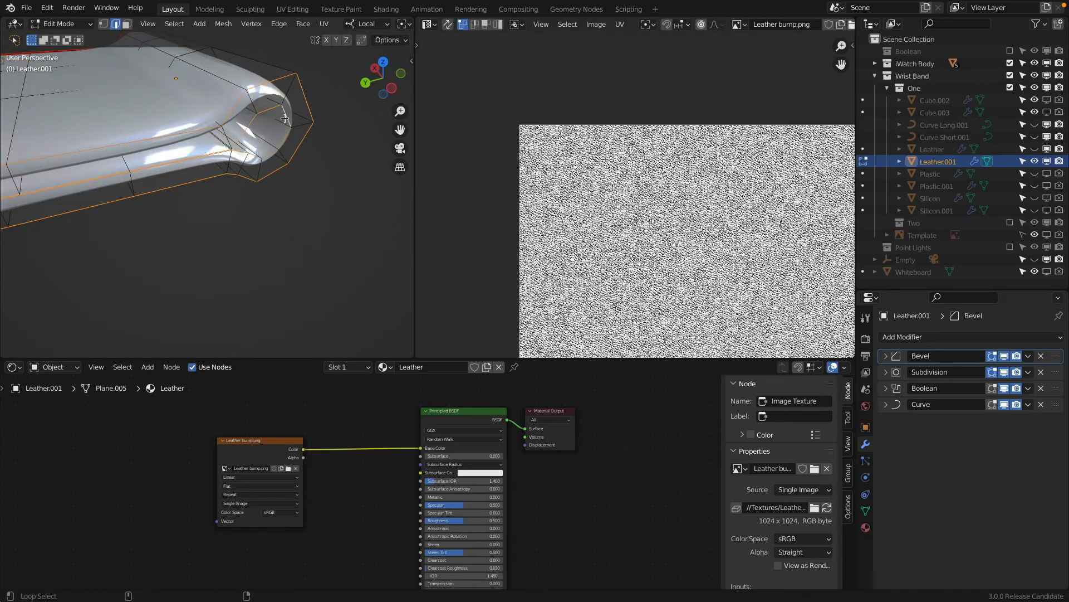
middle_drag(284, 118, 348, 113)
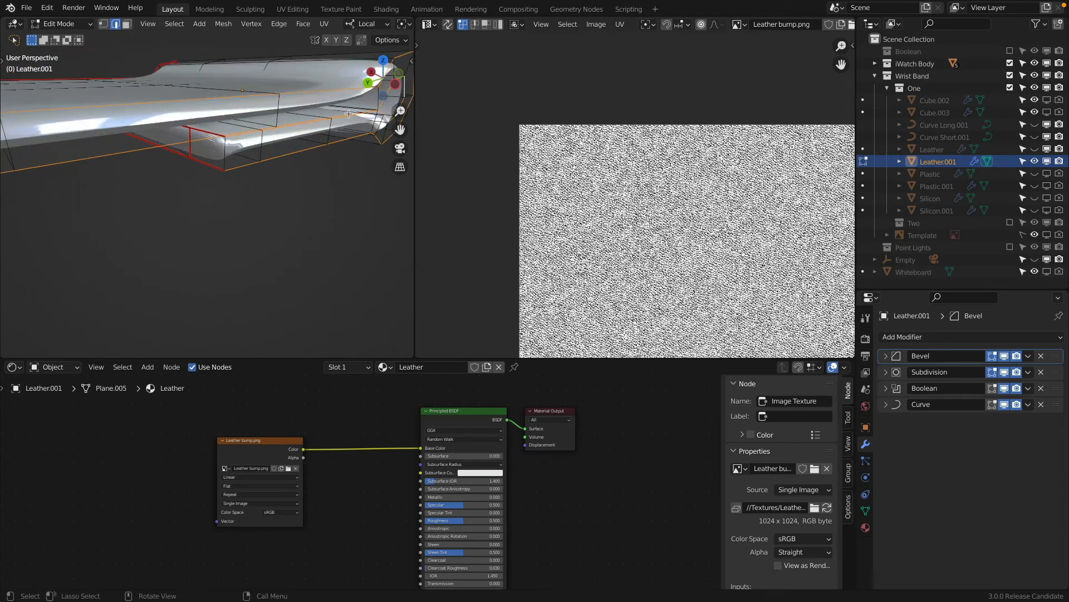
key(n)
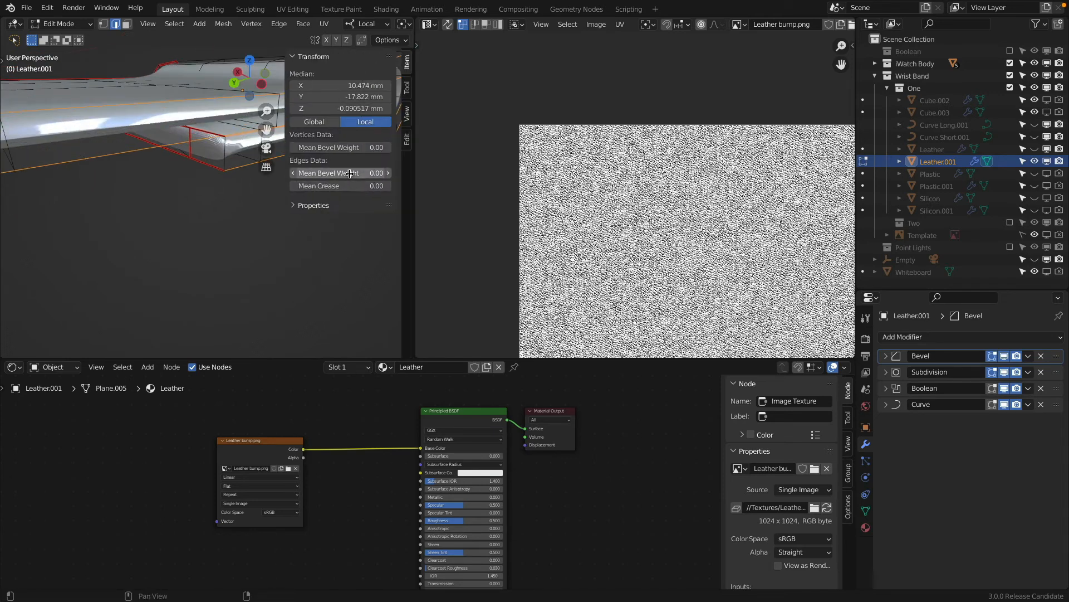
click(350, 173)
text(1)
key(Return)
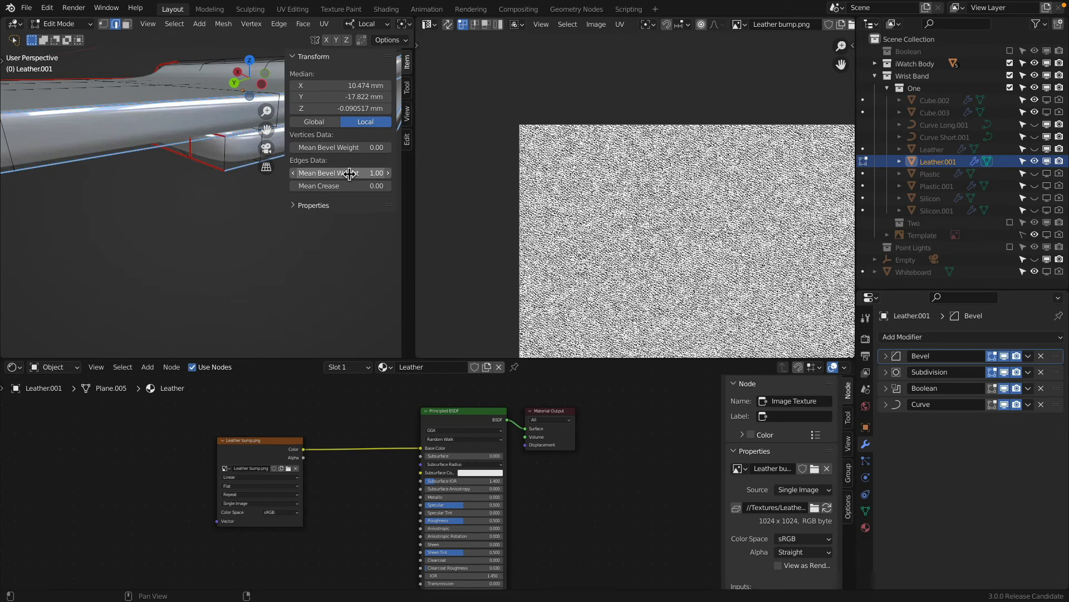
key(Tab)
Show the curved strap in Rendered shading and examine the leather texture around its raised pads.
scroll(184, 255, down, 5)
middle_drag(202, 246, 2, 228)
middle_drag(563, 246, 533, 241)
mouse_move(275, 238)
middle_down()
mouse_move(167, 199)
mouse_move(186, 215)
middle_up()
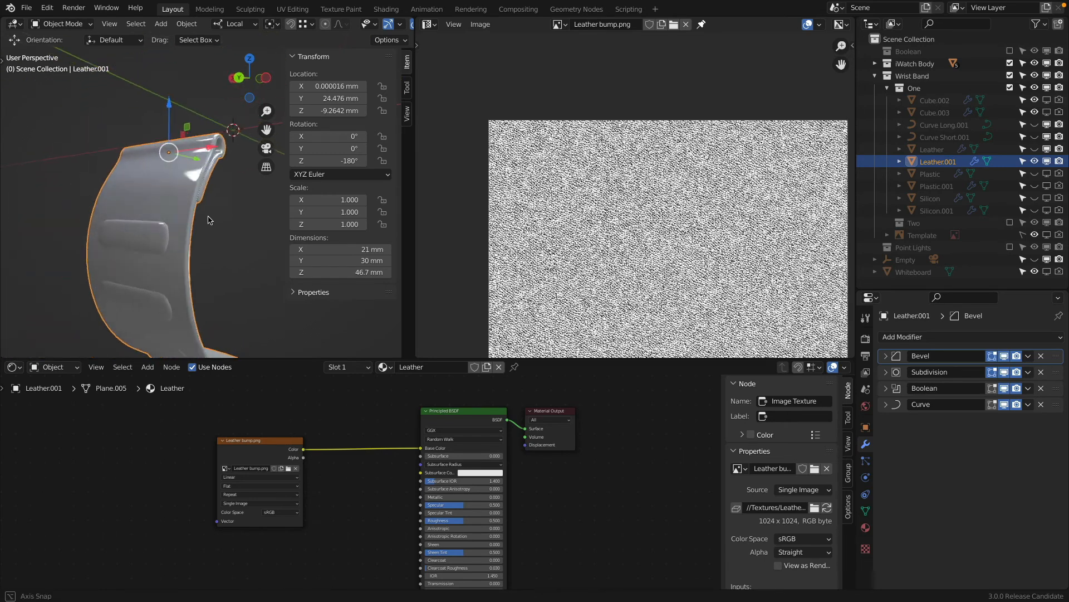
key(z)
click(196, 153)
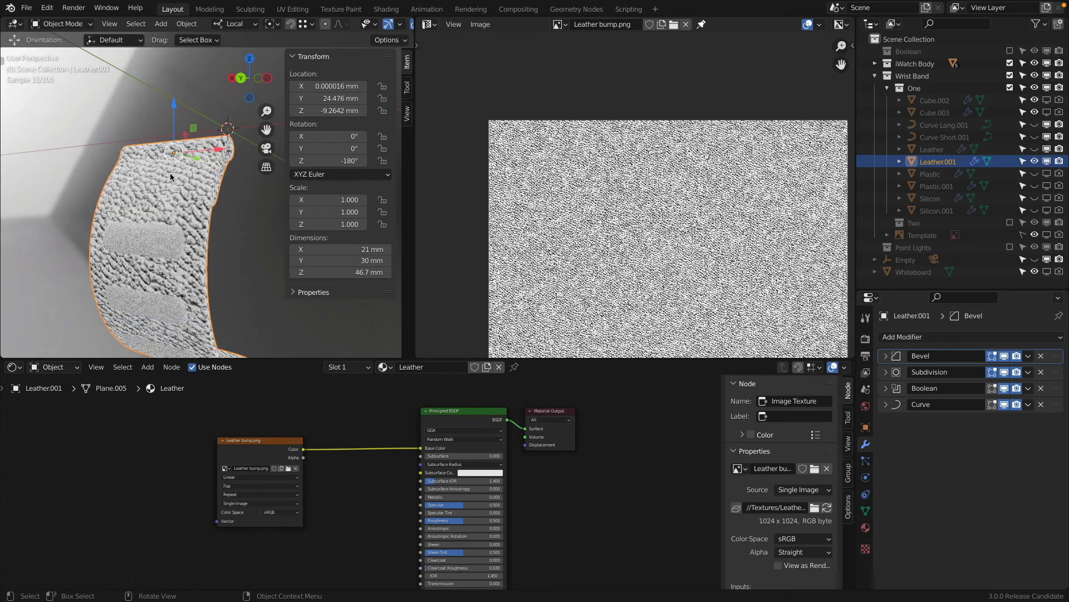
scroll(168, 173, up, 2)
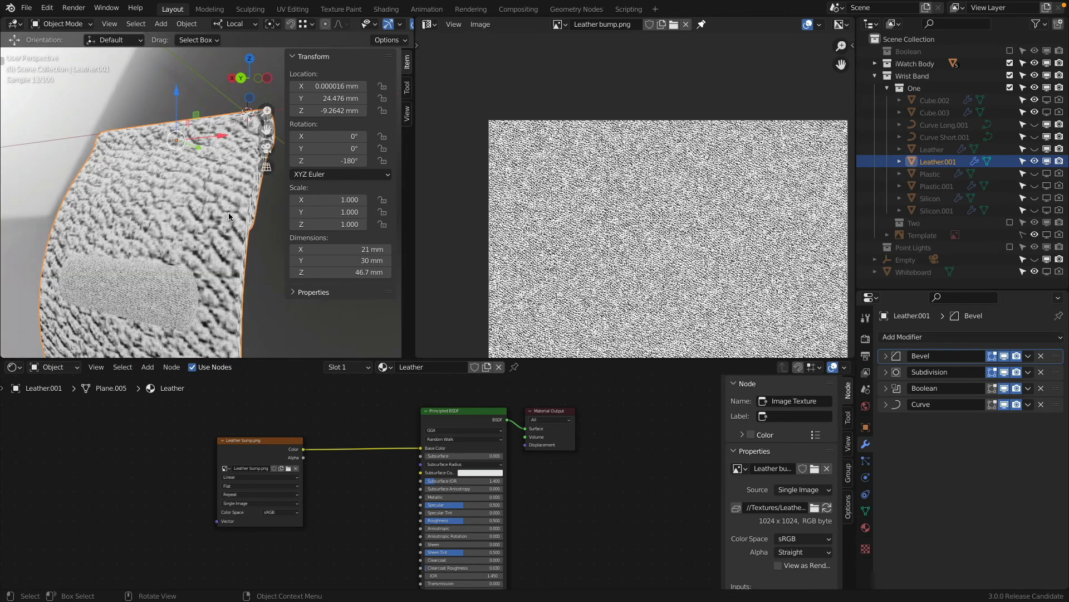
mouse_move(174, 221)
middle_down()
mouse_move(172, 208)
mouse_move(182, 215)
middle_up()
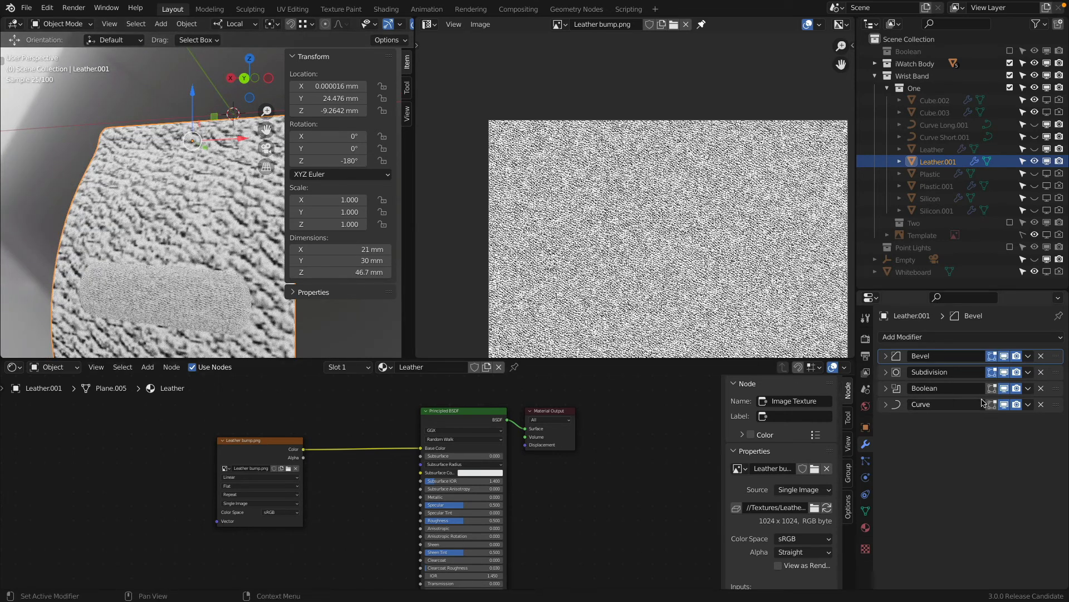
Disable the strap's Boolean modifier for viewport and render, comparing the leather surface with it on and off.
click(1006, 389)
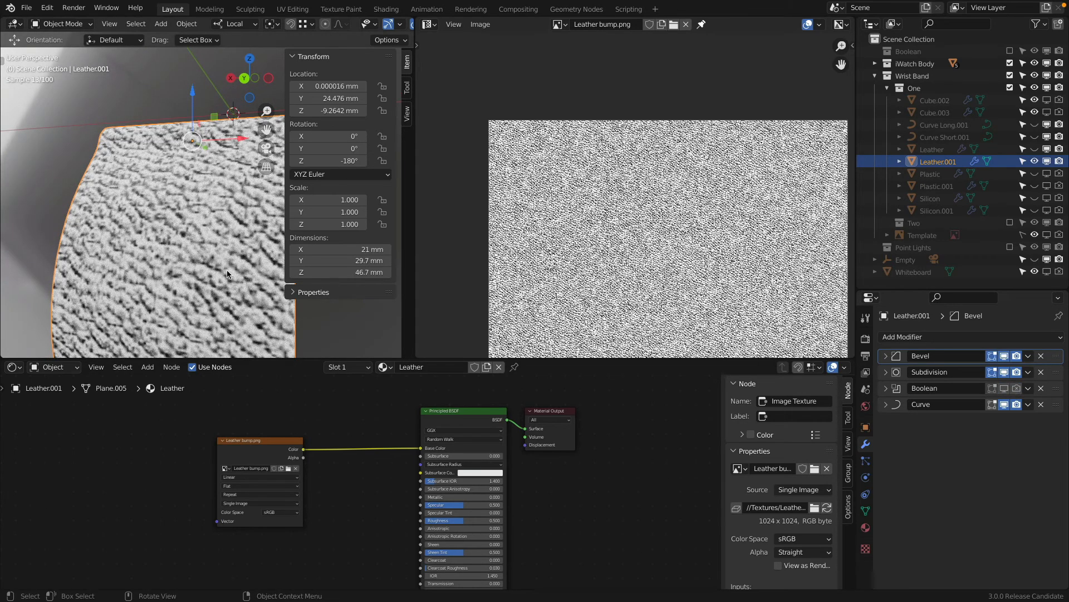
scroll(184, 215, down, 5)
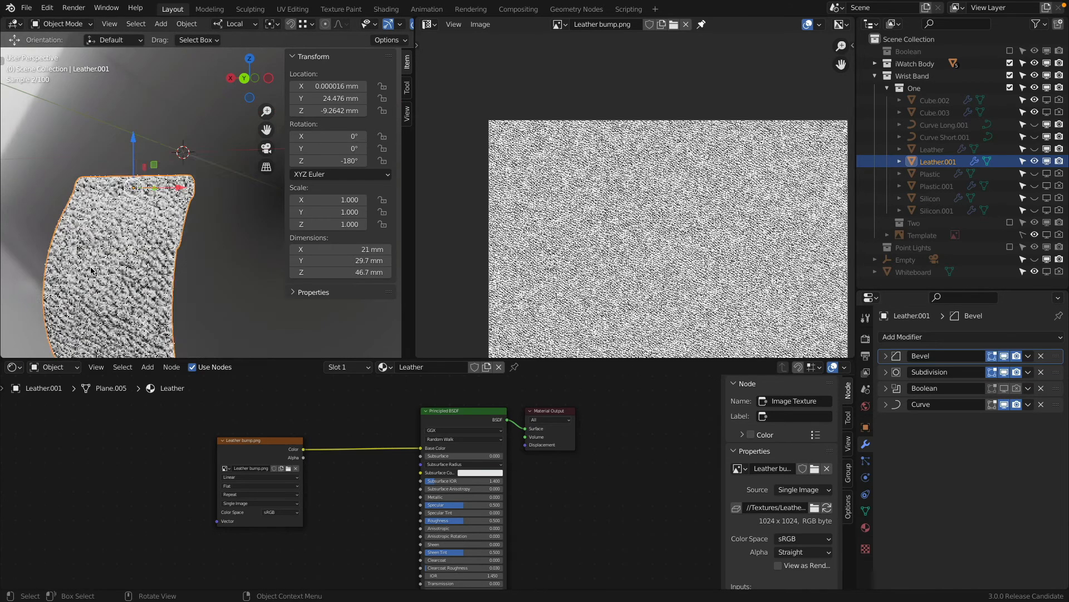
scroll(159, 136, up, 3)
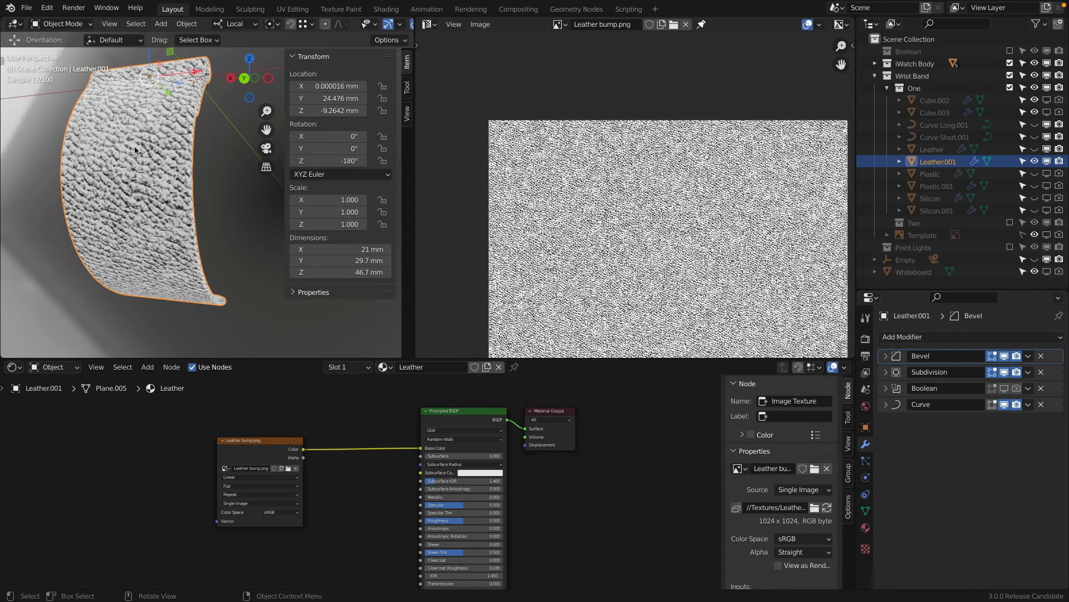
click(1005, 388)
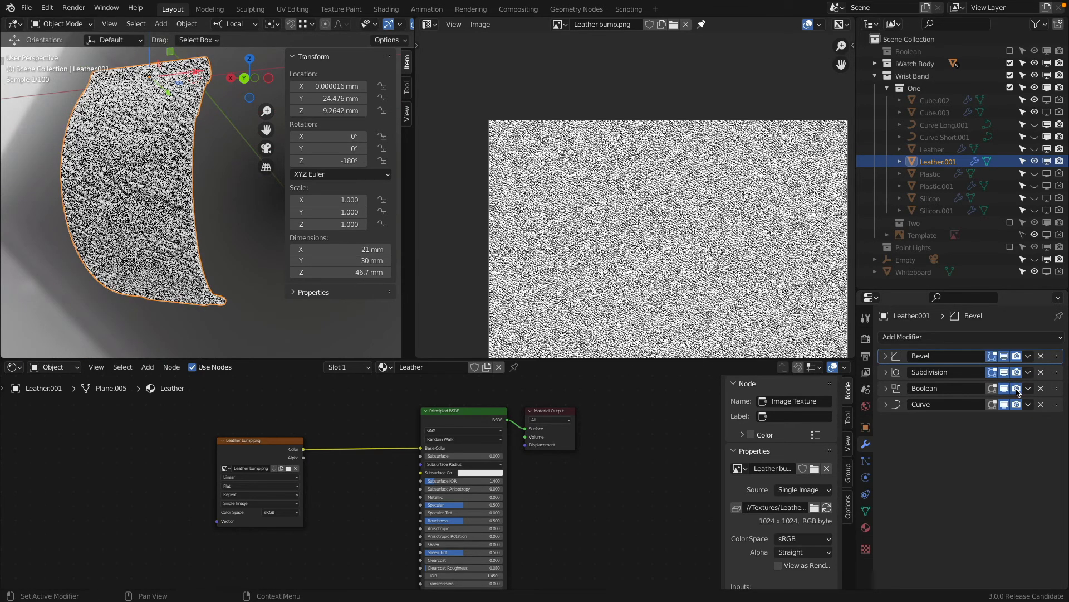
click(1005, 388)
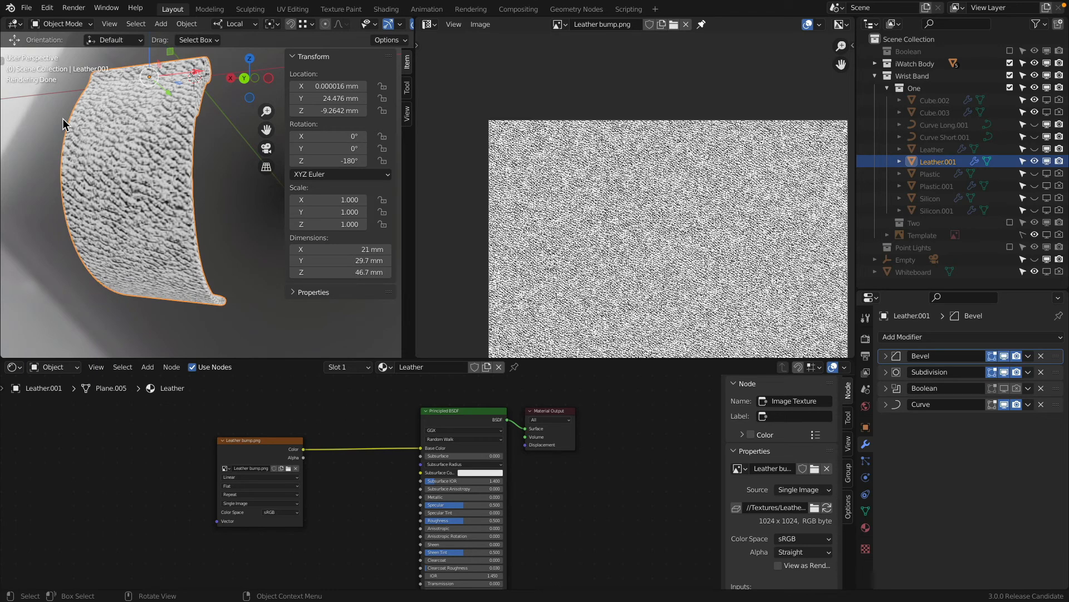
middle_drag(62, 118, 390, 320)
scroll(180, 181, up, 5)
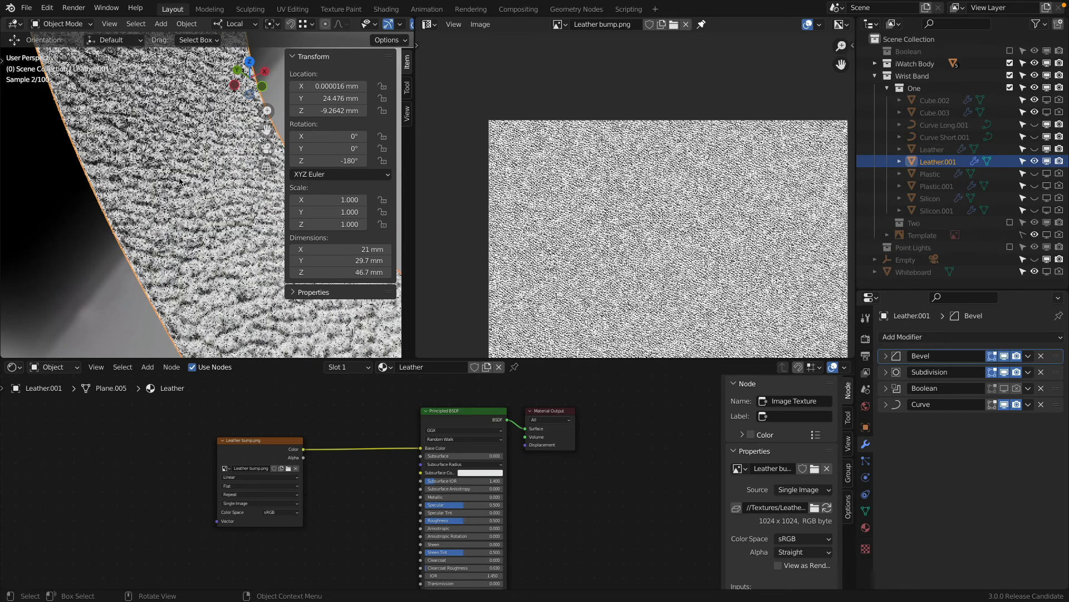
middle_drag(184, 212, 114, 205)
Add a Texture Coordinate node to the Leather material and move the Leather bump image node over to make room between them.
key(shift+a)
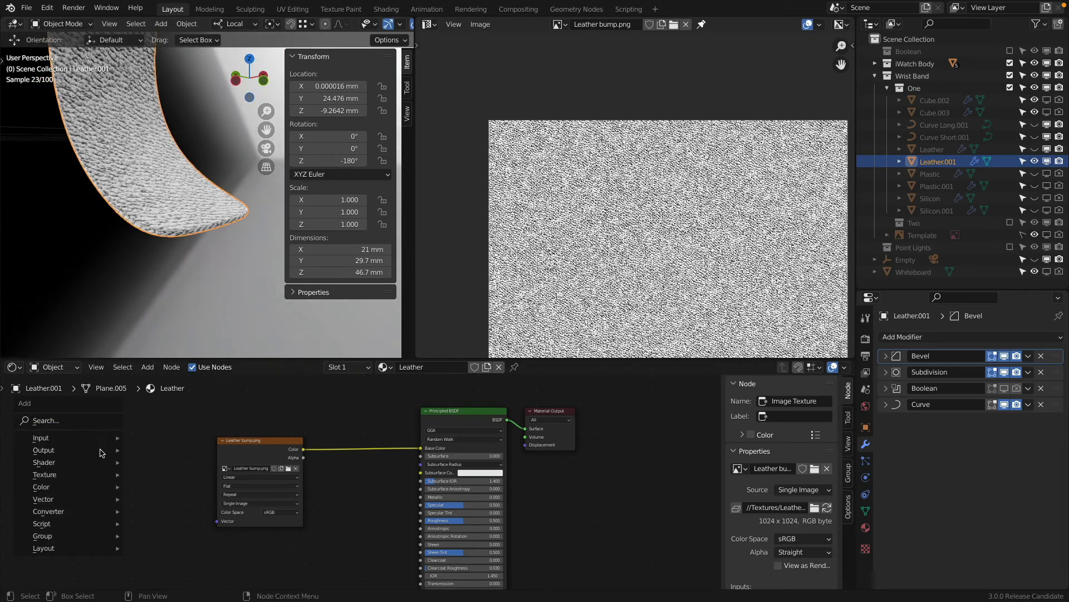
mouse_move(86, 439)
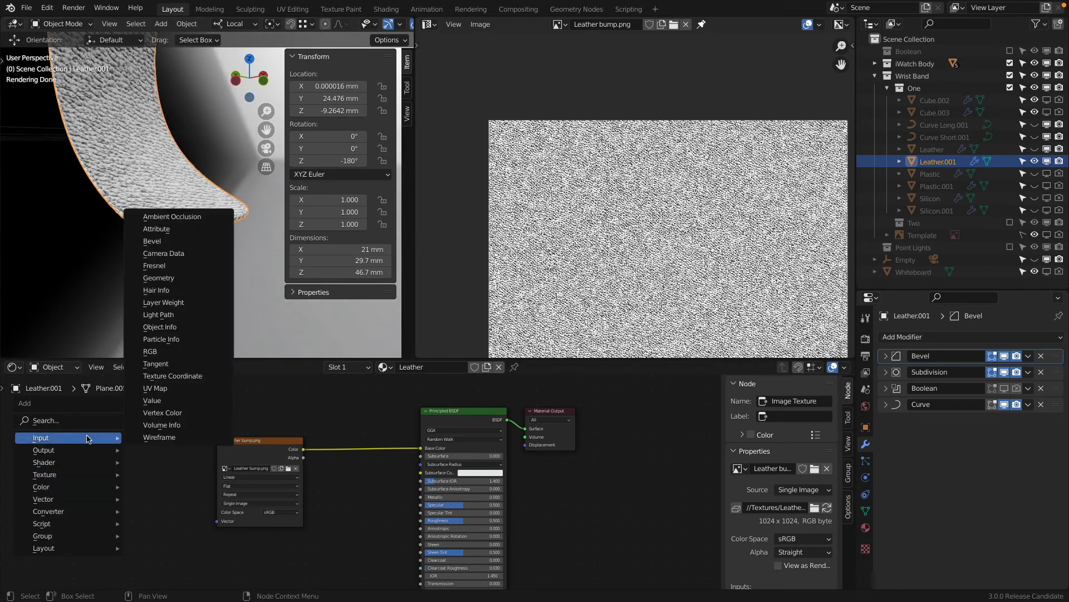
click(189, 379)
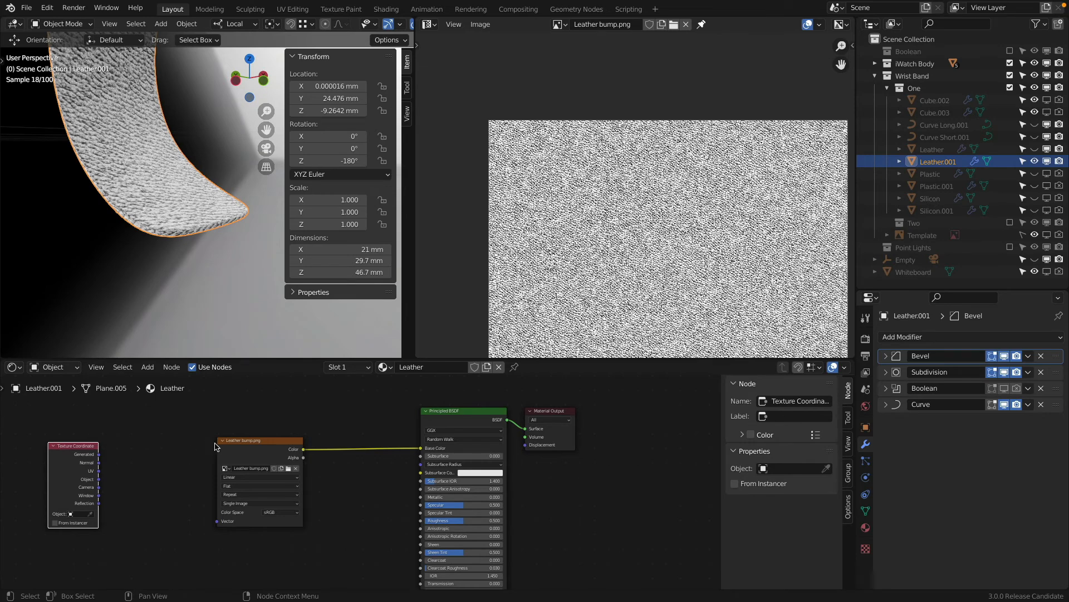
drag(215, 445, 269, 446)
Add a Mapping node and route the Texture Coordinate's UV output through it into the Leather bump image's Vector input.
key(shift+a)
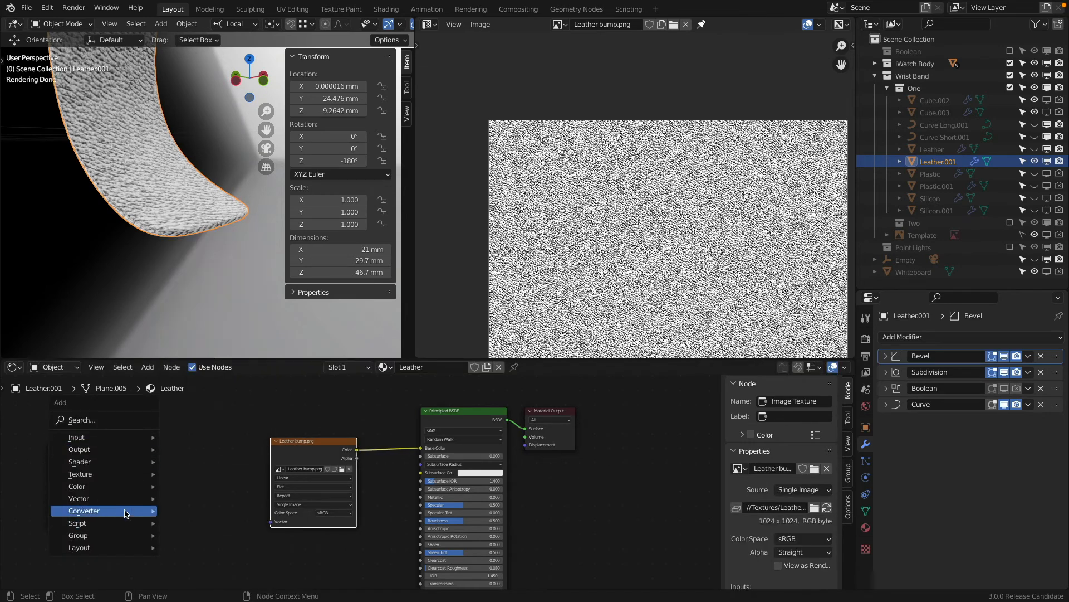
mouse_move(125, 513)
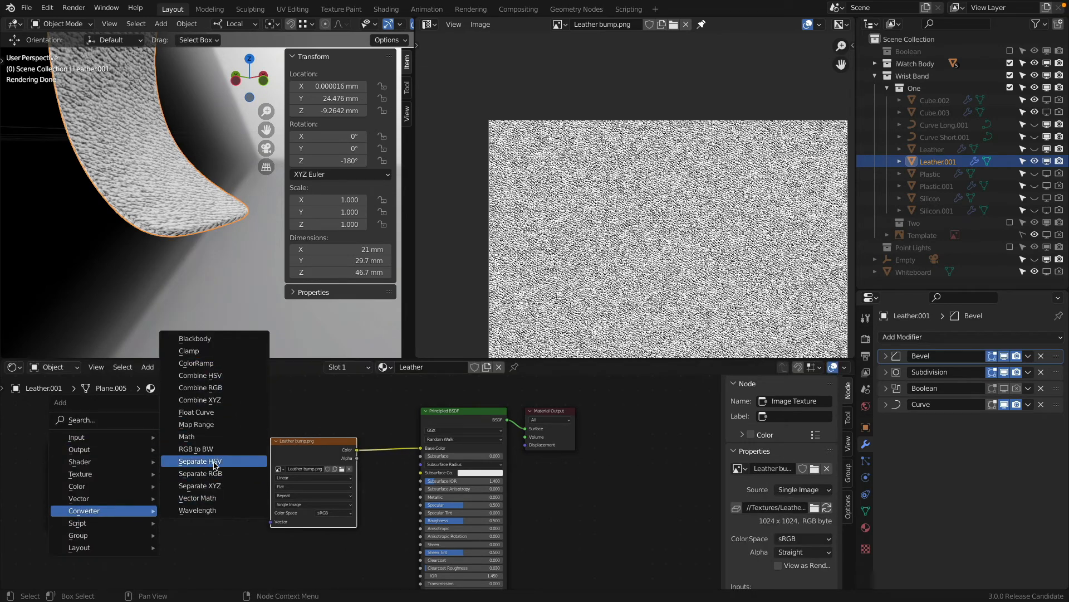
mouse_move(87, 499)
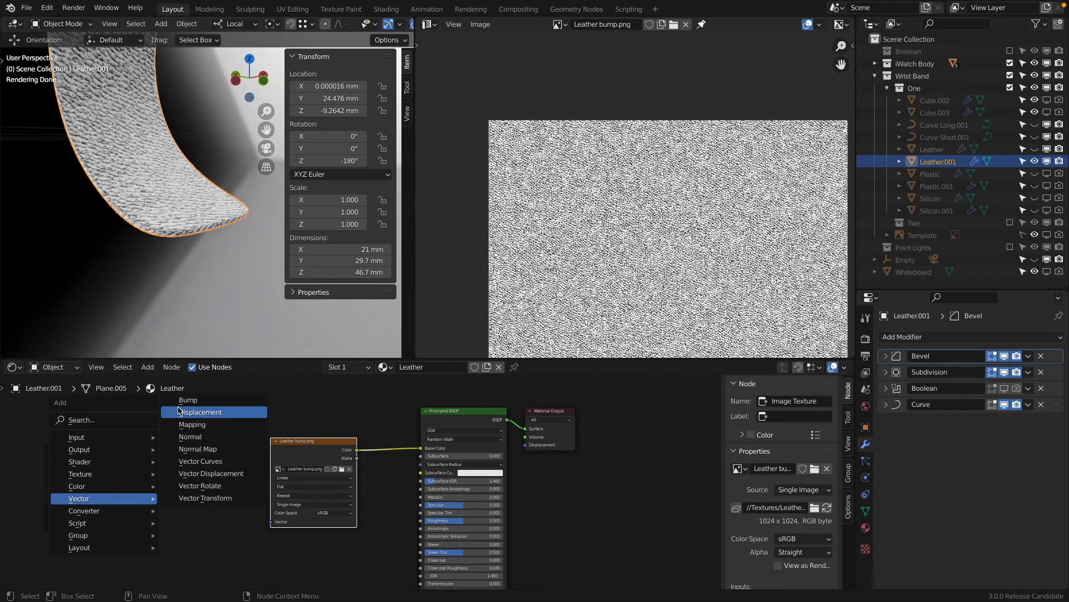
click(189, 424)
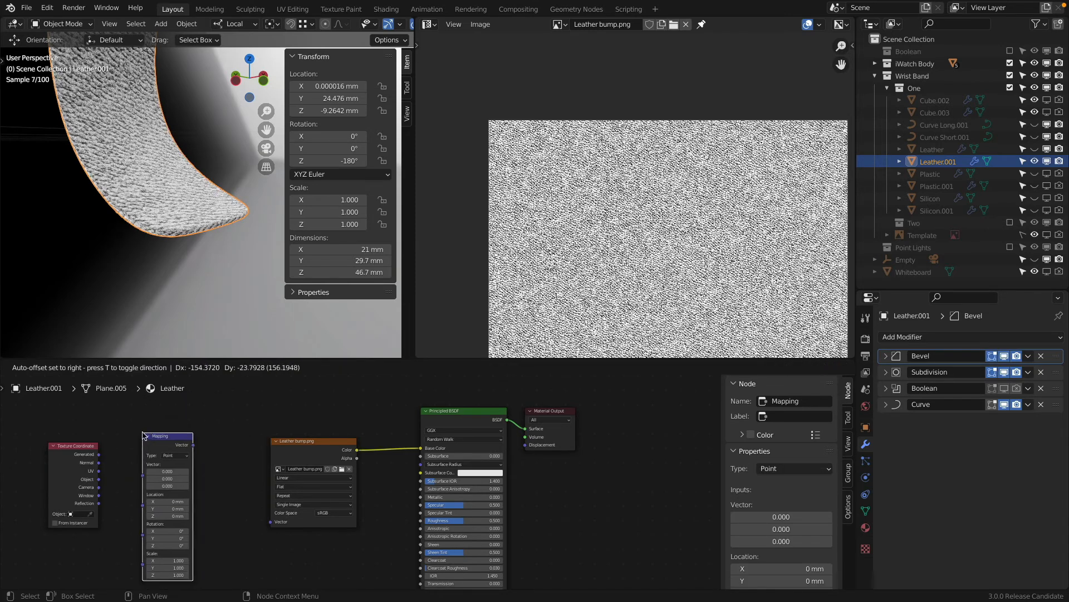
click(144, 435)
drag(98, 470, 270, 521)
Set the Mapping node's scale to 3 on all axes and check the leather grain from the camera view.
click(174, 539)
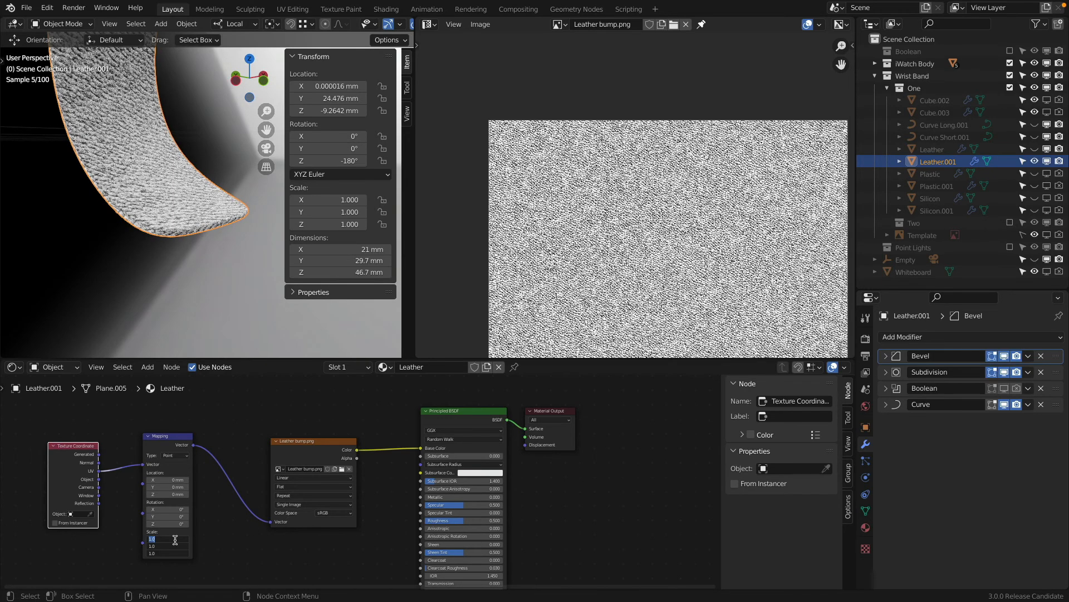
key(Return)
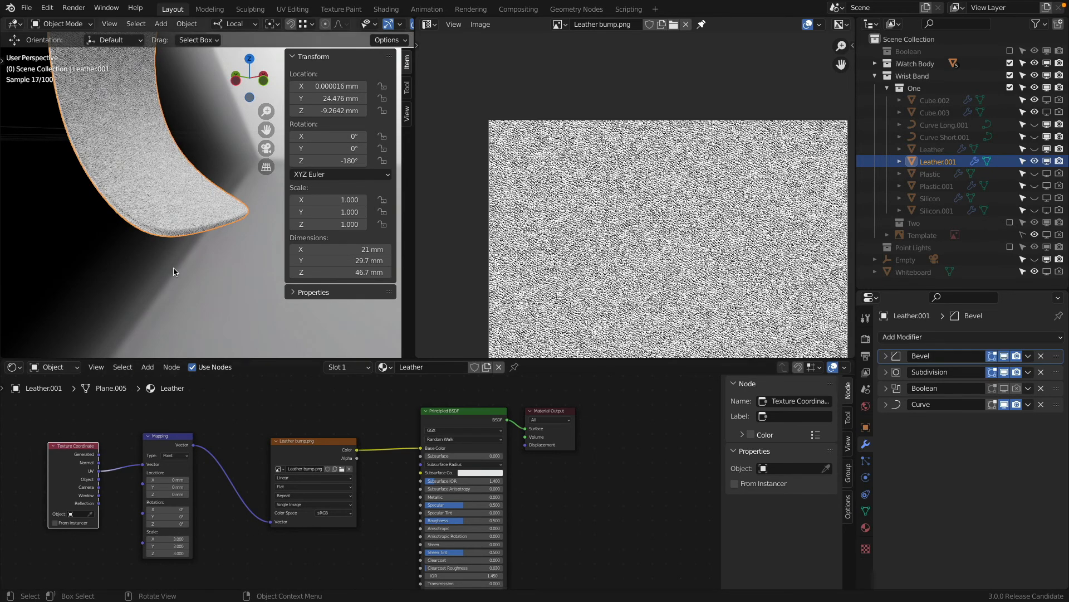
scroll(185, 223, up, 3)
middle_drag(185, 222, 175, 298)
key(KP_0)
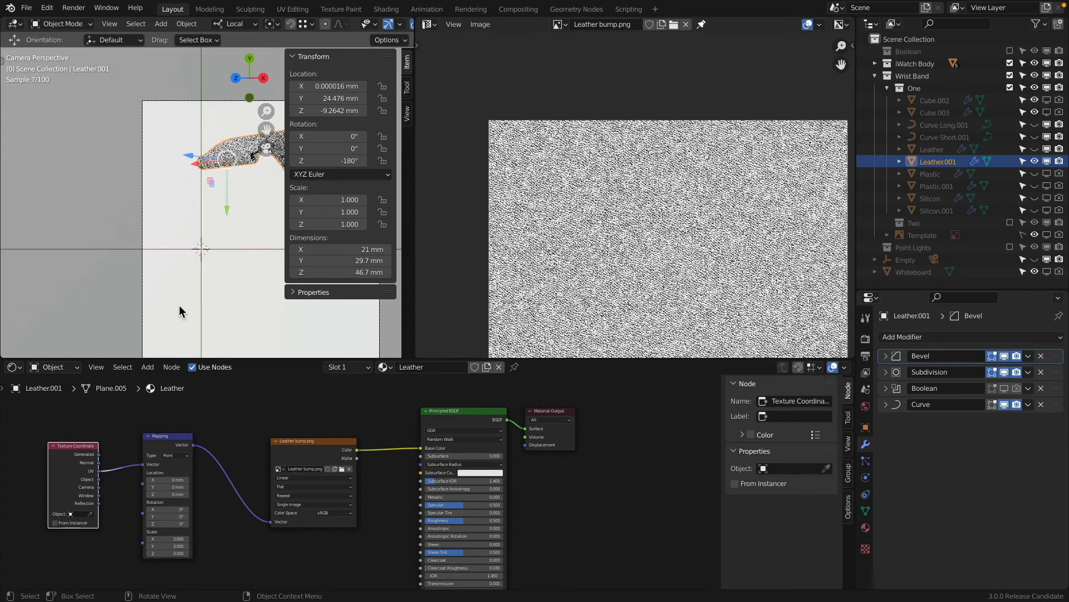
scroll(155, 216, up, 5)
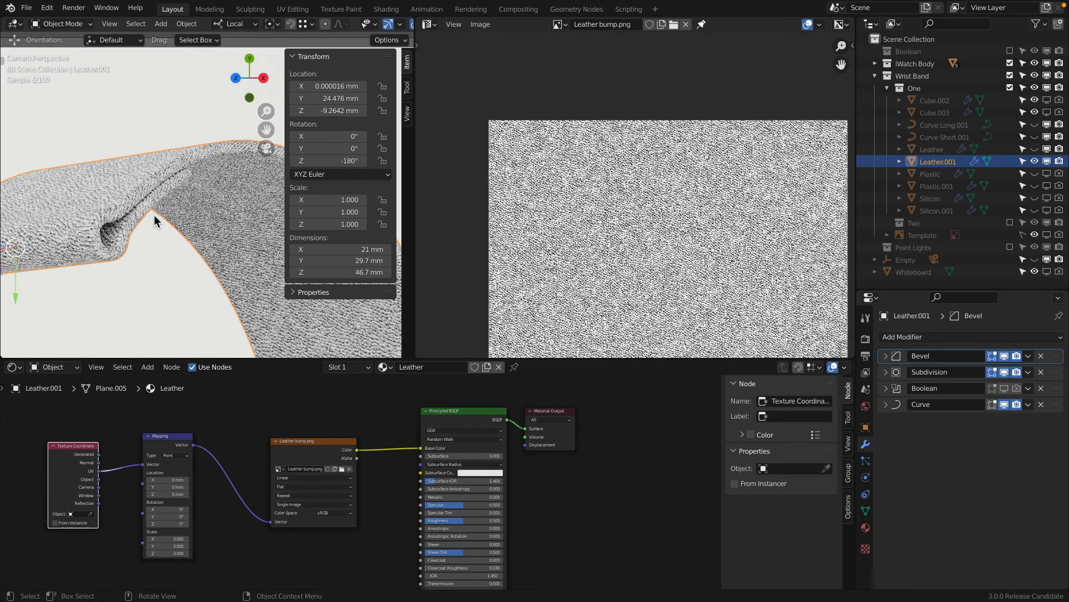
scroll(155, 217, down, 4)
scroll(155, 216, down, 4)
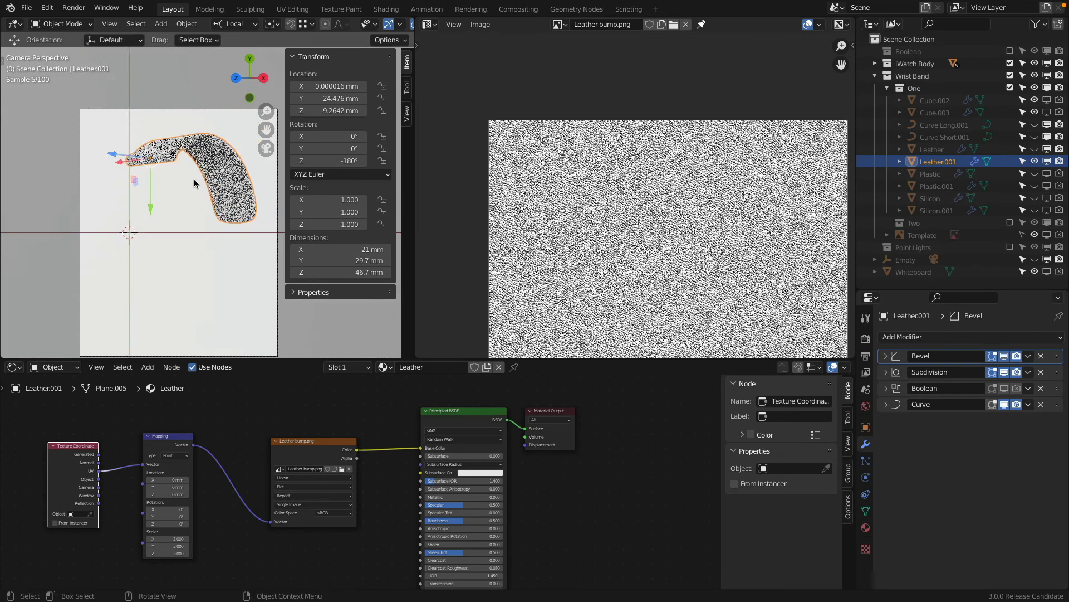
Turn off the hidden long leather strap's Boolean modifier for viewport and render, and isolate that strap.
key(alt+h)
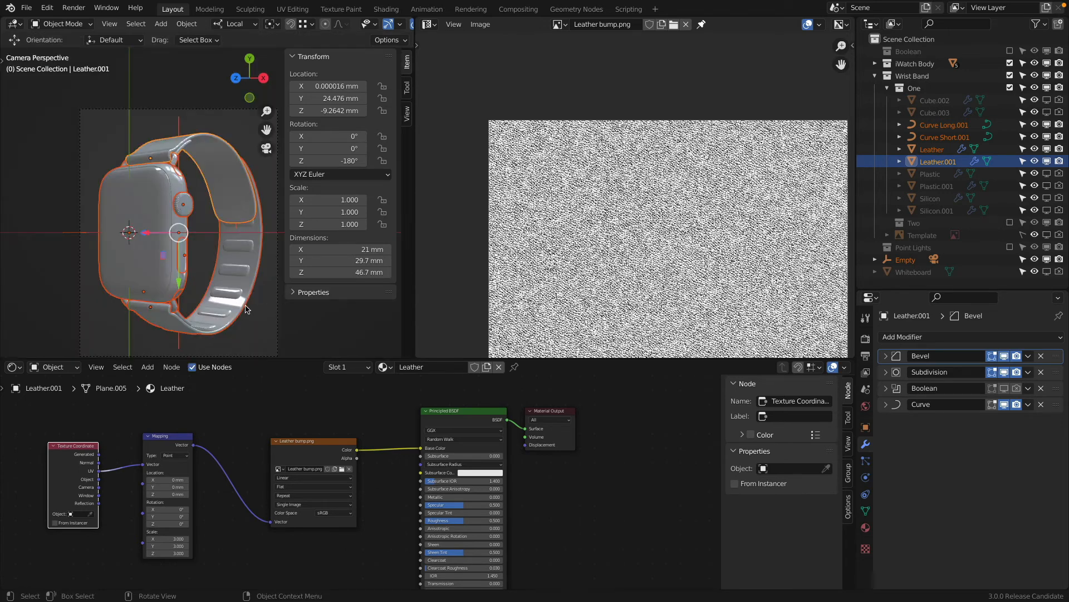
click(247, 309)
click(887, 357)
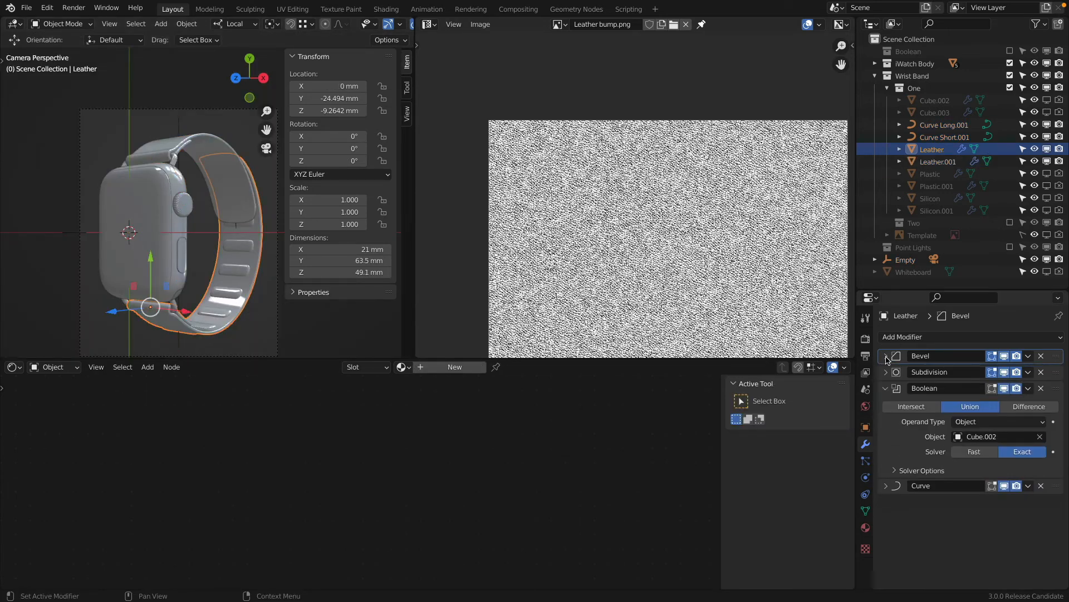
click(887, 389)
drag(1006, 393, 1017, 388)
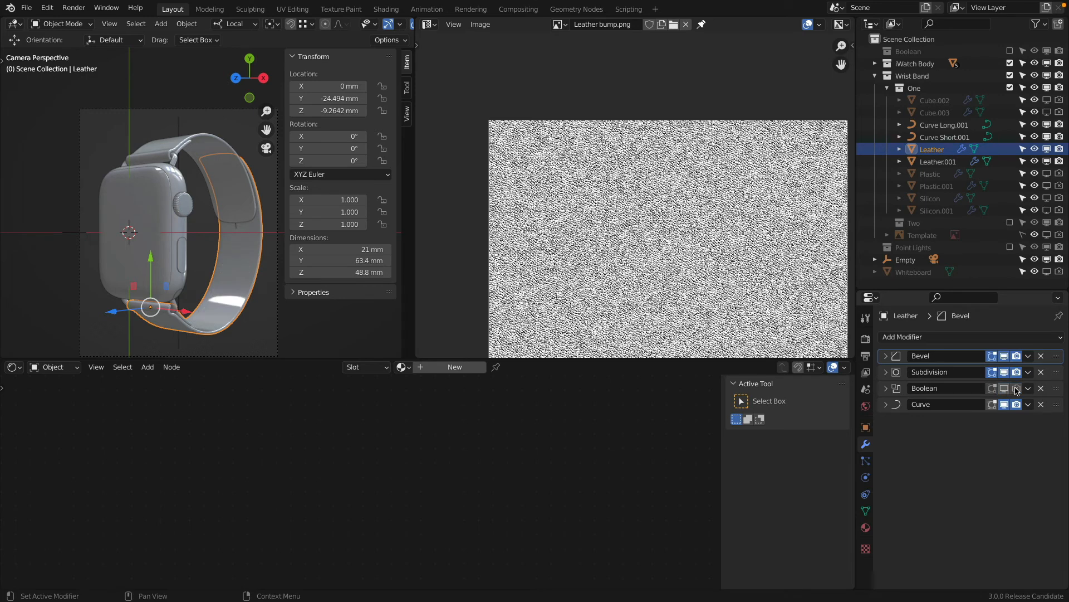
shift+middle_drag(183, 322, 174, 268)
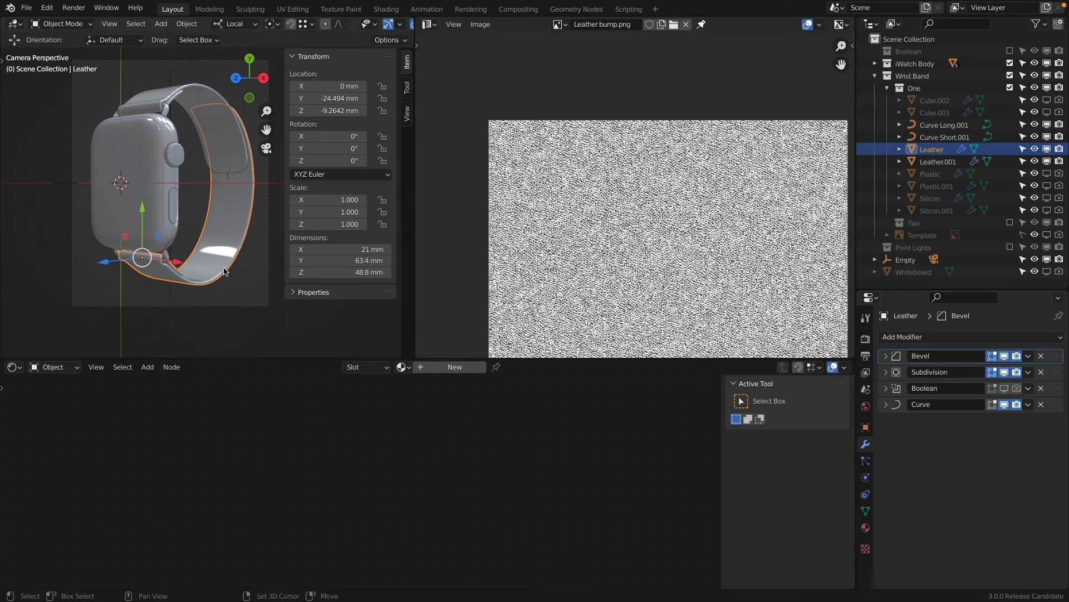
key(shift+h)
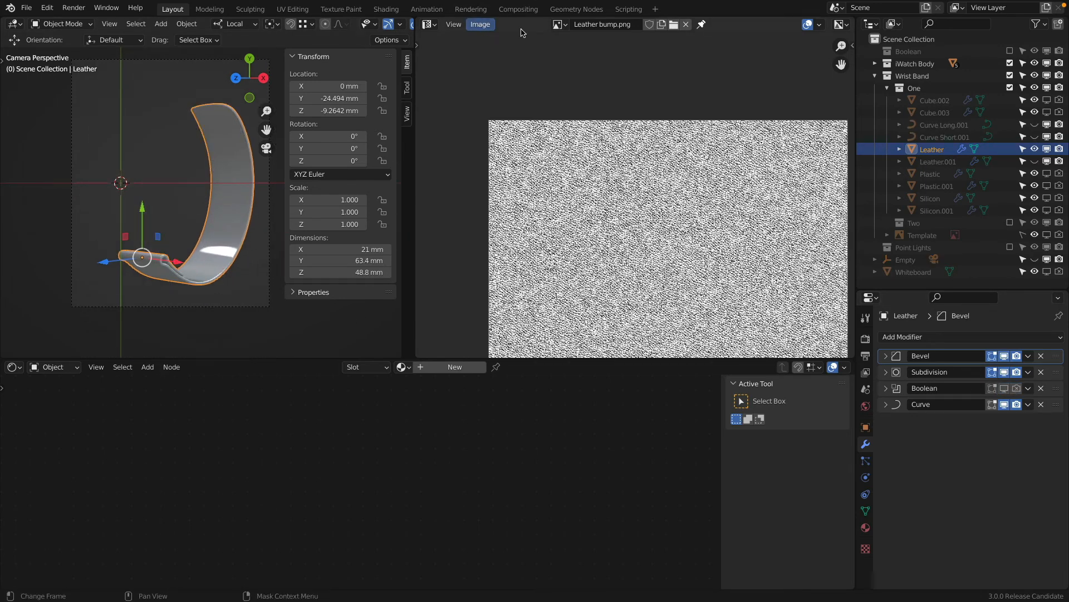
Create a new image named UV Test with the UV Grid generated type.
click(480, 25)
click(489, 44)
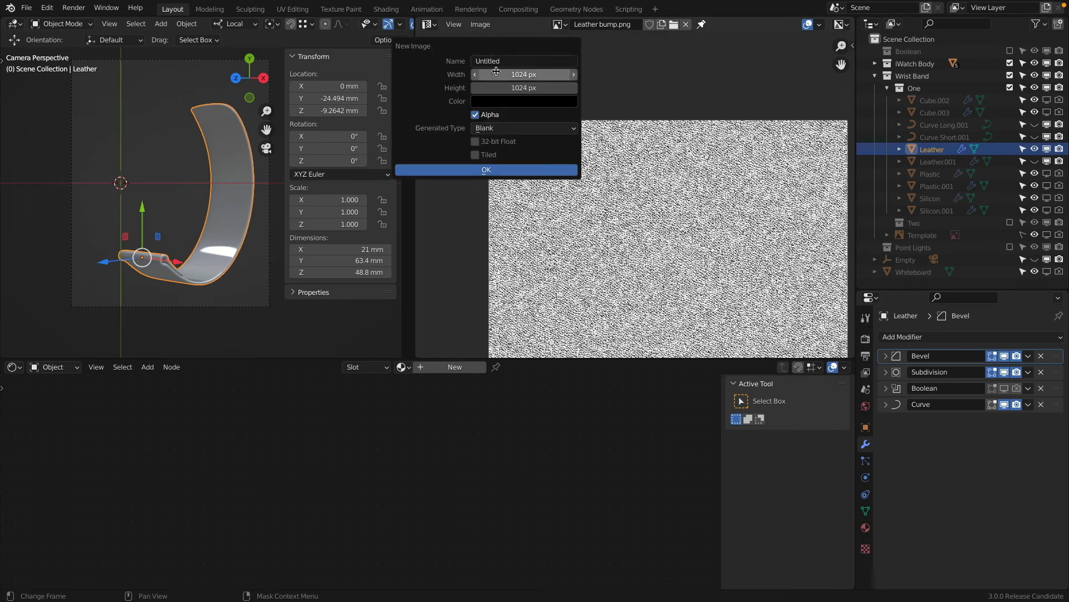
click(502, 128)
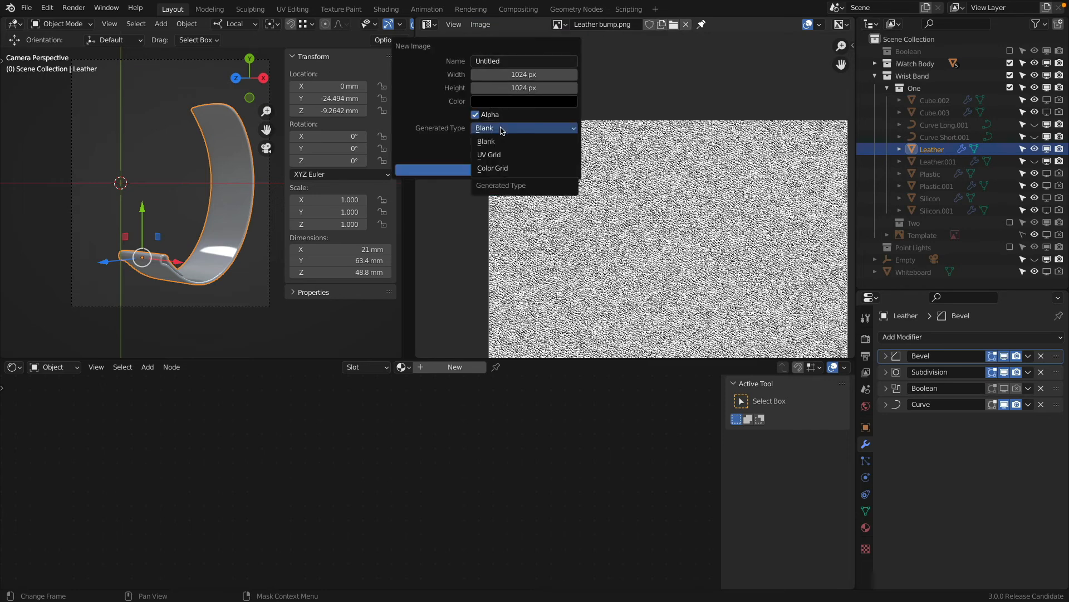
click(520, 155)
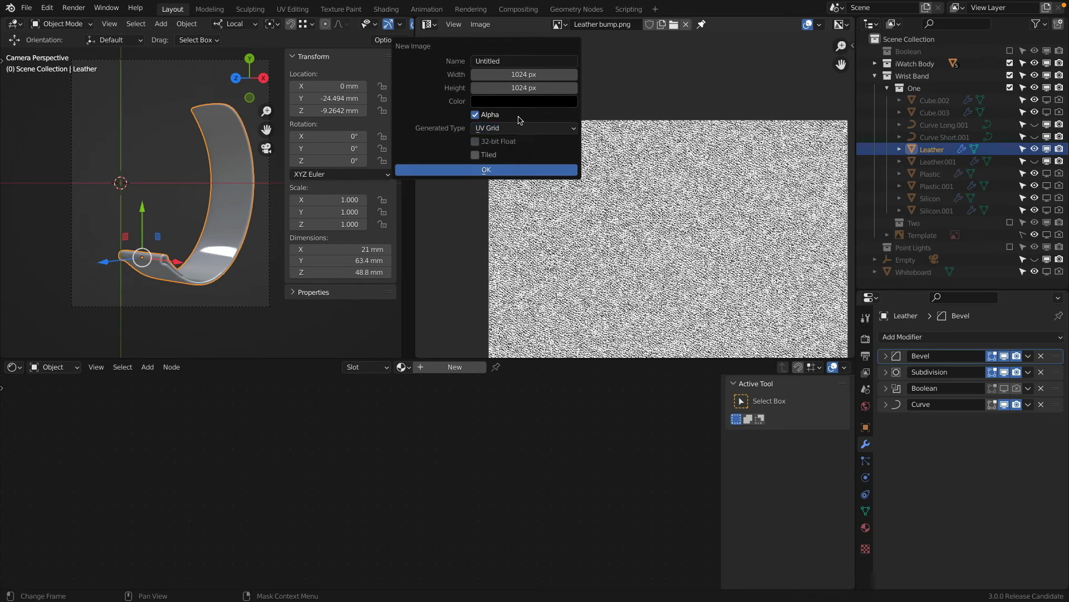
click(522, 62)
key(Return)
click(504, 169)
middle_drag(606, 206, 590, 169)
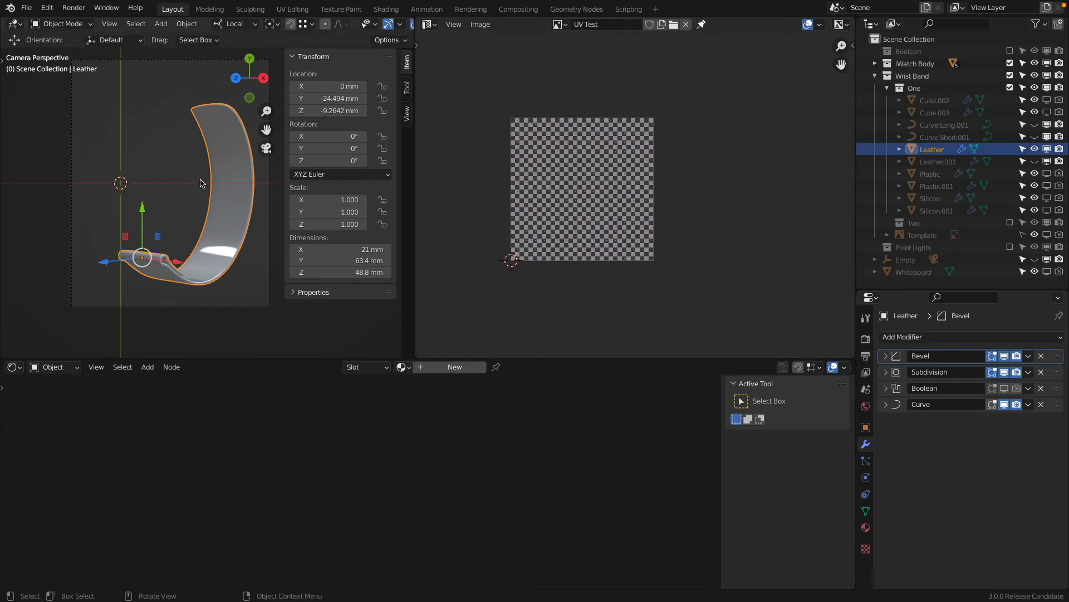
Open the long leather strap for mesh editing, frame its flat mesh and clear the selection.
scroll(210, 187, up, 2)
key(Tab)
shift+middle_drag(176, 287, 131, 228)
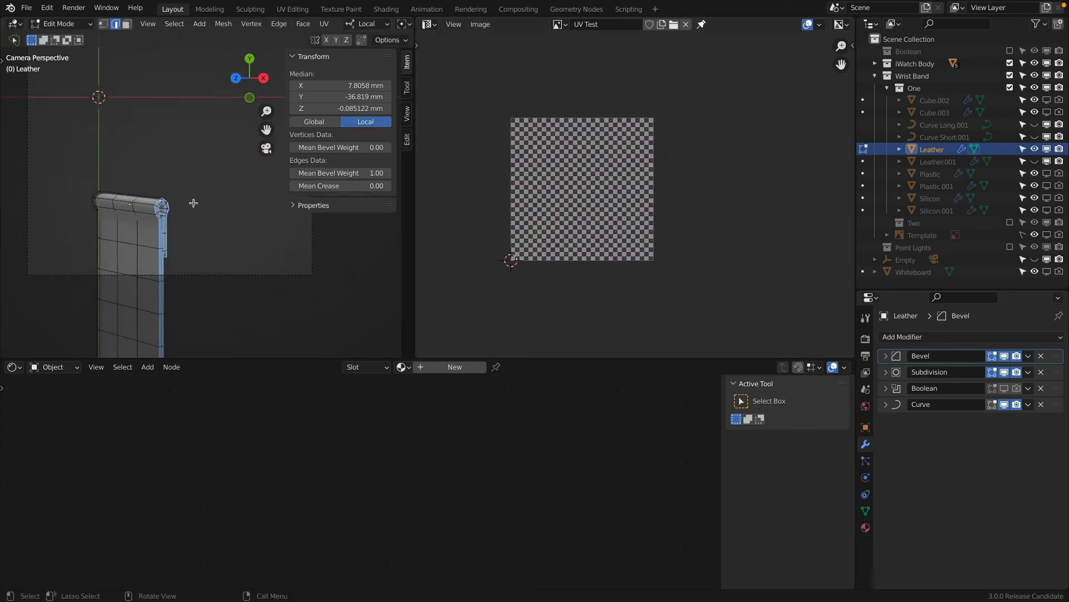
key(a)
key(KP_1)
key(KP_Decimal)
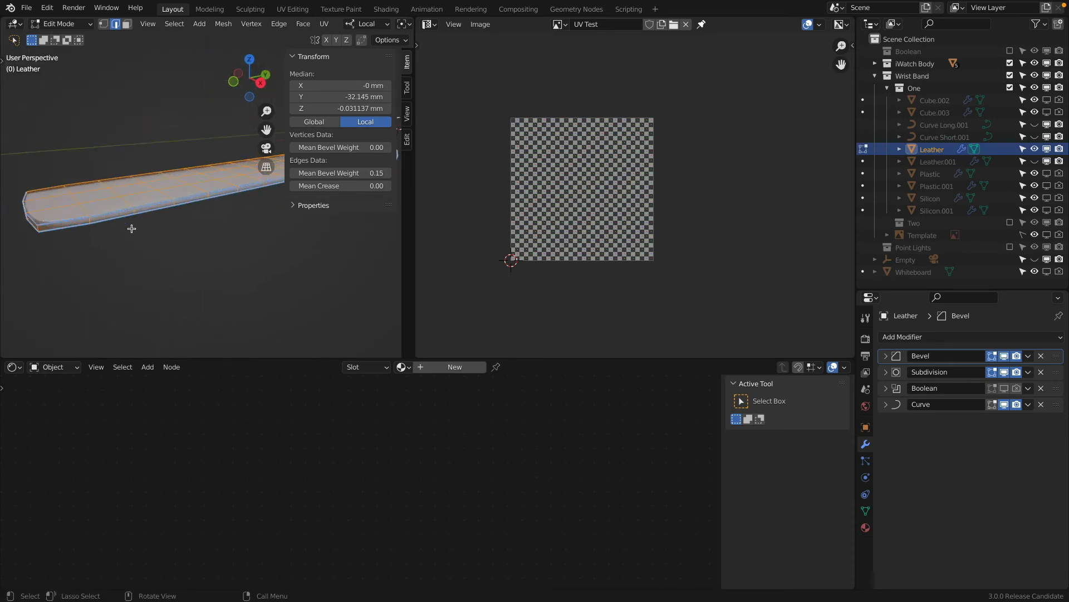
scroll(132, 229, up, 5)
key(alt+a)
scroll(130, 224, down, 7)
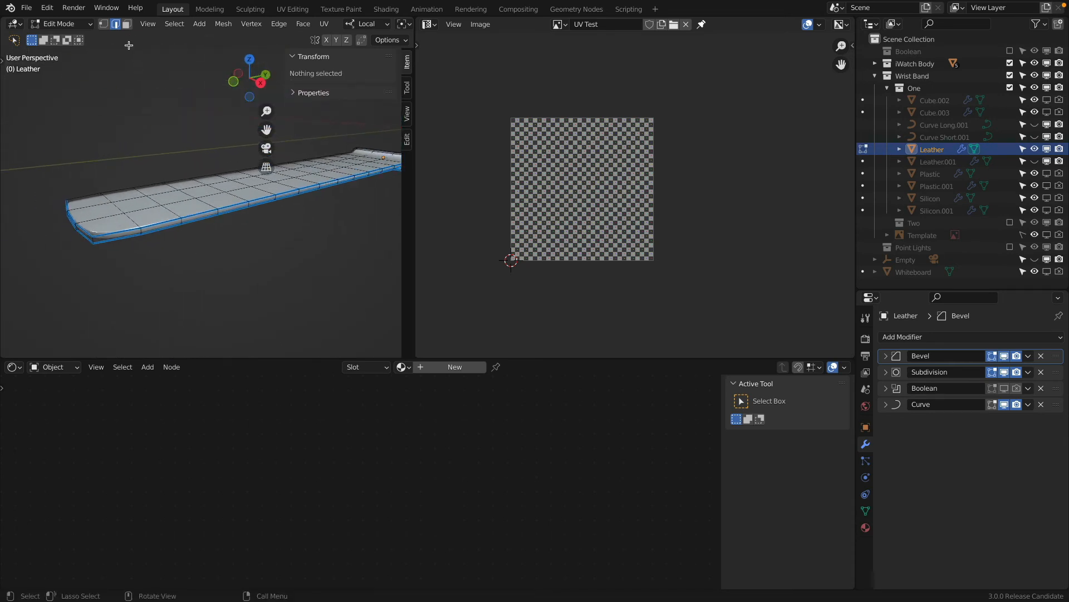
Select the edge loops around the strap's rim and the loop by the hinge underneath, and mark them as seams.
scroll(119, 235, up, 2)
alt+click(110, 209)
middle_drag(110, 209, 168, 276)
alt+click(166, 276)
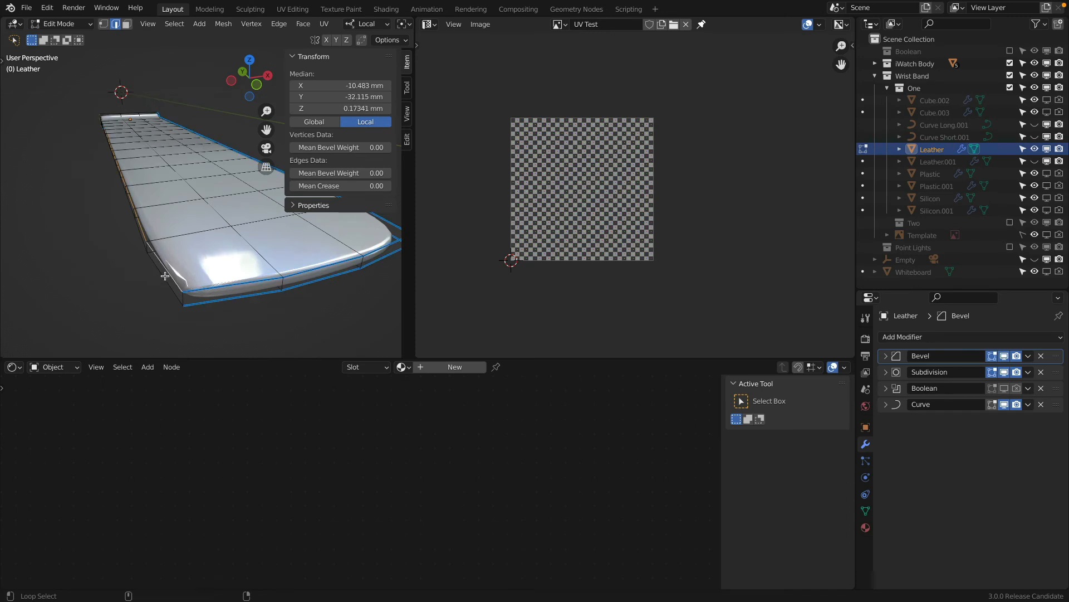
drag(338, 173, 392, 173)
alt+click(215, 303)
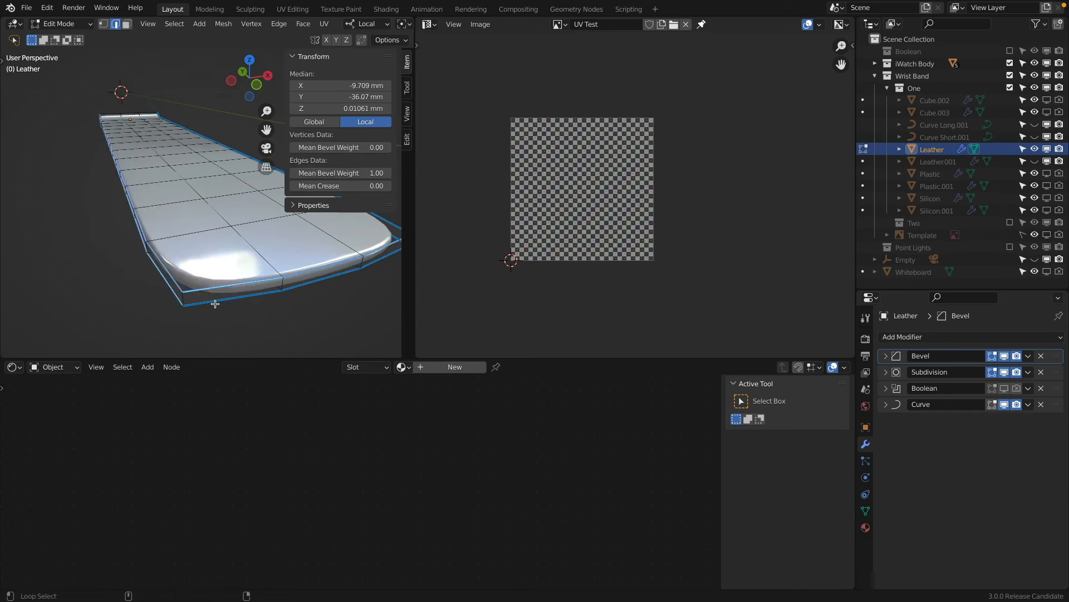
alt+click(320, 284)
middle_drag(312, 288, 198, 283)
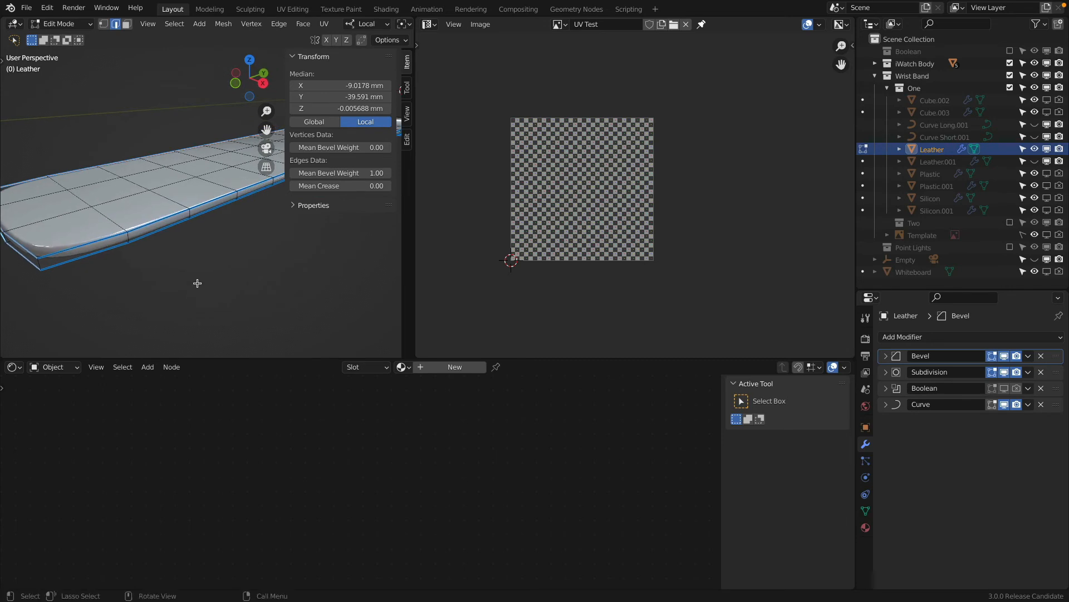
alt+click(152, 225)
middle_drag(196, 231, 252, 213)
key(KP_Decimal)
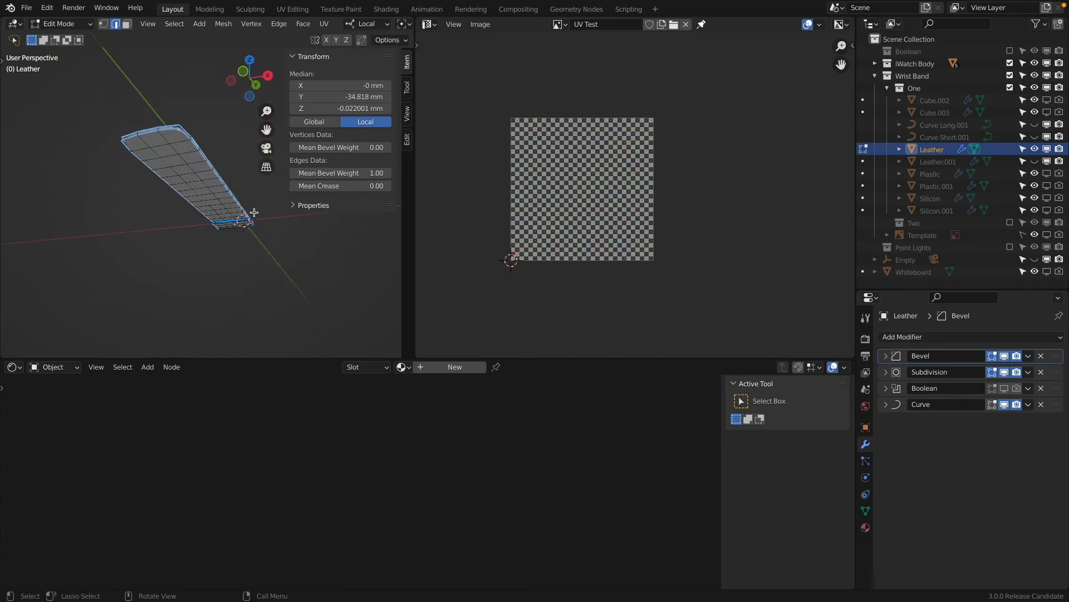
scroll(252, 213, up, 6)
middle_drag(223, 246, 213, 227)
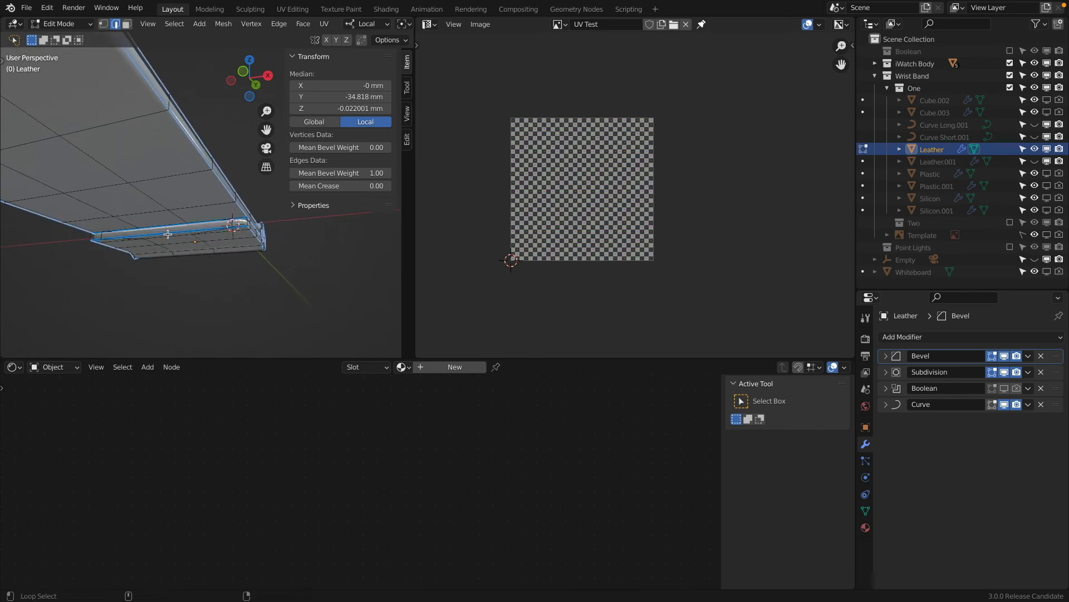
alt+click(233, 220)
click(282, 25)
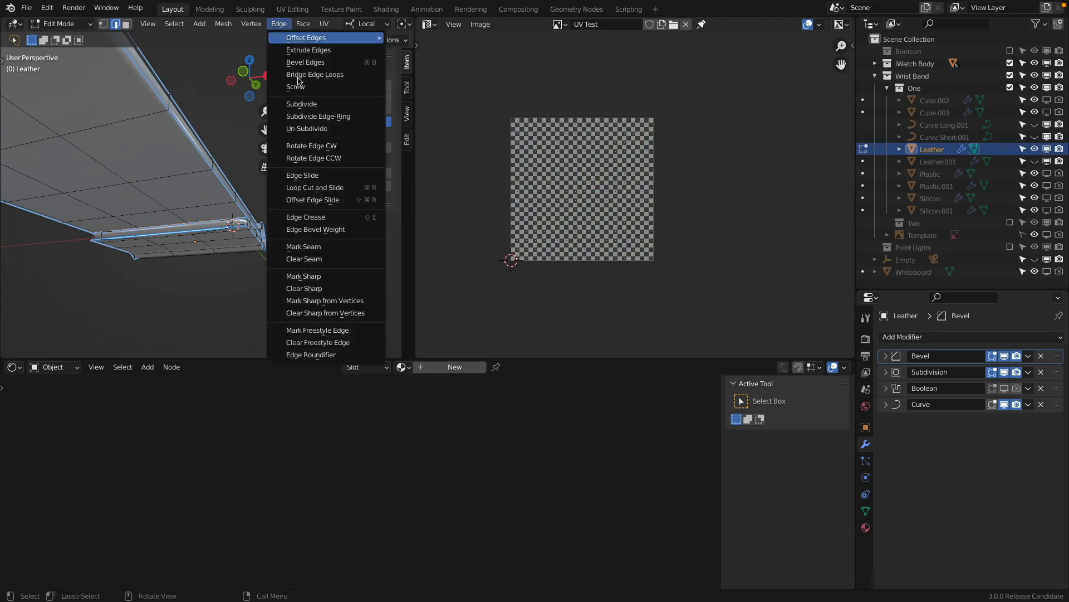
click(341, 251)
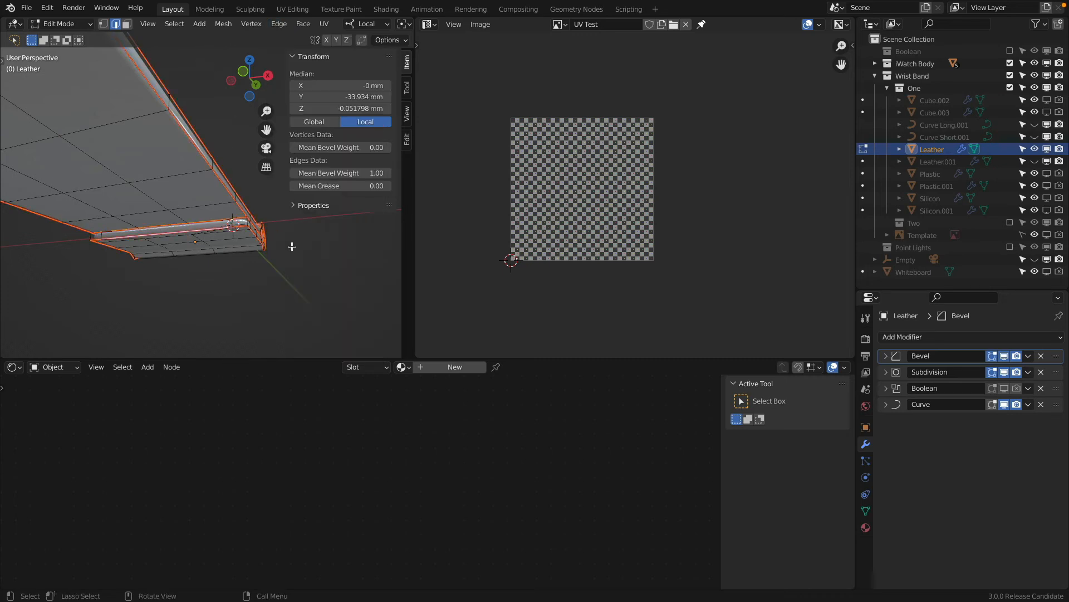
Mark the short edge across the narrow strip at the strap's hinge end as a seam.
click(118, 234)
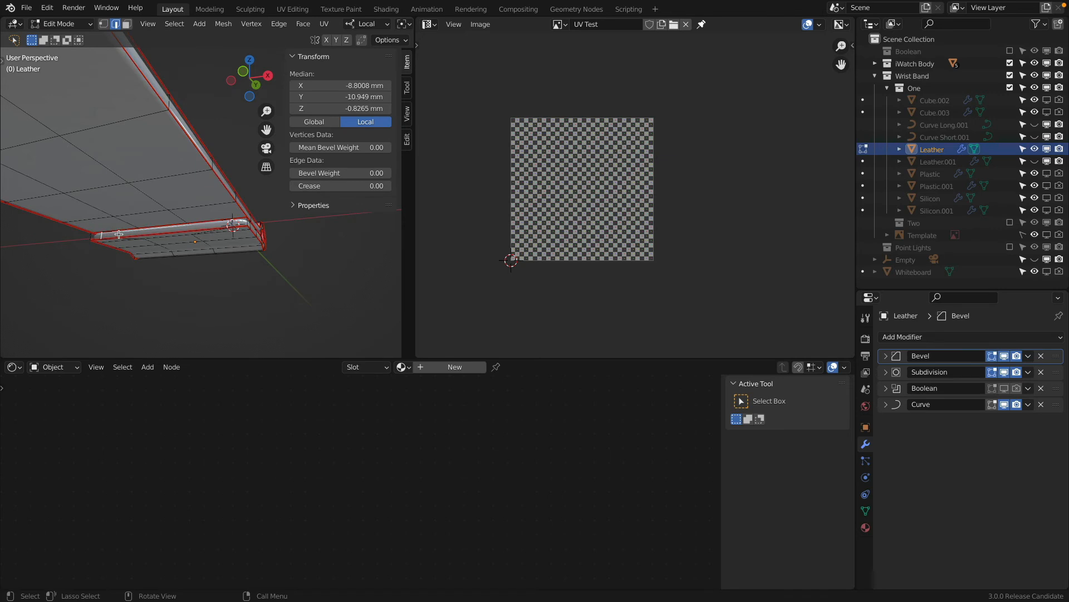
click(278, 25)
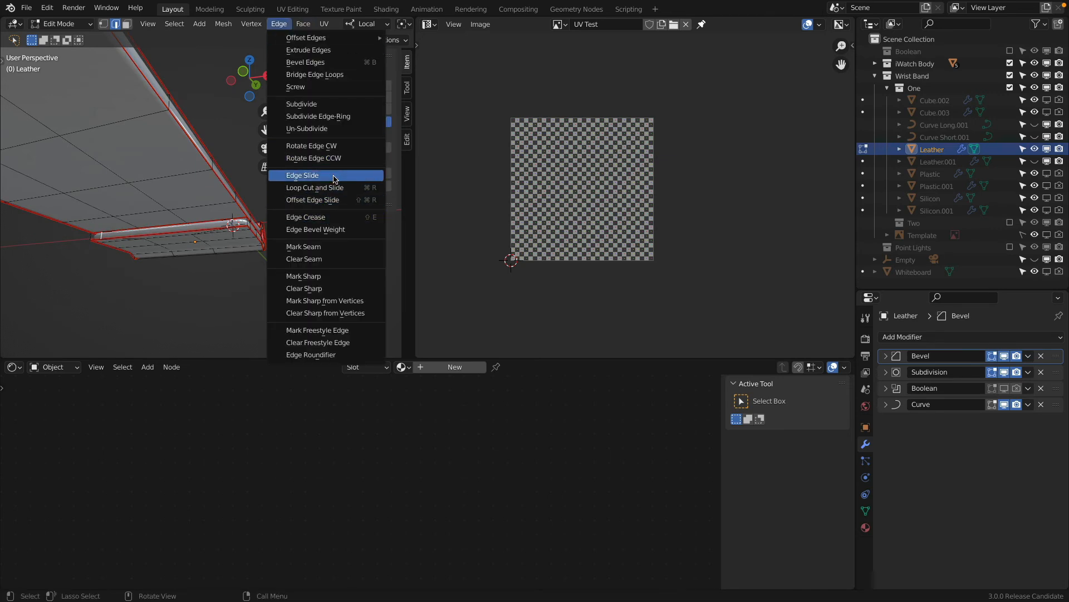
click(323, 246)
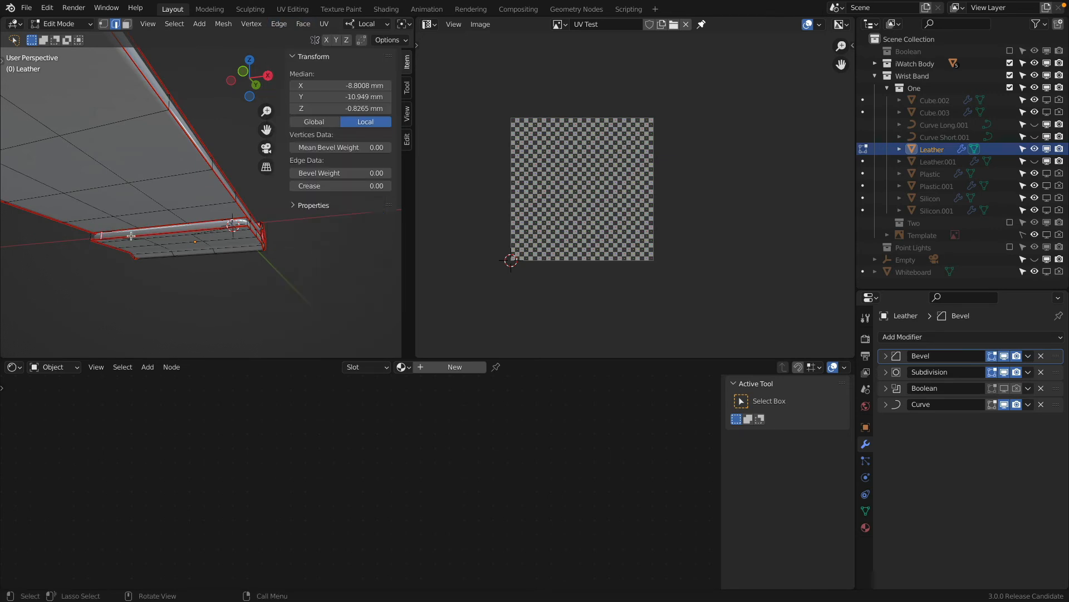
Select the entire strap mesh and unwrap it along its marked seams.
scroll(129, 234, up, 5)
middle_drag(165, 230, 152, 255)
scroll(151, 256, down, 5)
key(a)
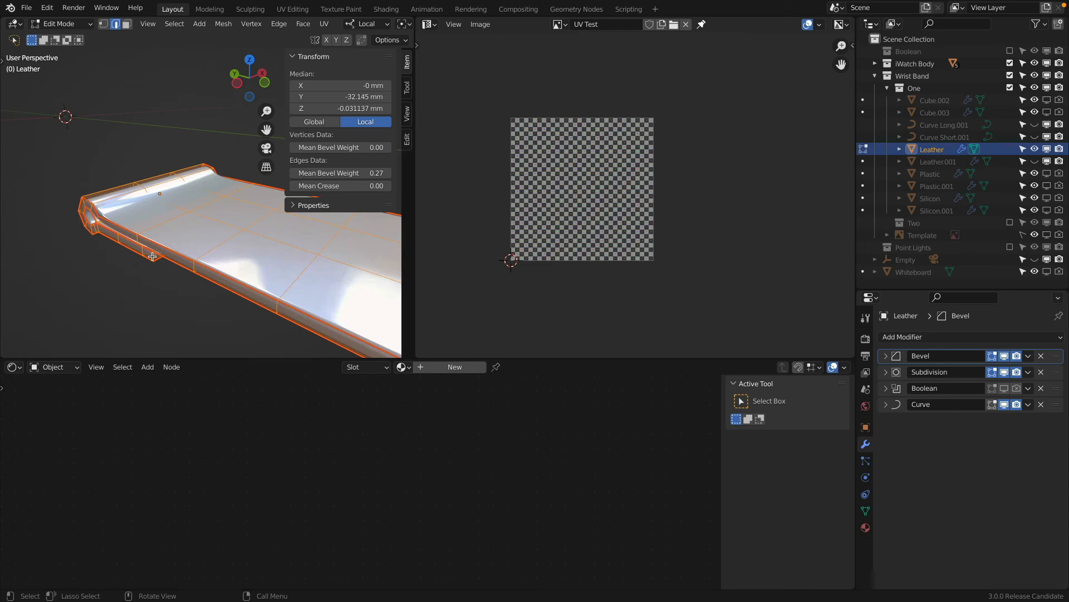
key(u)
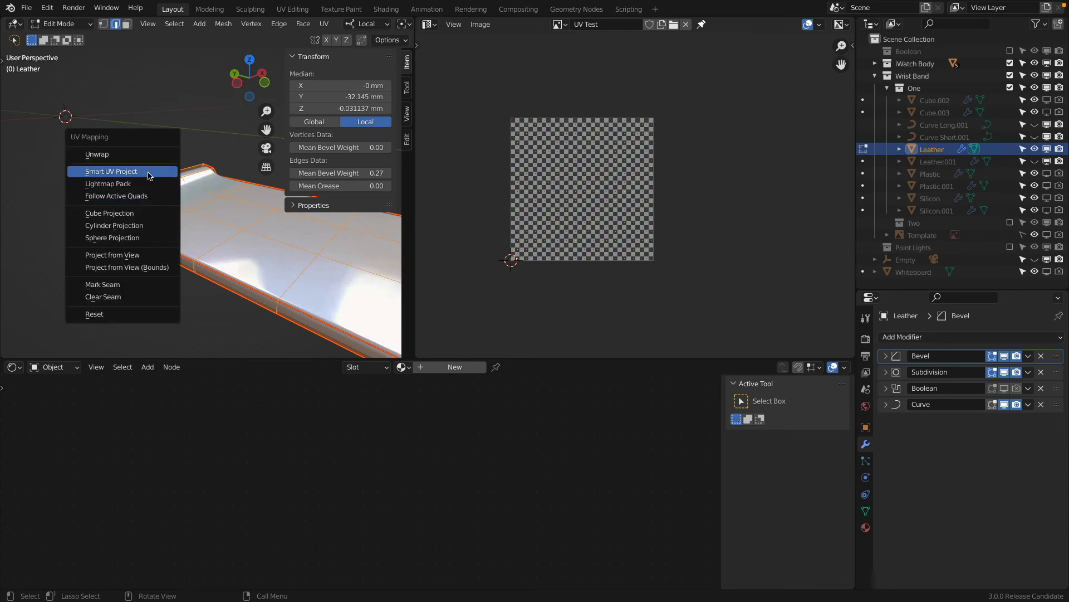
click(149, 154)
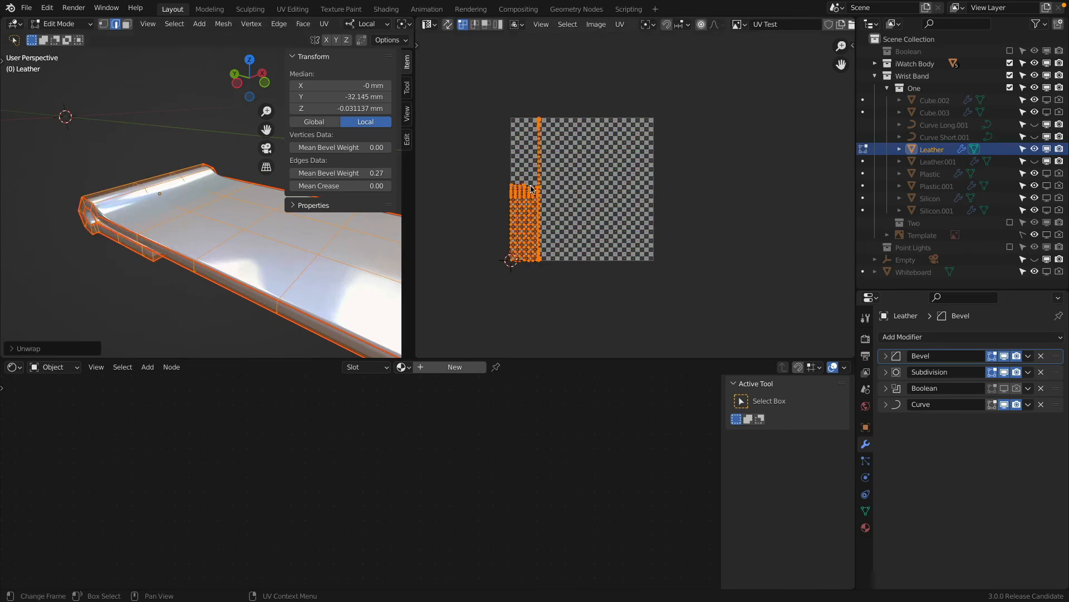
Examine the strap's unwrapped UV islands against the test grid.
scroll(536, 204, up, 5)
scroll(537, 202, down, 5)
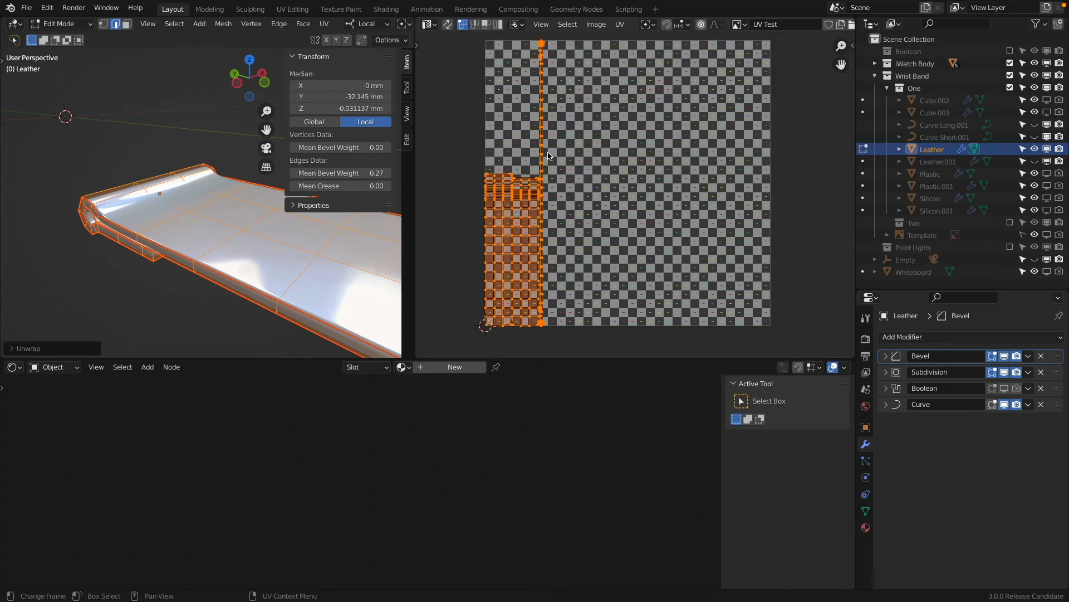
scroll(549, 156, up, 6)
scroll(515, 200, down, 5)
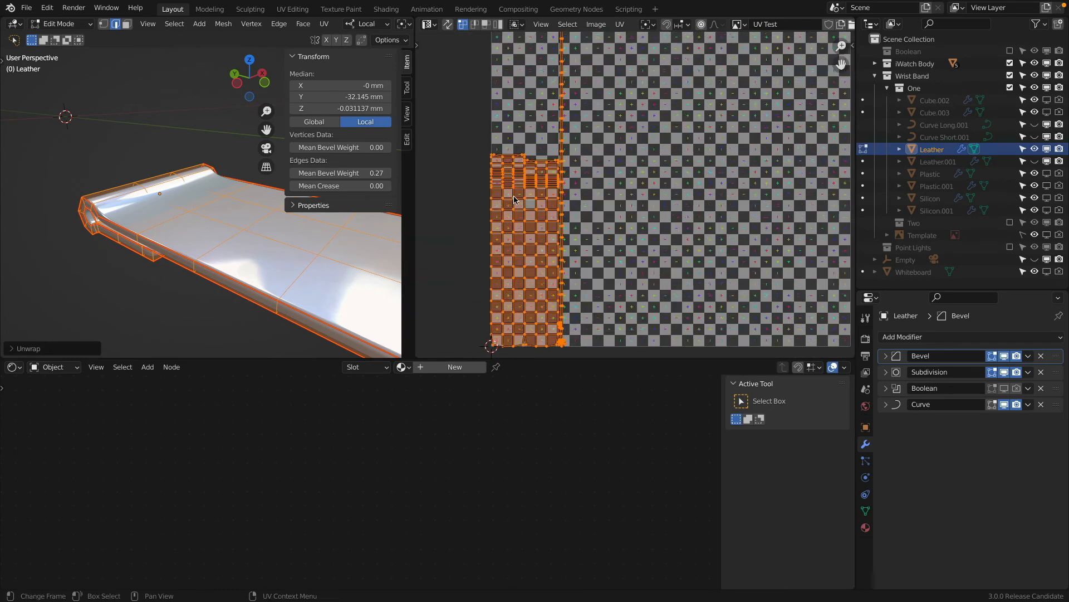
scroll(514, 200, up, 4)
scroll(539, 118, down, 3)
middle_drag(550, 175, 555, 148)
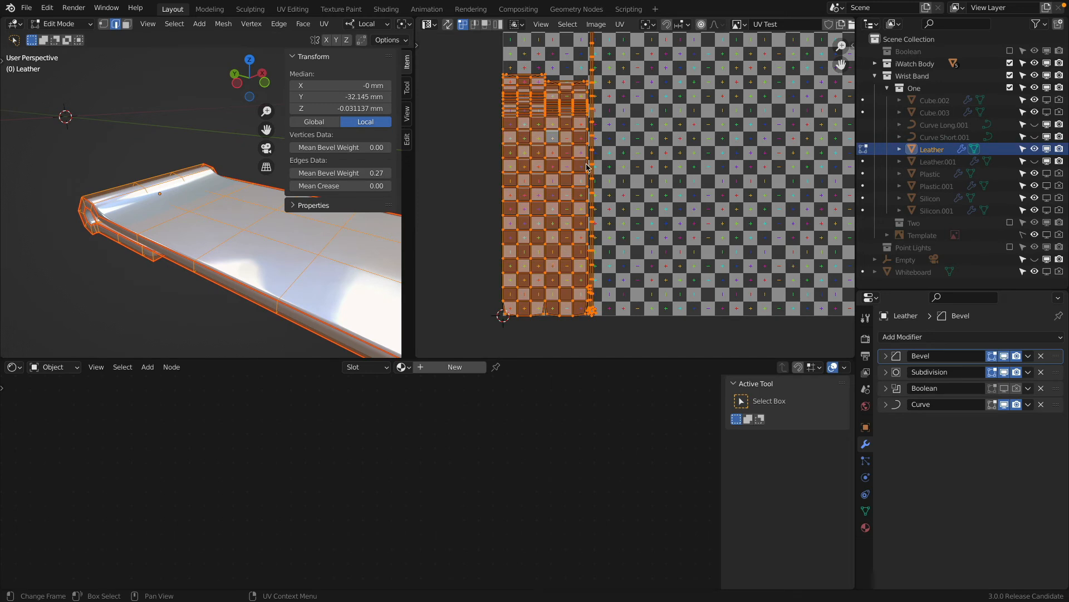
Create a new material on the strap and name it UV Test.
click(865, 527)
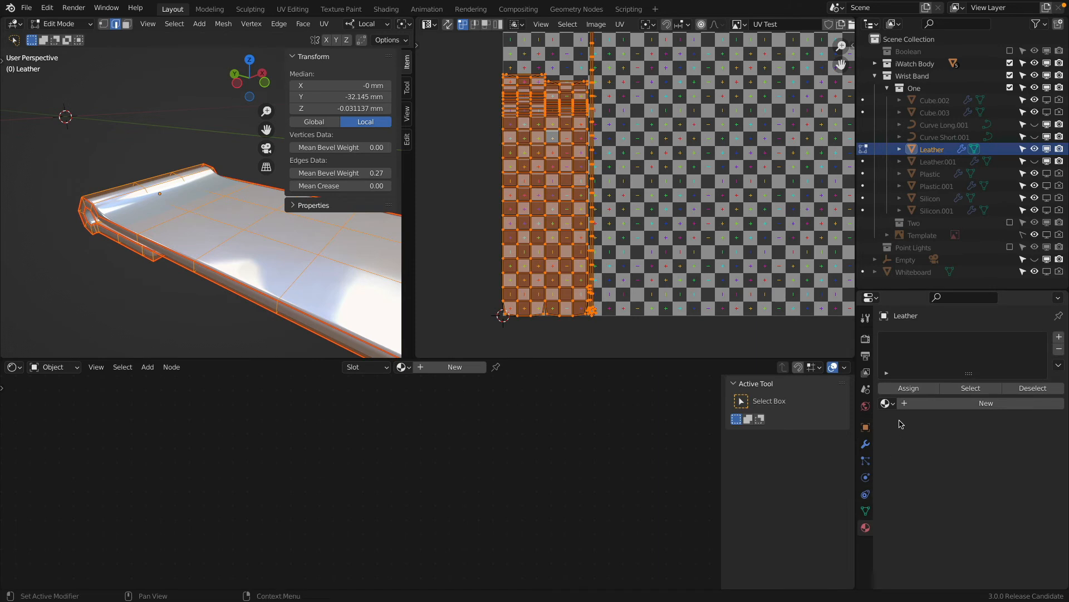
click(951, 403)
click(950, 403)
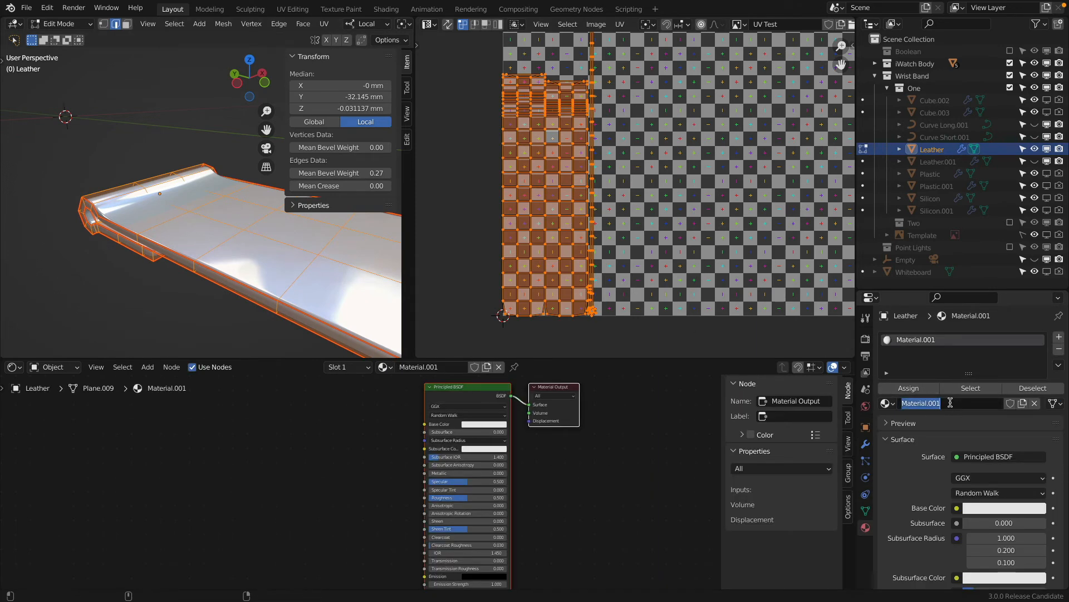
text(UV Test)
key(Return)
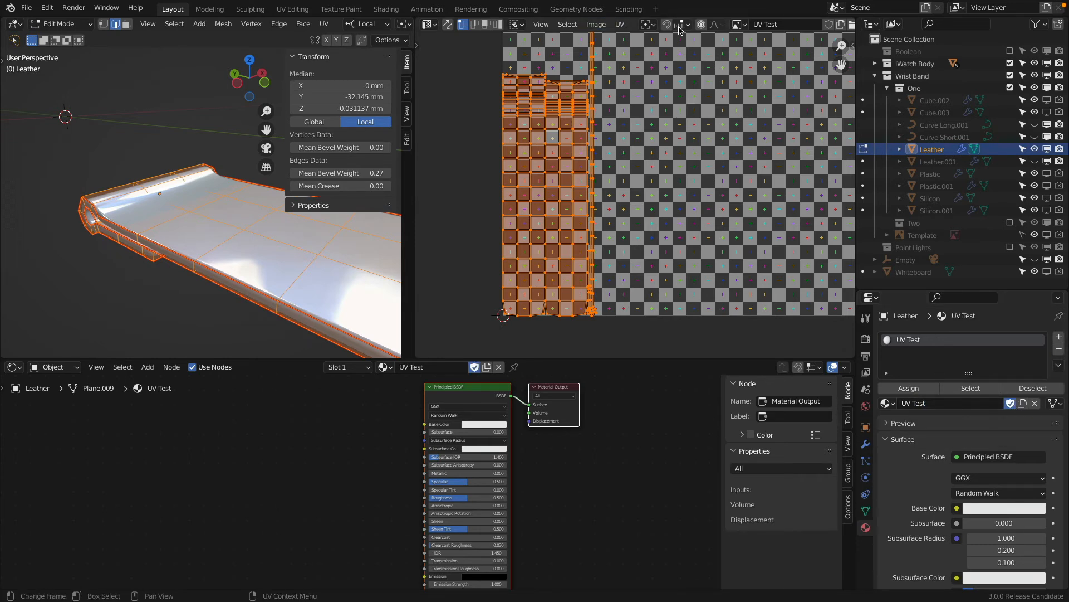
Pack the UV Test image into the file and assign it as an Image Texture to the material's Base Color.
click(594, 25)
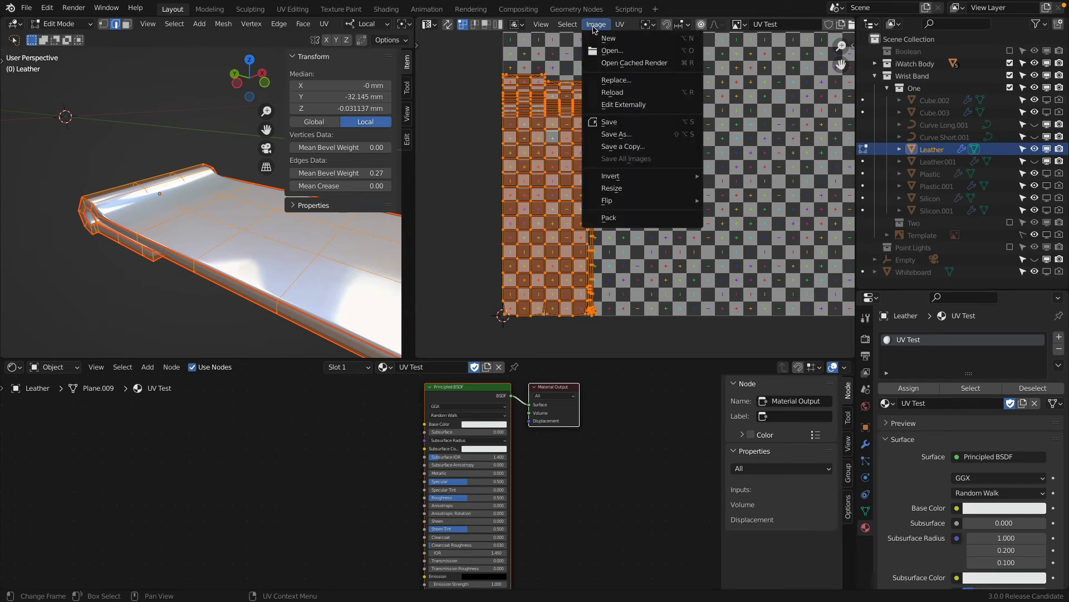
click(633, 218)
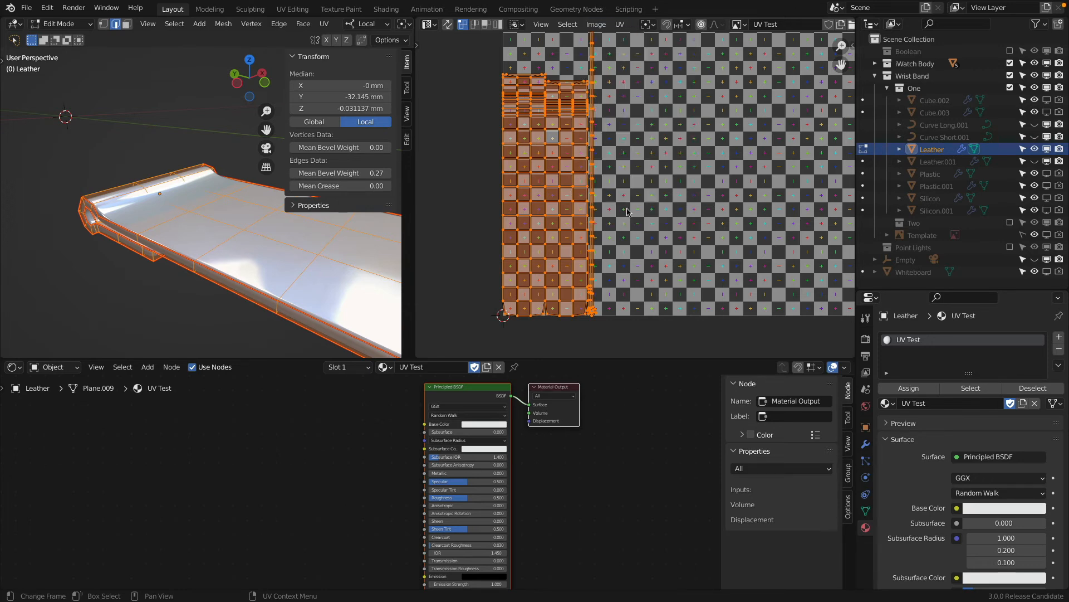
click(956, 508)
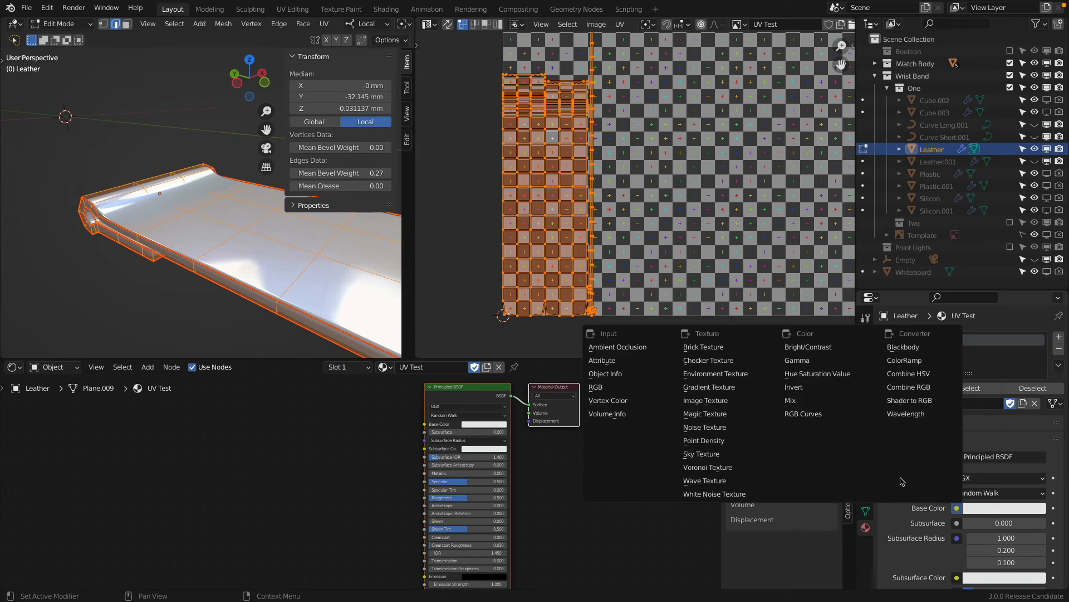
click(720, 401)
click(329, 423)
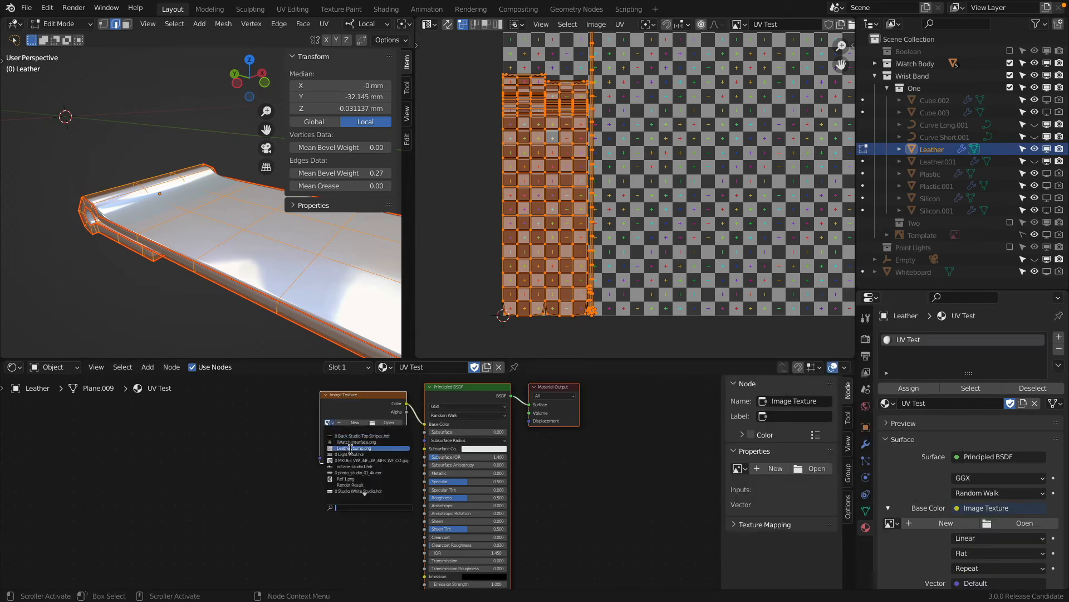
text(uv)
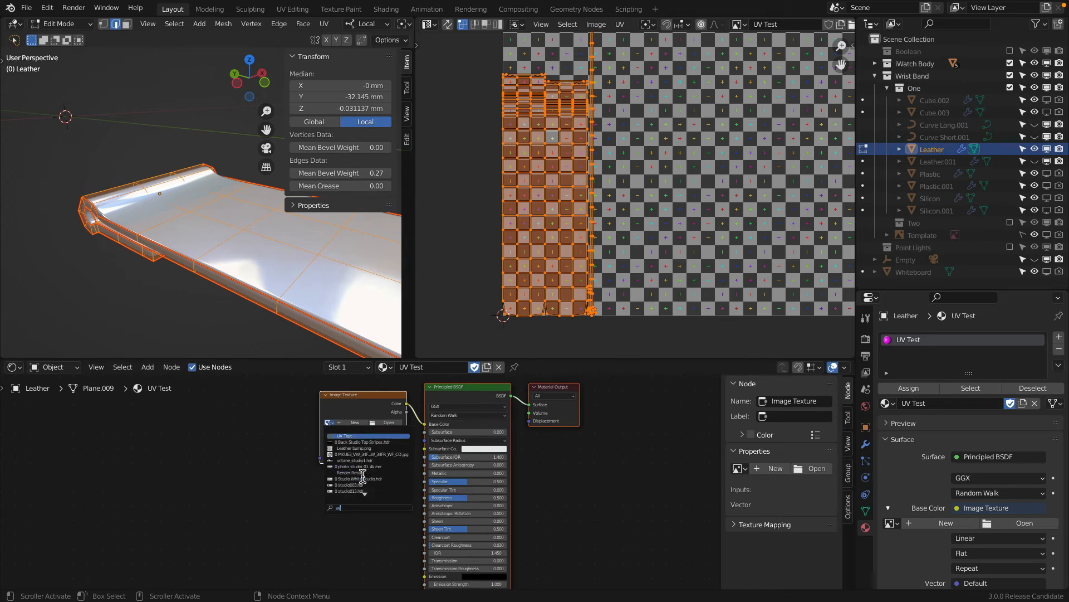
key(Return)
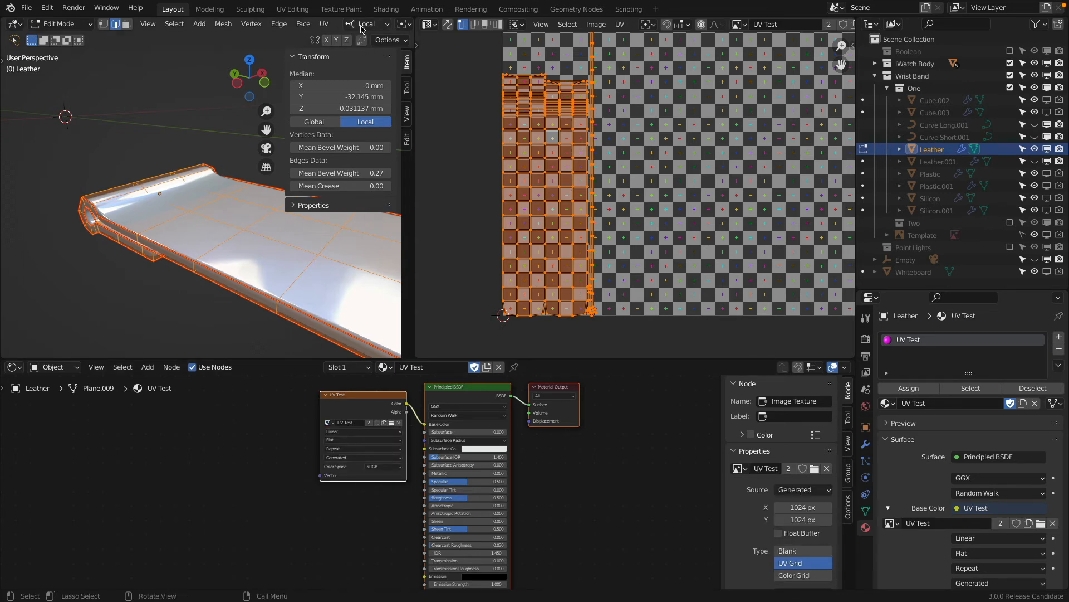
Switch the viewport to Material Preview, leave mesh editing and check the grid's distortion on the curved strap.
scroll(362, 28, down, 6)
click(379, 25)
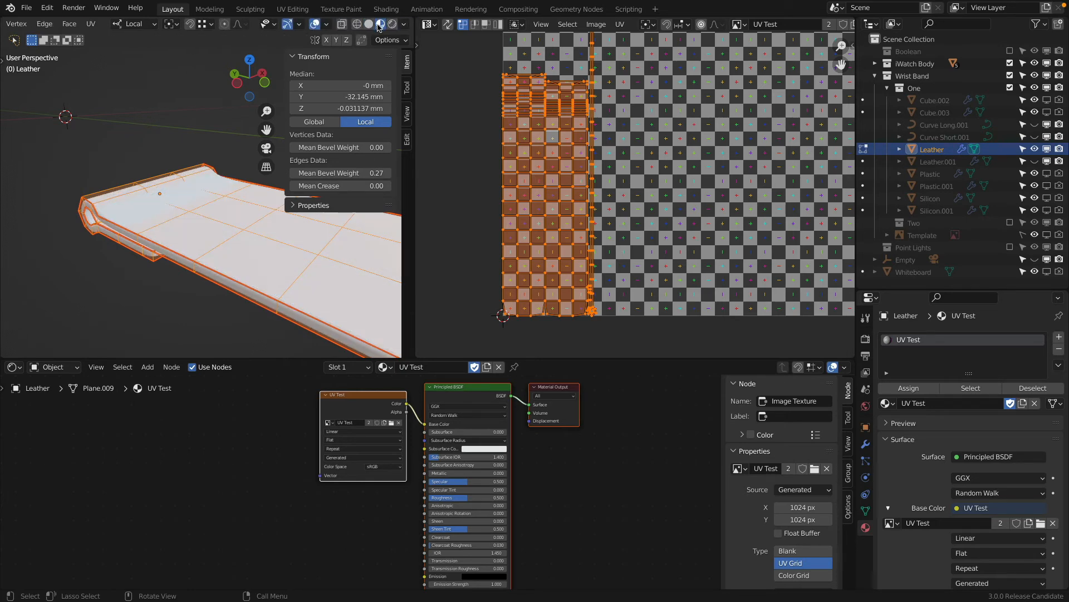
middle_drag(146, 165, 39, 224)
scroll(207, 196, down, 5)
key(Tab)
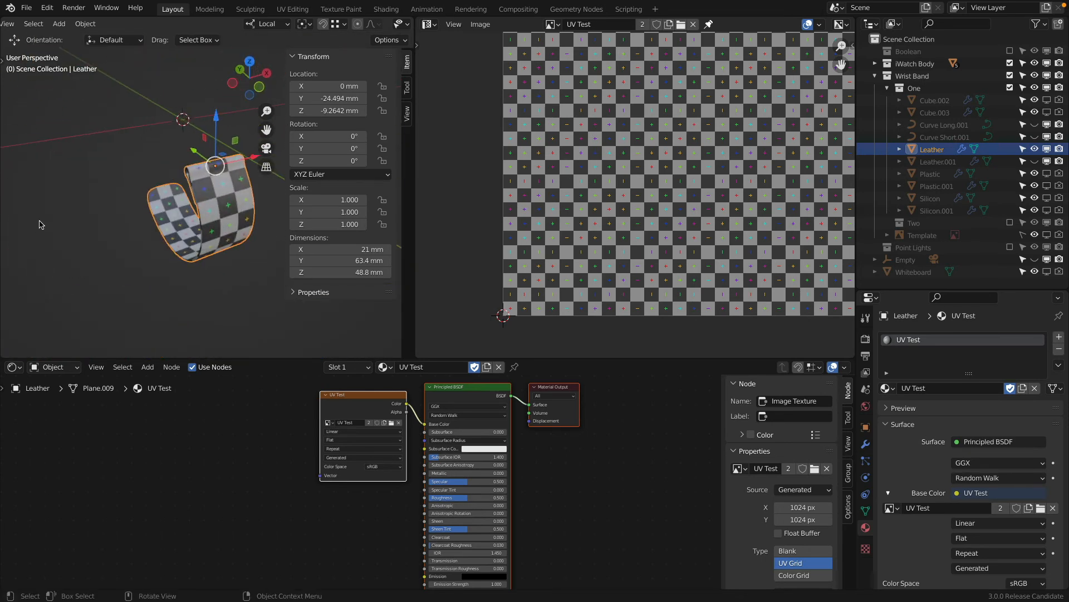
key(n)
scroll(224, 198, up, 4)
middle_drag(222, 202, 169, 210)
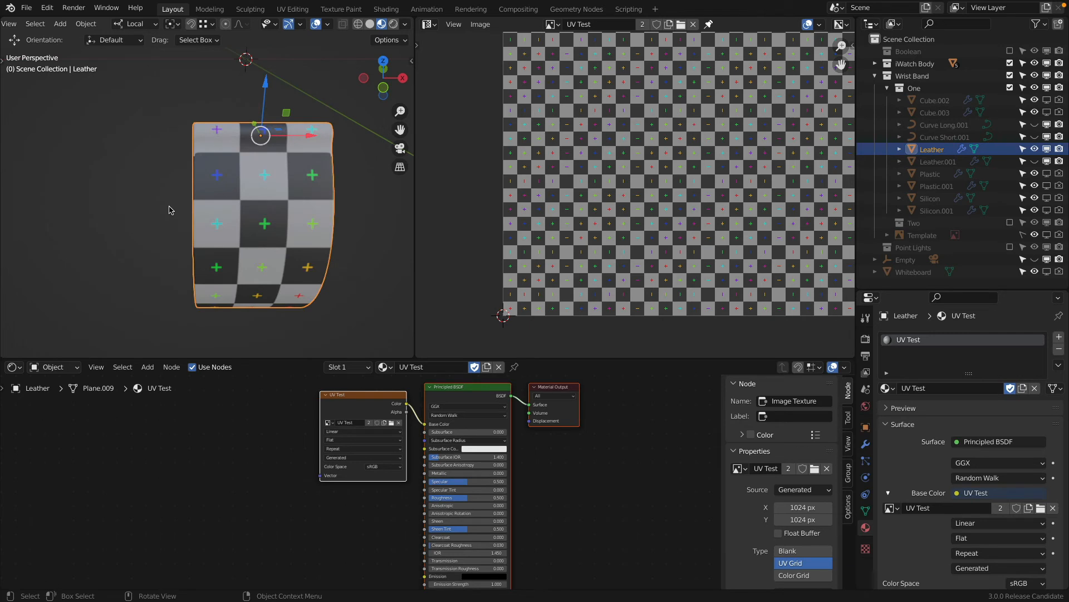
middle_drag(183, 210, 262, 194)
Enter mesh editing in face mode, select the face loop along the strap's thin edge and unwrap it with Follow Active Quads using Length Average.
key(Tab)
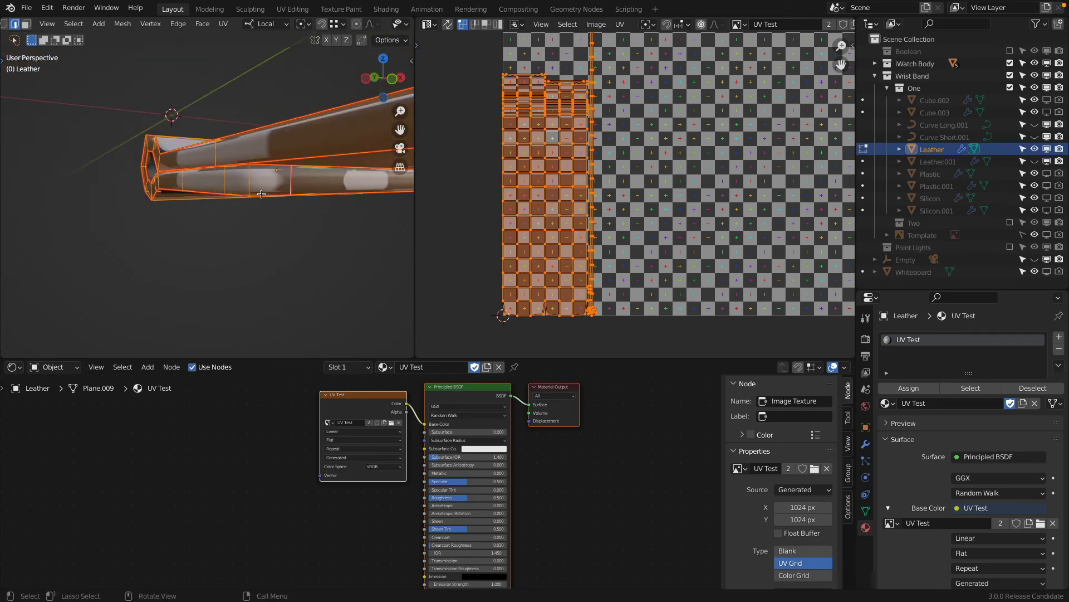
click(26, 24)
scroll(243, 184, up, 2)
alt+click(222, 185)
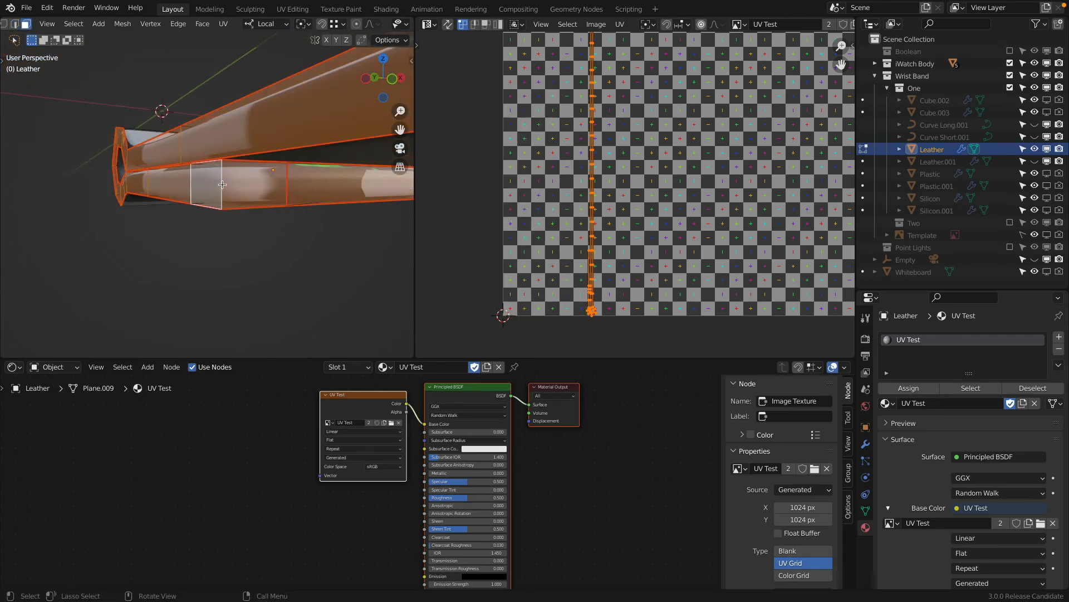
alt+click(284, 184)
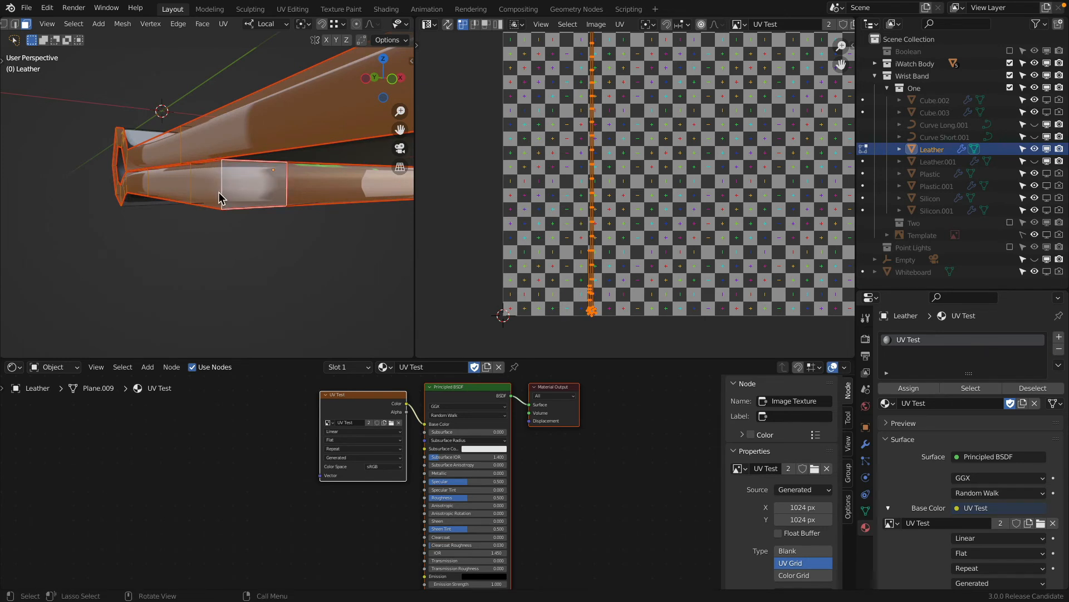
key(u)
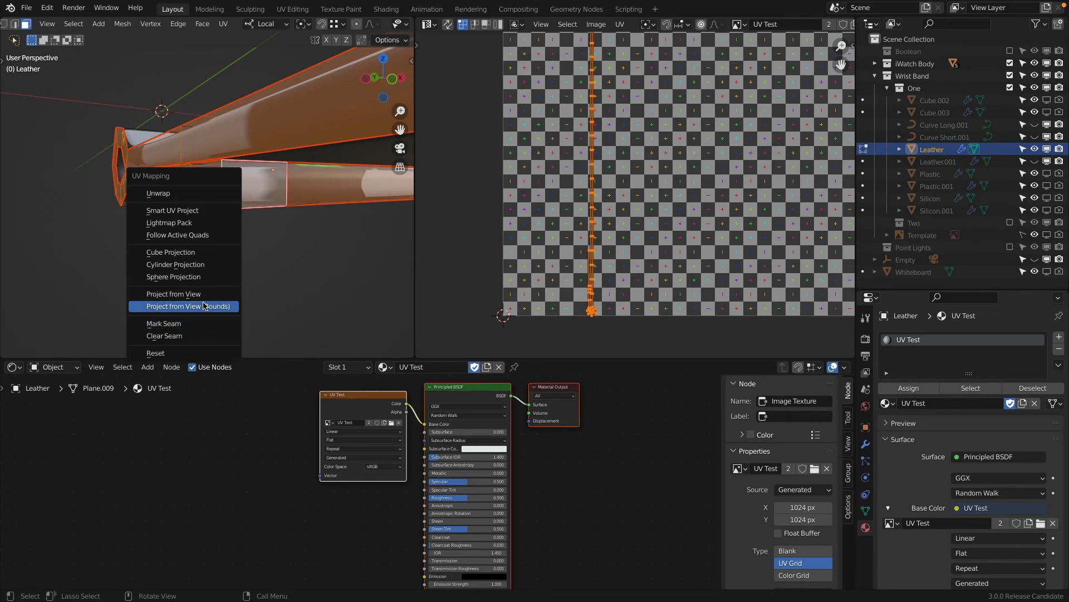
click(210, 234)
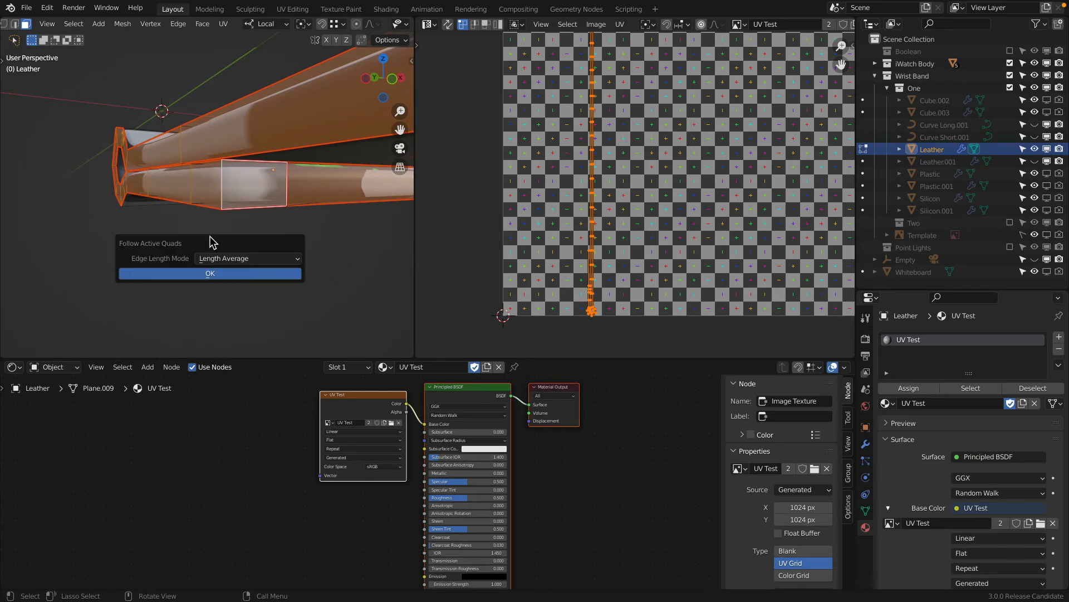
click(205, 273)
Move the strap edge's thin UV island down onto the test grid and scale it up uniformly.
scroll(557, 222, down, 5)
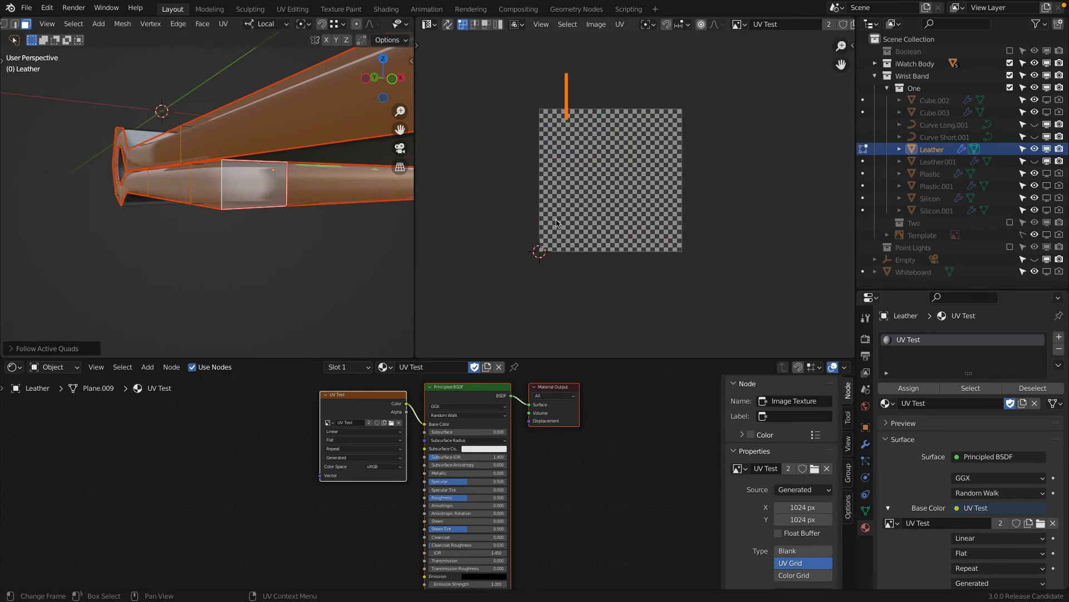
scroll(579, 114, up, 3)
middle_drag(247, 121, 218, 197)
scroll(139, 185, down, 2)
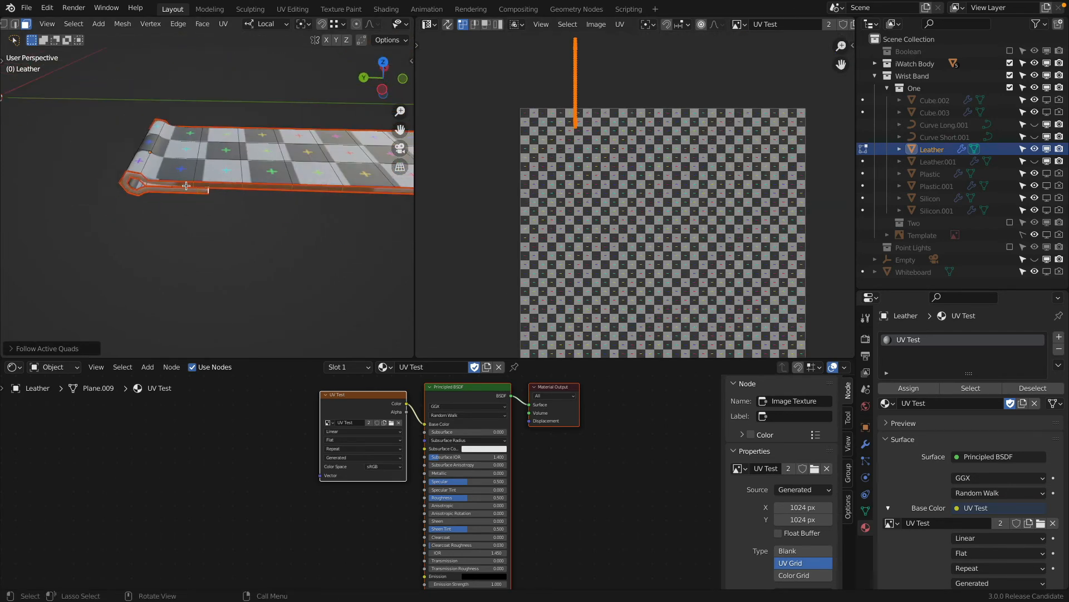
key(g)
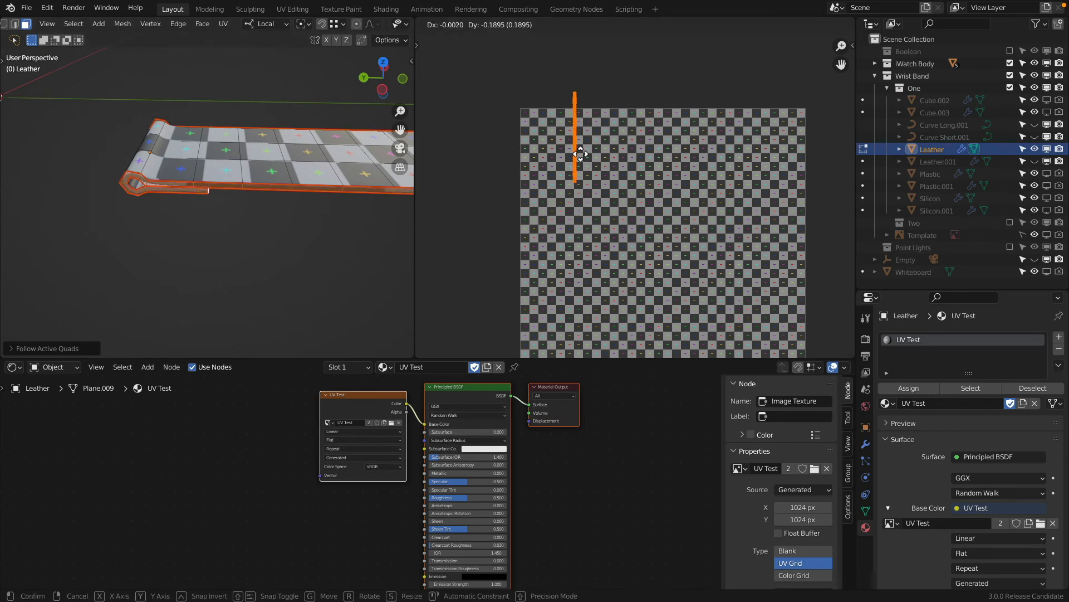
click(587, 229)
key(s)
key(y)
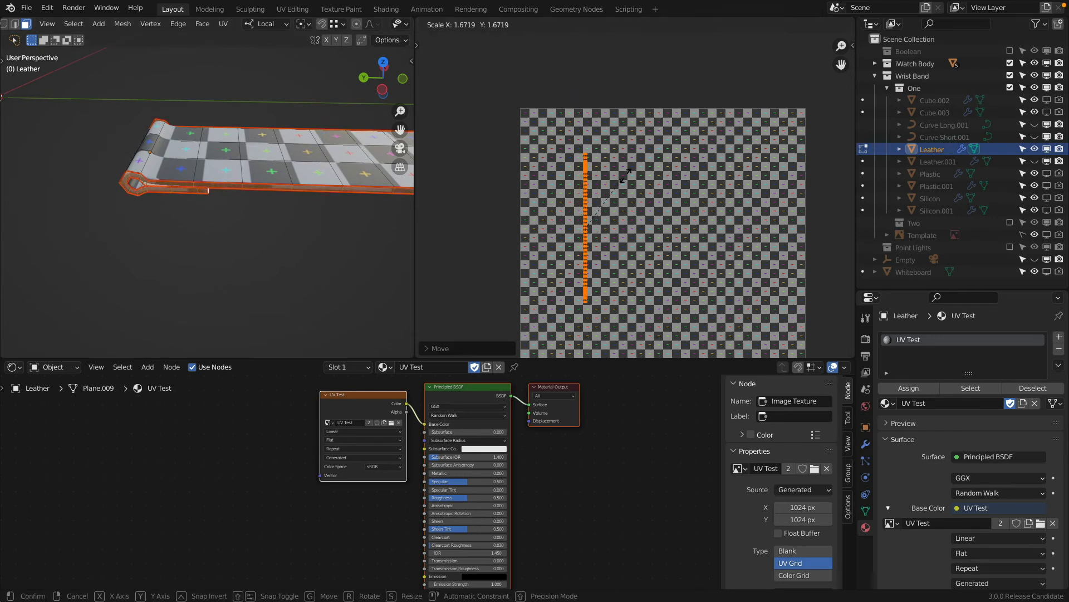
click(651, 153)
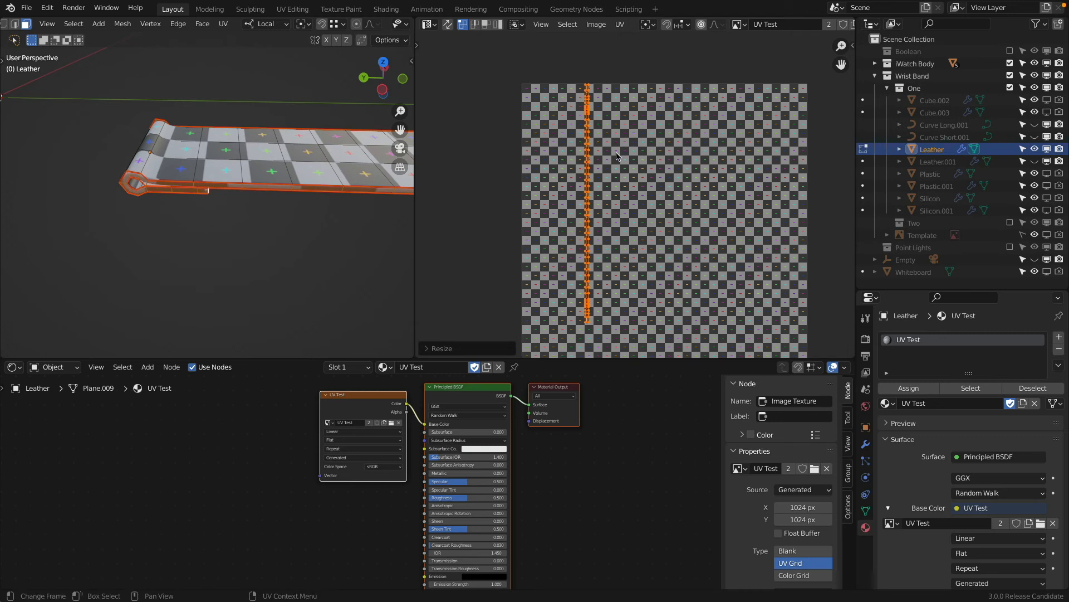
Reposition the thin edge island and scale it by about 1.18 so it spans the grid's full height.
scroll(620, 159, down, 3)
key(g)
click(629, 181)
key(s)
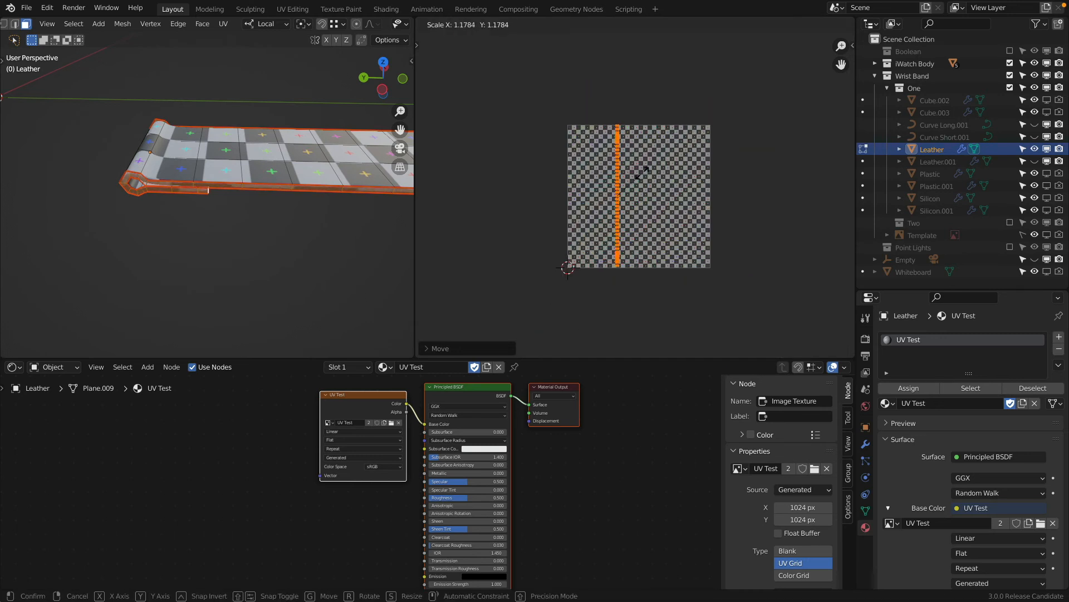
click(644, 177)
key(g)
click(647, 178)
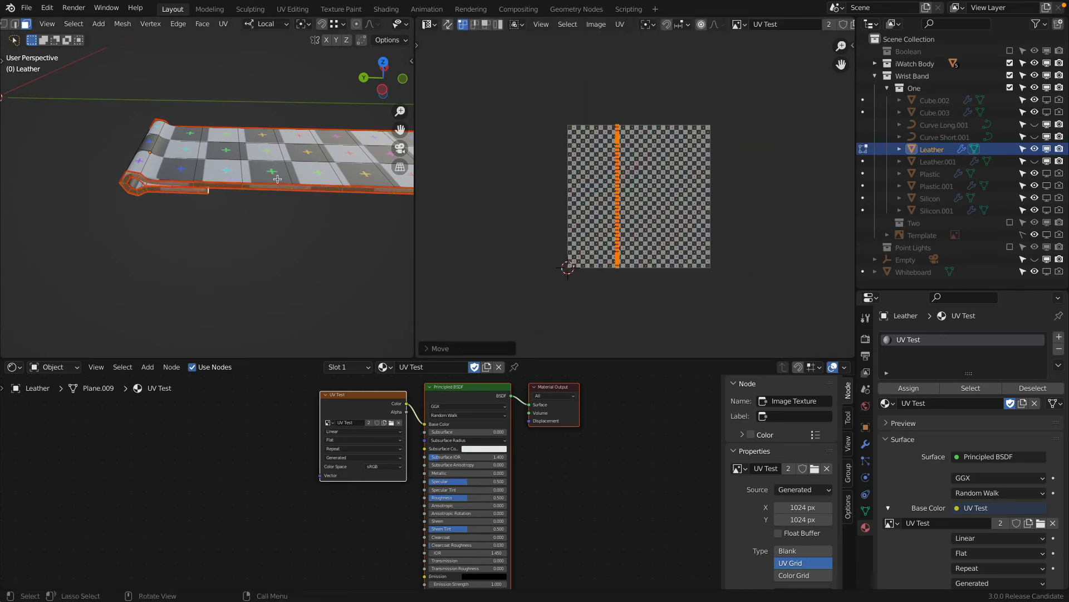
scroll(281, 179, up, 2)
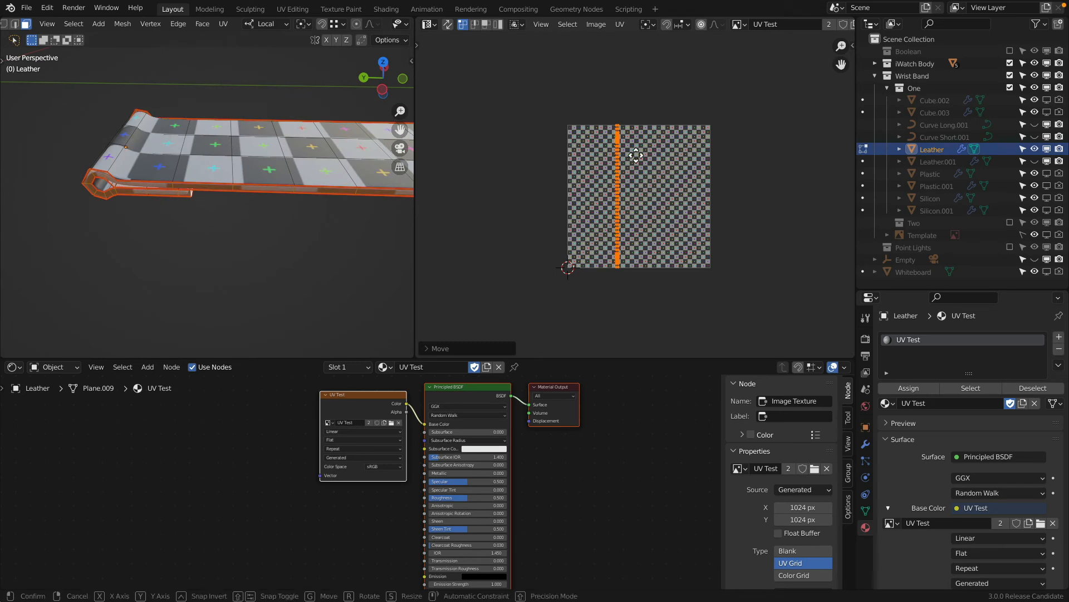
key(g)
key(y)
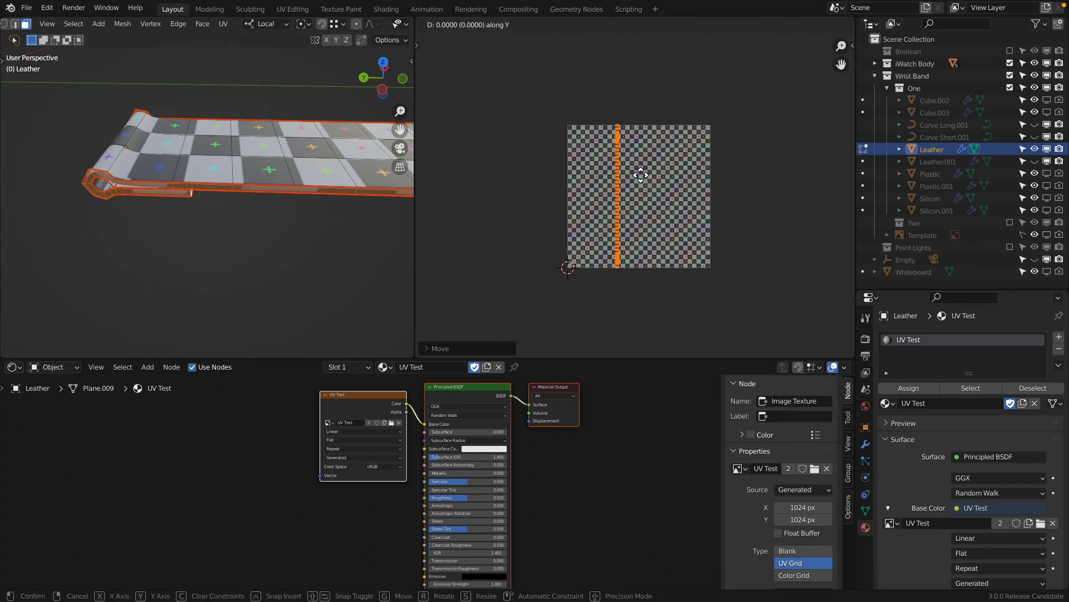
click(636, 173)
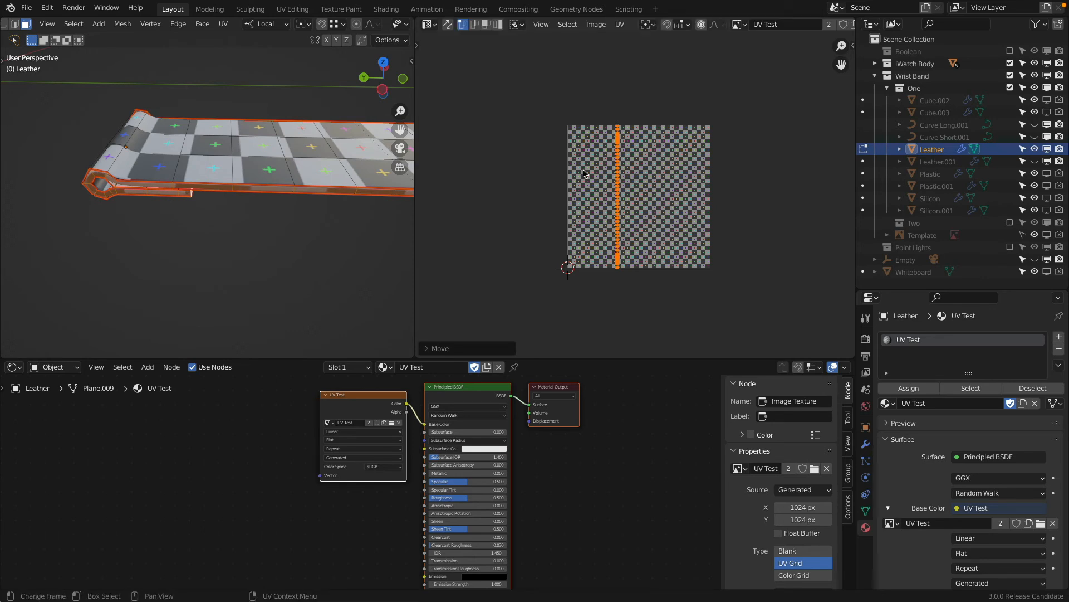
Select the strap's wide face island in the UV layout, move it inward from the grid's corner and scale it down slightly.
scroll(554, 178, up, 2)
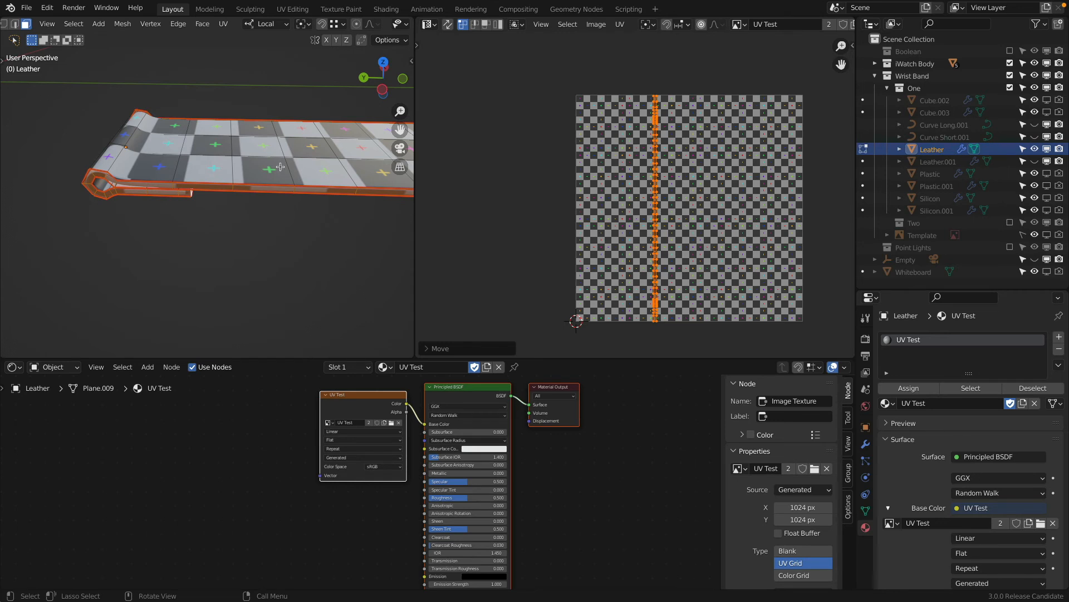
key(l)
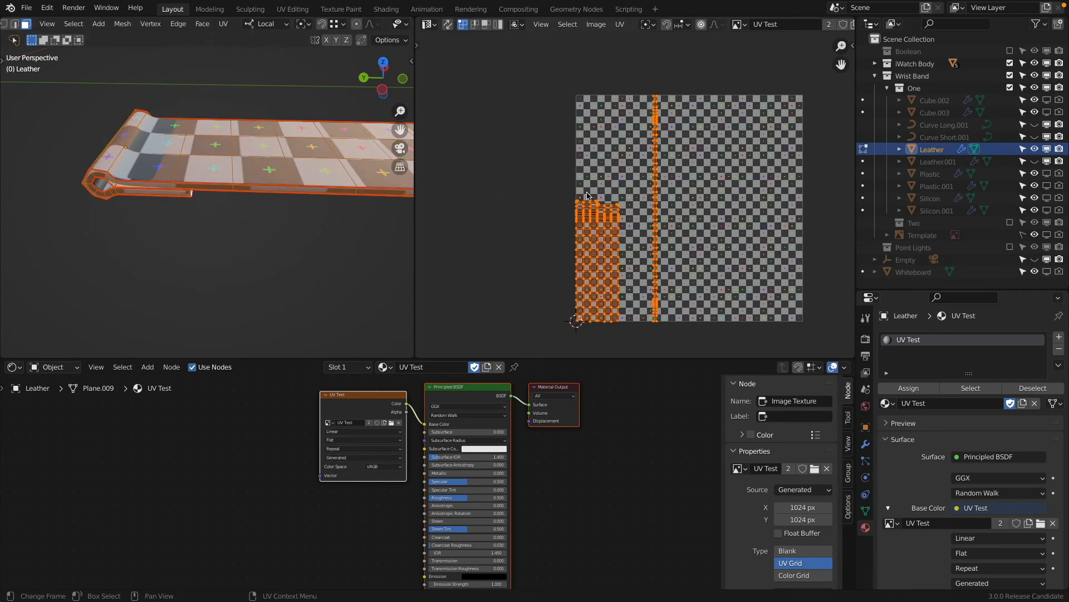
key(alt+a)
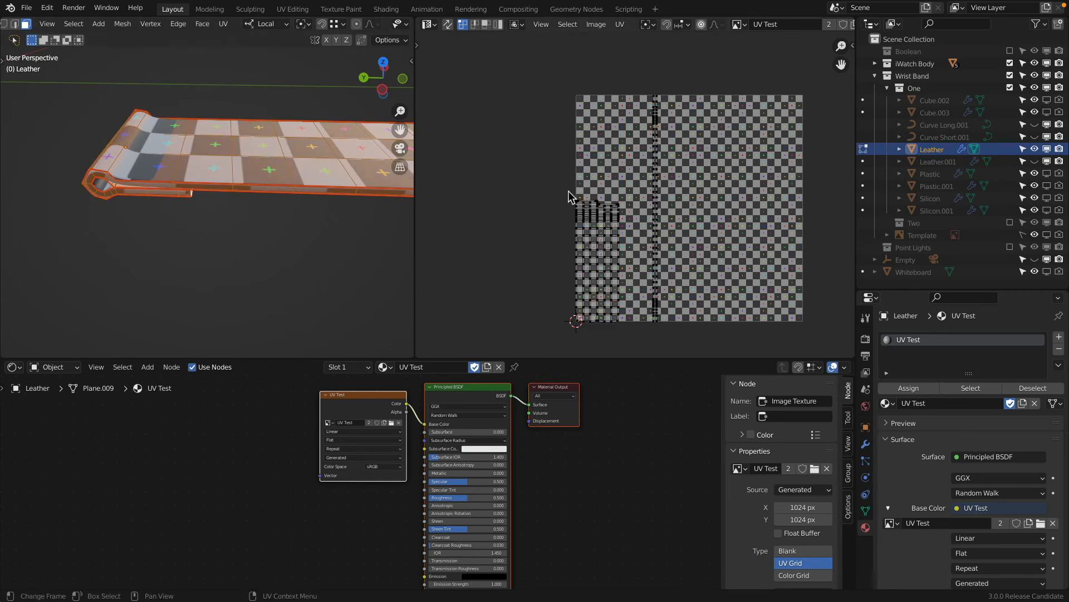
key(b)
drag(552, 176, 625, 336)
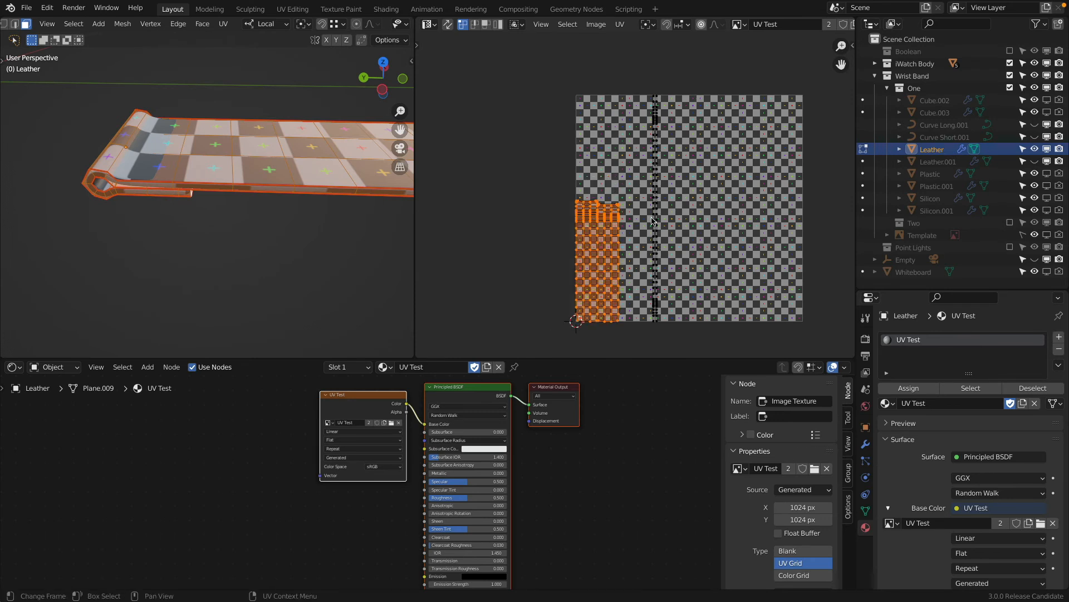
key(s)
right_click(689, 191)
key(g)
click(656, 185)
key(s)
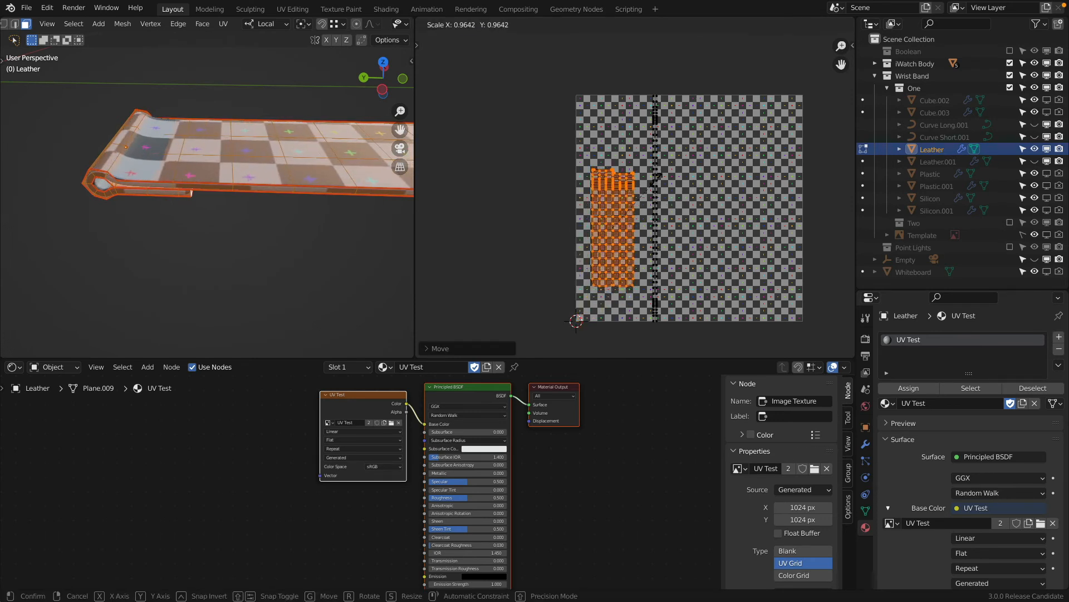
click(656, 186)
Shift the wide island up about 0.02 along Y, shrink it a little more and nudge it along Y again.
key(g)
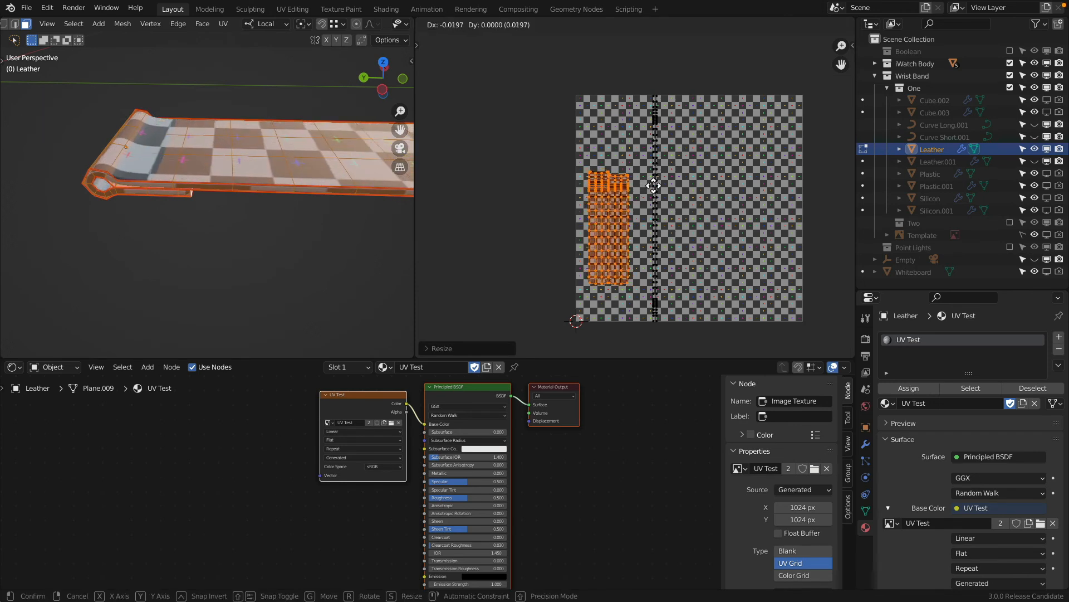
key(y)
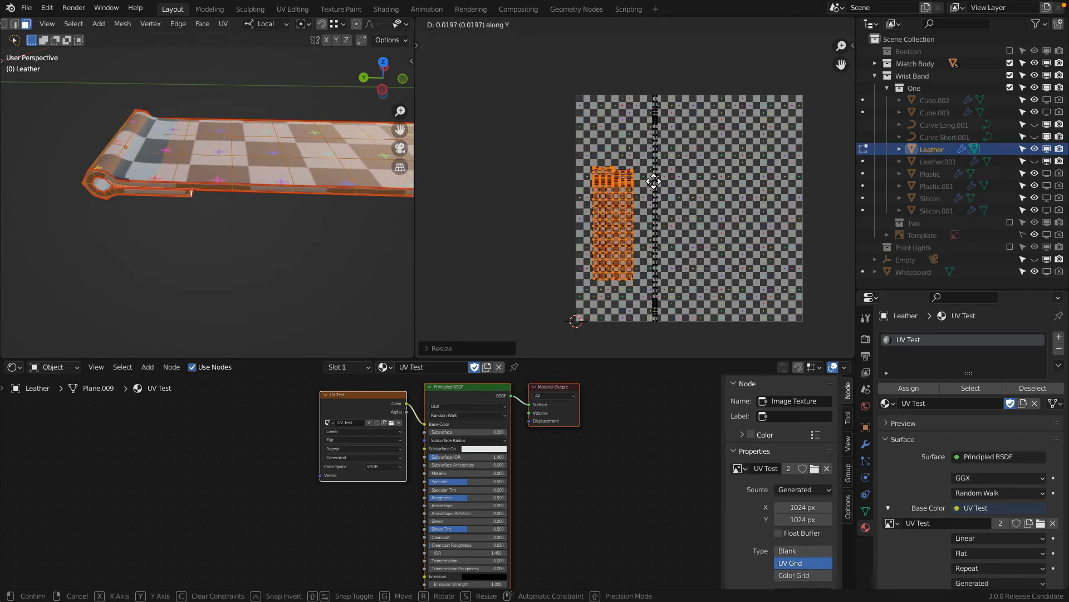
click(654, 182)
key(s)
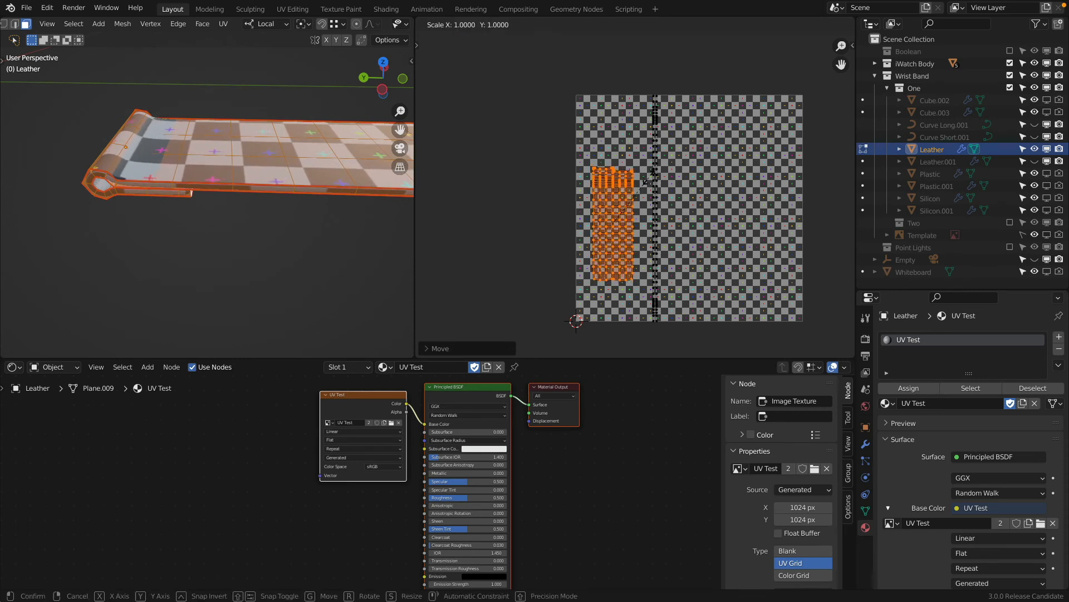
click(651, 187)
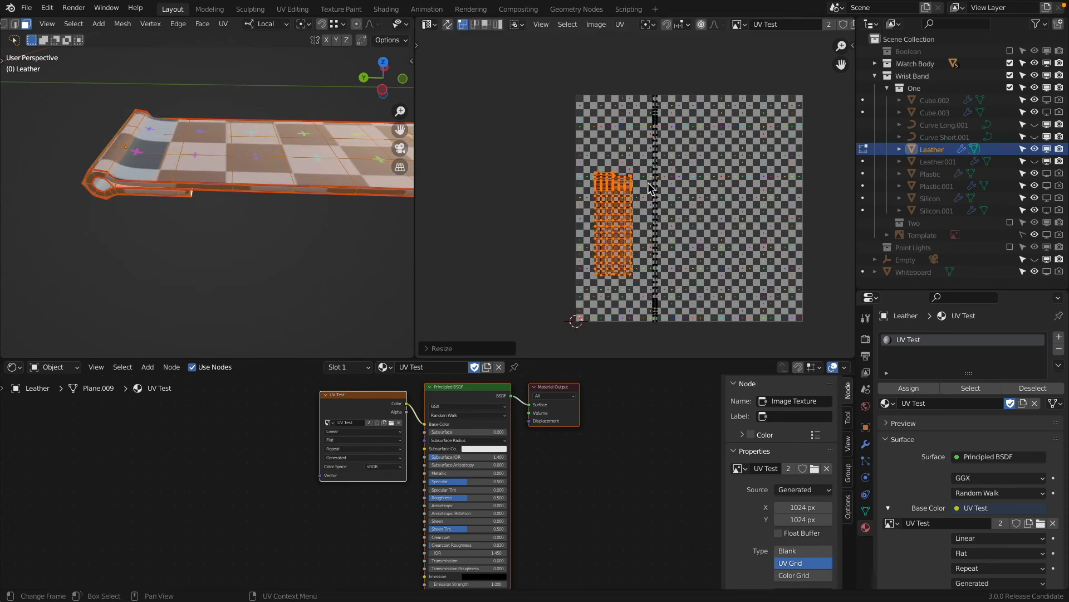
key(g)
key(y)
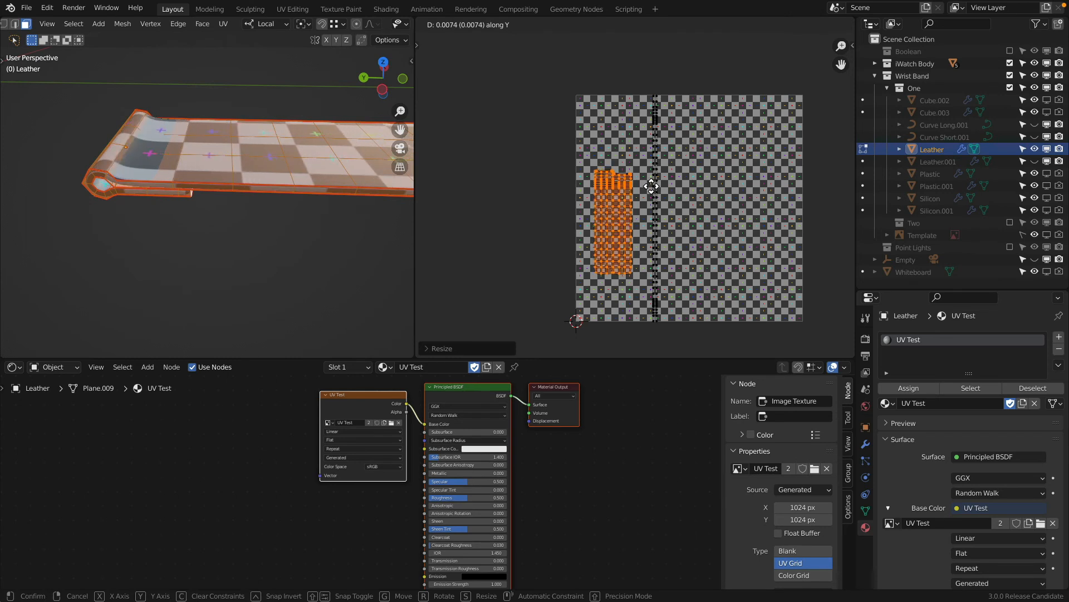
click(651, 185)
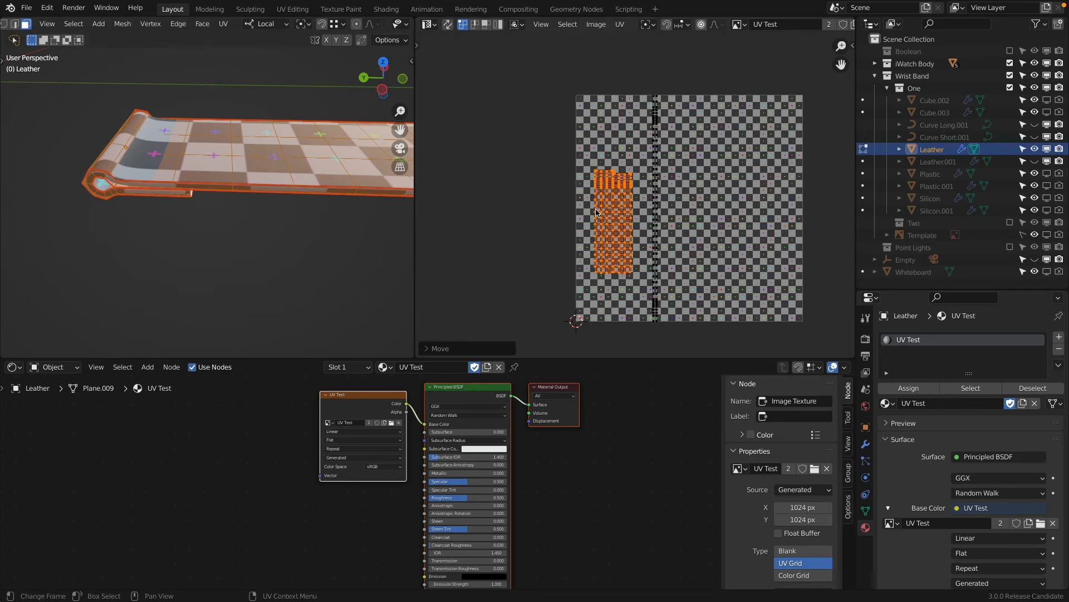
Try moving one face on the strap's broad surface about 5.9 mm along local Y to see the grid stretch.
scroll(596, 212, up, 4)
middle_drag(334, 156, 238, 199)
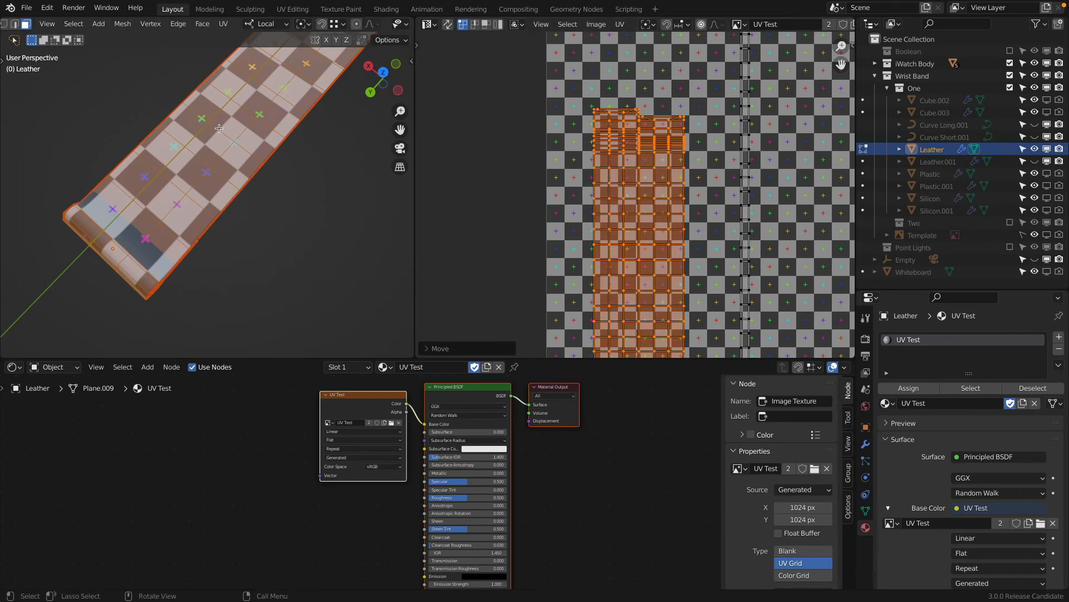
click(236, 139)
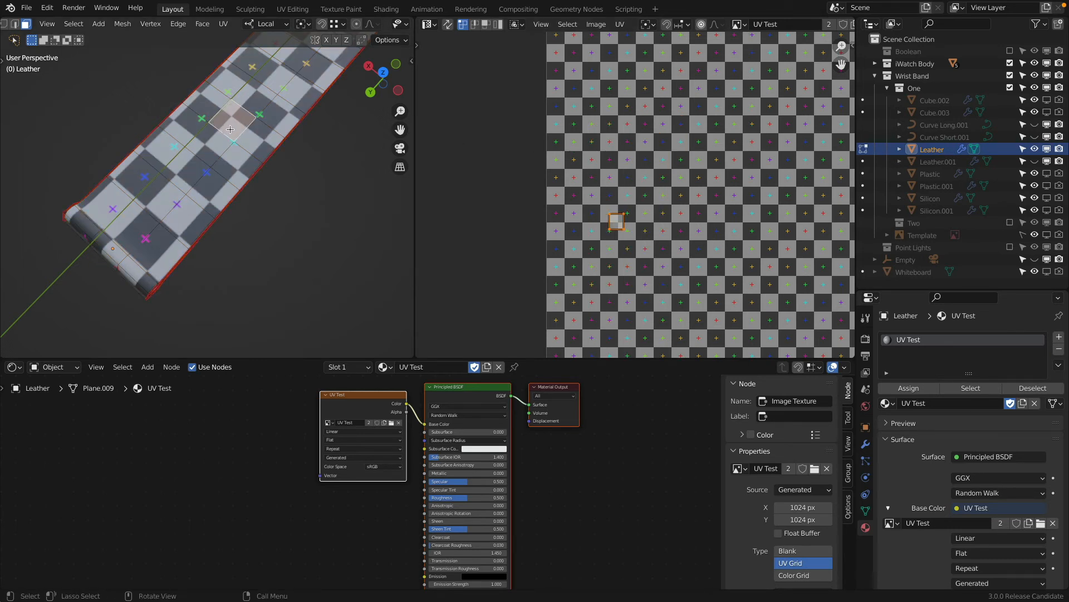
key(g)
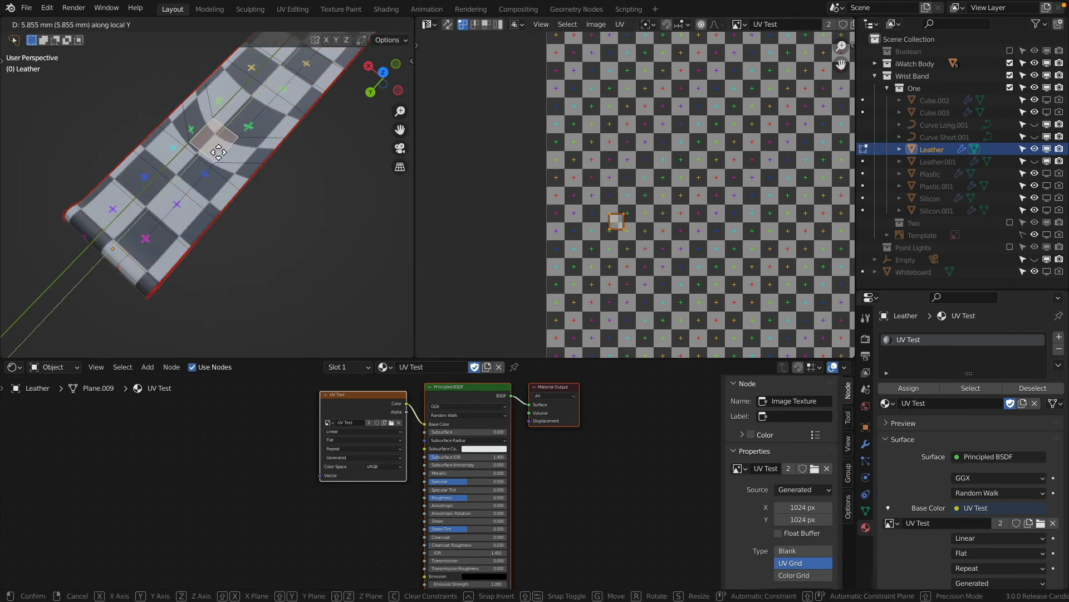
click(213, 148)
key(Tab)
key(Tab)
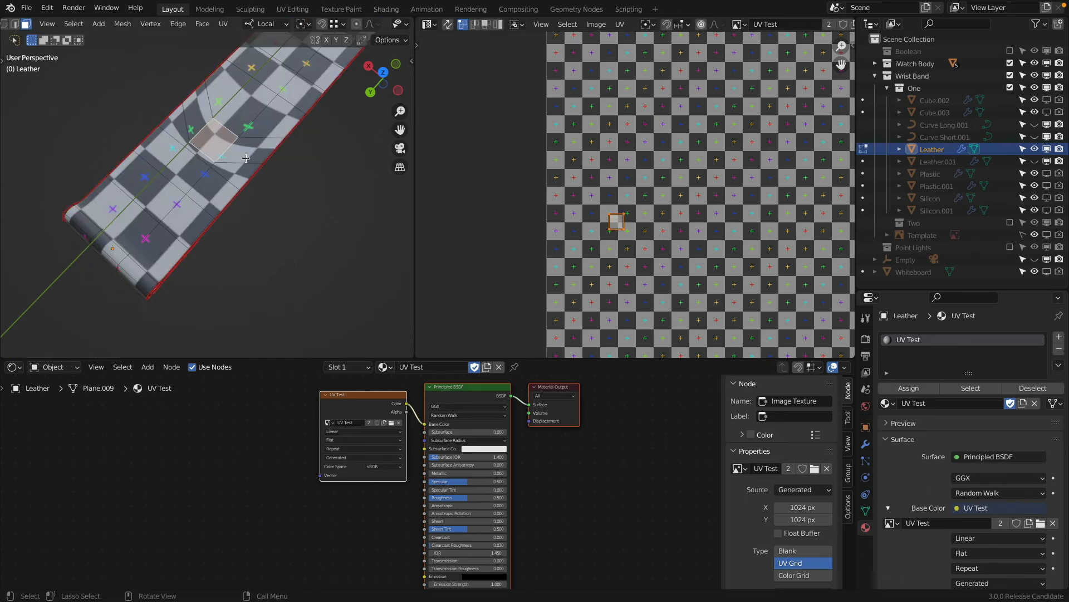
Clear the face selection, leave mesh editing and undo back to before the face was moved.
key(a)
key(a)
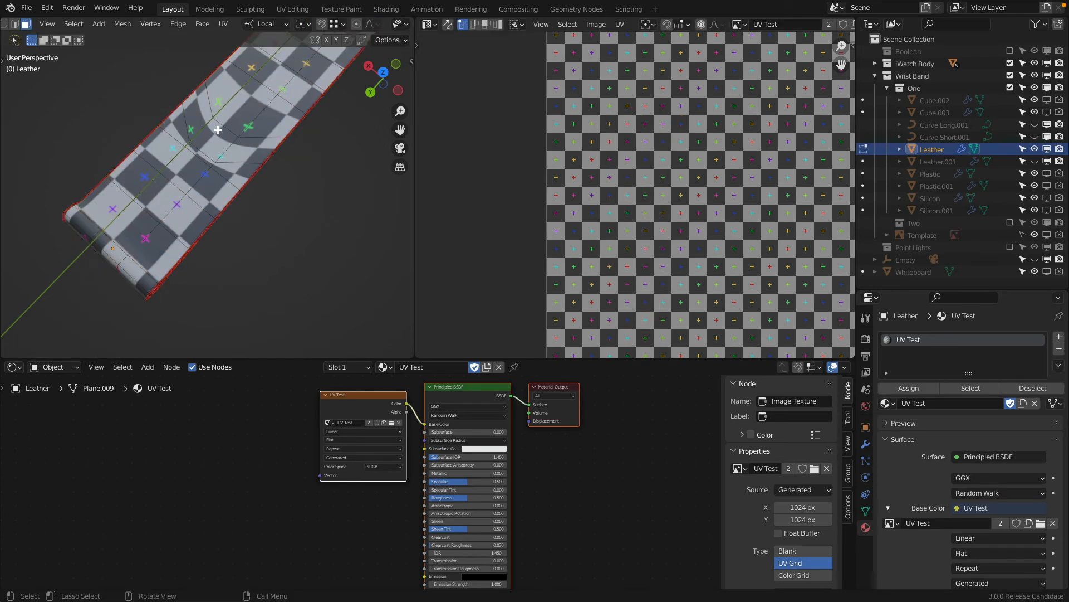
key(a)
key(alt+a)
key(Tab)
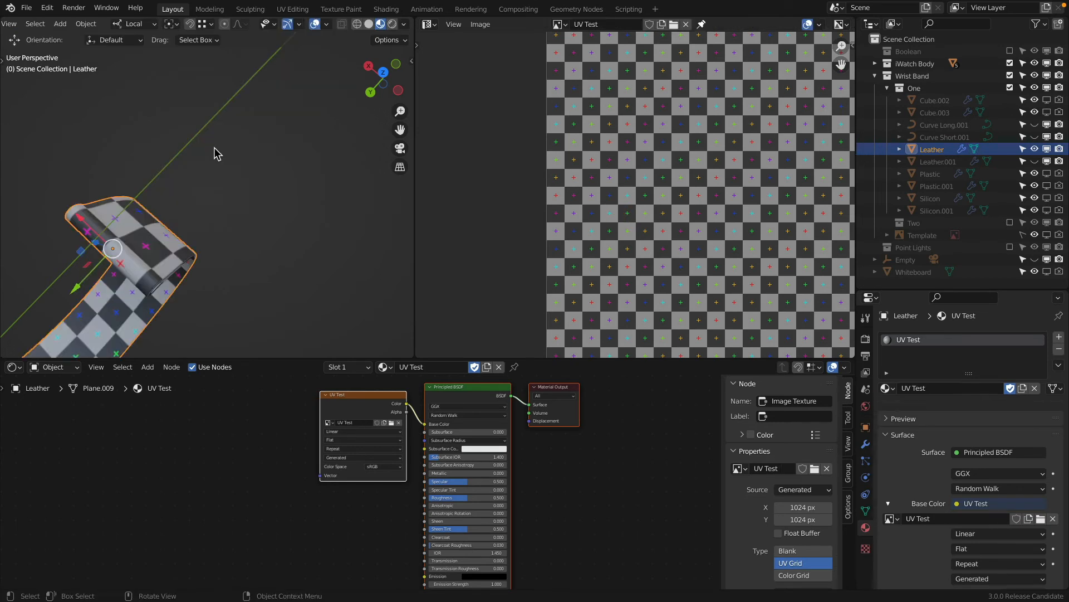
key(ctrl+z)
key(ctrl+z)
Leave mesh editing and inspect how evenly the test grid follows the whole curved strap.
scroll(239, 131, down, 3)
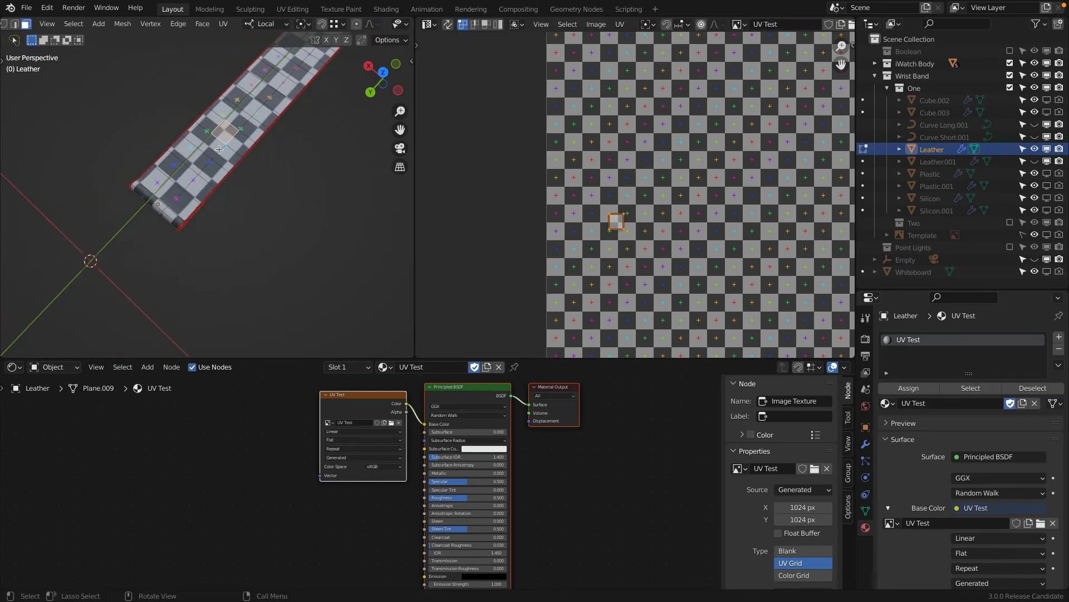
shift+middle_drag(262, 124, 210, 183)
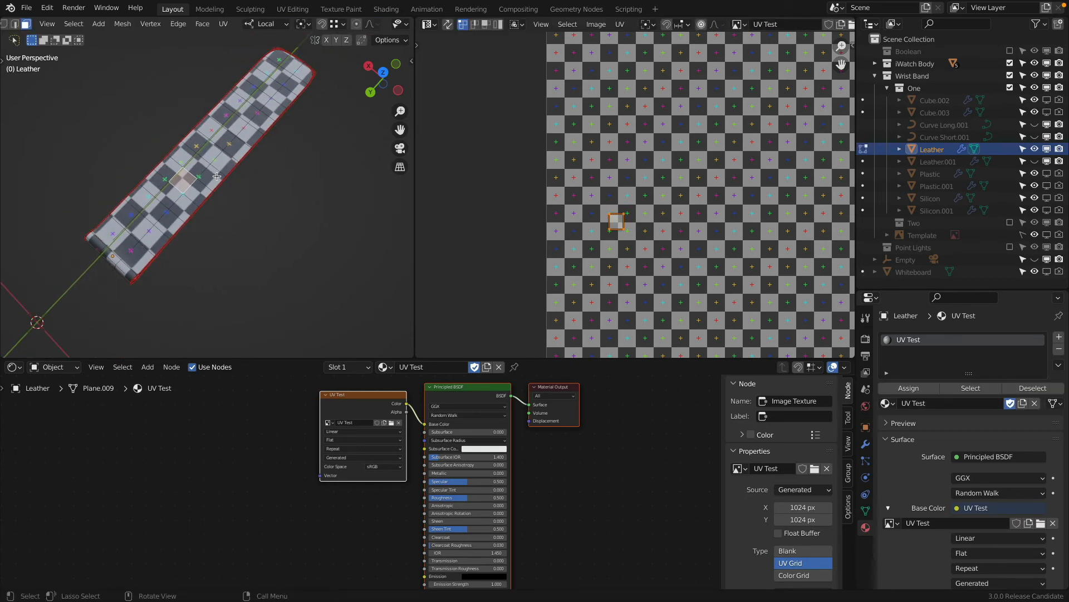
key(Tab)
scroll(223, 220, down, 4)
shift+middle_drag(222, 220, 222, 162)
scroll(240, 166, up, 4)
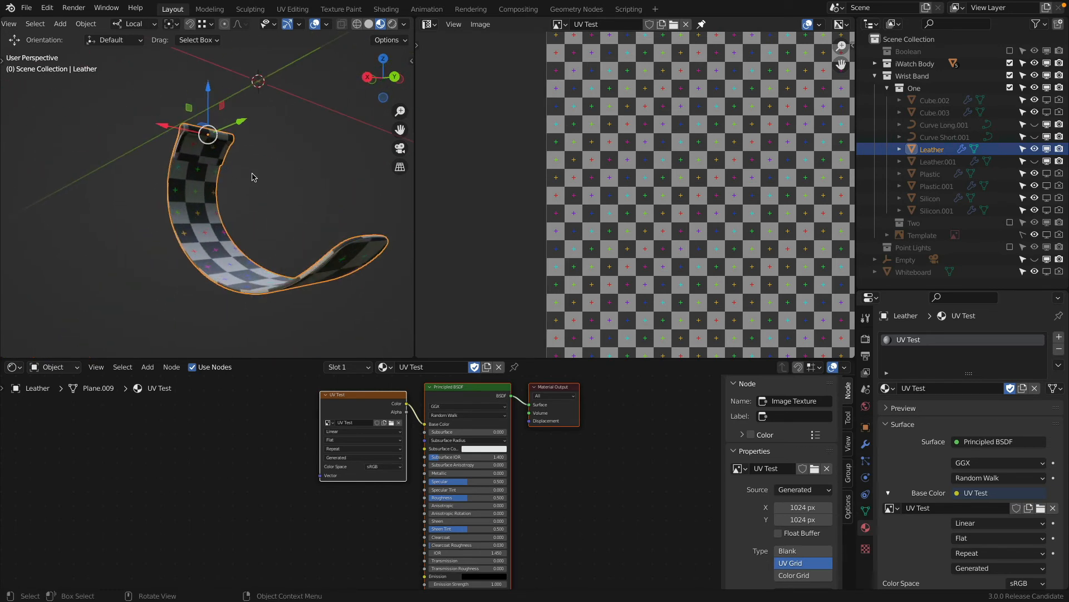
Reveal all hidden watch parts and assign the UV Test material to the other strap, Leather.001, comparing its squares with the first strap.
scroll(319, 144, down, 3)
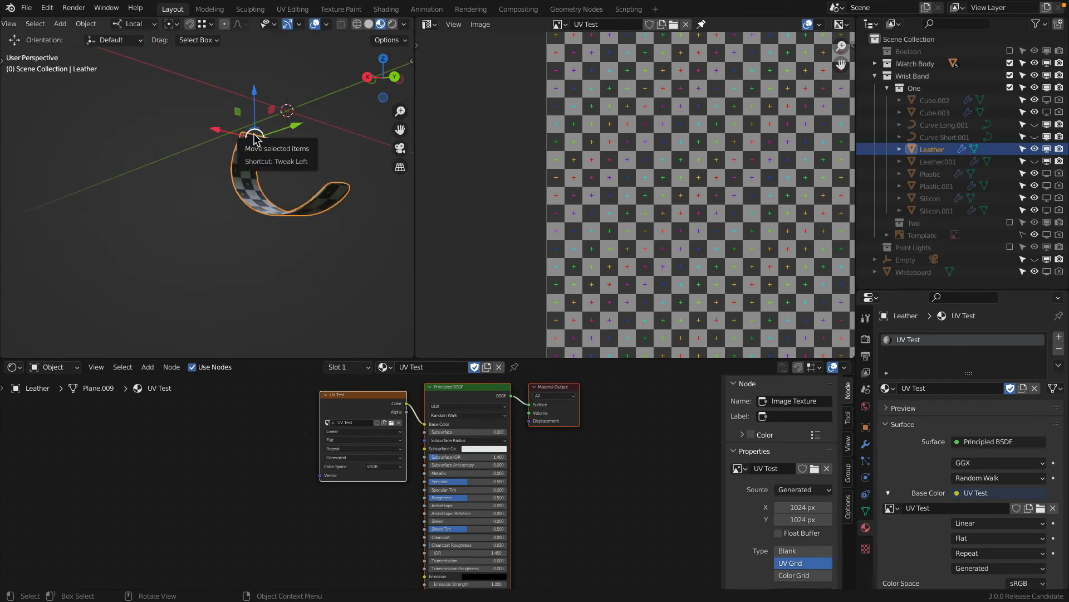
key(alt+h)
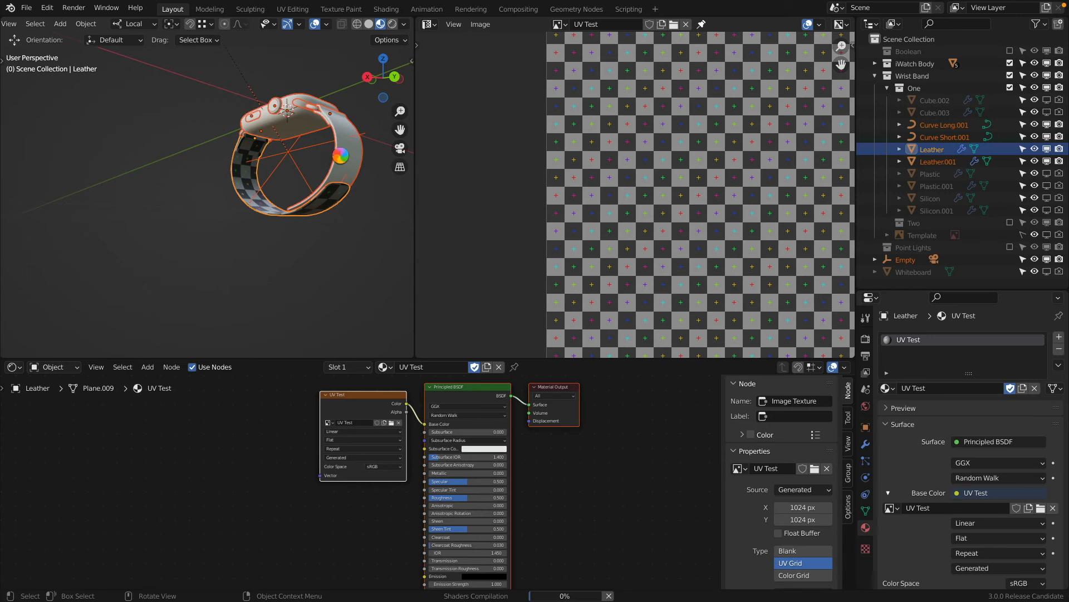
click(341, 155)
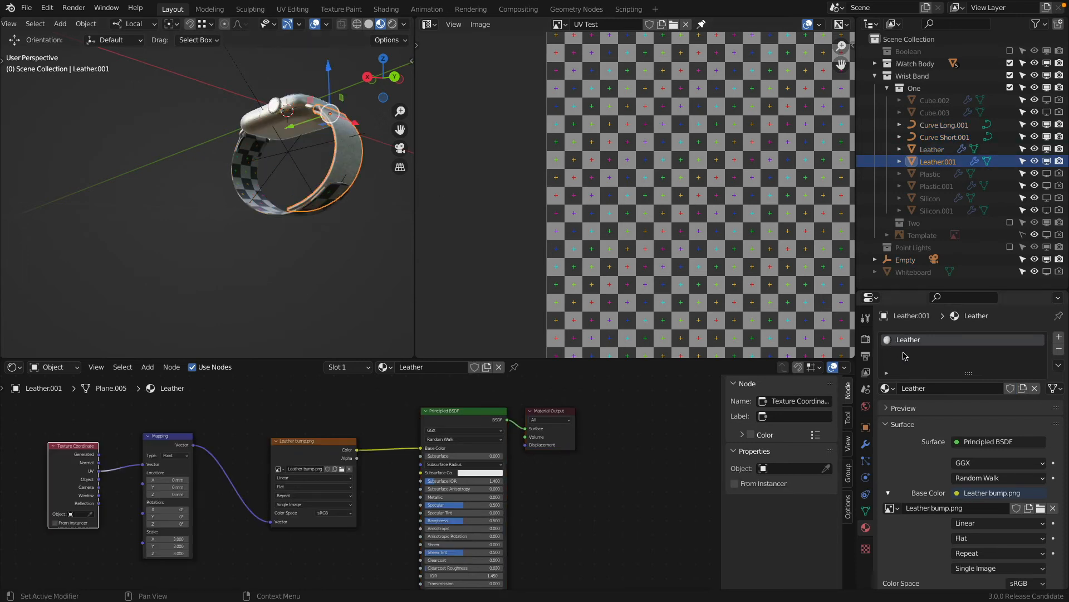
click(890, 390)
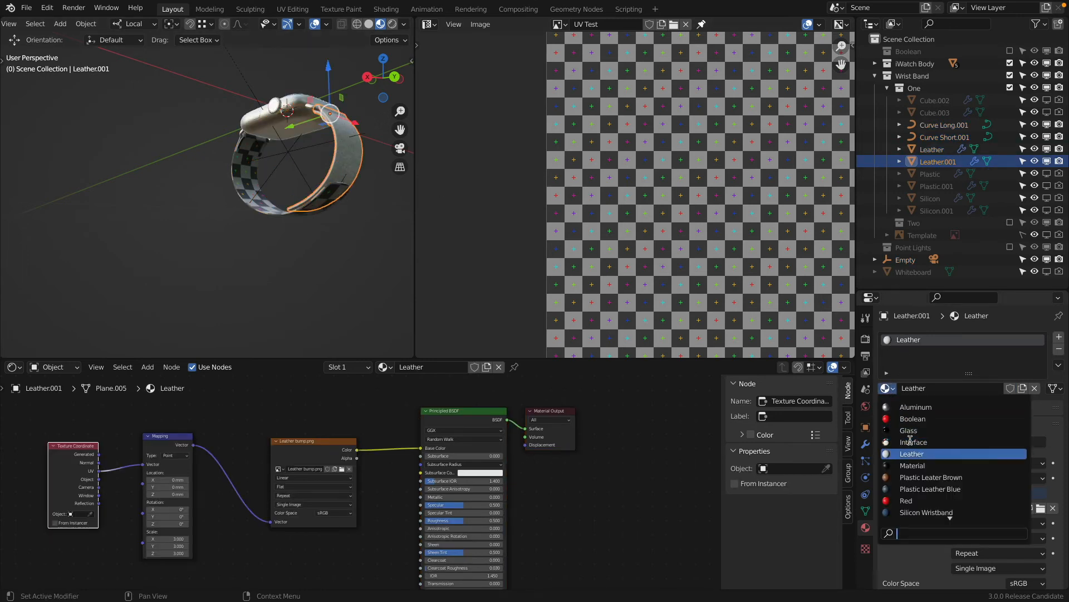
click(920, 501)
scroll(269, 190, up, 8)
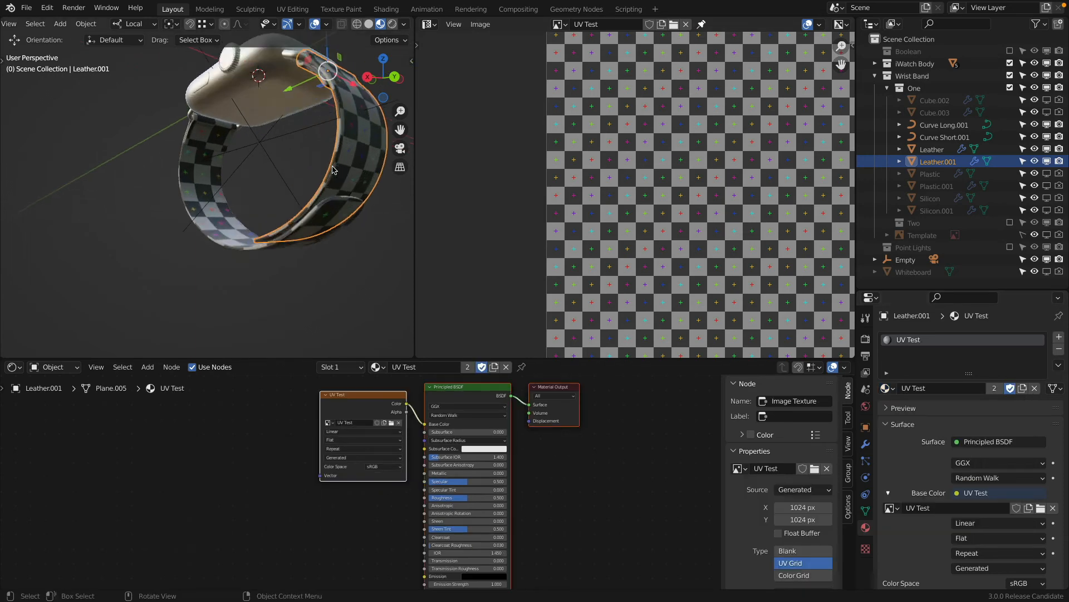
middle_drag(269, 190, 155, 212)
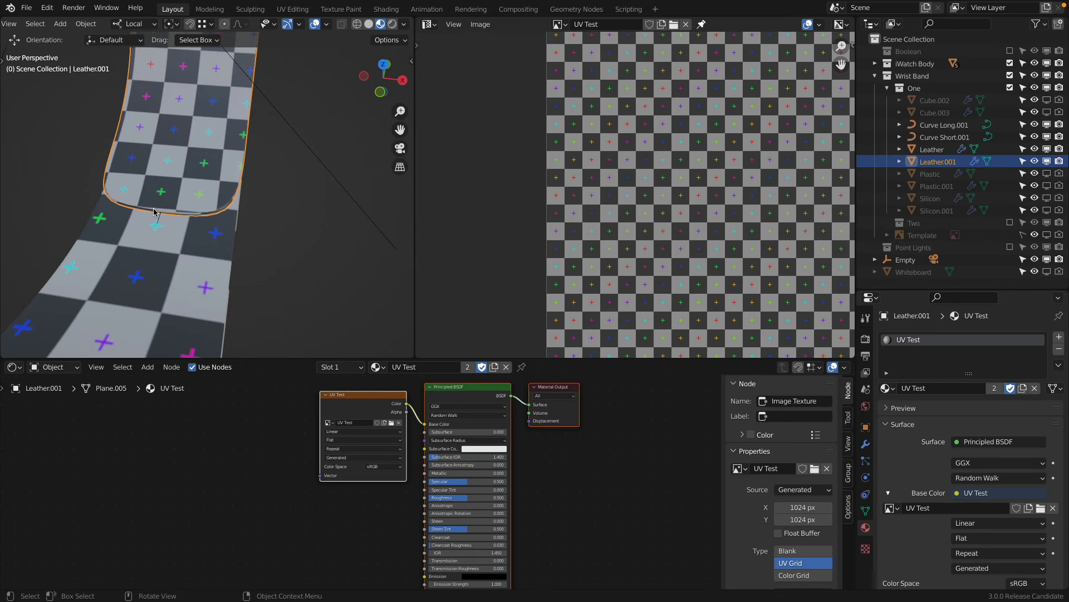
click(167, 138)
scroll(167, 138, down, 5)
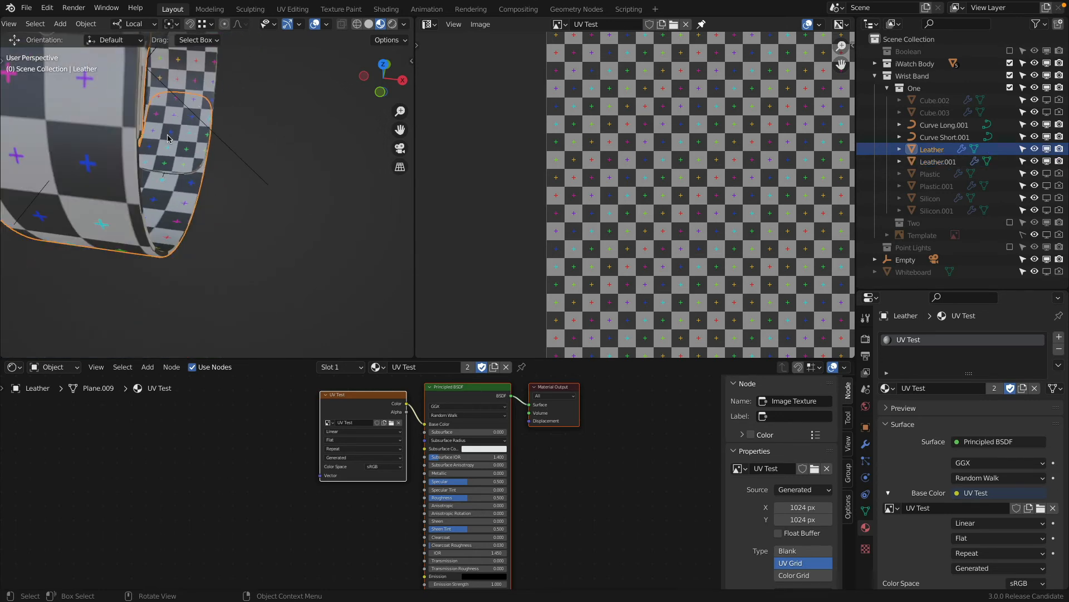
Open the Leather.001 strap for mesh editing and select all its faces to show the full UV layout.
click(199, 89)
shift+middle_drag(228, 103, 176, 198)
key(Tab)
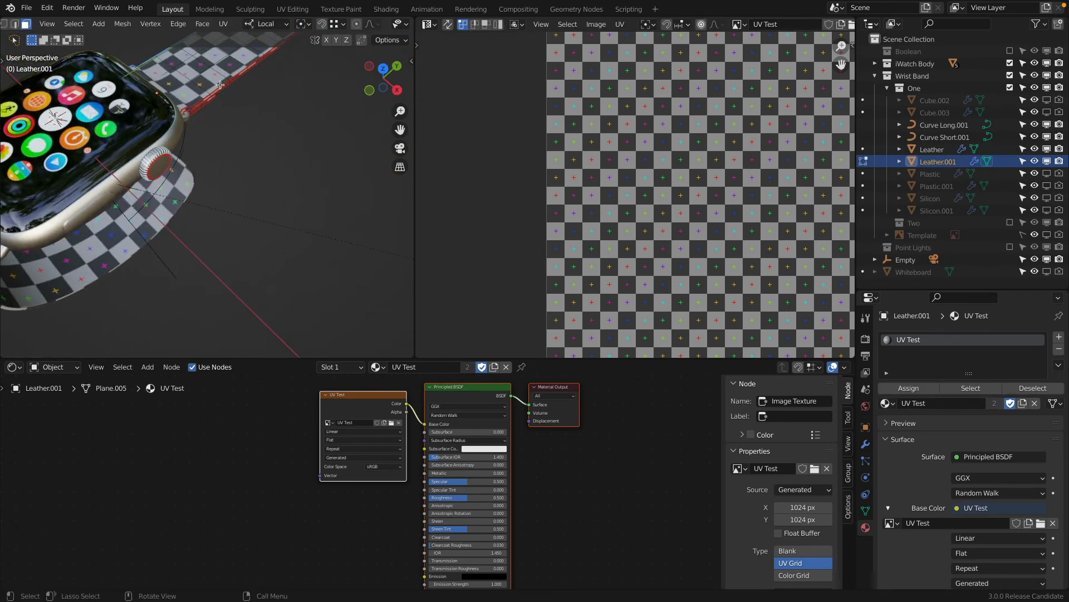
key(a)
scroll(574, 97, down, 3)
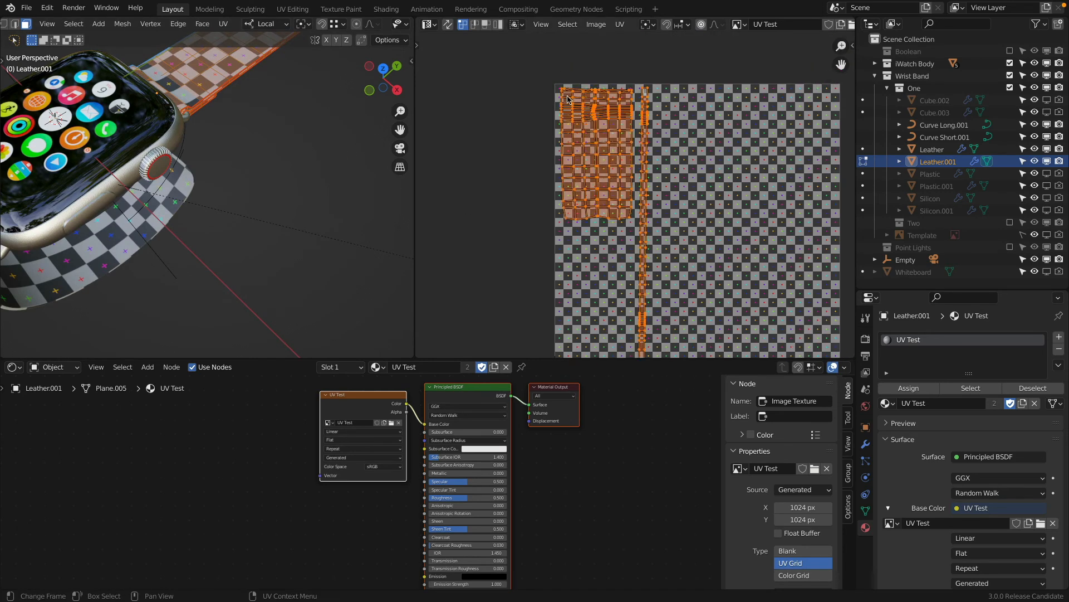
Select only the wide UV island of Leather.001 and scale it down uniformly to about 0.7.
key(alt+a)
key(b)
drag(554, 73, 637, 240)
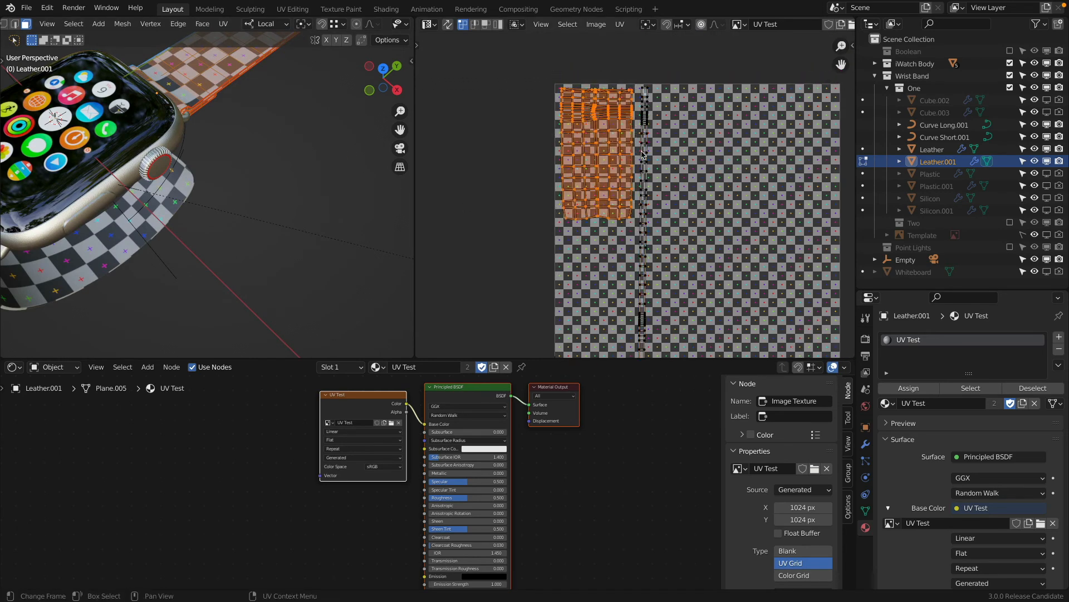
scroll(642, 154, up, 2)
key(s)
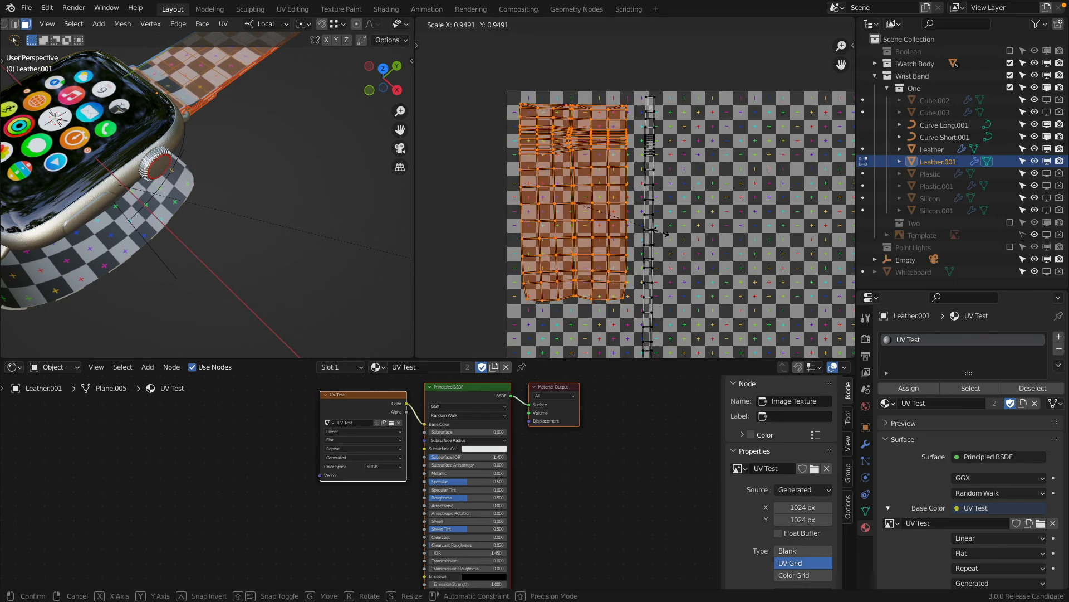
click(496, 222)
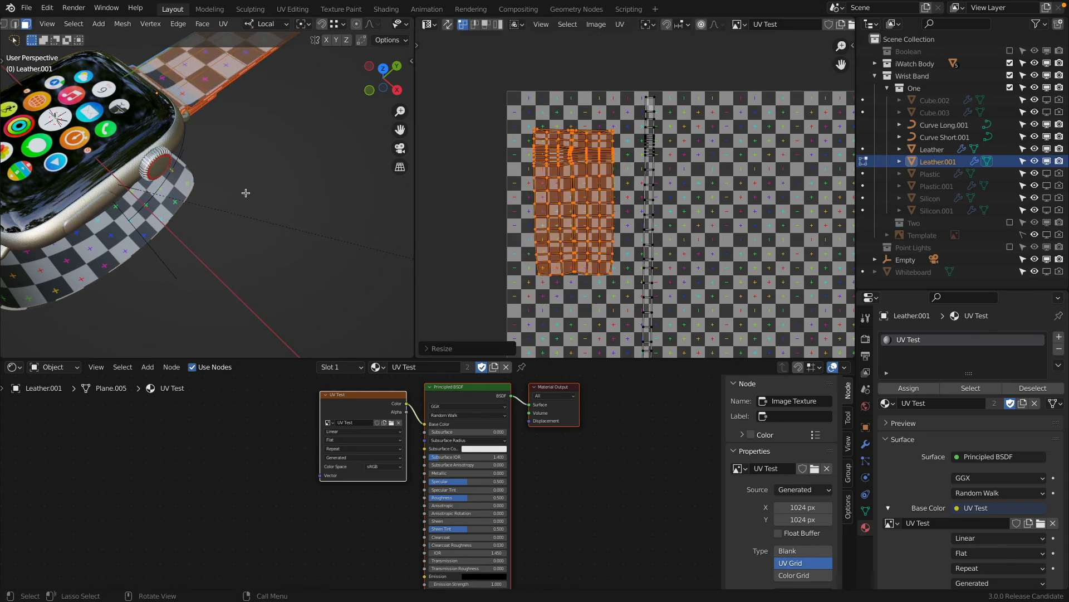
Leave mesh editing and compare the size of the test grid squares on the two straps.
key(Tab)
middle_drag(193, 227, 258, 170)
key(KP_Decimal)
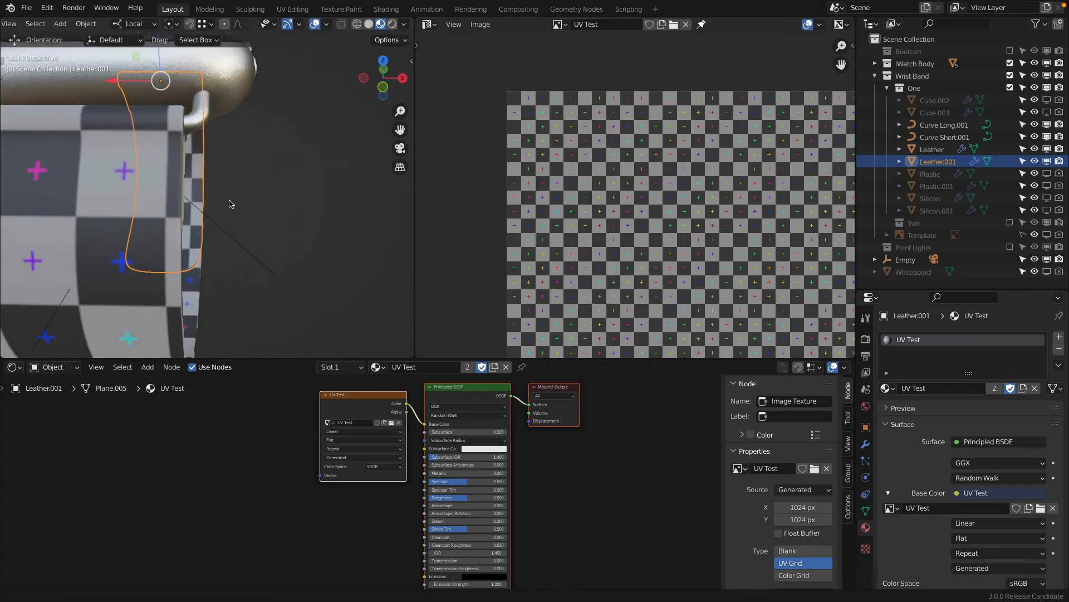
middle_drag(229, 202, 179, 210)
key(Tab)
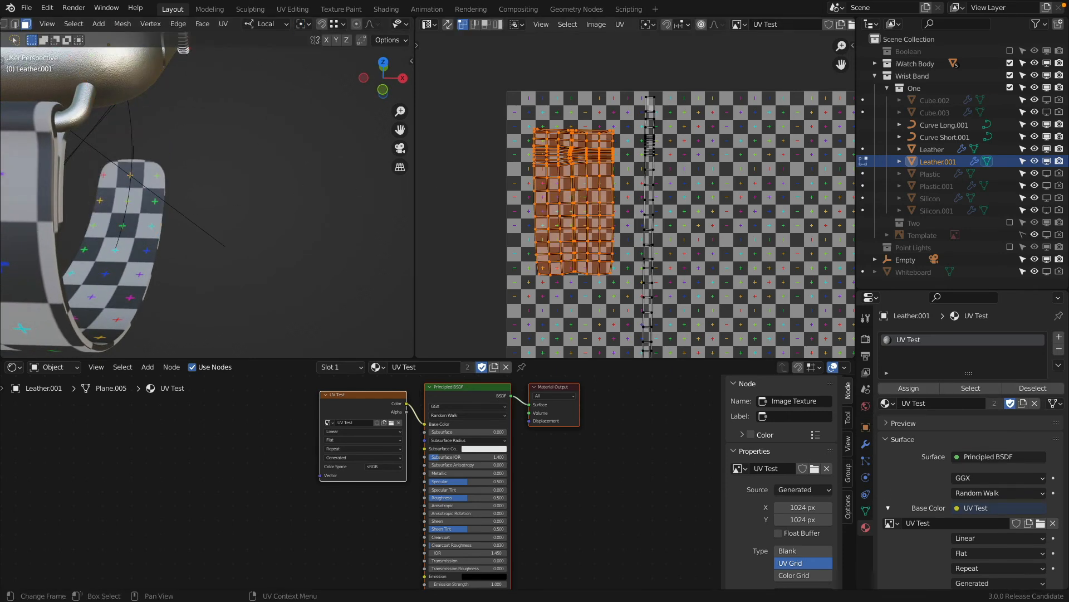
key(Tab)
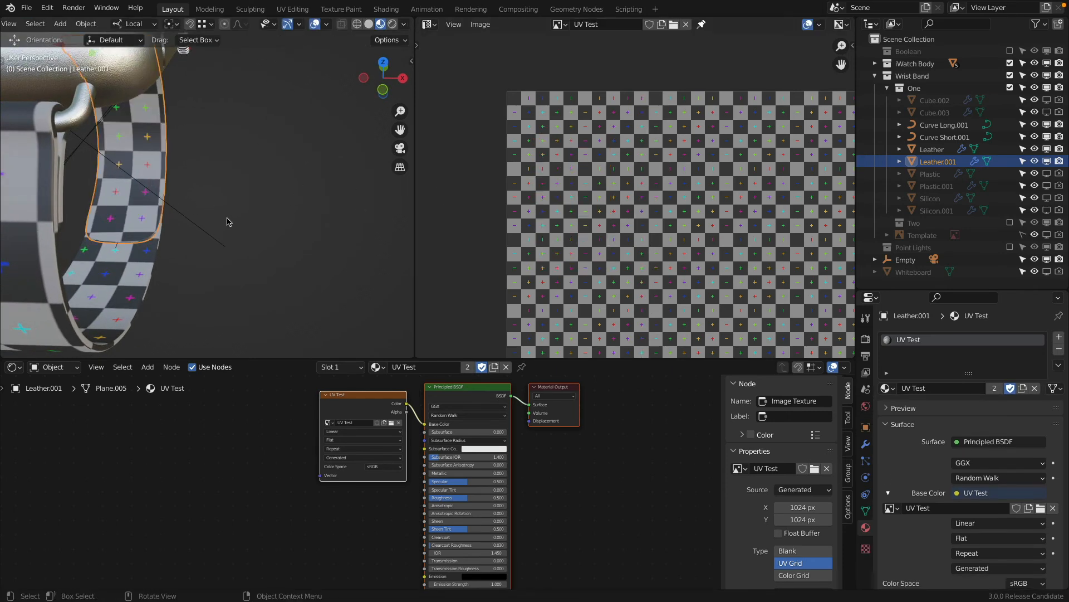
scroll(225, 222, down, 5)
middle_drag(224, 221, 165, 224)
middle_drag(226, 200, 146, 224)
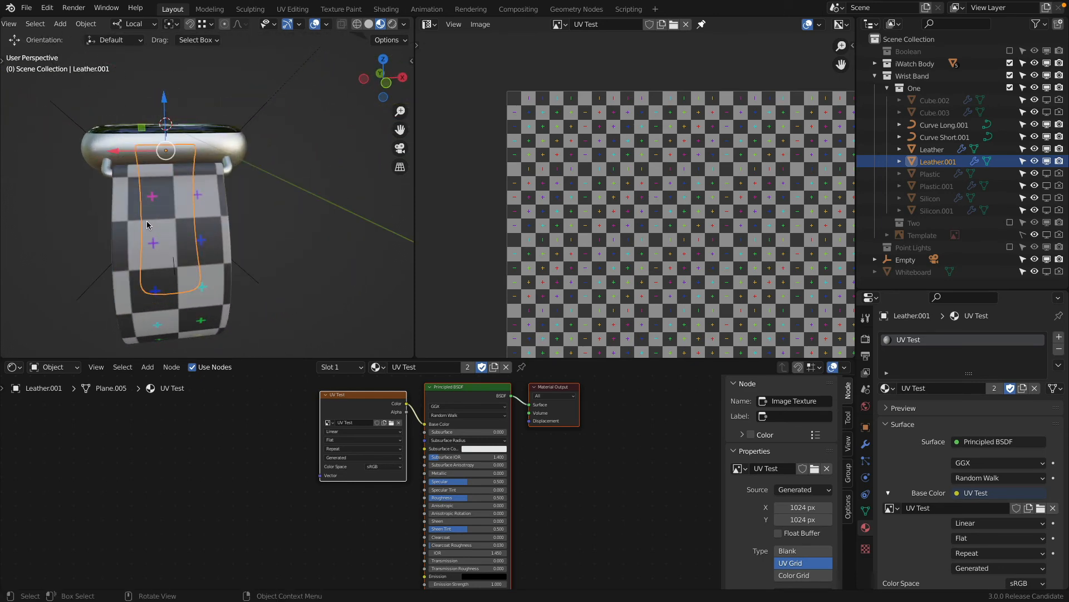
Assign the Leather material back to both straps in place of the UV Test material.
click(891, 392)
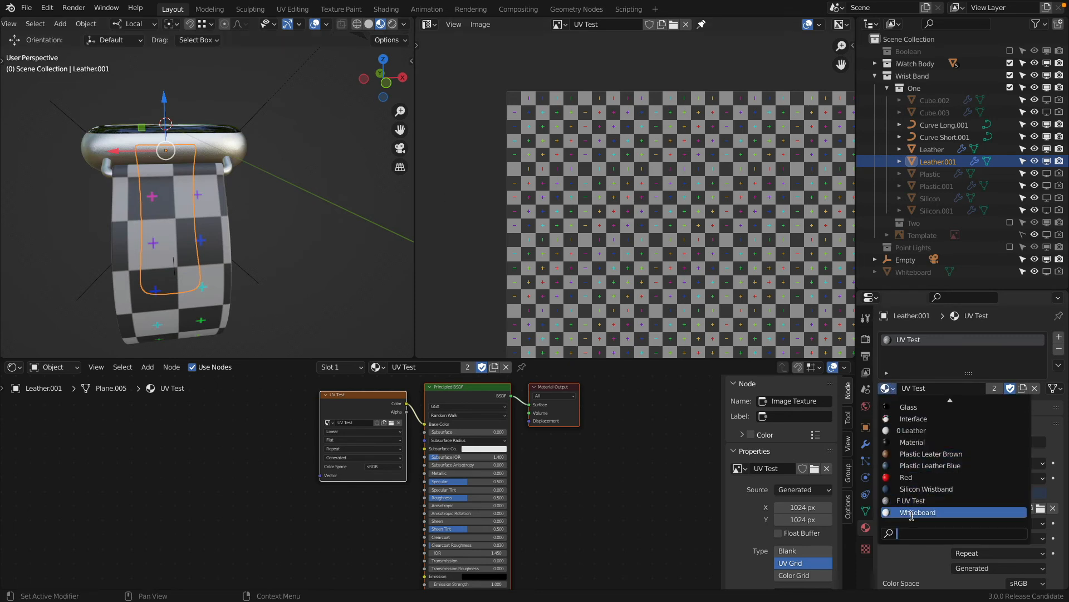
click(917, 431)
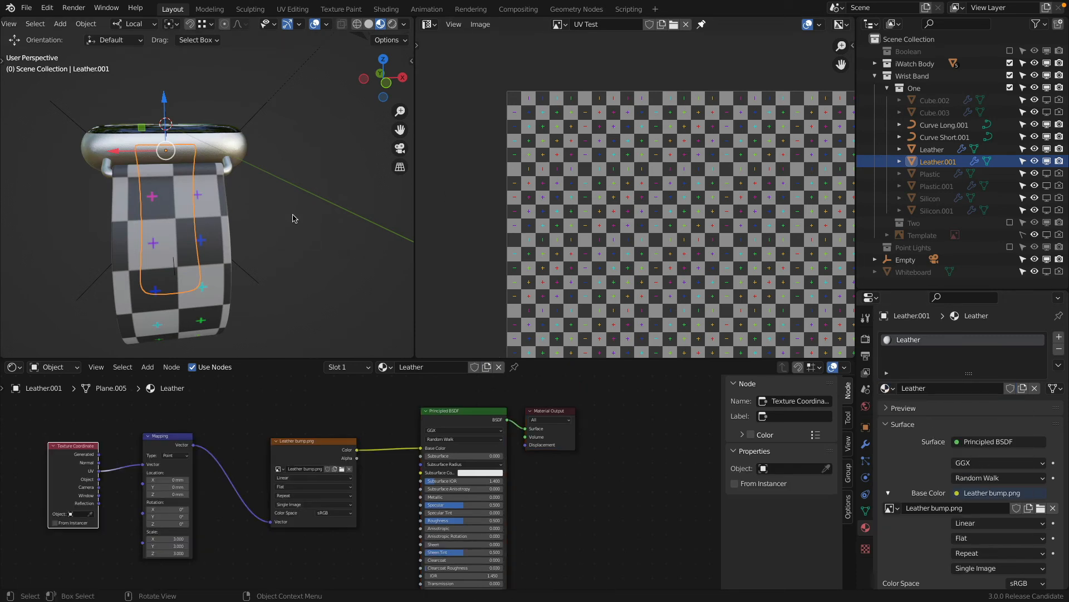
middle_drag(295, 218, 158, 234)
click(105, 286)
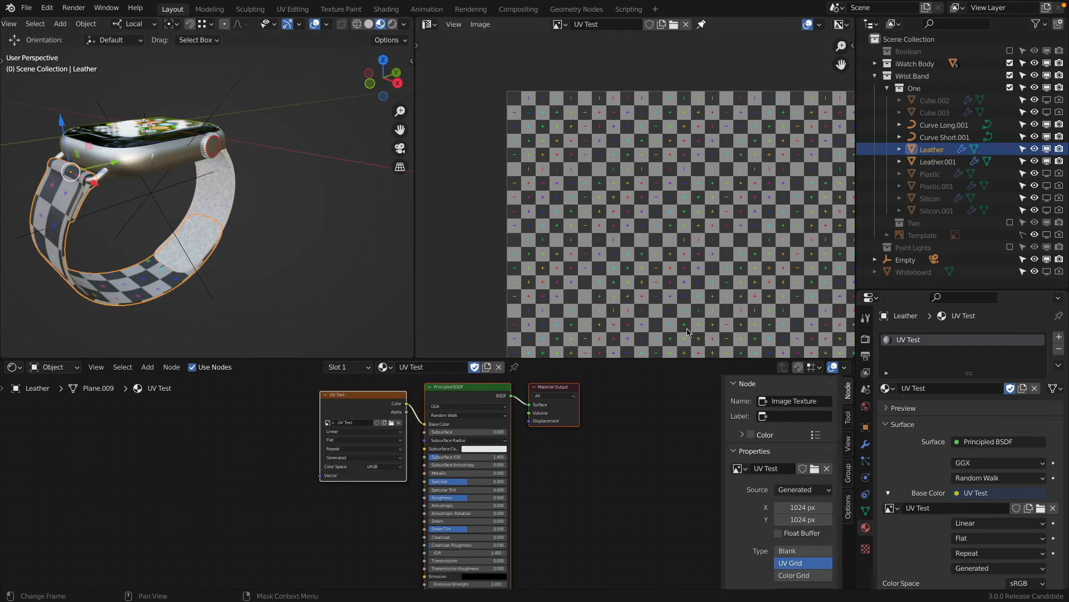
click(887, 388)
click(911, 430)
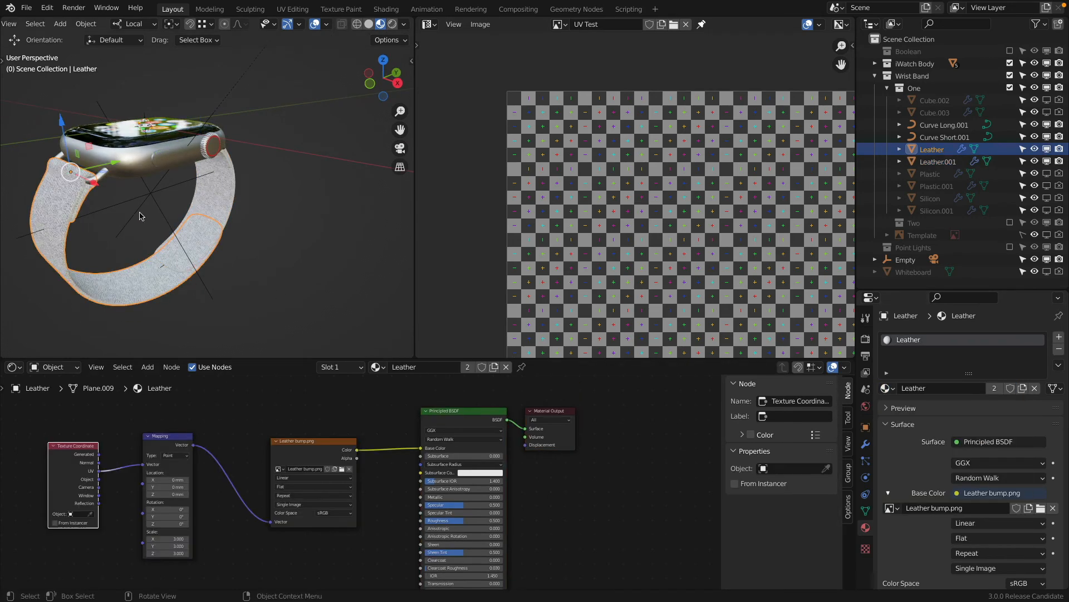
Examine the leather texture's scale on both straps up close and in the orthographic views, ending with the top view.
middle_drag(142, 216, 113, 233)
scroll(113, 232, up, 2)
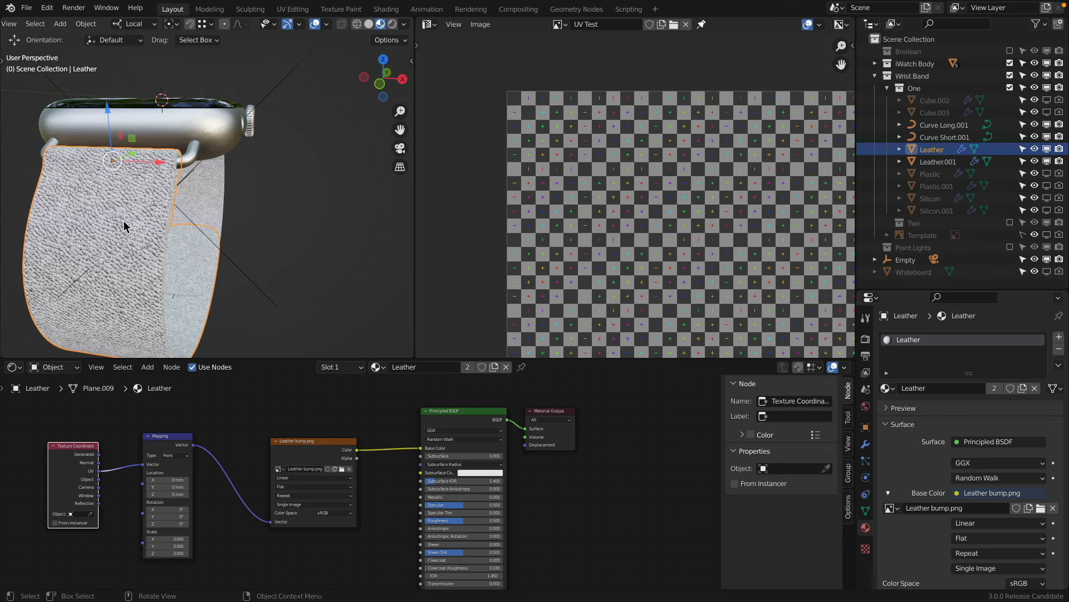
middle_drag(123, 222, 140, 202)
key(KP_5)
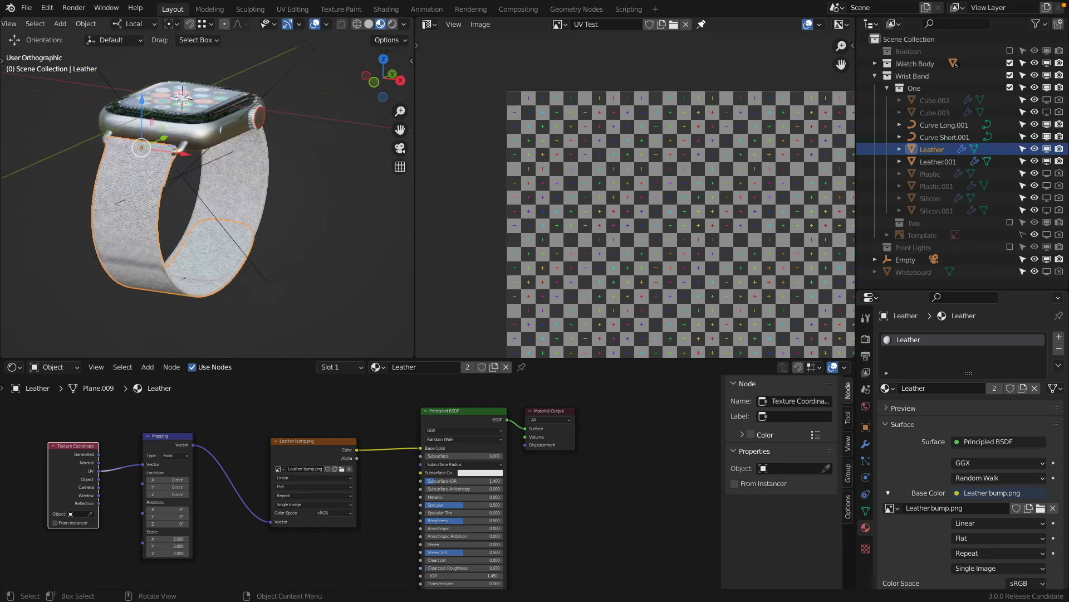
key(KP_1)
key(KP_3)
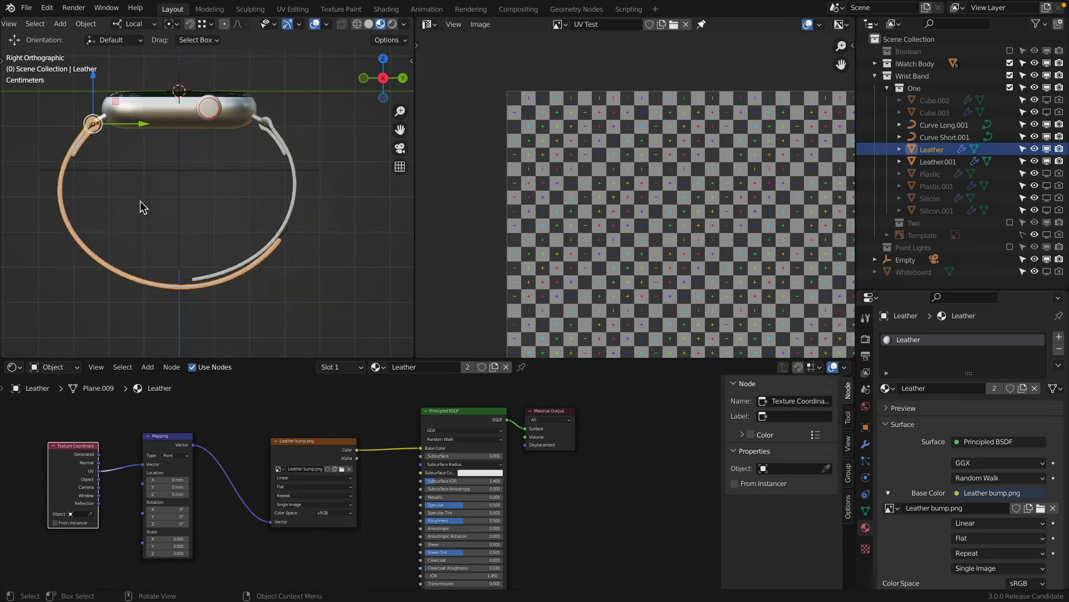
key(KP_7)
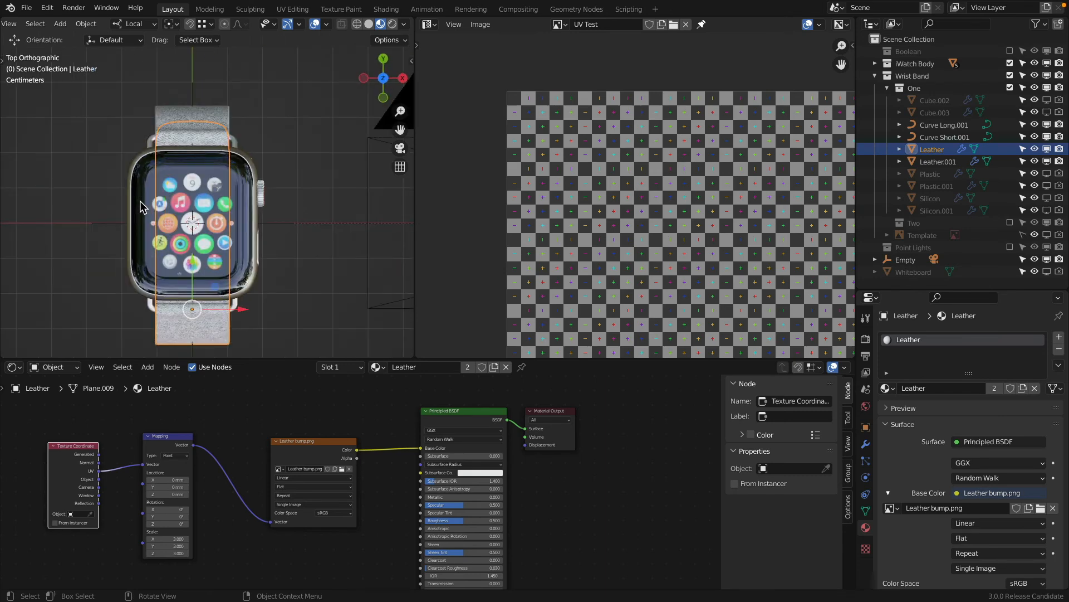
scroll(234, 120, up, 6)
scroll(207, 115, down, 5)
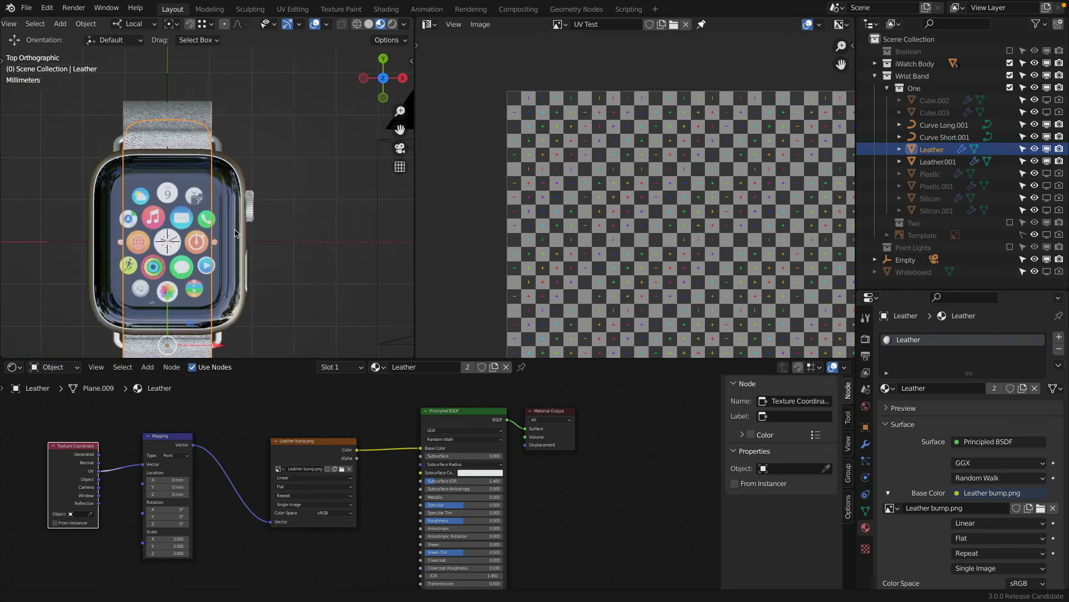
shift+middle_drag(246, 251, 253, 202)
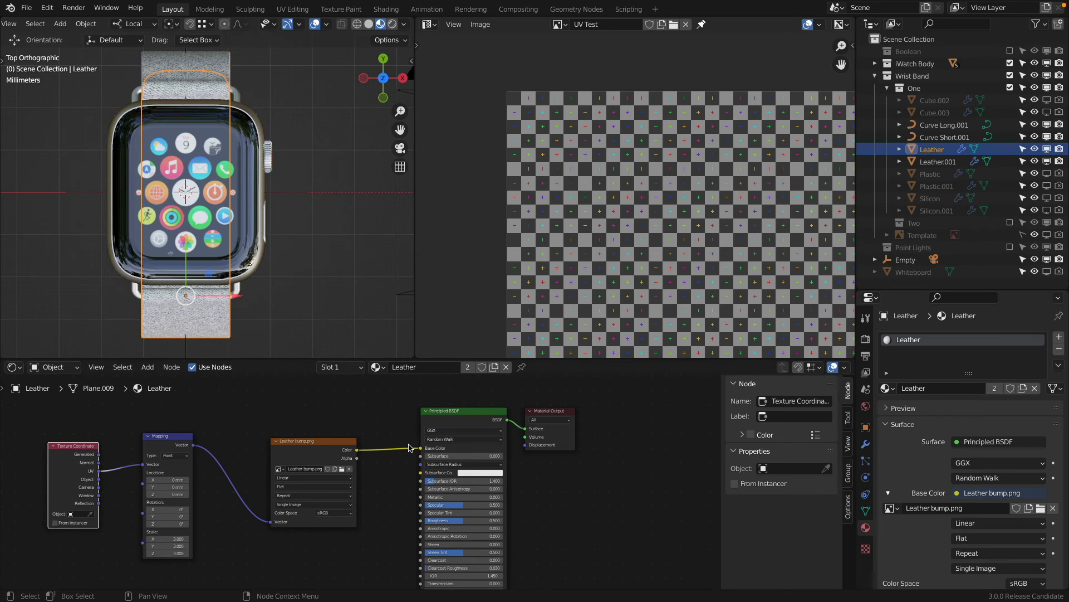
Disconnect the Leather bump.png texture from the shader's Base Color and move its node away from the Principled BSDF.
drag(311, 441, 307, 449)
drag(419, 449, 412, 446)
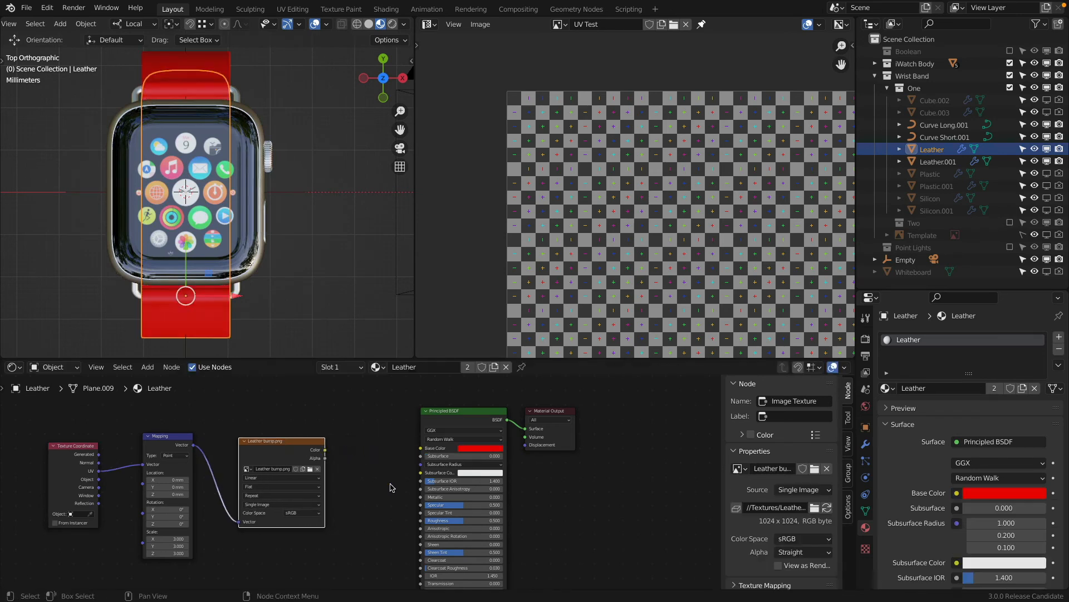
scroll(375, 496, down, 2)
middle_drag(376, 486, 381, 468)
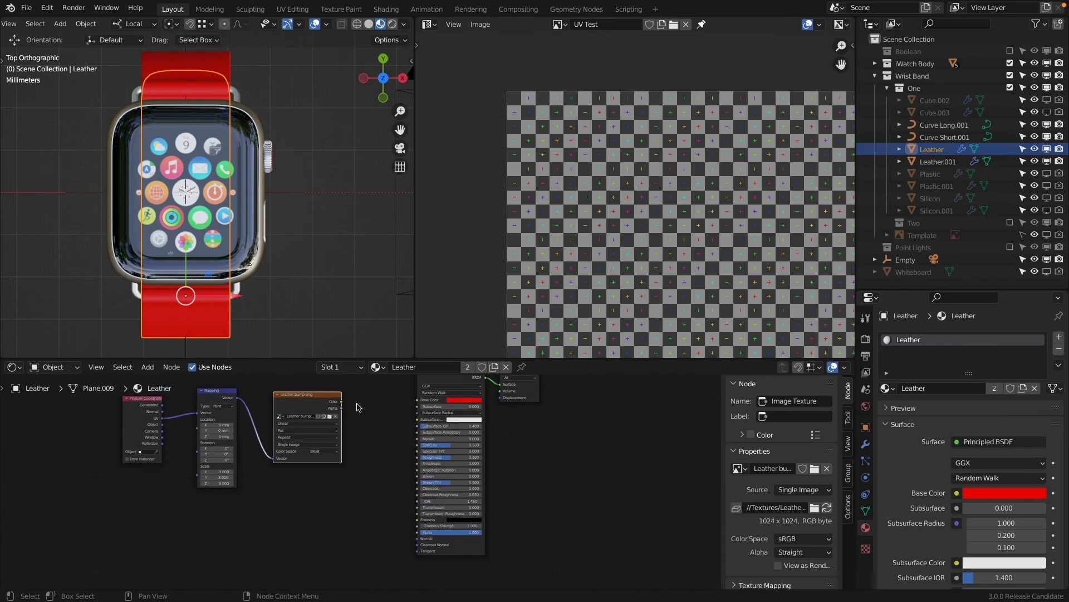
Add a Bump node, feeding the leather texture's Color into its Height and its Normal output into the Principled BSDF's Normal.
key(shift+a)
mouse_move(367, 520)
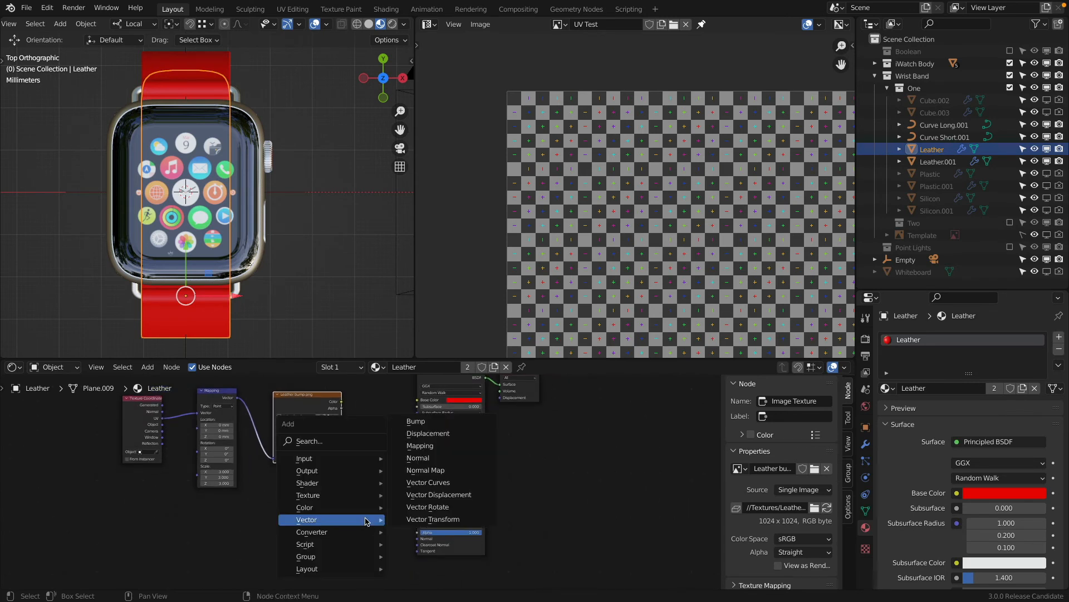
click(415, 421)
click(370, 467)
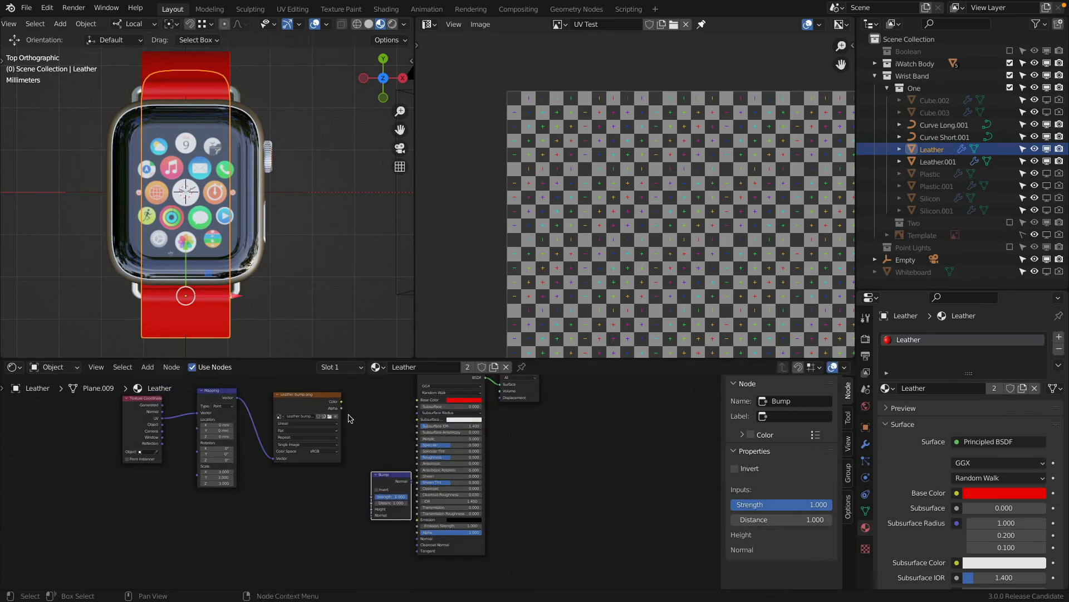
drag(342, 405, 417, 538)
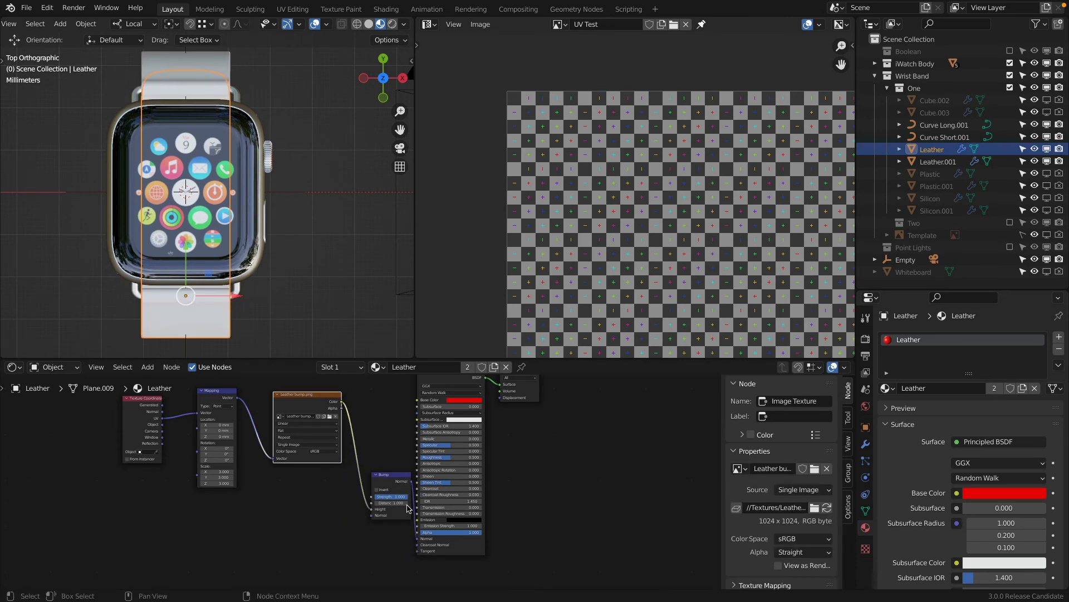
drag(396, 479, 384, 499)
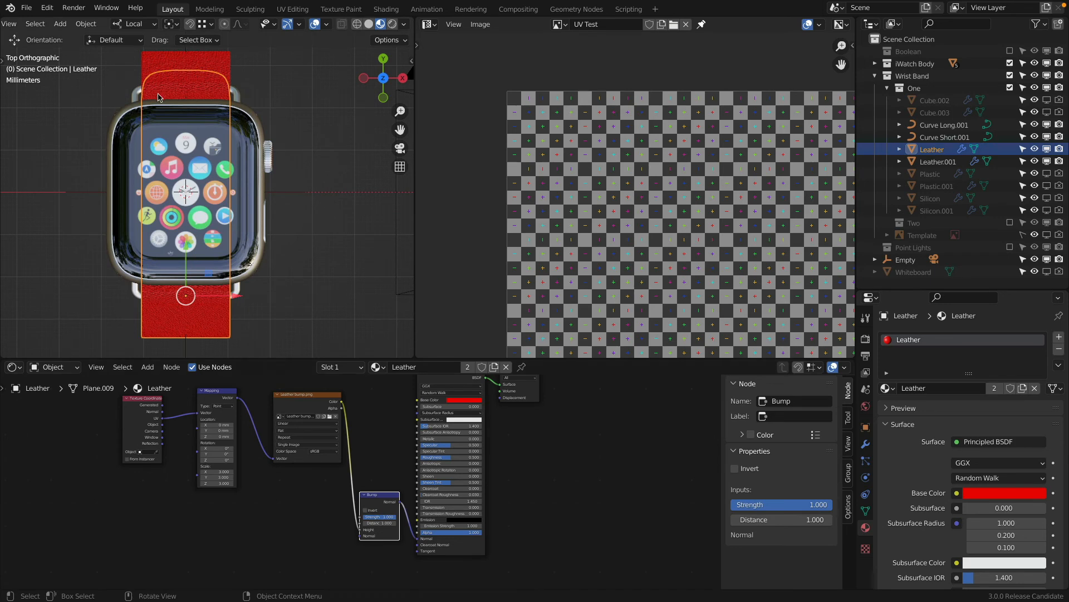
Set the Bump node's strength to 0.1 and check the leather relief up close on the strap.
shift+middle_drag(171, 69, 205, 180)
scroll(204, 177, up, 5)
scroll(382, 513, up, 3)
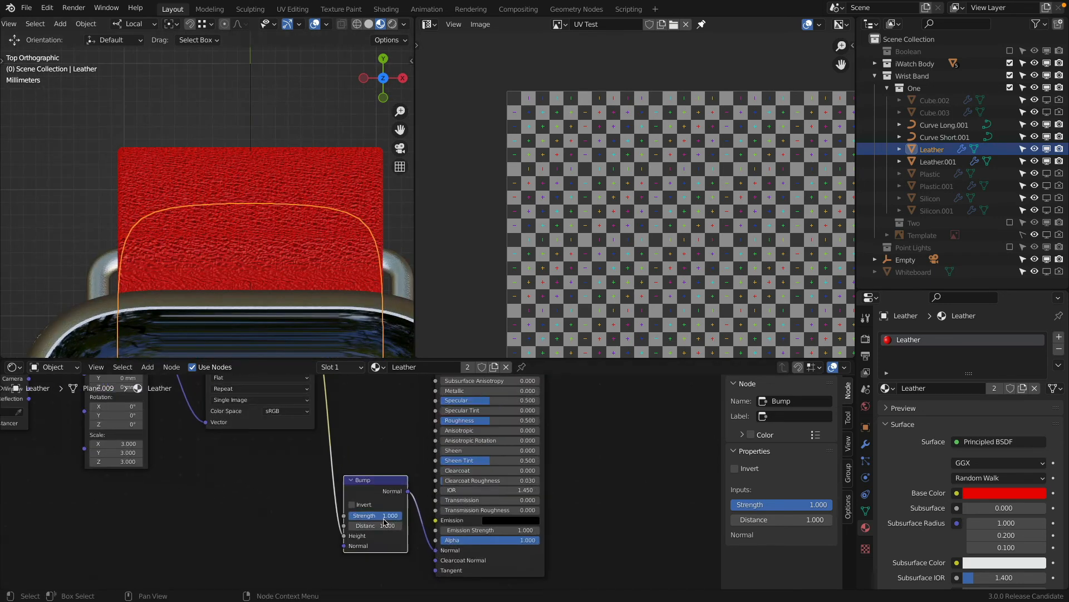
click(383, 514)
text(0.1)
key(Return)
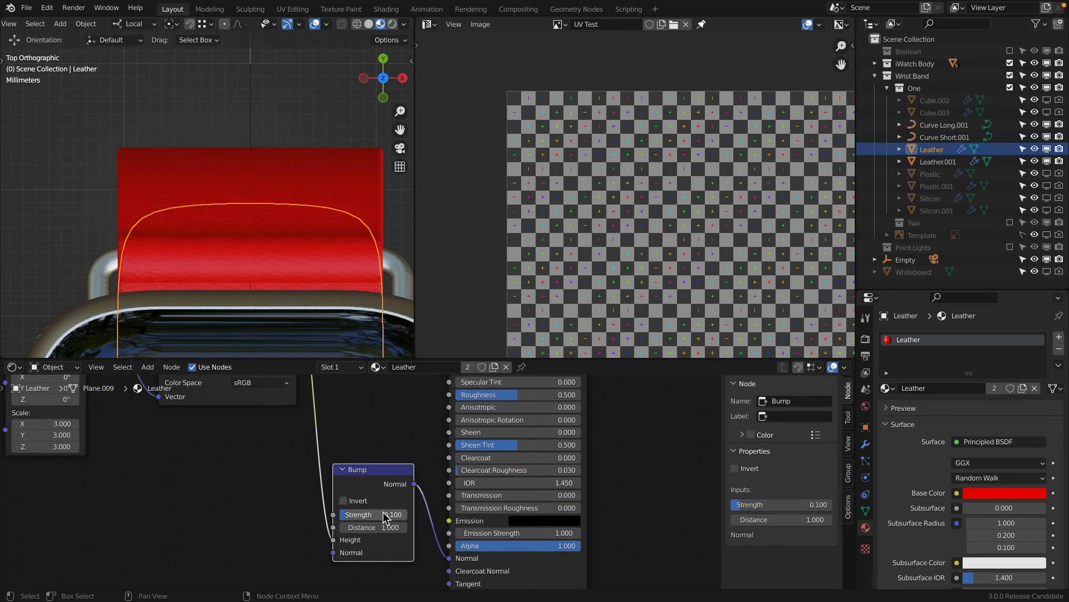
middle_drag(296, 234, 199, 184)
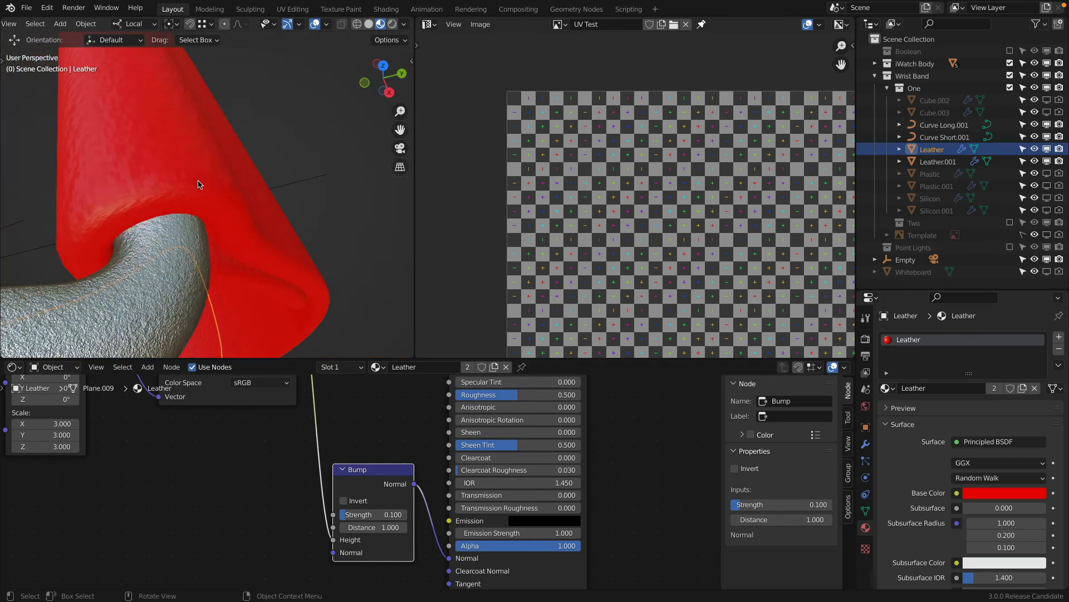
Preview the watch in rendered shading through the camera and set the Bump node's strength to 0.2.
click(392, 25)
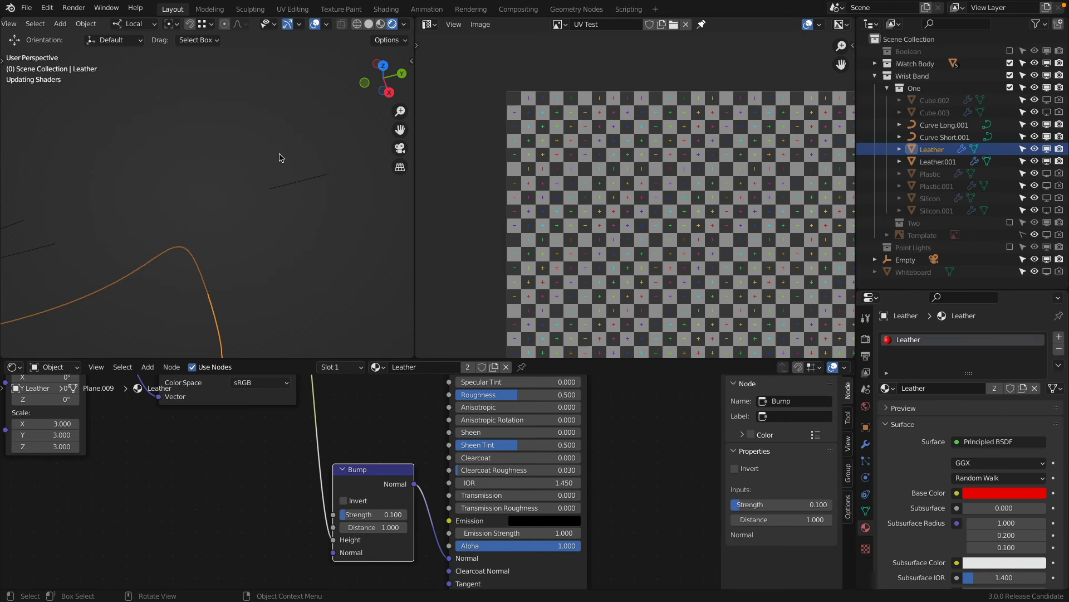
key(KP_0)
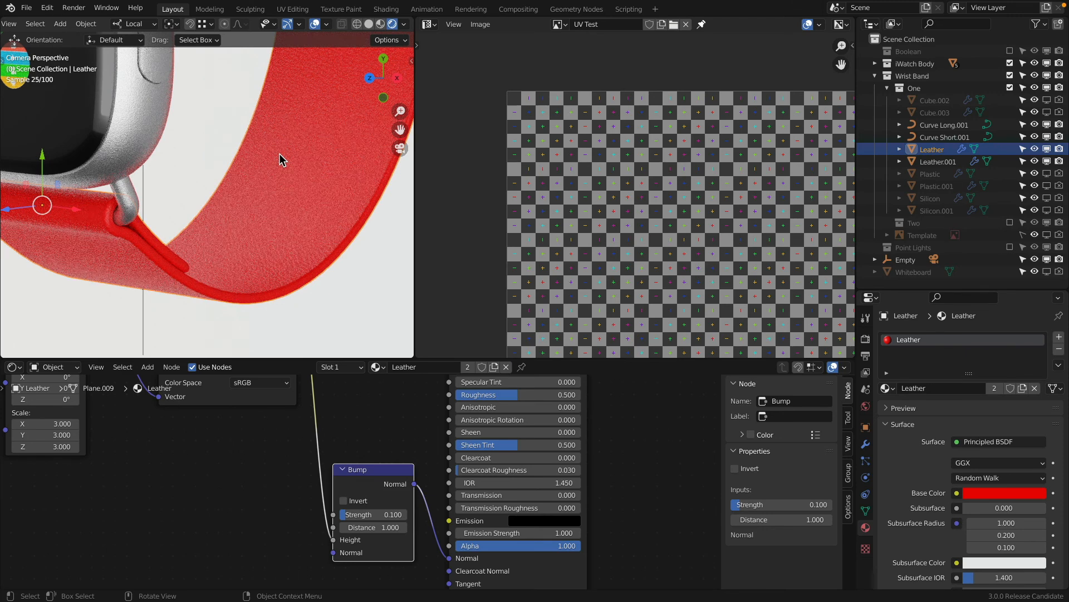
scroll(258, 222, down, 4)
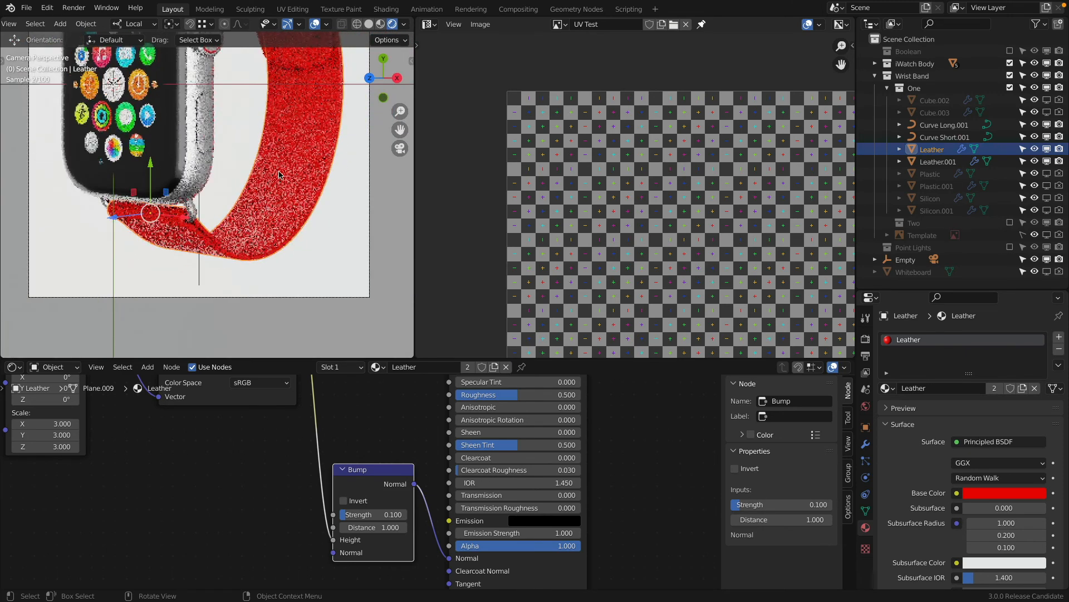
click(381, 514)
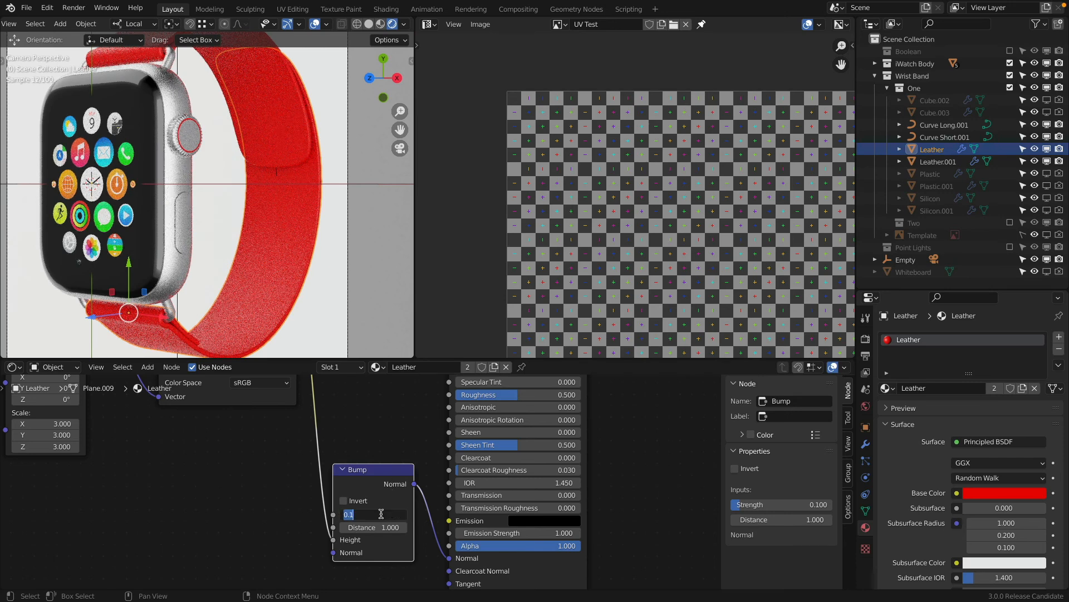
text(2)
key(Return)
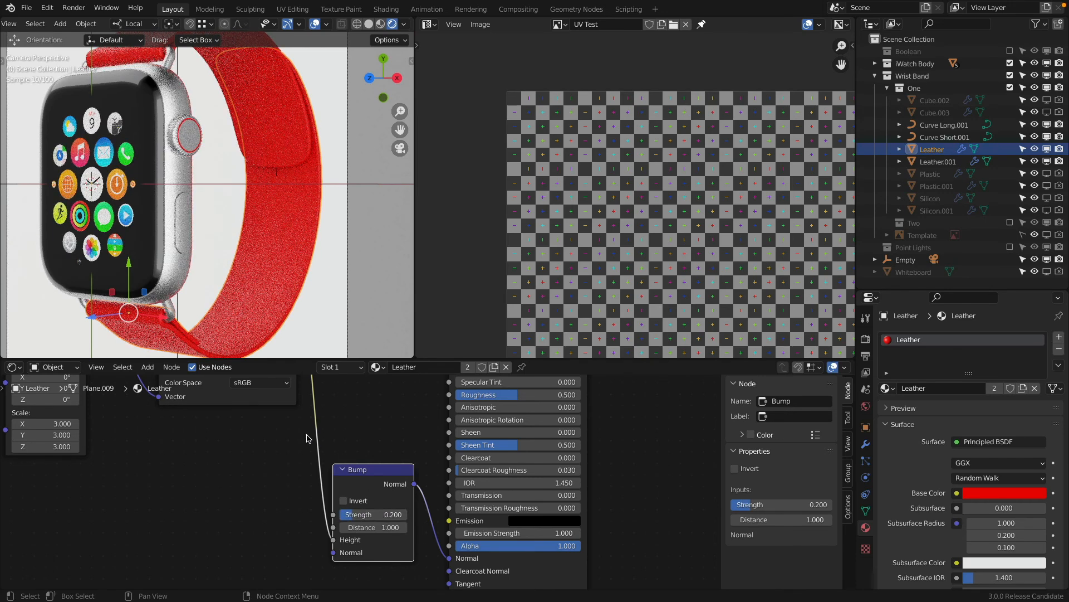
Compare Mapping node scales of 2 and 1 on all three axes, settling on 2.
scroll(175, 480, up, 5)
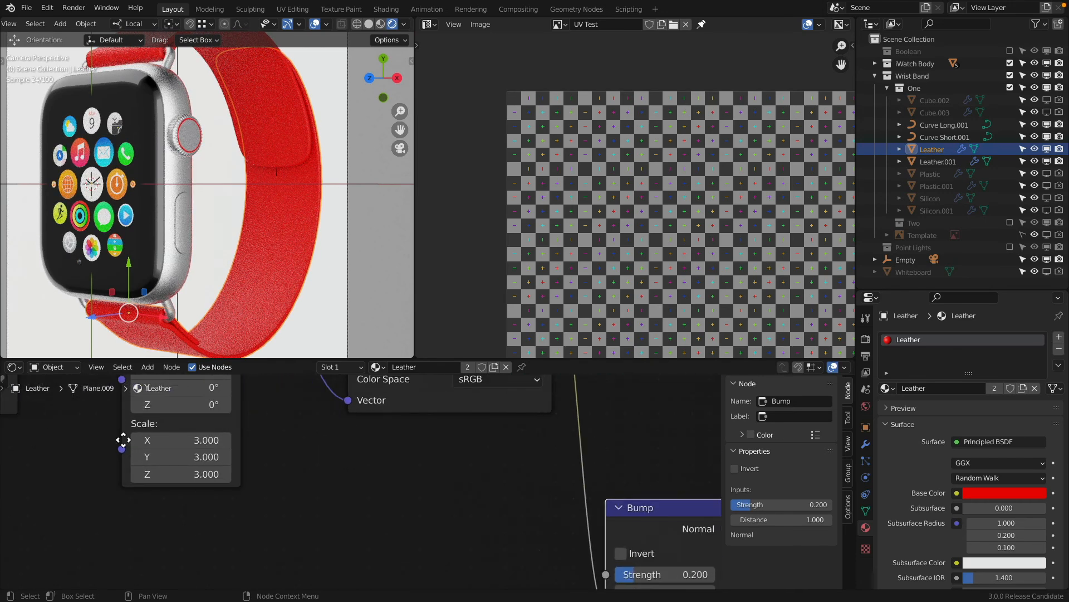
drag(233, 485, 231, 511)
text(2)
key(Return)
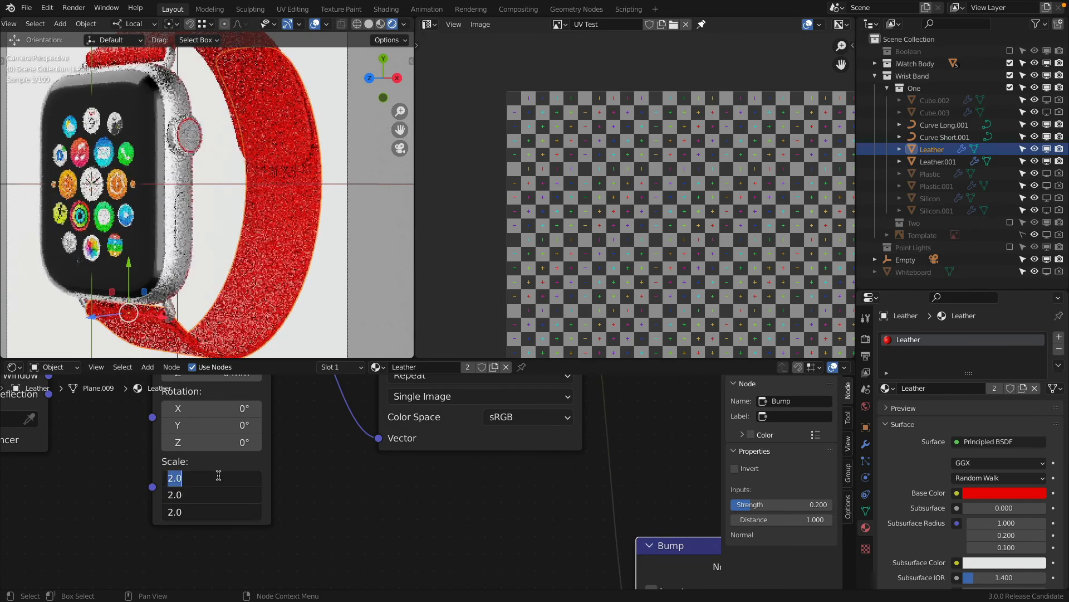
text(1)
key(Return)
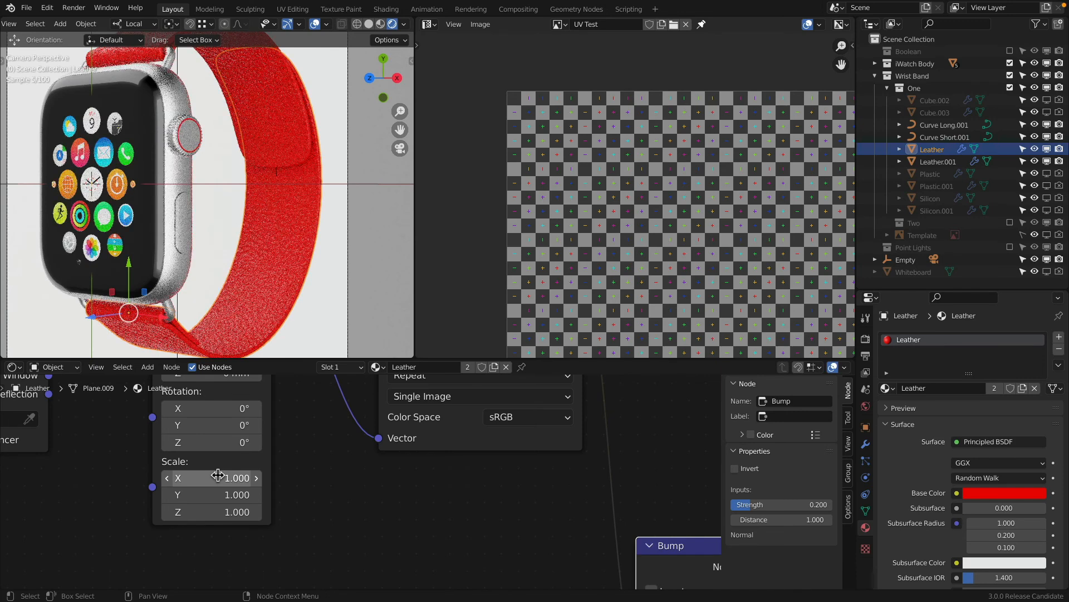
drag(218, 478, 218, 511)
text(2)
key(Return)
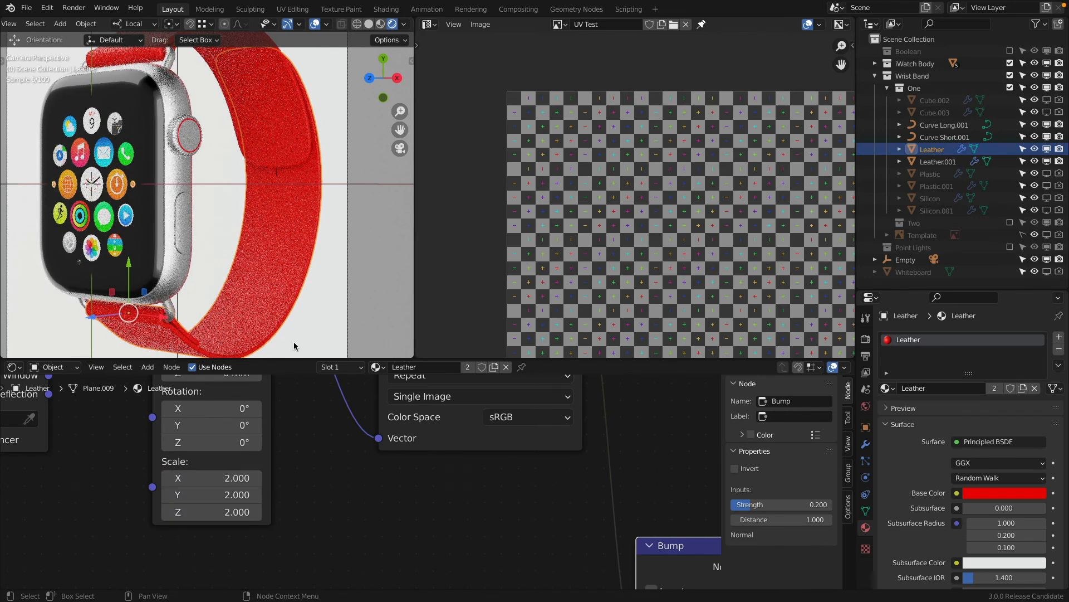
Darken the Principled BSDF's Base Color to a very dark red with a value of 0.043.
middle_drag(668, 411, 444, 430)
scroll(452, 473, down, 4)
middle_drag(452, 475, 390, 509)
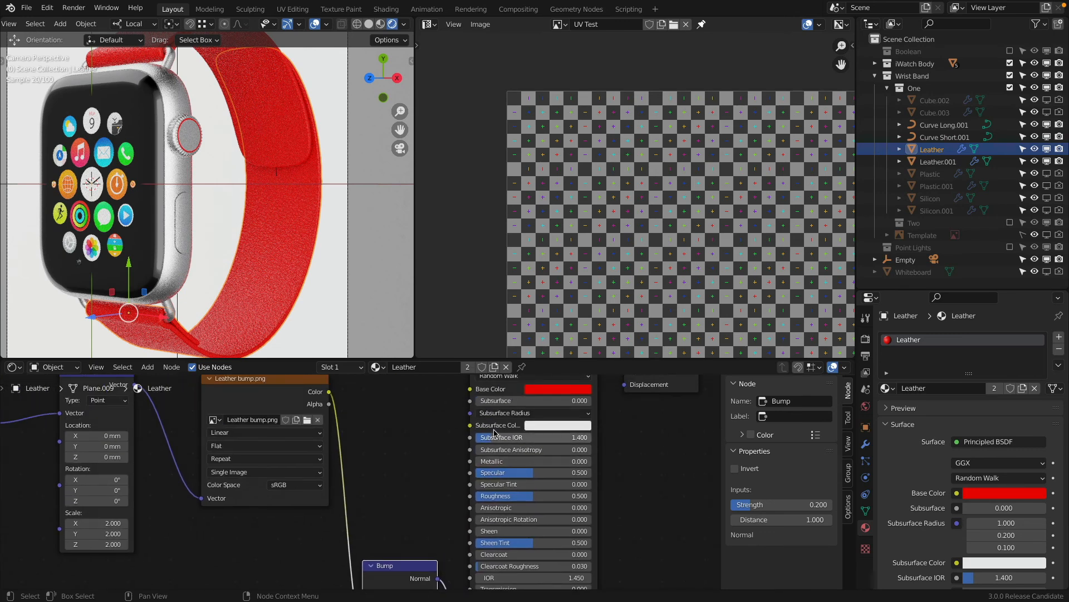
middle_drag(528, 403, 460, 444)
click(469, 429)
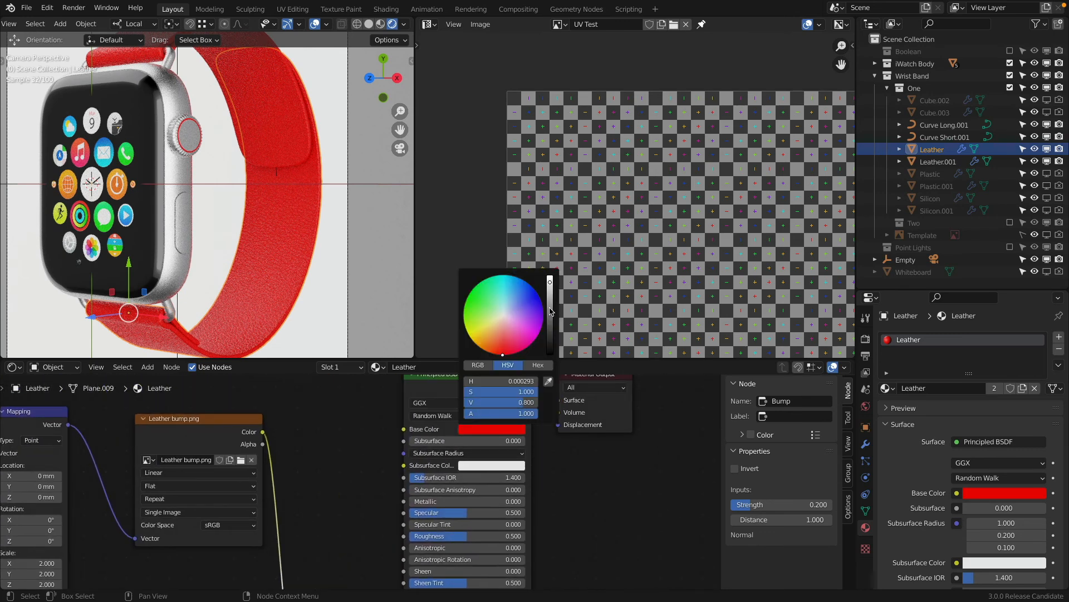
drag(550, 311, 550, 336)
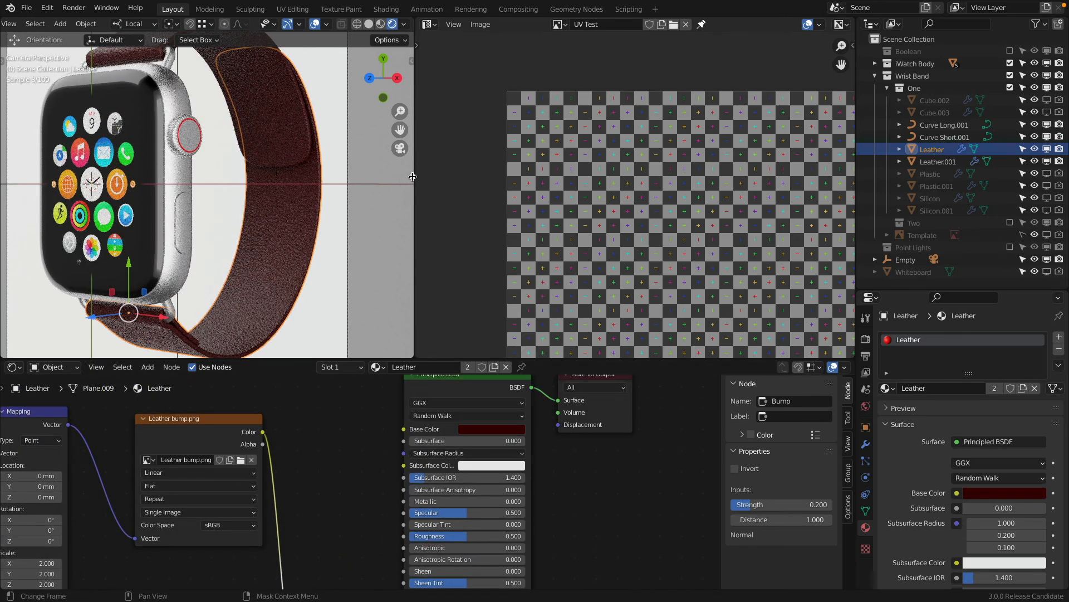
scroll(288, 191, down, 3)
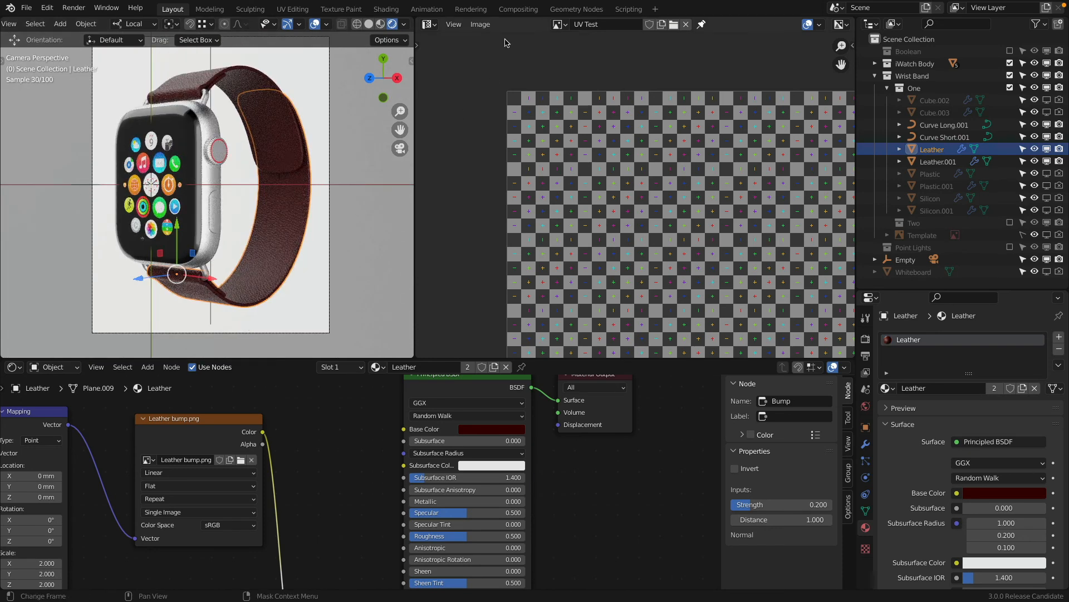
Open the reference photo 2ddbf1d35ba3798fb1669f8e11e8ce55.jpg from the Rendera Target folder in the image editor and frame its leather straps.
click(674, 24)
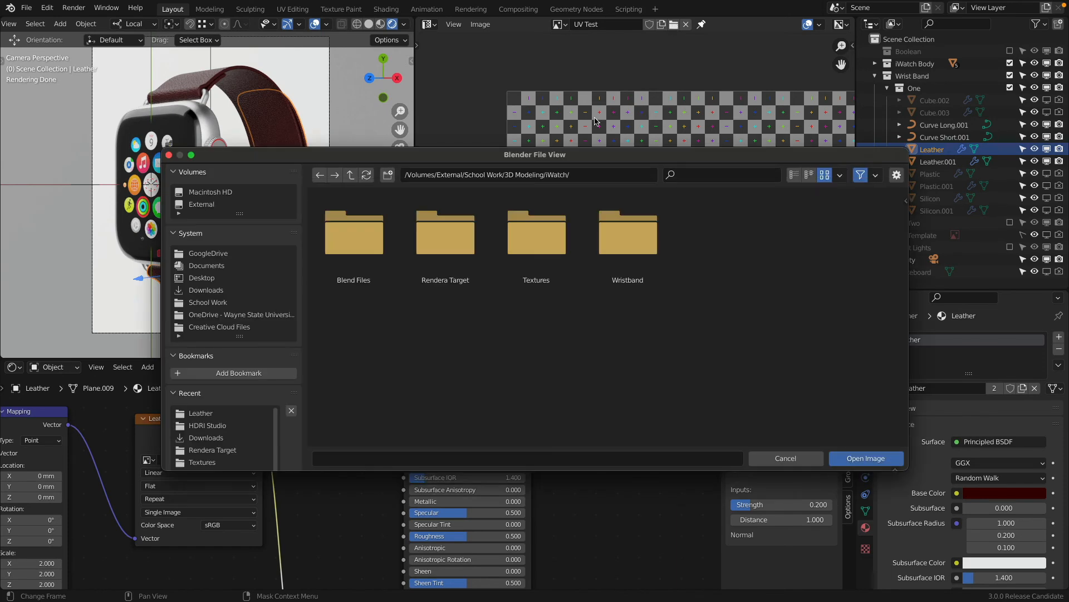
double_click(448, 253)
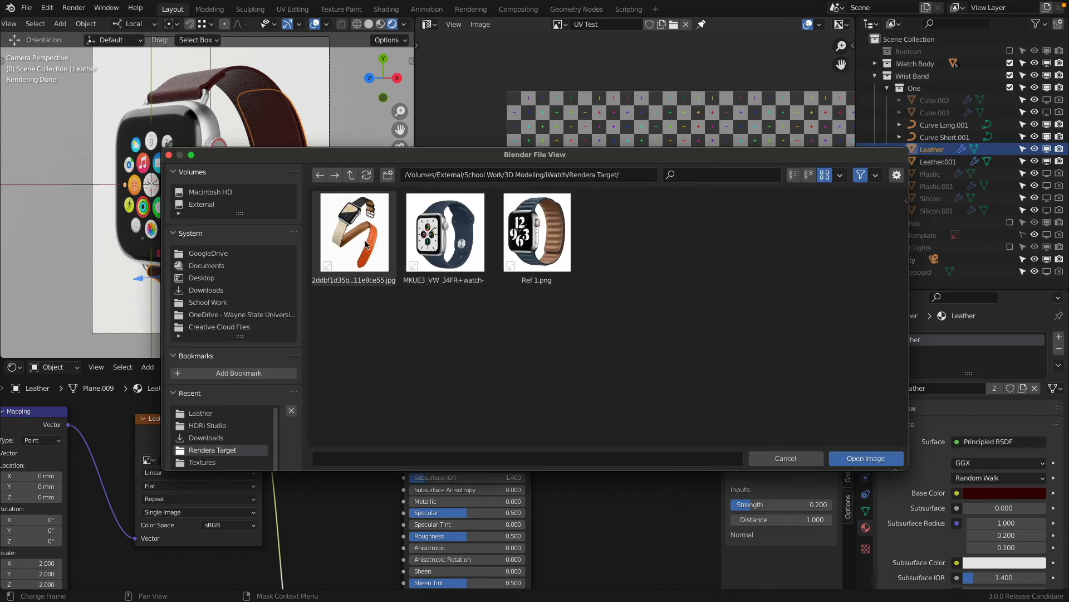
click(371, 245)
double_click(372, 243)
scroll(623, 182, up, 6)
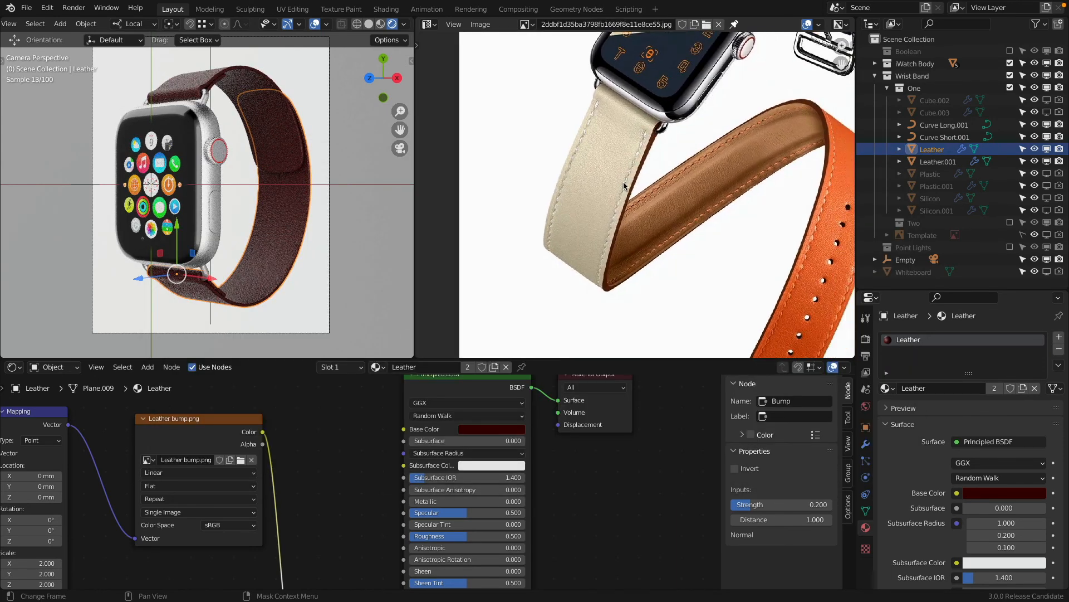
scroll(623, 182, down, 3)
middle_drag(623, 182, 484, 147)
middle_drag(712, 181, 651, 171)
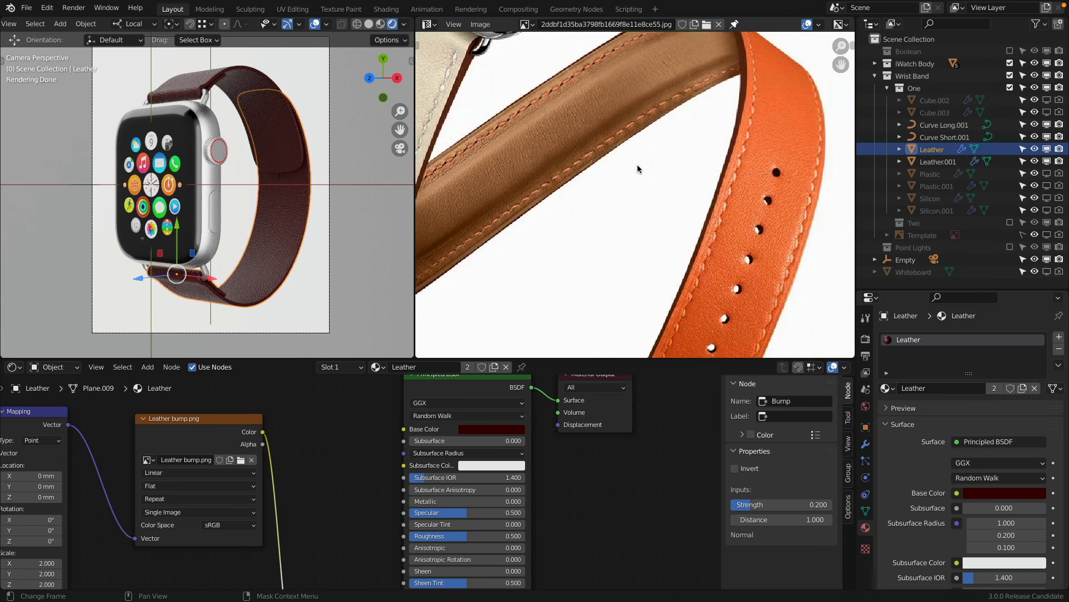
scroll(637, 169, down, 2)
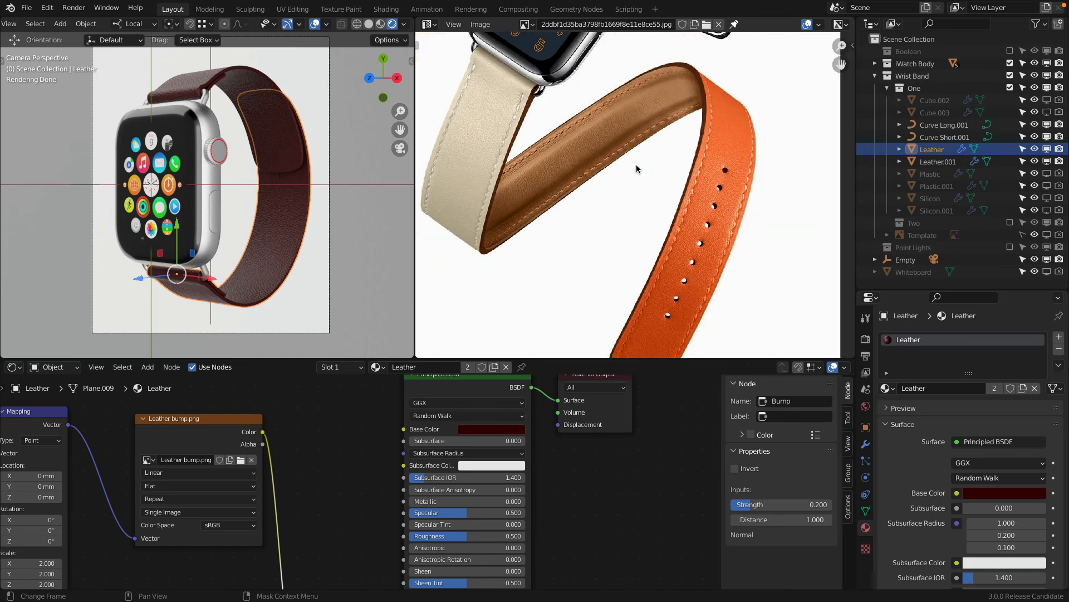
scroll(624, 168, down, 2)
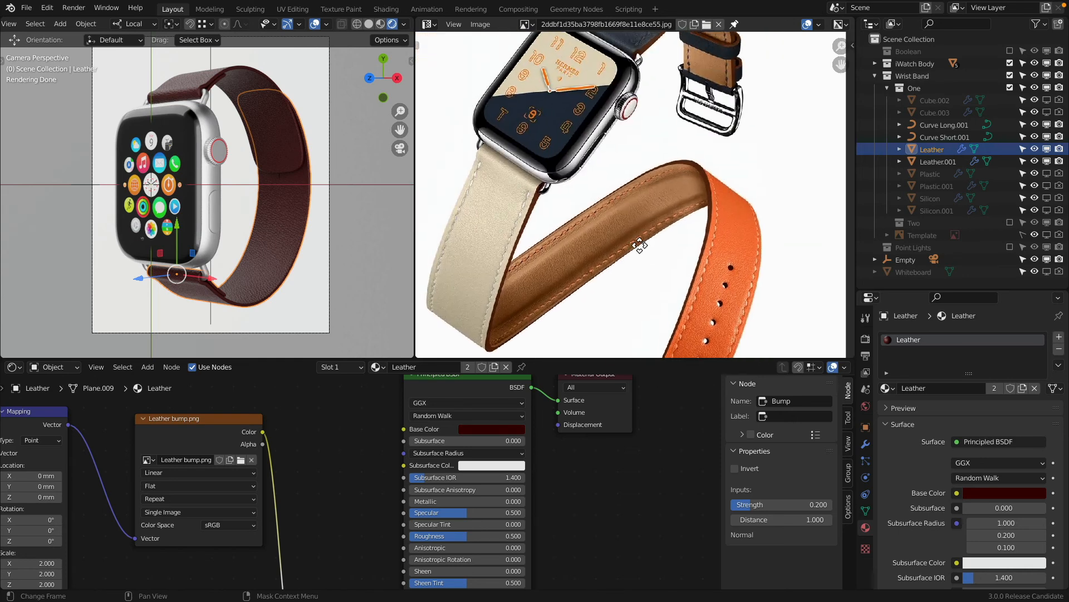
middle_drag(637, 241, 659, 225)
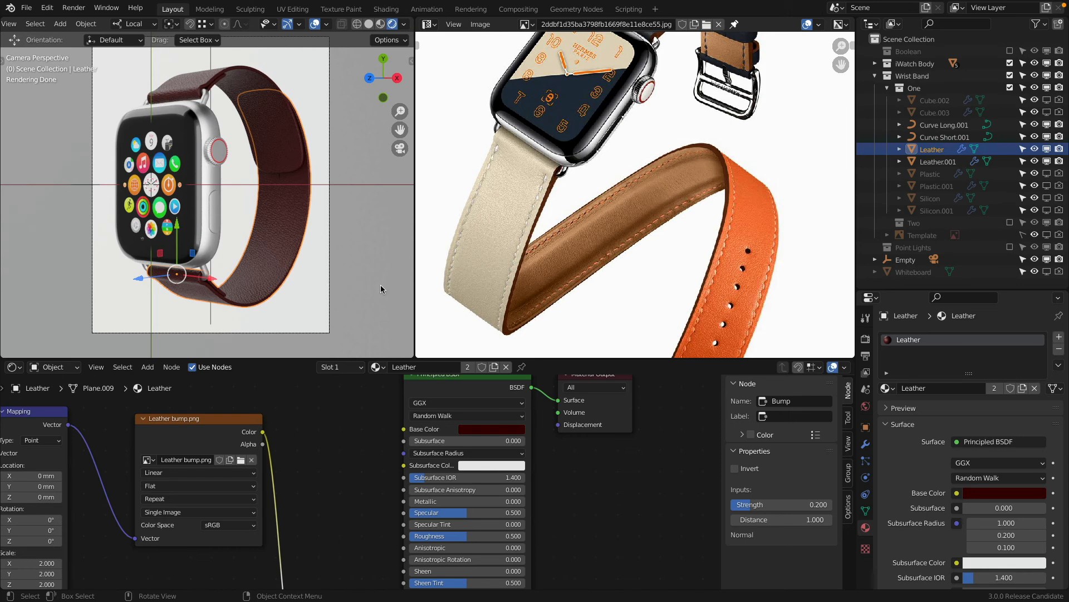
Rename the strap's material as Leather Orange.
double_click(940, 388)
text(Orange)
key(Return)
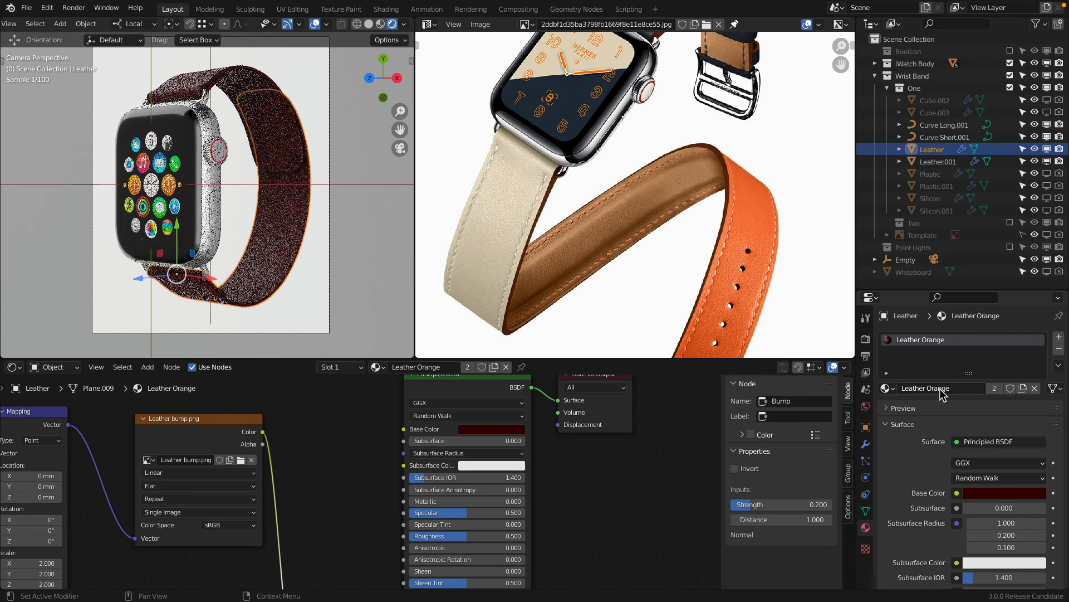
Sample the Base Color from the orange strap in the reference photo and shift its hue slightly toward red.
click(1009, 494)
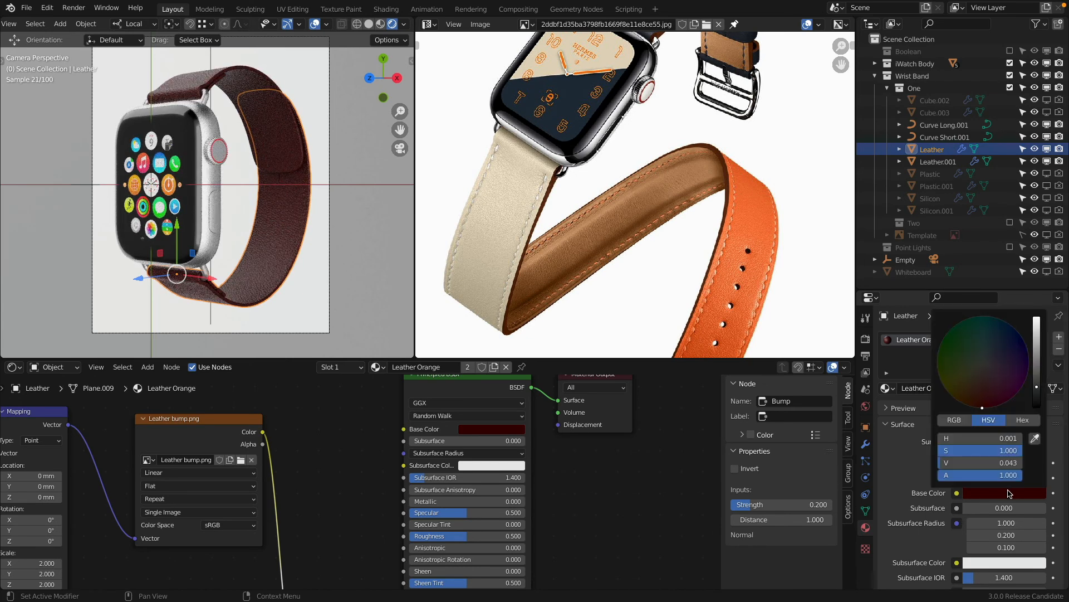
click(1034, 438)
click(750, 215)
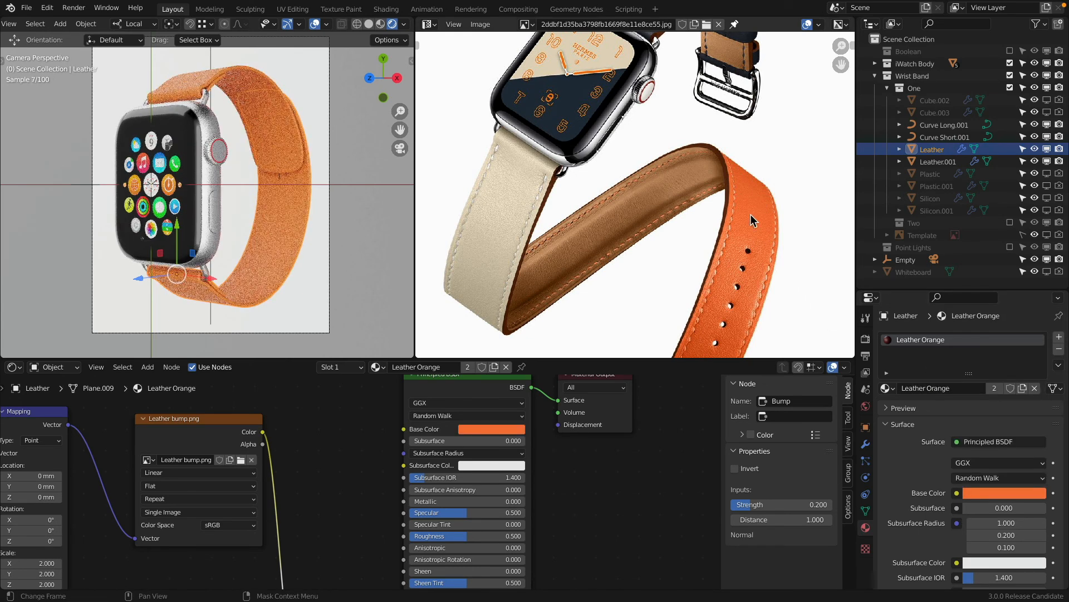
click(1006, 493)
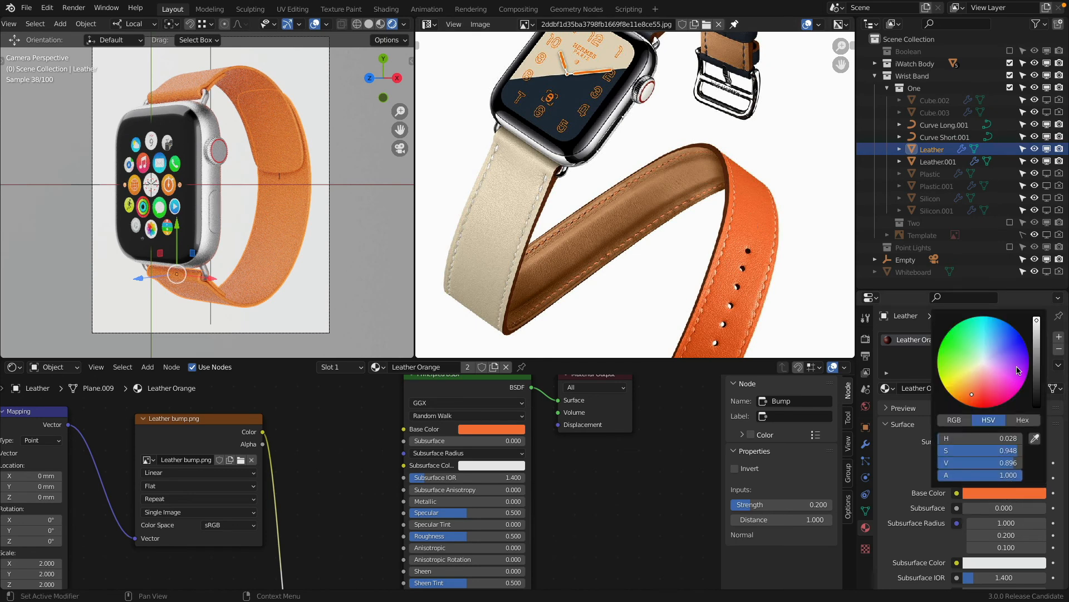
click(973, 401)
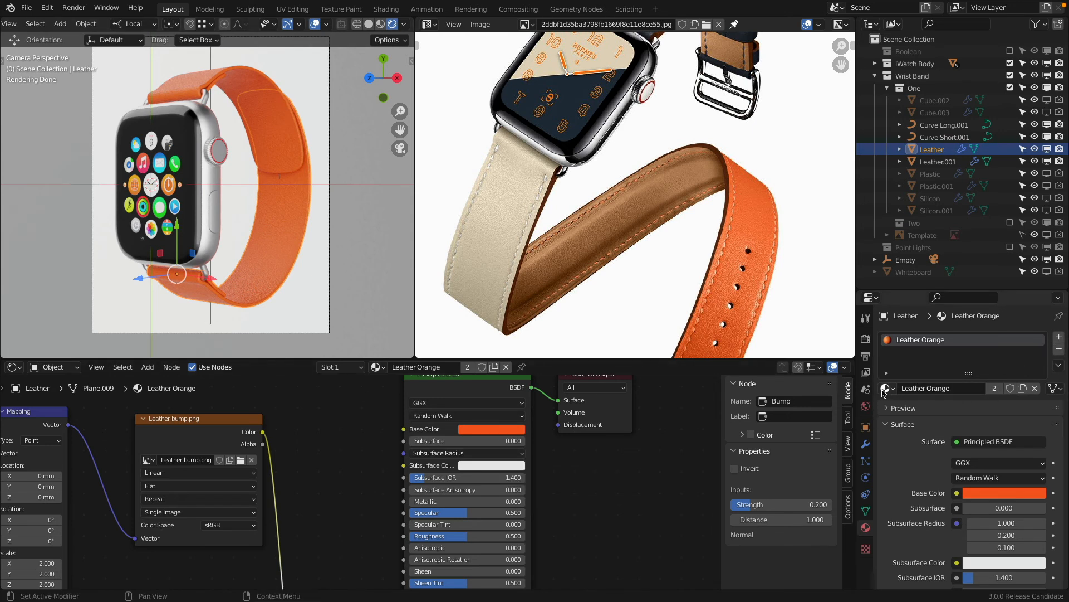
Duplicate the Leather Orange material, then add a second material slot and assign the original Leather Orange to it.
click(1024, 389)
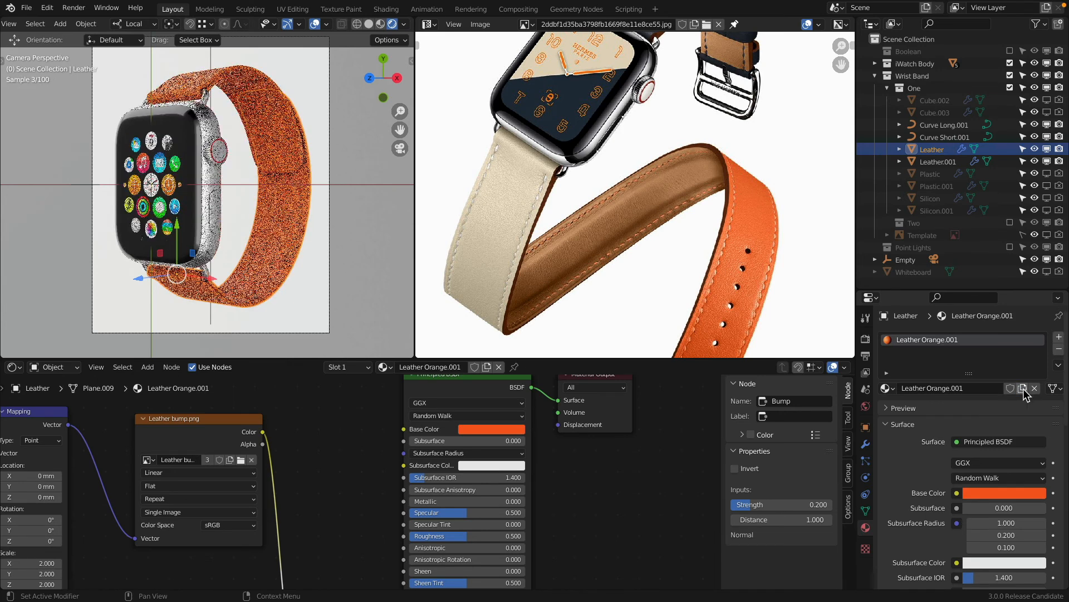
scroll(932, 350, down, 1)
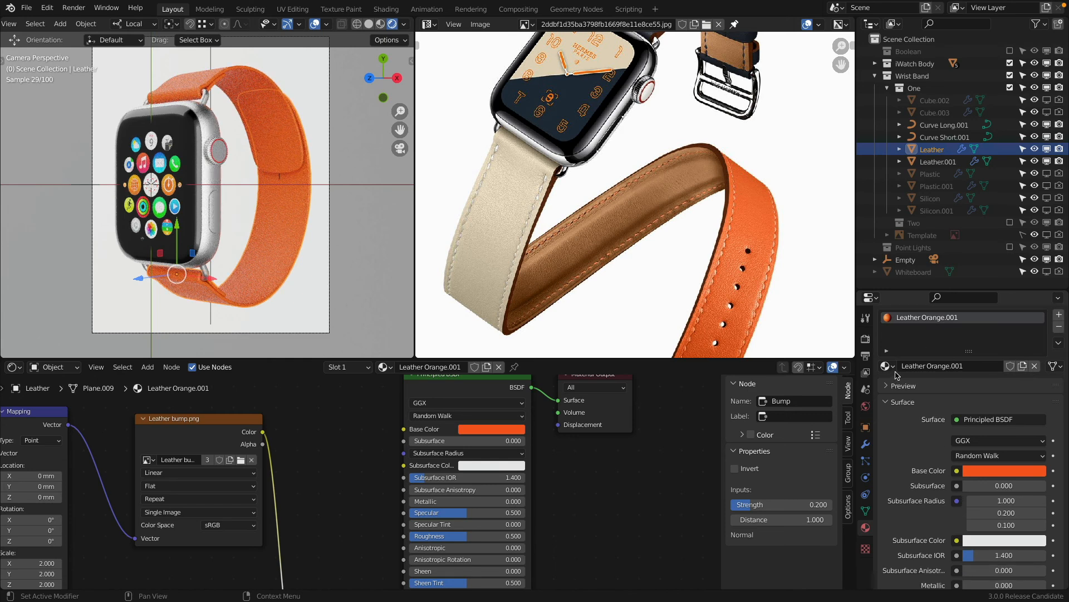
scroll(895, 377, up, 1)
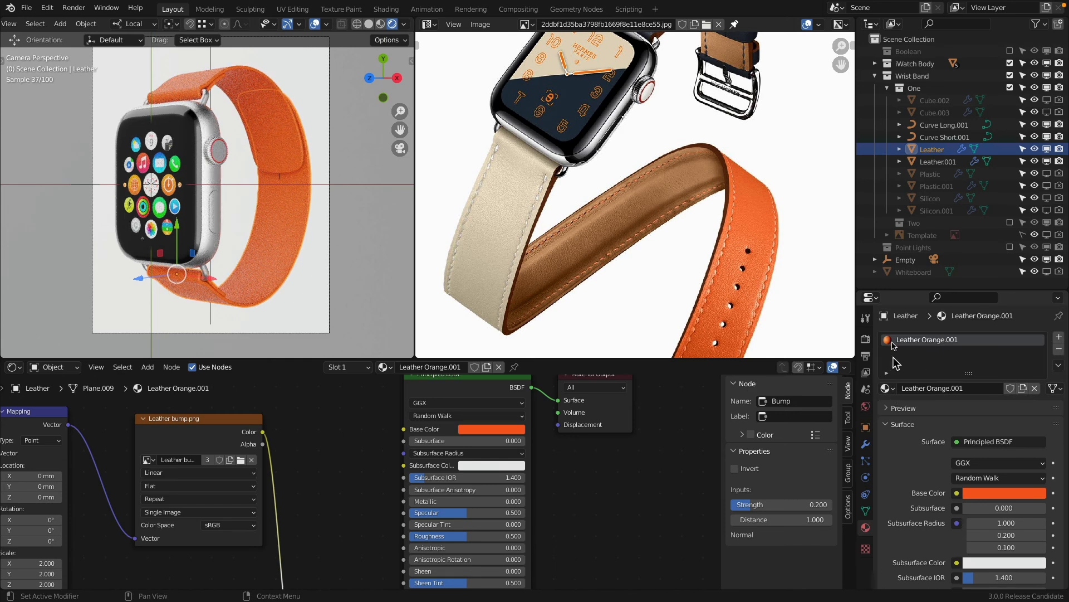
click(1056, 339)
click(887, 407)
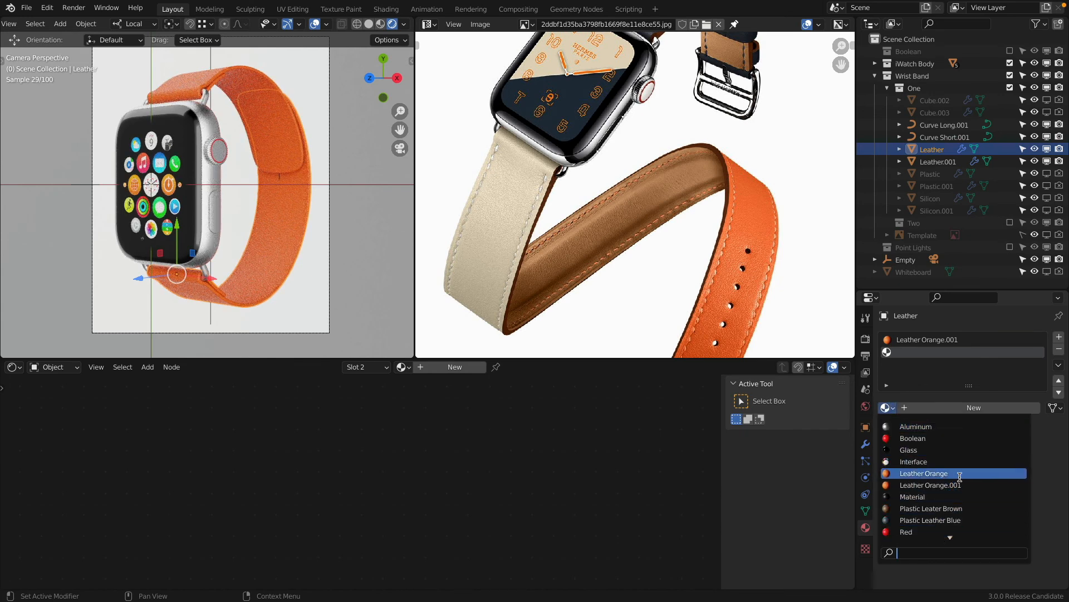
click(936, 474)
Rename the duplicated material in the first slot as Leather Orange.
click(962, 342)
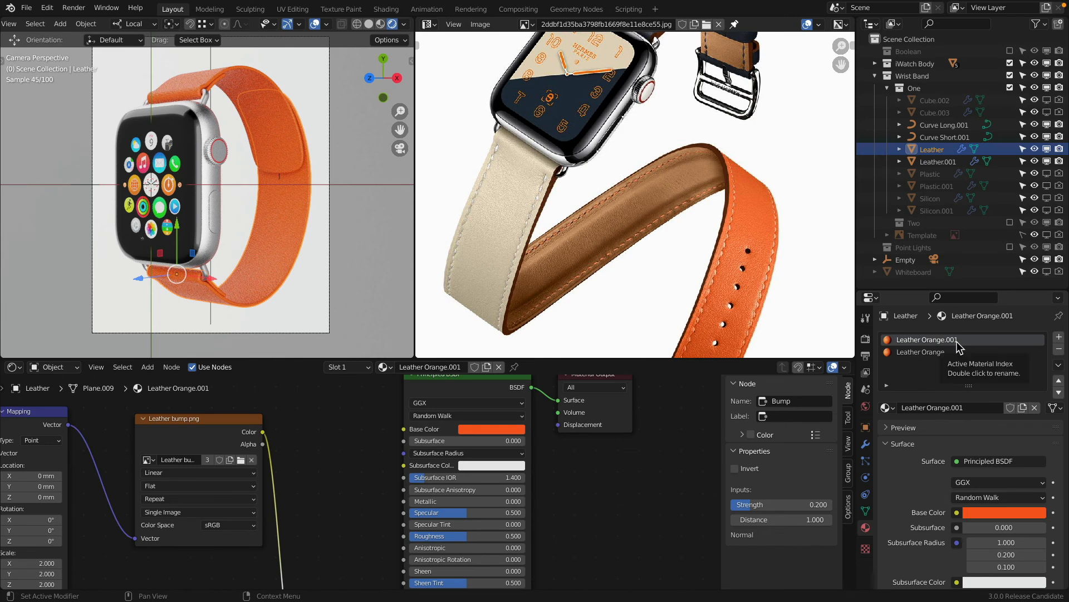
double_click(959, 341)
click(965, 340)
key(BackSpace)
key(BackSpace)
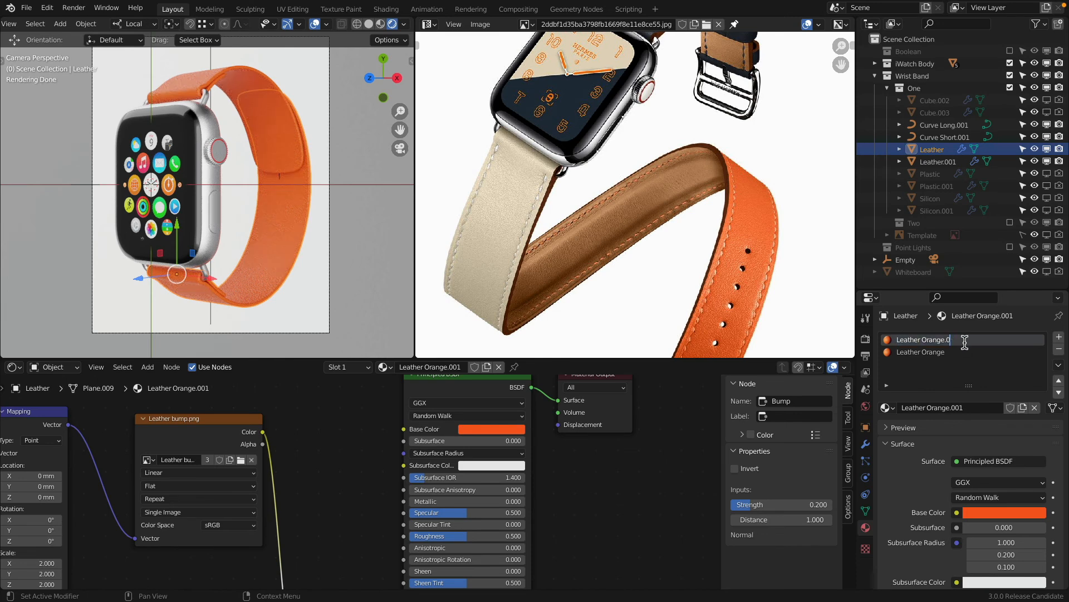
key(BackSpace)
key(BackSpace)
key(Return)
Rename the material in the second slot as Leather Sand.
double_click(966, 351)
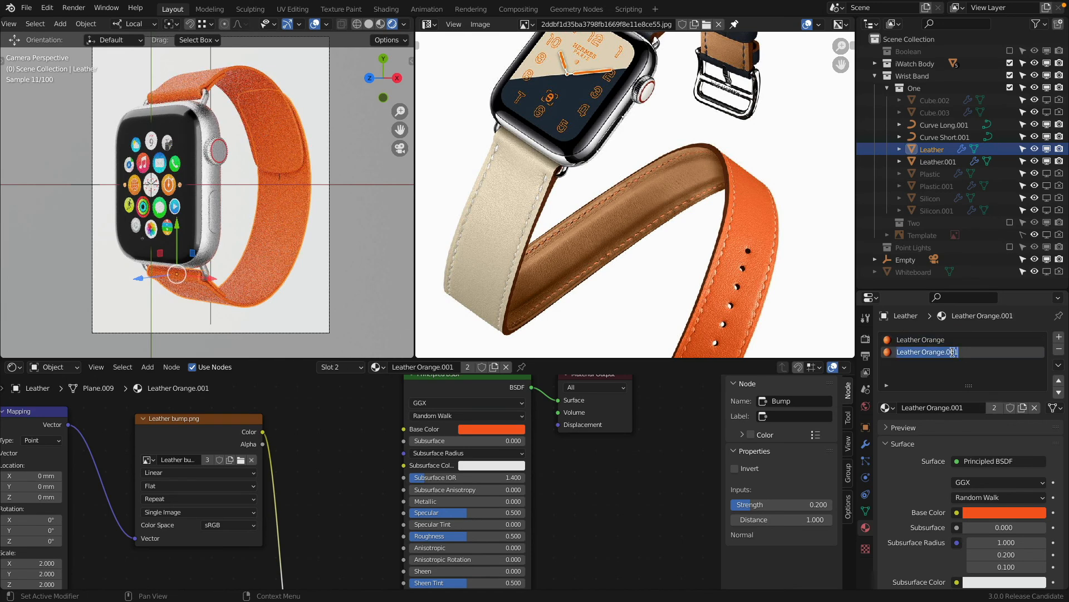
click(965, 353)
key(BackSpace)
key(BackSpace)
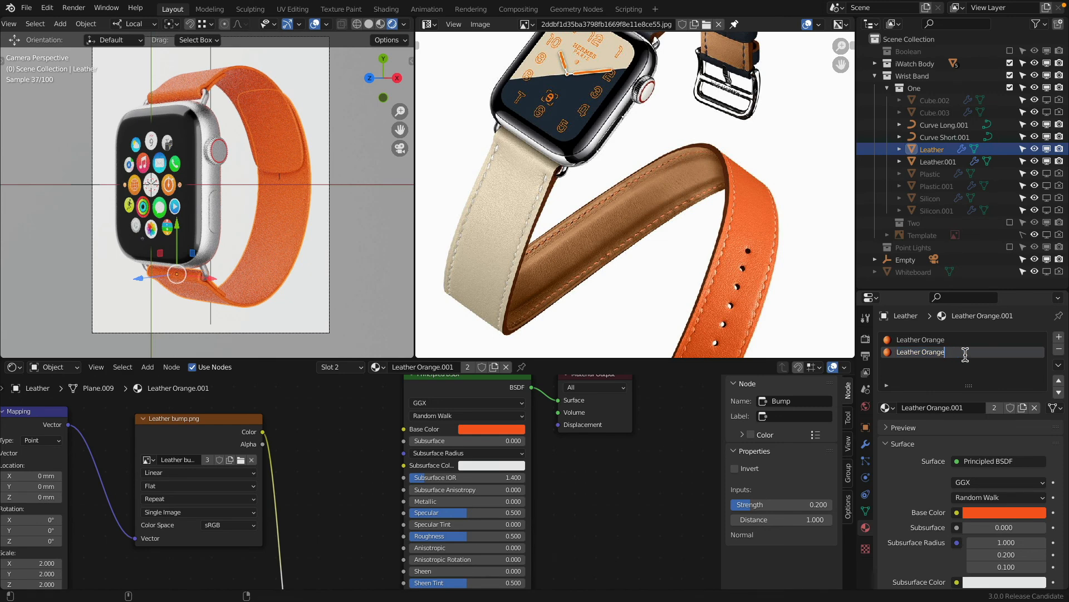
key(shift+Left)
key(shift+Left)
text(S)
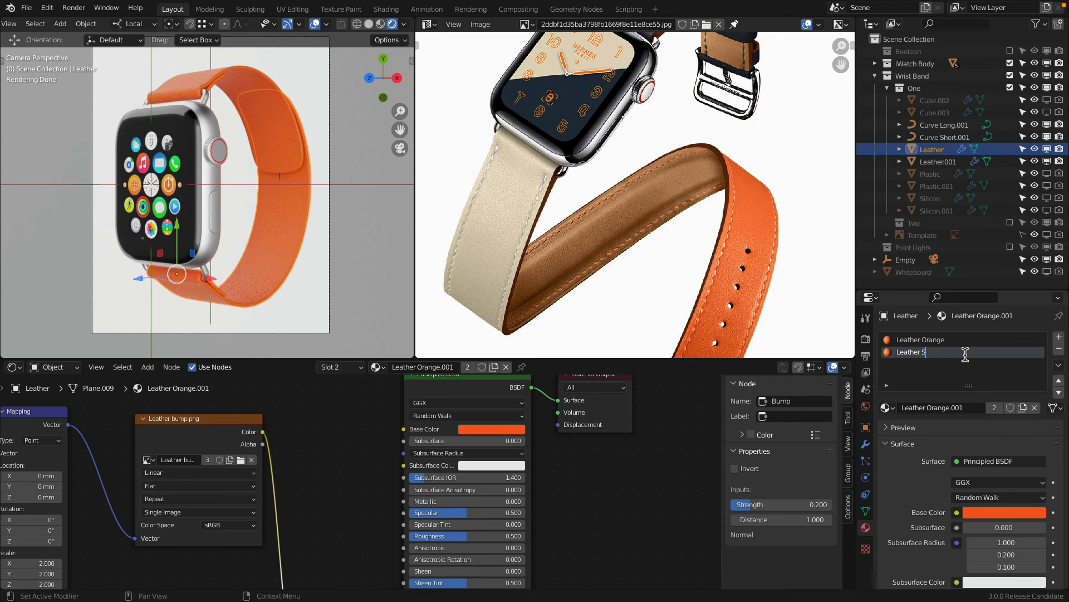
text(and)
key(Return)
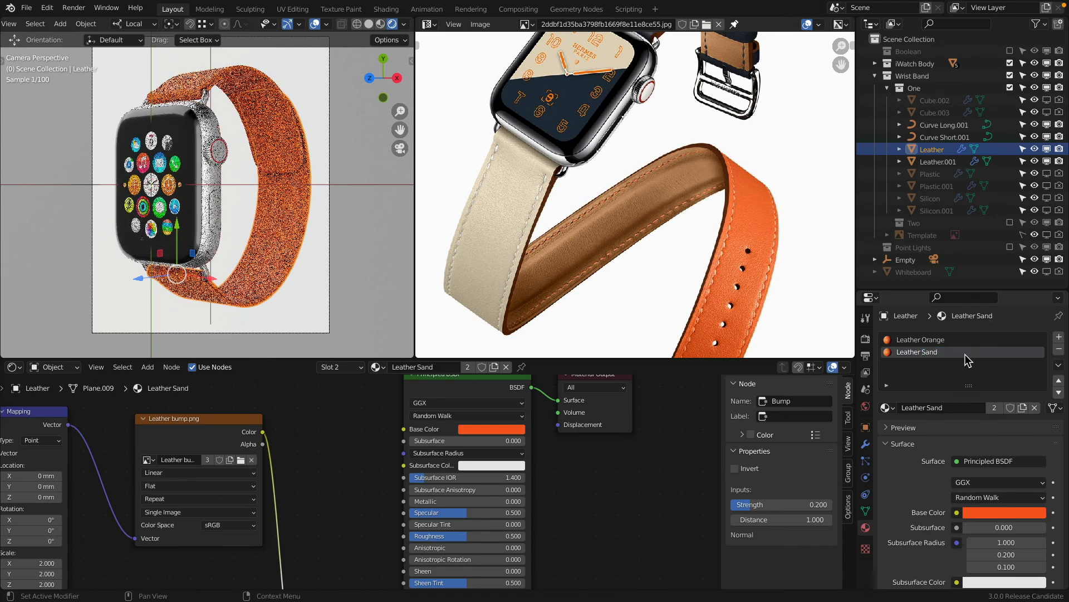
Sample the Leather Sand material's Base Color from the sand-colored strap in the reference photo.
click(997, 512)
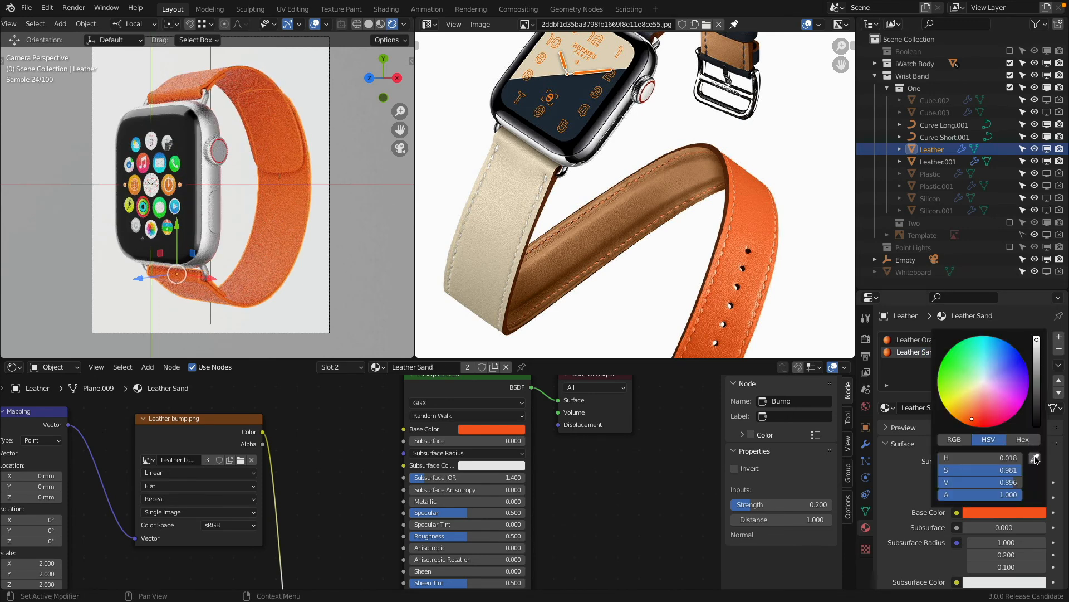
click(1035, 458)
click(507, 225)
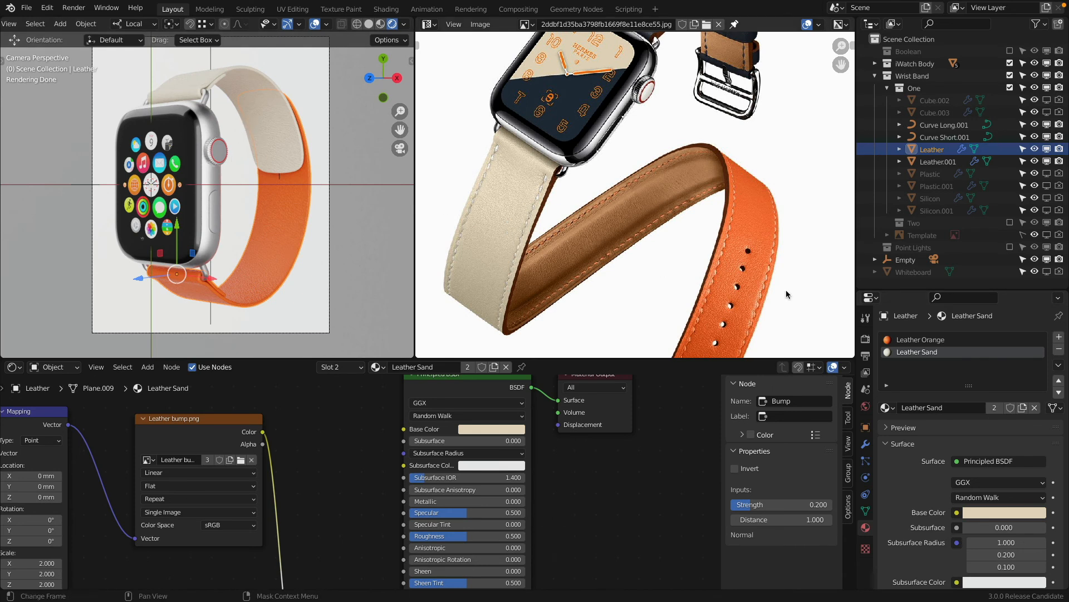
Add a third material slot with a new material and replace its default nodes with a copy of all Leather Sand nodes.
click(1059, 337)
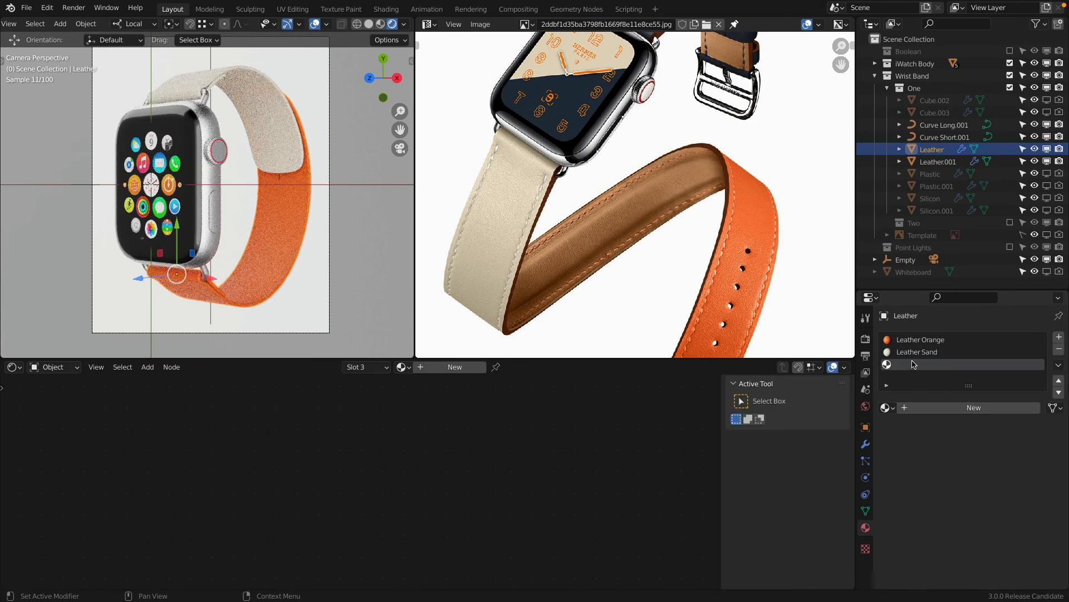
click(914, 352)
key(Home)
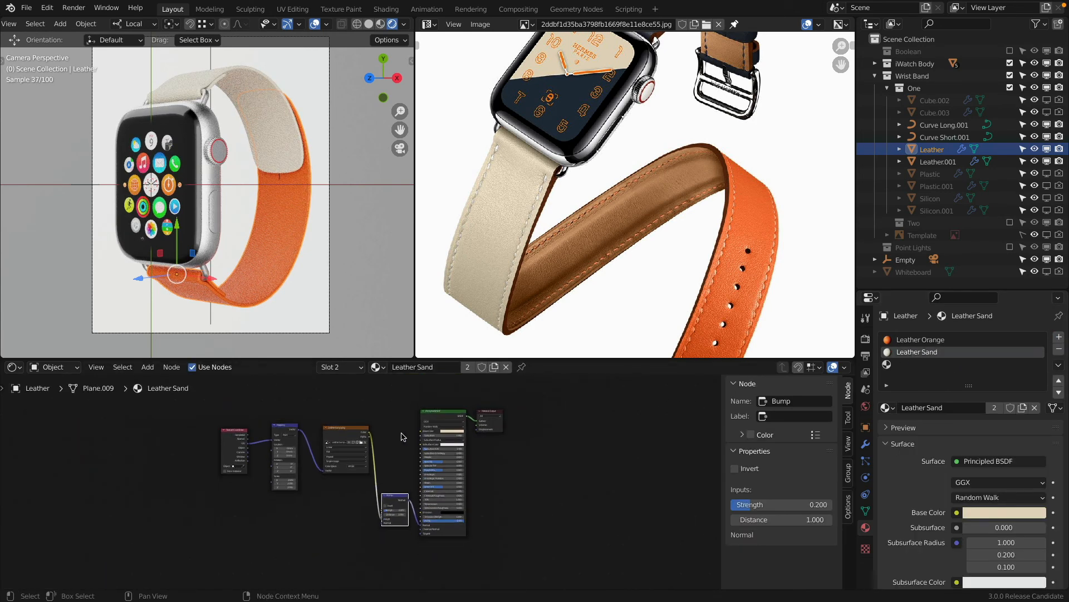
key(a)
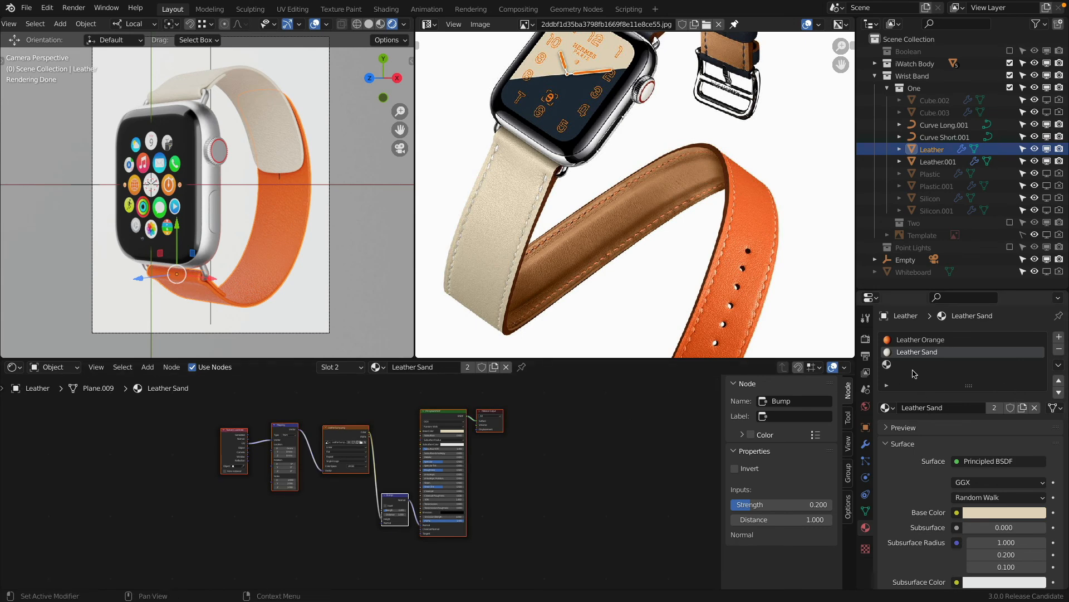
click(911, 365)
click(970, 407)
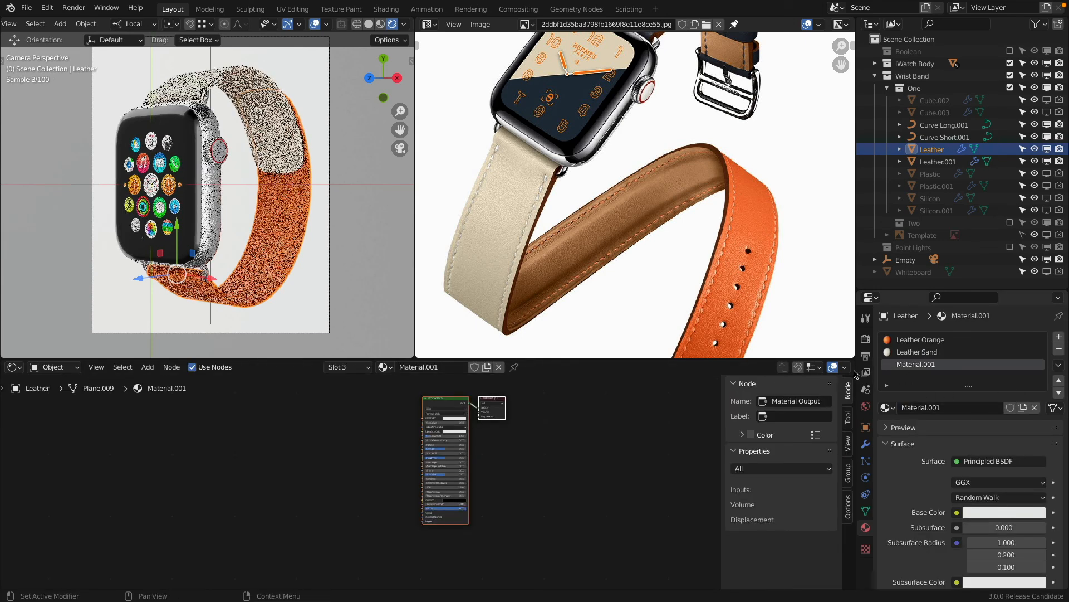
key(x)
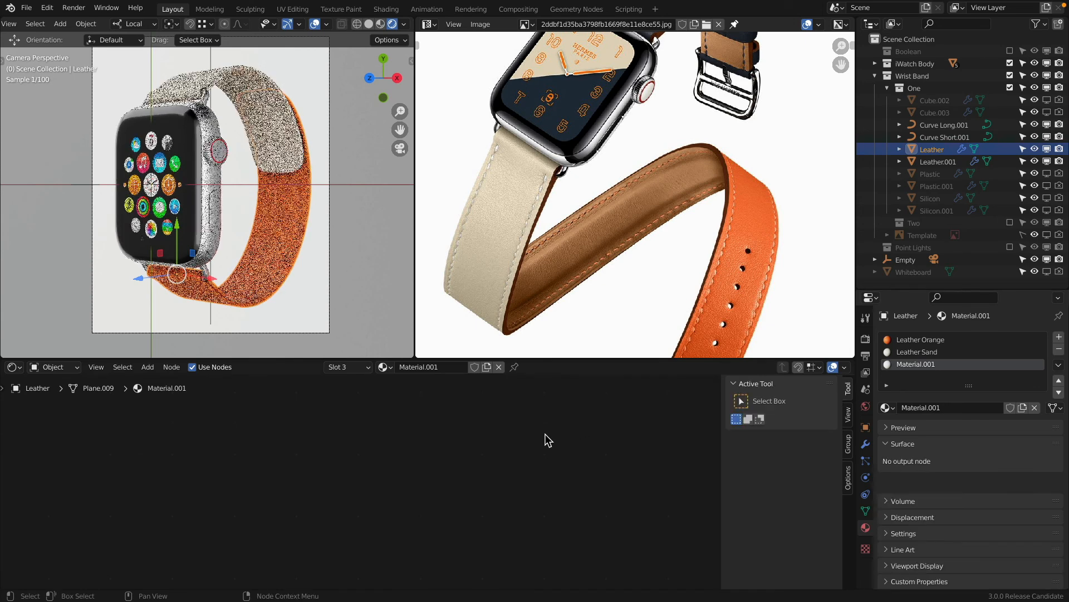
key(ctrl+v)
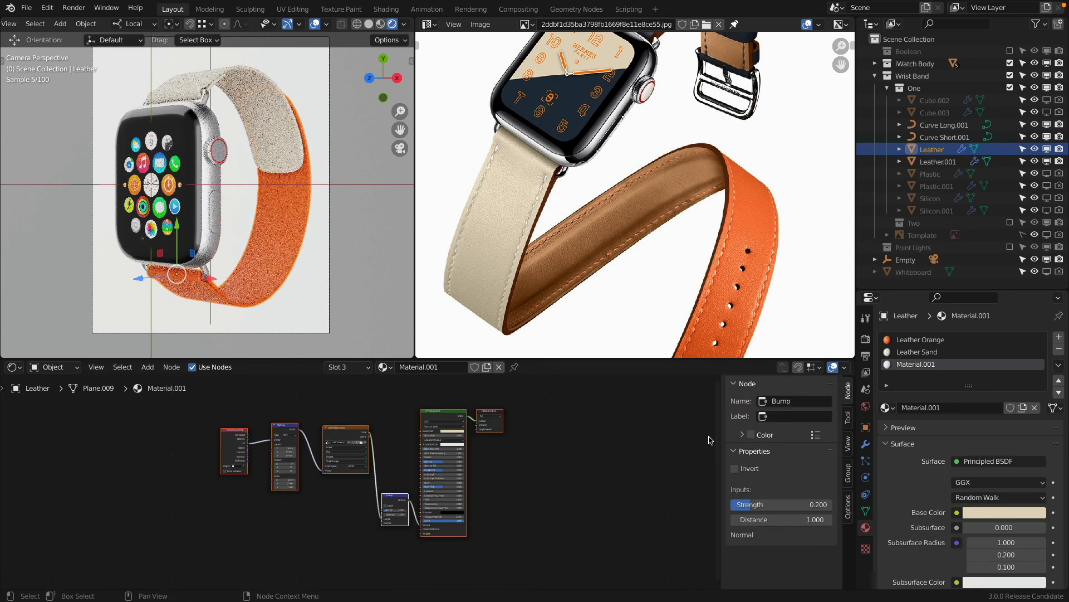
Rename the new material in the third slot as Leather Side.
double_click(947, 407)
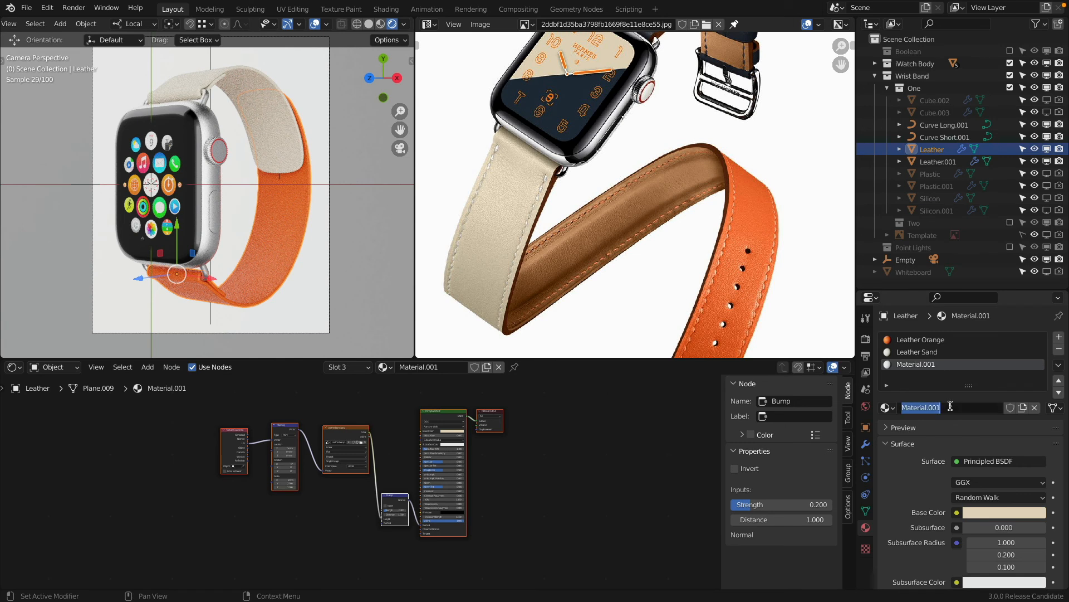
text(Side)
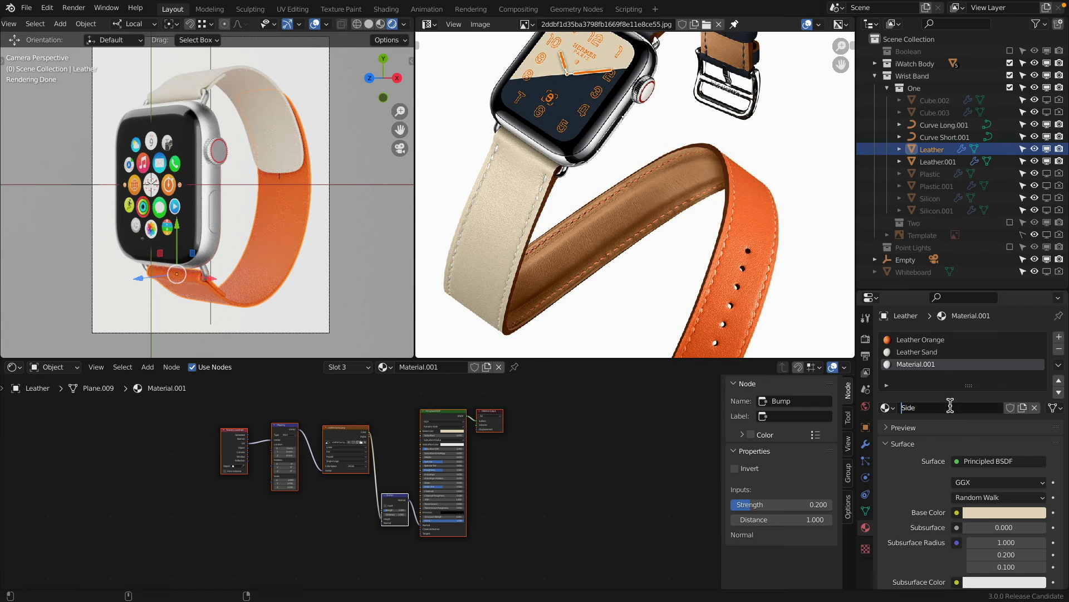
text(Leather)
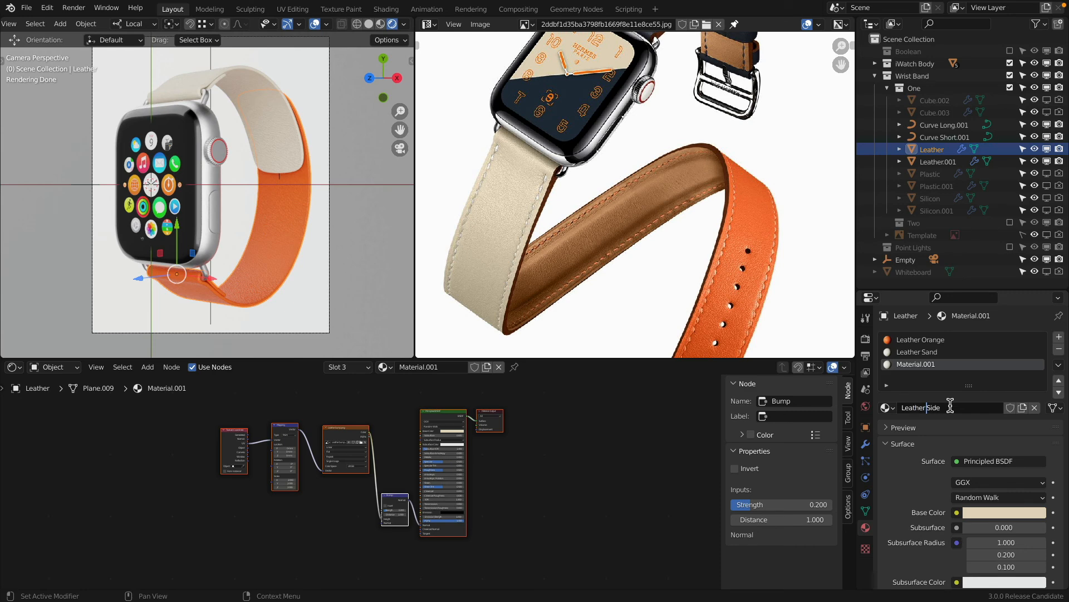
key(Return)
scroll(294, 425, up, 1)
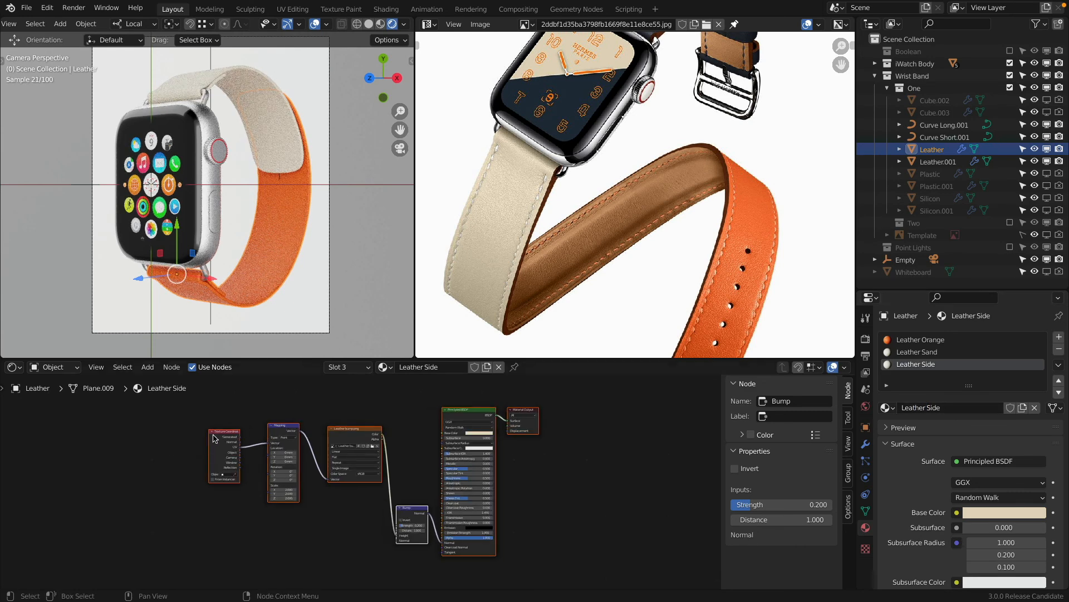
scroll(277, 443, up, 3)
click(294, 424)
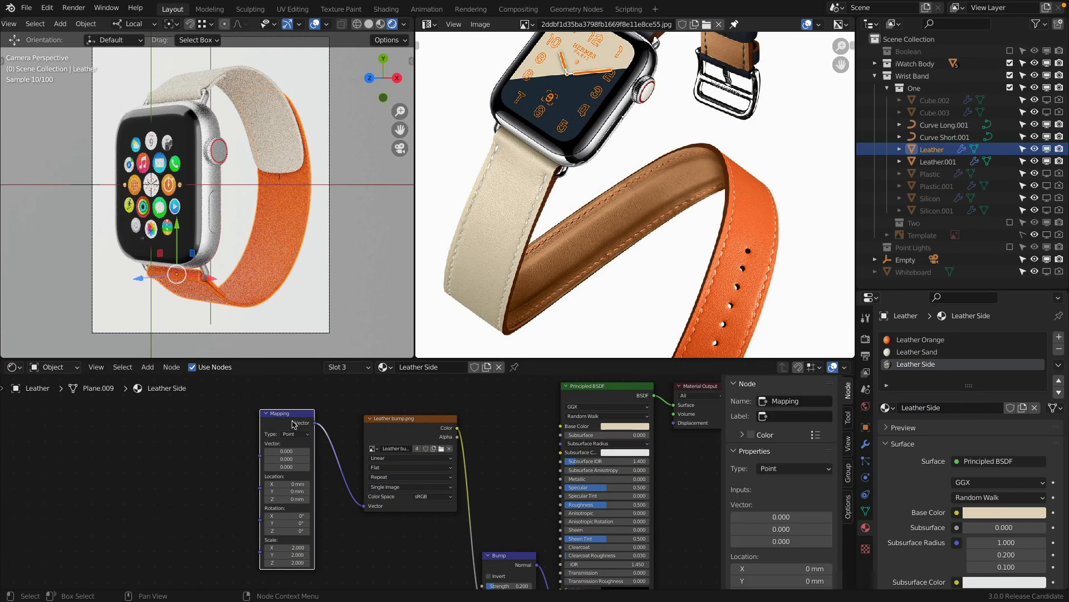
click(215, 440)
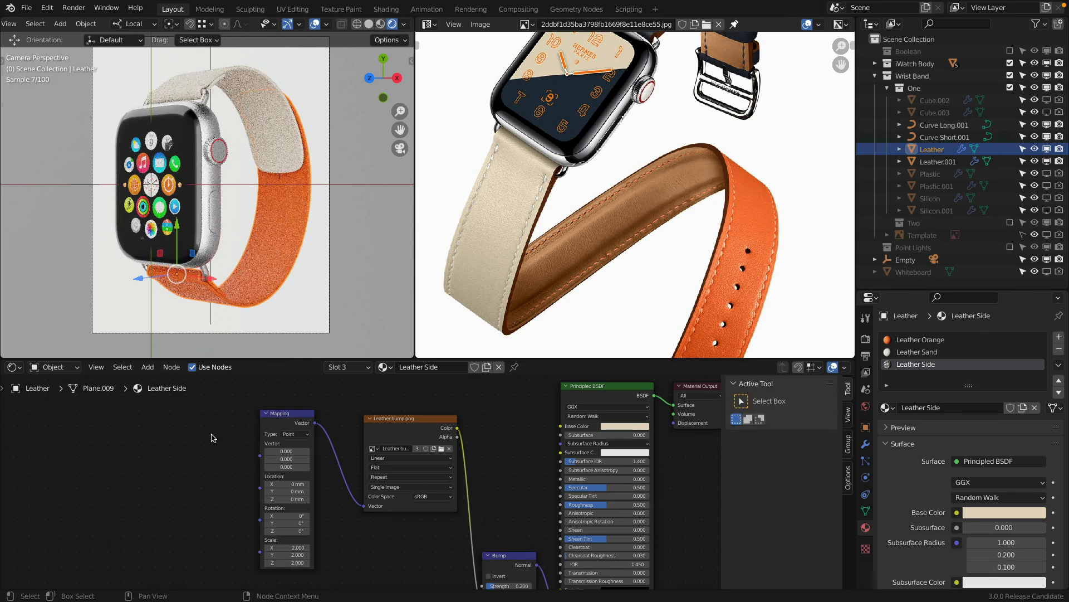
key(ctrl+z)
key(ctrl+z)
key(ctrl+z)
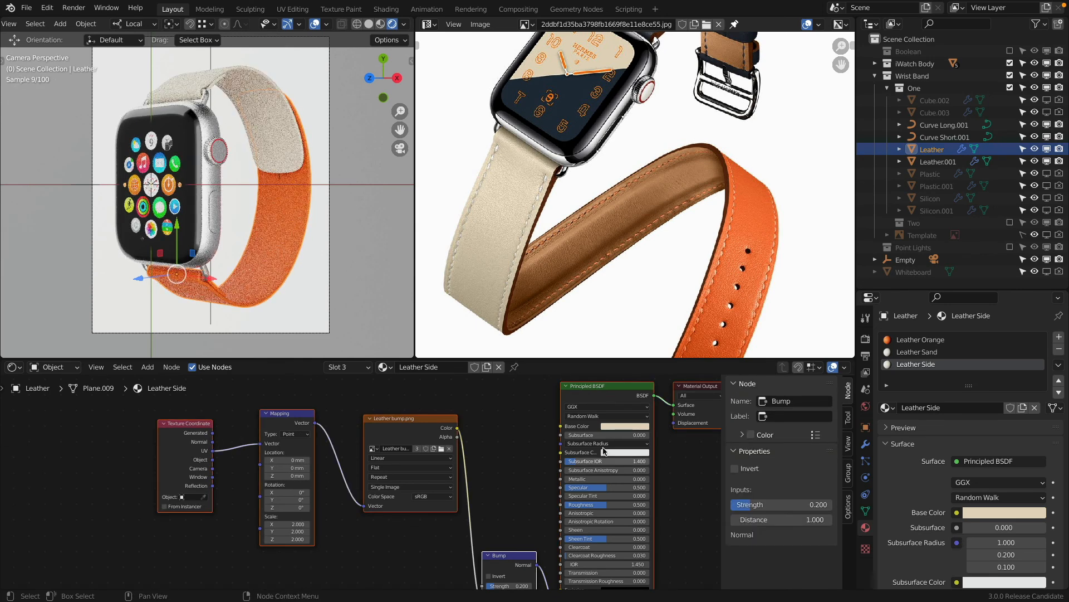
Sample the Leather Side material's Base Color from the dark brown strap edge in the reference photo.
scroll(536, 253, up, 6)
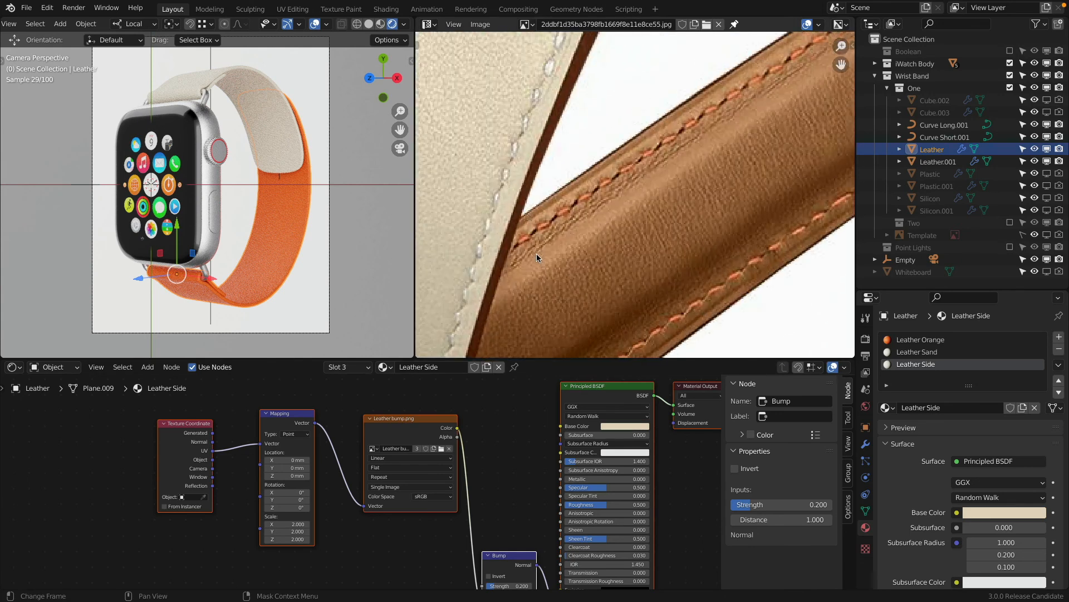
click(635, 426)
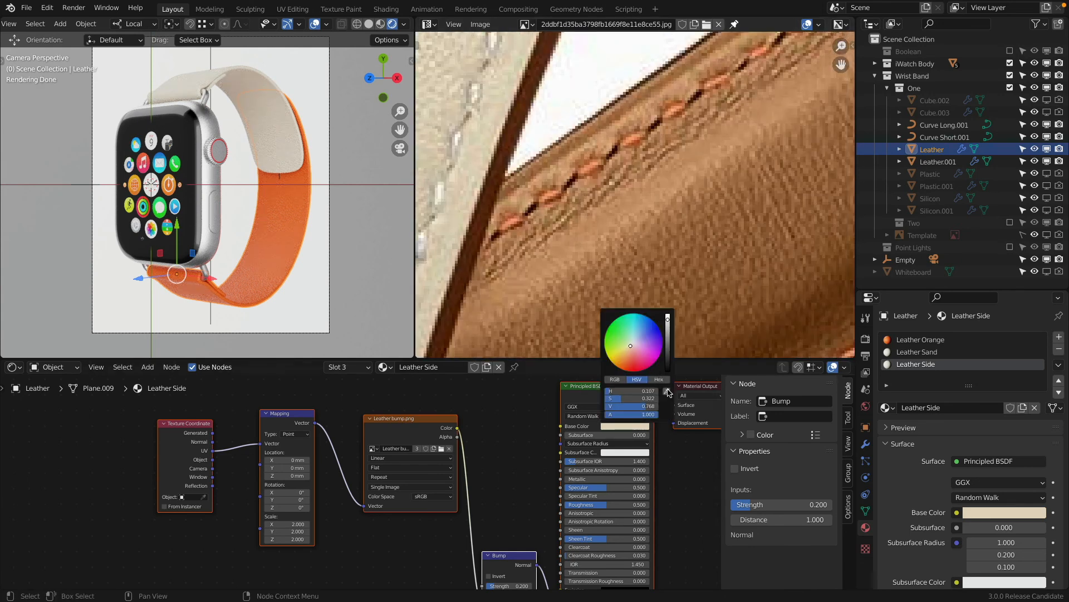
click(668, 392)
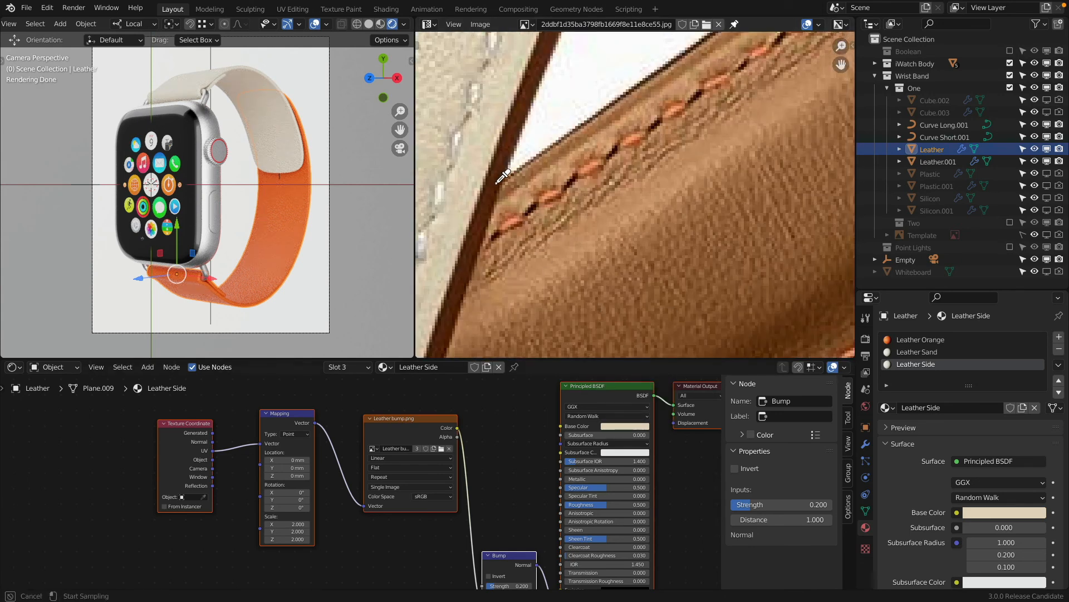
click(495, 182)
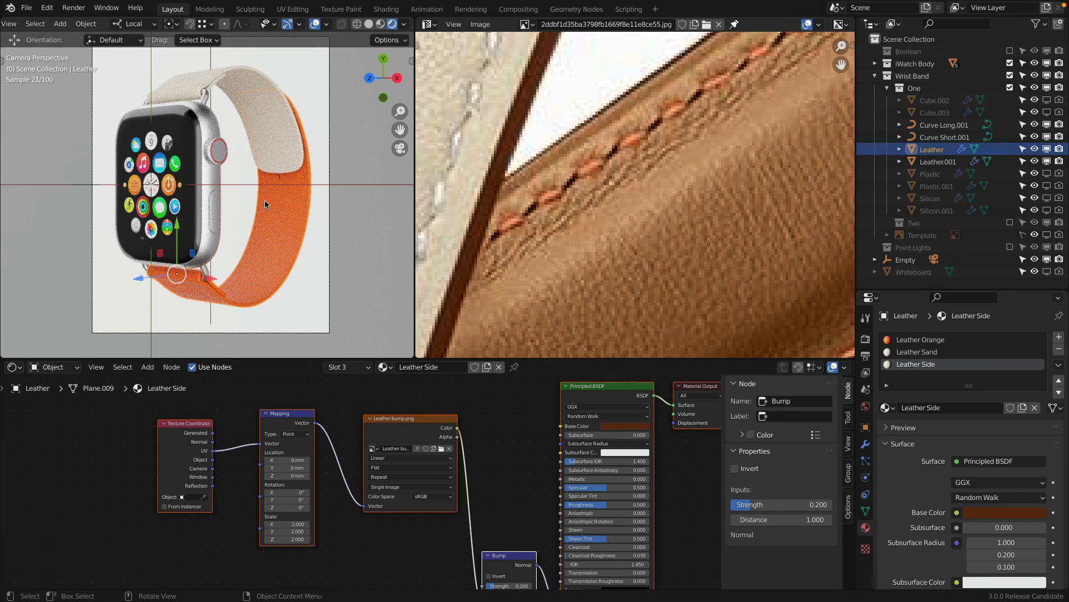
Switch the viewport to Material Preview and isolate the upper sand strap by hiding all other objects.
scroll(356, 189, down, 5)
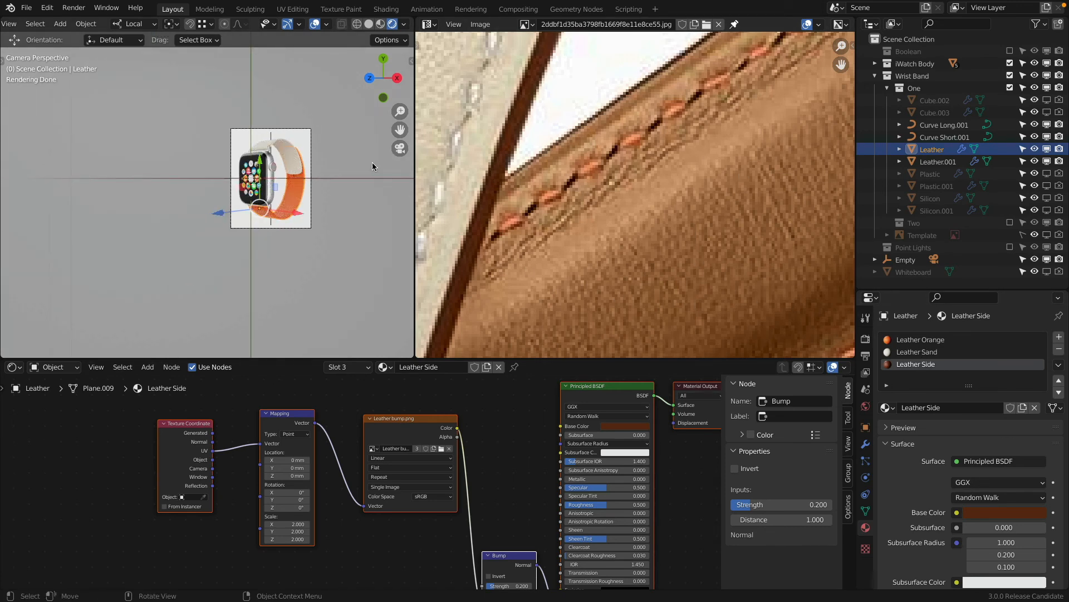
key(z)
click(384, 160)
scroll(257, 123, up, 5)
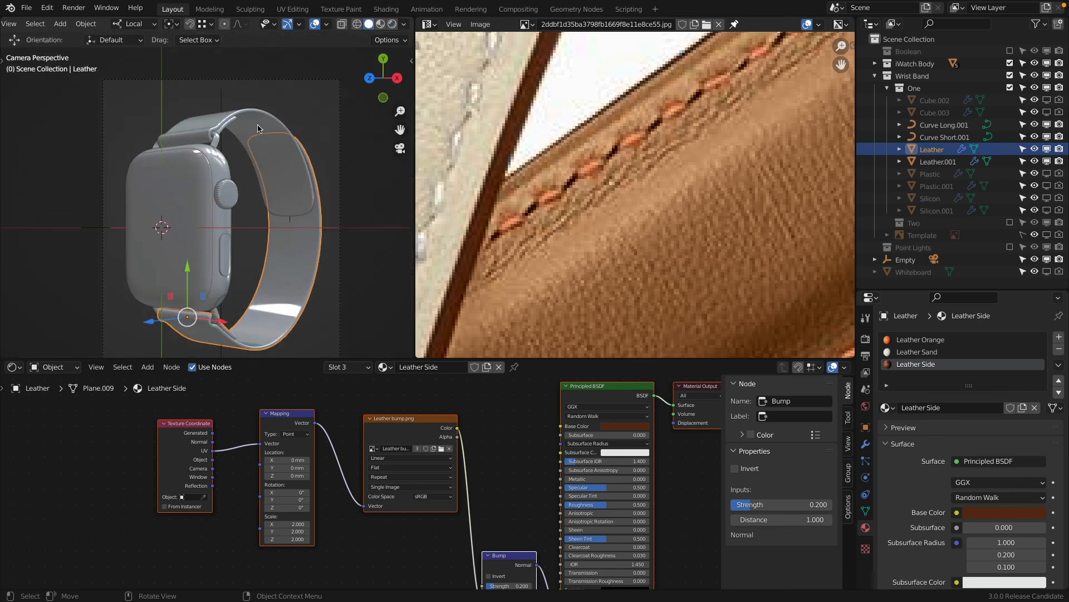
click(257, 123)
key(z)
click(260, 196)
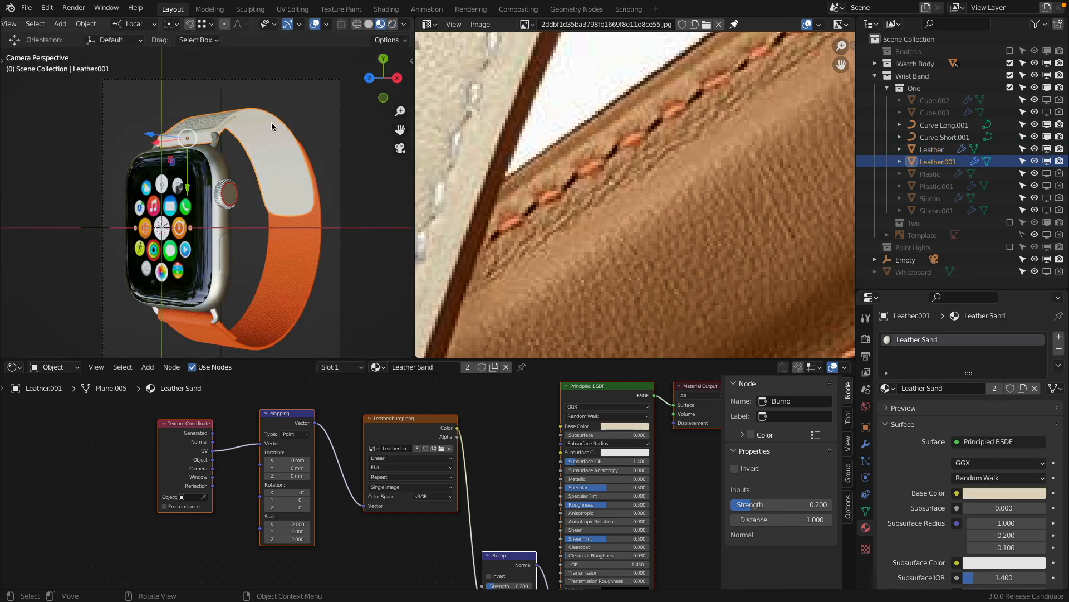
scroll(262, 182, up, 5)
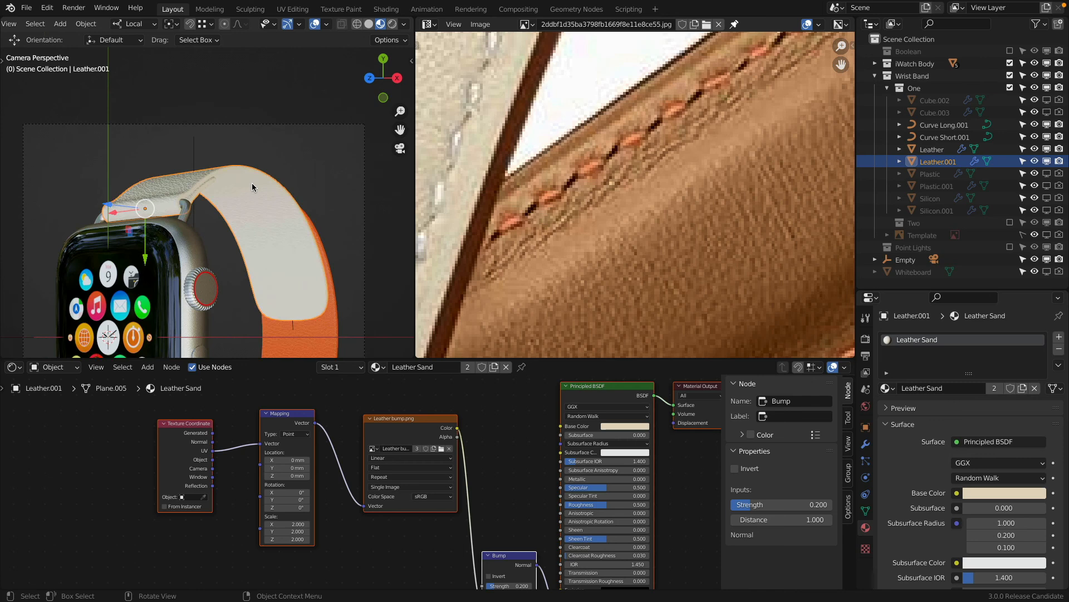
key(shift+h)
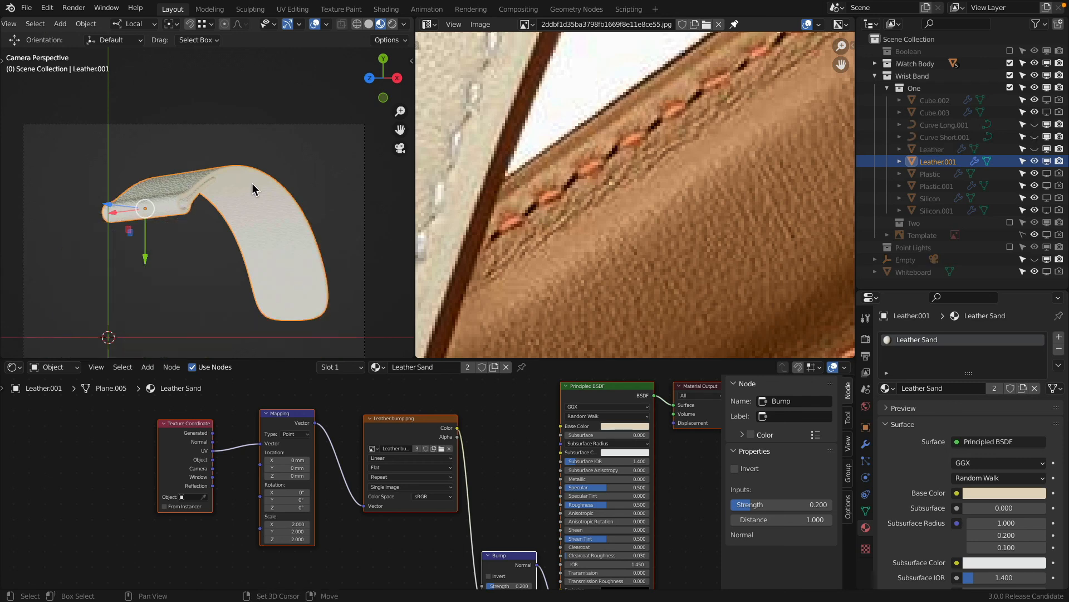
middle_drag(252, 183, 229, 202)
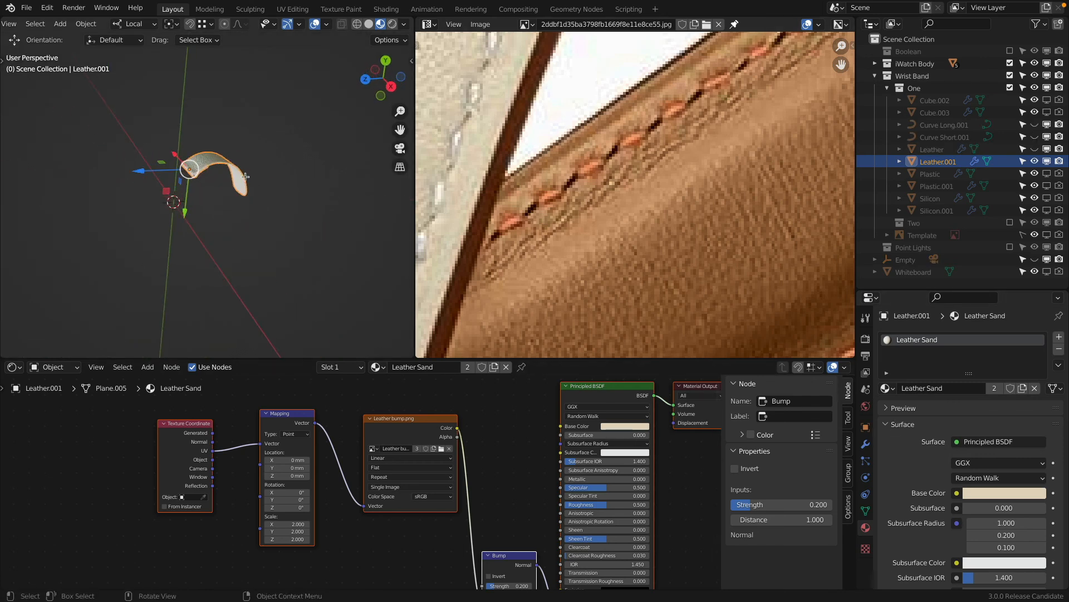
Enter Edit Mode on the isolated sand strap and add two empty material slots below Leather Sand.
key(Tab)
scroll(210, 157, up, 6)
shift+middle_drag(160, 182, 213, 206)
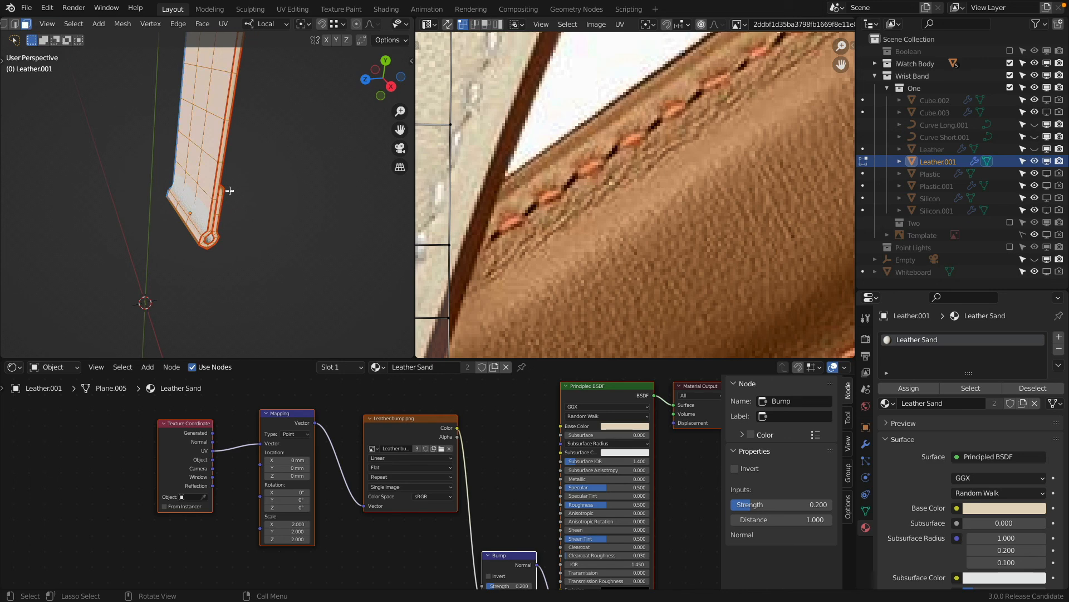
middle_drag(233, 209, 232, 209)
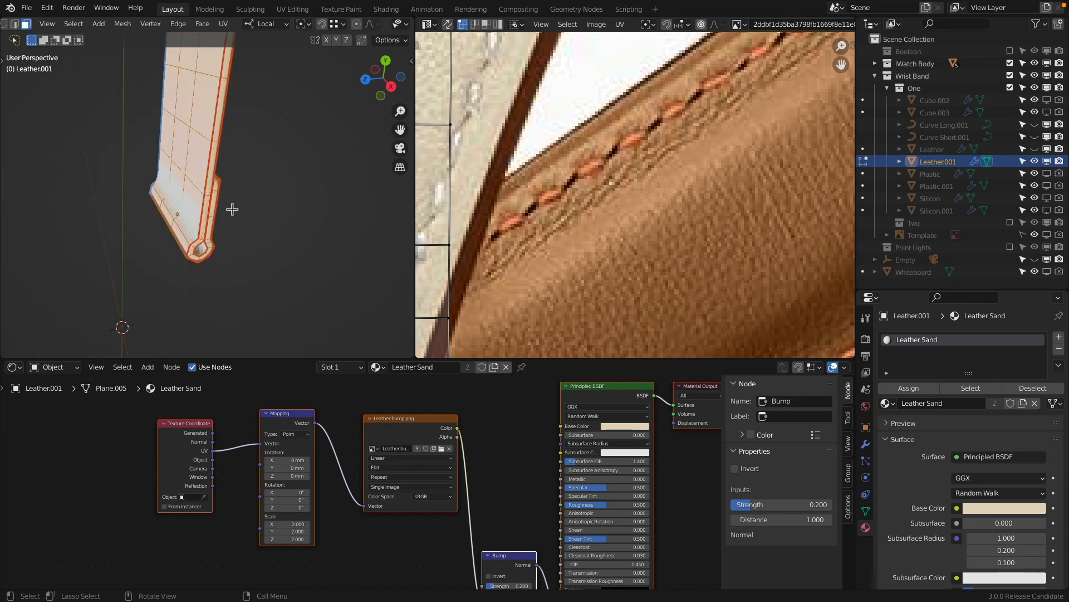
scroll(194, 171, down, 5)
shift+middle_drag(216, 118, 230, 223)
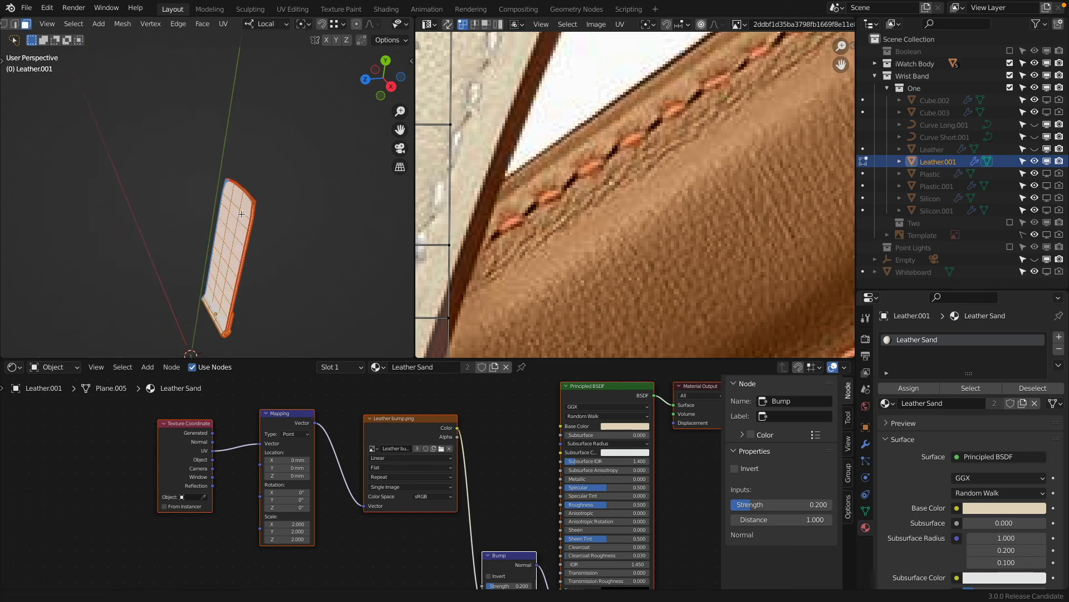
shift+middle_drag(396, 263, 406, 156)
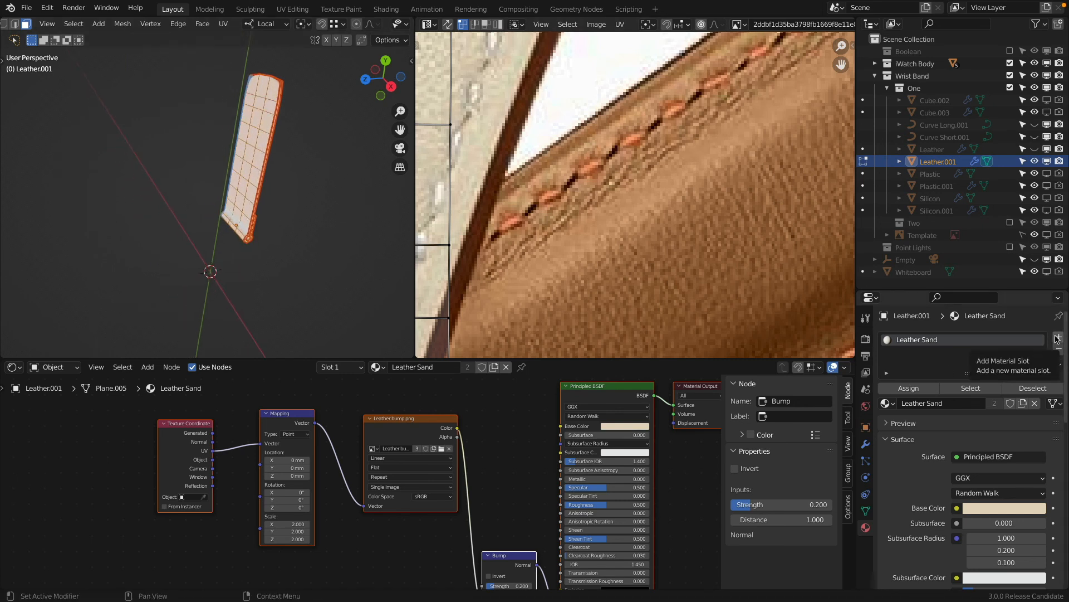
key(Tab)
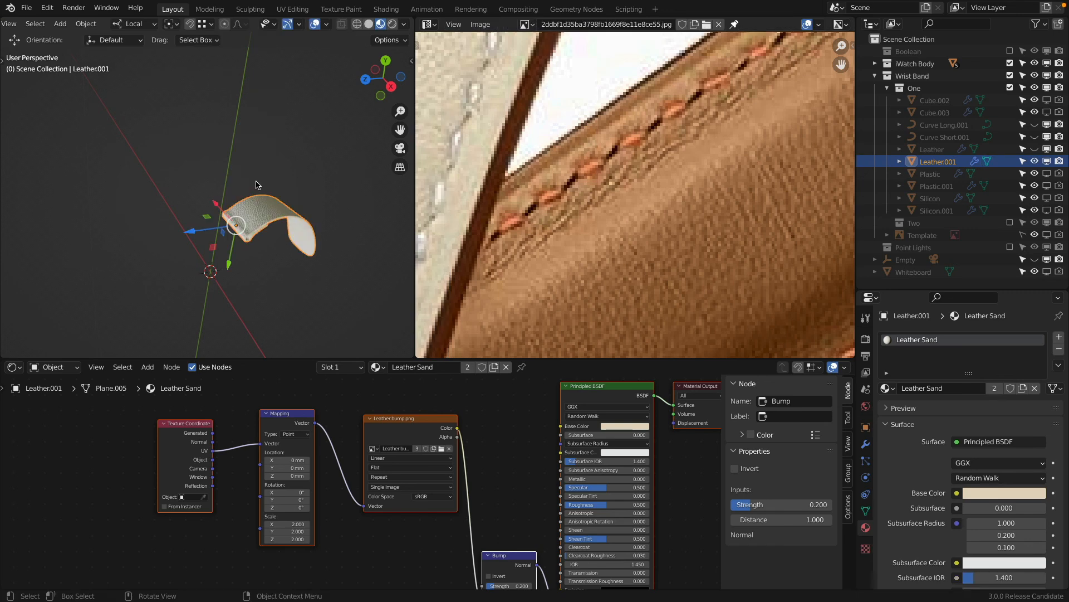
key(Tab)
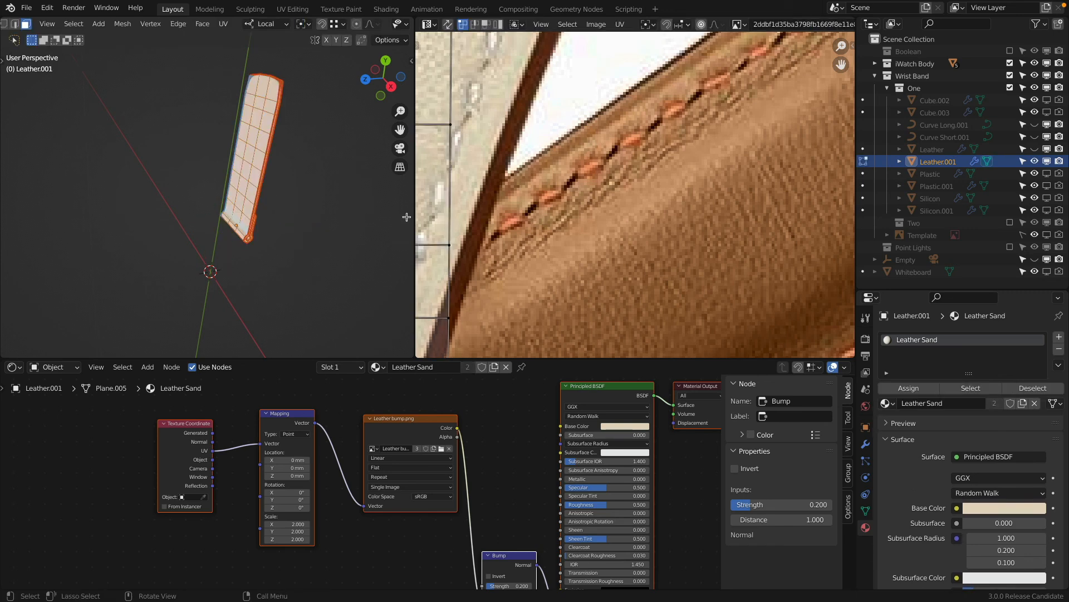
click(1058, 338)
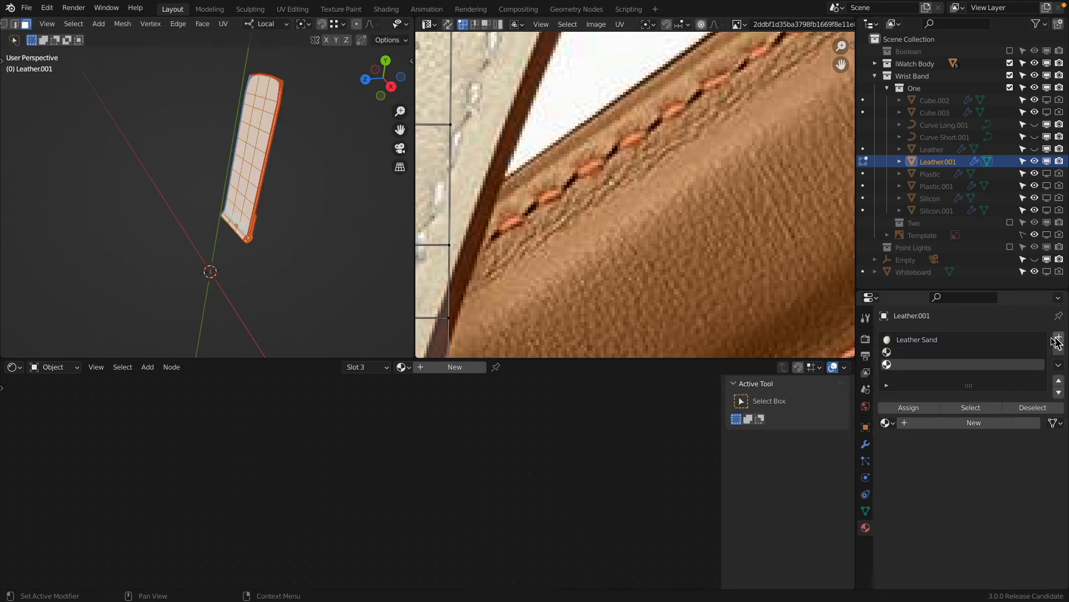
click(1057, 338)
Set the sand strap's second material slot to the existing Leather Orange material.
click(903, 341)
click(899, 352)
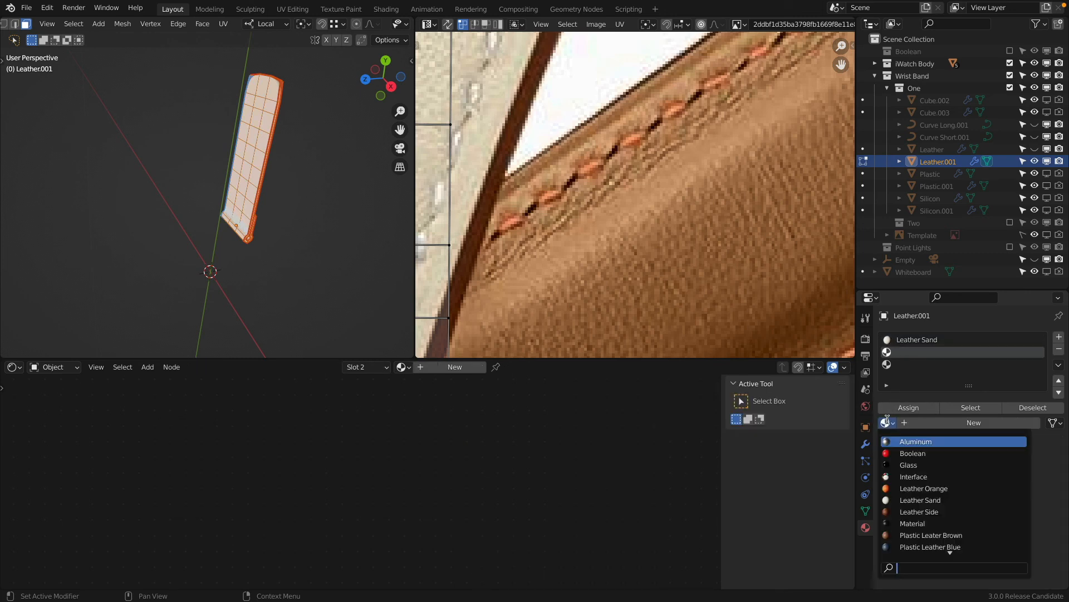
click(888, 422)
click(947, 488)
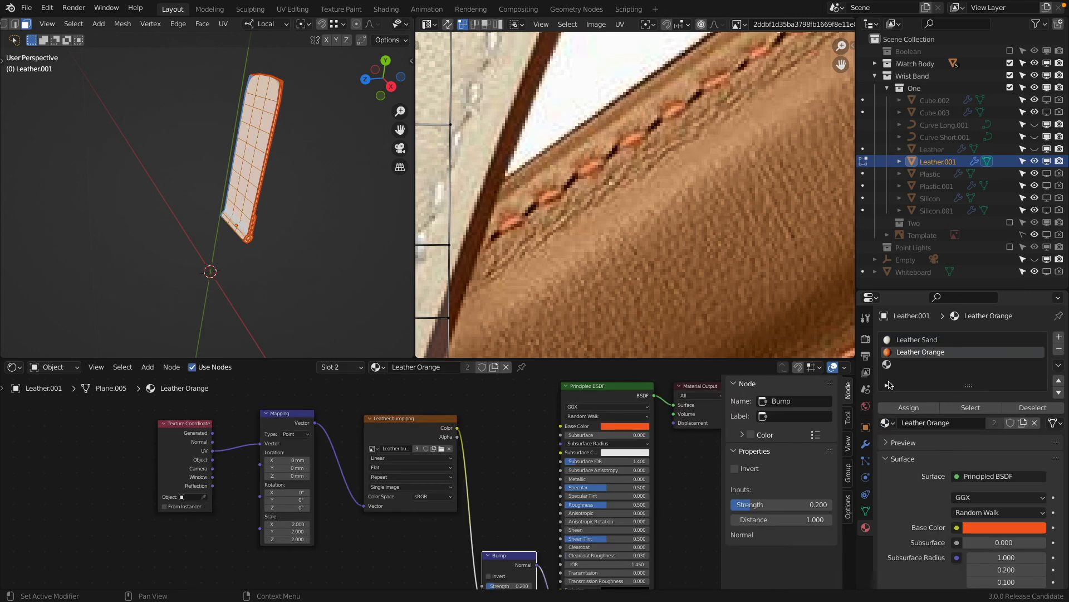
Set the strap's third material slot to the existing Leather Side material and assign Leather Orange to all of its faces.
click(897, 365)
click(887, 422)
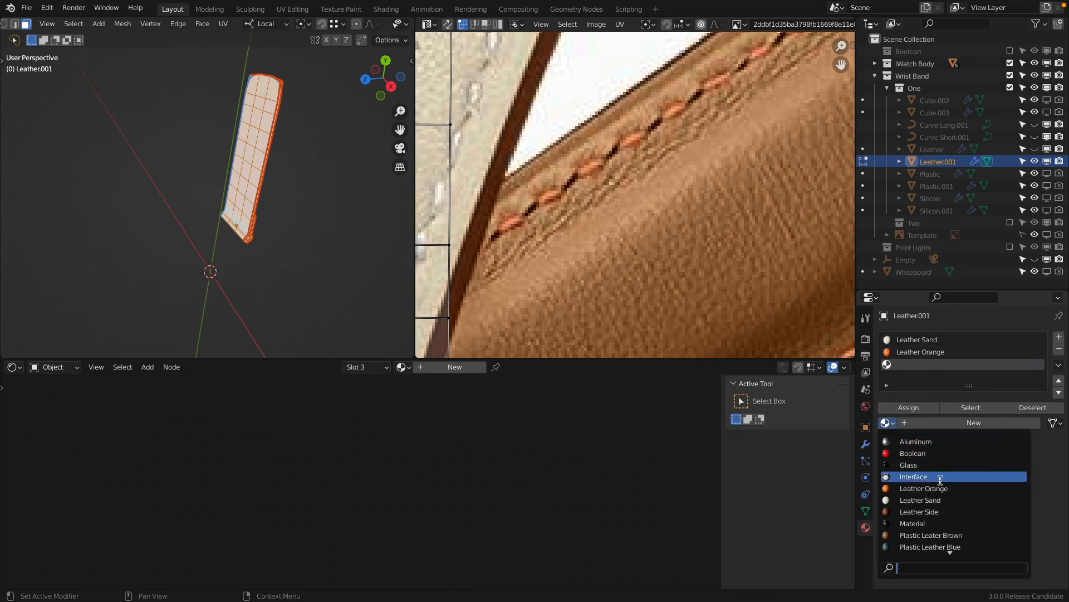
click(947, 511)
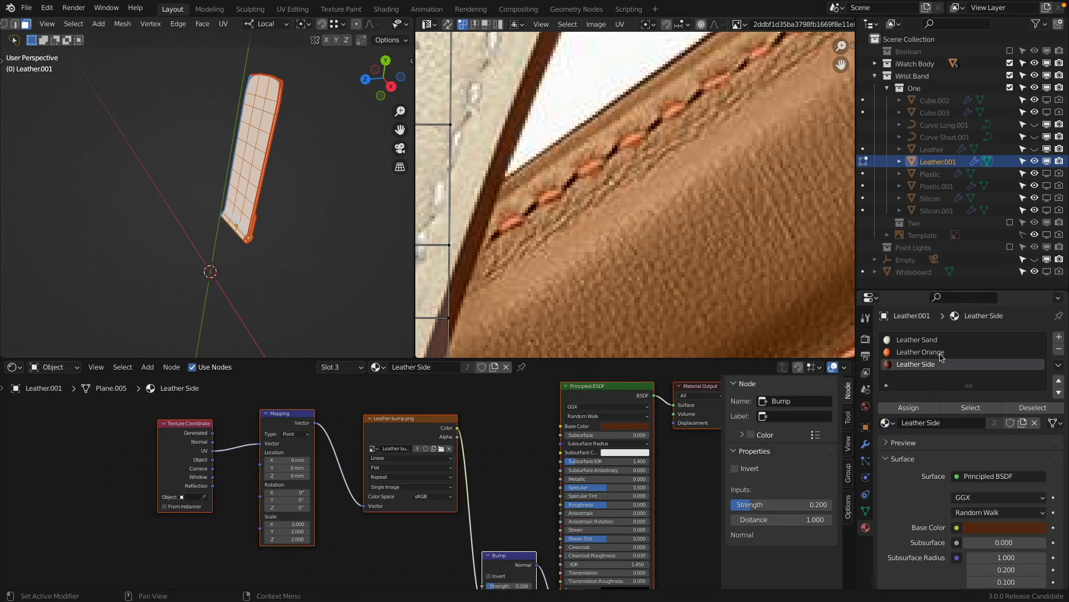
click(913, 407)
Clear the selection and circle-select the outer faces along the strap's full length from the top view.
mouse_move(268, 167)
middle_down()
mouse_move(307, 232)
mouse_move(269, 151)
middle_up()
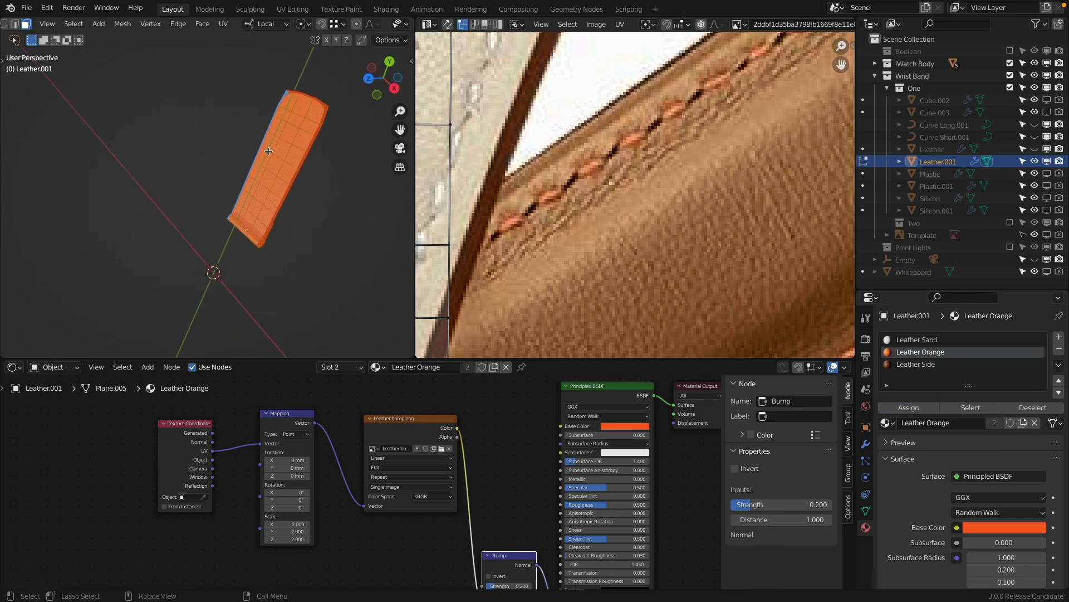
key(KP_7)
key(KP_Decimal)
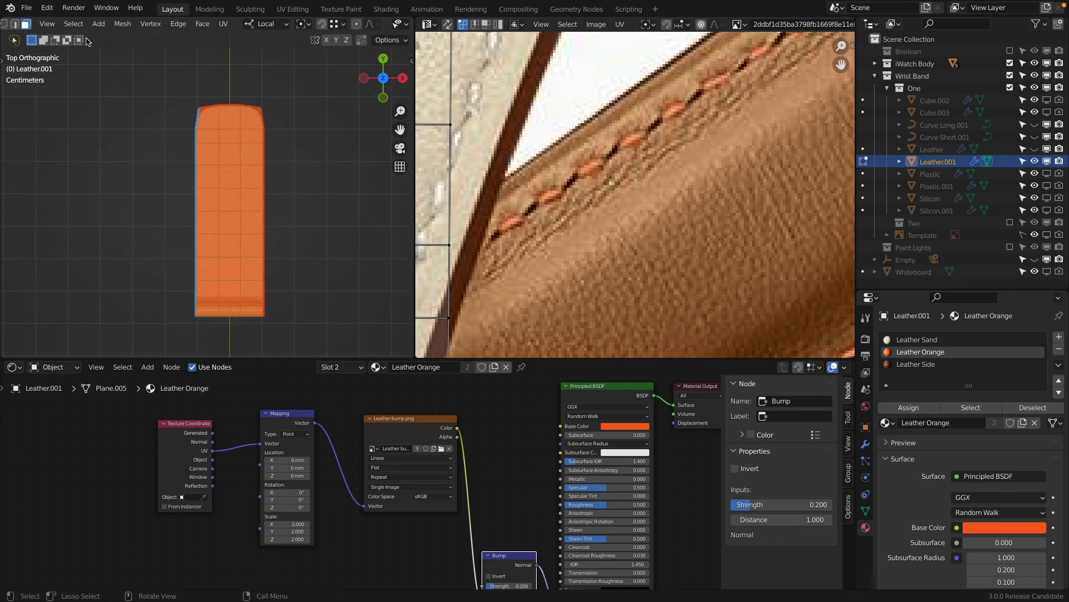
key(alt+a)
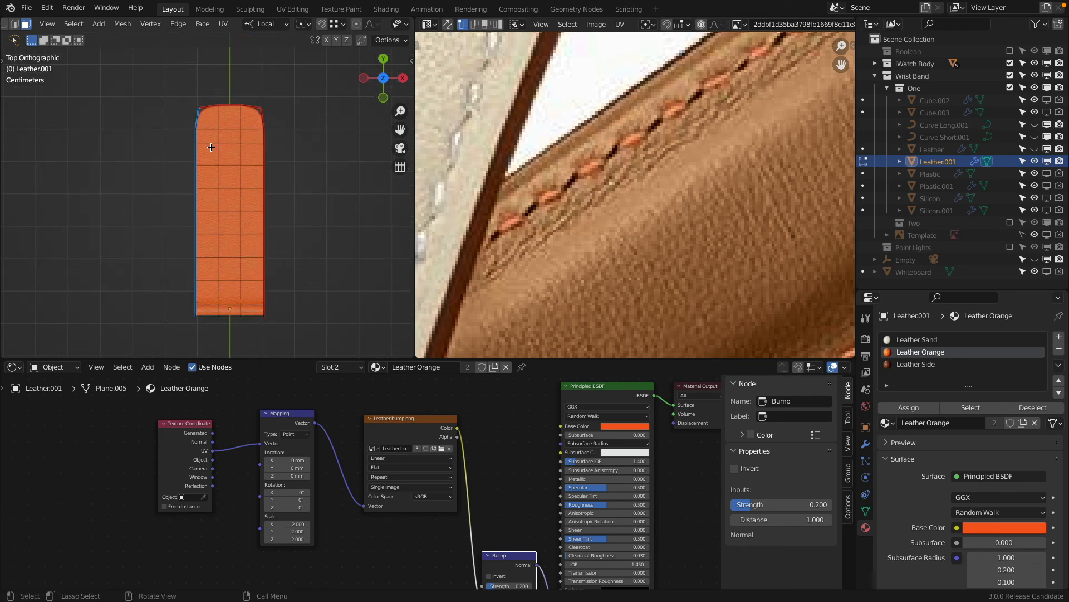
scroll(209, 149, up, 2)
key(c)
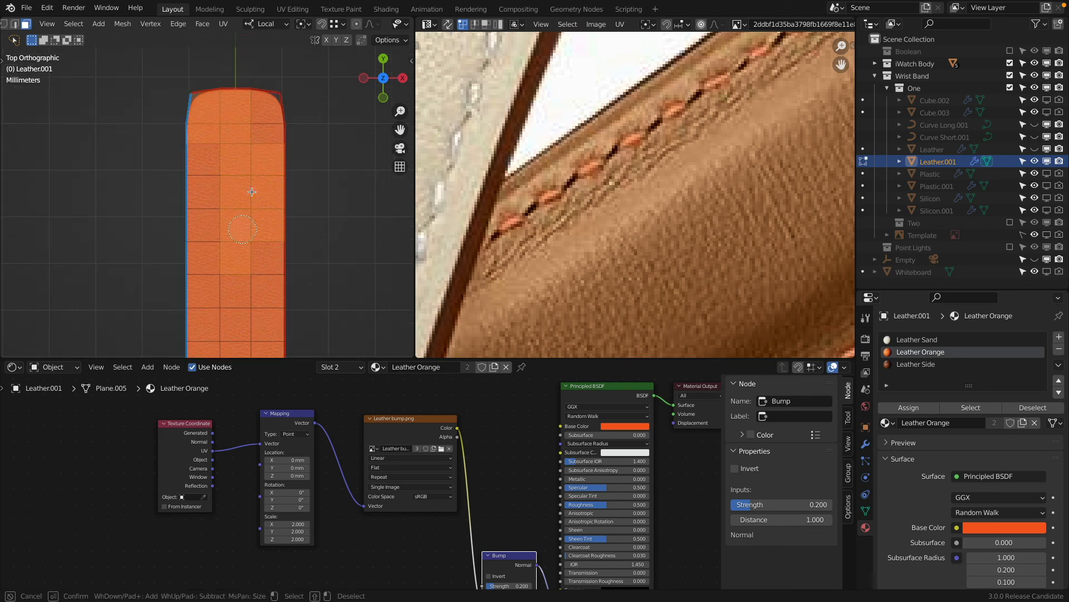
drag(210, 174, 219, 299)
right_click(219, 298)
shift+middle_drag(244, 253, 254, 103)
key(c)
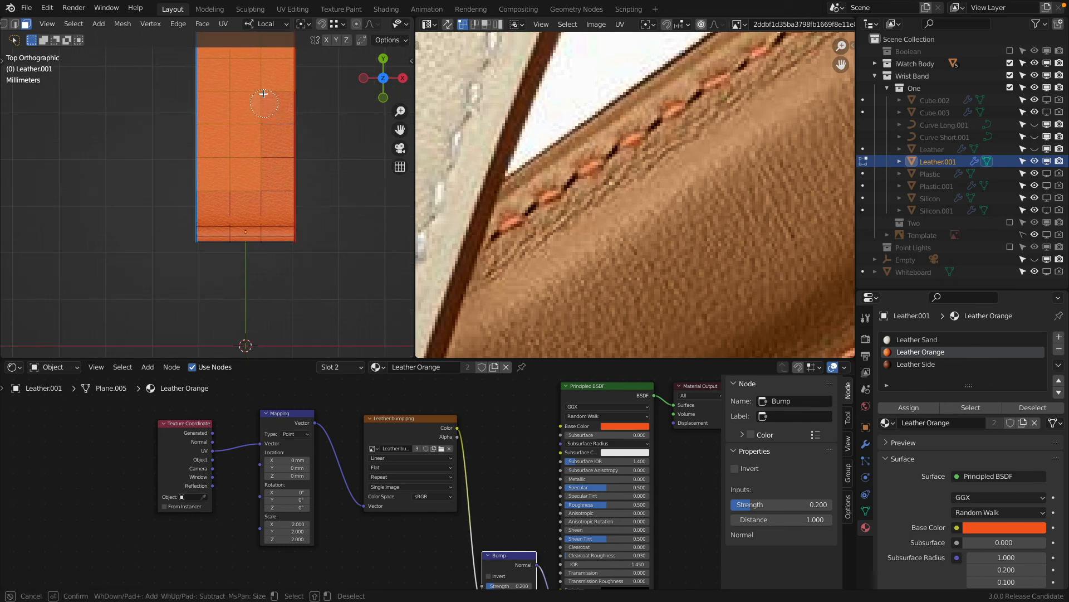
drag(262, 103, 245, 245)
right_click(245, 245)
Add the folded end flap's faces to the selection and assign the Leather Sand material to them.
scroll(228, 268, down, 2)
mouse_move(238, 299)
middle_down()
mouse_move(251, 234)
mouse_move(225, 182)
mouse_move(236, 109)
mouse_move(236, 124)
middle_up()
key(c)
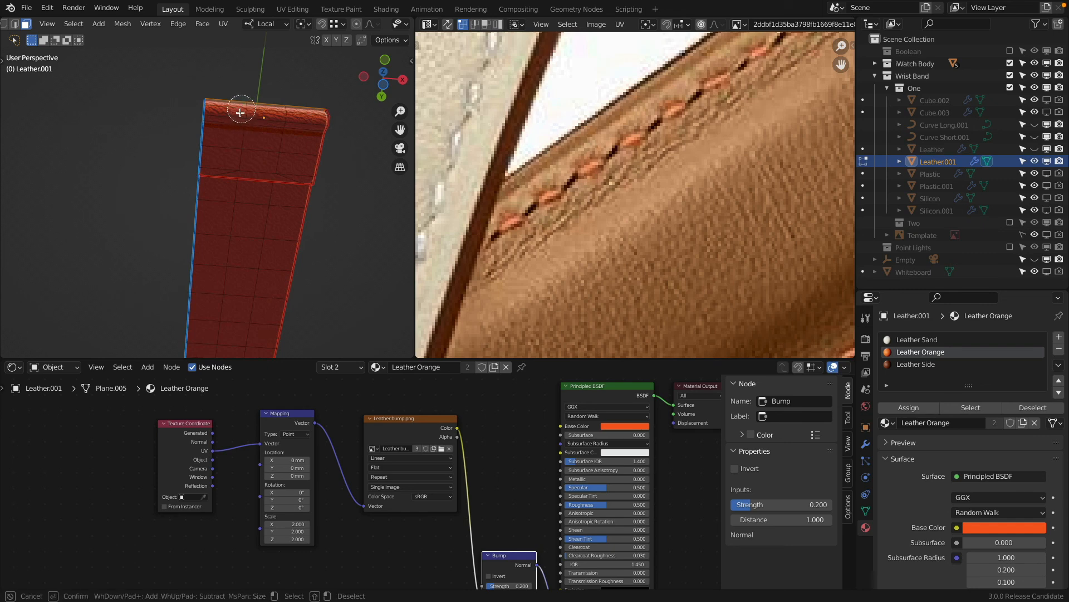
mouse_move(240, 110)
mouse_down()
mouse_move(232, 160)
mouse_move(270, 162)
mouse_move(287, 131)
mouse_move(270, 151)
mouse_up()
right_click(270, 151)
middle_drag(270, 151, 269, 120)
scroll(269, 120, up, 6)
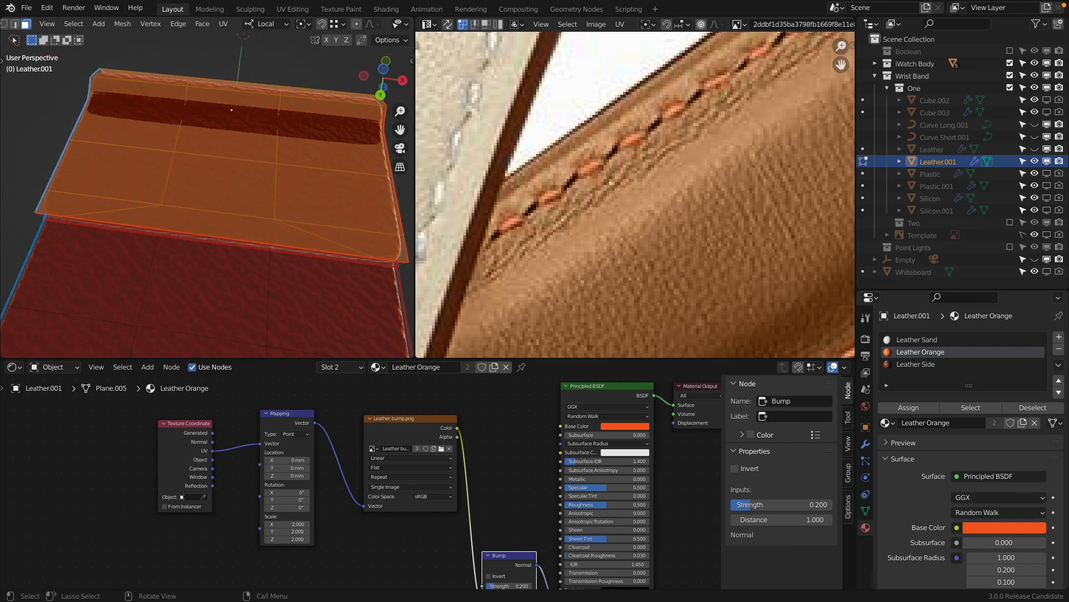
scroll(286, 132, down, 3)
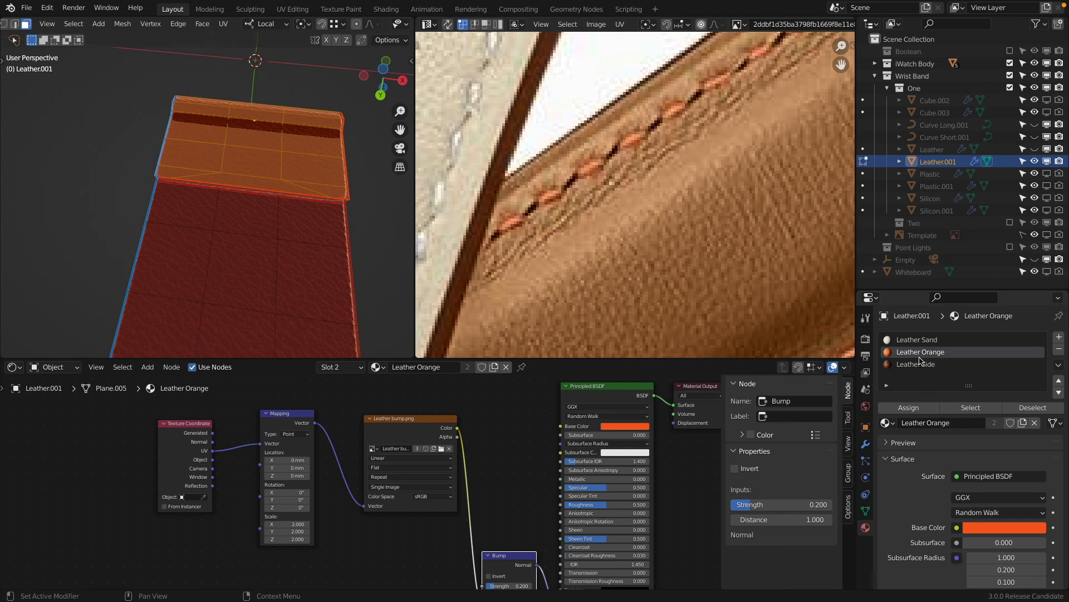
middle_drag(259, 188, 334, 78)
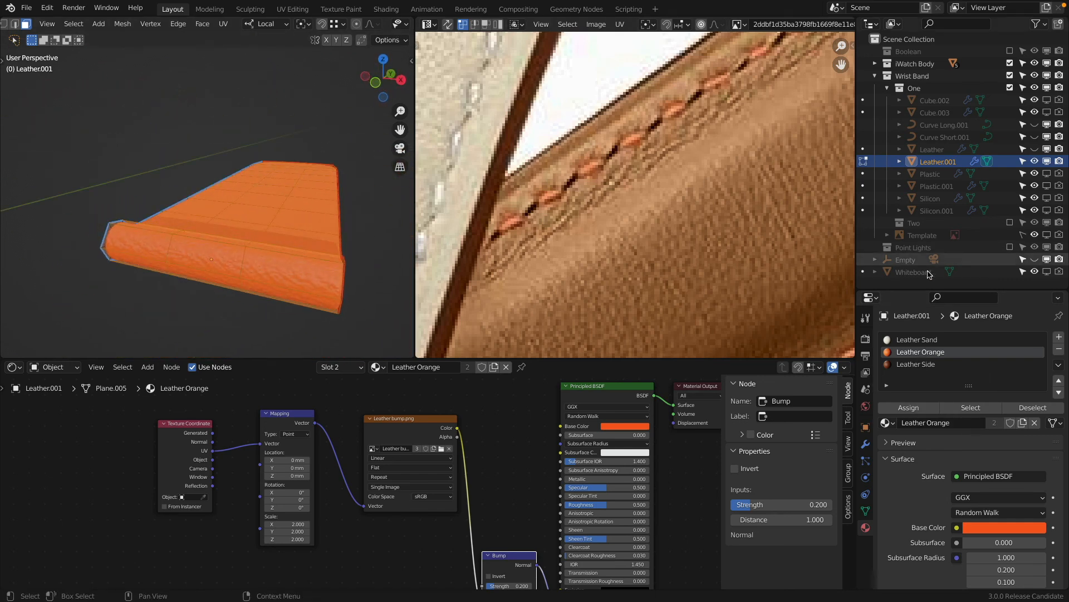
click(917, 339)
click(901, 403)
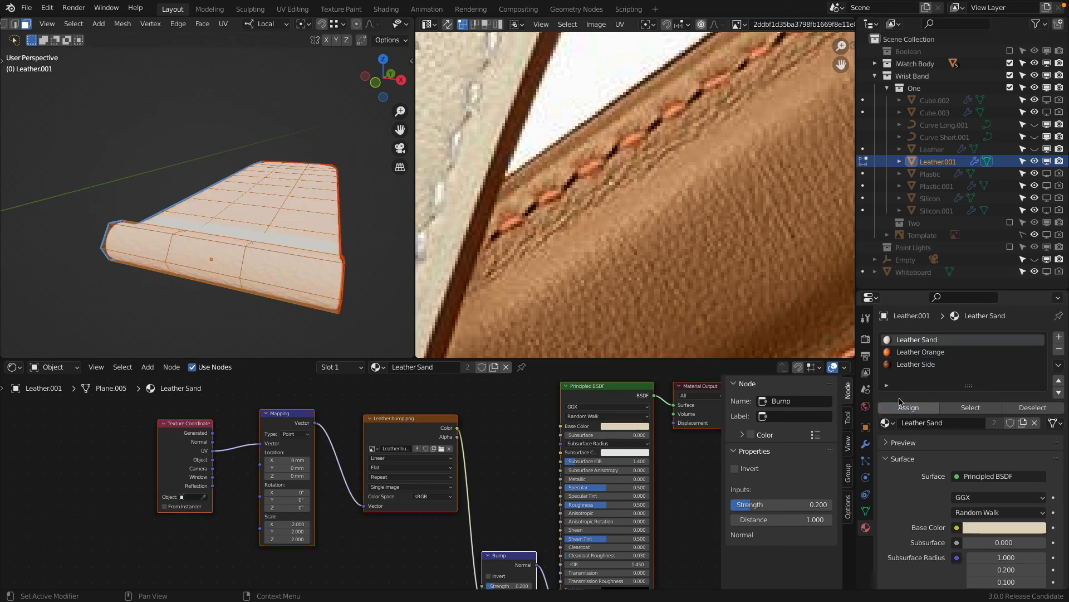
Select the face loop around the strap's side edge, assign the Leather Side material to it and leave Edit Mode.
middle_drag(295, 251, 235, 231)
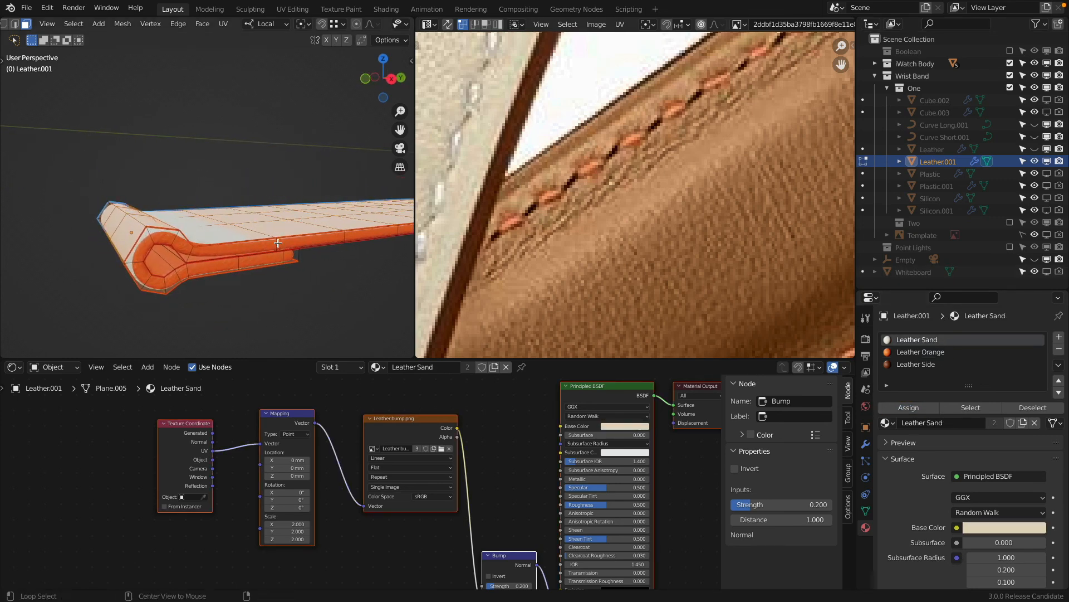
alt+click(278, 243)
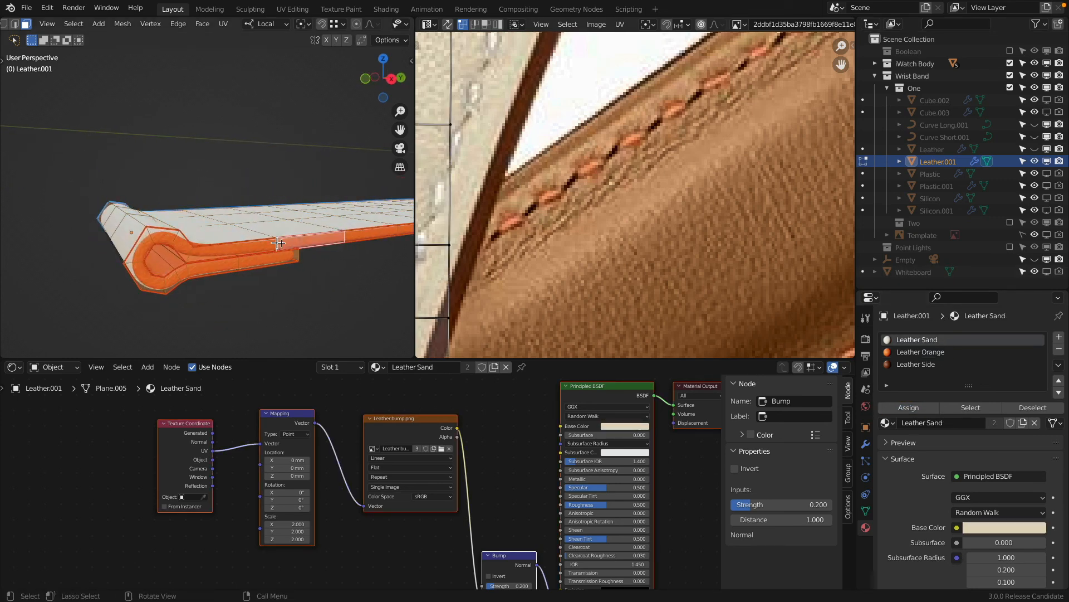
click(916, 364)
click(922, 407)
key(Tab)
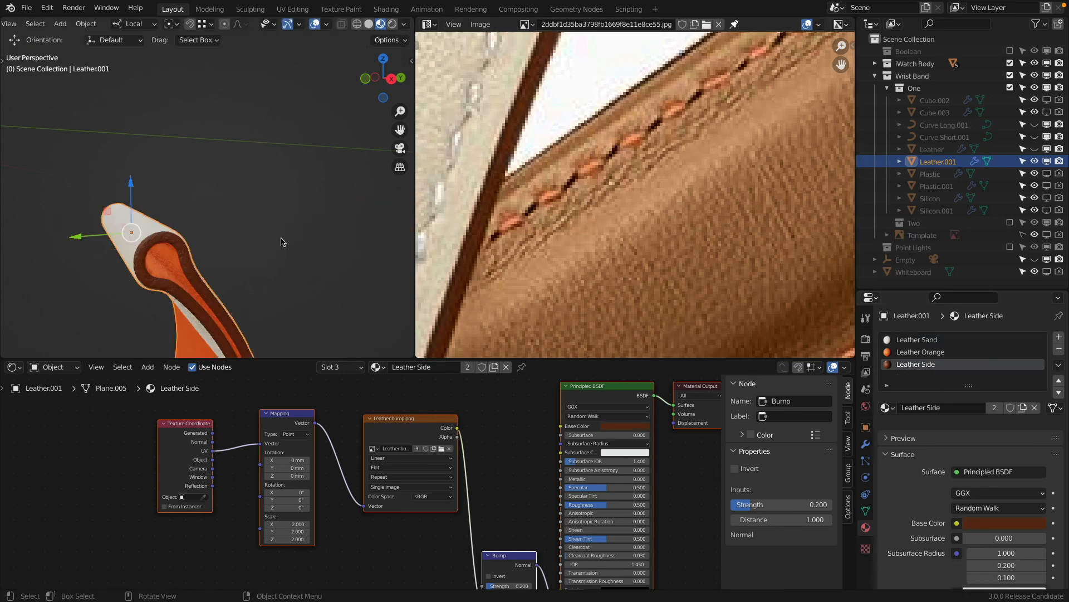
Unhide all objects and isolate the other watch strap, named Leather, by hiding everything else.
middle_drag(231, 265, 246, 215)
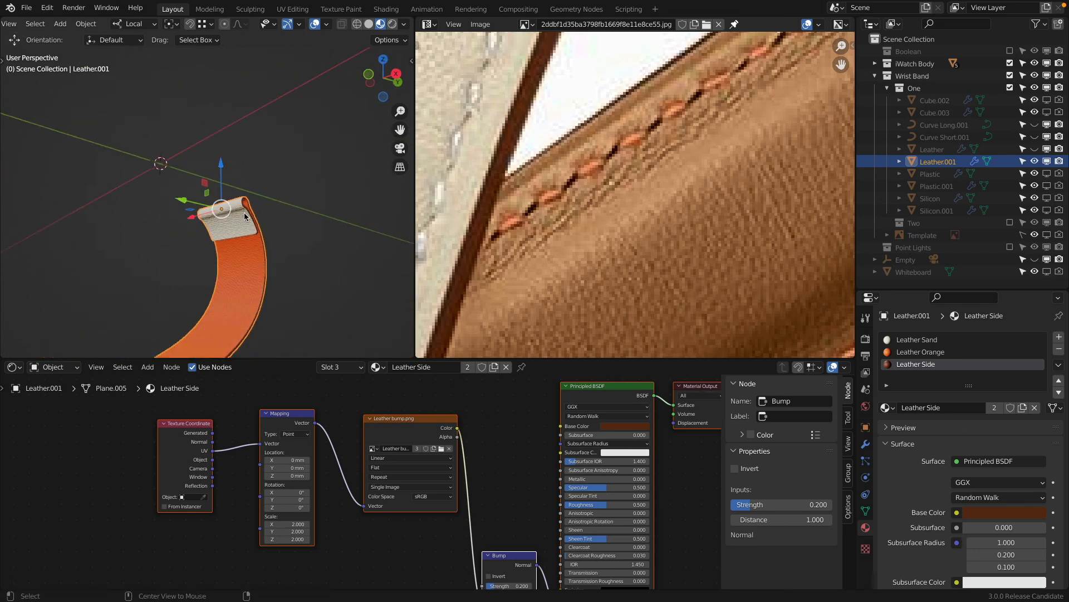
key(alt+h)
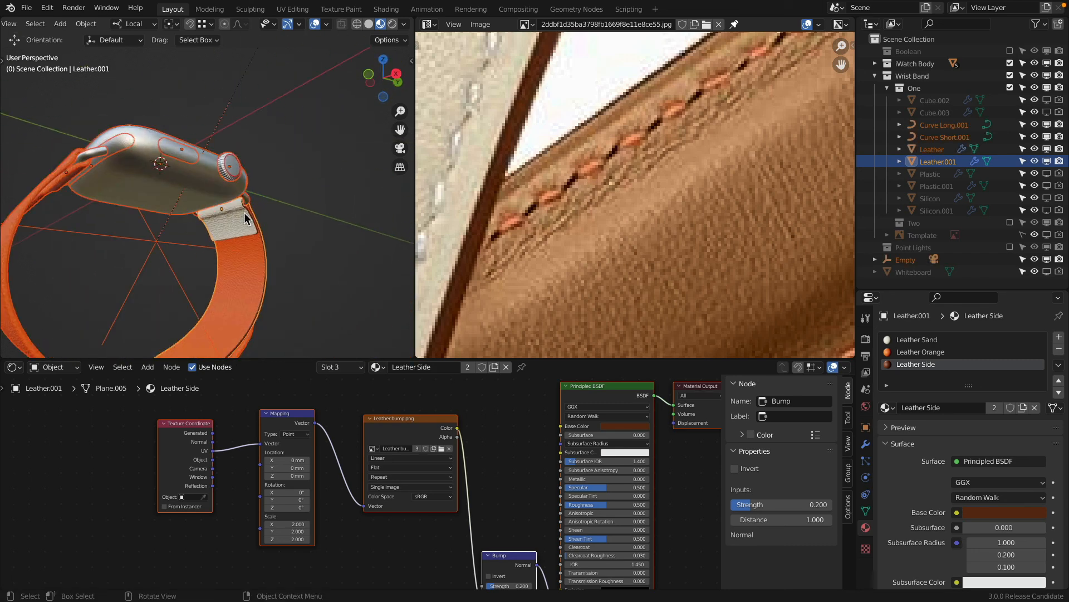
scroll(265, 132, up, 3)
click(143, 171)
middle_drag(166, 142, 153, 169)
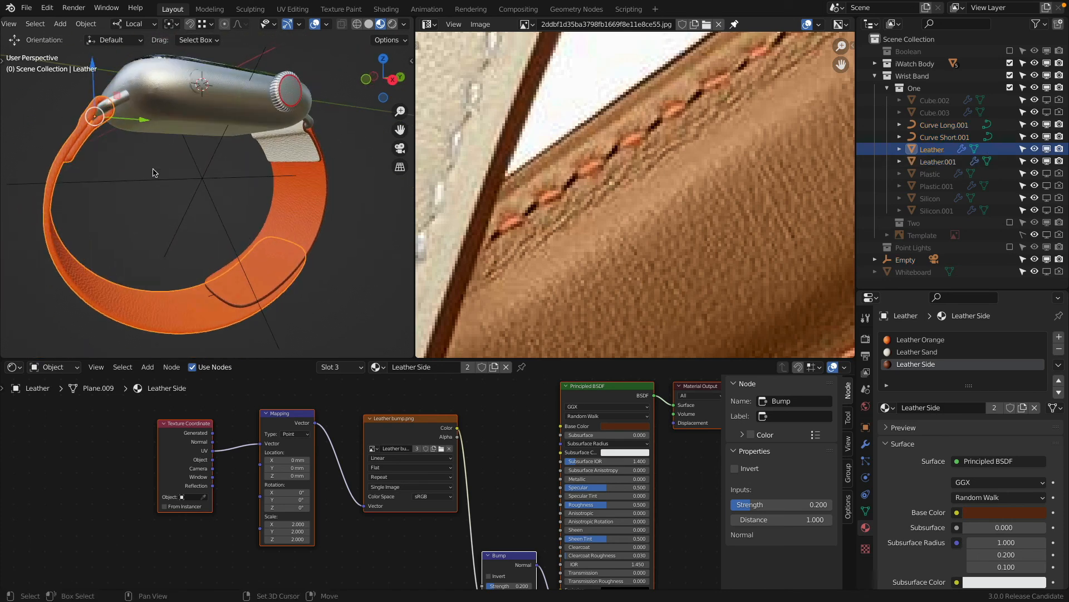
key(shift+h)
key(KP_Decimal)
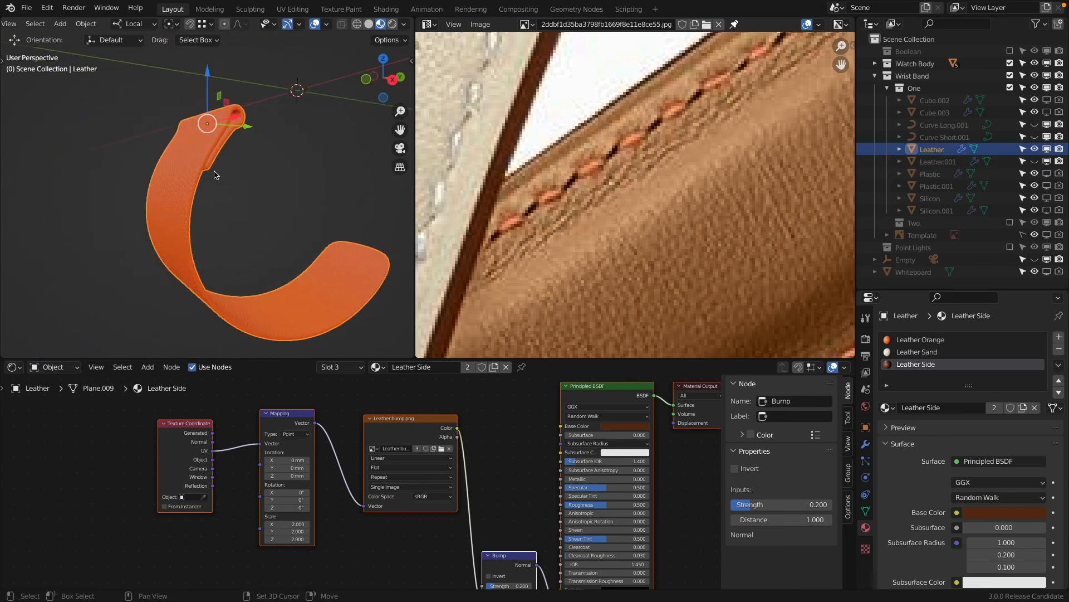
In Edit Mode, assign the Leather Side material to the face loop around this strap's side edge and clear the selection.
key(Tab)
middle_drag(184, 134, 225, 160)
middle_drag(345, 207, 186, 242)
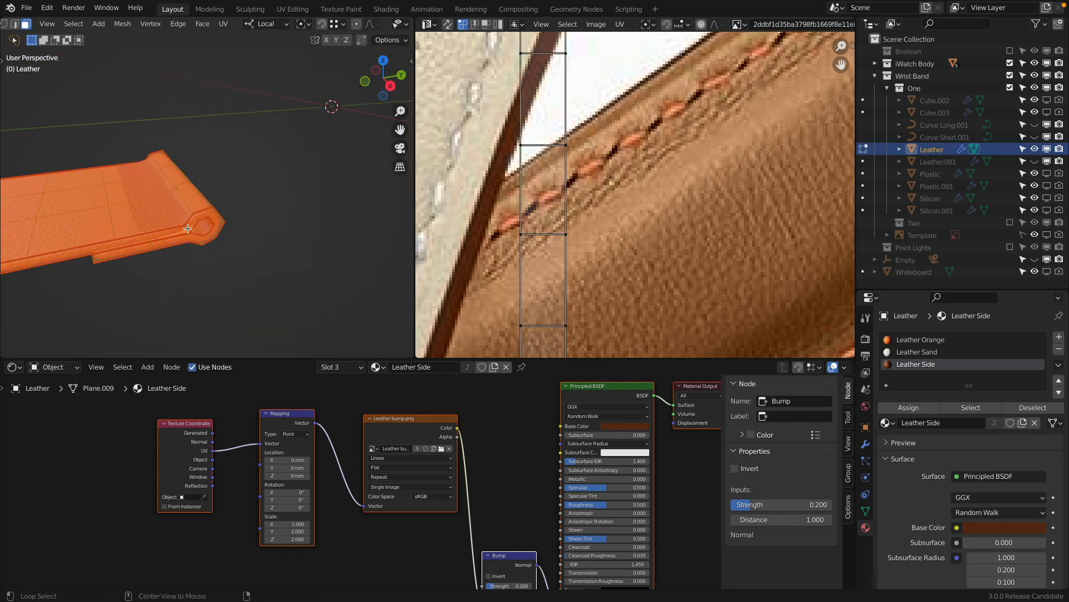
click(188, 228)
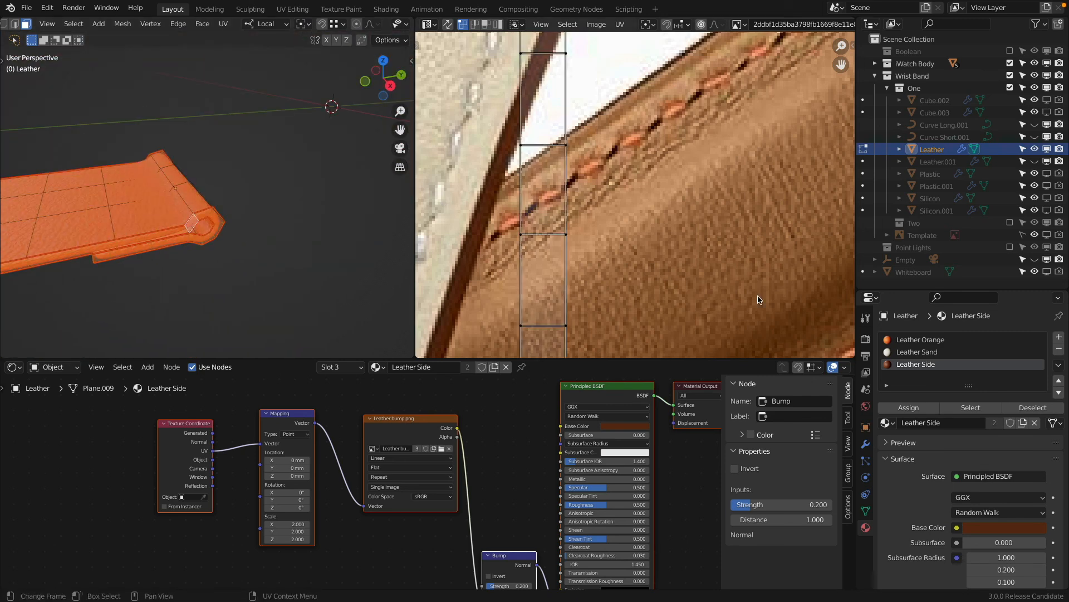
click(927, 407)
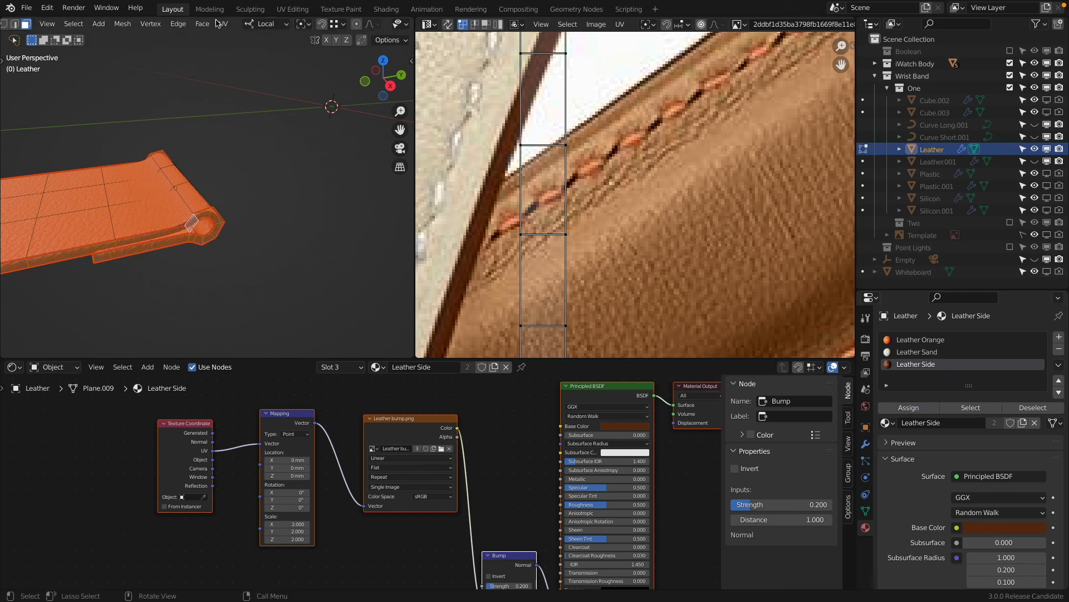
middle_drag(178, 154, 273, 246)
key(alt+a)
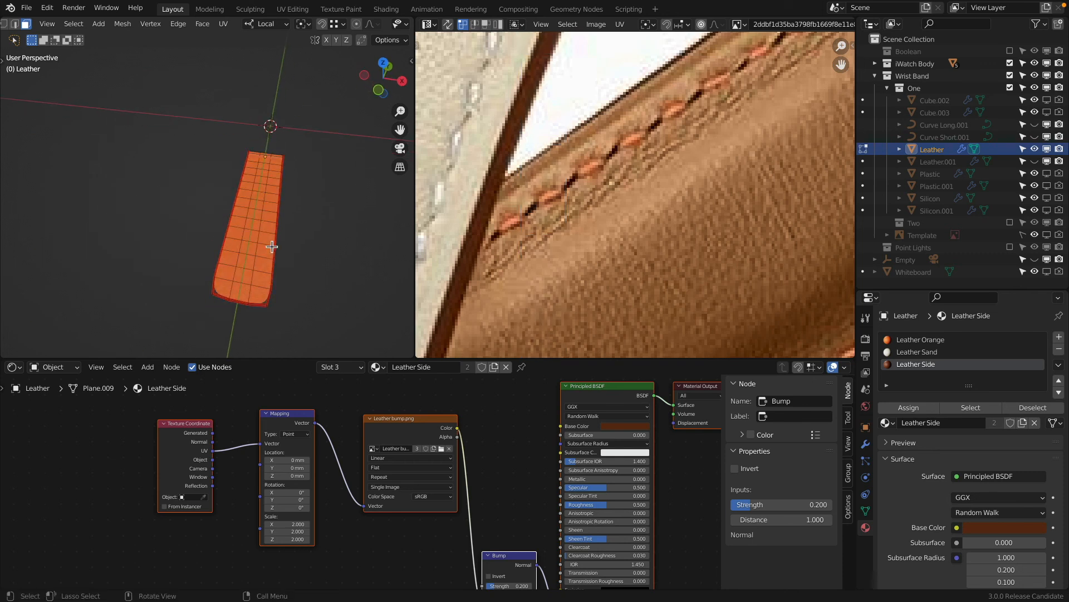
key(c)
mouse_move(244, 279)
mouse_down()
mouse_move(268, 192)
mouse_move(263, 166)
mouse_up()
right_click(259, 200)
key(alt+a)
Circle-select the outer faces along the strap's length, including the missed corner face and the rounded lug end.
key(c)
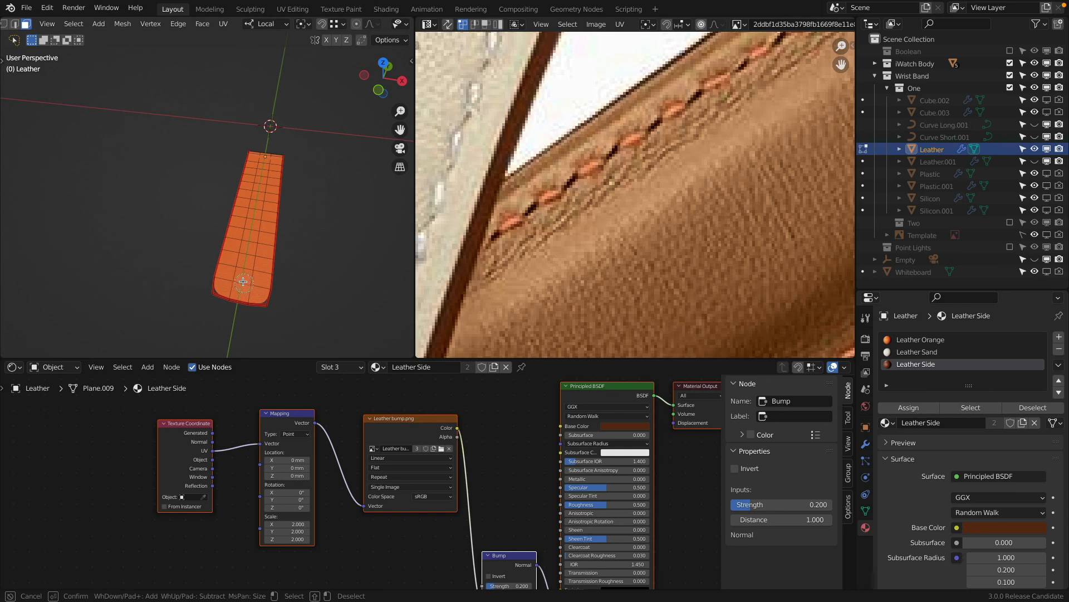
mouse_move(243, 281)
mouse_down()
mouse_move(255, 214)
mouse_move(238, 240)
mouse_move(264, 172)
mouse_up()
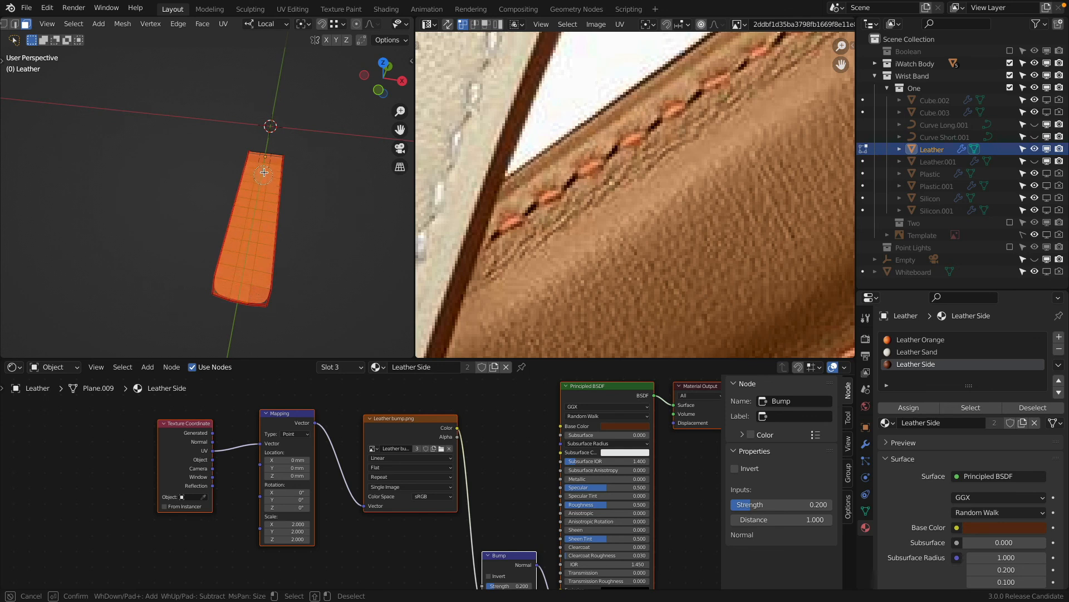
right_click(268, 155)
click(259, 281)
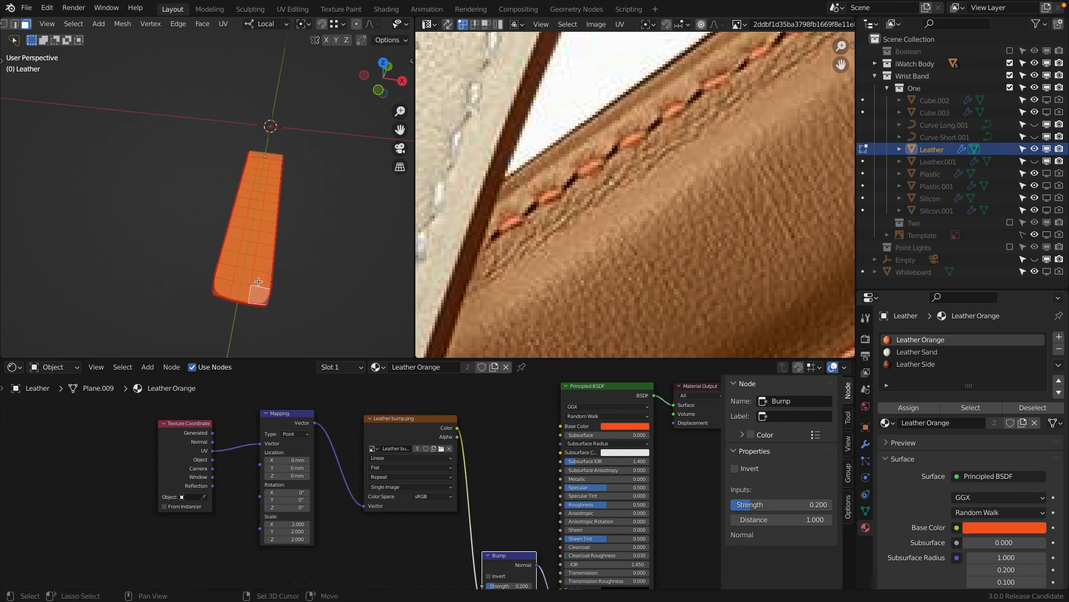
middle_drag(315, 131, 269, 272)
scroll(269, 273, up, 7)
key(c)
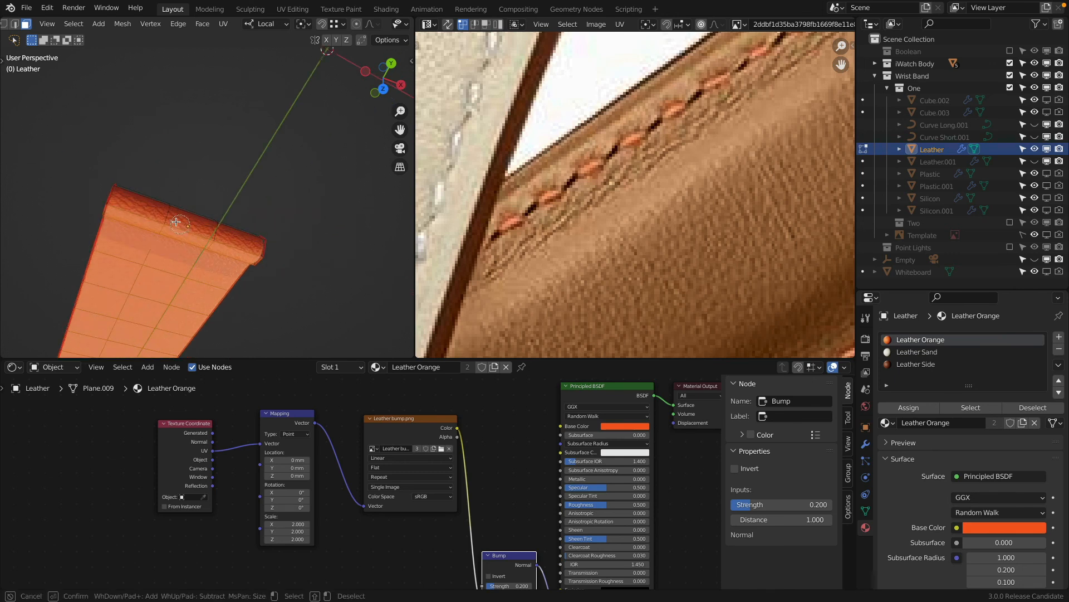
drag(176, 222, 223, 234)
right_click(217, 239)
Add the folded flap's faces to the selection, assign the Leather Sand material to them and leave Edit Mode.
mouse_move(217, 239)
middle_down()
mouse_move(215, 160)
mouse_move(188, 263)
mouse_move(200, 295)
middle_up()
key(c)
mouse_move(200, 295)
mouse_down()
mouse_move(212, 298)
mouse_move(210, 279)
mouse_move(178, 275)
mouse_move(157, 294)
mouse_move(156, 274)
mouse_up()
right_click(159, 285)
middle_drag(161, 283, 318, 256)
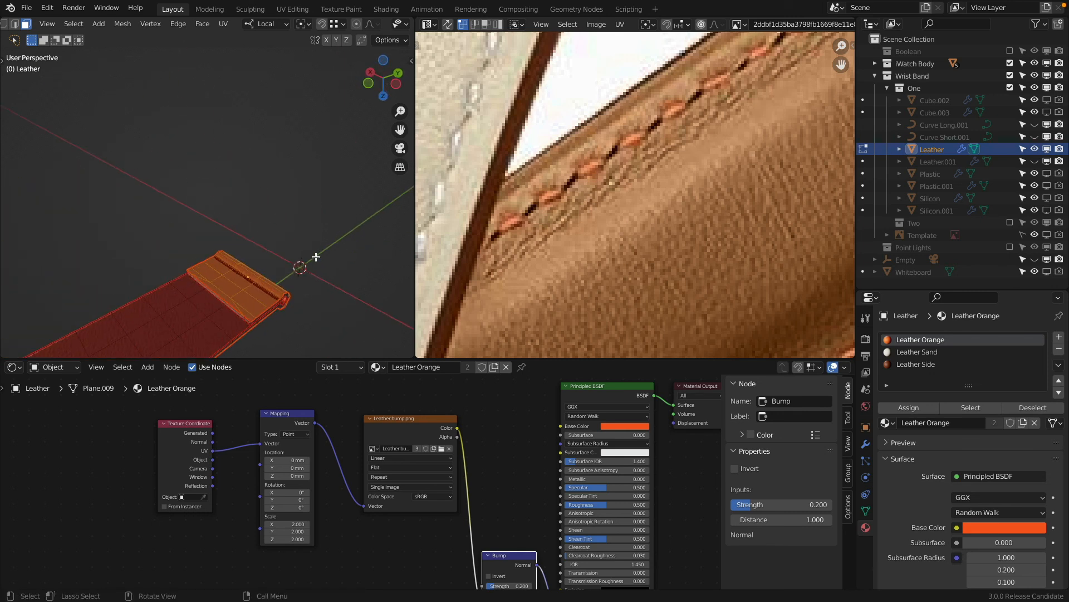
click(939, 352)
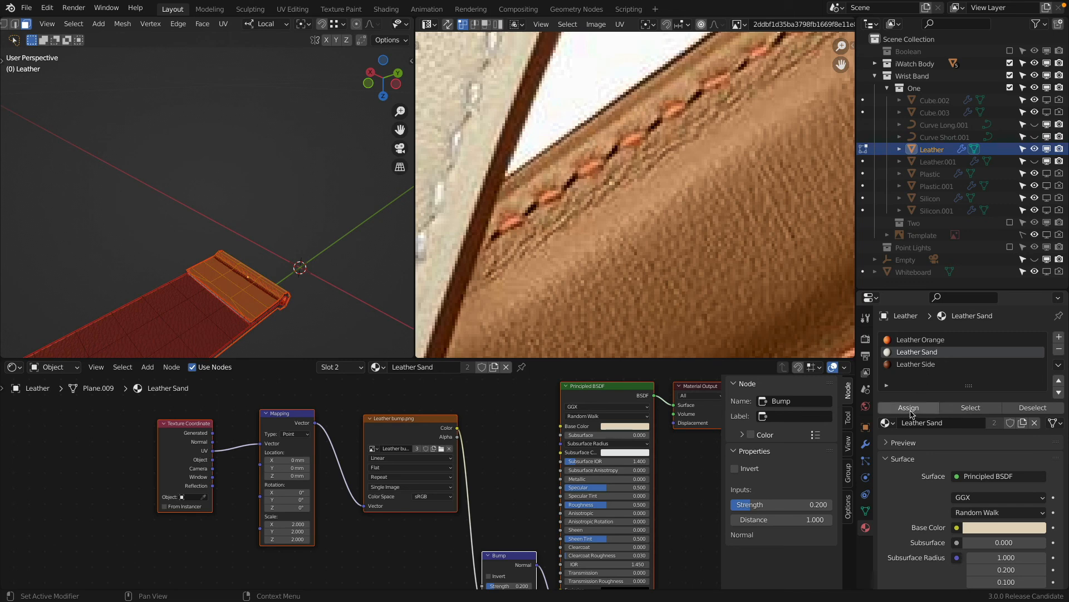
click(903, 409)
key(Tab)
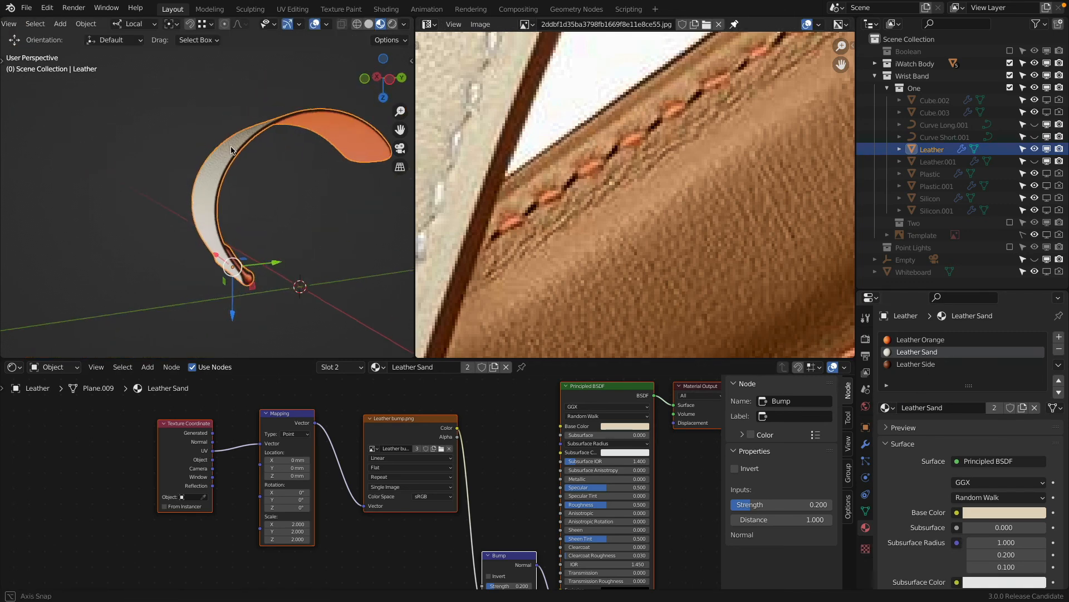
Bring back the hidden objects and view the whole watch through the camera in Rendered shading.
key(KP_Divide)
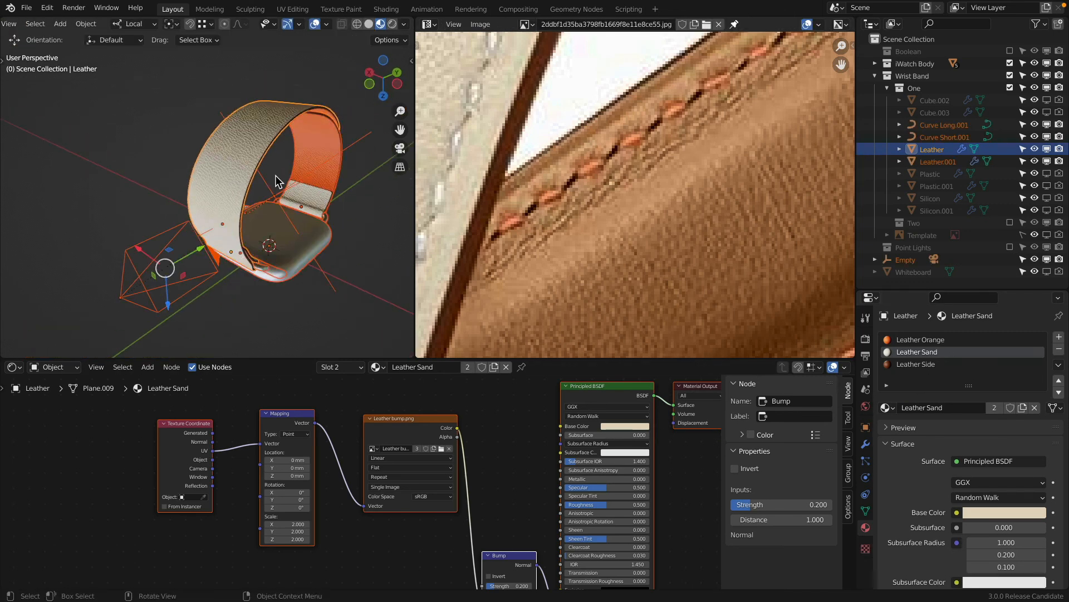
key(KP_0)
scroll(294, 146, down, 3)
shift+middle_drag(293, 151, 275, 111)
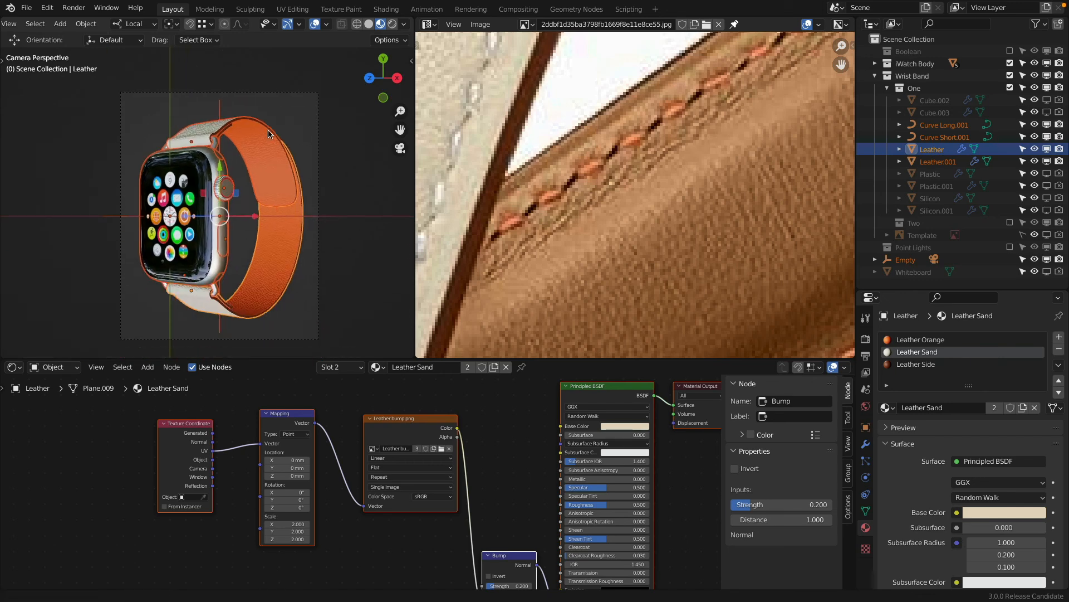
key(z)
click(301, 131)
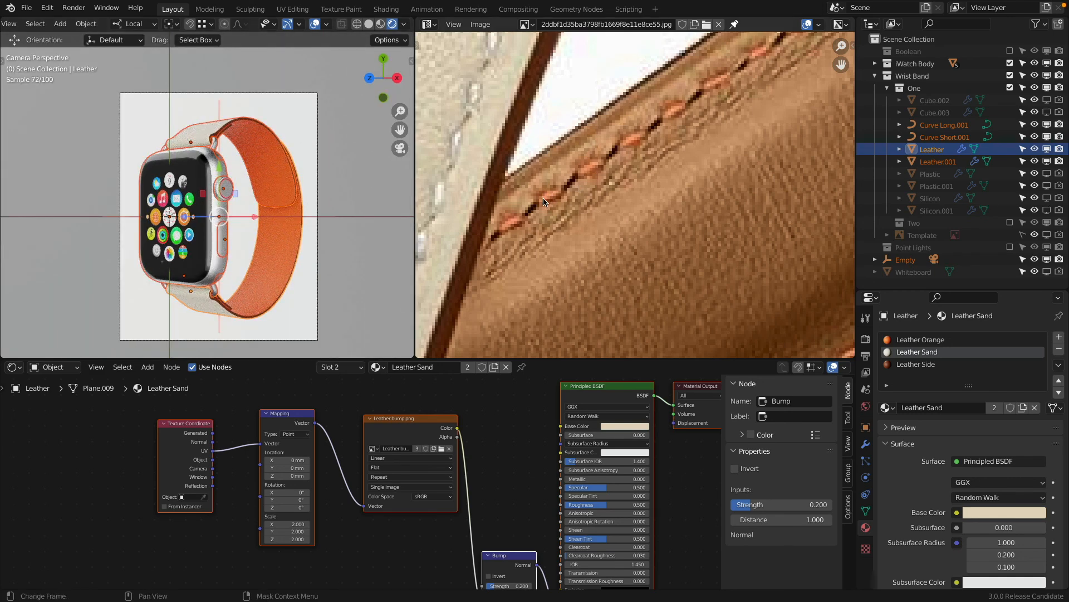
Deselect everything and shrink the node editor's height to enlarge the rendered camera view and the reference image.
click(356, 189)
scroll(267, 170, down, 4)
scroll(267, 171, up, 4)
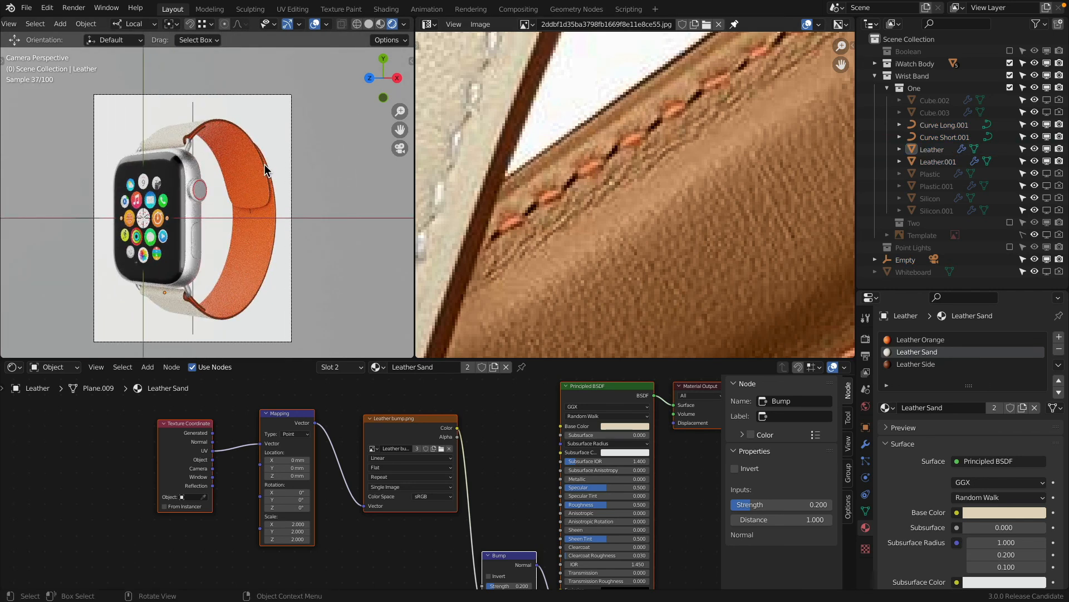
drag(395, 358, 394, 573)
scroll(502, 368, down, 8)
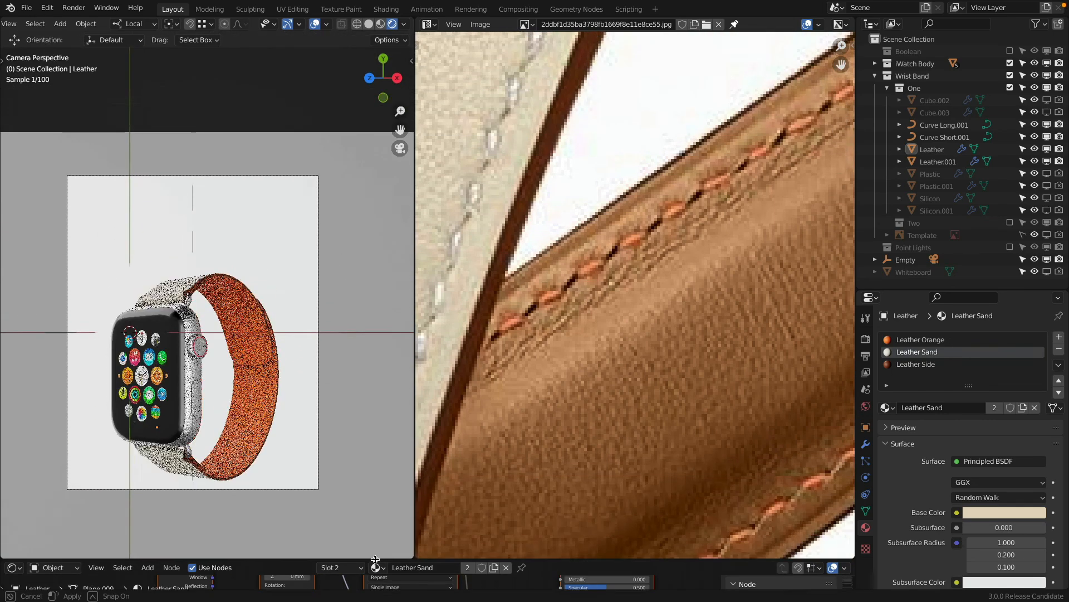
Select the watch's main body, choose its Aluminum material and enlarge the Properties editor to show more surface settings.
scroll(513, 368, up, 3)
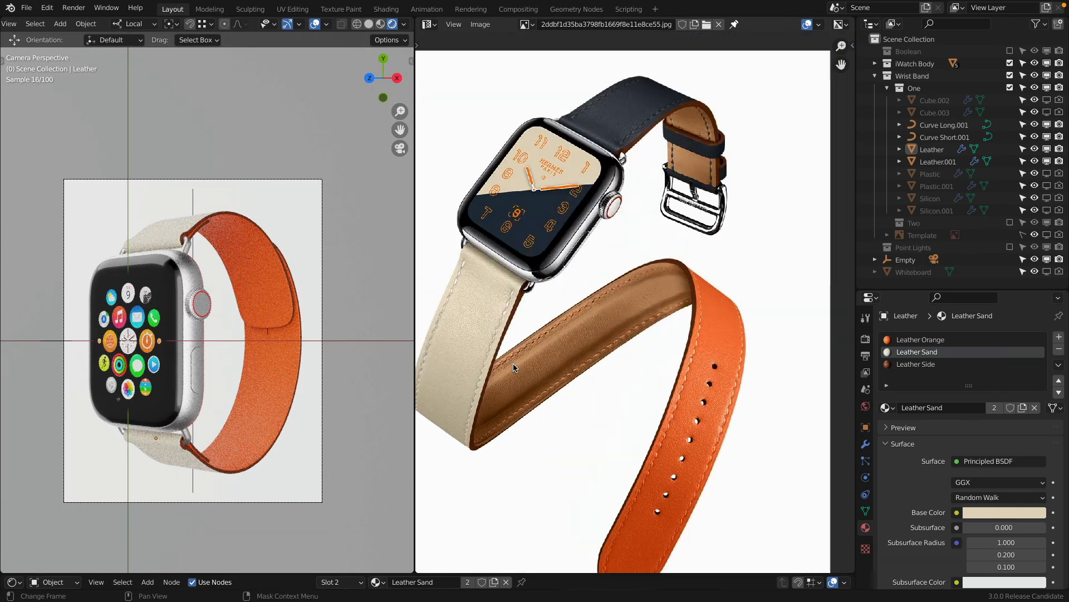
scroll(343, 319, up, 3)
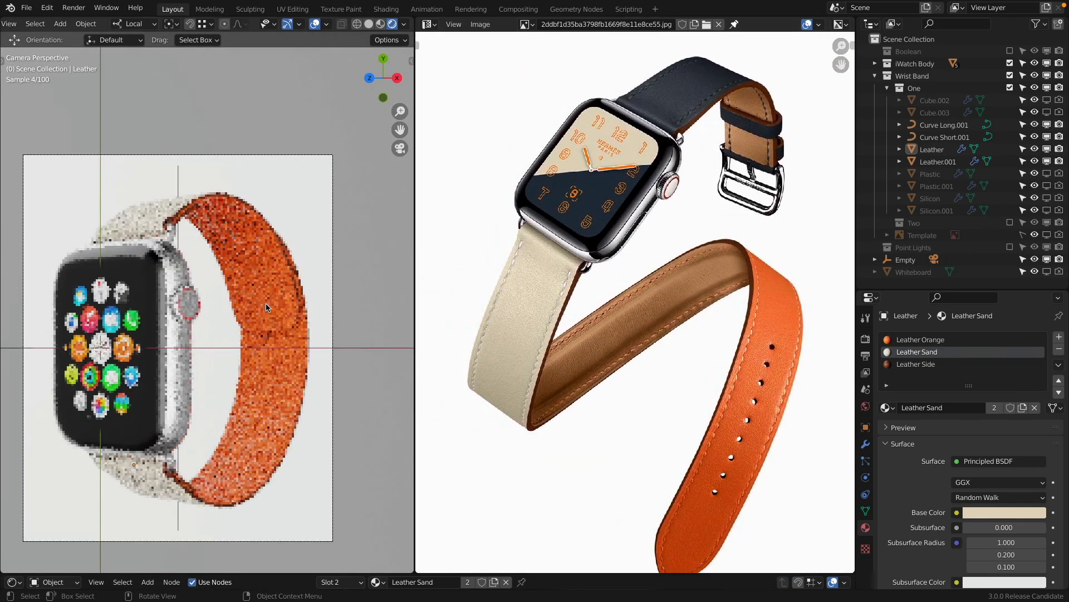
shift+middle_drag(300, 273, 302, 269)
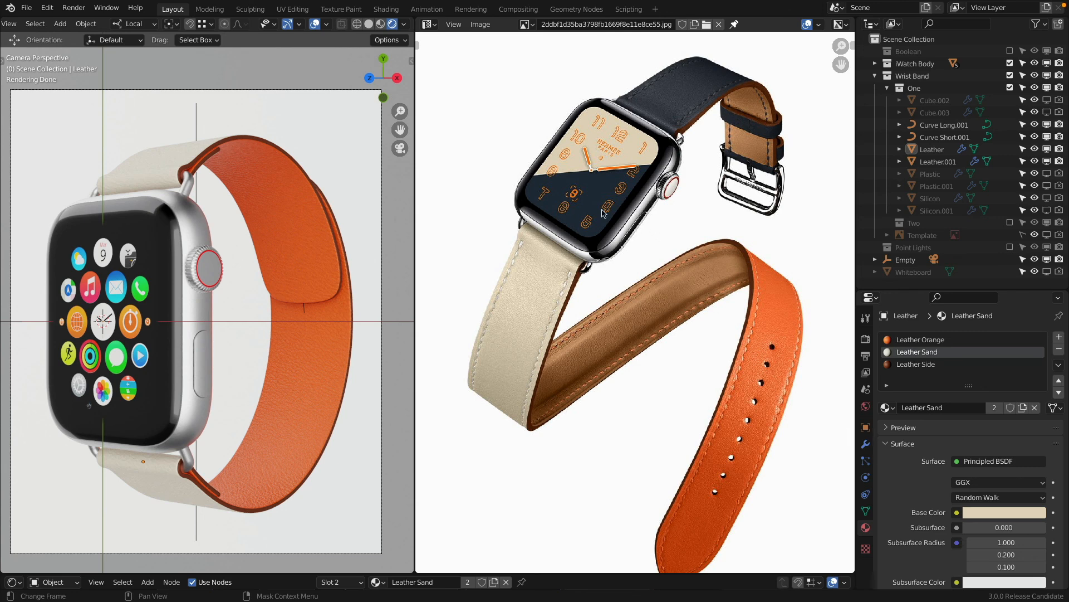
click(189, 221)
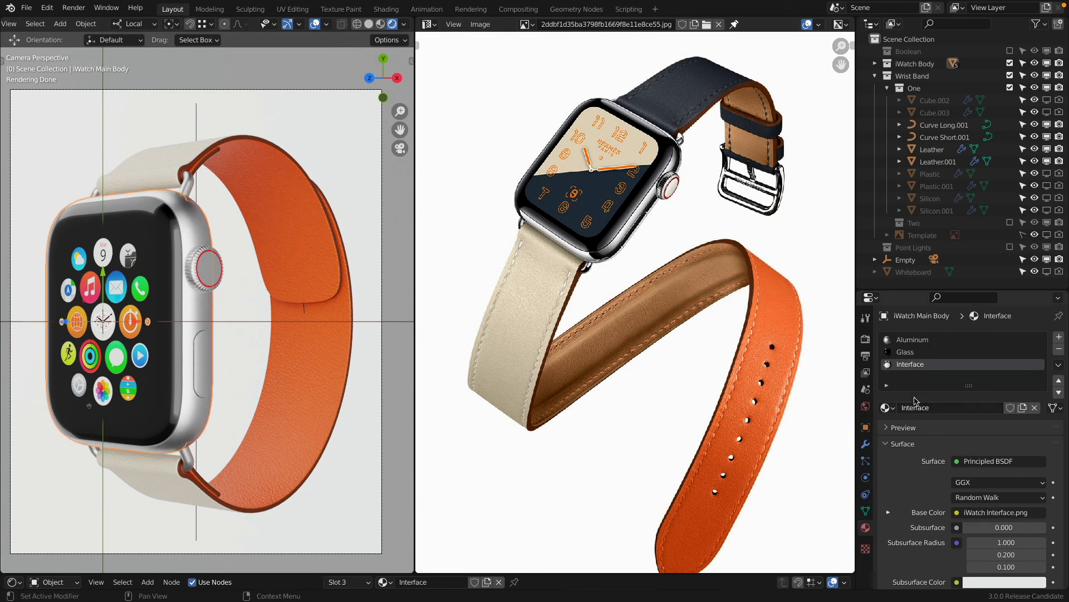
click(915, 341)
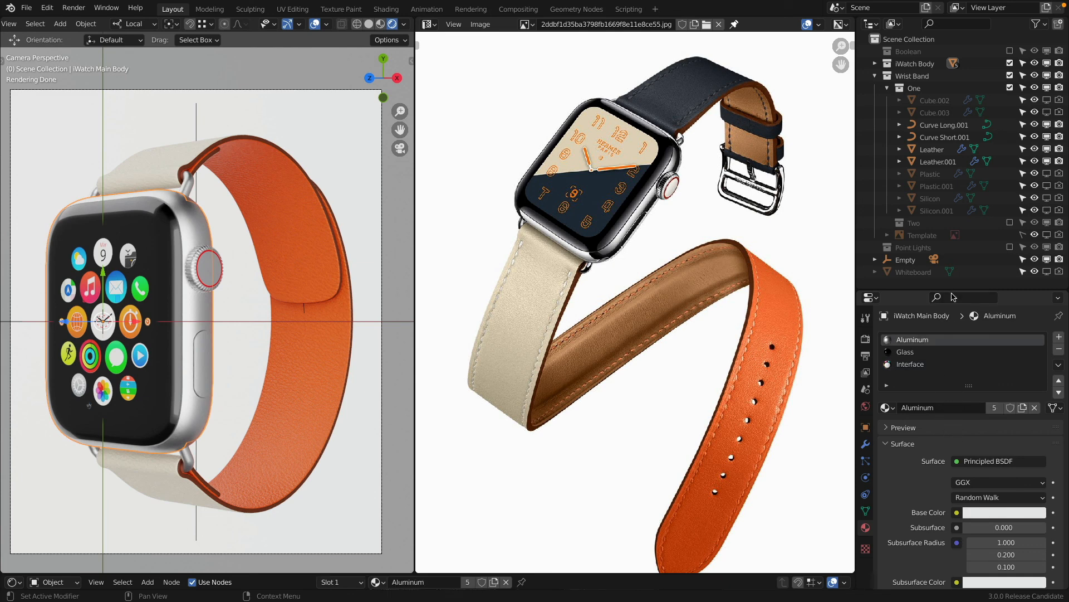
drag(951, 287, 951, 107)
Try Aluminum roughness values of 0.2, 0.05 and 0 on the watch body.
click(992, 490)
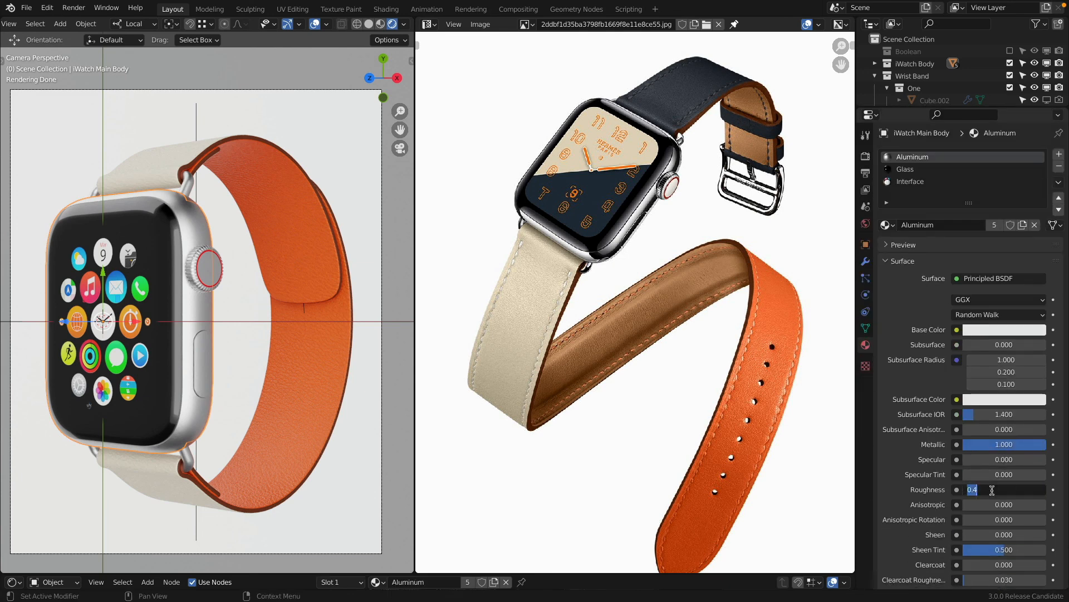
text(0.2)
key(Return)
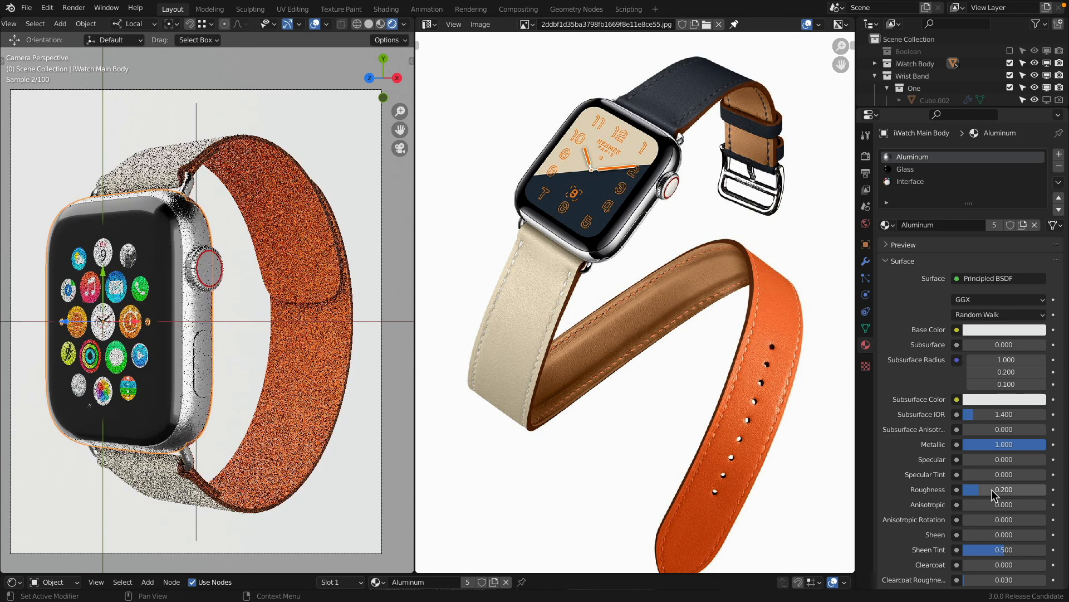
click(992, 489)
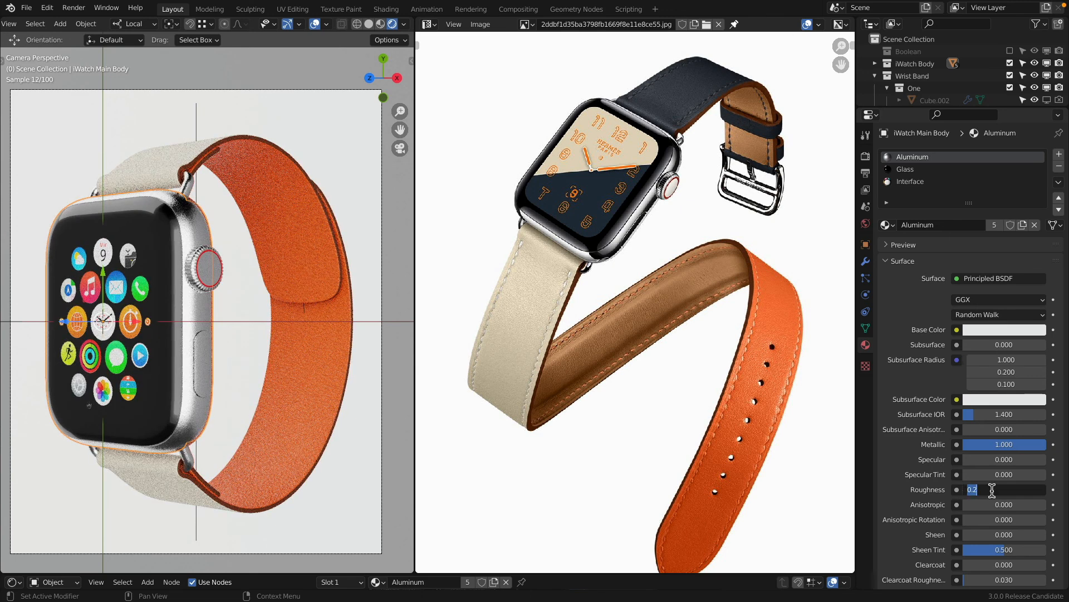
key(BackSpace)
key(Return)
click(992, 490)
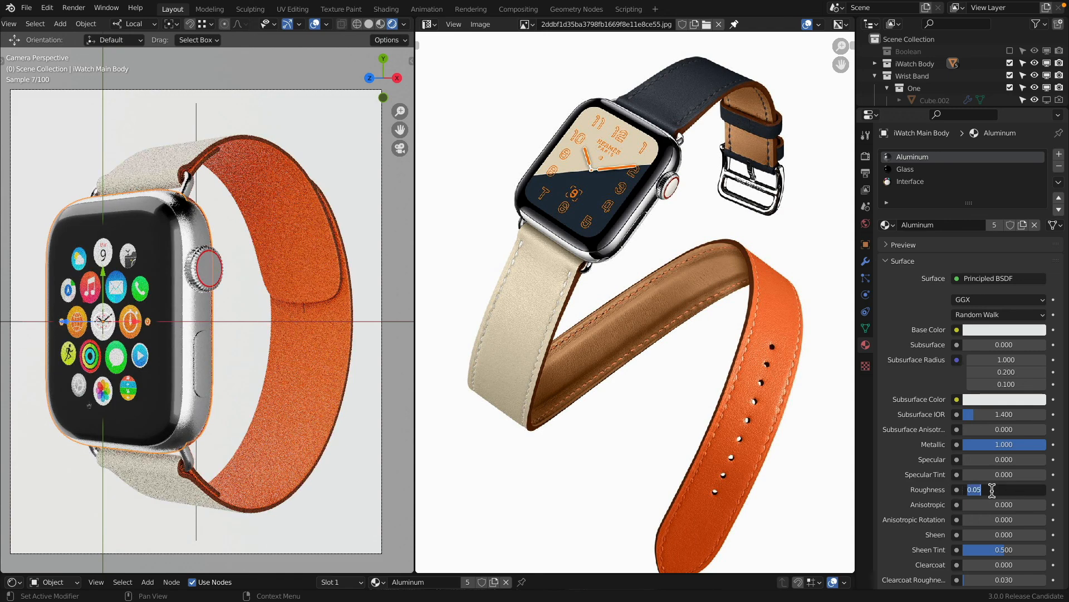
text(0)
key(Return)
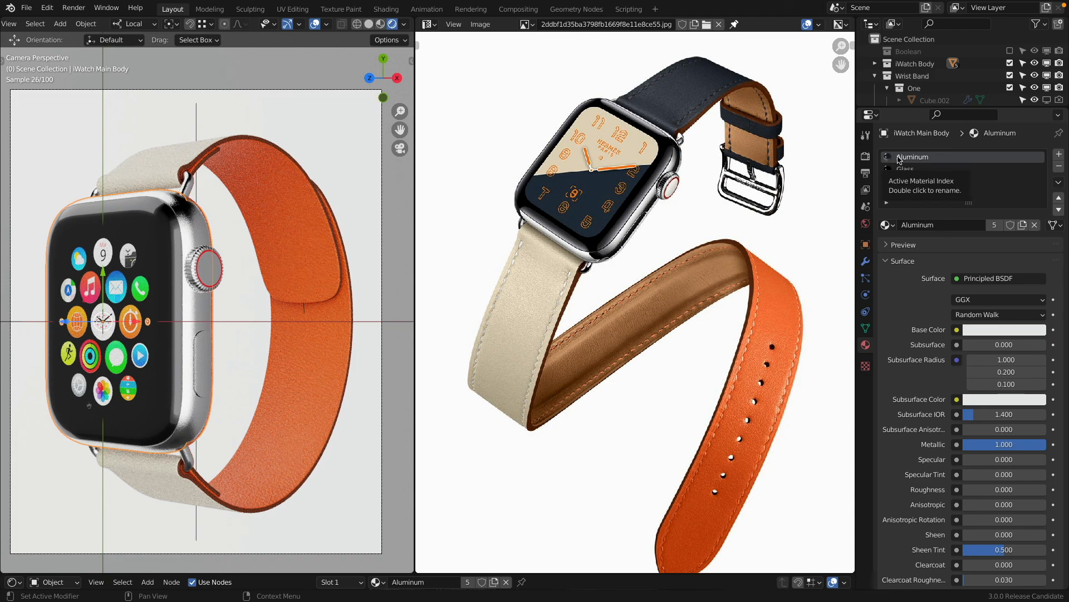
Inspect the metal case's reflections up close and set the Aluminum material's roughness to 0.1.
scroll(216, 241, up, 10)
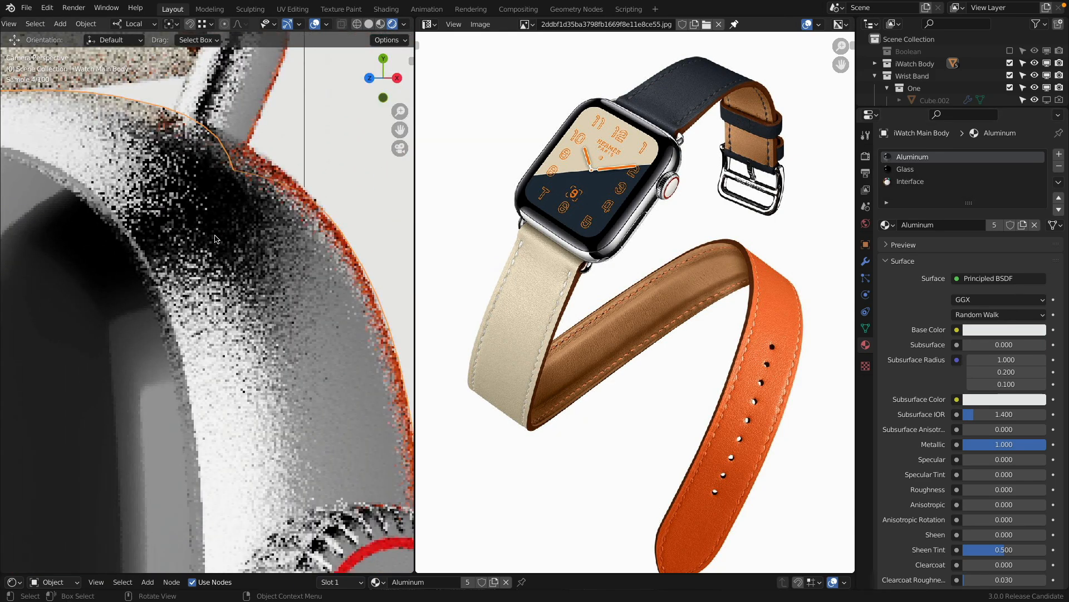
scroll(216, 241, down, 10)
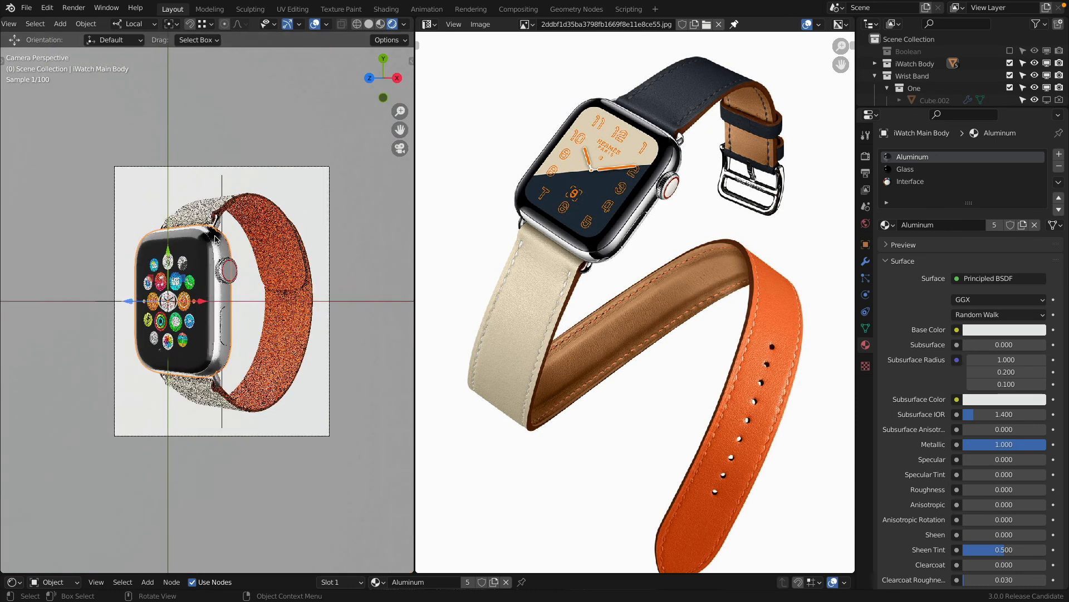
scroll(965, 454, down, 8)
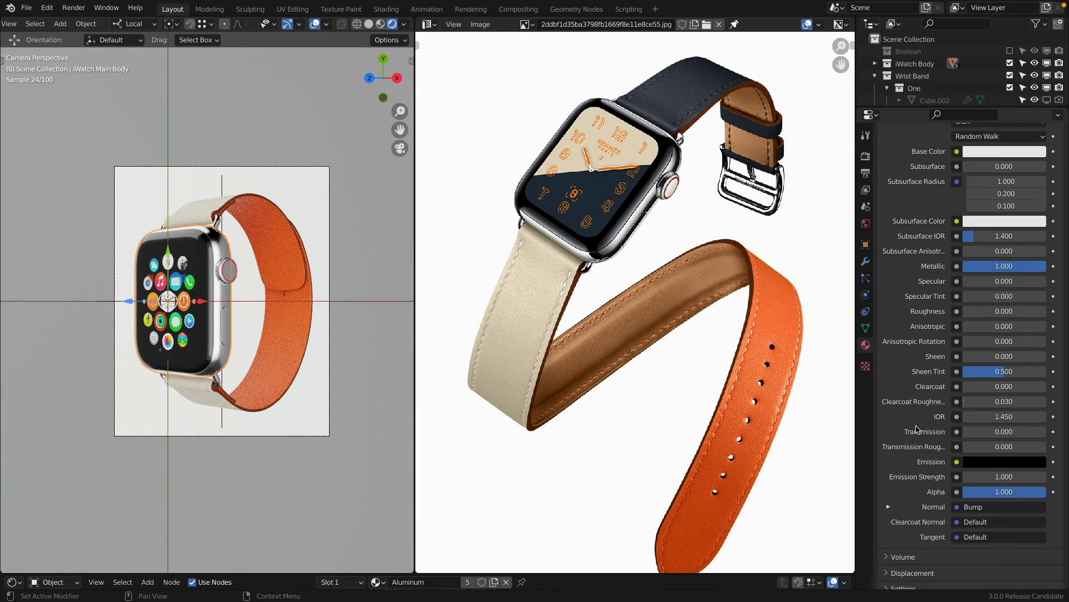
scroll(917, 429, up, 8)
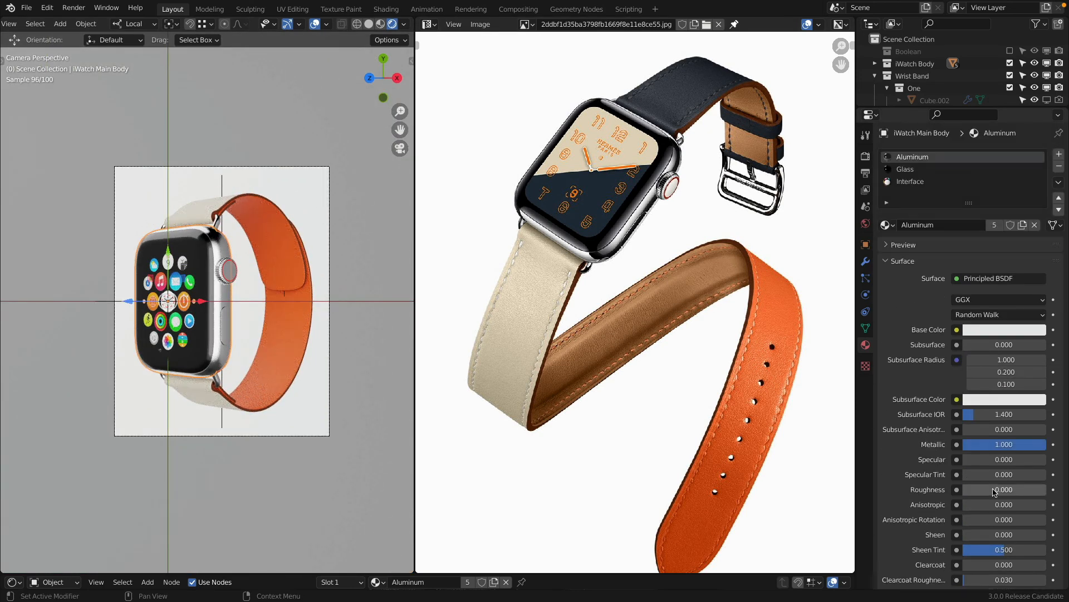
scroll(982, 514, down, 4)
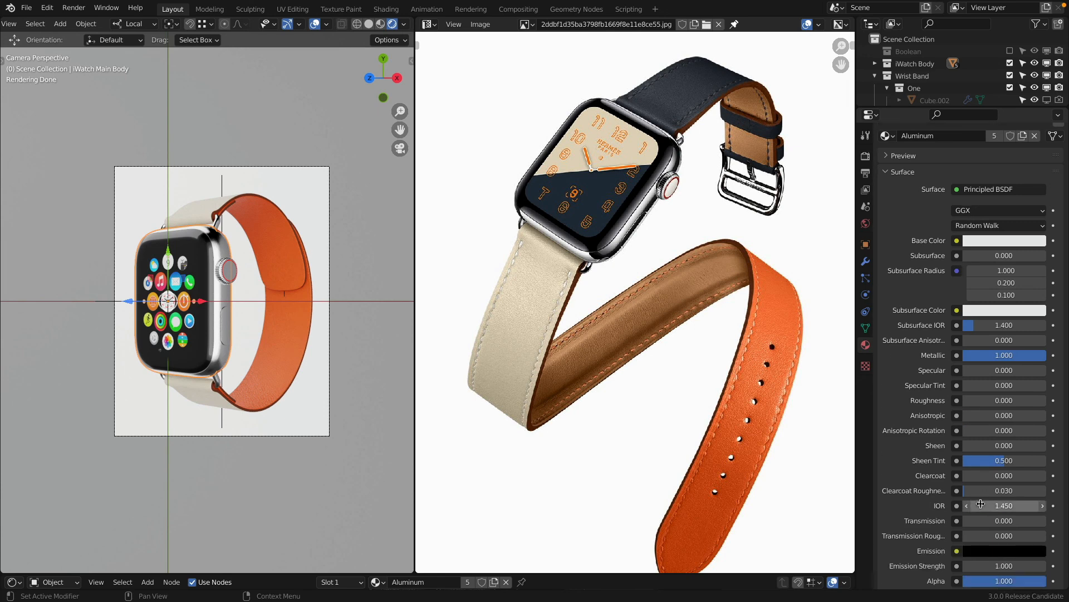
click(983, 400)
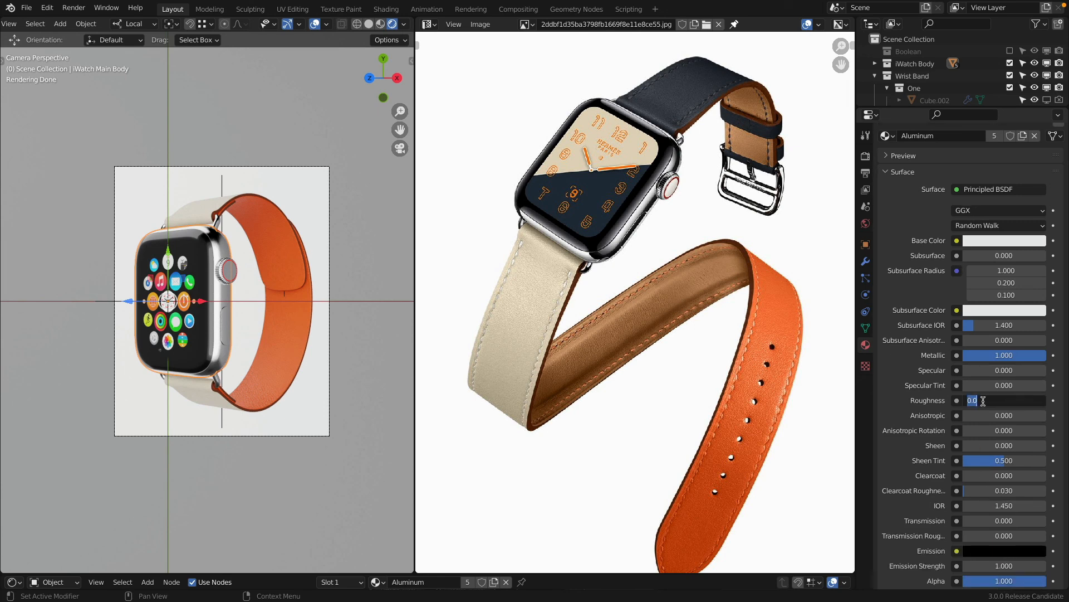
text(0.1)
key(Return)
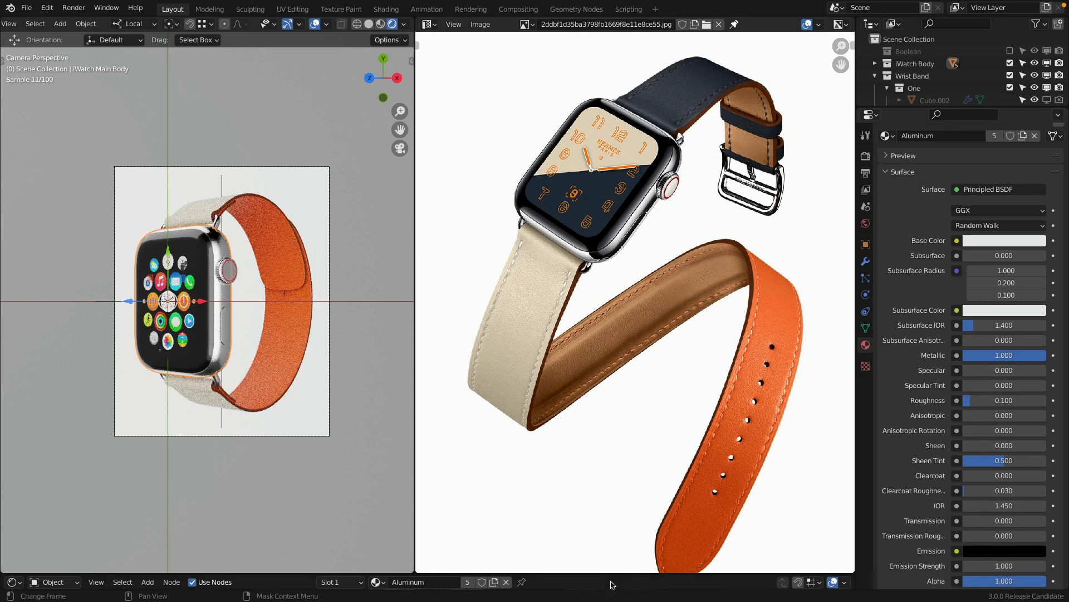
Enlarge the node editor, set the Aluminum Bump node's strength to 0 and check the case's rendered surface.
drag(606, 575, 606, 312)
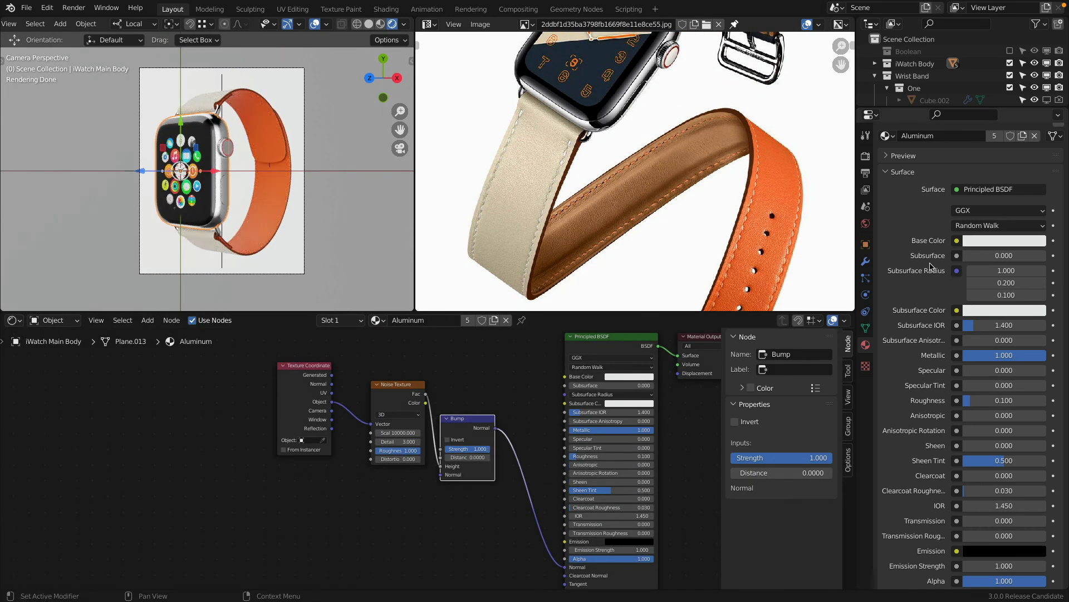
click(468, 449)
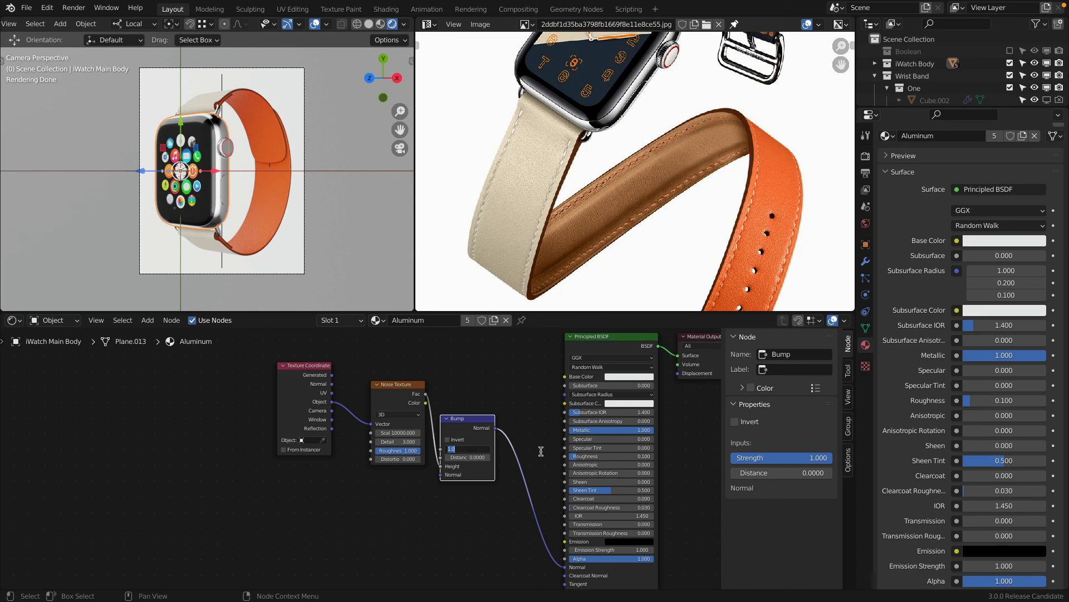
text(0)
key(Return)
scroll(196, 111, up, 5)
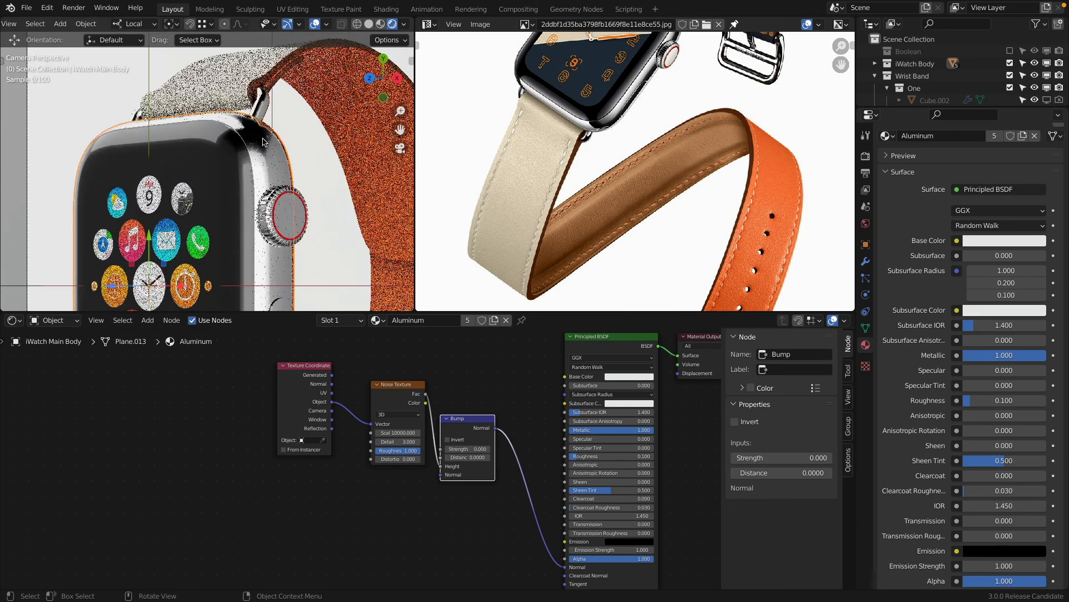
scroll(262, 141, up, 2)
scroll(261, 147, down, 5)
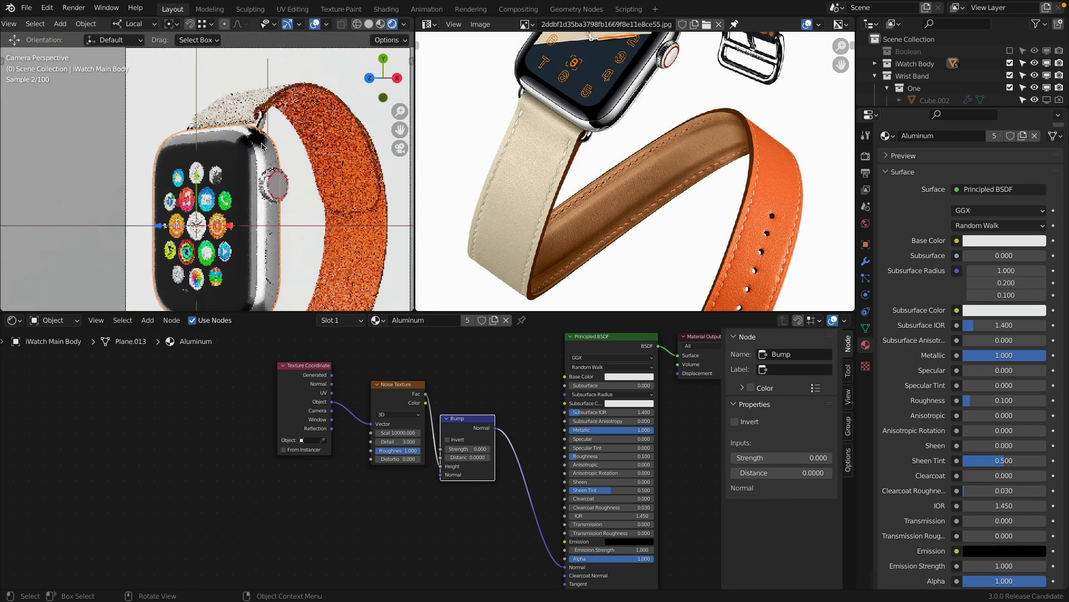
scroll(262, 146, down, 3)
scroll(568, 161, down, 3)
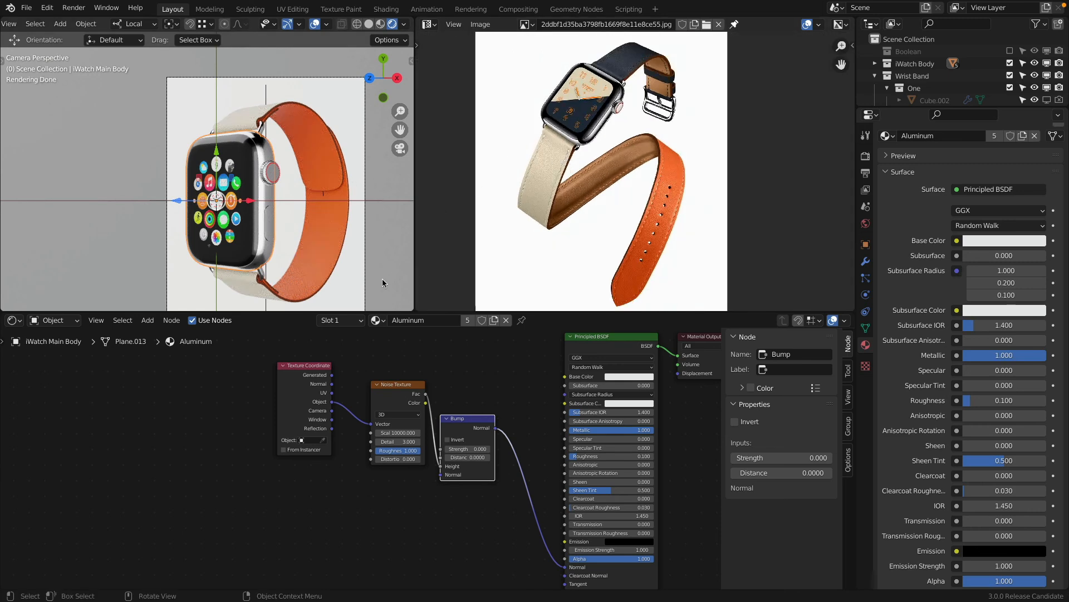
Shrink the node editor and frame the rendered watch and the reference photo for a side-by-side comparison.
drag(376, 312, 354, 508)
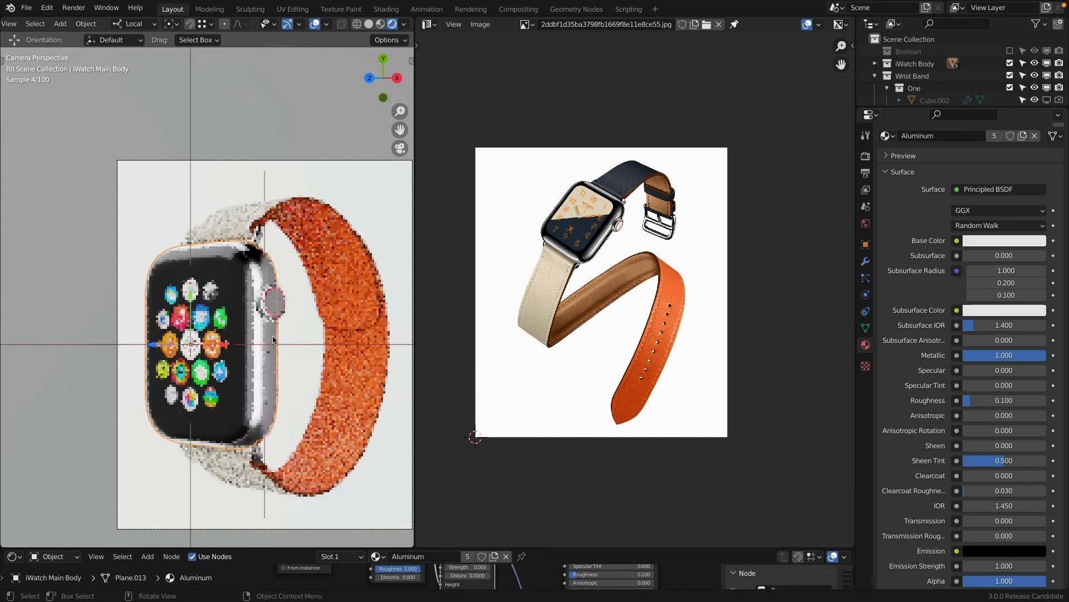
scroll(506, 297, up, 5)
middle_drag(506, 296, 475, 352)
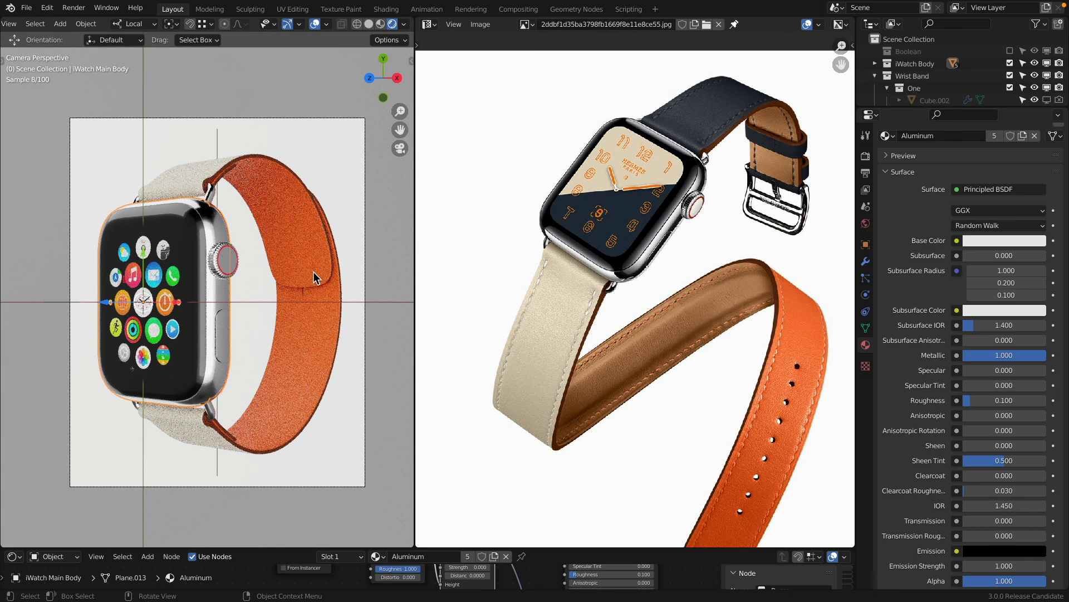
mouse_move(426, 4)
key(ctrl)
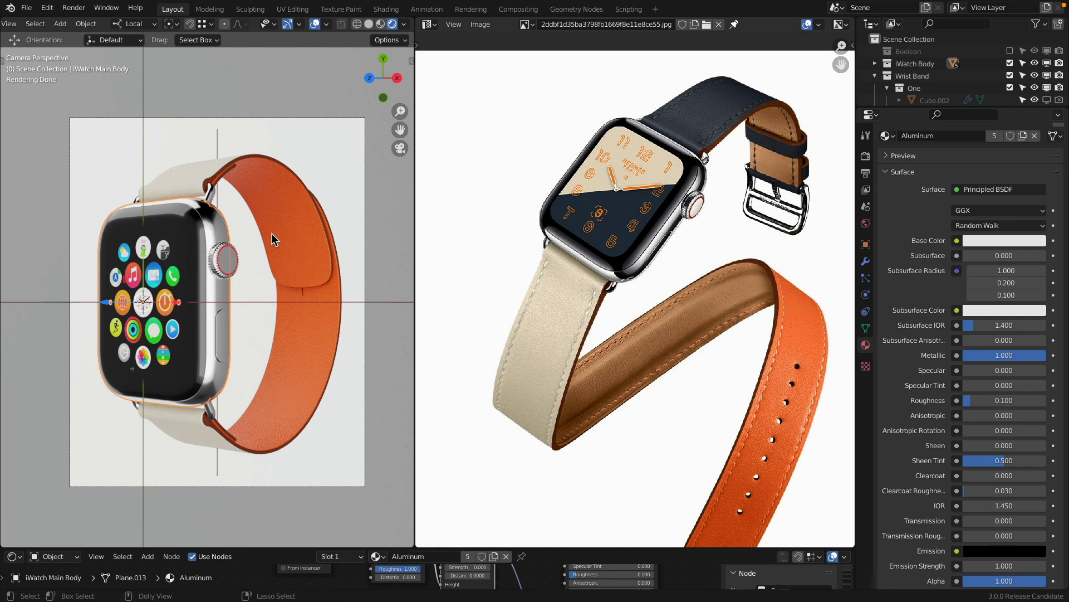